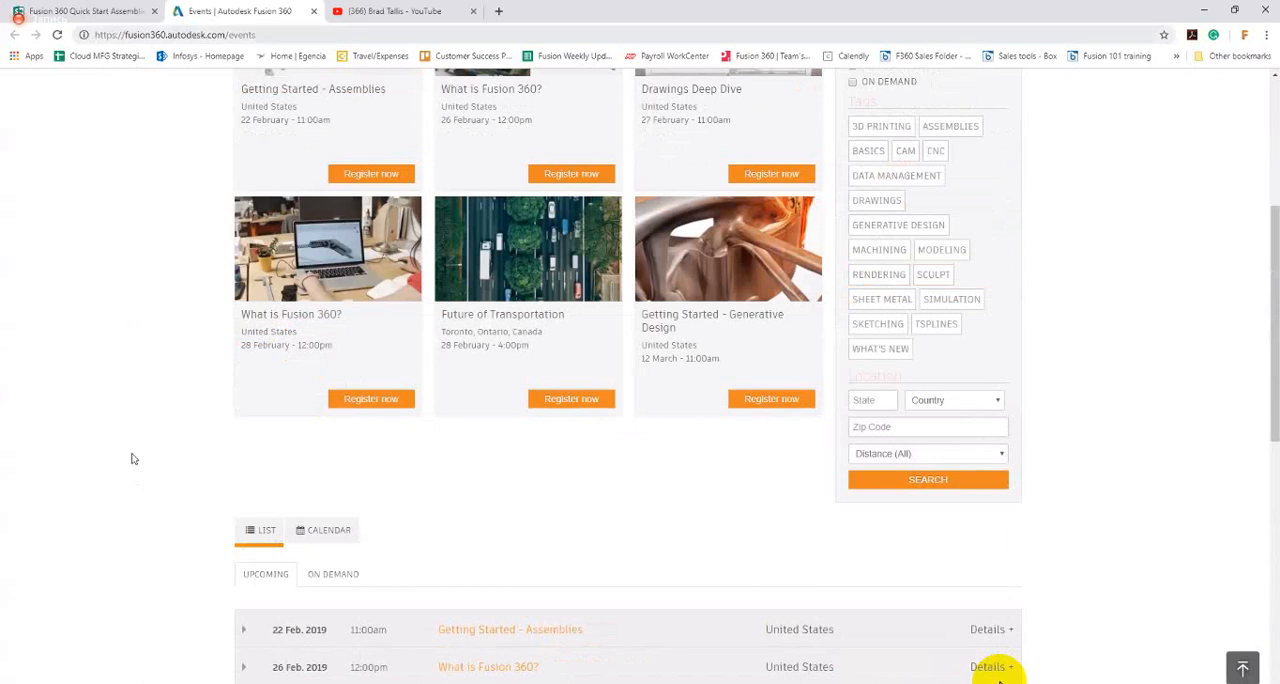
Step: Review the quick start page's sections on upcoming training events and previously recorded content
key(ctrl+shift+Tab)
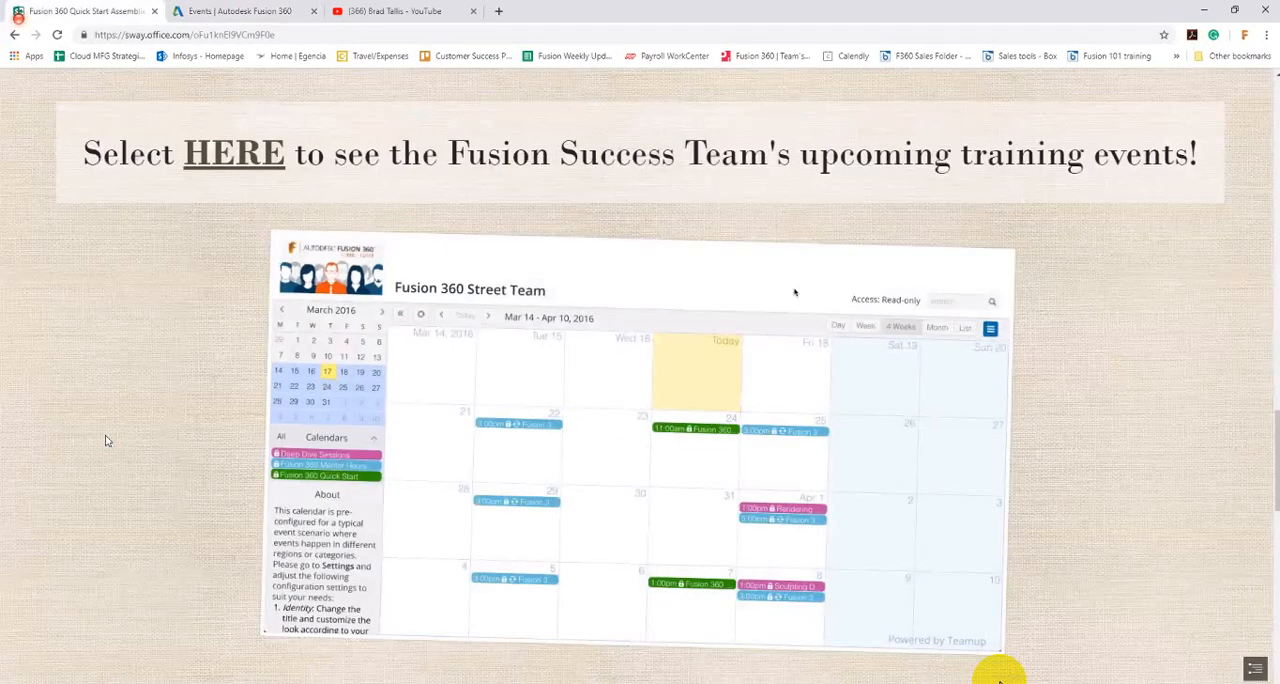
scroll(107, 440, down, 1)
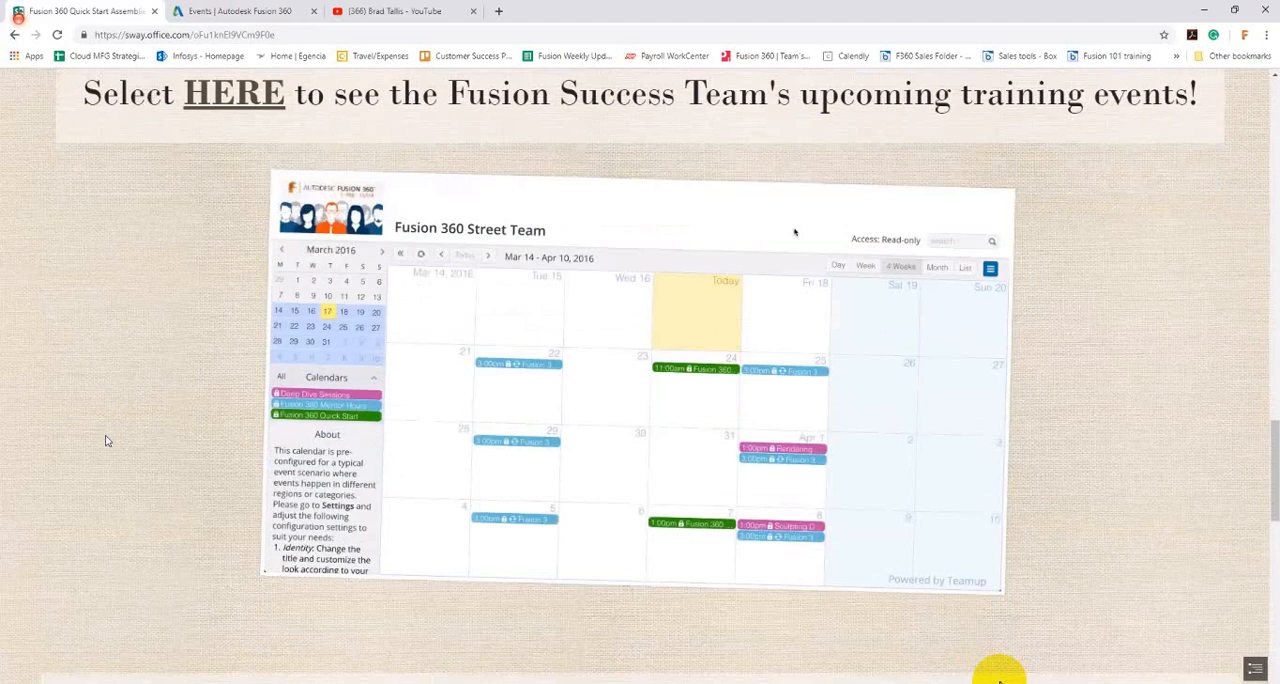
scroll(394, 238, down, 2)
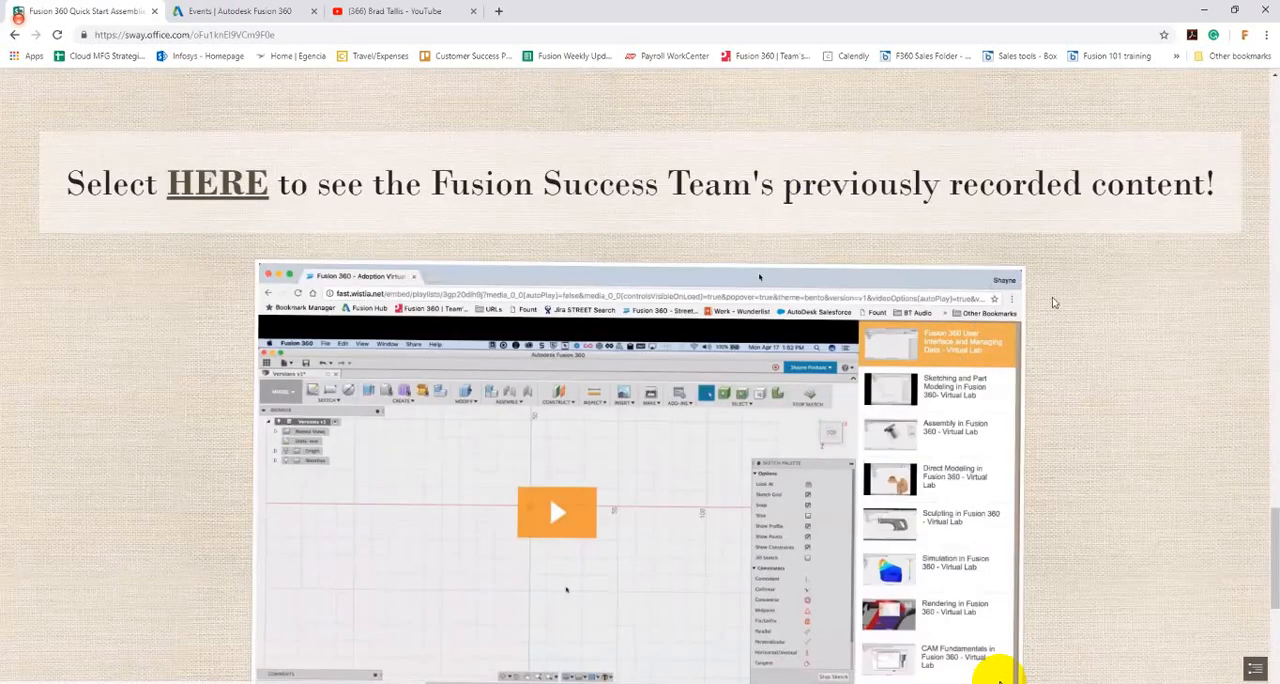
scroll(1033, 297, down, 1)
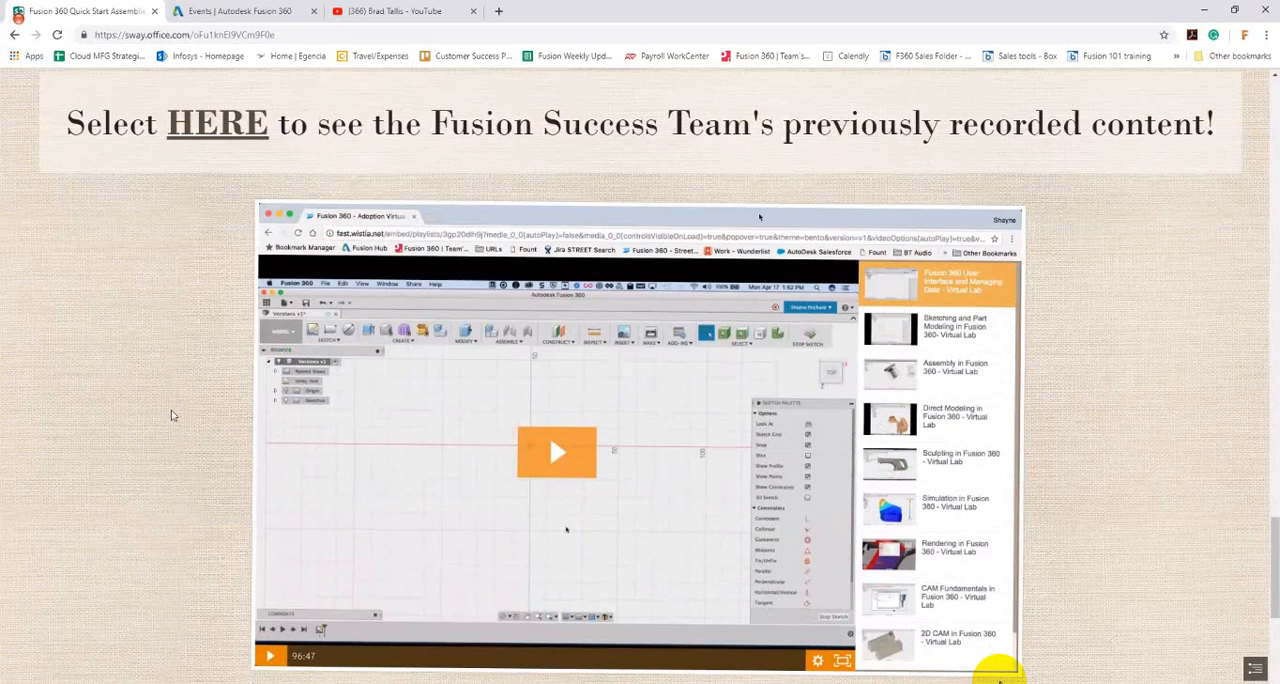
scroll(171, 415, down, 2)
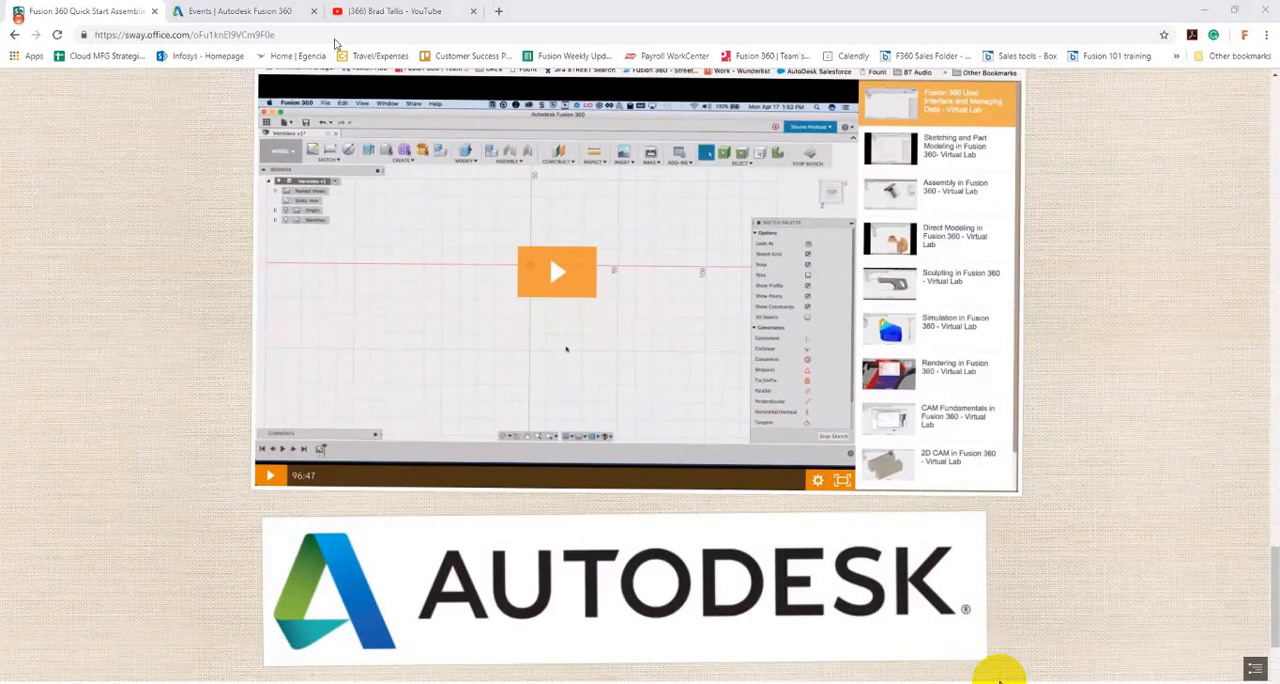
Step: Switch to Fusion 360, hide the data panel and create a new empty design
key(alt+Tab)
key(ctrl+Tab)
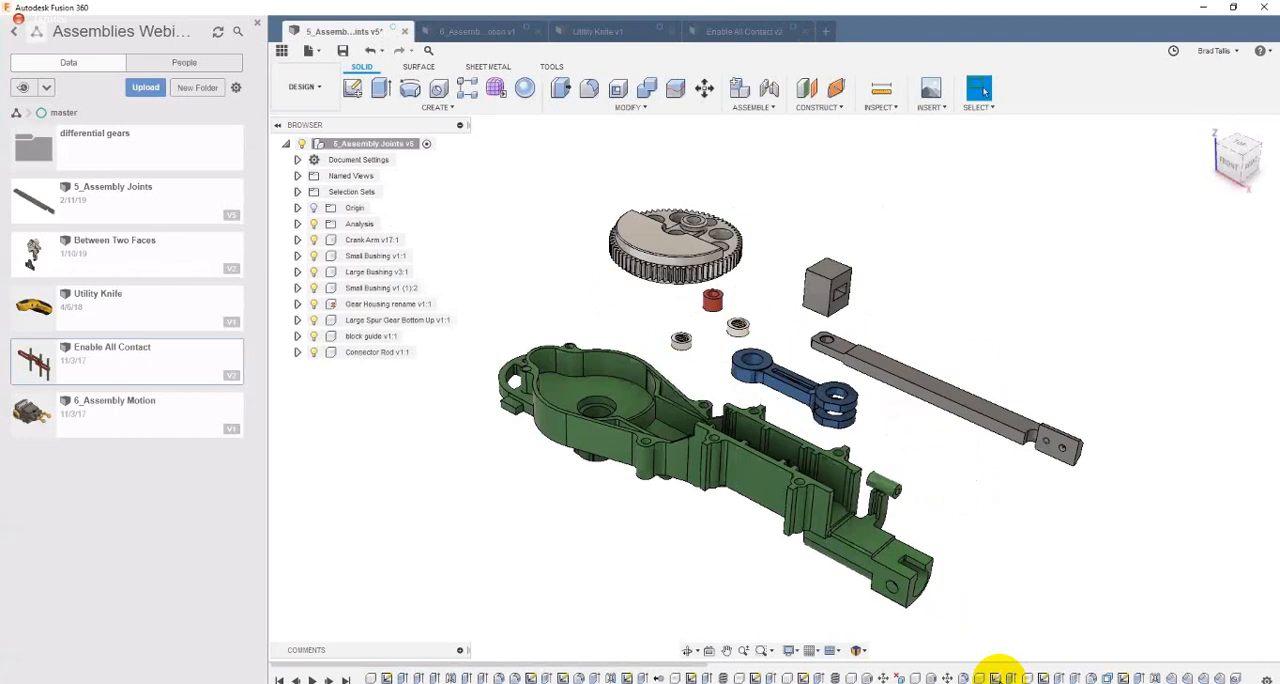
click(283, 51)
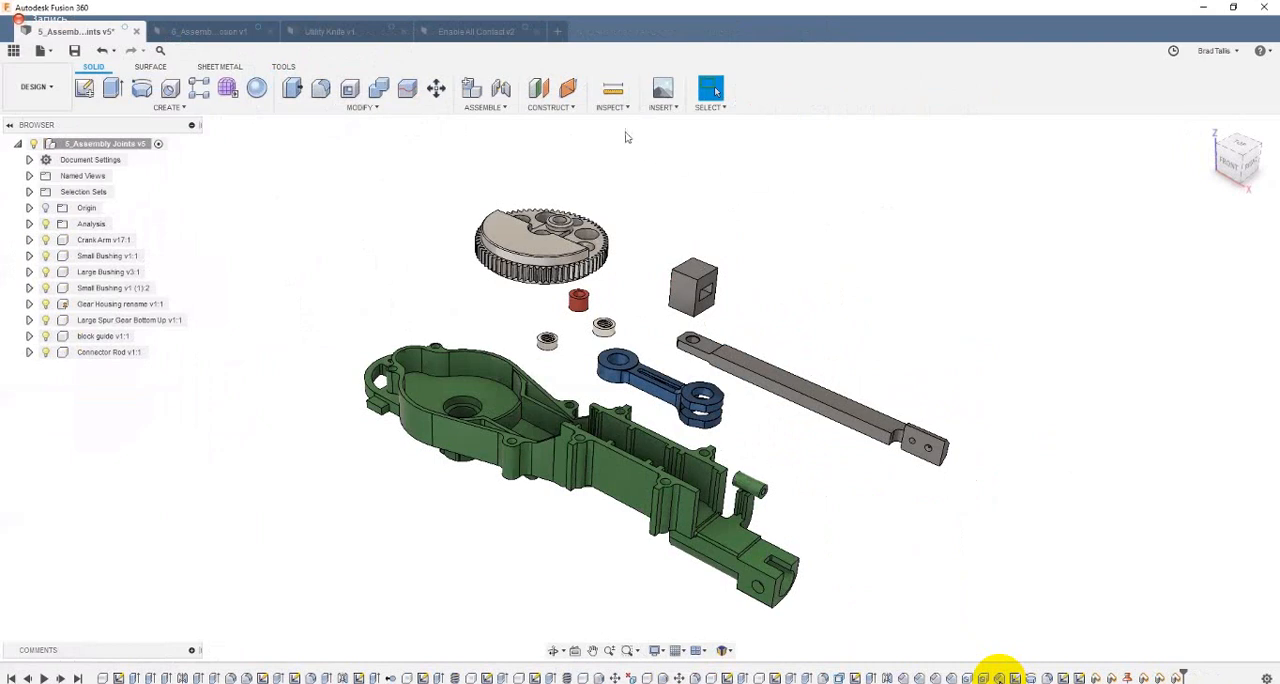
click(560, 28)
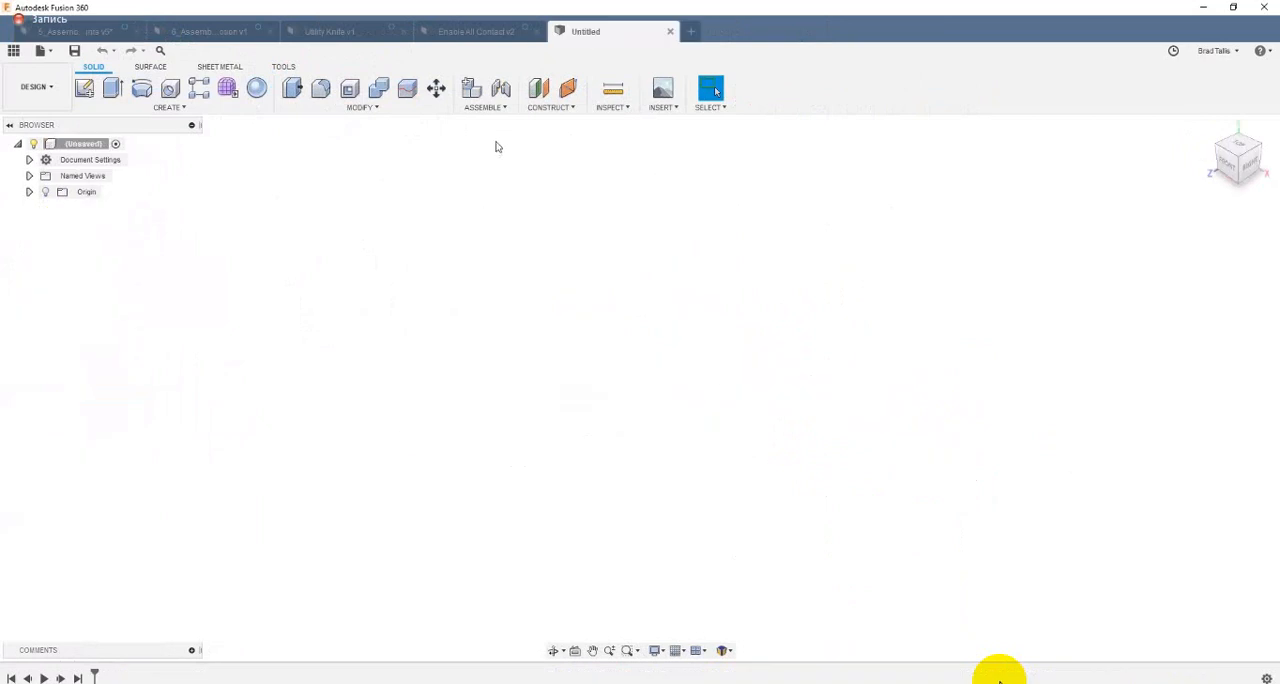
Step: Examine the preview functionality options in the preferences and close them without changing anything
click(490, 109)
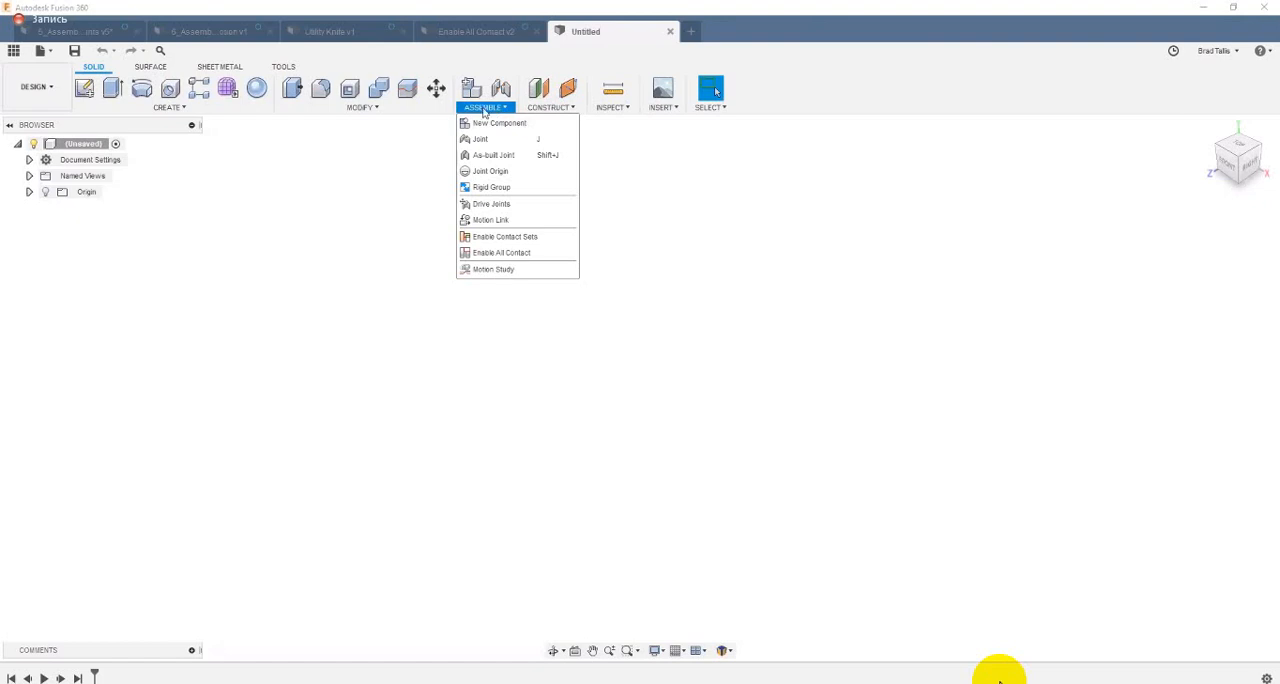
mouse_move(198, 84)
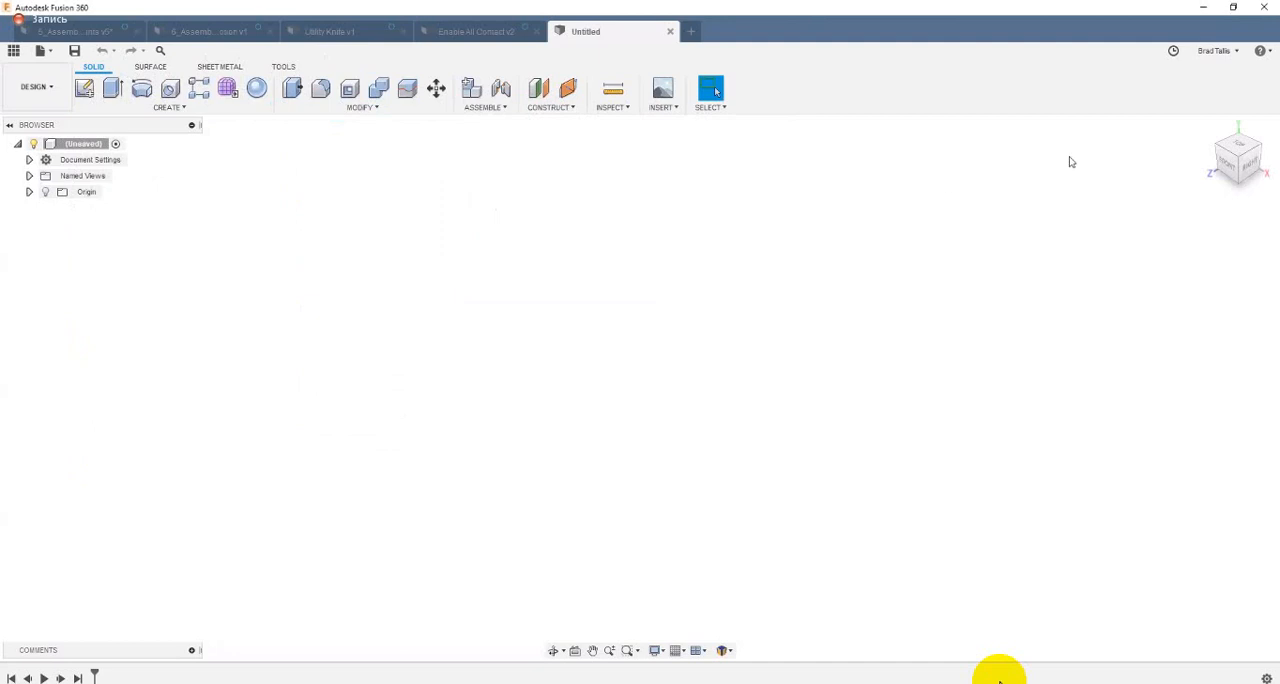
click(1236, 52)
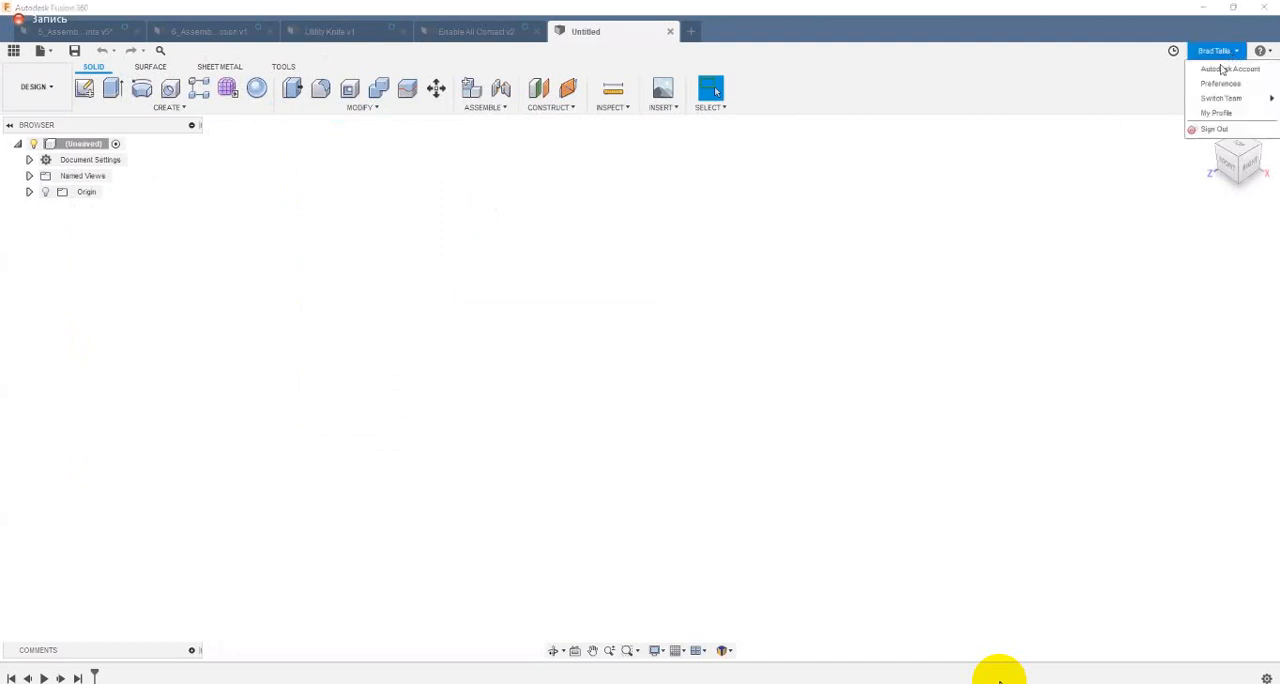
click(1217, 86)
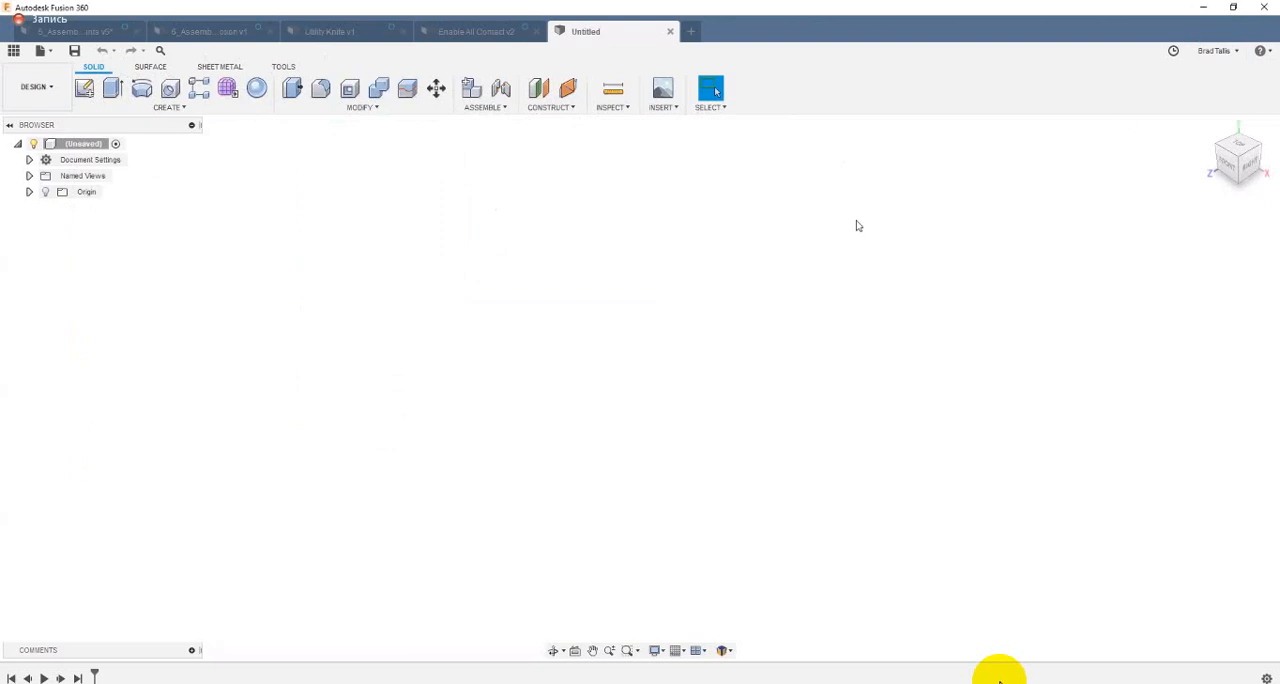
click(400, 376)
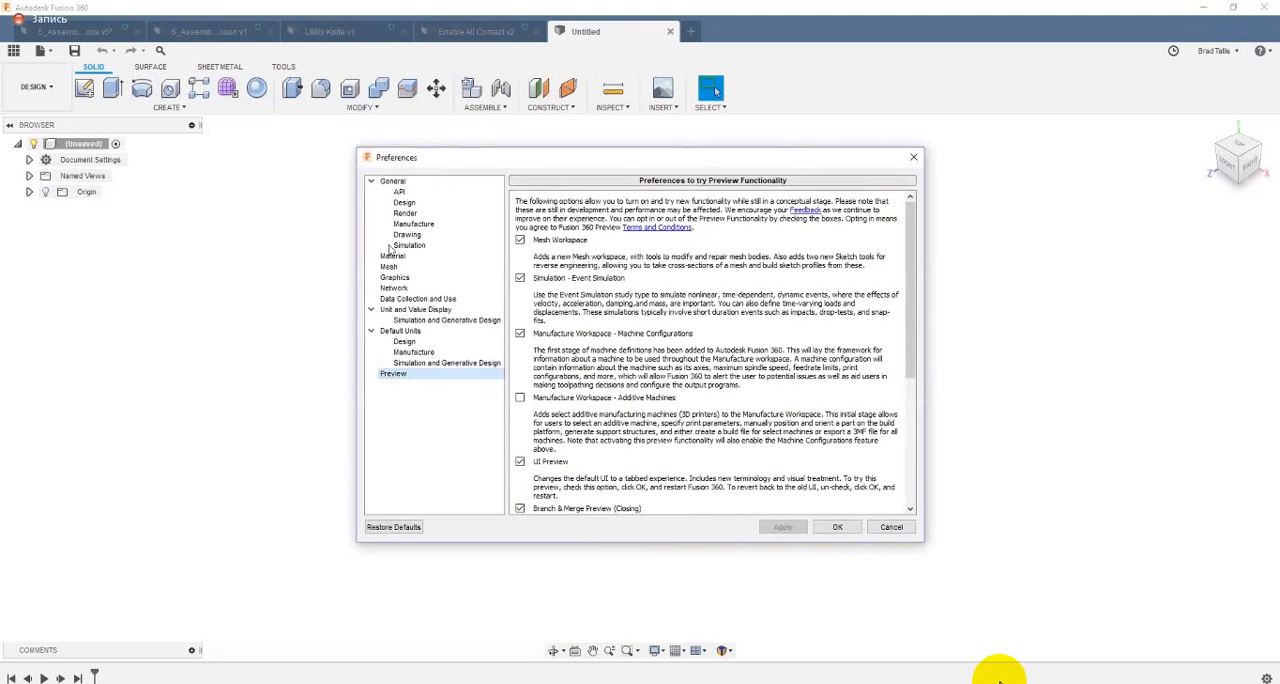
click(891, 527)
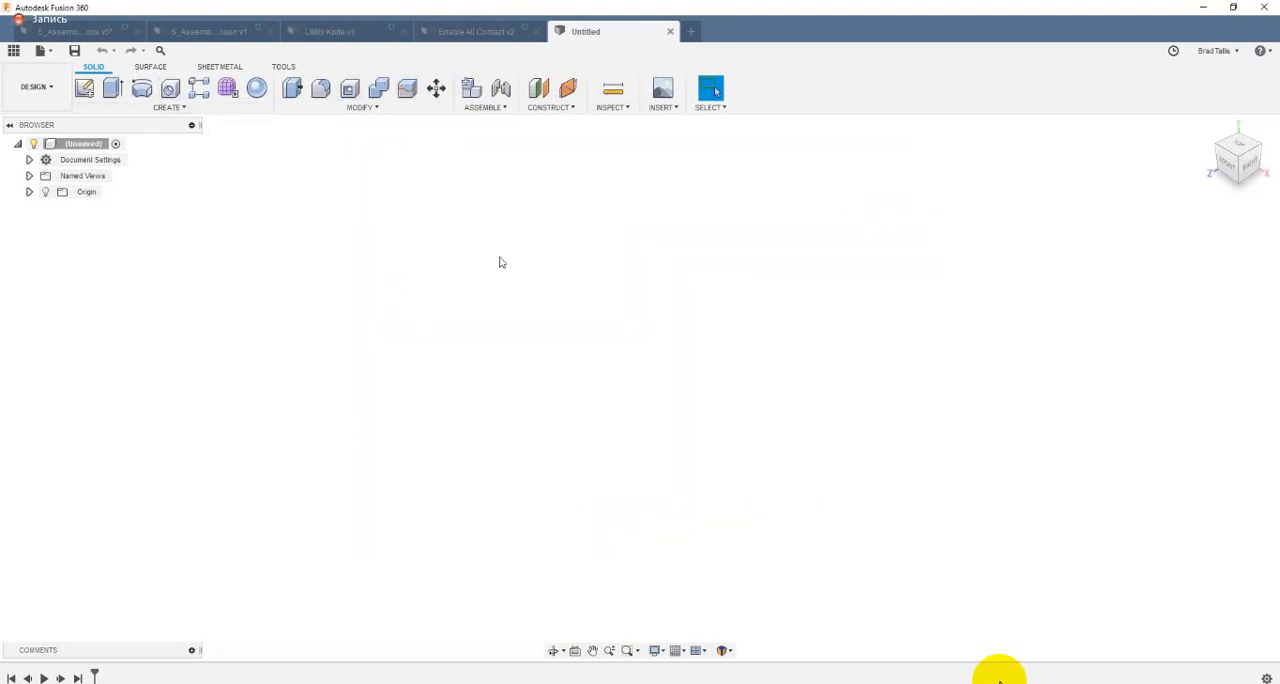
click(484, 108)
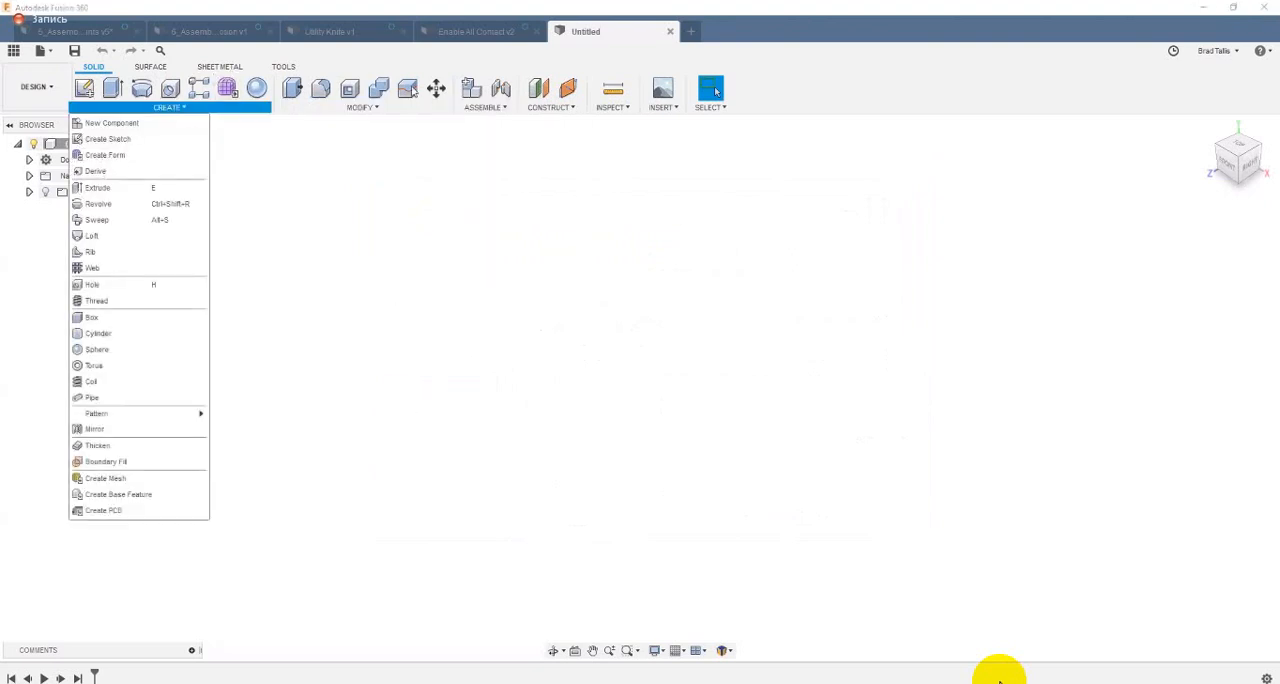
mouse_move(484, 110)
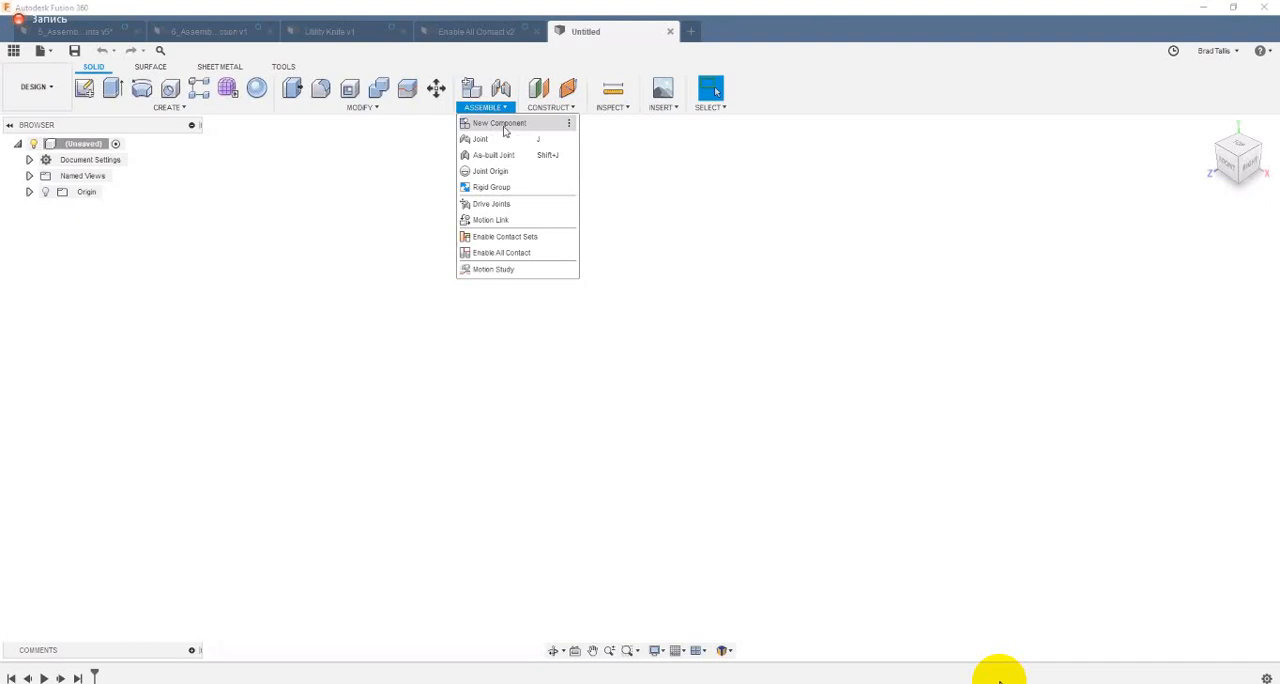
click(400, 166)
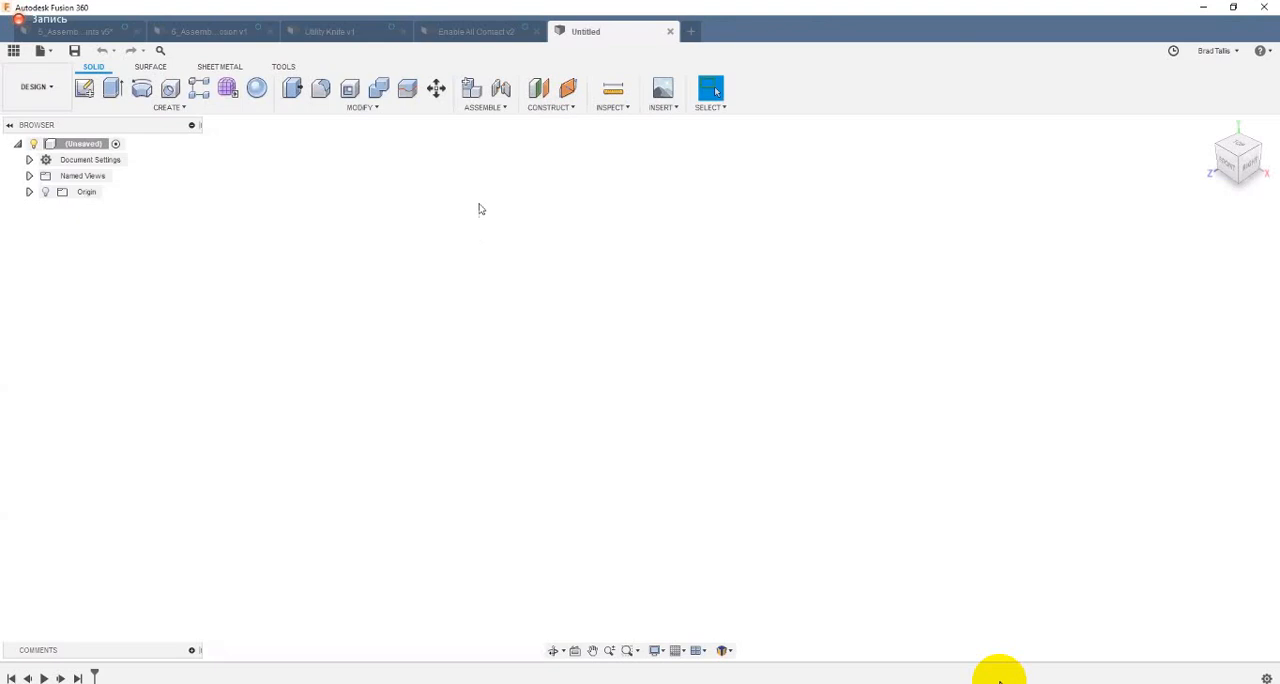
click(482, 108)
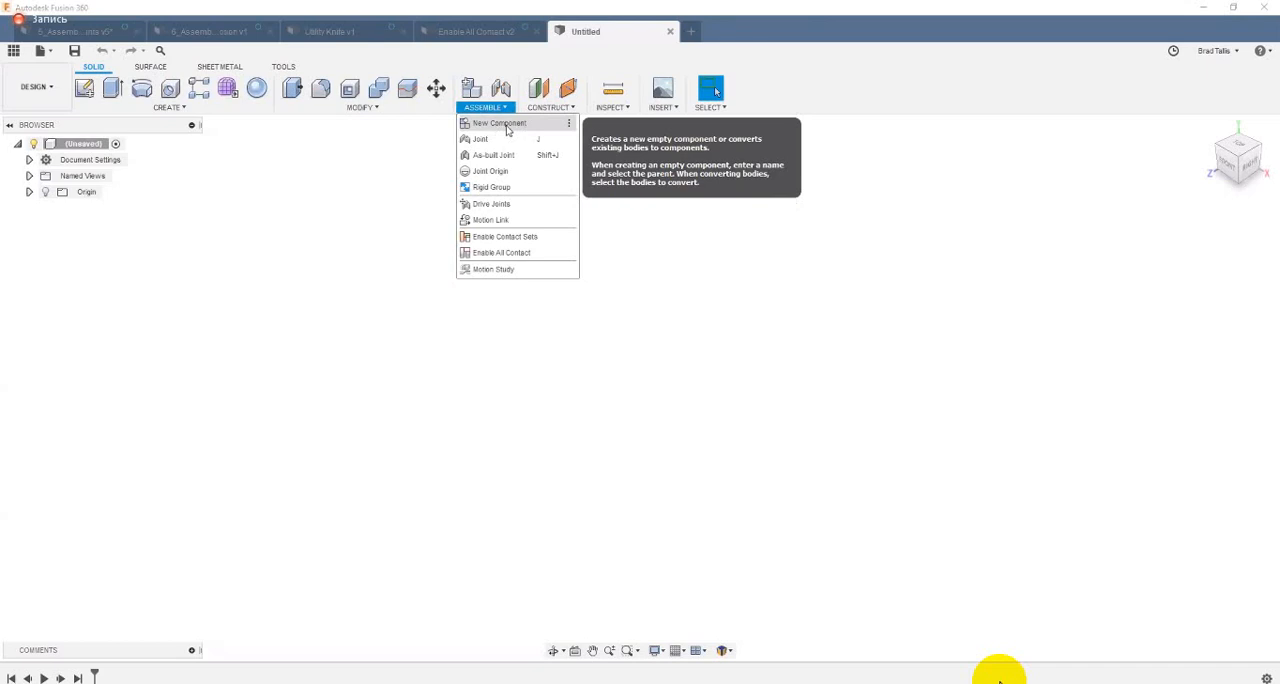
click(438, 190)
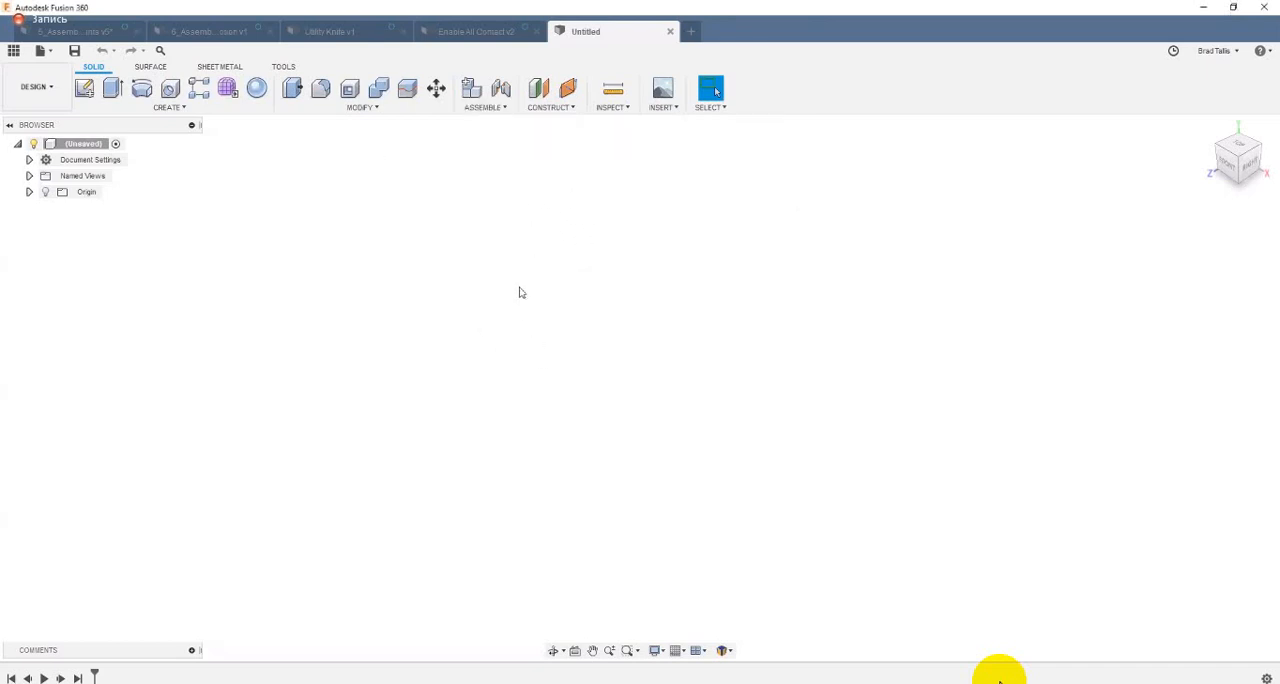
Step: Sketch a large rectangle from the origin on the front plane with a smaller rectangle inside near its right edge, and finish the sketch
click(88, 92)
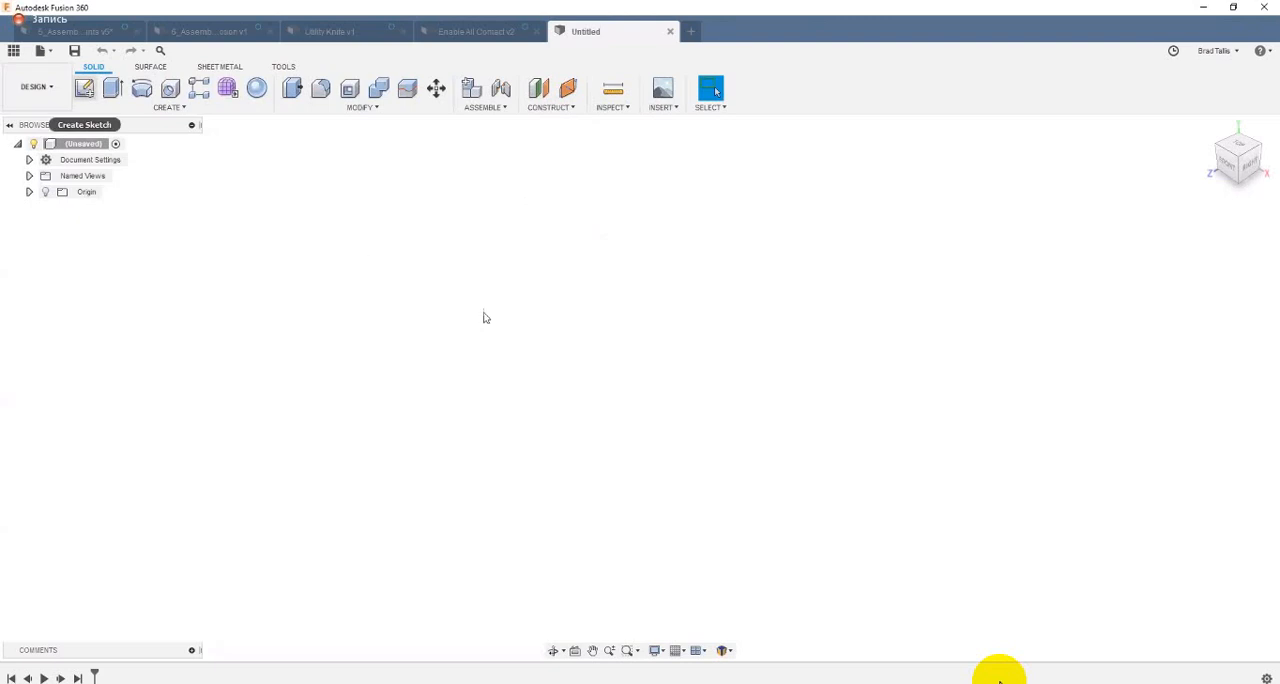
click(670, 362)
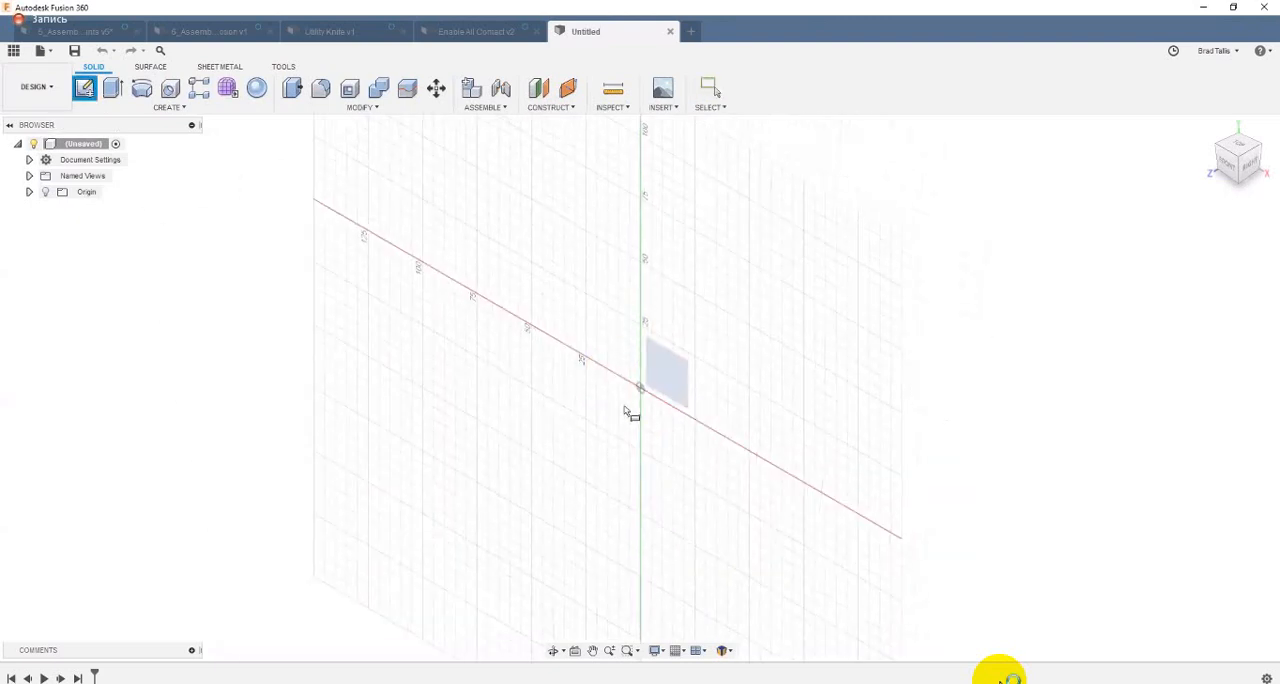
click(584, 444)
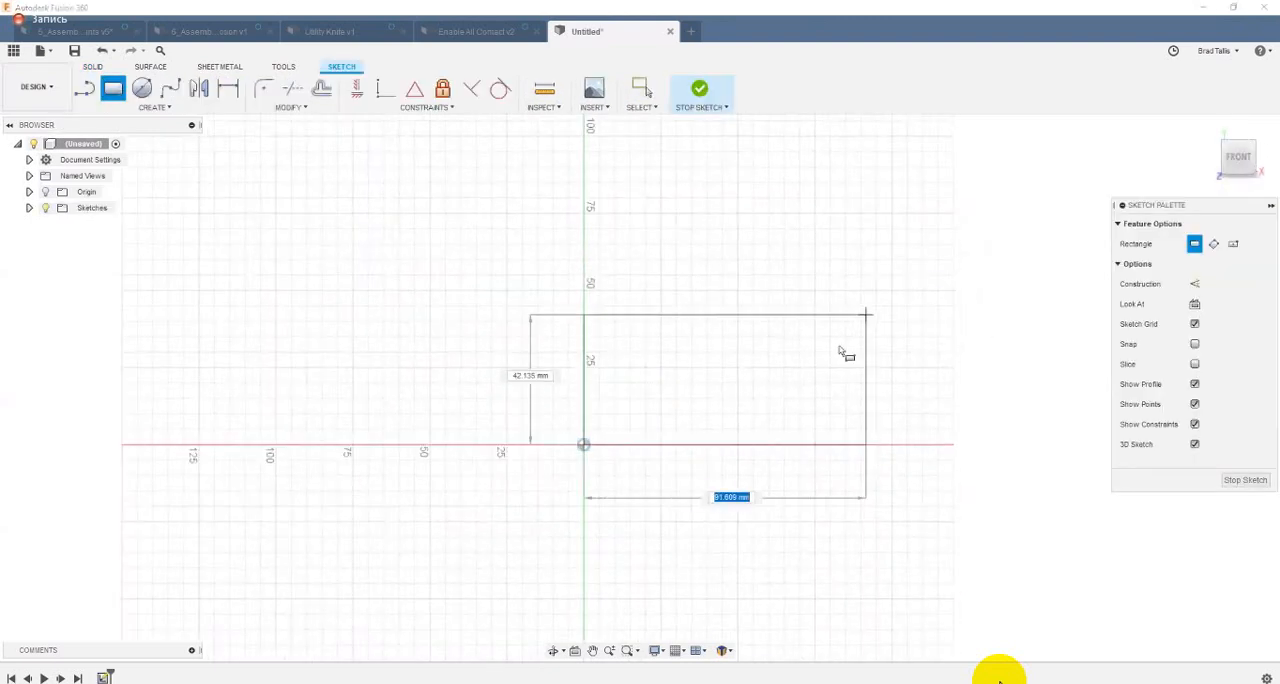
click(945, 264)
click(844, 324)
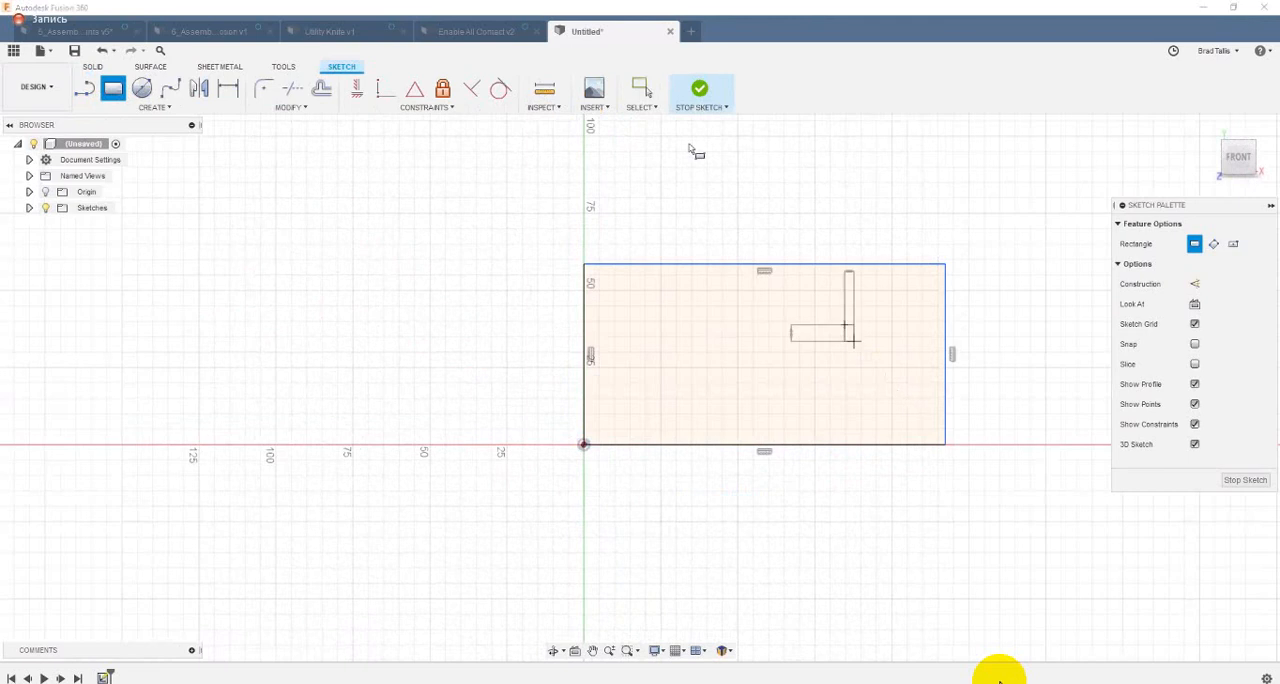
click(906, 399)
click(699, 100)
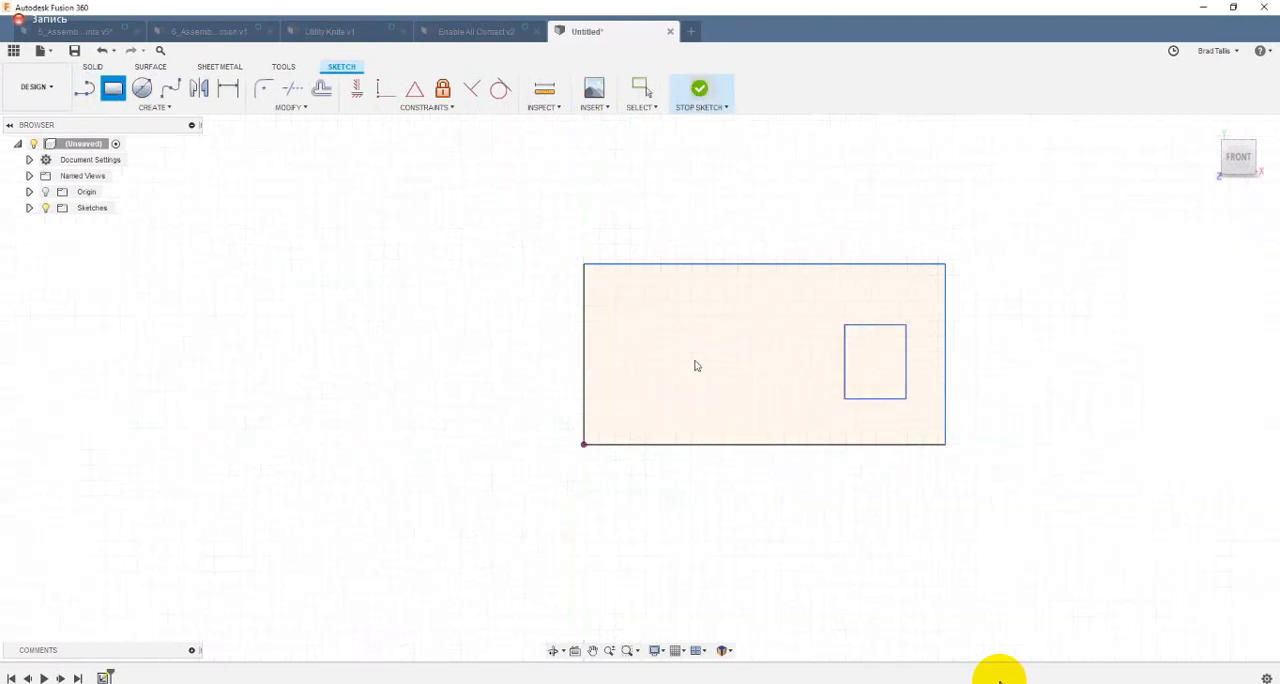
Step: Extrude the area between the two rectangles into a solid block, leaving the small rectangle as a through opening
click(776, 384)
key(e)
drag(779, 391, 844, 351)
click(1203, 386)
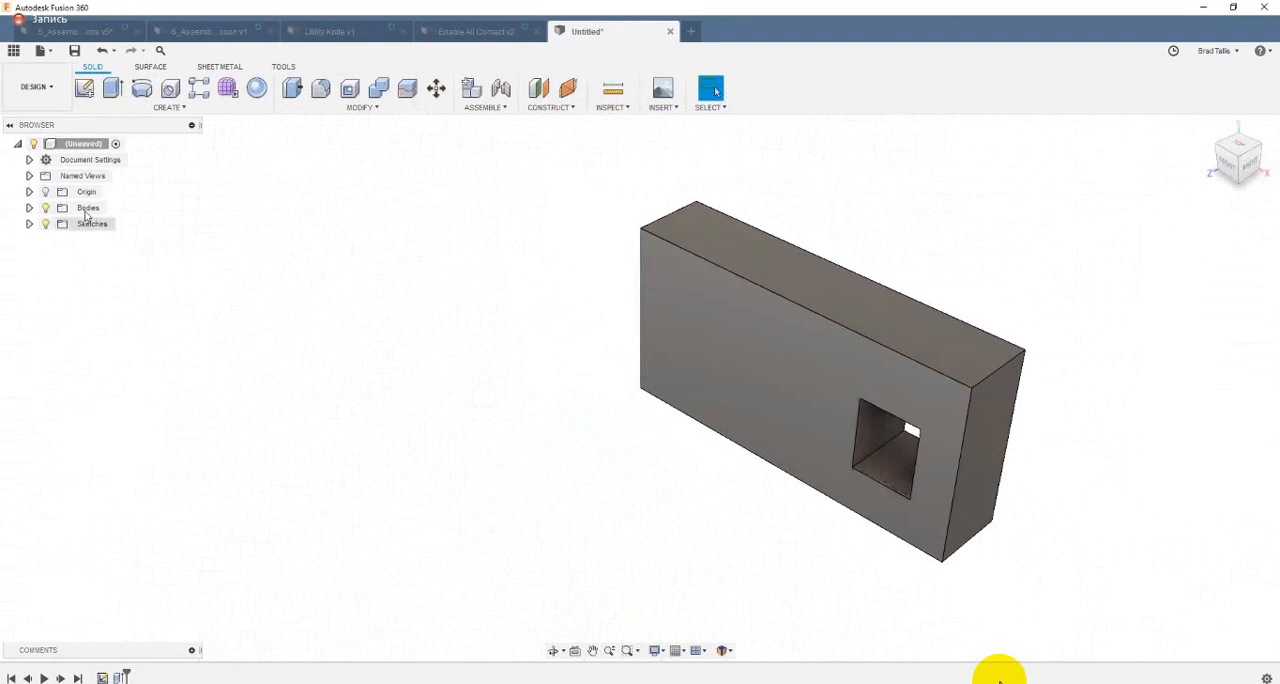
Step: Rename the extruded body as Block
click(30, 208)
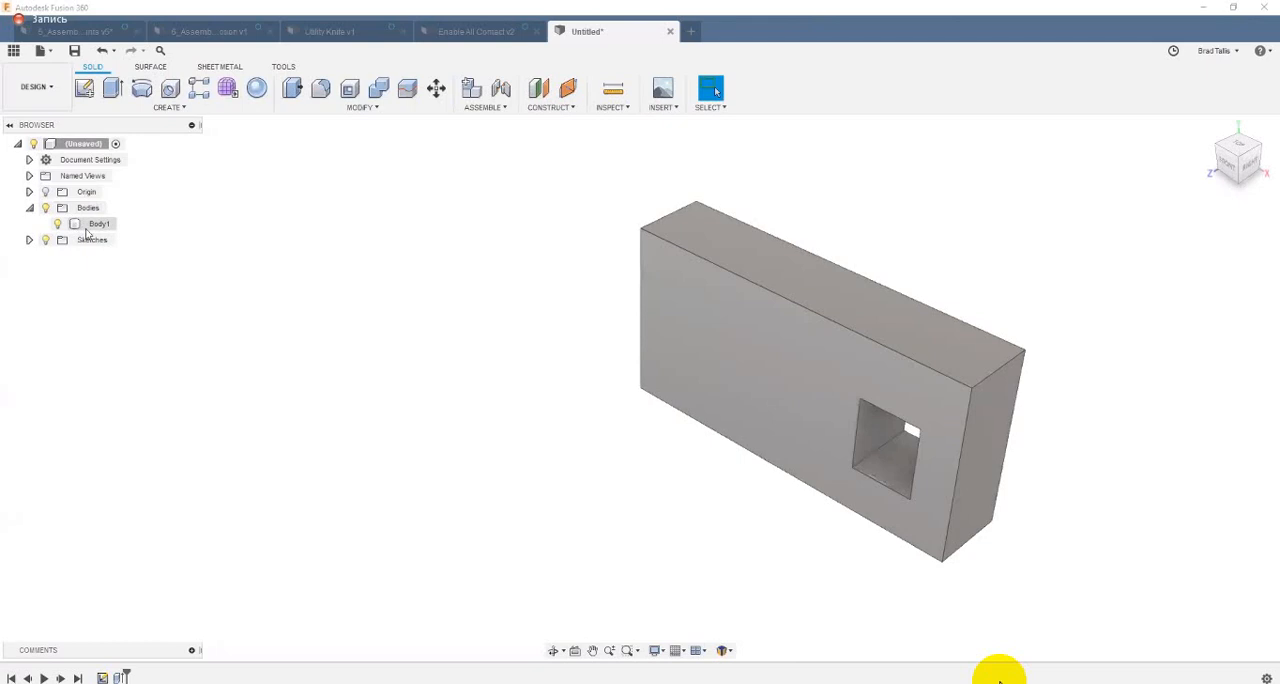
double_click(100, 226)
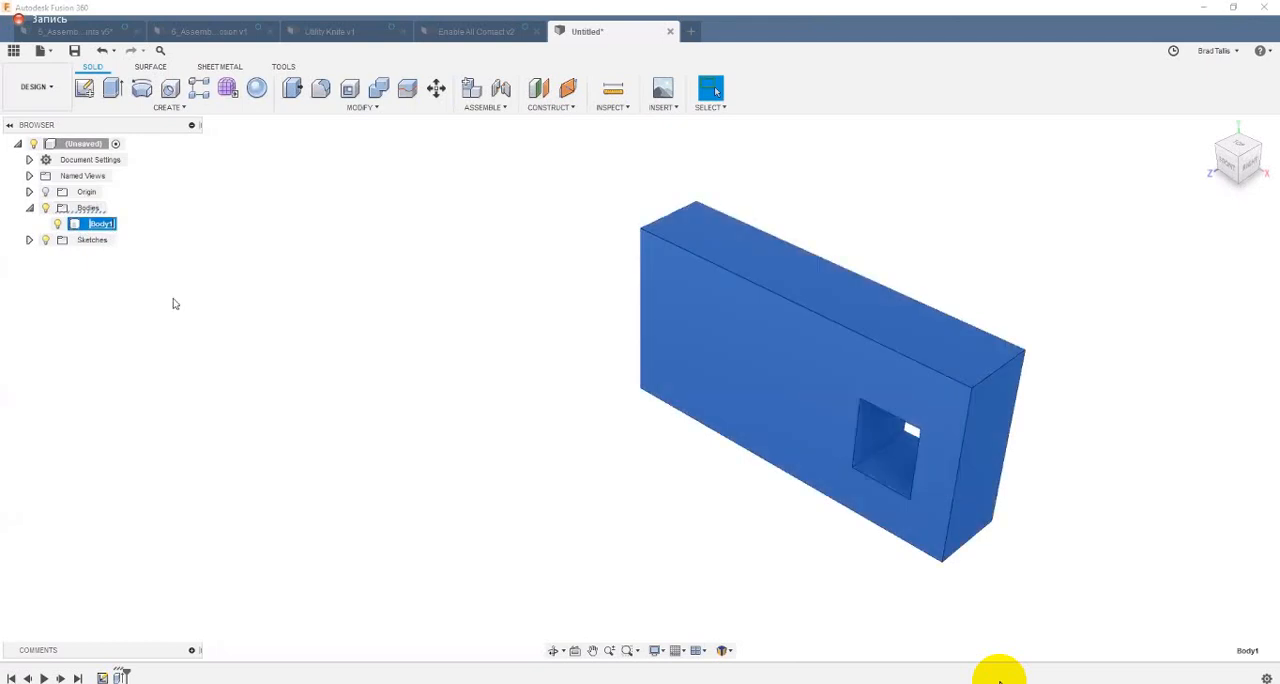
text(Block)
key(Return)
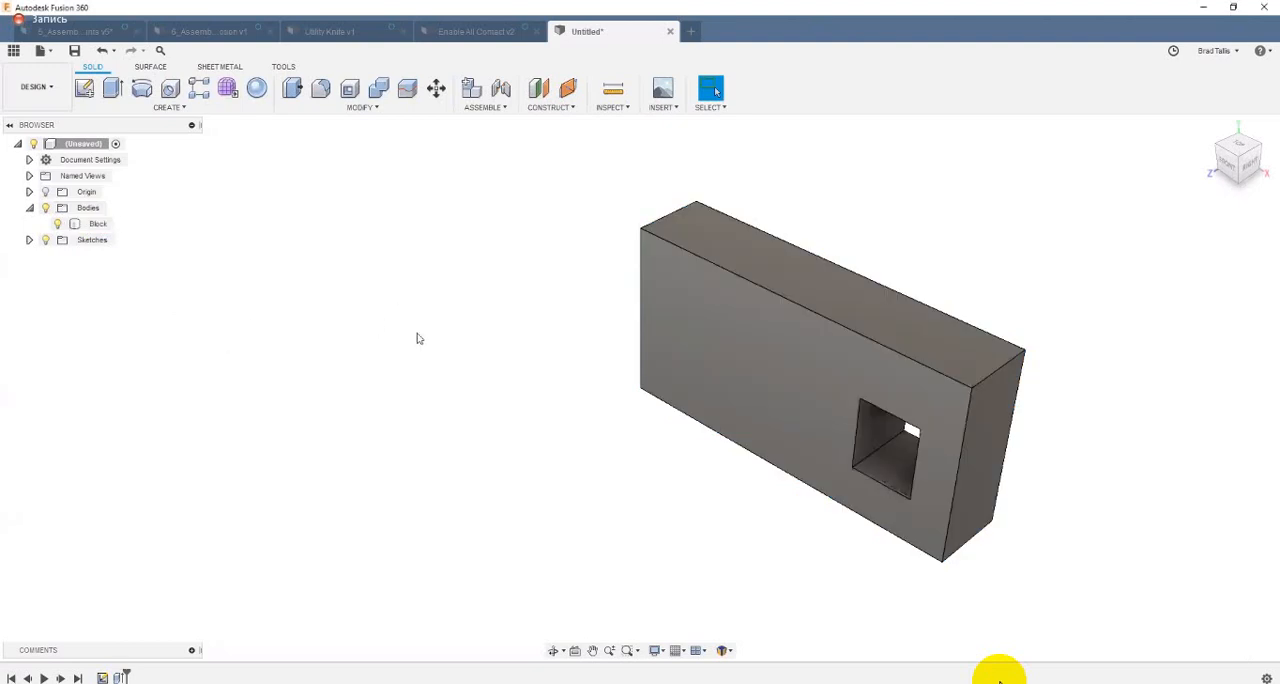
Step: Sketch on the block's front face and extrude the rectangular opening's profile by -139.718 mm, symmetric, as a new body
click(84, 88)
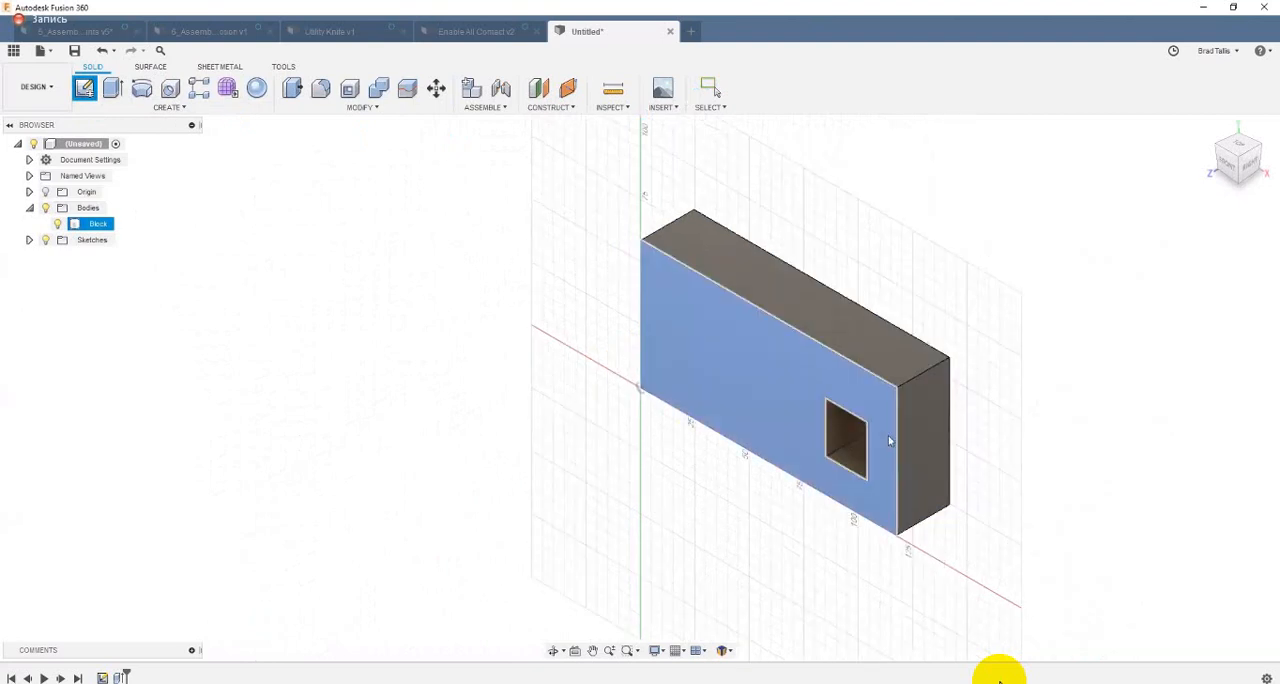
click(872, 488)
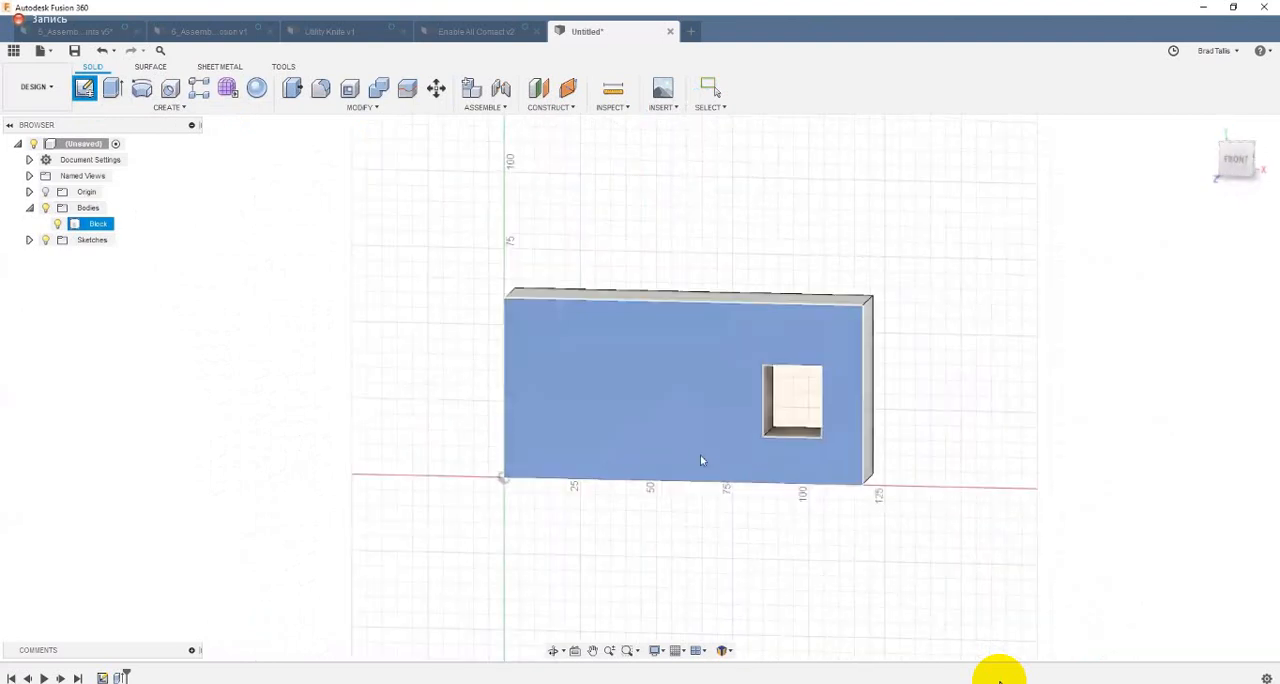
drag(738, 424, 996, 264)
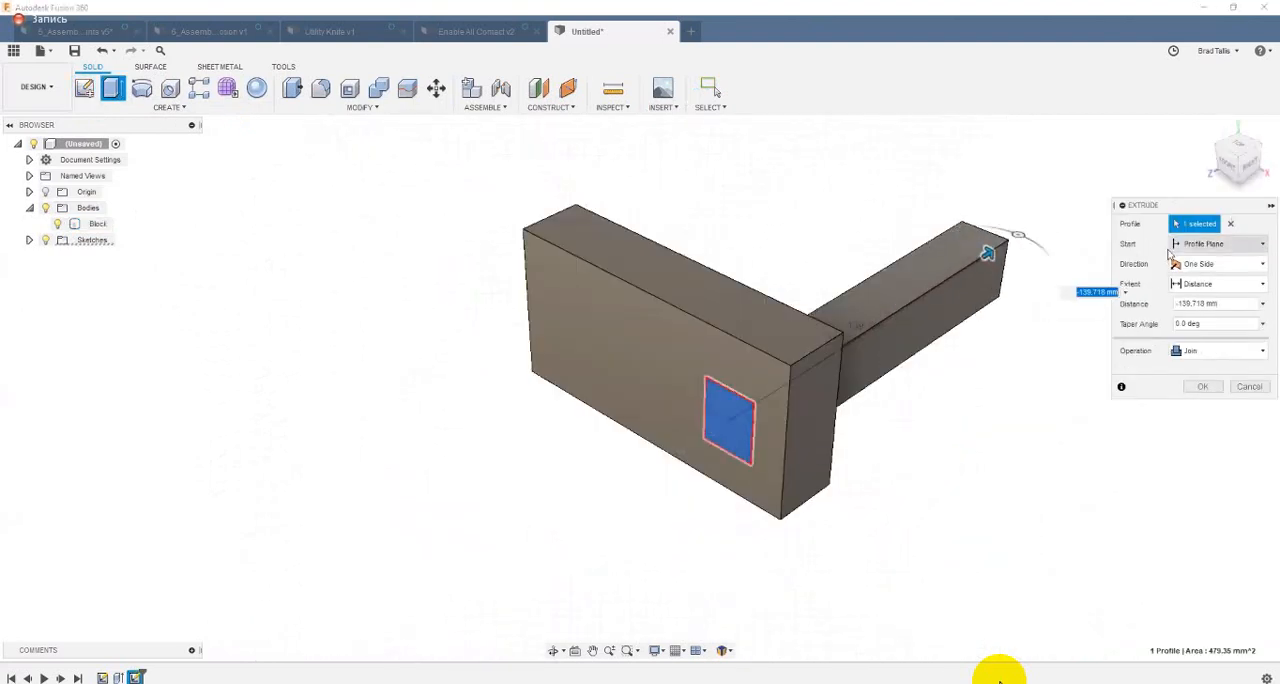
click(1220, 264)
click(1205, 309)
click(1205, 350)
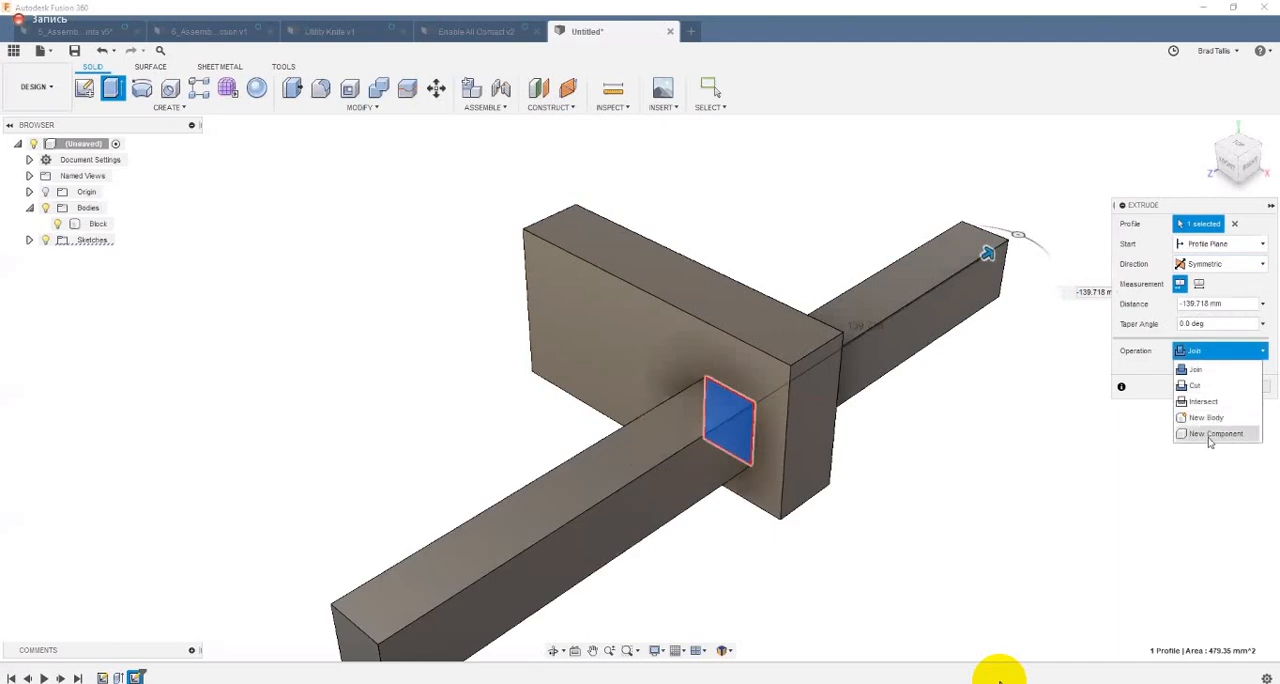
click(1204, 417)
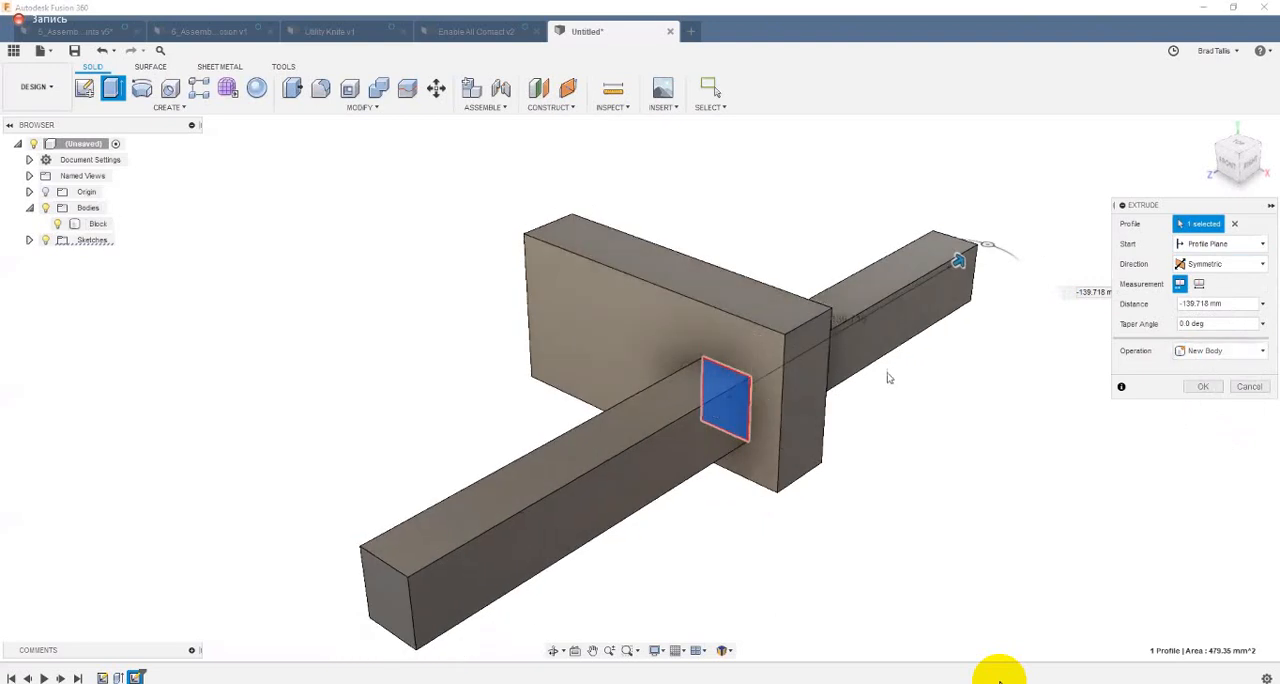
click(1203, 386)
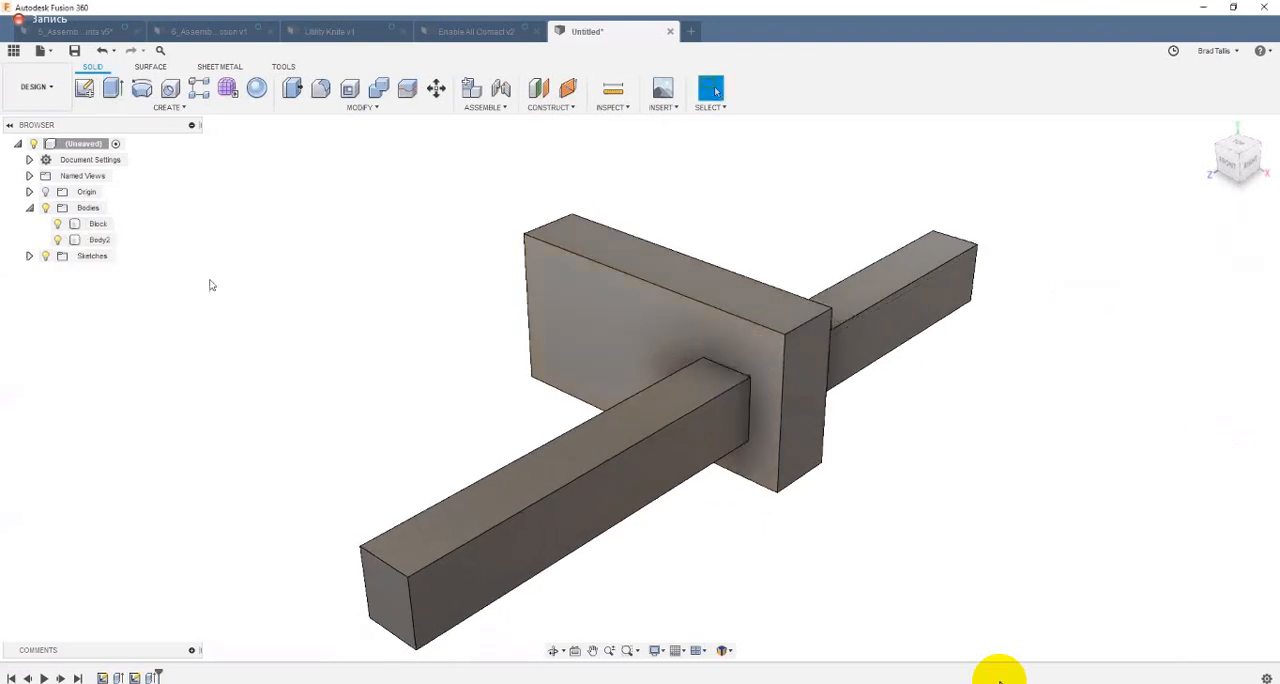
Step: Rename the second body, the bar passing through the block's opening, as Rod
double_click(100, 240)
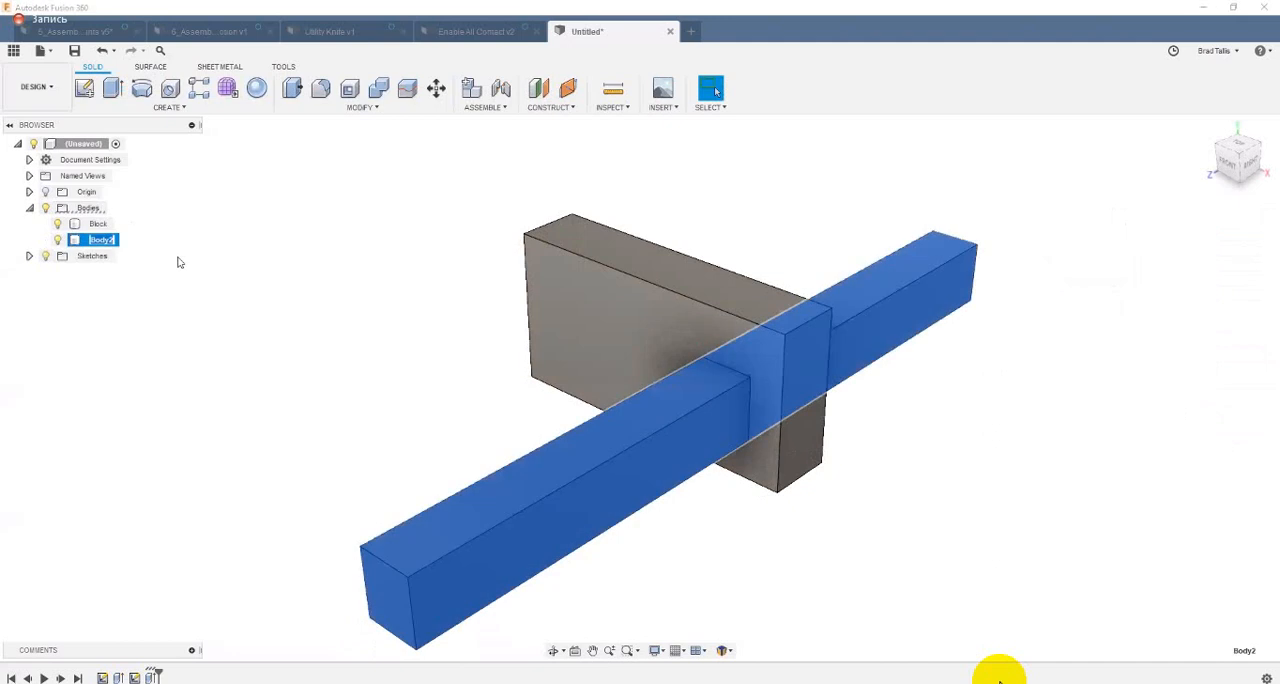
text(Rod)
key(Return)
click(1082, 476)
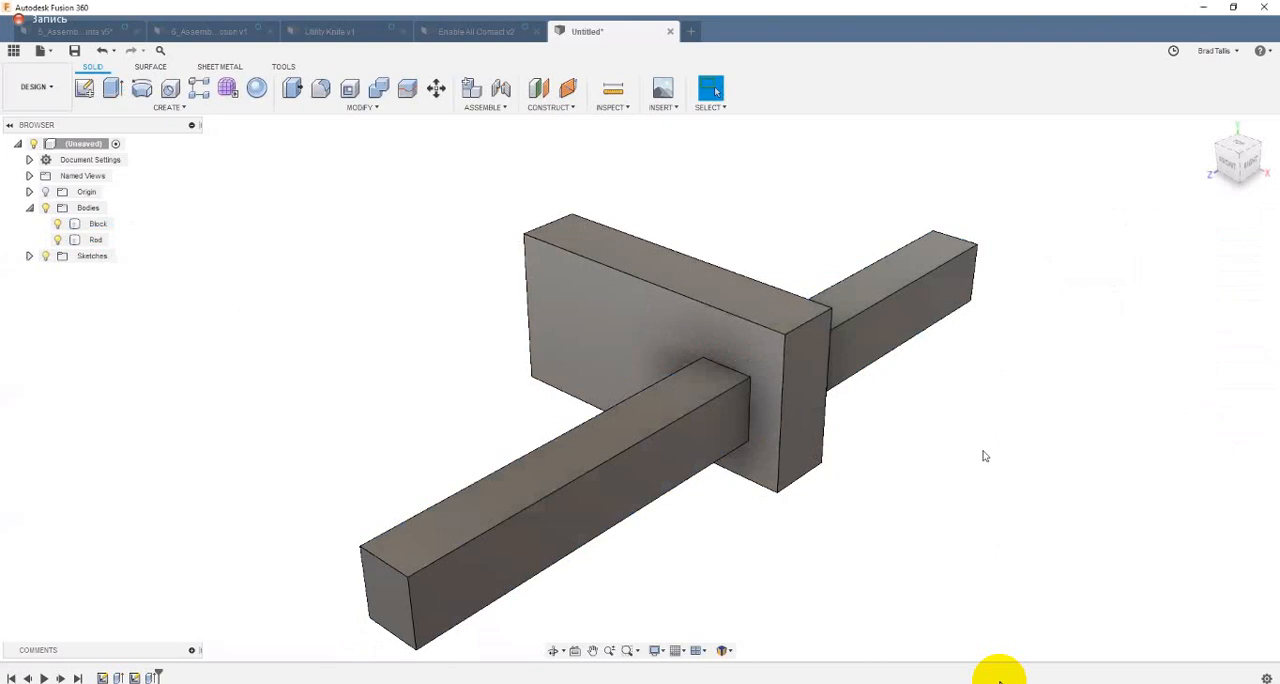
Step: Try to move the Rod and Block bodies freely in the canvas
shift+middle_drag(983, 452, 489, 379)
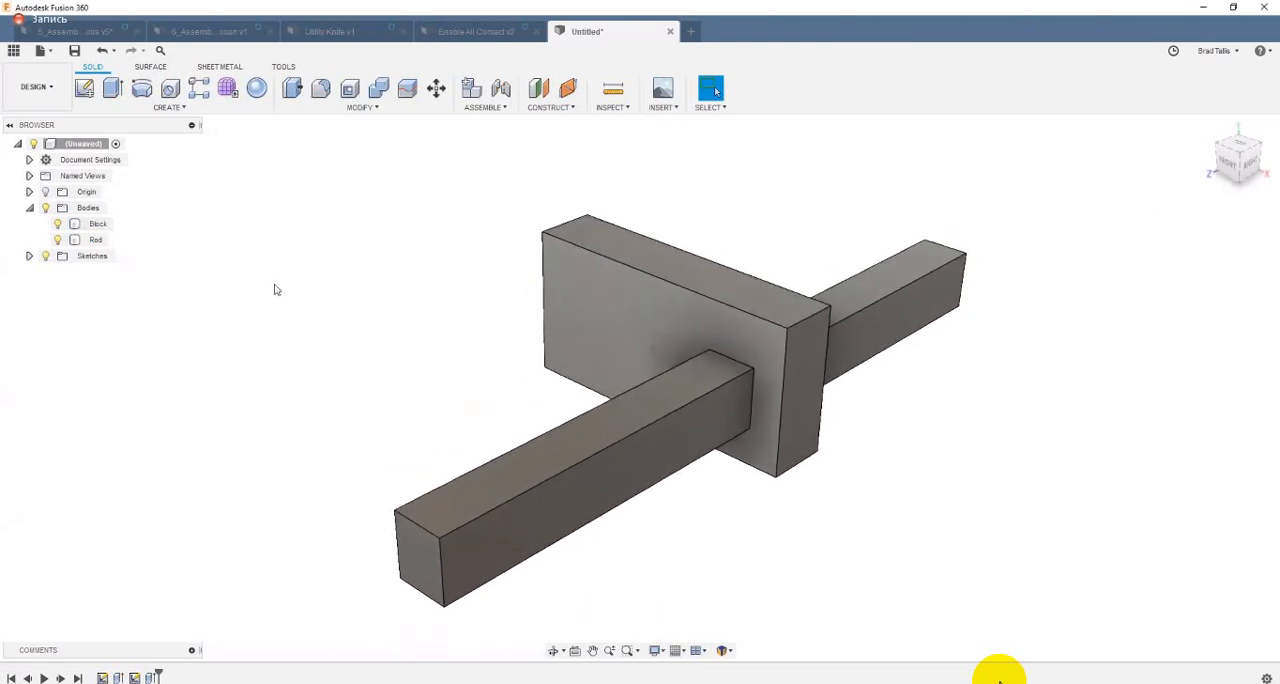
click(543, 440)
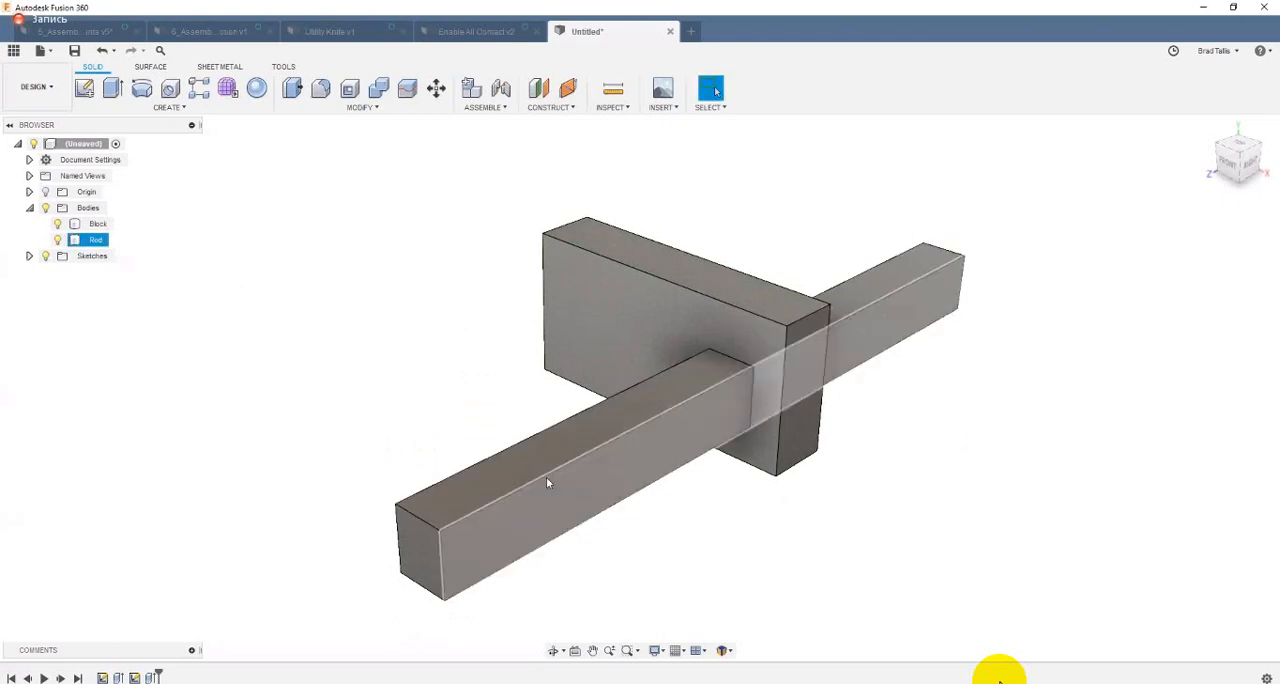
click(675, 272)
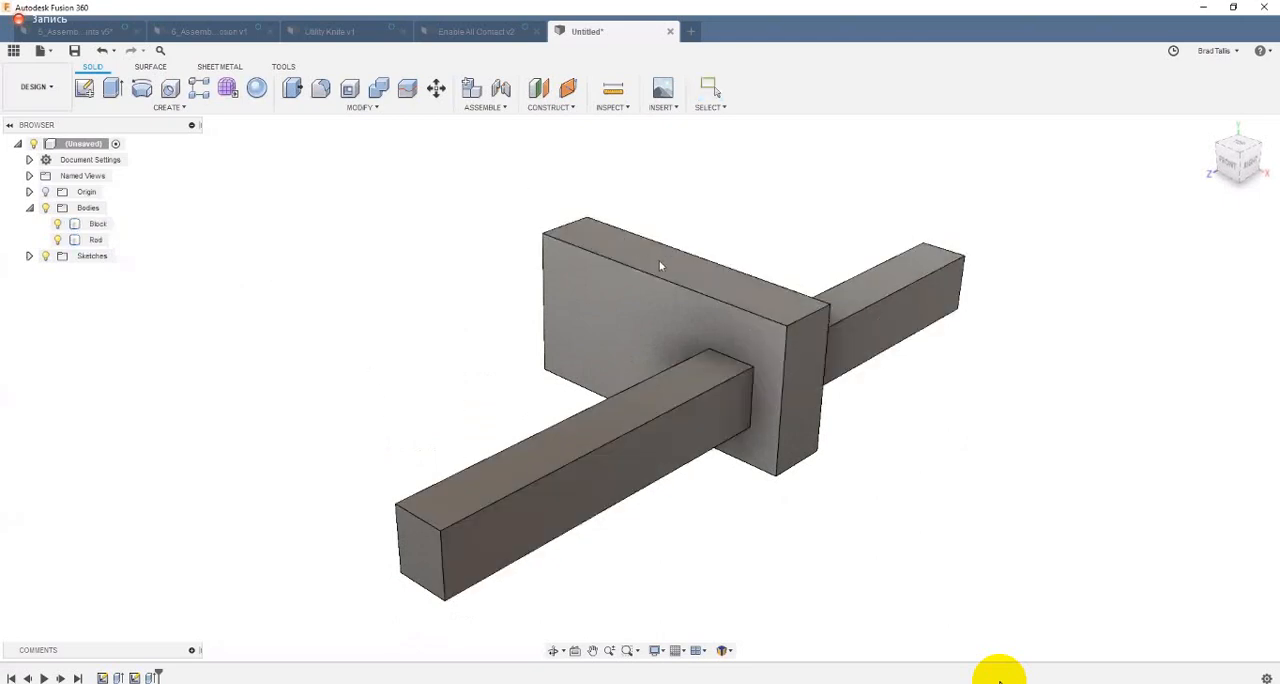
drag(659, 262, 529, 203)
drag(599, 292, 454, 248)
click(407, 244)
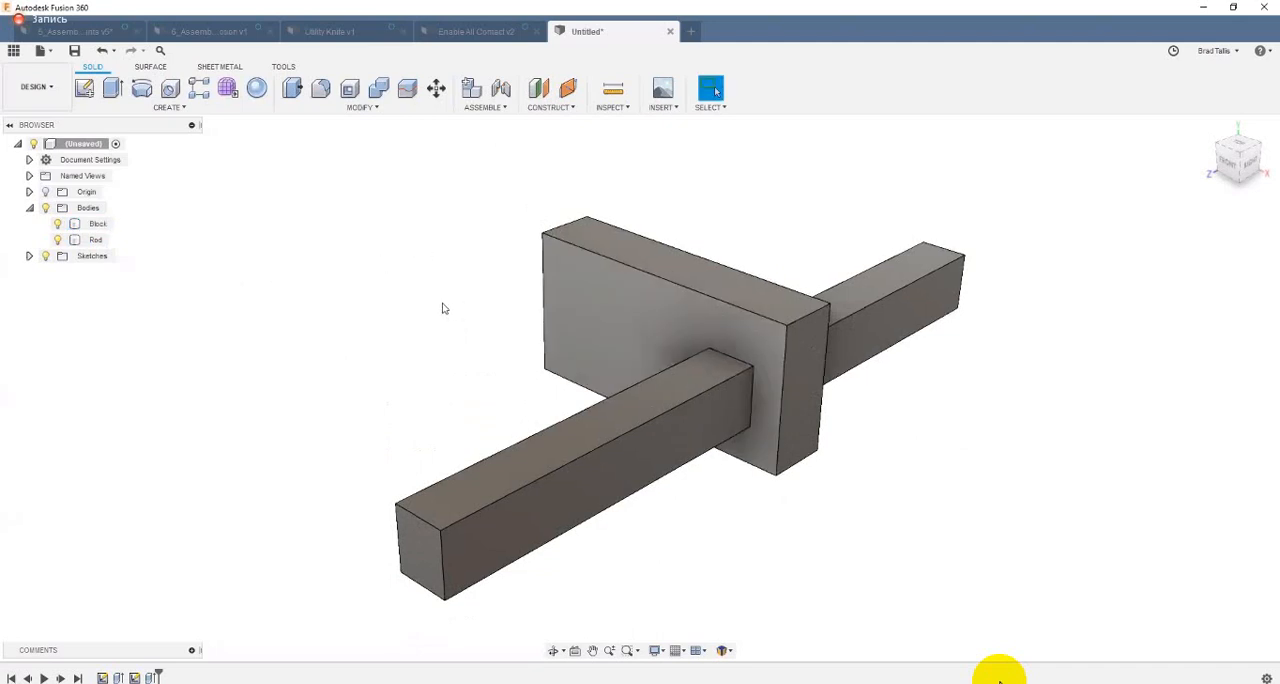
scroll(438, 307, down, 1)
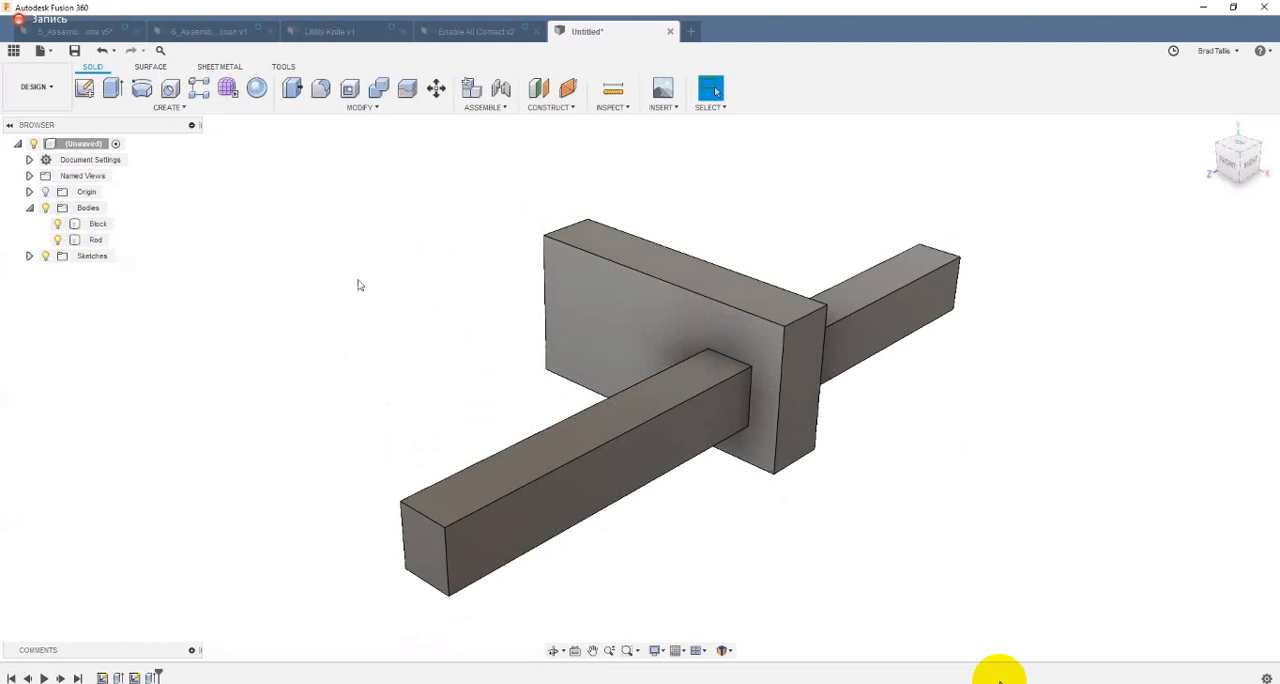
Step: Move the Block body upward above the rod and about -49 mm along Z
right_click(100, 226)
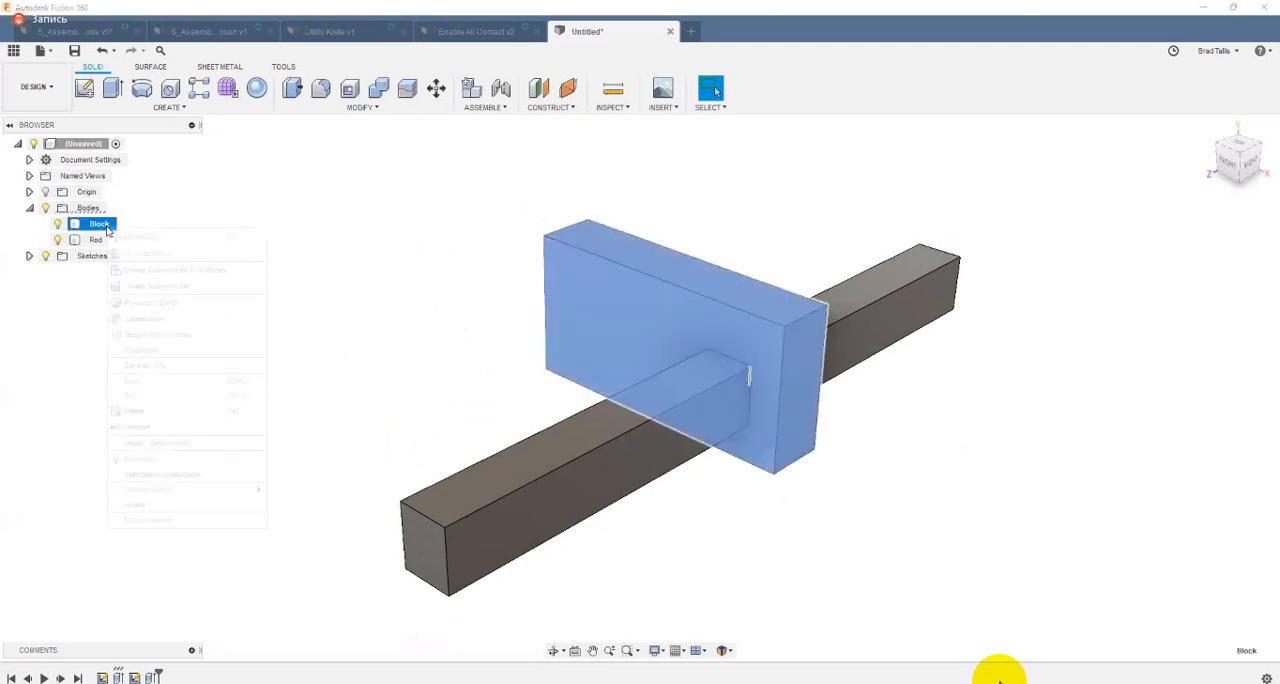
key(m)
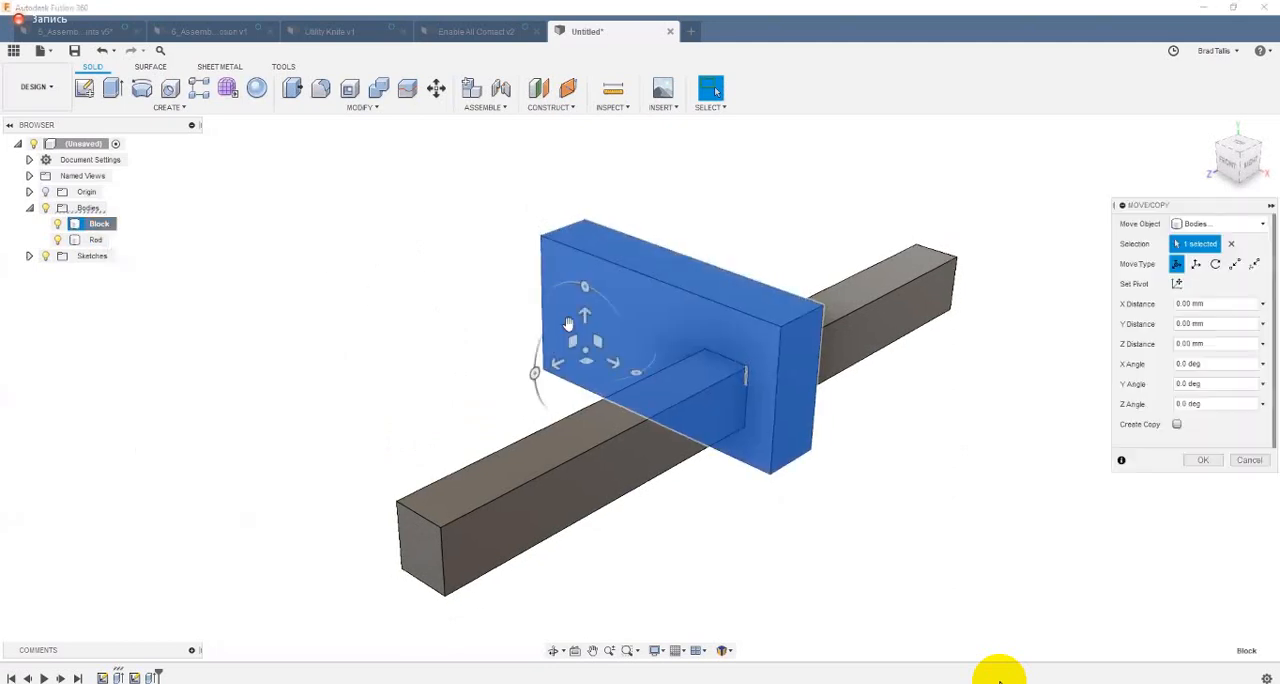
drag(572, 258, 573, 214)
drag(537, 268, 620, 236)
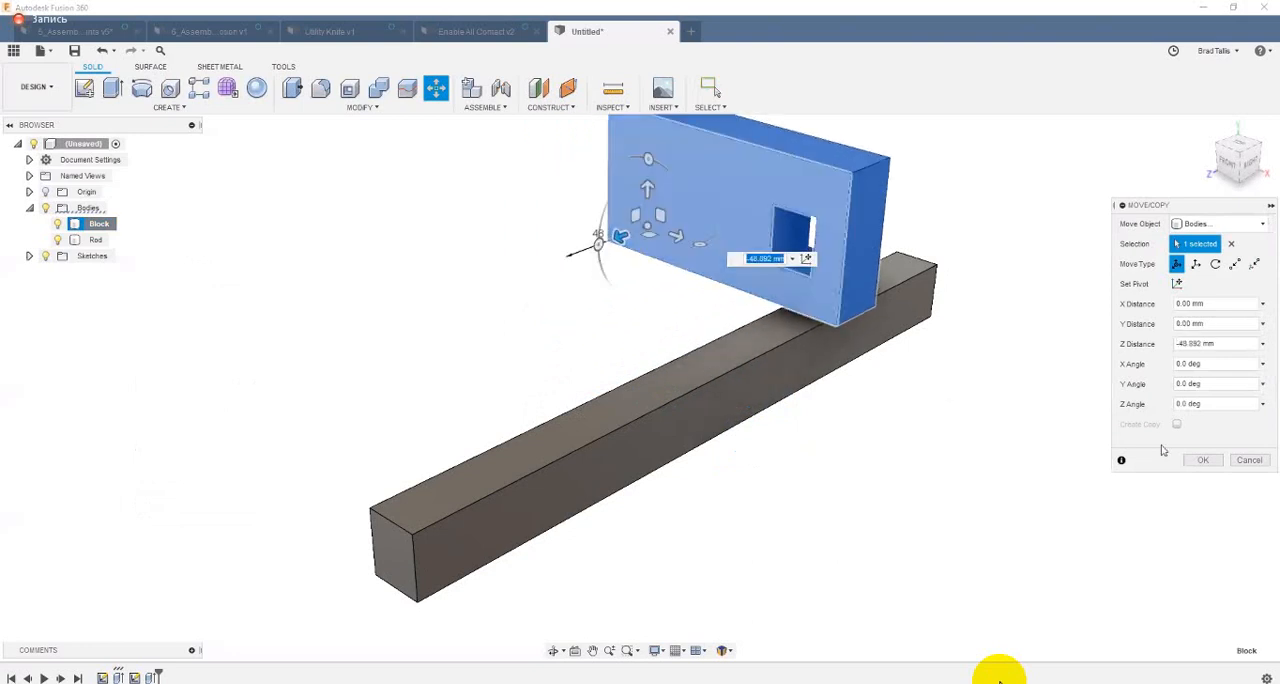
click(1203, 460)
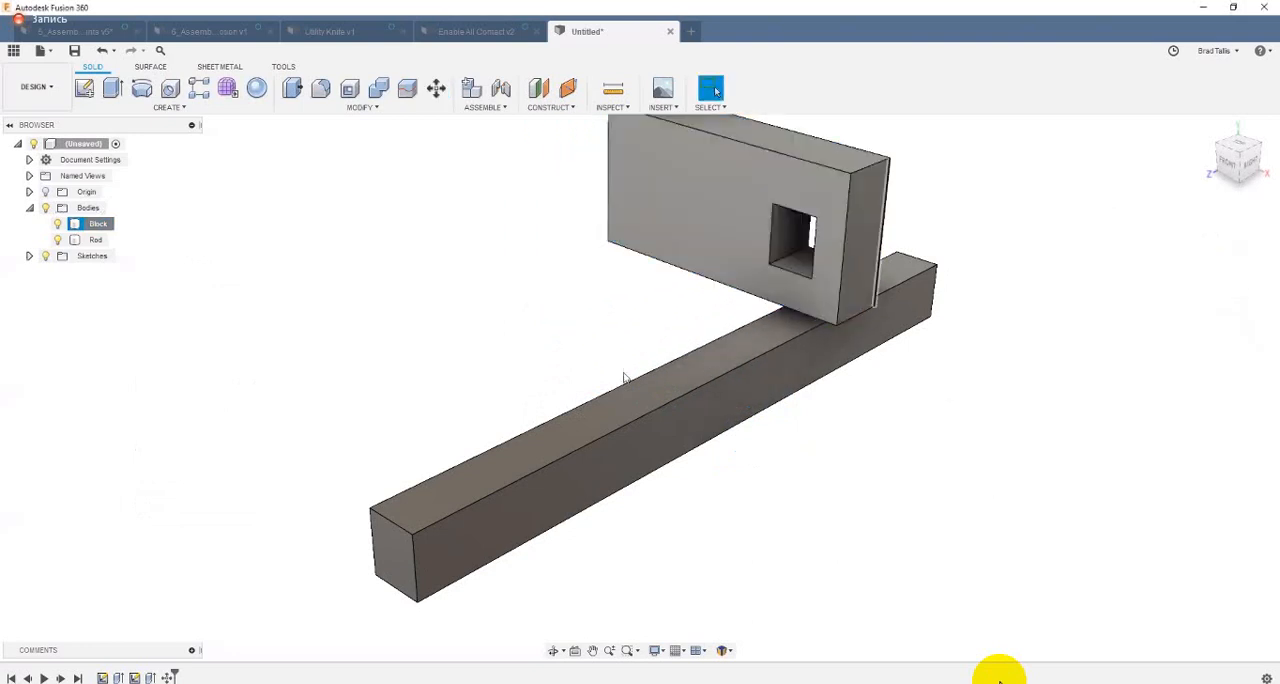
scroll(252, 400, down, 1)
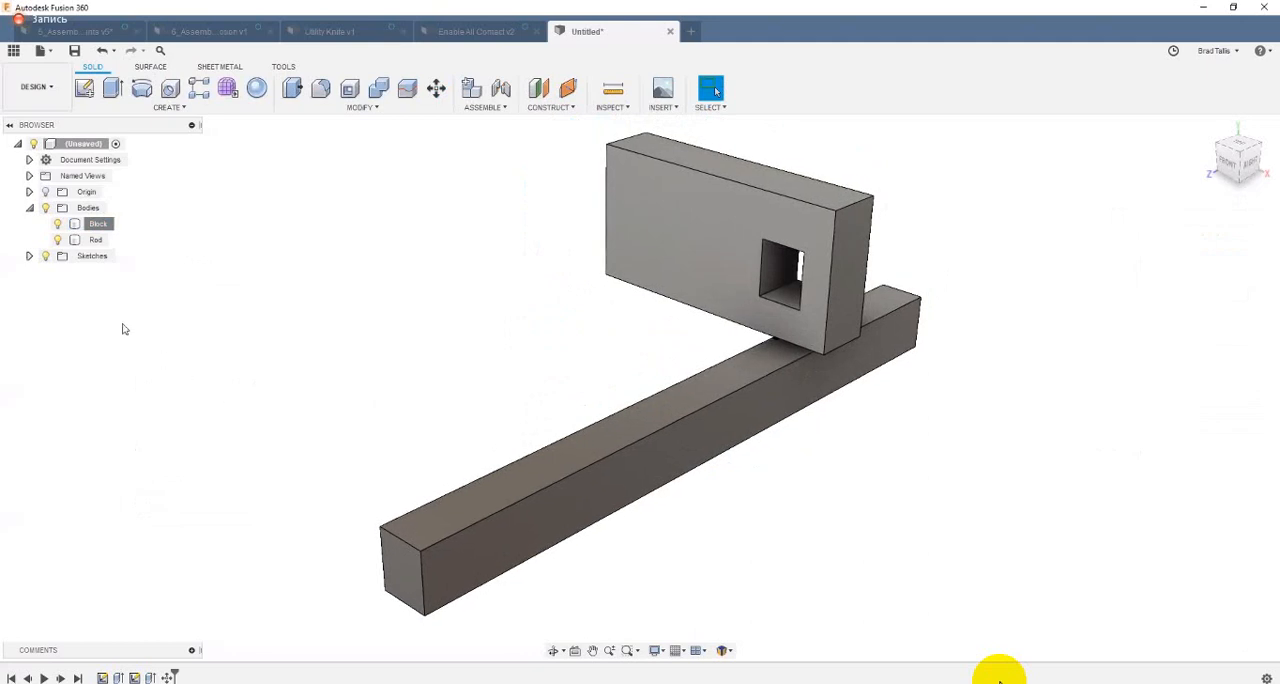
Step: Show Sketch1 and examine where it lies relative to the moved block and the rod
click(30, 256)
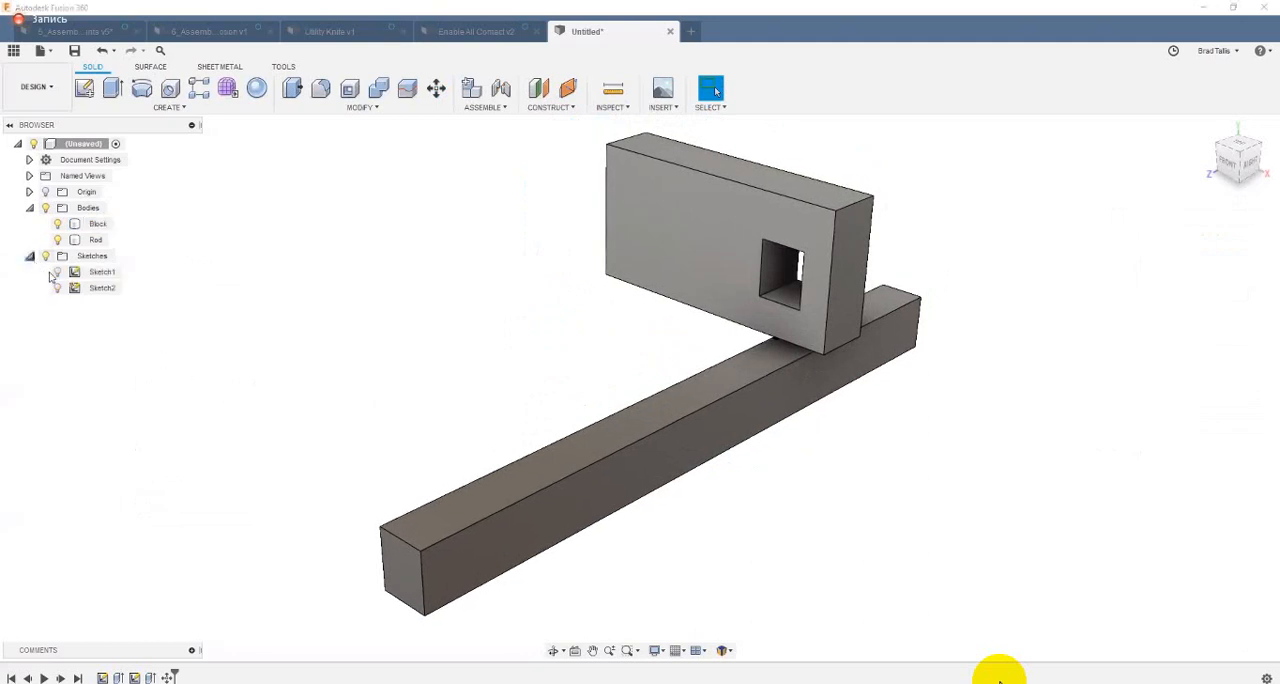
click(100, 272)
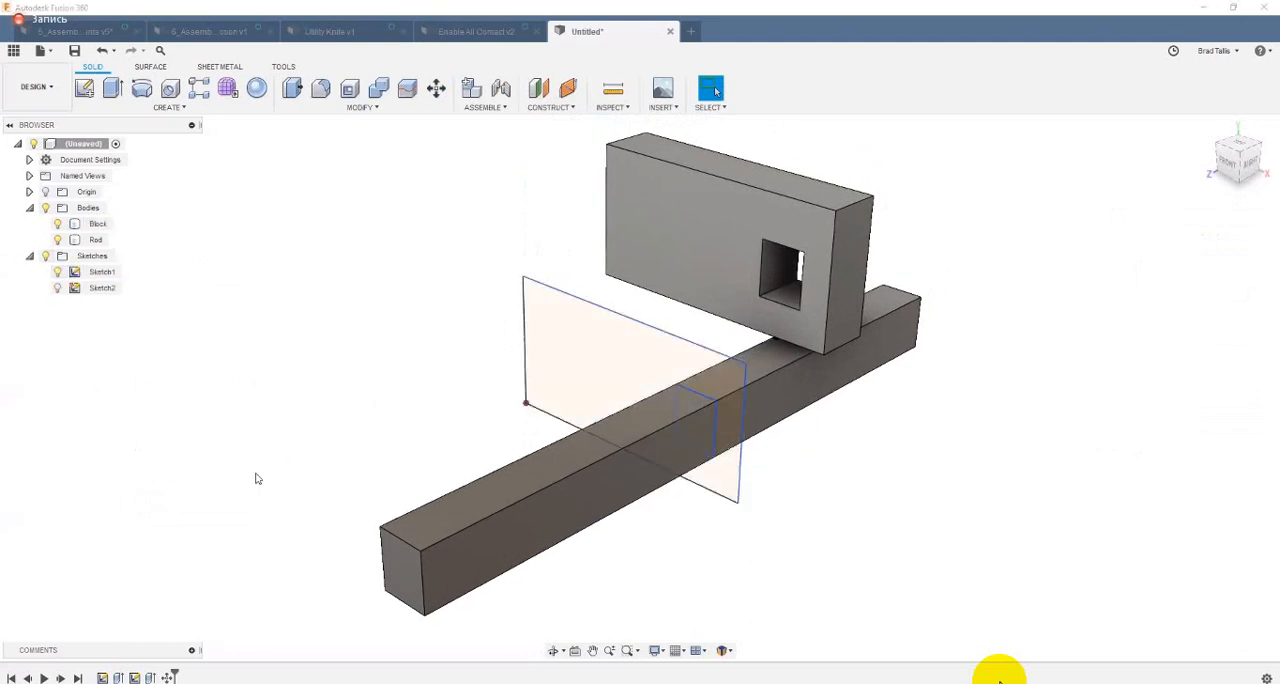
mouse_move(255, 478)
shift+middle_down()
mouse_move(374, 627)
mouse_move(406, 635)
mouse_move(396, 603)
shift+middle_up()
mouse_move(508, 498)
shift+middle_down()
mouse_move(546, 357)
mouse_move(549, 380)
mouse_move(480, 420)
mouse_move(506, 424)
shift+middle_up()
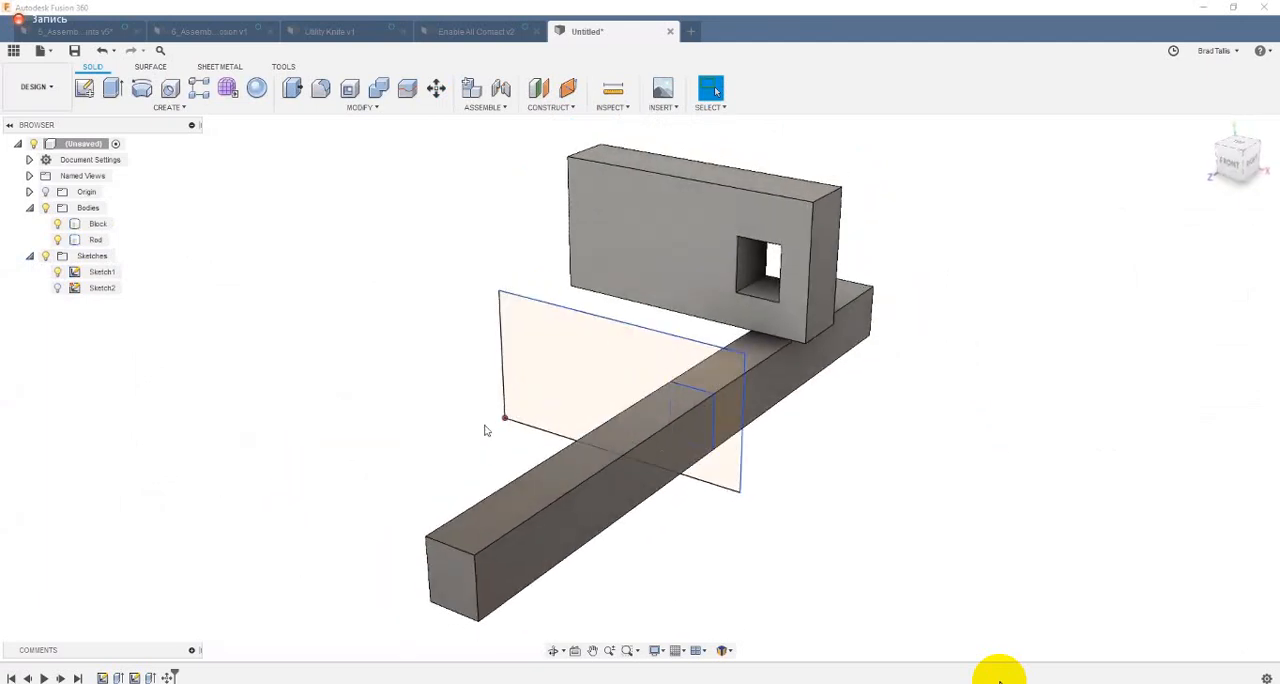
shift+middle_drag(417, 437, 707, 152)
shift+middle_drag(405, 325, 405, 328)
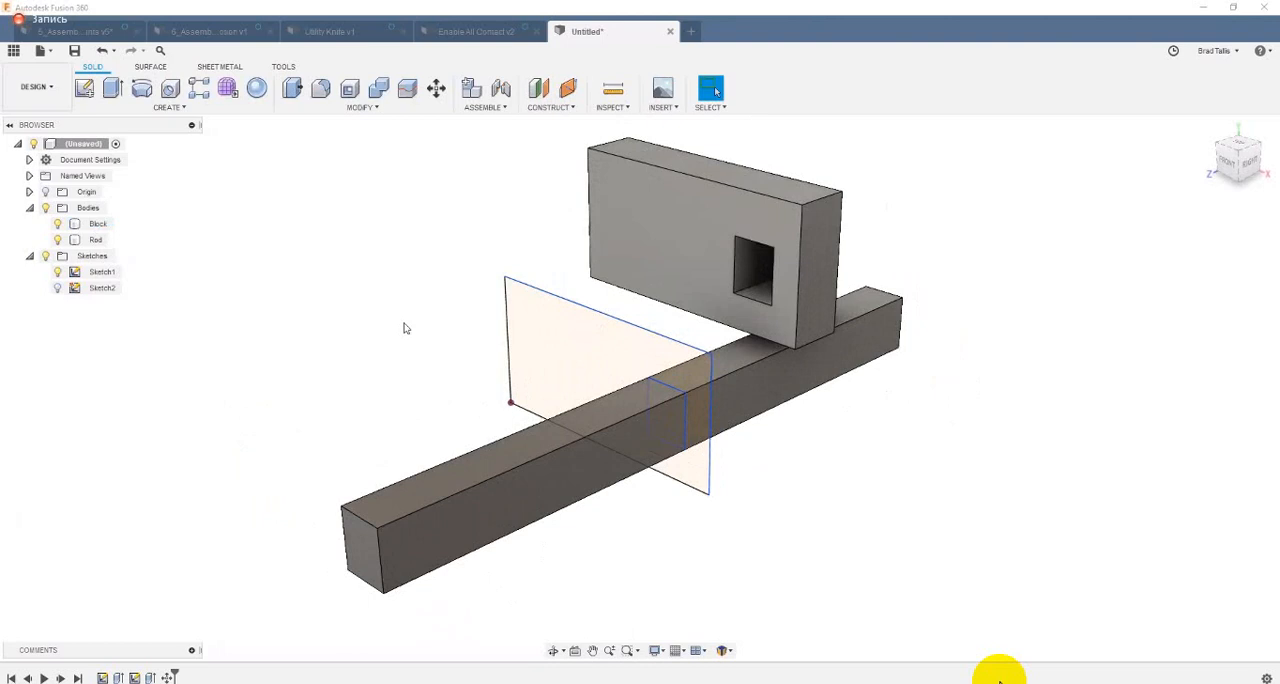
click(681, 223)
click(517, 264)
shift+middle_drag(431, 277, 460, 332)
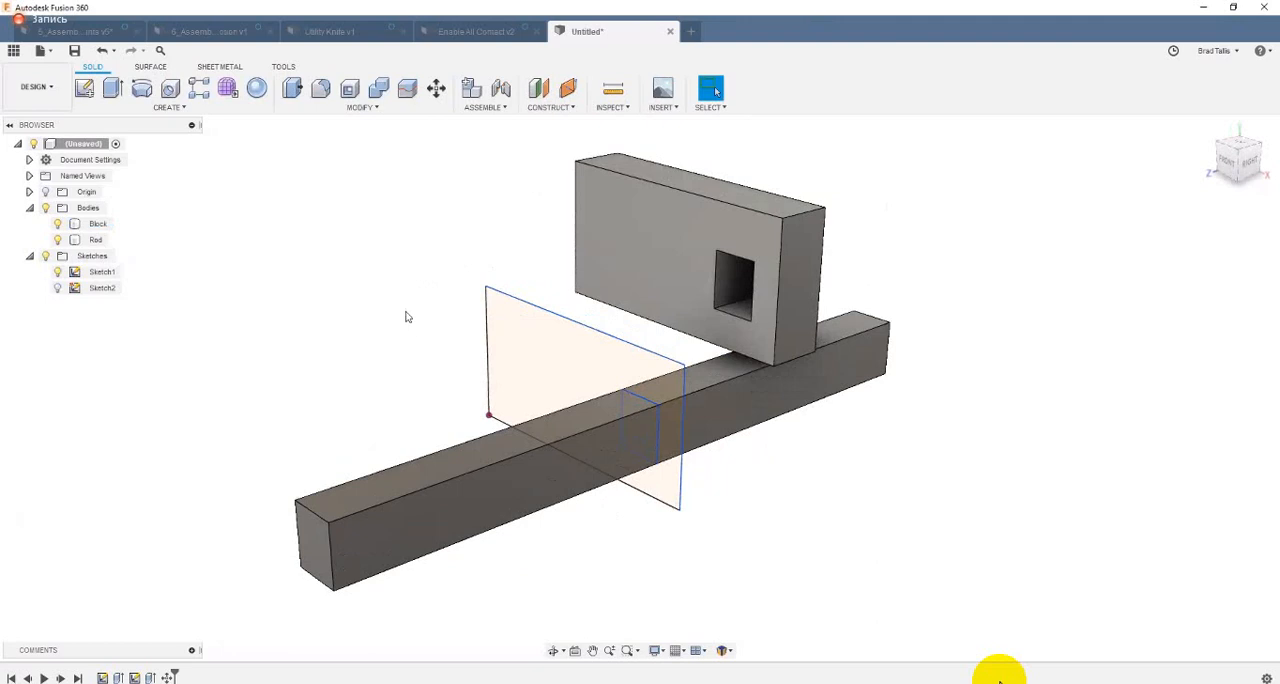
shift+middle_drag(379, 309, 378, 309)
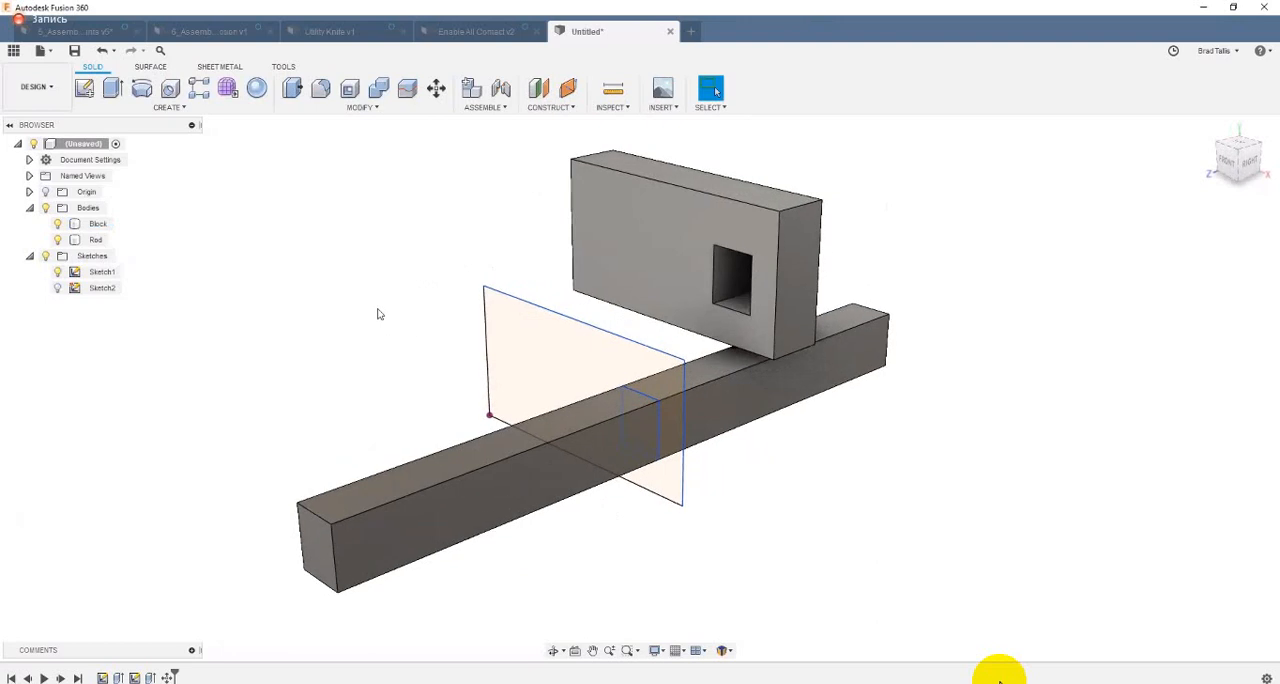
Step: Start a new design and create an empty, activated component named Block
click(698, 36)
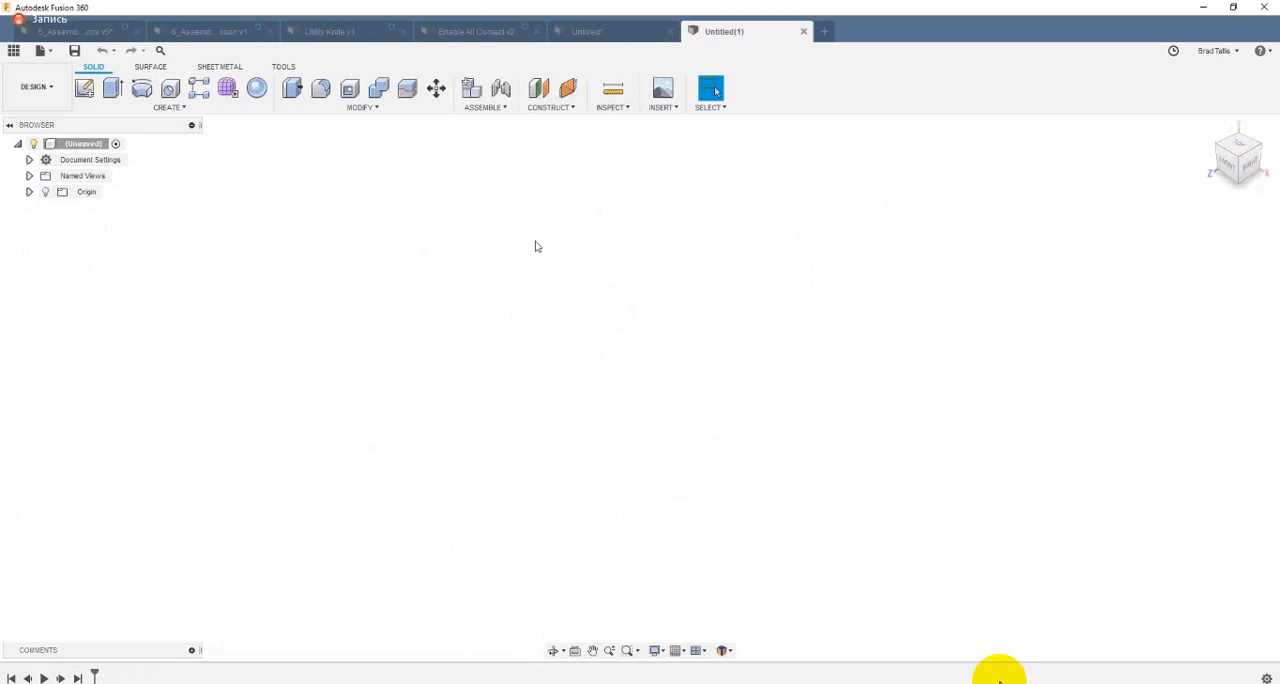
click(473, 95)
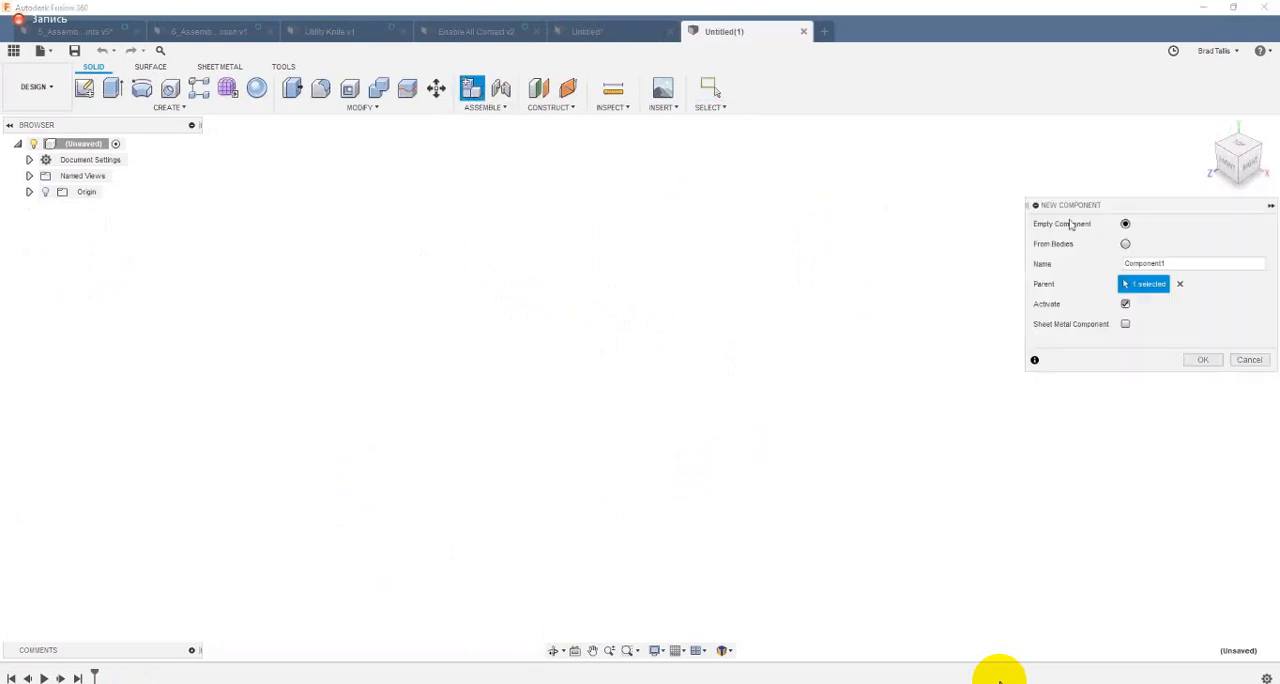
drag(1047, 206, 894, 178)
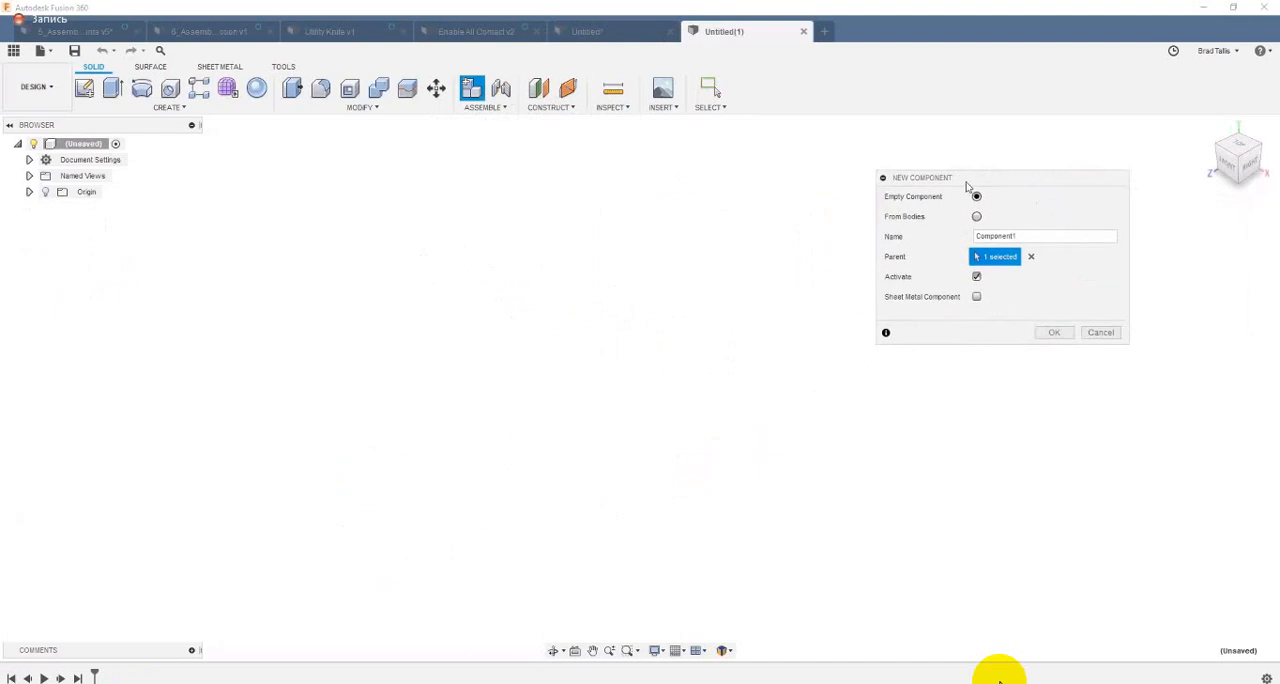
click(1031, 235)
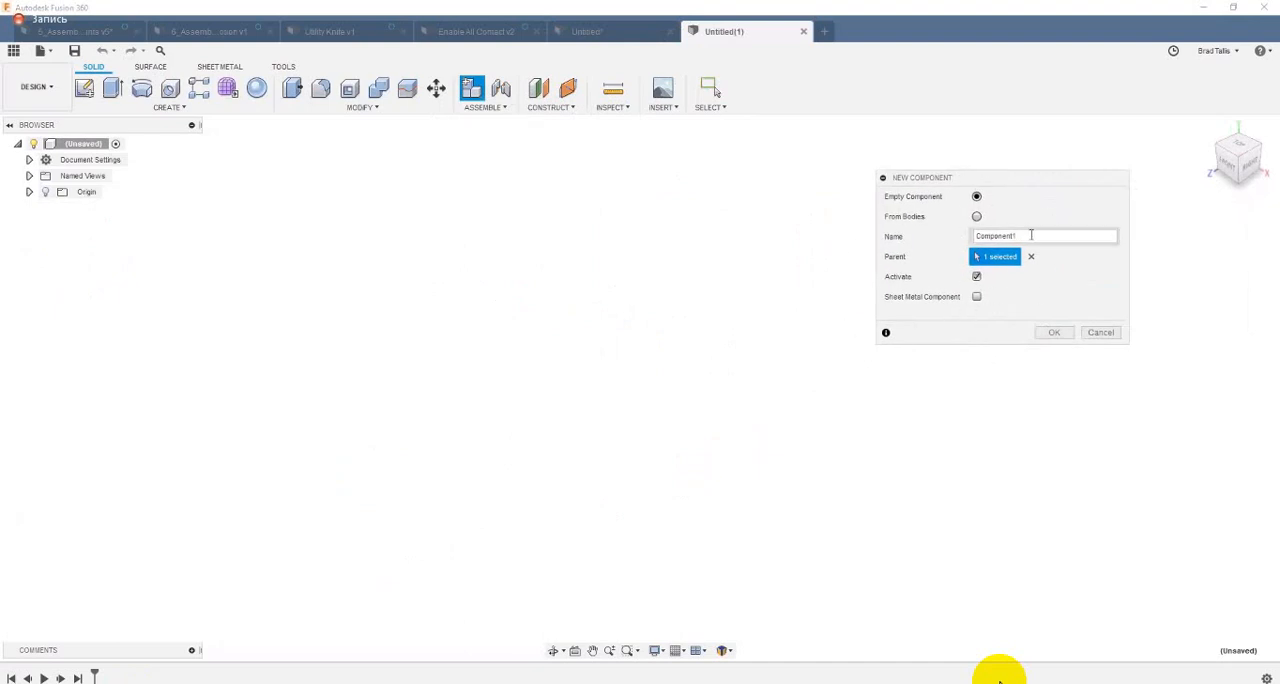
double_click(966, 238)
text(Block)
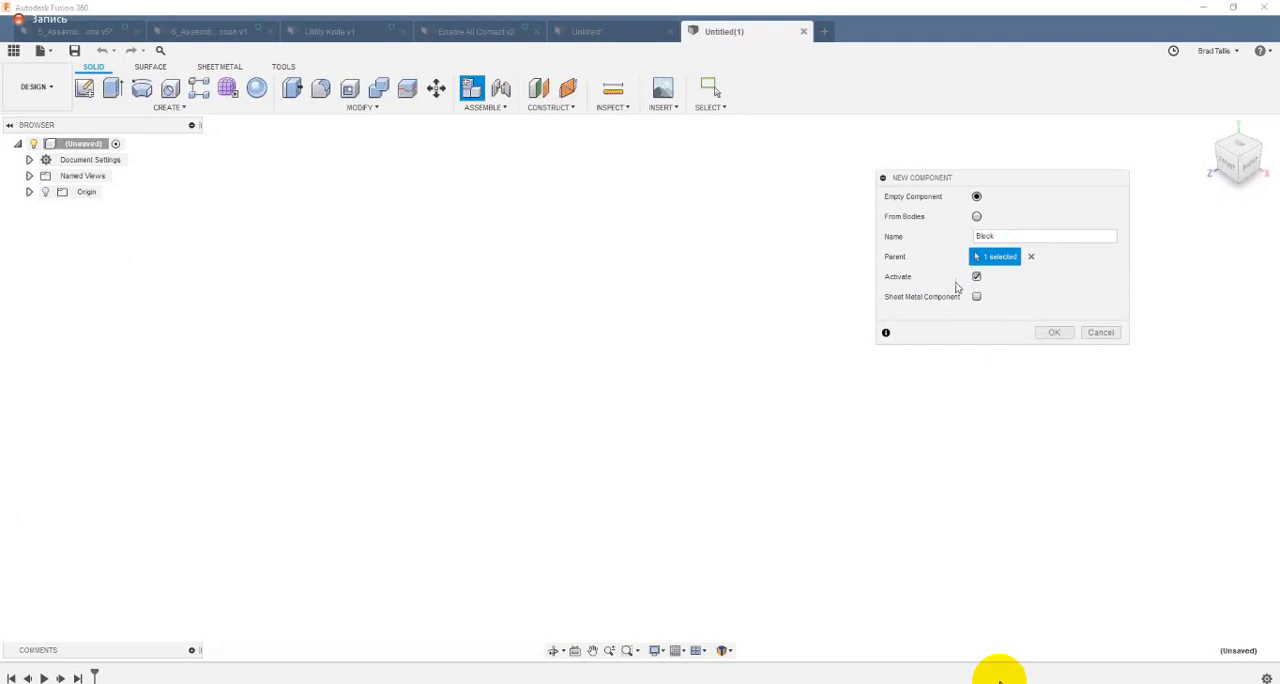
key(Return)
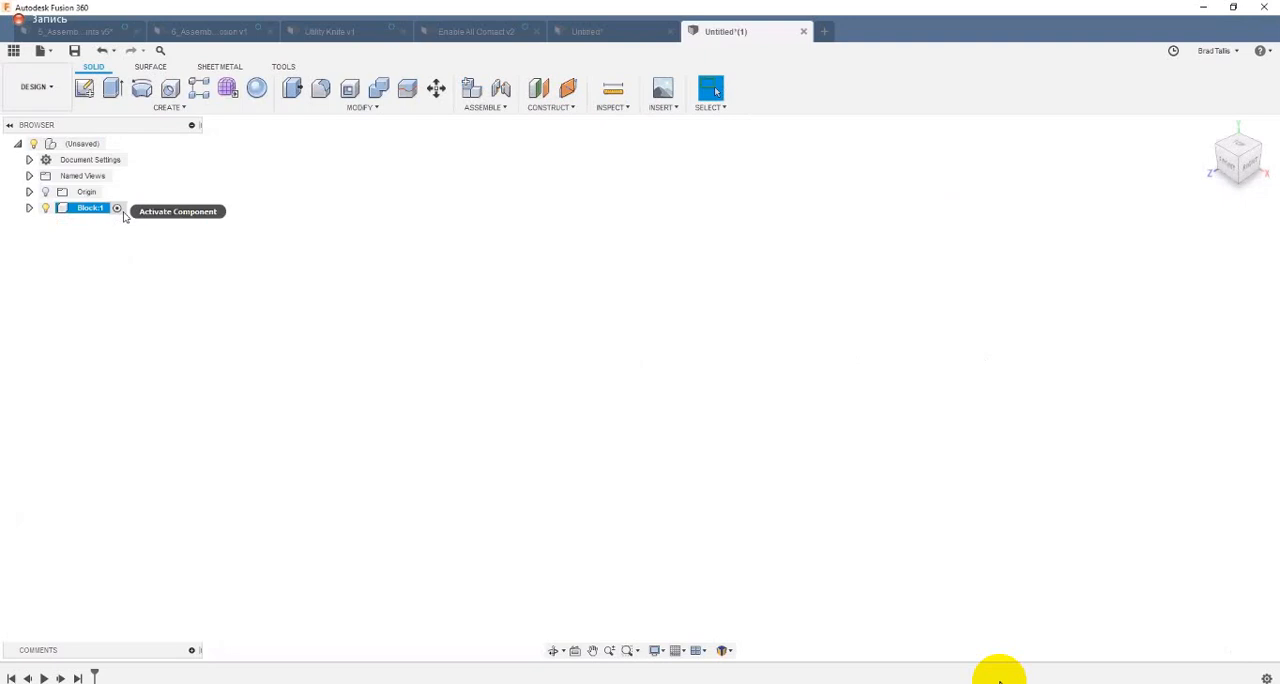
Step: In the Block component, sketch a rectangle from the origin with a smaller one inside, and extrude the area between them backward as a new body
click(29, 208)
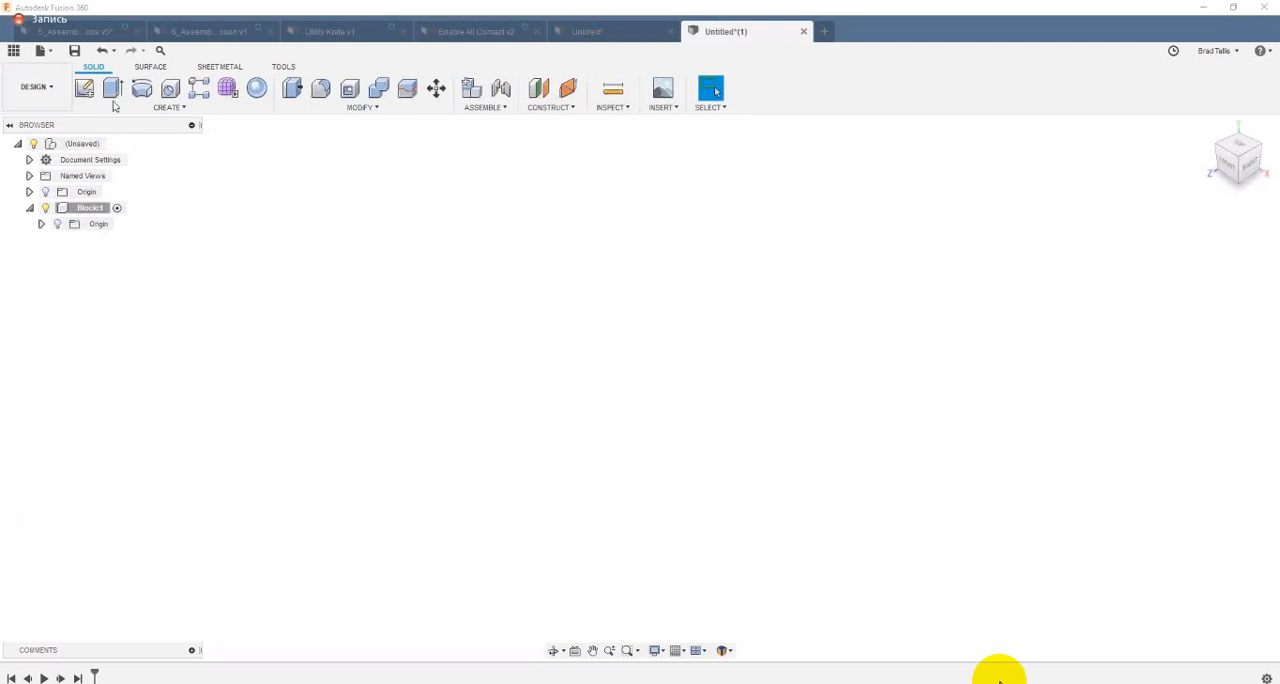
click(84, 88)
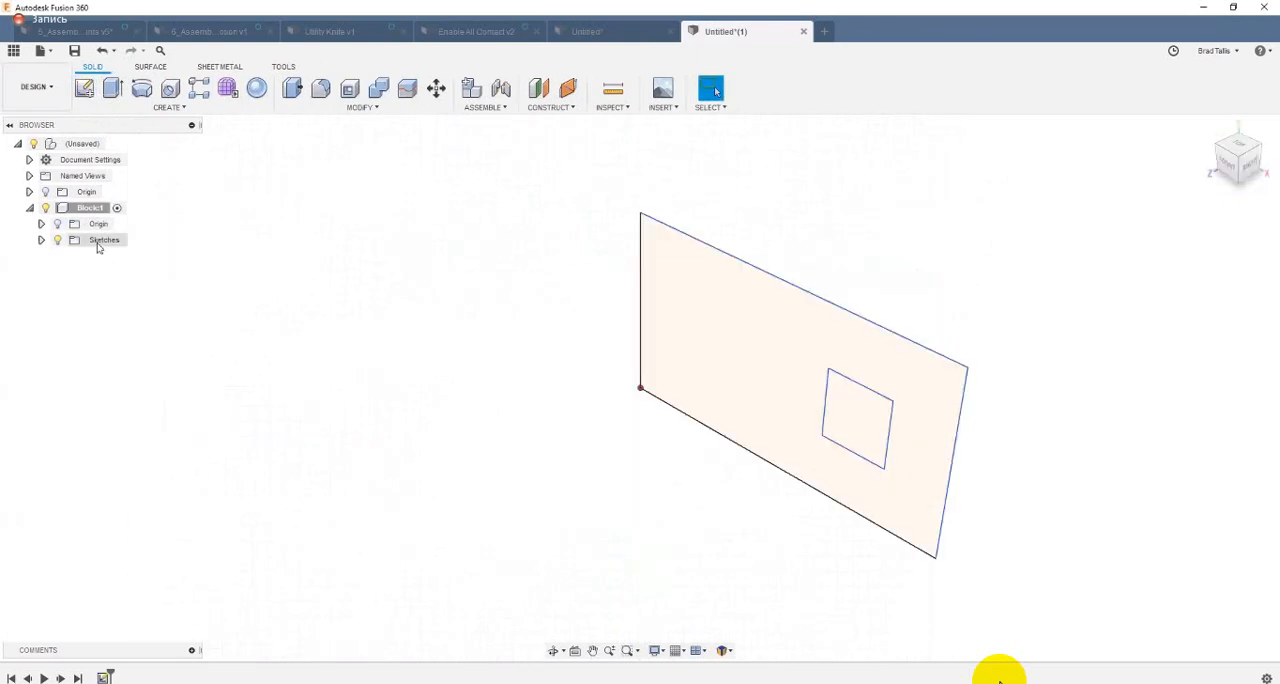
right_click(705, 280)
click(683, 337)
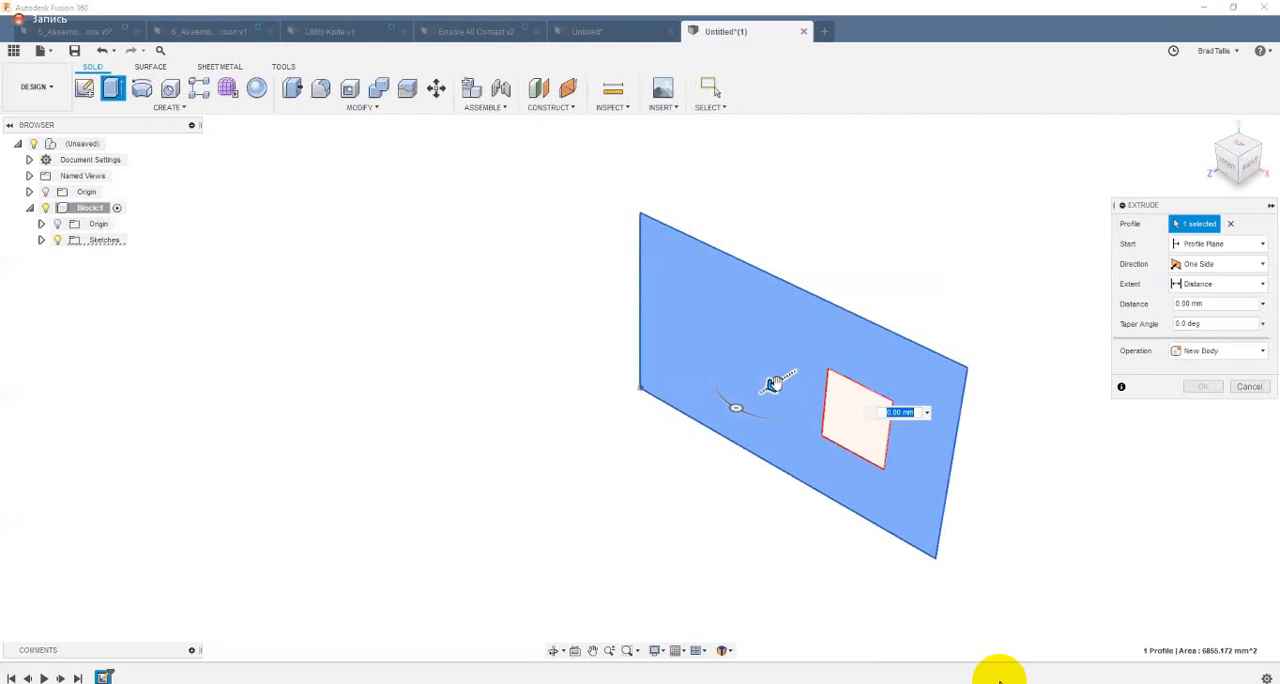
drag(772, 378, 826, 350)
click(1186, 390)
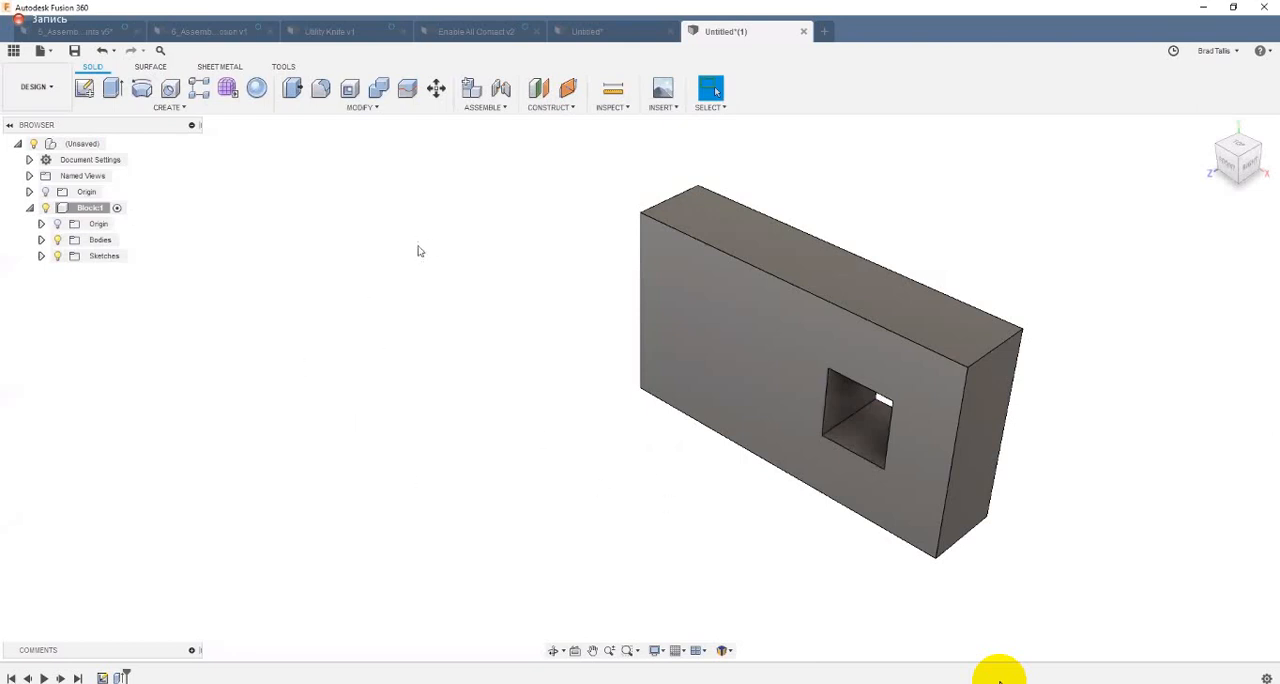
Step: Create an empty, activated component named Rod with the top-level design as its parent
click(470, 92)
drag(1044, 233, 960, 237)
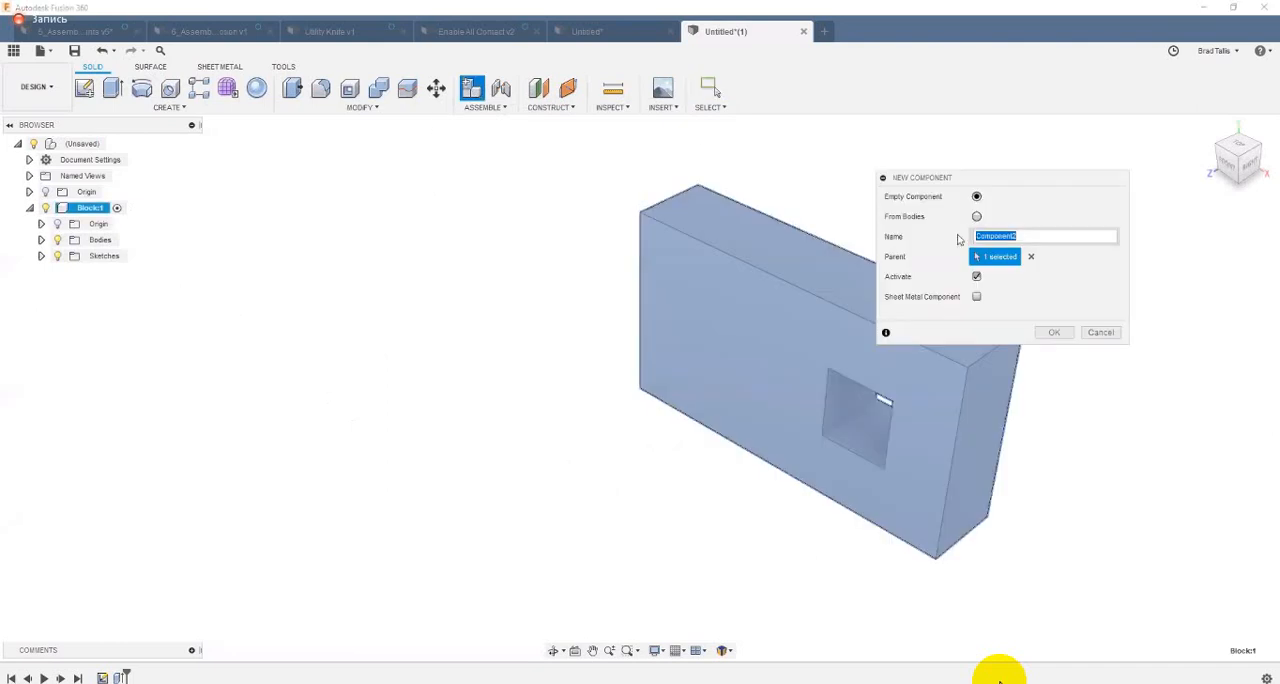
text(Rod)
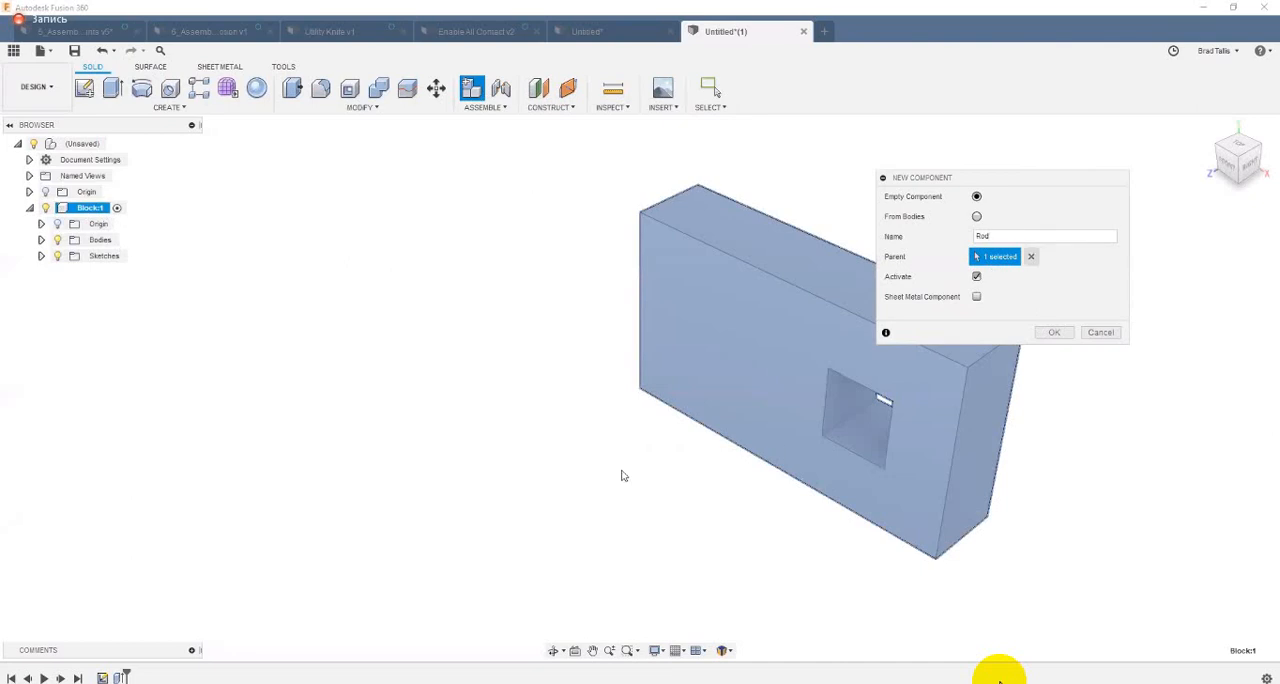
click(1031, 257)
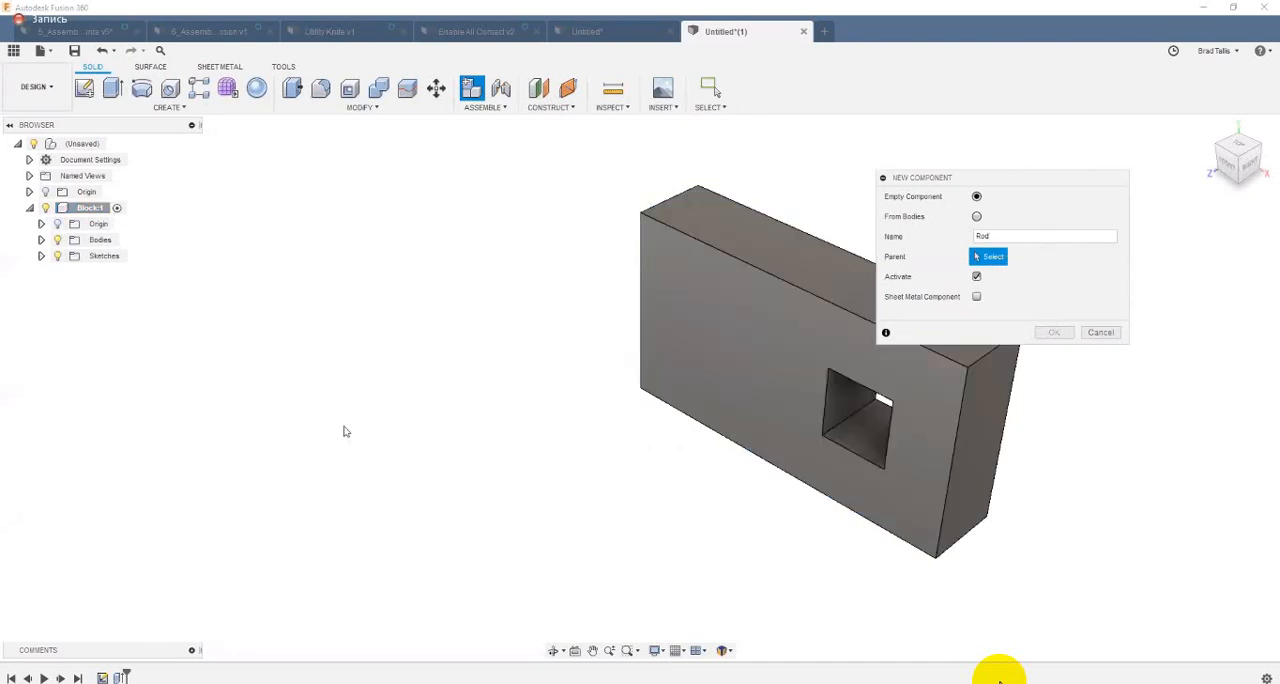
click(94, 145)
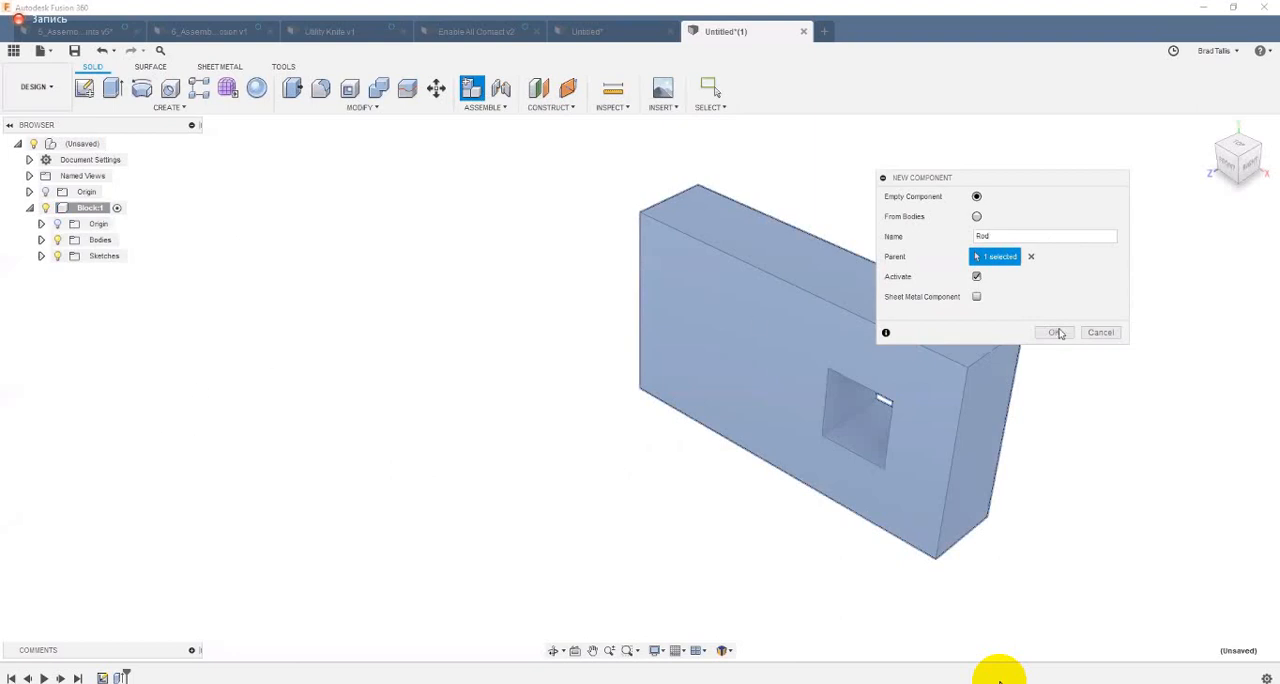
key(Return)
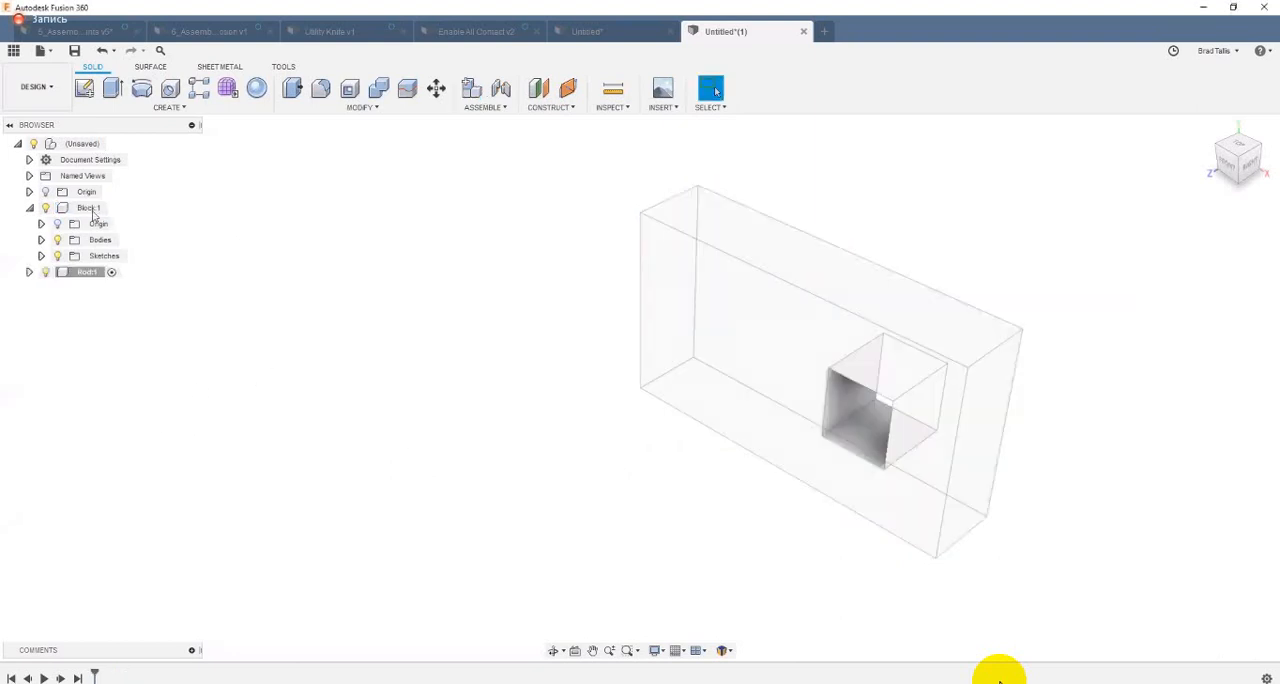
Step: Review the origin, bodies and sketches folders inside the Block component and collapse the component
click(29, 208)
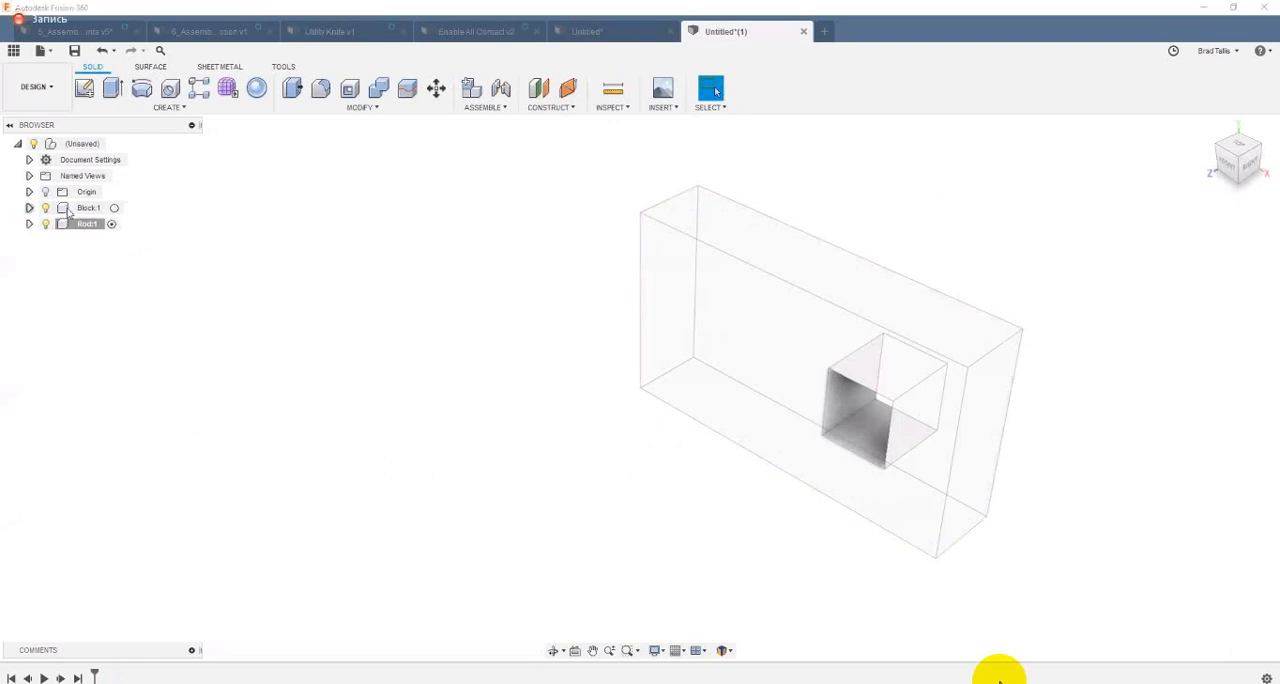
click(29, 208)
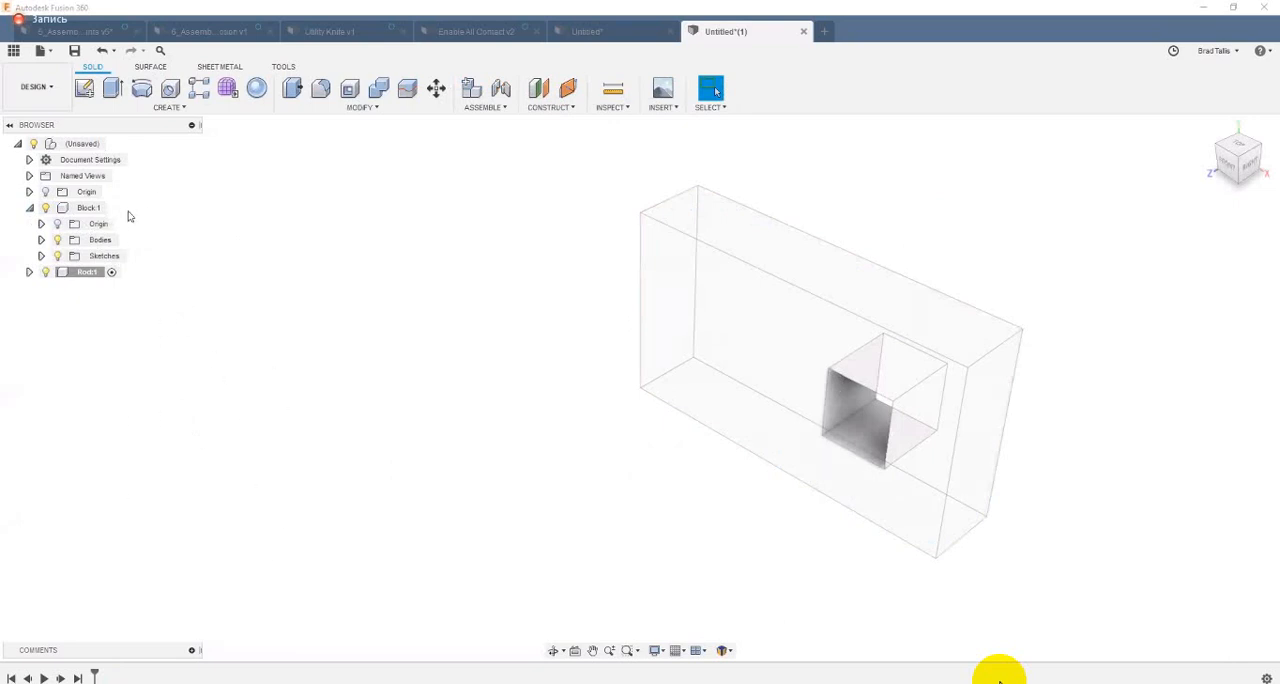
click(29, 207)
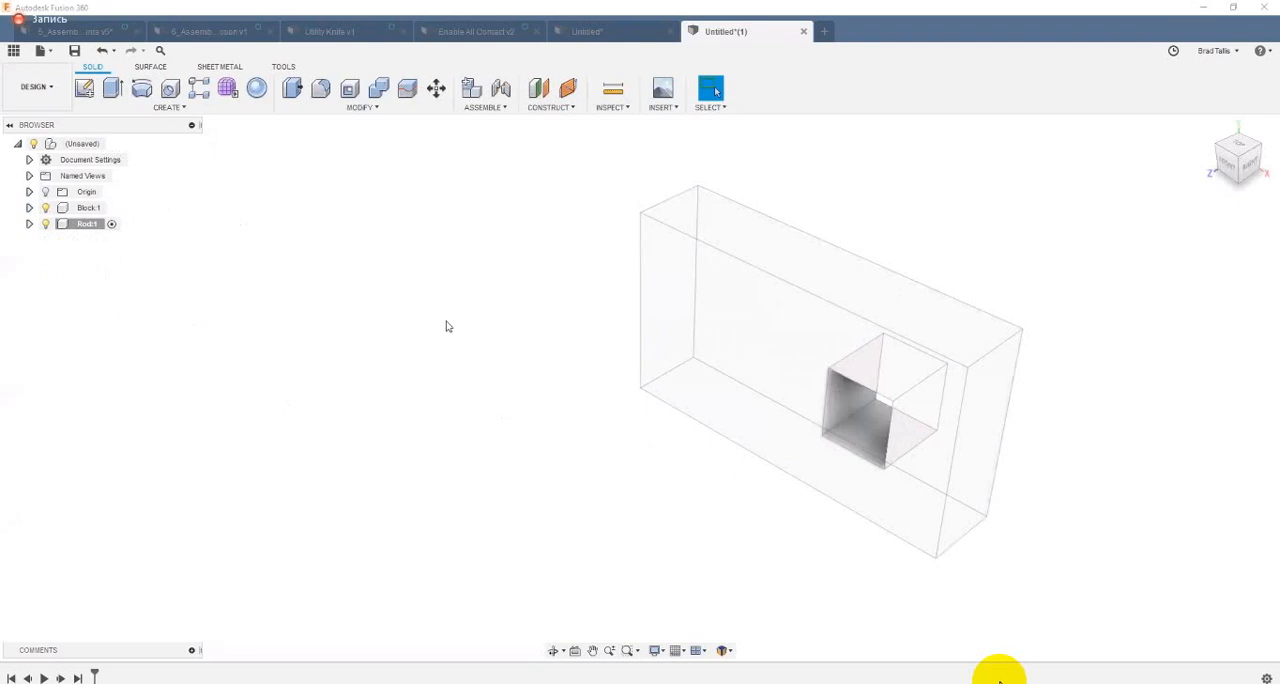
Step: With the Rod component active, create a sketch on the block's front face and finish it without drawing anything
scroll(280, 205, down, 2)
click(708, 299)
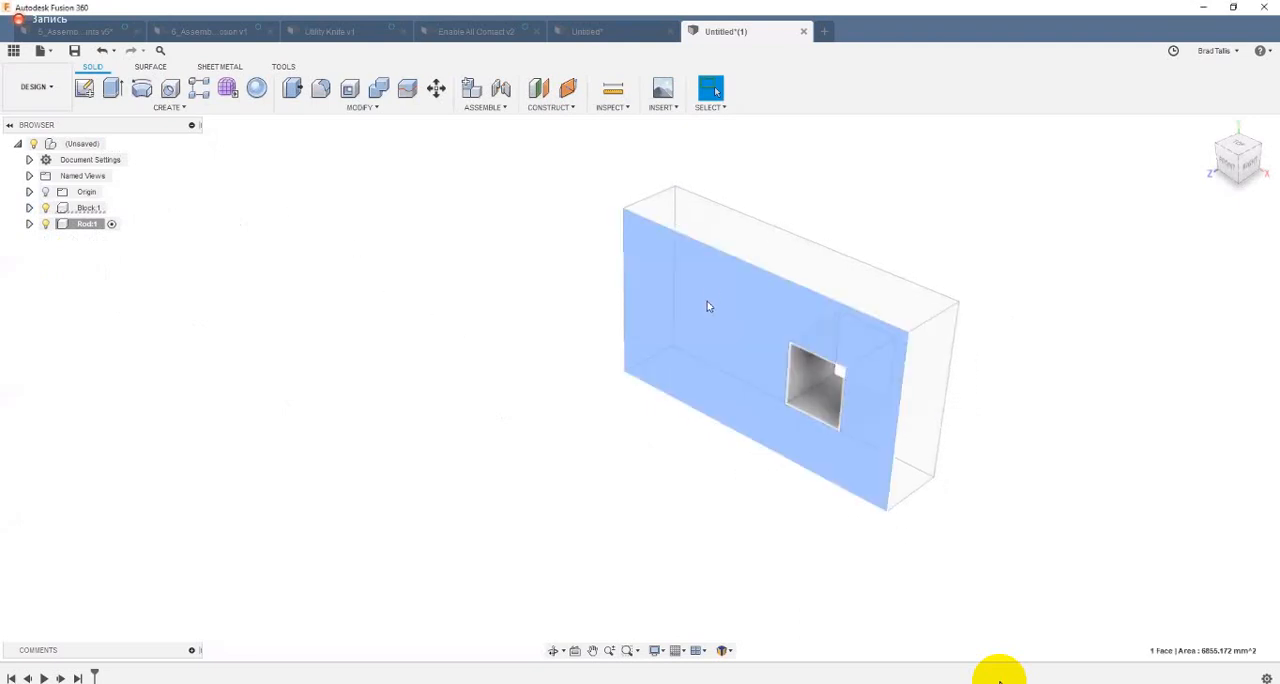
right_click(708, 303)
key(Escape)
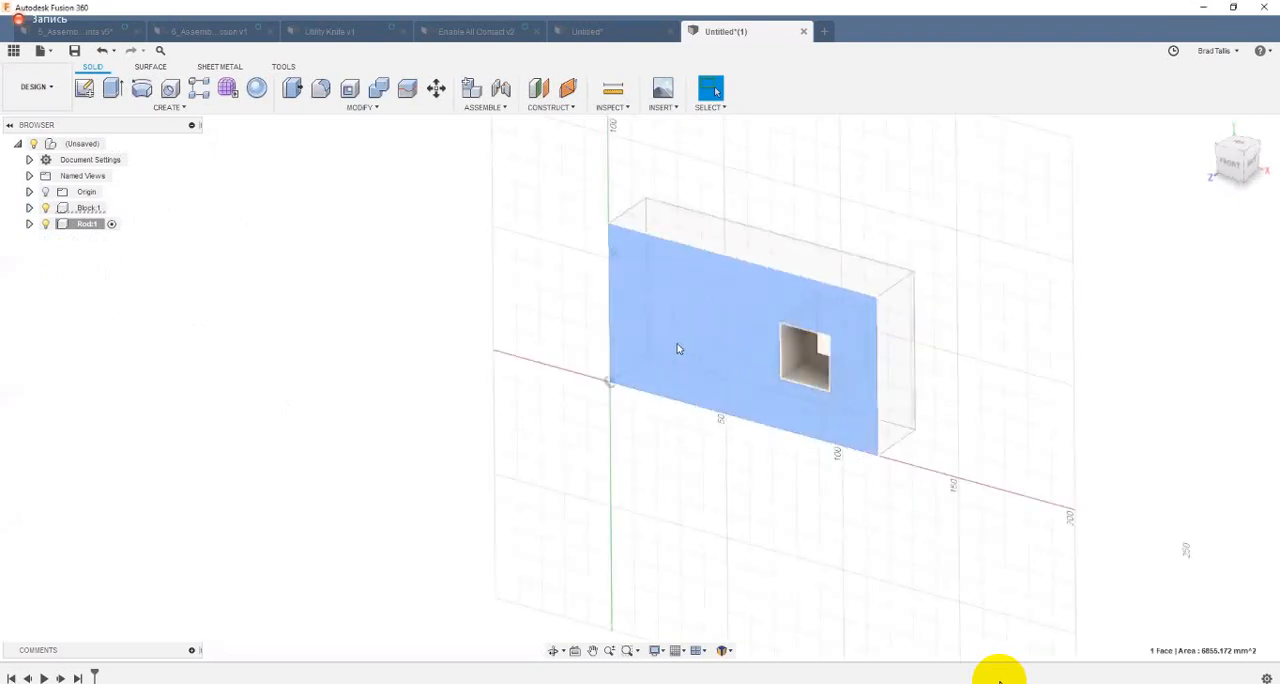
click(703, 93)
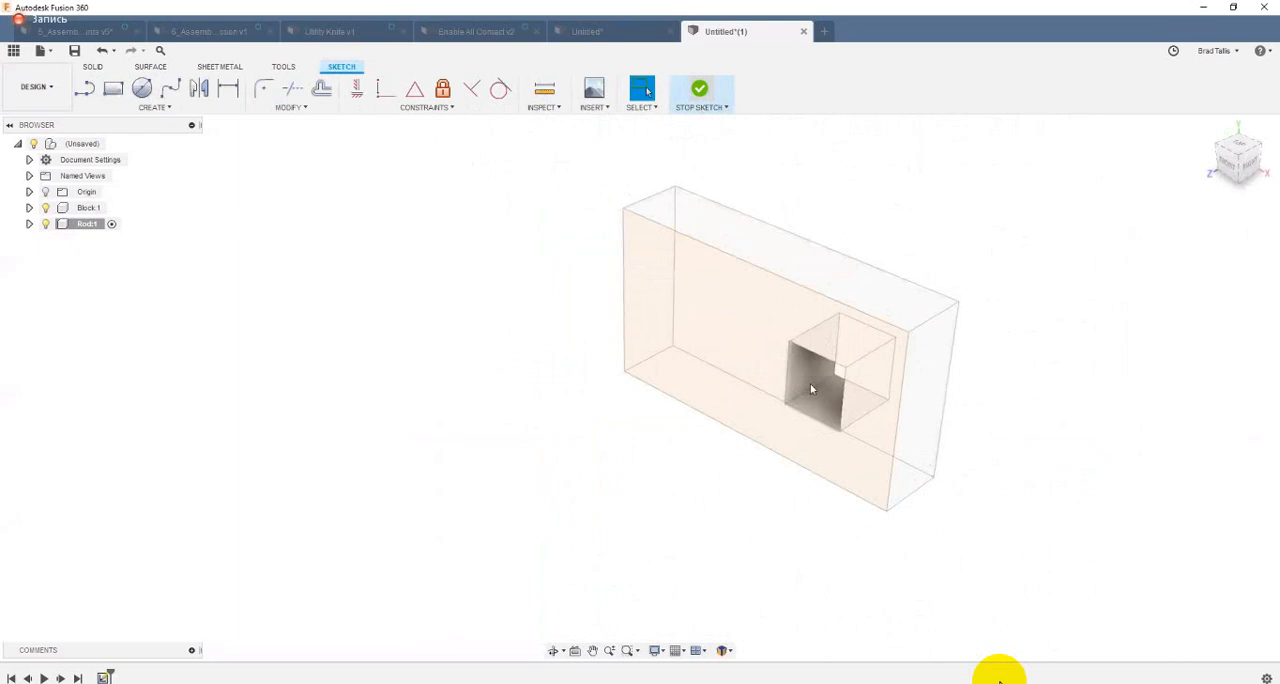
Step: Extrude the square profile inside the block's opening symmetrically by about 138 mm as a new body in the Rod component
click(811, 390)
right_click(797, 444)
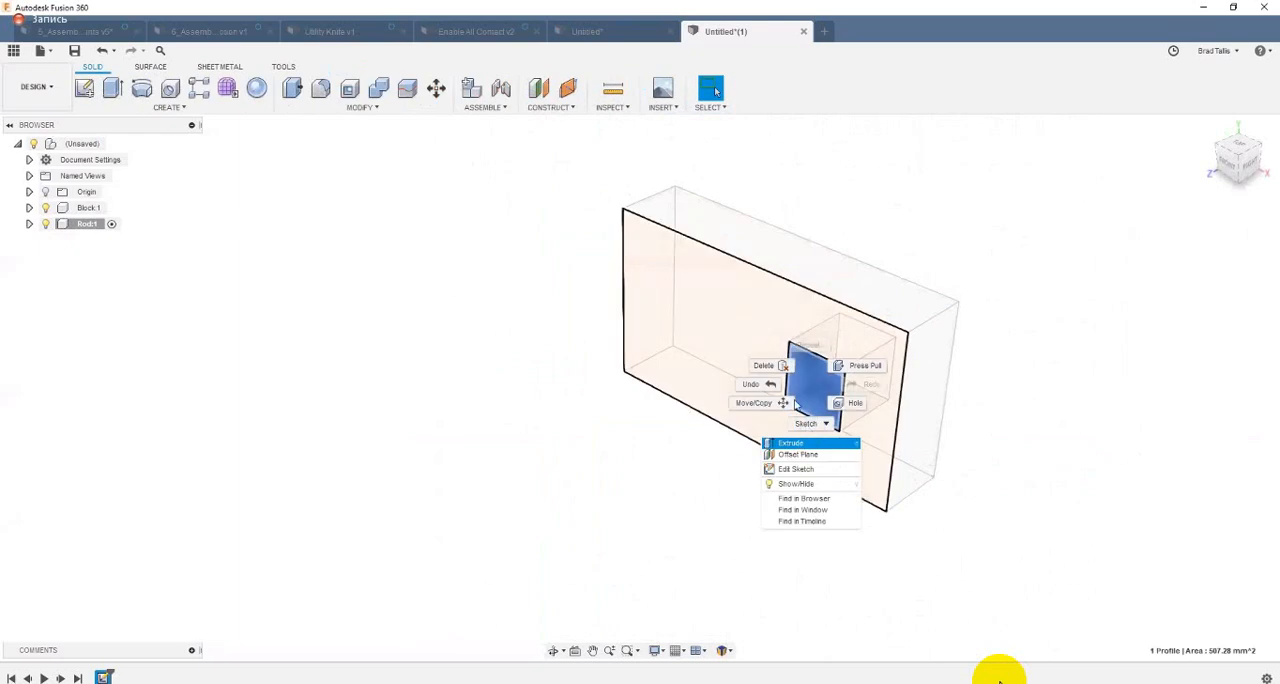
click(799, 446)
drag(755, 406, 1005, 228)
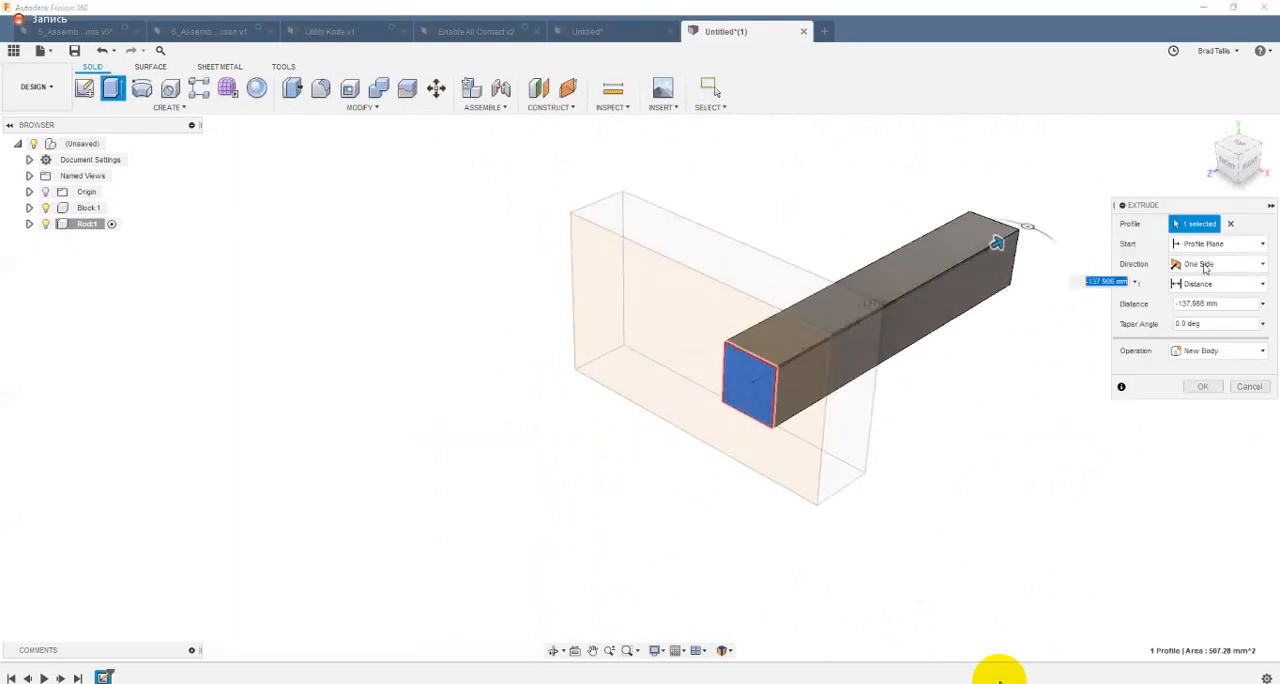
click(1222, 263)
click(1205, 316)
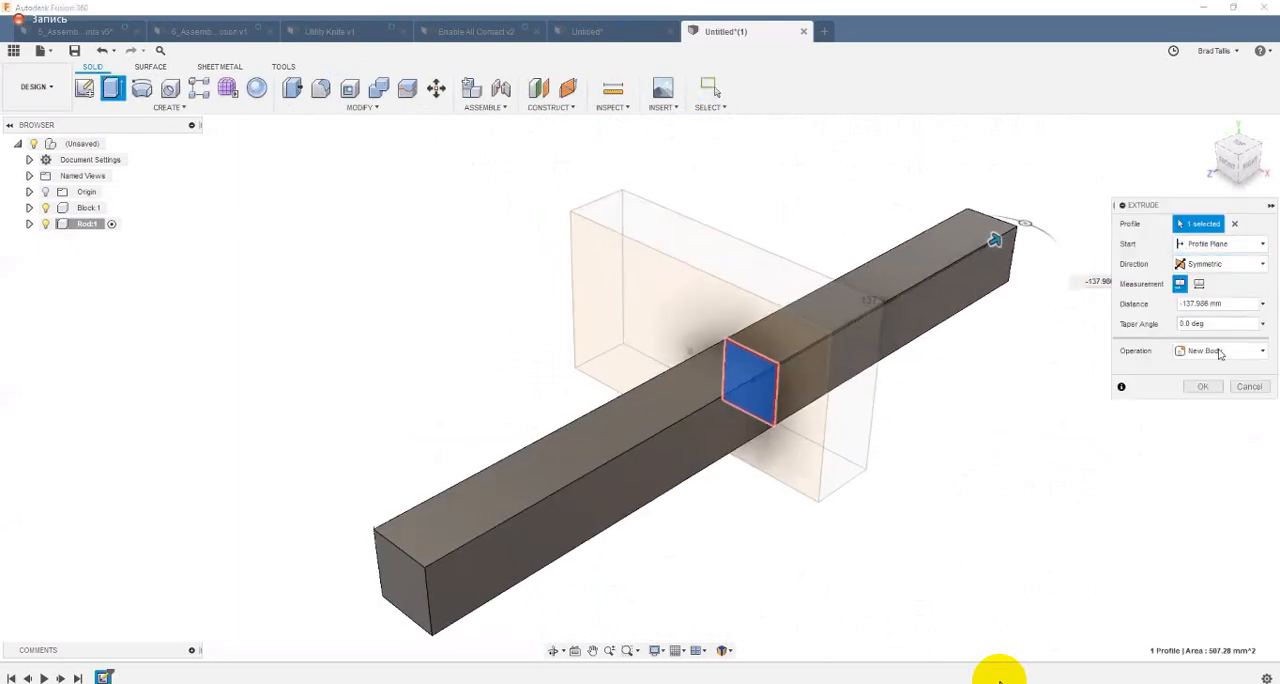
key(Return)
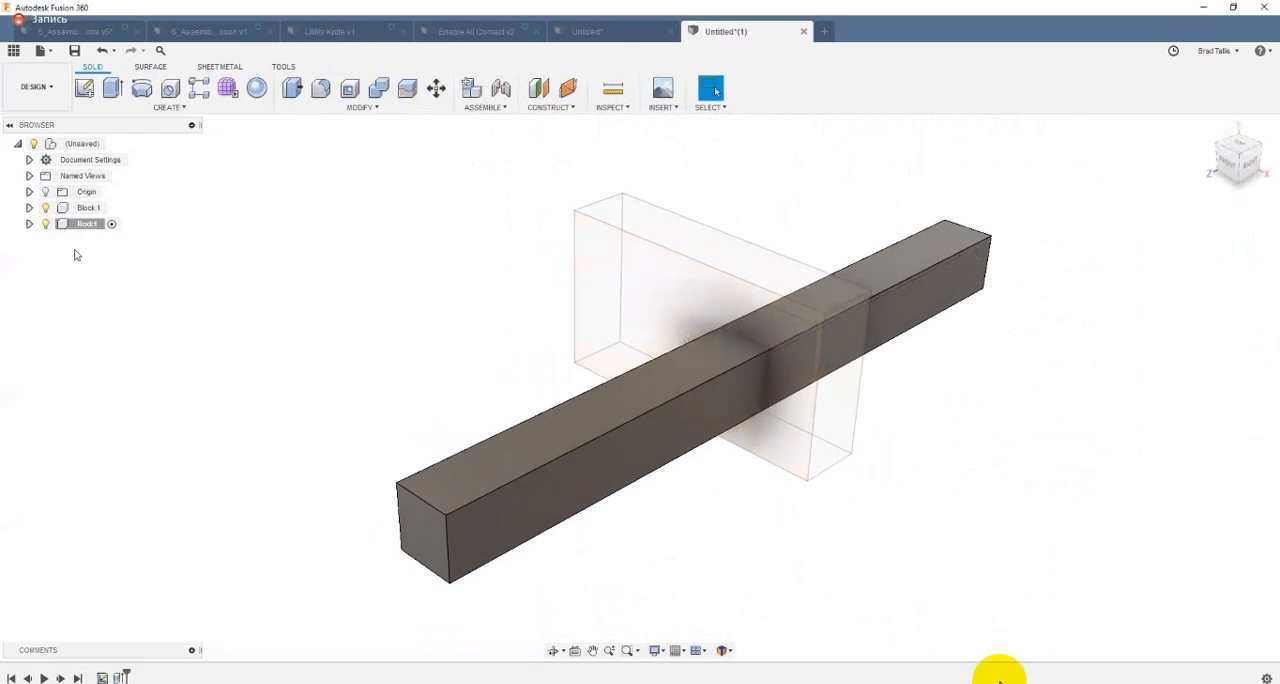
Step: Expand the contents of the Rod and Block components and activate the top-level design
click(29, 224)
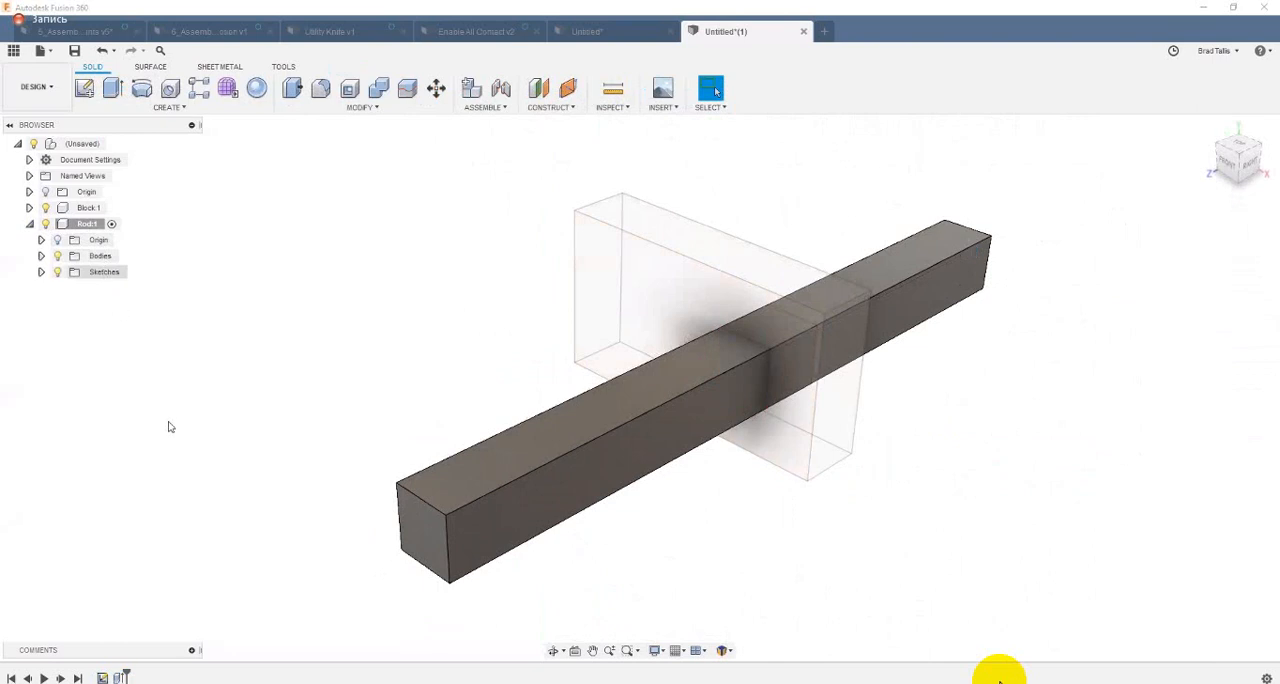
click(29, 208)
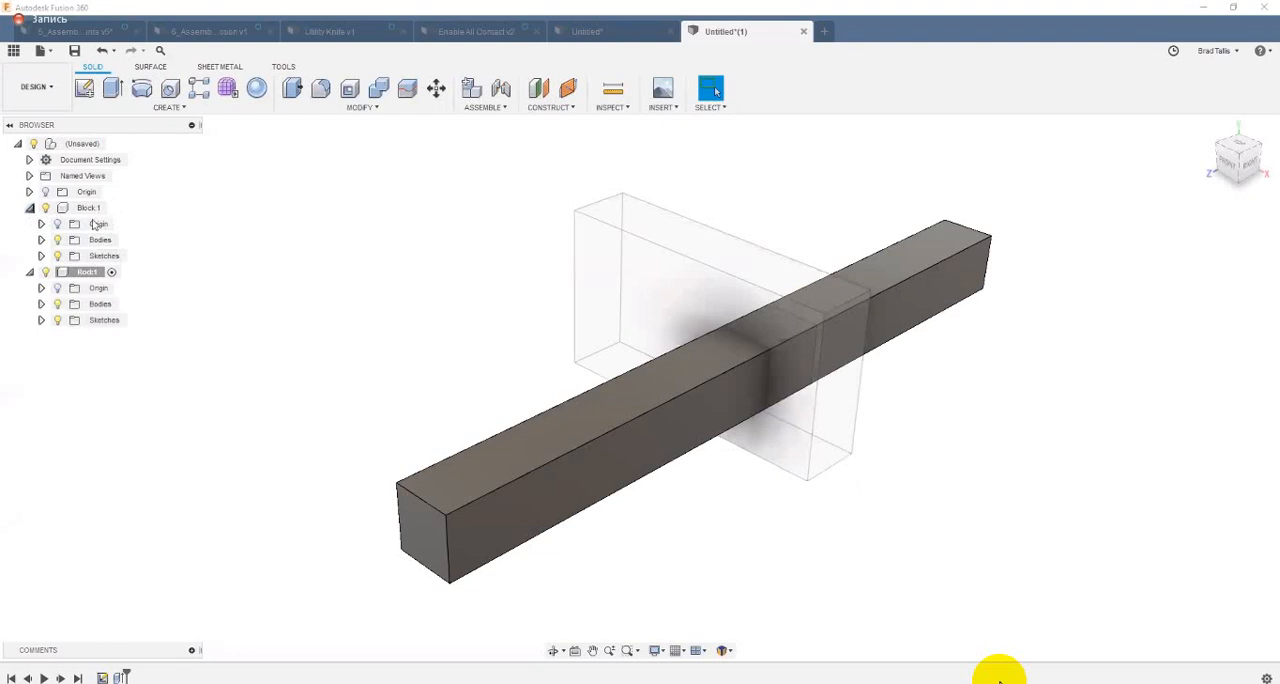
click(115, 144)
mouse_move(218, 378)
shift+middle_down()
mouse_move(320, 366)
mouse_move(431, 251)
mouse_move(511, 206)
mouse_move(440, 421)
shift+middle_up()
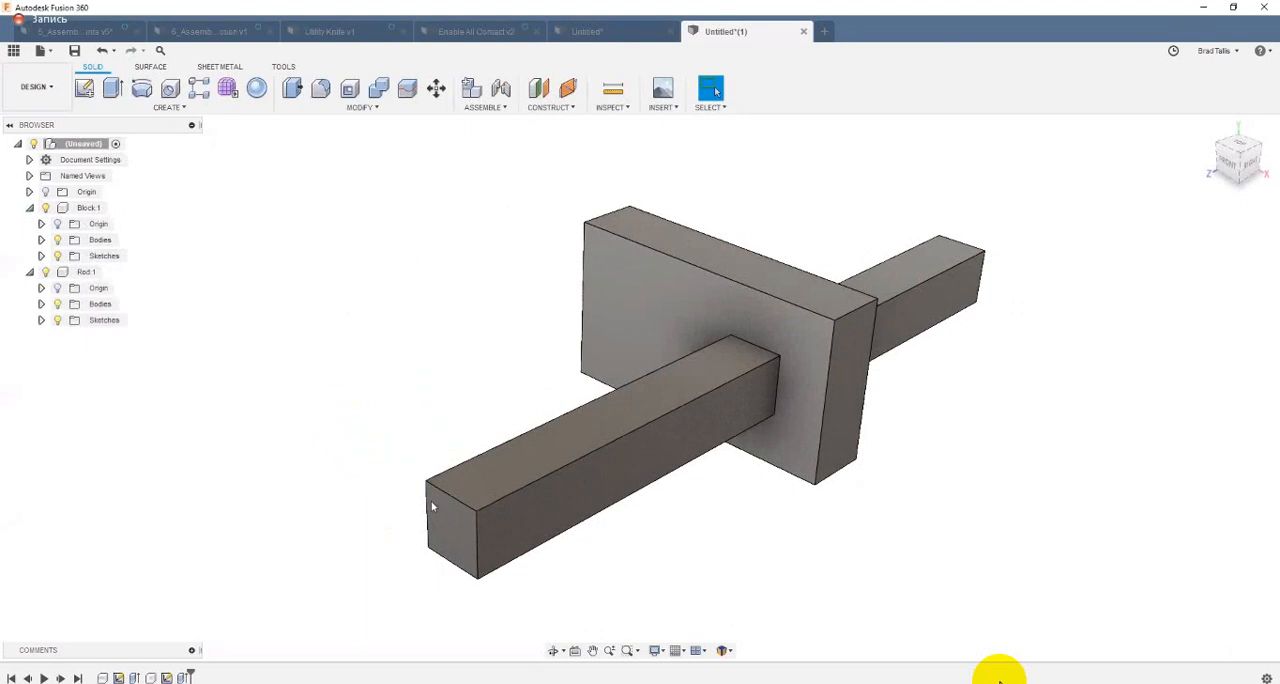
shift+middle_drag(305, 299, 472, 292)
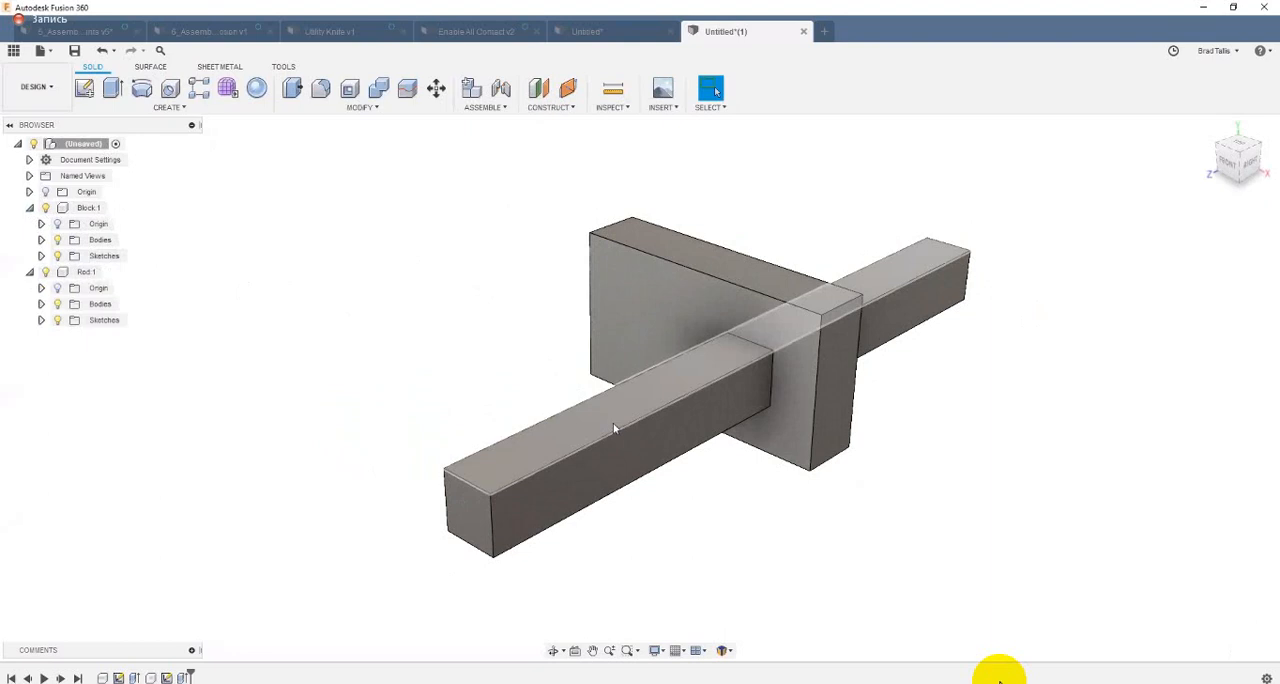
shift+middle_drag(416, 385, 549, 248)
drag(549, 248, 546, 246)
click(790, 88)
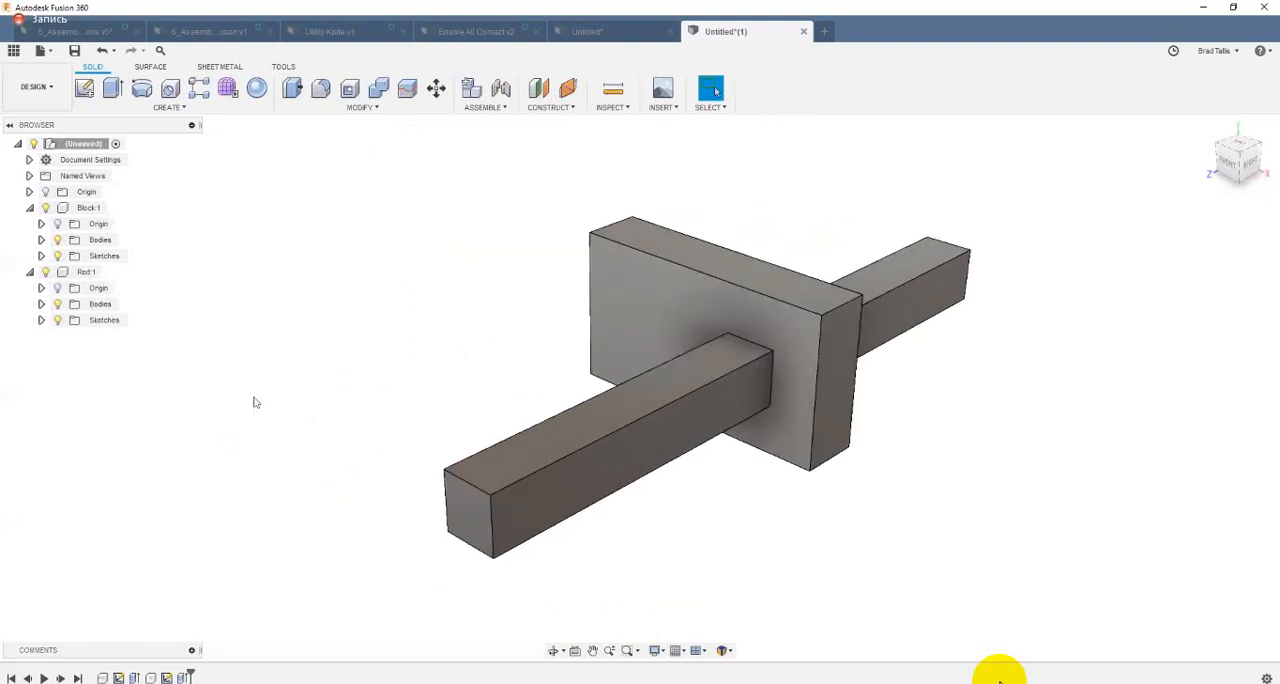
Step: Move the Block component upward off the rod and about 61 mm backward along Z
shift+middle_drag(247, 393, 123, 226)
click(88, 208)
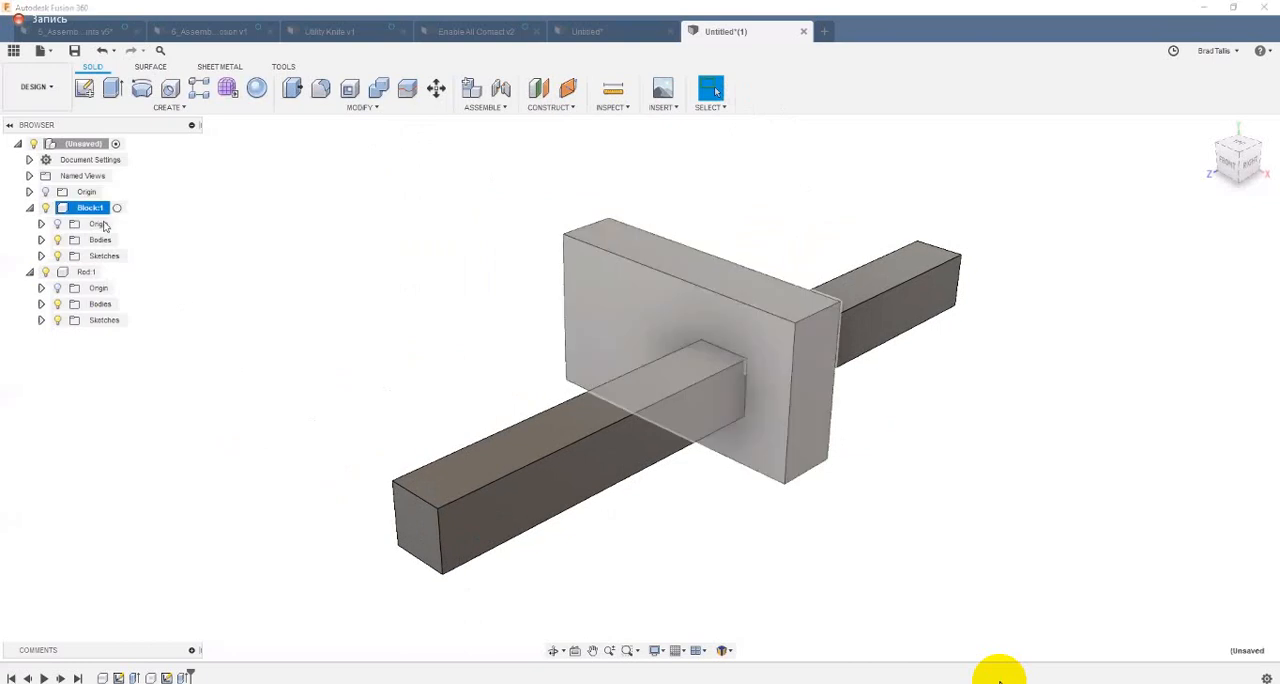
right_click(88, 208)
click(120, 253)
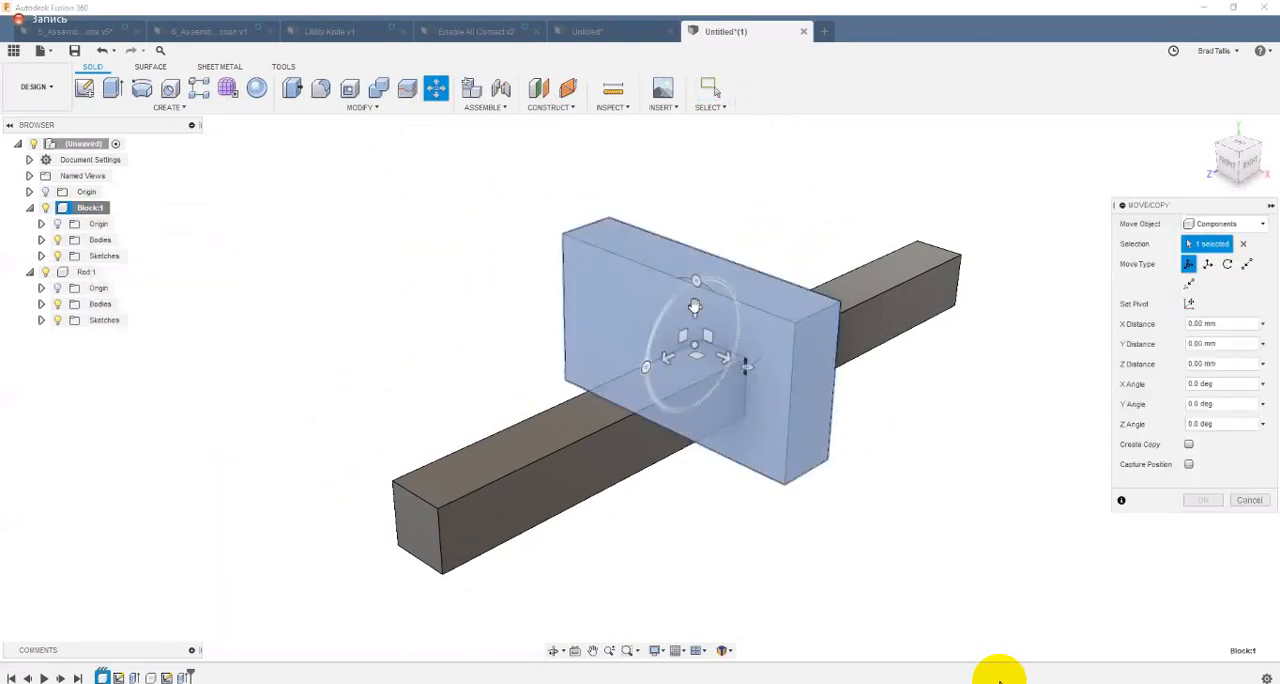
drag(695, 310, 679, 244)
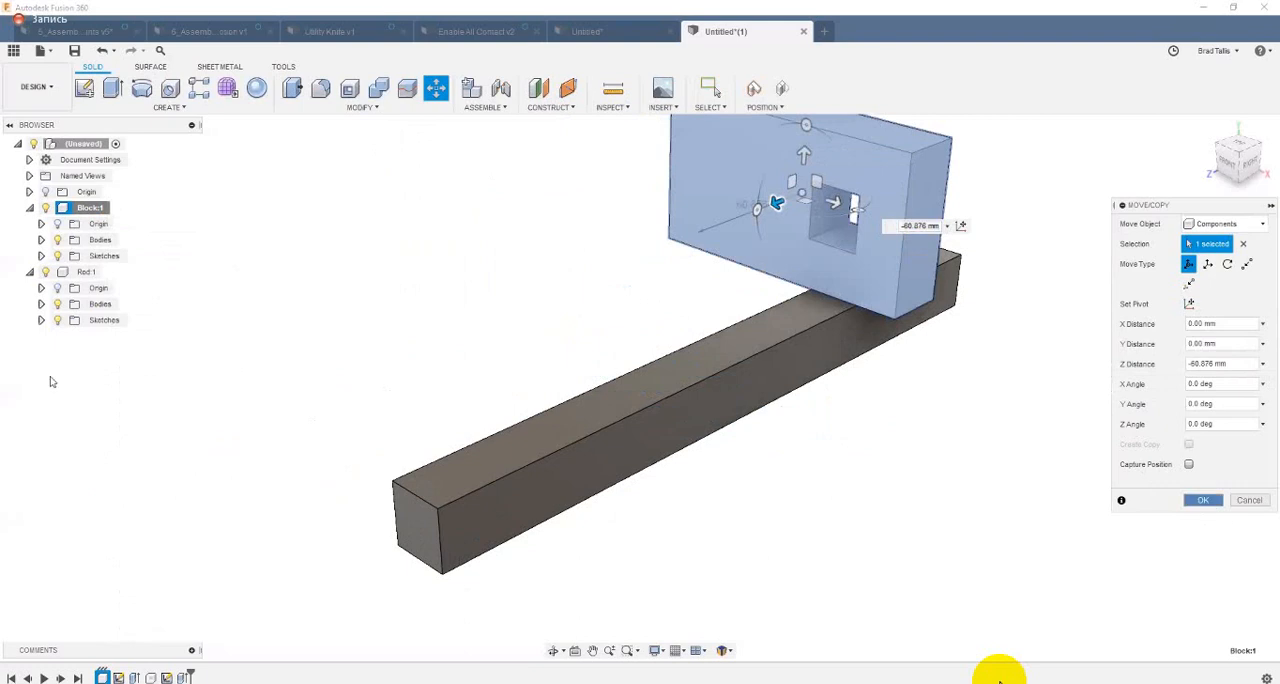
click(1203, 501)
Step: Show Sketch1 and the origin of the Block component and examine where they lie relative to the moved block
click(41, 256)
click(69, 271)
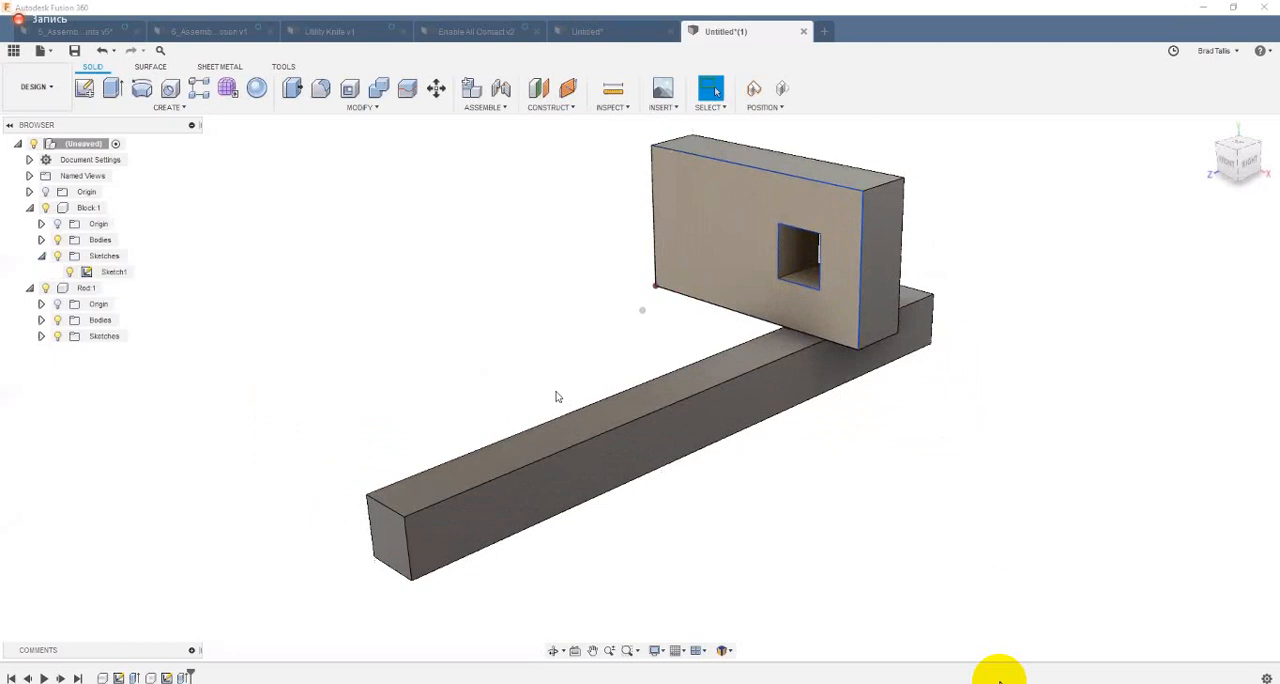
shift+middle_drag(558, 397, 424, 346)
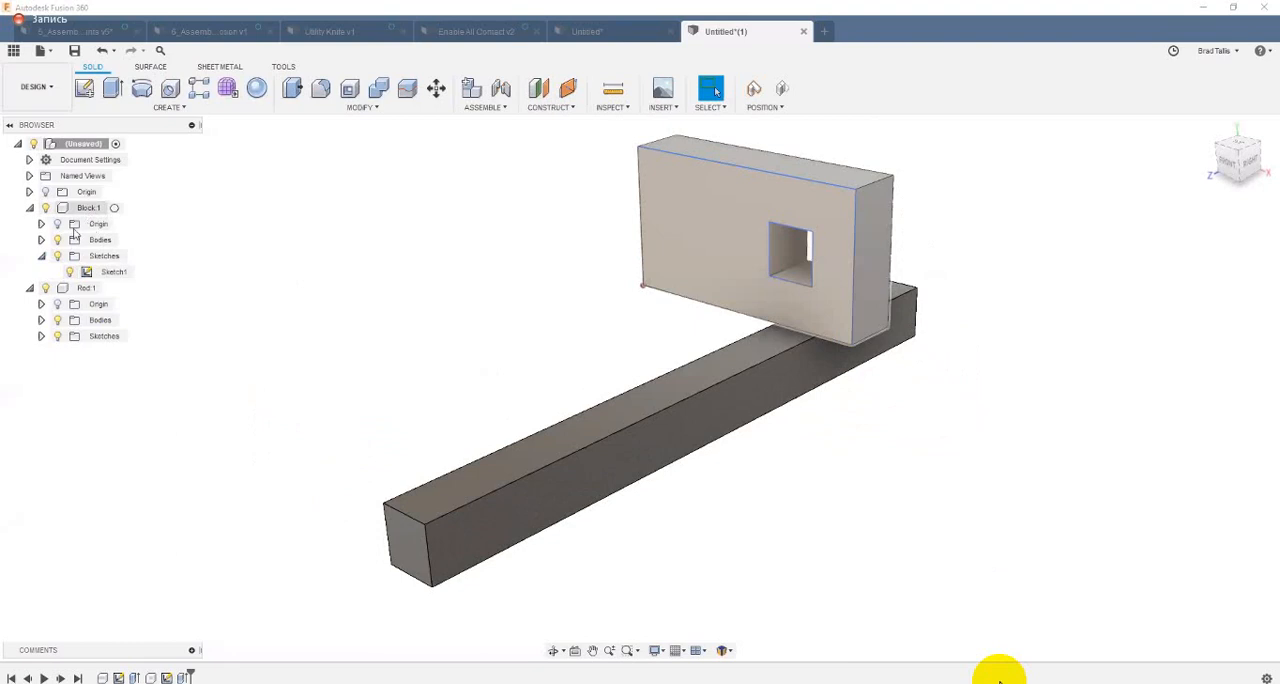
click(58, 225)
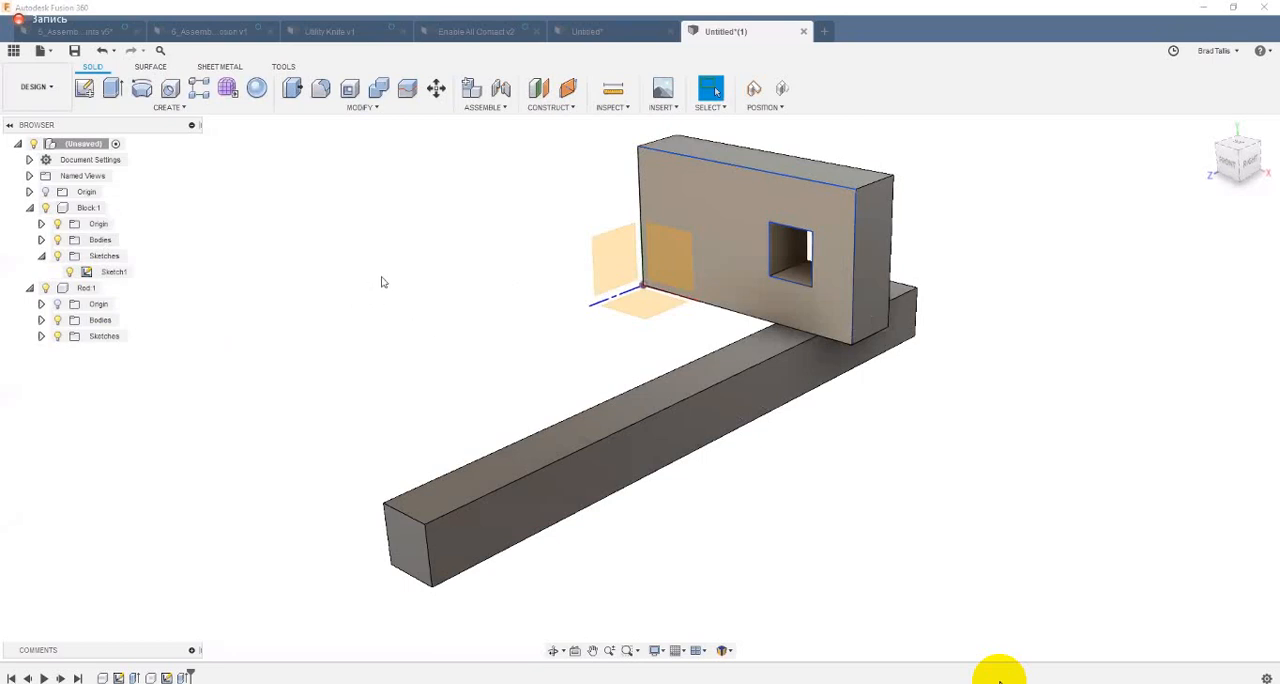
Step: Revert the Block component's position and hide its origin
click(784, 91)
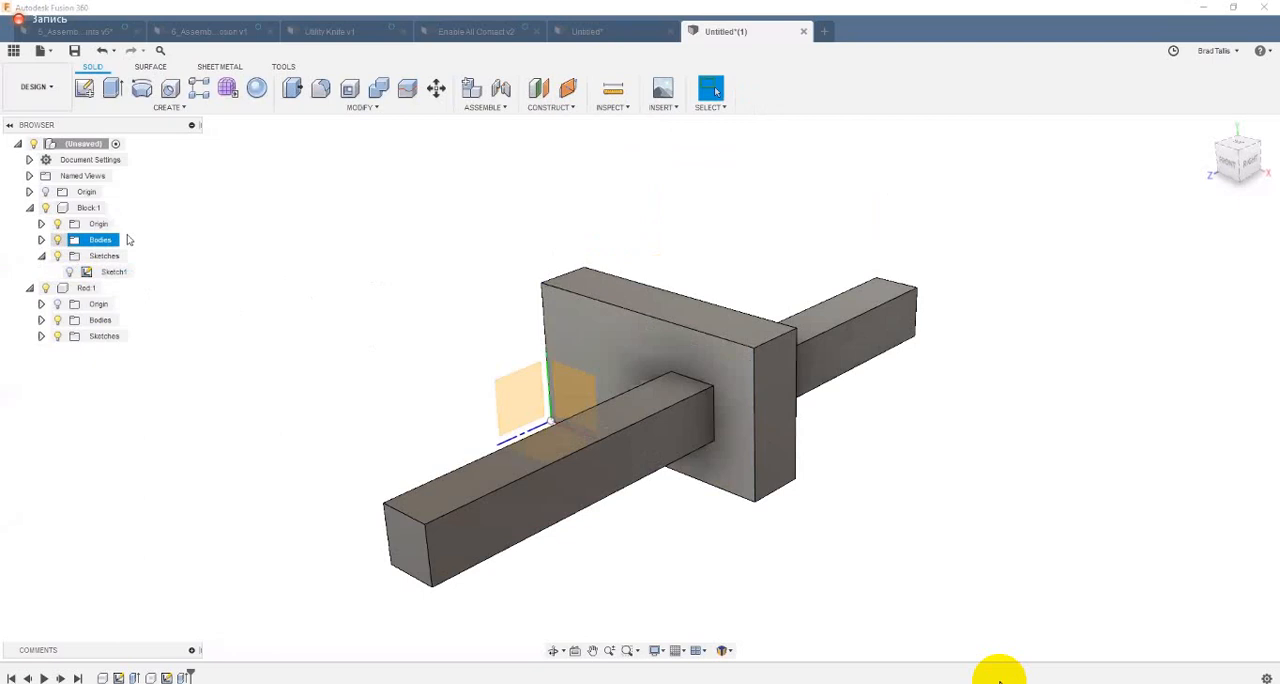
click(57, 255)
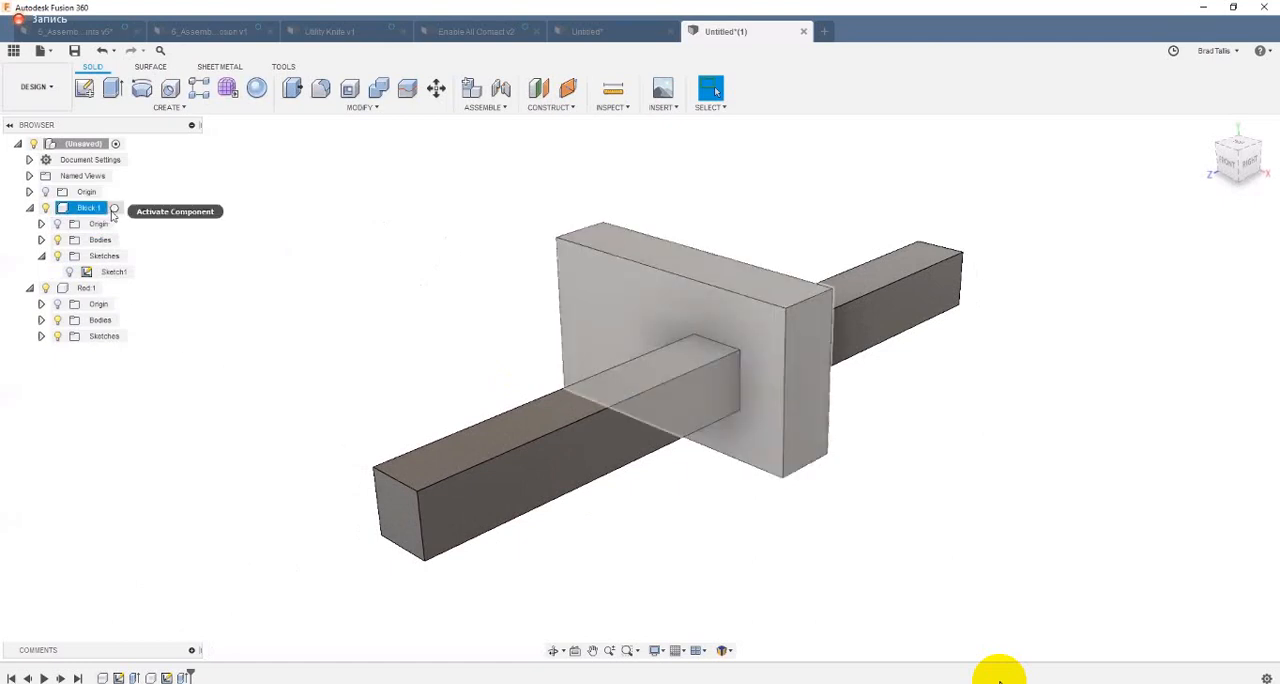
Step: Activate the Block component and fillet its short upper edge nearest the square opening with a 20.173 mm radius
click(116, 207)
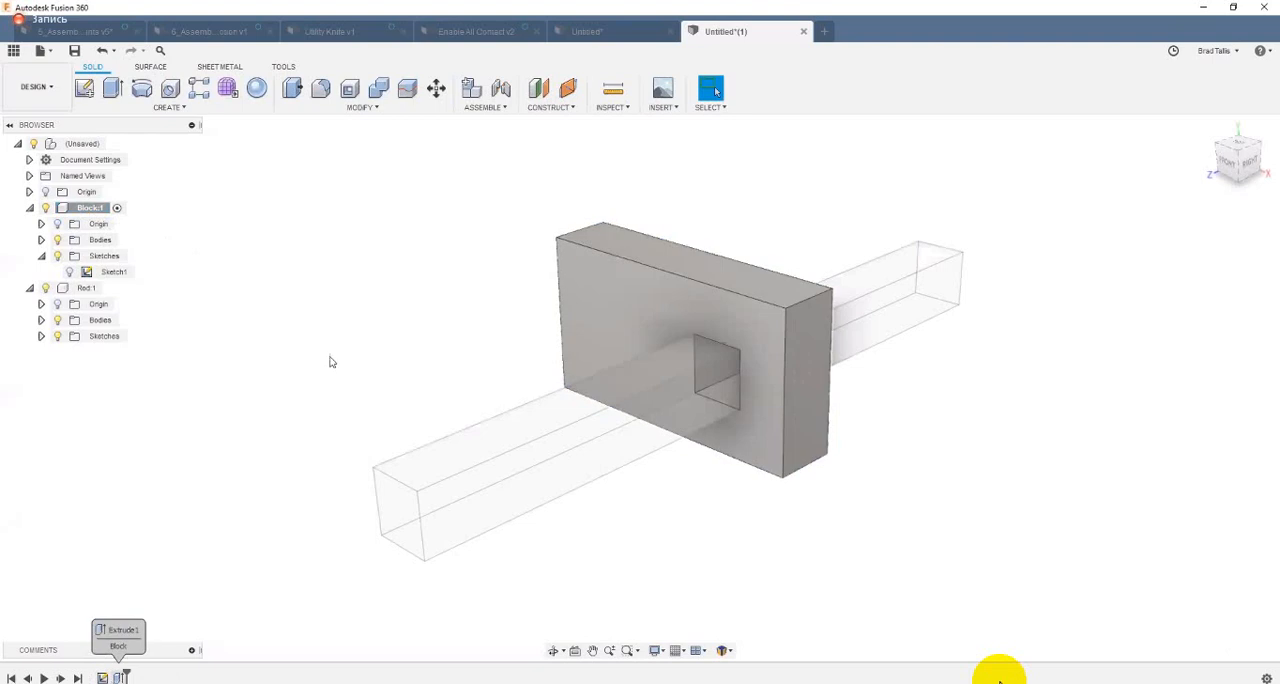
shift+middle_drag(769, 299, 746, 304)
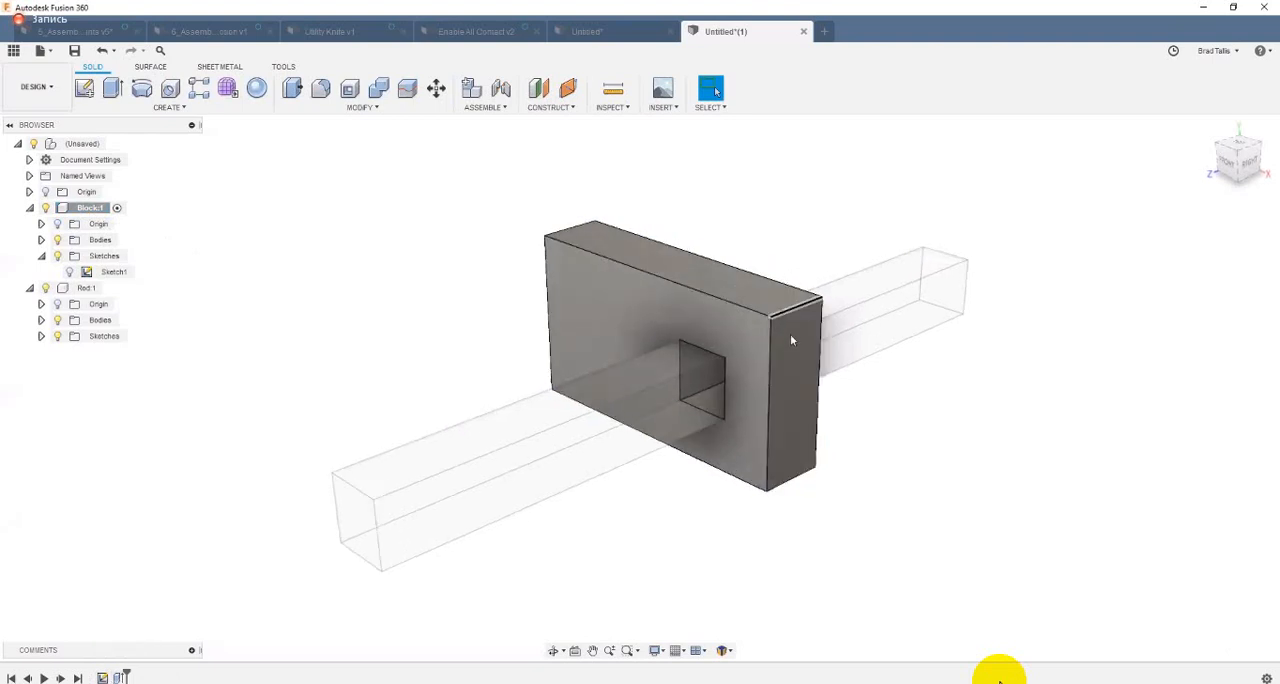
right_click(790, 310)
click(792, 380)
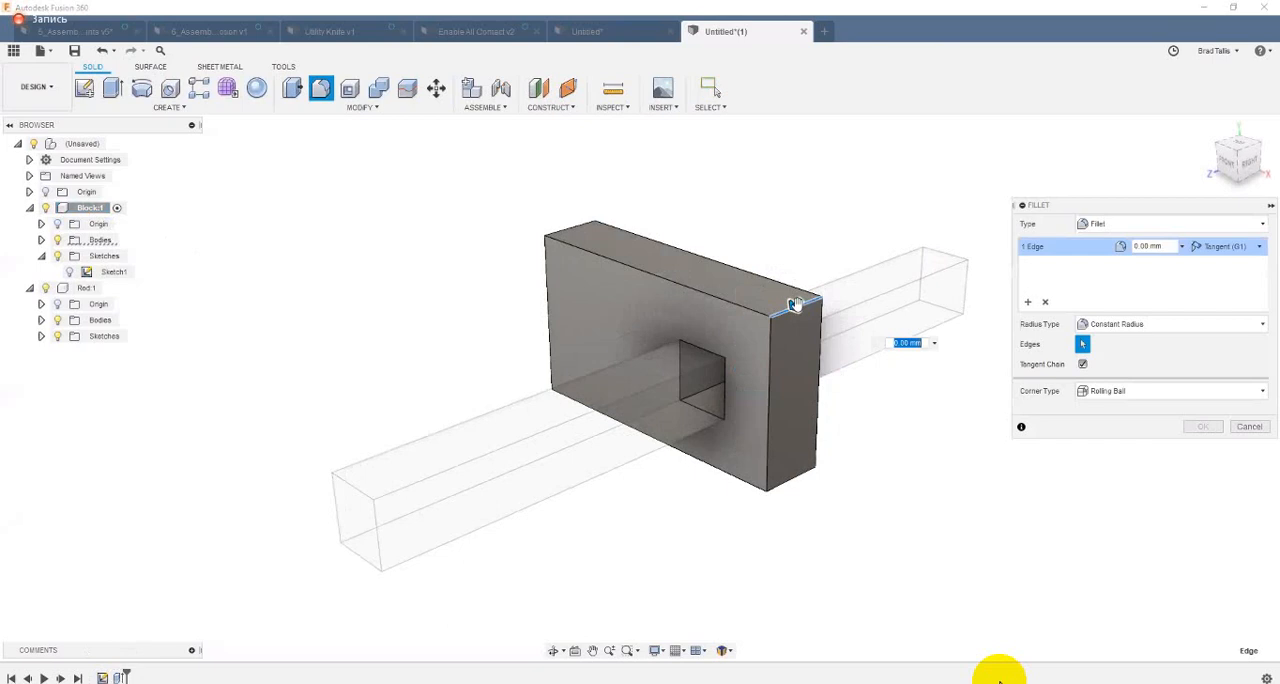
drag(793, 304, 781, 317)
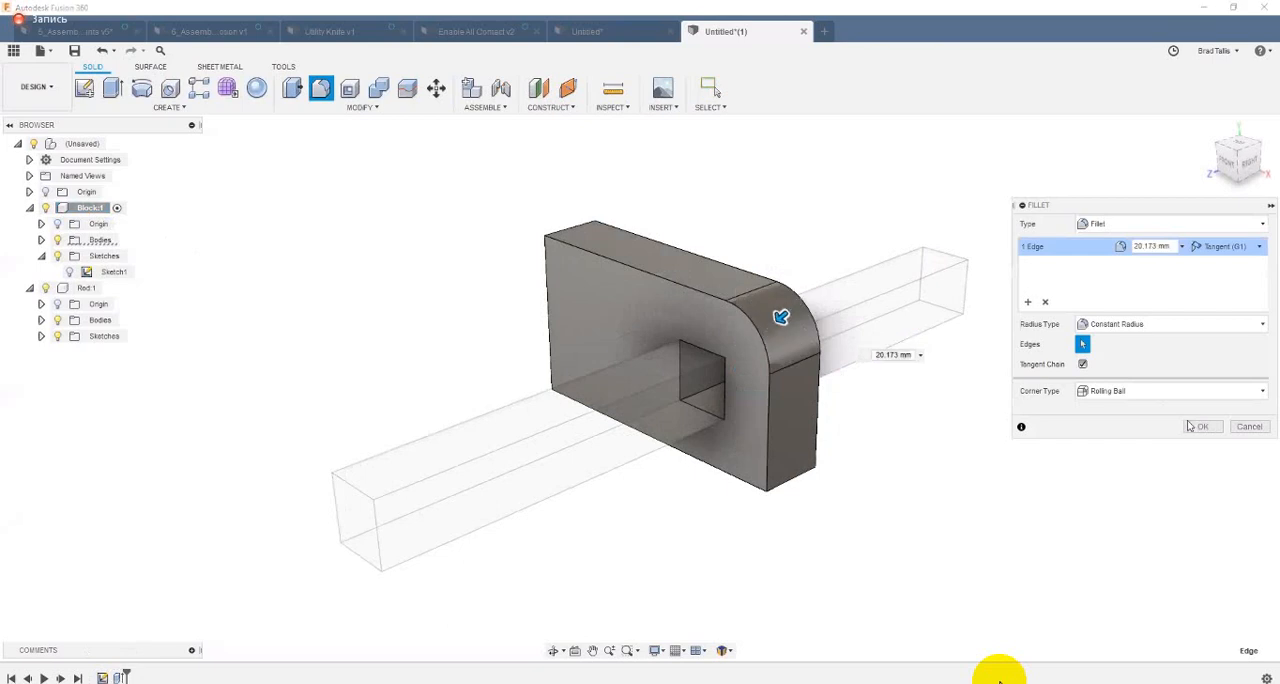
click(1198, 426)
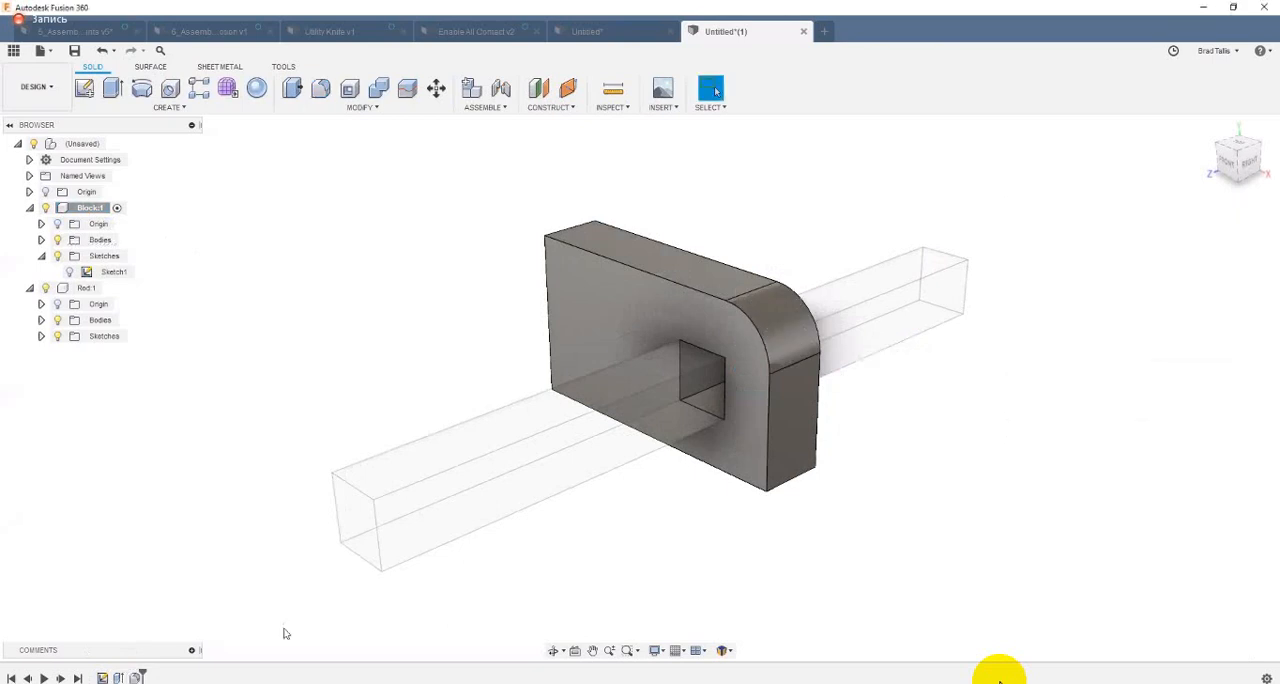
Step: Activate the Rod component and chamfer the upper edge of its front end with an equal distance of 7.128 mm
click(86, 288)
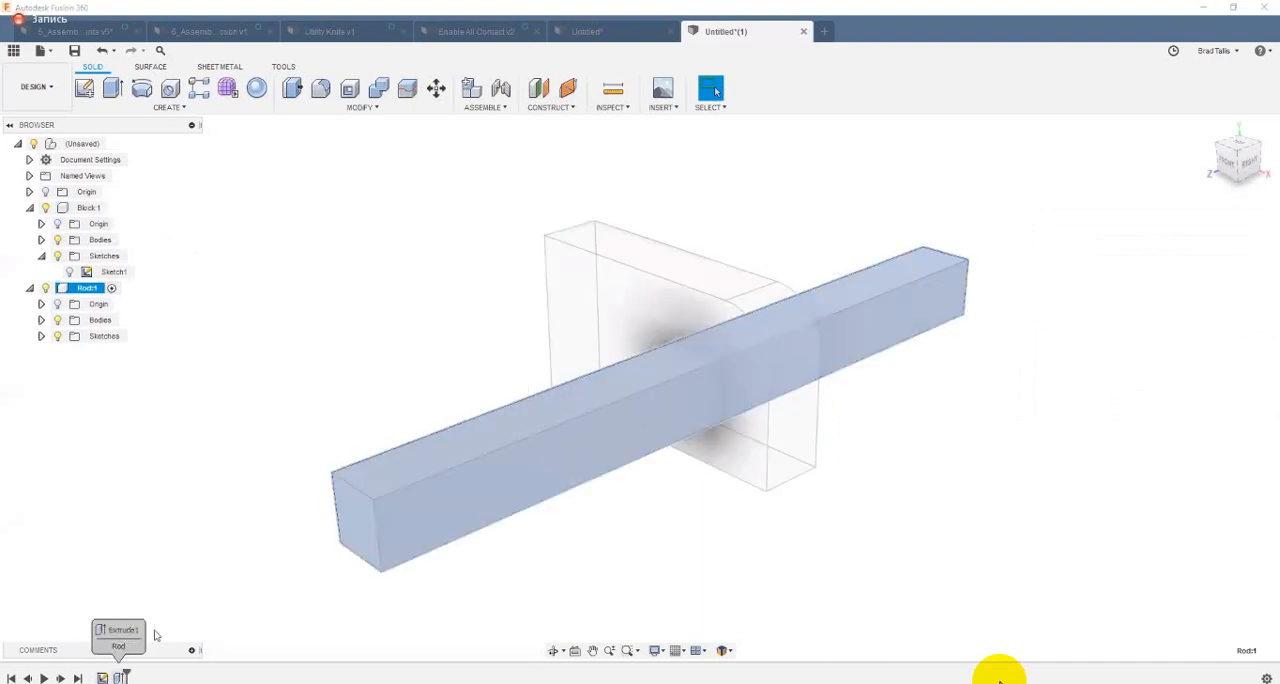
click(351, 457)
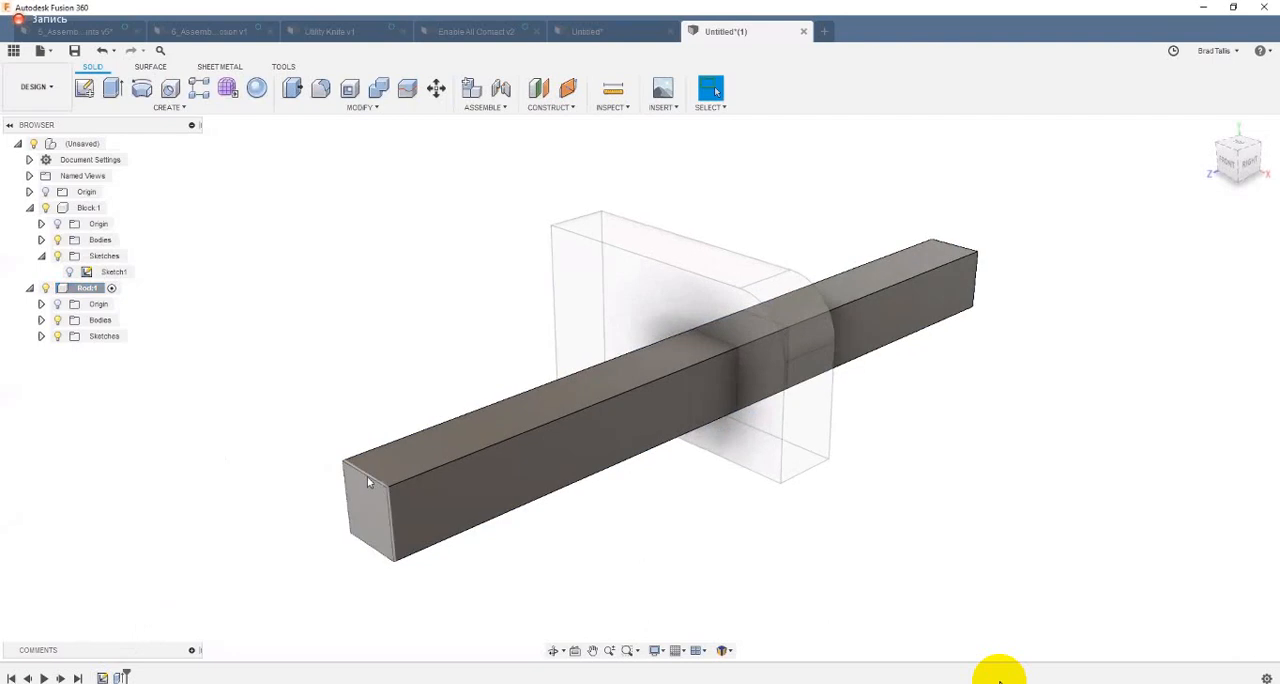
right_click(365, 476)
click(341, 555)
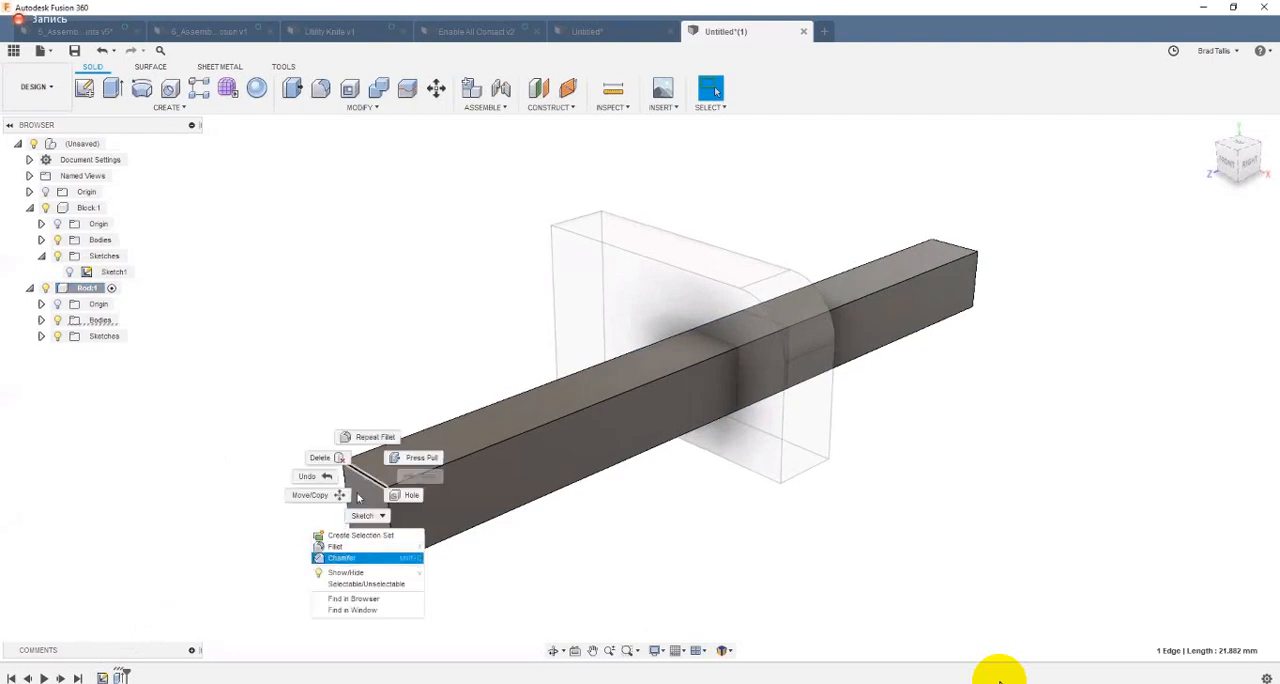
drag(359, 471, 367, 476)
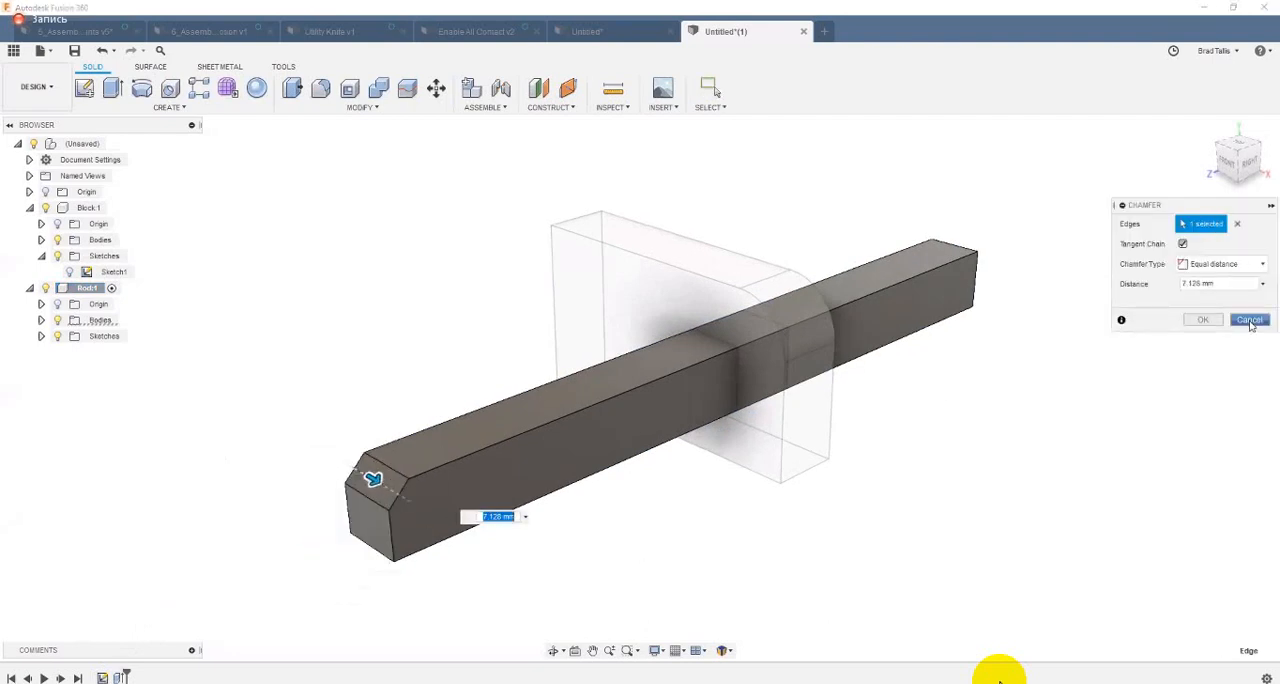
click(1203, 319)
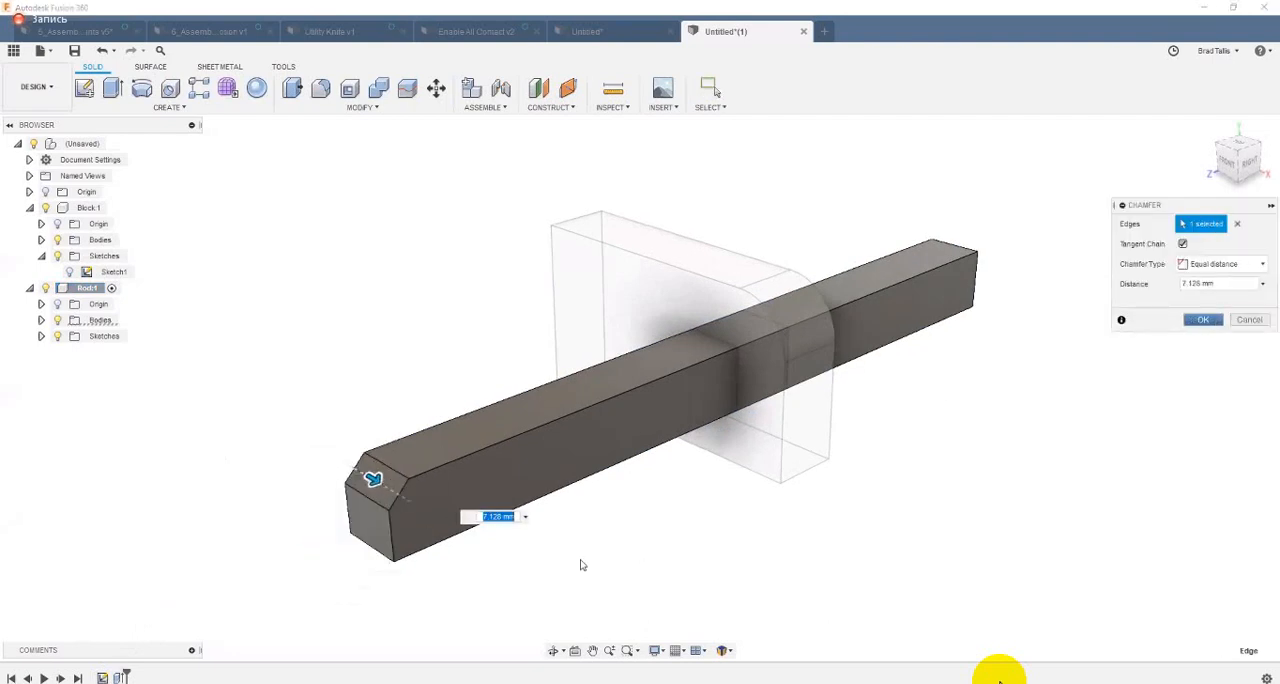
Step: Sketch a rectangle on the Rod's long side face, straddling its upper edge near the chamfered end, and finish the sketch
click(504, 468)
right_click(503, 467)
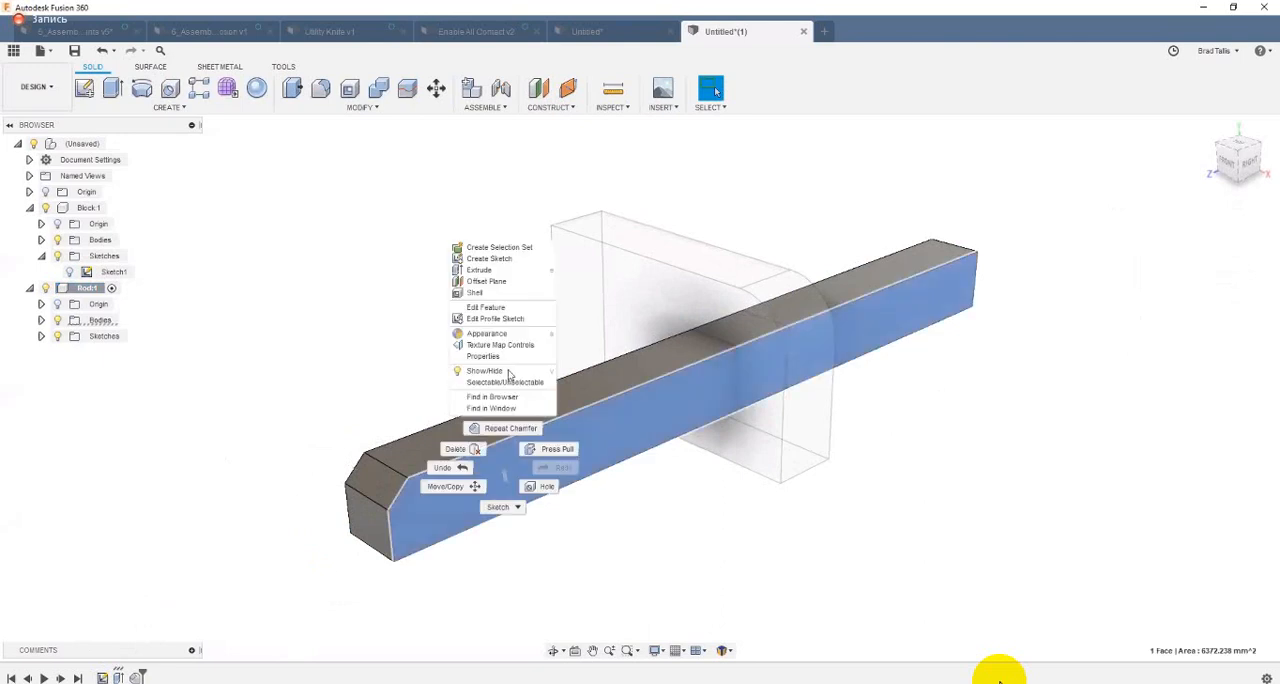
click(500, 259)
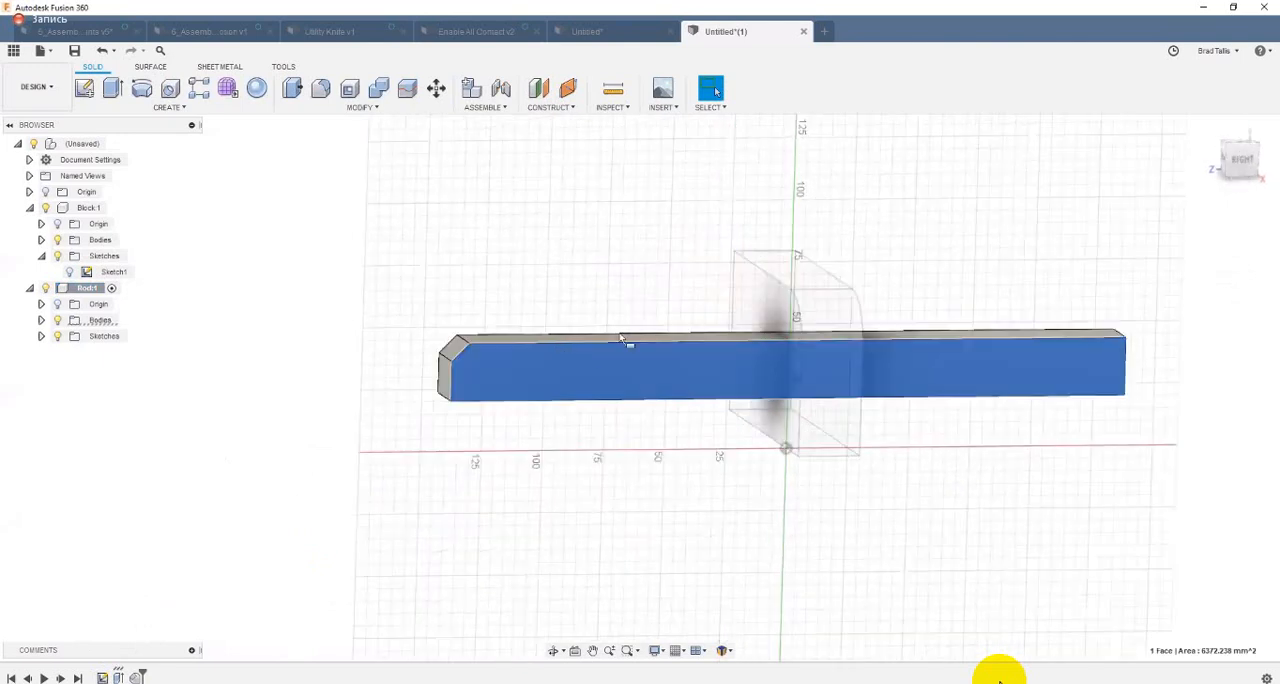
key(r)
click(625, 333)
click(661, 387)
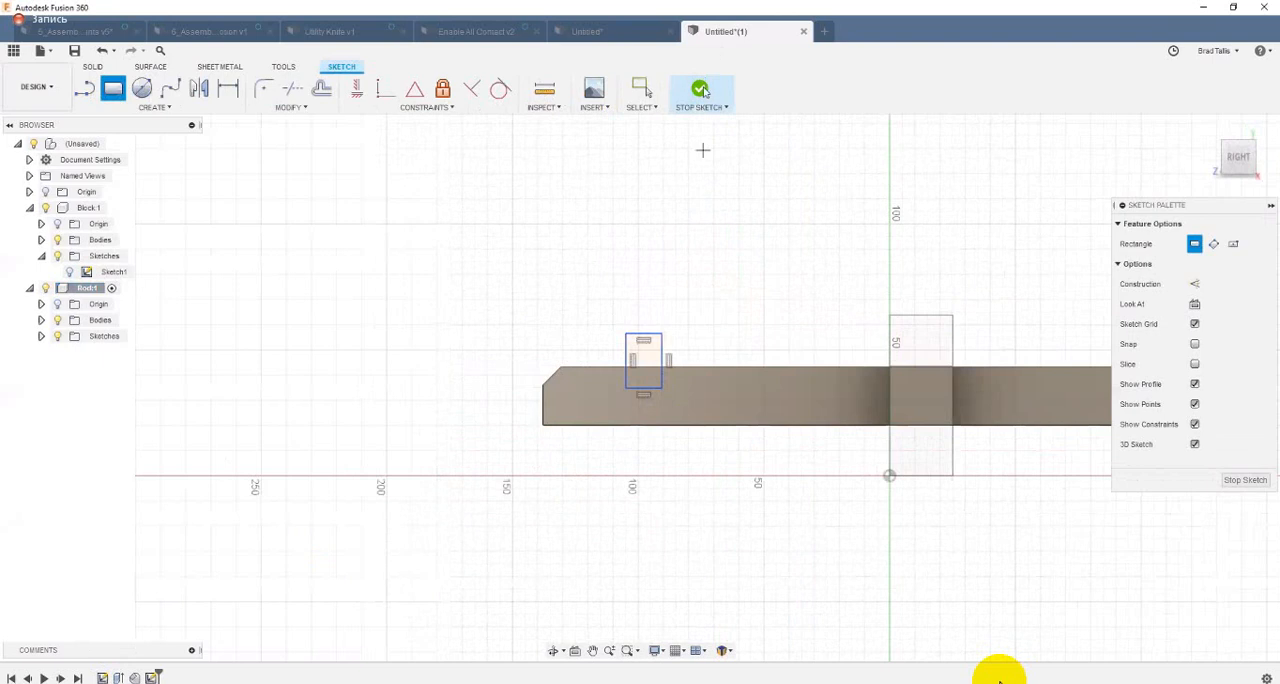
click(702, 90)
Step: Extrude both parts of the rectangle as a 21.882 mm deep cut into the Rod to form a notch
click(505, 418)
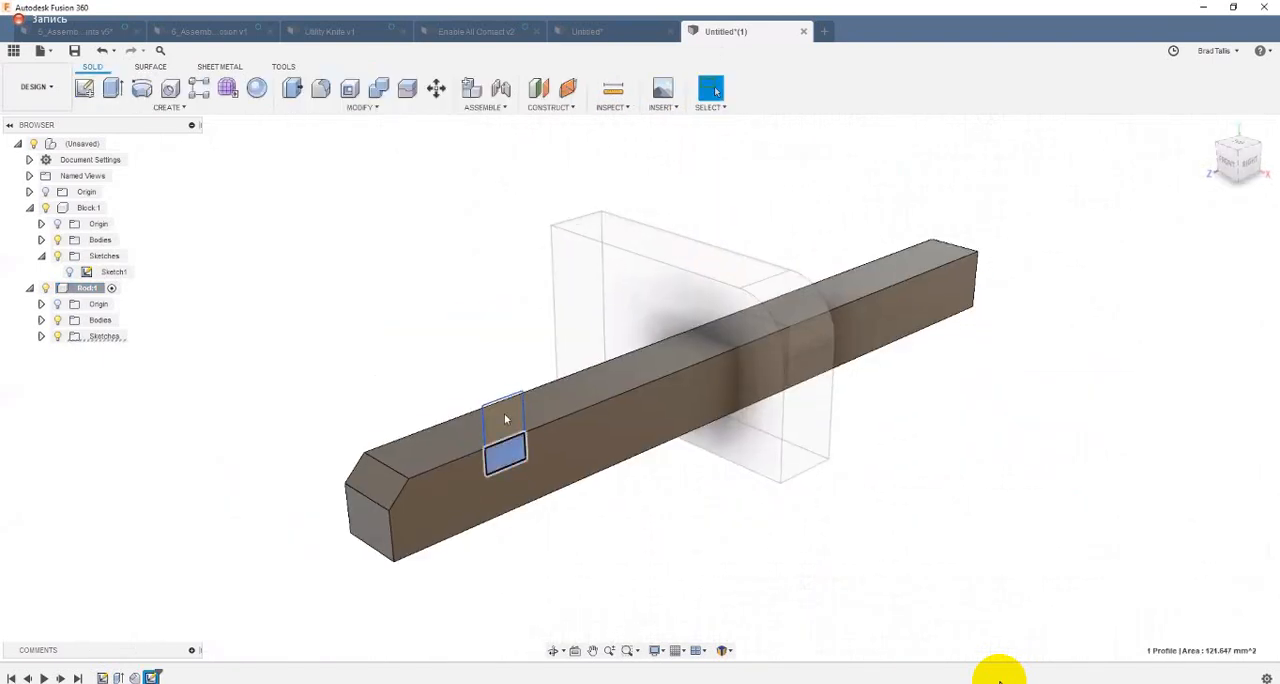
click(505, 418)
right_click(504, 416)
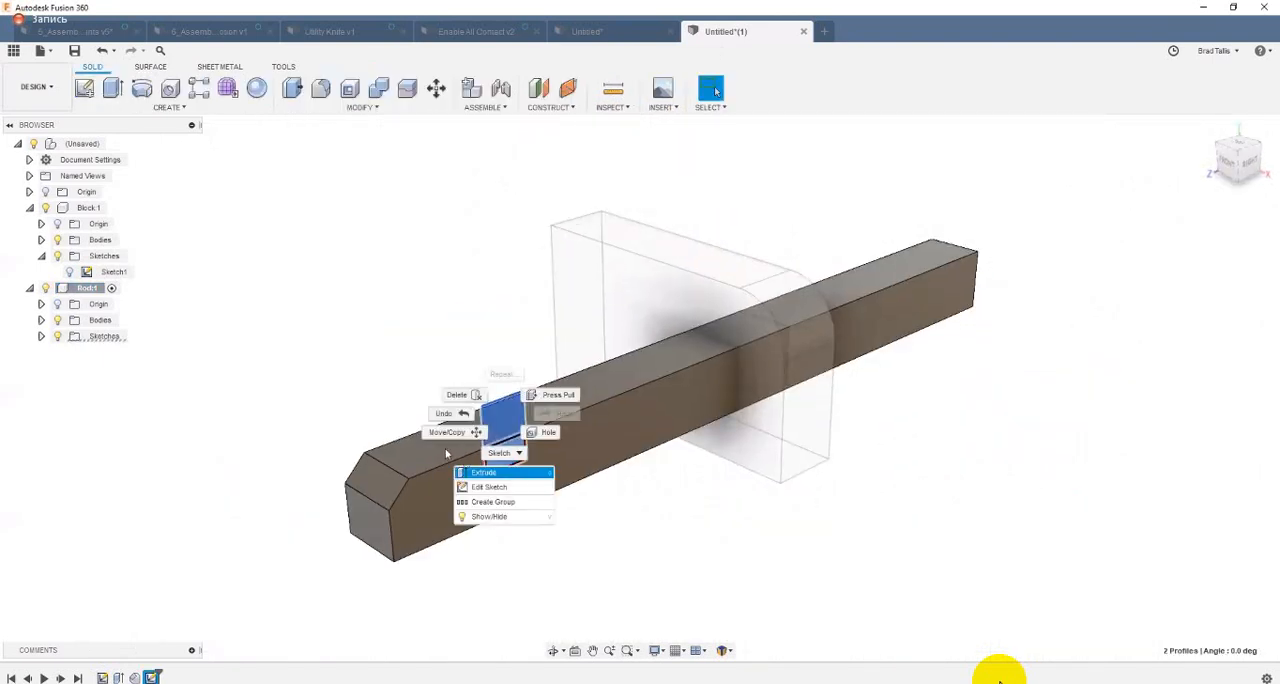
click(484, 472)
drag(549, 438, 443, 448)
click(1210, 406)
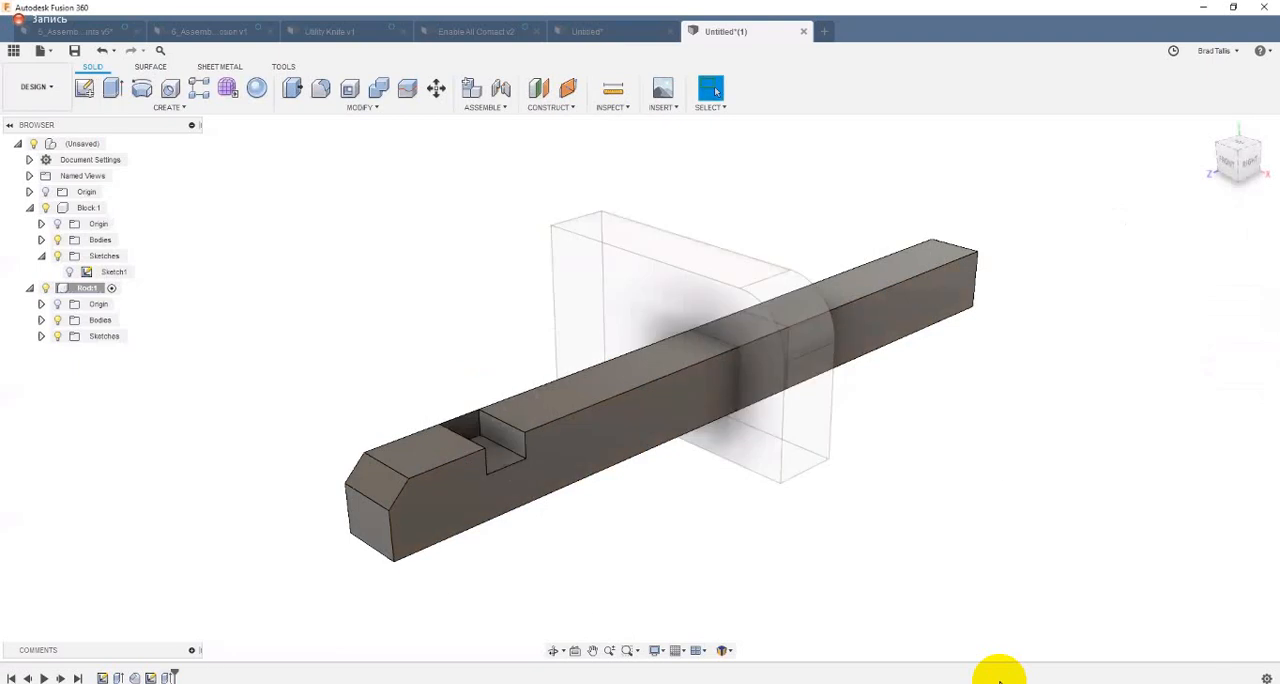
Step: Edit the notch's extruded cut so its extent is All instead of a fixed distance
double_click(168, 678)
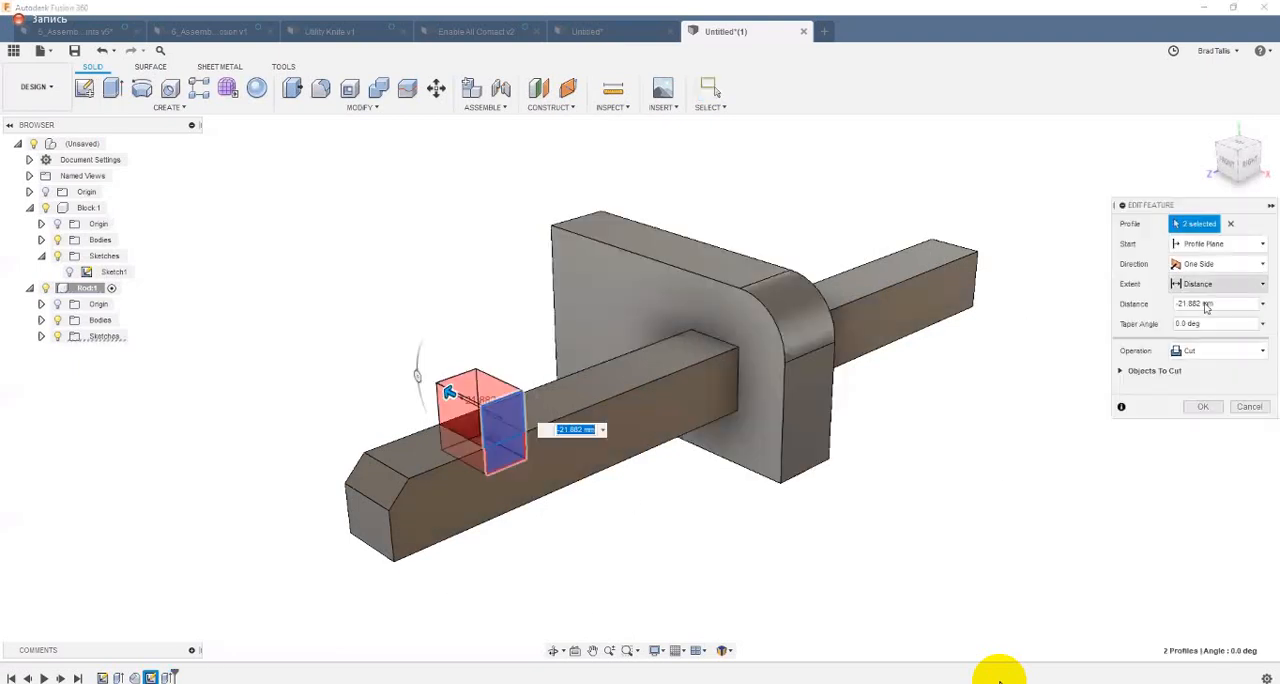
click(1215, 284)
click(1190, 362)
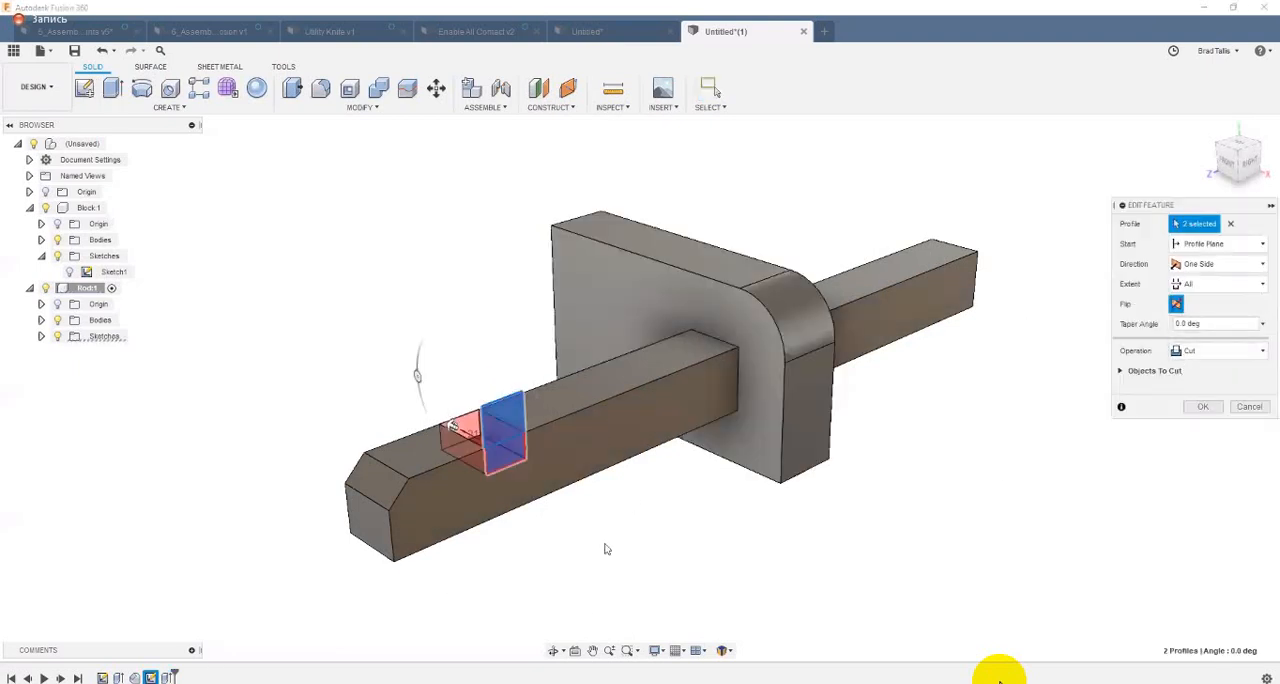
key(Return)
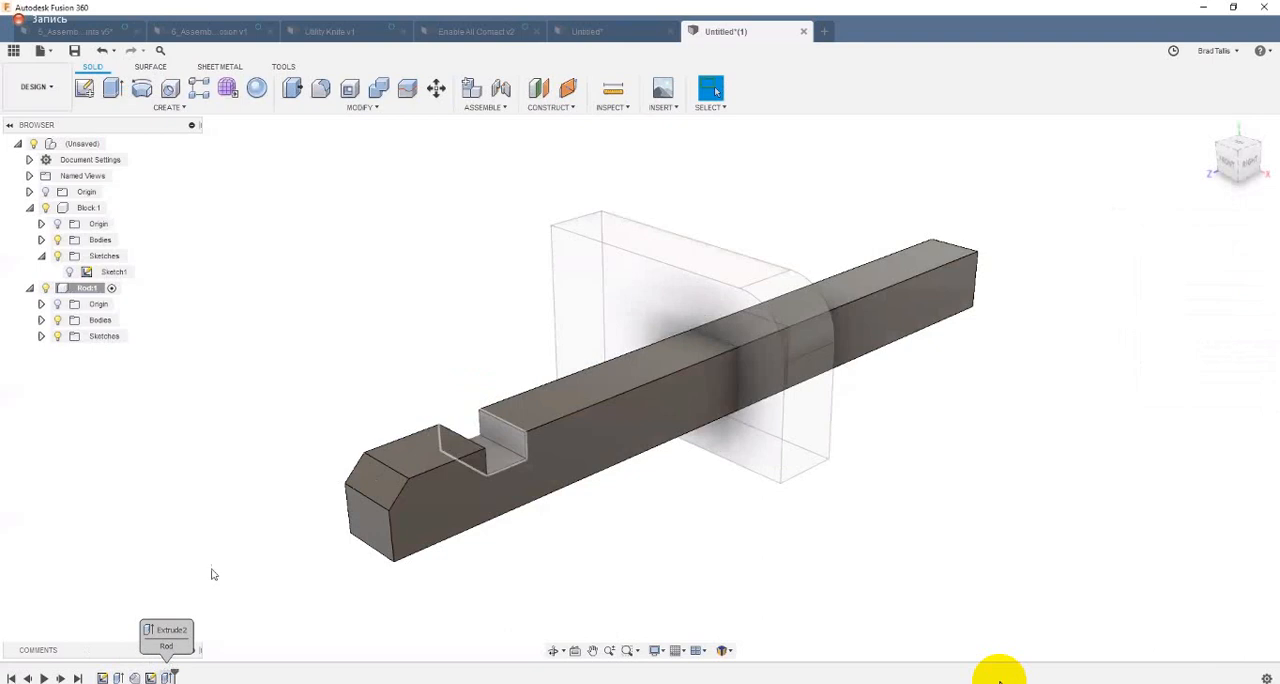
Step: Fillet the two inner bottom edges of the Rod's notch with a 3.954 mm radius
right_click(502, 447)
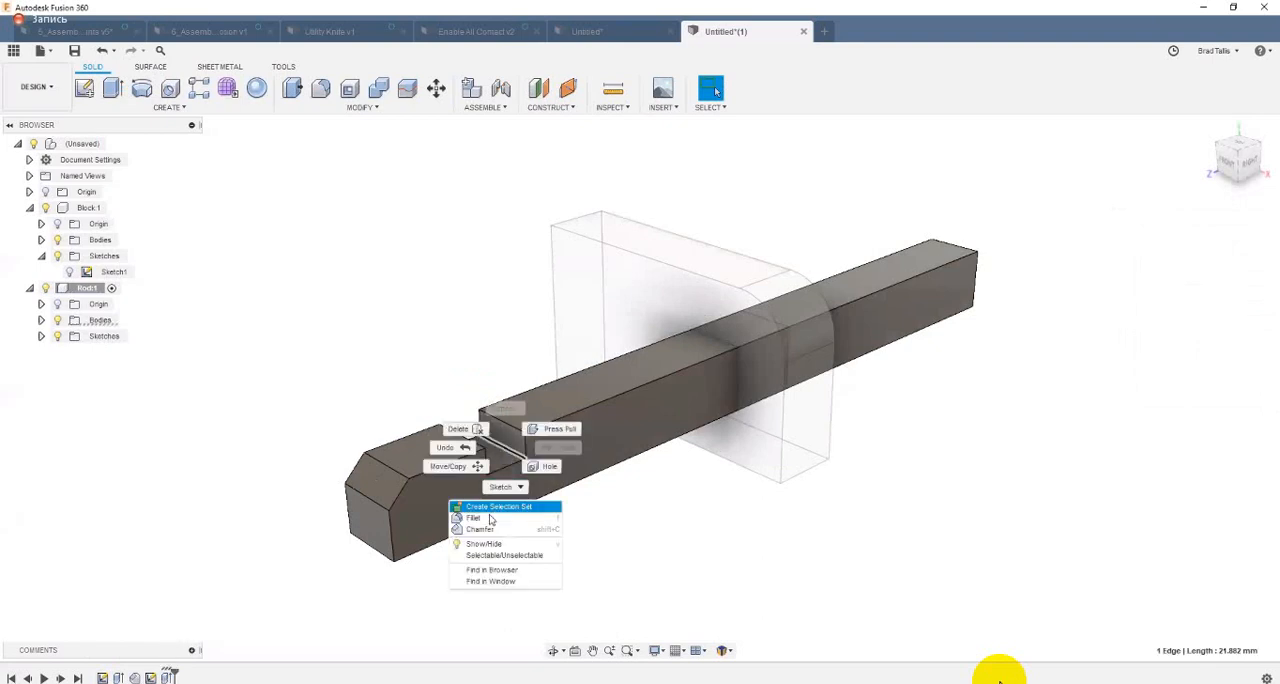
click(490, 519)
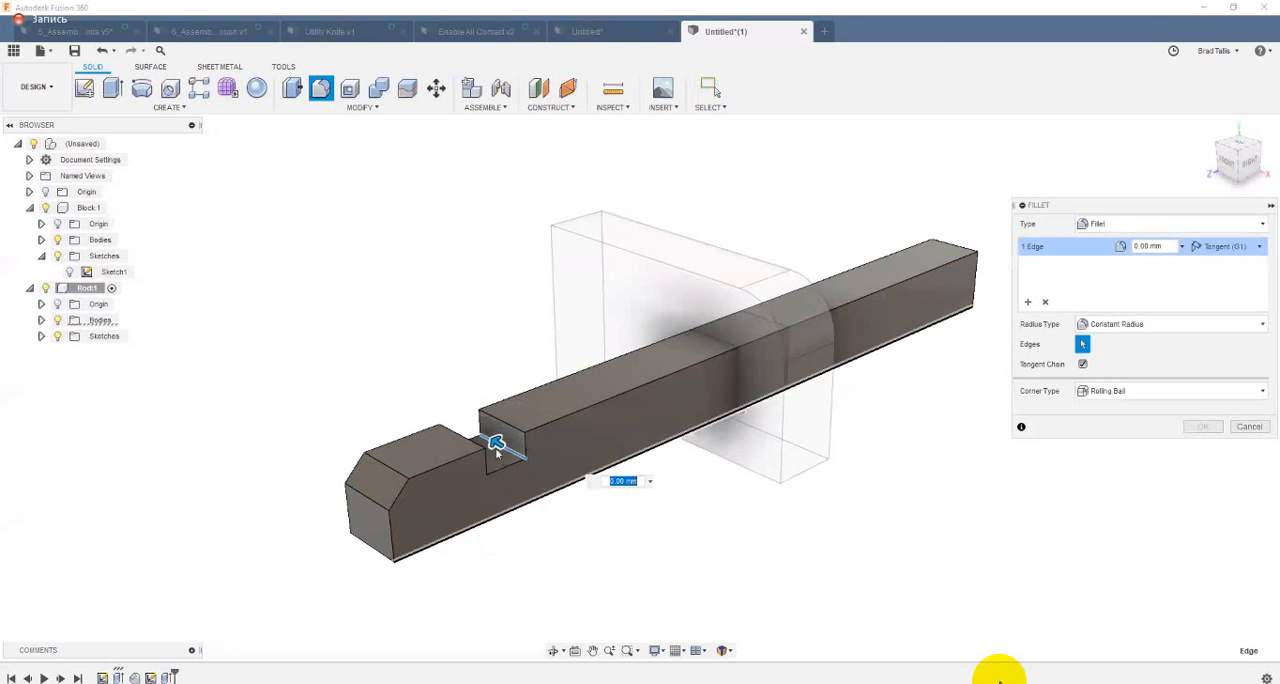
drag(497, 451, 483, 477)
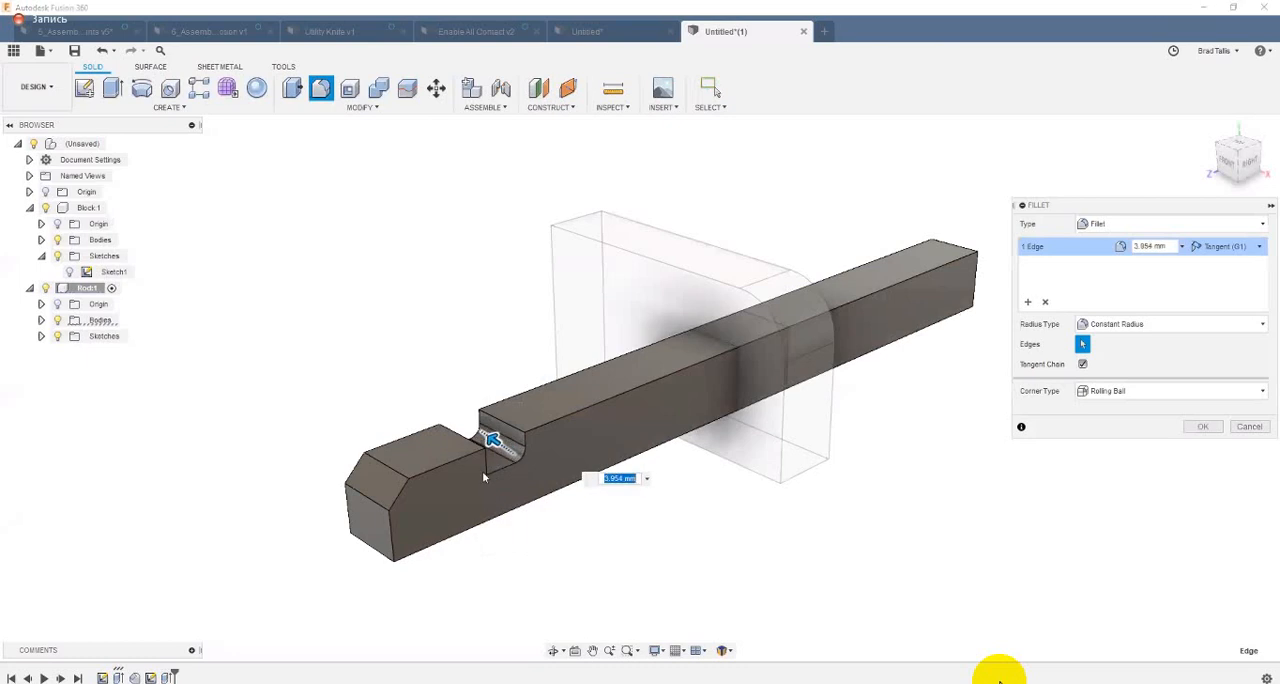
click(483, 477)
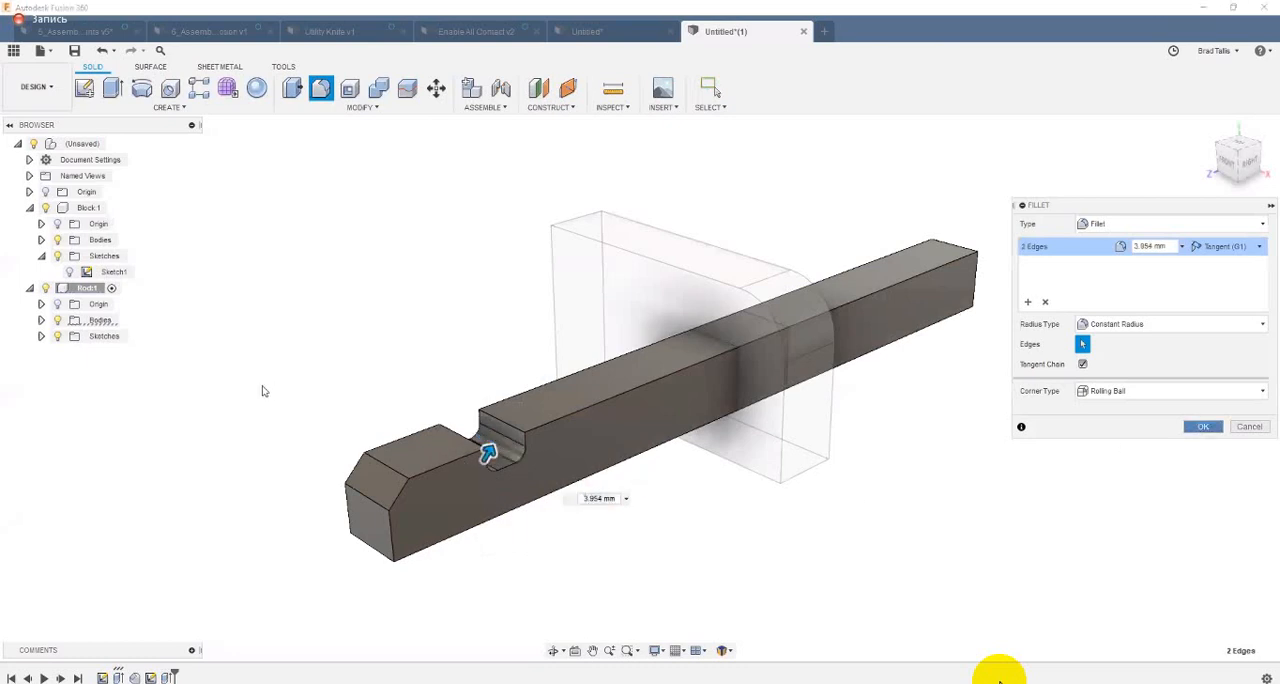
key(Return)
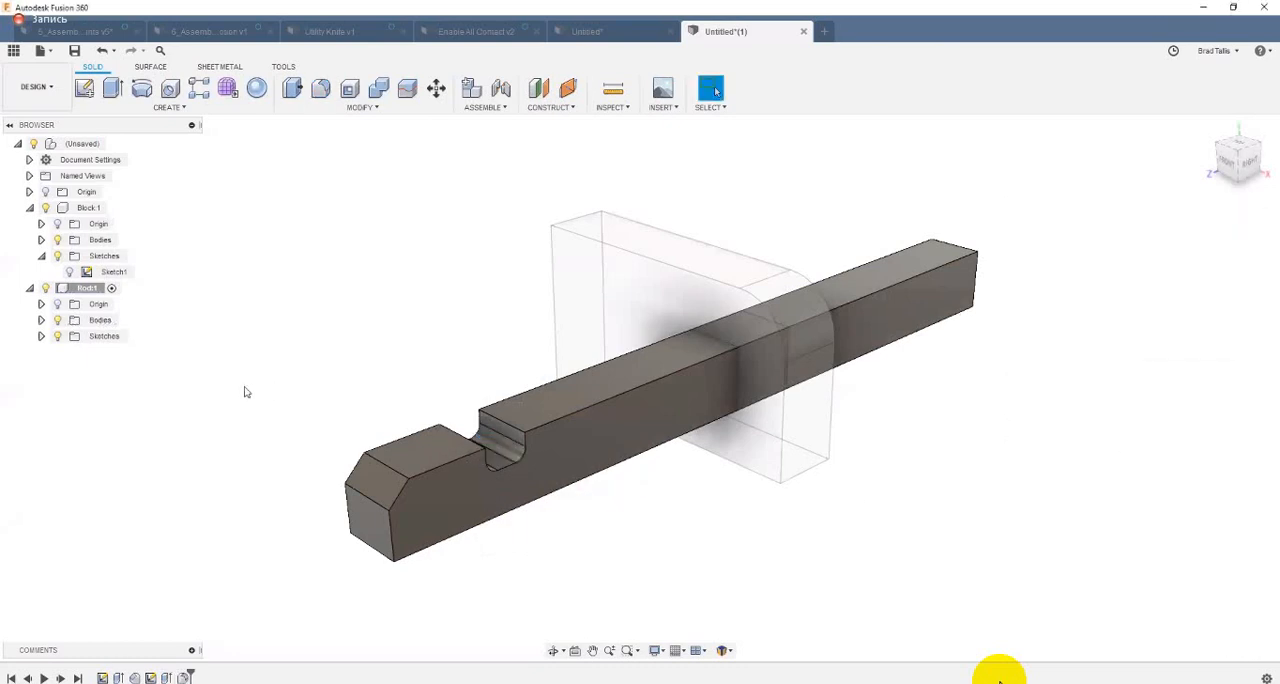
Step: Activate the Block, the Rod and the top-level assembly in turn to compare the timeline features of each
click(116, 207)
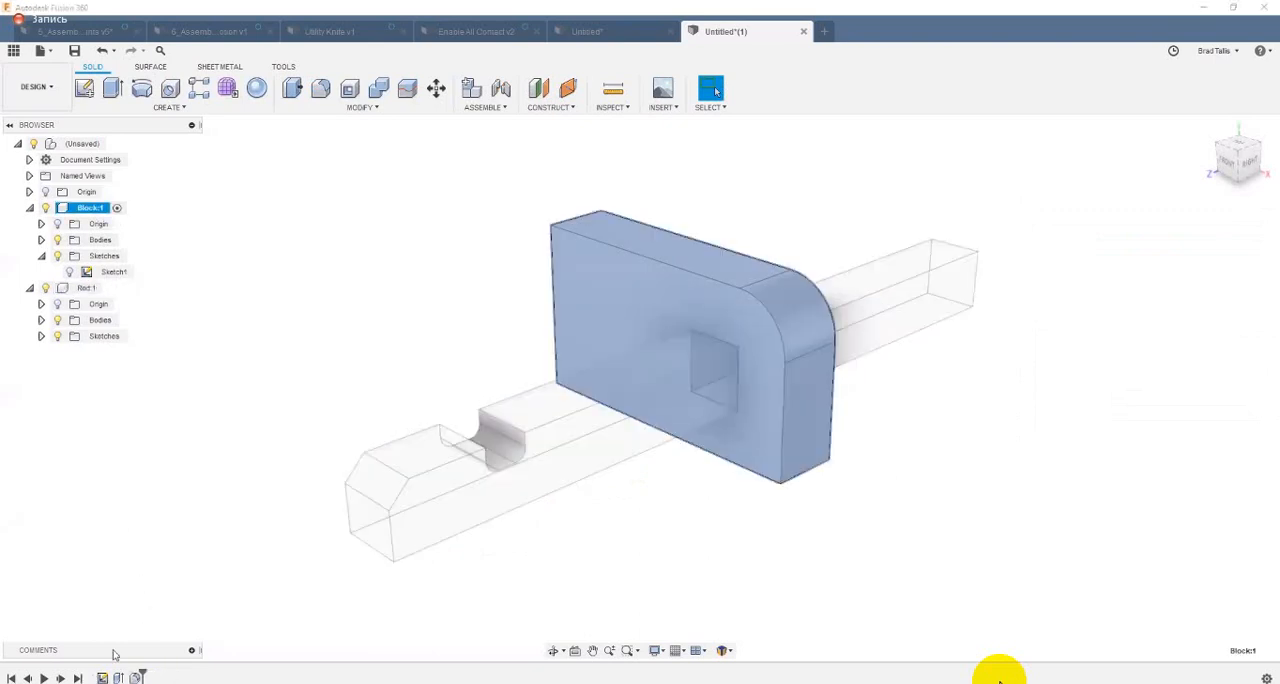
click(88, 288)
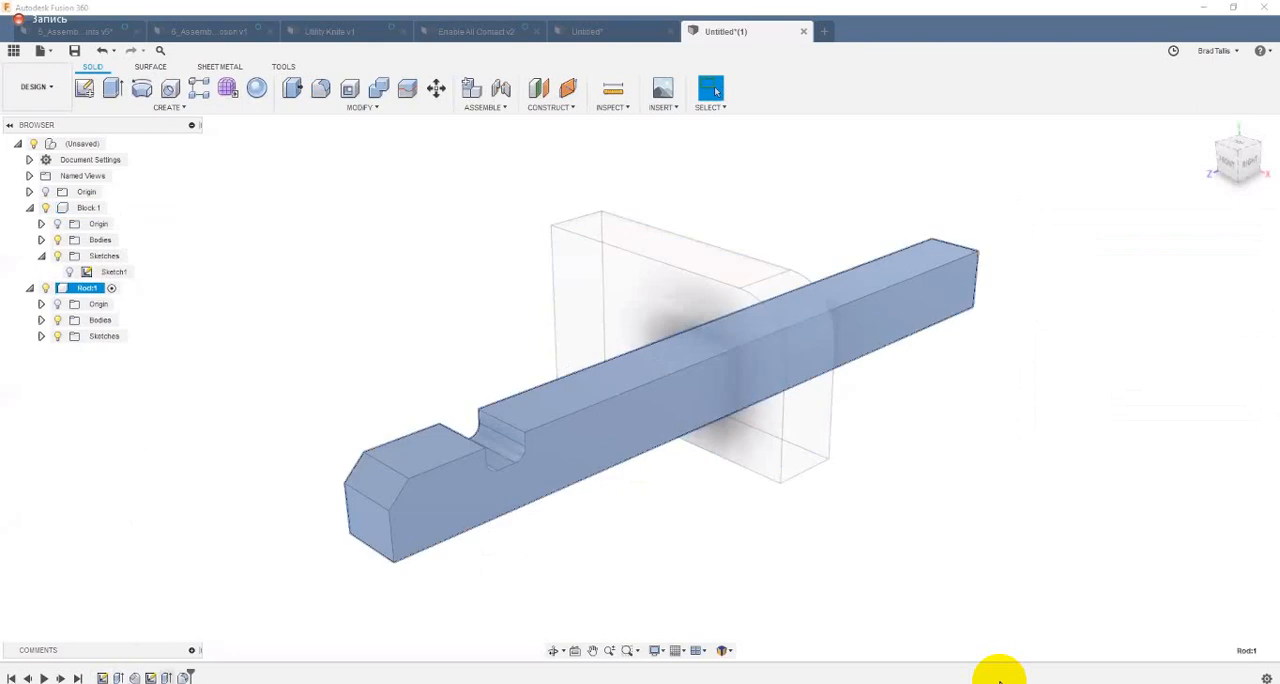
click(200, 523)
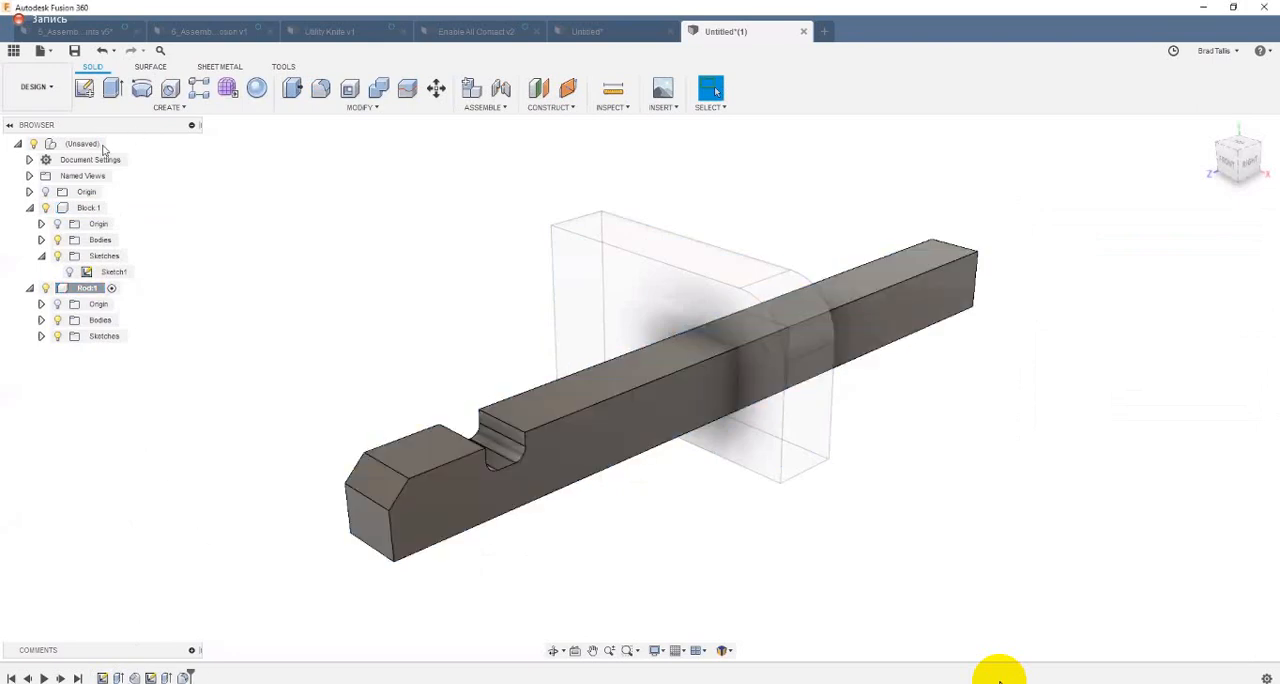
click(112, 144)
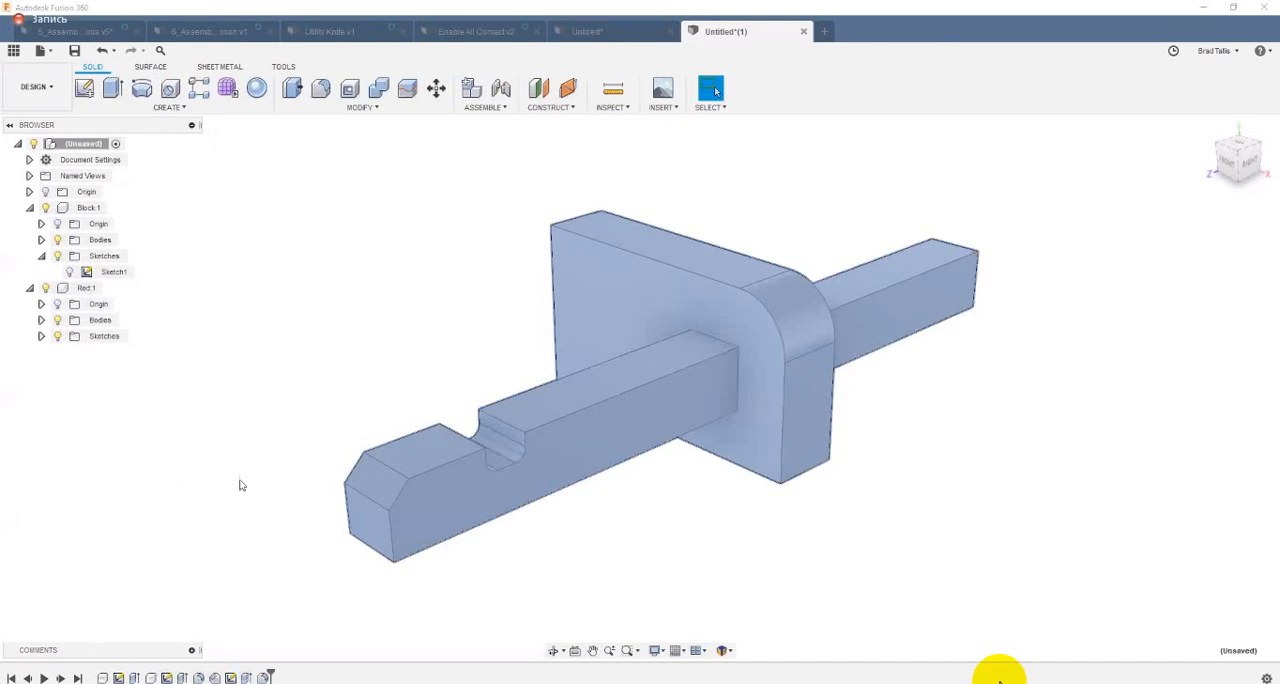
click(165, 628)
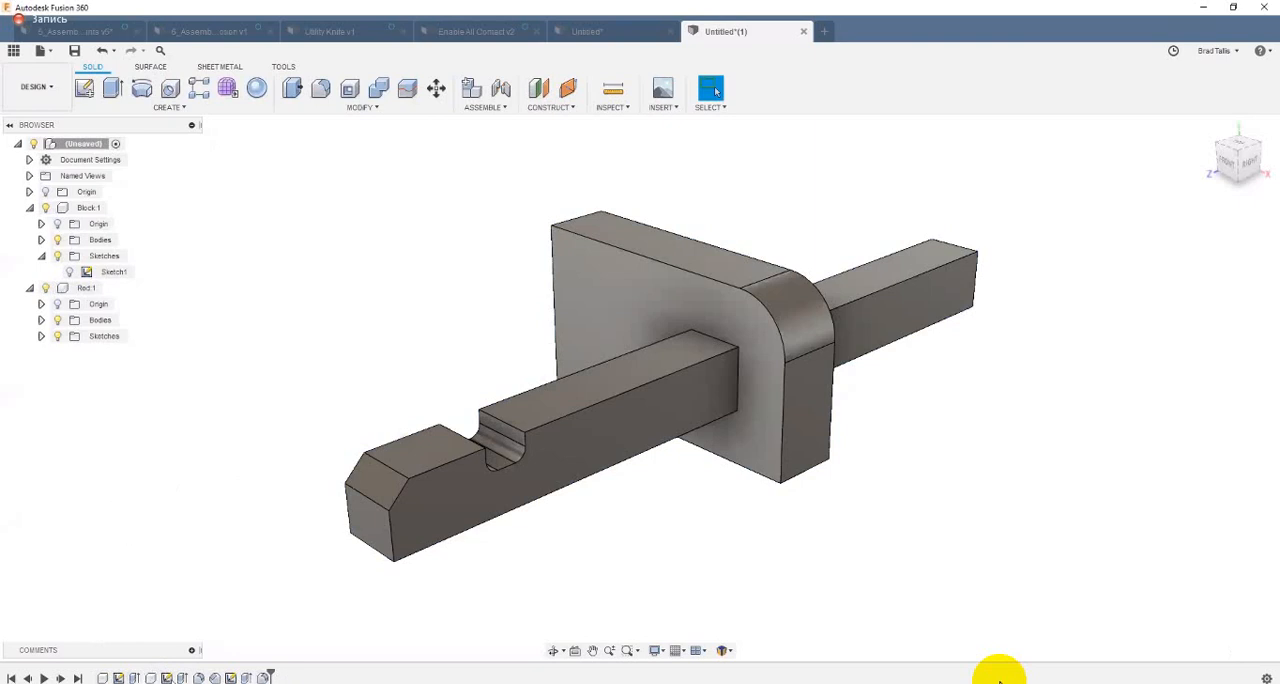
Step: Reorder the Block's extrude to follow the Rod component's creation in the timeline, and activate the Rod component
drag(134, 679, 158, 679)
click(262, 564)
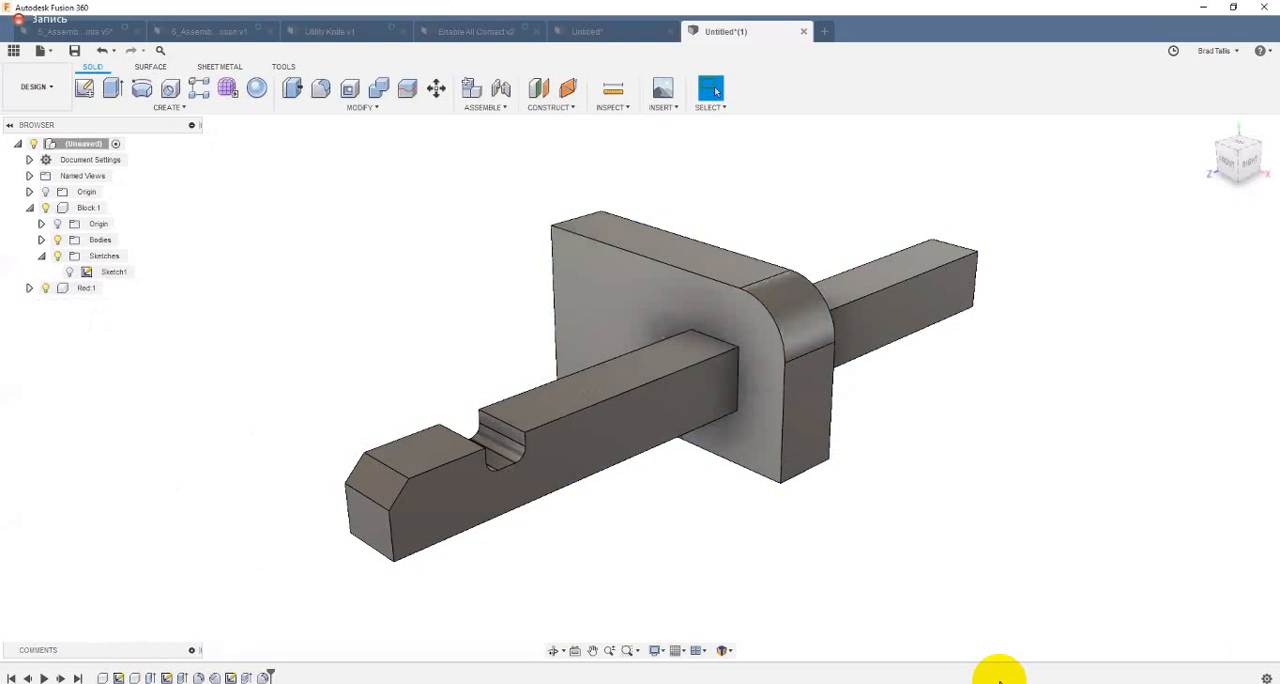
double_click(104, 288)
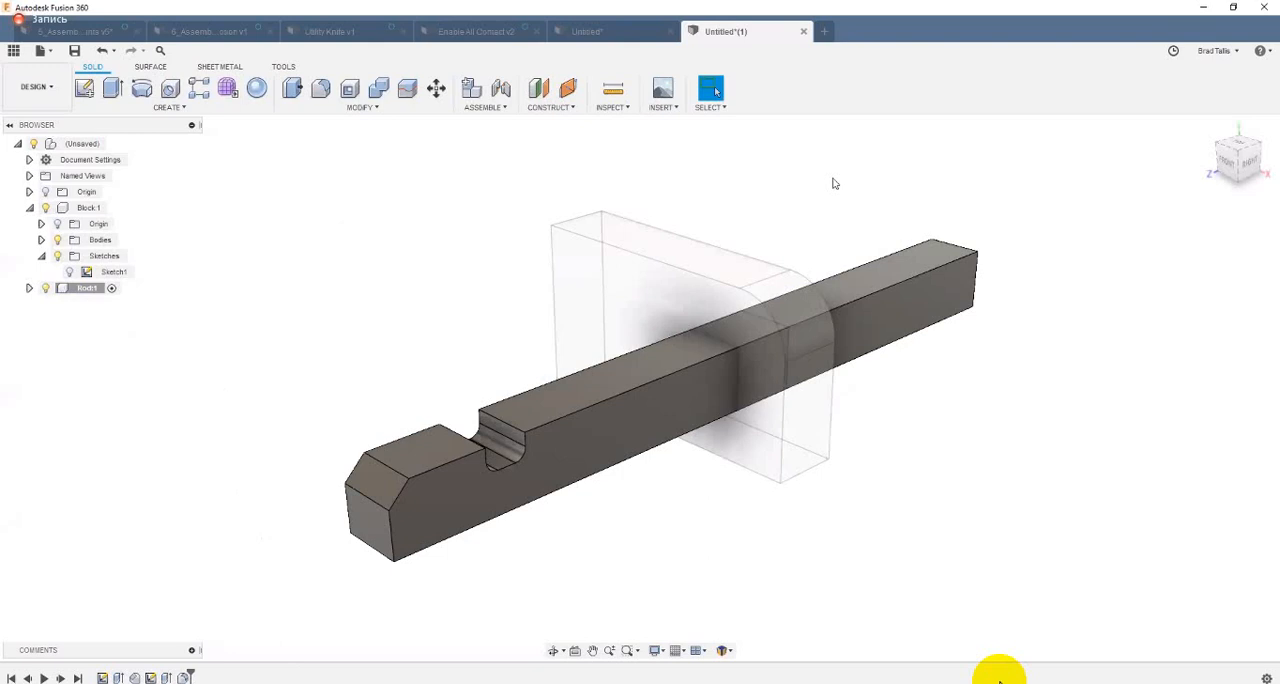
Step: Switch to the other untitled design with the Block and Rod bodies and undo the sketch display and the Block's move
click(597, 32)
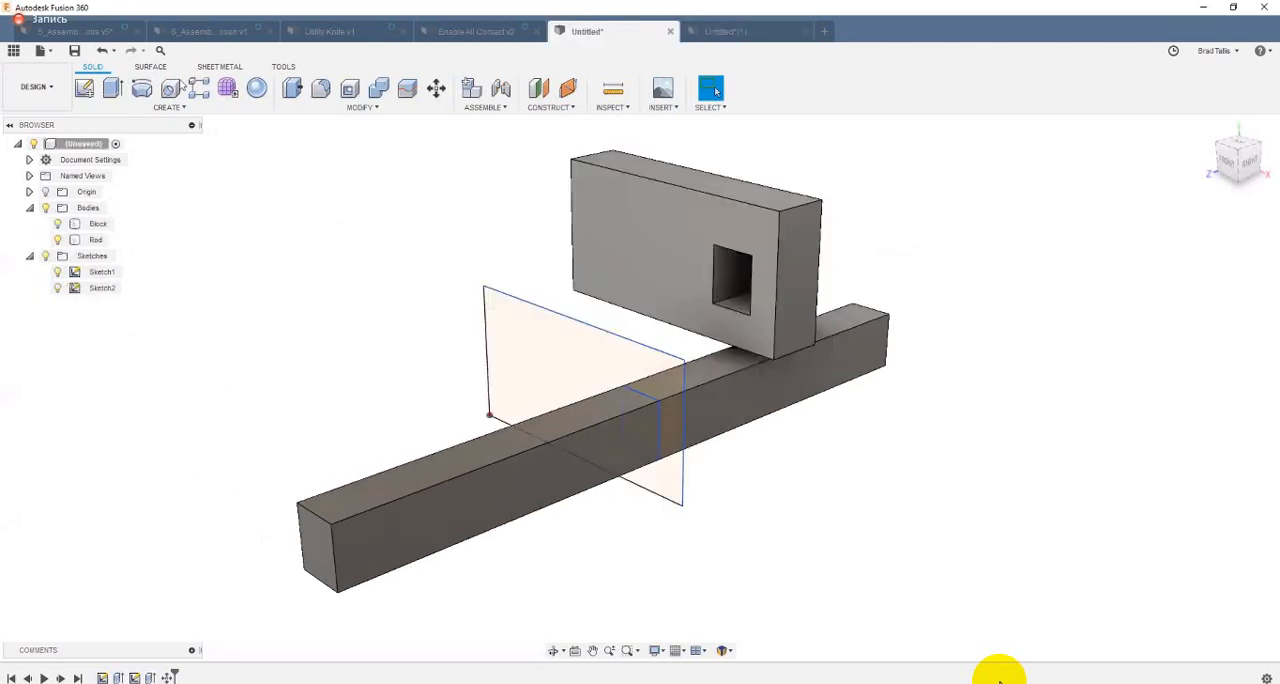
click(104, 51)
click(104, 51)
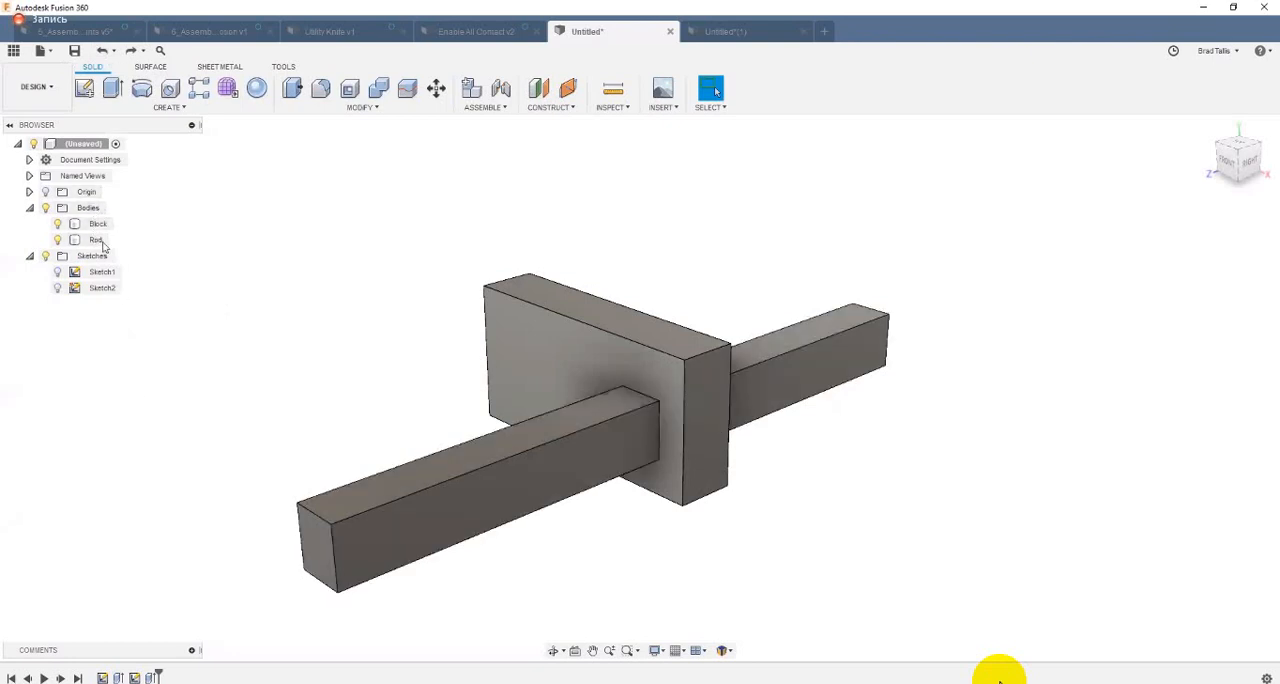
Step: Create components from the Block and Rod bodies, collapse the root sketches, and expand the Block component
right_click(92, 209)
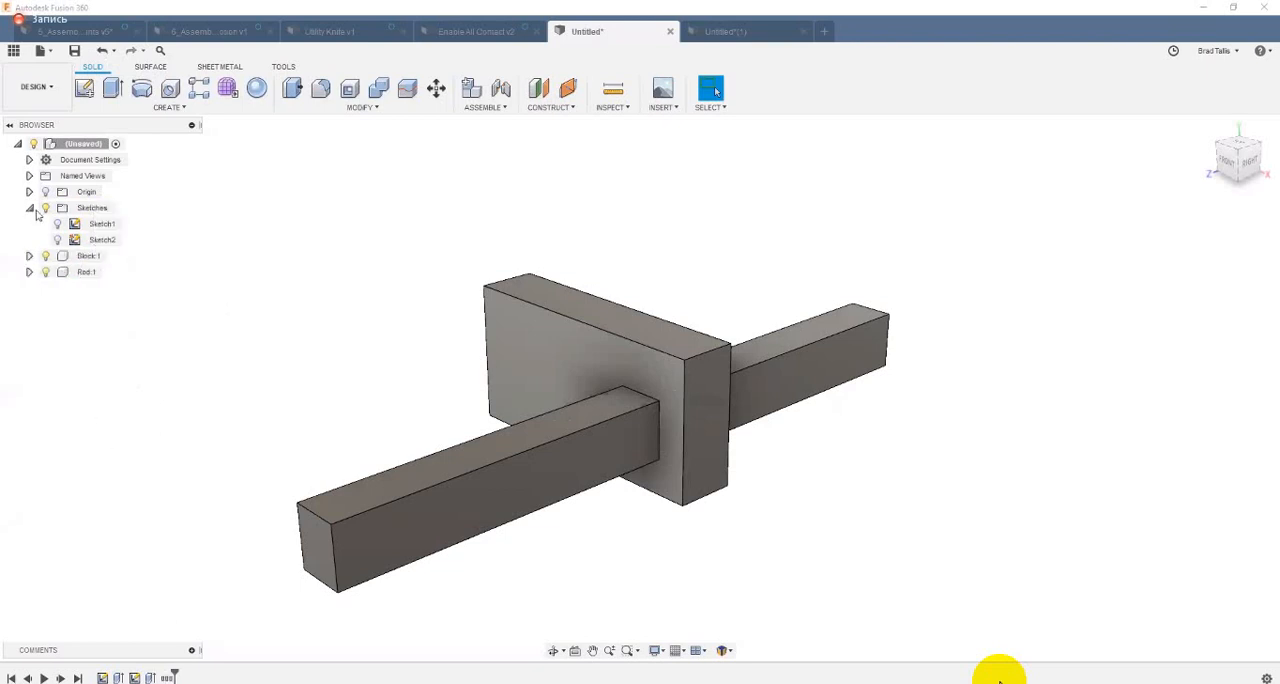
click(30, 208)
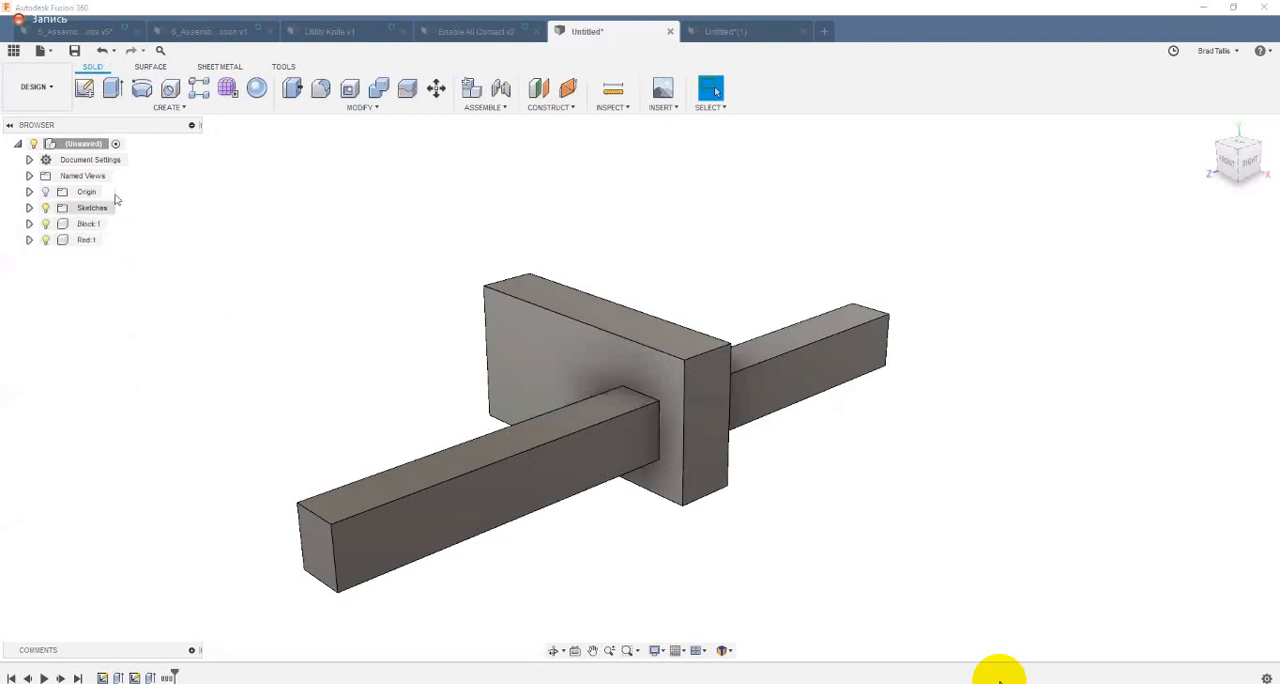
click(63, 229)
click(29, 224)
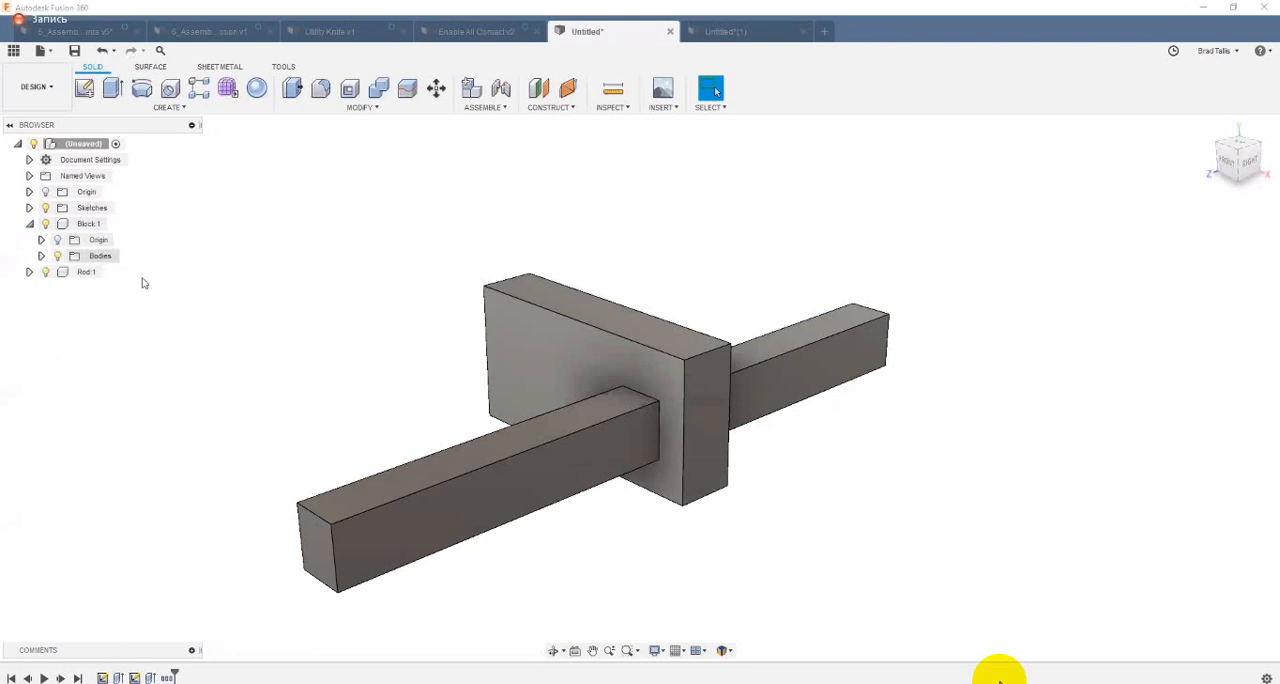
Step: Move the Block component upward off the Rod and about 39 mm in the negative Z direction
right_click(91, 224)
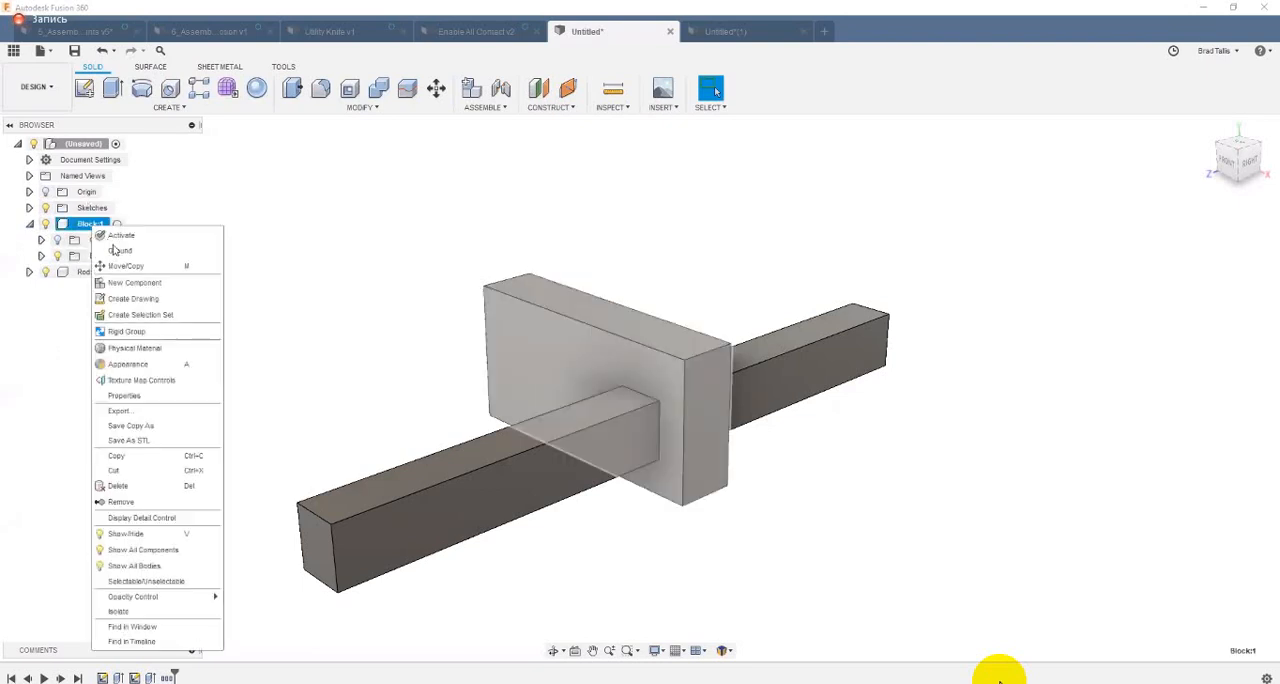
click(608, 345)
key(m)
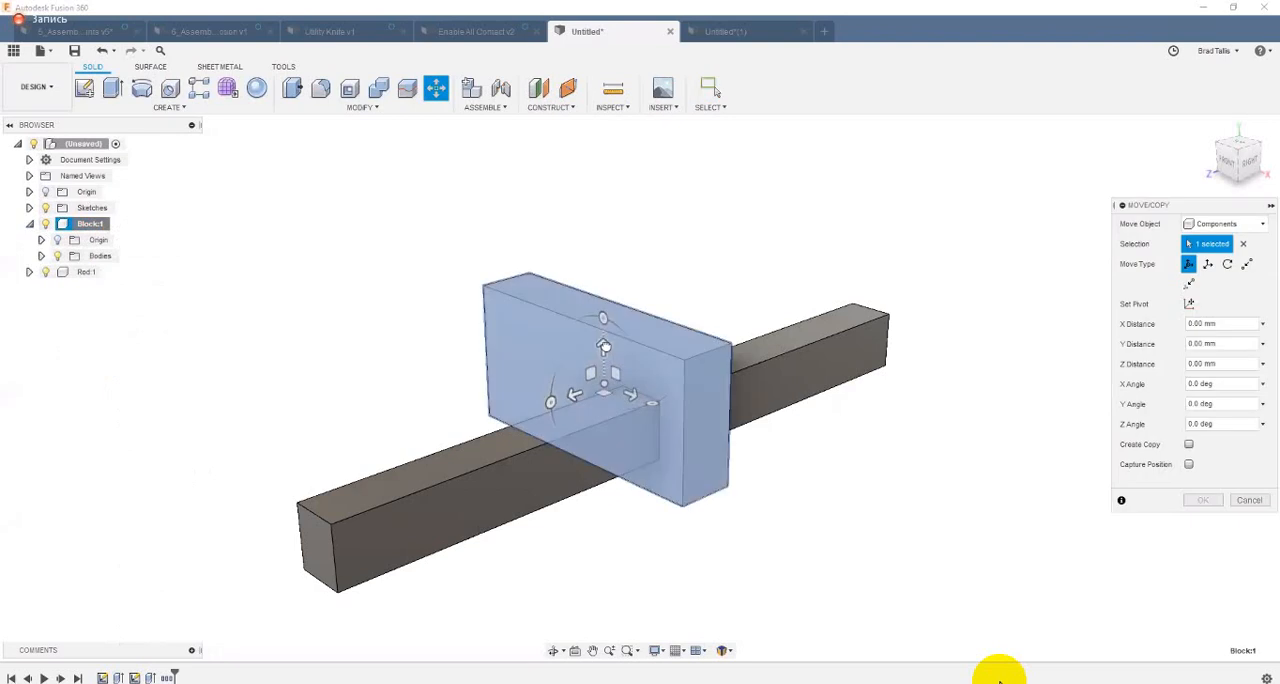
drag(601, 338, 601, 286)
drag(682, 298, 757, 278)
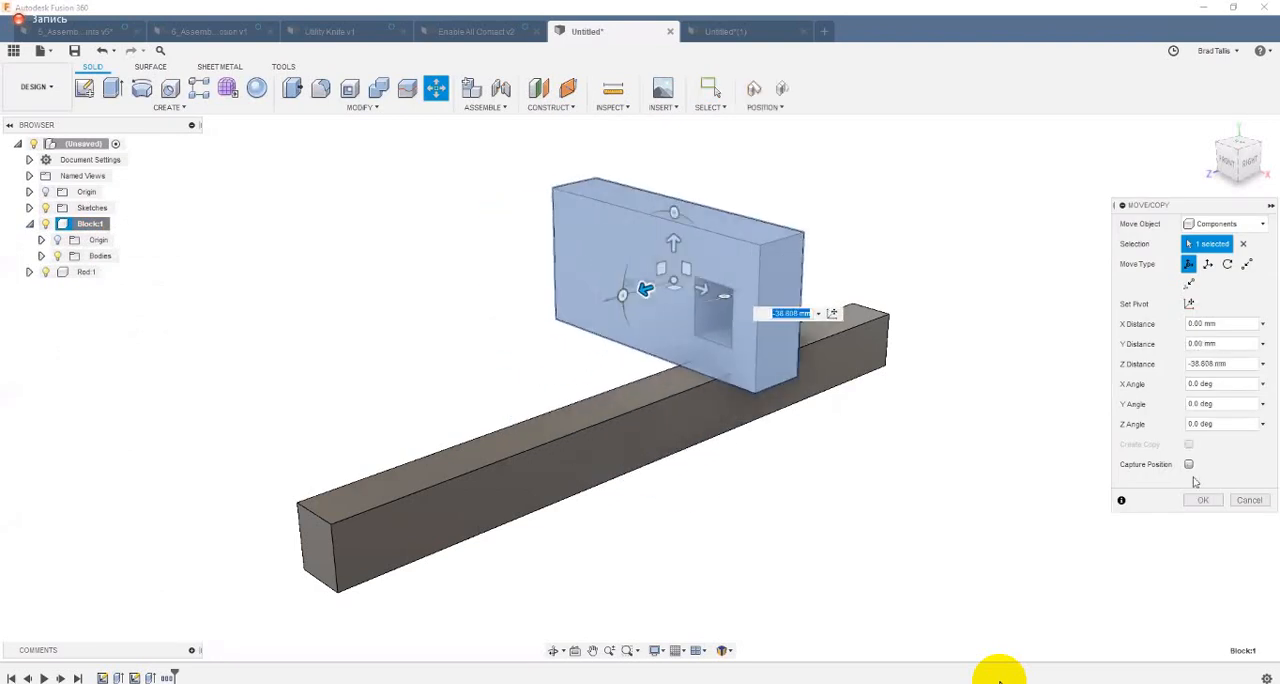
click(1203, 500)
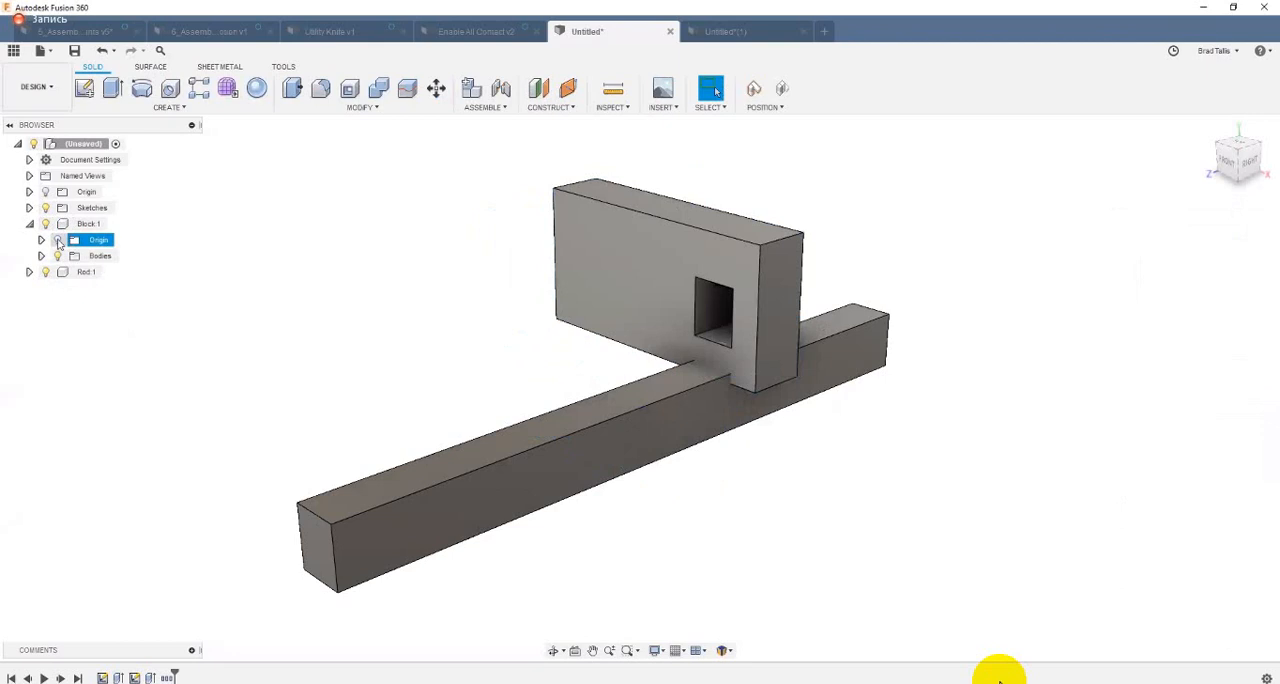
Step: Show Sketch1 to examine where it lies relative to the moved Block component, hide it, and undo the visibility changes
click(30, 208)
click(56, 224)
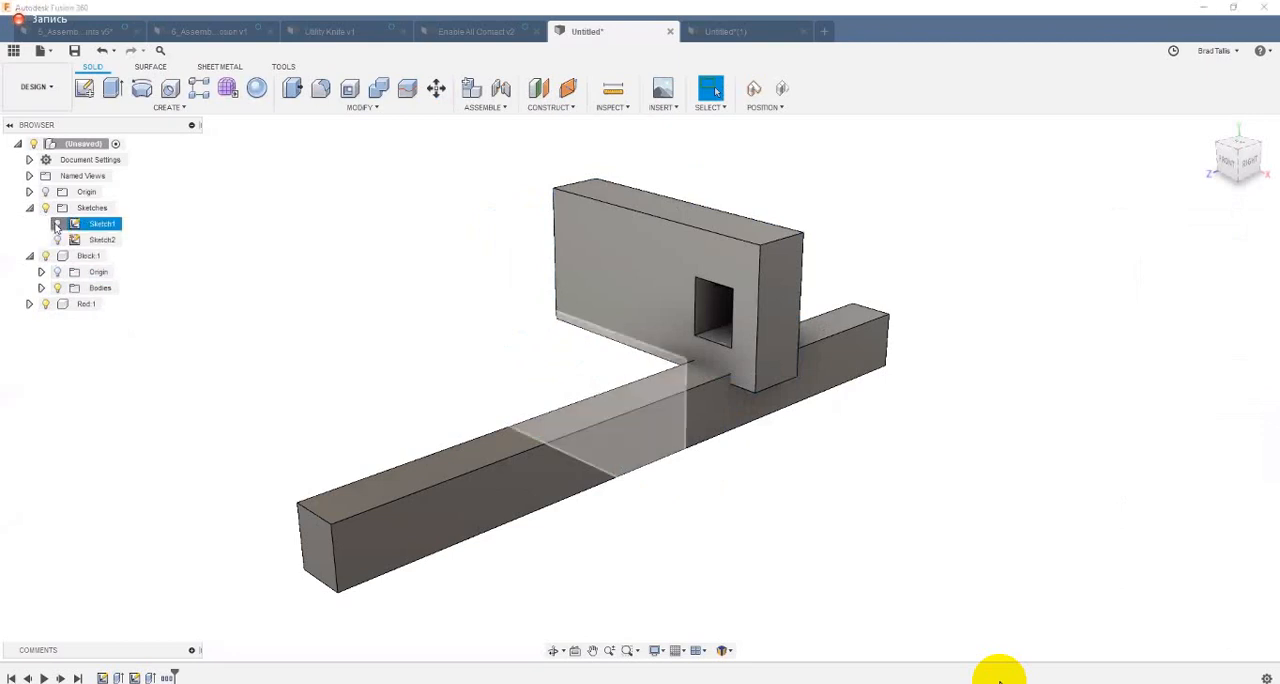
click(56, 224)
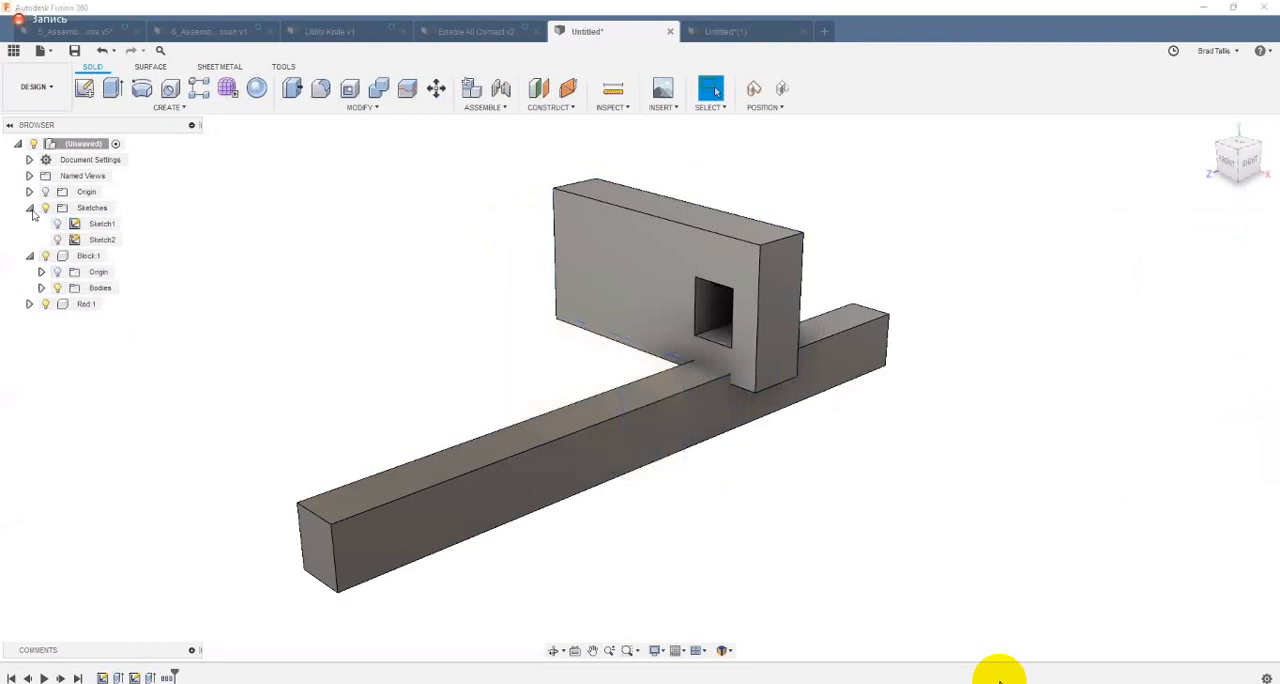
click(30, 208)
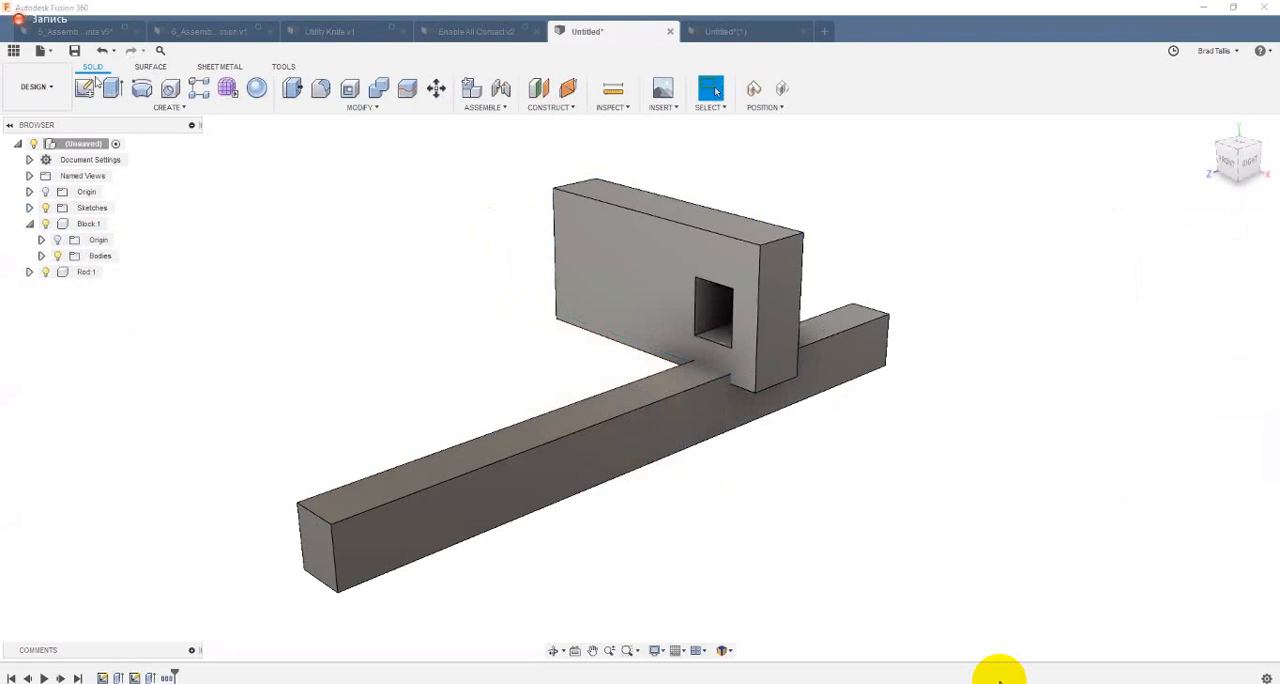
key(ctrl+z)
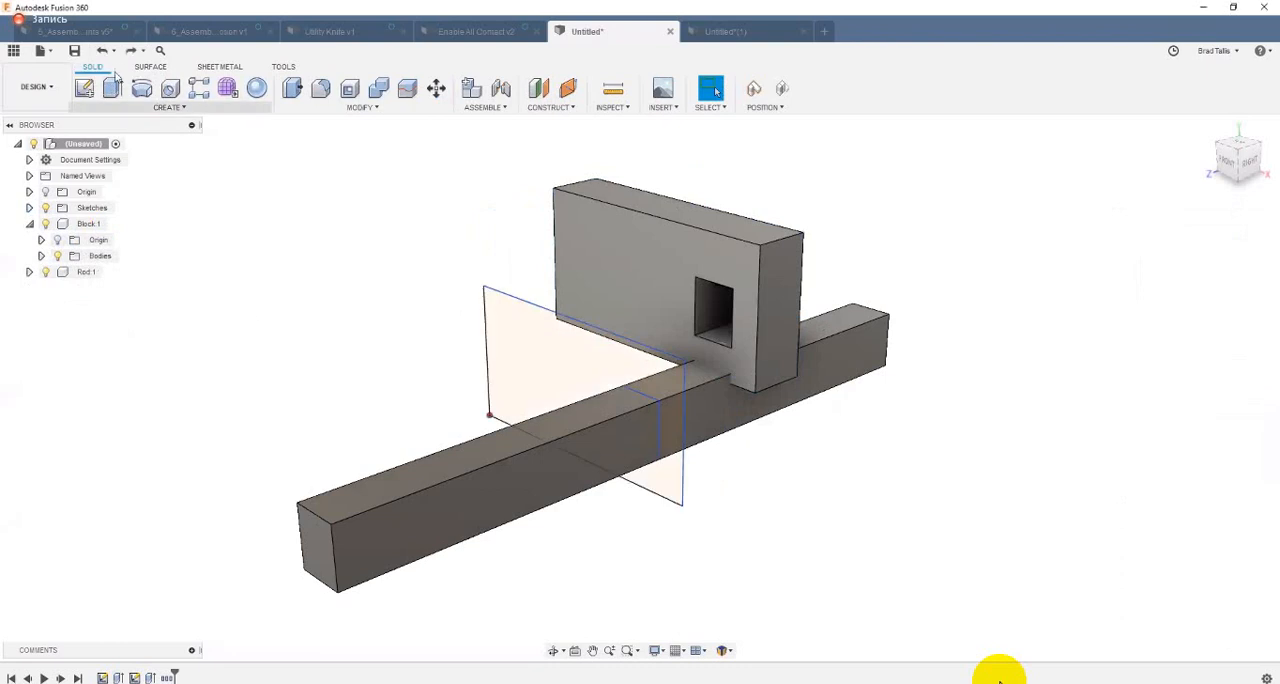
key(ctrl+y)
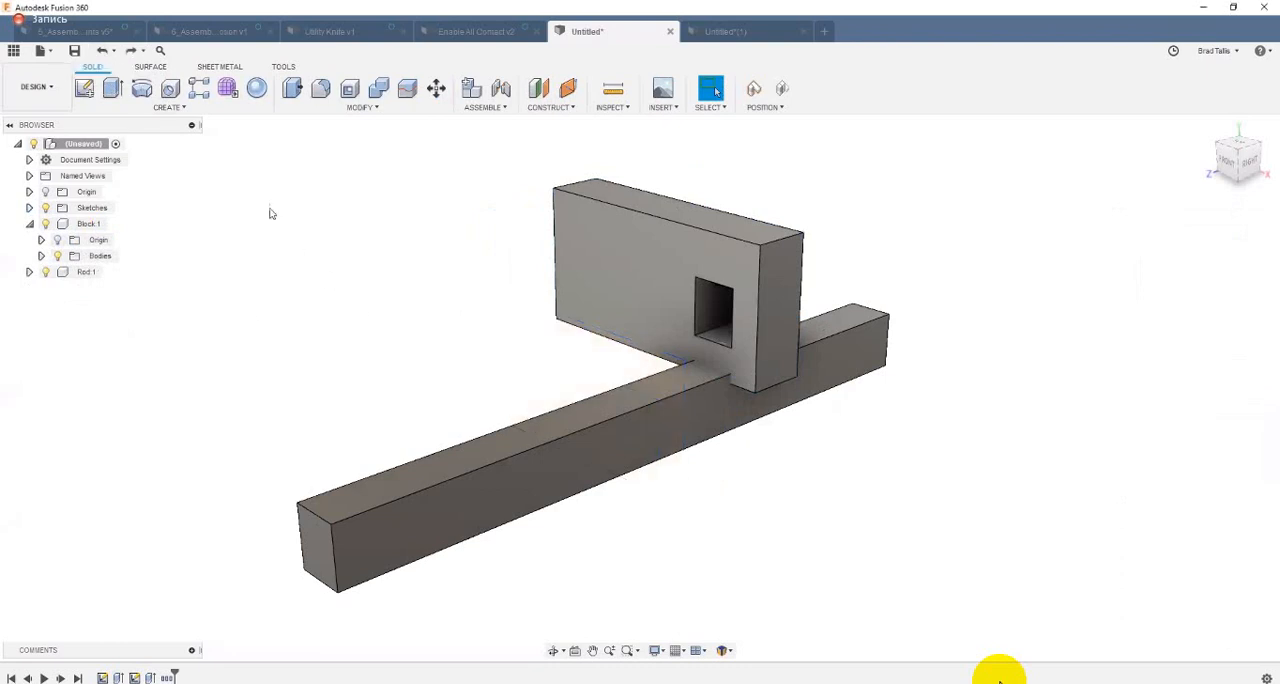
Step: Undo the Block's move, try pulling the Block component freely off the Rod, and revert its position
click(101, 50)
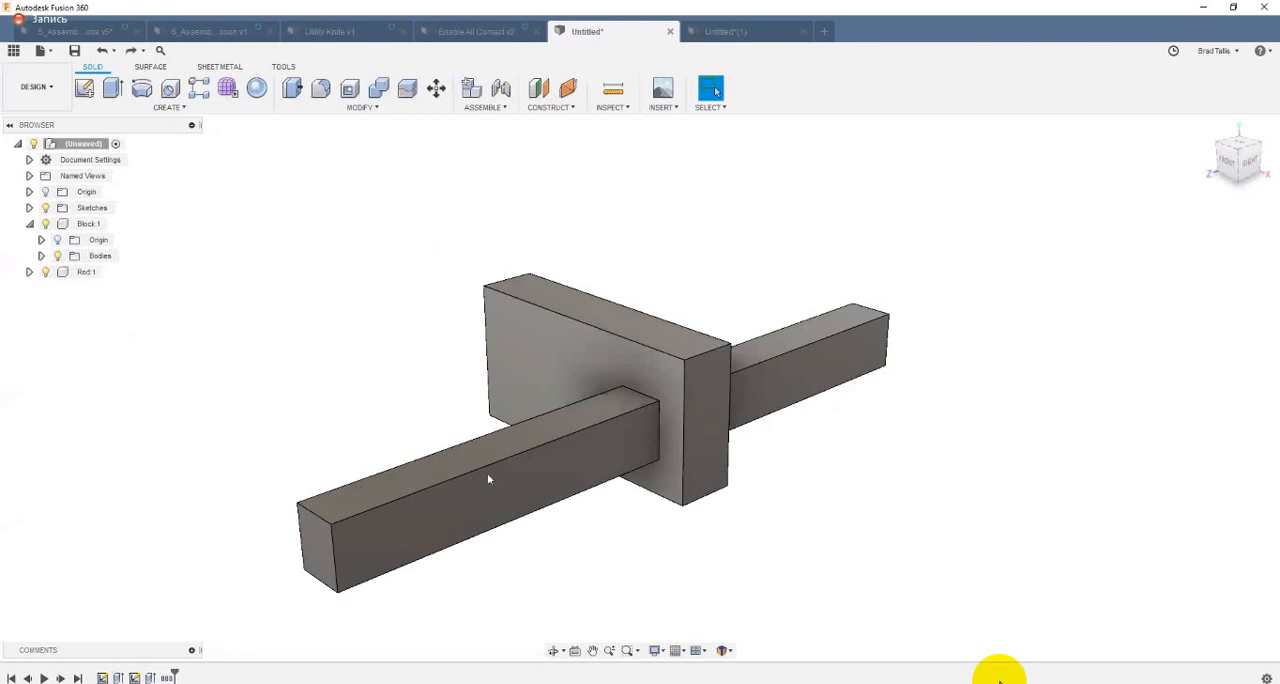
drag(488, 474, 674, 268)
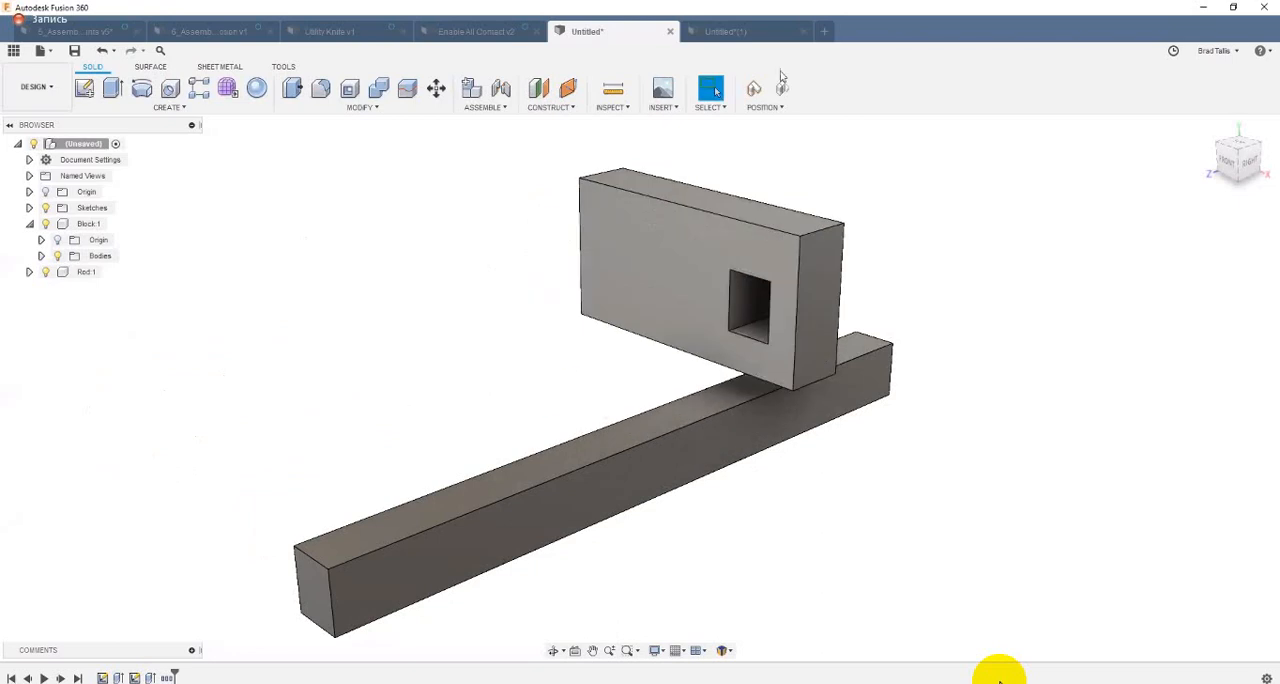
click(782, 89)
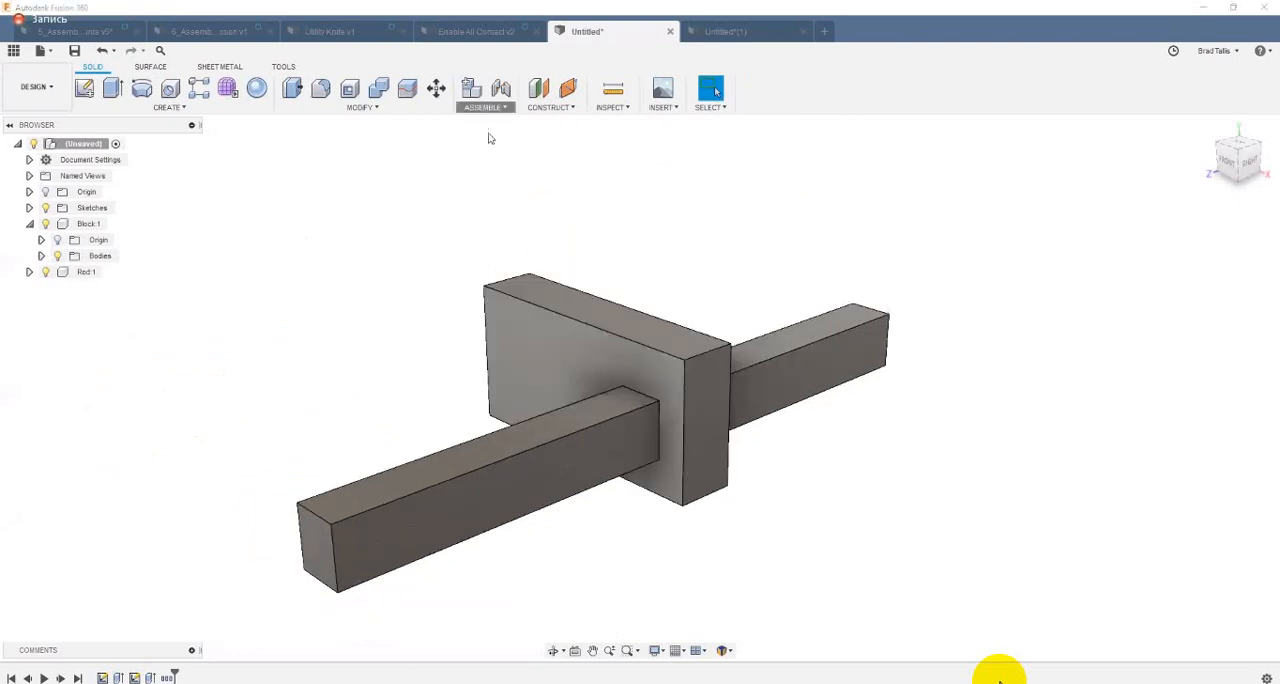
click(485, 107)
click(490, 140)
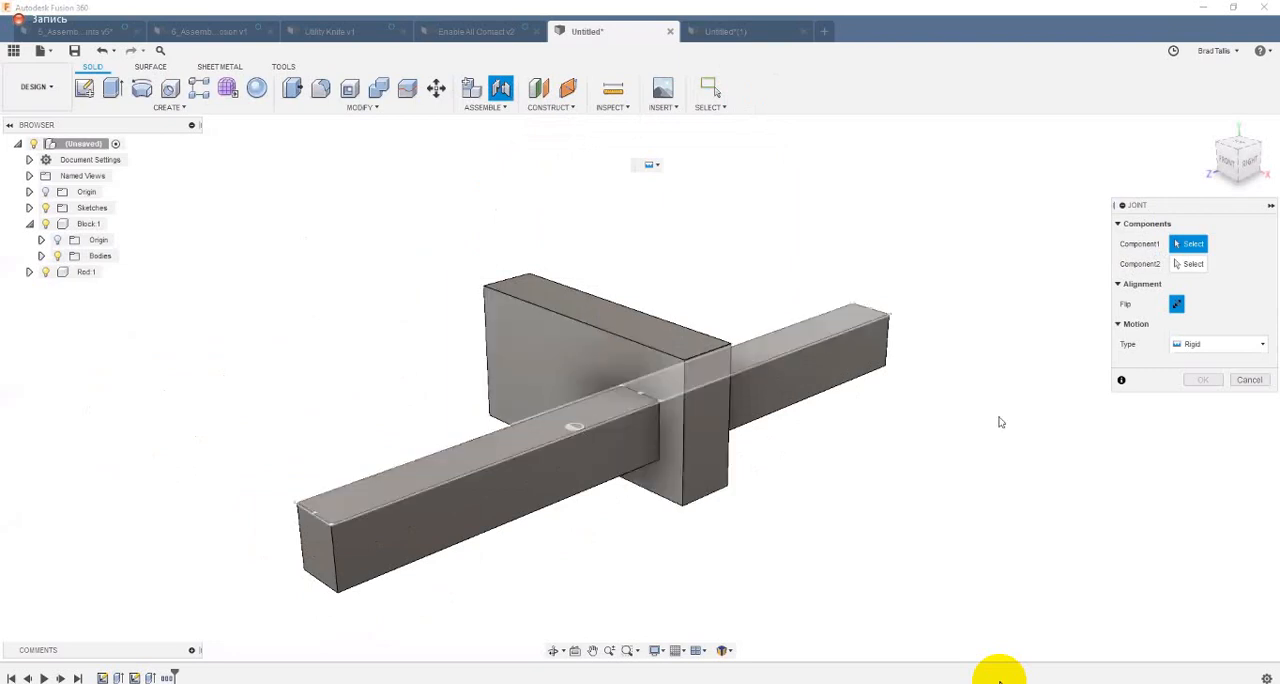
click(1250, 382)
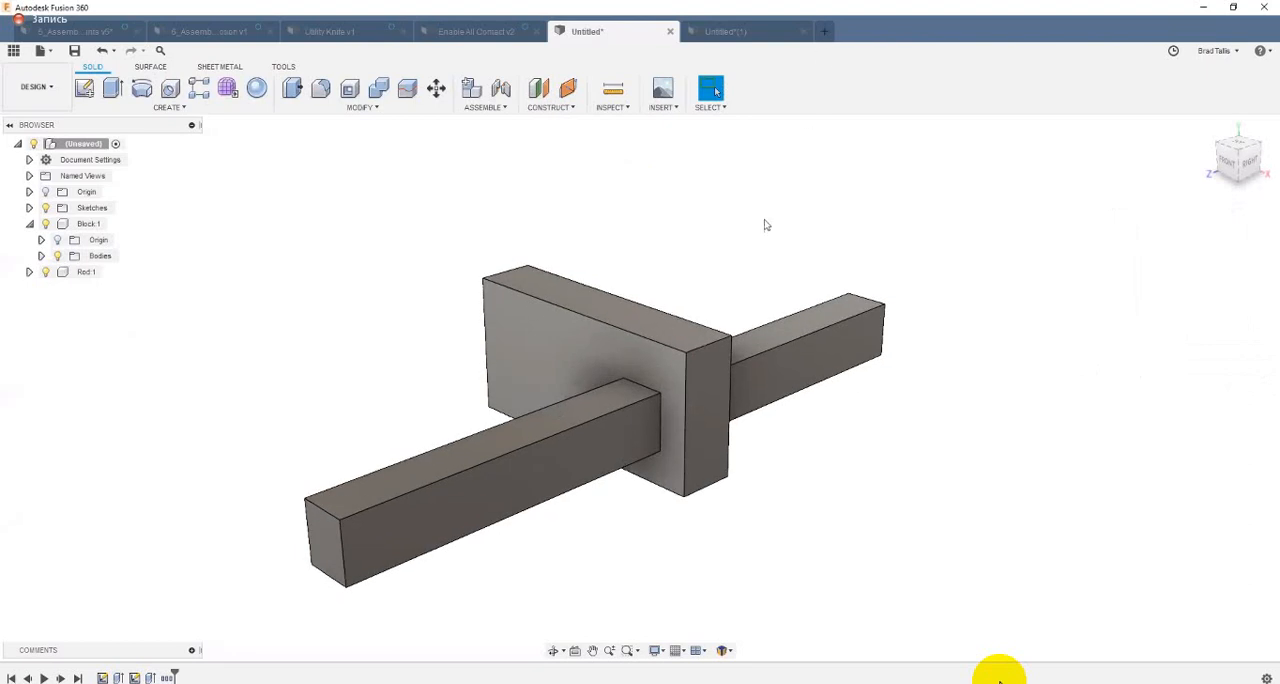
Step: Start a new design and create an empty, activated component named Bike assy under the root
key(ctrl+n)
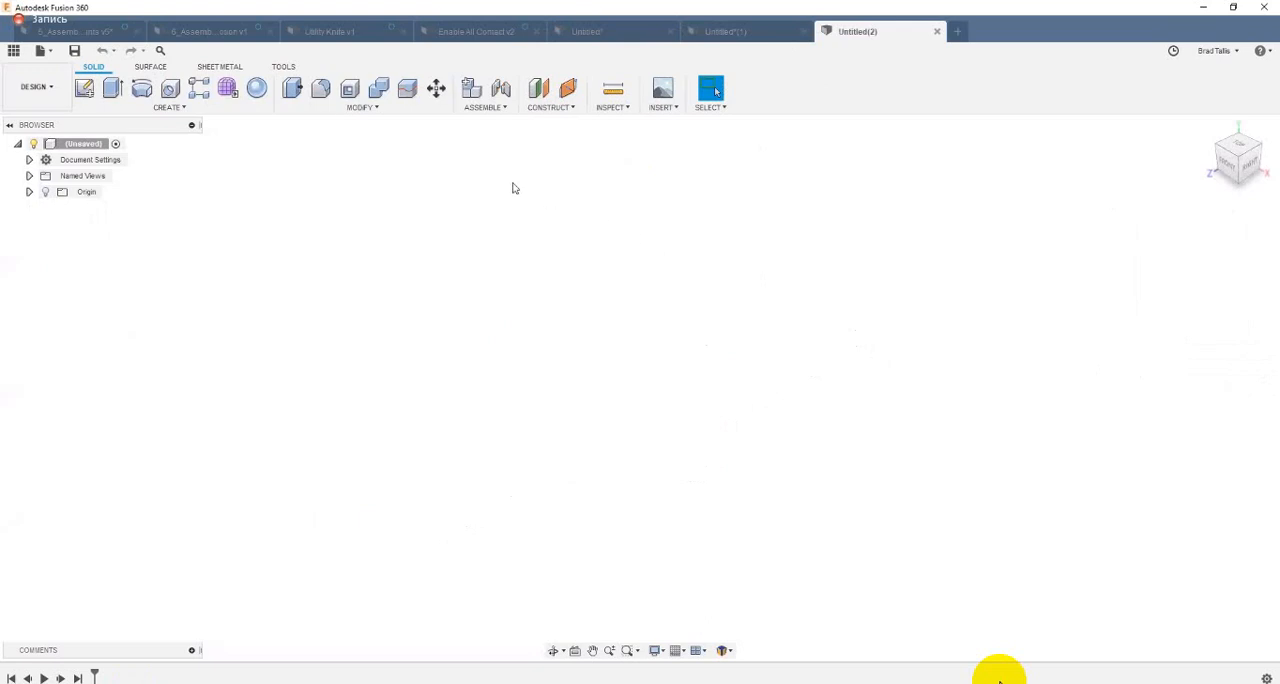
click(471, 89)
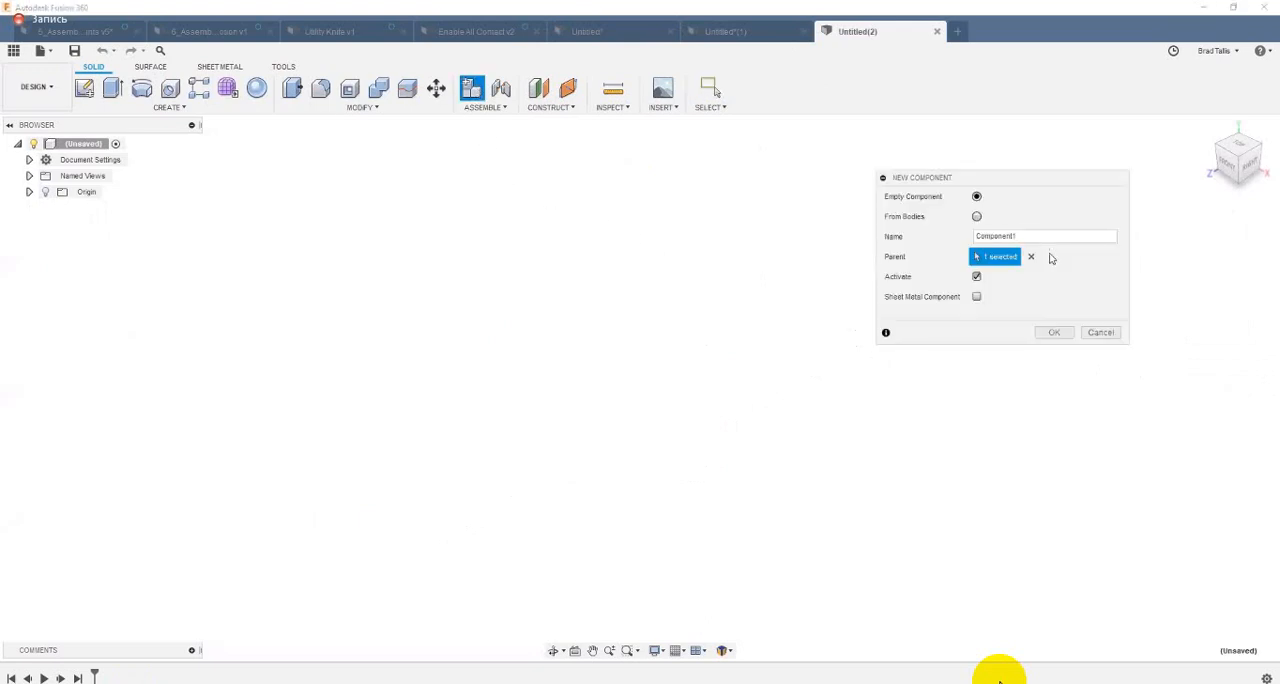
text(Bike assy)
key(Return)
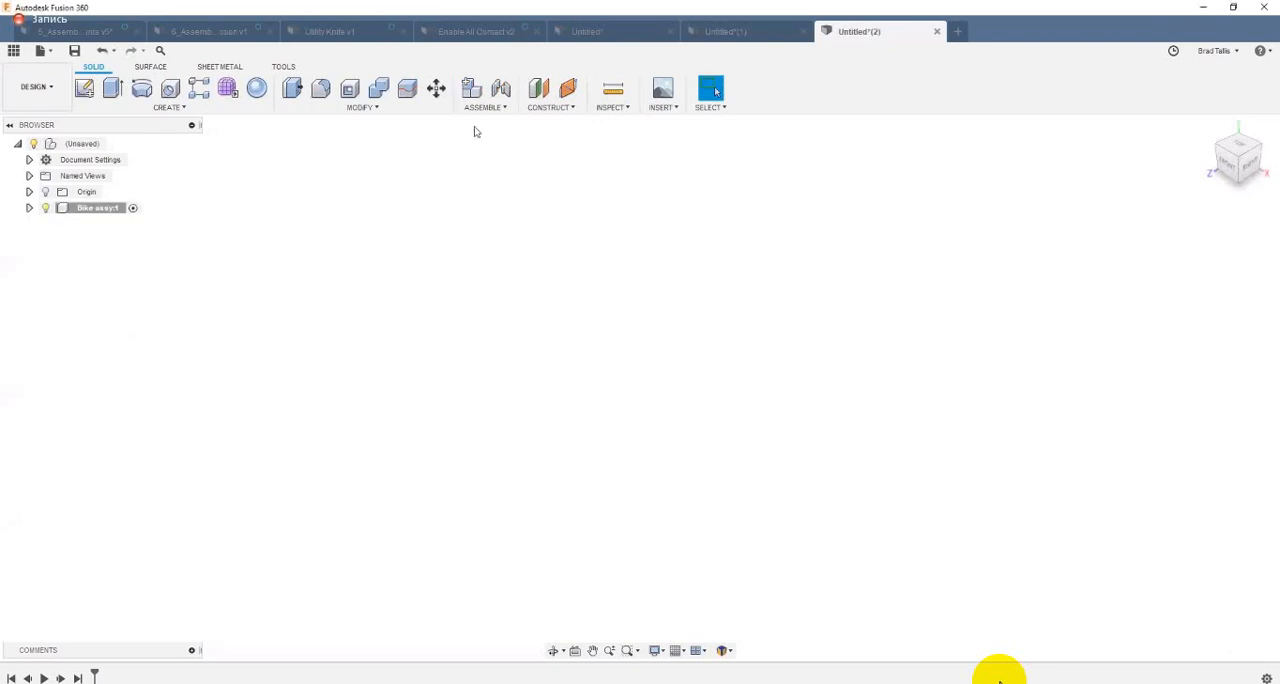
Step: Create an empty component named Front Wheel Assy inside the Bike assy component
click(474, 90)
double_click(1031, 239)
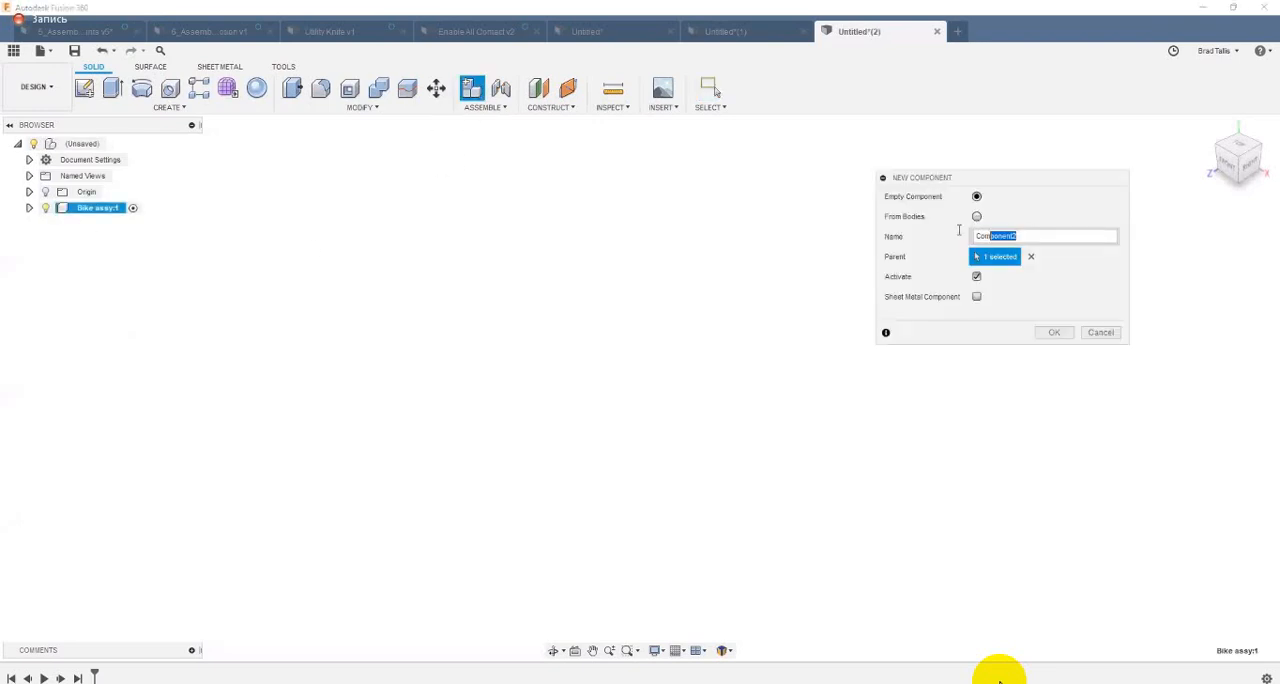
text(Front Wheel Assy)
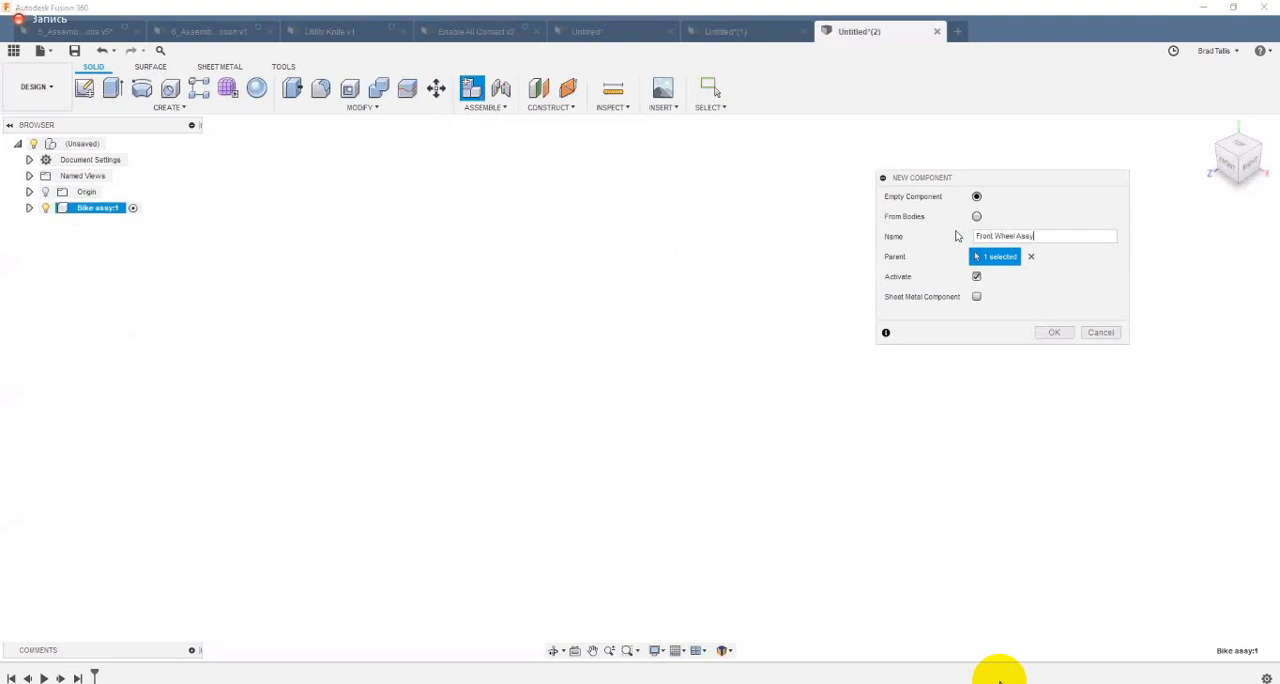
key(Return)
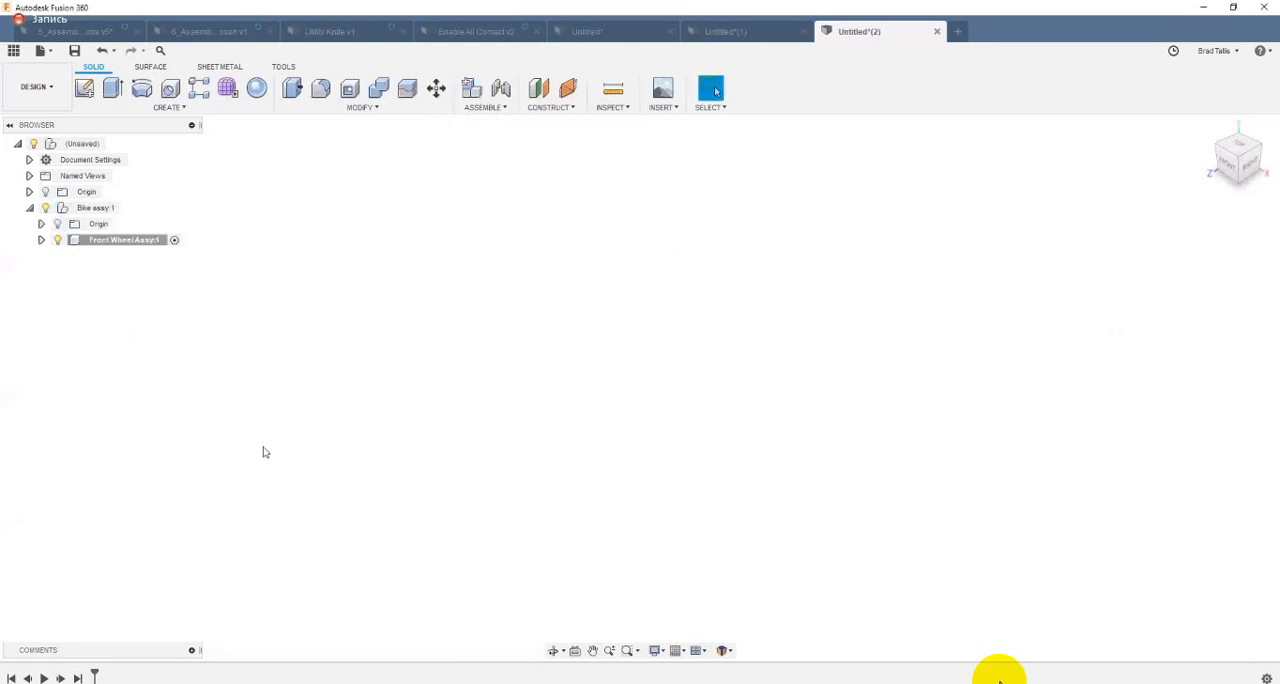
click(95, 209)
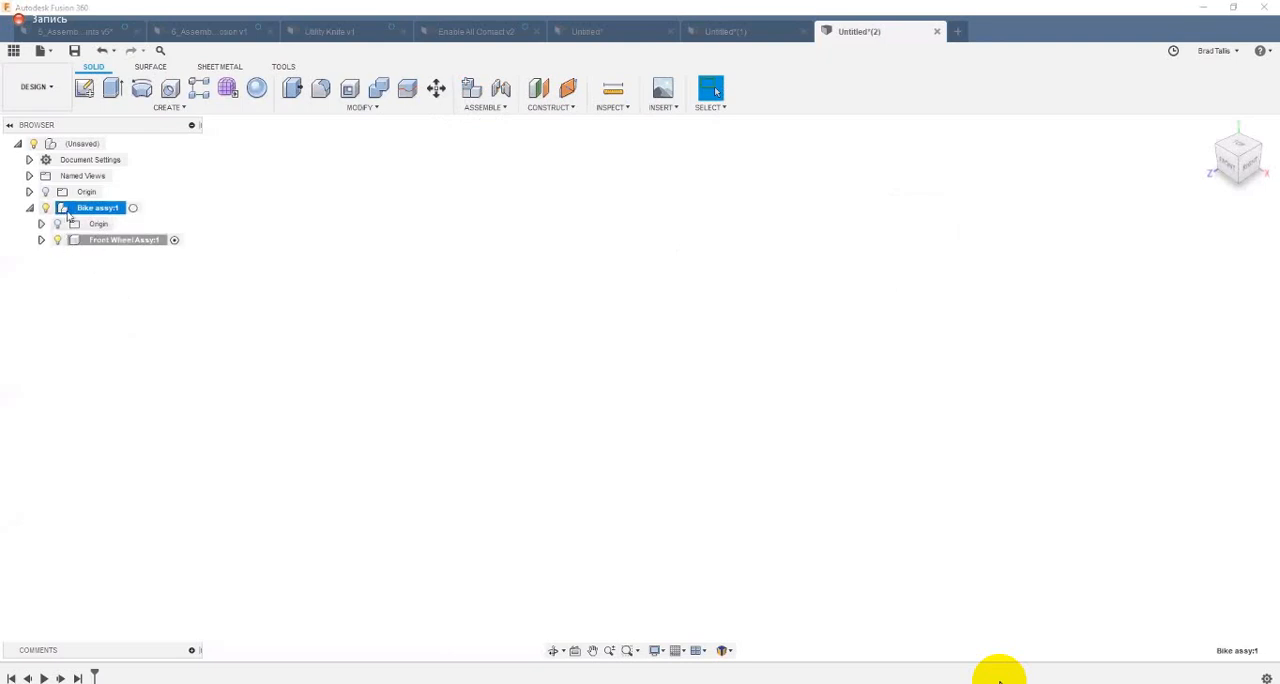
click(80, 278)
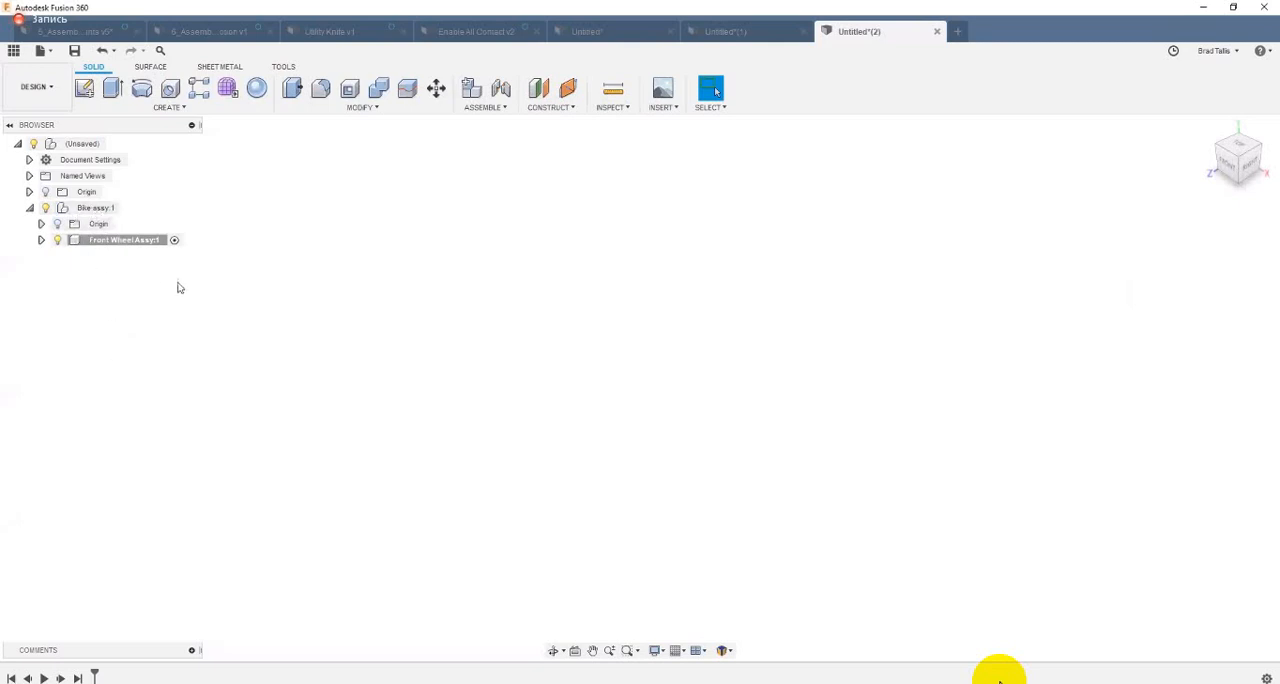
Step: Create an empty component named Rear Wheel Assy with Bike assy as its parent
click(471, 88)
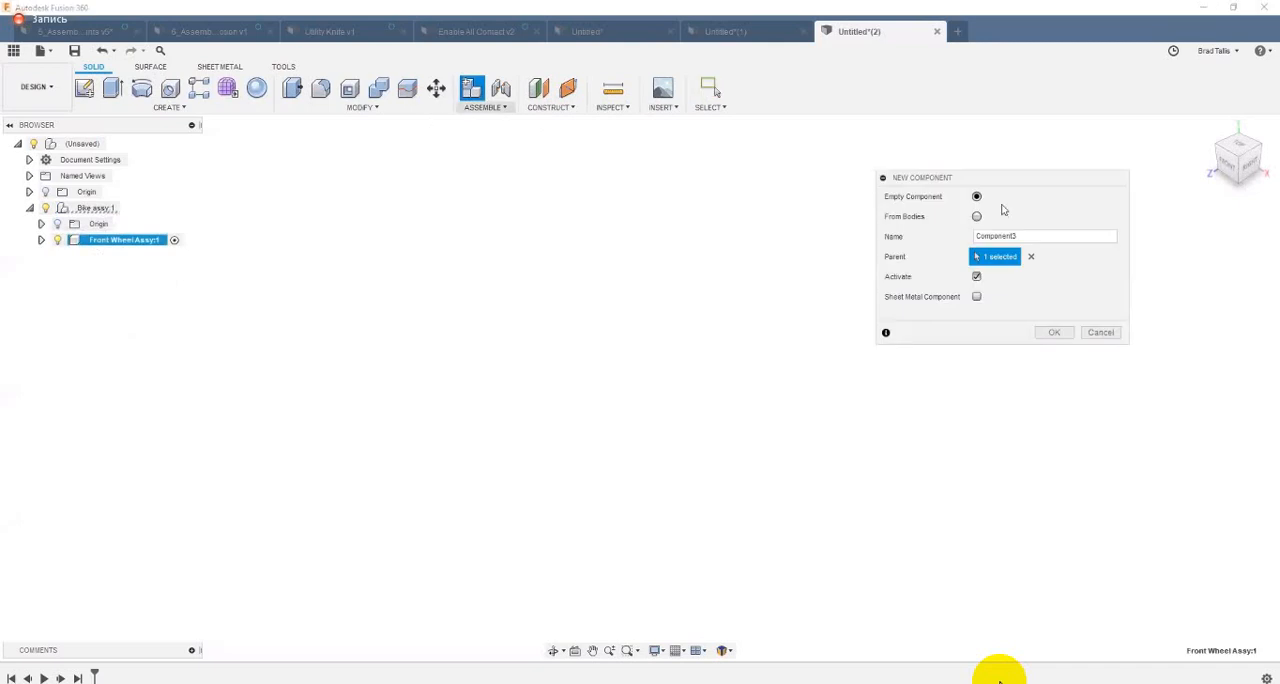
double_click(978, 237)
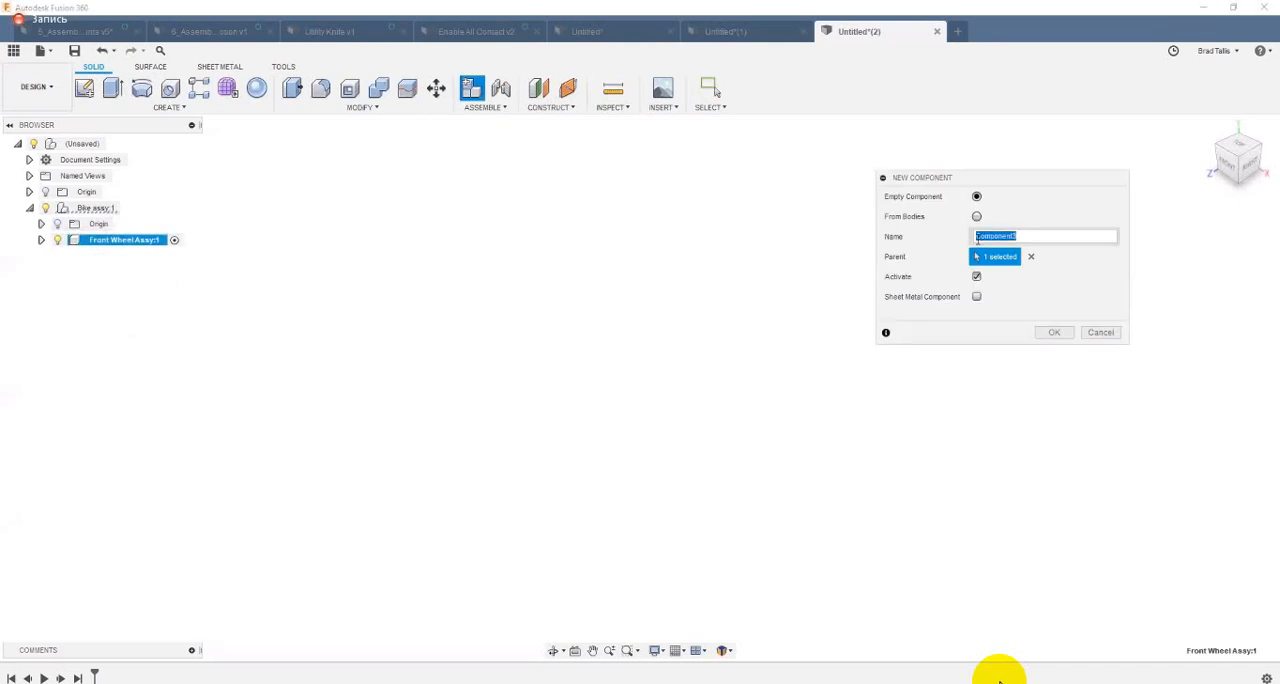
text(Rear Wheel Assy)
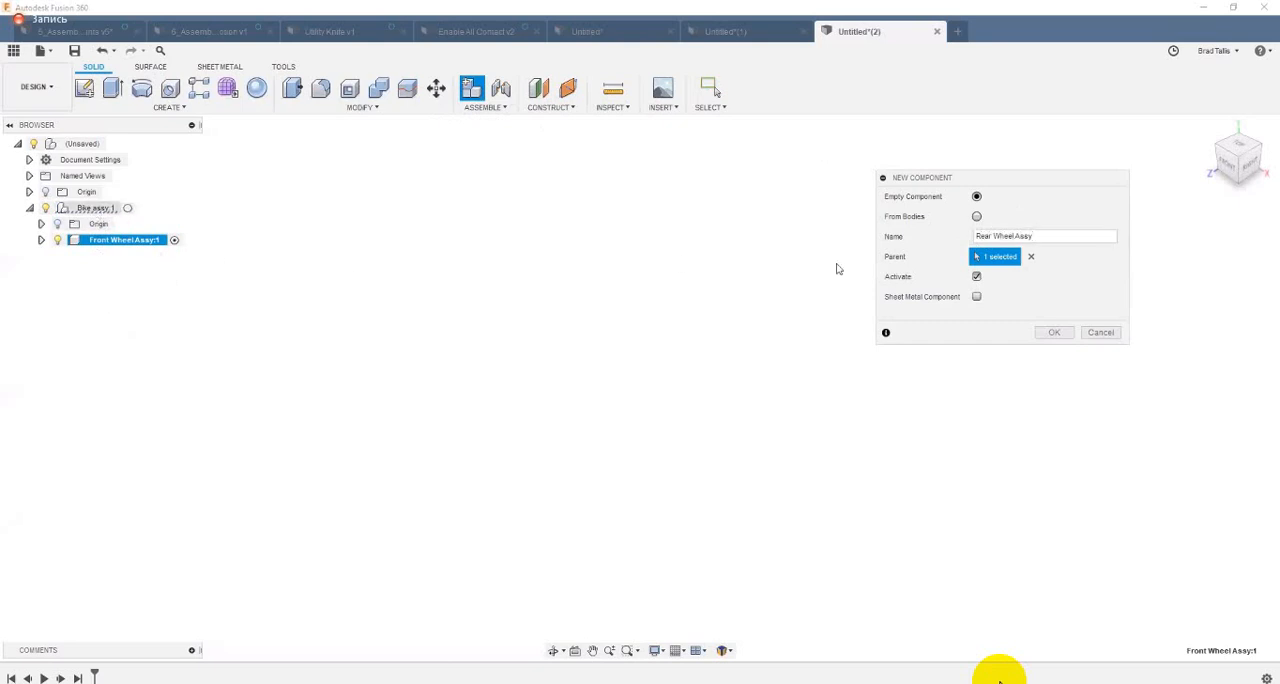
click(101, 211)
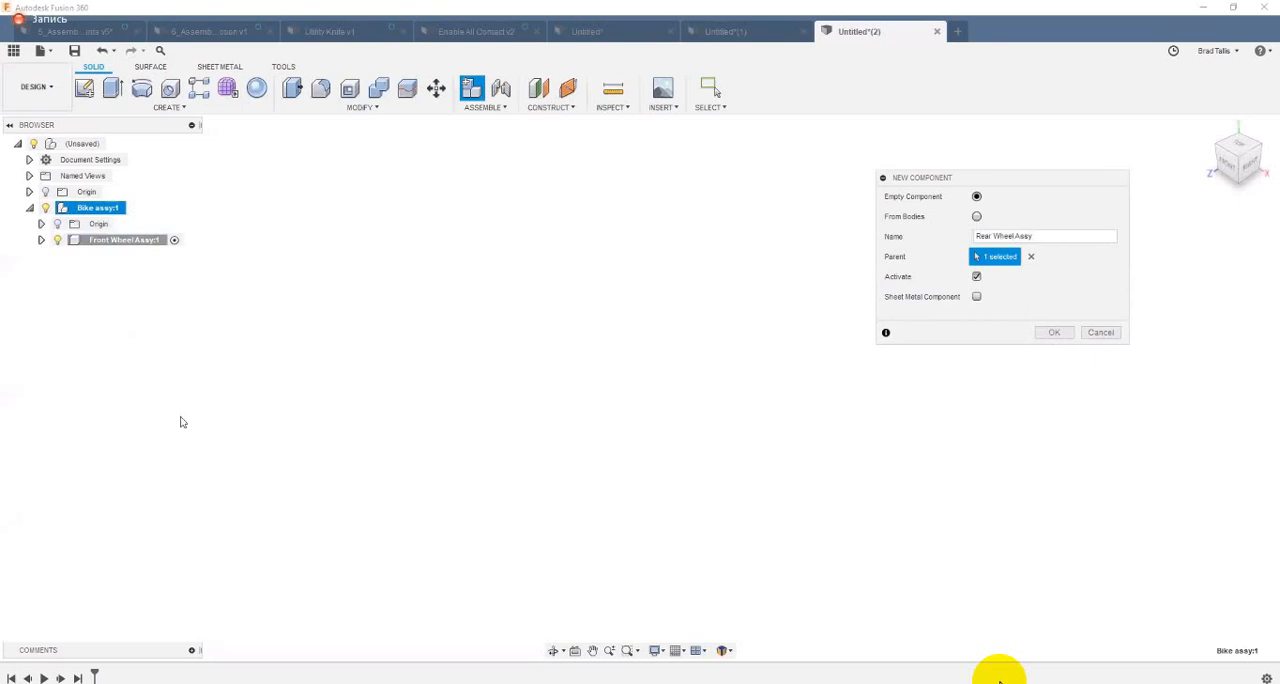
key(Return)
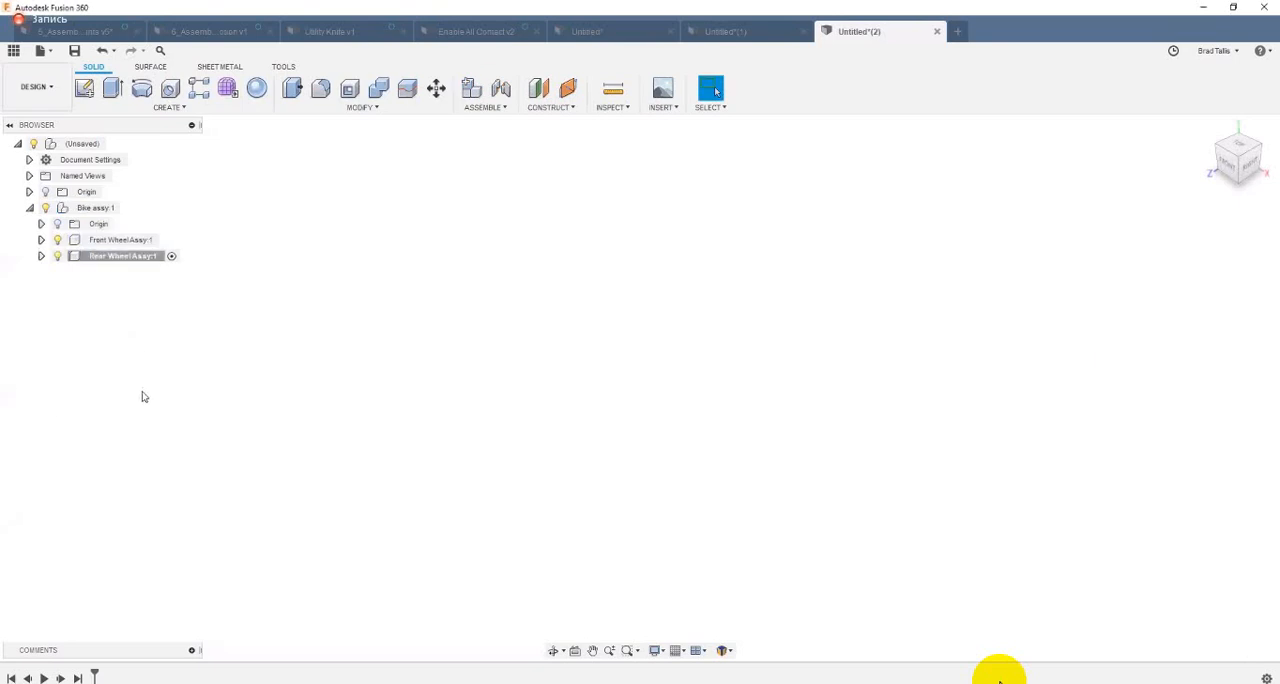
Step: Create an empty component named Wheel inside the Rear Wheel Assy component
click(466, 93)
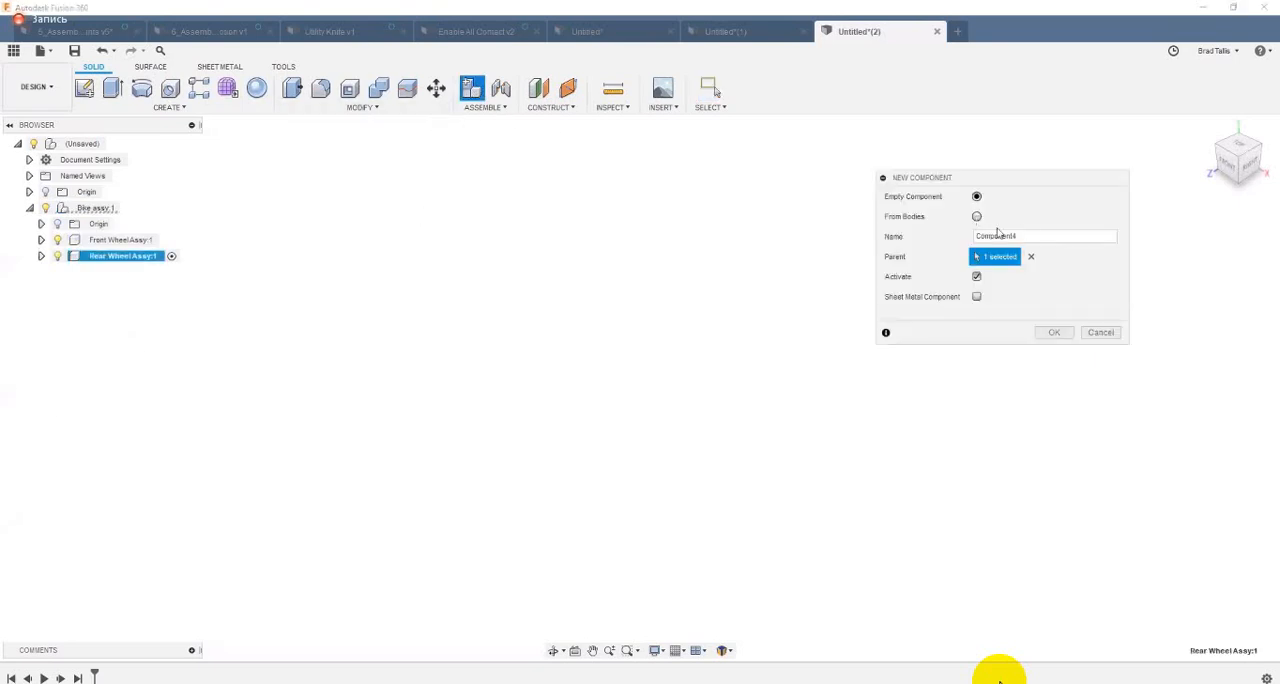
double_click(1023, 233)
text(Wheel)
click(1042, 335)
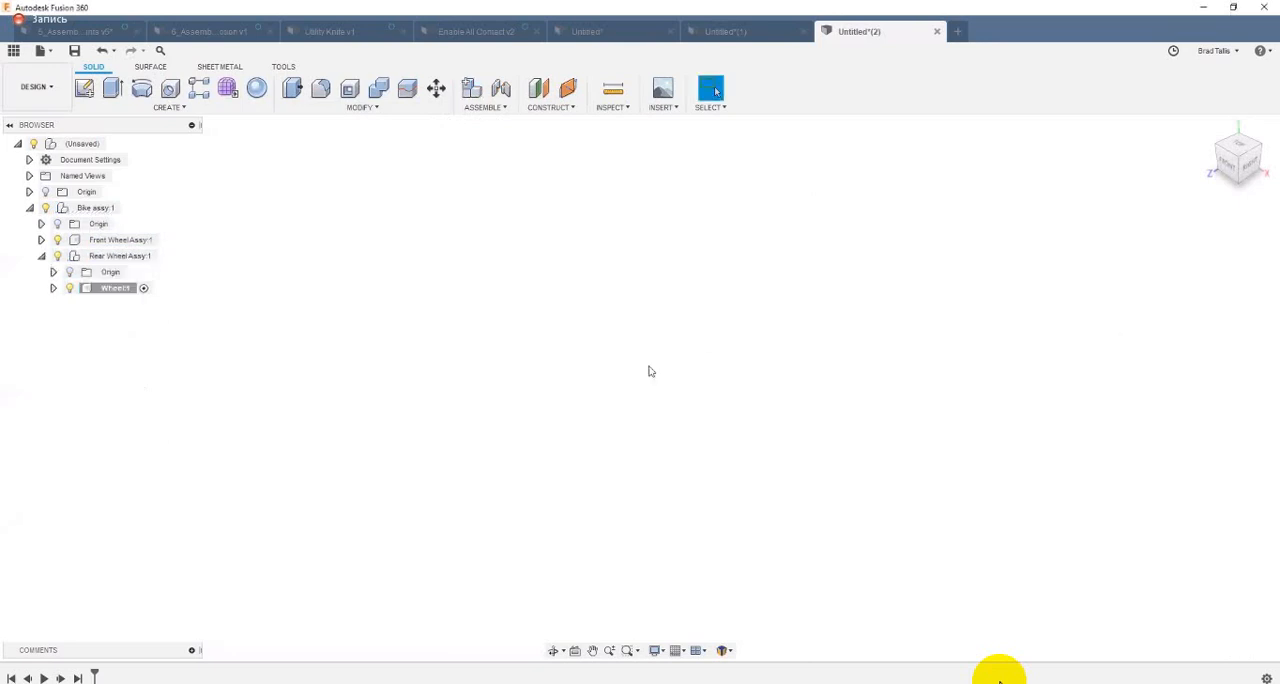
Step: Create an empty component named Sprocket Assy with Rear Wheel Assy as its parent
click(472, 88)
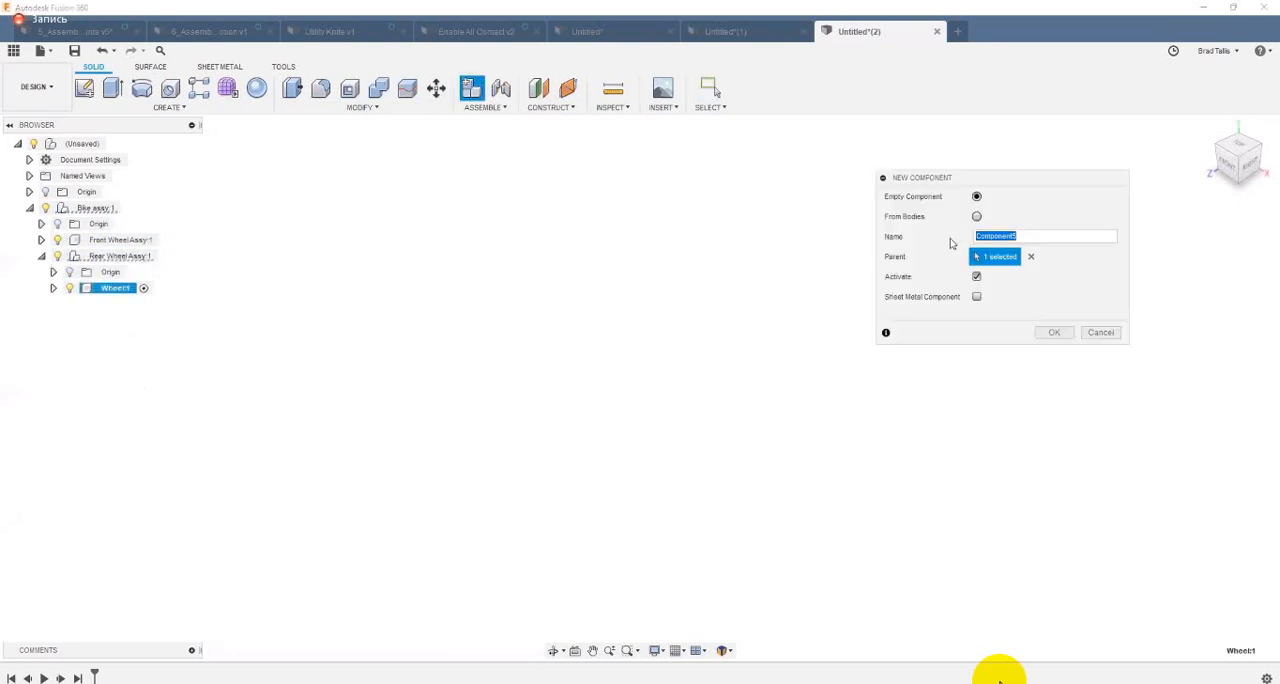
text(Sprocket Assy)
click(125, 358)
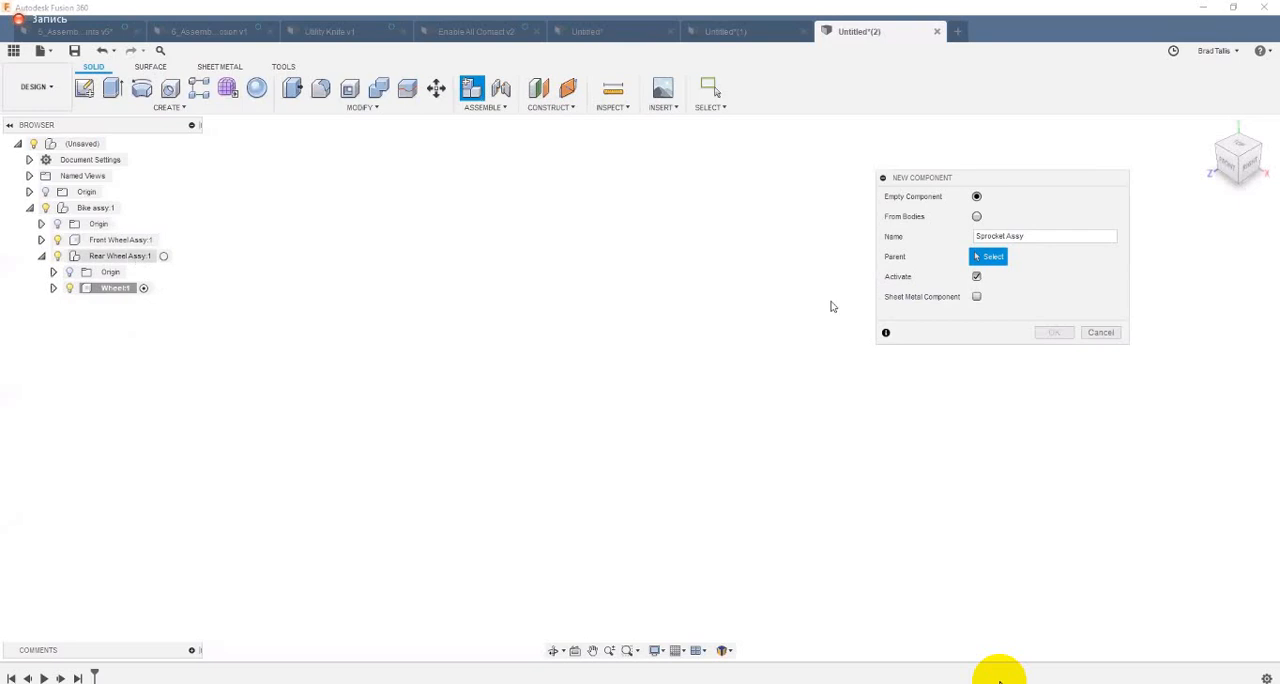
key(Return)
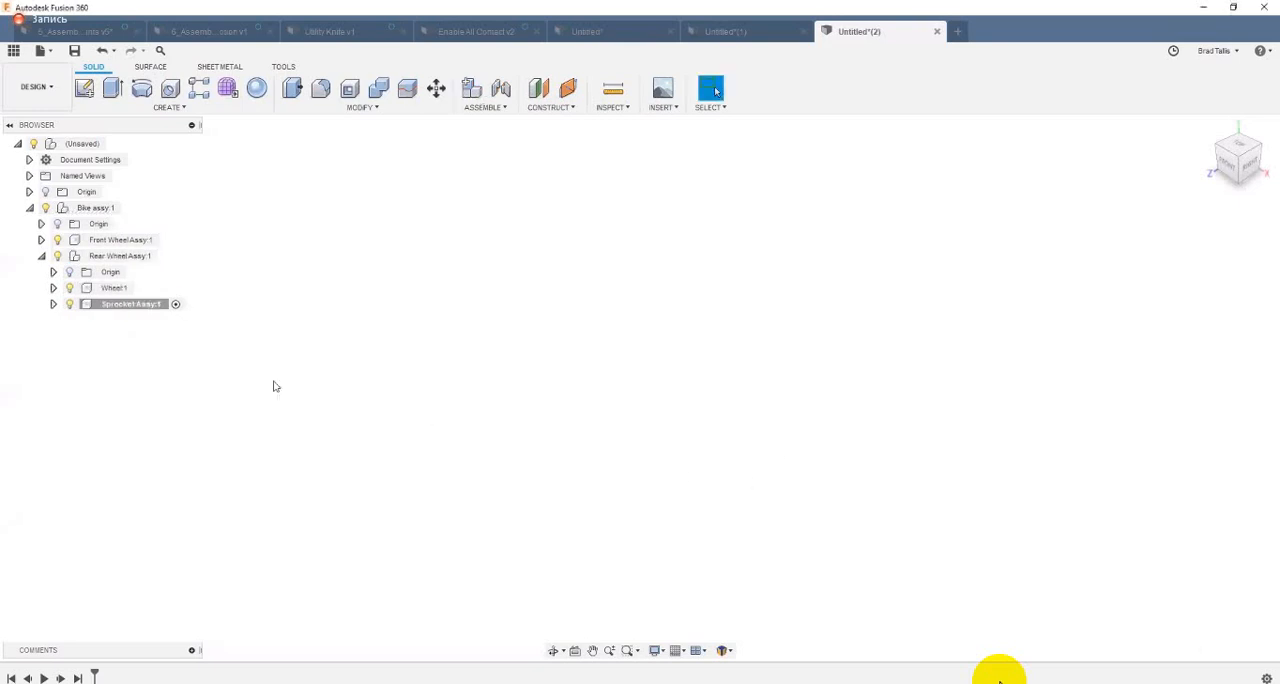
Step: Create an empty component named Sp1 inside the Sprocket Assy component
click(472, 89)
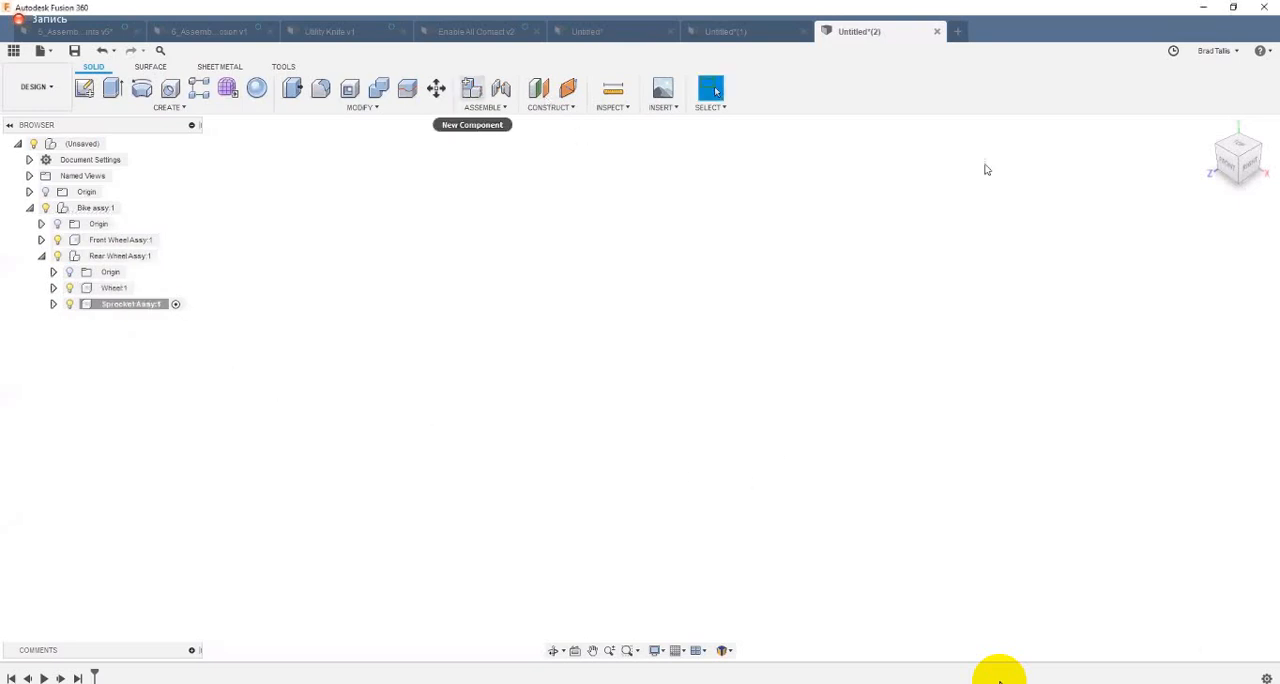
double_click(962, 236)
text(S)
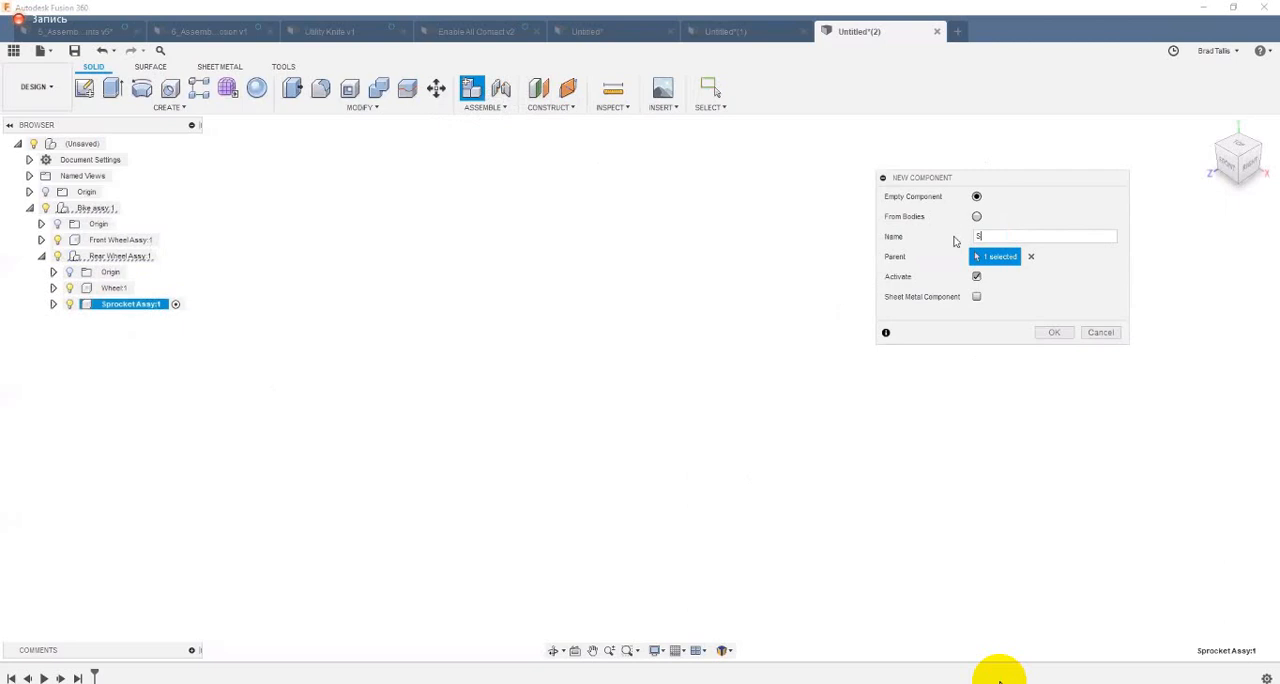
text(pr)
key(Return)
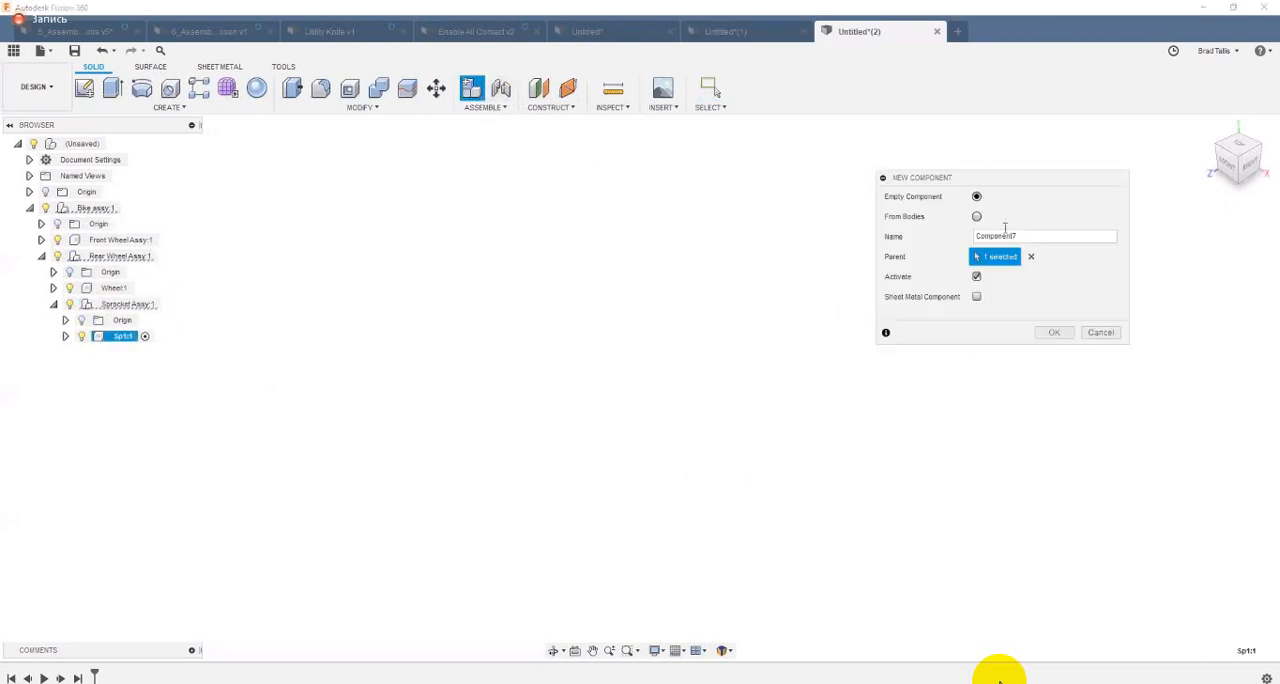
Step: Create an empty component named Sp2 with Sprocket Assy as its parent instead of Sp1
drag(1023, 234, 962, 238)
text(Sp2)
click(1029, 256)
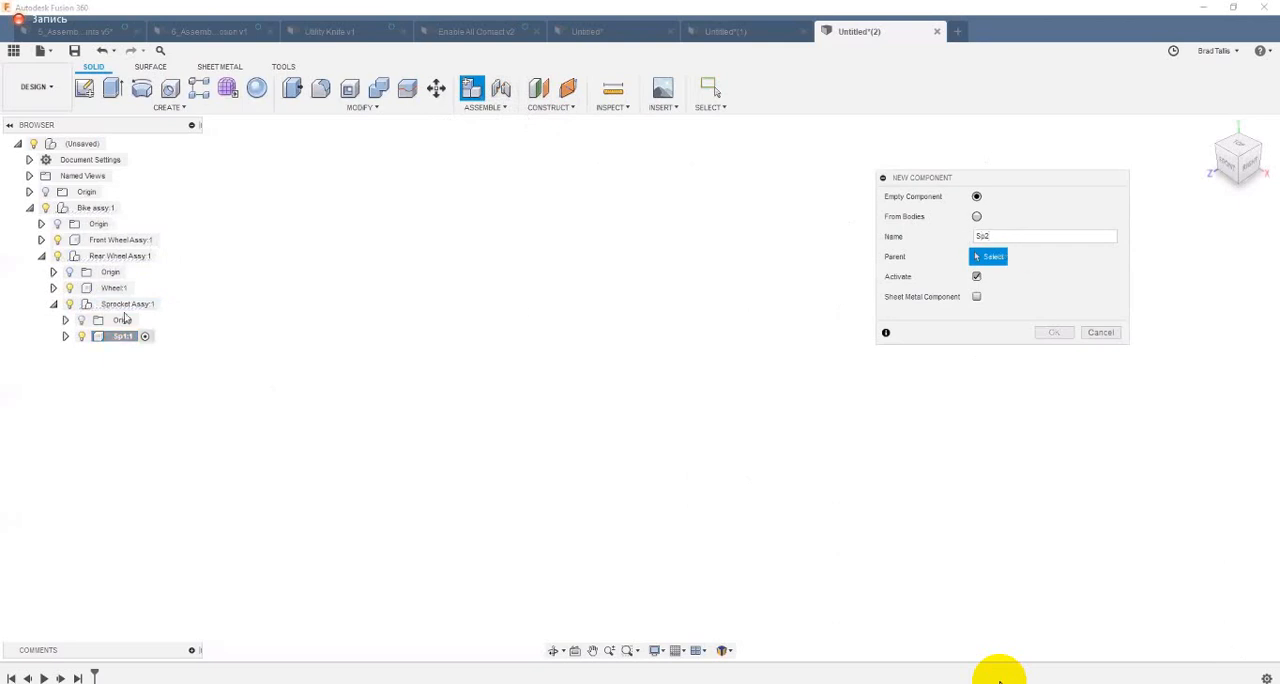
click(128, 305)
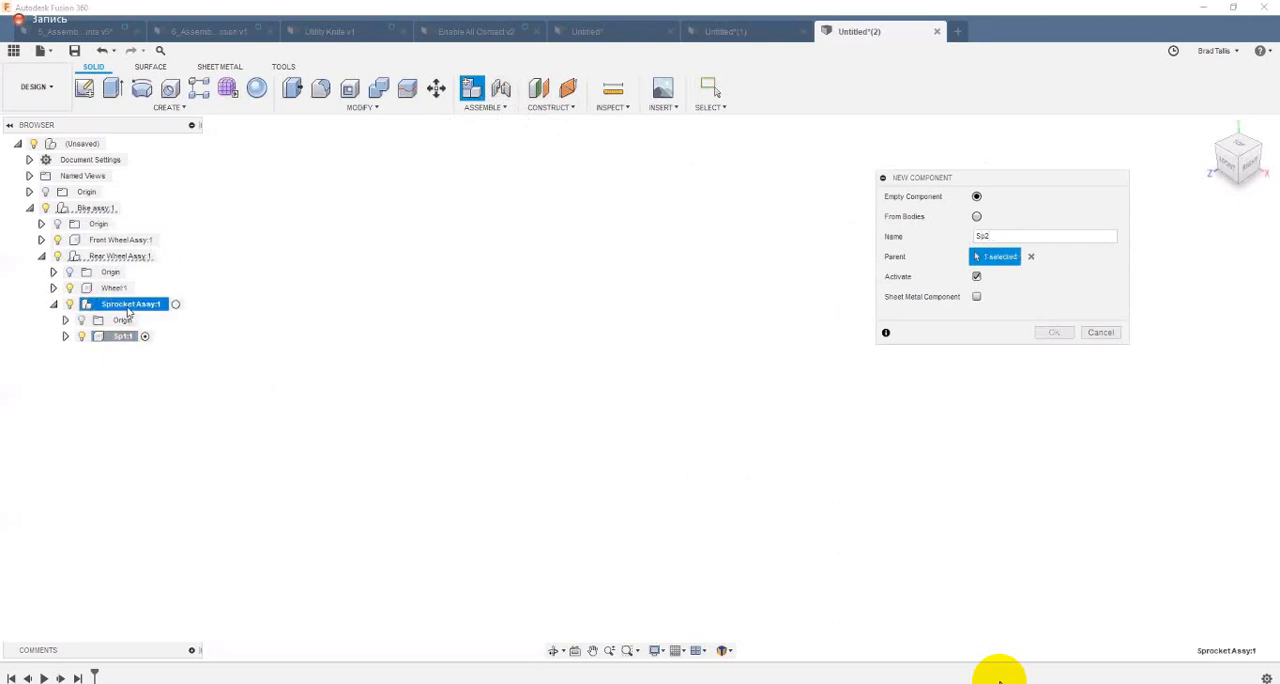
click(1053, 333)
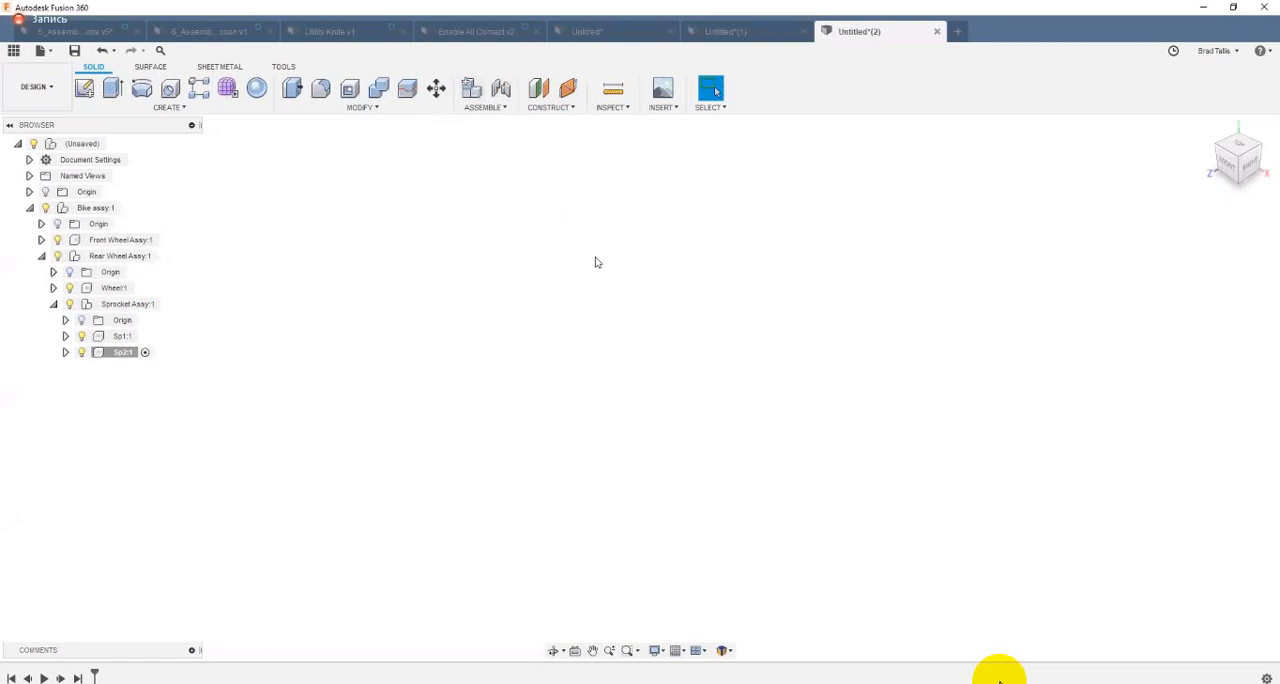
click(471, 89)
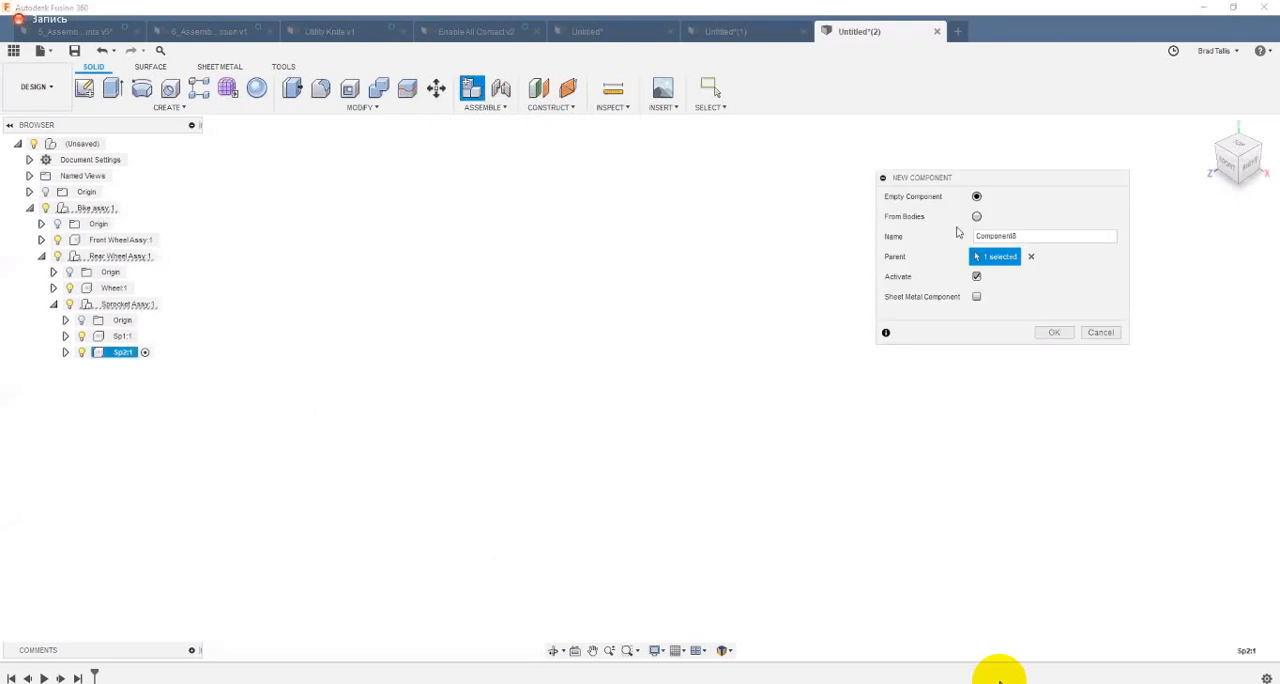
click(1020, 238)
text(Sp3)
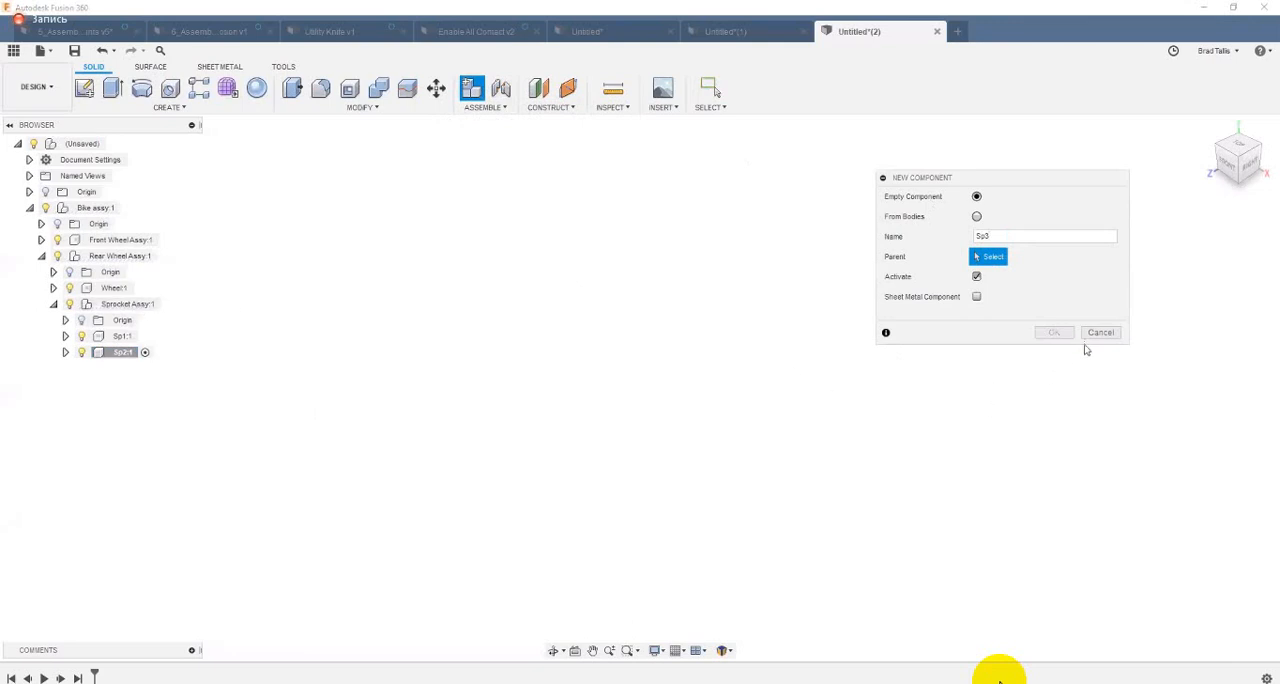
key(Escape)
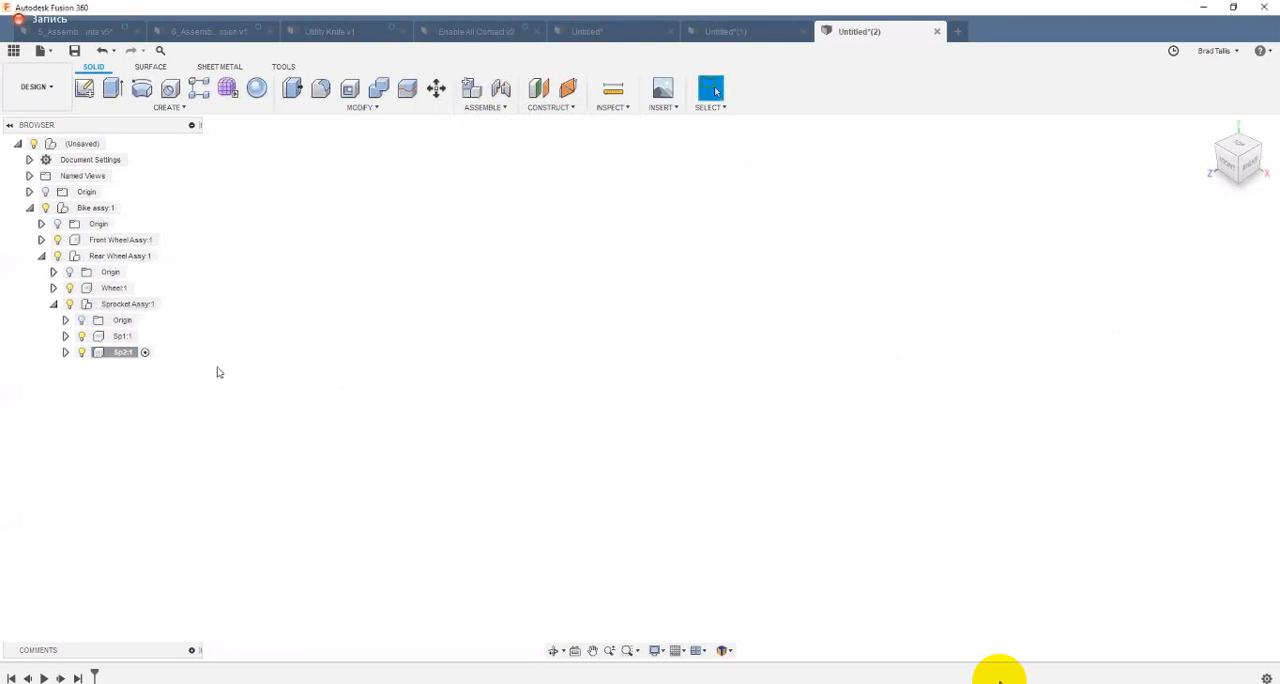
Step: Create an empty component named Sp3 inside the Sprocket Assy component
right_click(127, 308)
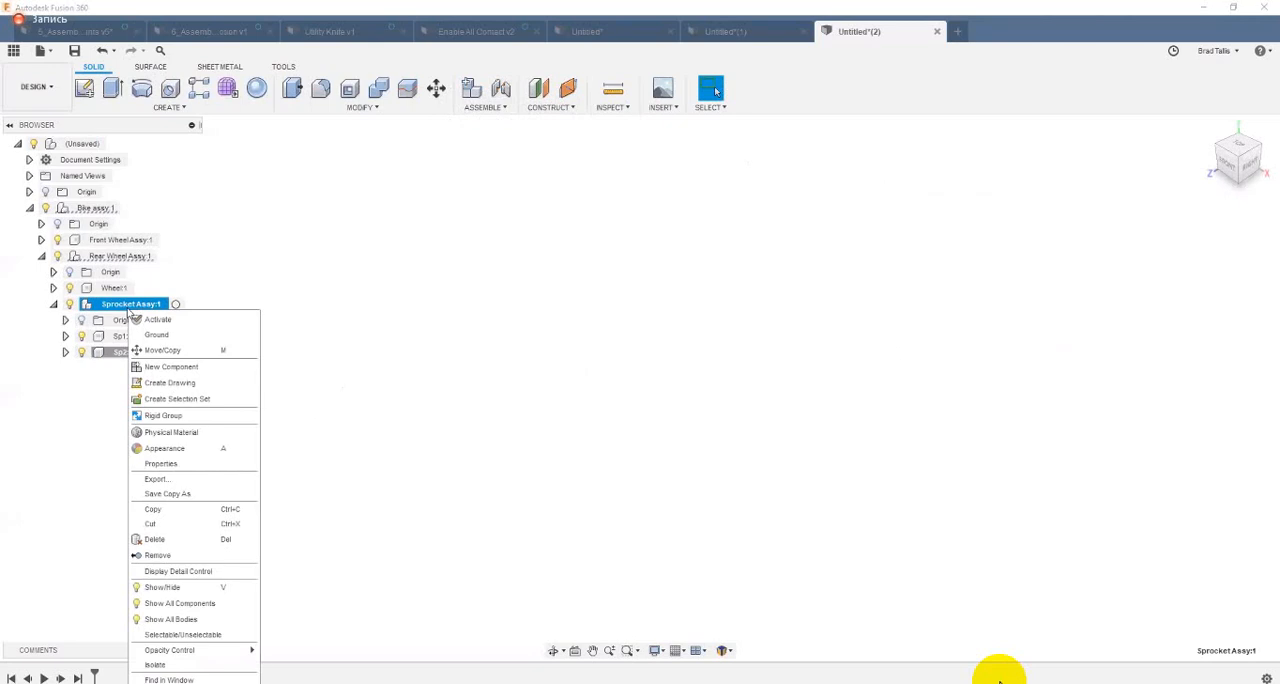
click(201, 367)
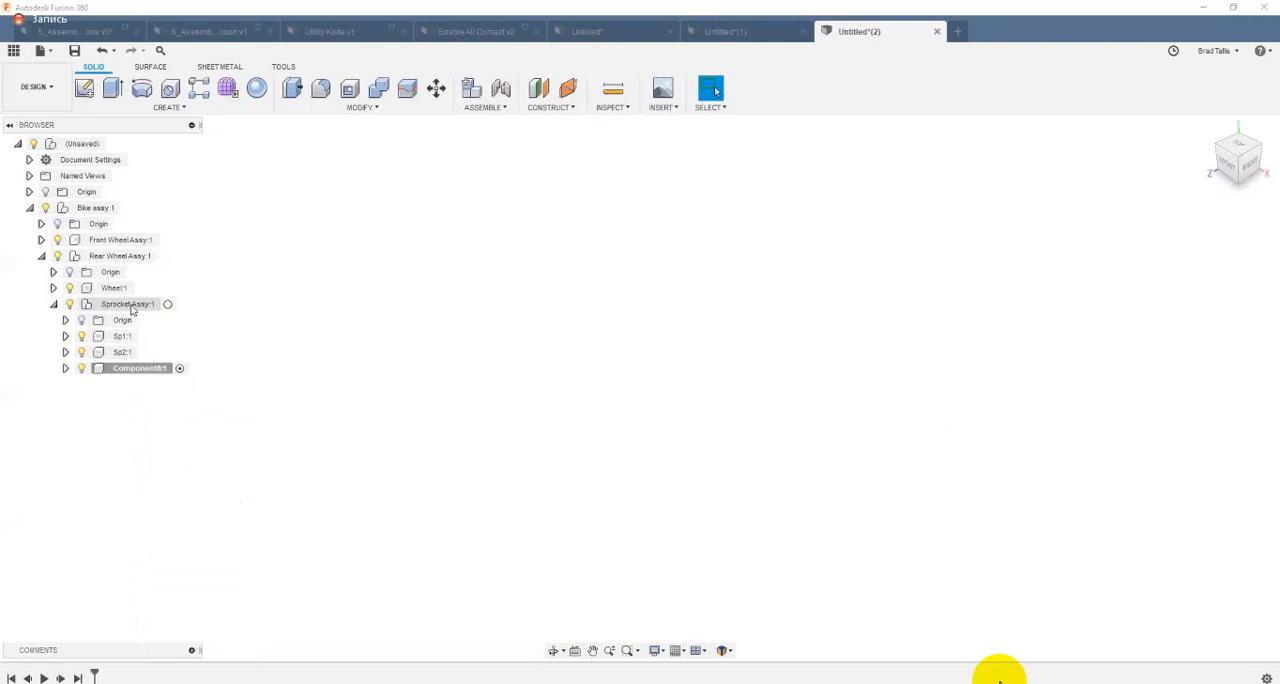
double_click(132, 369)
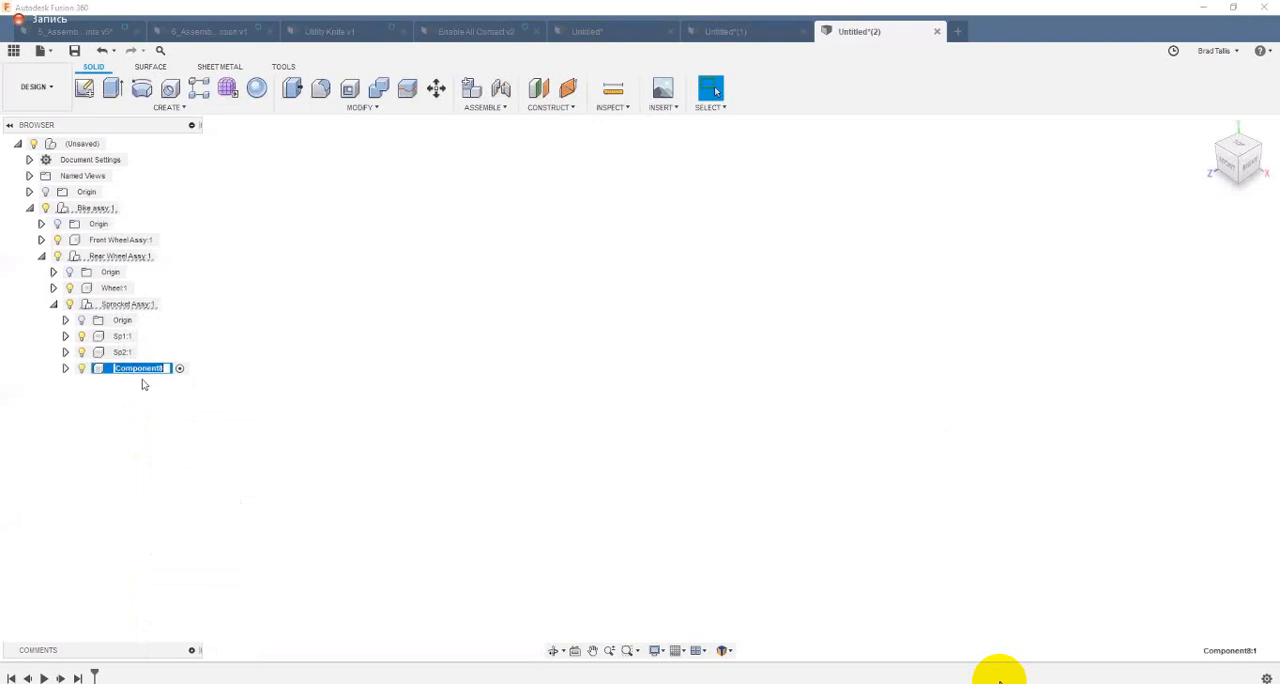
text(Sp3)
key(Return)
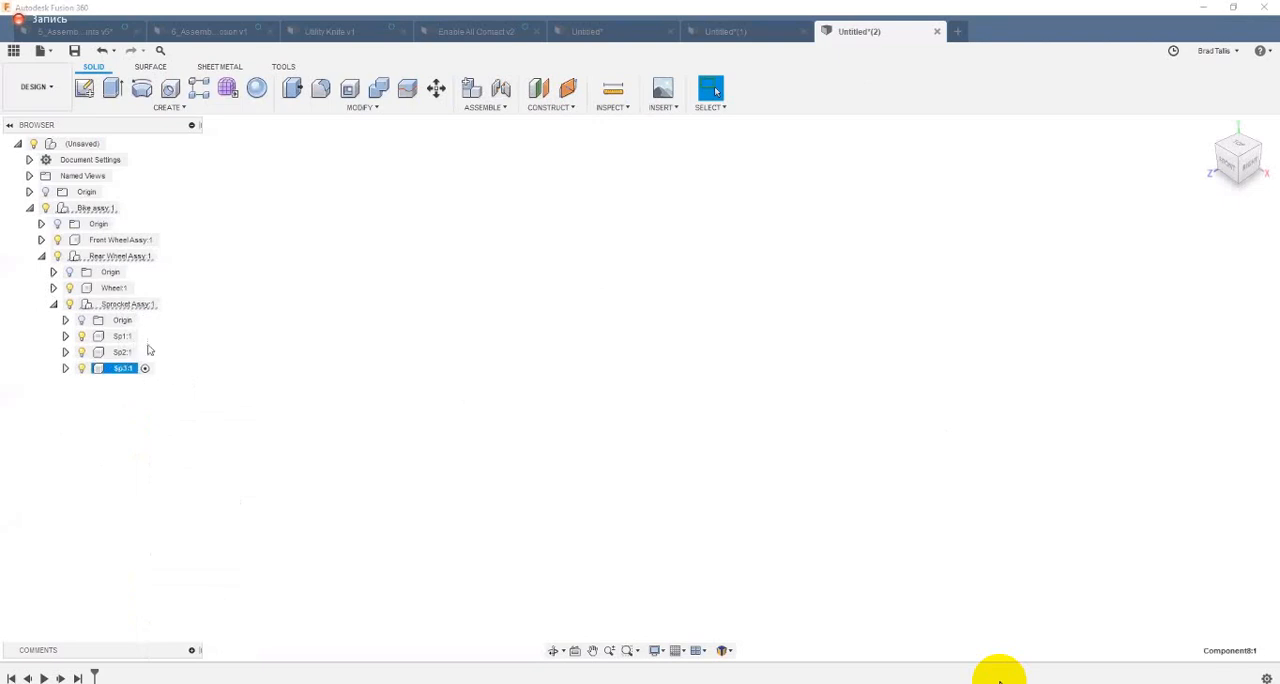
Step: Create an empty component named Tire inside Rear Wheel Assy and collapse the Sprocket Assy branch
right_click(131, 259)
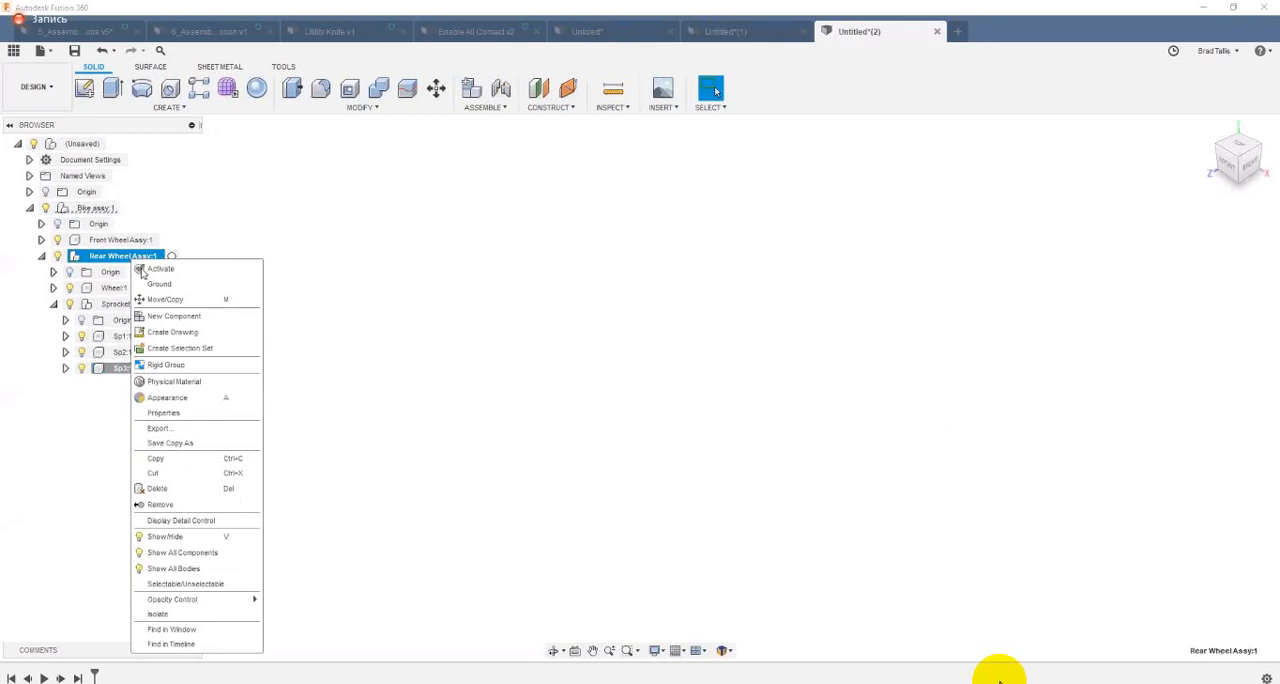
click(166, 317)
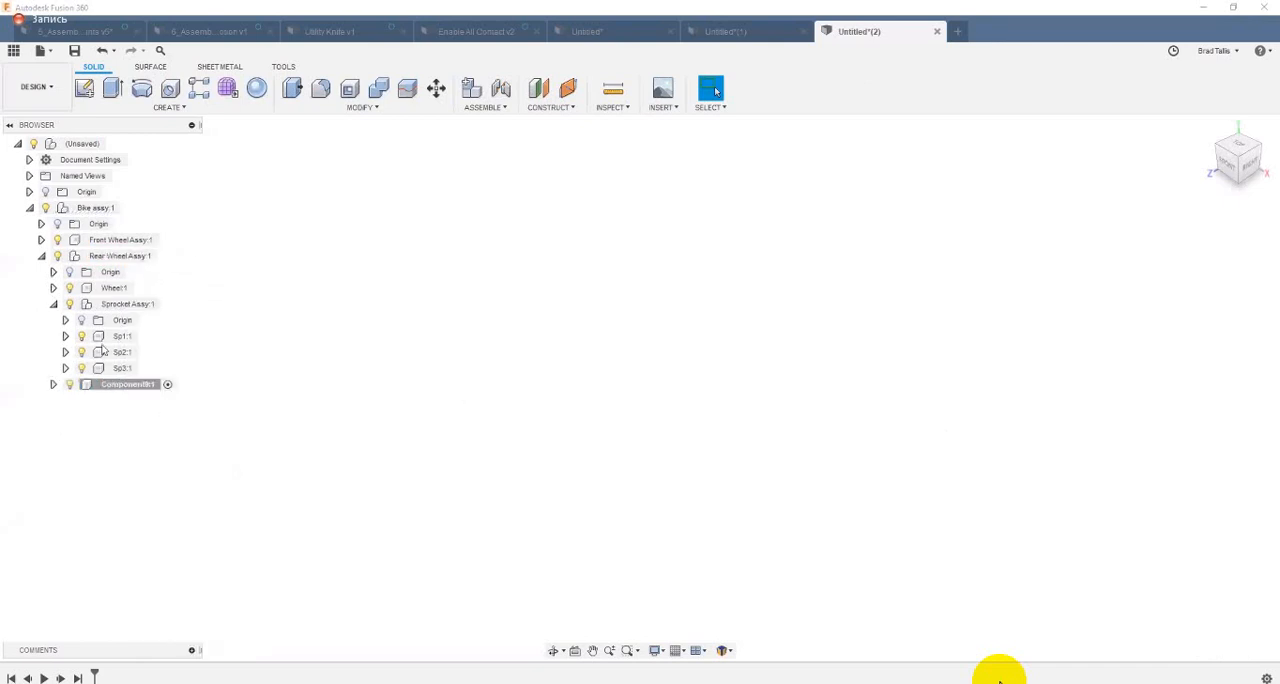
click(54, 304)
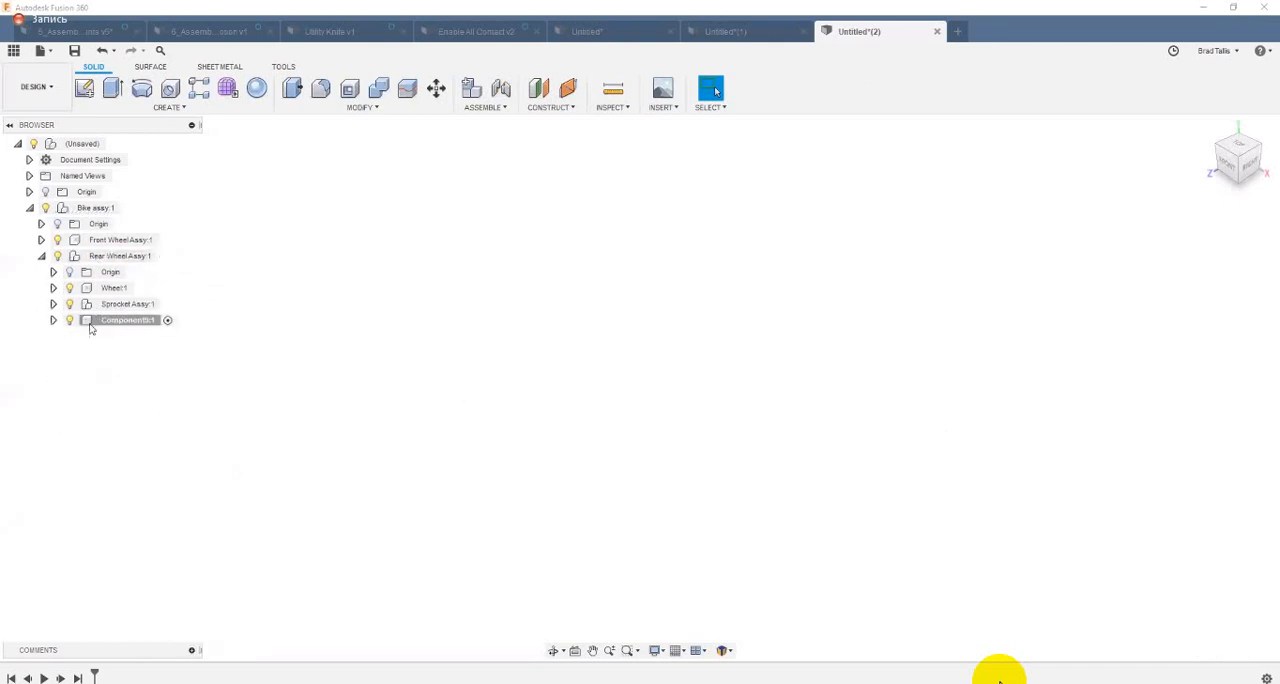
click(112, 322)
click(121, 320)
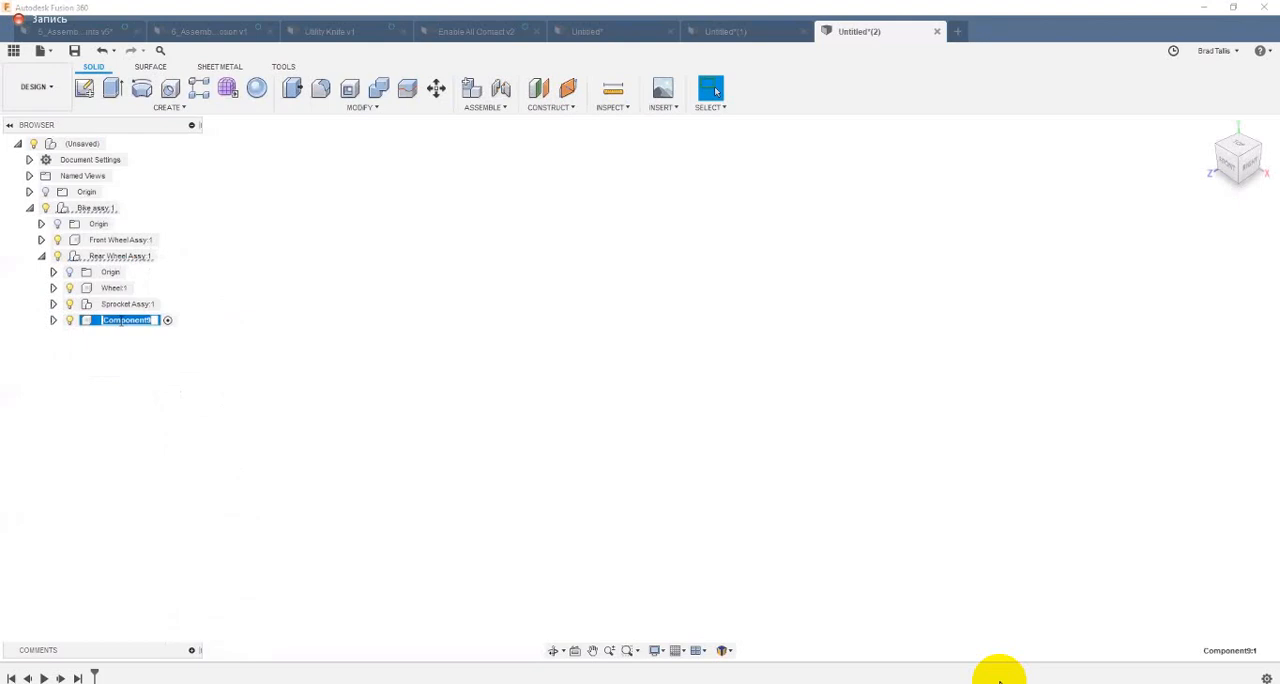
text(Tire)
key(Return)
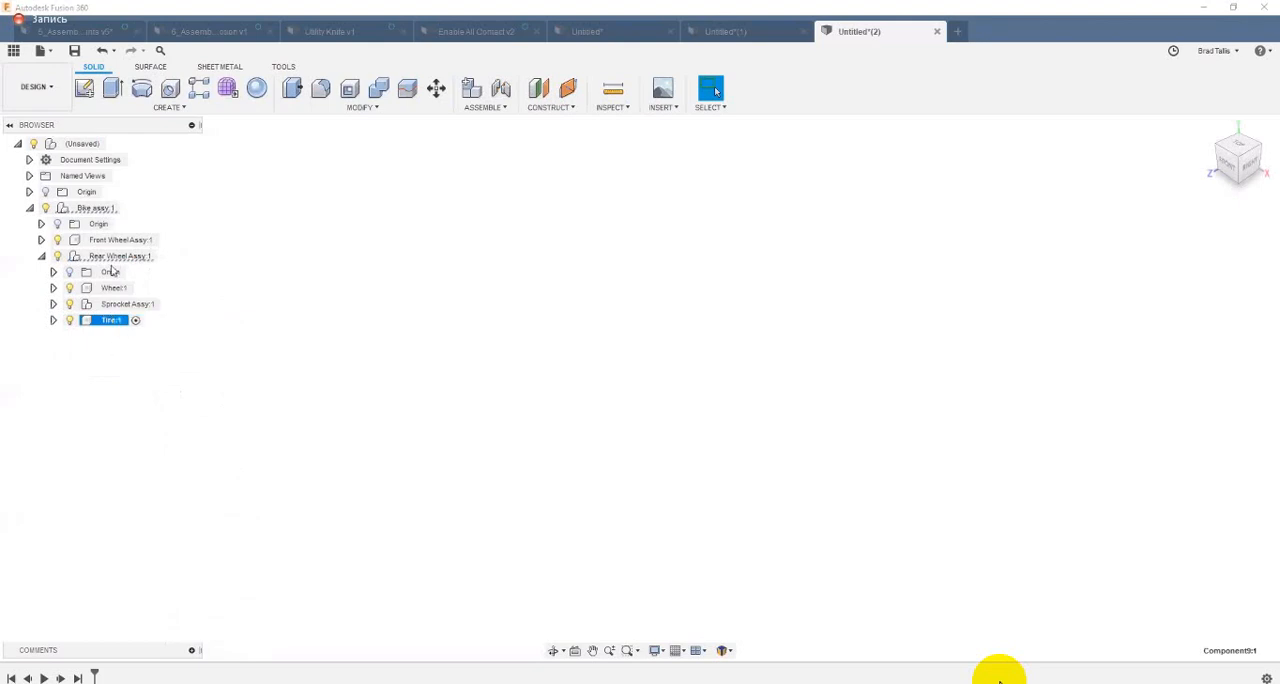
click(150, 433)
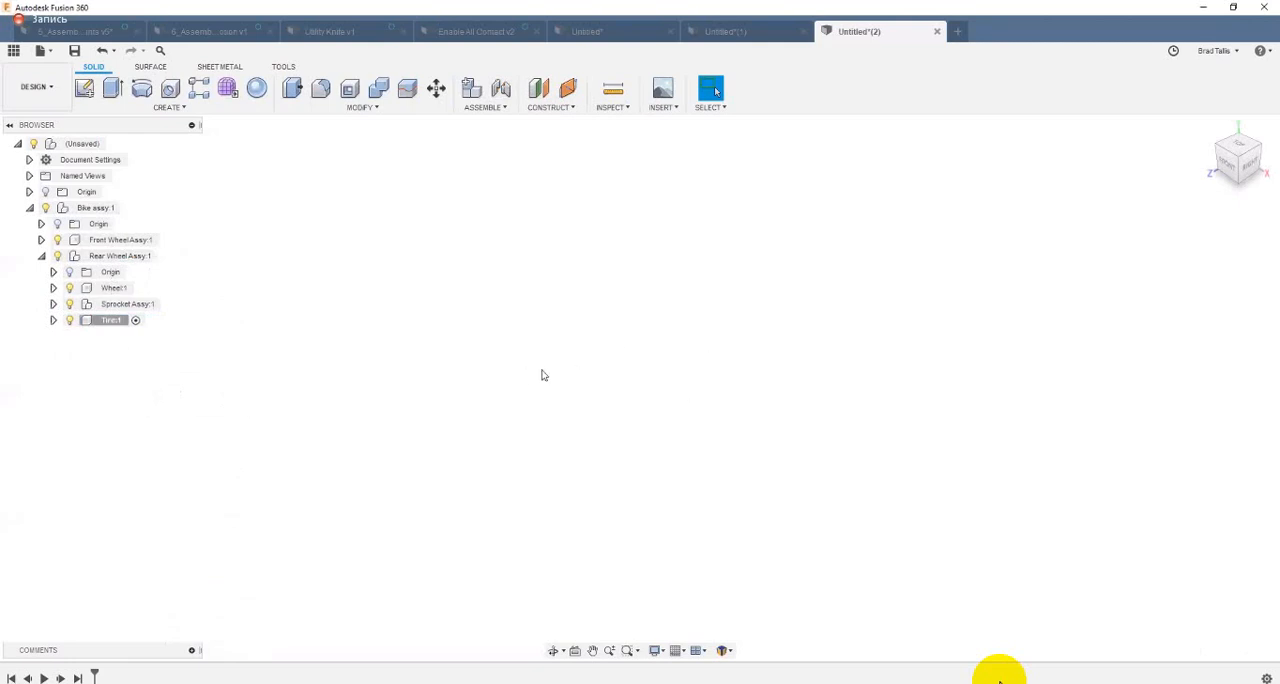
Step: Activate Sp1 and model it as a cylinder centred on the origin, about 126 mm in diameter and 5 mm high, on the XY plane
click(53, 304)
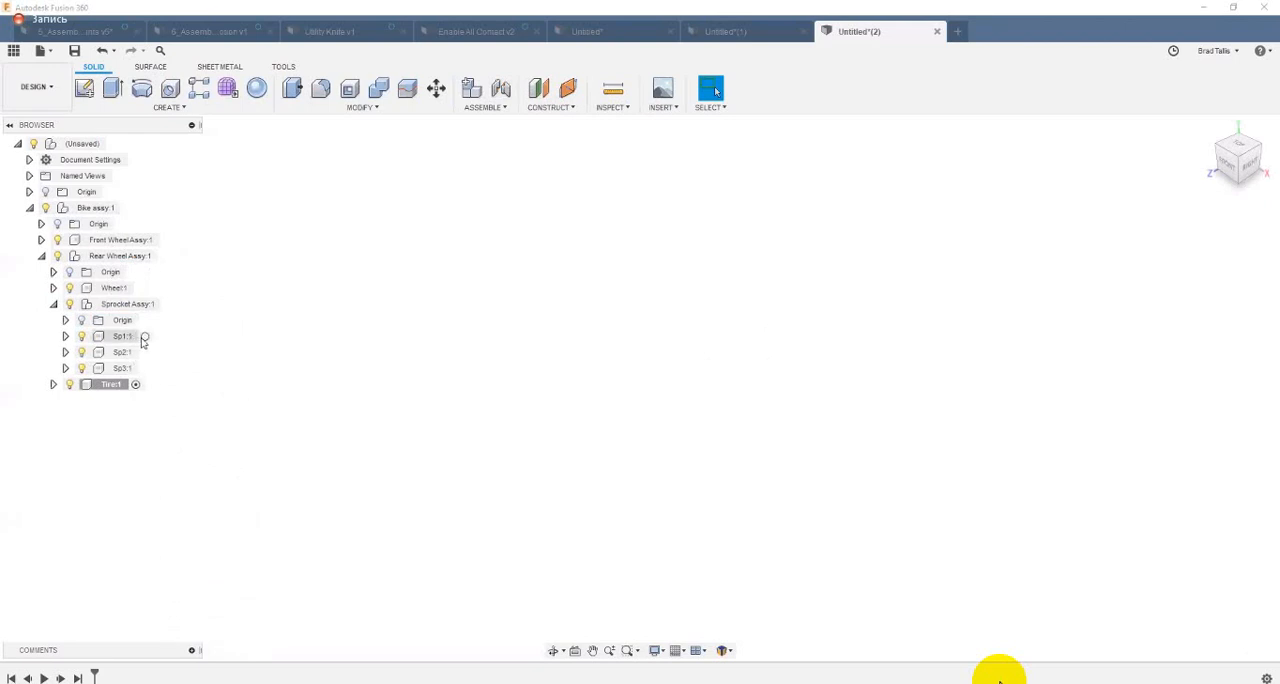
click(144, 340)
click(145, 340)
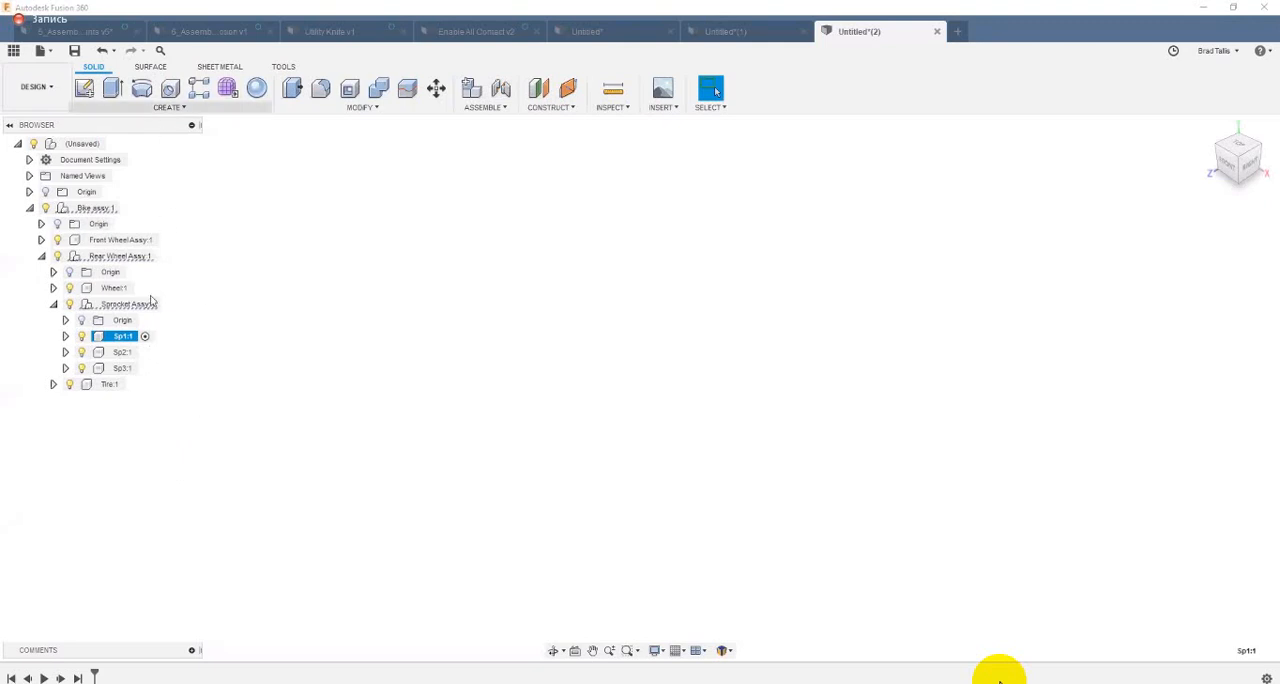
click(168, 107)
click(137, 332)
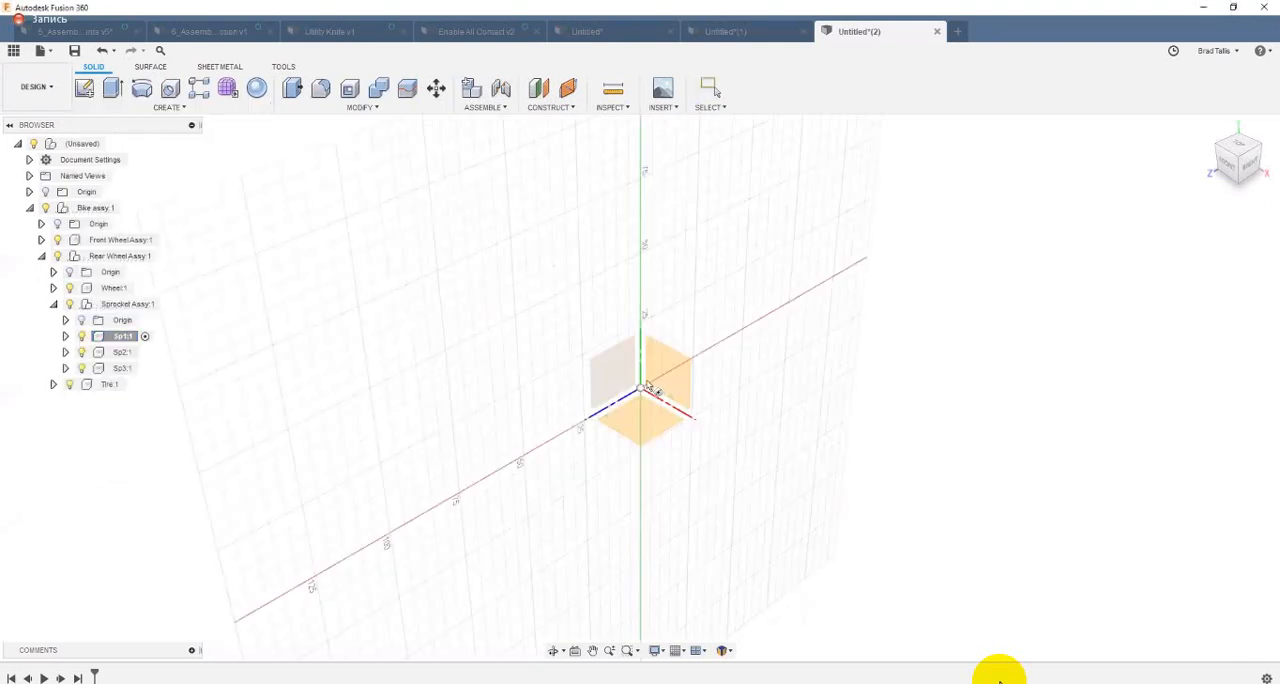
click(642, 386)
click(730, 546)
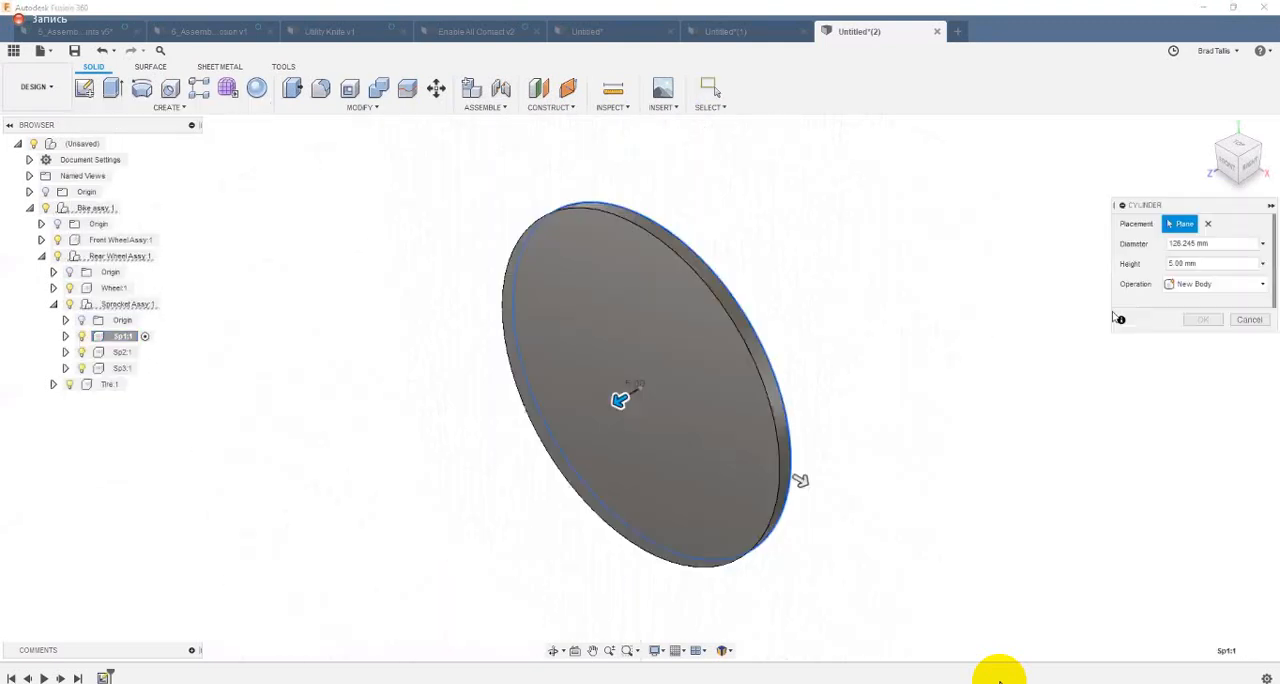
key(Return)
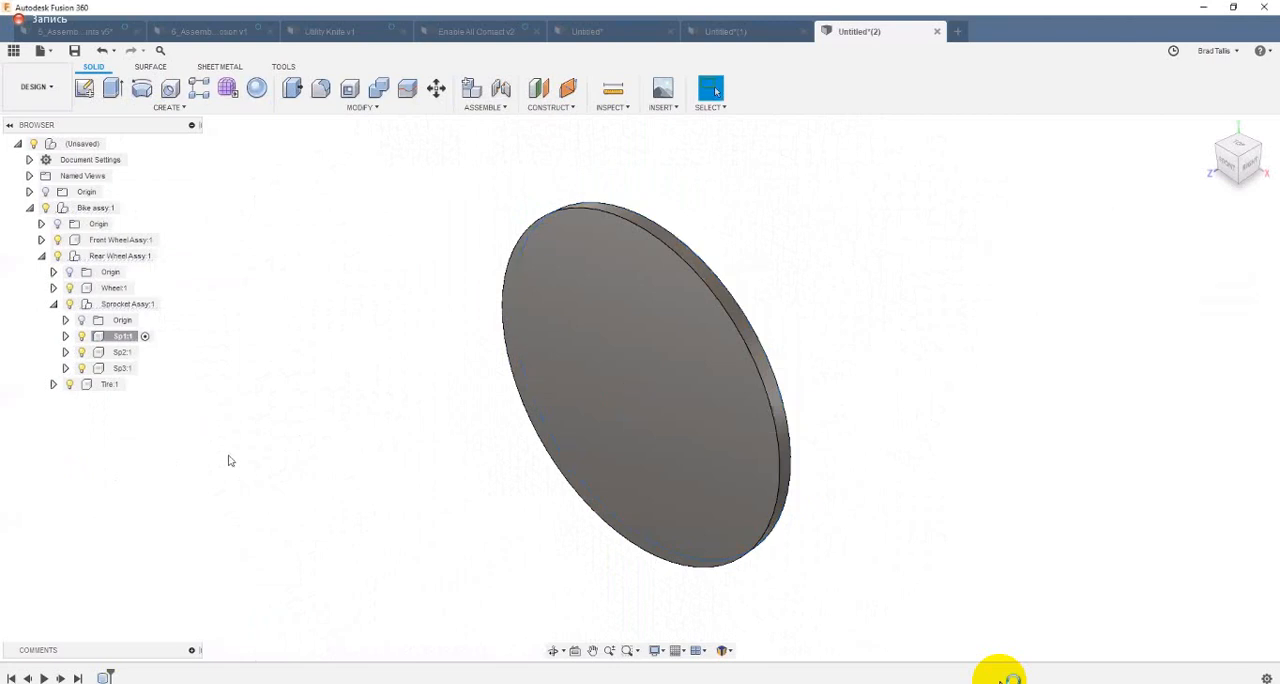
Step: Activate Sp2 and add a concentric cylinder about 93 mm in diameter and 5 mm high on the front face of Sp1
click(144, 352)
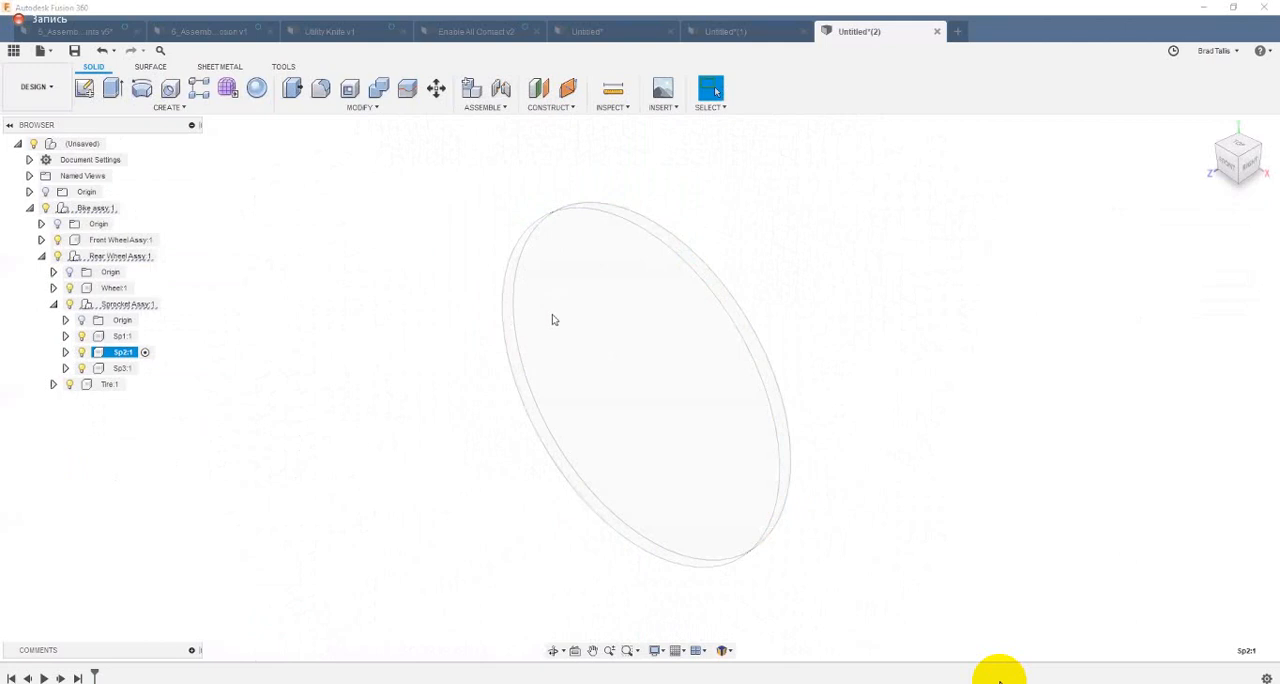
click(168, 107)
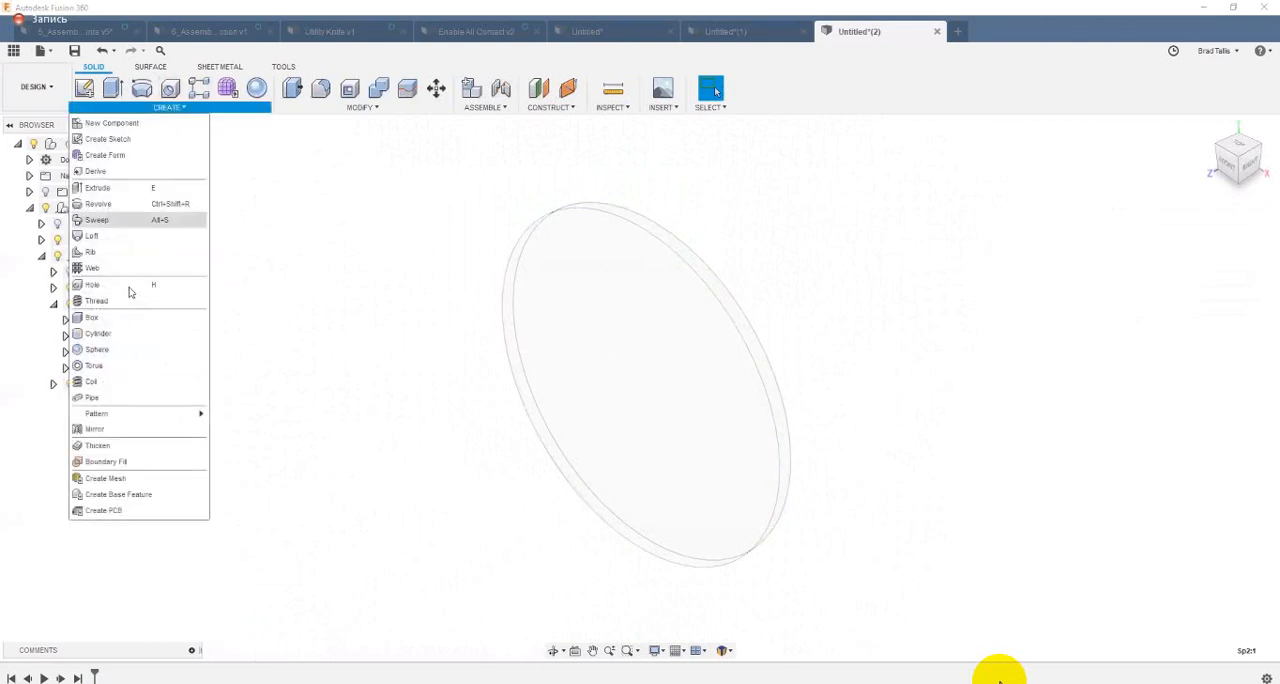
click(98, 333)
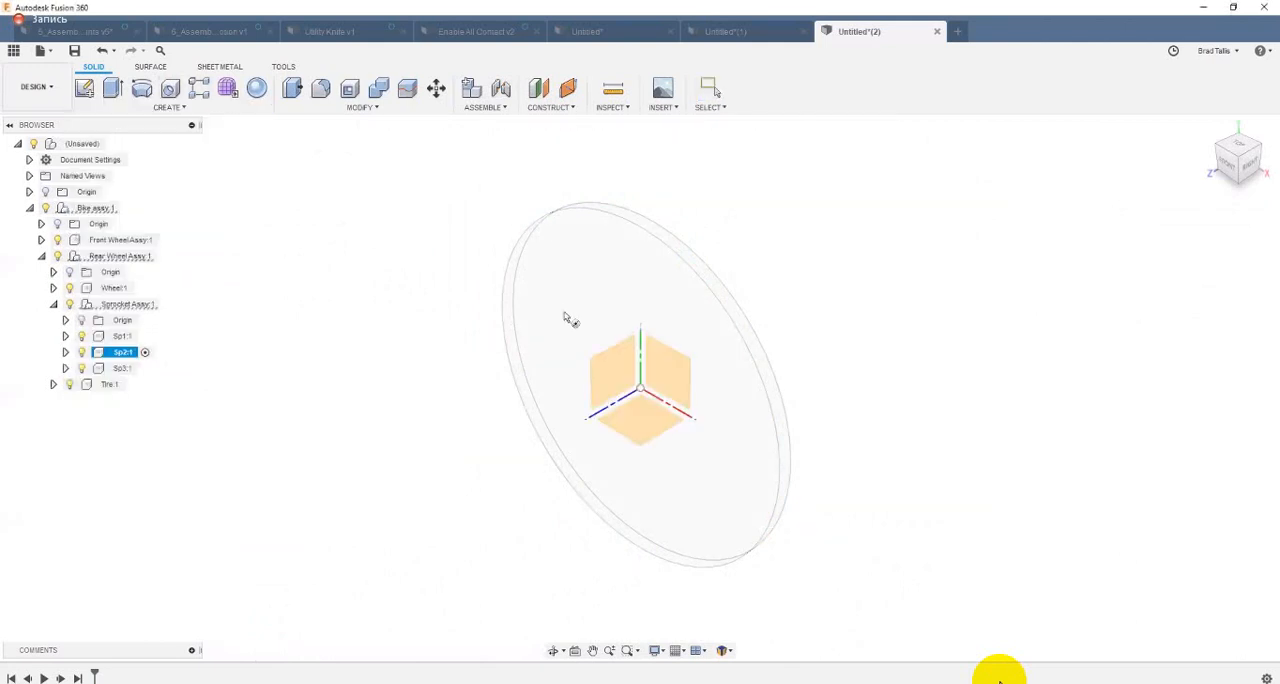
click(592, 340)
click(630, 394)
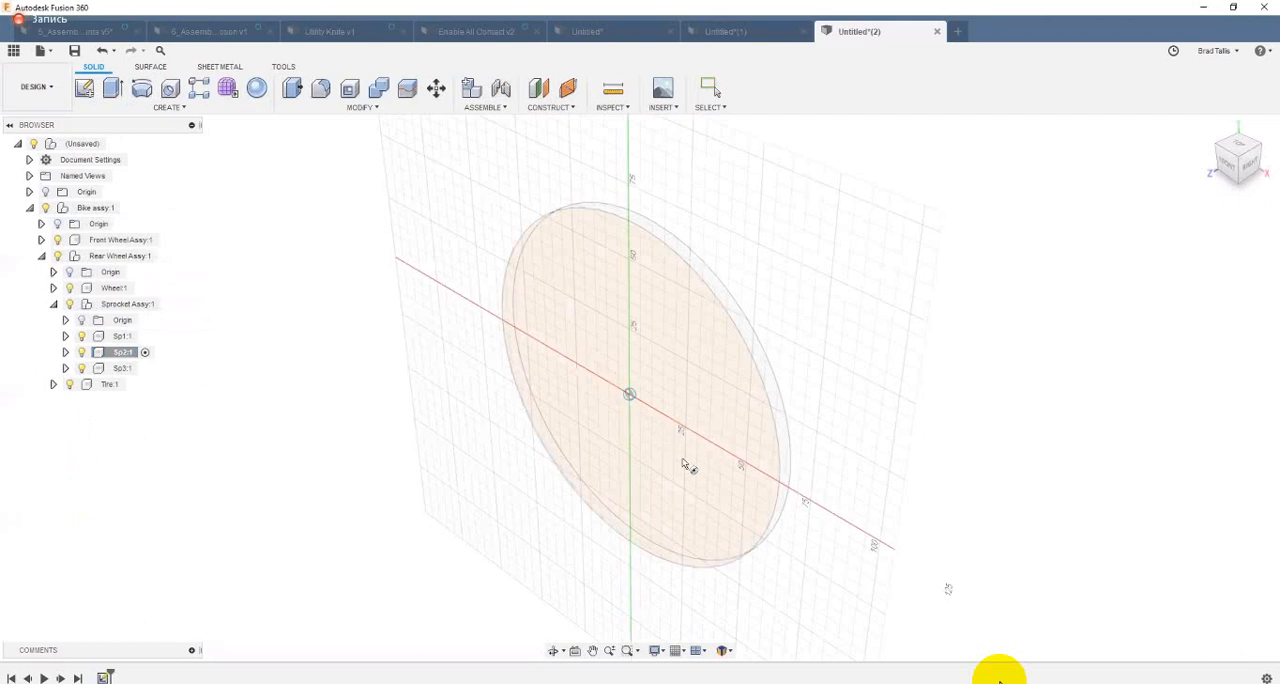
click(717, 500)
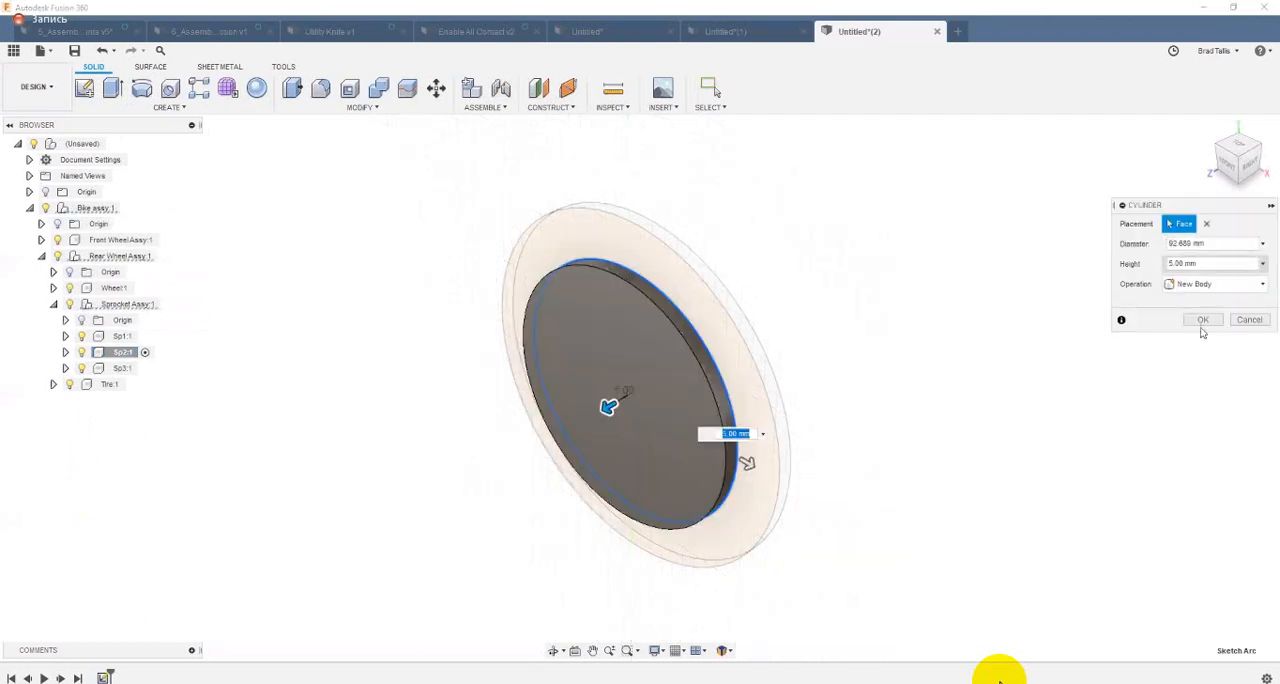
key(Return)
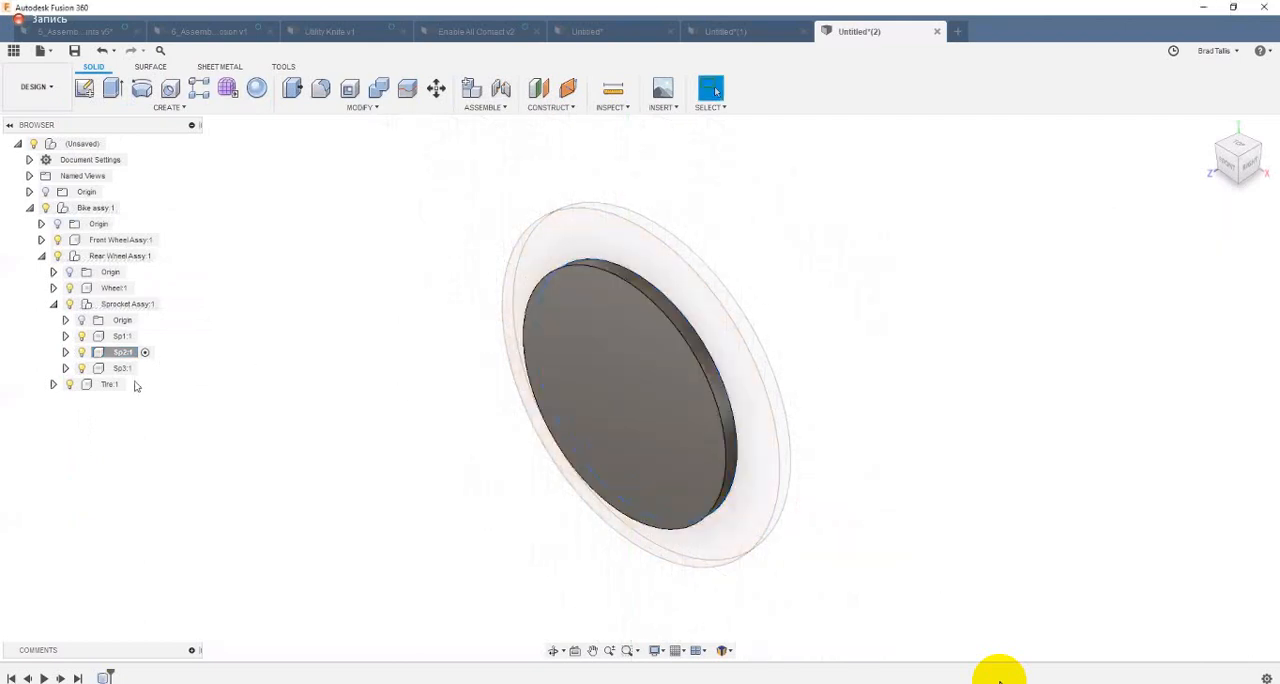
Step: Activate Sp3 and add a long concentric cylinder about 47 mm in diameter on the front face of Sp2
click(145, 368)
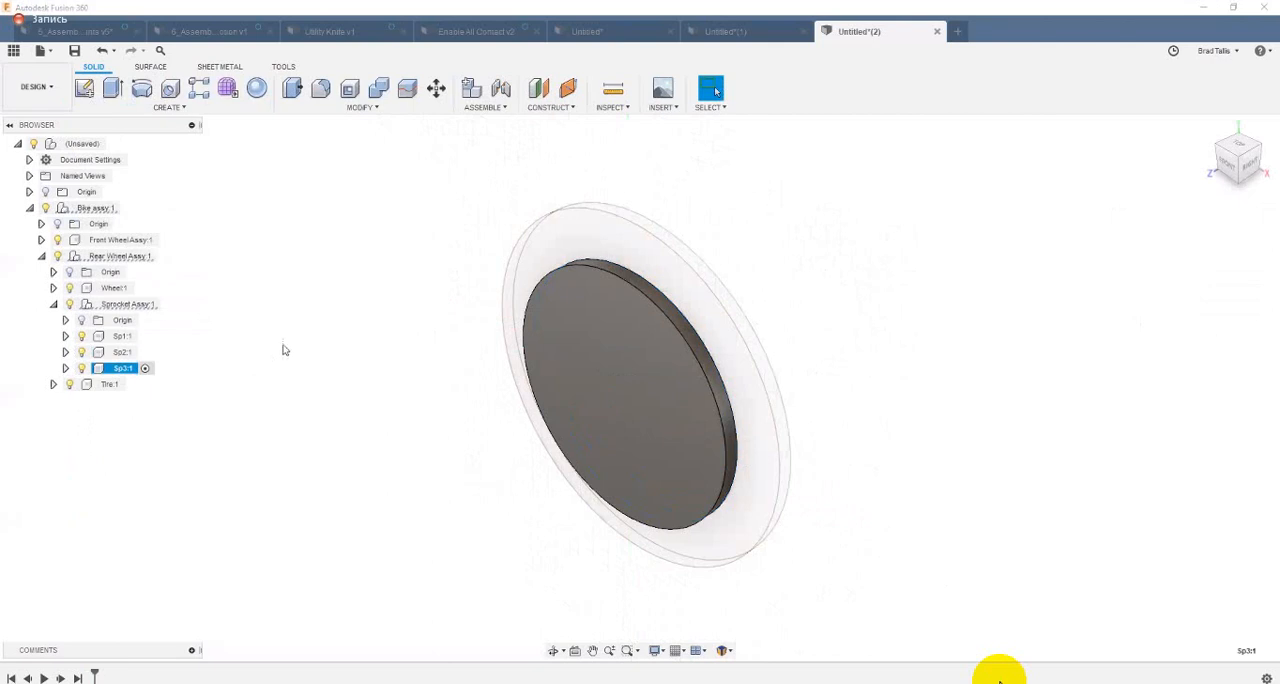
click(170, 107)
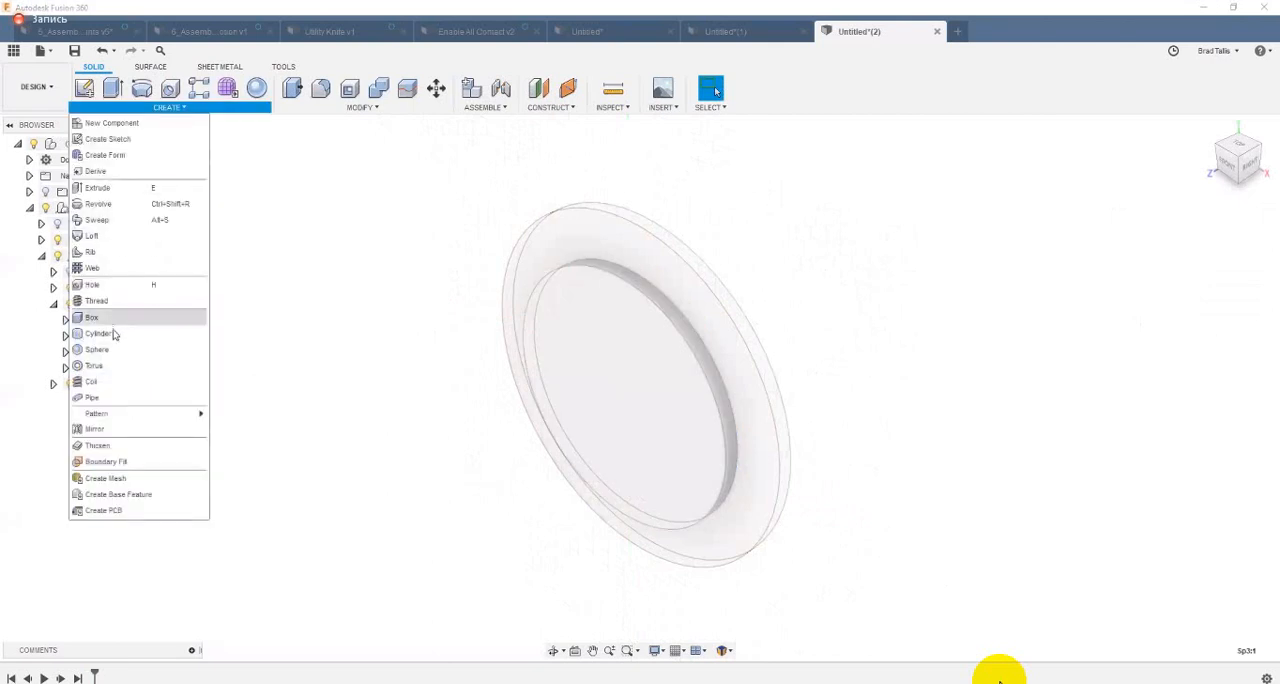
click(98, 333)
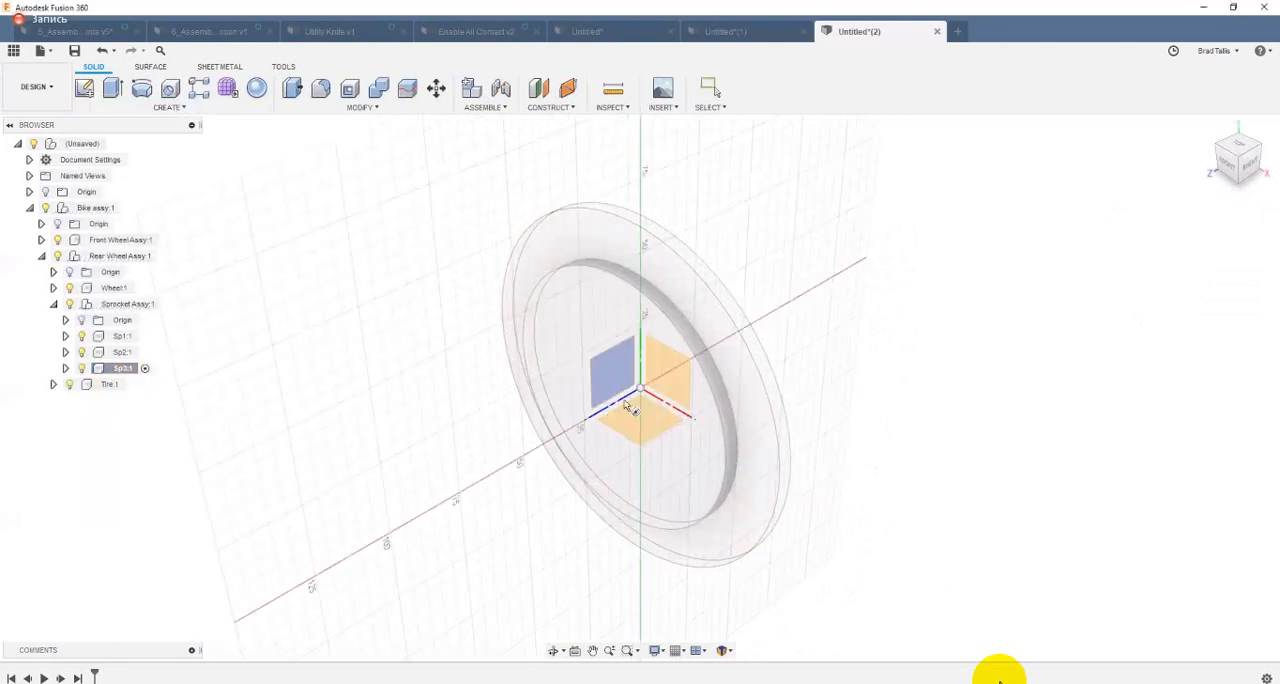
click(633, 422)
click(619, 401)
click(665, 456)
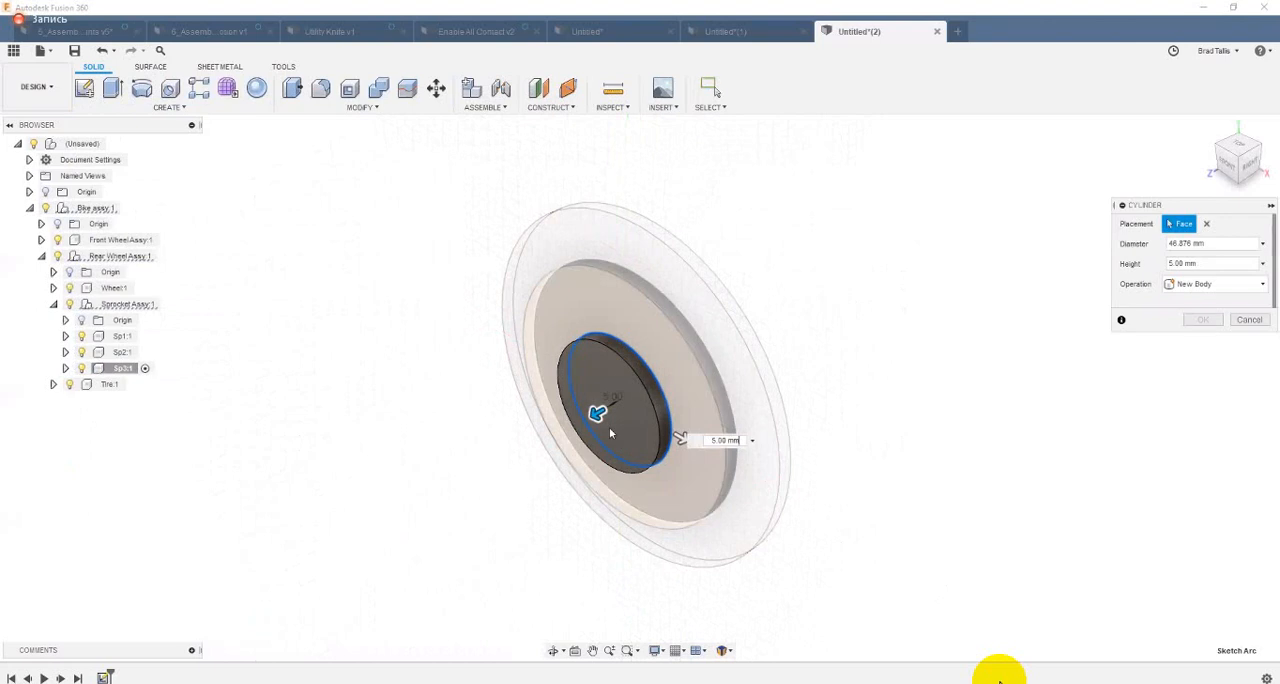
drag(597, 413, 537, 448)
click(1203, 320)
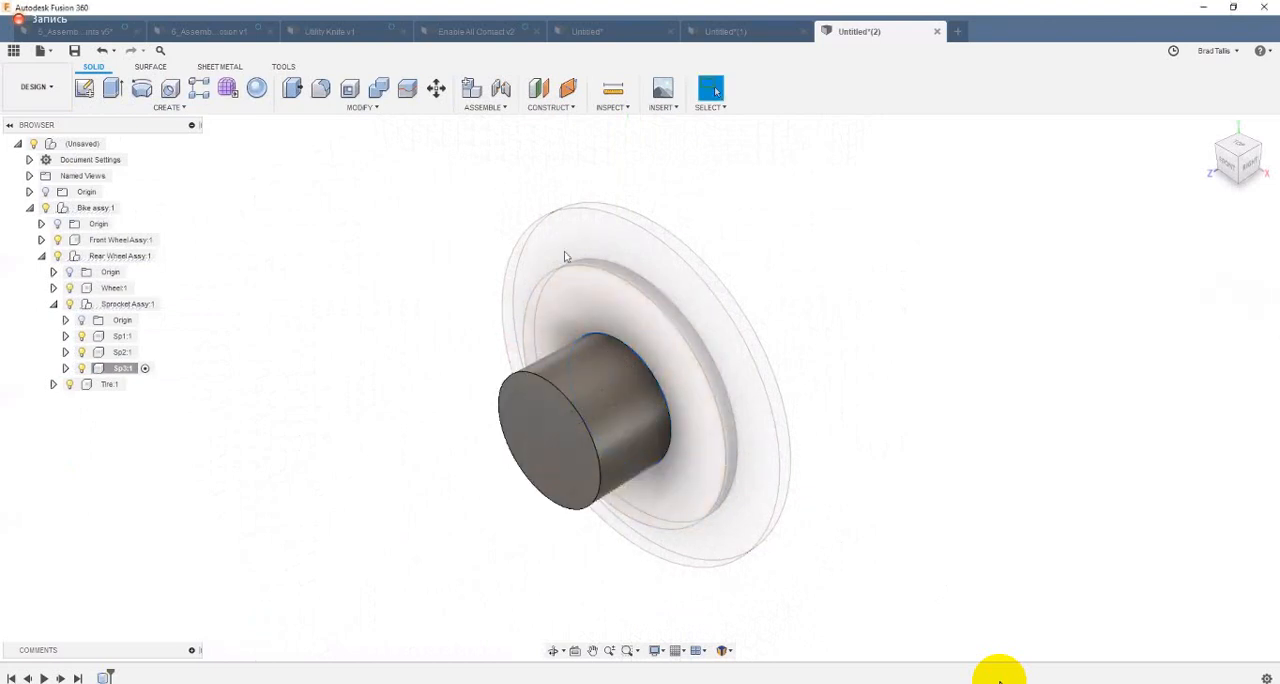
Step: Activate Sp1 and fillet the outer edge of its front face with a radius of about 2.6 mm
shift+middle_drag(249, 425, 190, 385)
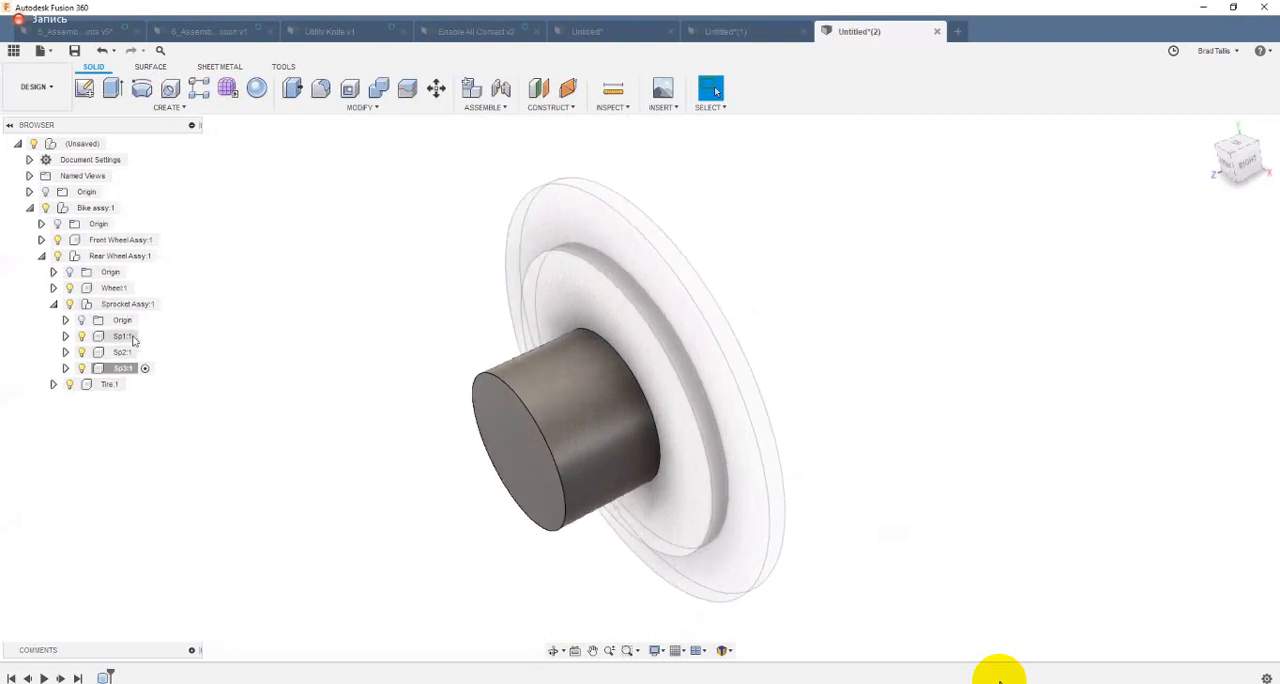
click(145, 336)
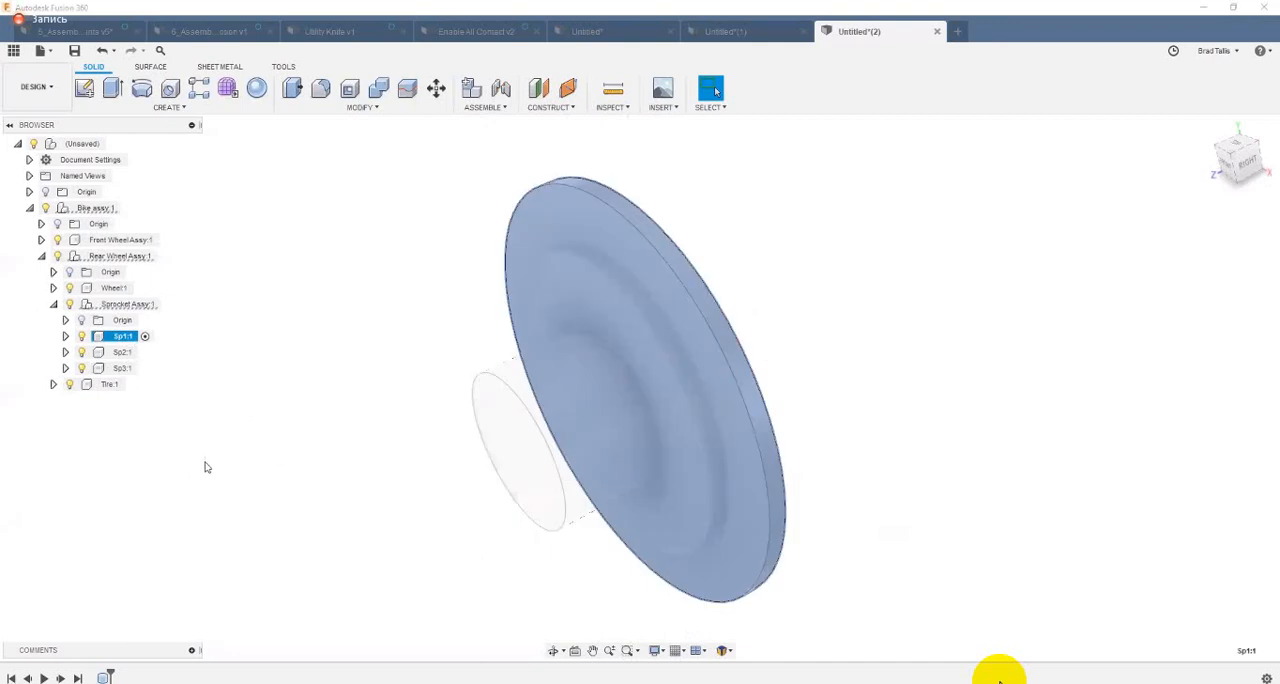
click(221, 527)
shift+middle_drag(237, 490, 93, 677)
mouse_move(262, 540)
shift+middle_down()
mouse_move(449, 326)
mouse_move(134, 675)
mouse_move(104, 677)
shift+middle_up()
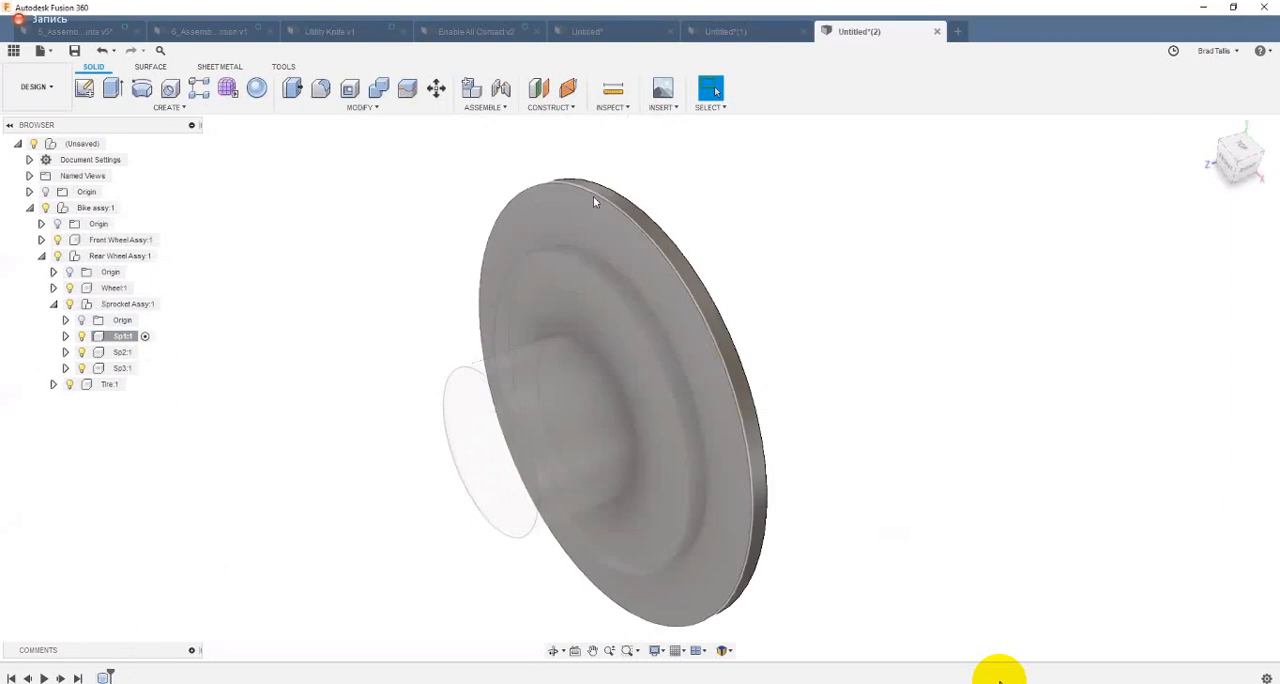
click(593, 196)
right_click(591, 198)
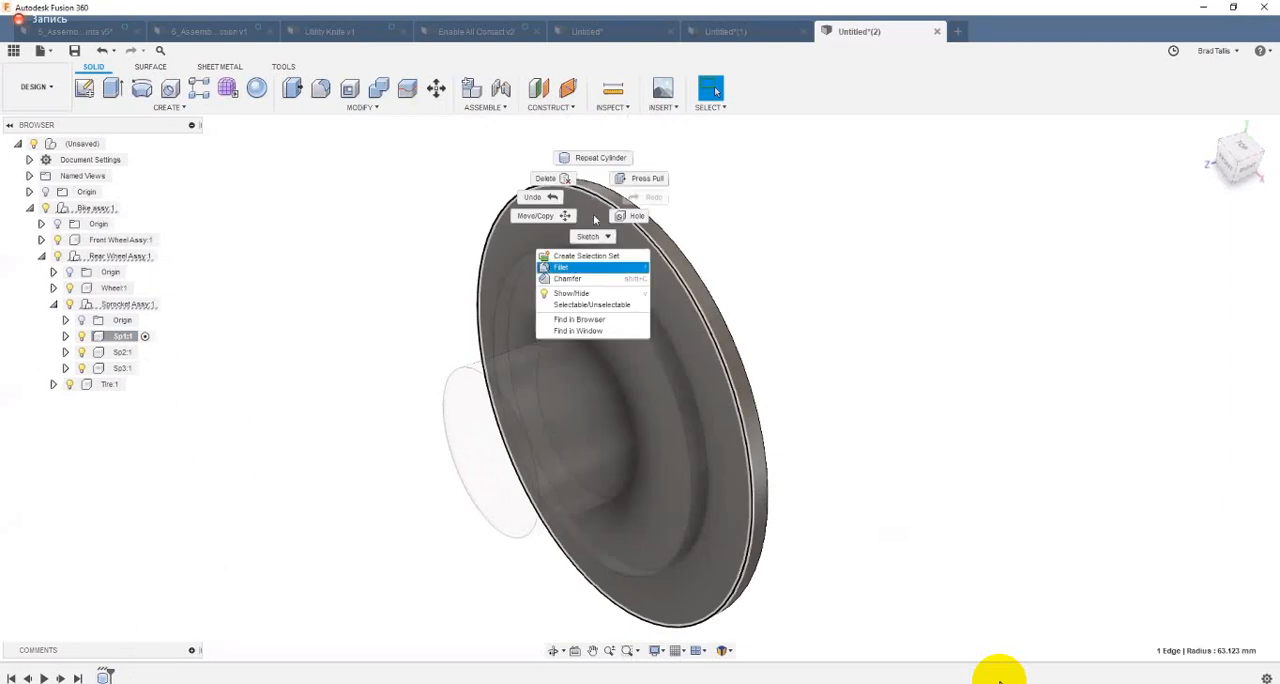
click(585, 266)
drag(590, 193, 593, 198)
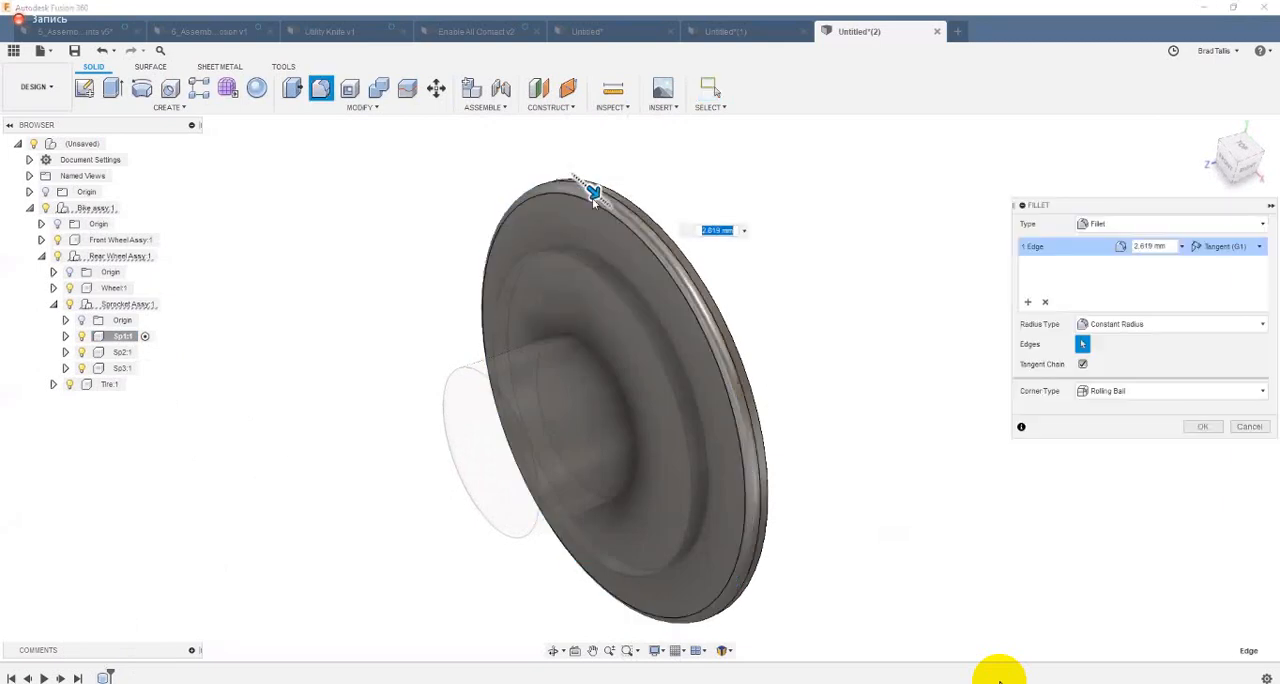
click(1194, 424)
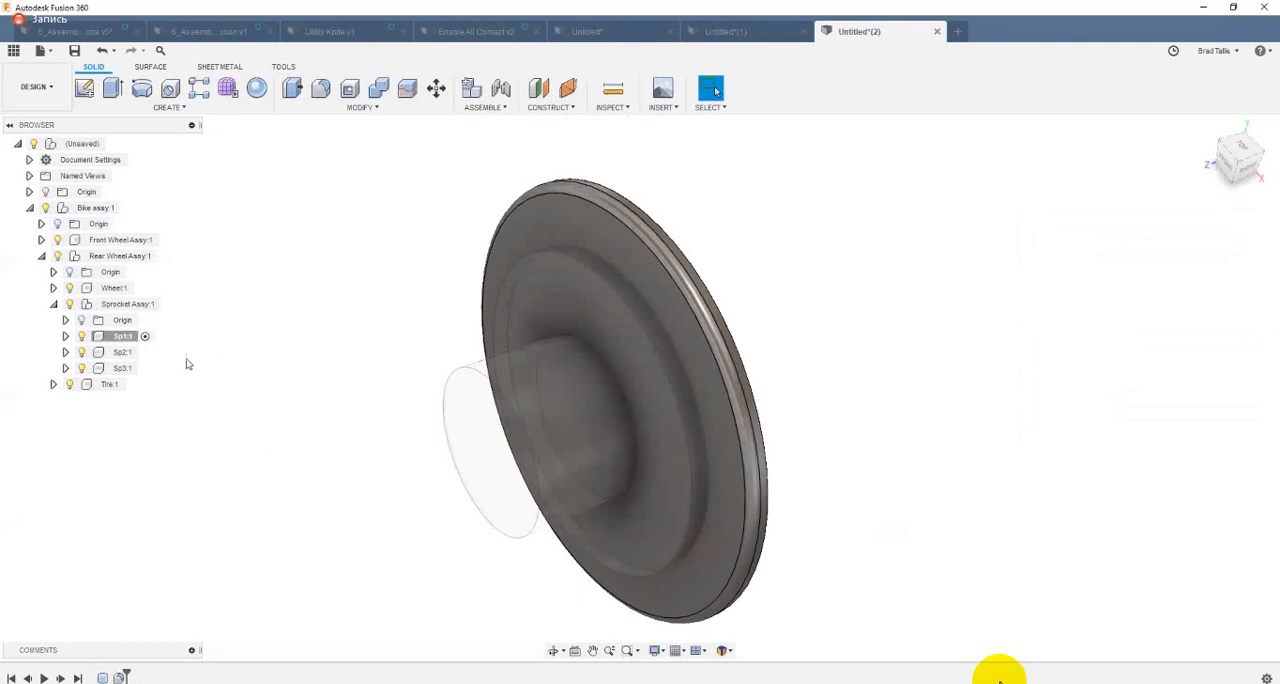
Step: Activate Sp2 and chamfer the outer edge of its front face with an equal distance of about 3.5 mm
click(130, 352)
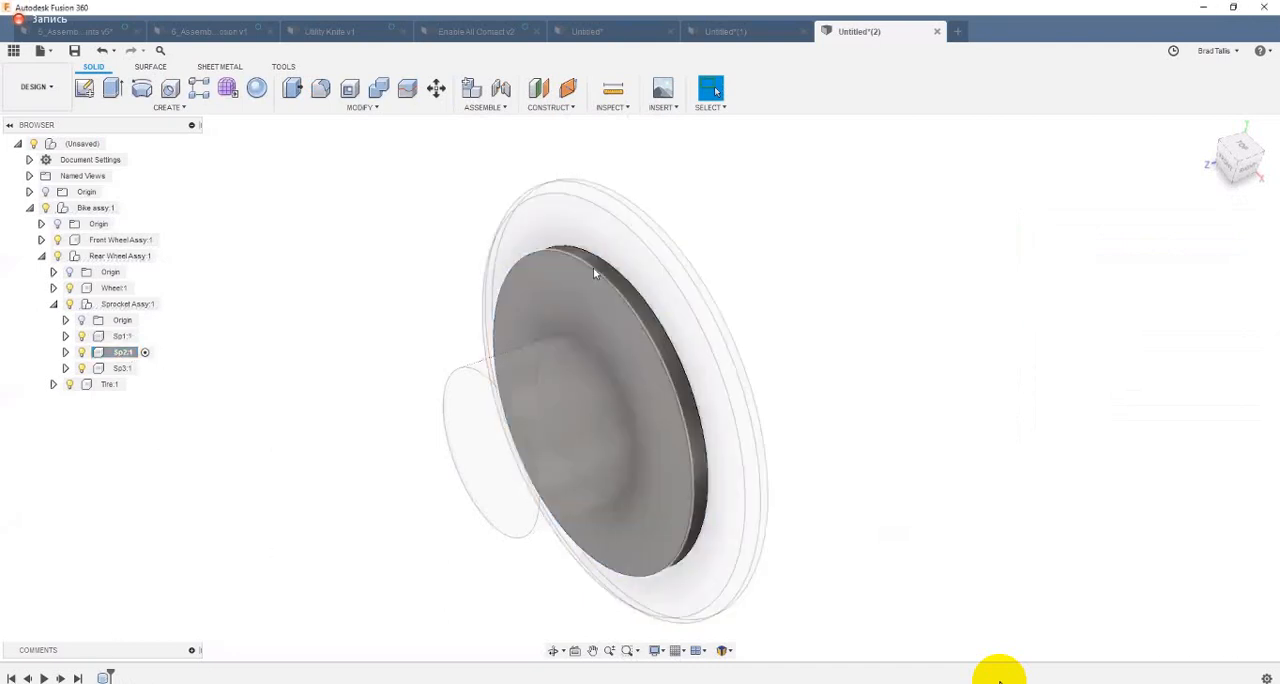
click(593, 267)
right_click(593, 267)
click(590, 349)
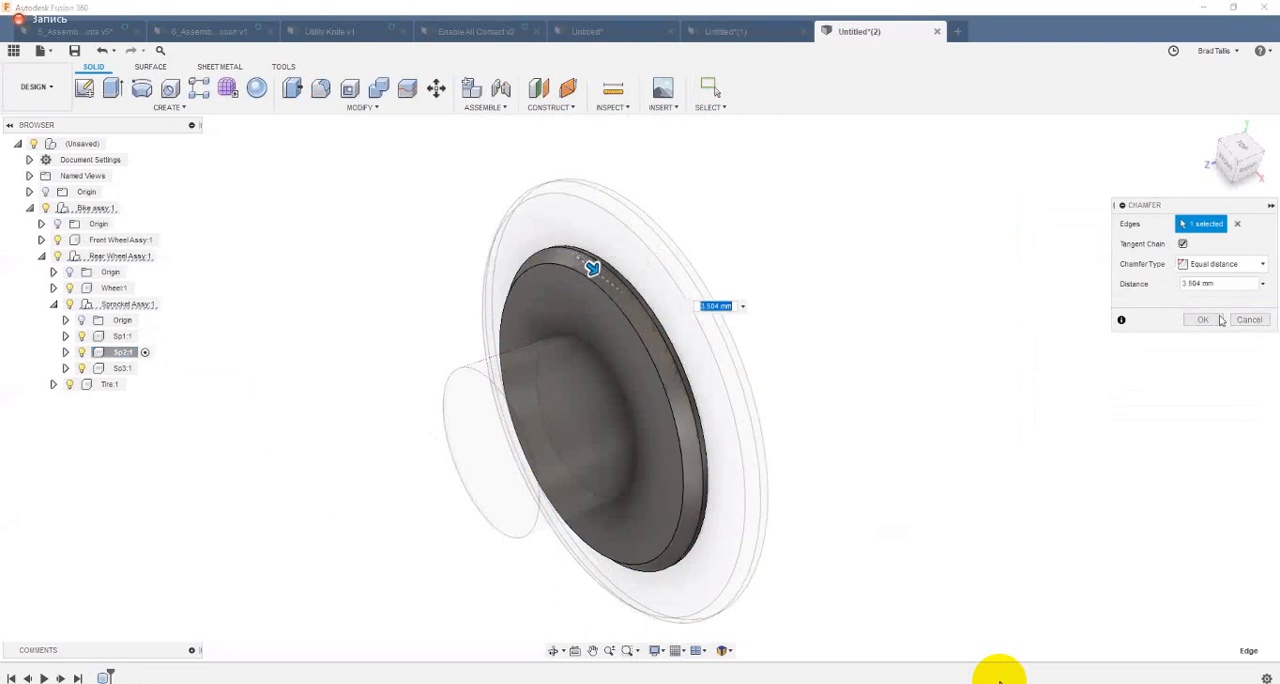
click(1203, 320)
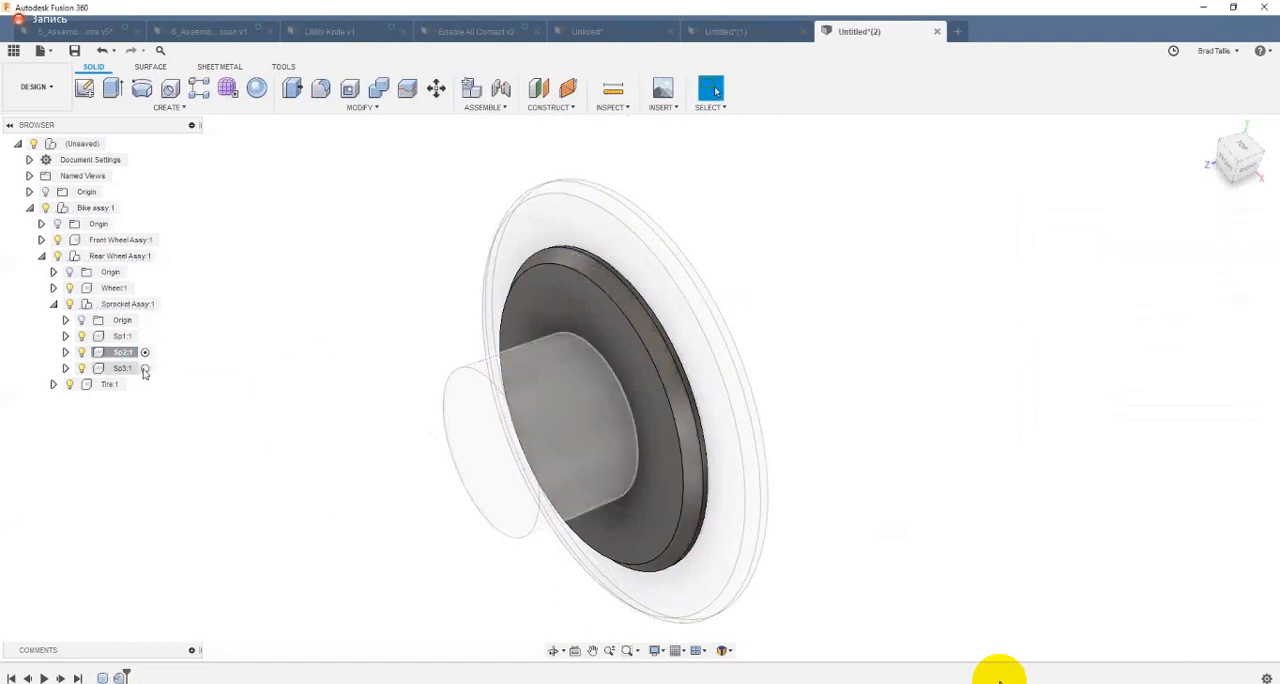
Step: Activate Sp3 and sketch a small rectangle straddling the upper edge of its front face
click(144, 369)
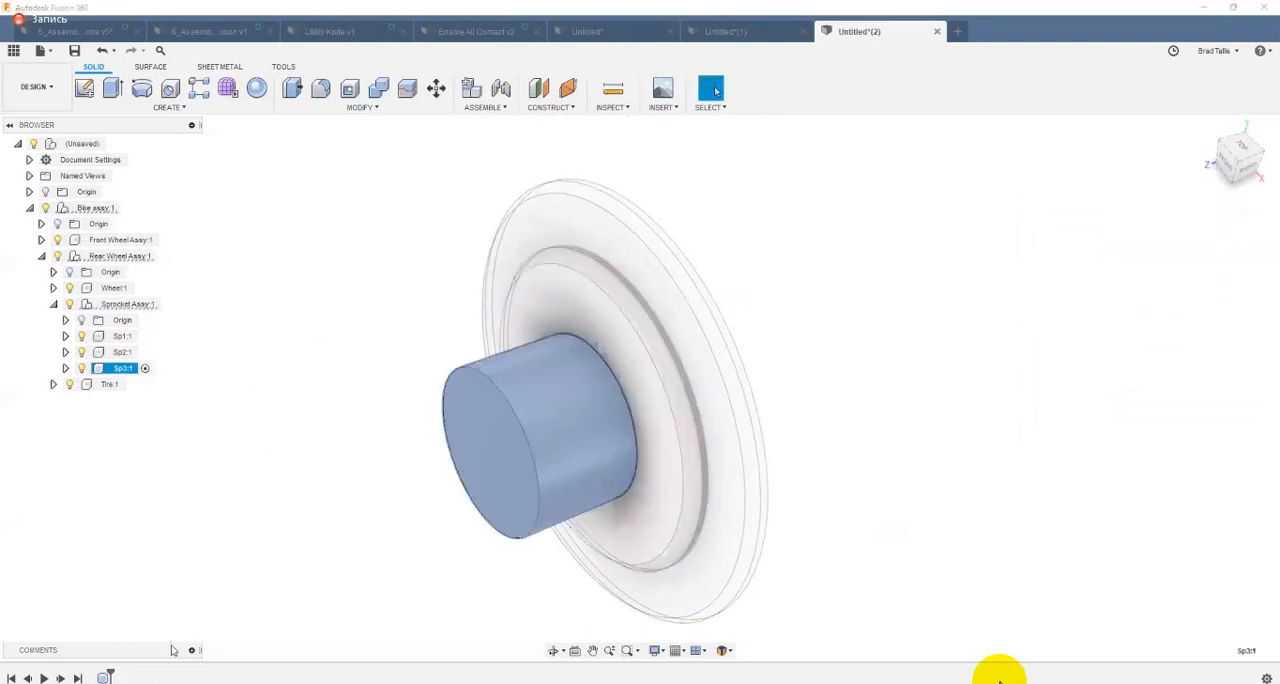
click(445, 377)
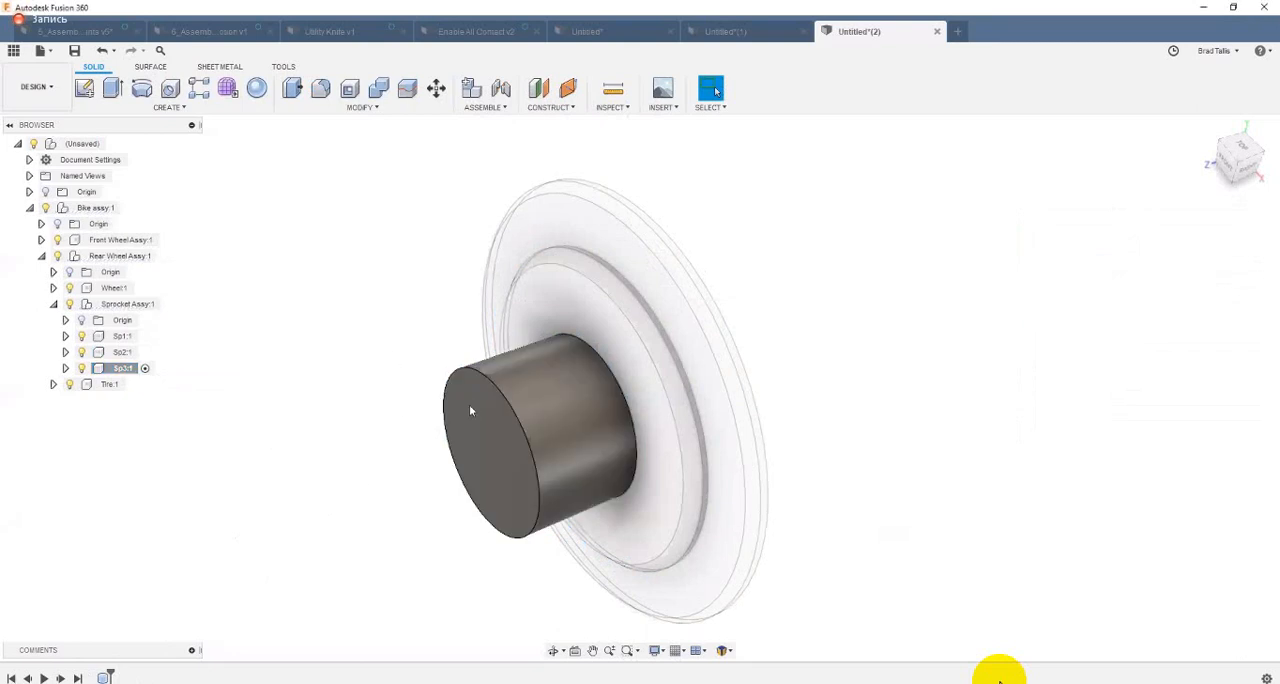
scroll(471, 407, up, 1)
click(468, 459)
right_click(468, 459)
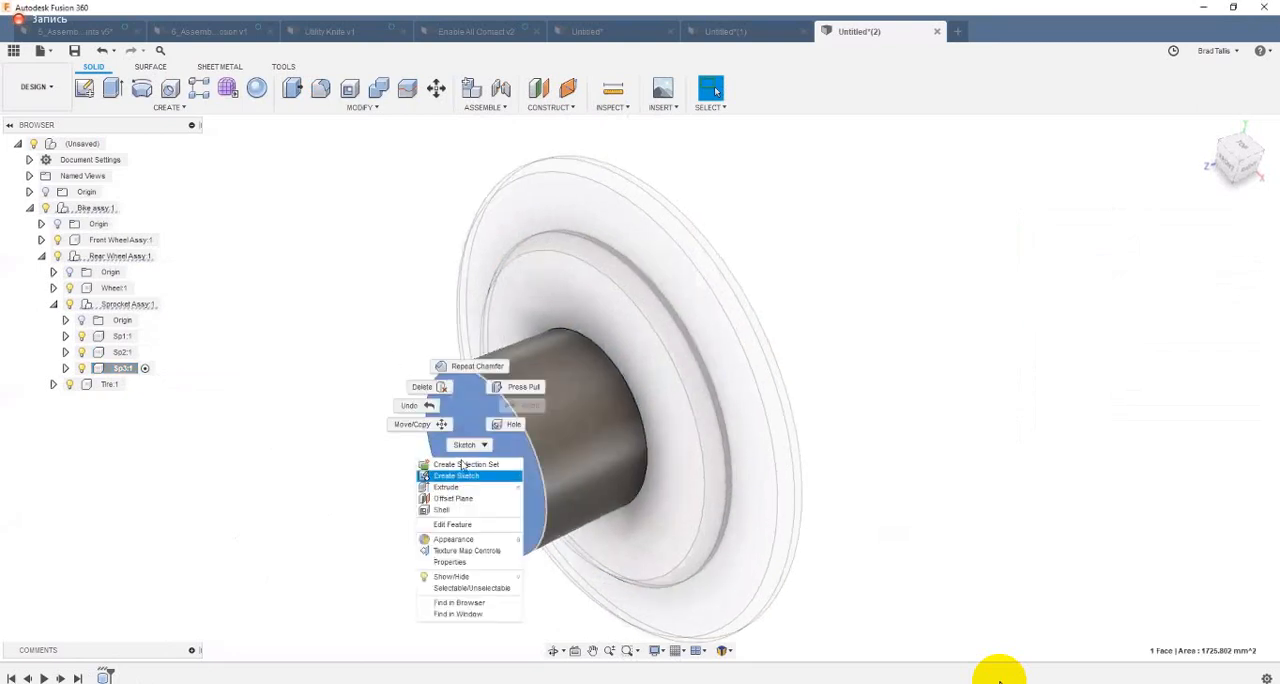
click(465, 443)
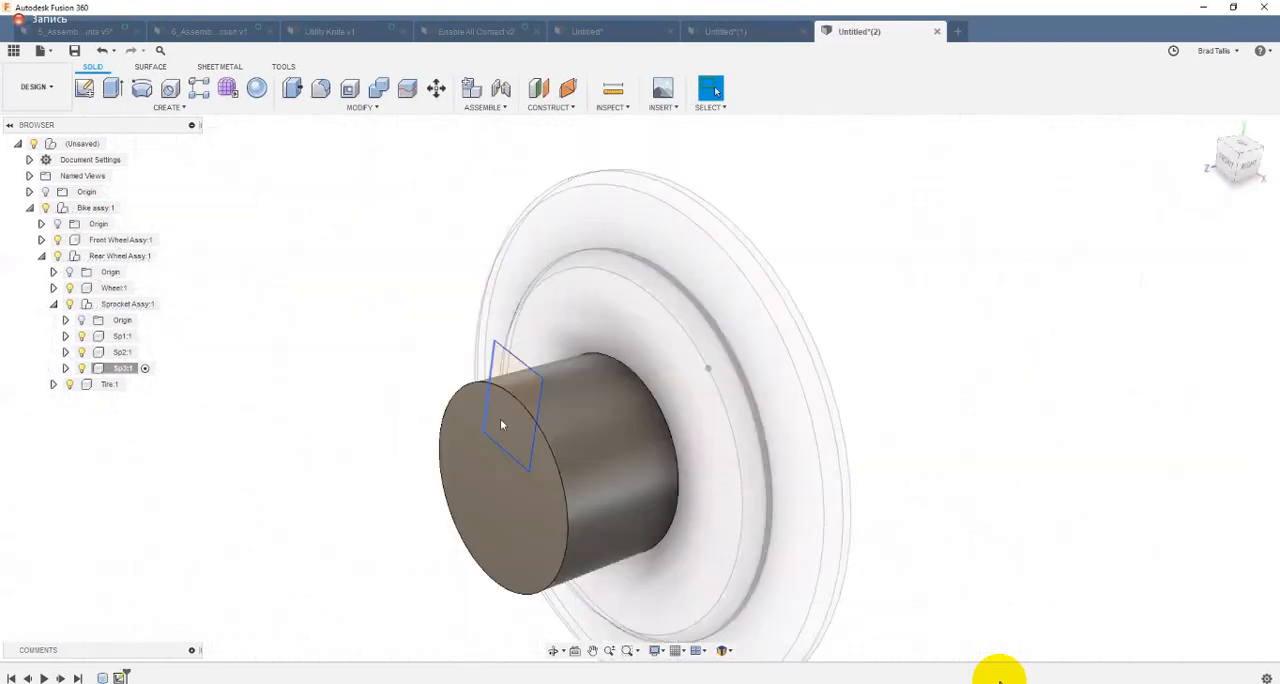
Step: Extrude both regions of the rectangle about 17 mm into Sp3 as a cut to form a notch
click(500, 418)
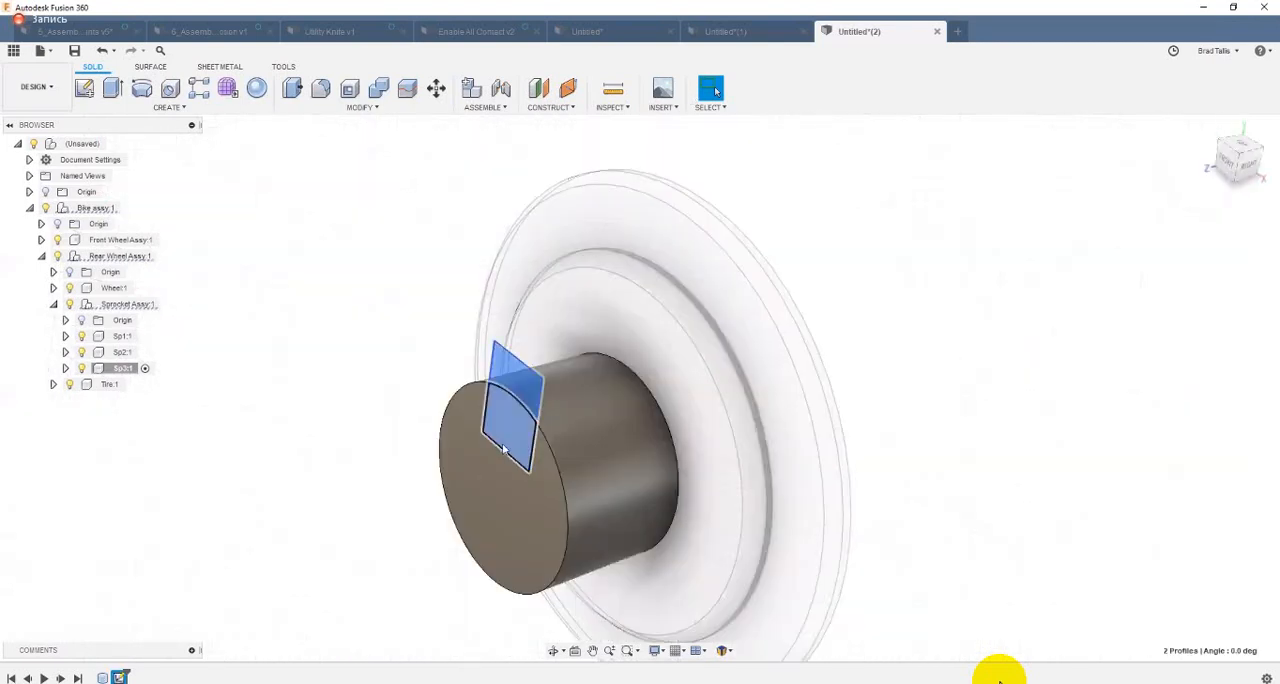
key(e)
drag(559, 420, 656, 412)
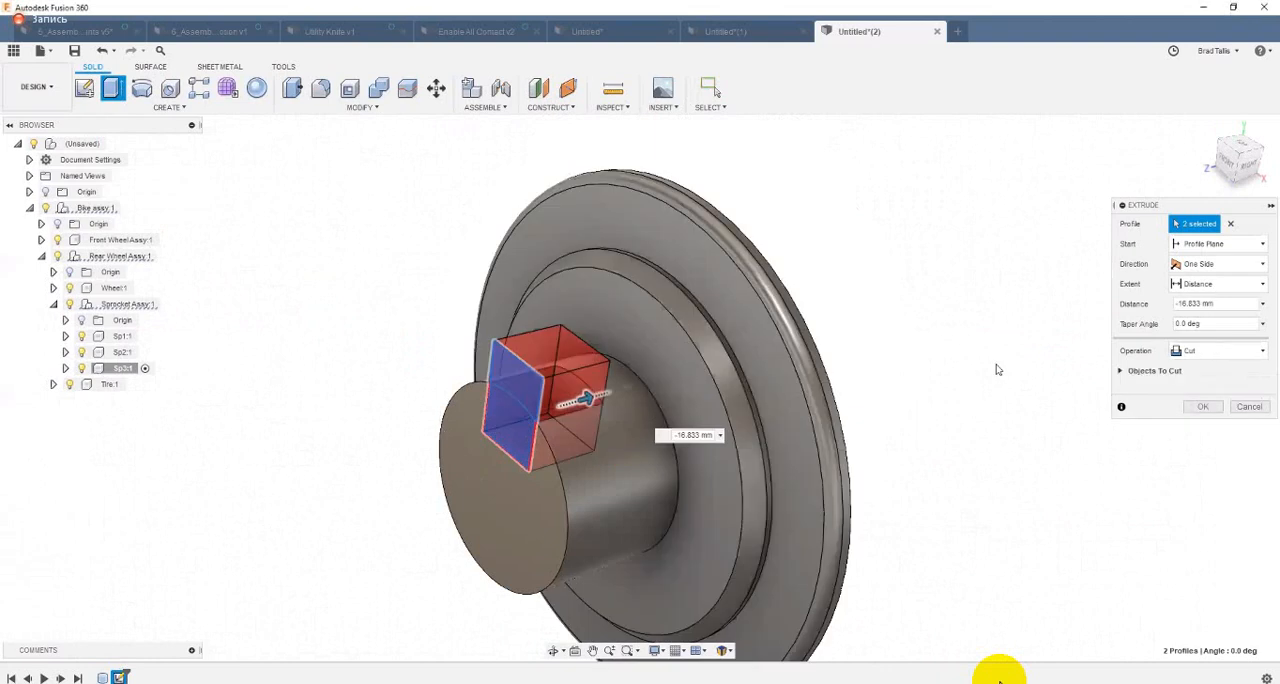
key(Return)
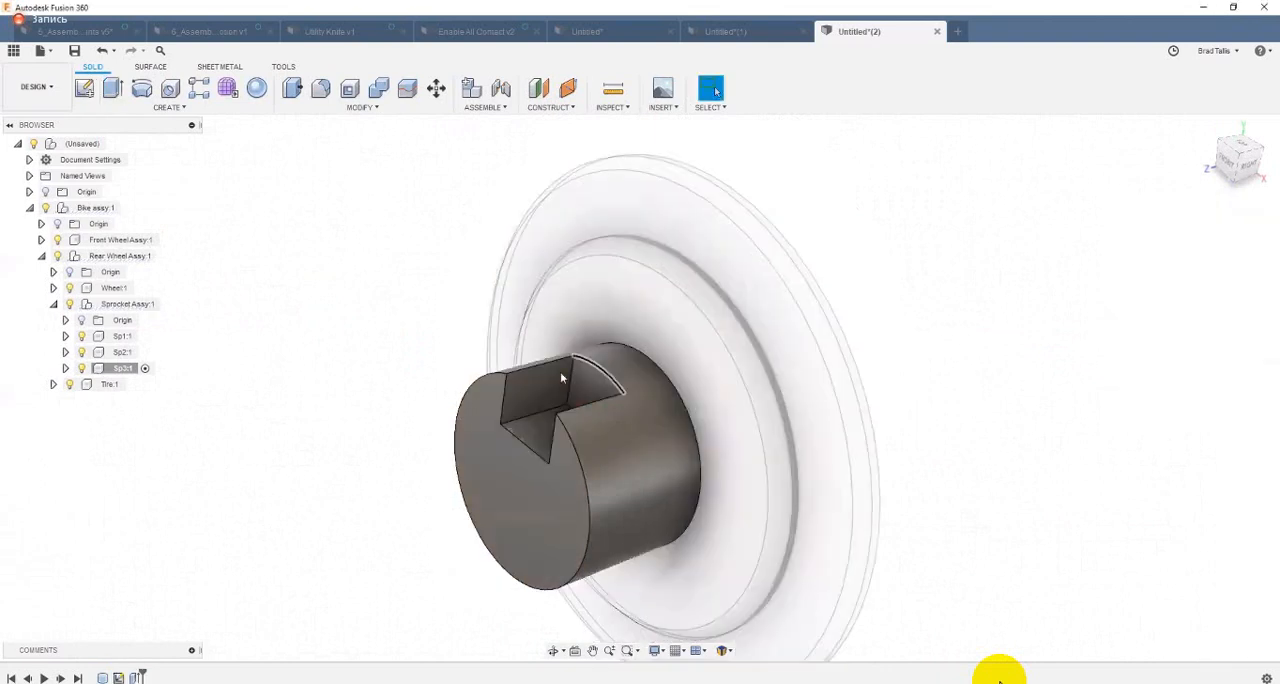
Step: Fillet the two lengthwise bottom edges of the notch in Sp3 with a constant radius of about 5 mm
scroll(495, 444, up, 2)
key(f)
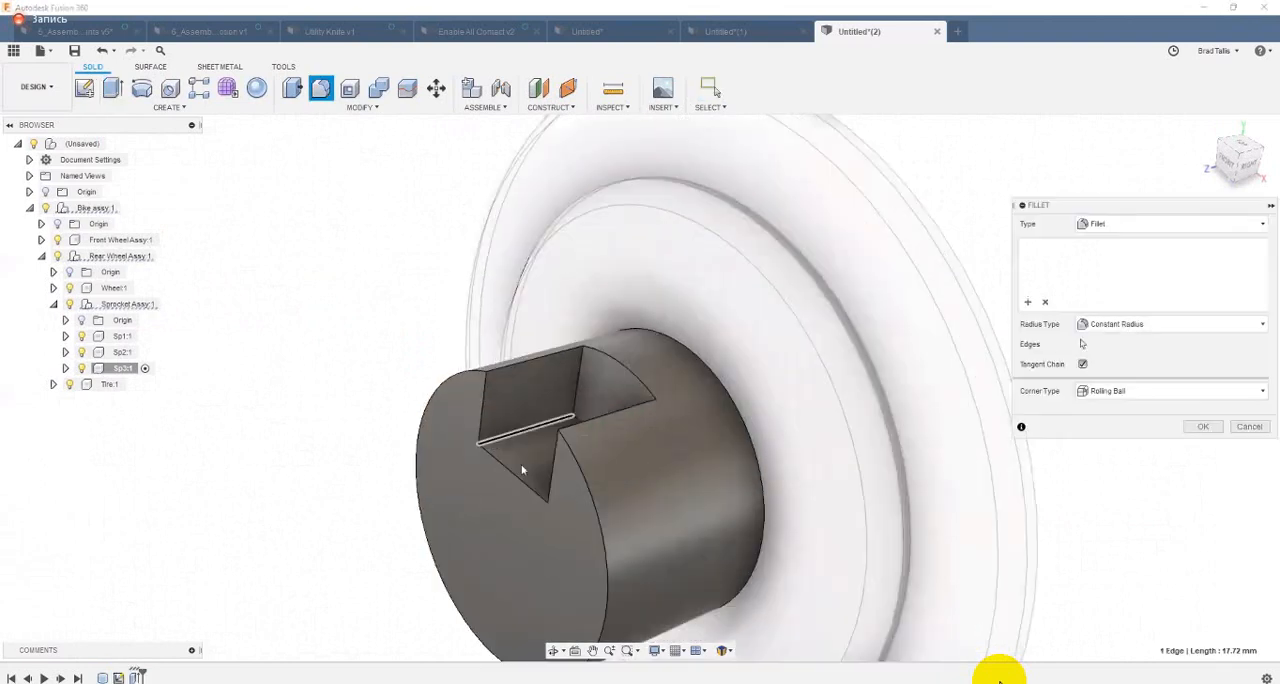
click(563, 490)
click(554, 485)
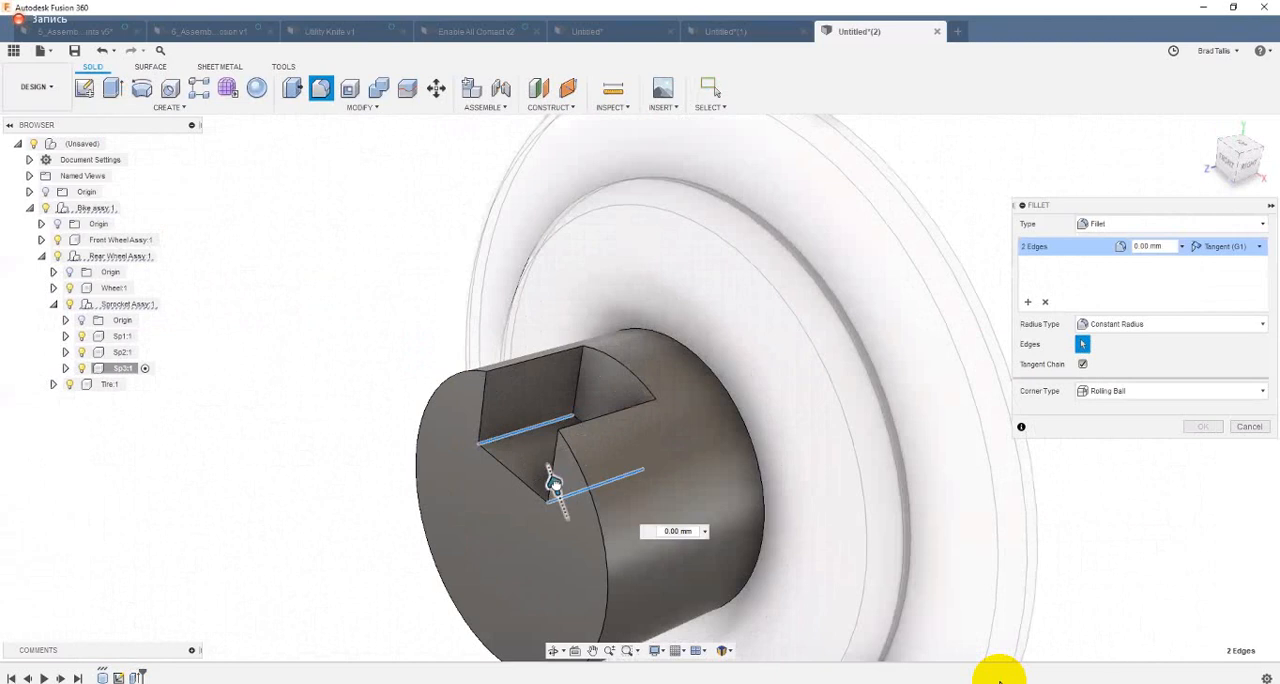
drag(553, 483, 547, 476)
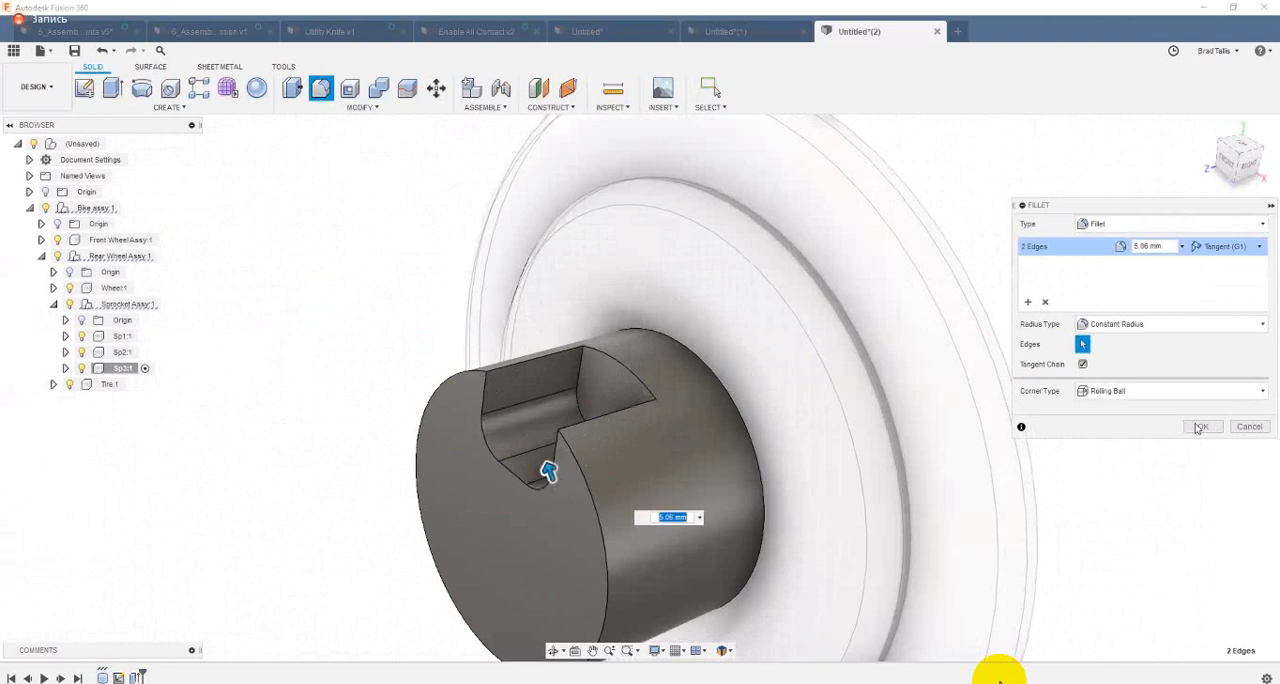
key(Return)
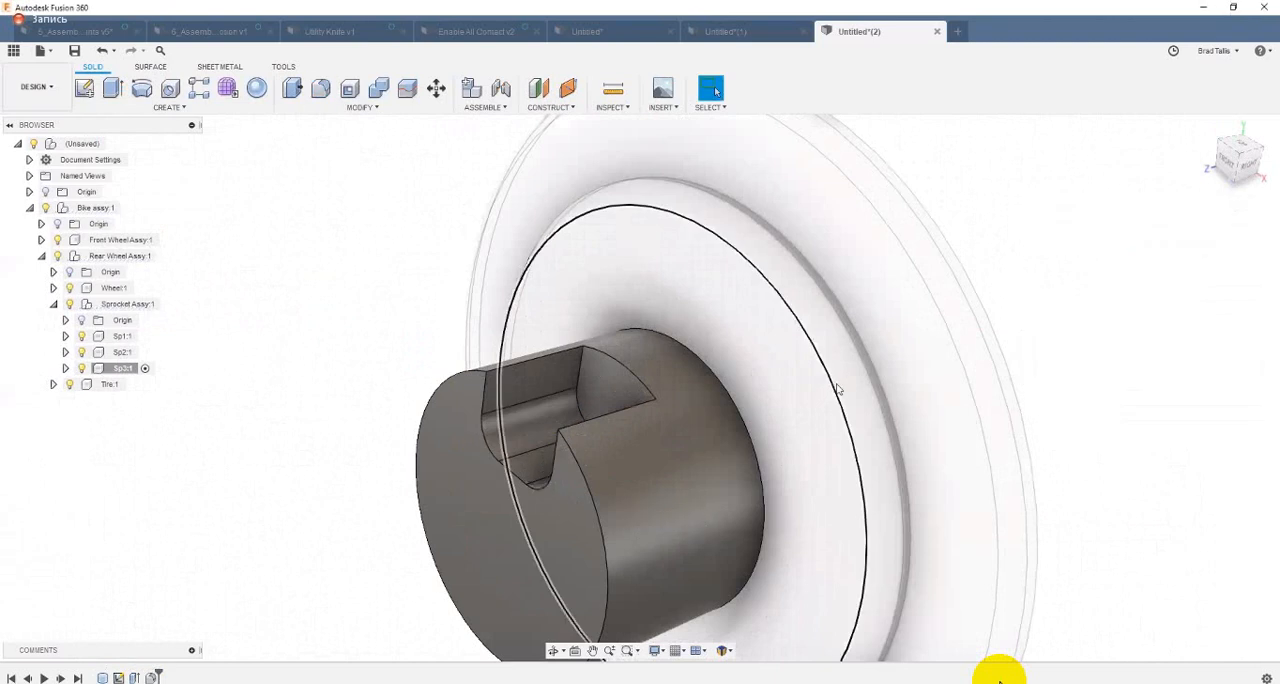
Step: Chamfer the notch's two lengthwise upper edges and its front outline with an equal distance of about 2.3 mm
click(539, 360)
right_click(539, 360)
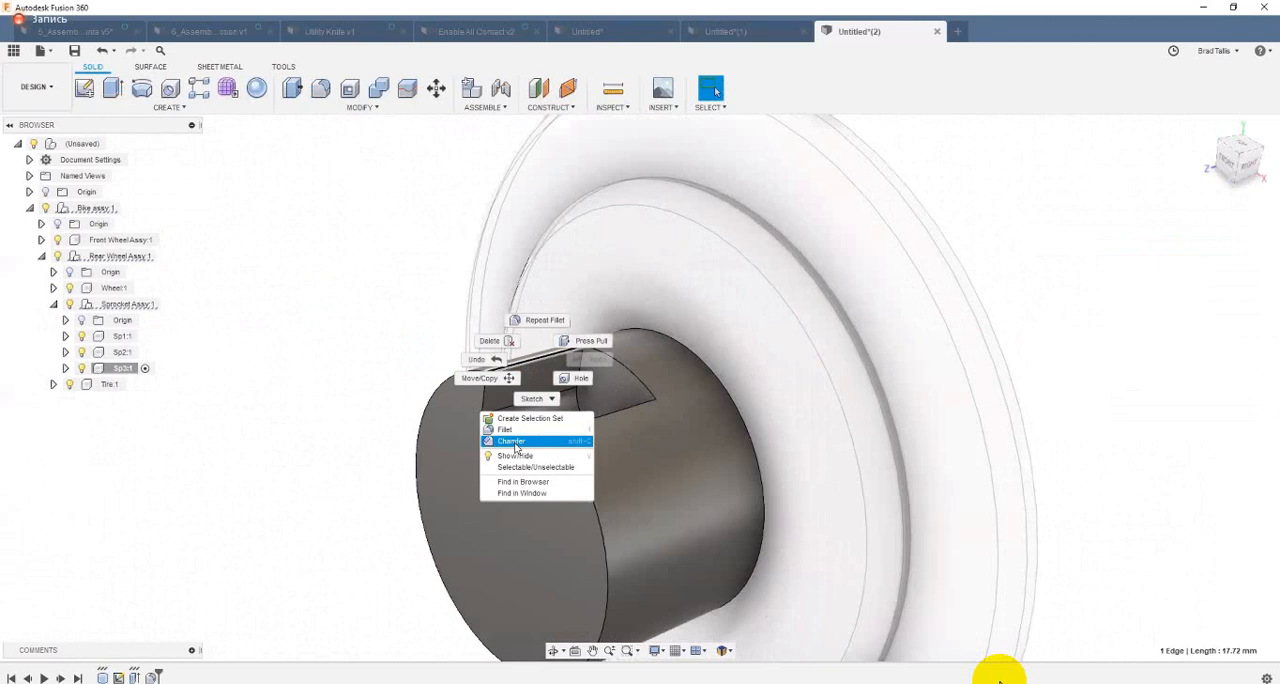
click(517, 443)
click(570, 432)
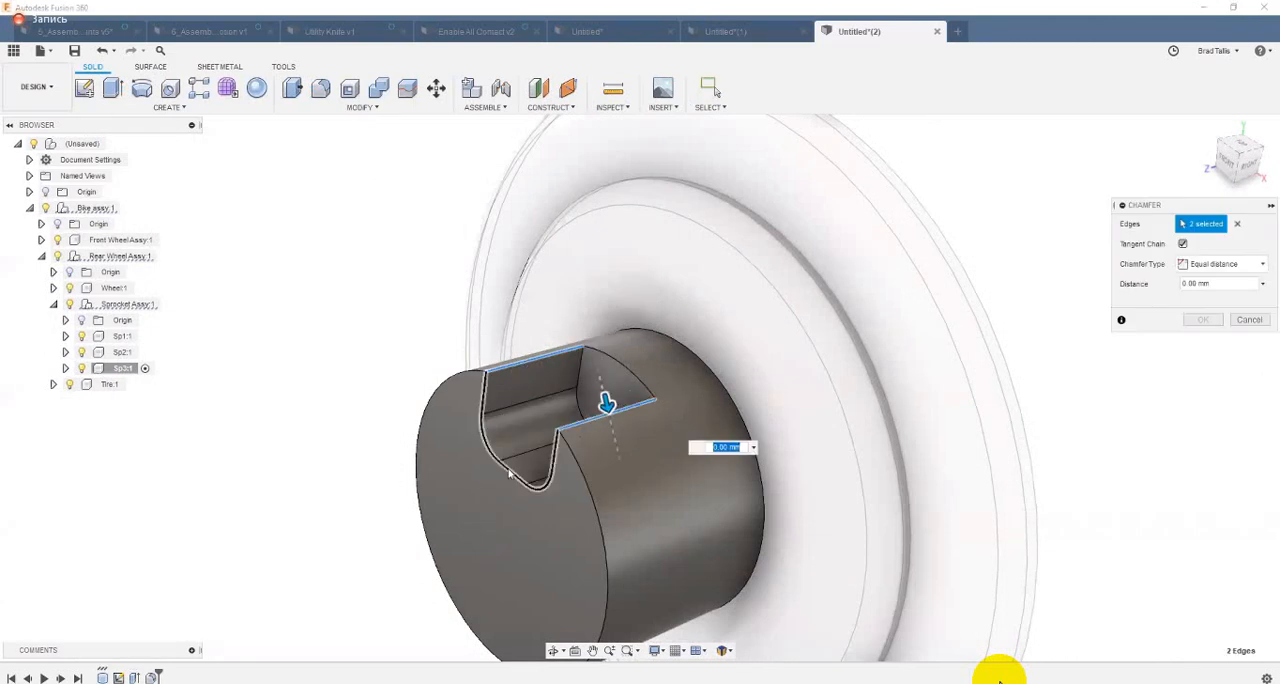
drag(502, 463, 507, 467)
click(1203, 319)
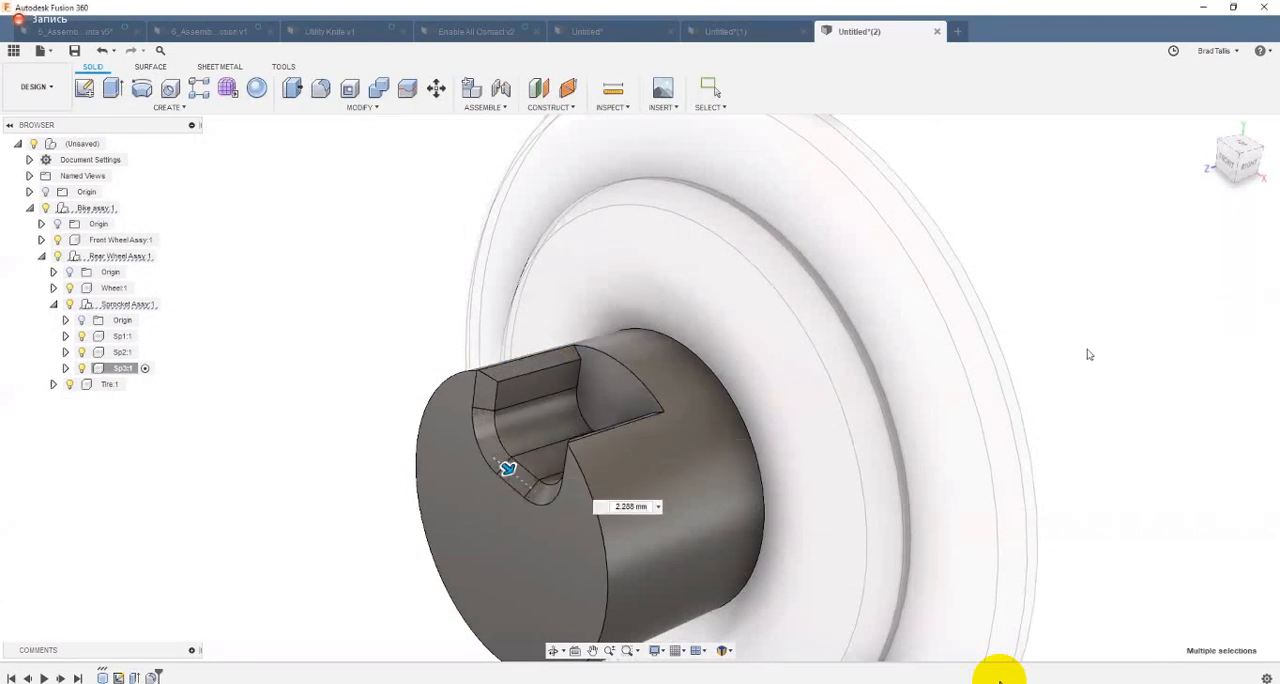
Step: Activate Sp1 and Sp2 in turn to compare their individual timelines, and reactivate the top-level assembly
shift+middle_drag(296, 323, 255, 290)
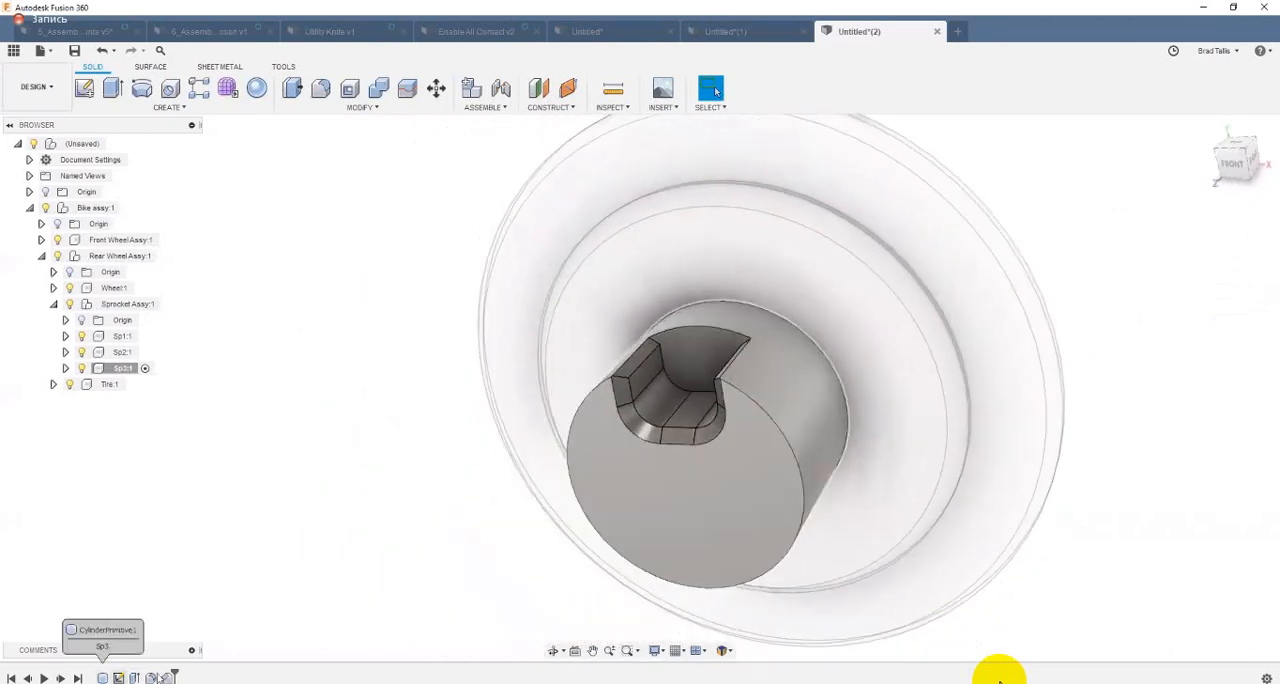
click(145, 336)
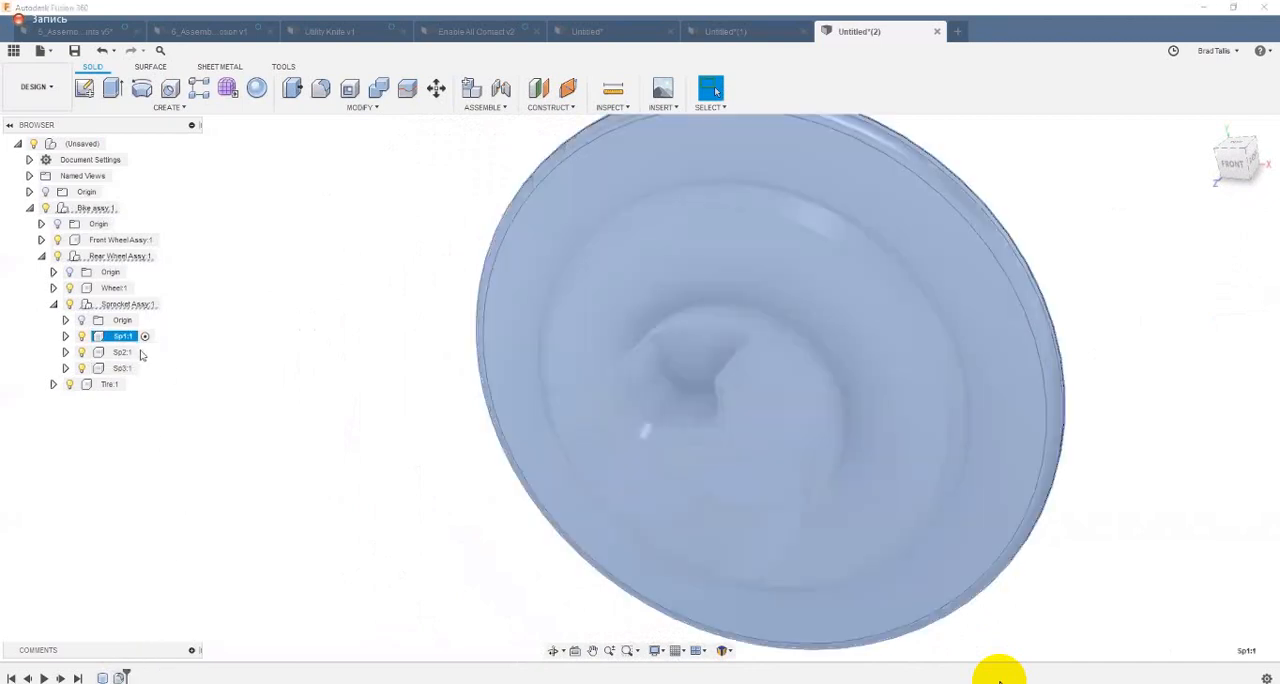
click(145, 352)
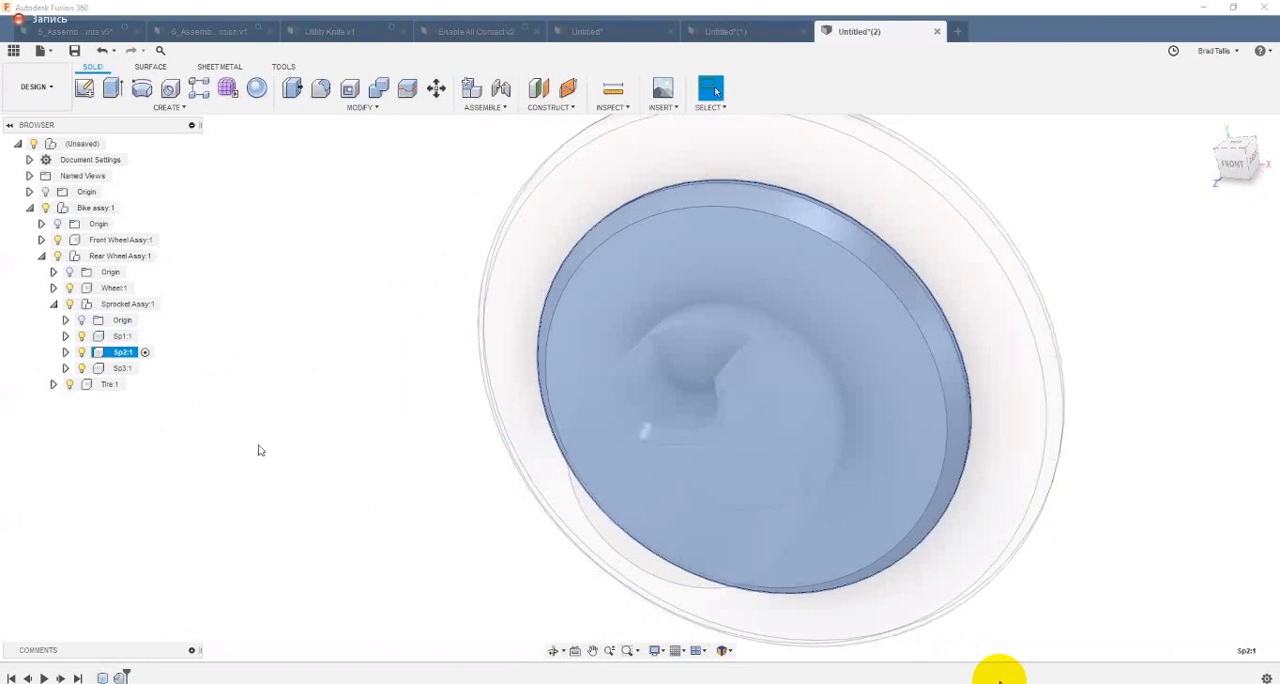
shift+middle_drag(680, 232, 722, 303)
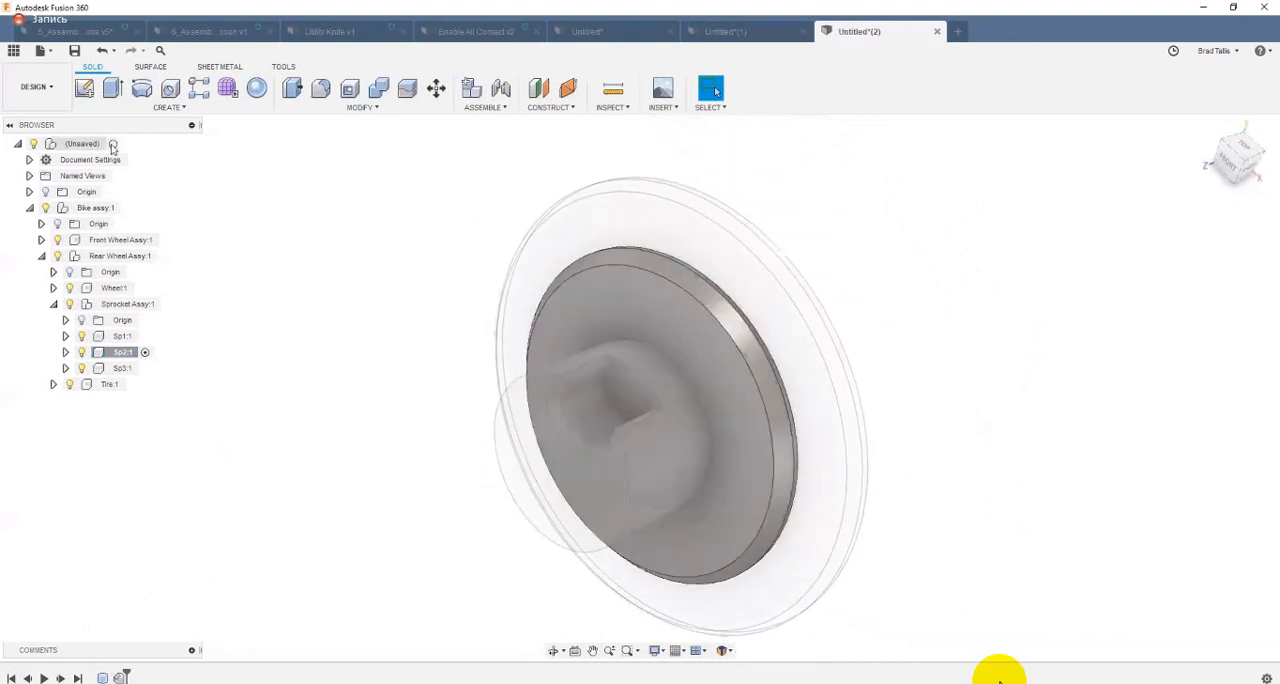
click(115, 143)
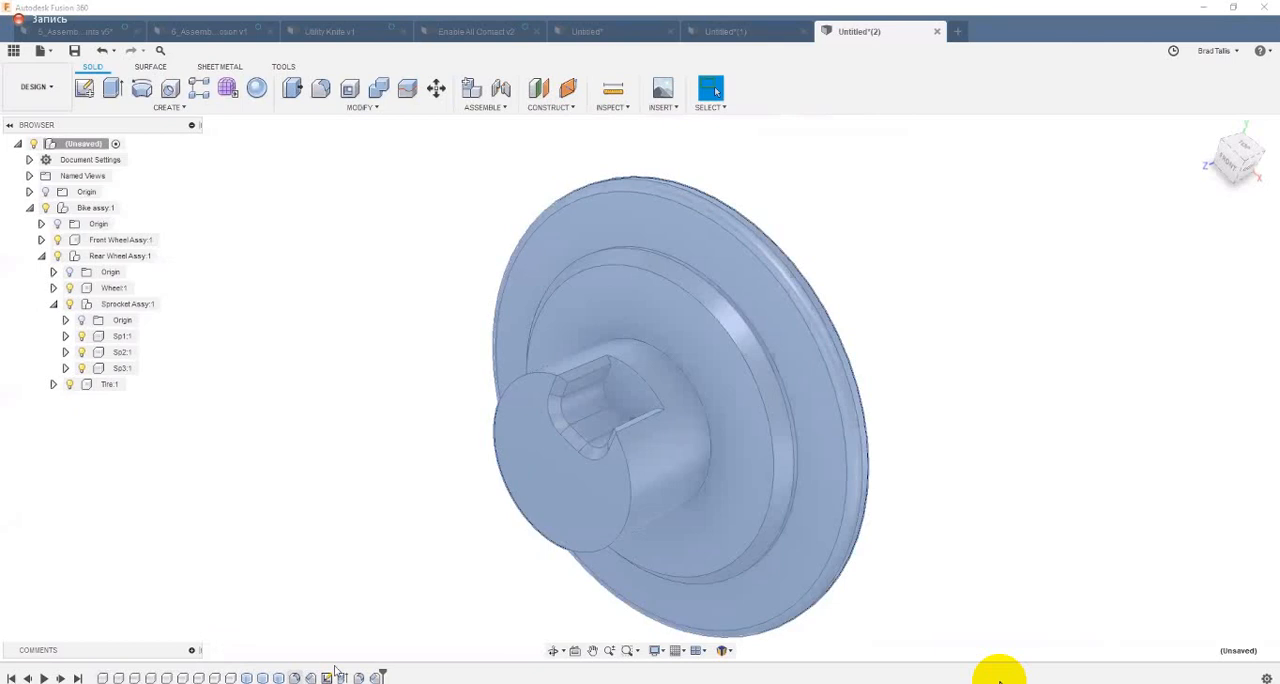
shift+middle_drag(278, 476, 331, 356)
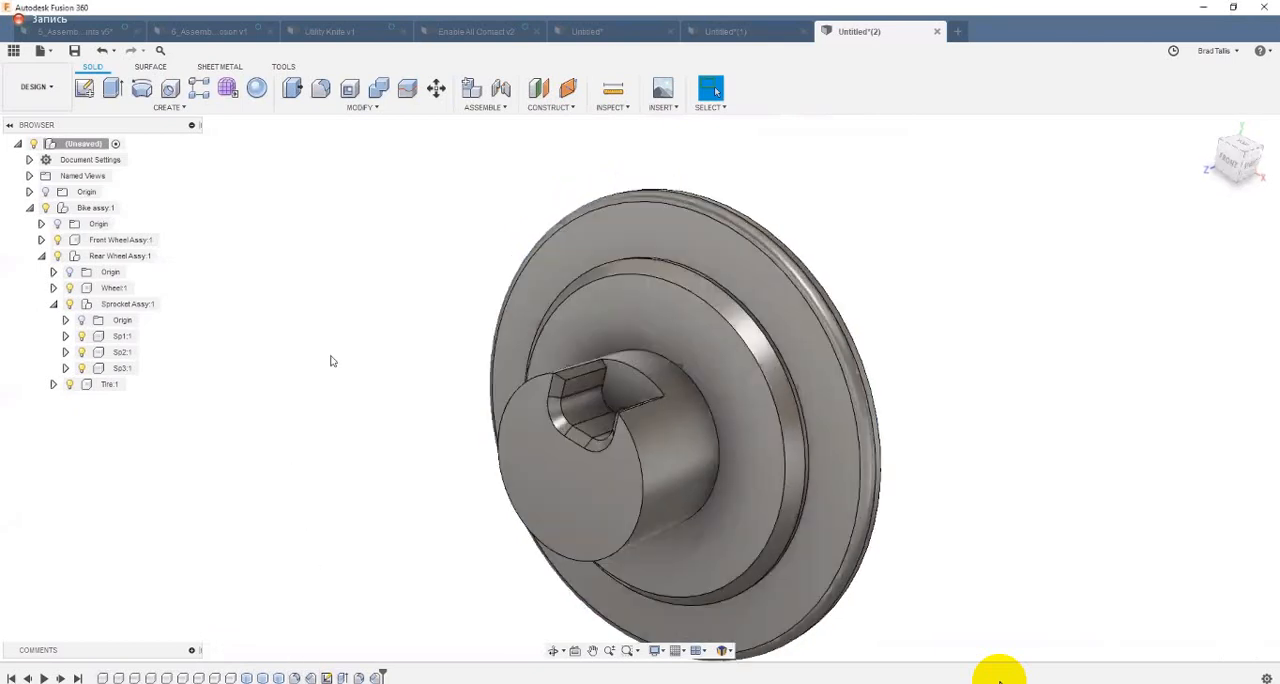
Step: Turn on component color cycling to match components with their timeline features, and switch it off again
click(617, 107)
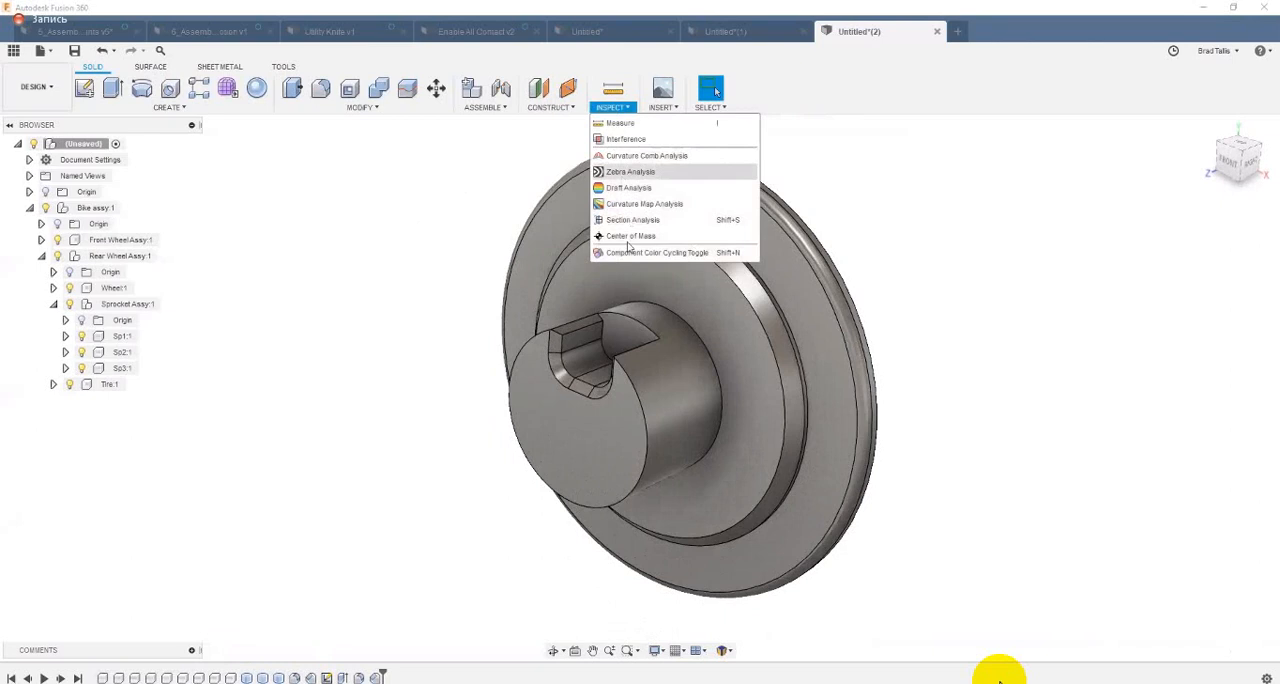
click(678, 254)
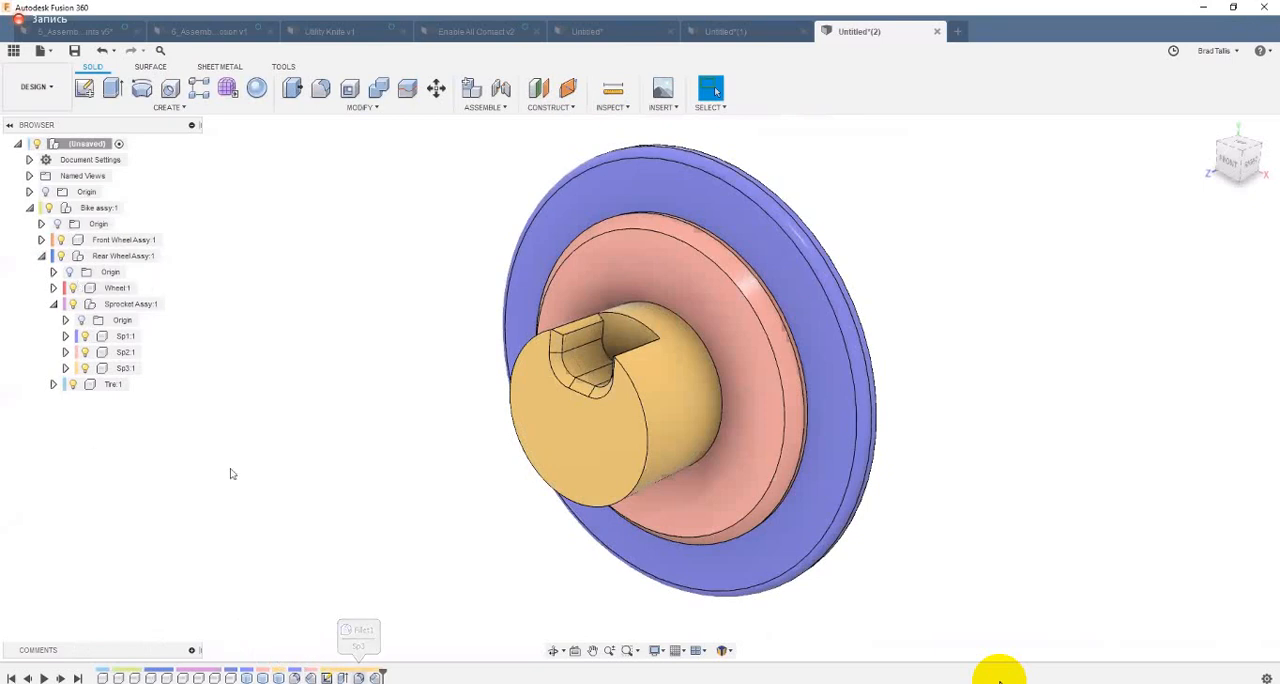
click(610, 107)
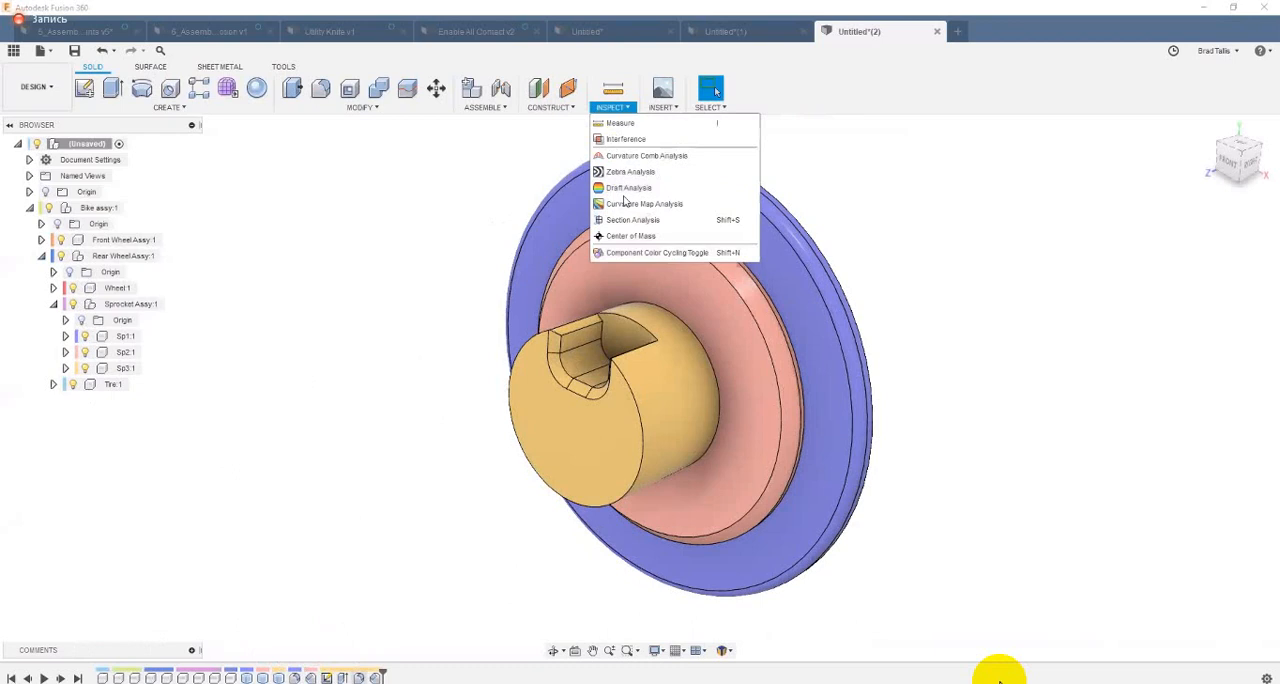
click(657, 252)
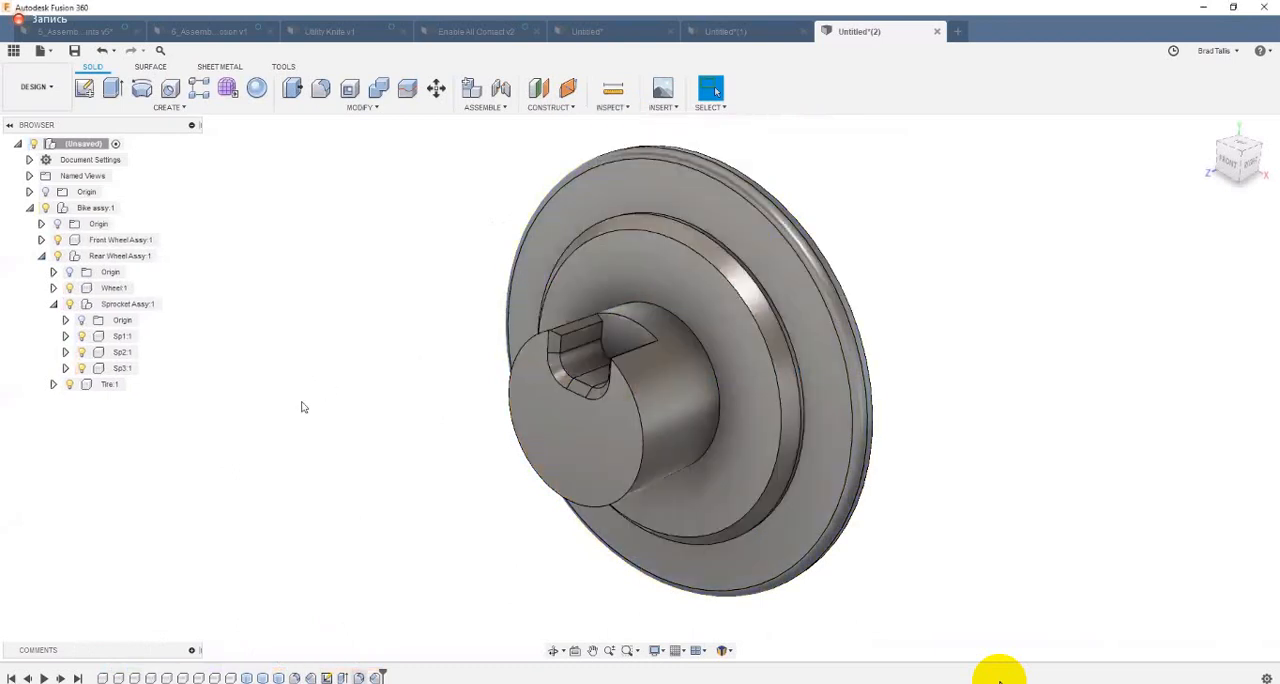
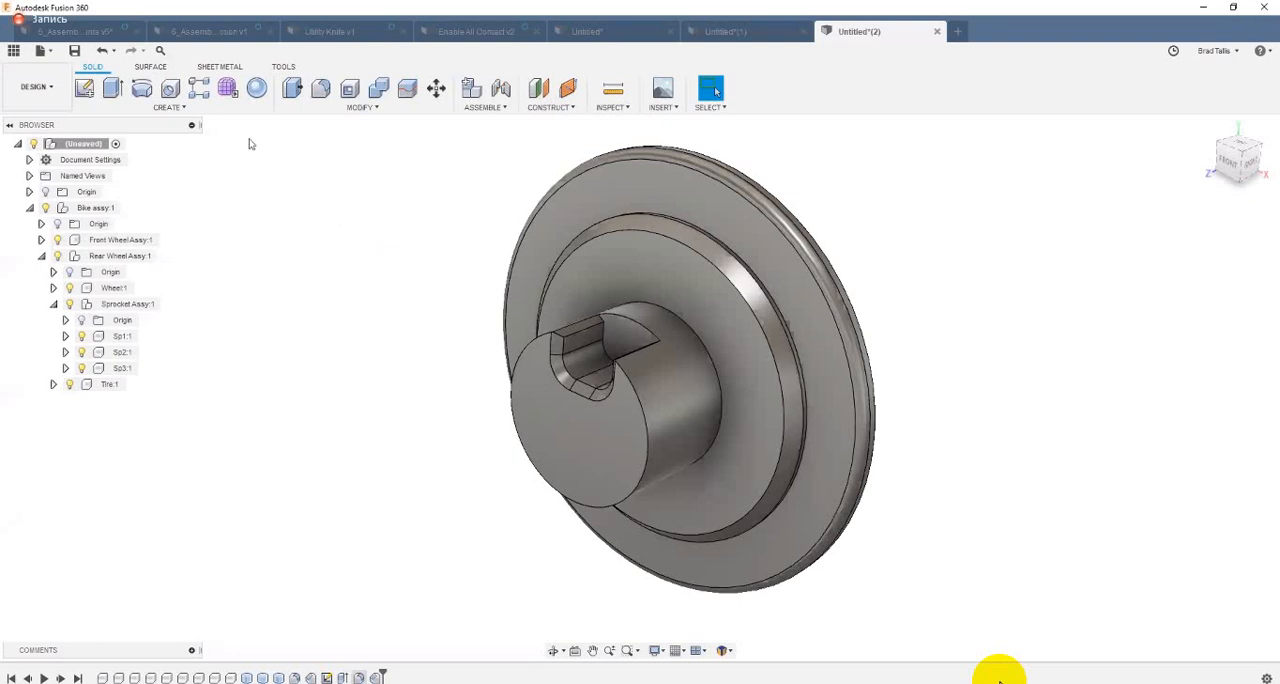
Step: Switch to the 5_Assembly Joints v5 document and review the description of the Joint command
click(80, 33)
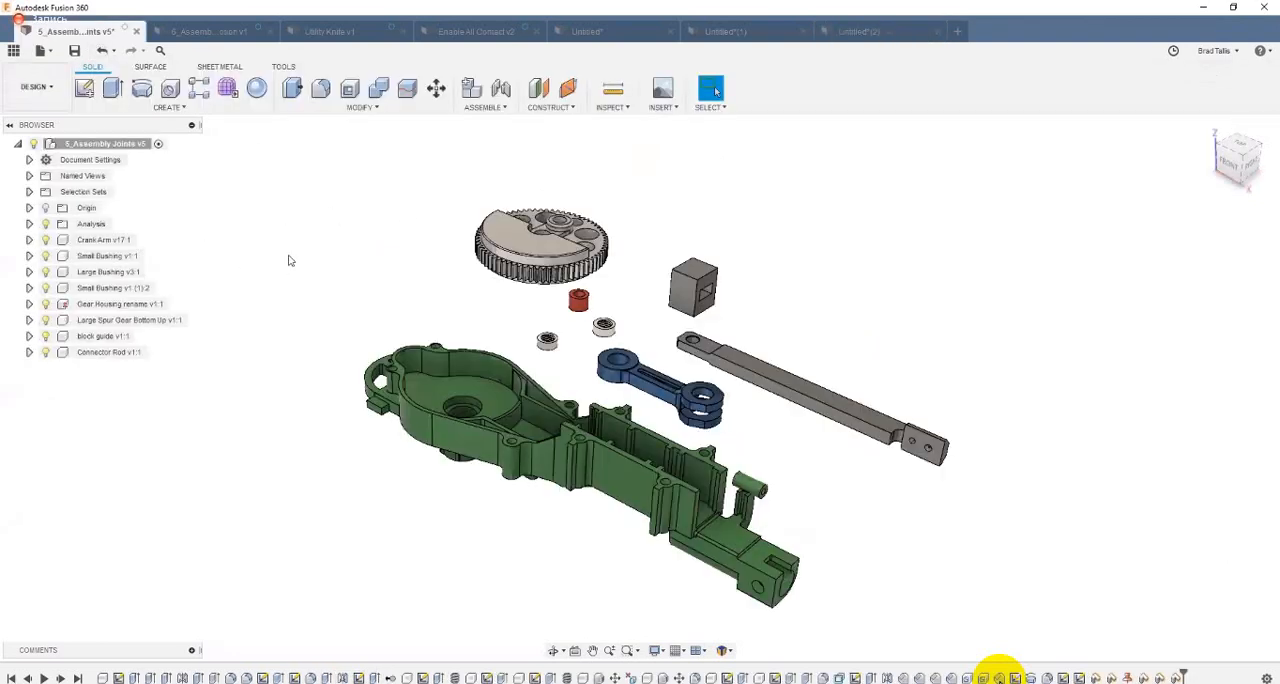
click(483, 108)
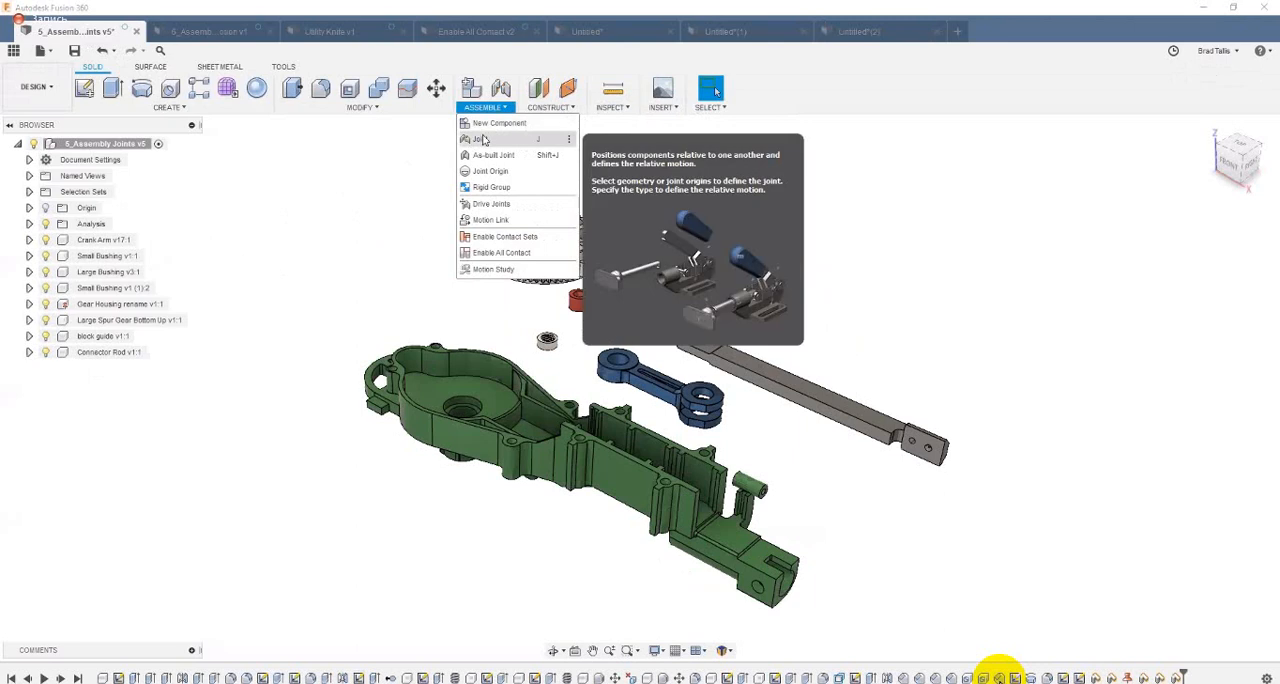
click(728, 176)
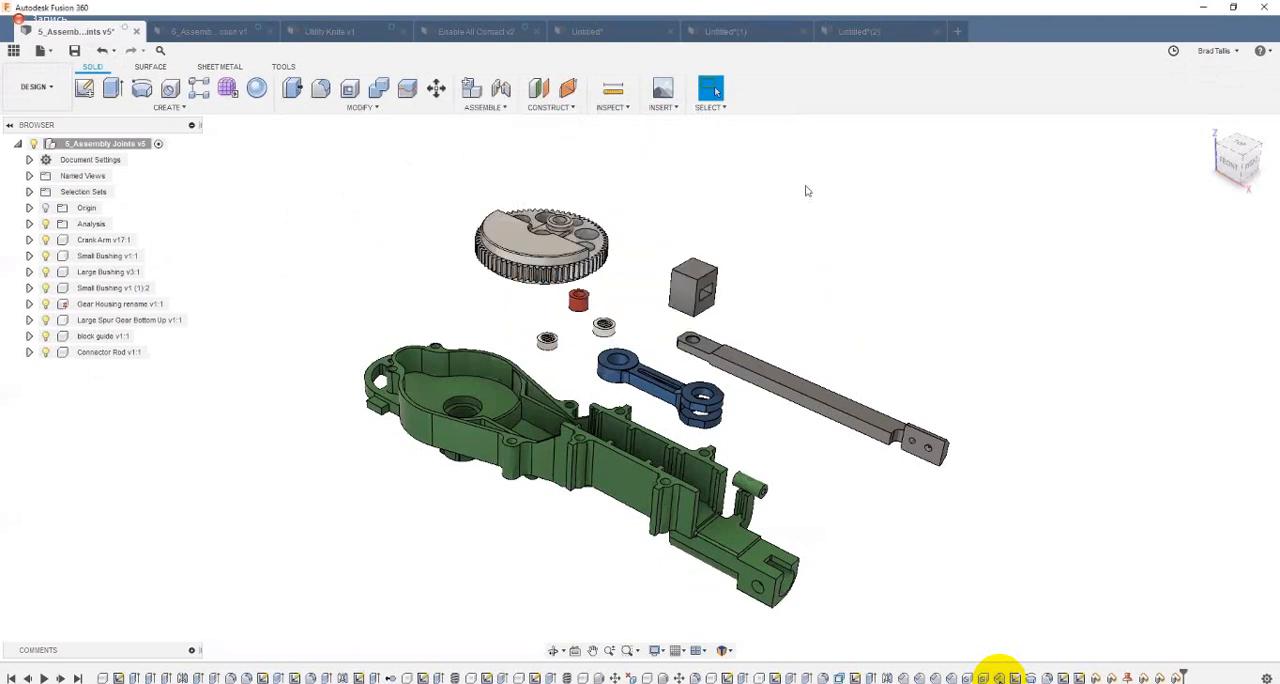
shift+middle_drag(897, 211, 724, 232)
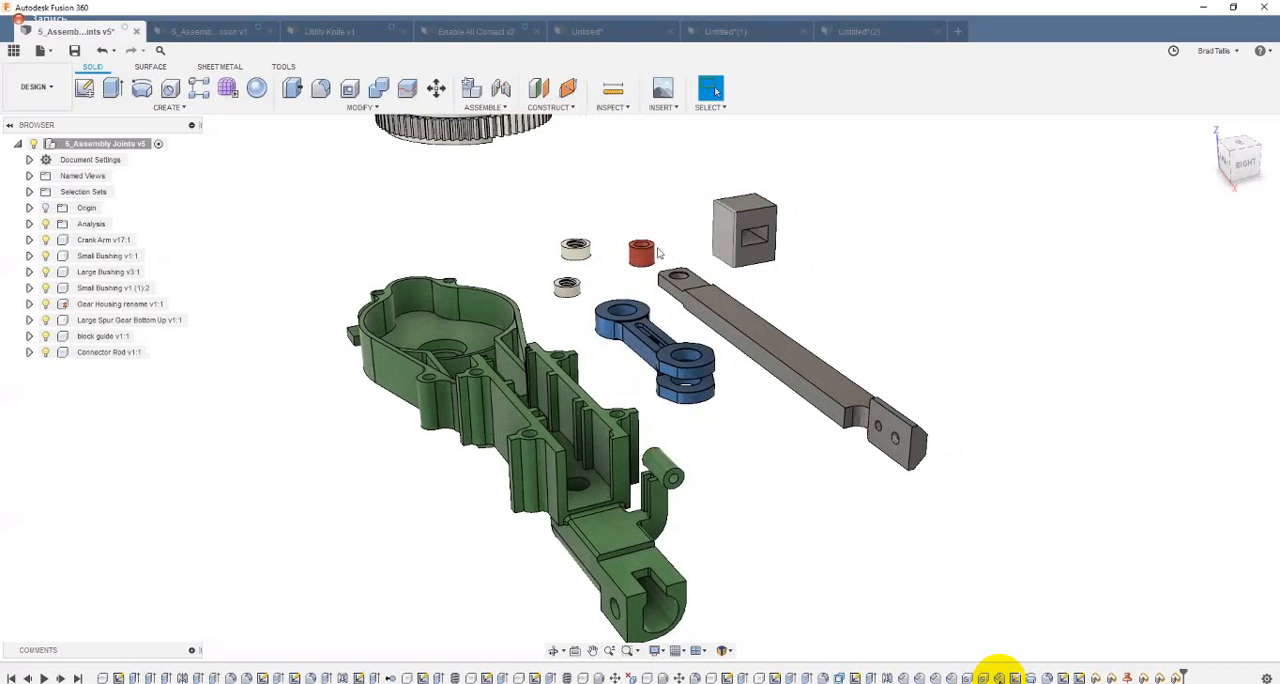
Step: Try to fit the block guide into the gear housing's channel by moving it freehand from several viewing angles
shift+middle_drag(503, 421, 578, 242)
drag(578, 242, 555, 234)
shift+middle_drag(552, 234, 538, 412)
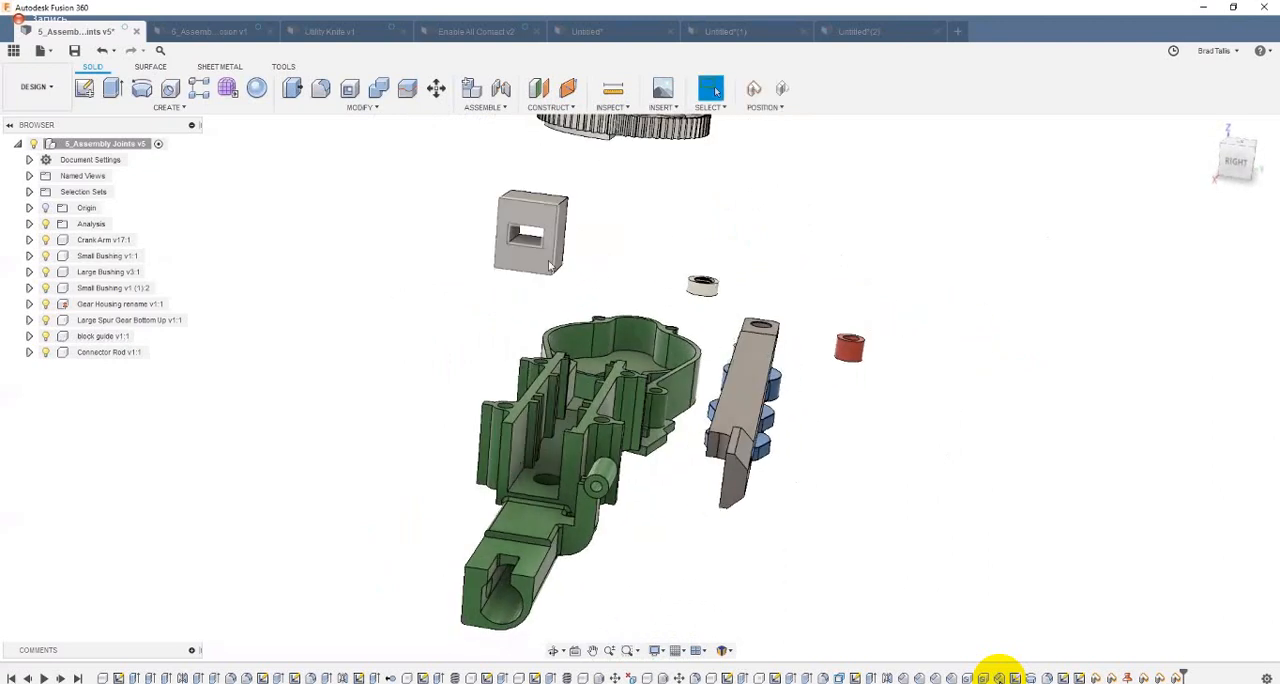
drag(549, 262, 575, 263)
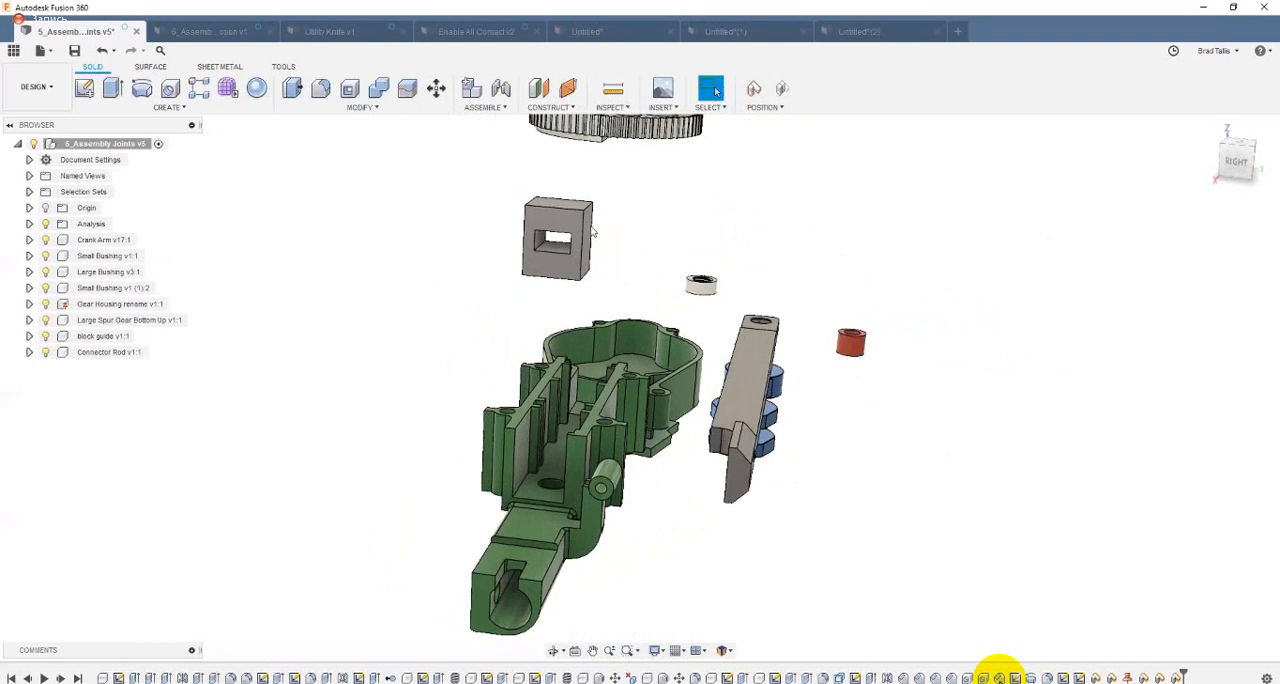
shift+middle_drag(590, 268, 618, 425)
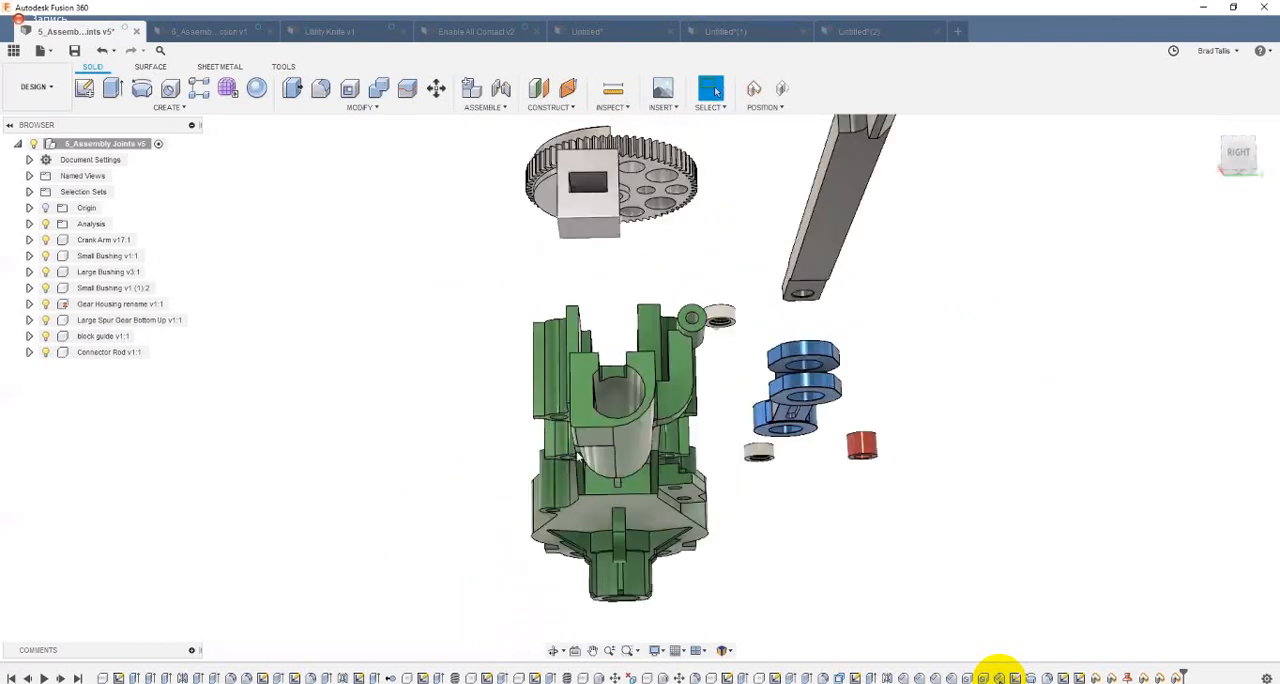
click(592, 228)
shift+middle_drag(589, 267, 575, 373)
click(575, 373)
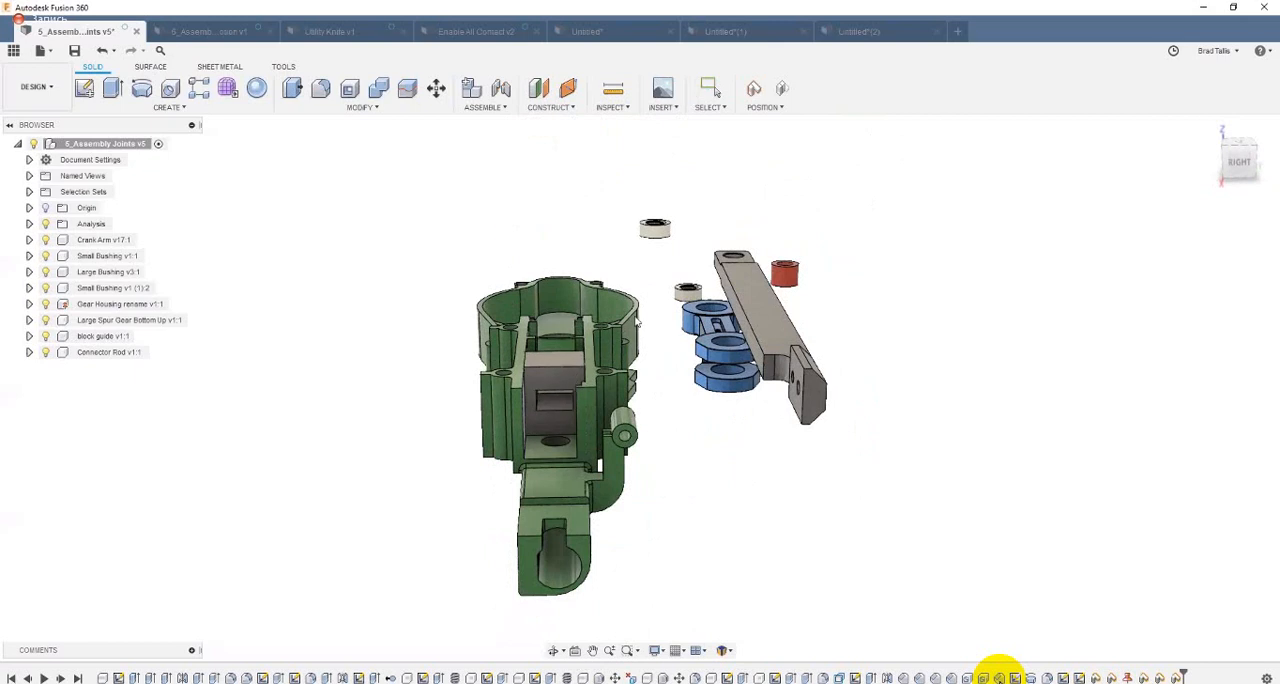
shift+middle_drag(667, 427, 615, 430)
shift+middle_drag(617, 384, 634, 317)
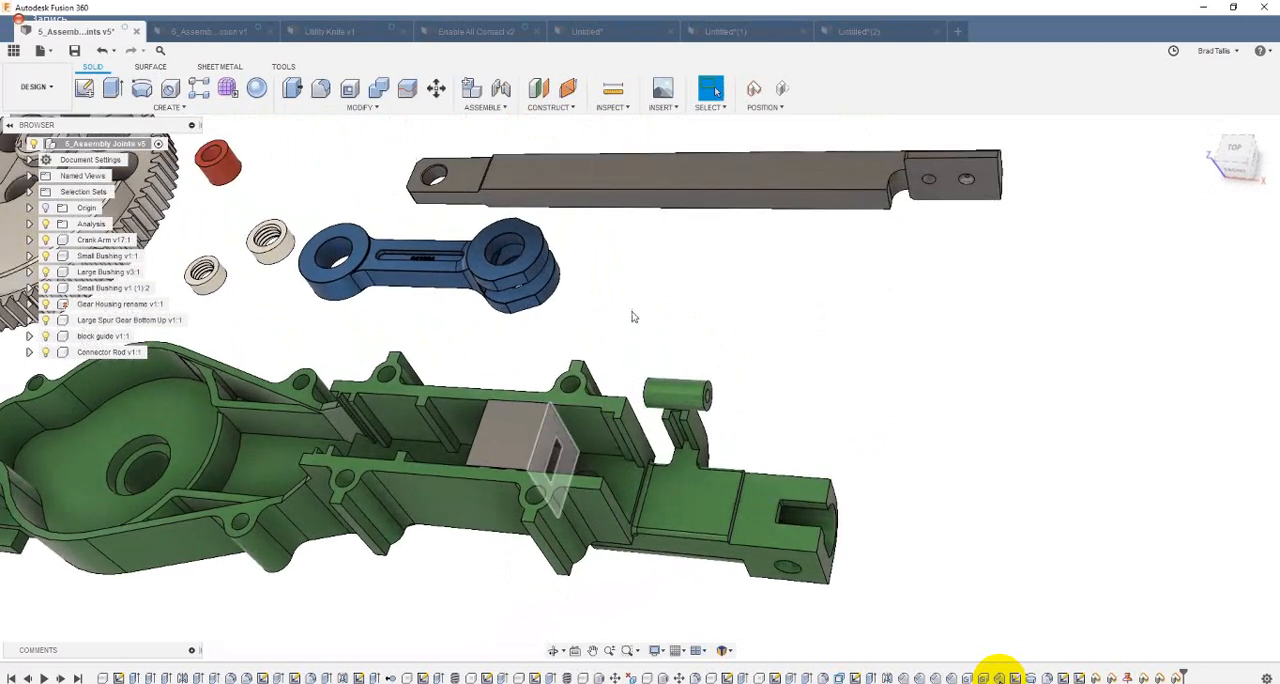
Step: Check the block guide's placement in the housing channel from different angles and undo its freehand moves
click(560, 450)
shift+middle_drag(734, 346, 604, 415)
key(j)
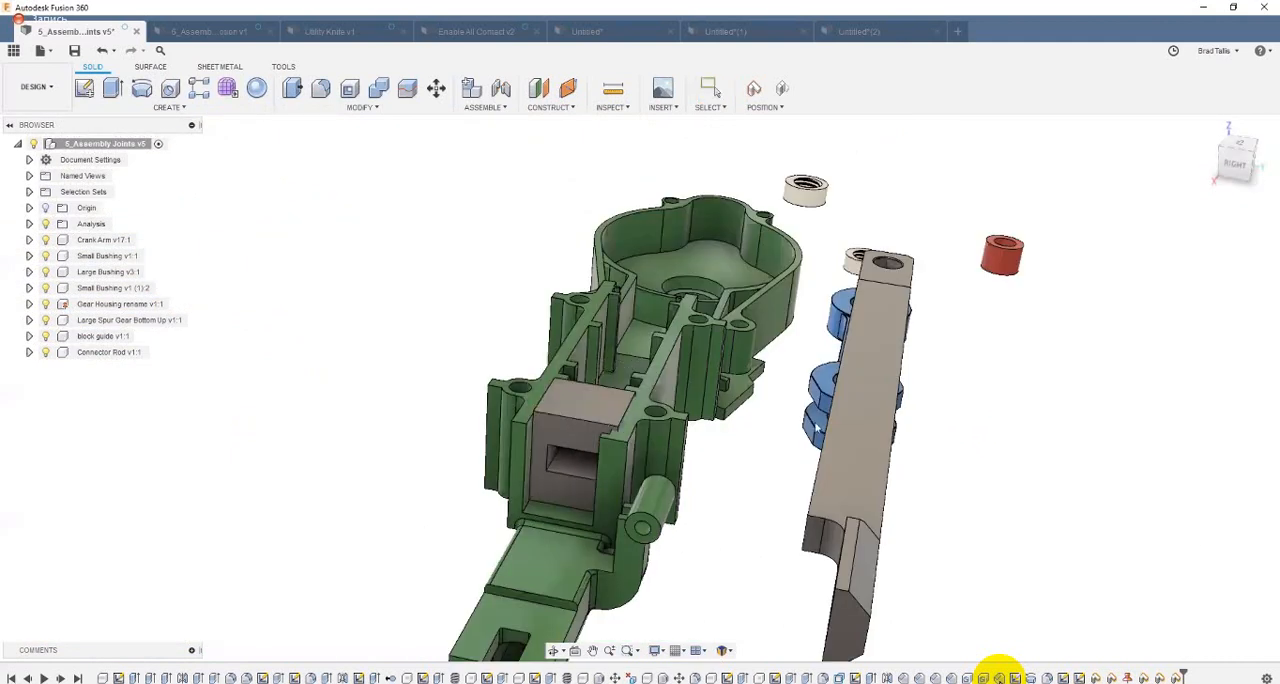
shift+middle_drag(978, 420, 877, 221)
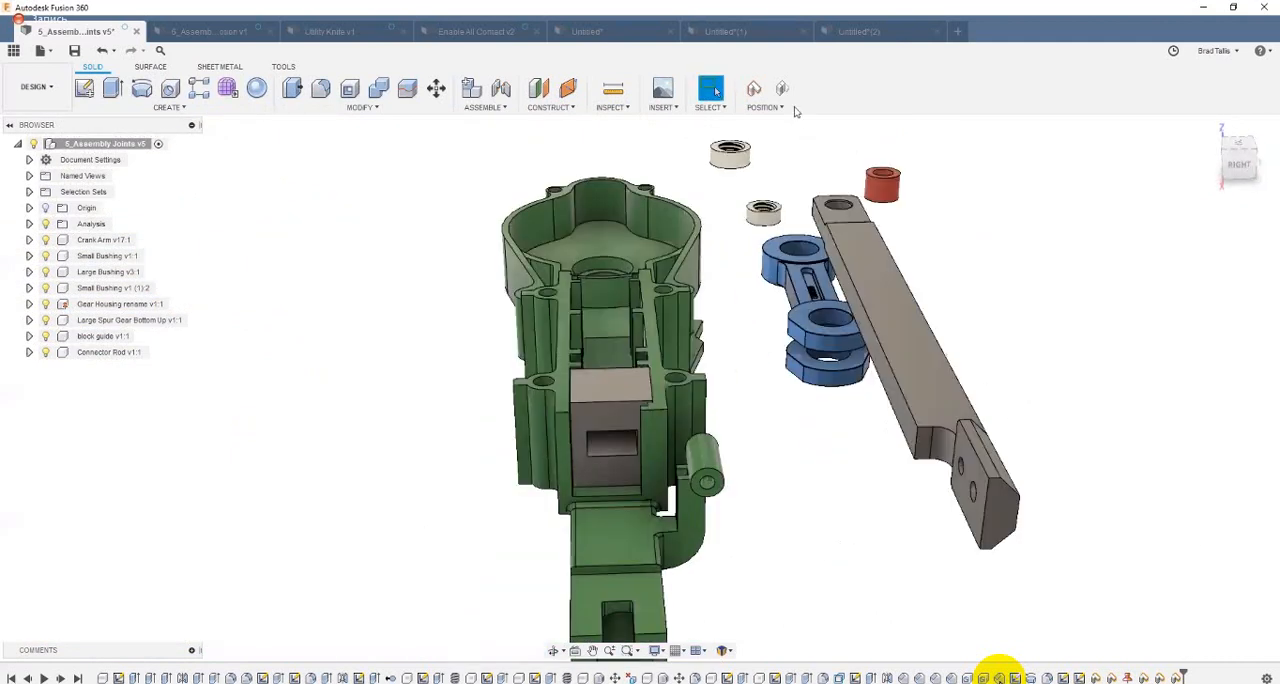
key(ctrl+z)
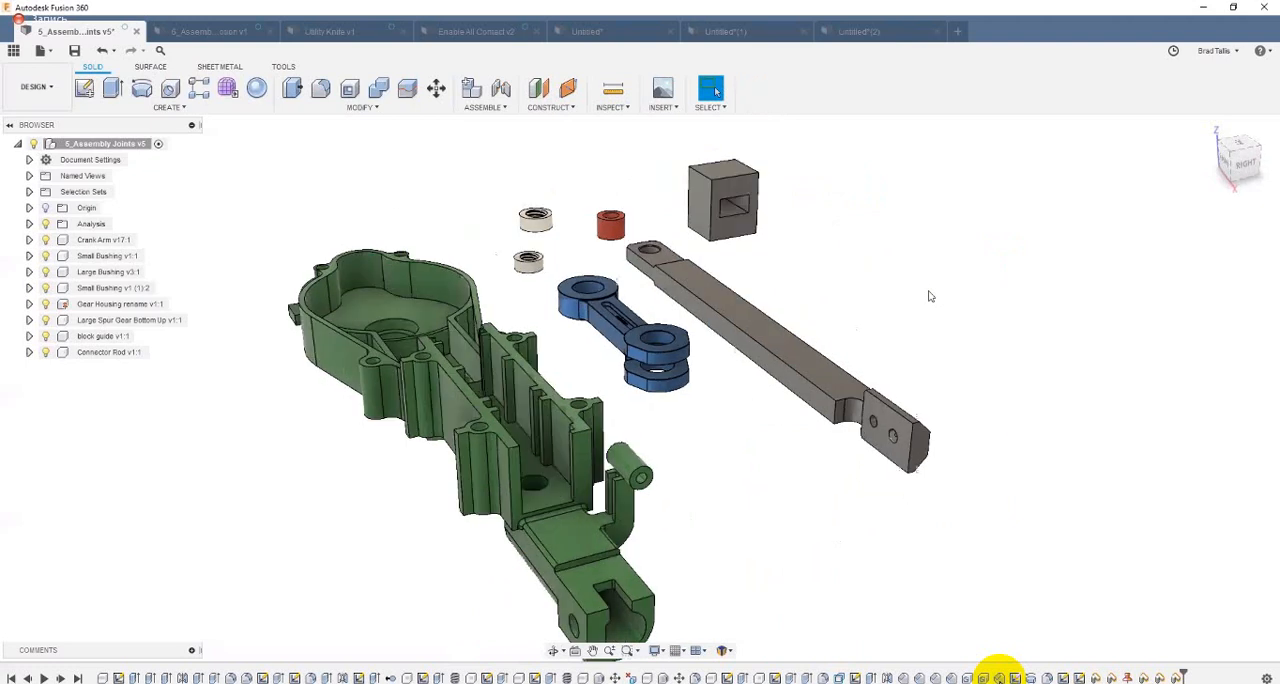
Step: Shift the block guide freehand in open space, select individual edges on it, and revert its position
shift+middle_drag(891, 286, 840, 270)
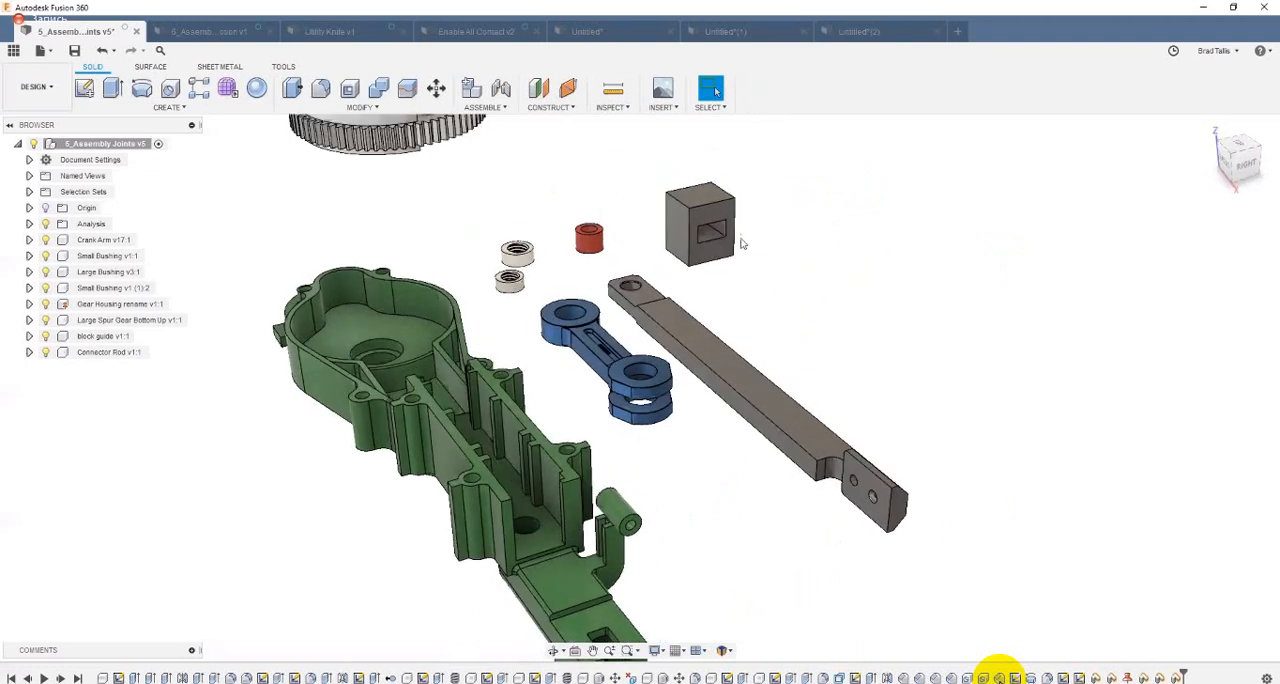
scroll(686, 238, up, 2)
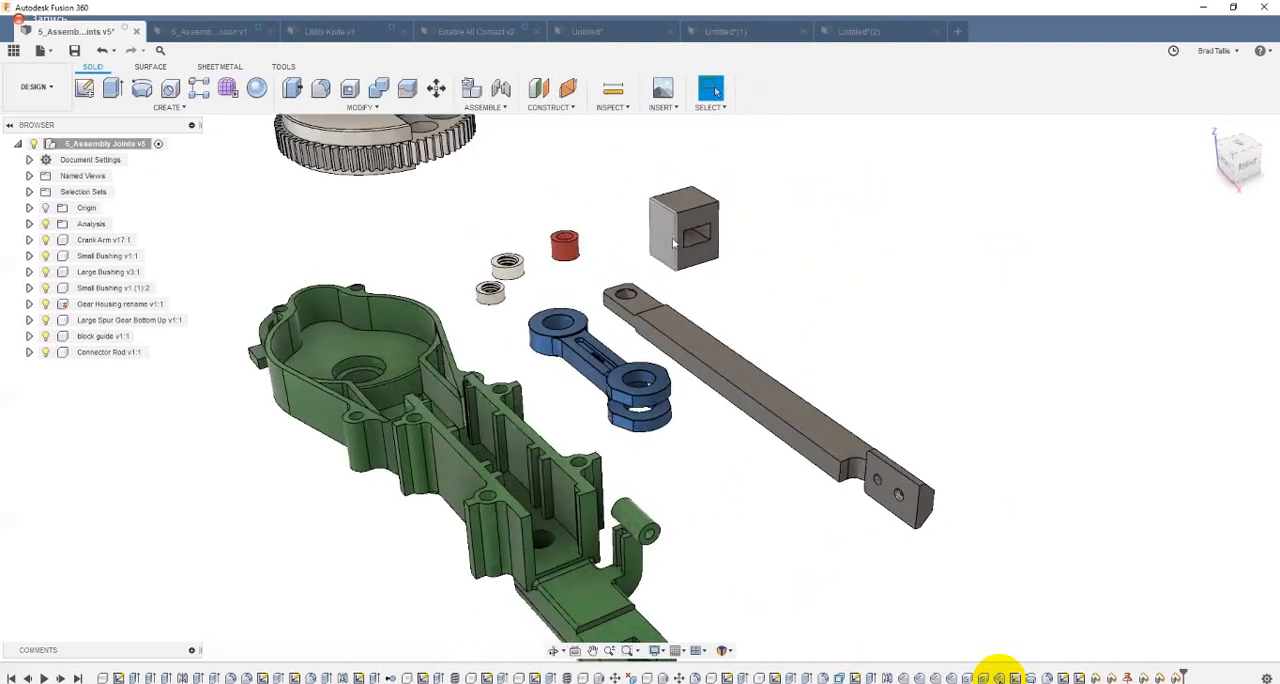
shift+middle_drag(673, 243, 698, 214)
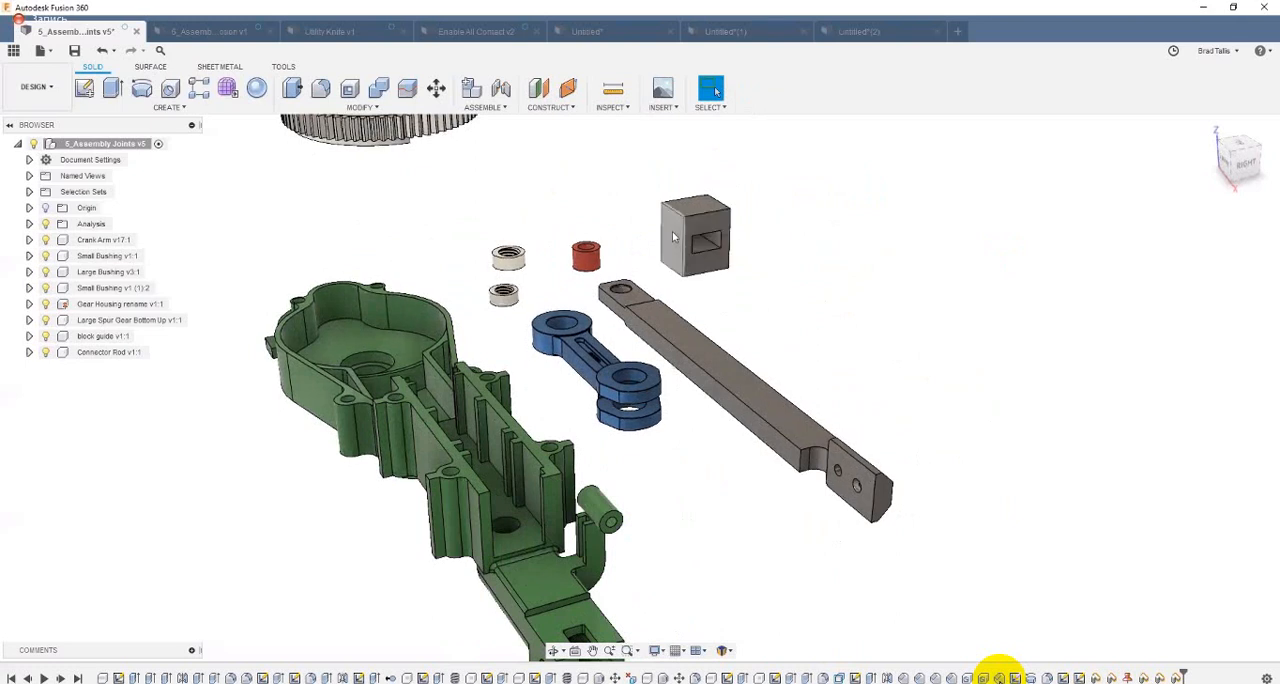
click(668, 238)
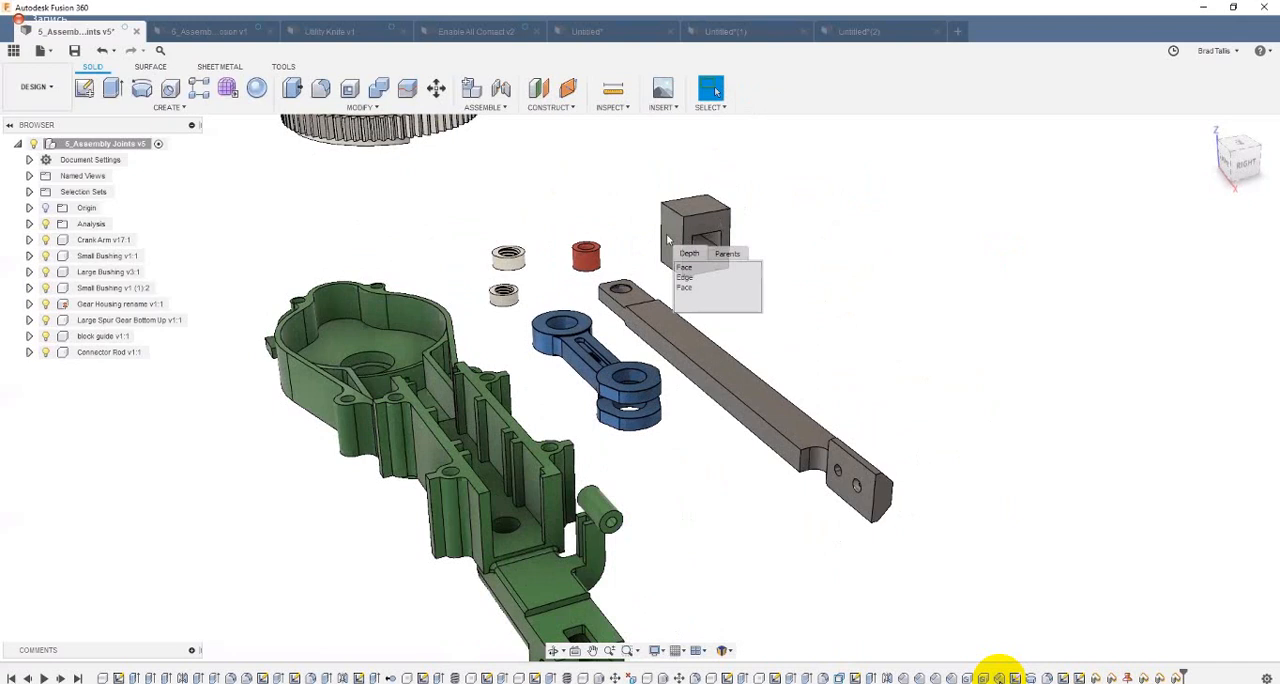
drag(685, 238, 749, 238)
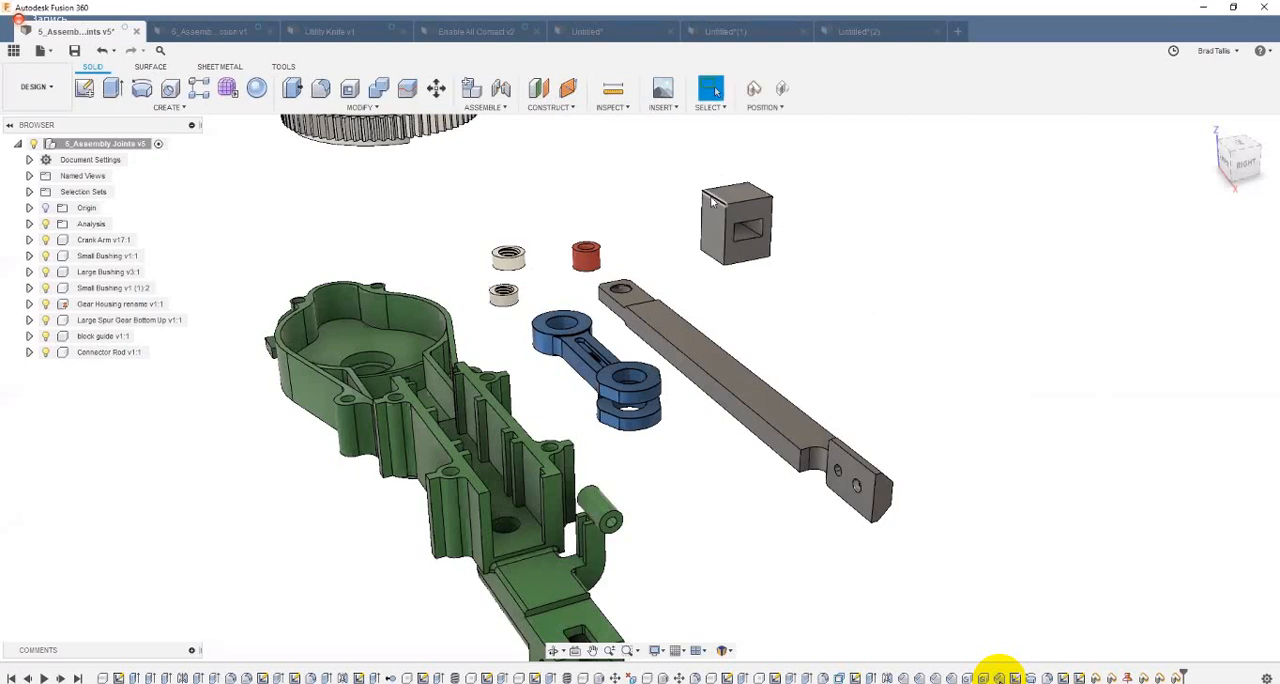
click(723, 230)
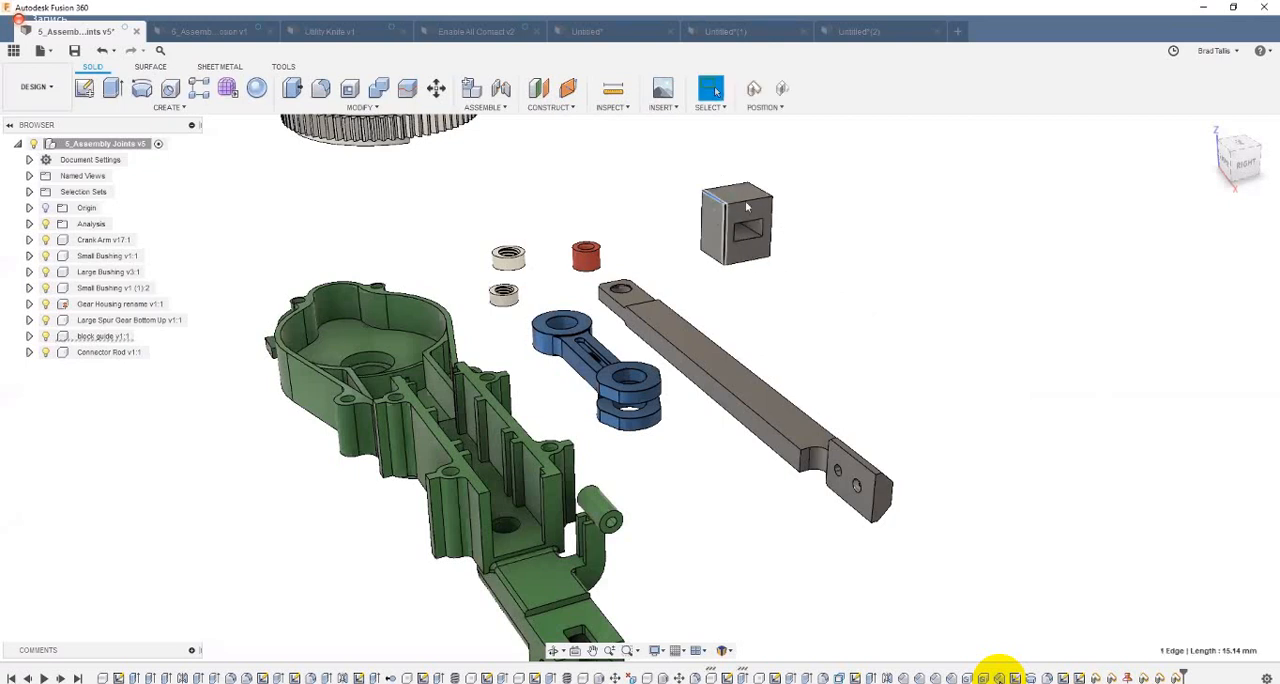
click(746, 206)
click(712, 213)
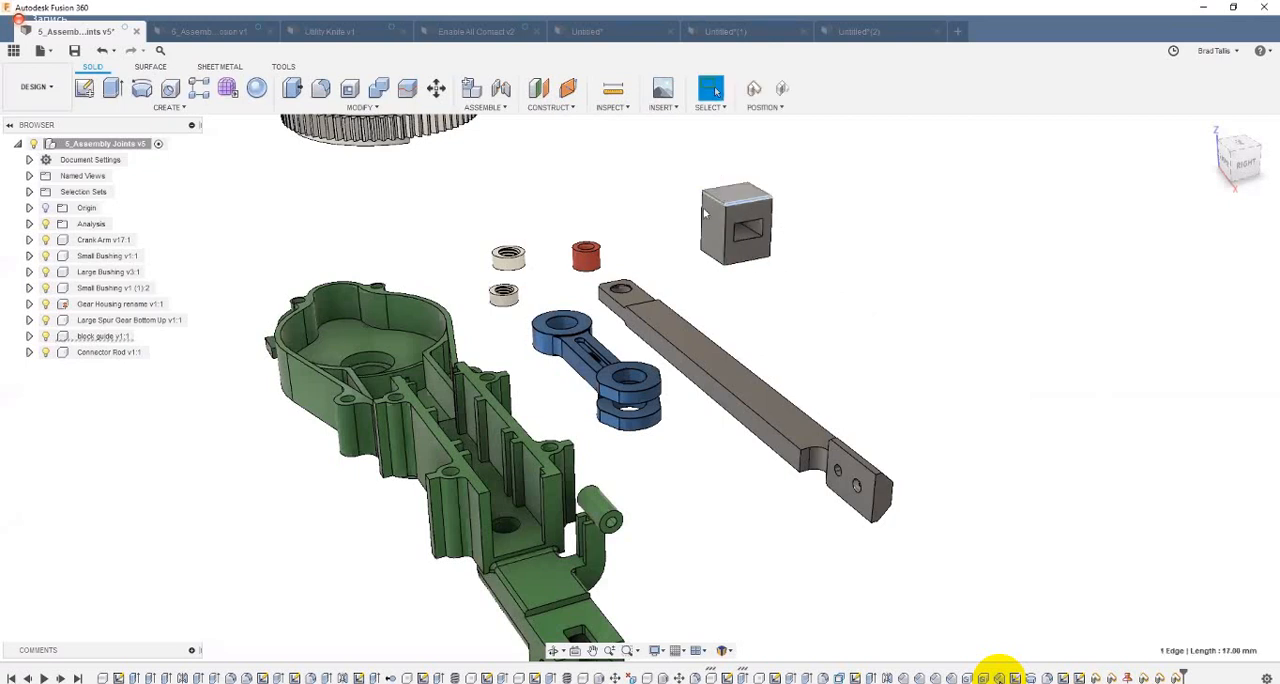
click(820, 282)
shift+middle_drag(820, 282, 836, 273)
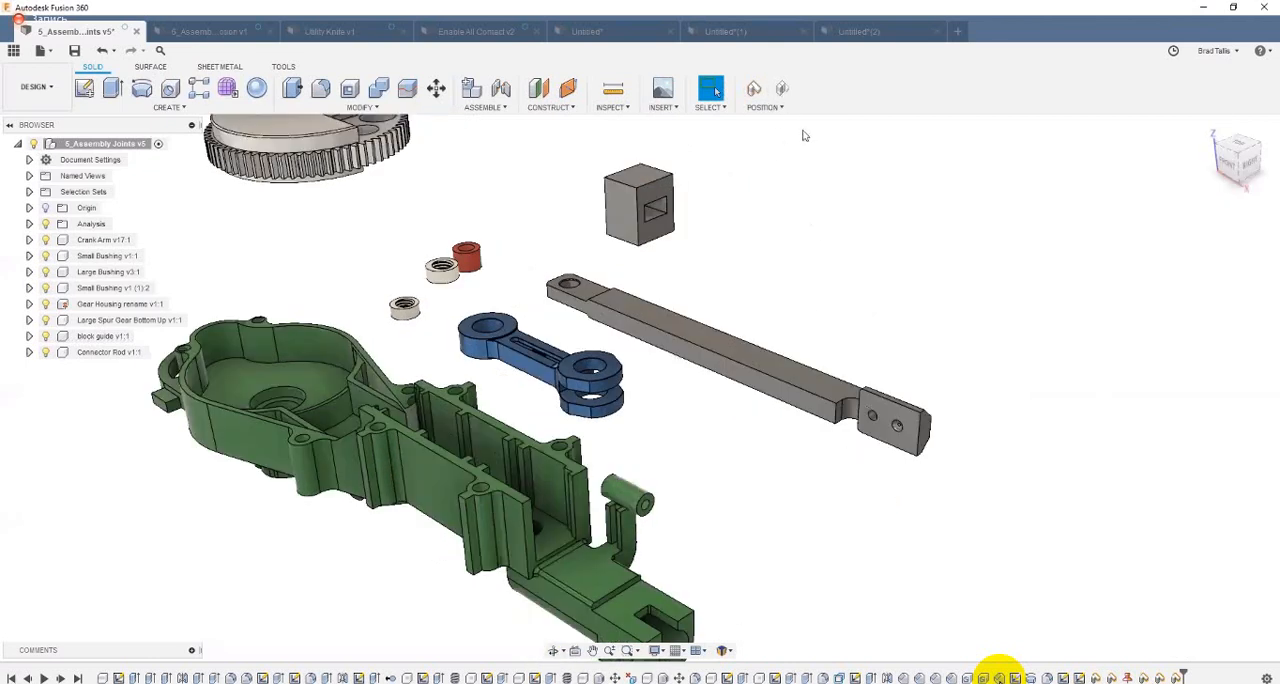
shift+middle_drag(832, 221, 835, 221)
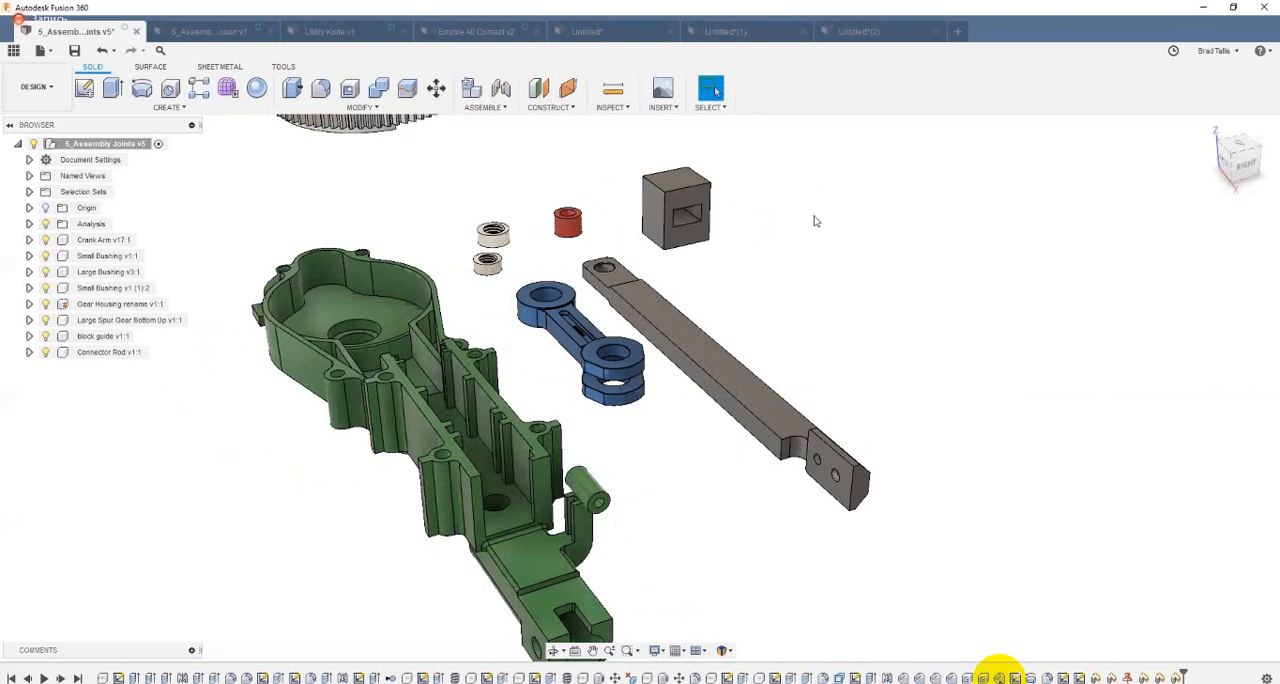
Step: Move the connector rod freehand away from the crank arm and revert it to its original position
shift+middle_drag(805, 234, 751, 214)
scroll(665, 331, up, 2)
shift+middle_drag(665, 331, 571, 334)
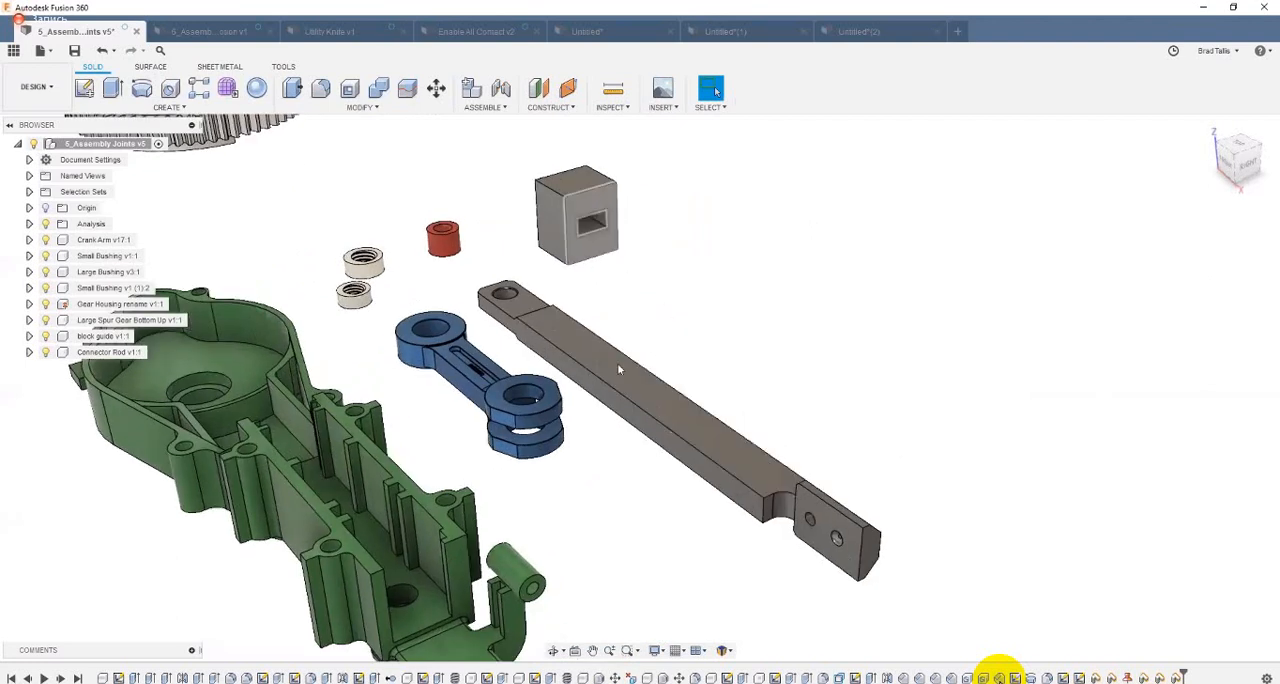
shift+middle_drag(617, 364, 621, 364)
drag(621, 391, 628, 243)
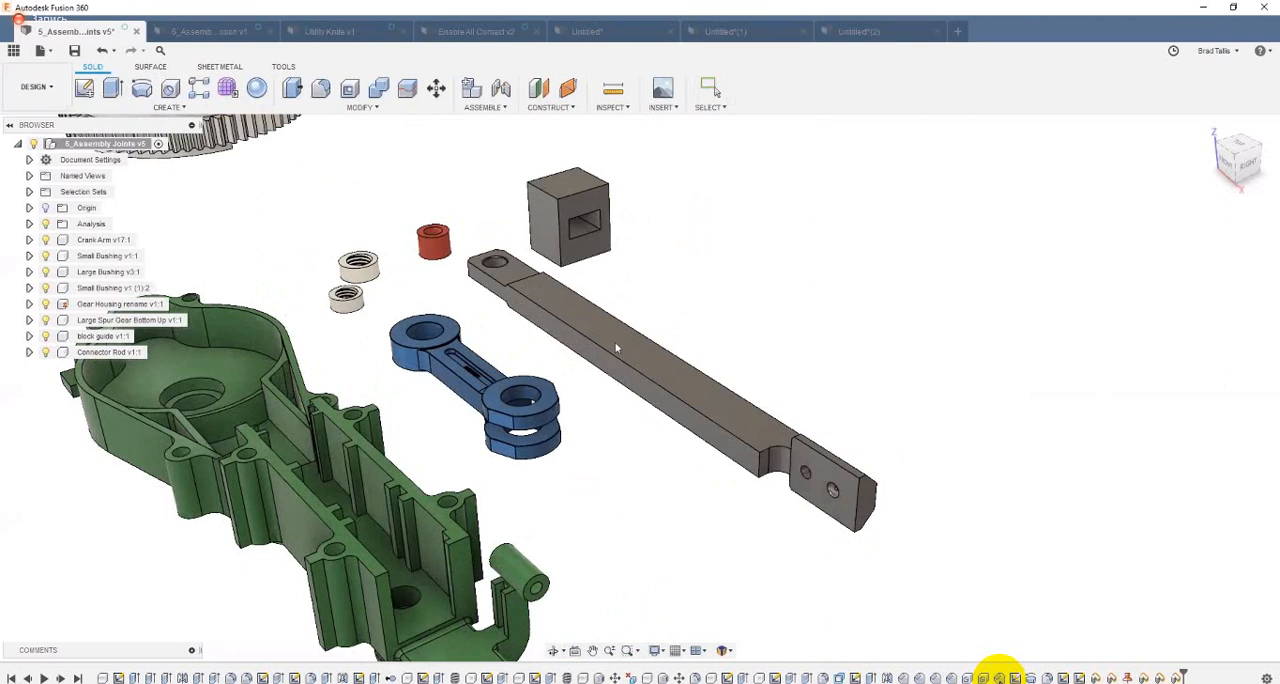
mouse_move(616, 343)
mouse_down()
mouse_move(461, 402)
mouse_move(642, 319)
mouse_move(471, 397)
mouse_move(682, 319)
mouse_move(626, 350)
mouse_up()
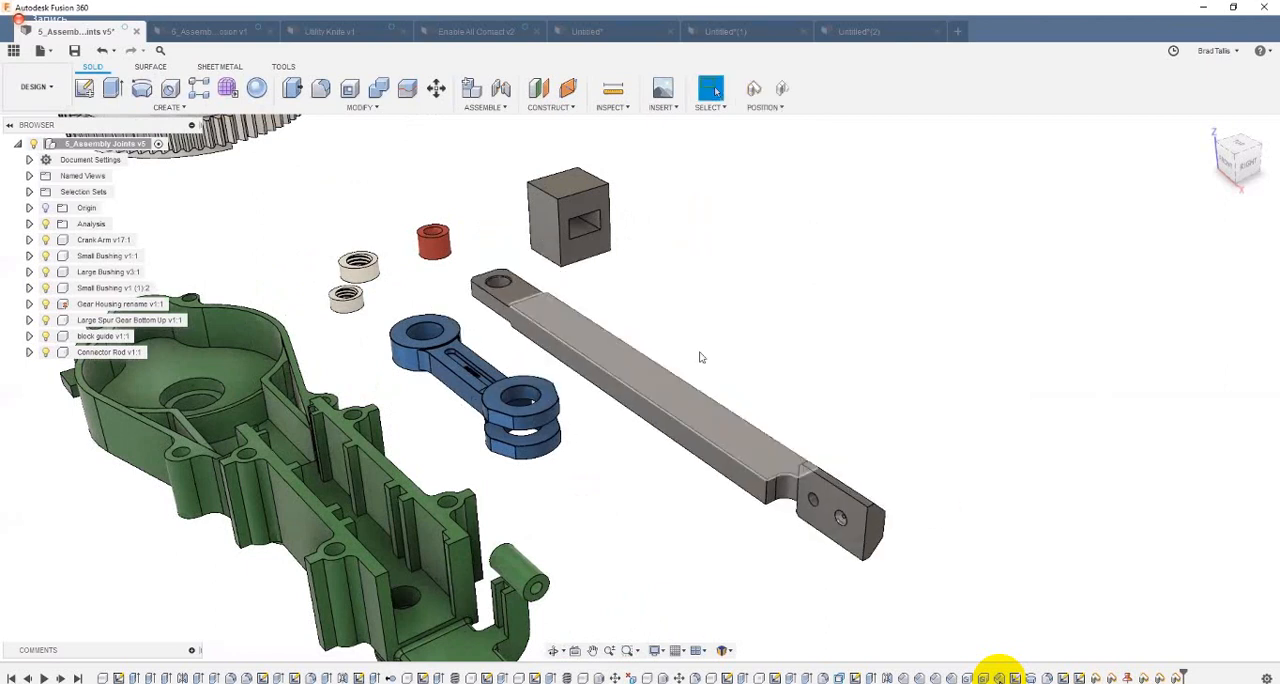
drag(651, 381, 980, 528)
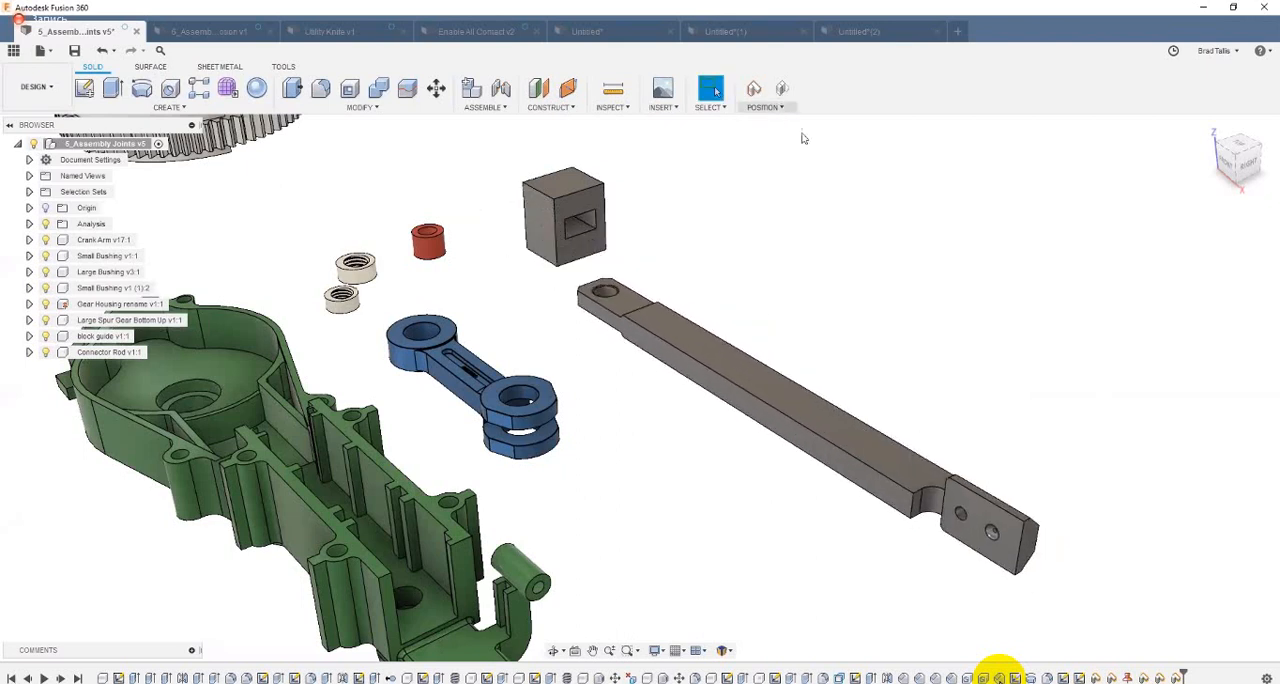
click(783, 90)
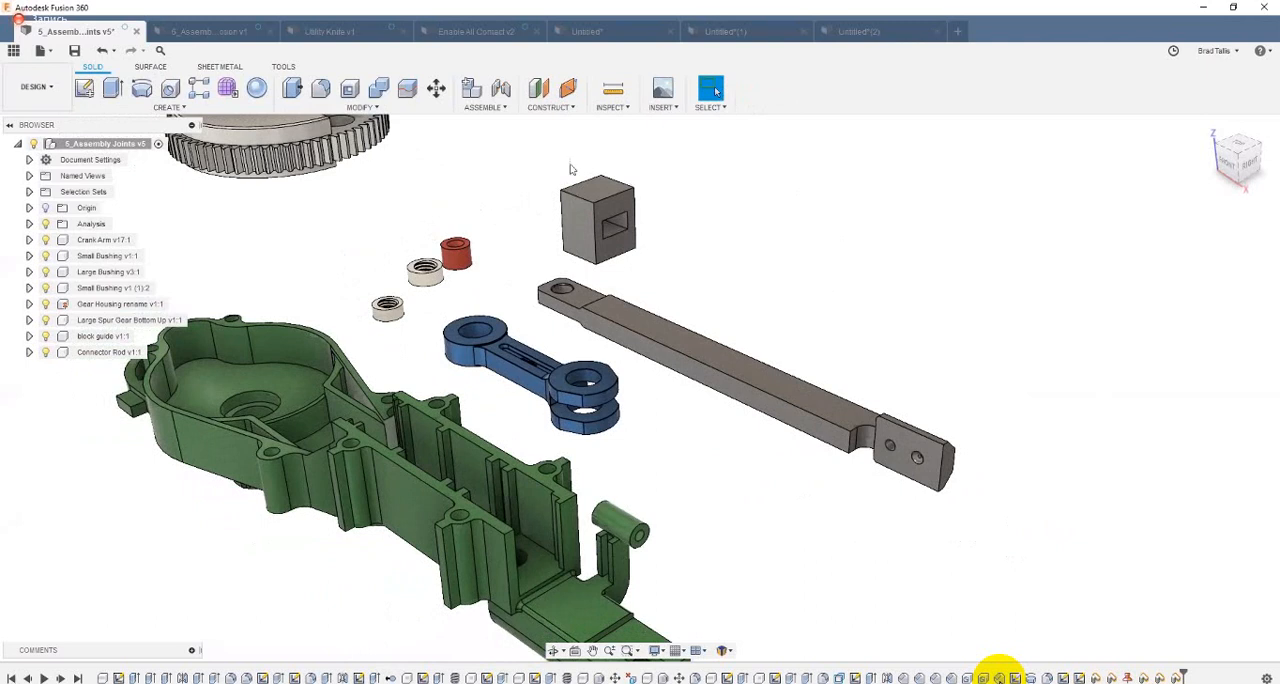
Step: Start a joint and examine the available snap points on the faces of the block guide and the crank arm
click(501, 90)
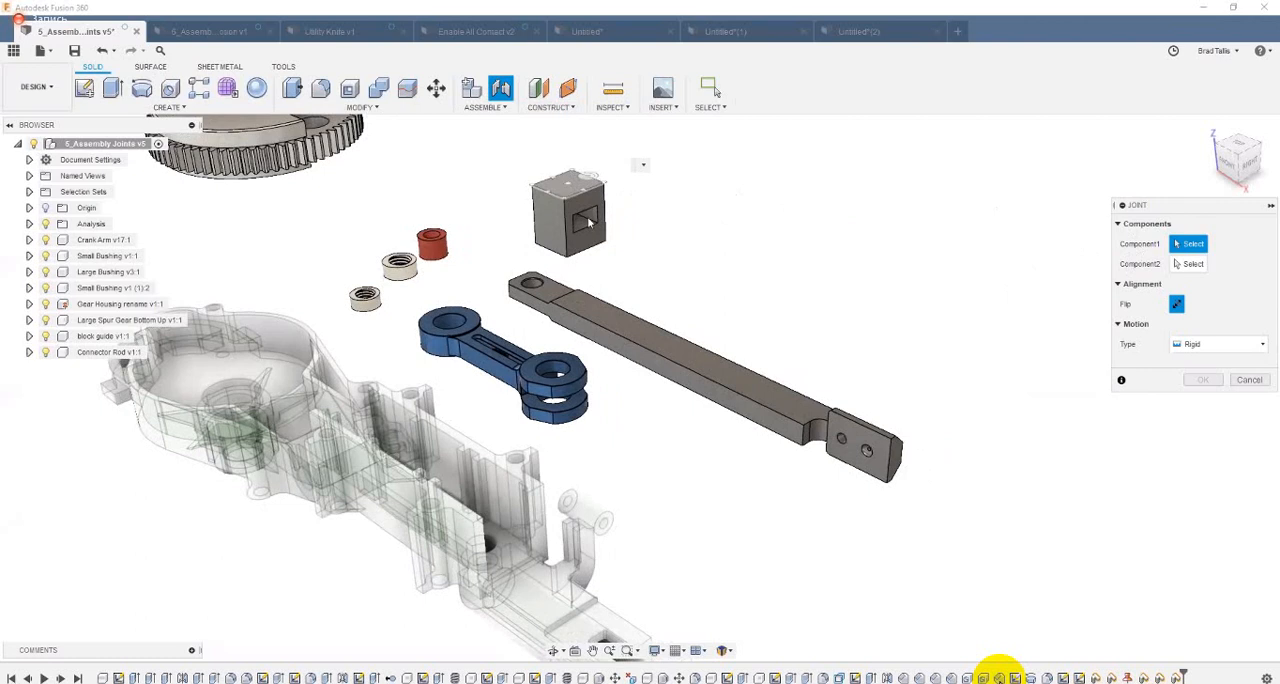
scroll(568, 229, up, 5)
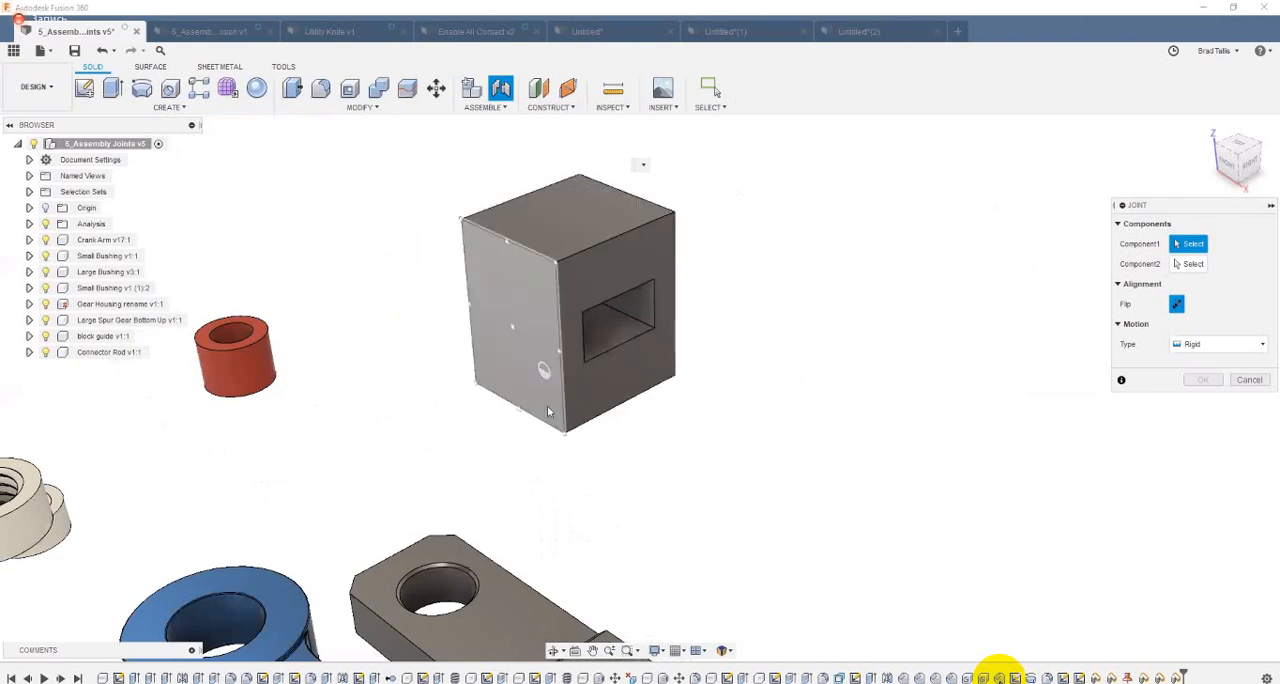
middle_drag(512, 496, 539, 402)
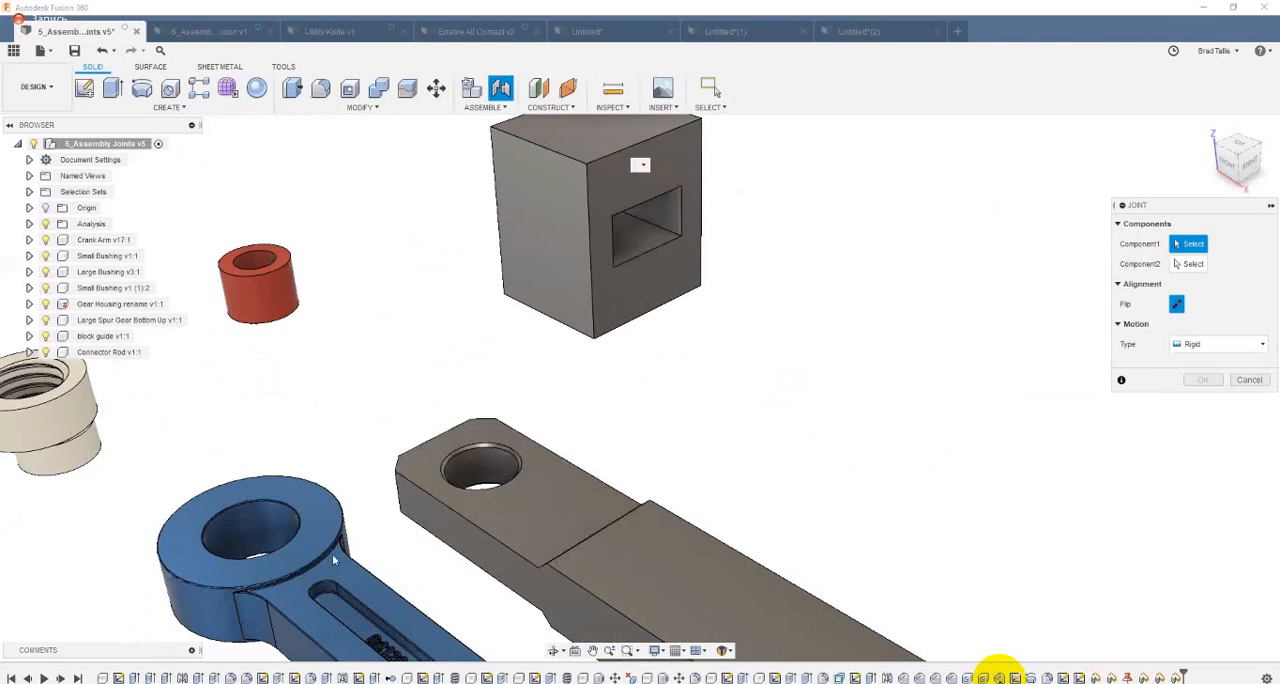
middle_drag(333, 555, 343, 527)
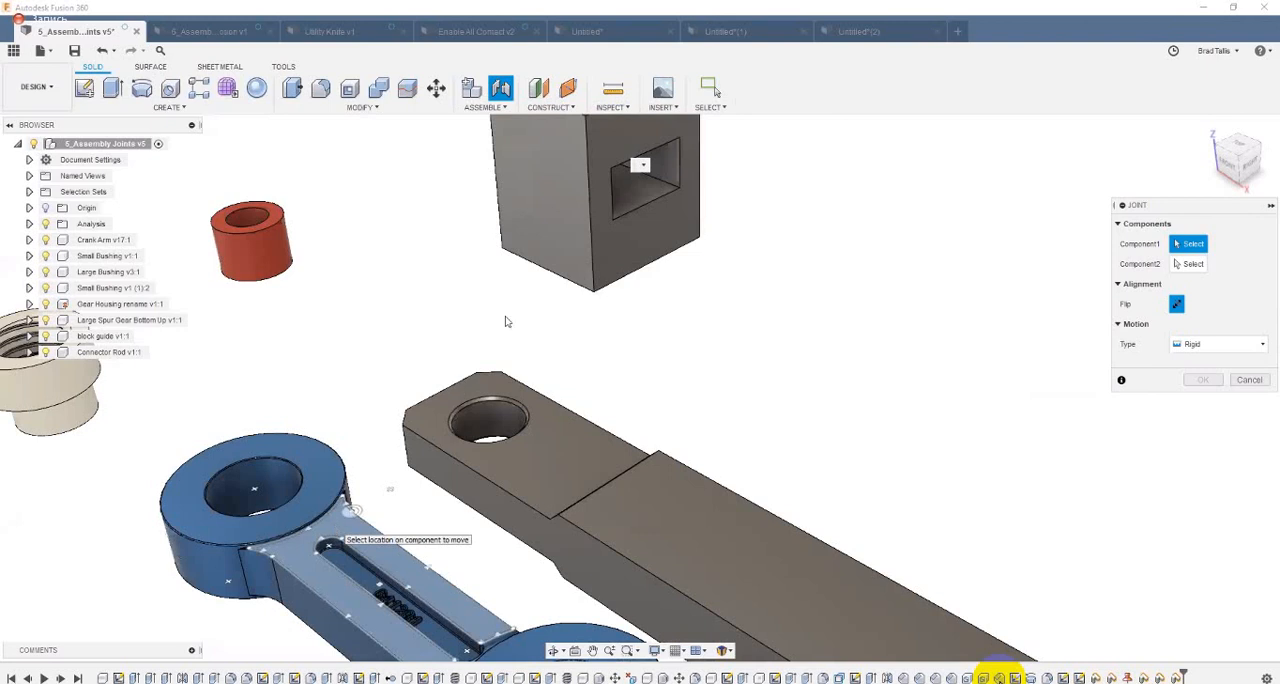
middle_drag(586, 123, 520, 266)
scroll(519, 266, up, 3)
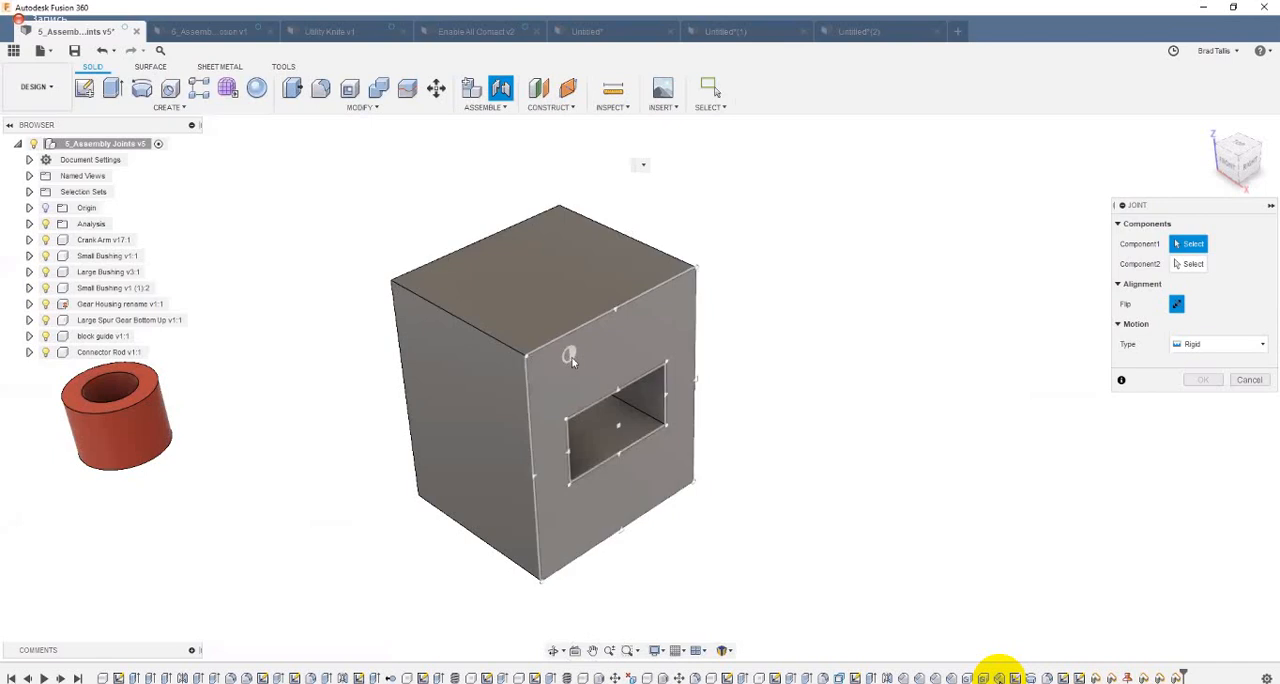
shift+middle_drag(571, 357, 504, 316)
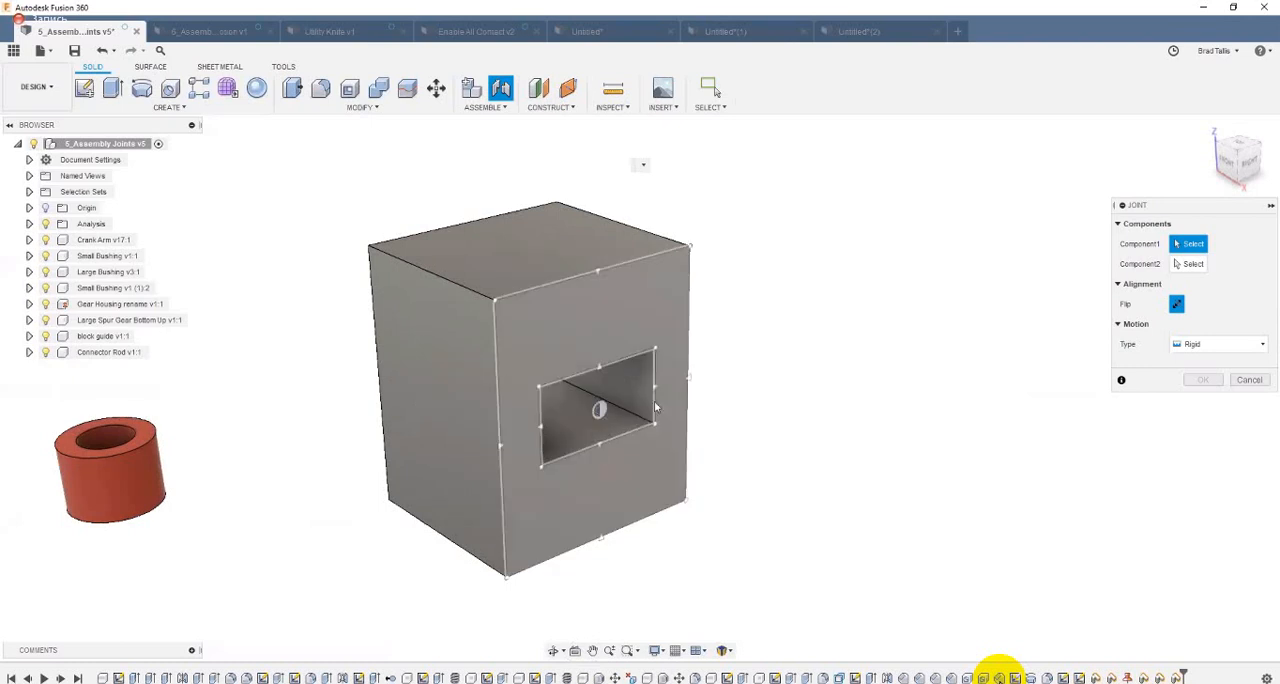
Step: Create a Rigid joint from the block guide's rear top corner to the channel rib of the gear housing, and animate it
mouse_move(552, 241)
shift+middle_down()
mouse_move(558, 250)
mouse_move(535, 251)
shift+middle_up()
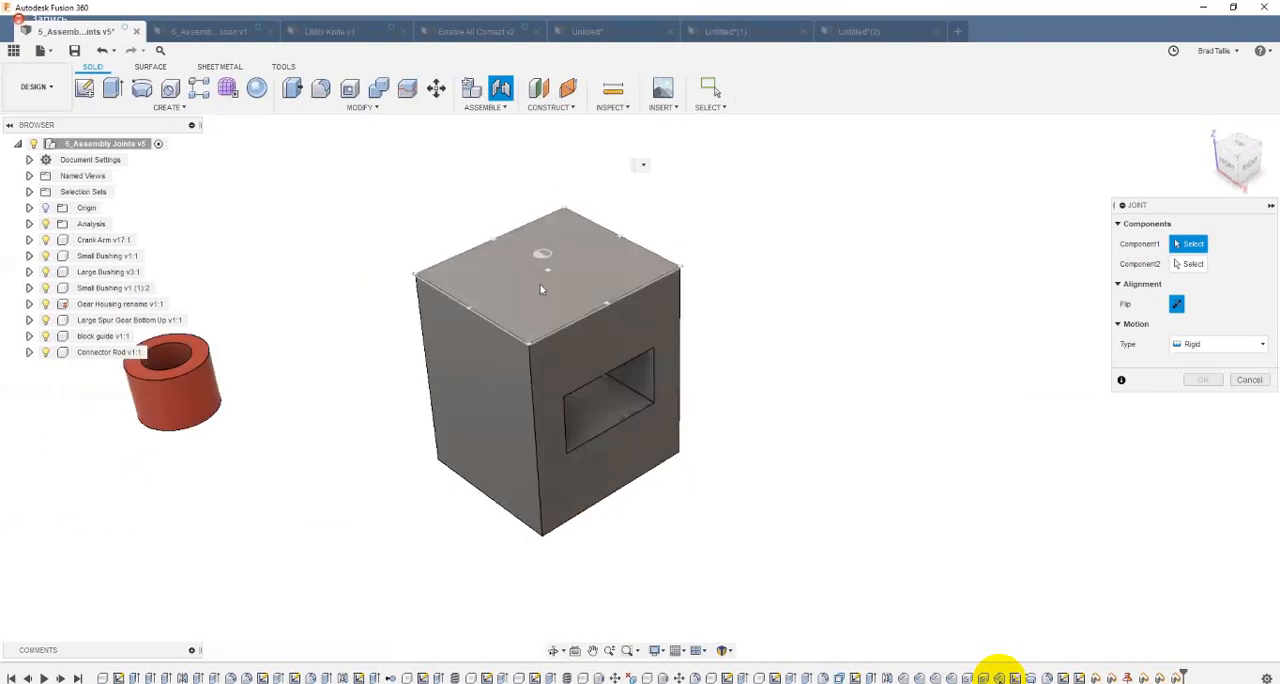
click(562, 216)
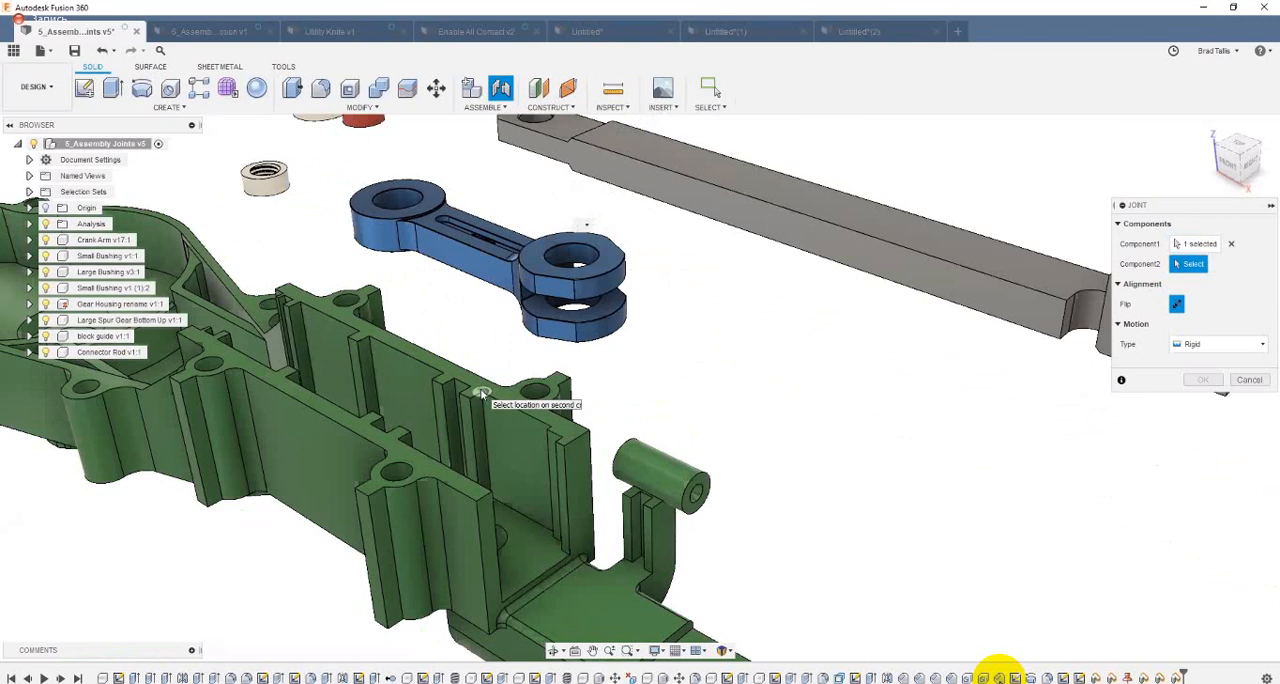
click(752, 402)
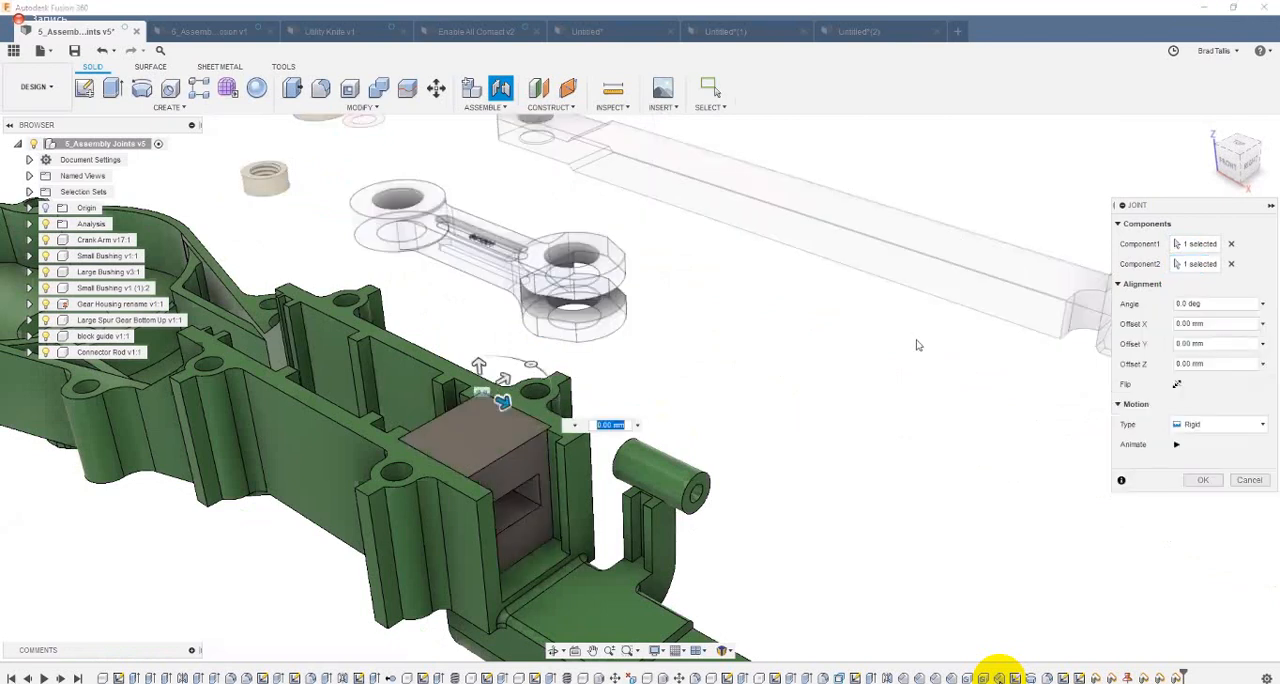
click(1176, 444)
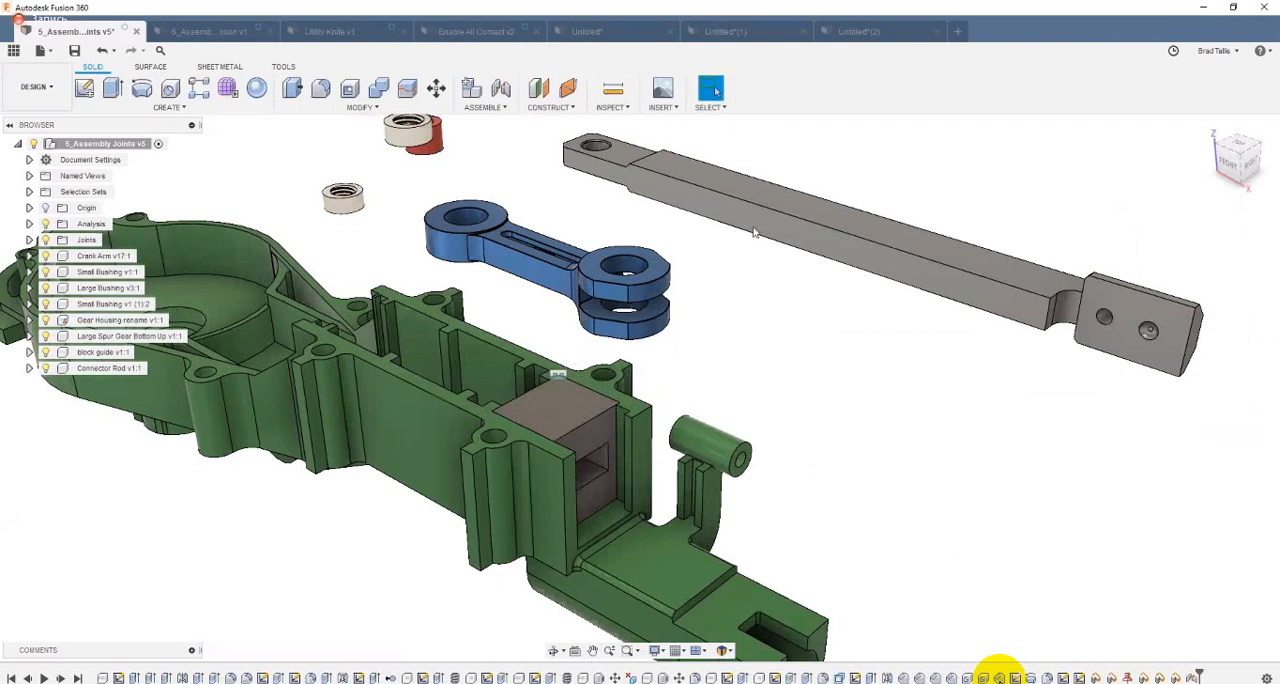
Step: Move the connector rod and the crank arm freehand and revert their positions
drag(754, 228, 726, 306)
drag(473, 246, 590, 283)
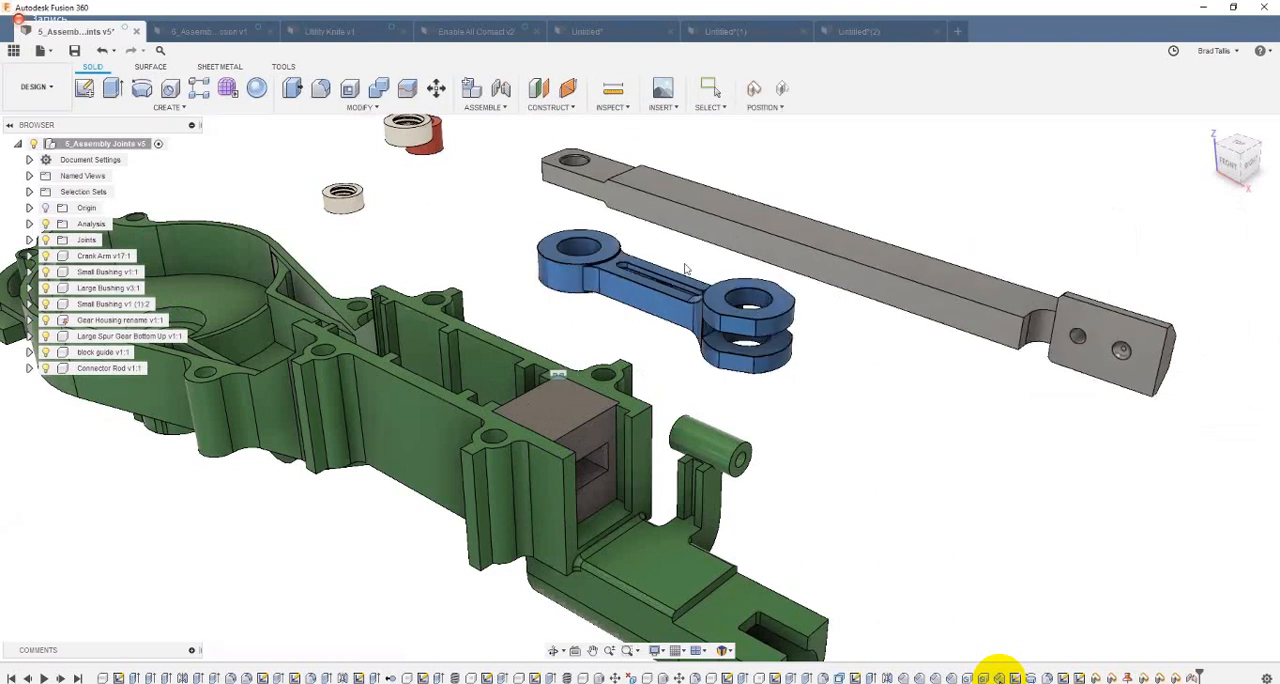
click(784, 84)
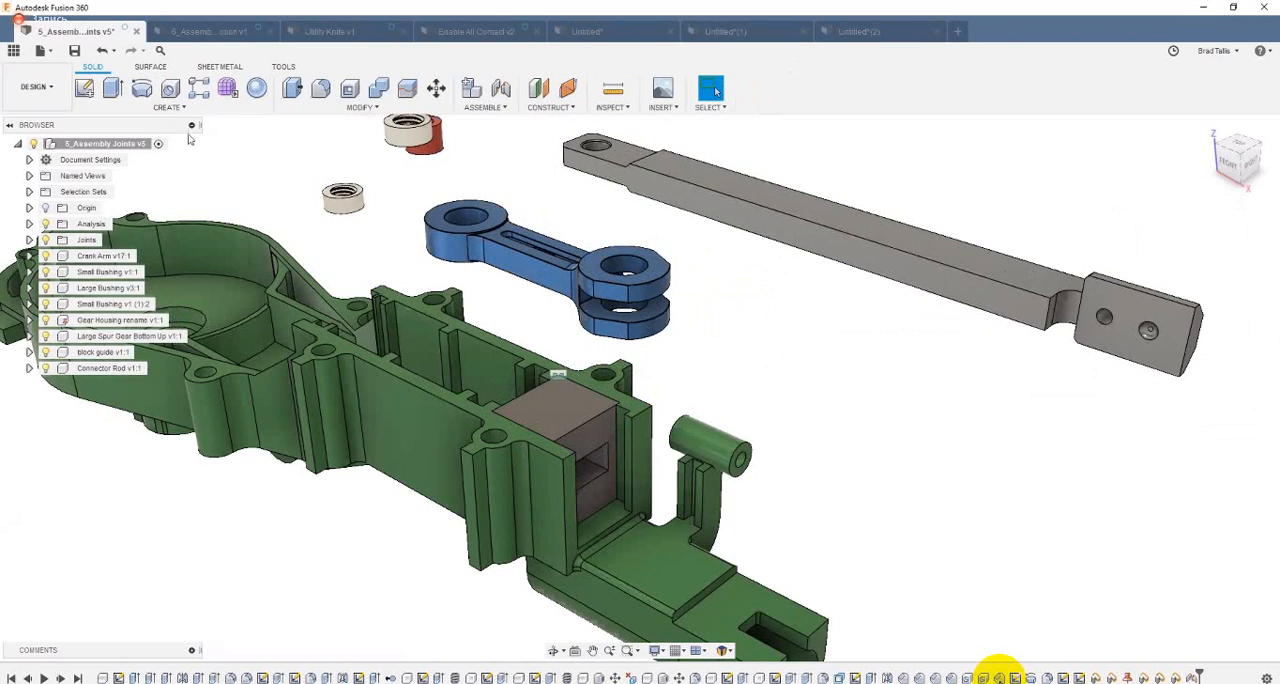
Step: Undo the freehand component moves and the block guide's joint to the housing
click(104, 52)
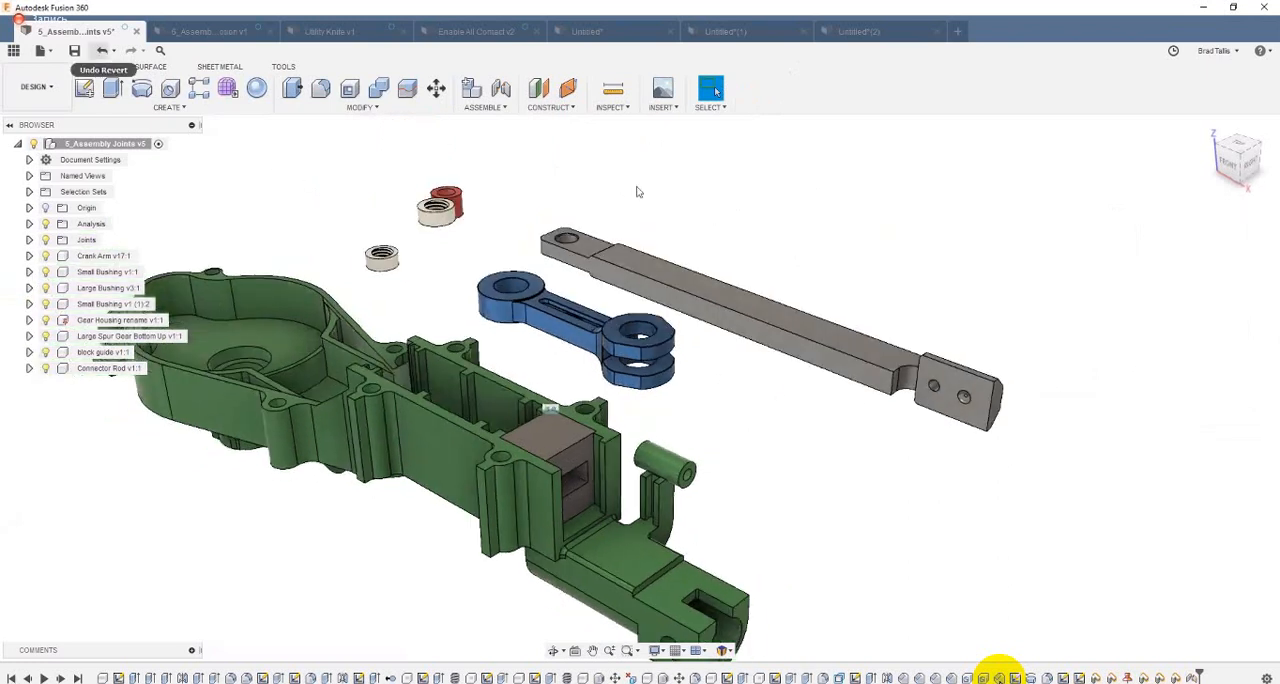
click(98, 51)
click(100, 51)
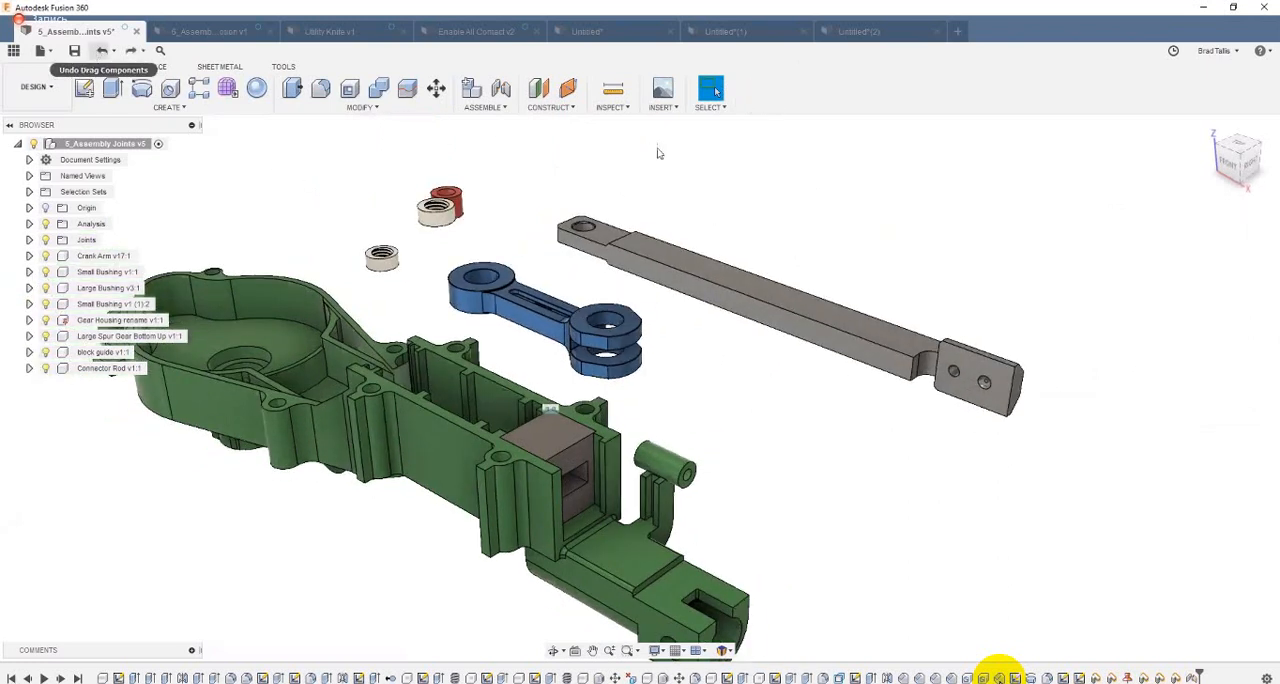
key(ctrl+z)
key(ctrl+z)
Step: Join the block guide's rear top corner to the top of the gear housing's channel rib with a Rigid joint
click(500, 88)
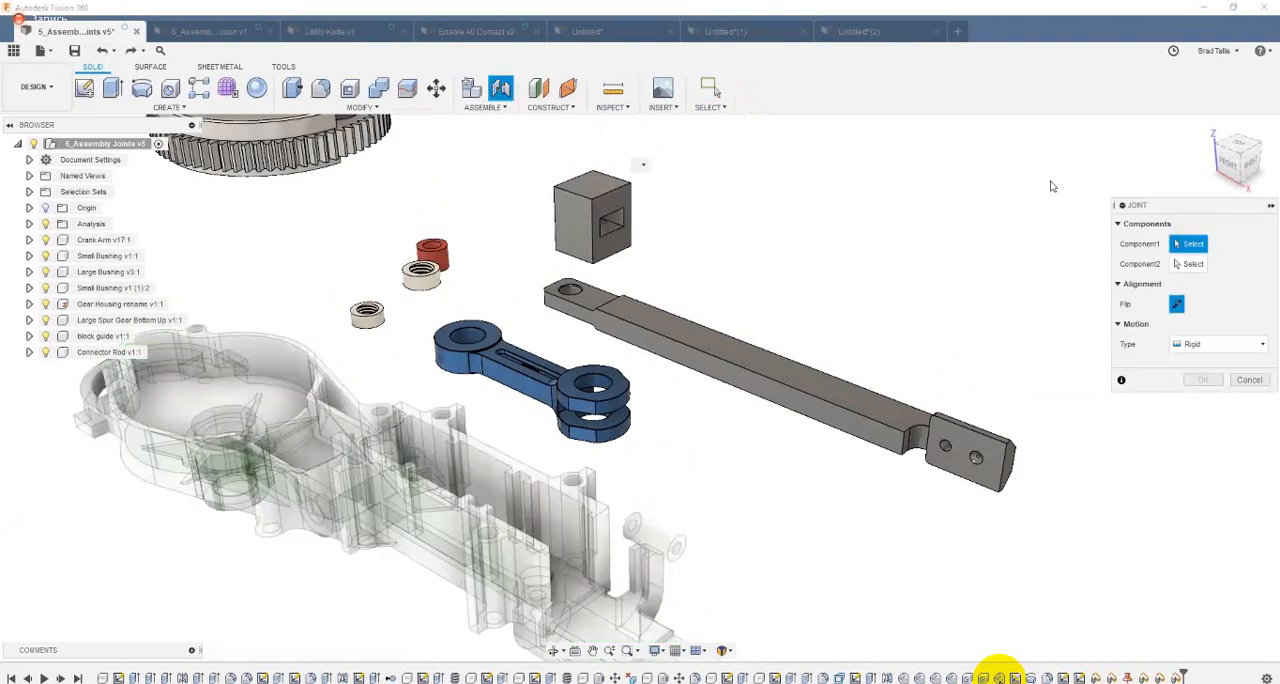
drag(1052, 186, 885, 196)
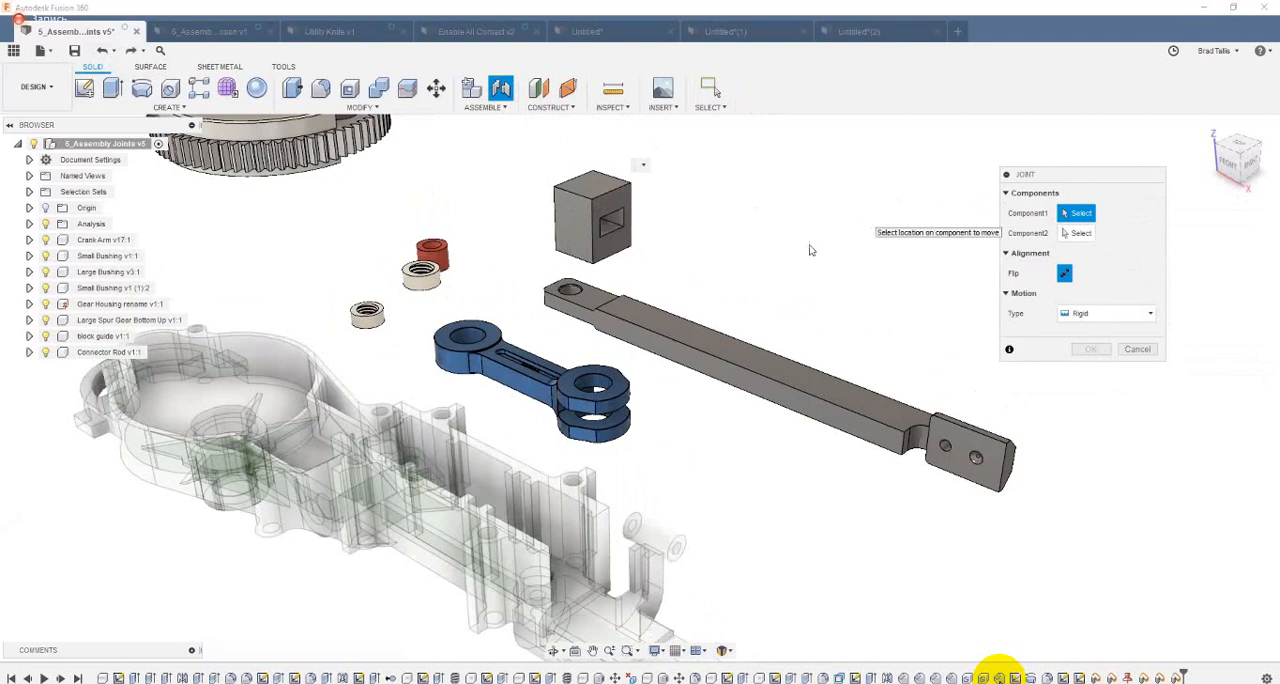
shift+middle_drag(680, 266, 673, 271)
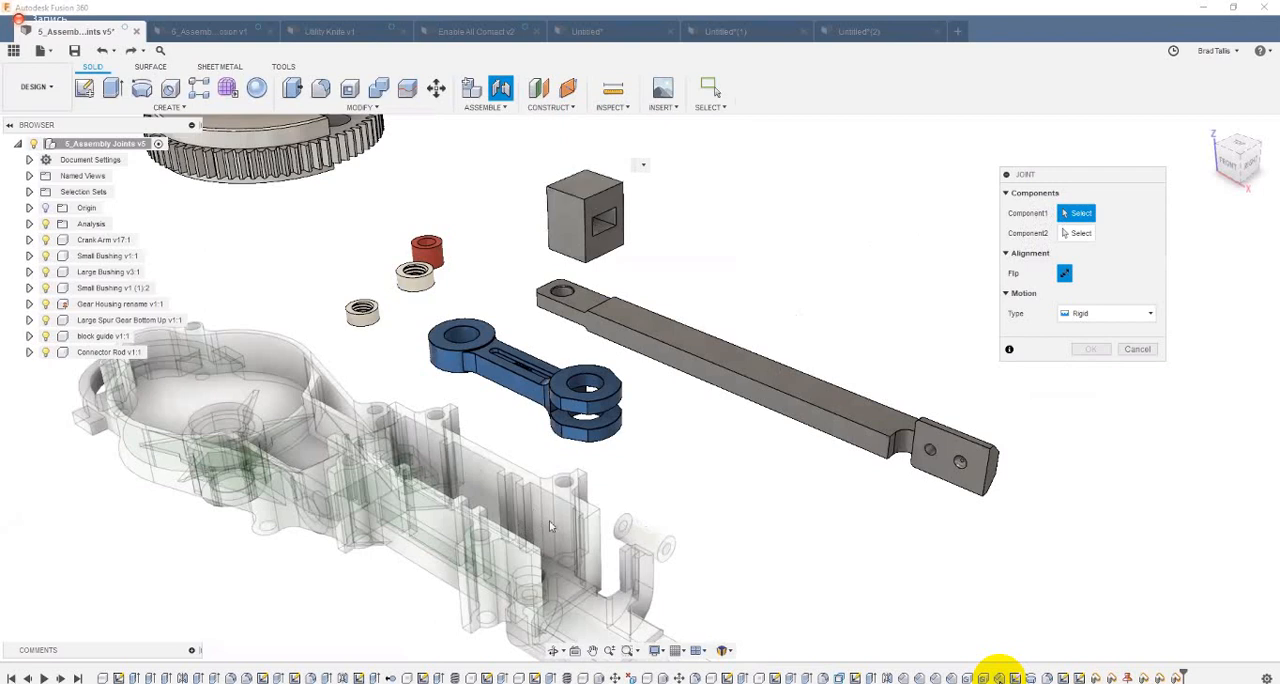
click(588, 174)
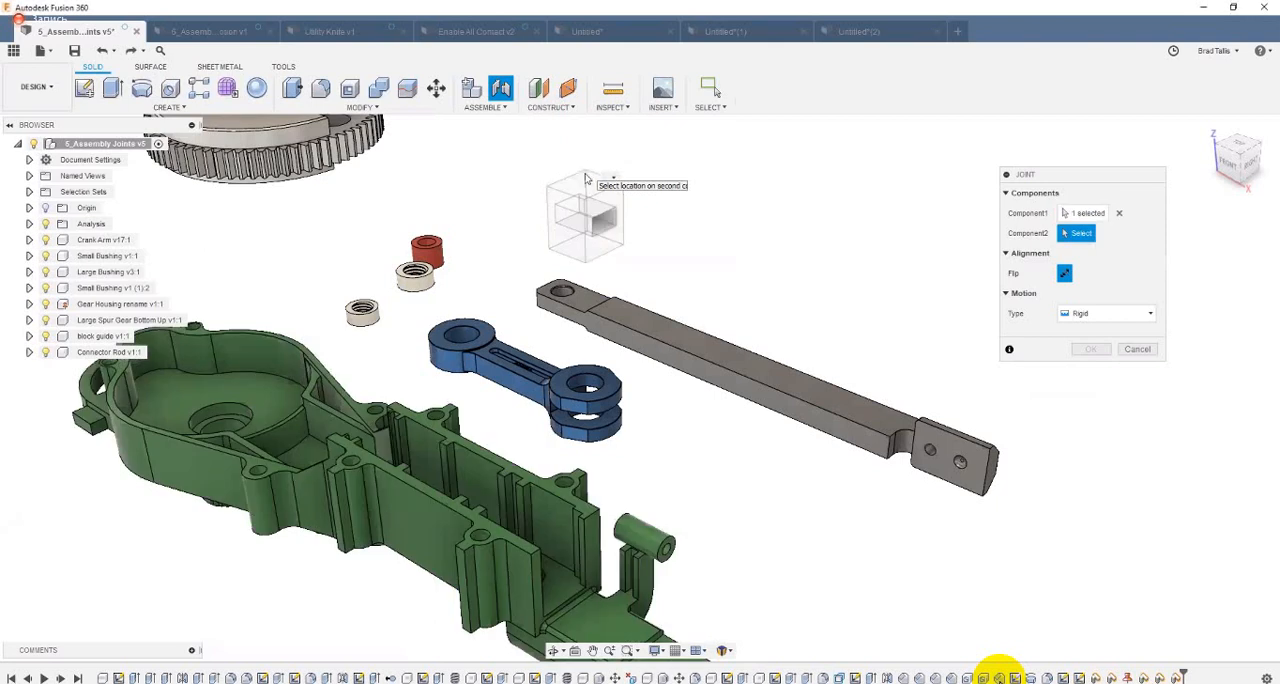
click(533, 482)
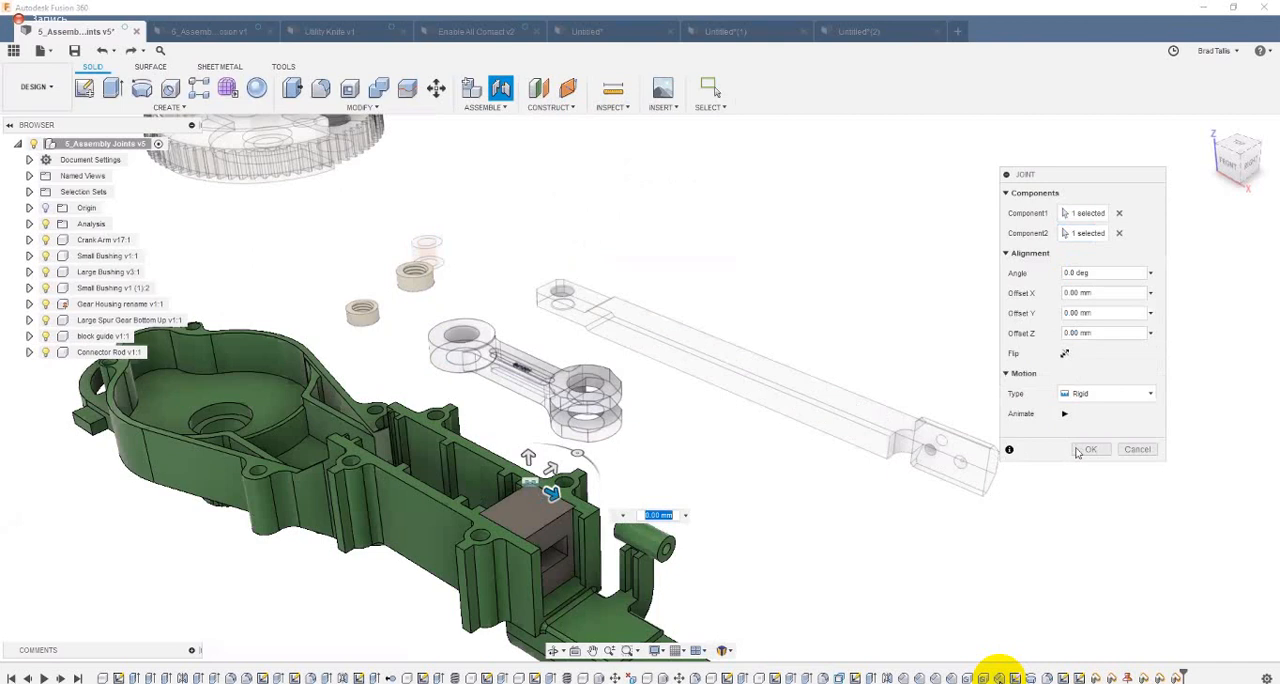
click(1088, 449)
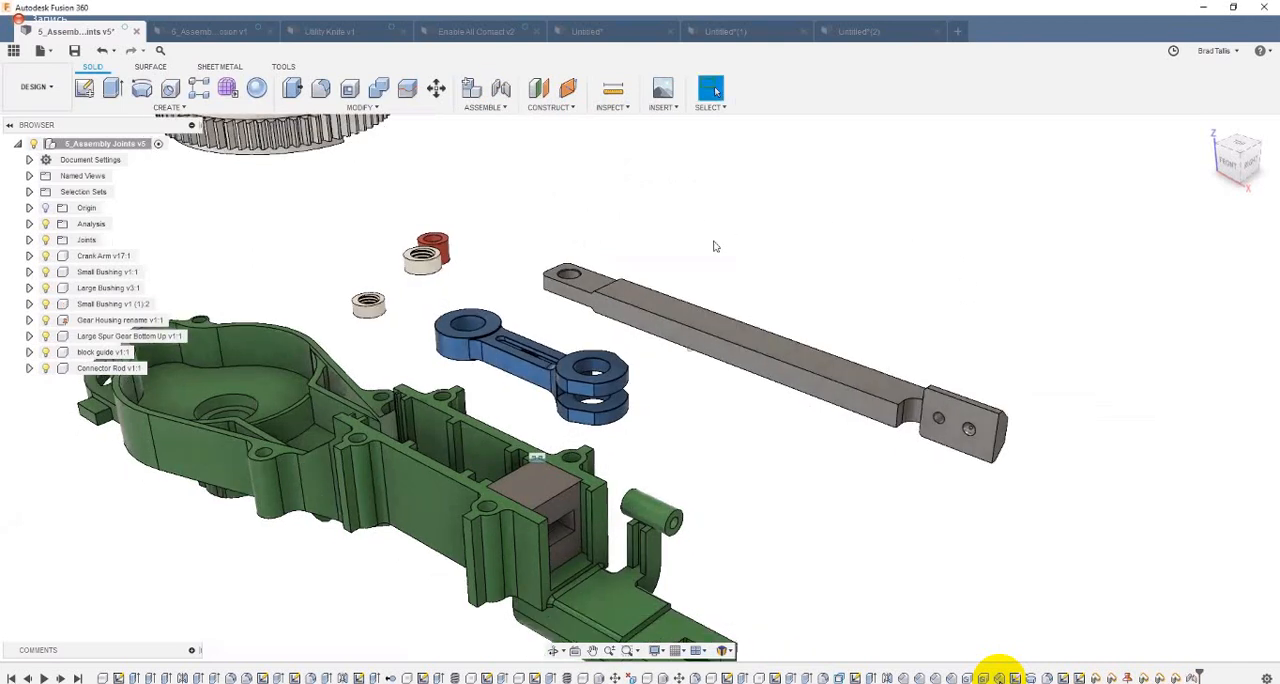
Step: Start a joint from a snap point midway along the connector rod to the rectangular opening in the block guide
scroll(715, 246, up, 2)
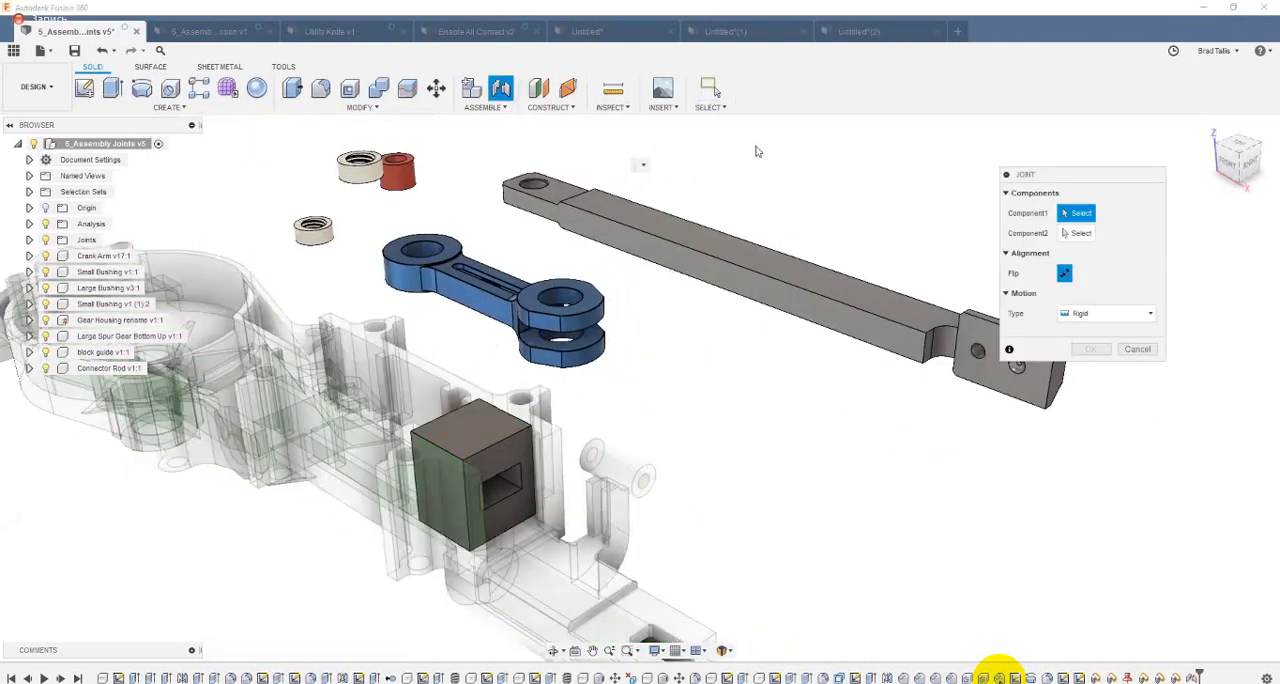
shift+middle_drag(752, 154, 716, 228)
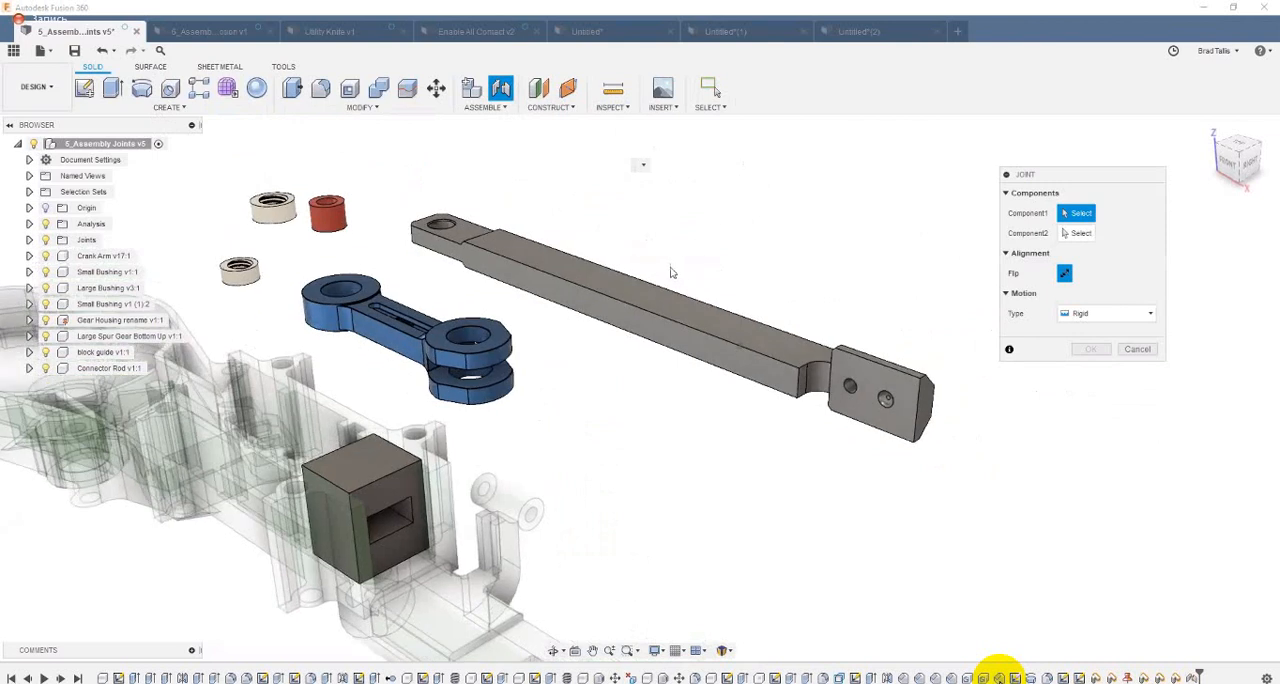
shift+middle_drag(672, 272, 661, 278)
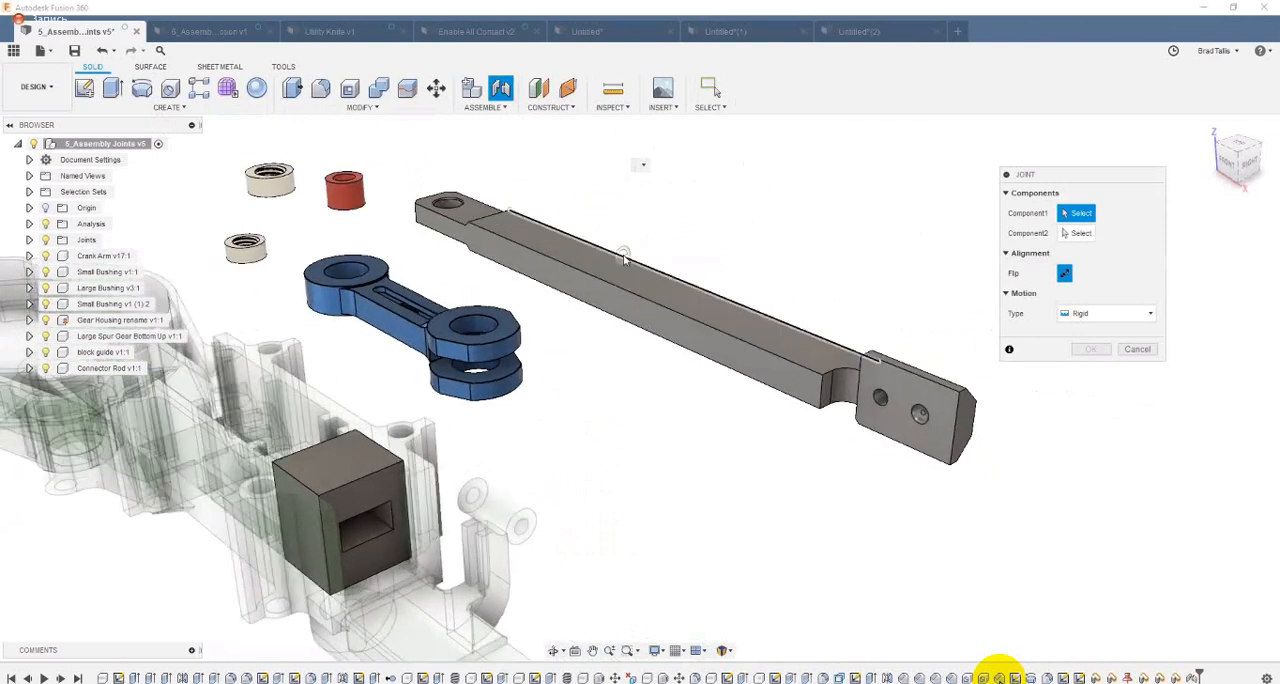
shift+middle_drag(537, 373, 485, 441)
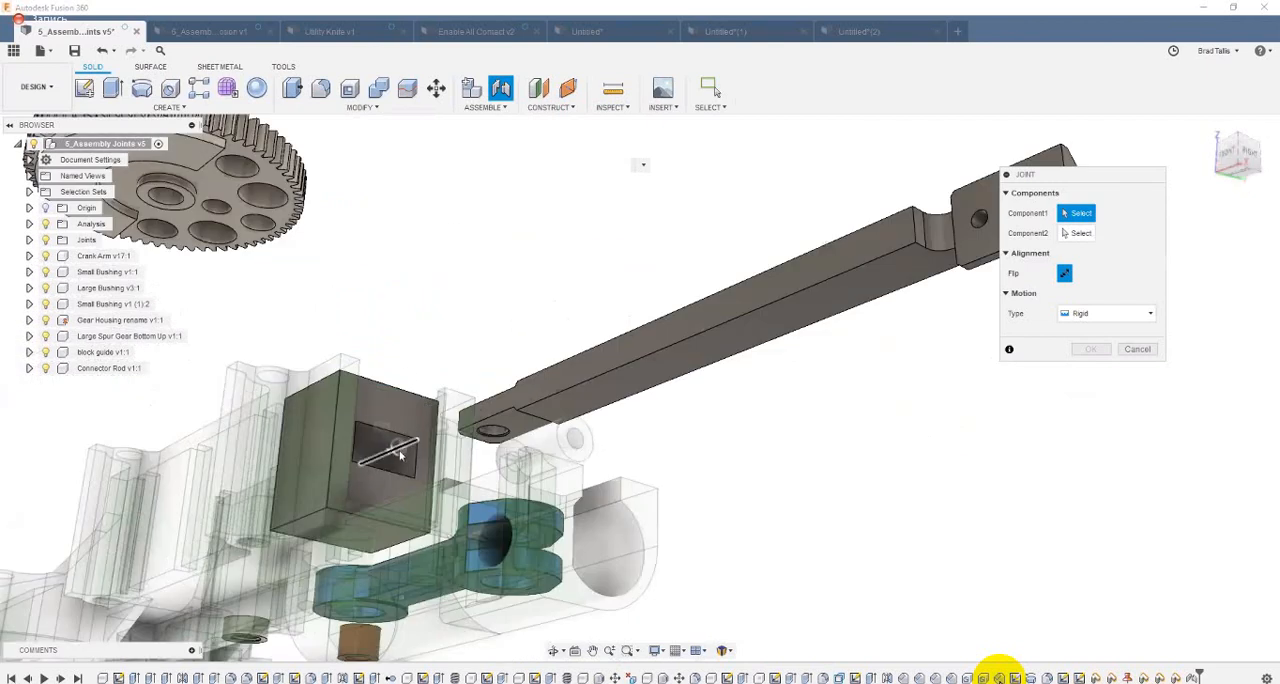
shift+middle_drag(584, 318, 632, 262)
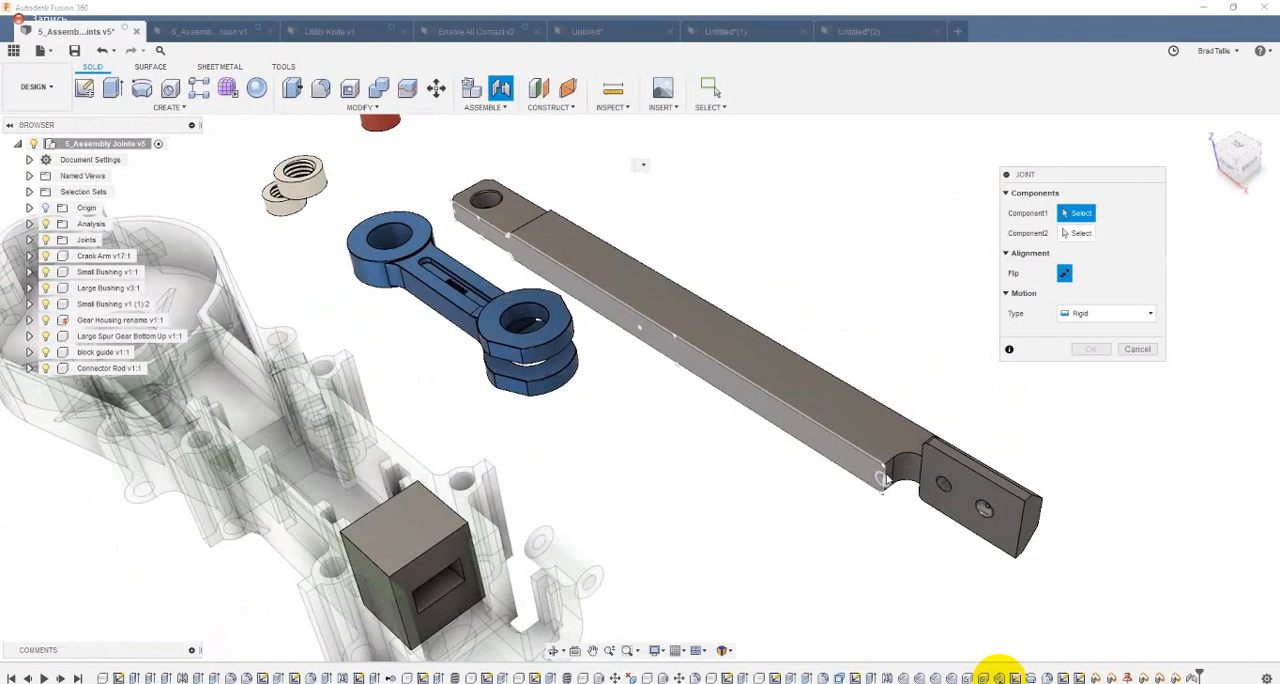
scroll(886, 466, up, 5)
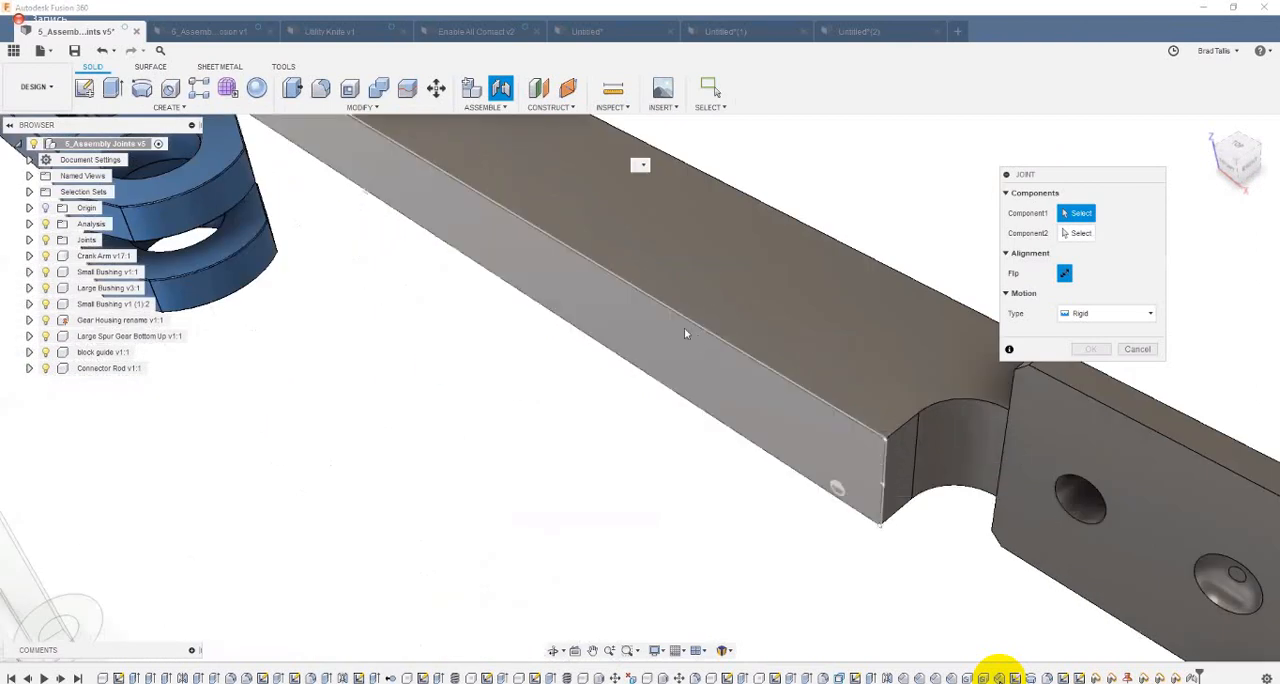
scroll(680, 322, down, 5)
shift+middle_drag(614, 280, 612, 270)
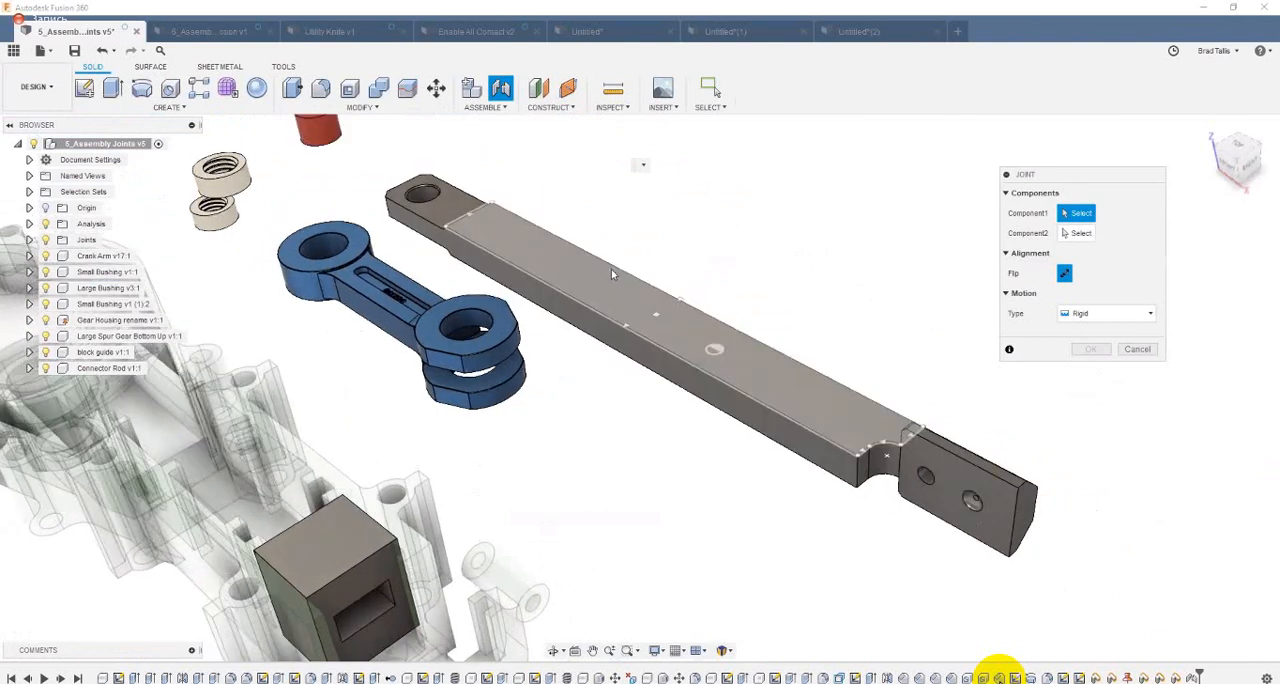
shift+middle_drag(679, 315, 707, 324)
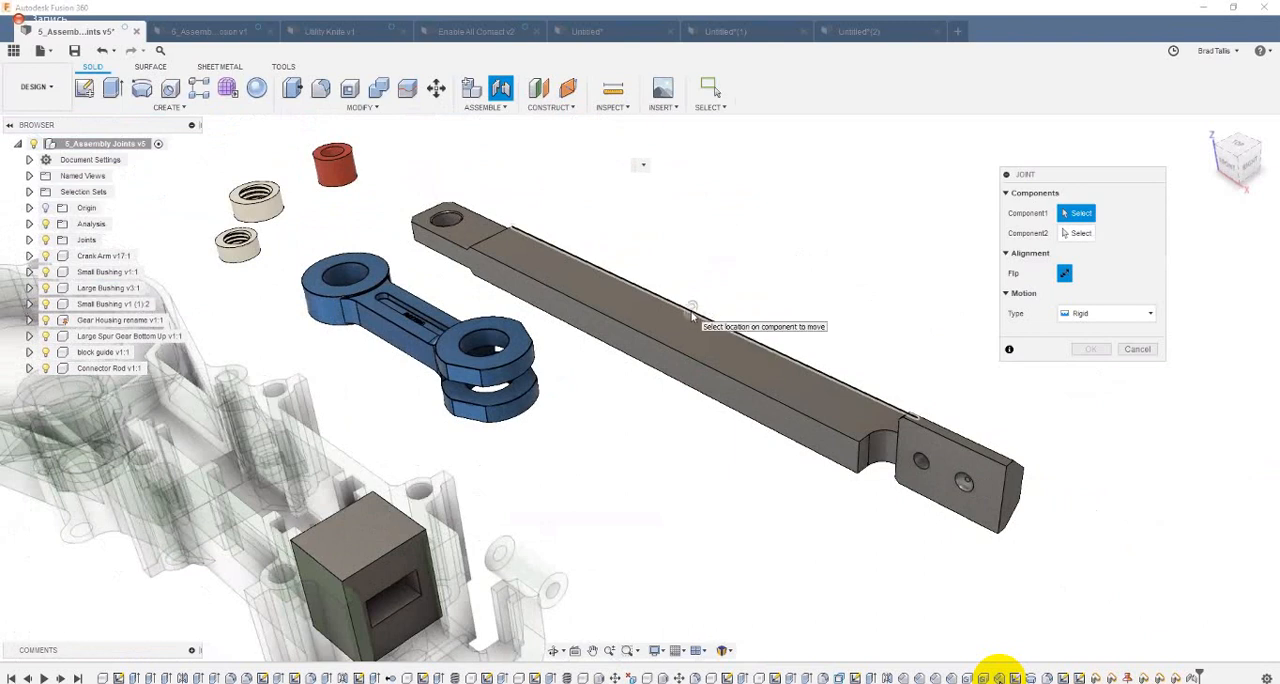
click(766, 303)
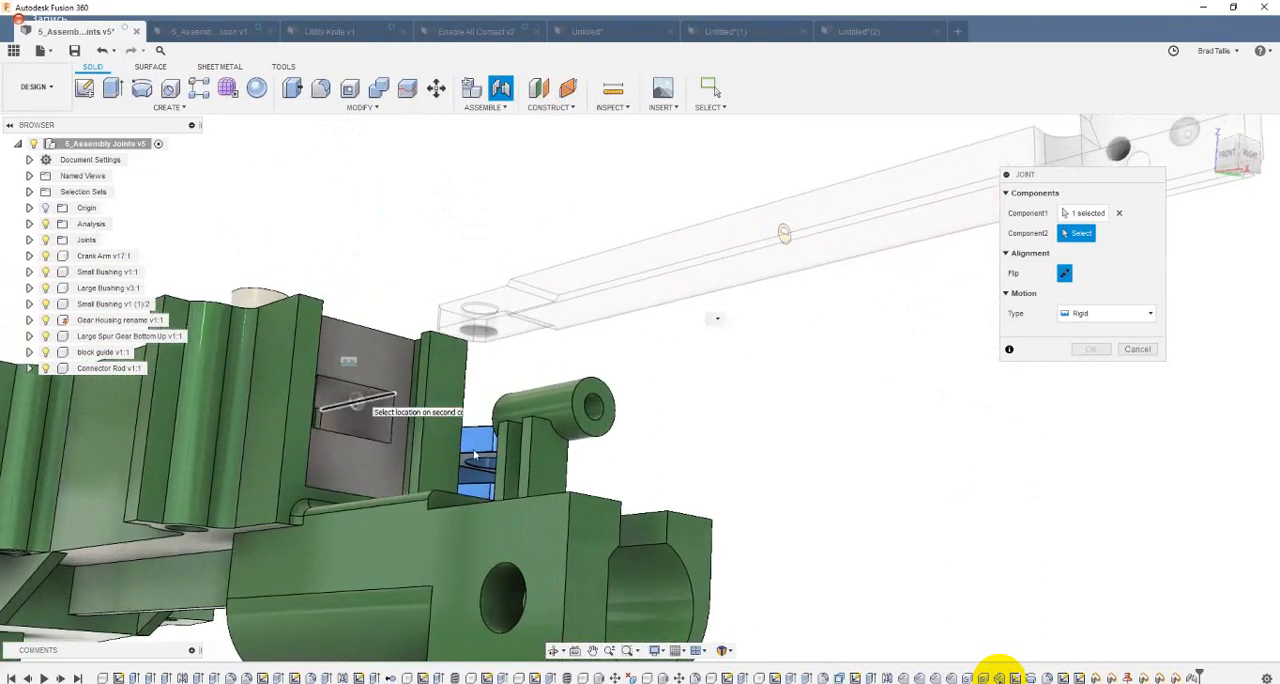
click(710, 543)
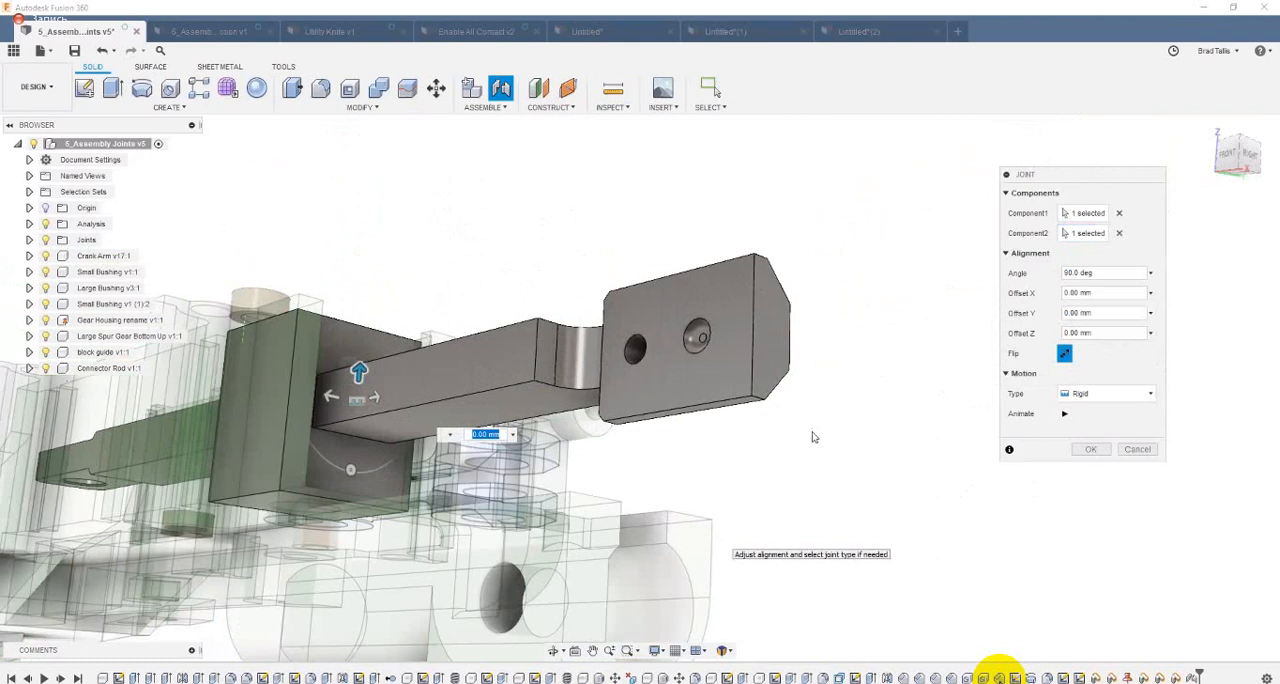
Step: Animate the connector rod joint, set its motion type to Slider along the Z Axis, and create it
shift+middle_drag(793, 410, 652, 479)
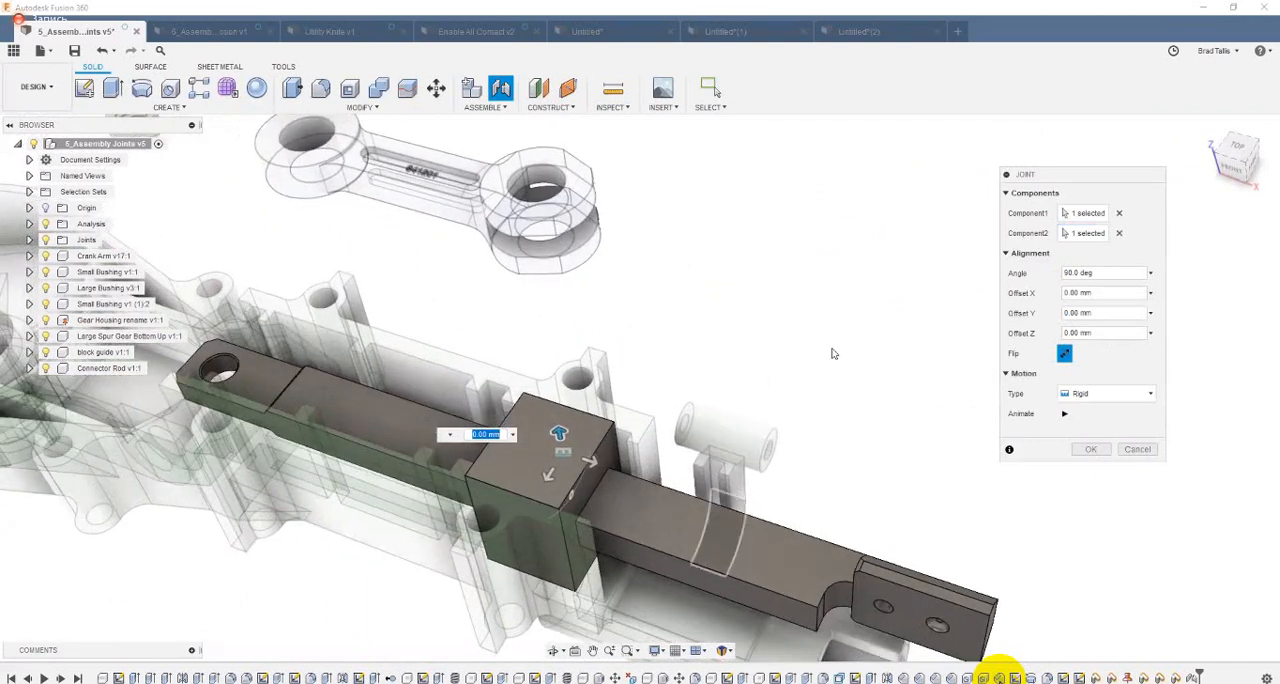
shift+middle_drag(975, 396, 920, 296)
click(1064, 413)
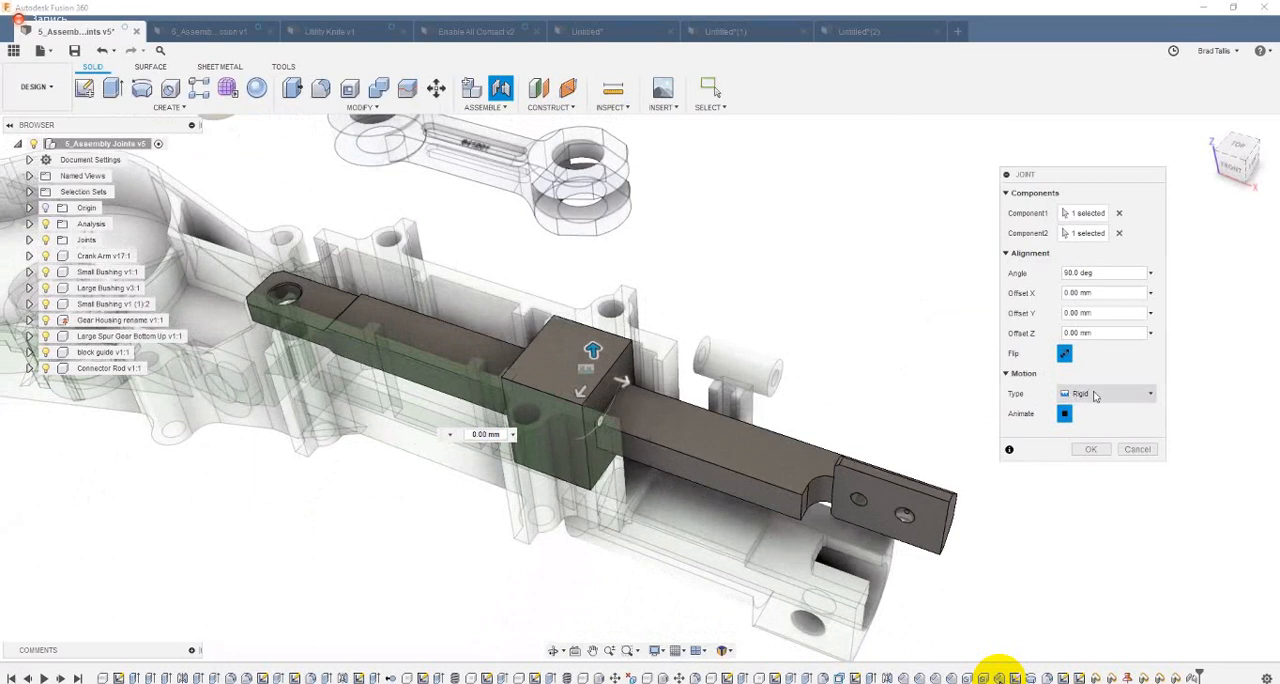
click(1103, 394)
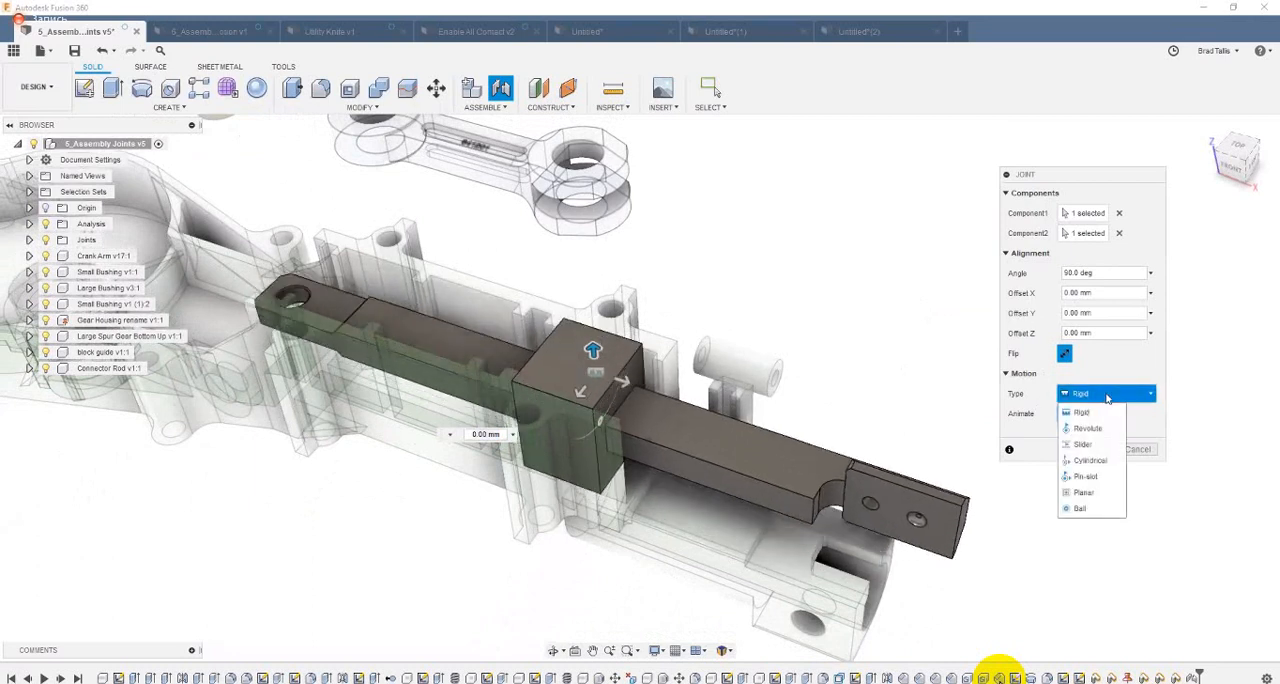
click(1099, 448)
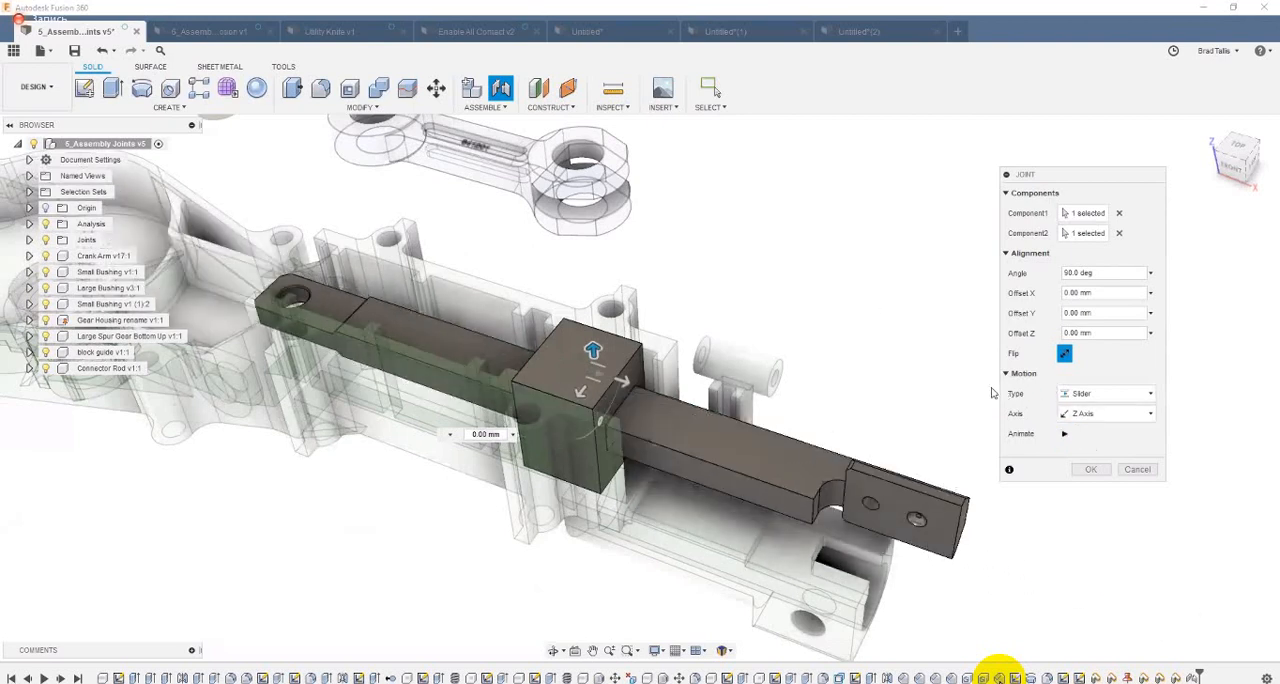
click(1090, 470)
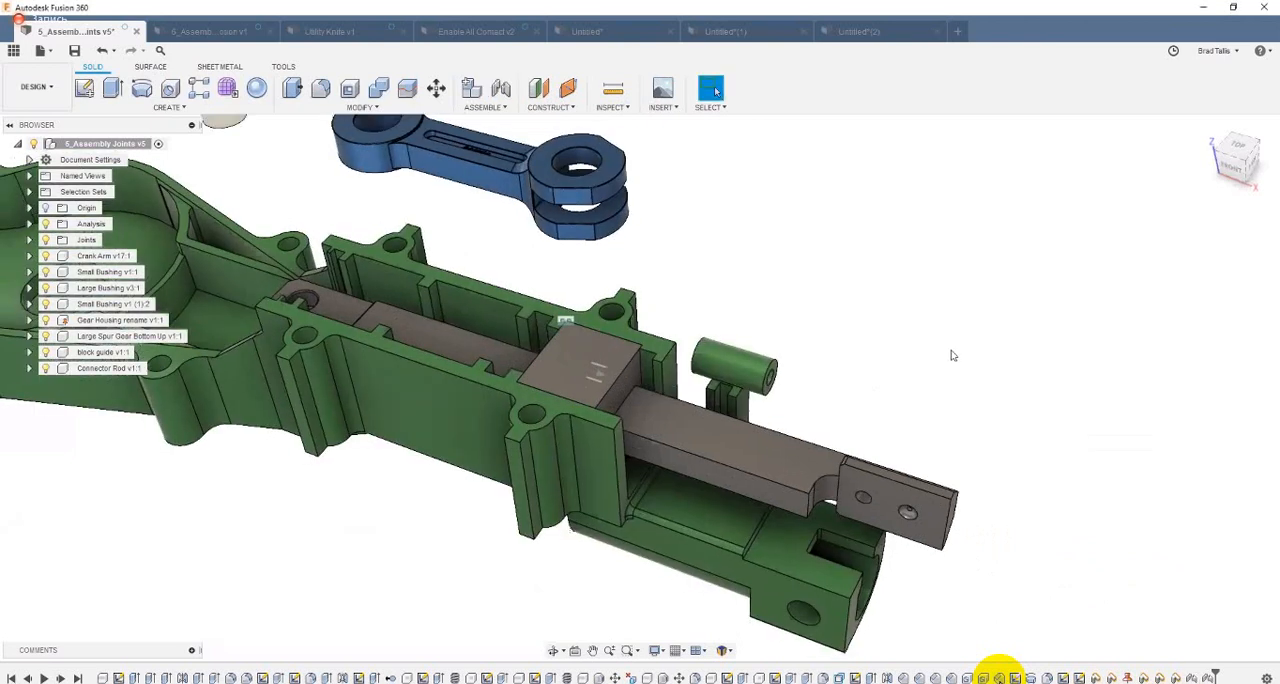
Step: Test the connector rod's sliding motion through the block guide
drag(722, 448, 806, 268)
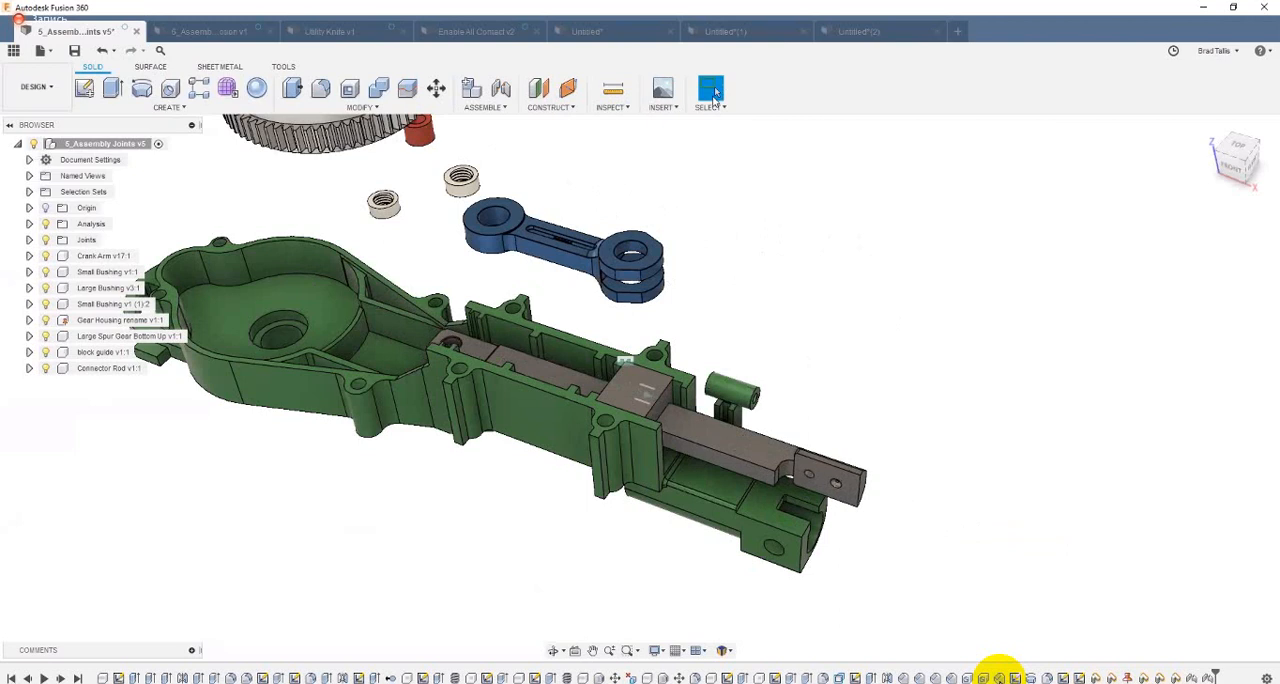
click(712, 90)
shift+middle_drag(843, 288, 811, 319)
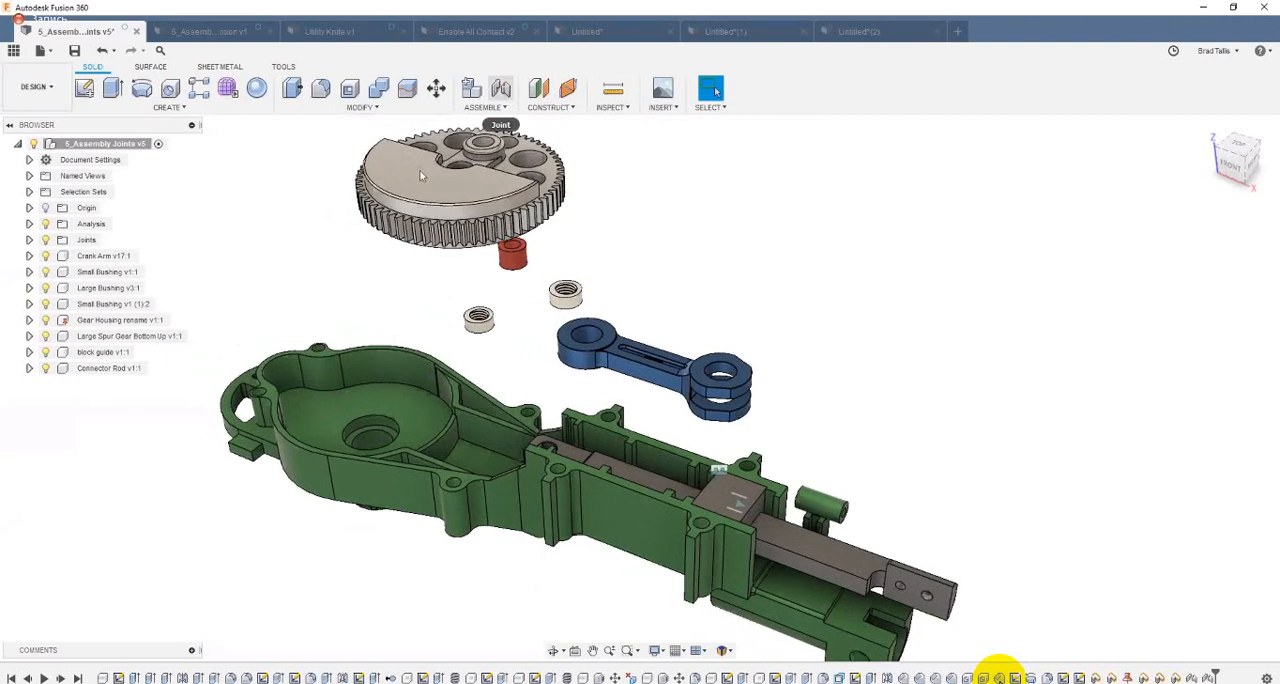
Step: Start a joint from the centre of the hub on the large spur gear's underside to the centre of the gear housing's round bore
click(500, 88)
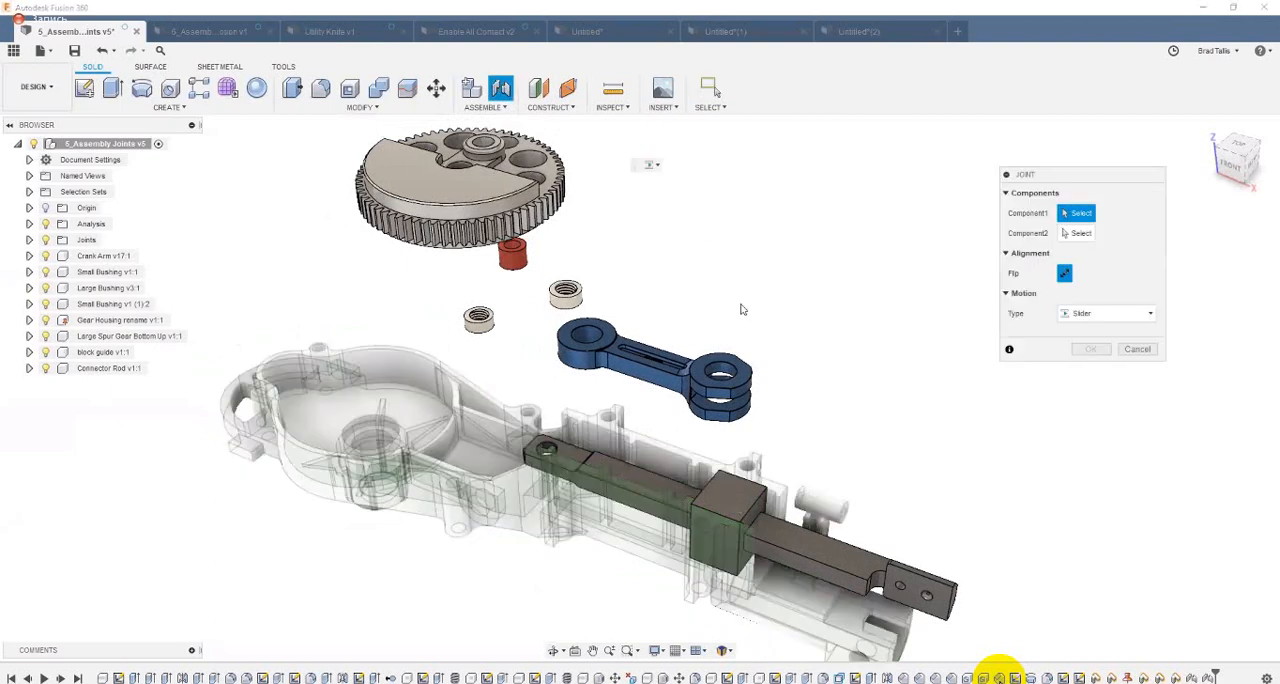
shift+middle_drag(623, 274, 425, 339)
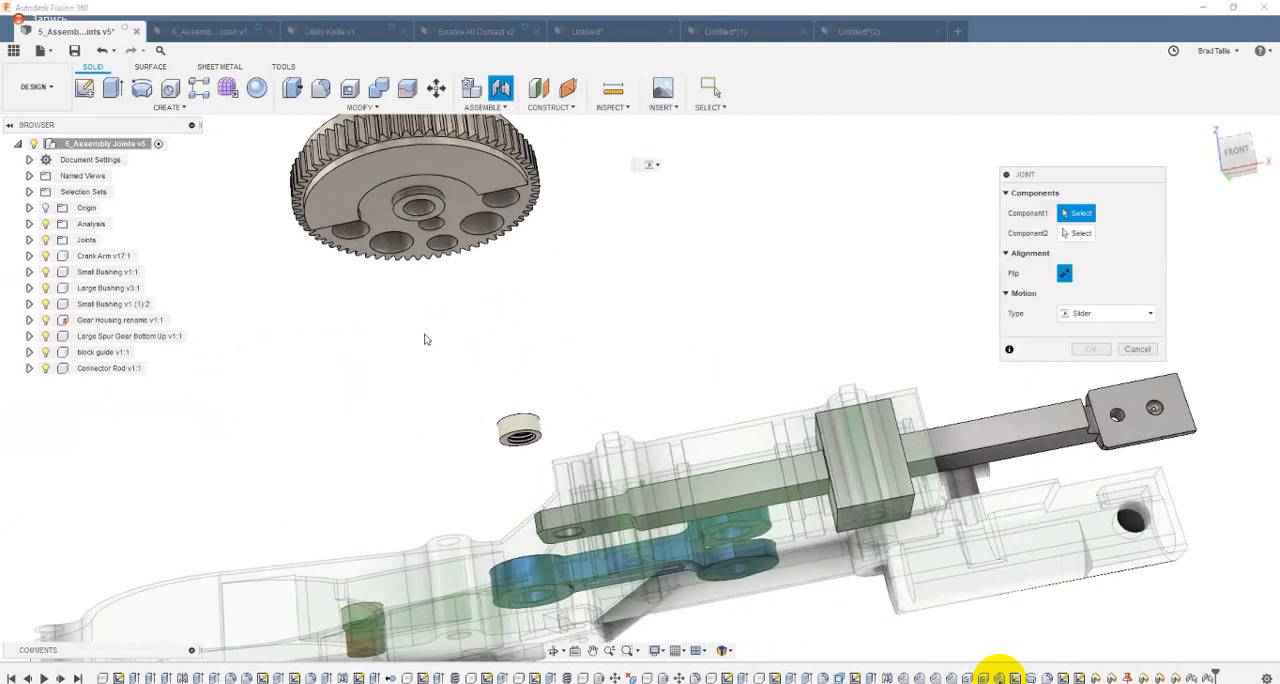
scroll(277, 371, up, 1)
scroll(400, 230, up, 3)
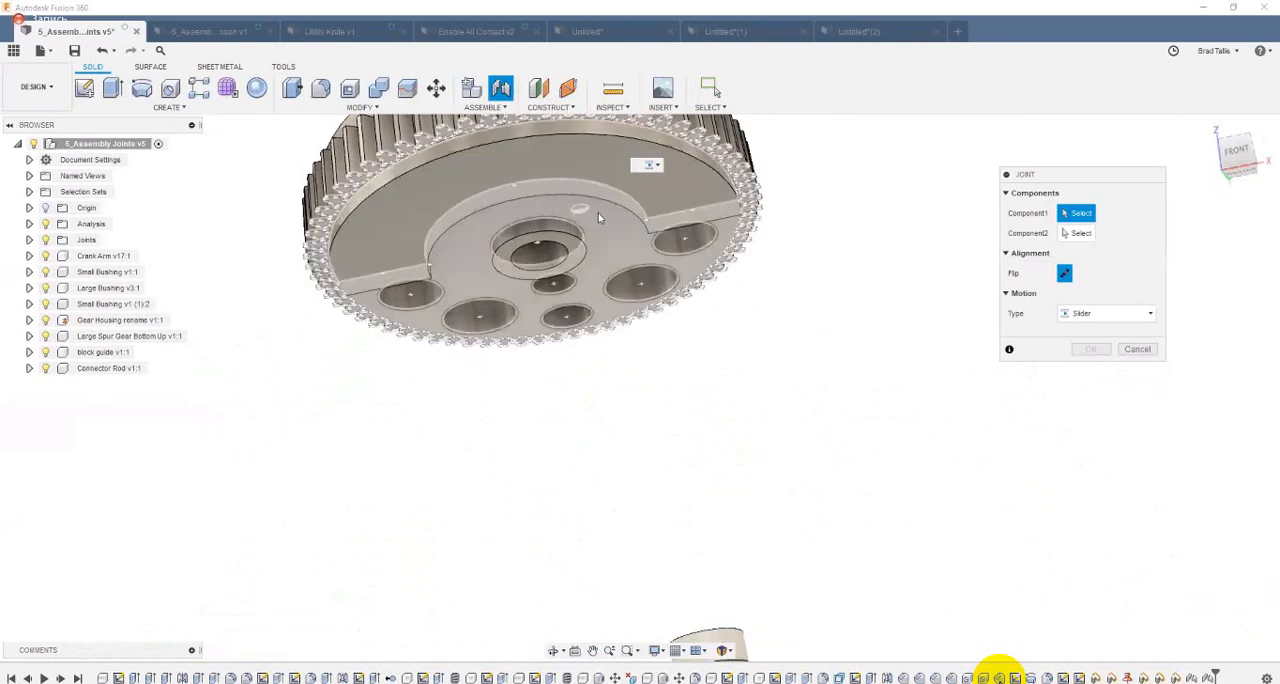
shift+middle_drag(601, 213, 588, 231)
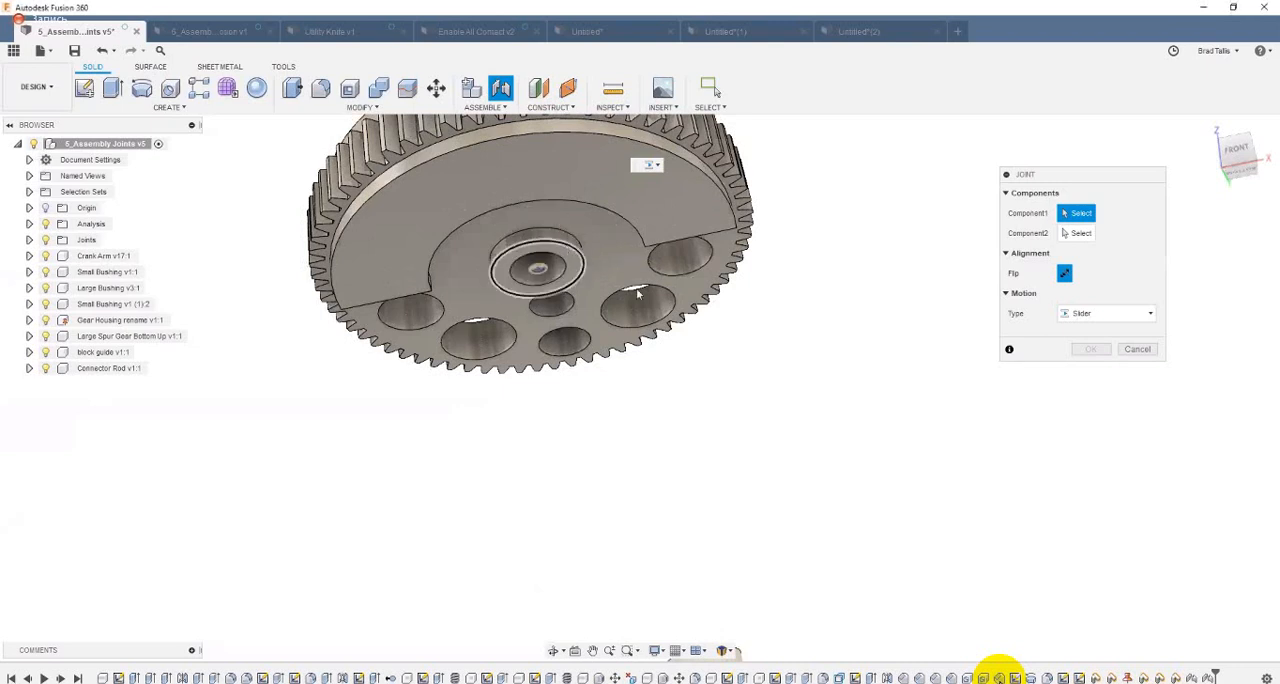
click(567, 250)
shift+middle_drag(729, 405, 610, 356)
shift+middle_drag(615, 241, 491, 516)
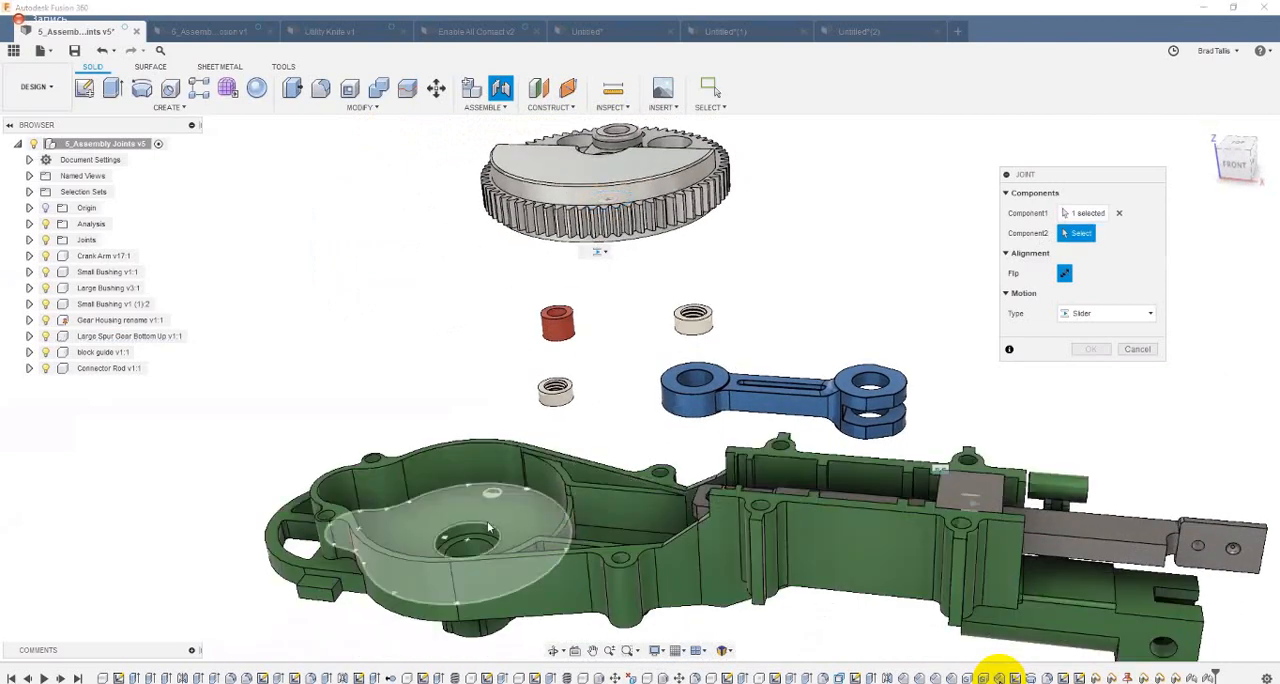
click(467, 540)
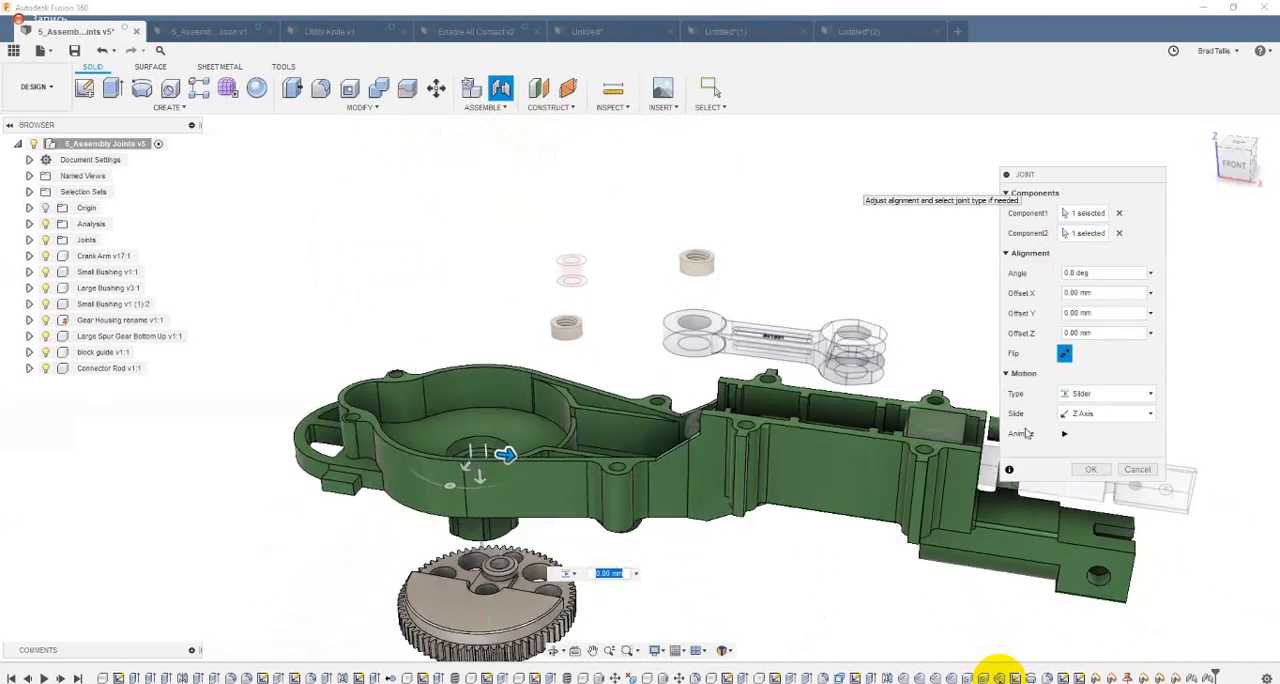
Step: Animate the gear joint and set its motion type to Revolute about the Z Axis
click(1064, 434)
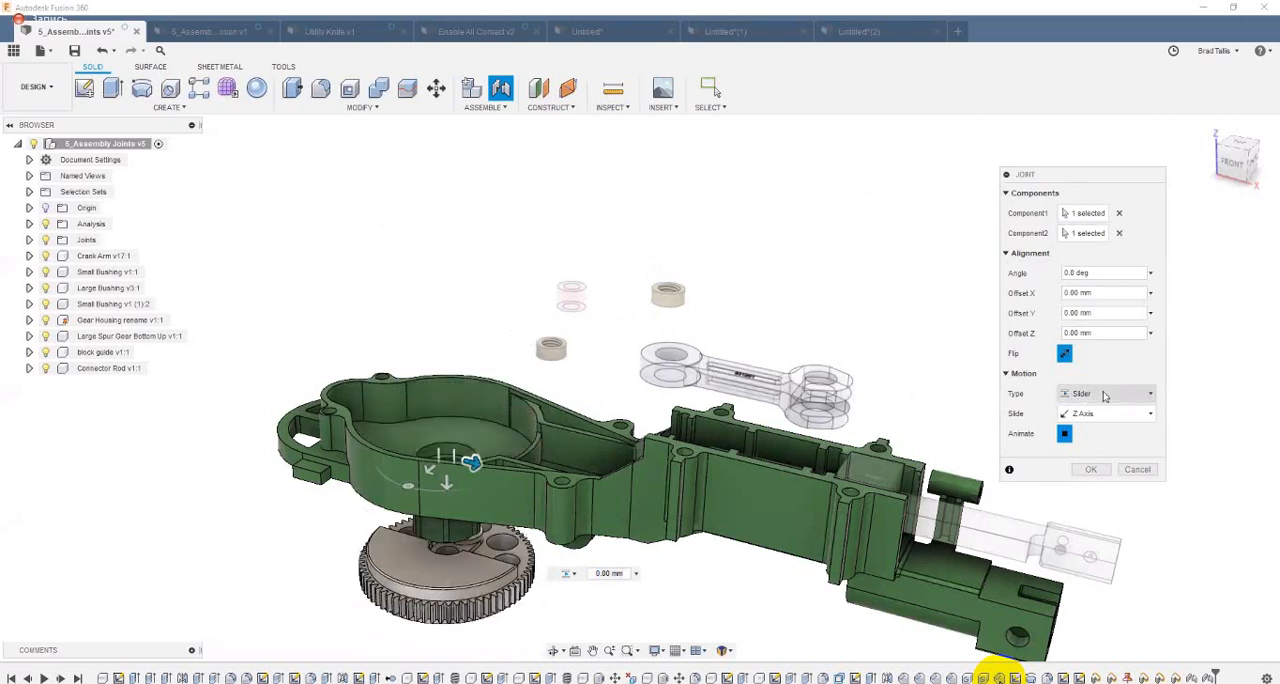
click(1102, 400)
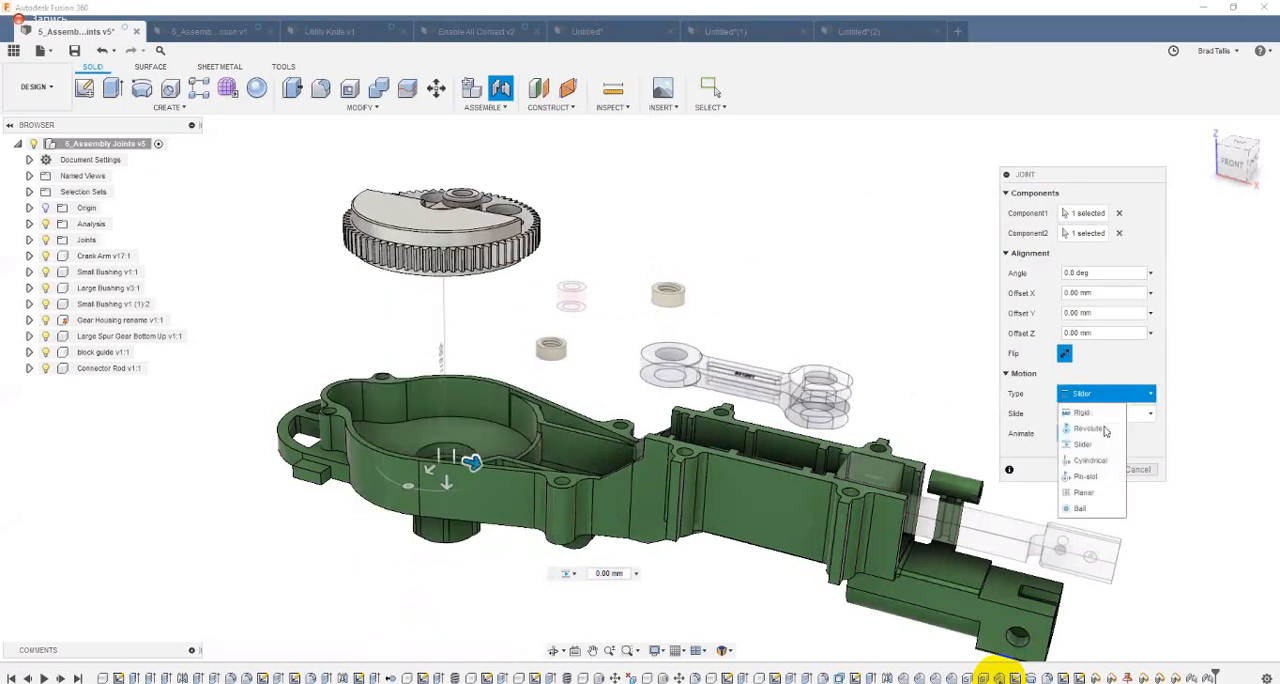
click(1105, 429)
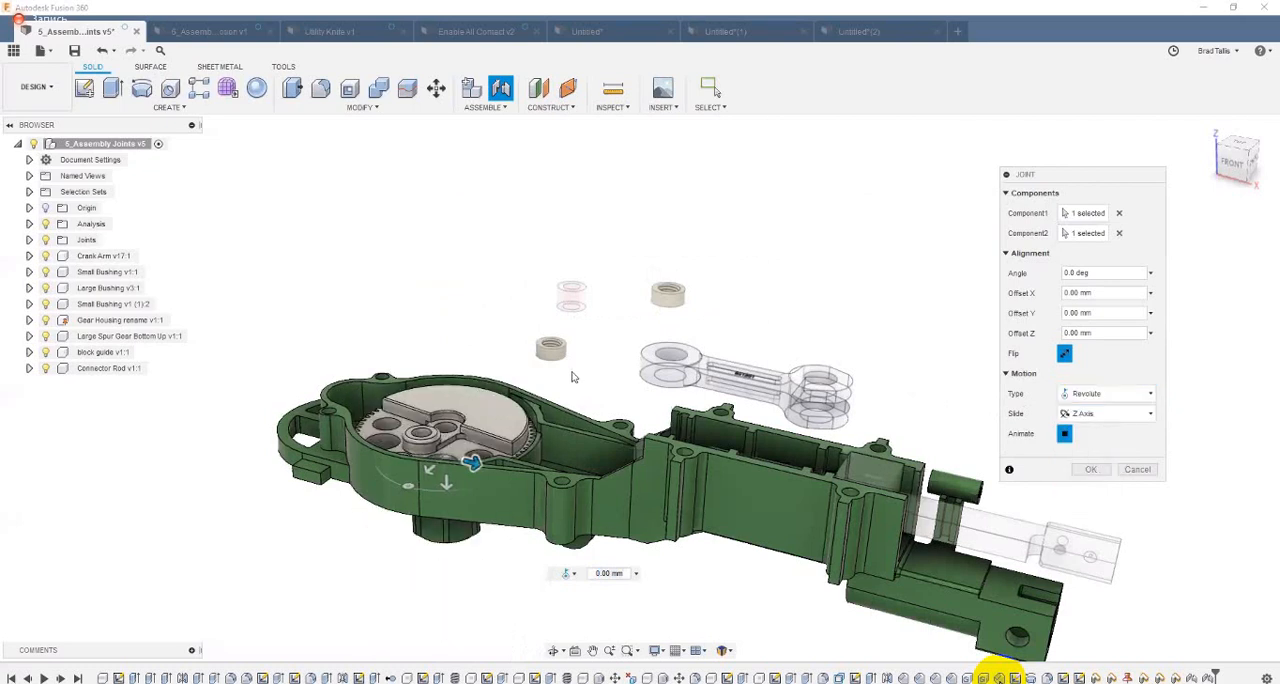
shift+middle_drag(572, 372, 628, 366)
scroll(759, 402, up, 3)
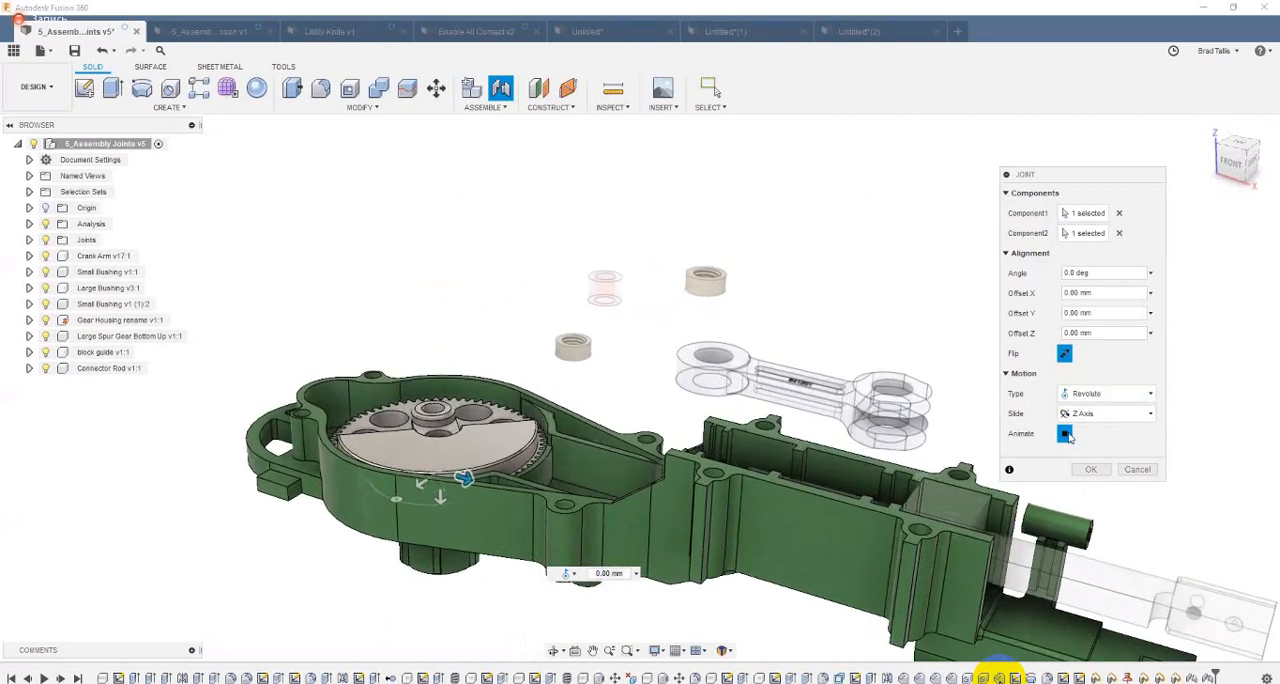
scroll(590, 368, up, 2)
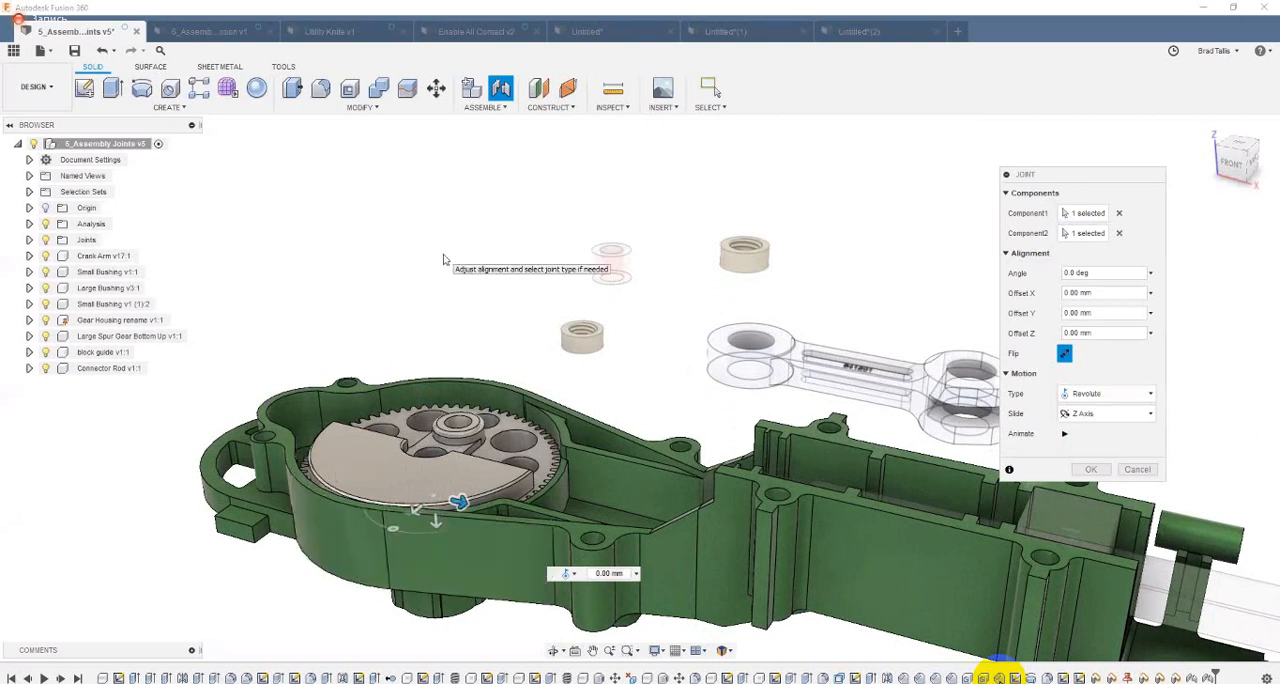
Step: Try lifting the gear along Z to about -41.4 mm, and bring it back down to an offset of -1.825 mm
shift+middle_drag(447, 514, 447, 482)
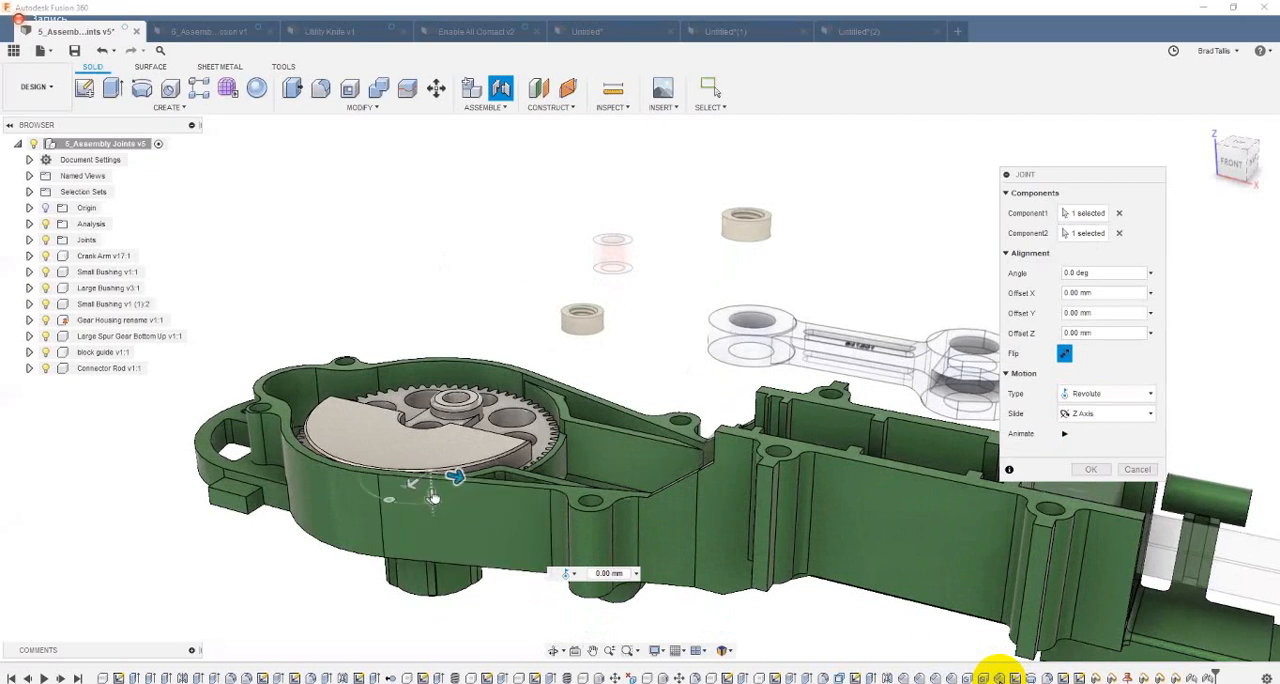
drag(432, 500, 430, 284)
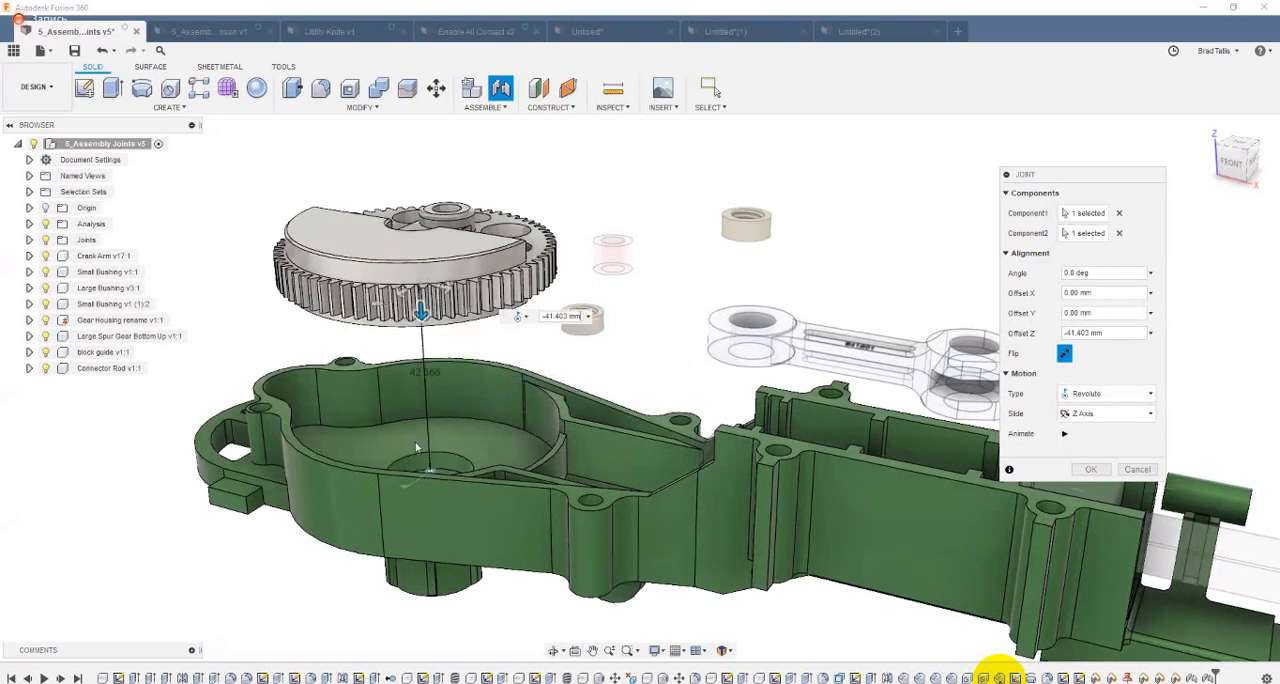
shift+middle_drag(416, 447, 381, 513)
drag(381, 513, 378, 504)
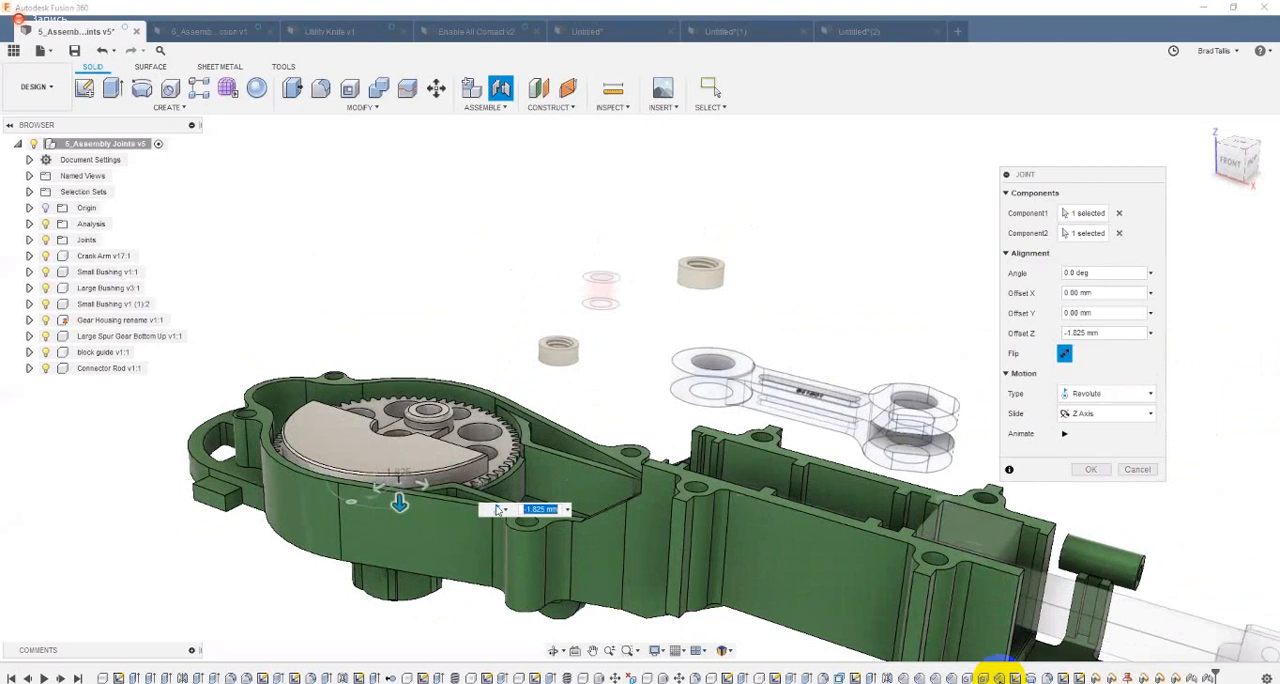
shift+middle_drag(517, 501, 621, 472)
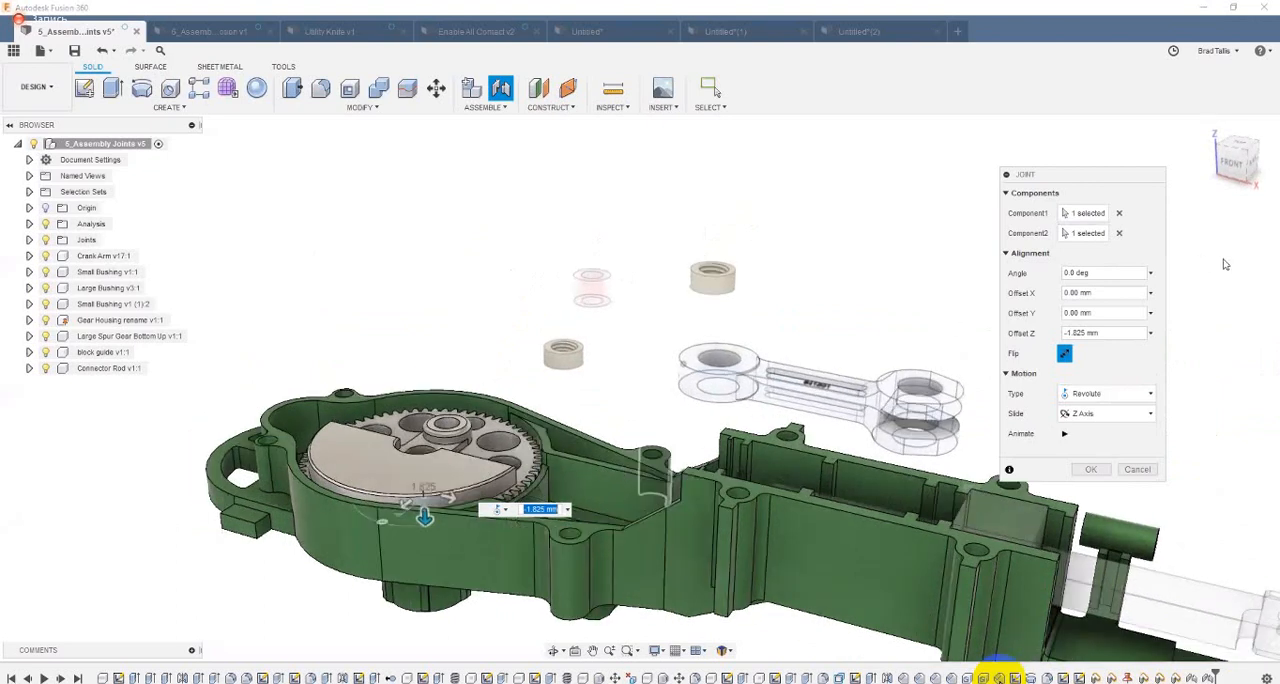
Step: Complete the gear's Revolute joint with Offset Z at 0 mm and the angle at 45 deg
click(1030, 336)
text(0)
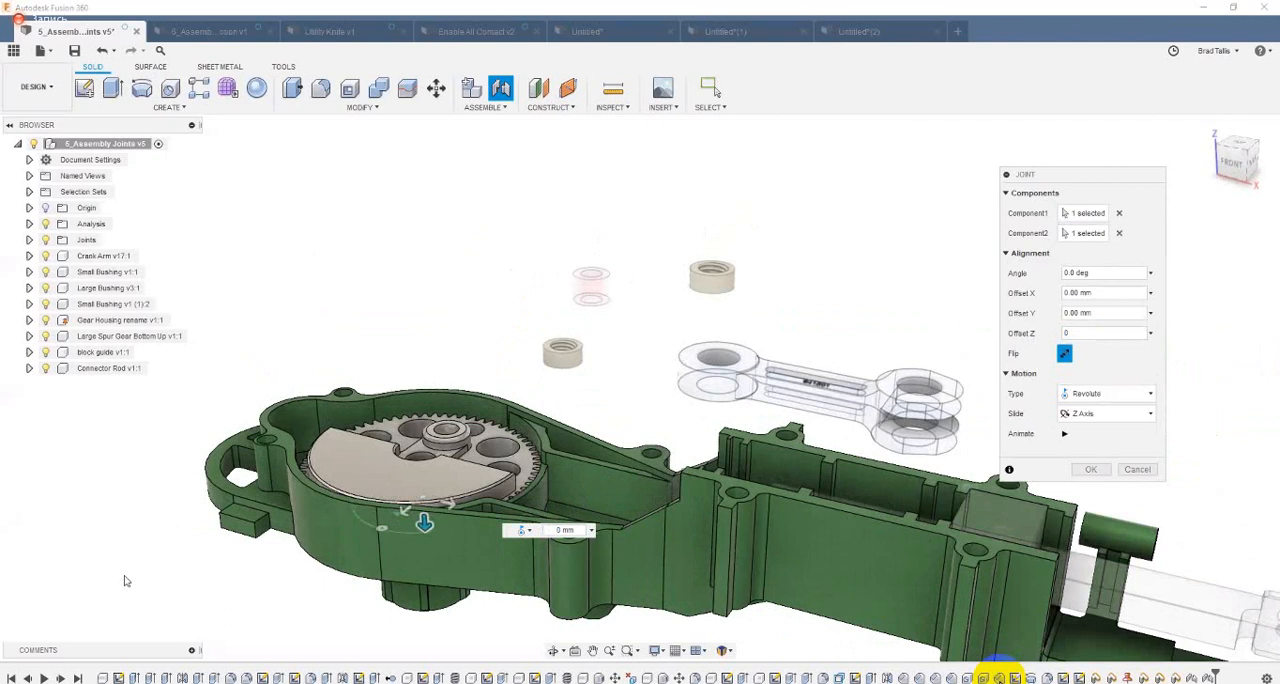
drag(379, 529, 352, 508)
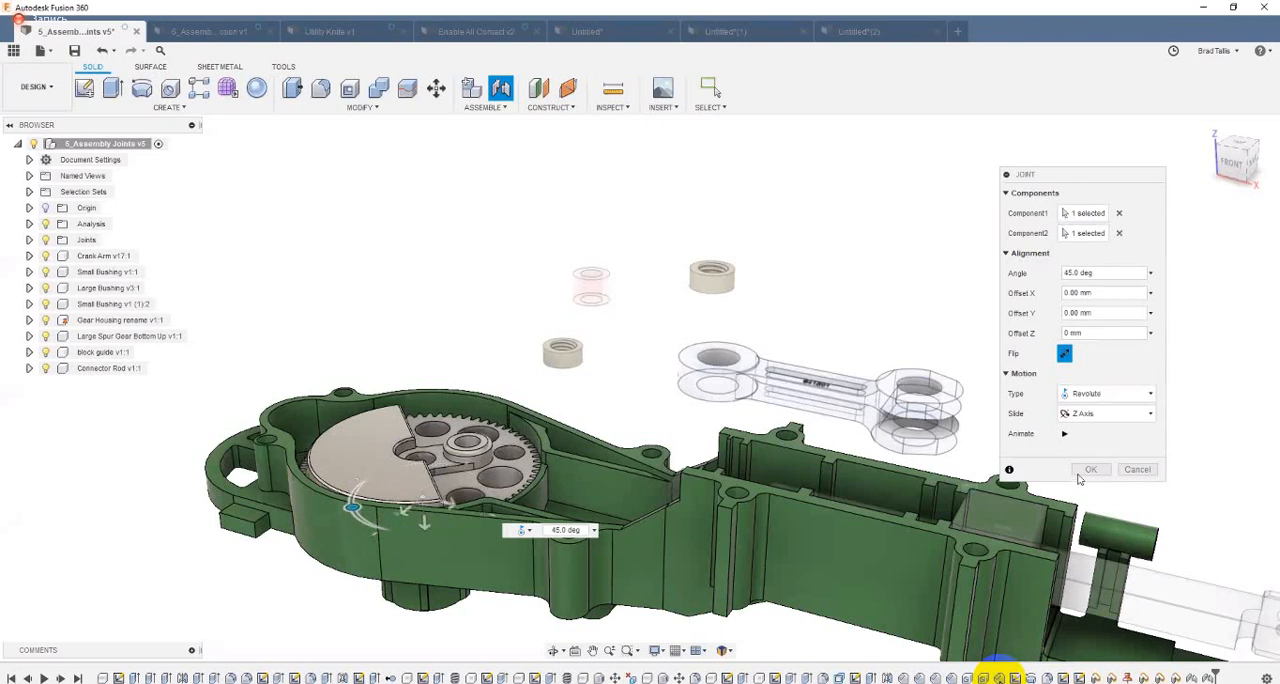
key(Return)
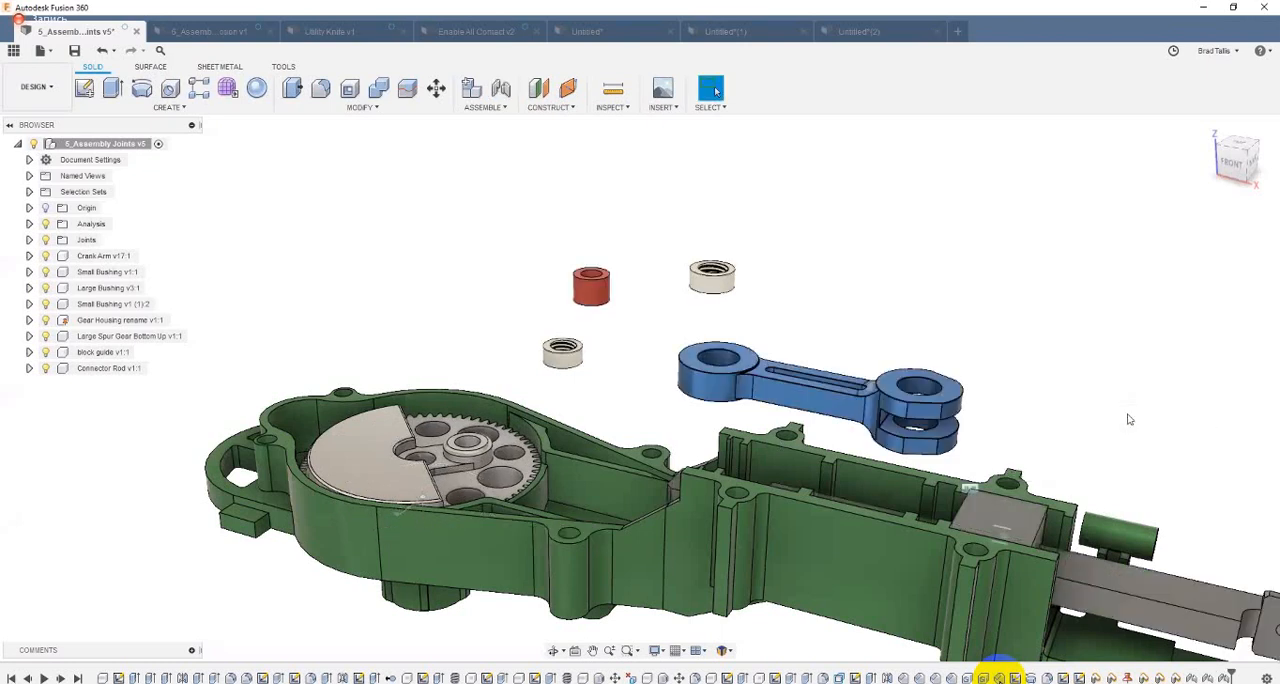
Step: Test the gear's rotation and the connector rod's sliding in the housing, and revert the components to their previous positions
shift+middle_drag(955, 229, 948, 248)
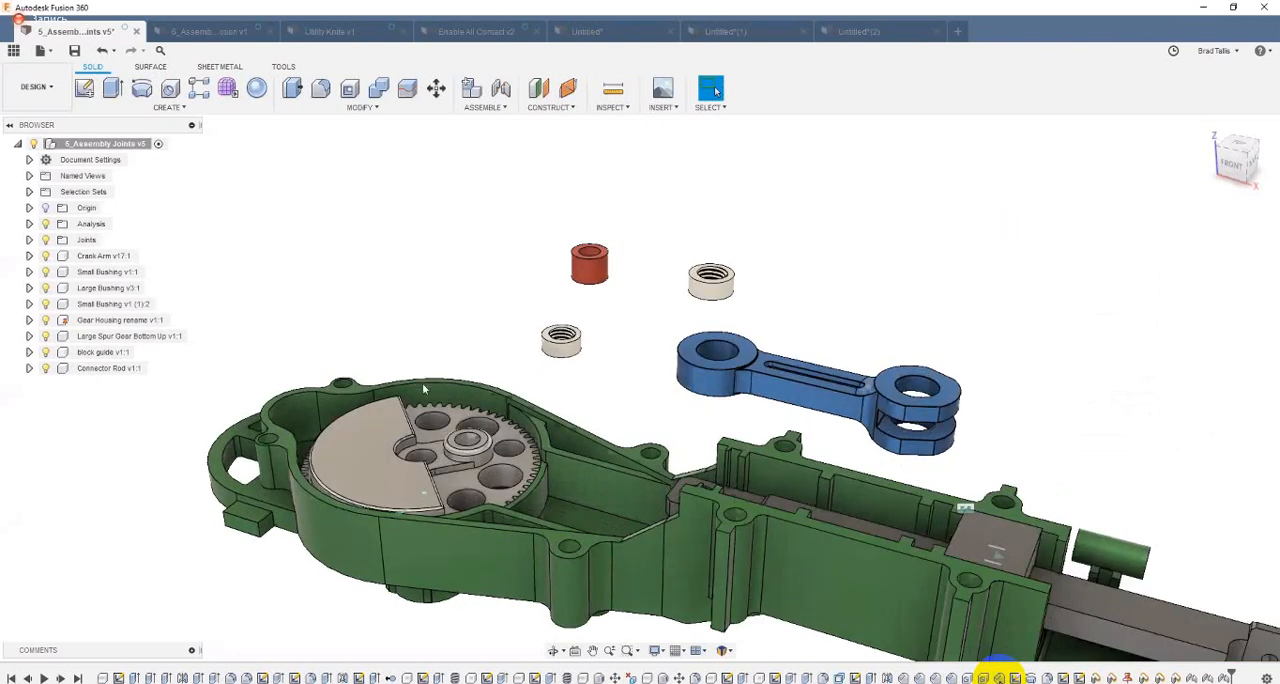
shift+middle_drag(424, 389, 420, 421)
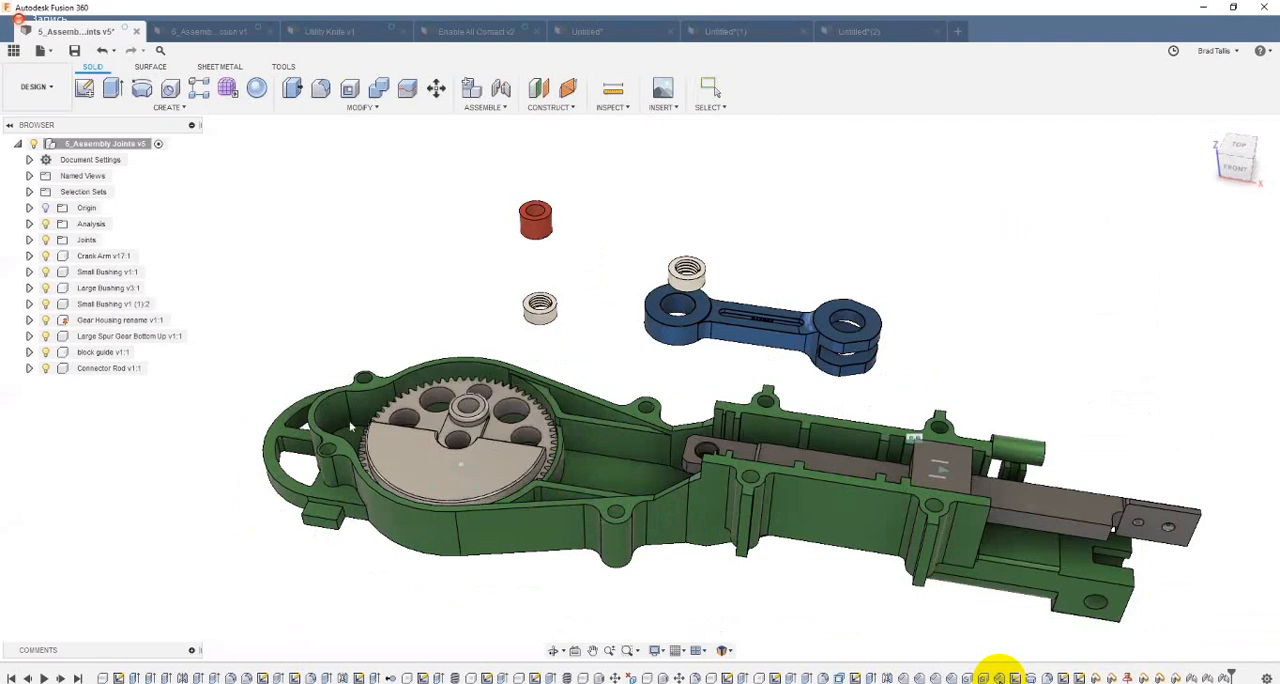
click(714, 90)
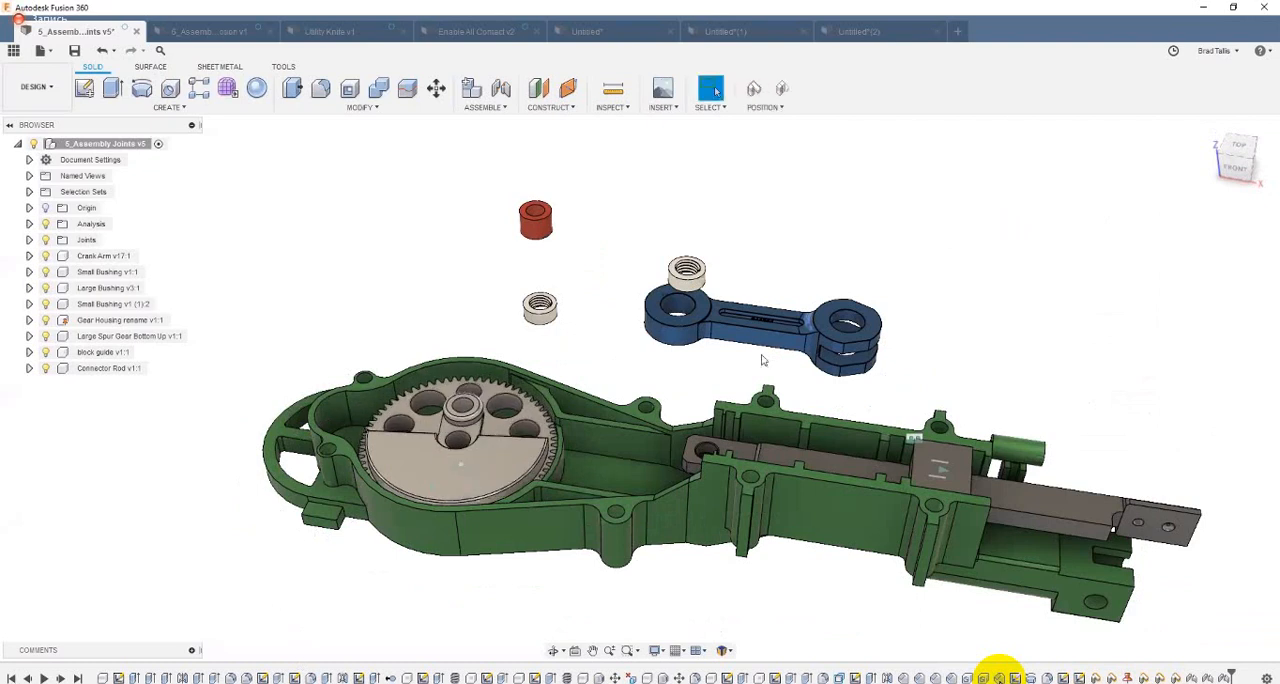
drag(769, 456, 774, 536)
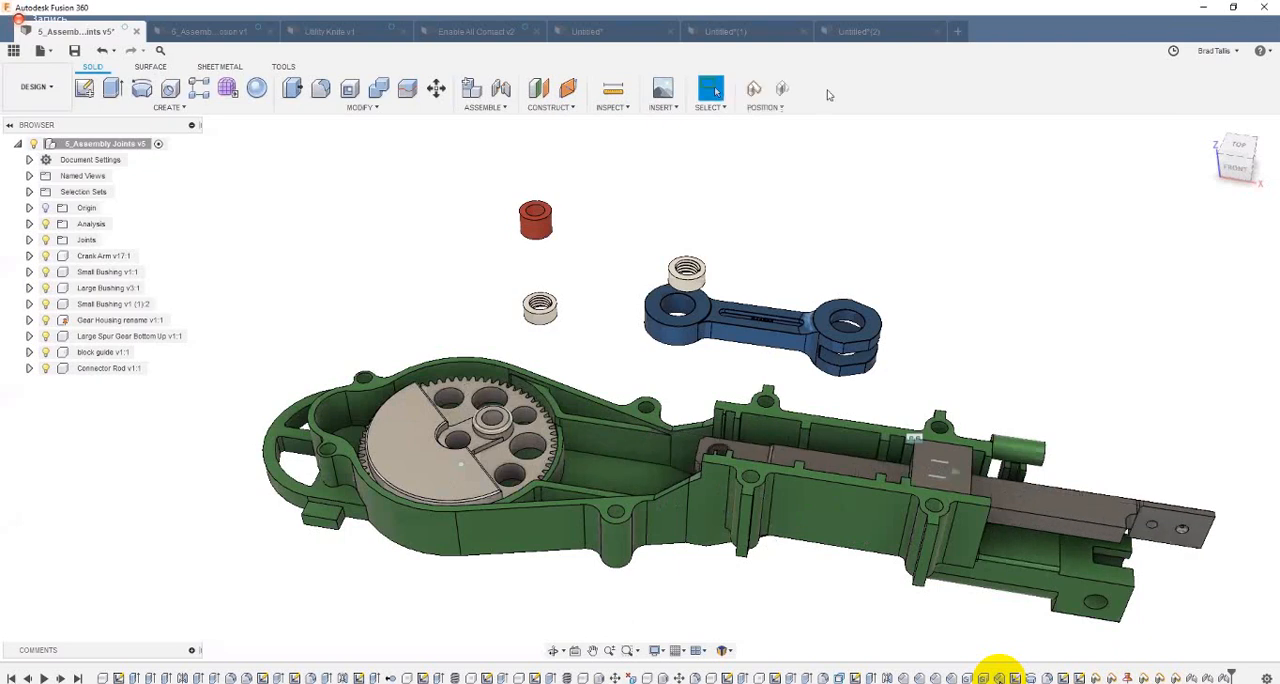
click(787, 91)
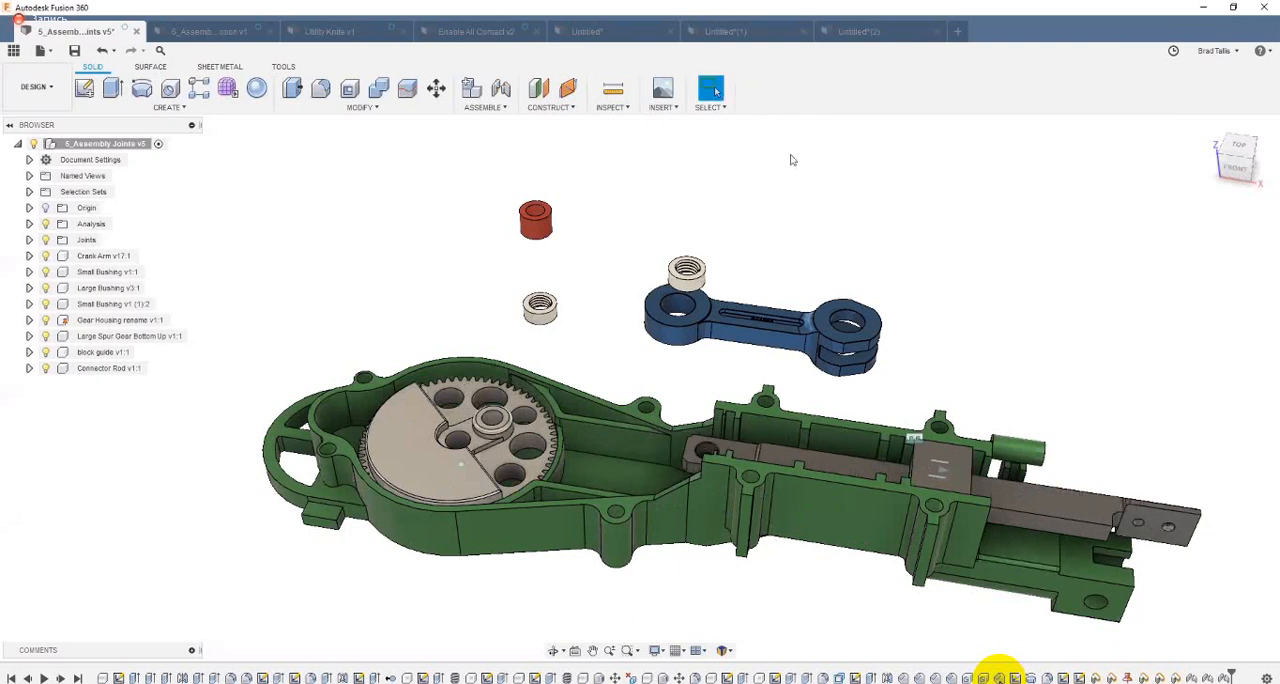
Step: Start a joint from the top centre of the cream bushing nearest the blue crank arm
scroll(757, 237, up, 5)
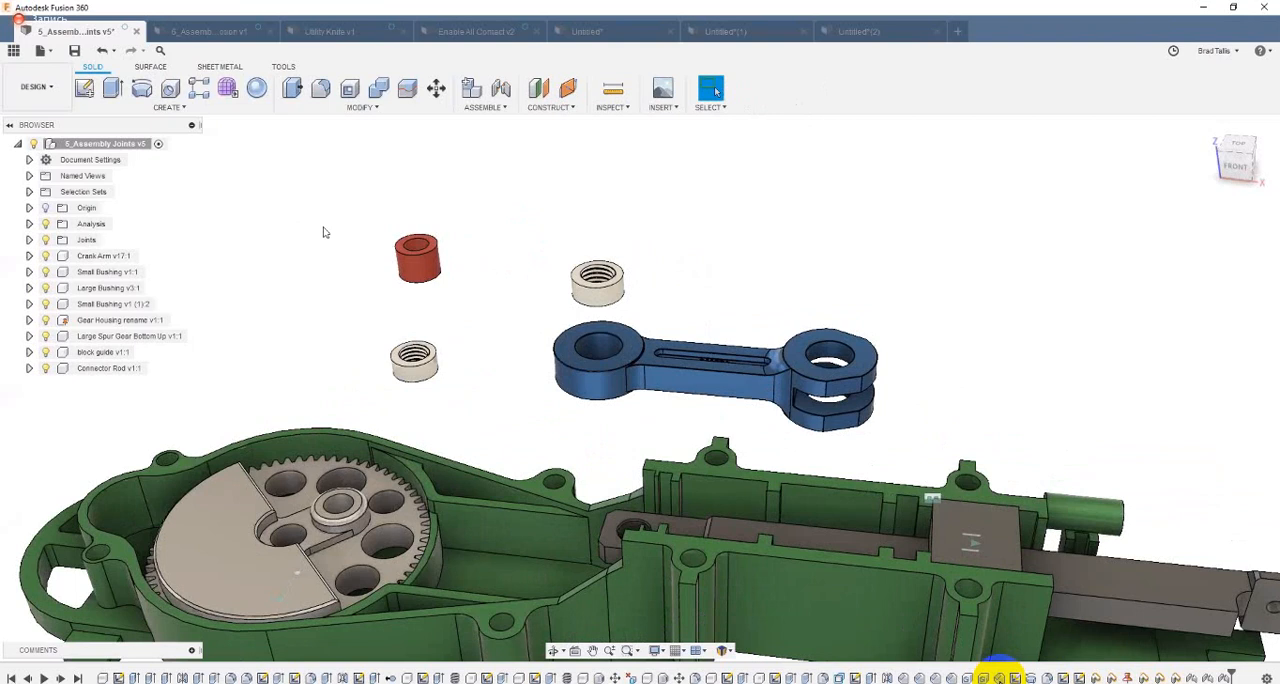
shift+middle_drag(458, 222, 433, 200)
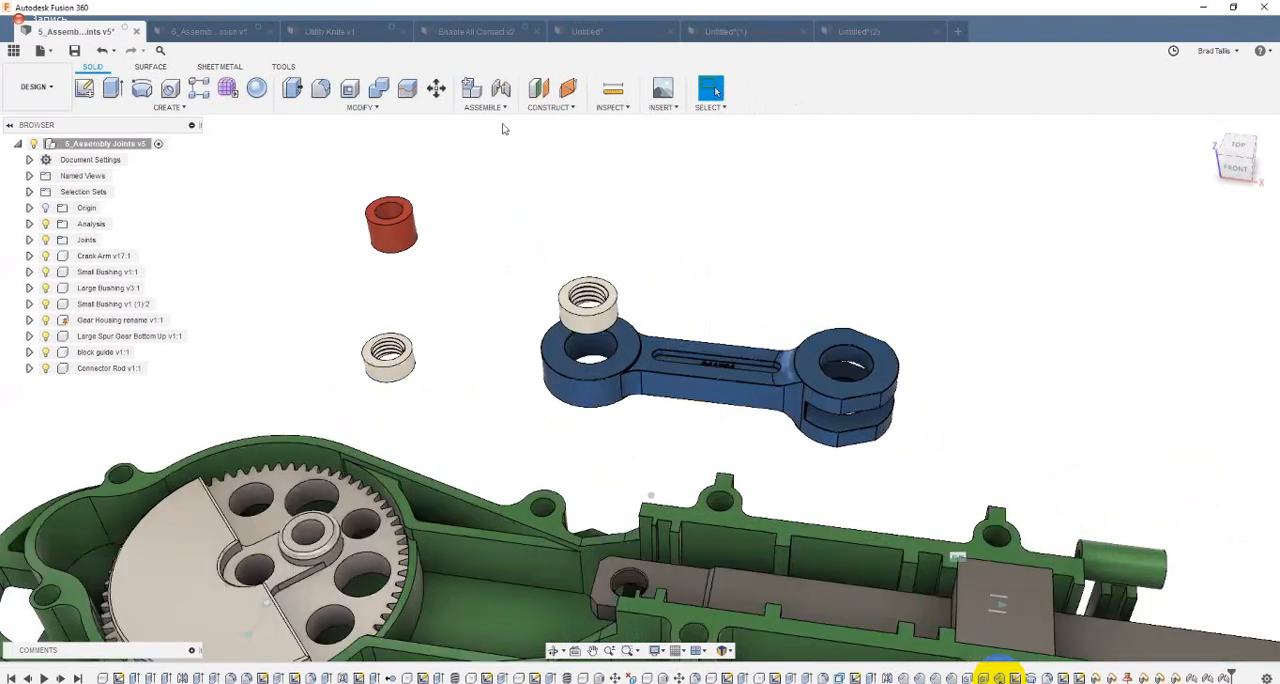
shift+middle_drag(503, 93, 529, 111)
shift+middle_drag(766, 207, 712, 233)
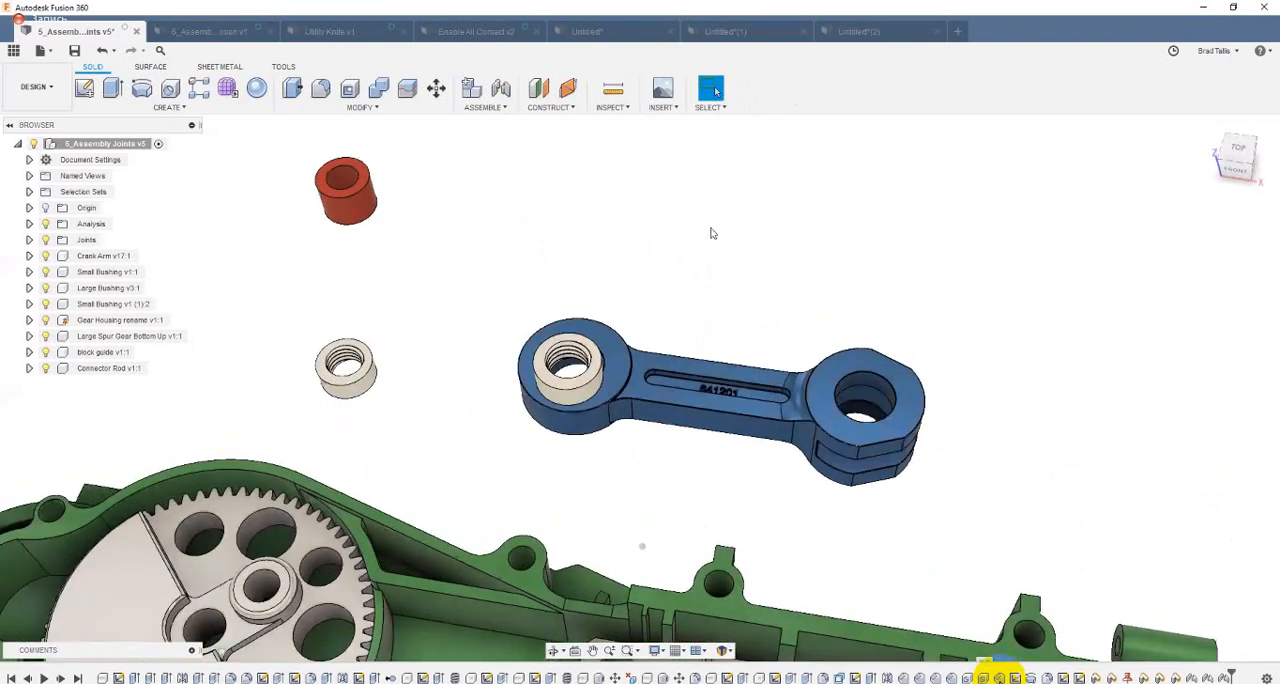
key(j)
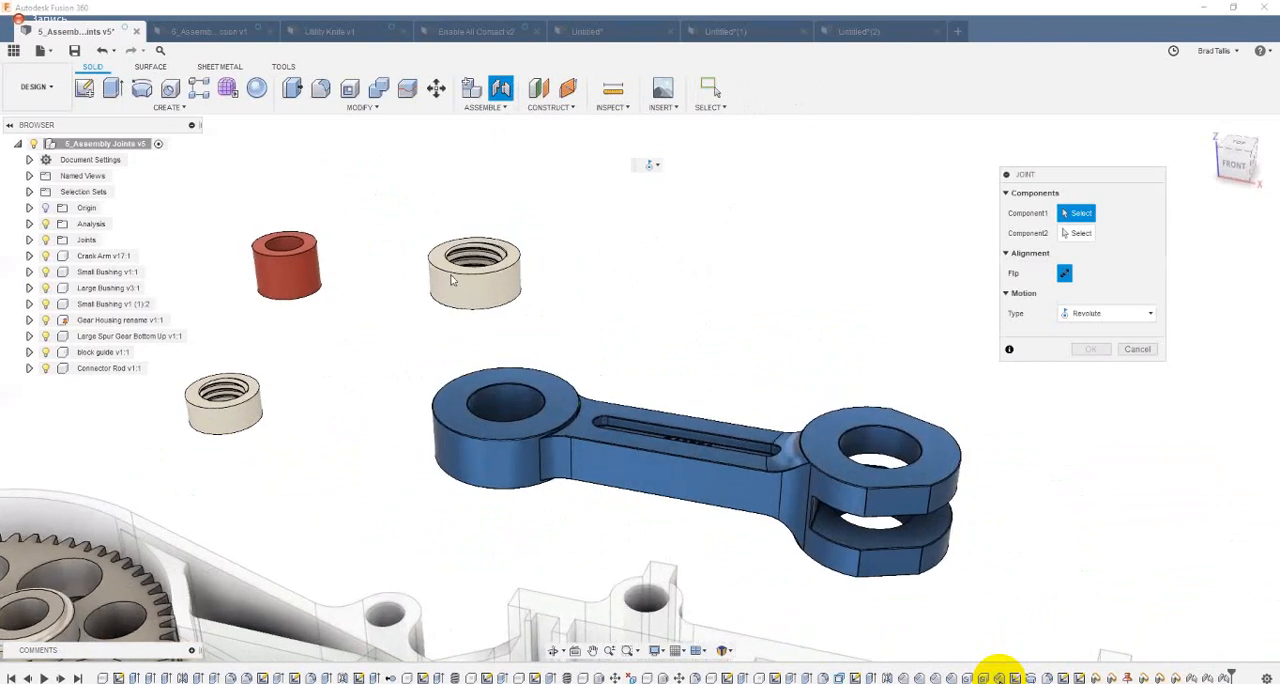
shift+middle_drag(451, 280, 432, 285)
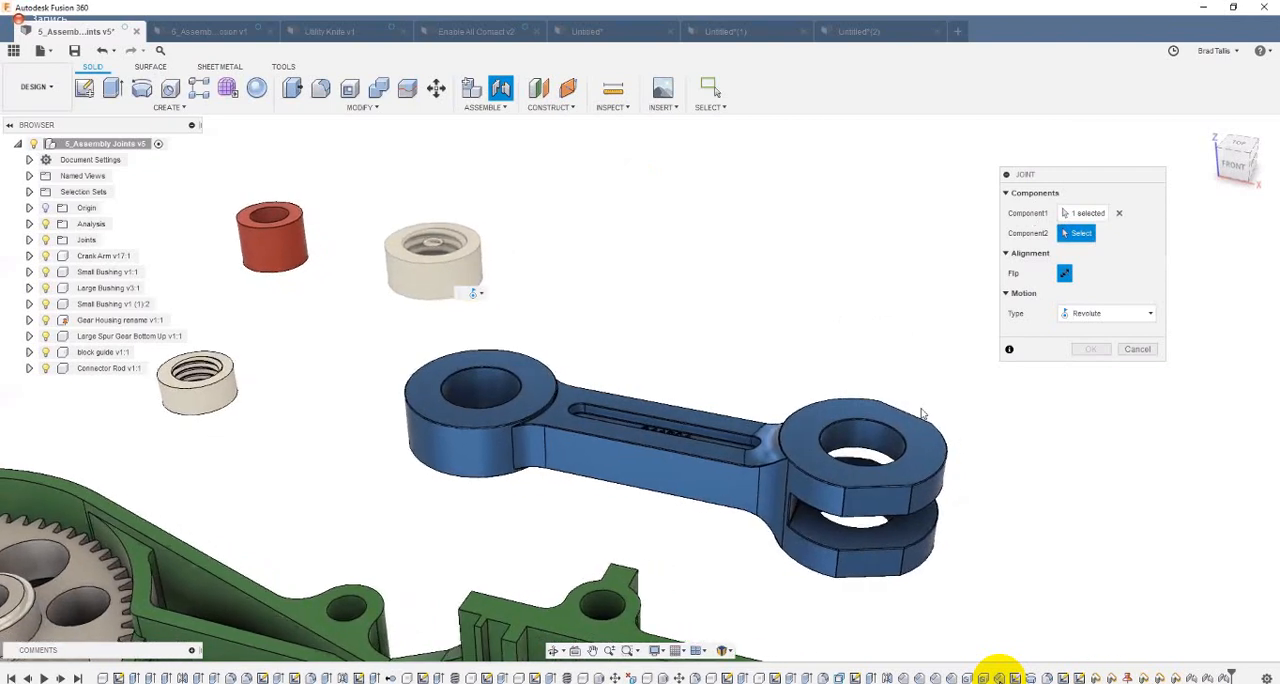
Step: Seat the bushing in the upper hole of the crank arm's forked end by picking the hole's top centre as the second joint location
scroll(855, 460, up, 5)
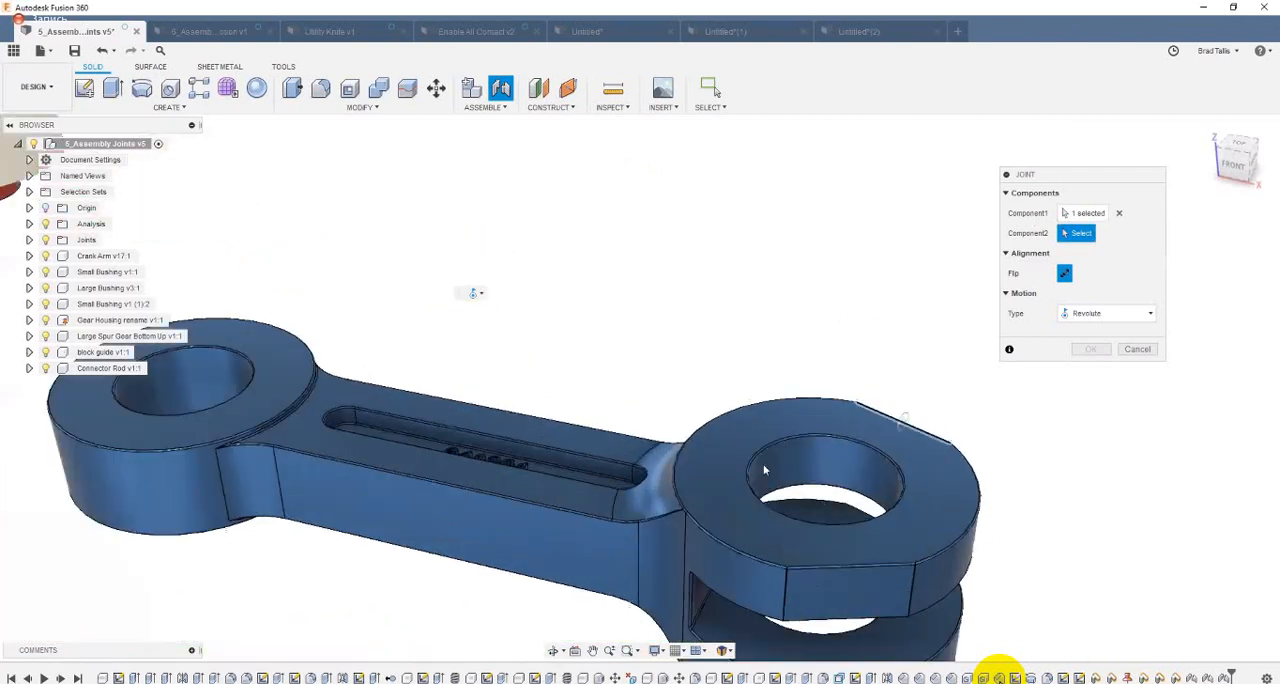
scroll(678, 345, up, 6)
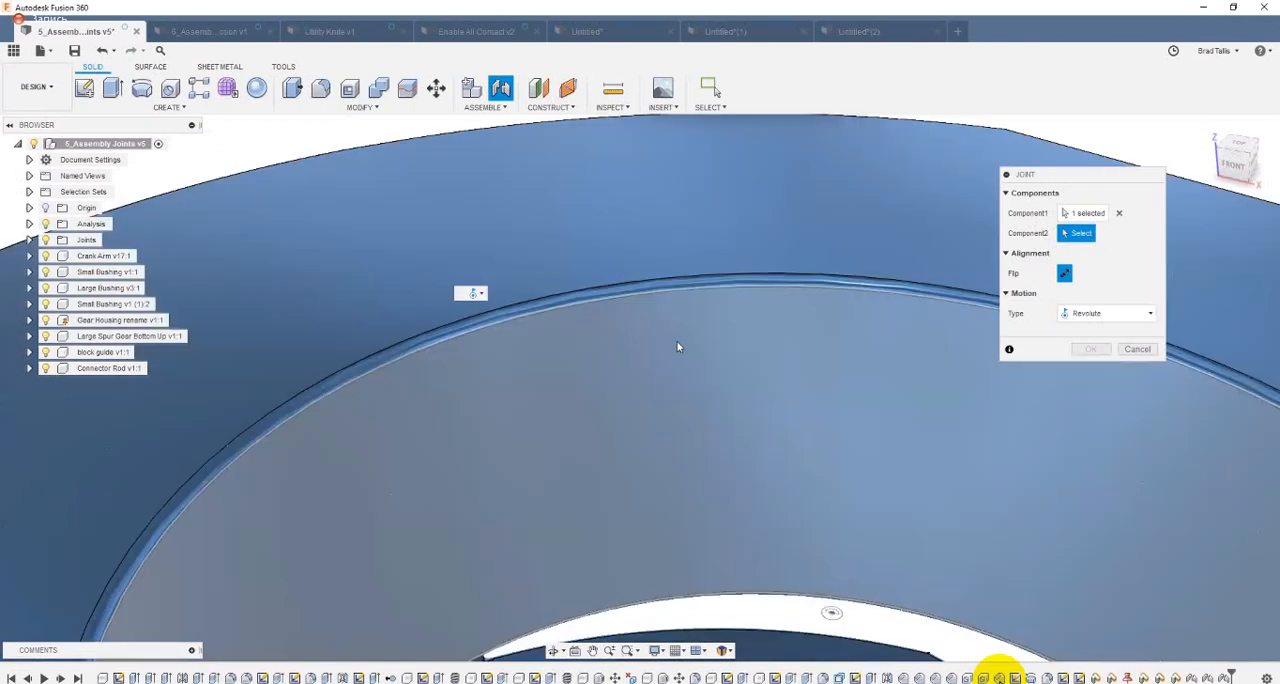
scroll(676, 343, down, 5)
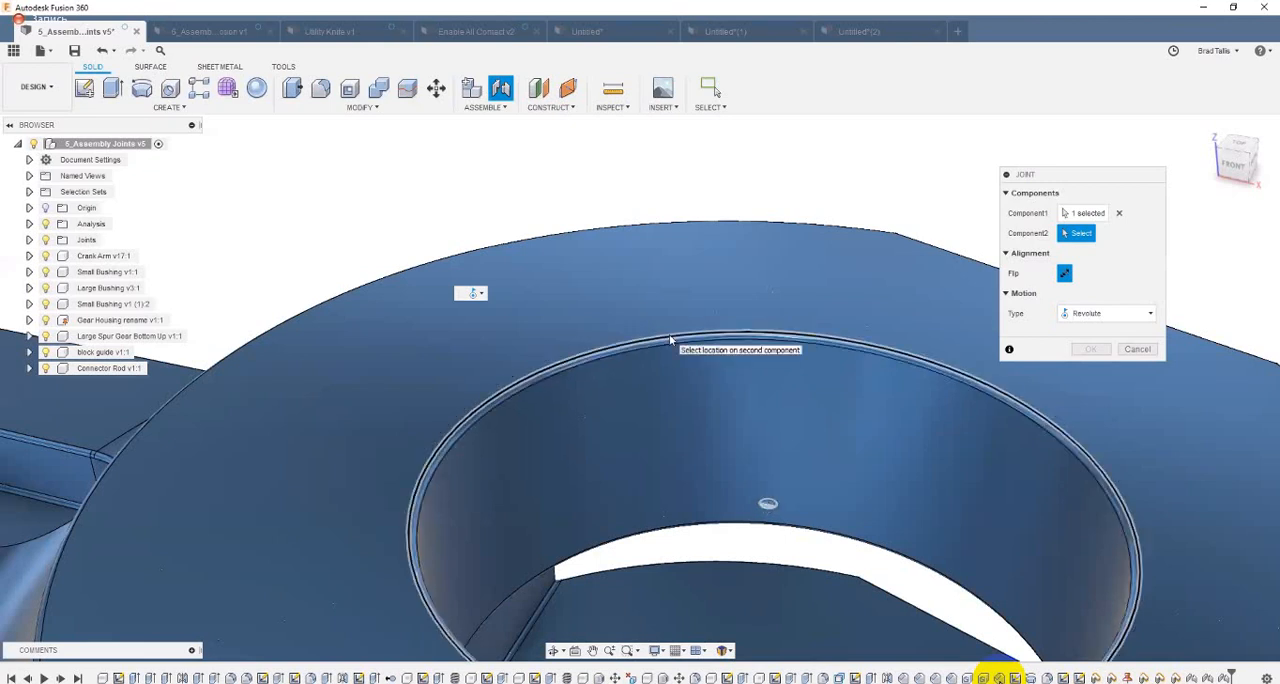
scroll(669, 334, down, 6)
scroll(267, 253, down, 5)
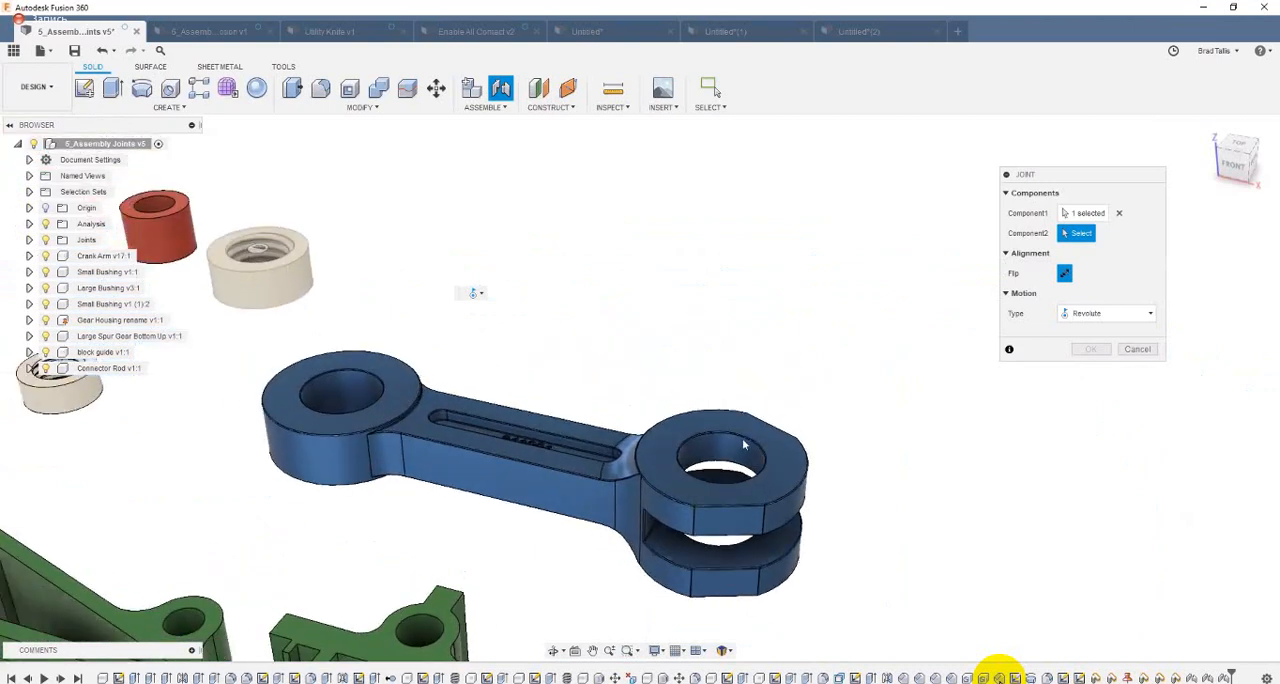
scroll(684, 440, up, 5)
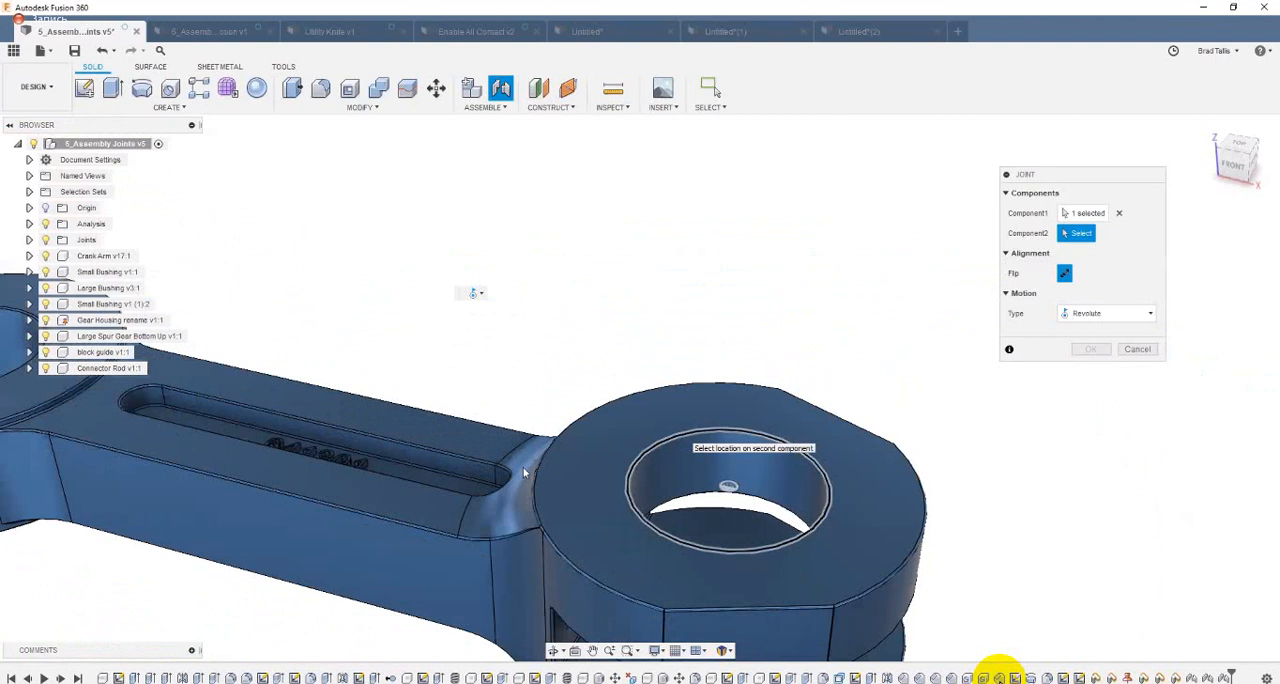
click(728, 487)
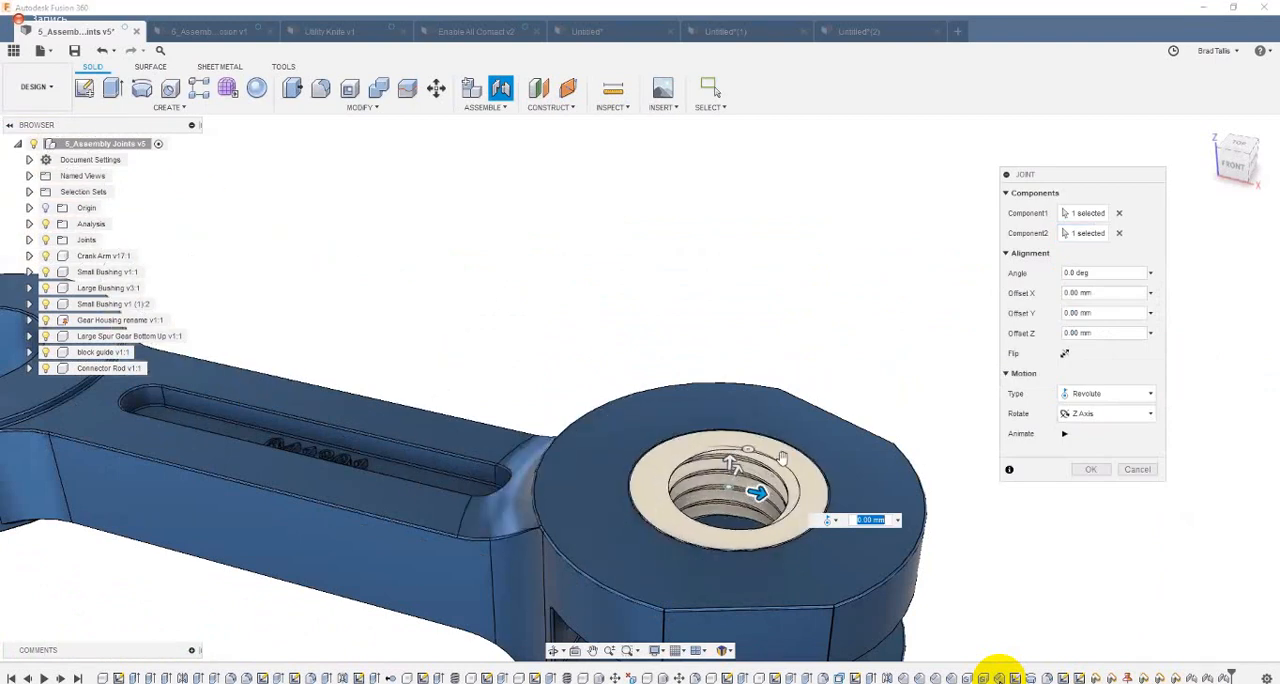
Step: Preview the bushing joint's revolute motion, change the motion type to Rigid, and accept the joint
click(1064, 433)
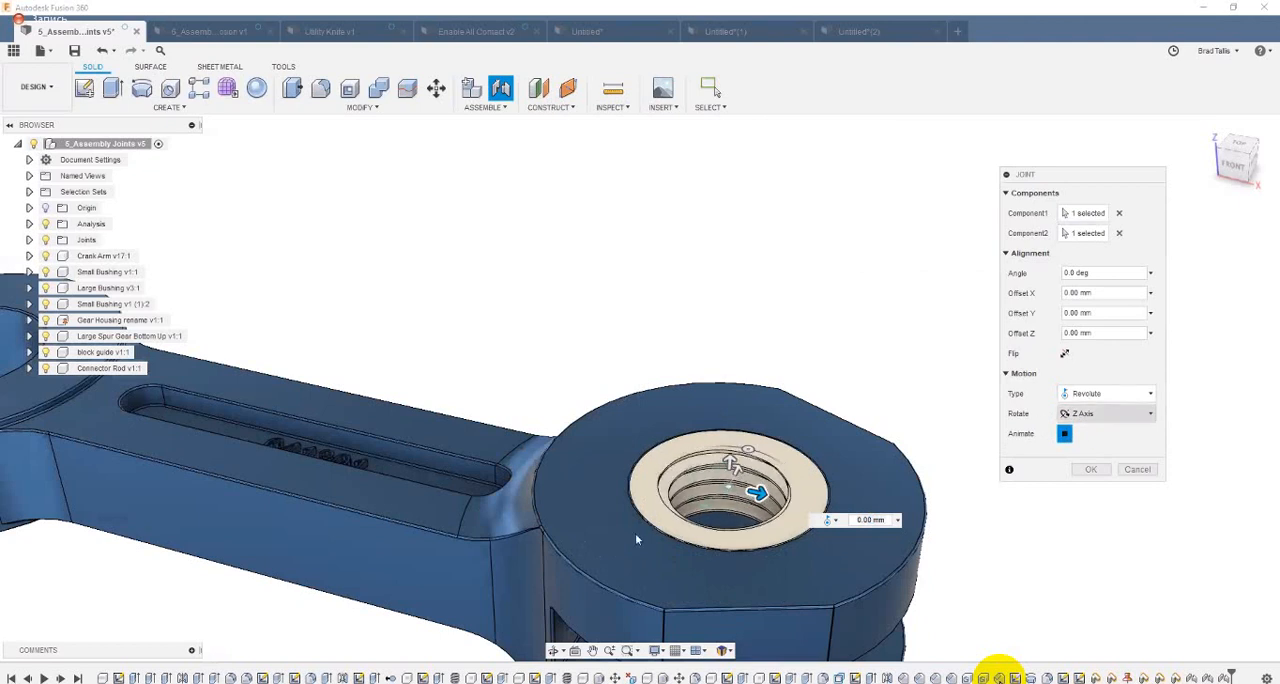
click(1125, 397)
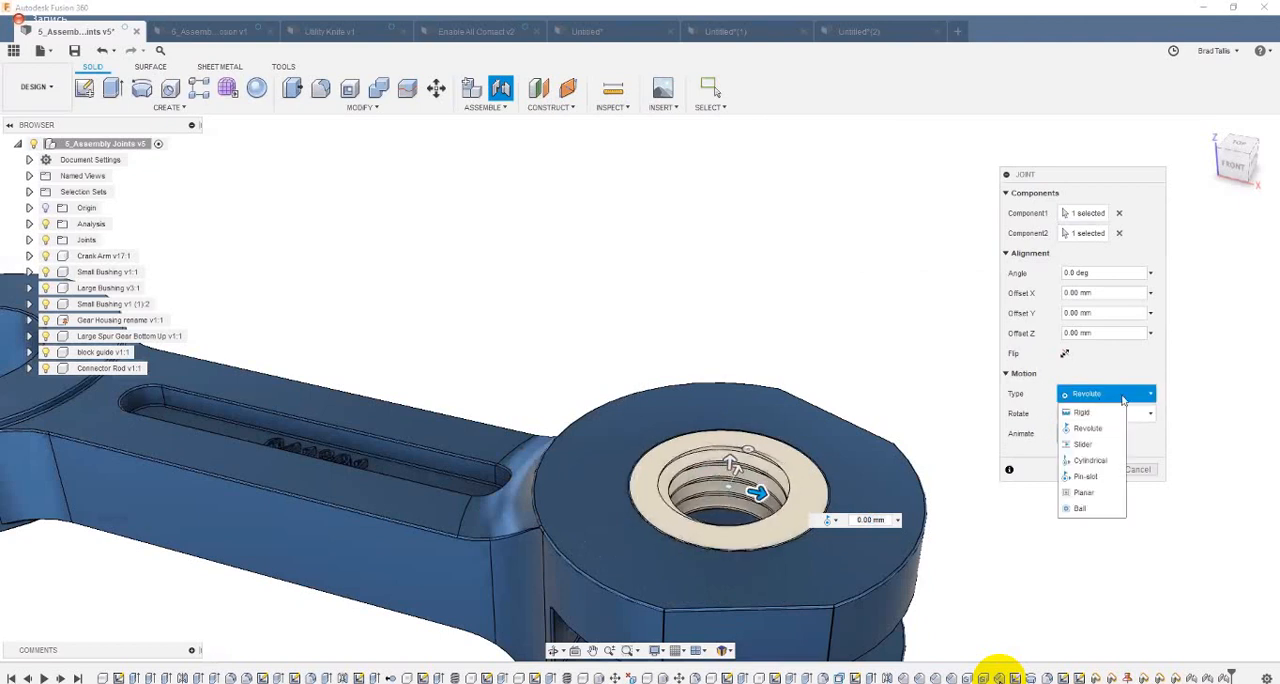
click(1082, 412)
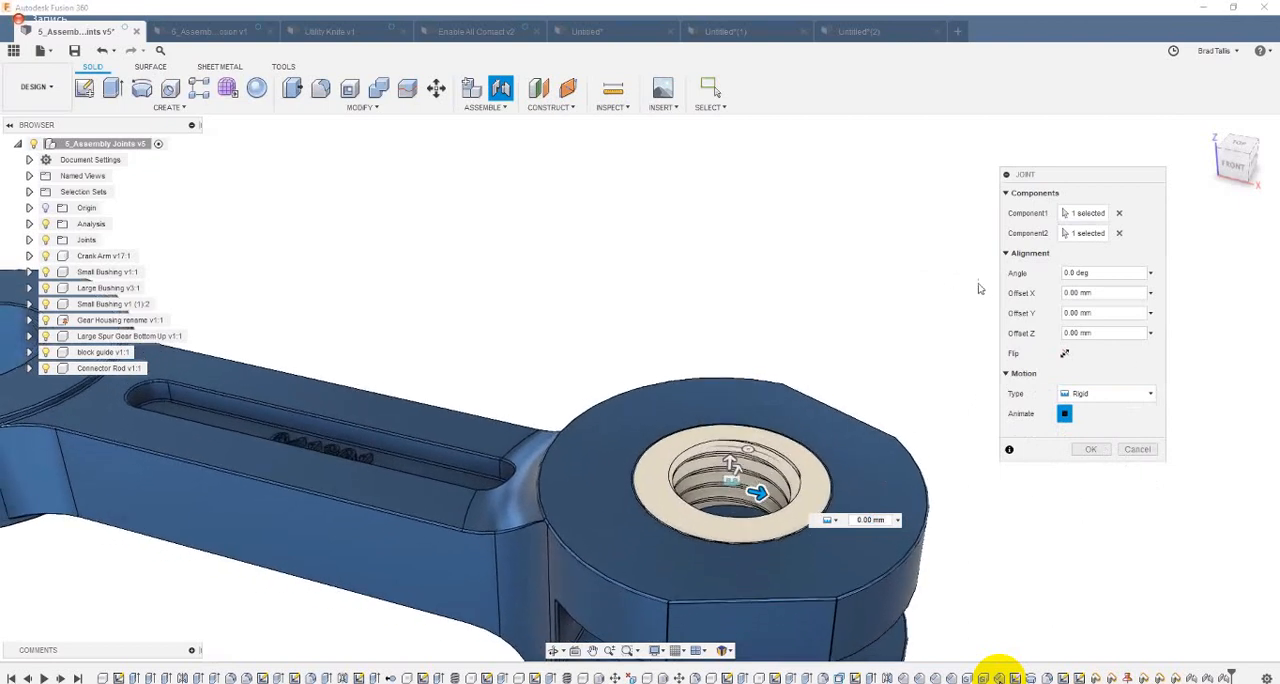
key(Return)
scroll(697, 325, down, 10)
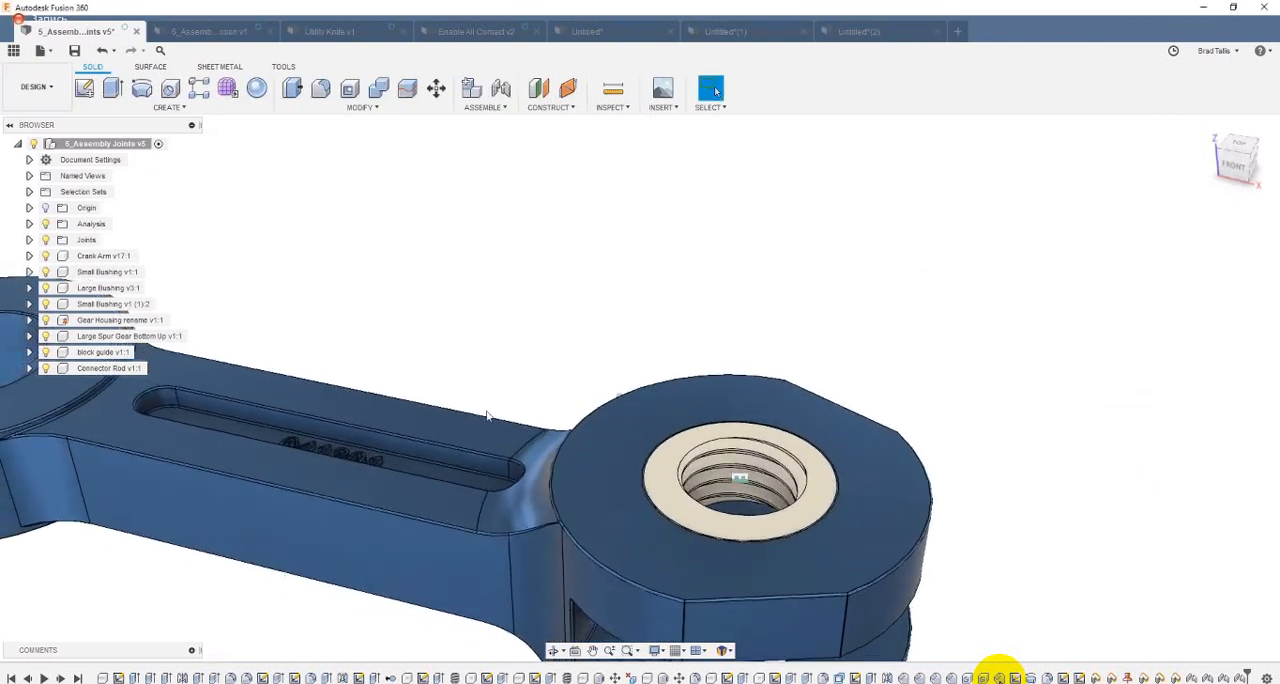
scroll(491, 420, down, 3)
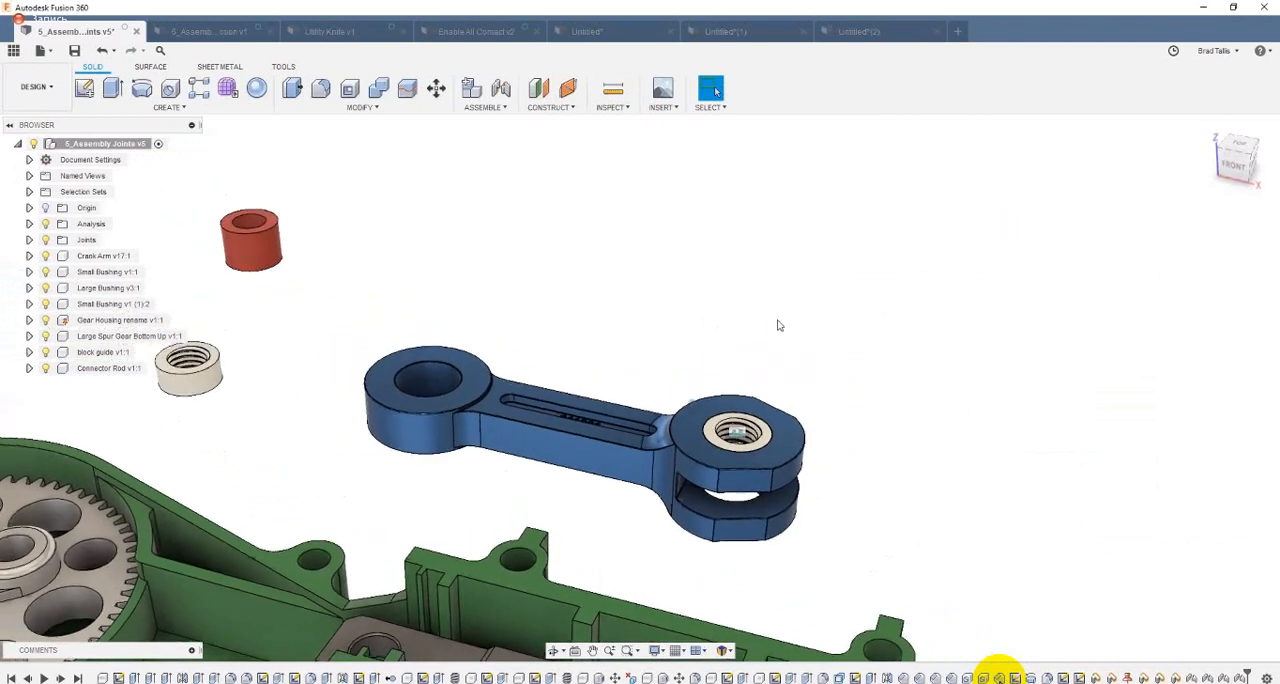
Step: Join the remaining cream bushing to the lower hole of the crank arm's fork with a Rigid joint
drag(531, 399, 843, 266)
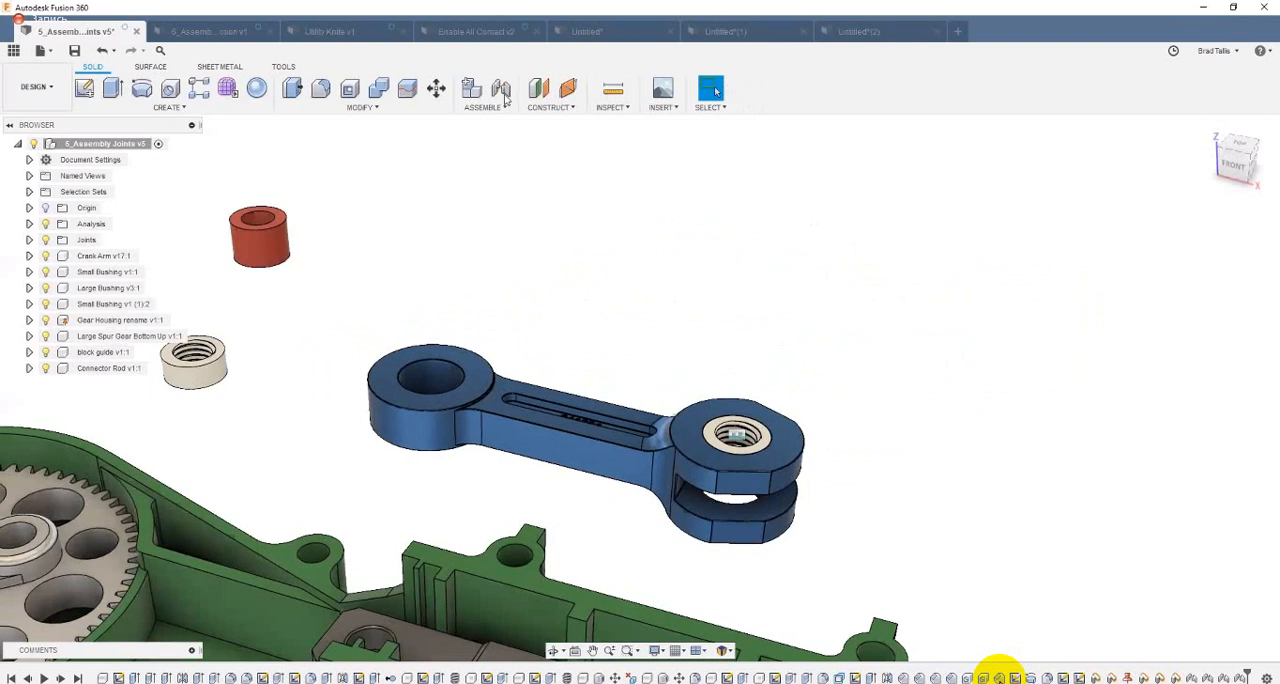
shift+middle_drag(447, 183, 262, 340)
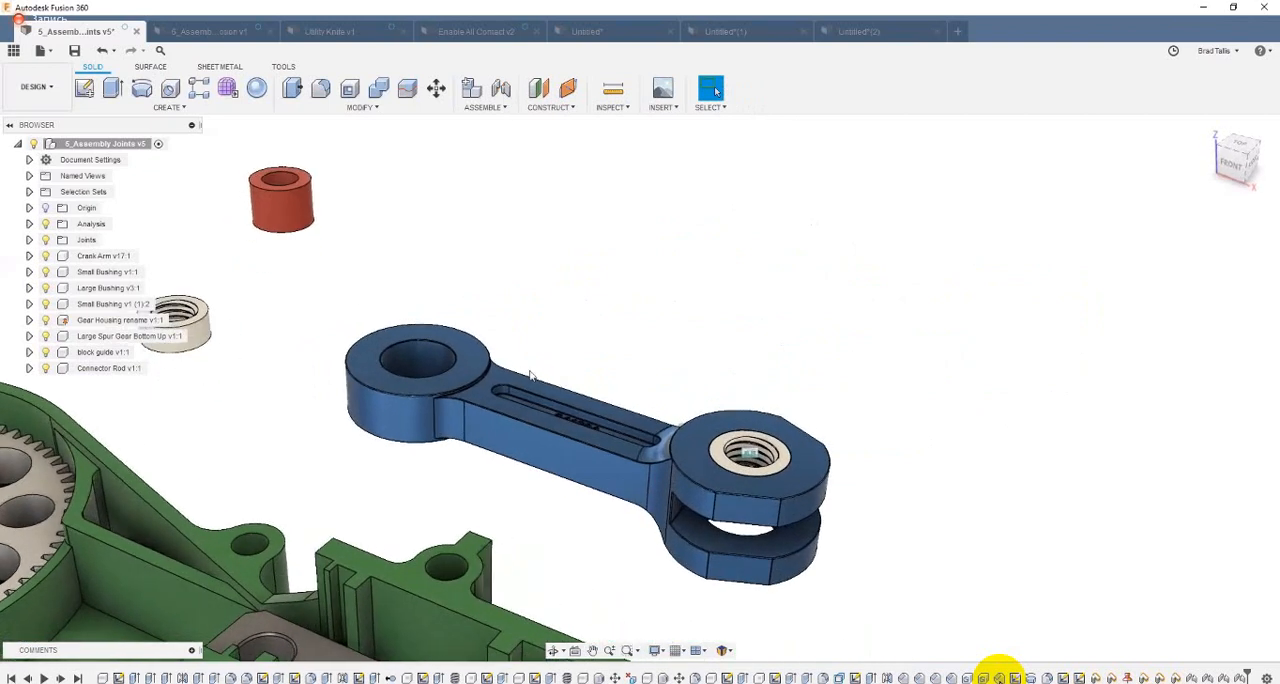
click(202, 343)
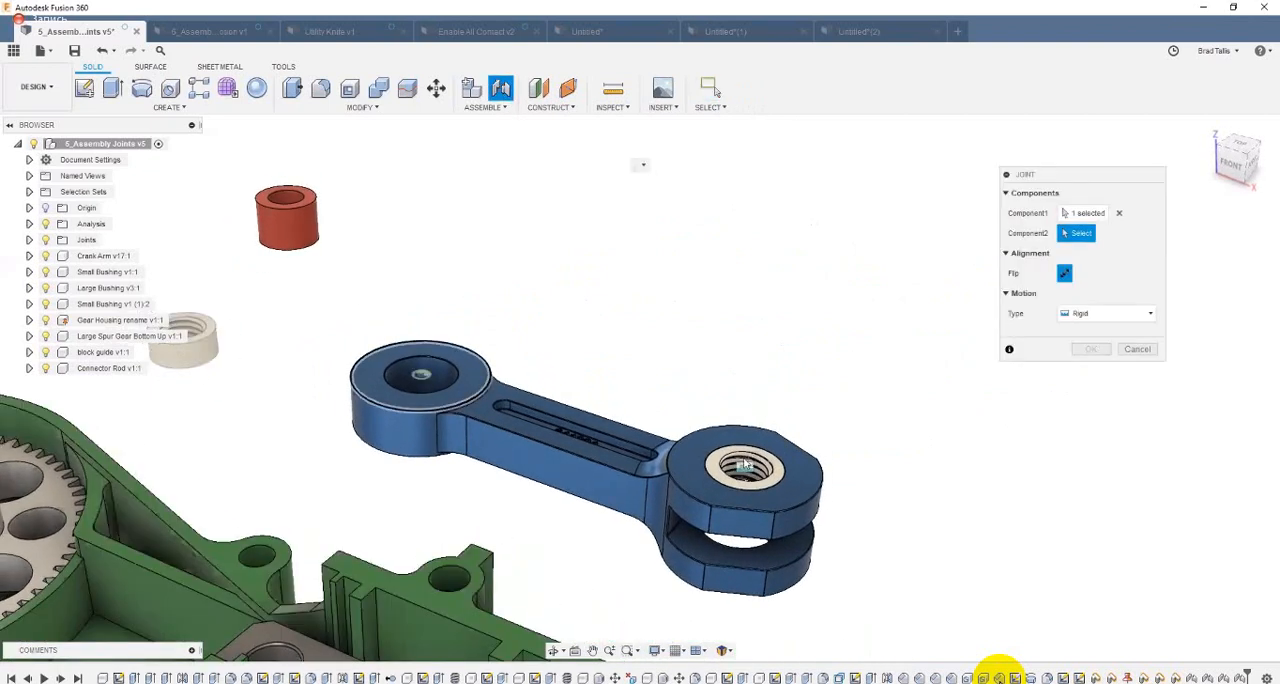
shift+middle_drag(765, 455, 659, 398)
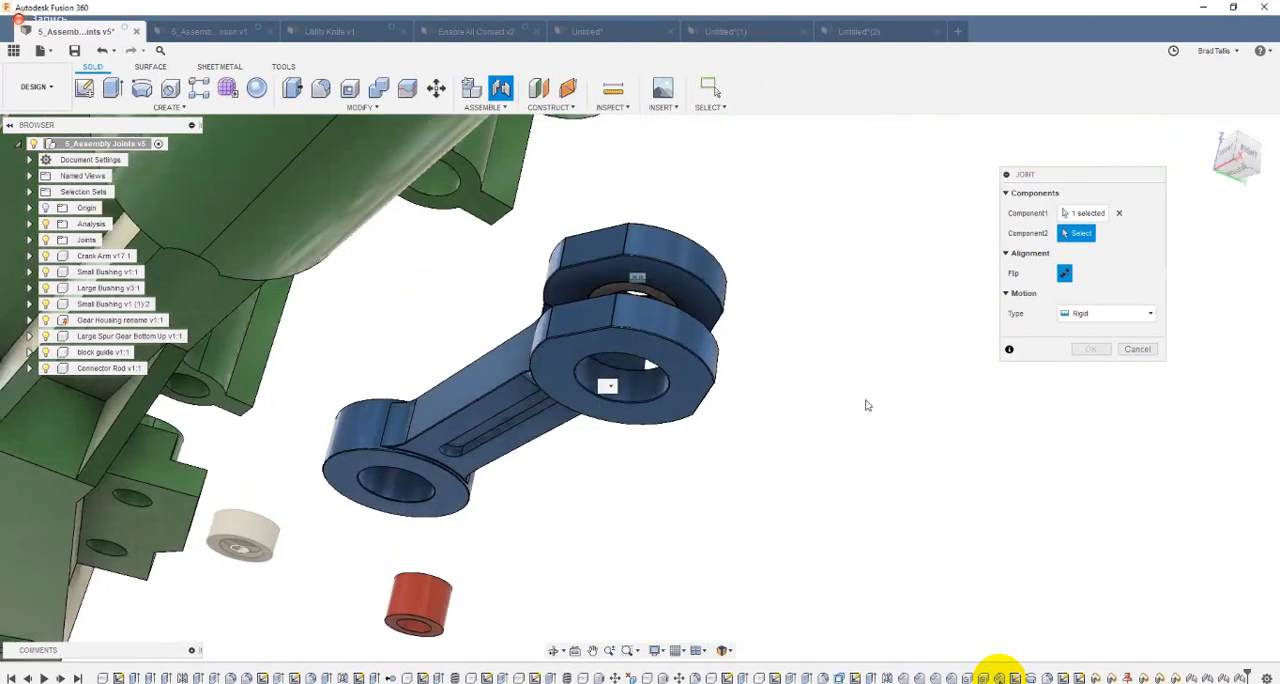
click(748, 336)
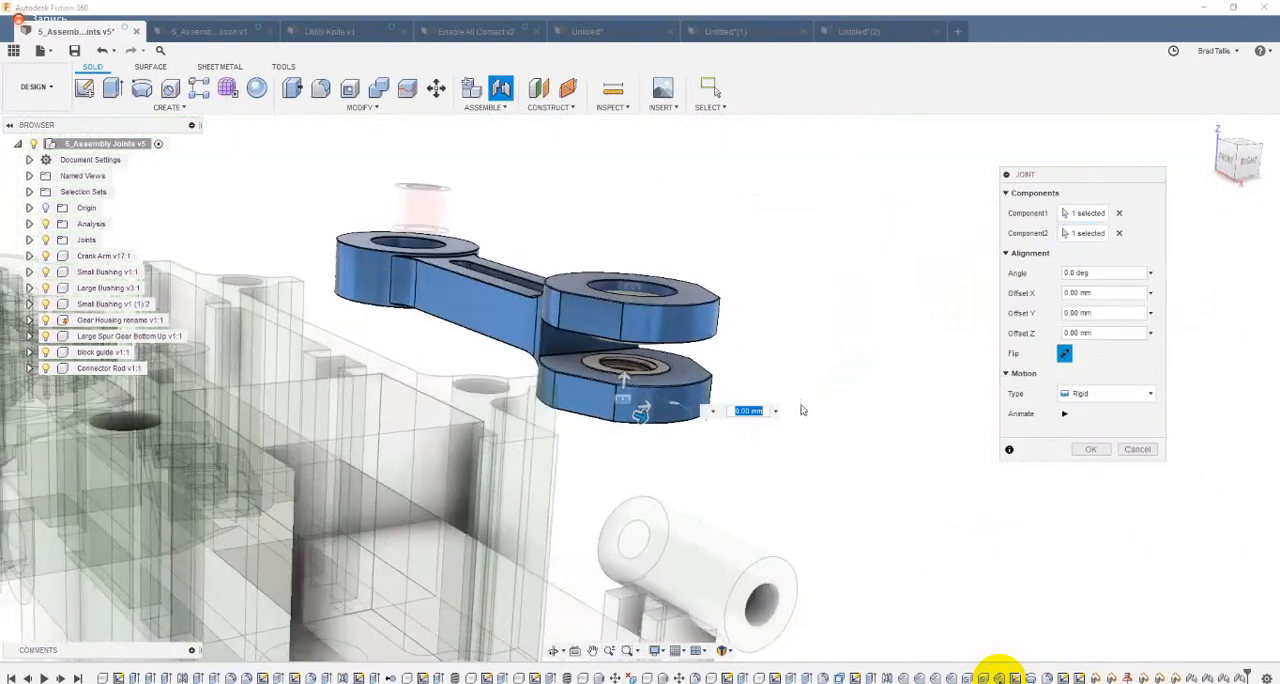
key(Return)
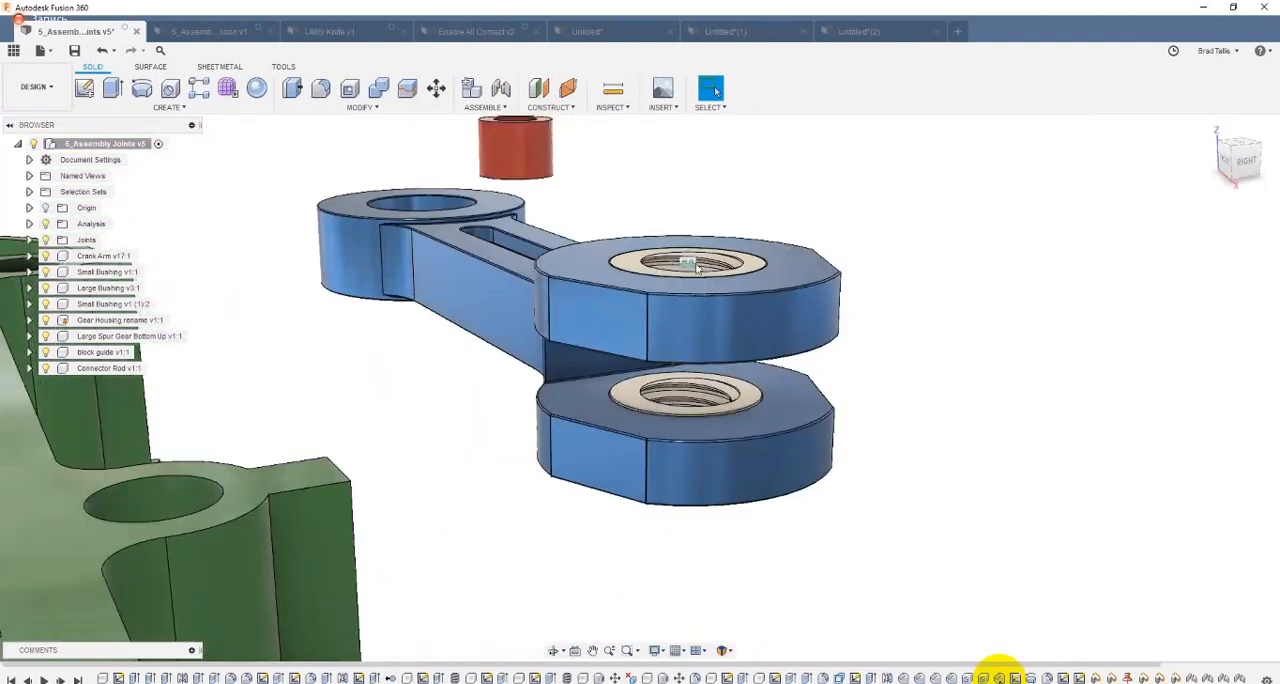
Step: Open the rigid joint of the lower fork bushing for editing
click(688, 261)
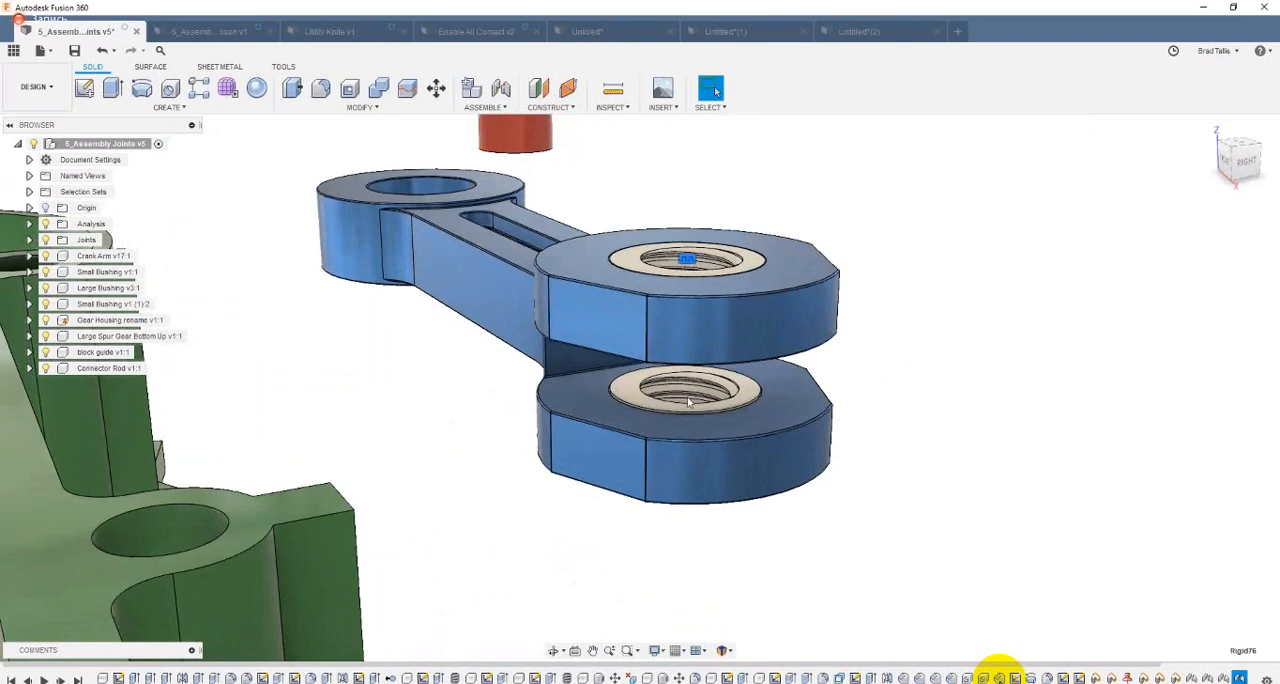
click(685, 450)
right_click(685, 453)
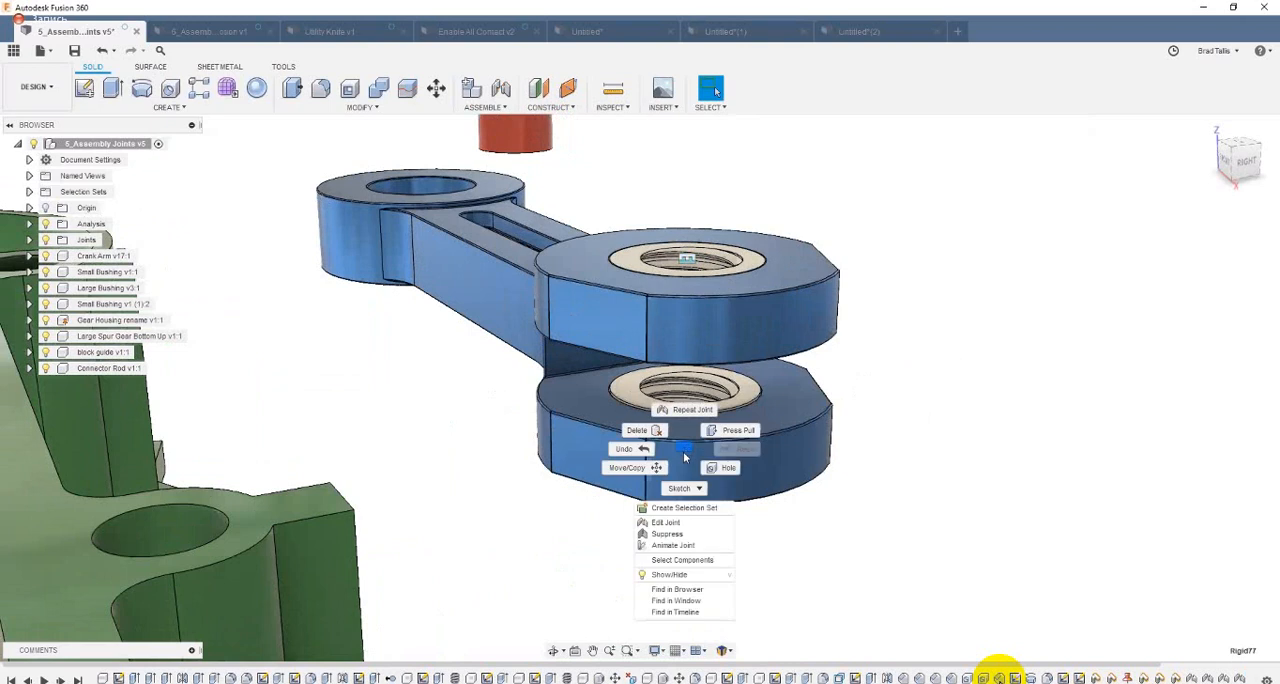
click(685, 522)
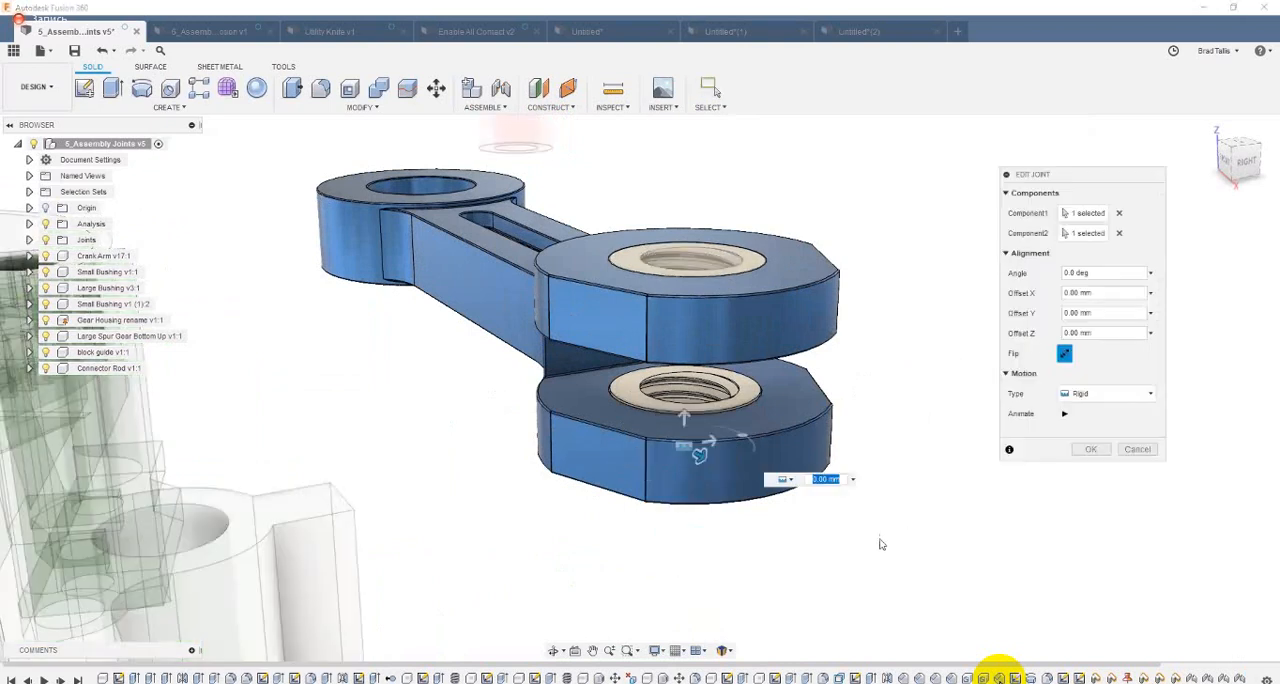
Step: Try raising the lower bushing along Z to an offset of 0.246 mm
scroll(722, 457, up, 5)
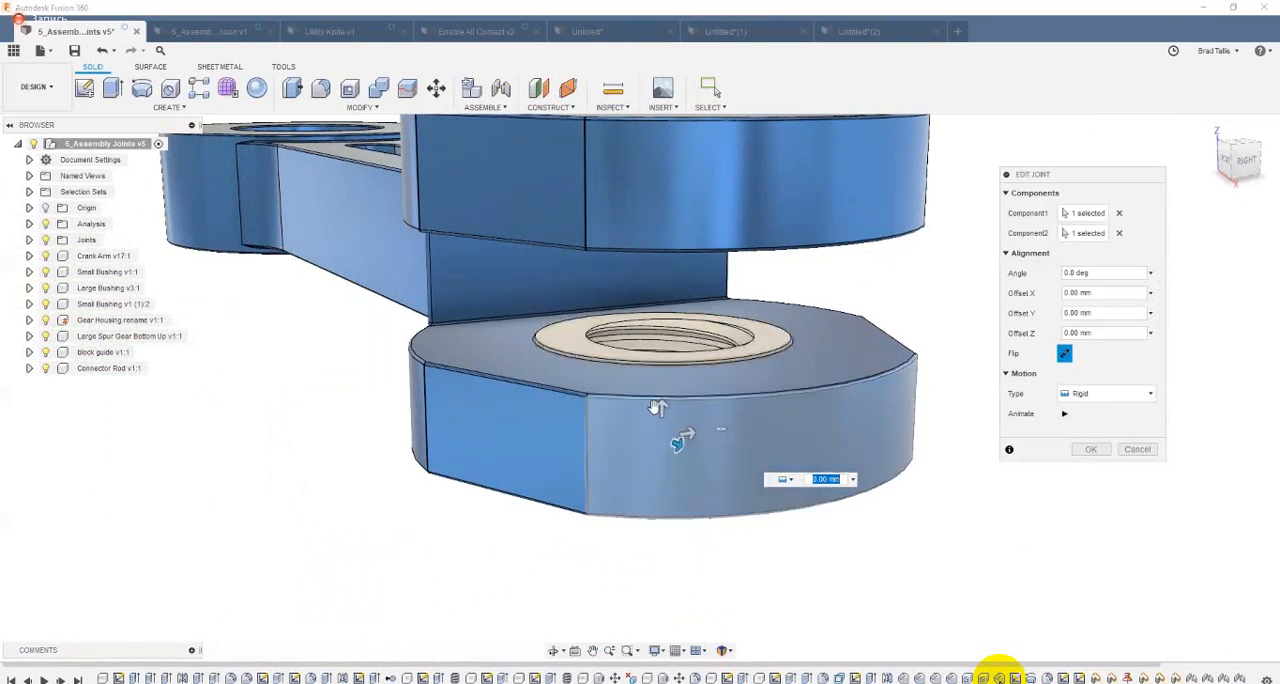
drag(657, 412, 661, 405)
drag(760, 449, 776, 450)
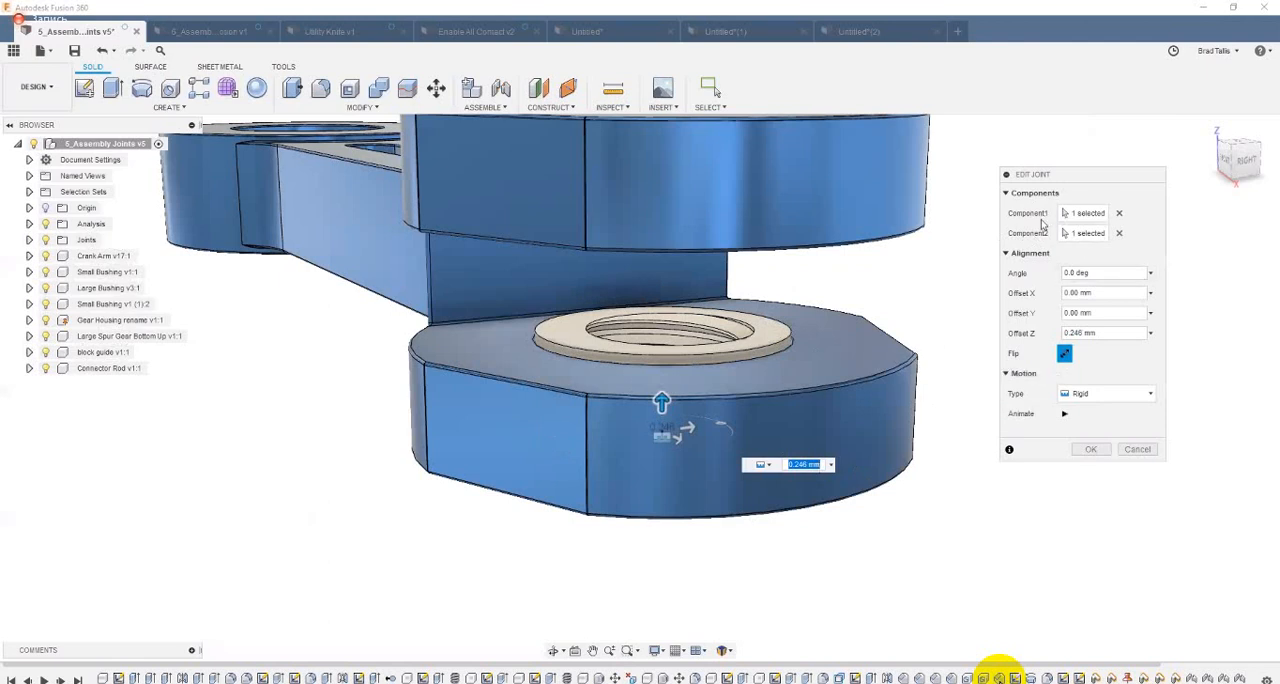
Step: Clear the joint's Component2 selection and re-pick it at the circular edge on the underside of the lower fork hole
click(1118, 233)
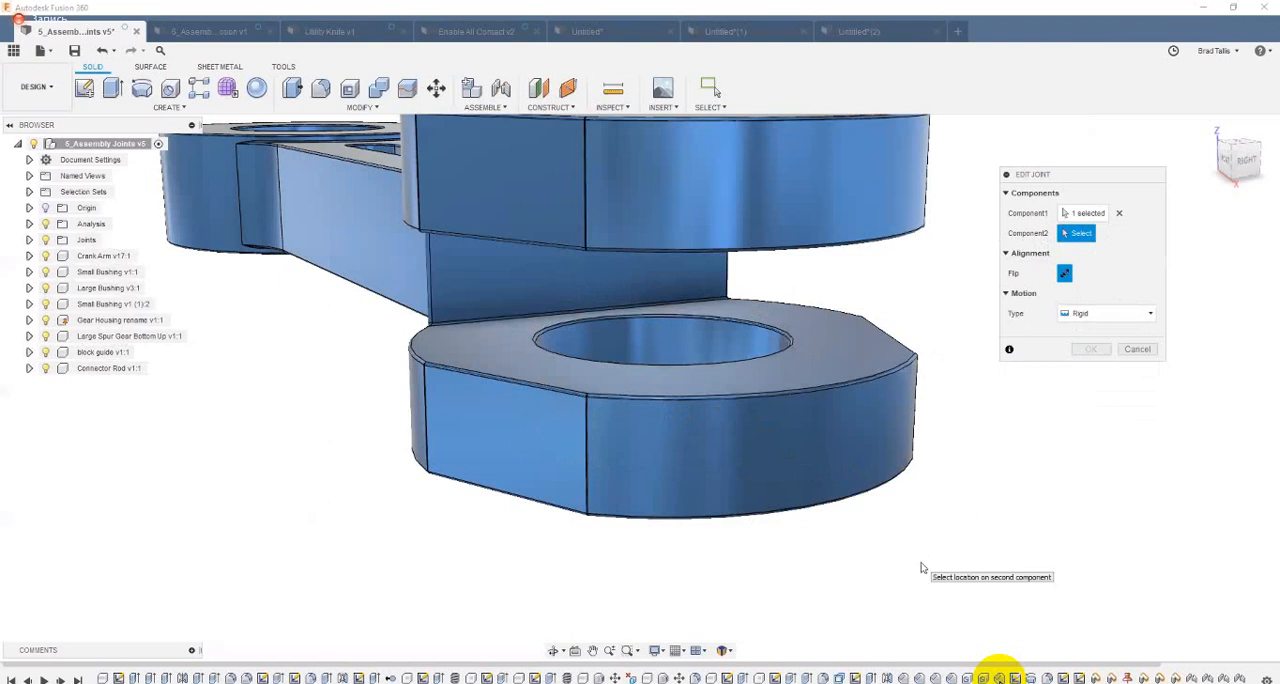
shift+middle_drag(921, 567, 800, 406)
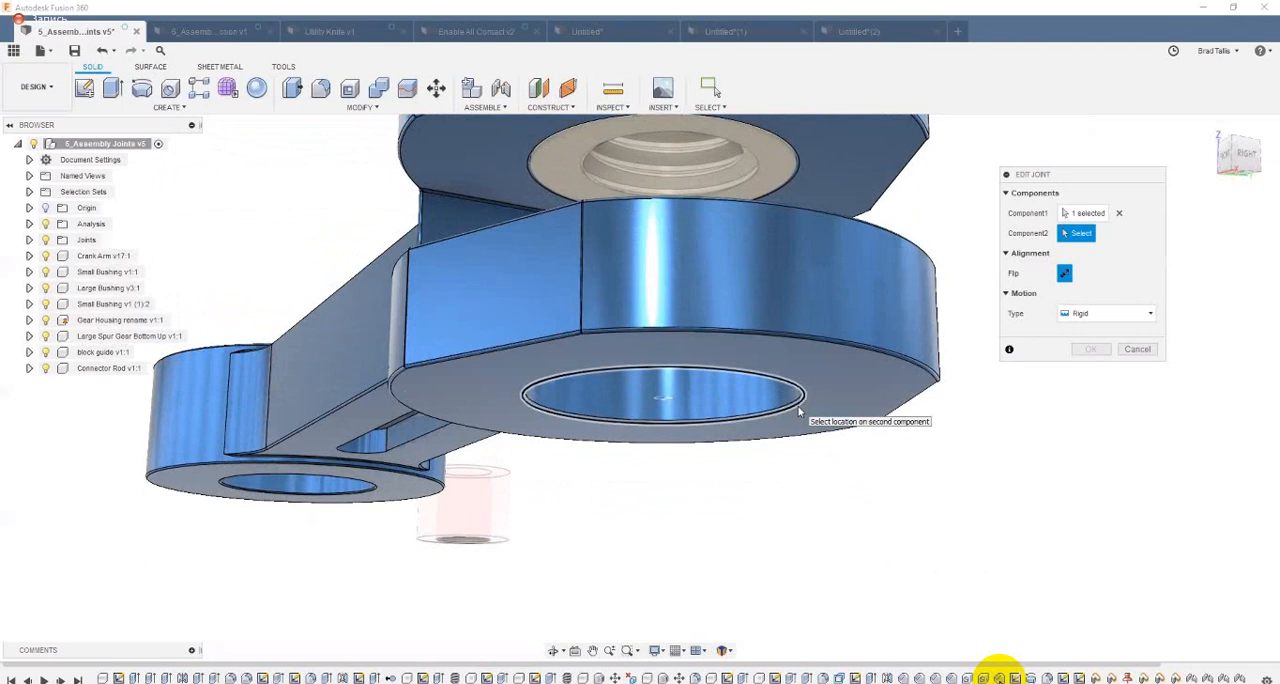
click(800, 410)
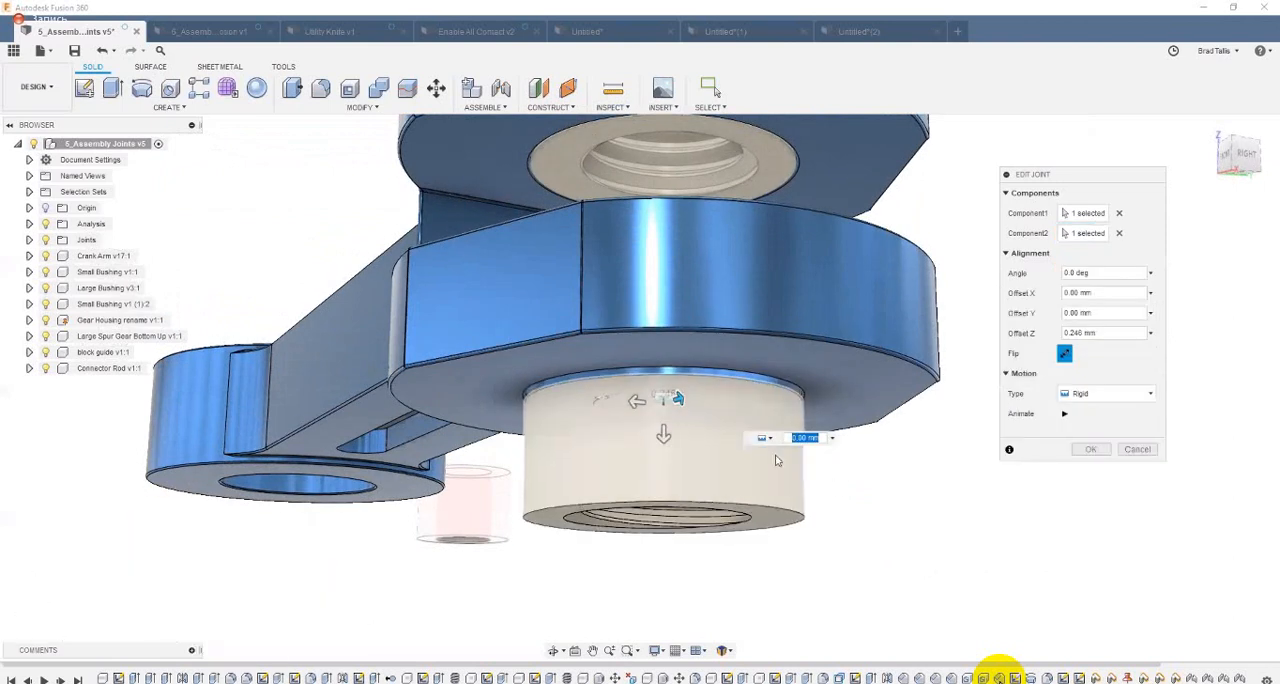
shift+middle_drag(771, 583, 716, 447)
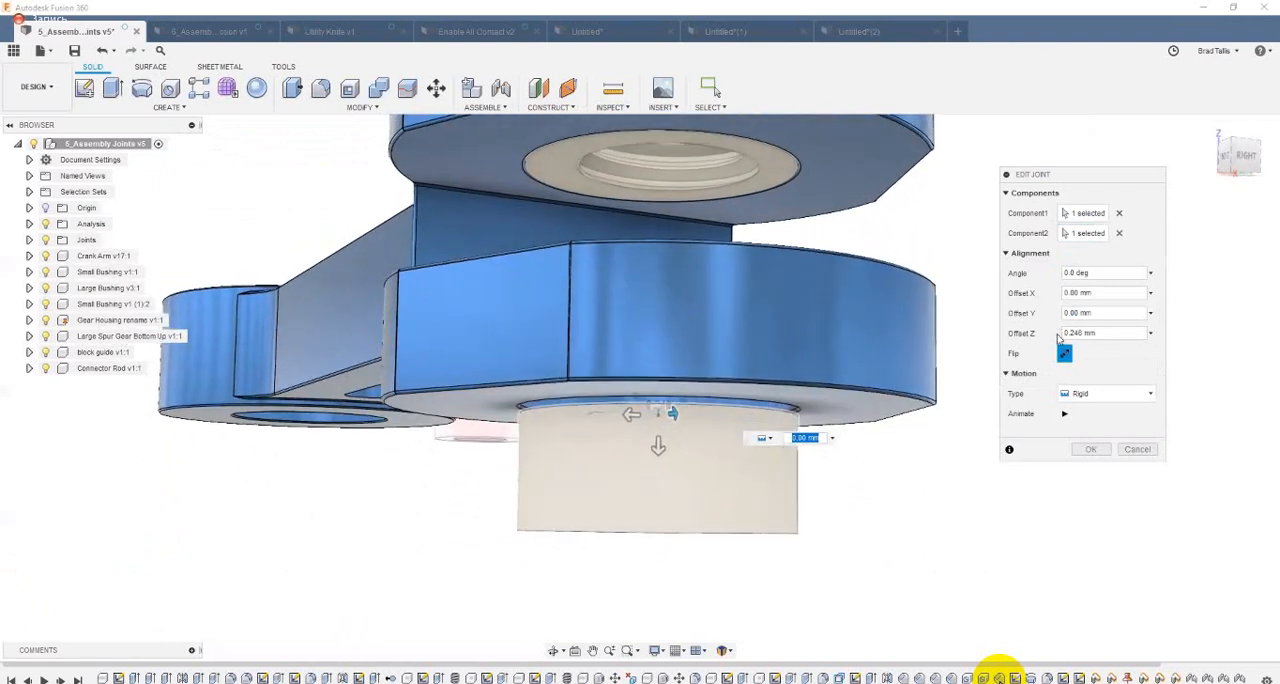
Step: Set Offset Z to 0 mm, flip the bushing up into the lower fork hole, and accept the edited joint
key(Tab)
text(0)
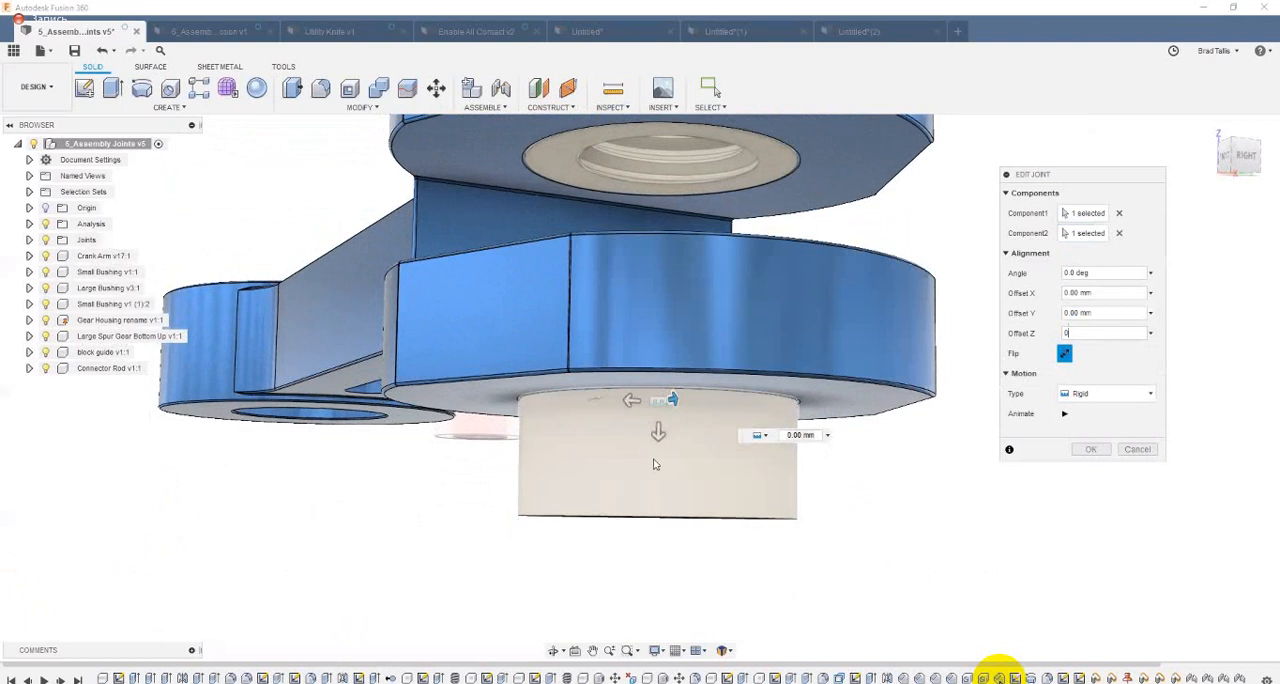
click(1067, 357)
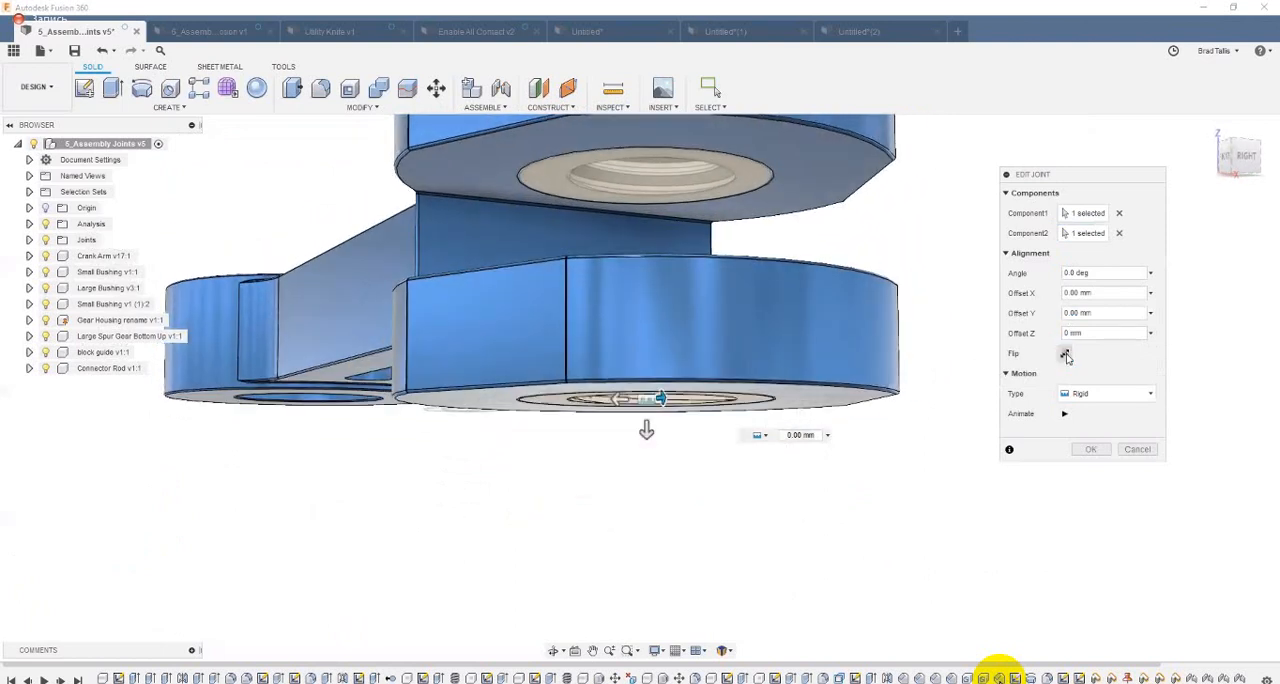
click(1067, 357)
click(1066, 356)
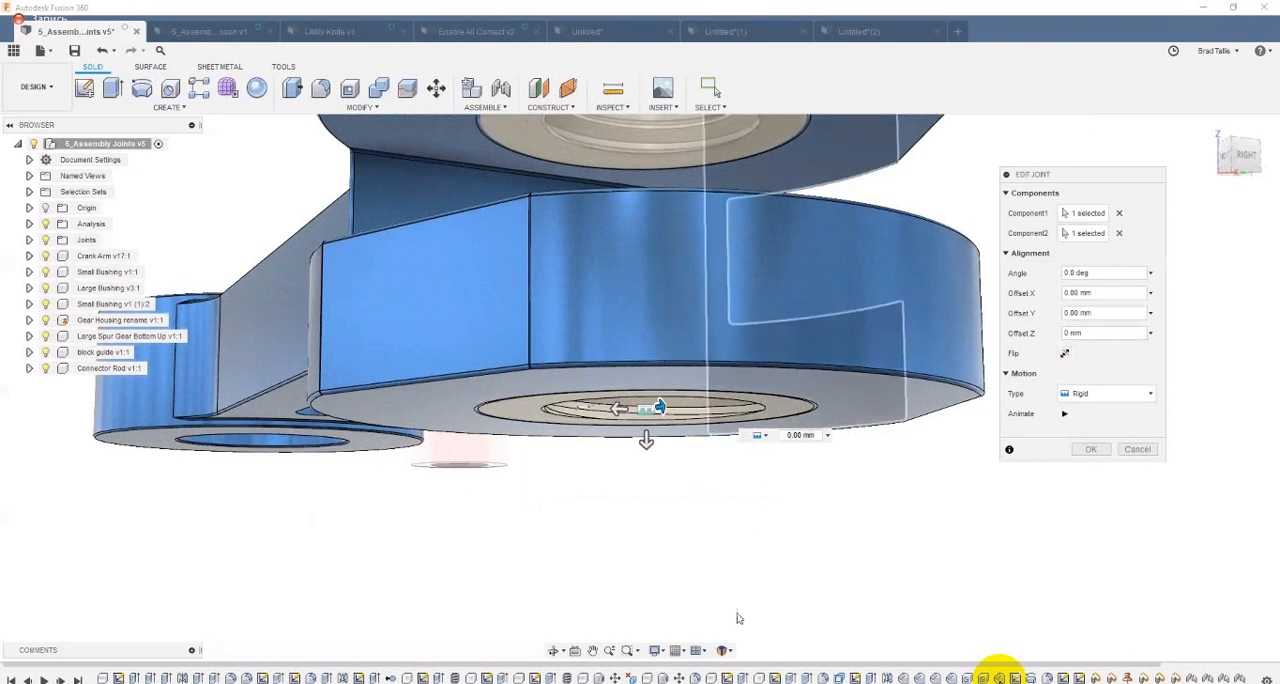
click(1065, 356)
click(1065, 356)
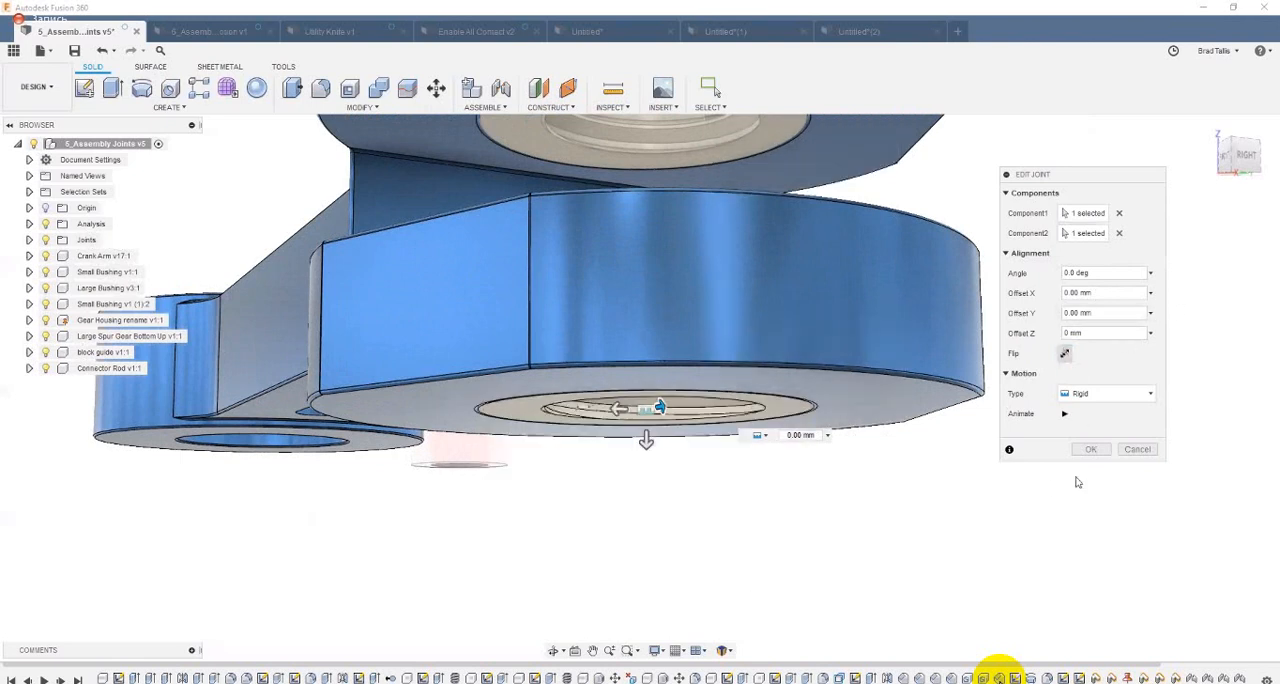
click(1078, 455)
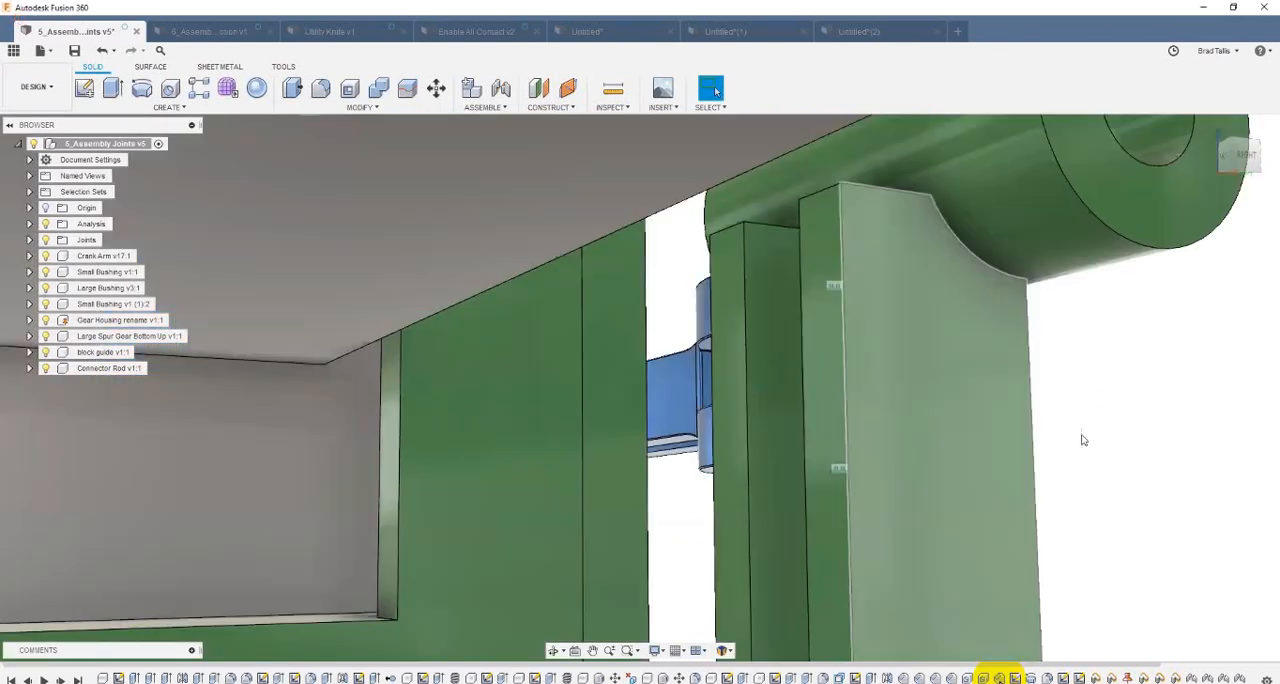
Step: Try a rigid joint aligning the large red bushing's top circular edge with the upper hole edge at the crank arm's single-hole end
shift+middle_drag(1080, 437, 938, 236)
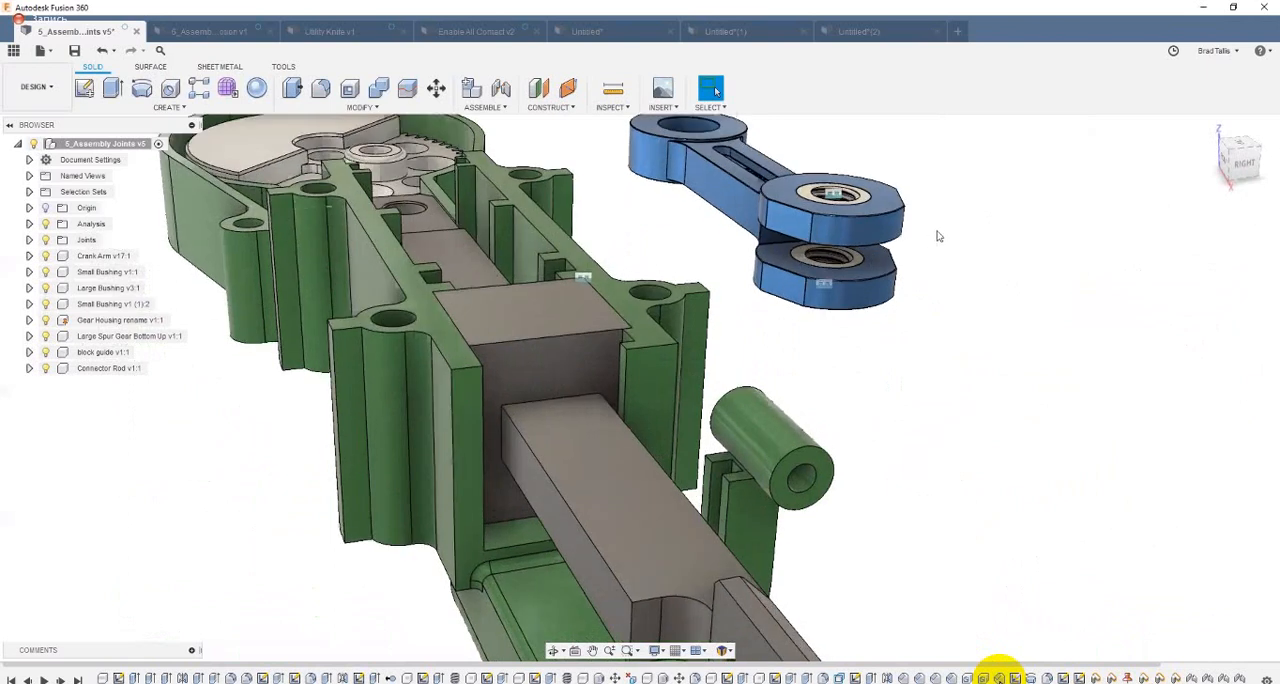
scroll(655, 250, up, 5)
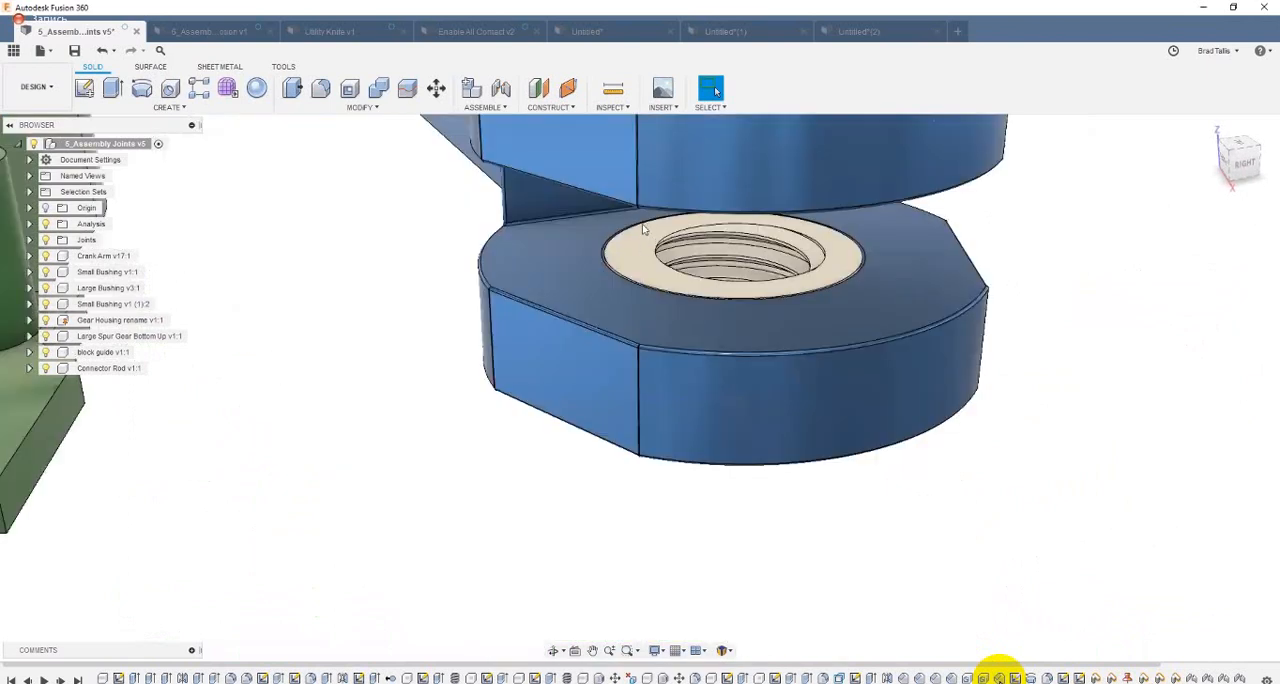
scroll(644, 230, down, 4)
shift+middle_drag(622, 232, 552, 163)
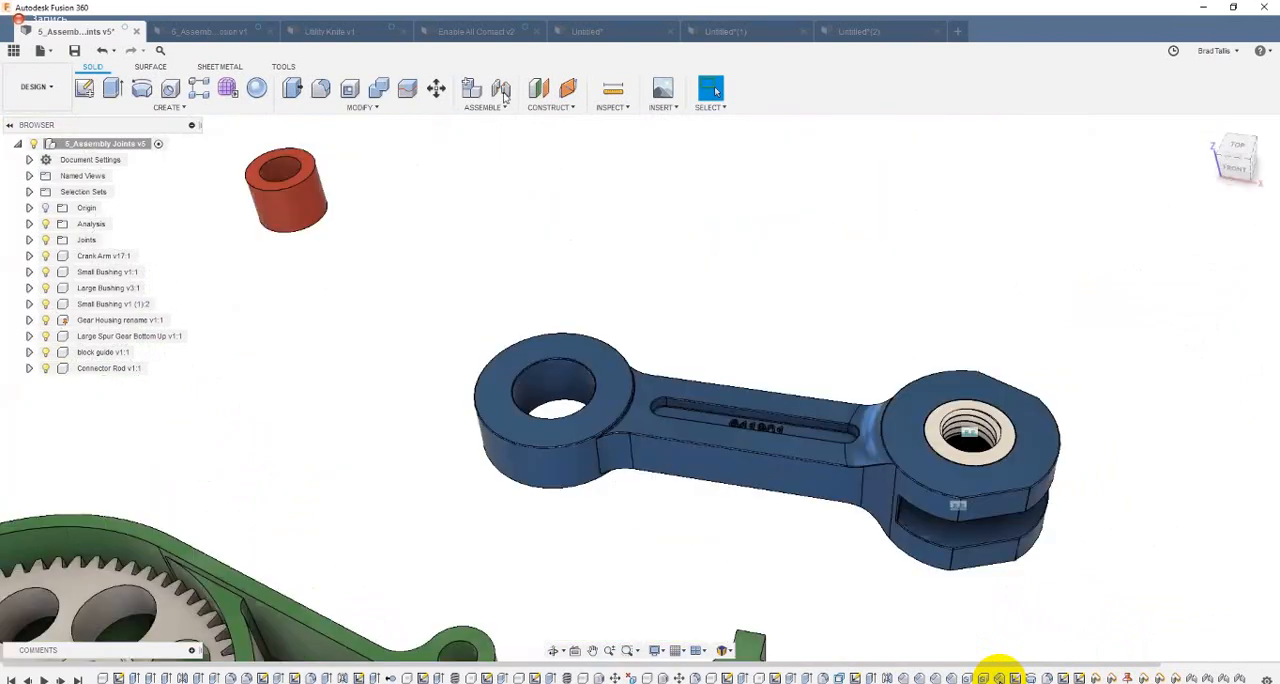
shift+middle_drag(505, 97, 492, 117)
key(j)
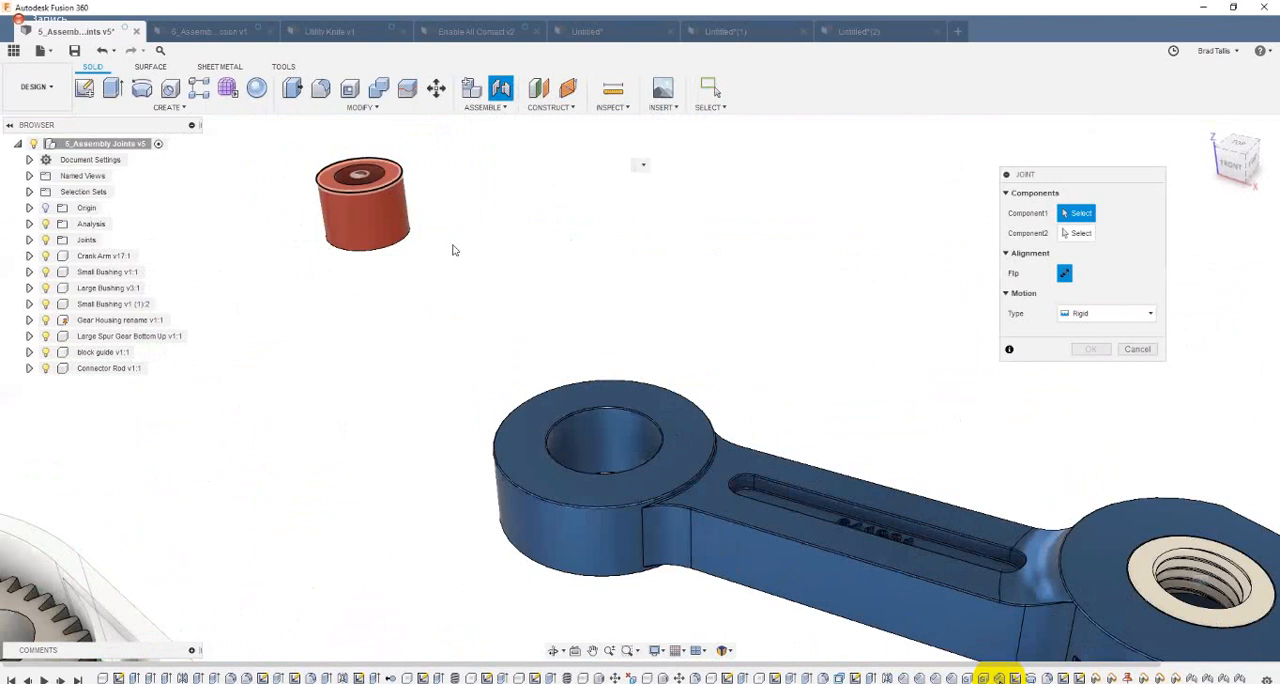
click(560, 426)
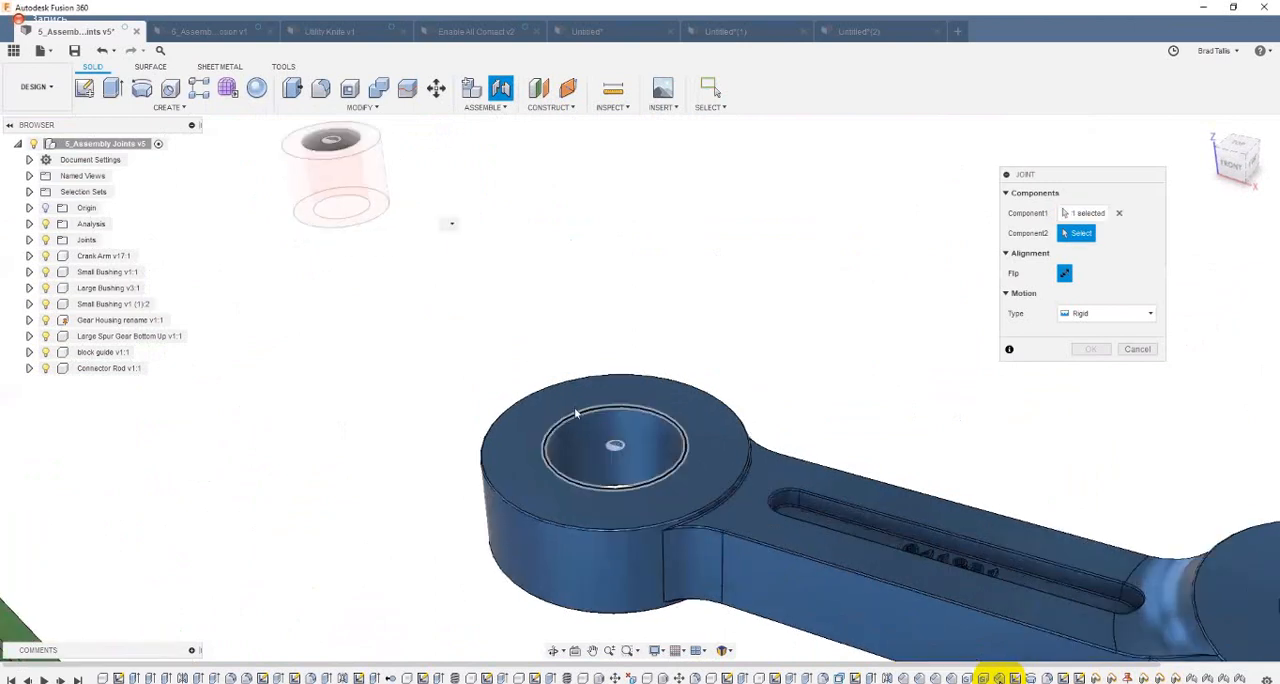
click(576, 408)
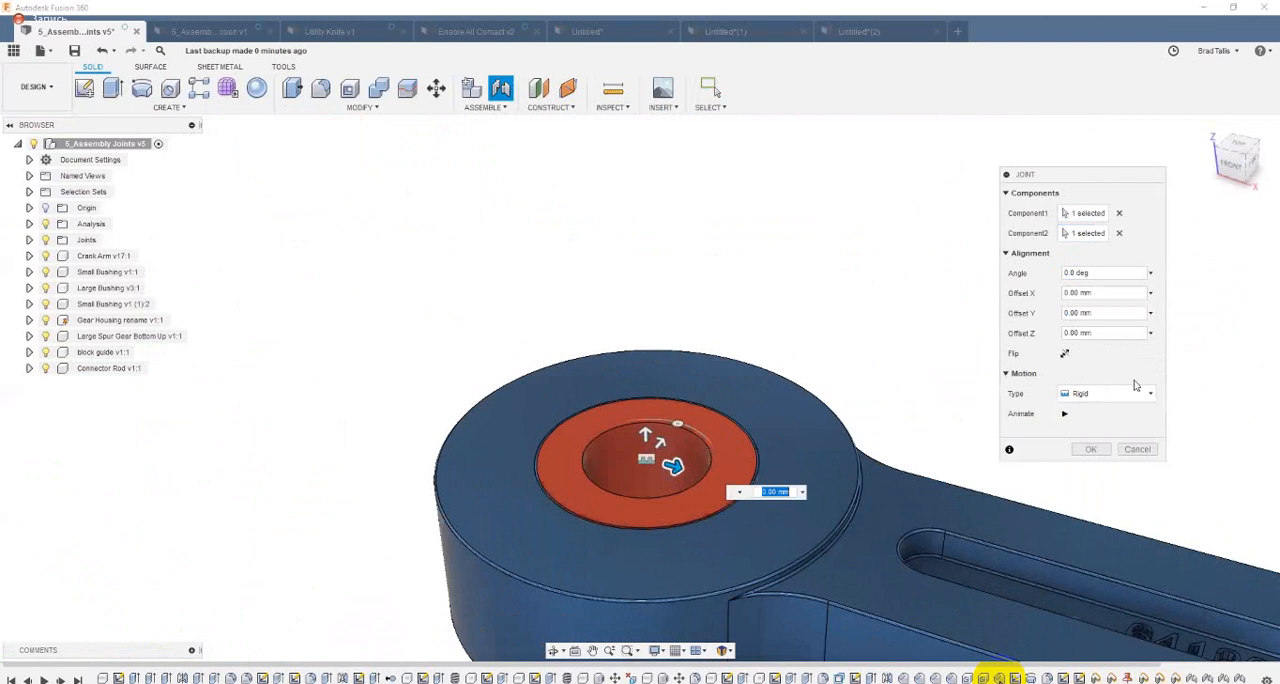
key(Return)
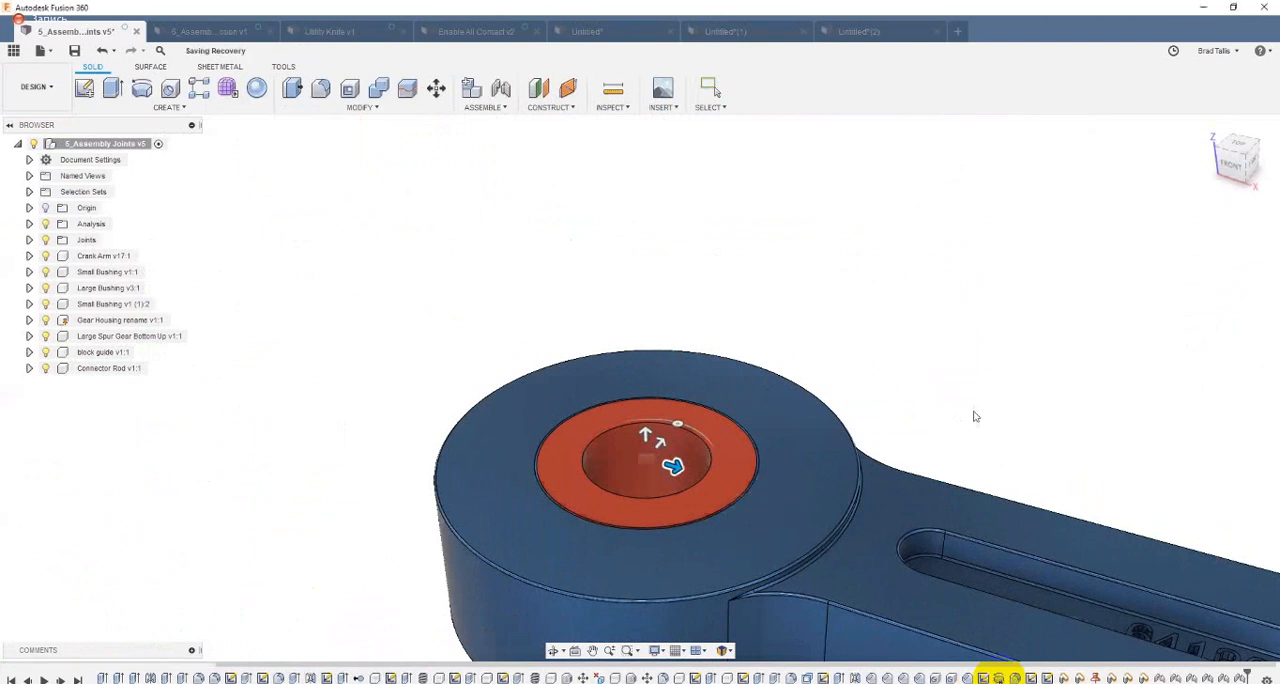
Step: Examine from the front and from below whether the red bushing sits evenly through the thickness of the crank arm's single-hole end
scroll(1003, 349, down, 2)
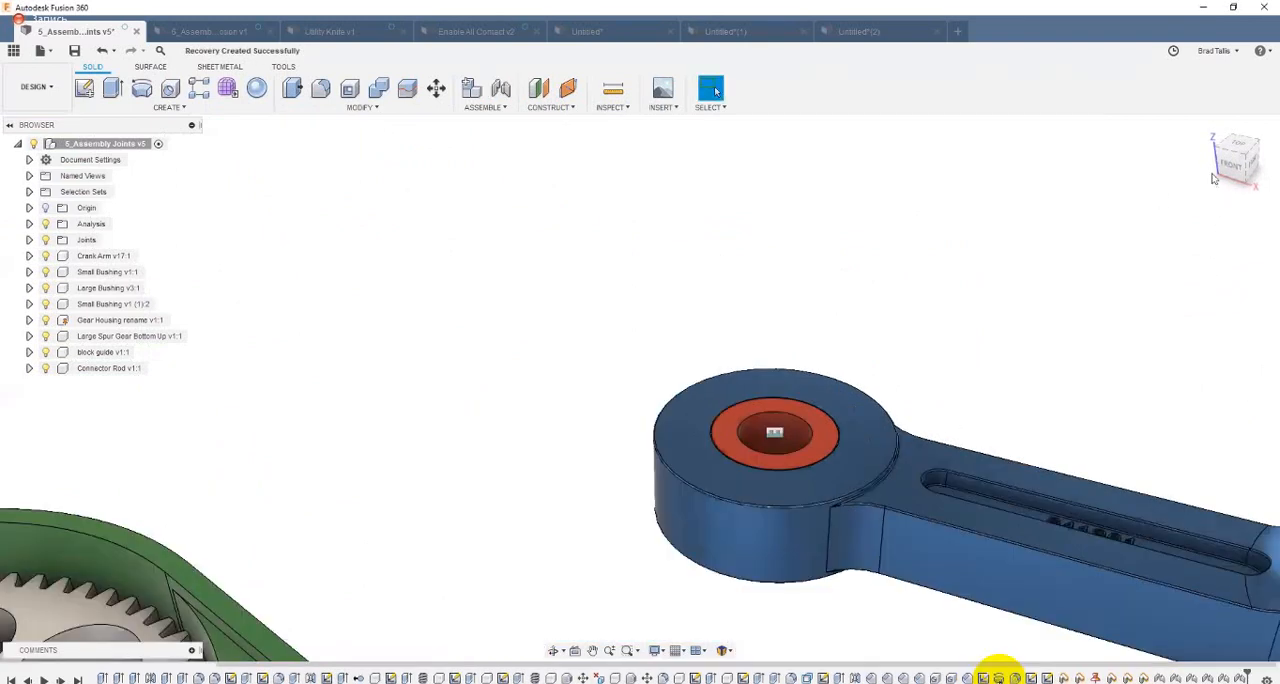
click(1228, 167)
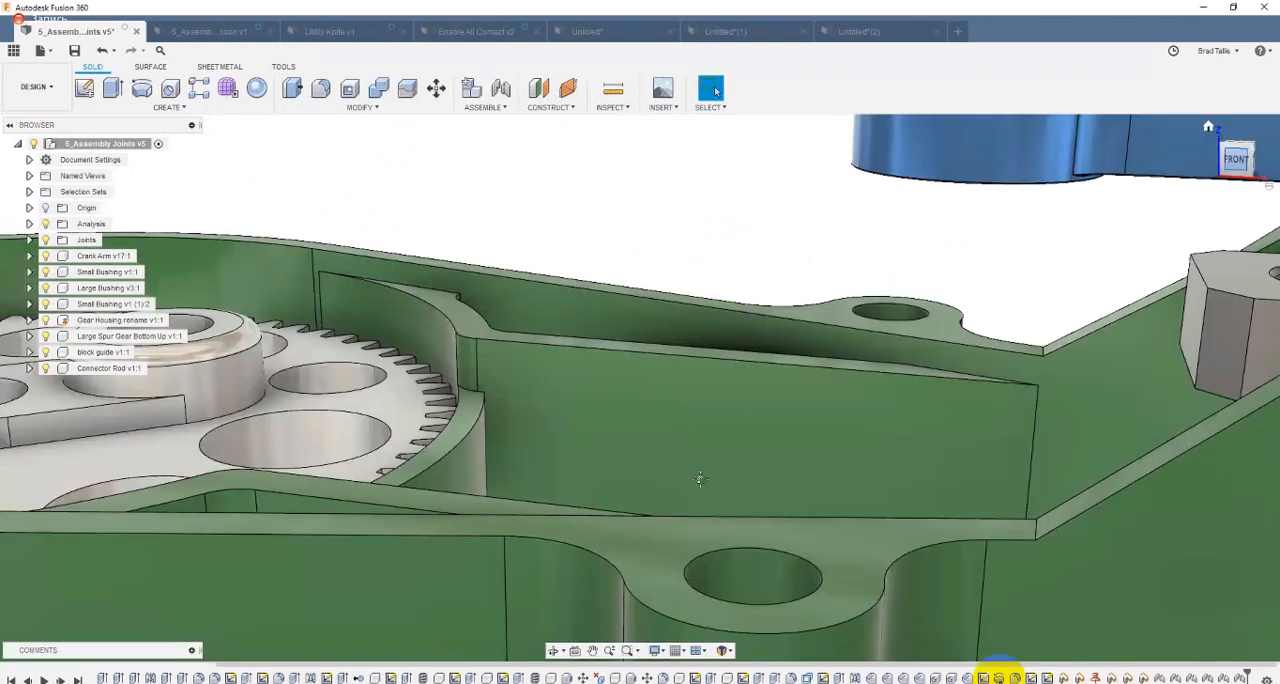
scroll(585, 395, up, 5)
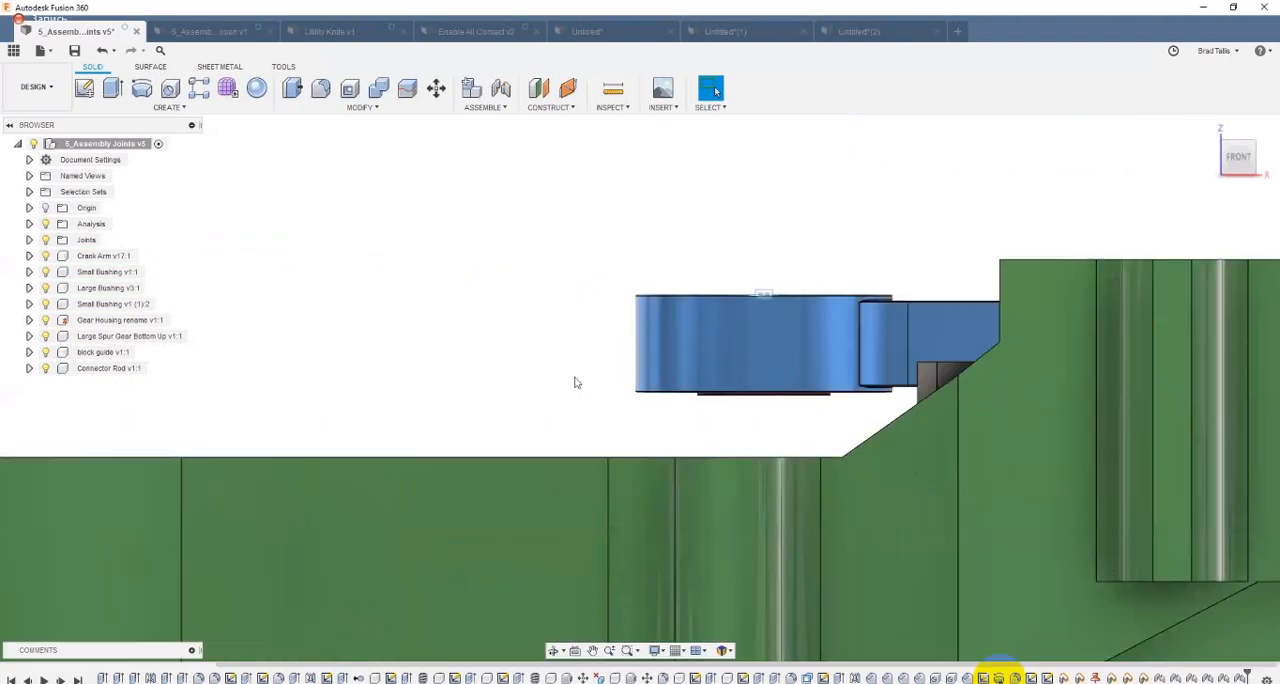
middle_drag(470, 382, 466, 377)
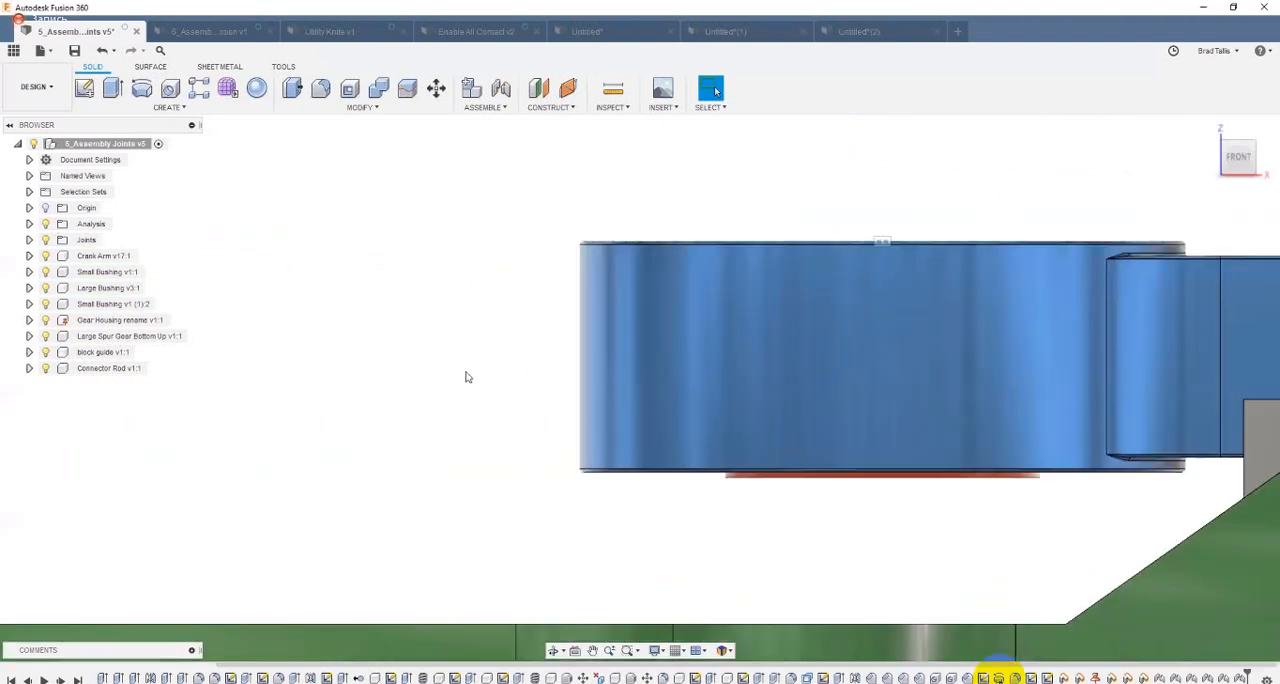
scroll(466, 377, up, 1)
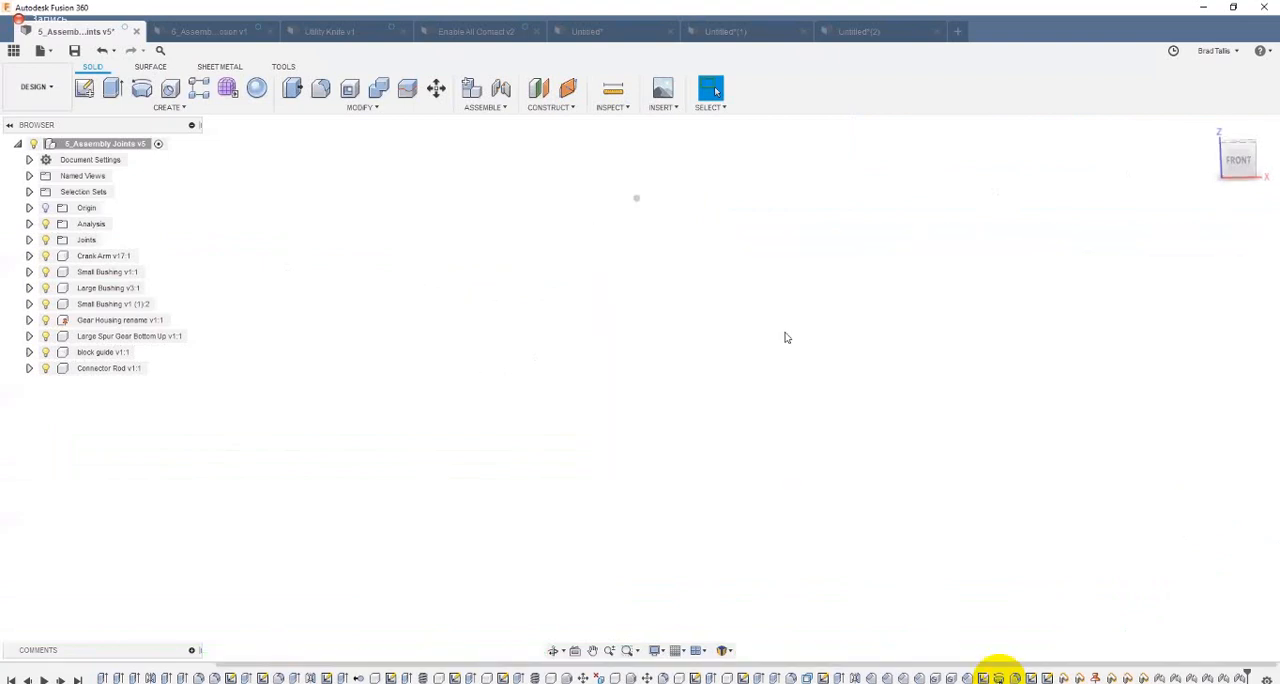
shift+middle_drag(786, 334, 933, 345)
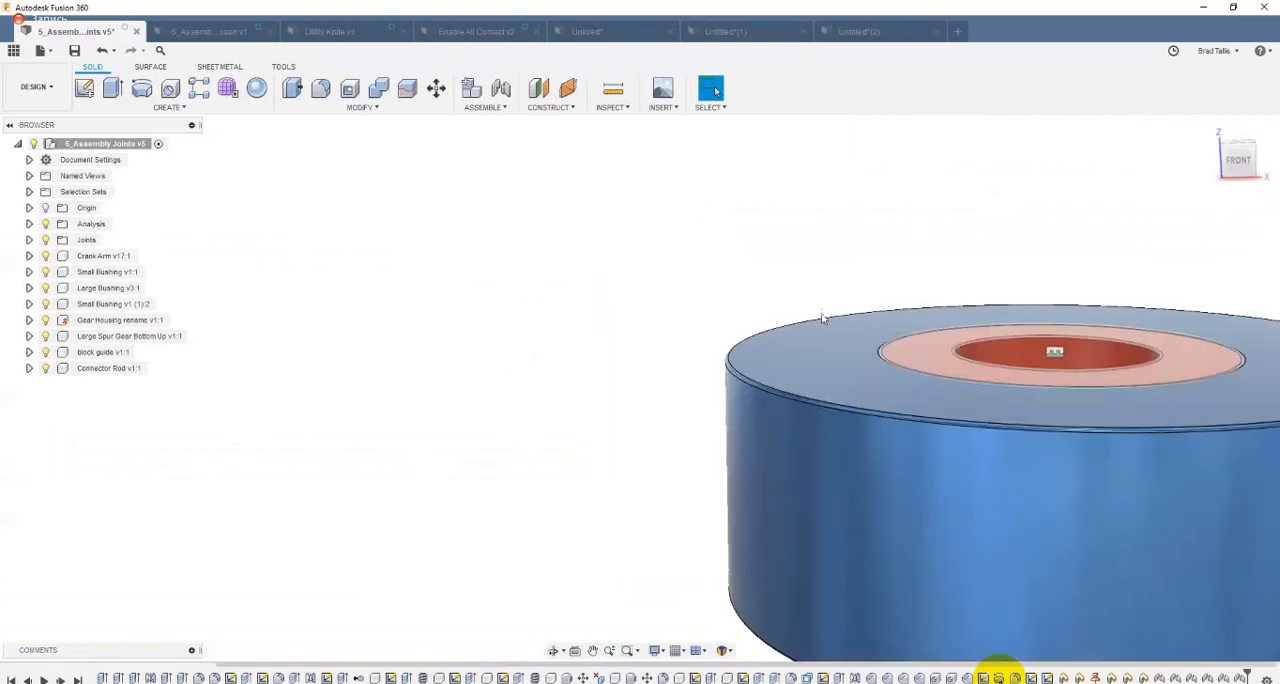
scroll(617, 383, down, 2)
shift+middle_drag(617, 383, 623, 387)
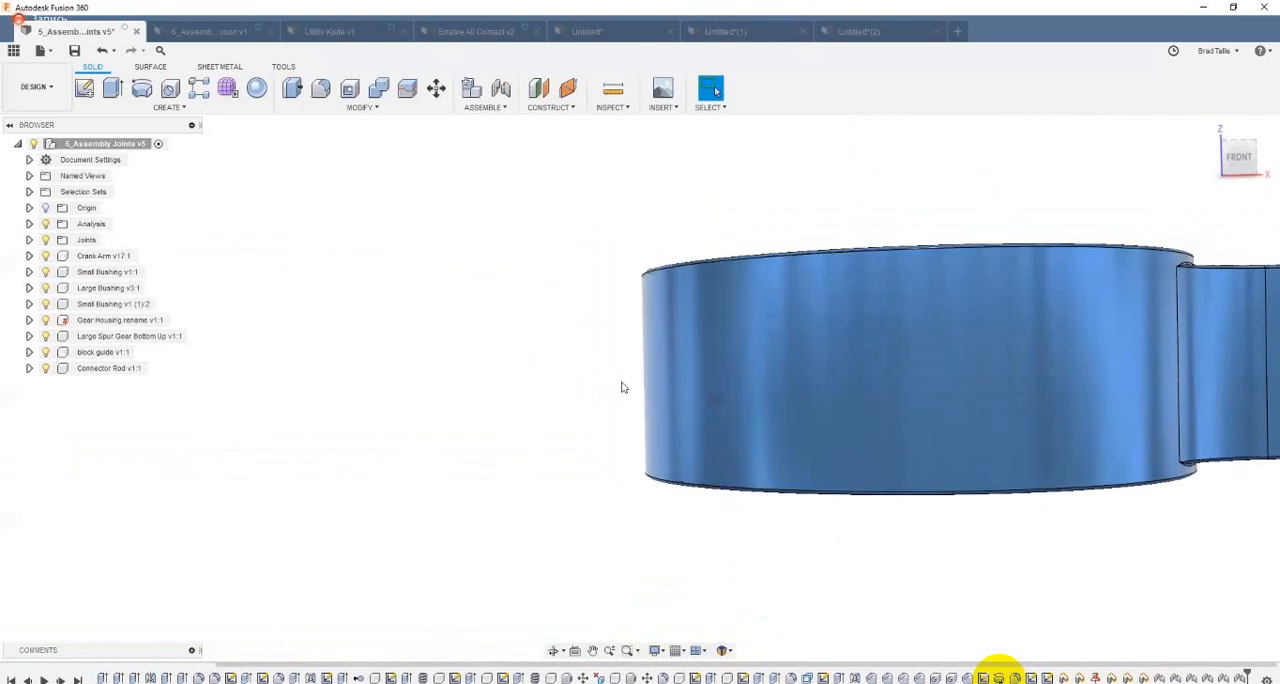
shift+middle_drag(811, 341, 770, 522)
shift+middle_drag(789, 383, 778, 512)
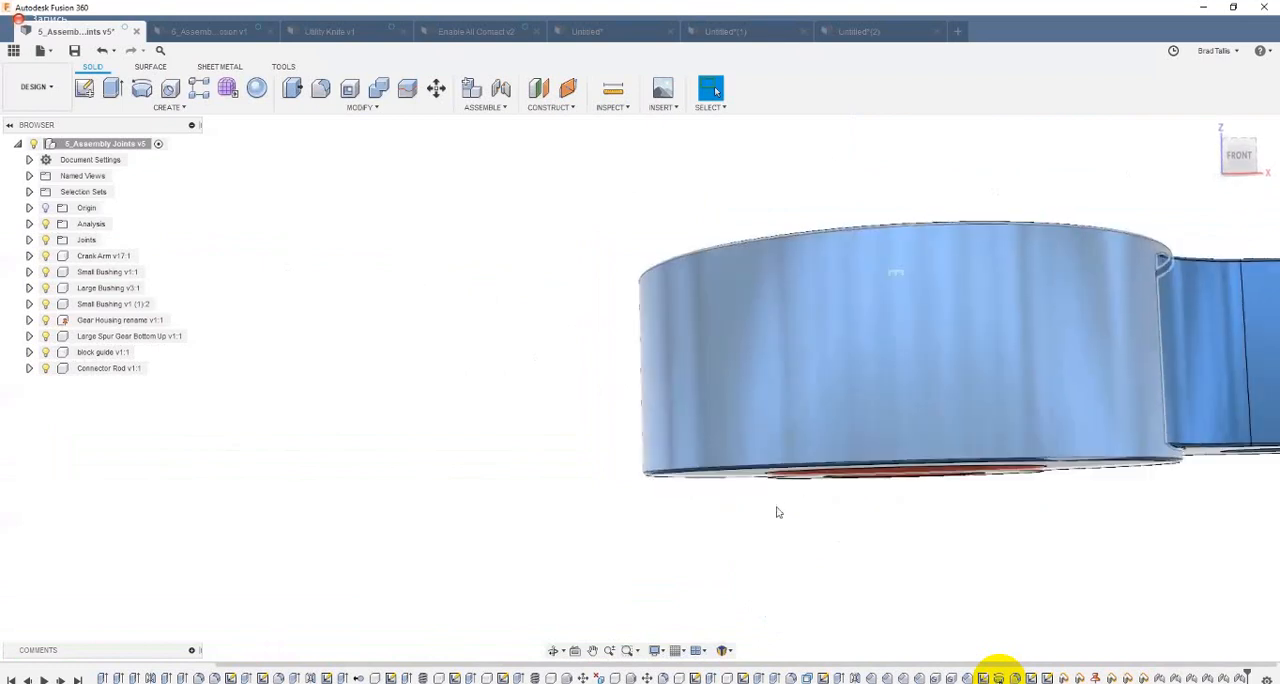
shift+middle_drag(811, 412, 445, 259)
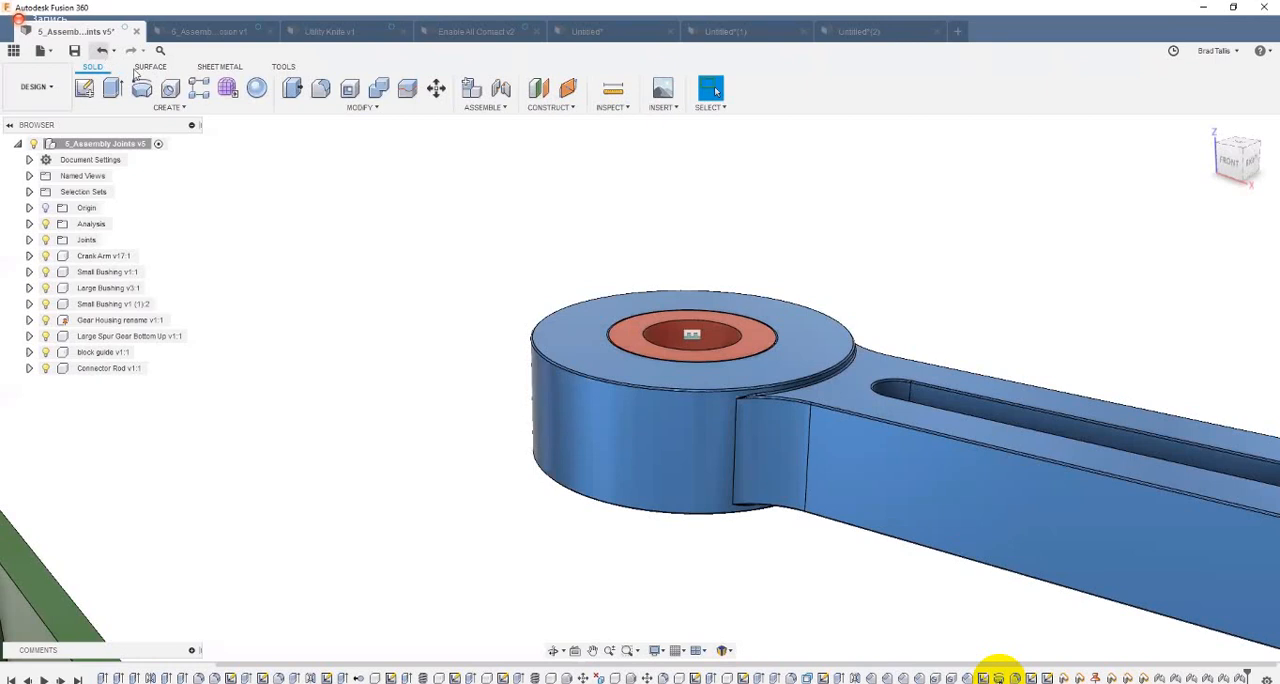
Step: Undo the top-edge joint and try a rigid joint between the mid-height centres of the red bushing and the crank arm's hole
shift+middle_drag(557, 238, 622, 232)
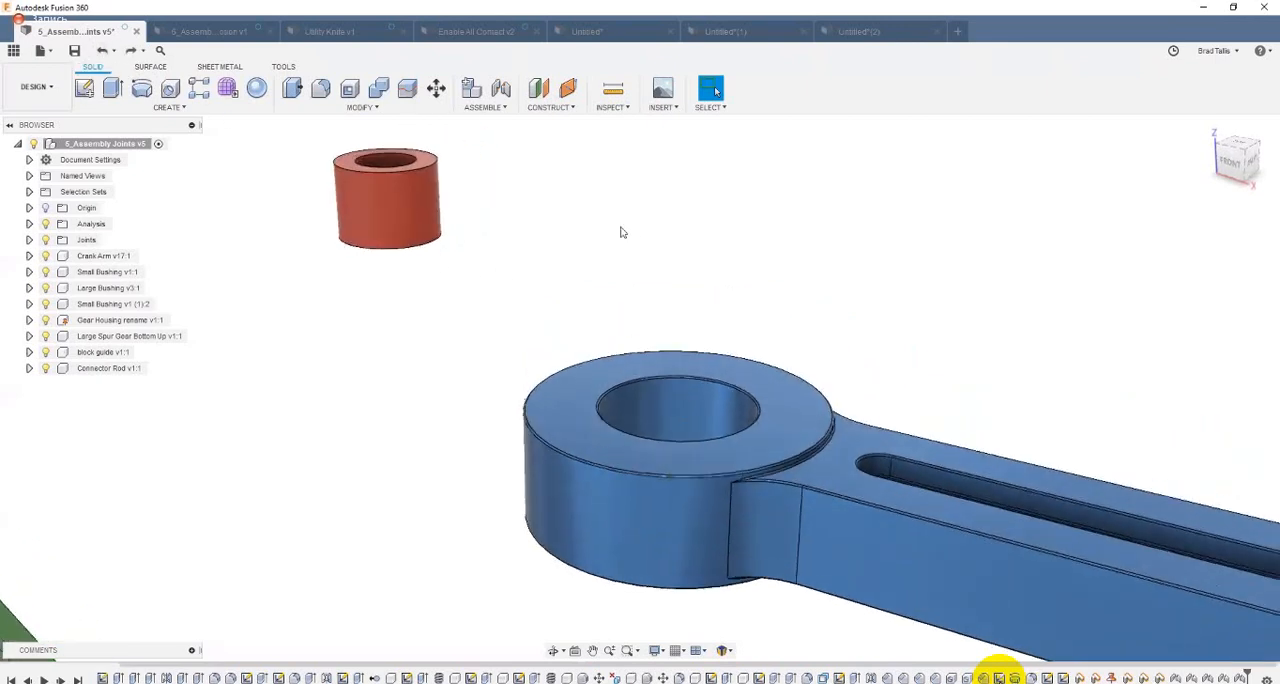
click(500, 90)
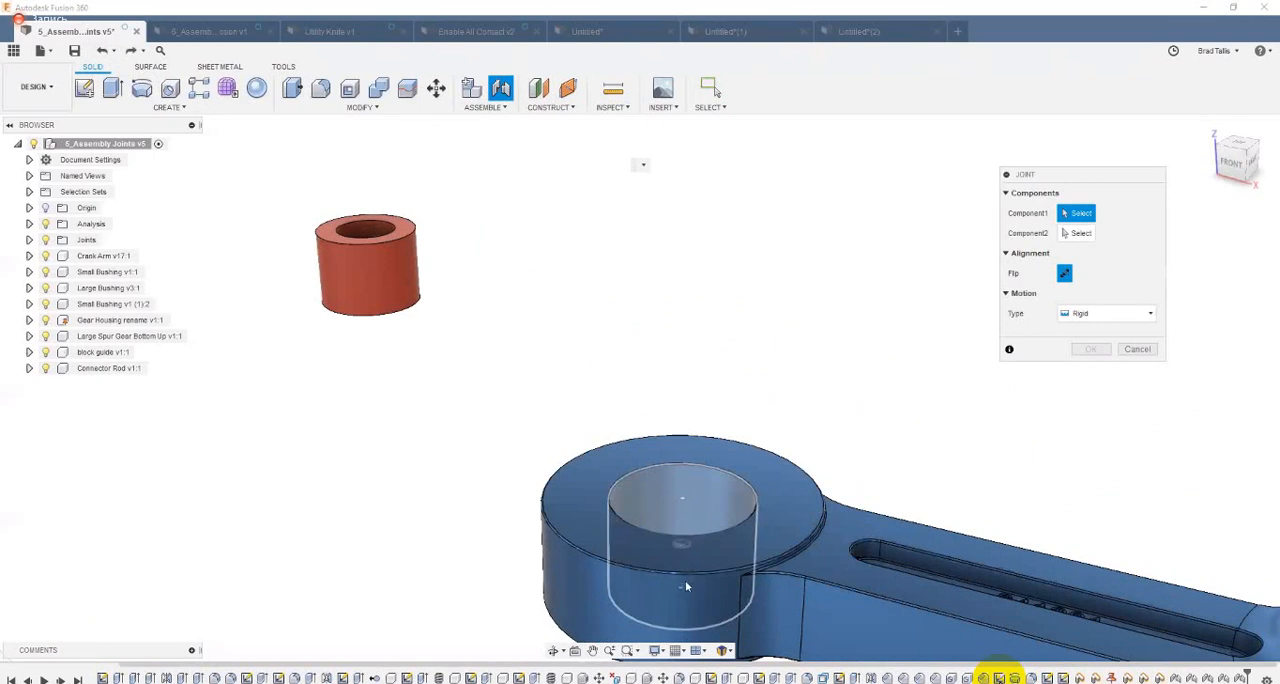
click(420, 264)
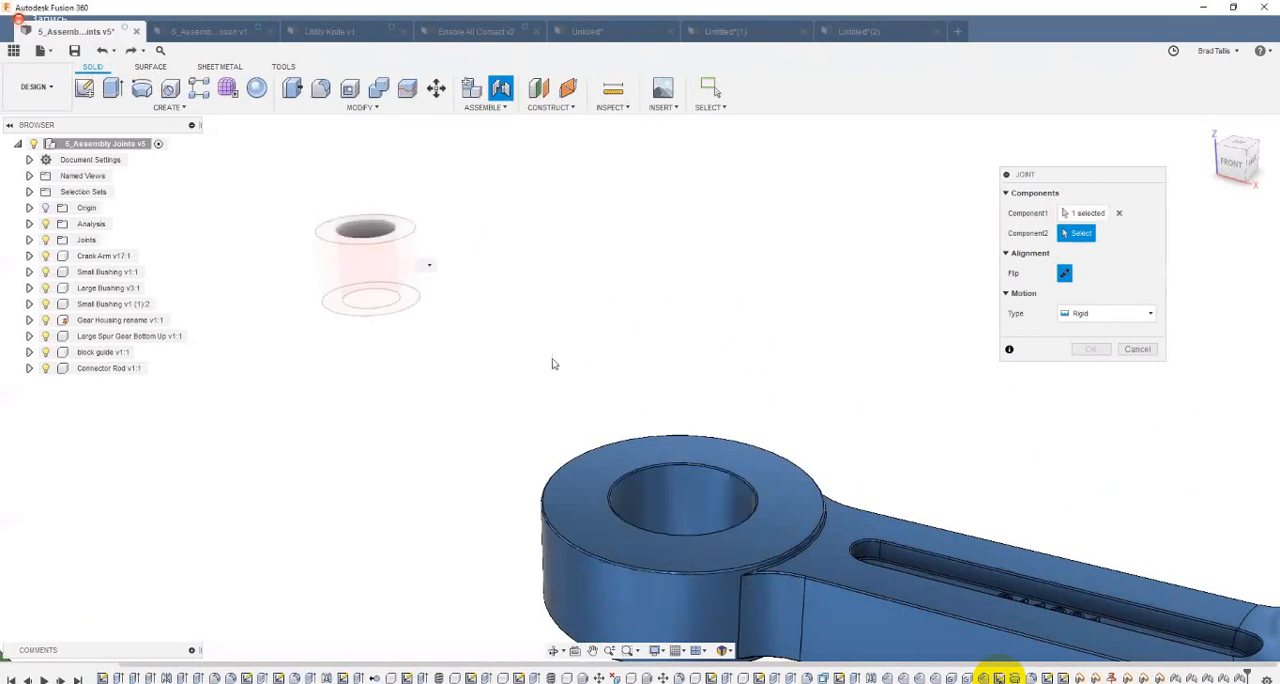
click(703, 552)
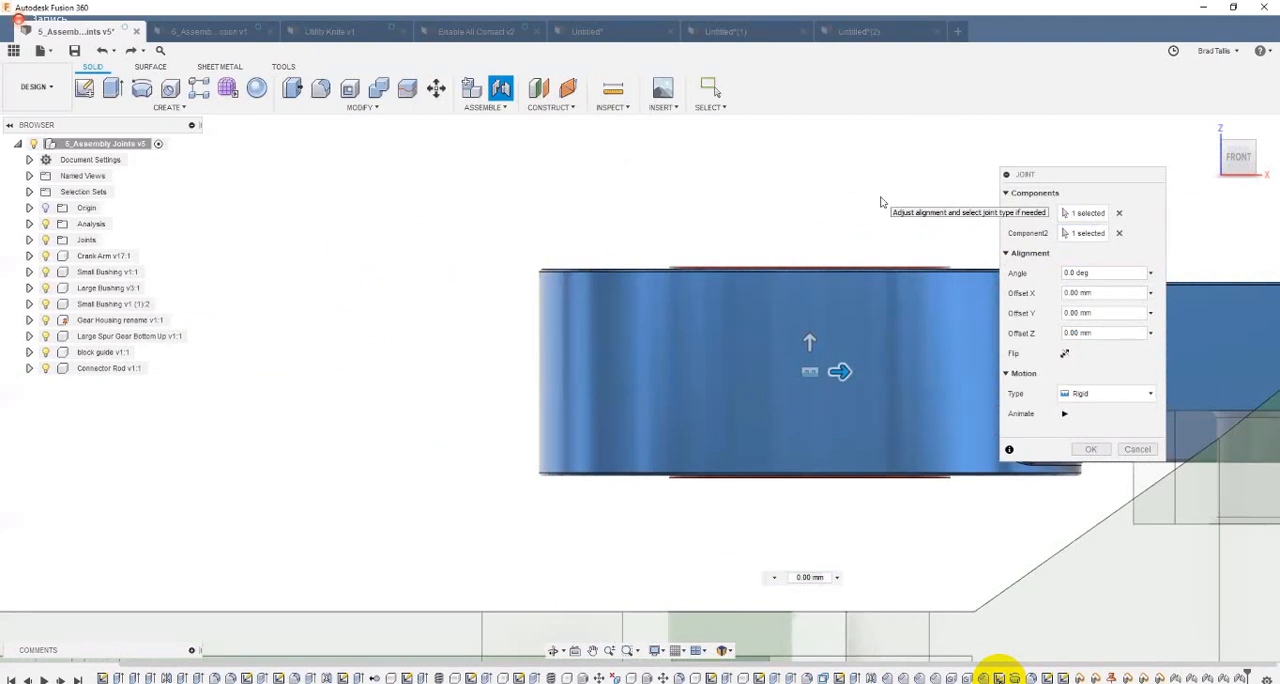
click(1091, 449)
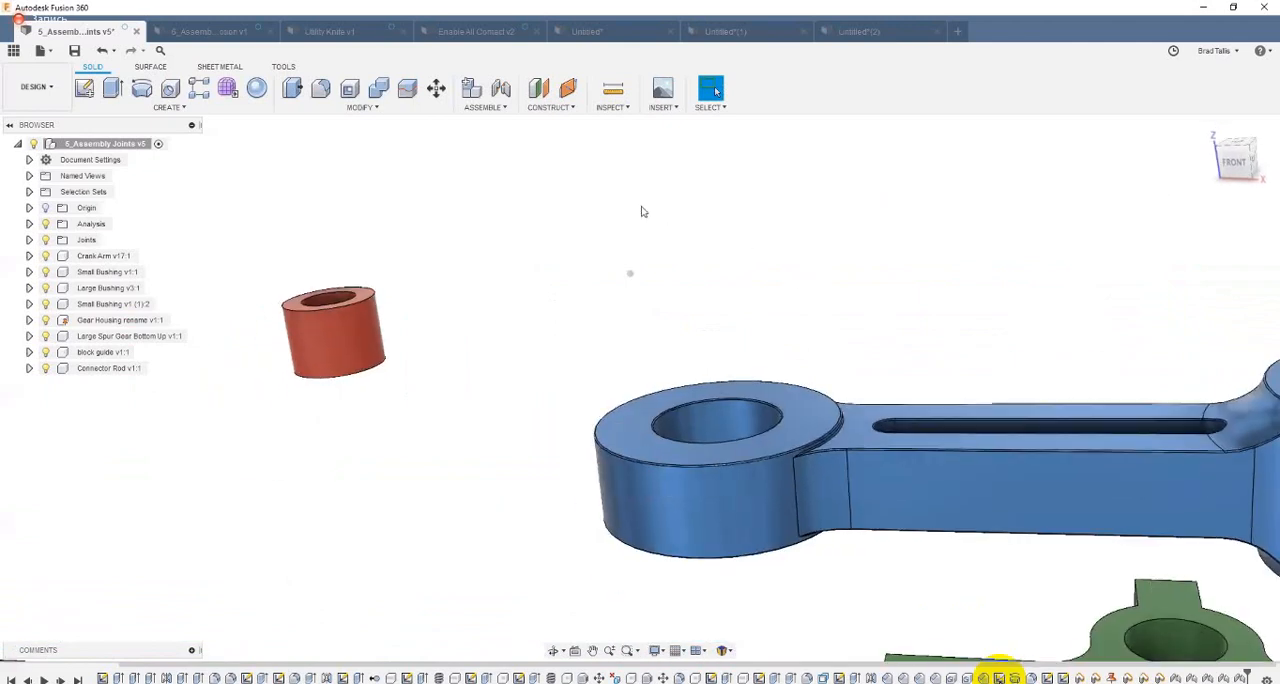
Step: Create a rigid joint from the centre of the red bushing's bore to the centre of the crank arm's hole, with zero offsets
click(501, 88)
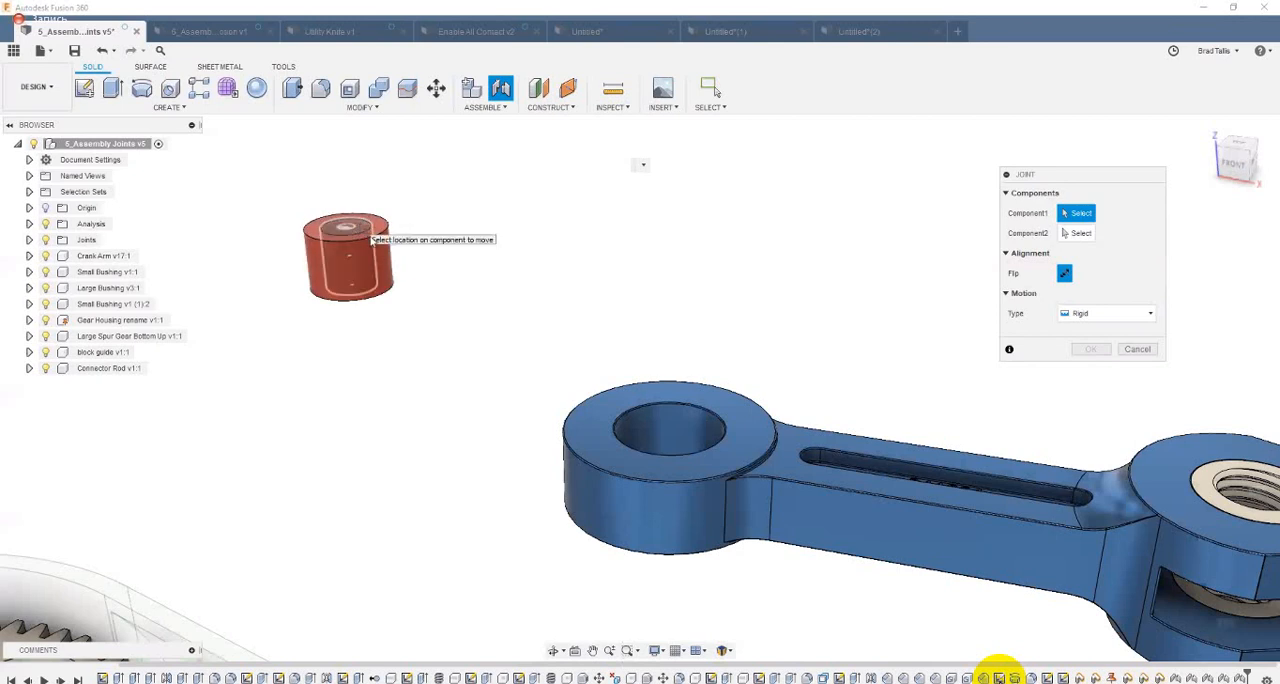
click(358, 256)
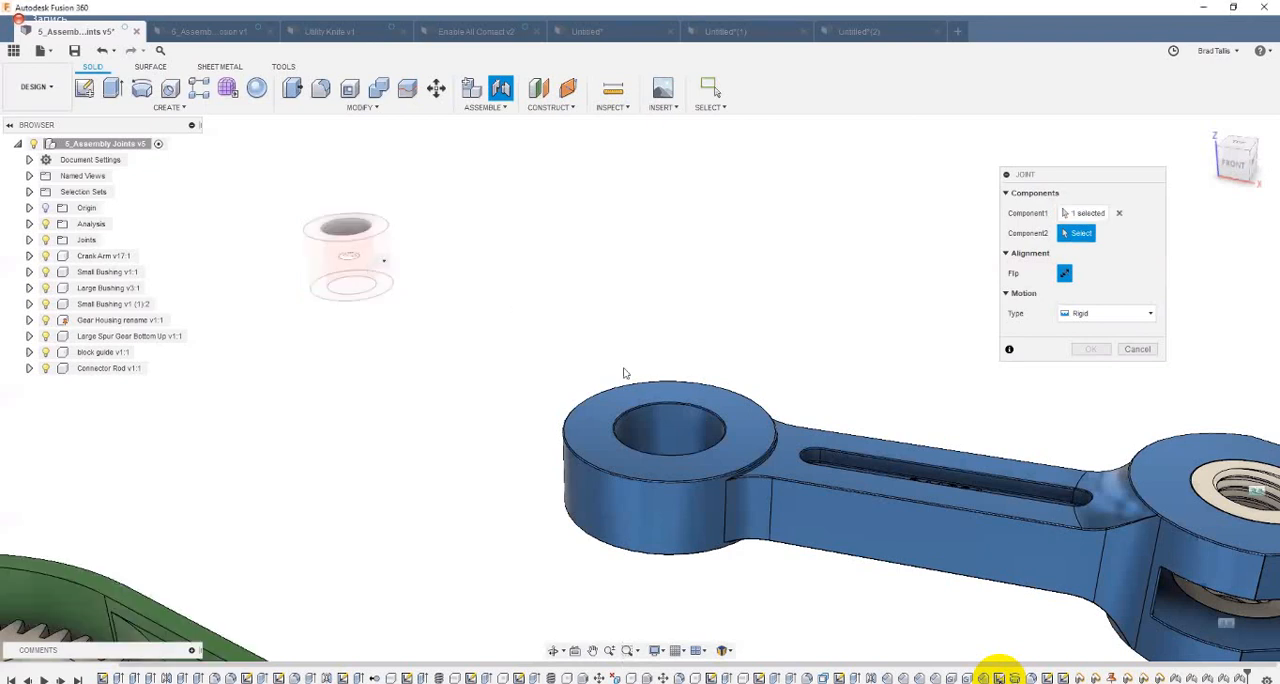
ctrl+click(734, 455)
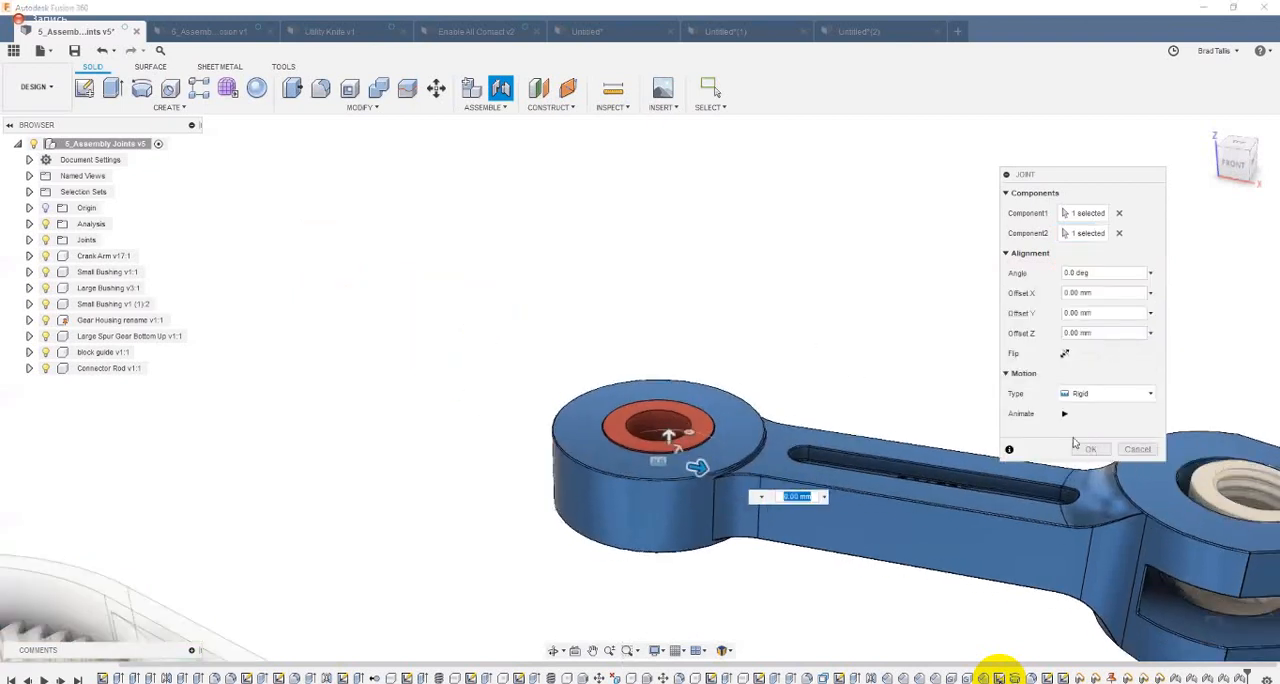
click(1090, 449)
Step: Test the rigid joints by moving the crank arm together with its bushings, and revert the arm to its original position
scroll(938, 318, down, 4)
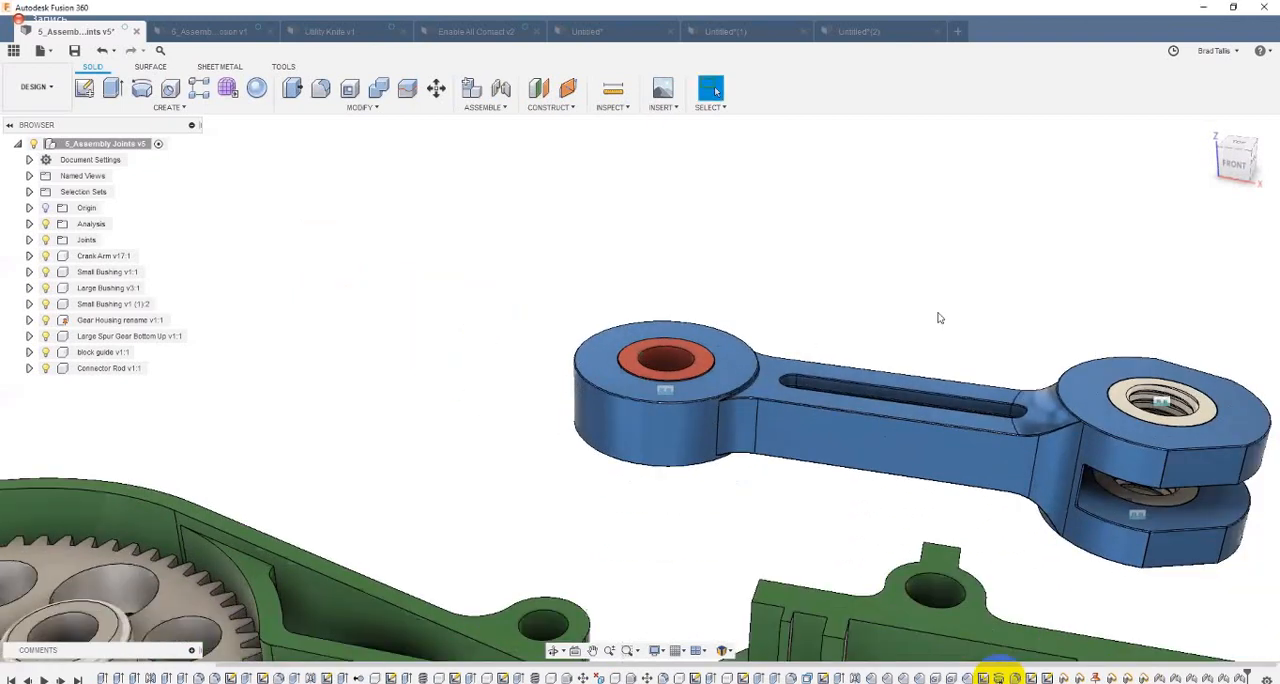
scroll(938, 318, down, 3)
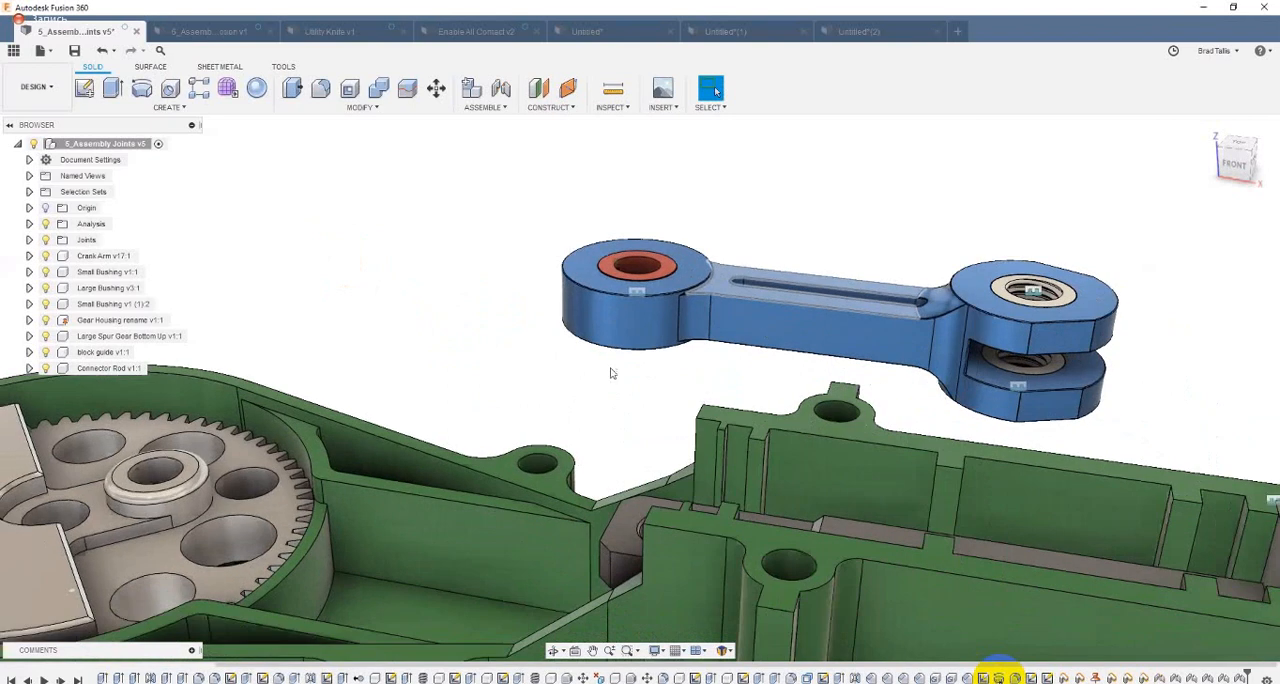
scroll(500, 380, down, 1)
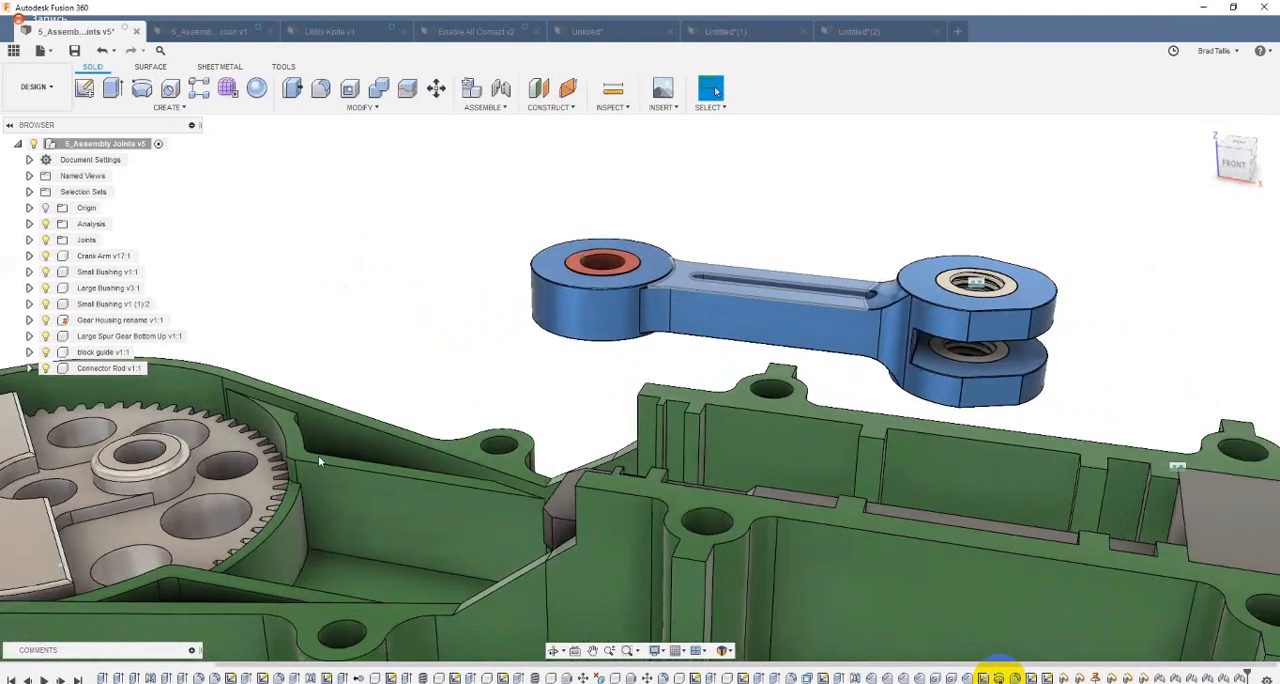
scroll(318, 455, down, 1)
shift+middle_drag(545, 404, 717, 321)
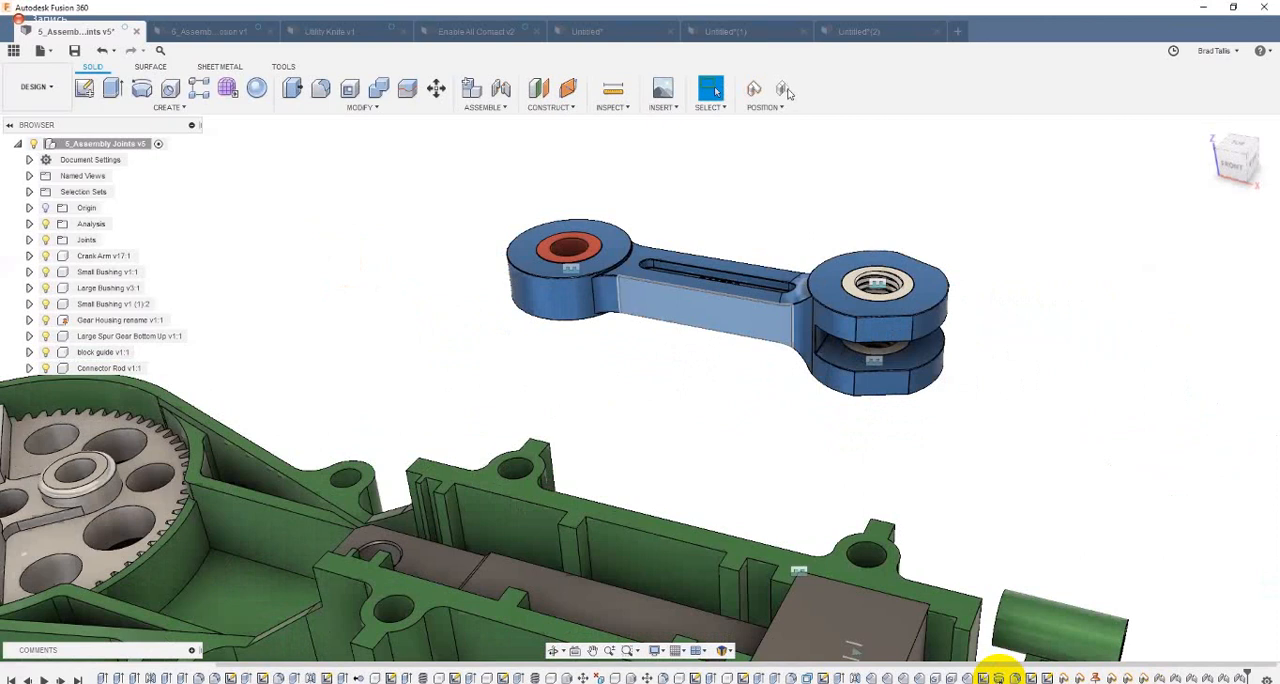
click(786, 91)
shift+middle_drag(806, 215, 687, 232)
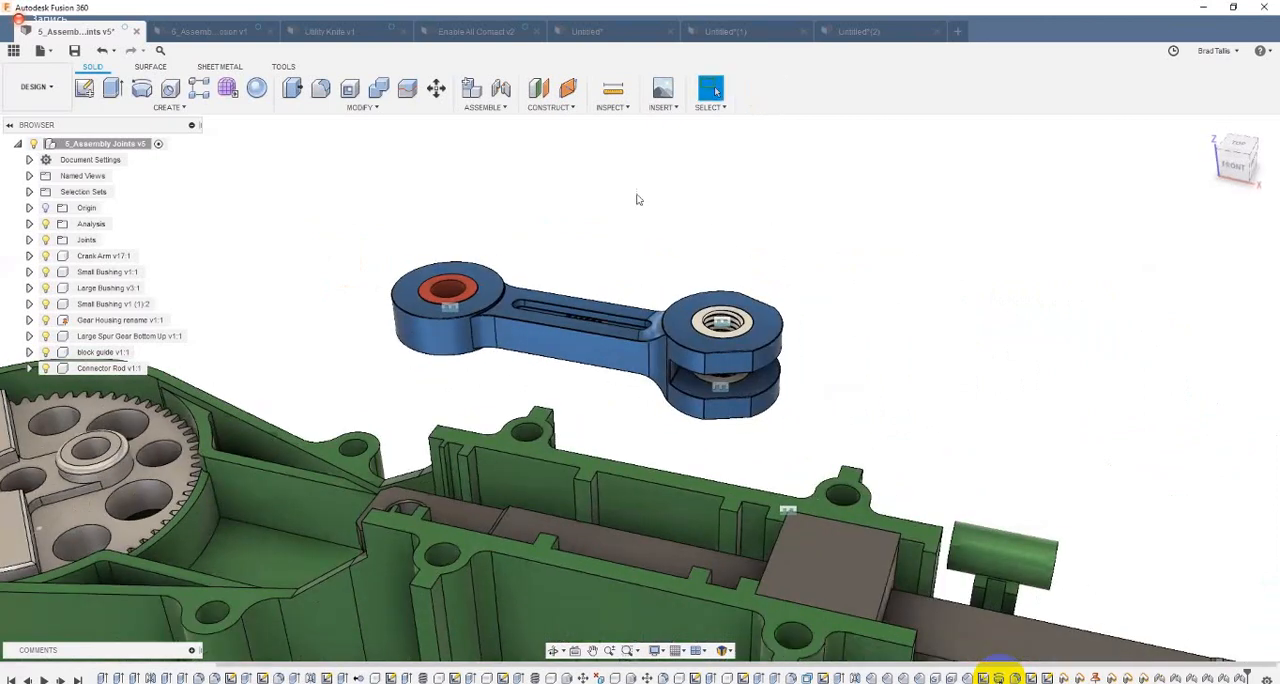
Step: Try a rigid joint from the underside of the crank arm's upper fork hole to the top of the connector rod's end hole, and undo it
click(504, 93)
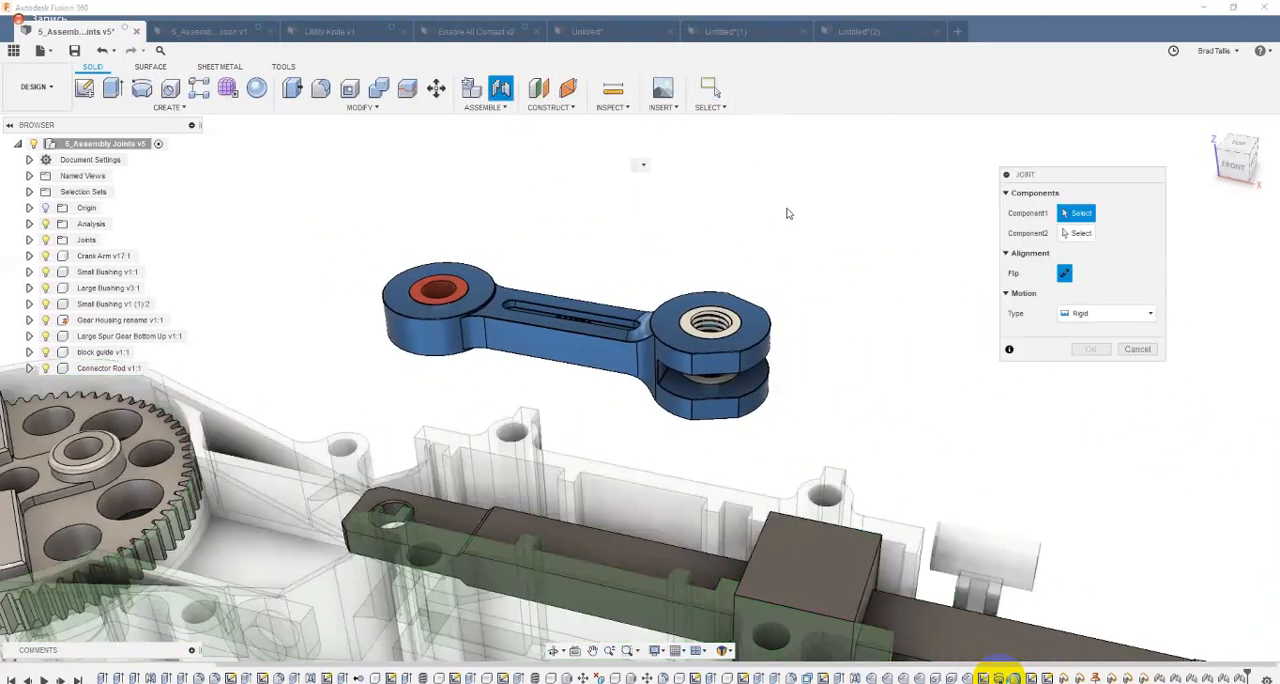
shift+middle_drag(783, 208, 783, 206)
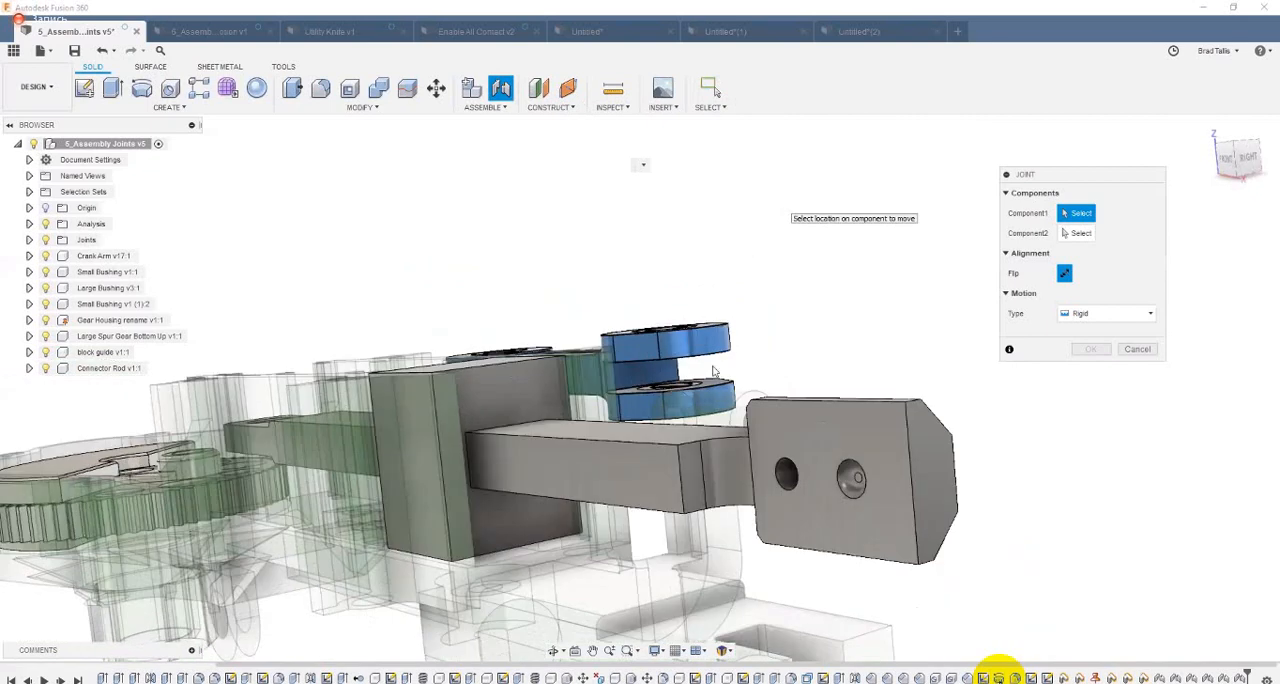
scroll(670, 314, up, 5)
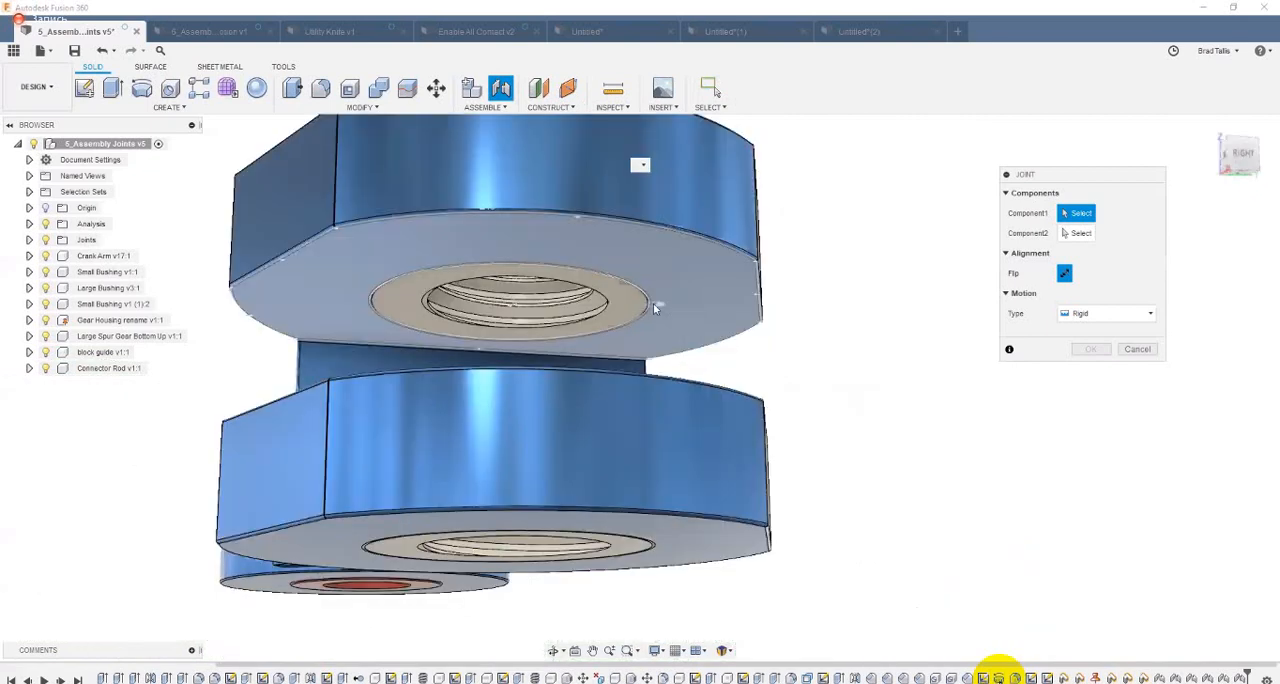
click(654, 307)
scroll(783, 476, down, 5)
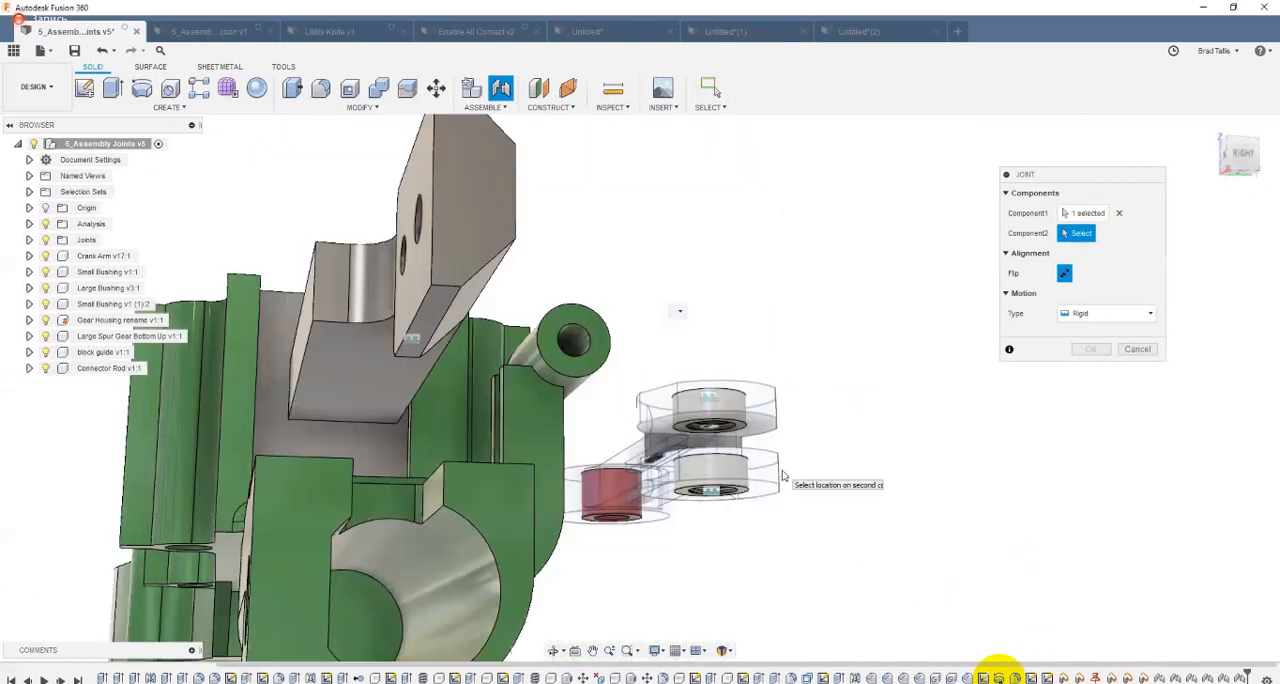
shift+middle_drag(783, 476, 654, 430)
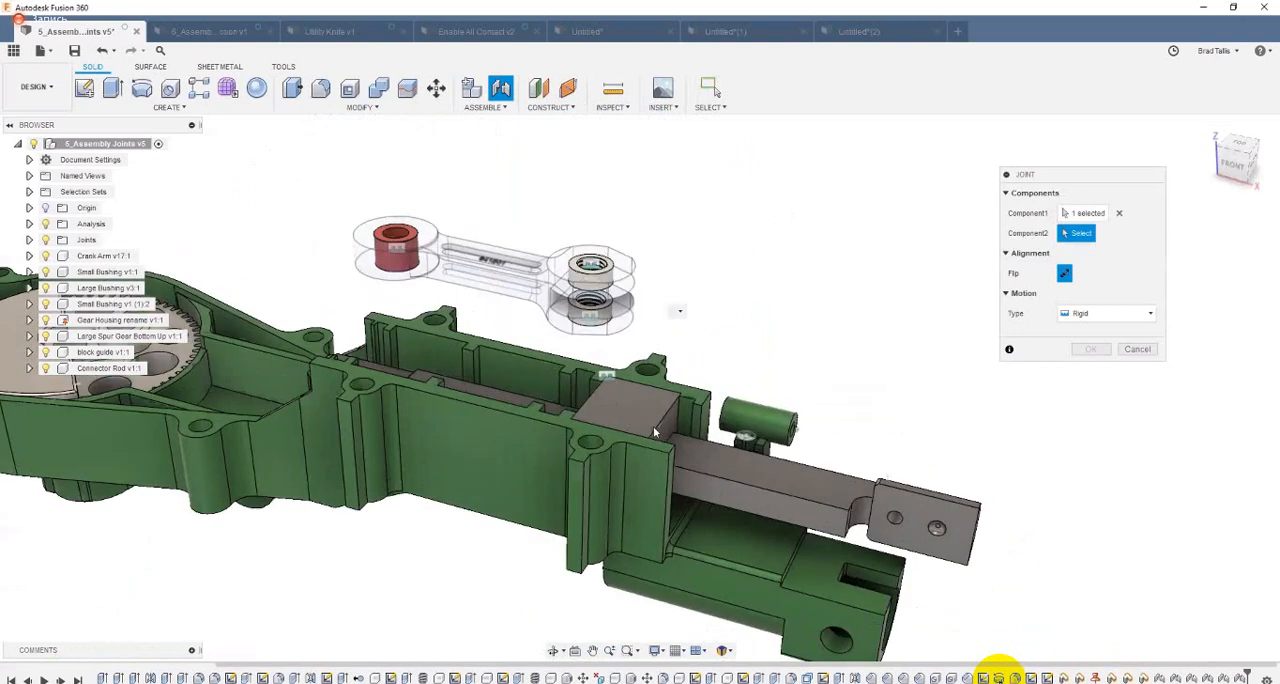
shift+middle_drag(577, 504, 606, 480)
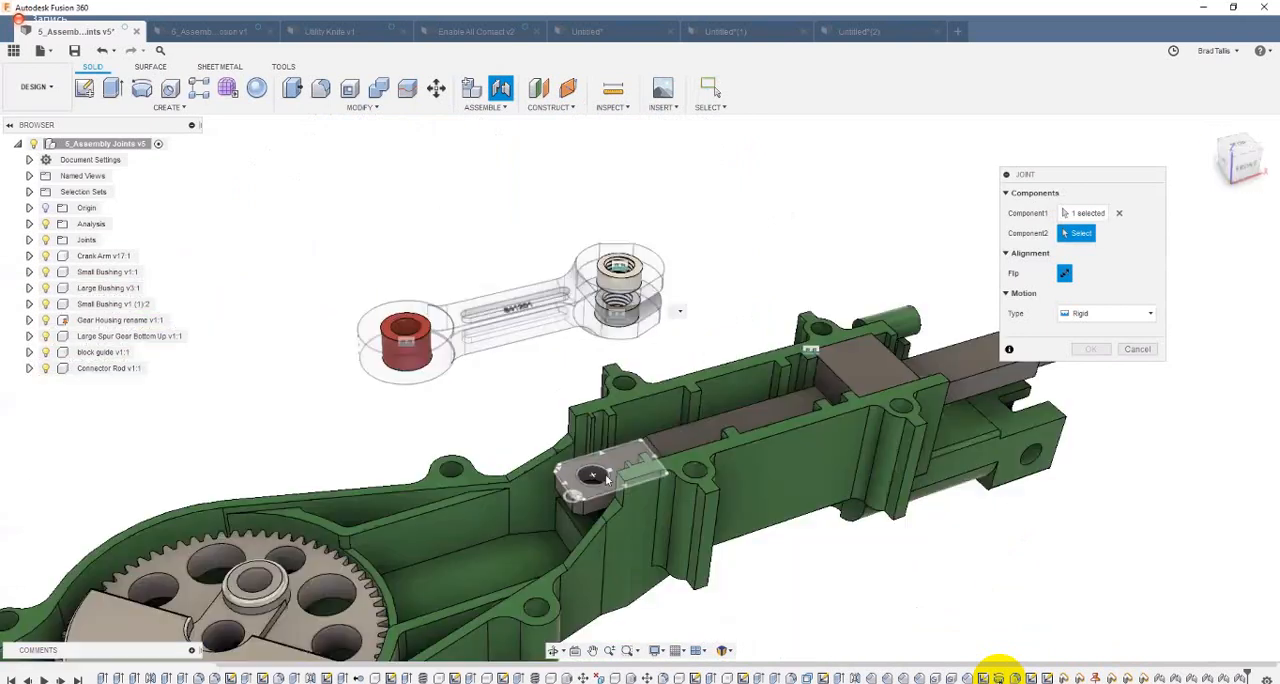
scroll(592, 472, up, 3)
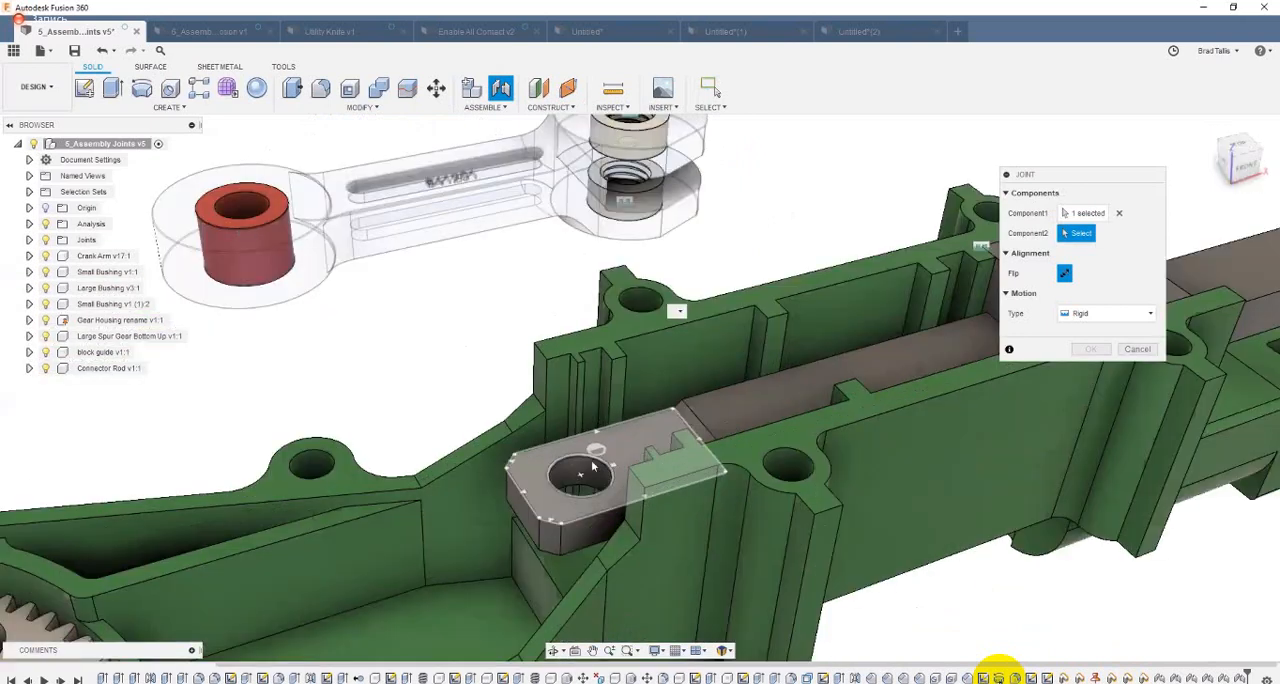
scroll(592, 472, up, 2)
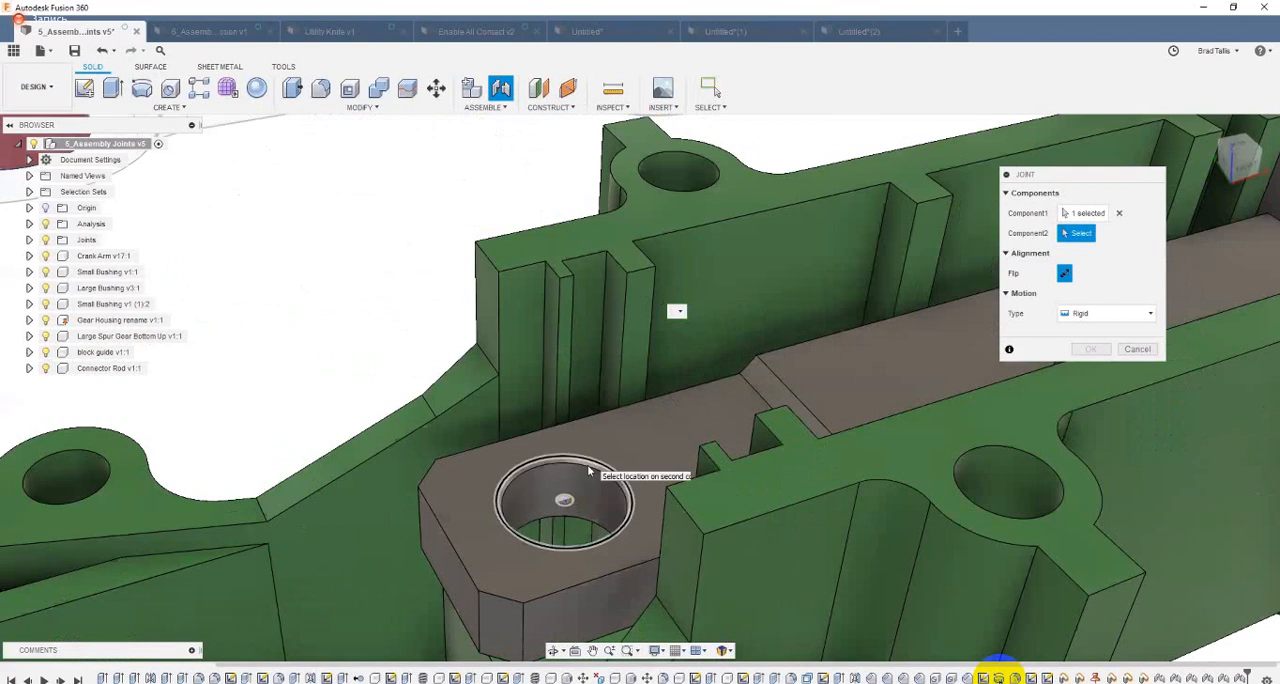
scroll(591, 467, down, 3)
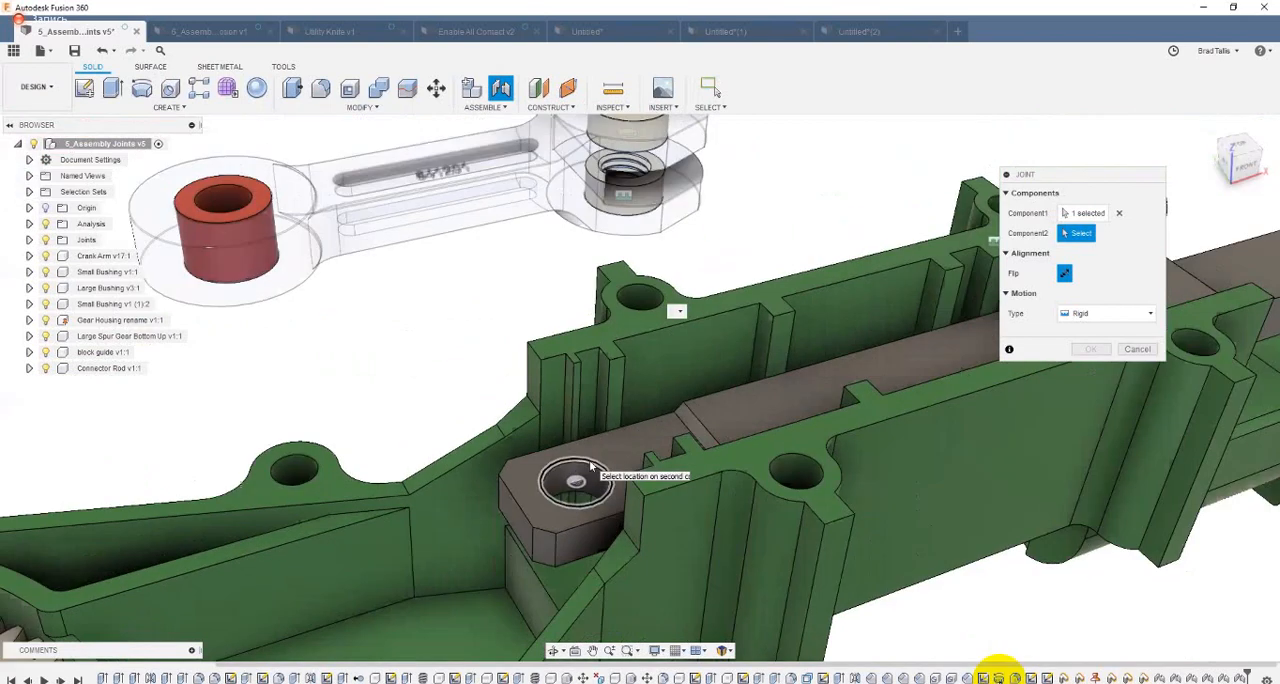
scroll(591, 468, down, 2)
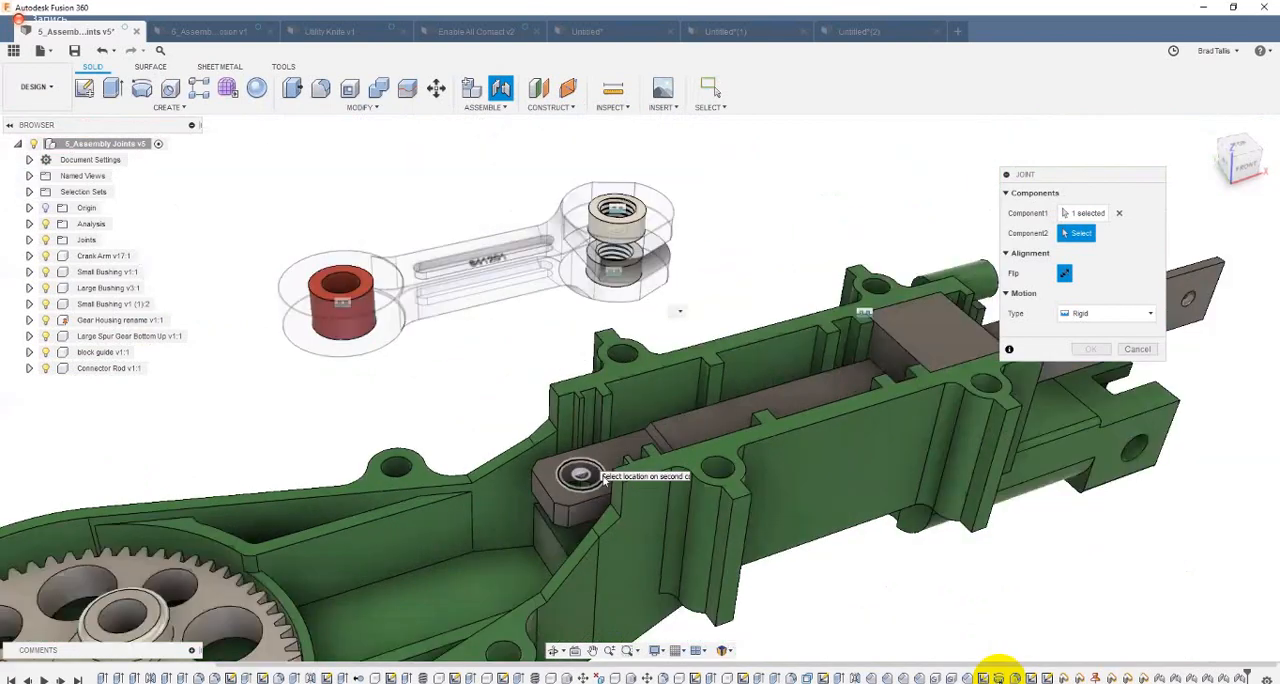
click(603, 478)
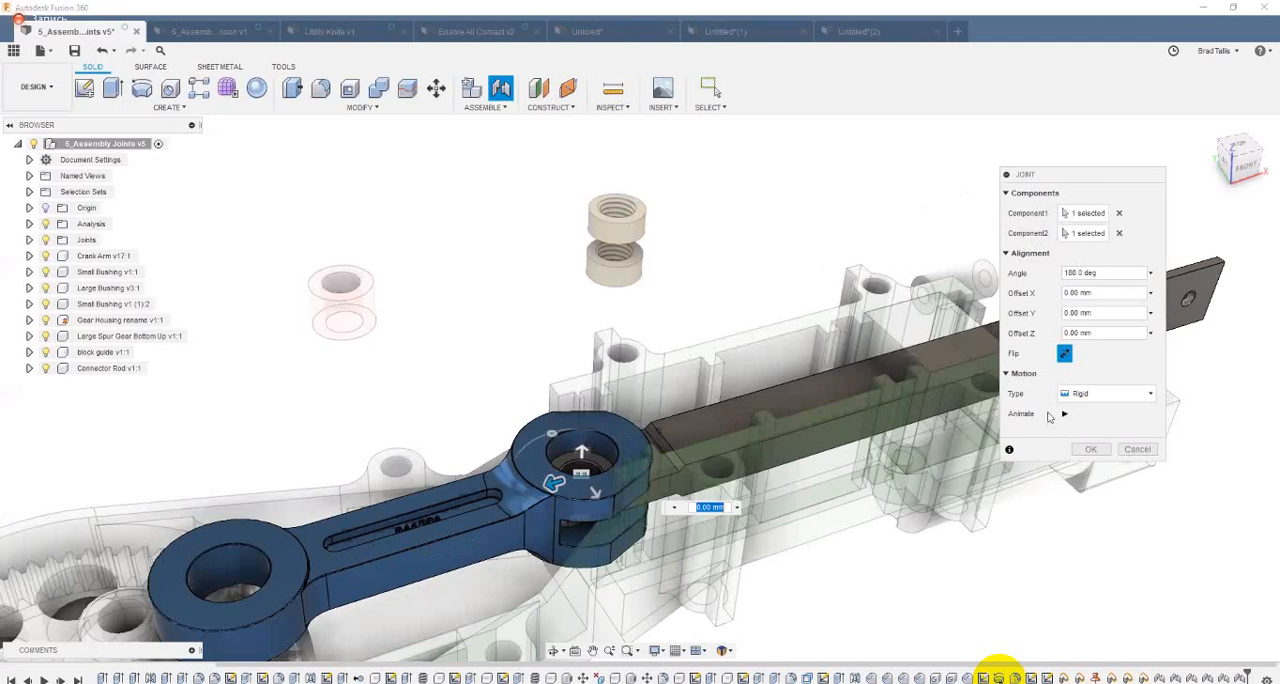
click(1089, 450)
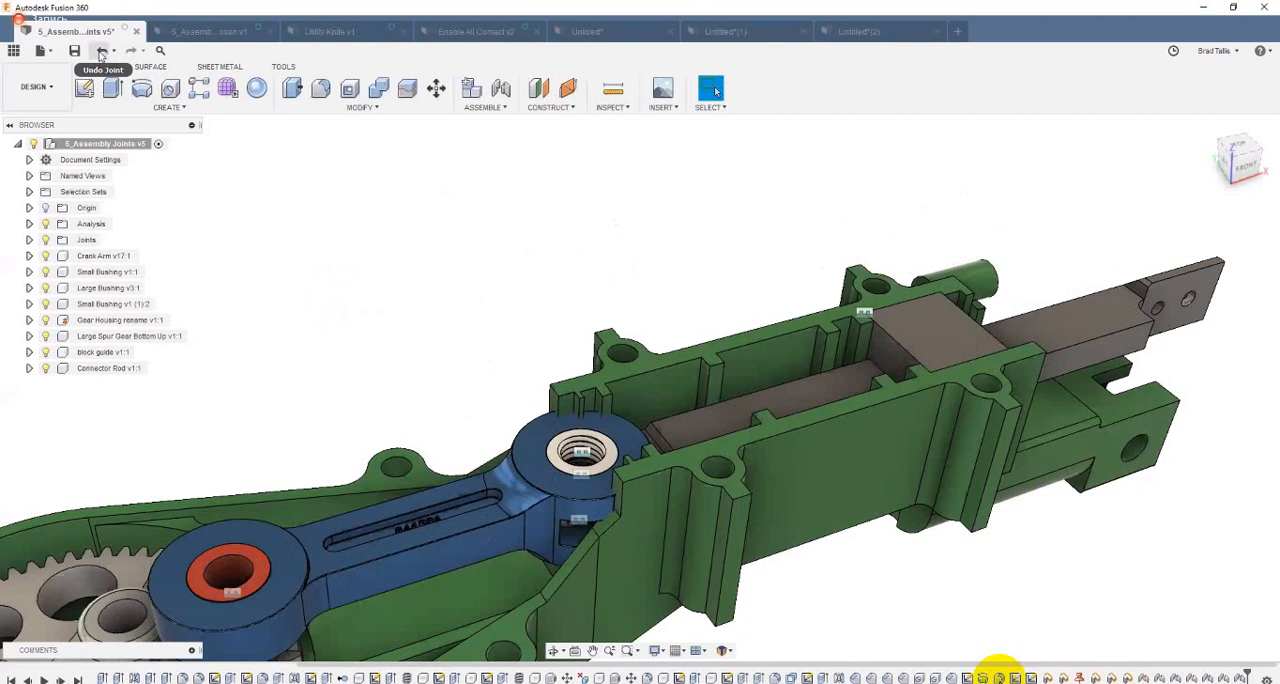
click(101, 52)
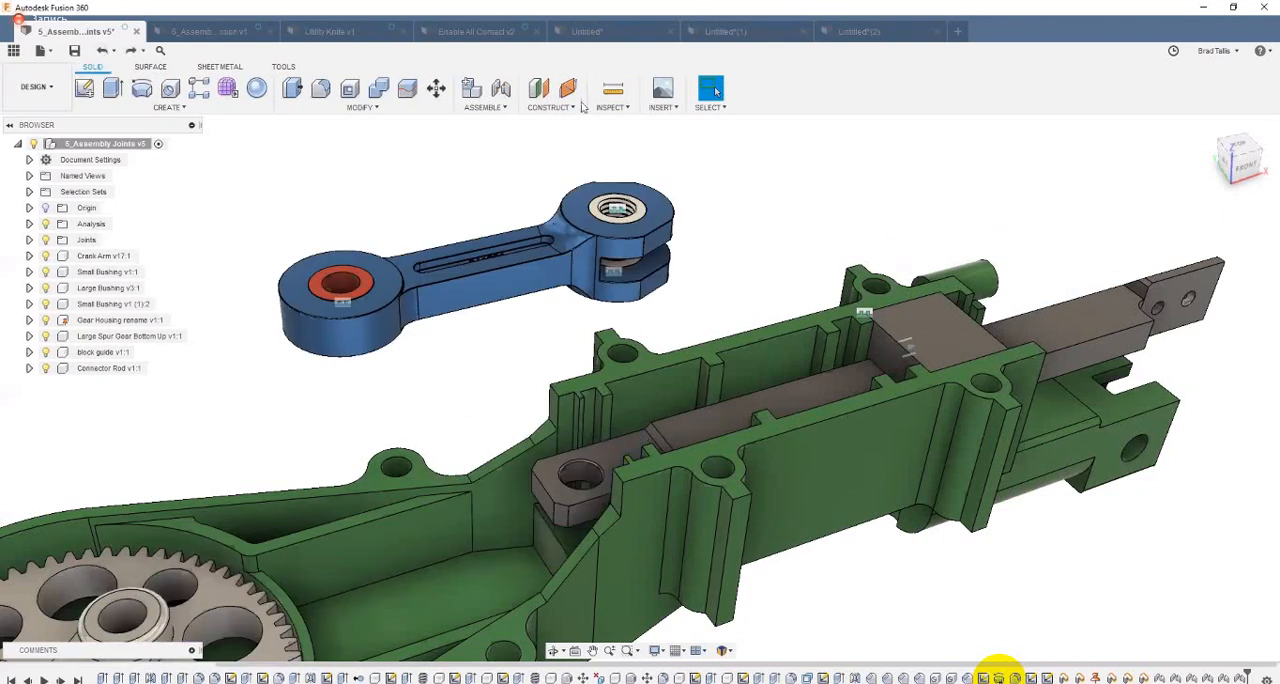
Step: Start a joint from the underside of the crank arm's upper fork hole to the top edge of the connector rod's end hole
key(j)
shift+middle_drag(769, 161, 731, 331)
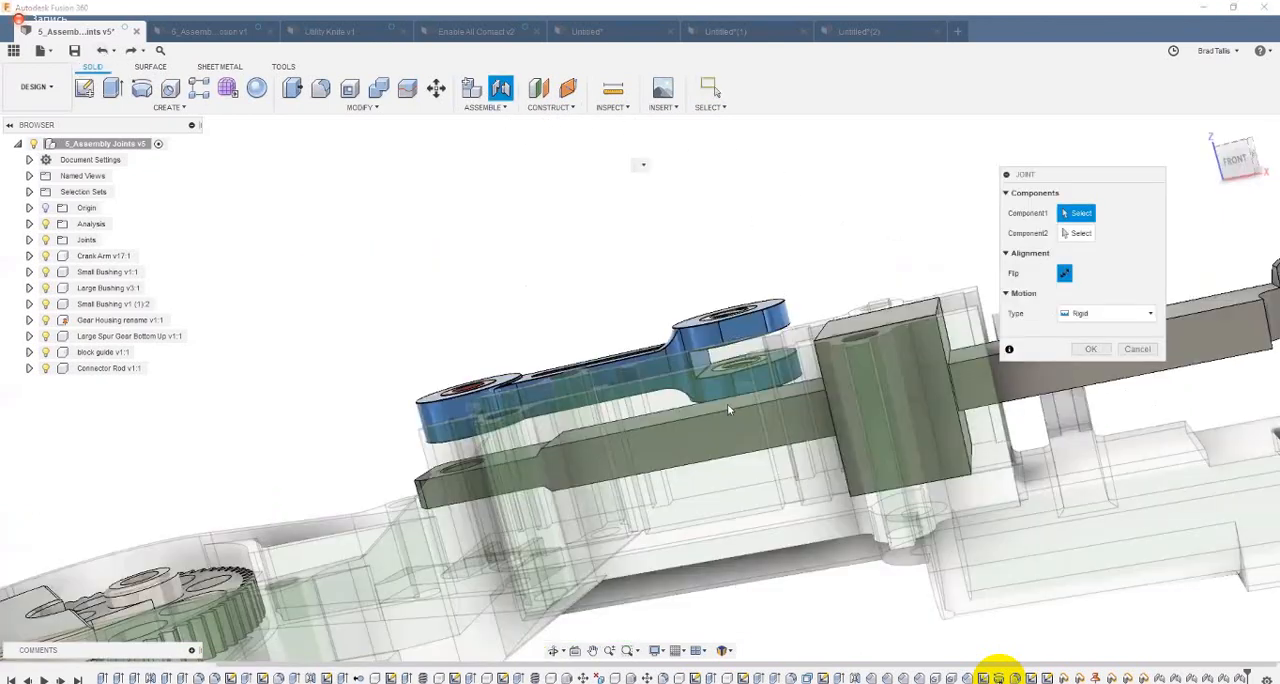
shift+middle_drag(727, 403, 846, 400)
scroll(846, 400, up, 4)
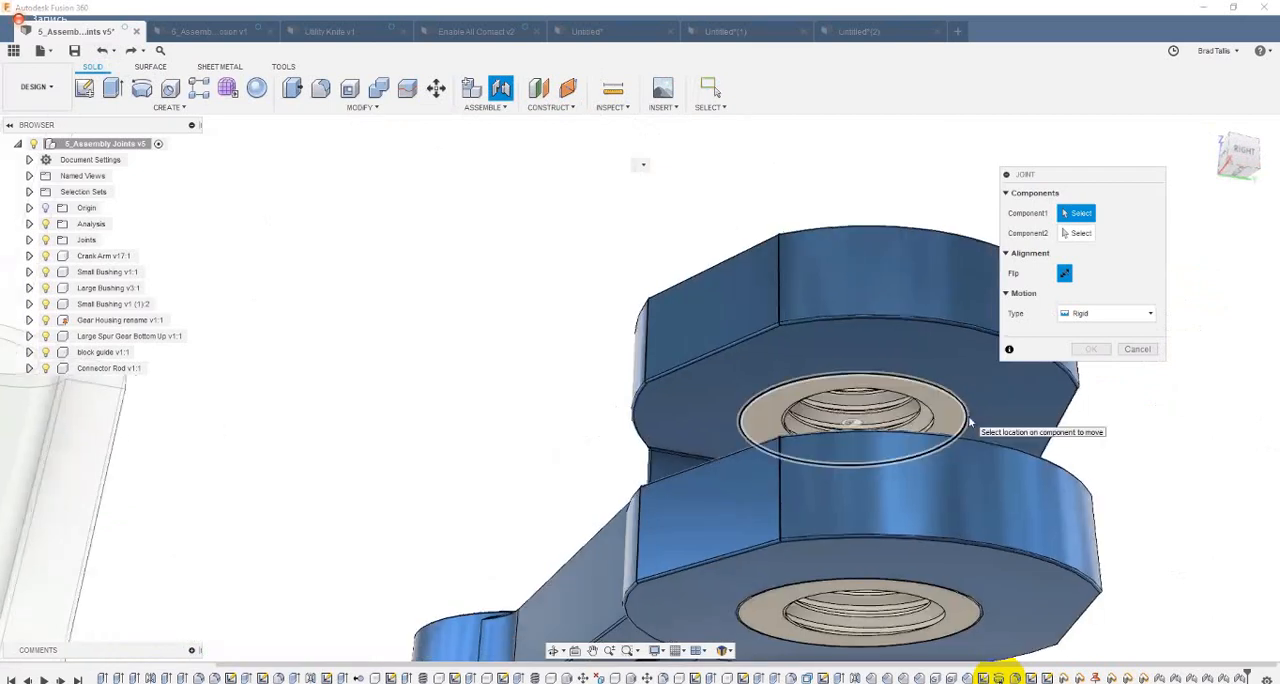
click(971, 425)
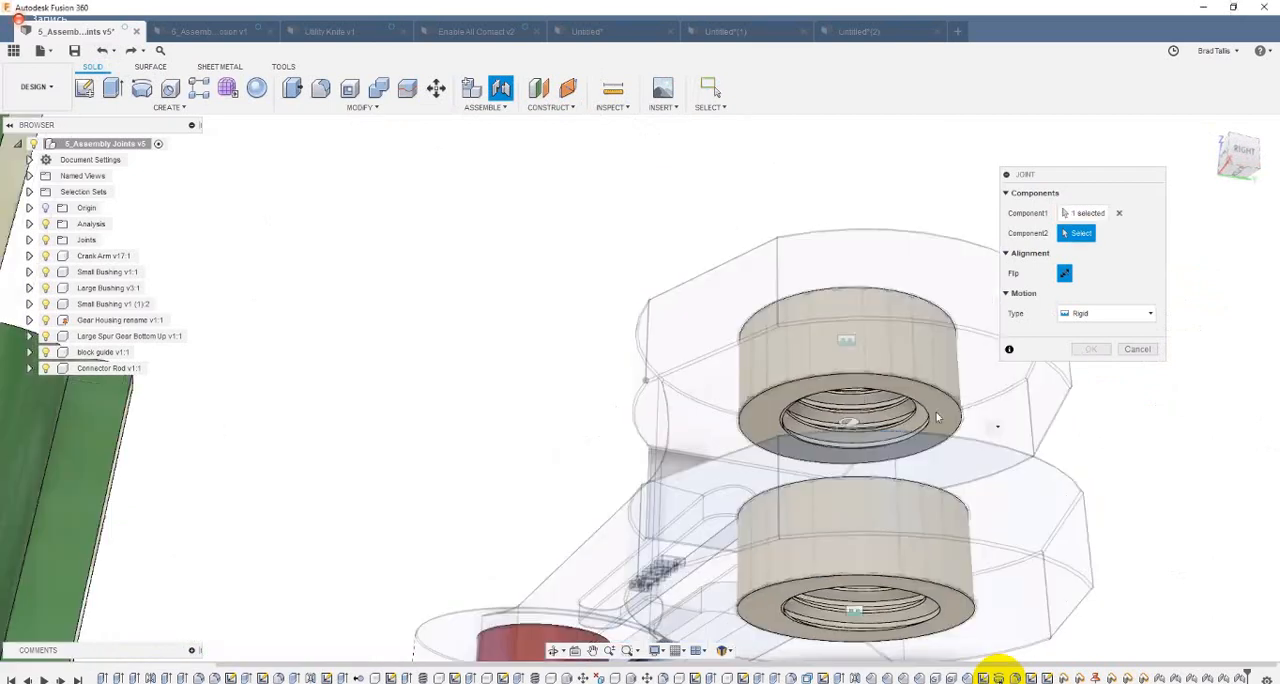
shift+middle_drag(921, 413, 701, 466)
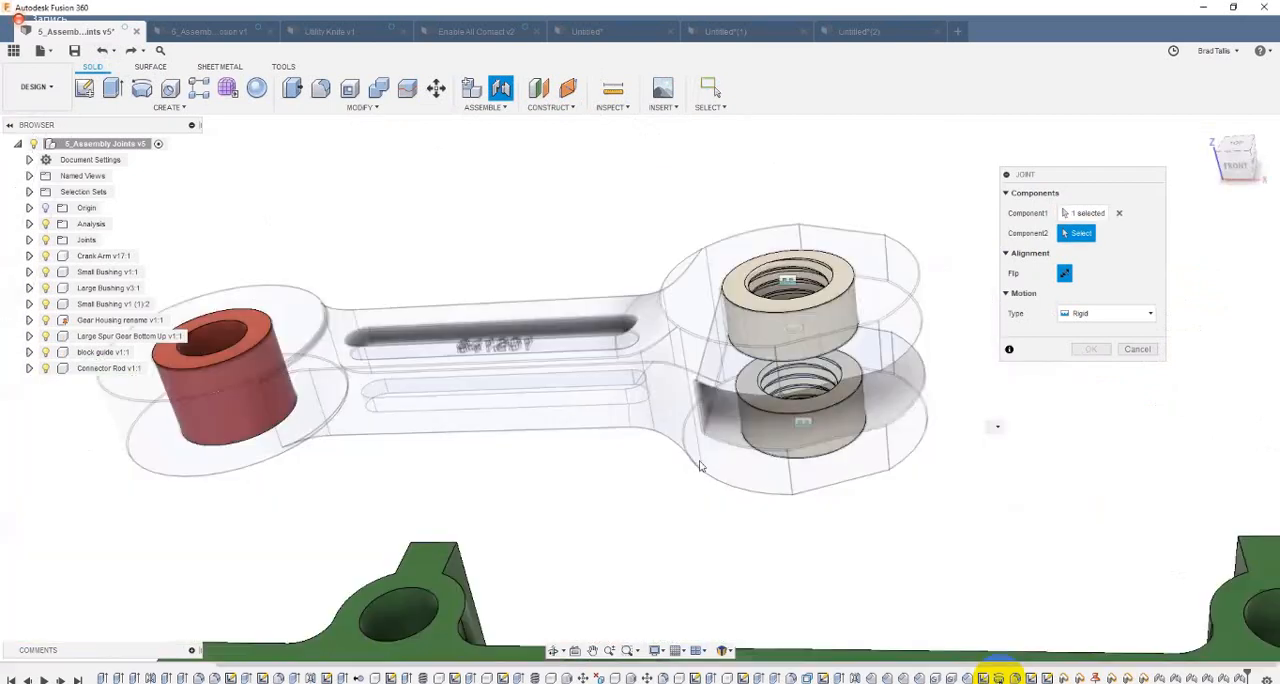
scroll(684, 482, down, 5)
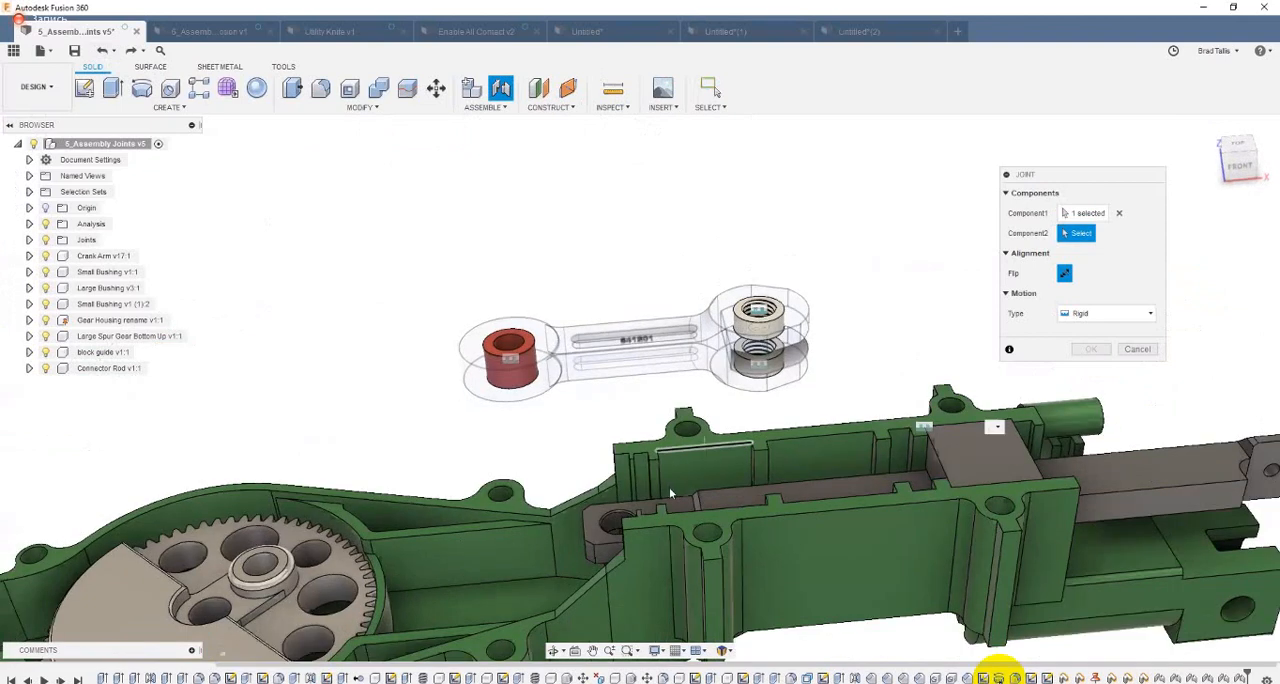
scroll(672, 488, up, 3)
click(688, 494)
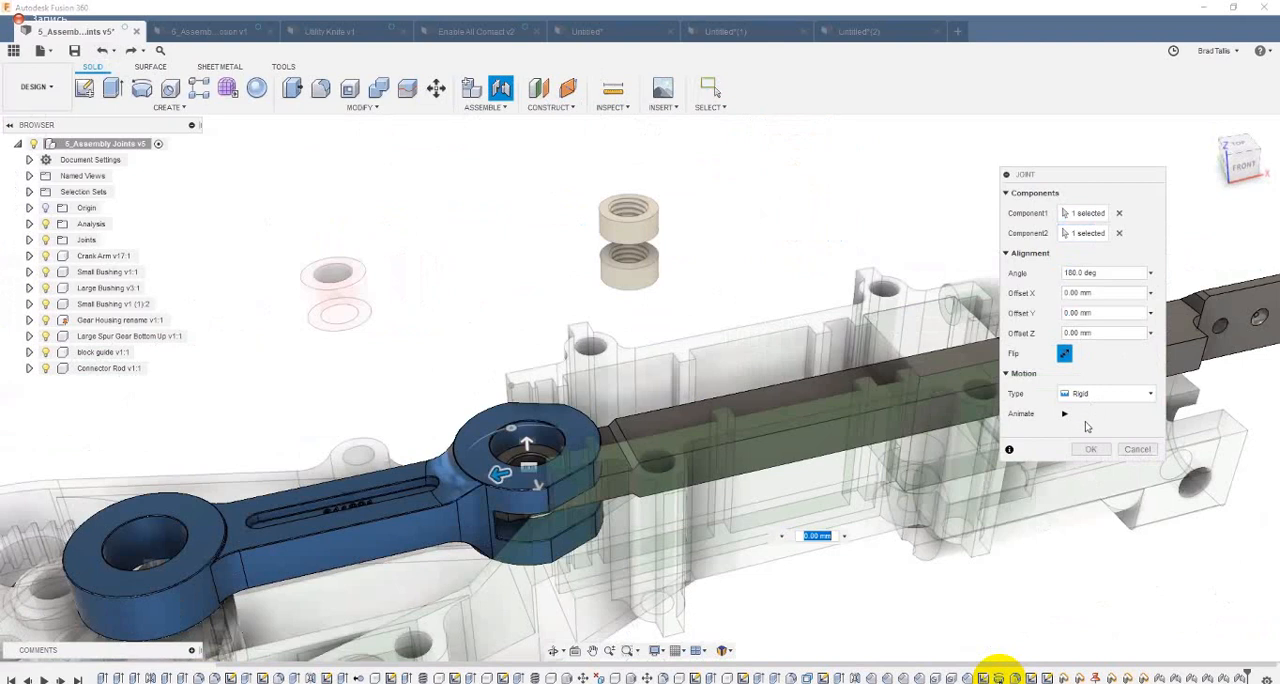
Step: Set the joint motion to Revolute about the Z Axis, preview its animation, and create the joint with zero offsets
click(1100, 393)
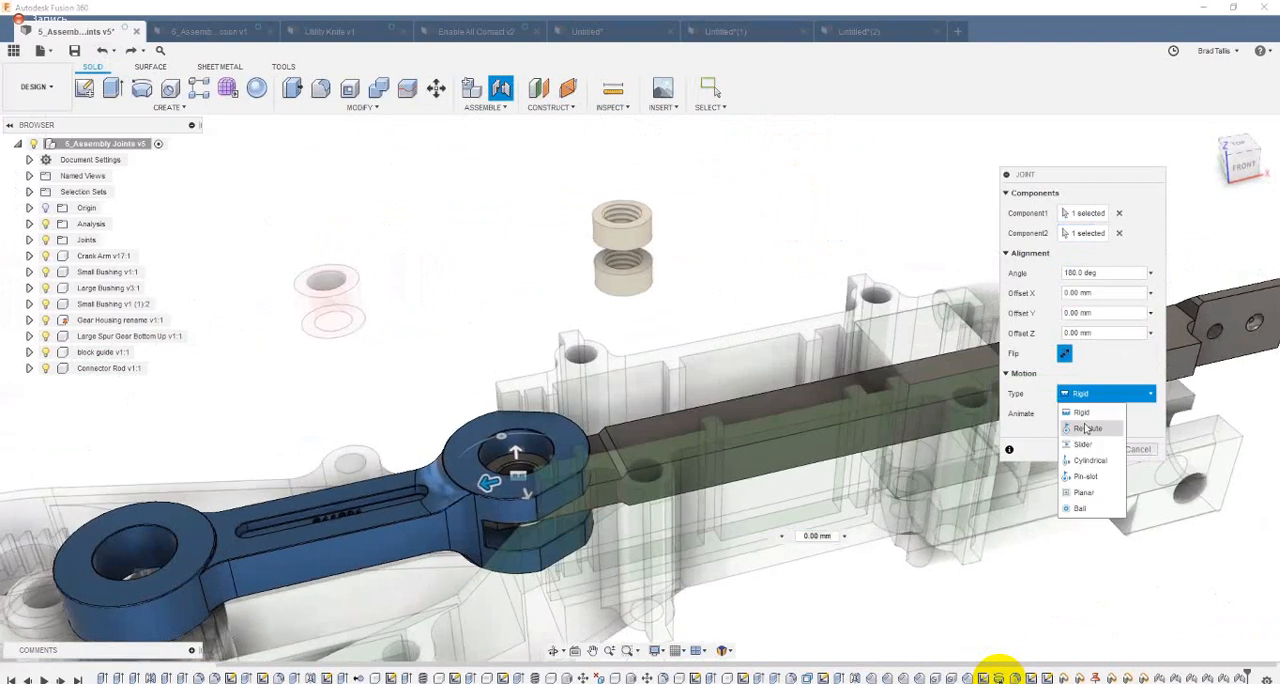
click(1088, 410)
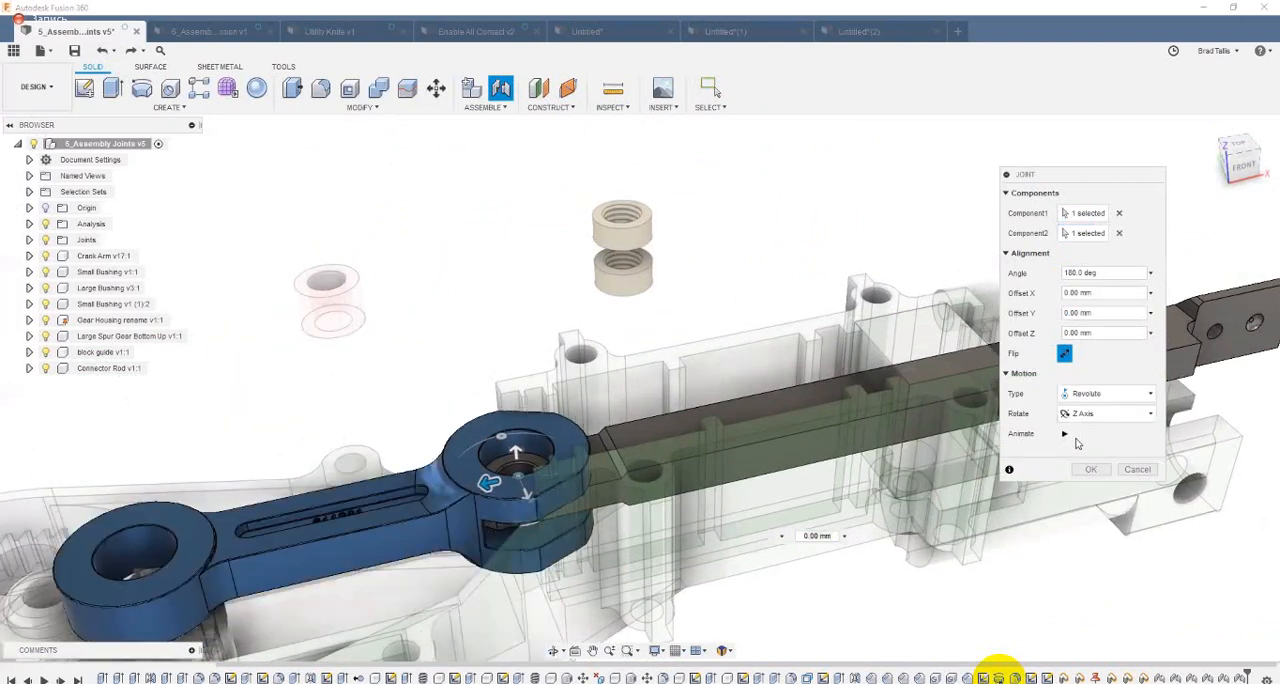
click(1065, 434)
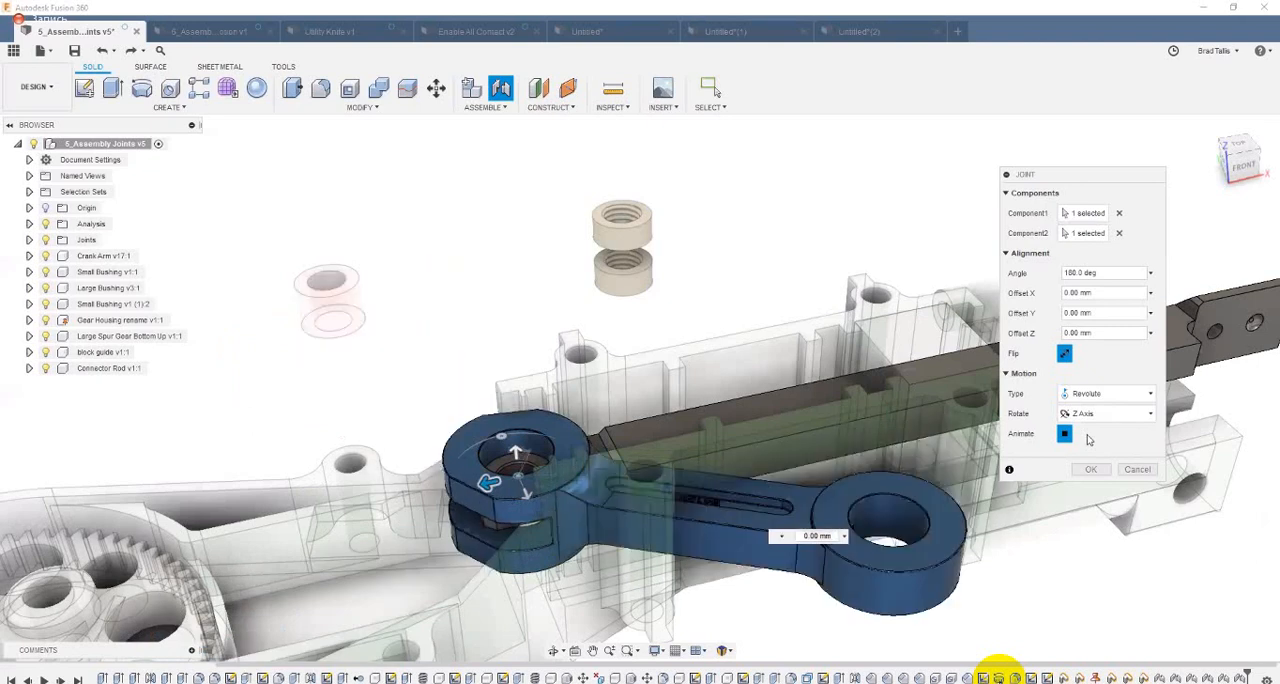
click(1065, 434)
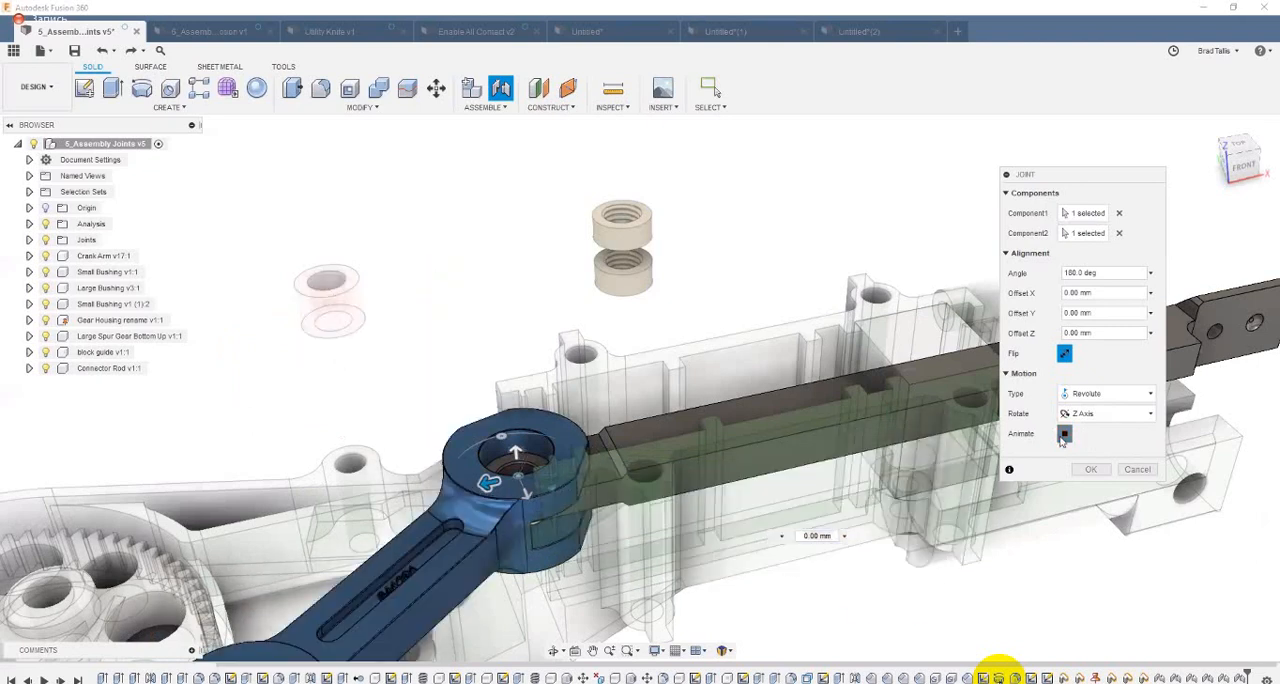
click(1091, 469)
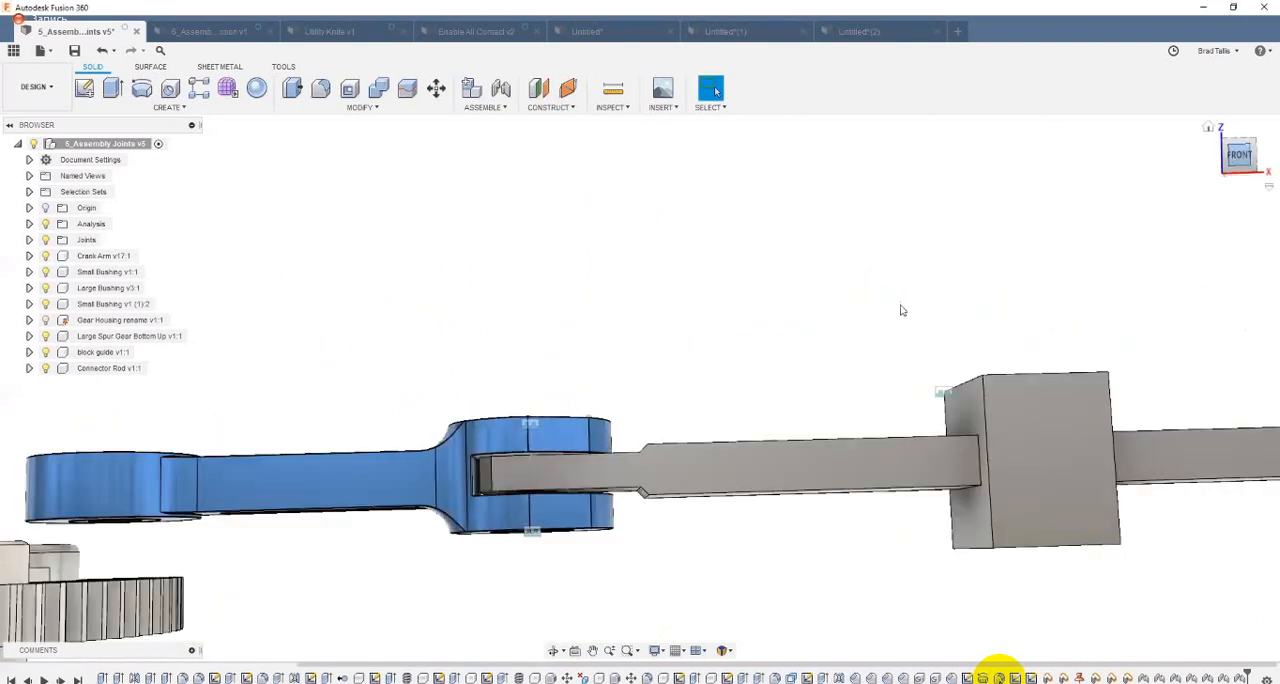
Step: Check from the front how the rod sits in the crank arm's fork, and undo the housing's hiding and the revolute joint
scroll(440, 593, down, 5)
scroll(601, 518, up, 5)
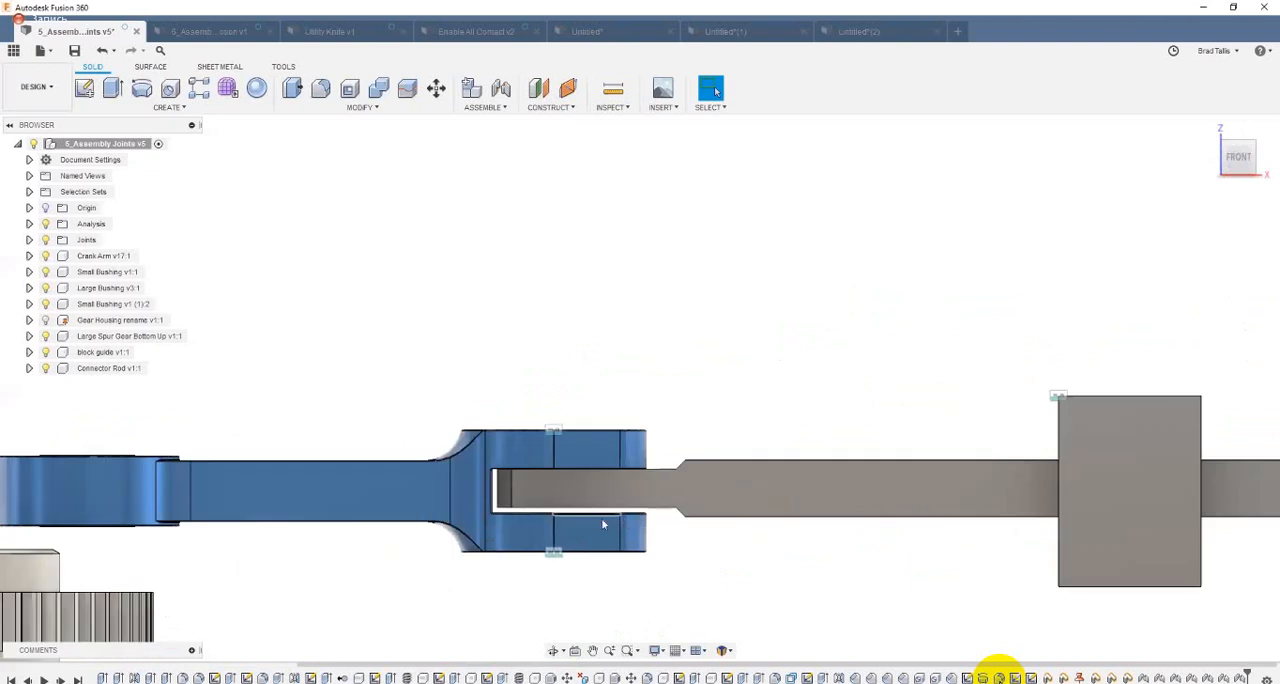
scroll(639, 460, up, 4)
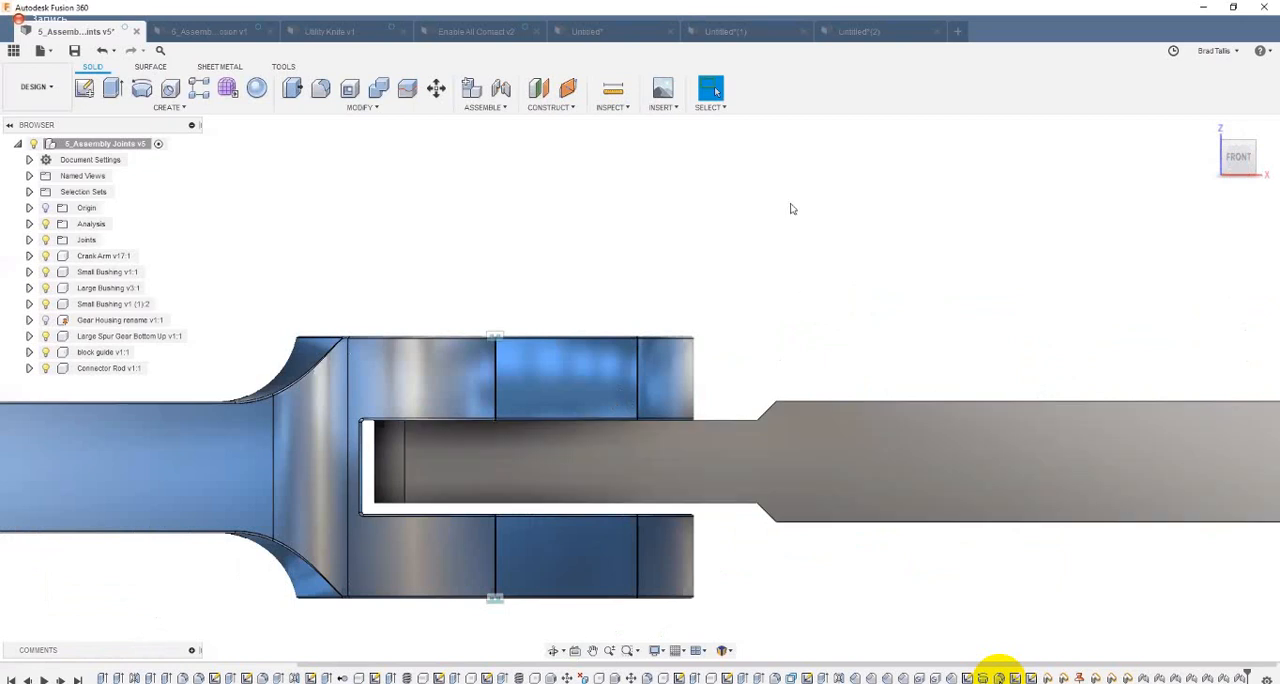
scroll(561, 285, down, 1)
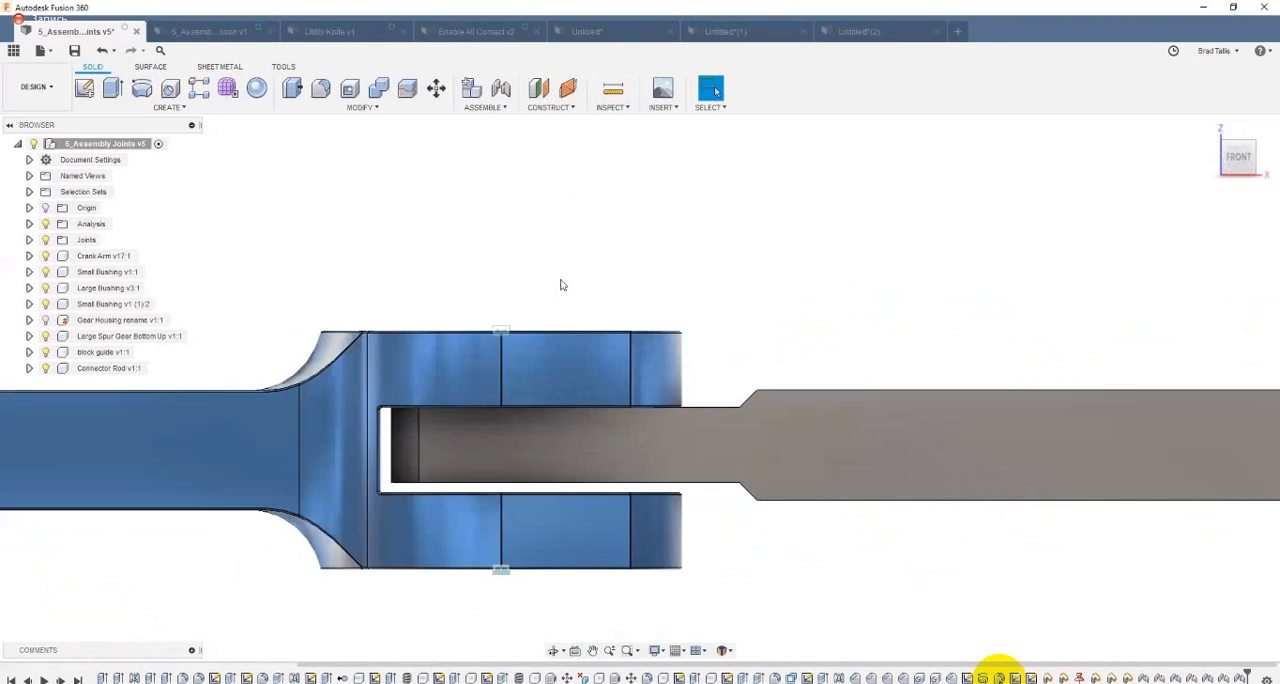
scroll(561, 285, down, 3)
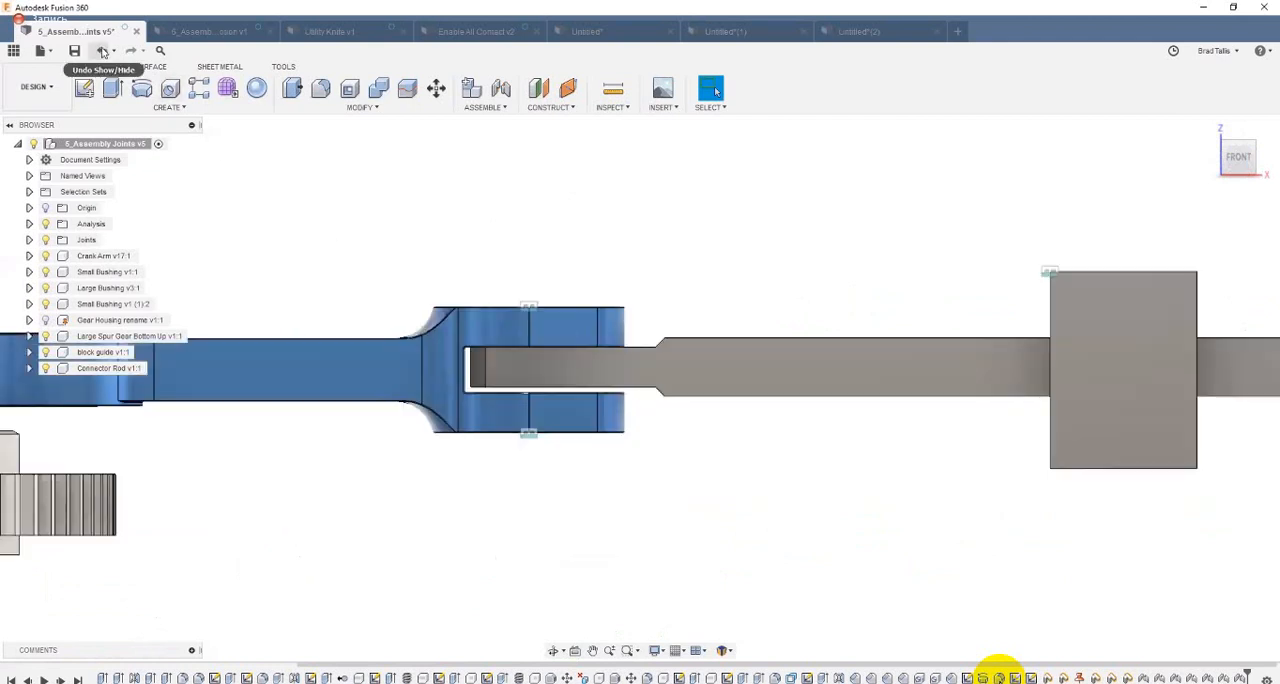
click(104, 53)
click(105, 53)
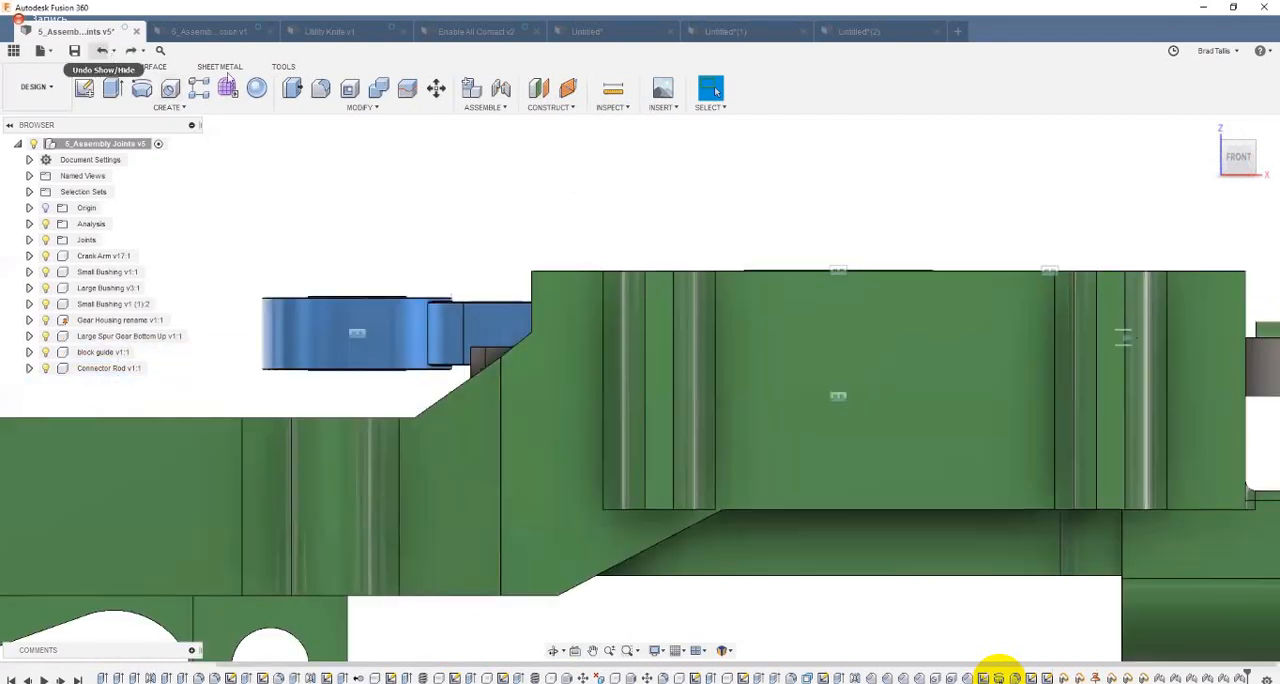
Step: Examine the open slot between the crank arm's two fork faces and the bushings on either side of it
shift+middle_drag(601, 430, 547, 490)
middle_drag(641, 446, 734, 331)
scroll(741, 313, up, 3)
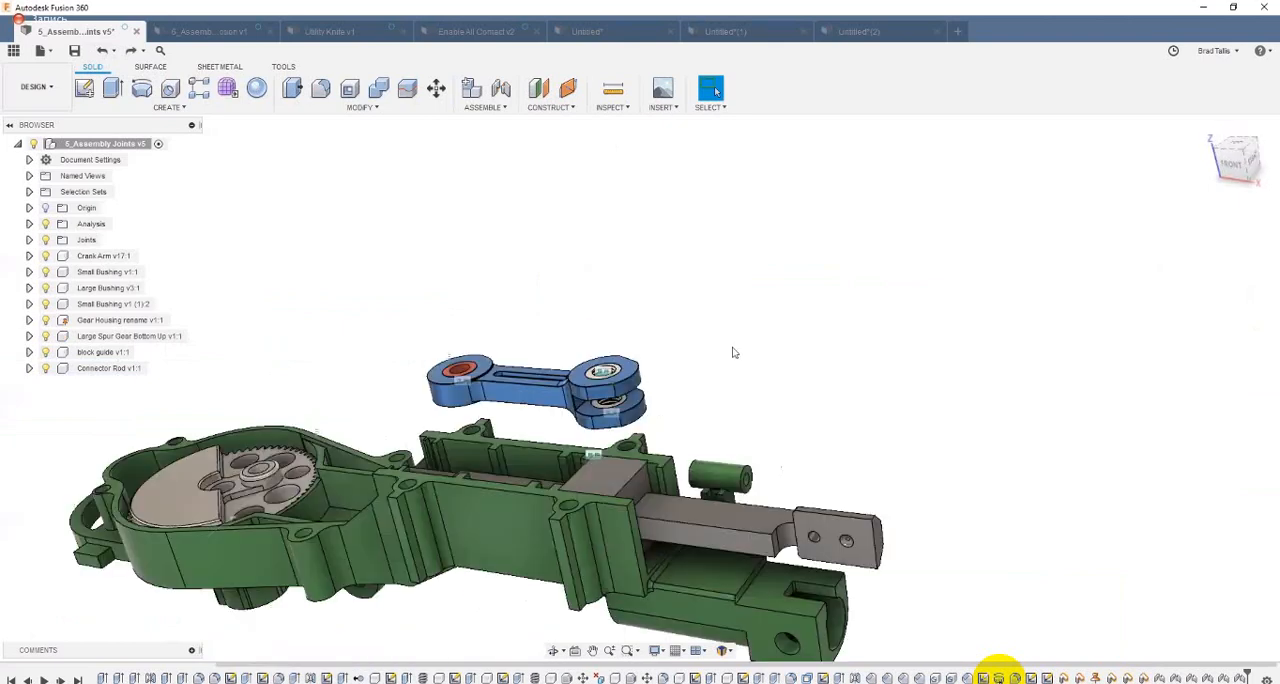
scroll(705, 372, up, 2)
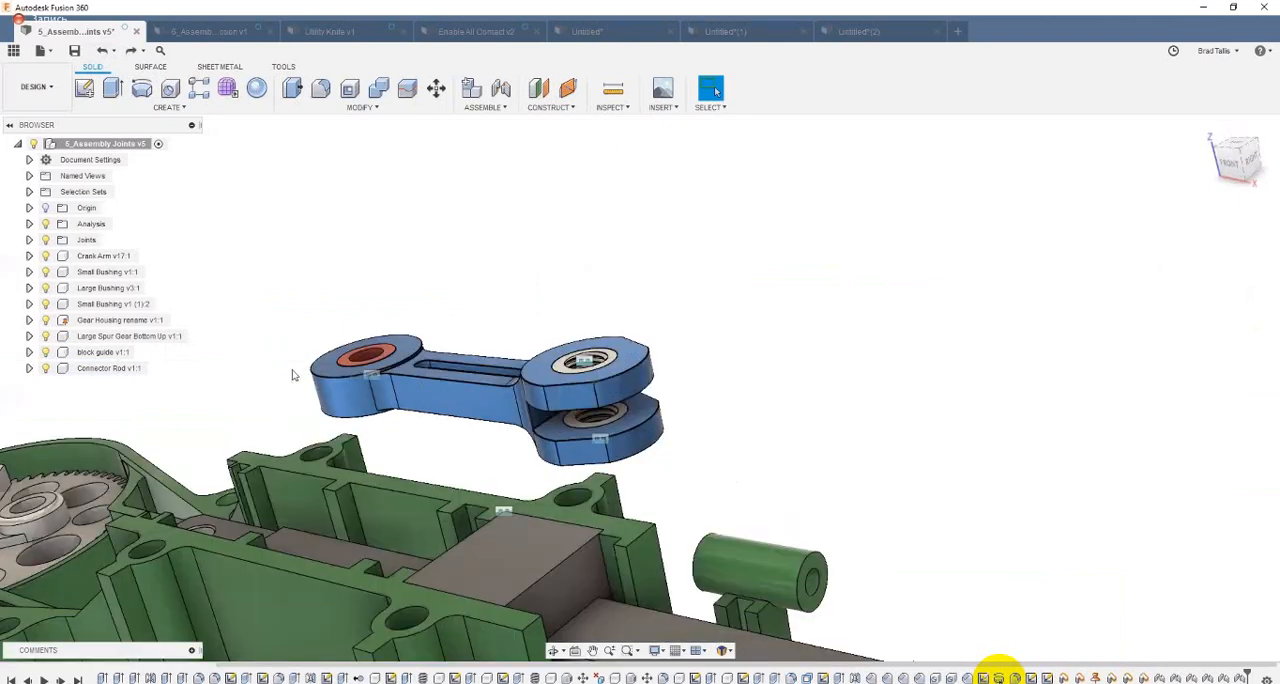
scroll(285, 355, up, 2)
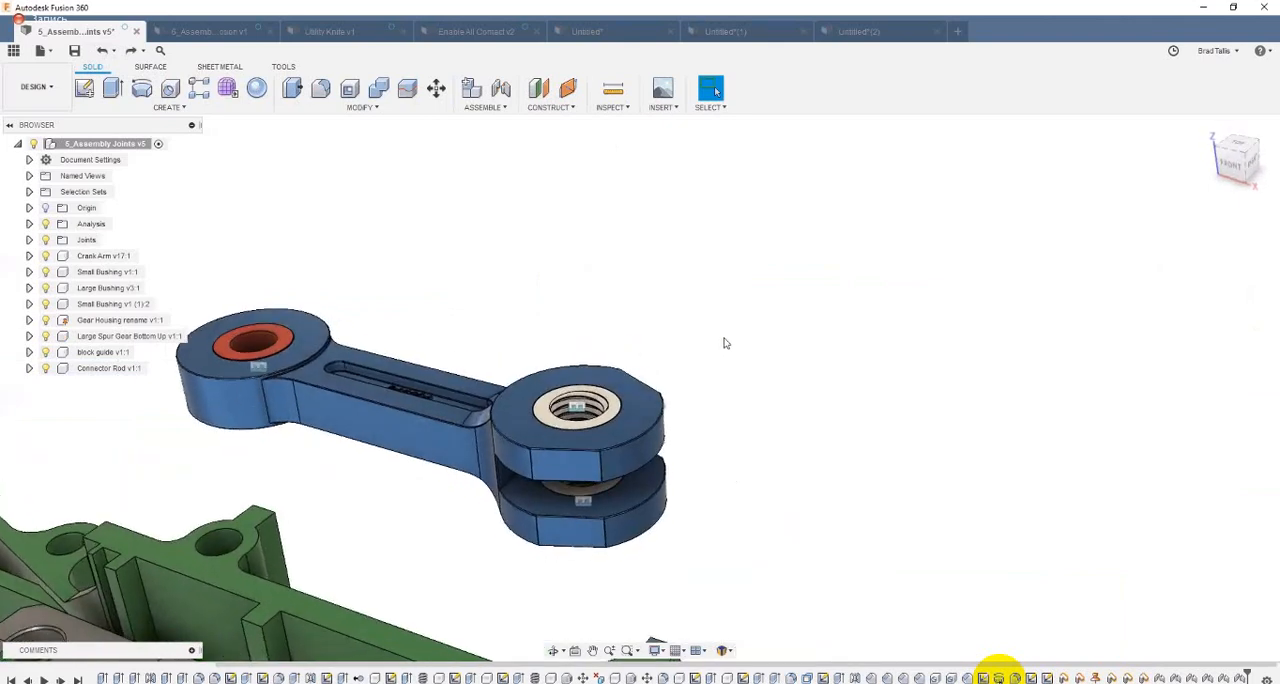
scroll(720, 355, up, 3)
scroll(660, 430, up, 4)
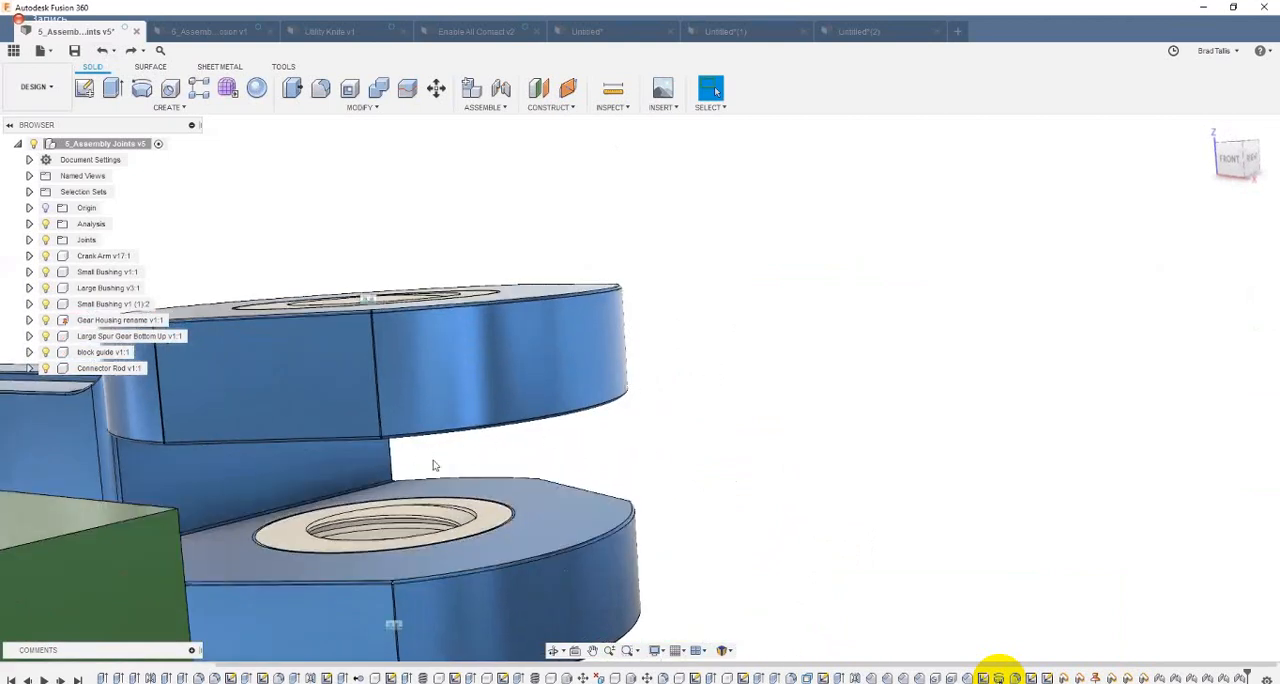
shift+middle_drag(473, 455, 711, 386)
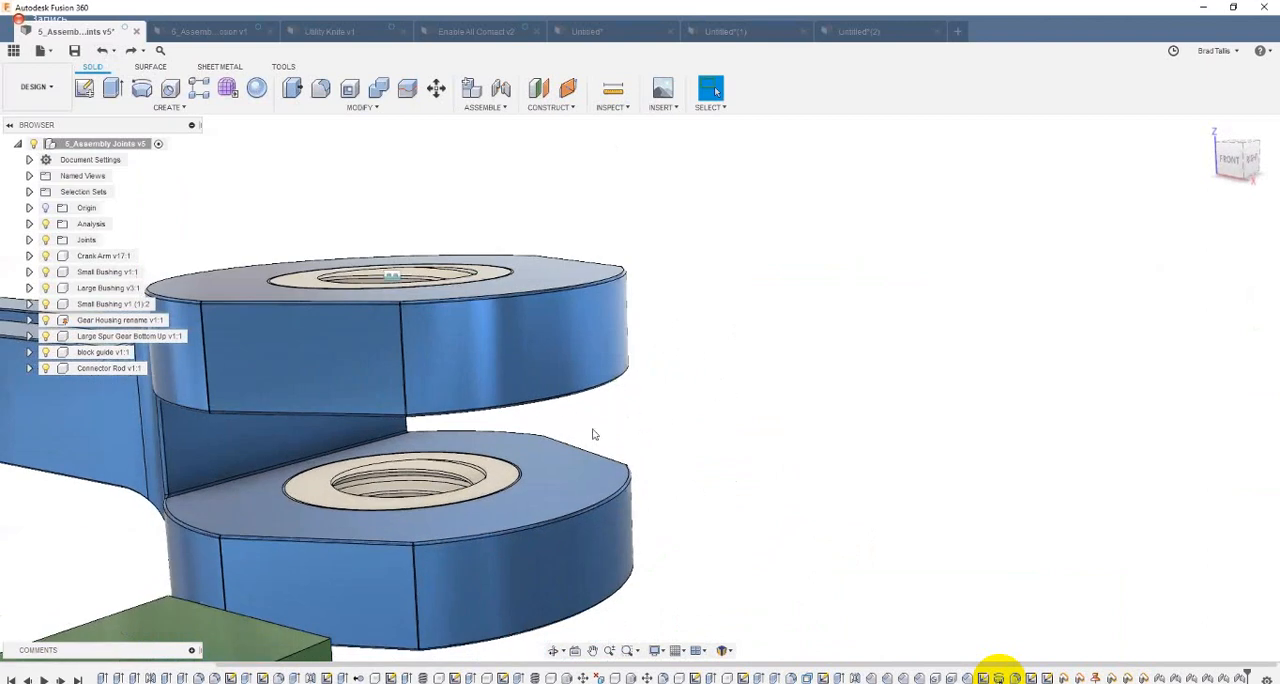
shift+middle_drag(287, 532, 314, 529)
scroll(818, 276, down, 3)
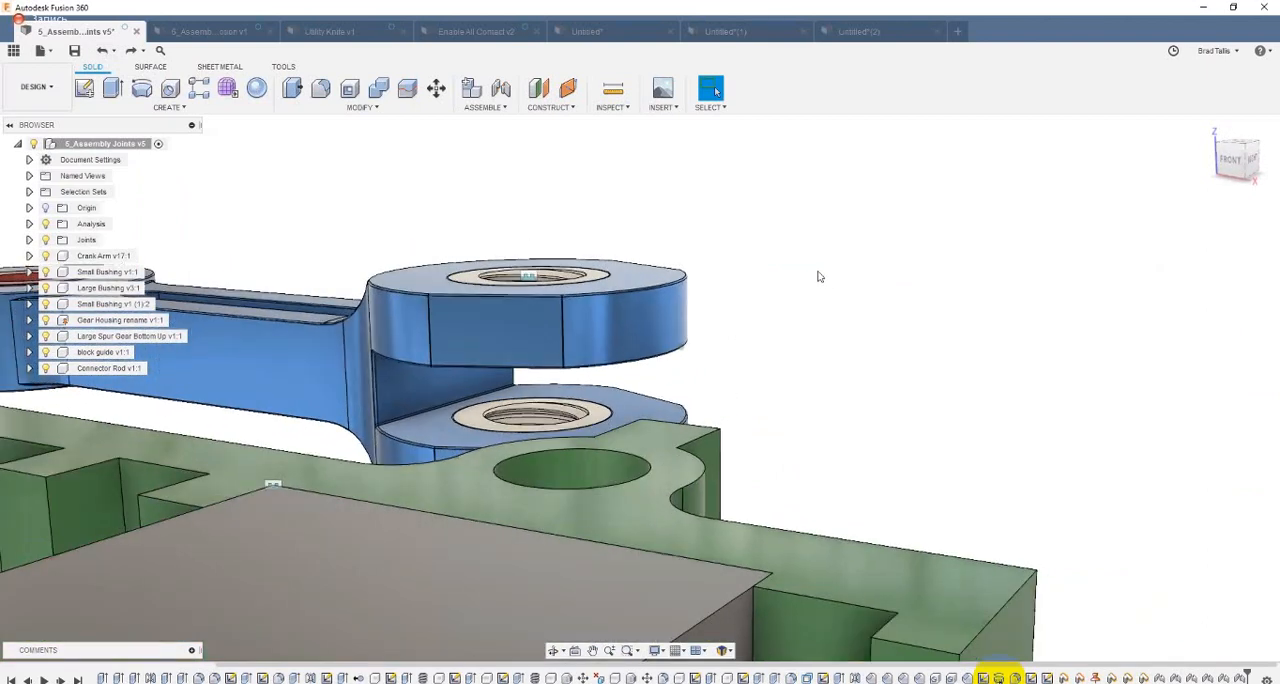
Step: Start a joint on the crank arm with Between two faces, using both inner fork faces and centring its origin on the fork hole
shift+middle_drag(808, 263, 809, 259)
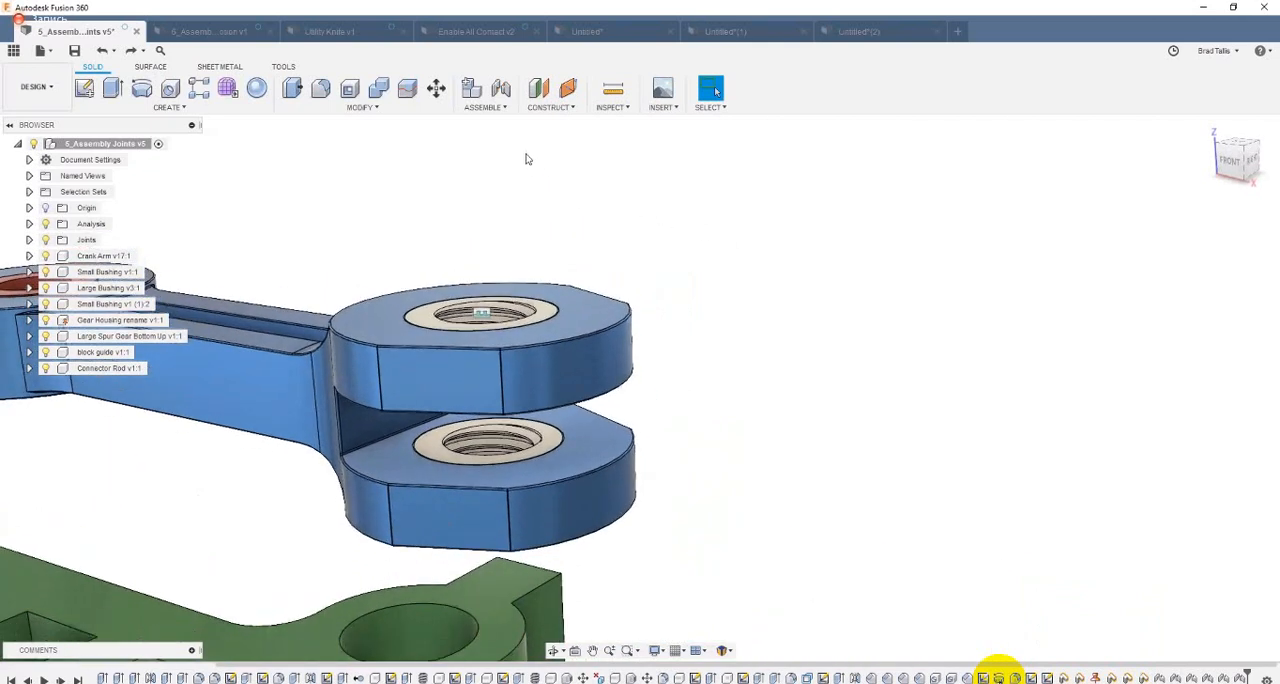
click(501, 92)
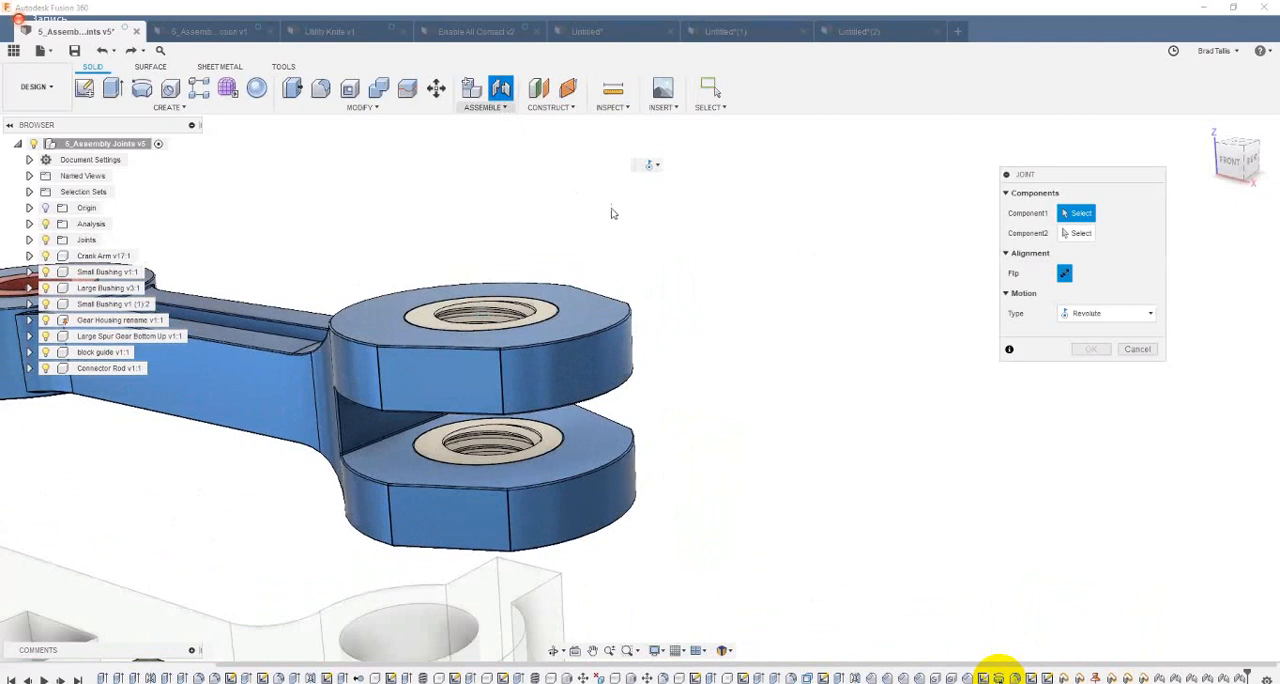
right_click(710, 218)
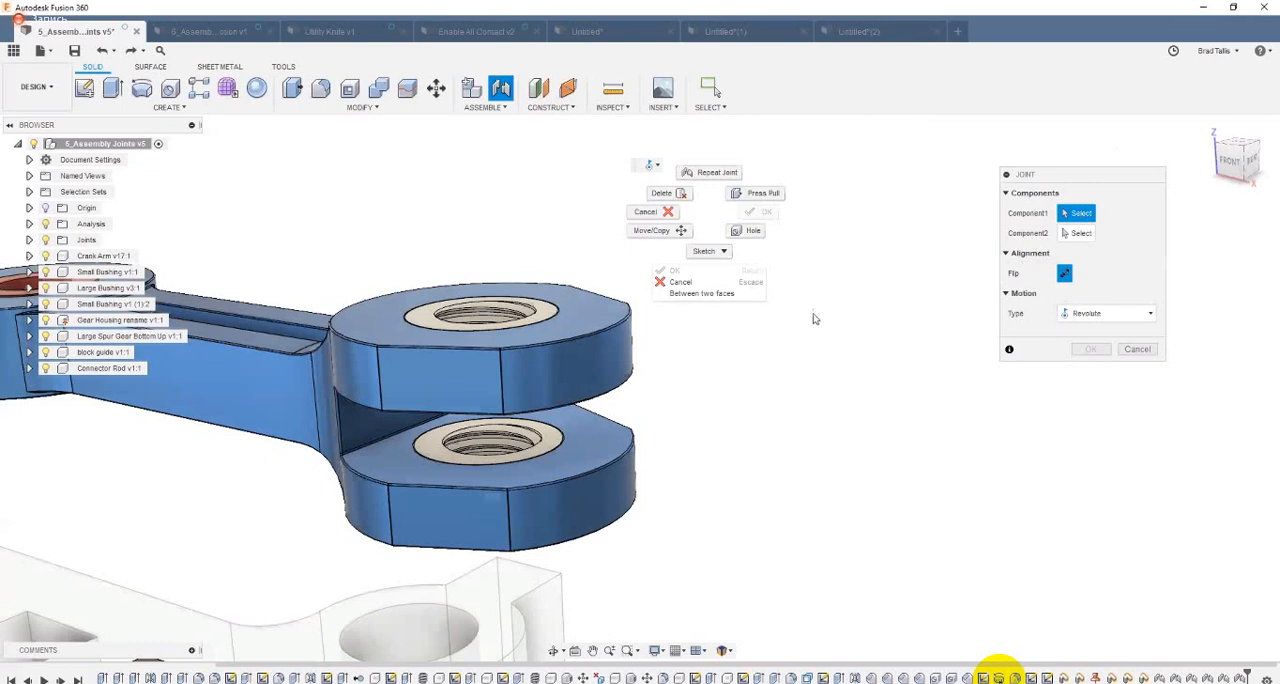
click(711, 295)
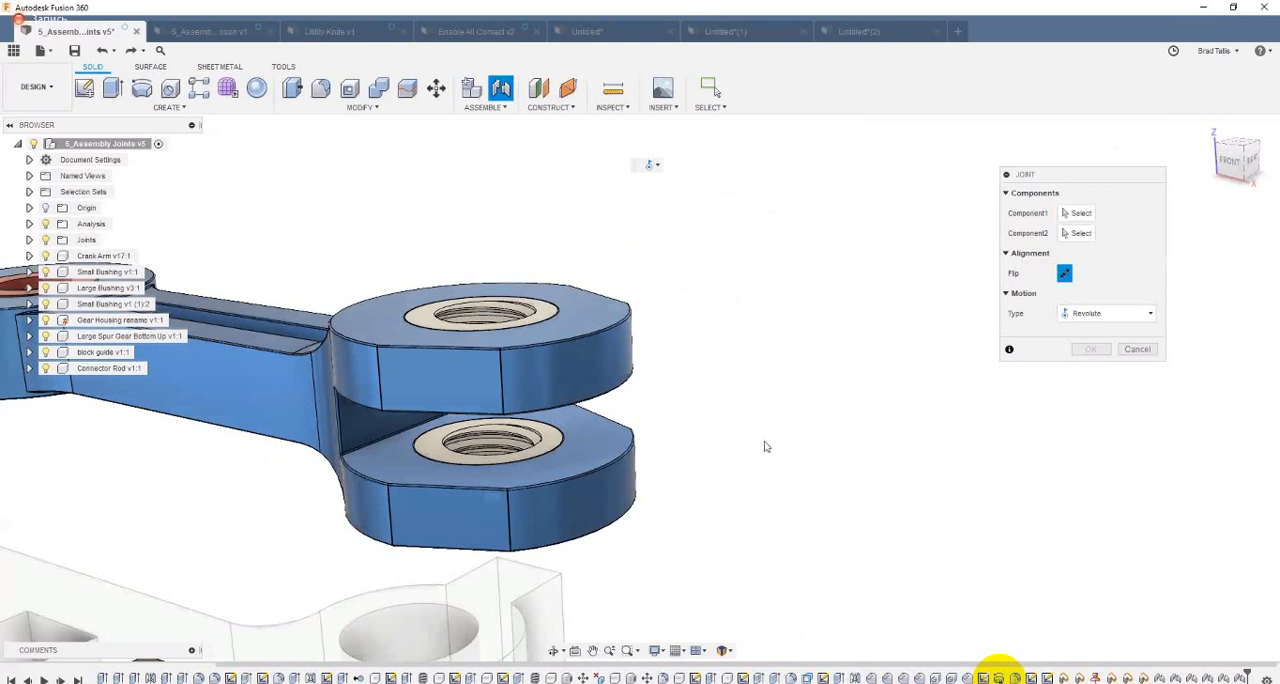
click(606, 437)
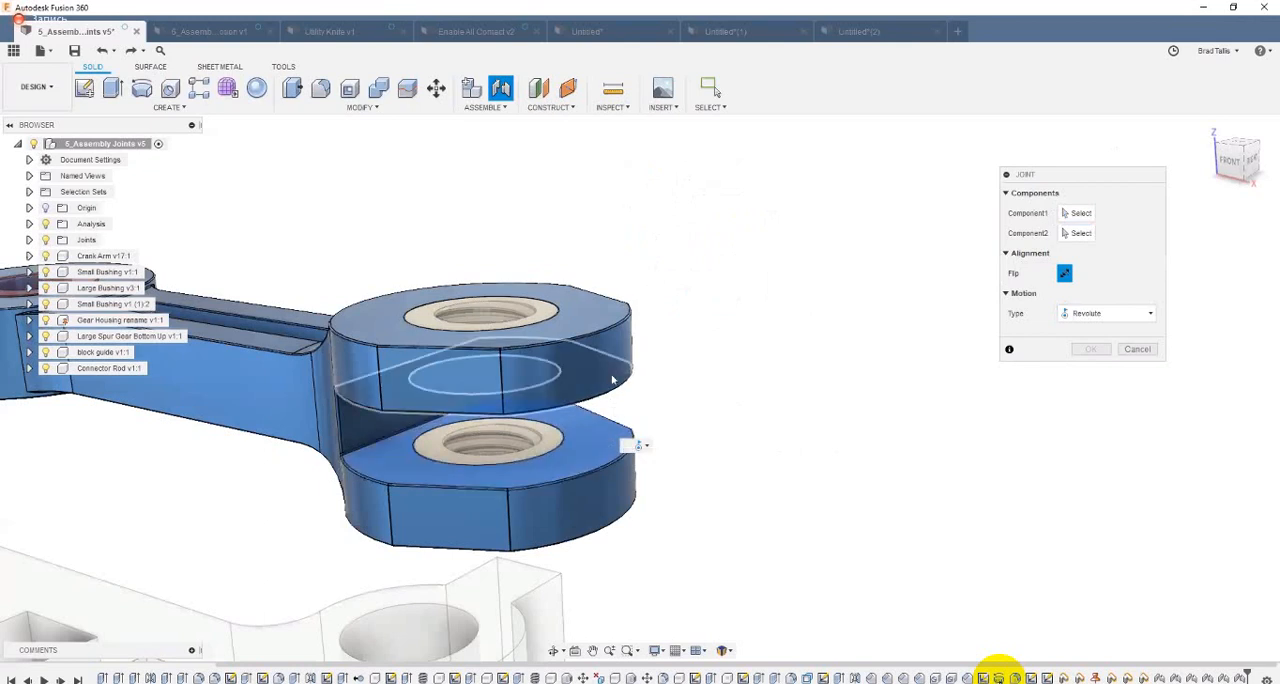
click(616, 388)
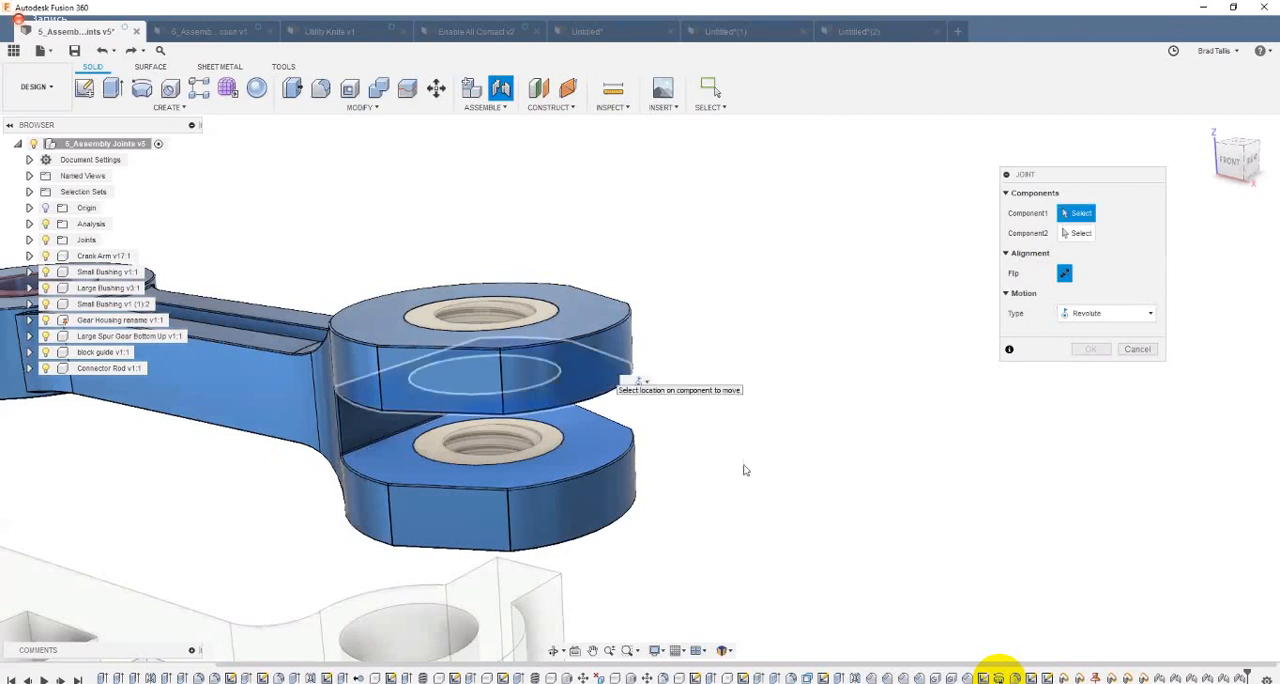
scroll(750, 469, up, 3)
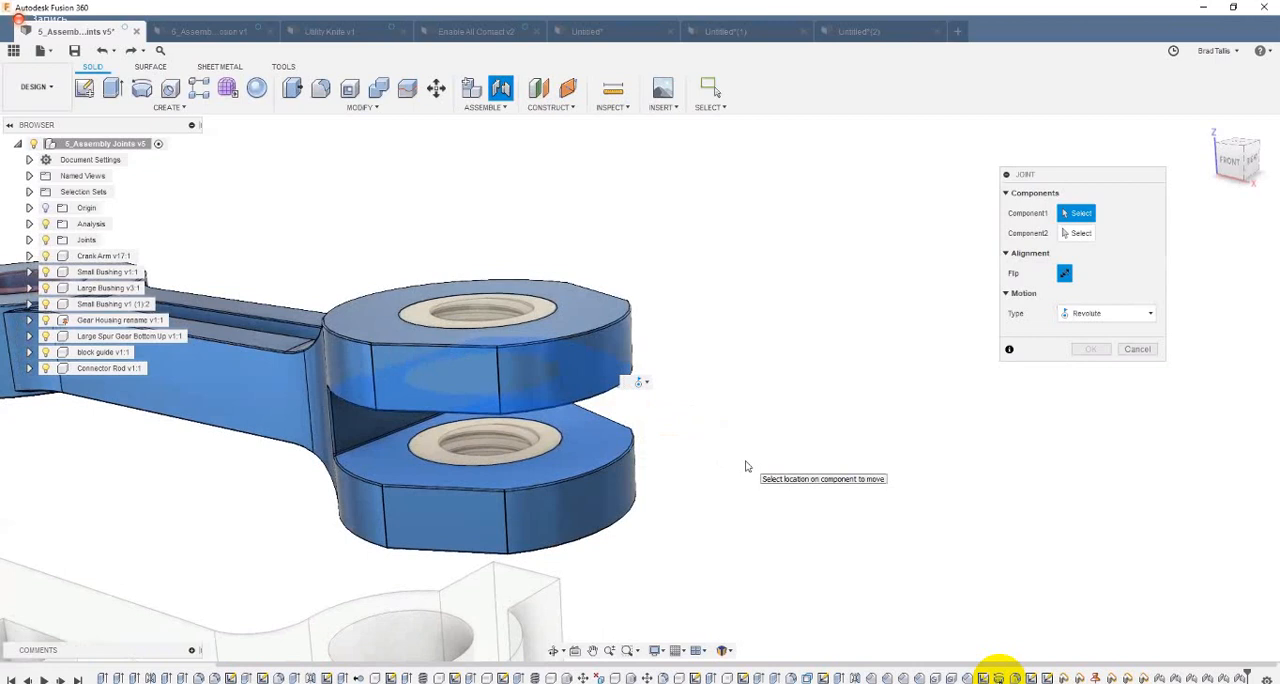
scroll(746, 426, up, 5)
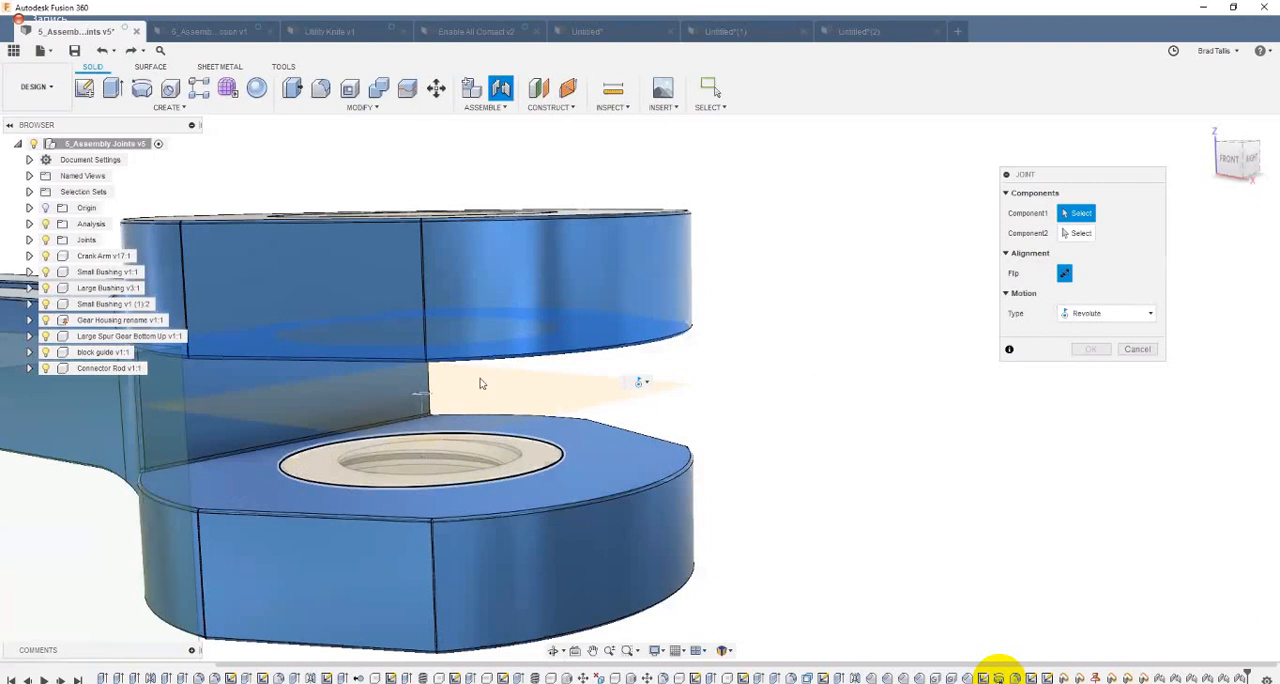
click(424, 396)
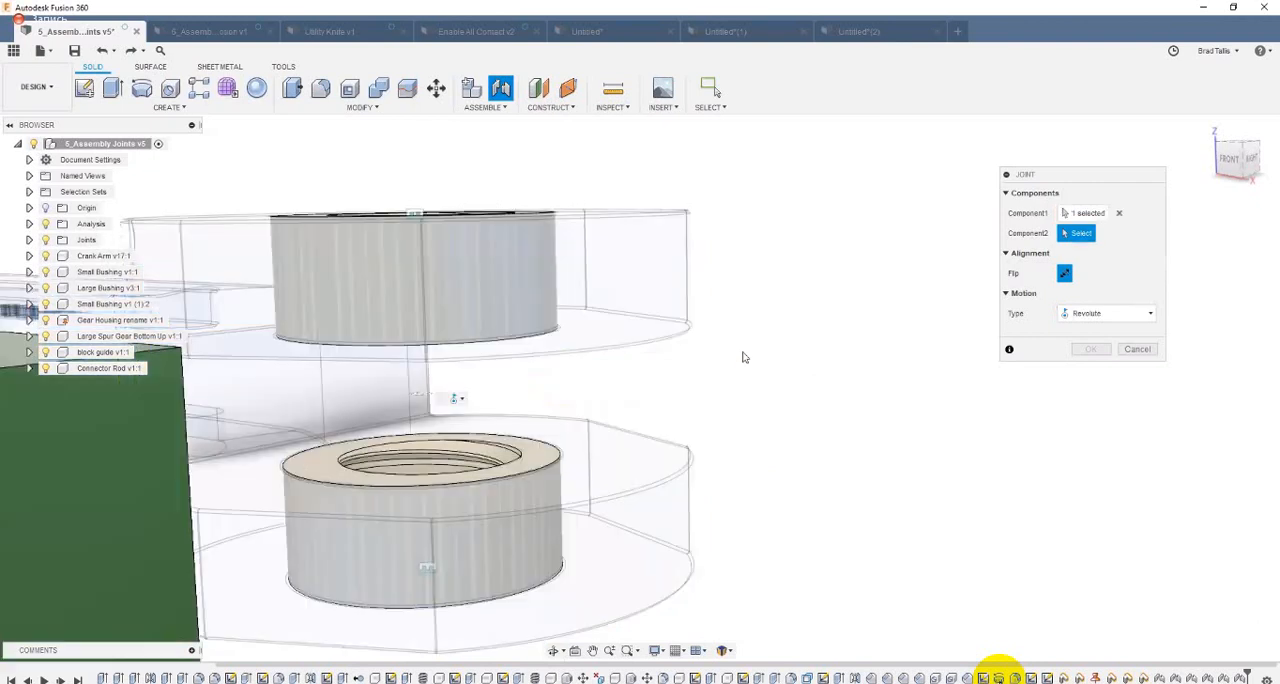
Step: Pick the connector rod's end hole as the joint's second location, inspect the fit in the fork from the front, and cancel the joint
scroll(746, 357, down, 5)
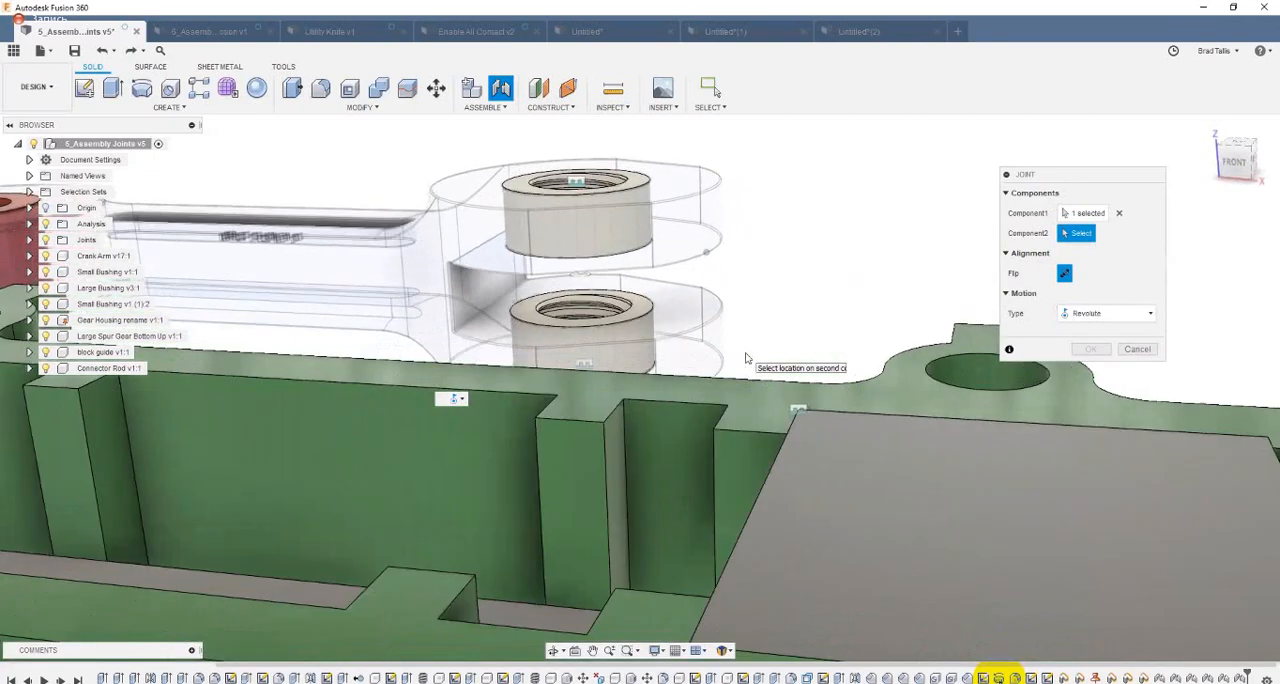
shift+middle_drag(745, 353, 848, 291)
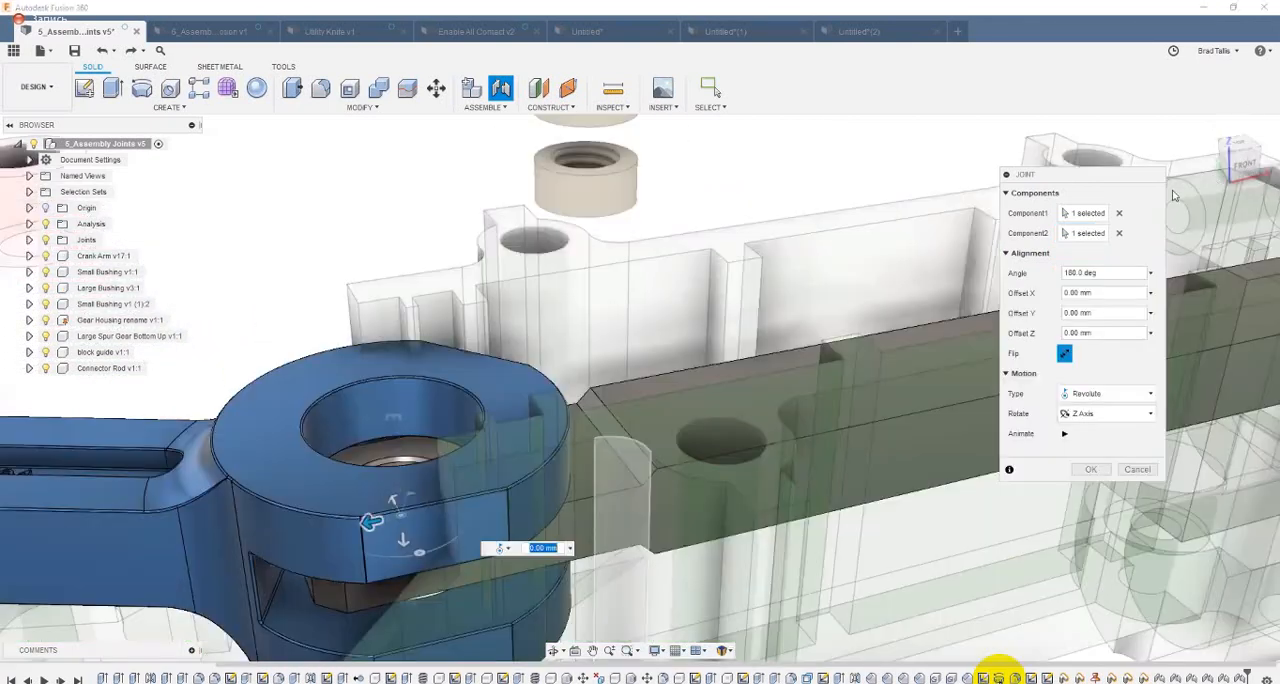
middle_drag(403, 305, 532, 438)
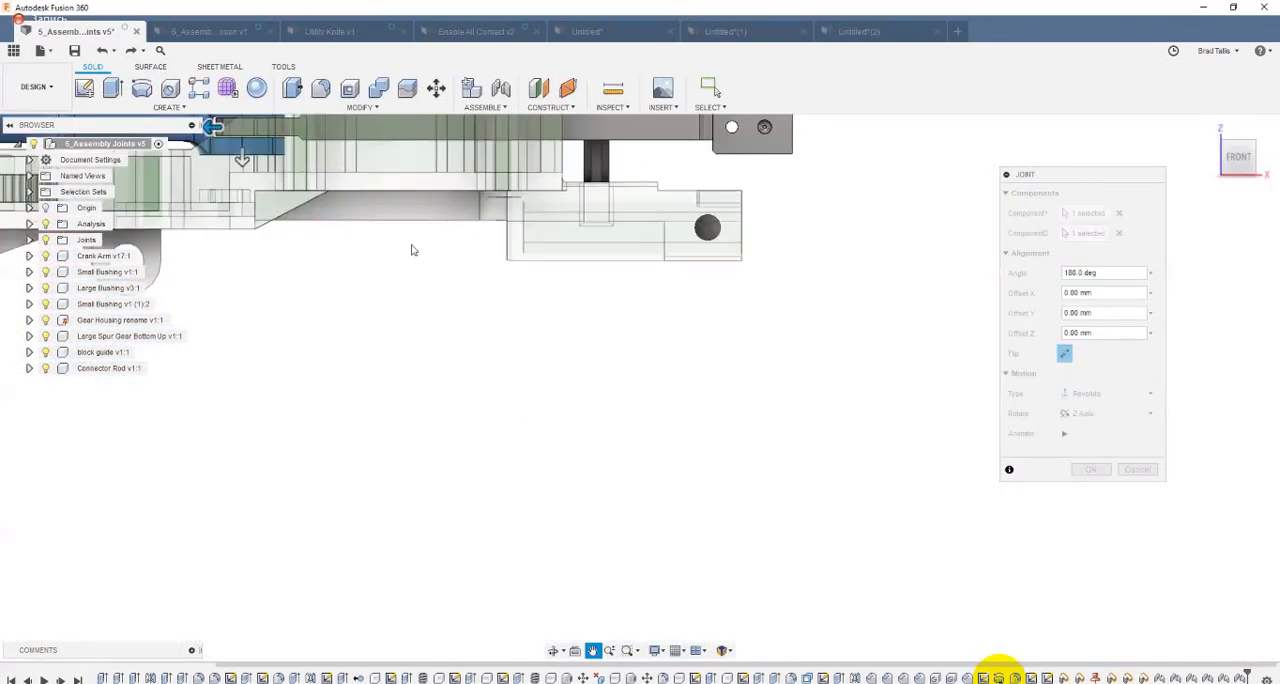
scroll(415, 250, up, 5)
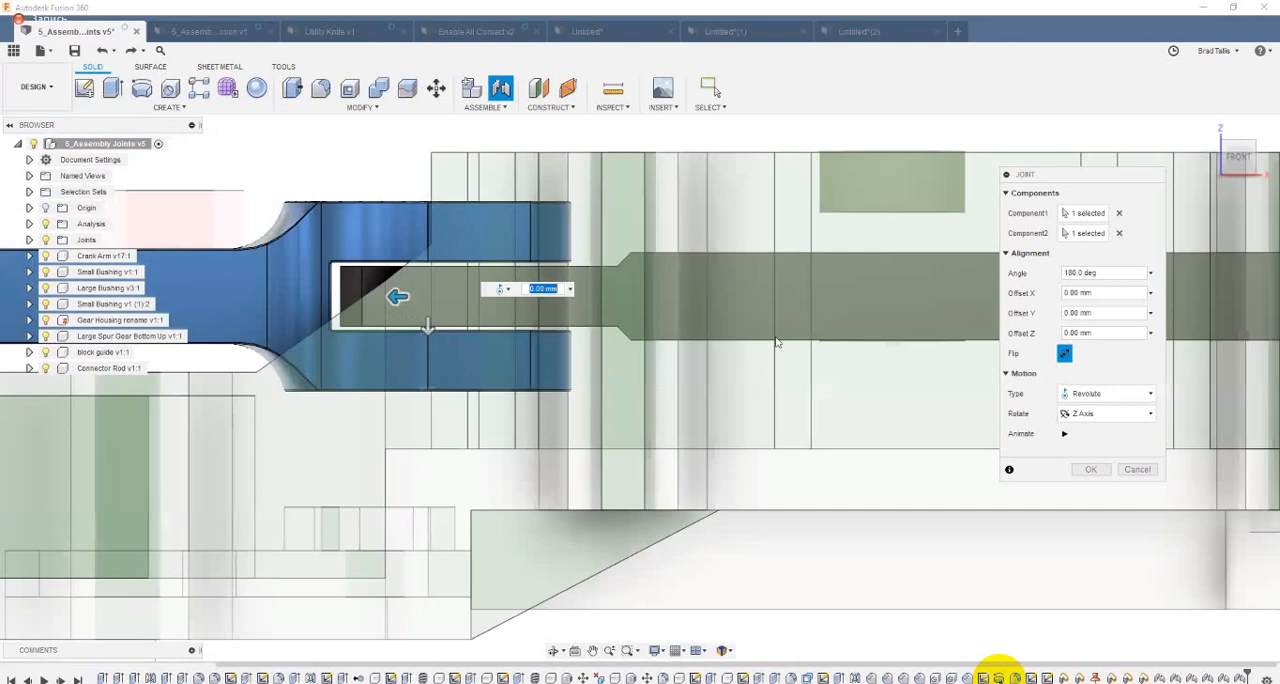
click(1134, 465)
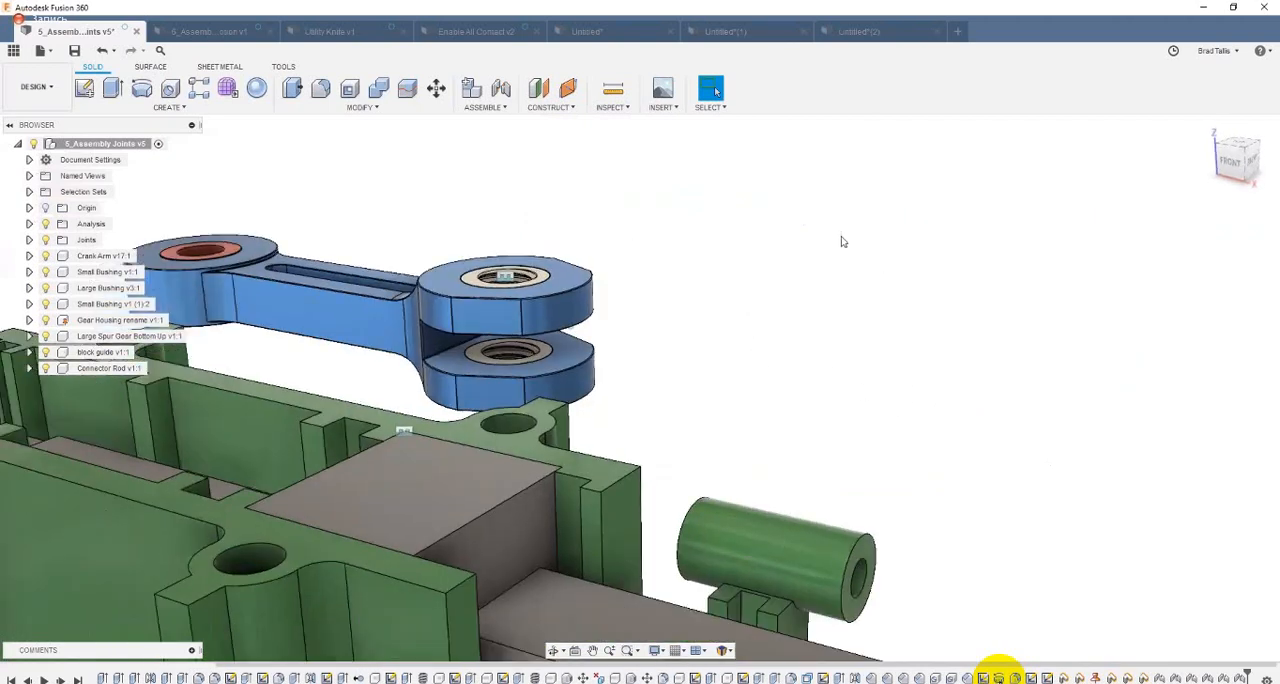
Step: Define a joint's first location Between two faces, from the crank arm's lower and upper inner fork faces, centred on the lower fork hole
click(501, 92)
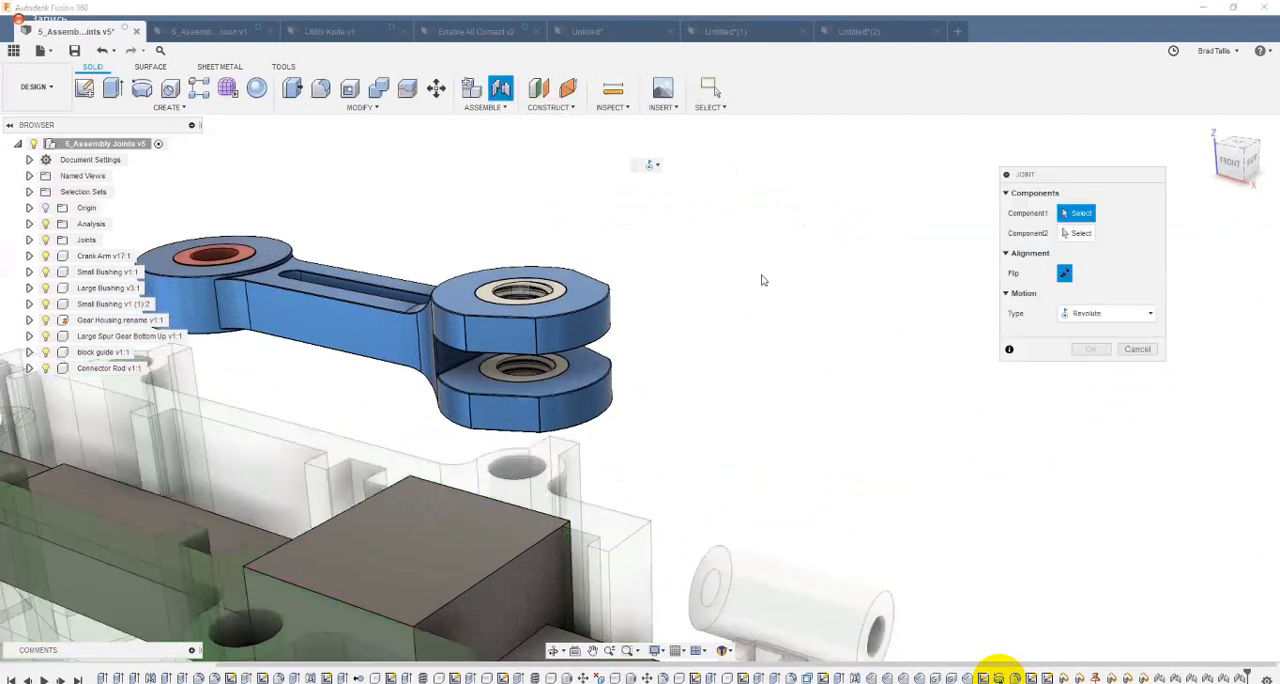
right_click(761, 280)
click(760, 291)
scroll(694, 355, up, 5)
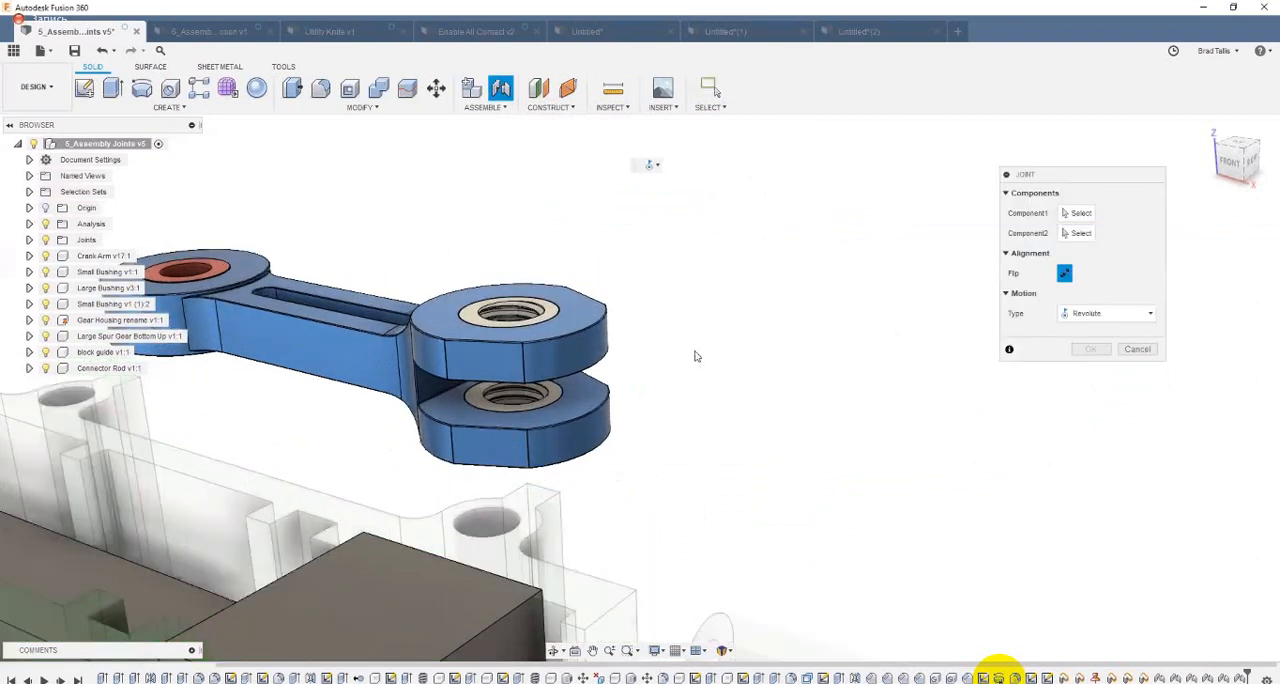
scroll(627, 454, up, 1)
click(626, 448)
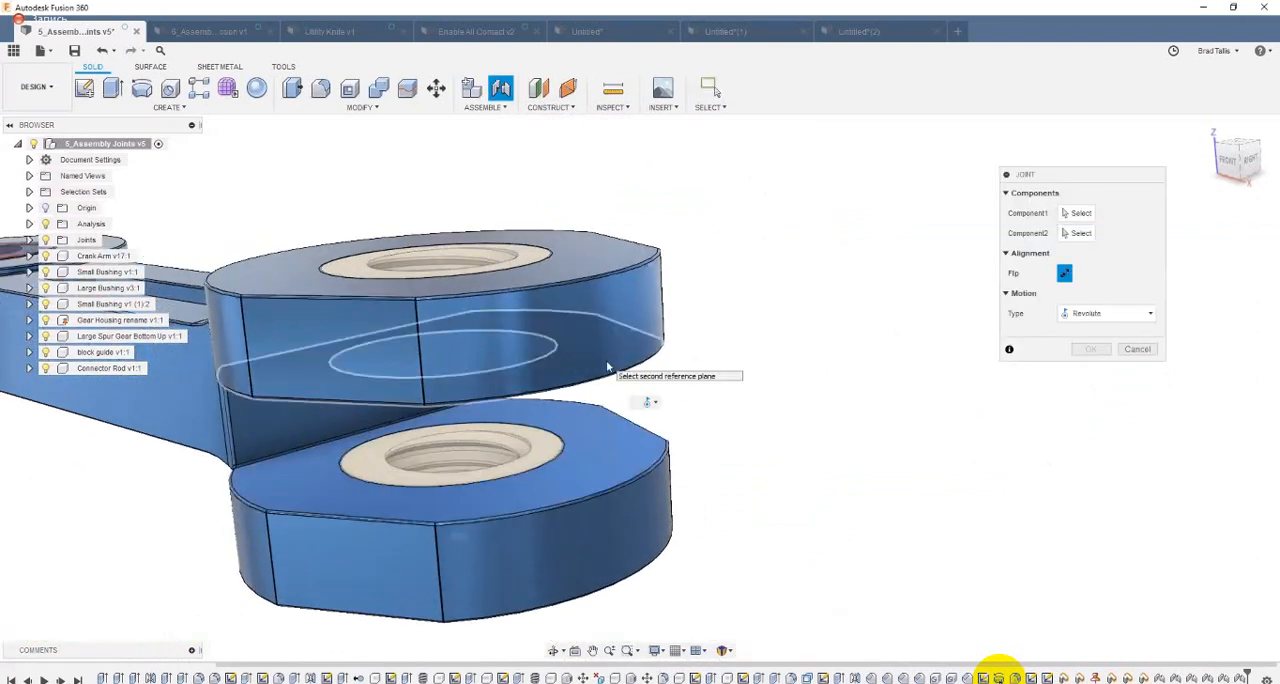
click(607, 366)
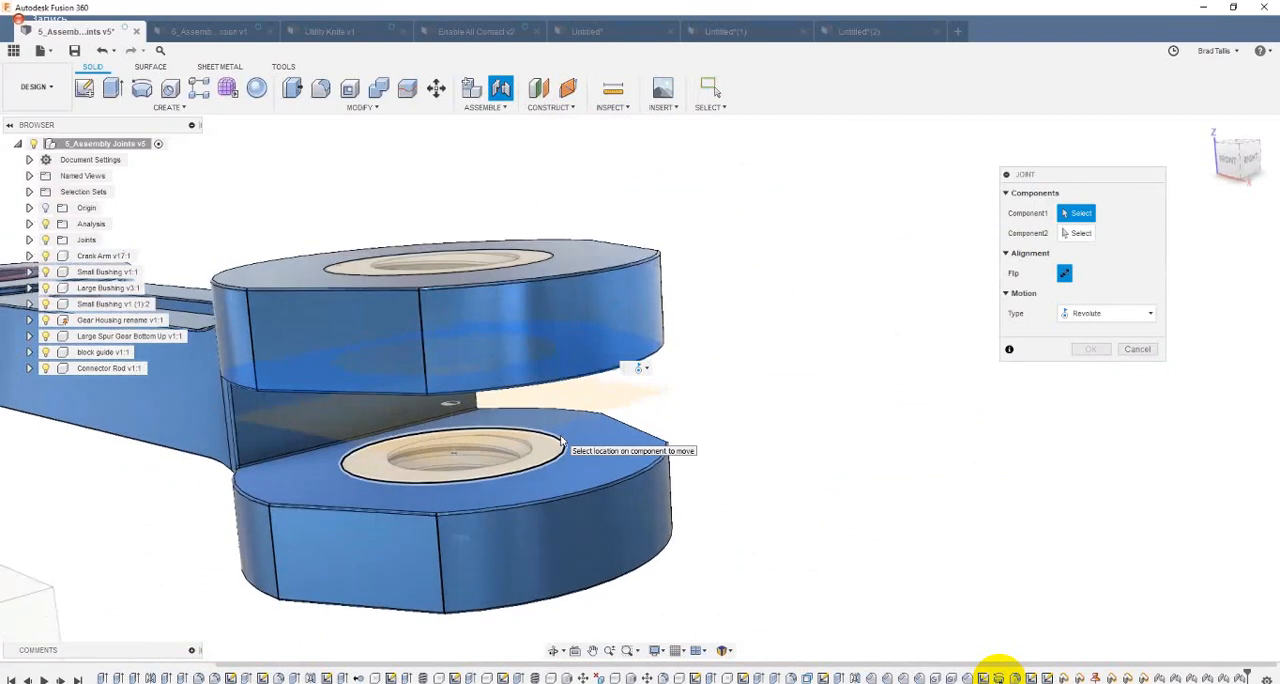
click(451, 404)
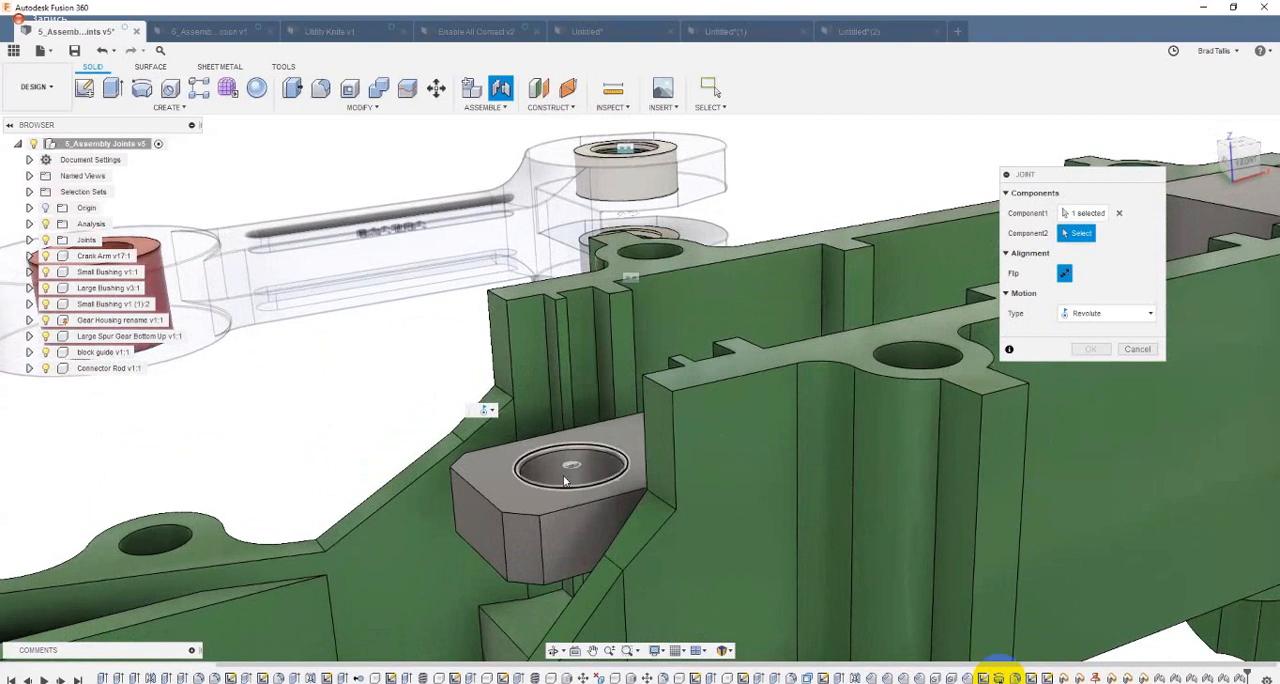
Step: Select the mid-height centre of the connector rod's end hole as the second location and create a Revolute joint about the Z Axis with zero offsets
shift+middle_drag(569, 472, 575, 483)
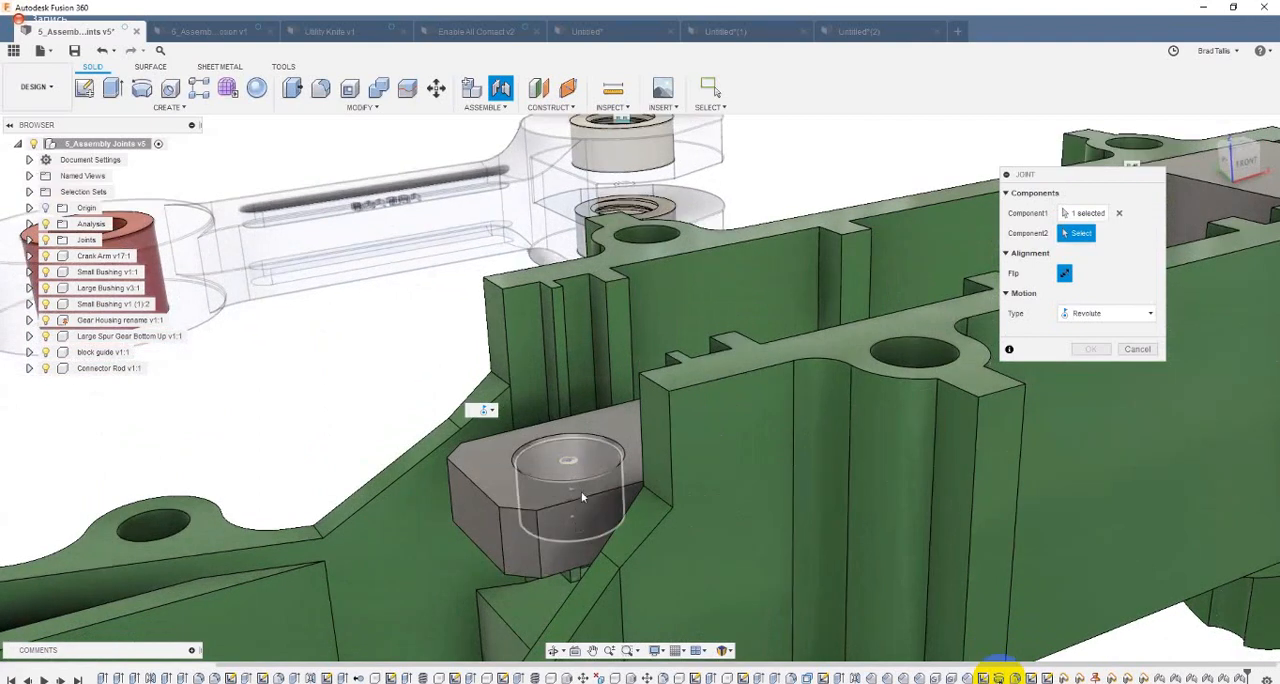
click(588, 509)
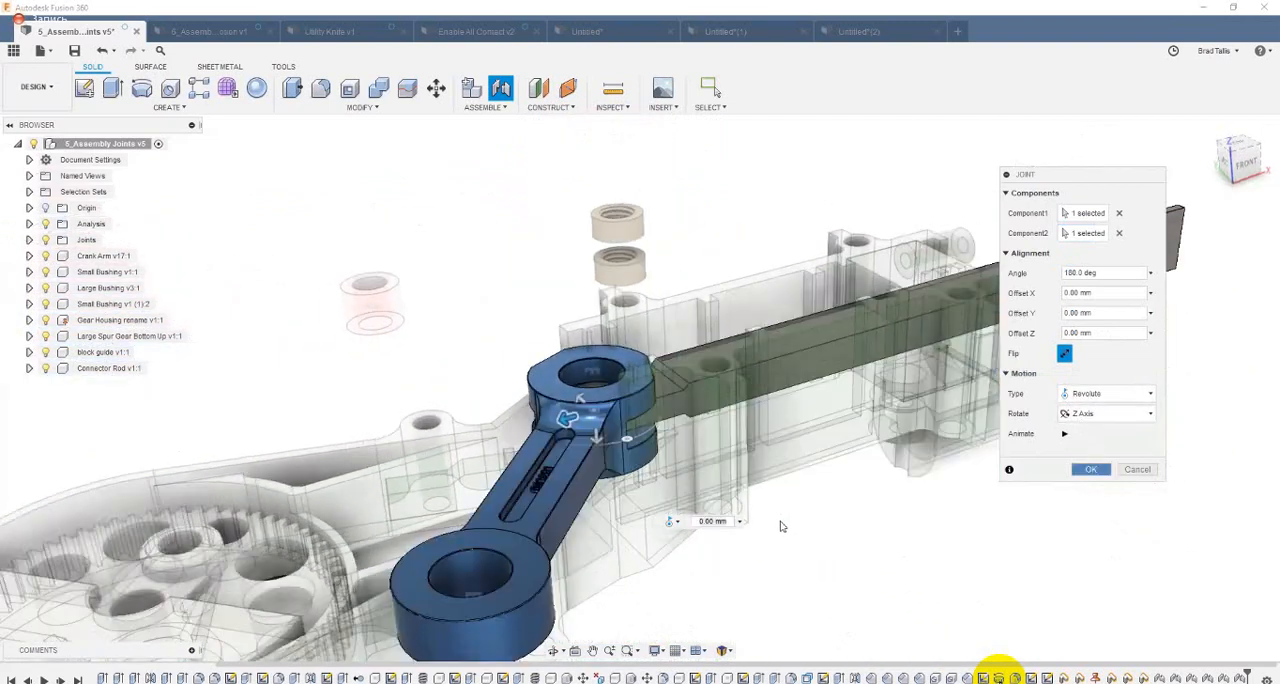
key(Return)
Step: Swing the crank arm about the connector rod's end to test the revolute joint and bring its large end over the spur gear
shift+middle_drag(601, 407, 576, 475)
shift+middle_drag(388, 483, 331, 440)
drag(331, 440, 349, 443)
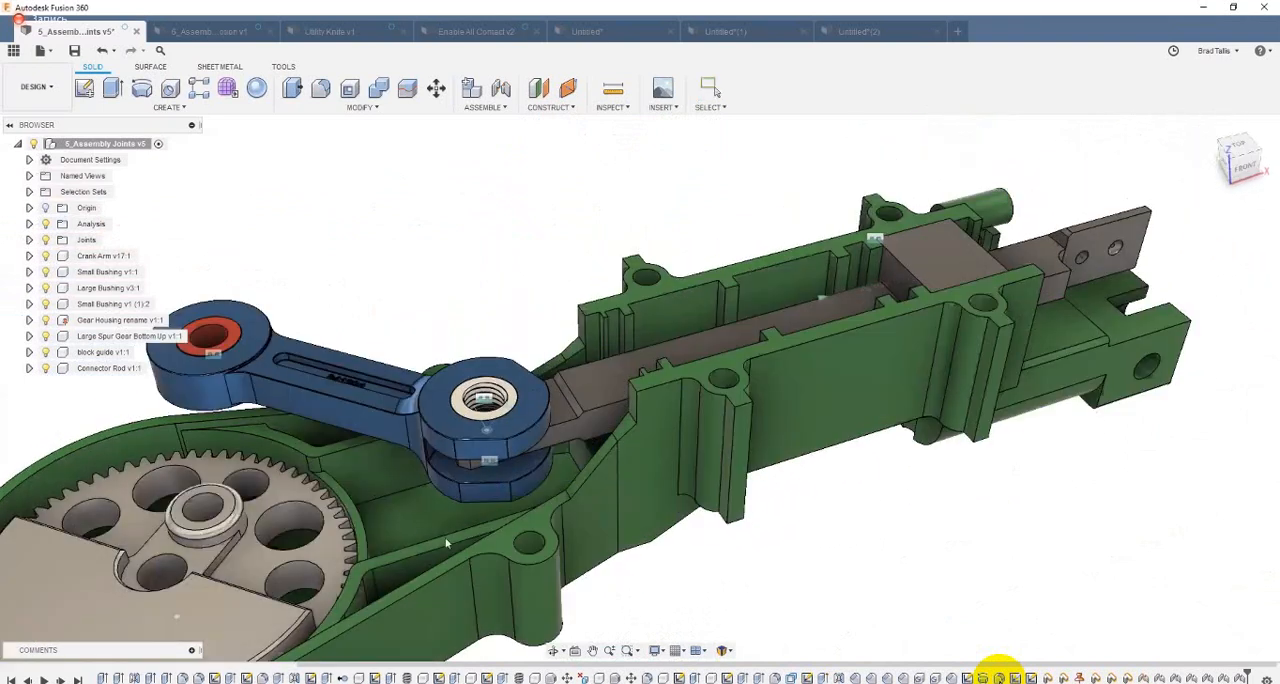
drag(447, 543, 452, 507)
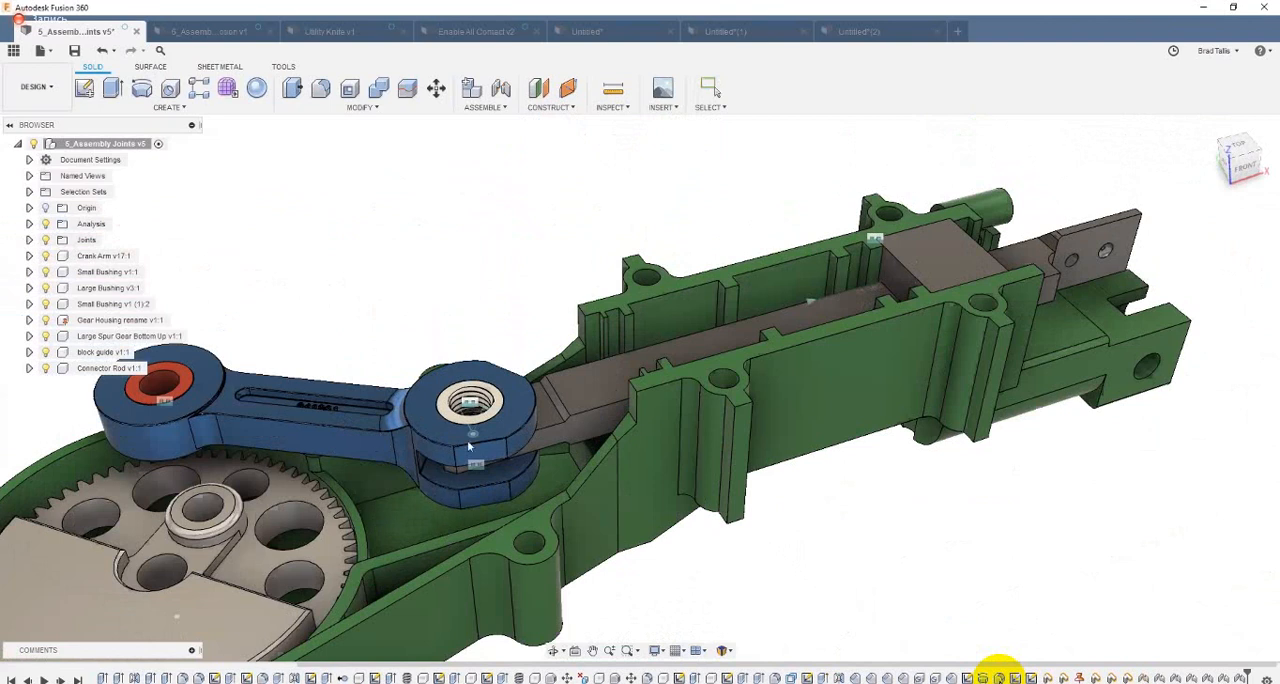
drag(468, 446, 487, 499)
drag(367, 496, 389, 453)
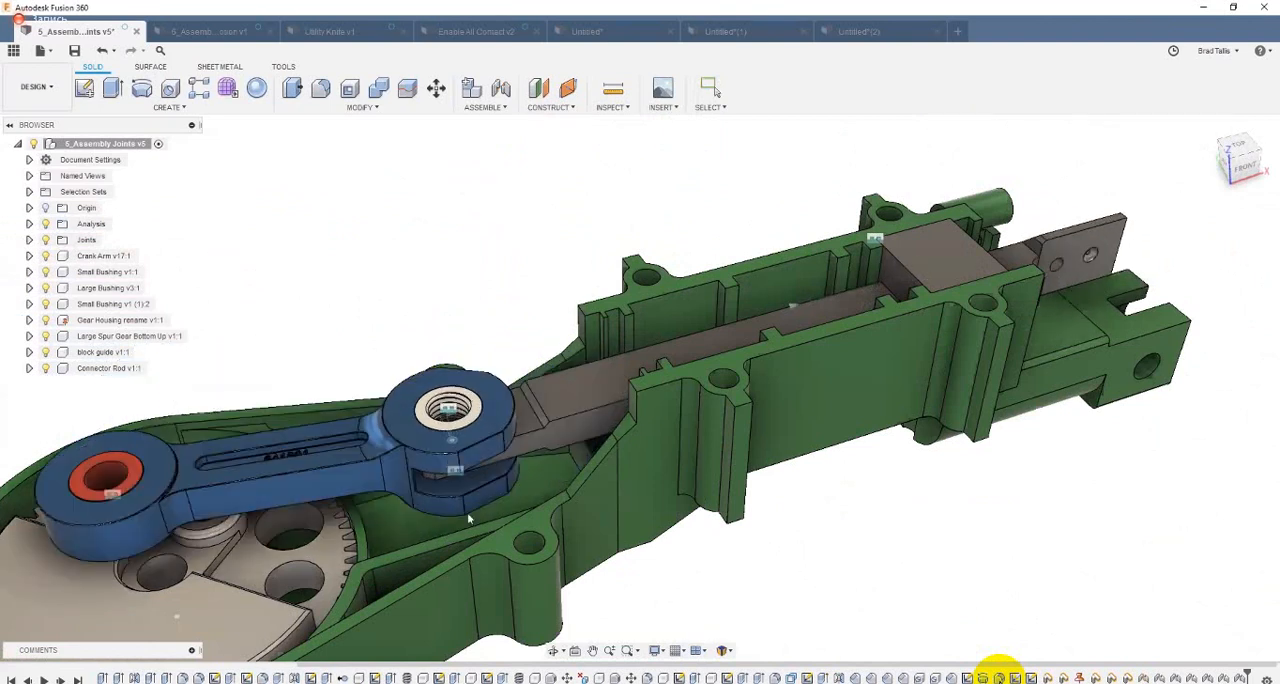
drag(467, 517, 299, 548)
drag(416, 479, 386, 633)
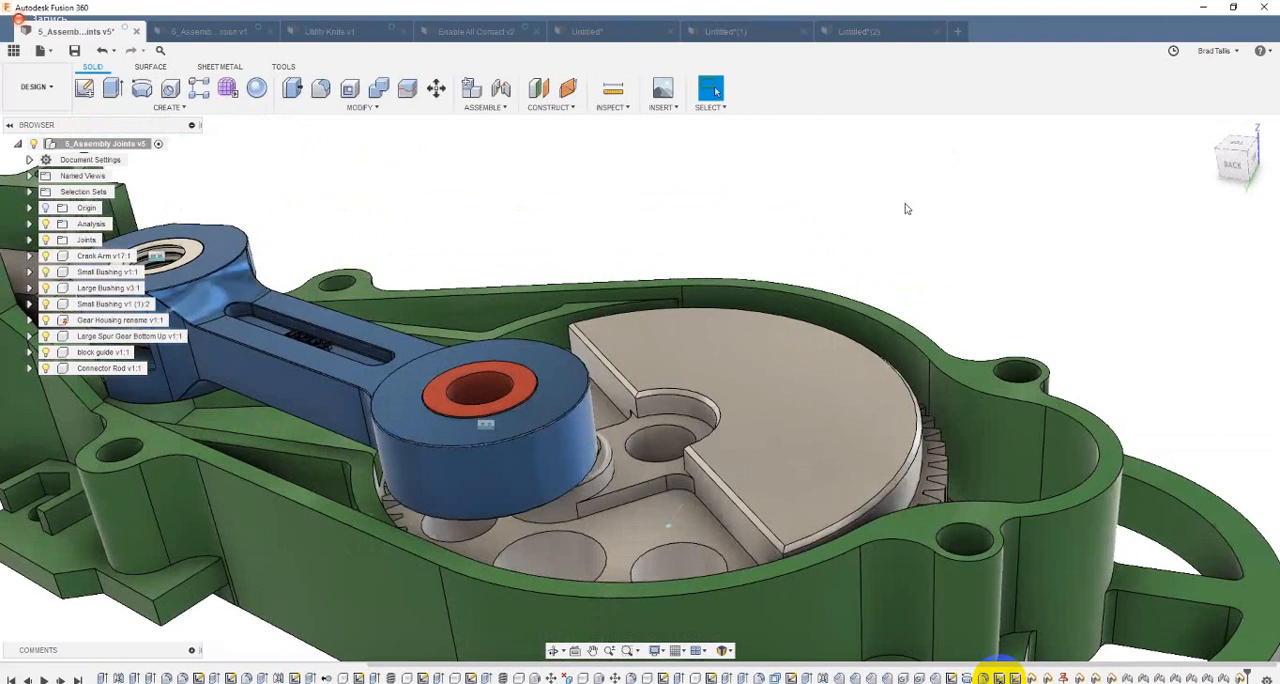
Step: Start a joint from the top centre of the large bushing to the top centre of the spur gear's off-centre raised boss
click(504, 94)
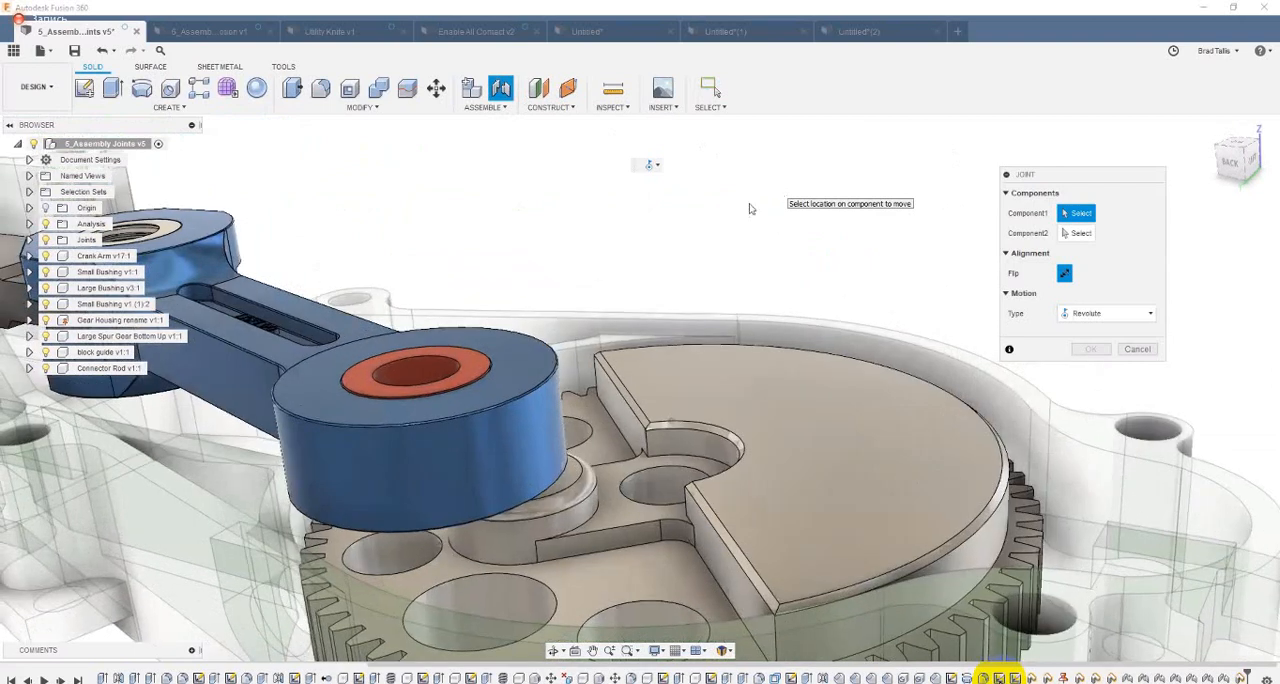
scroll(790, 164, up, 2)
scroll(683, 229, up, 1)
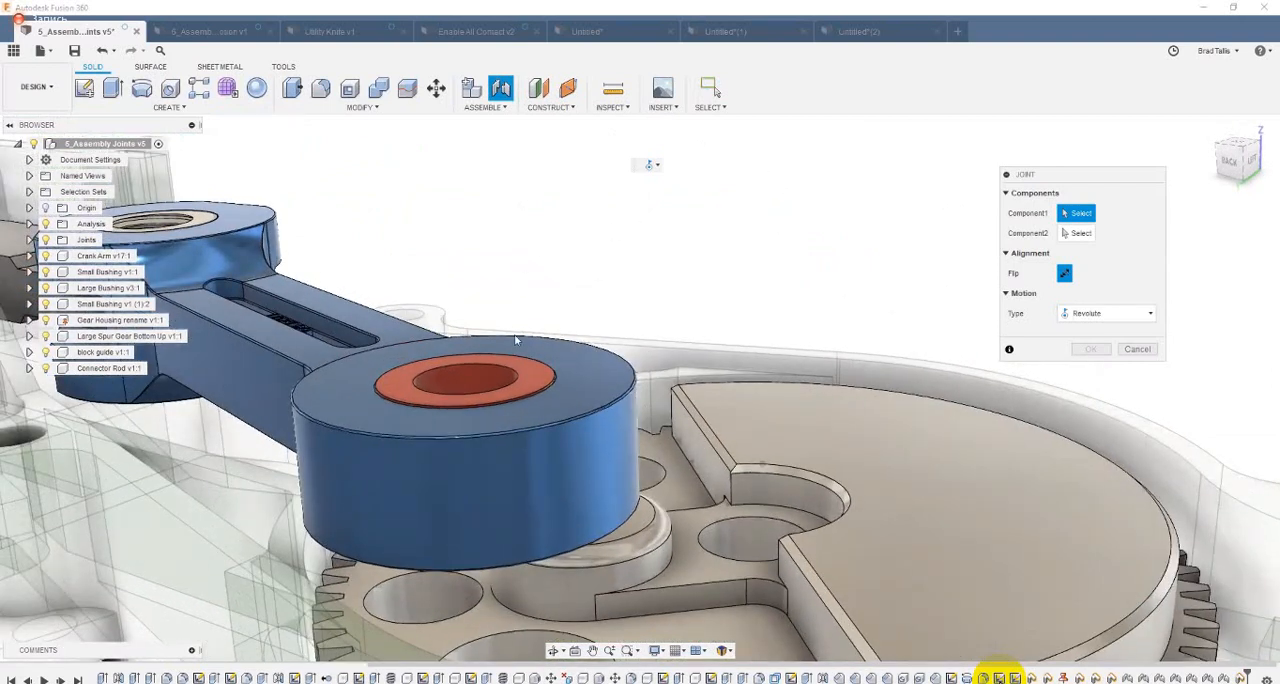
scroll(514, 366, up, 1)
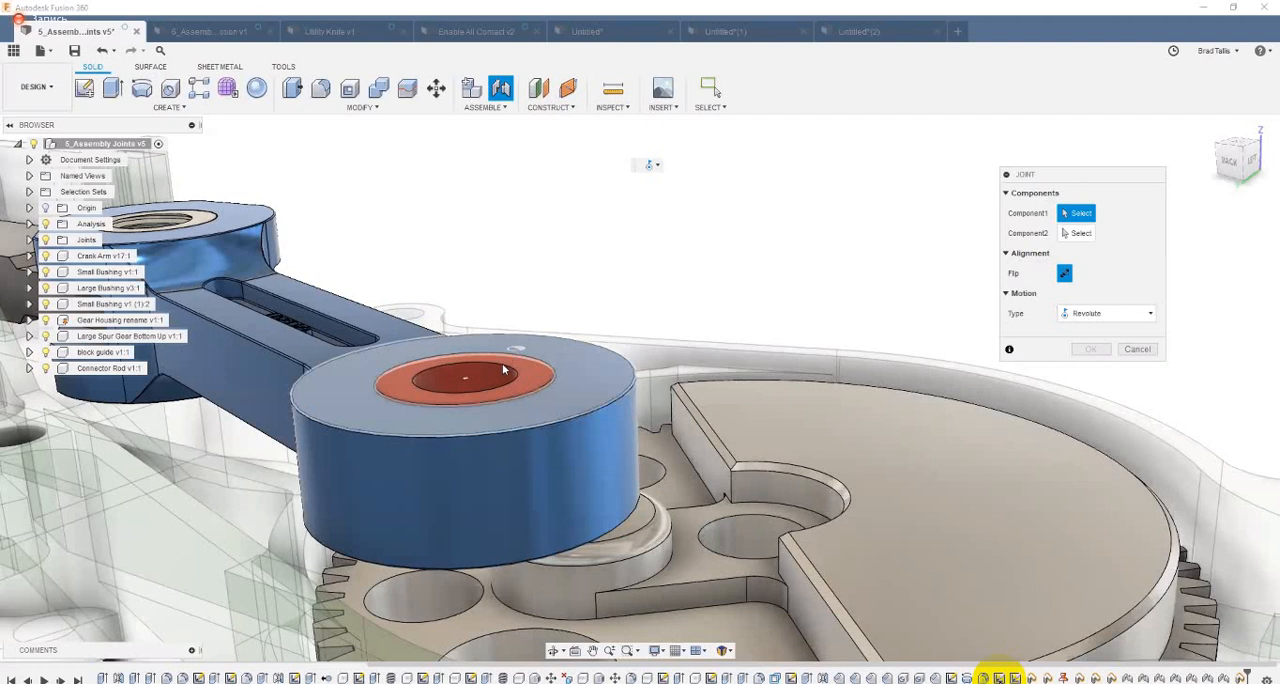
click(505, 370)
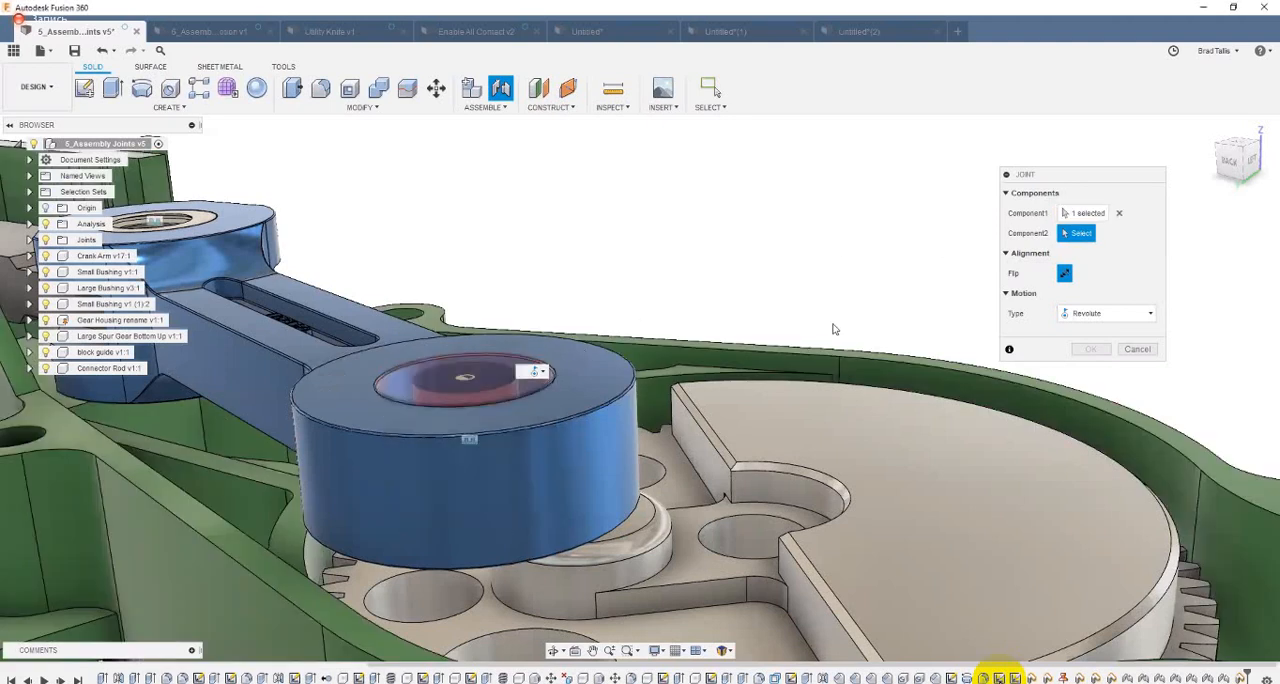
shift+middle_drag(808, 365, 806, 358)
shift+middle_drag(718, 447, 711, 432)
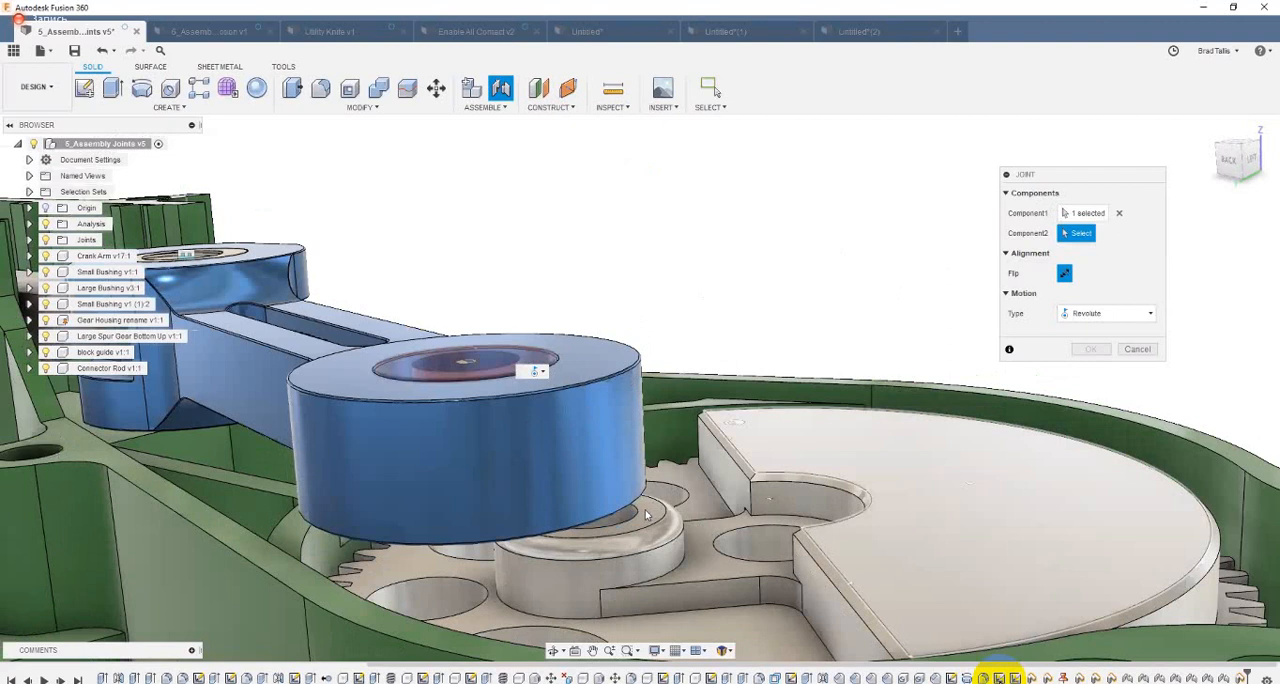
click(638, 515)
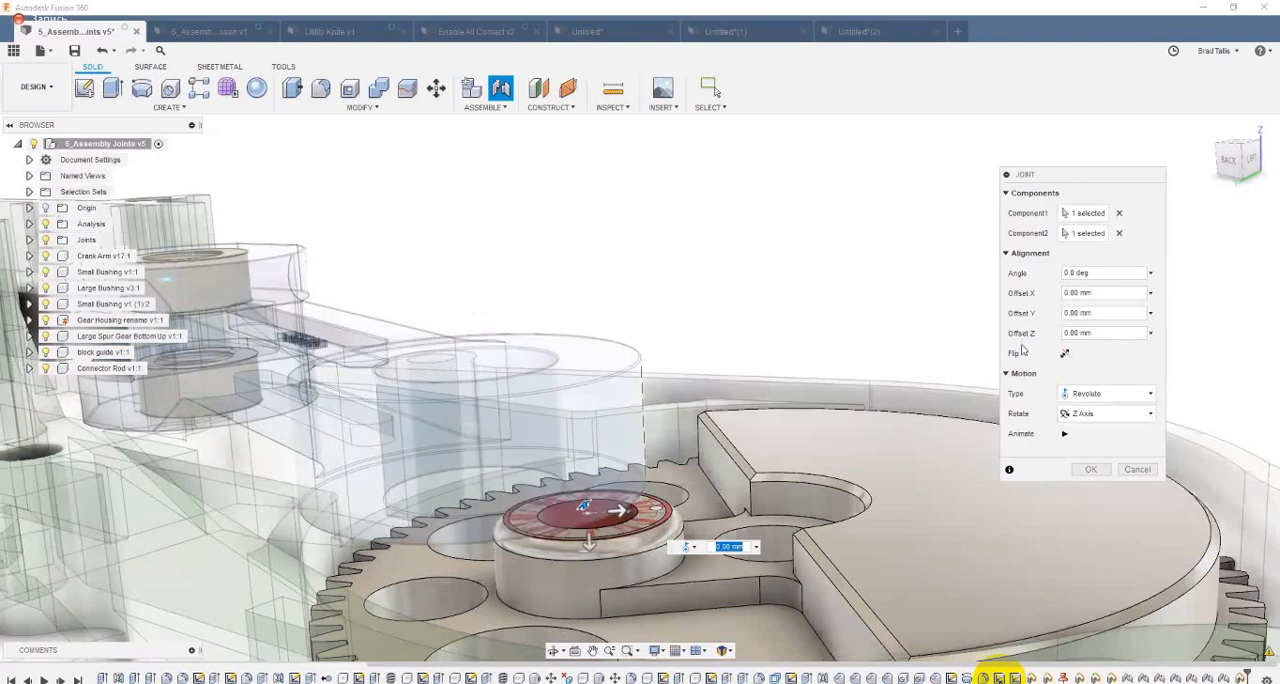
Step: Set the joint motion to Cylindrical about the Z Axis, preview its animation, and create the joint with zero offsets
click(1089, 396)
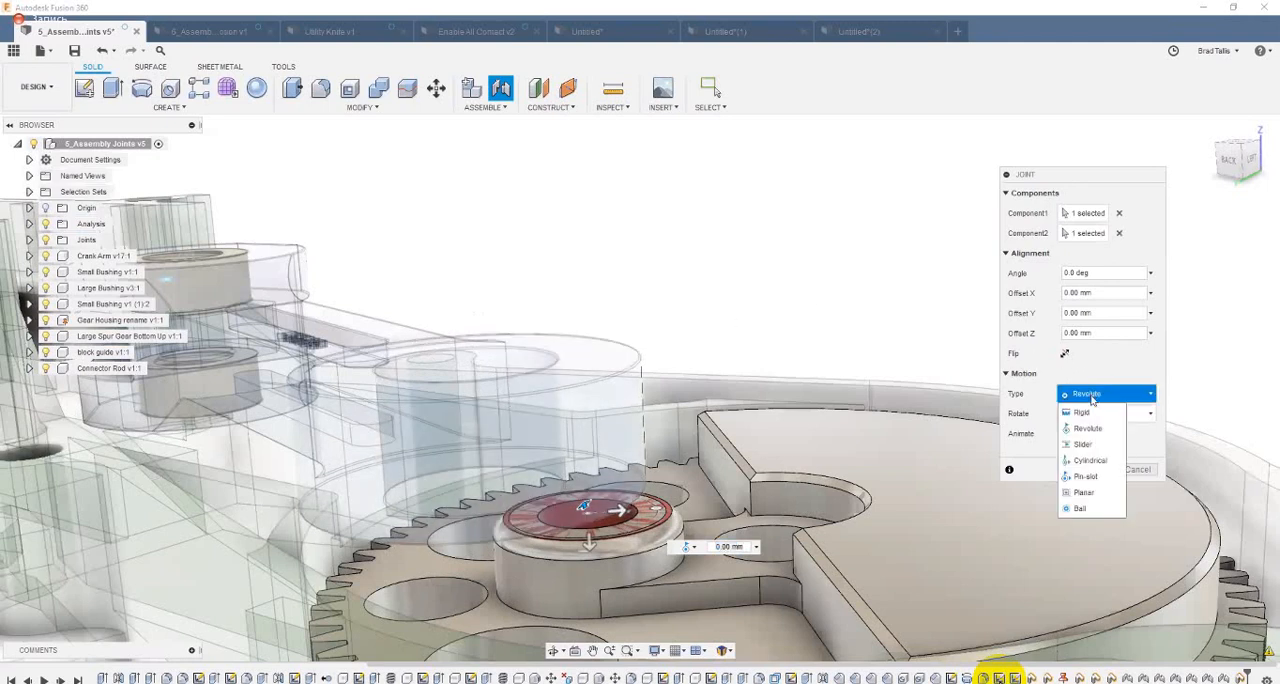
click(1095, 462)
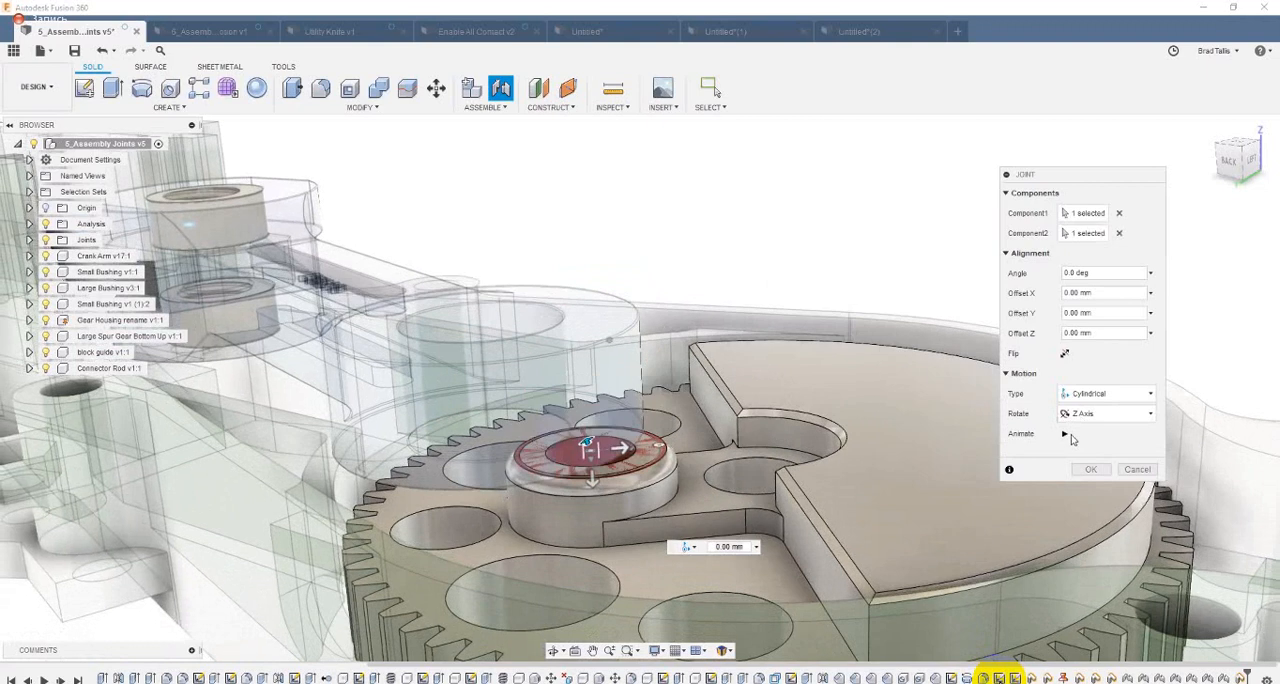
click(1065, 434)
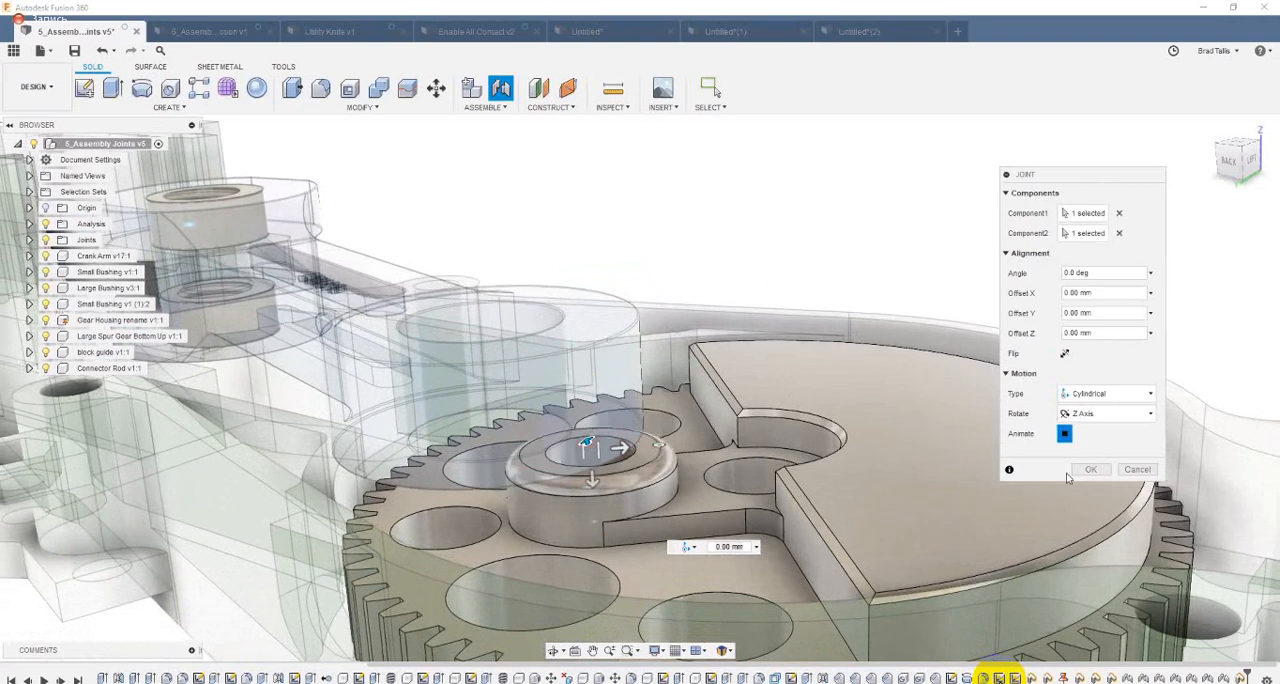
click(1089, 469)
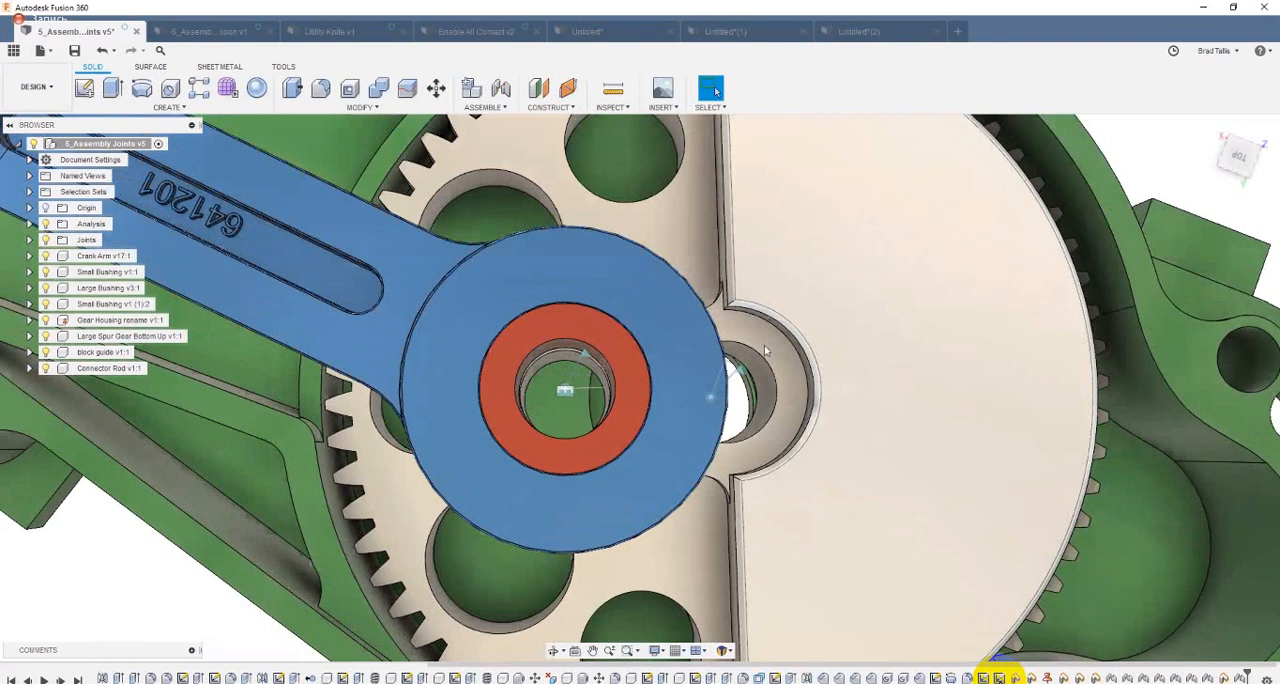
Step: View the crank arm's large end from the side and turn the spur gear to test how it drives the linkage
drag(655, 438, 654, 441)
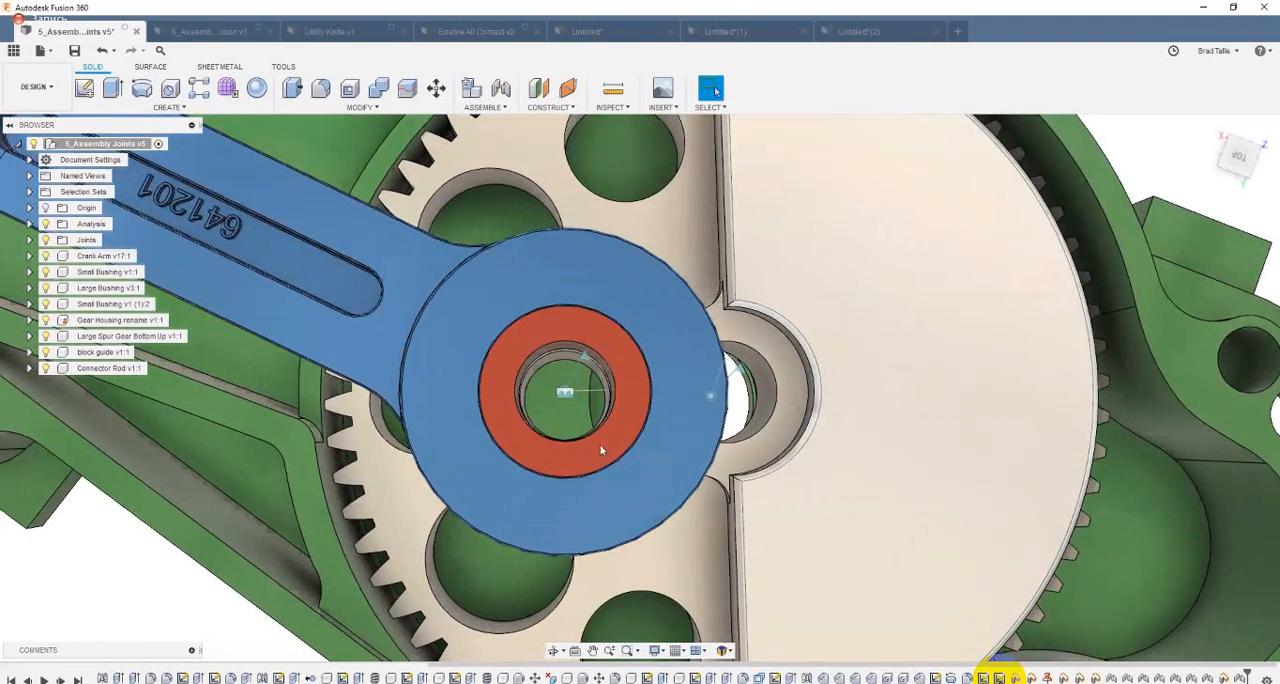
scroll(616, 392, down, 2)
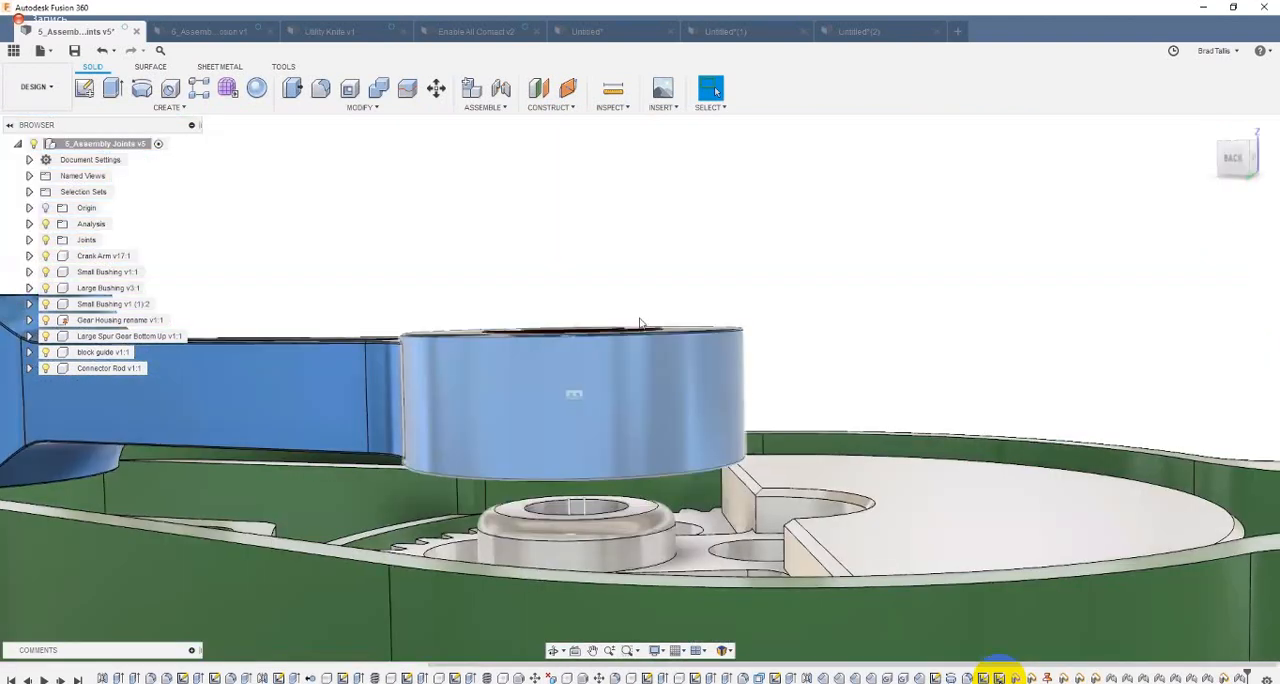
shift+middle_drag(639, 317, 636, 326)
shift+middle_drag(443, 330, 440, 348)
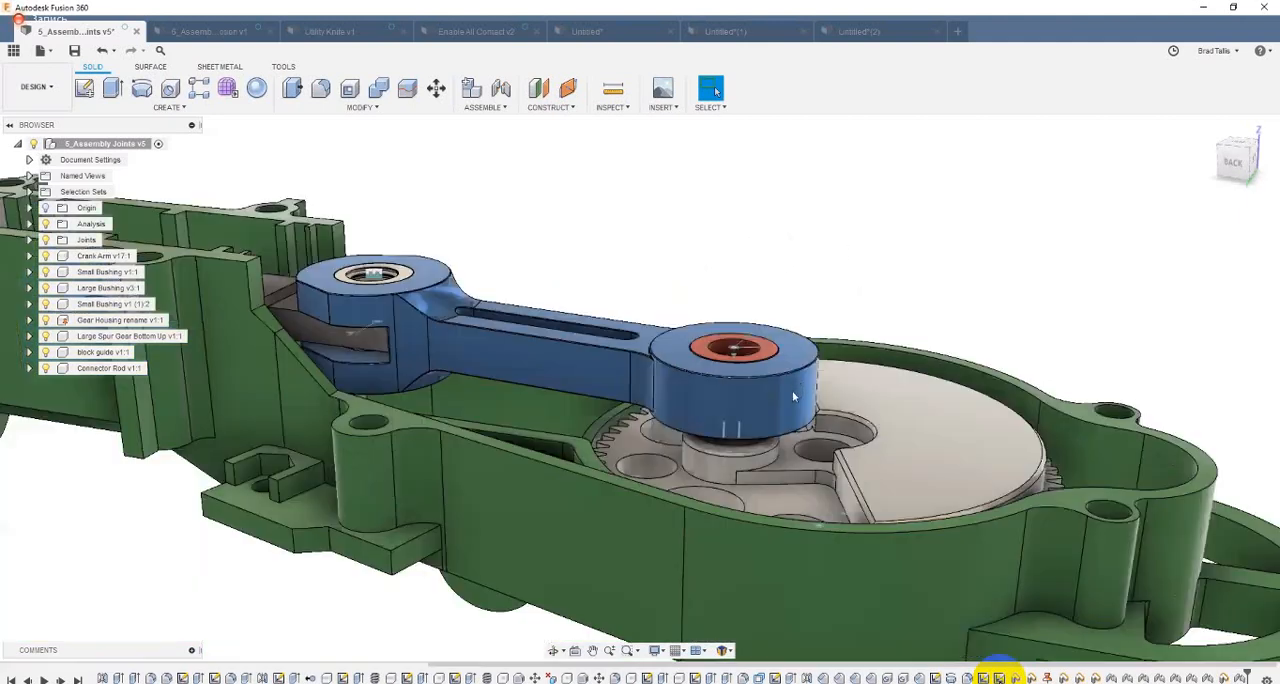
scroll(794, 392, down, 3)
shift+middle_drag(792, 390, 823, 388)
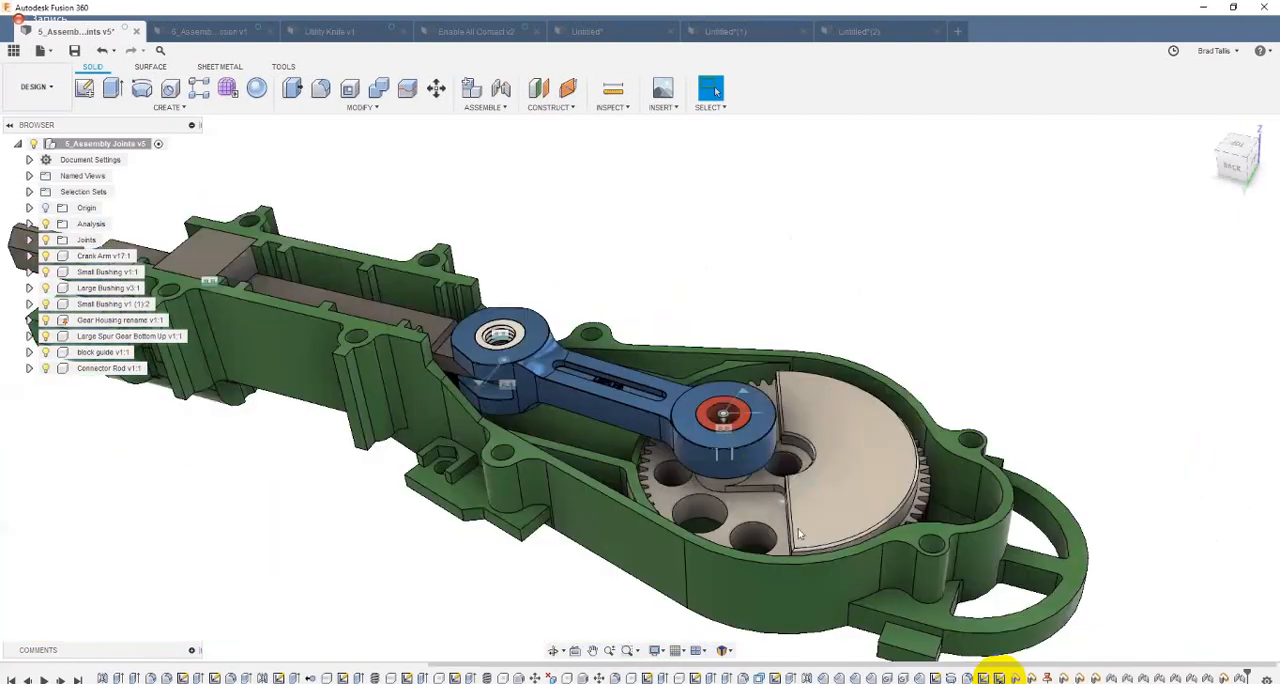
shift+middle_drag(660, 432, 842, 386)
drag(564, 477, 816, 386)
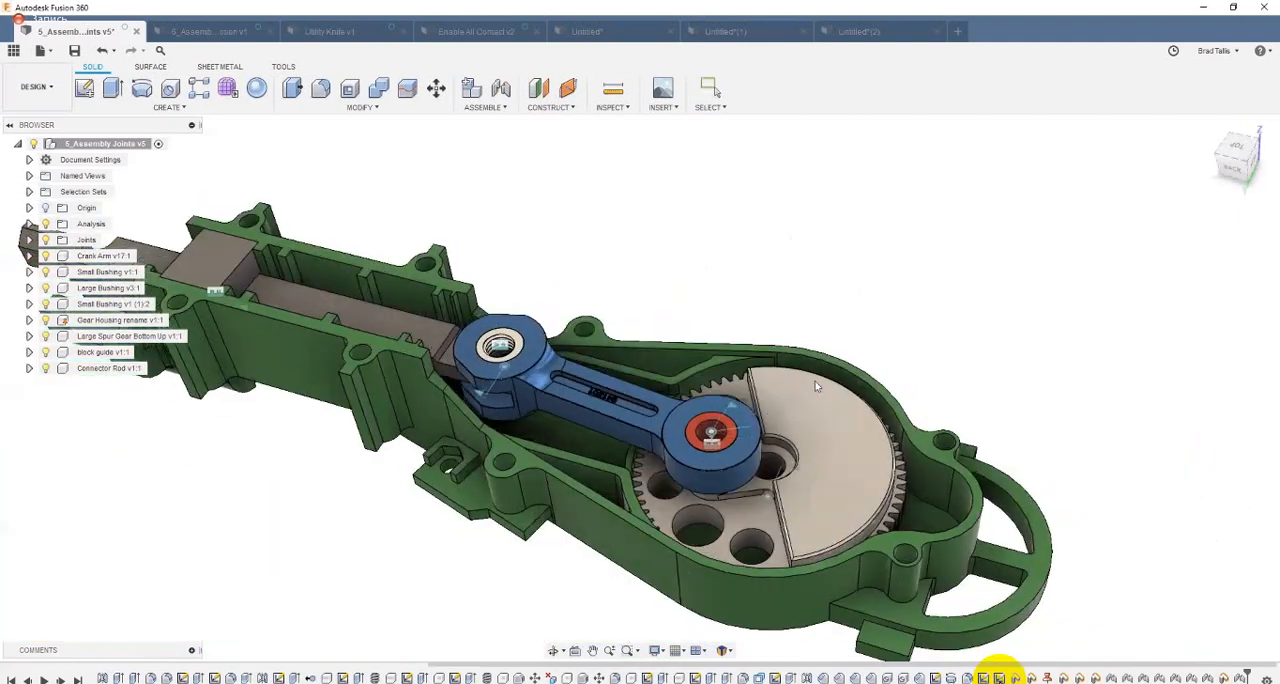
drag(625, 487, 860, 403)
drag(637, 508, 772, 385)
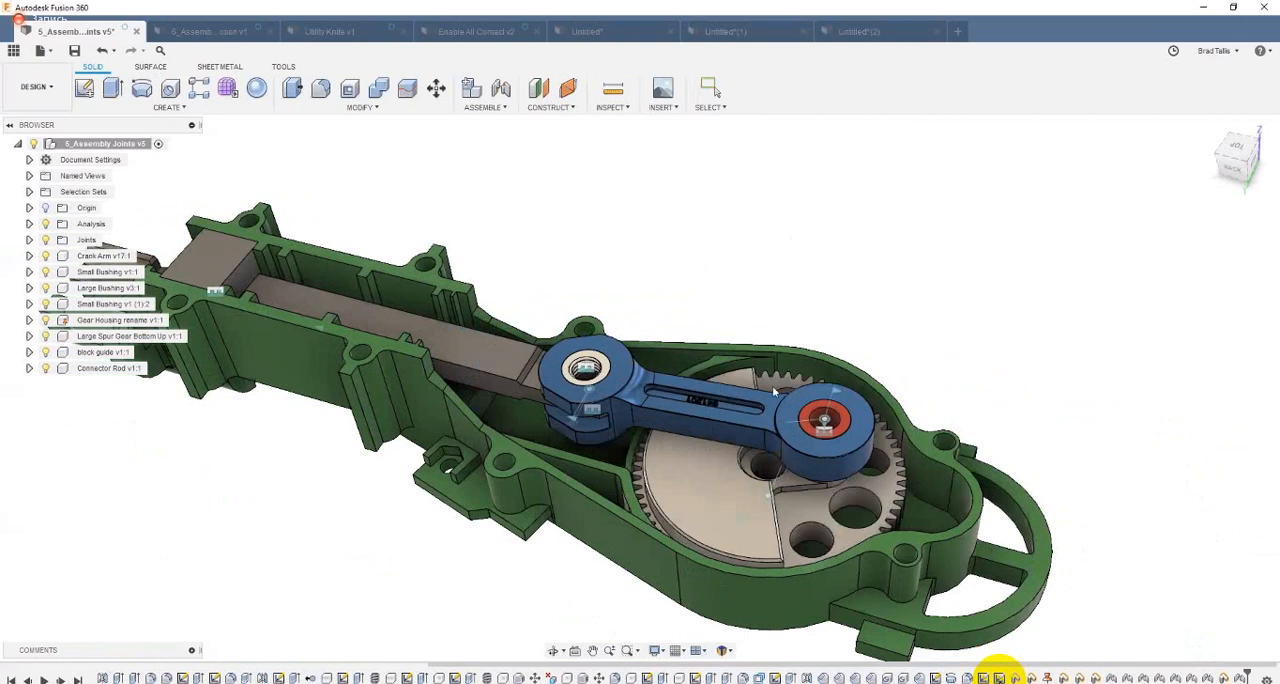
scroll(752, 441, down, 1)
drag(752, 441, 704, 392)
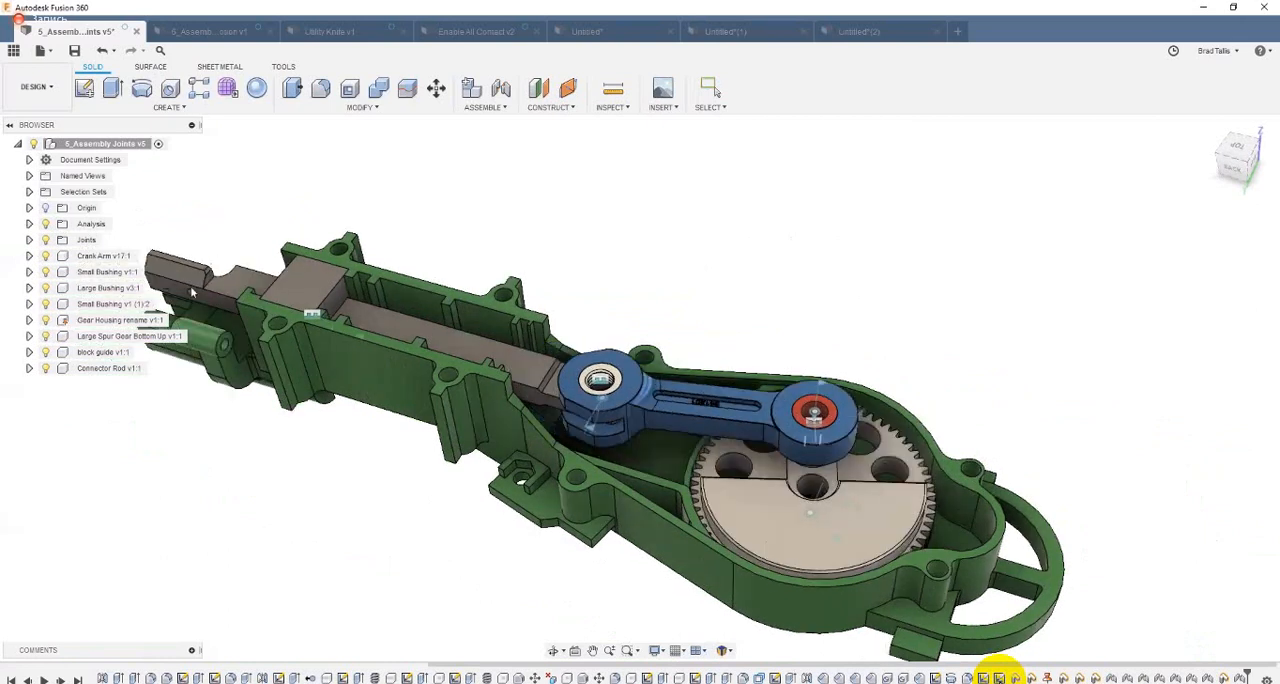
Step: Move the mechanism by the connector rod and the spur gear to test the joints, and revert the components to their saved position
shift+middle_drag(202, 250, 316, 259)
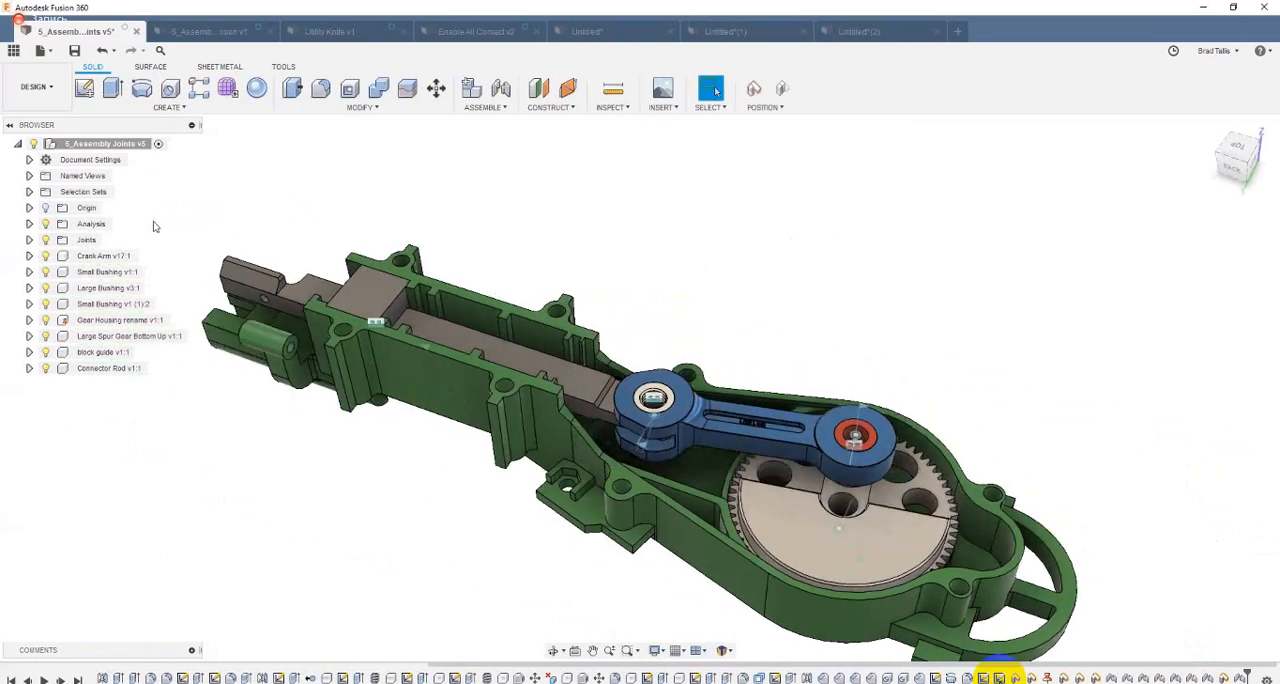
drag(739, 489, 843, 580)
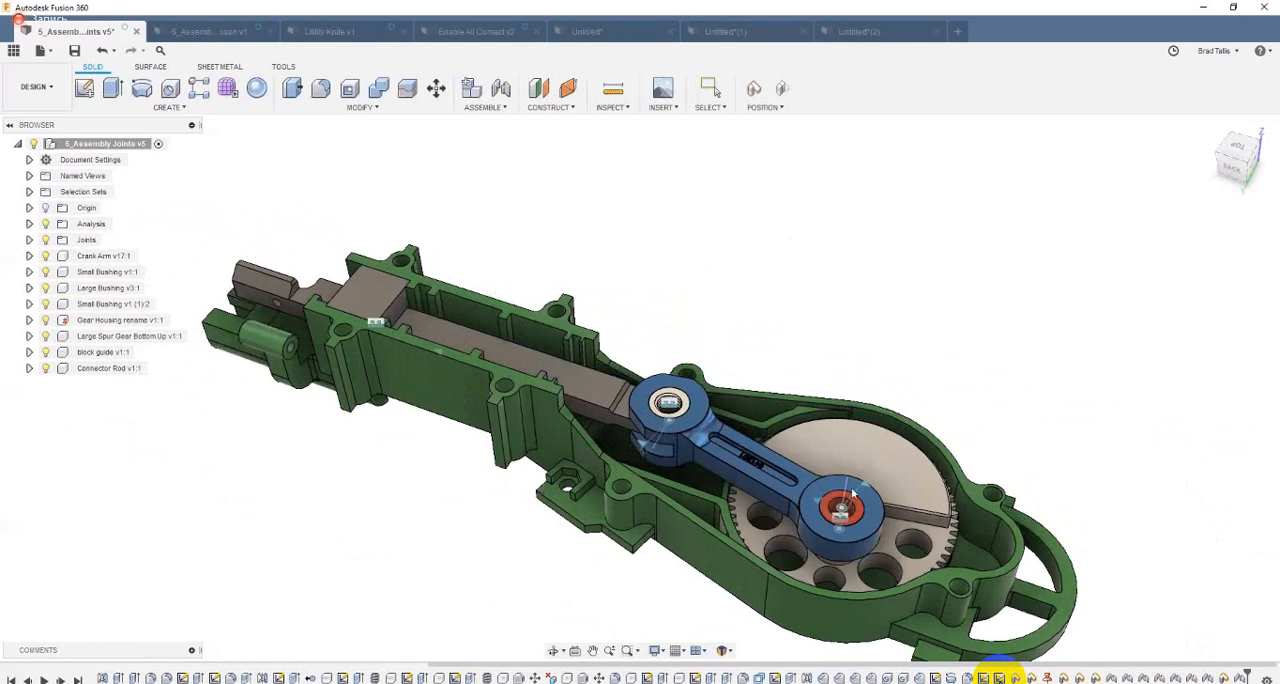
drag(851, 492, 731, 579)
drag(260, 314, 580, 344)
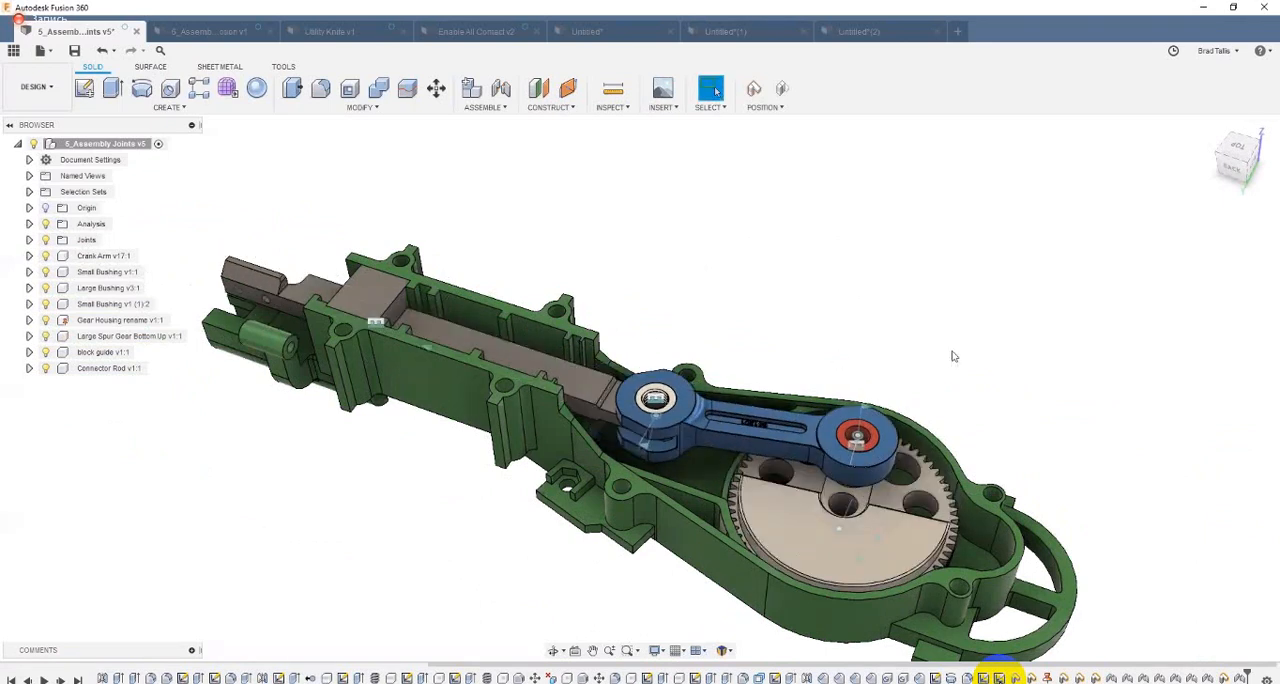
click(783, 90)
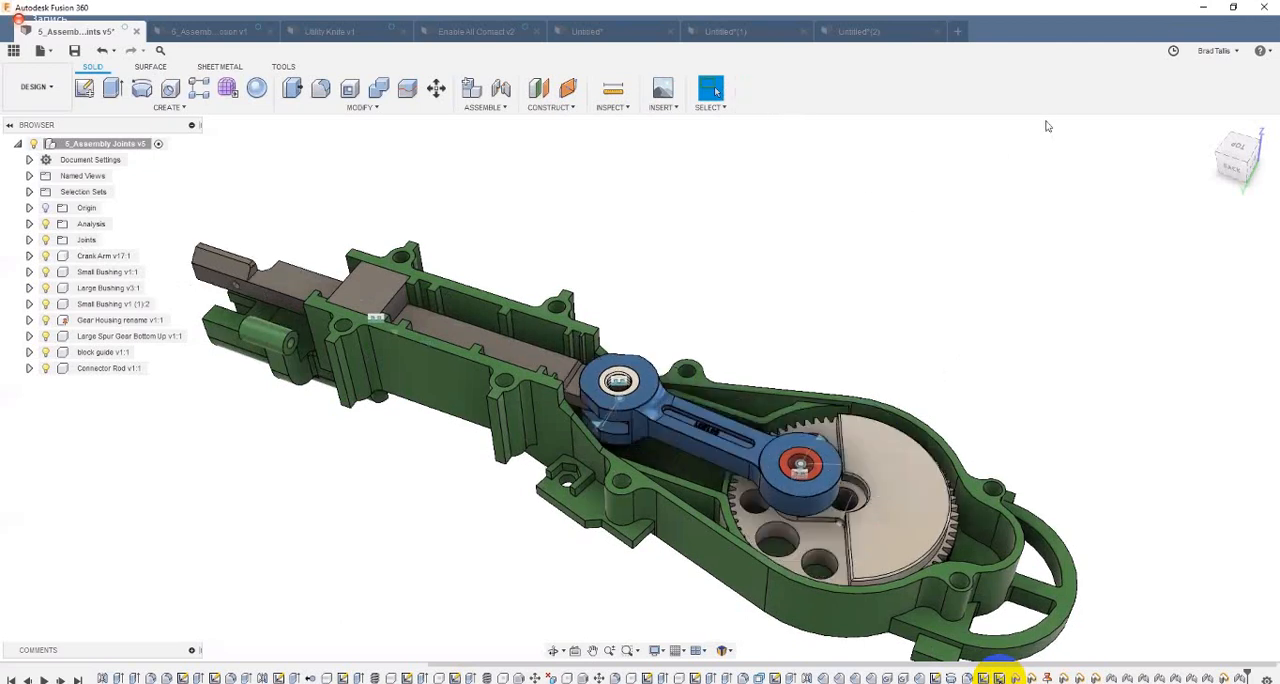
Step: Start a new joint and open its choice of motion types
click(503, 92)
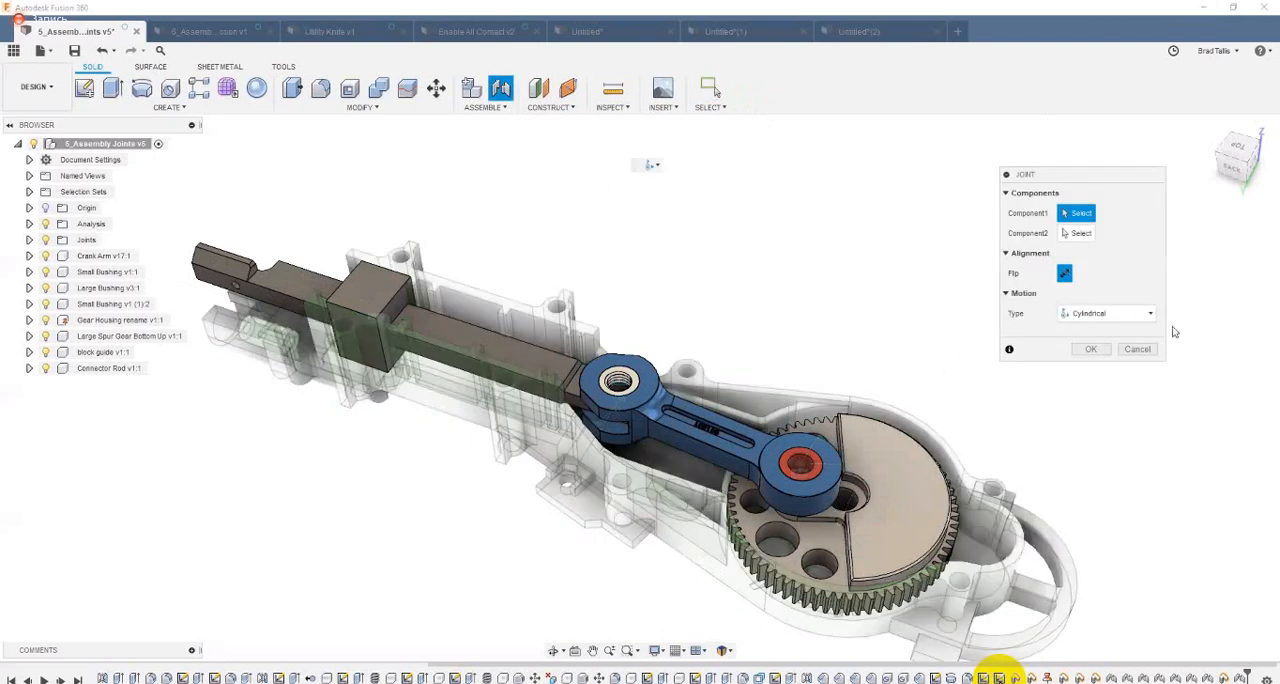
click(1133, 315)
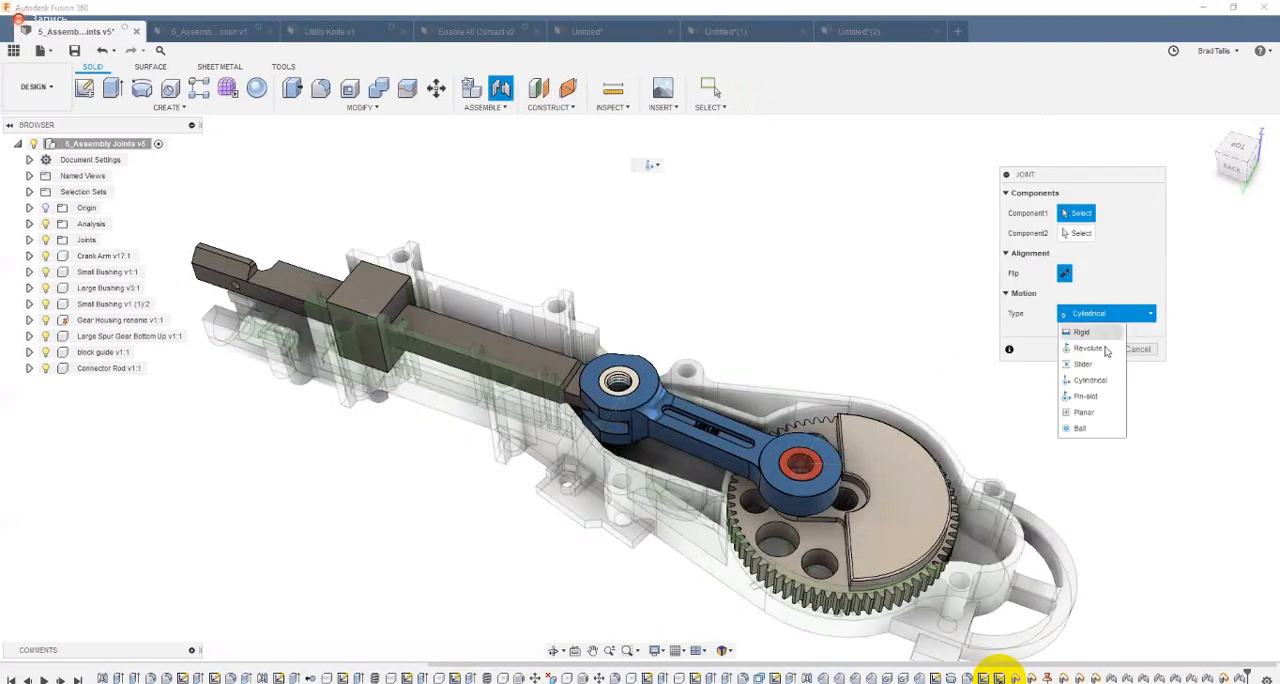
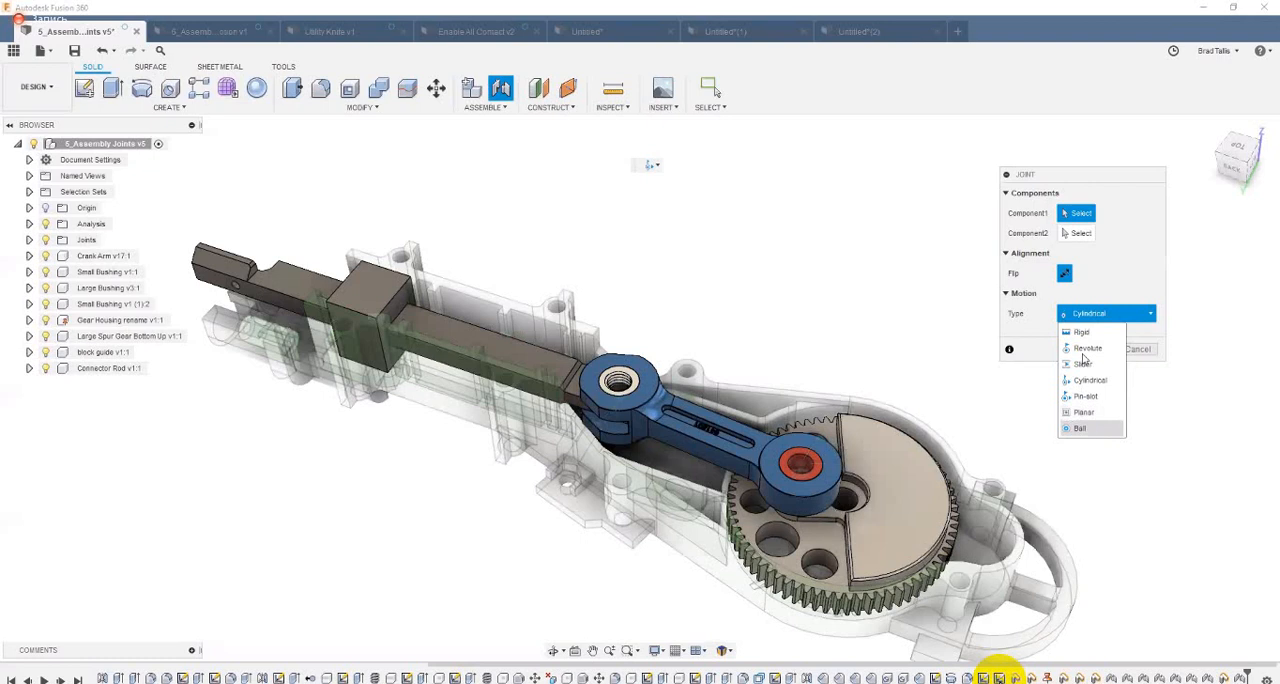
Step: Cancel the new joint, turn the spur gear to test the linkage, and revert the components to their saved position
click(1100, 318)
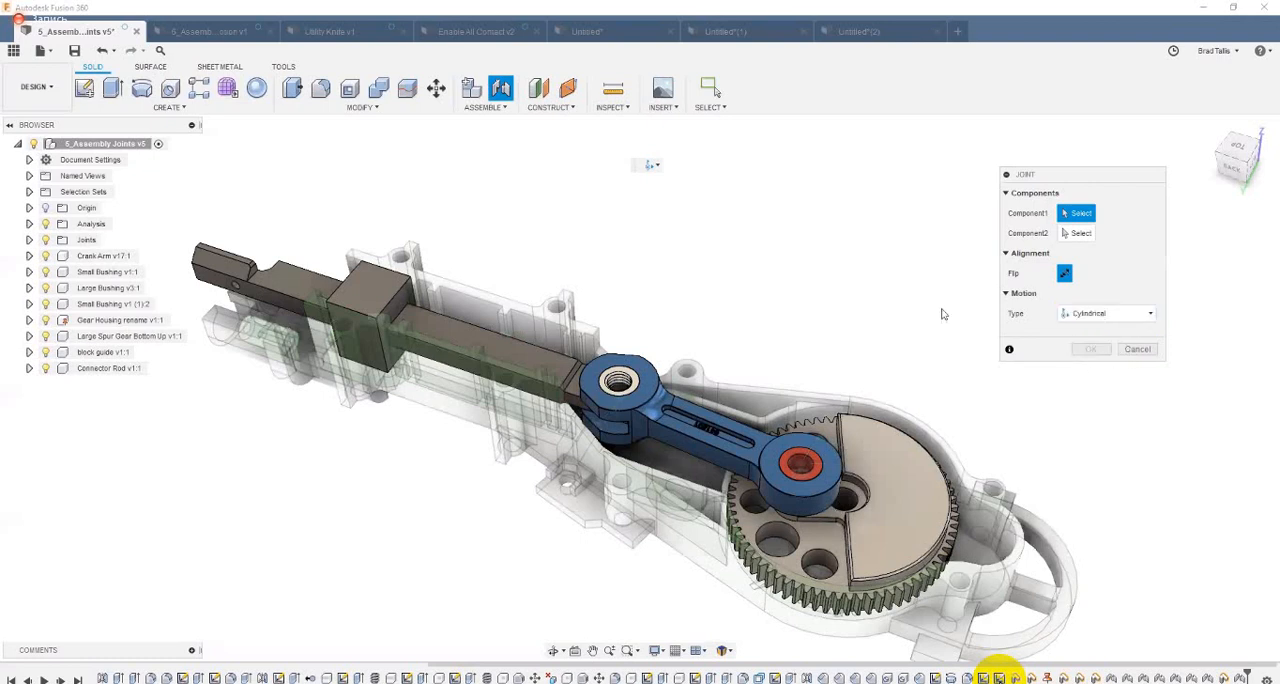
key(Escape)
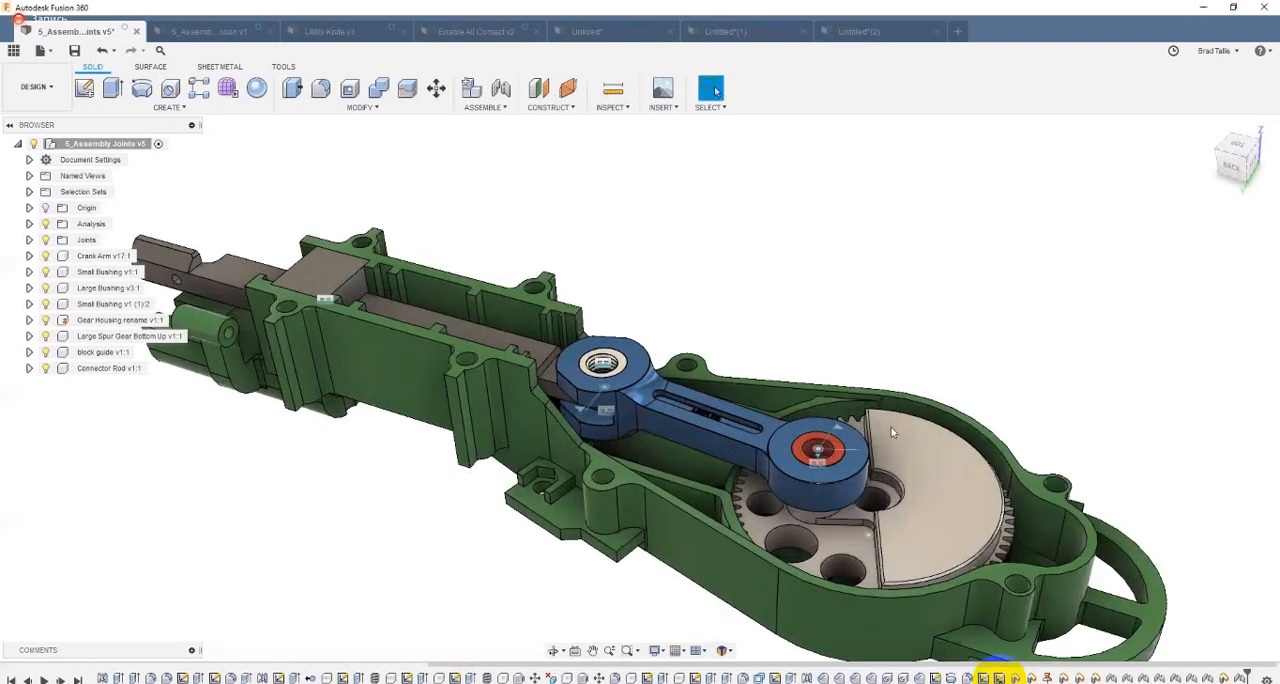
drag(954, 577, 801, 536)
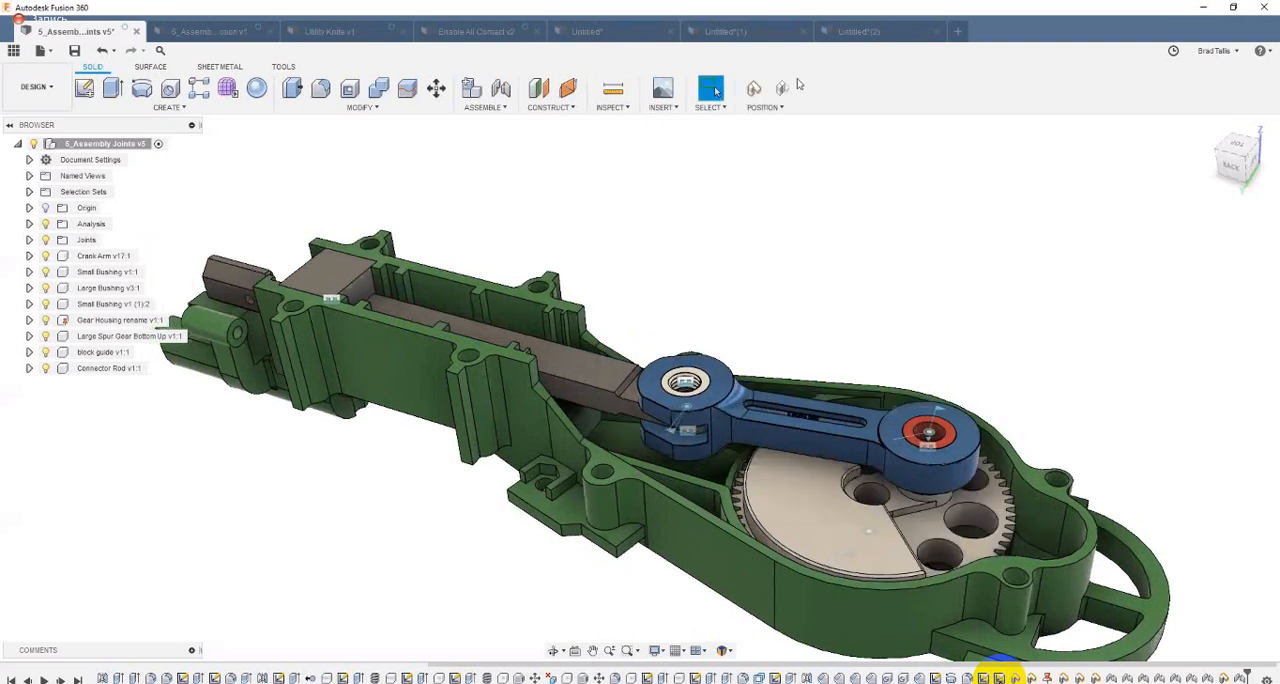
click(787, 91)
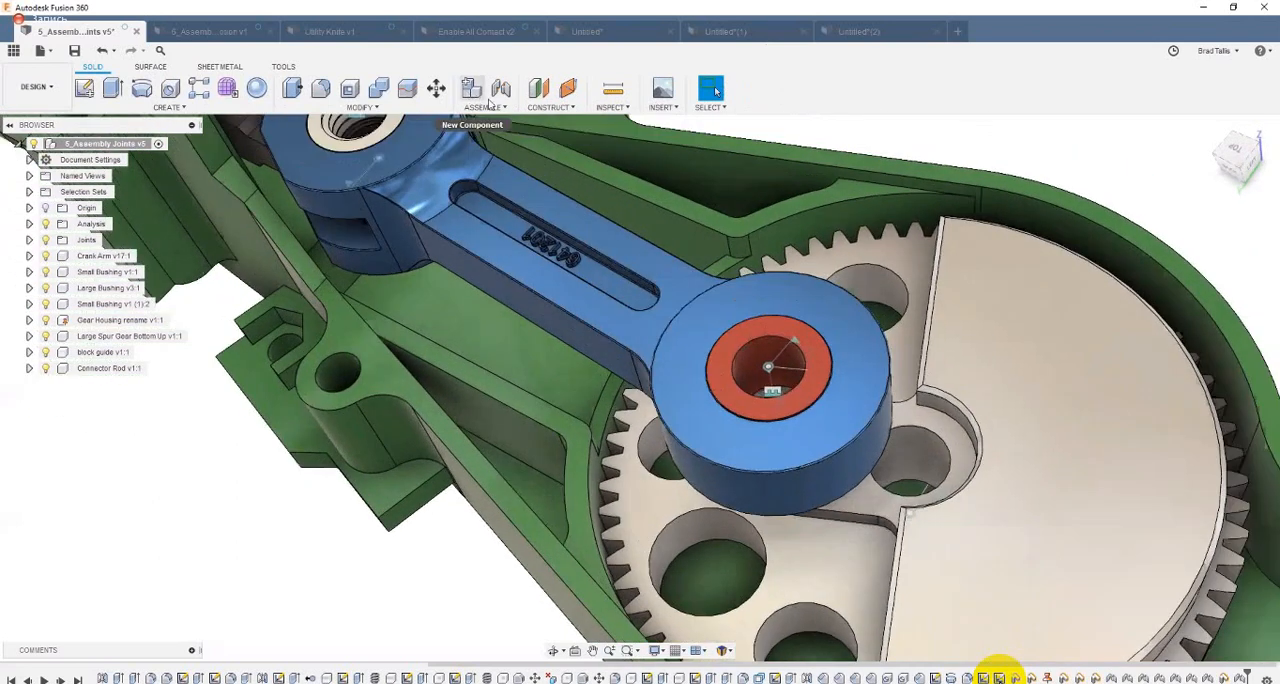
Step: Create an active empty component named Pin in the assembly and add a sketch on the red bushing's top face
click(471, 90)
drag(1024, 235, 969, 241)
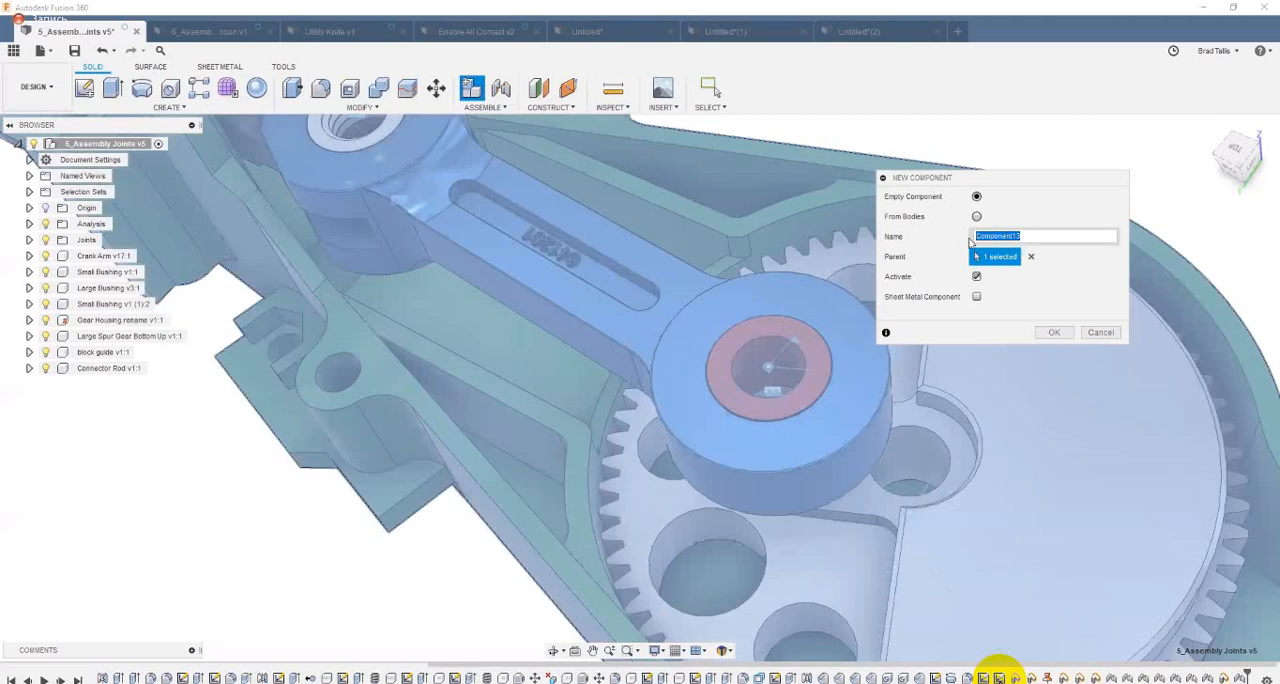
text(Pin)
key(Return)
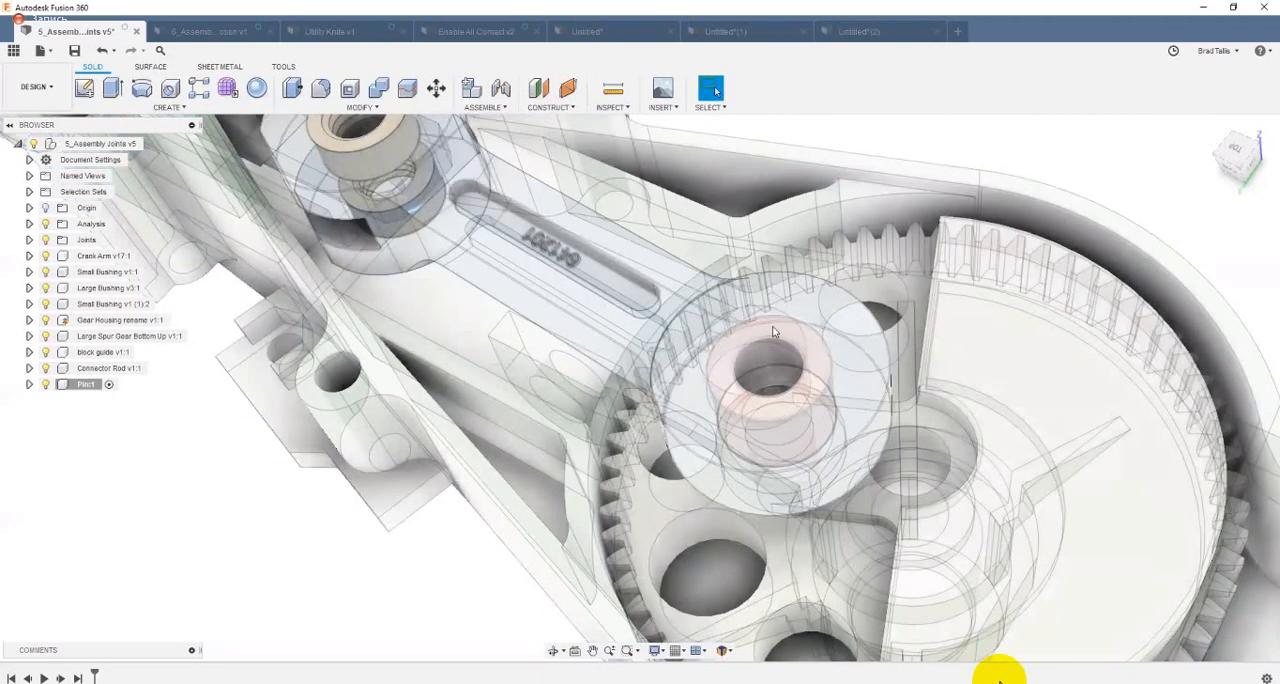
right_click(761, 359)
click(757, 396)
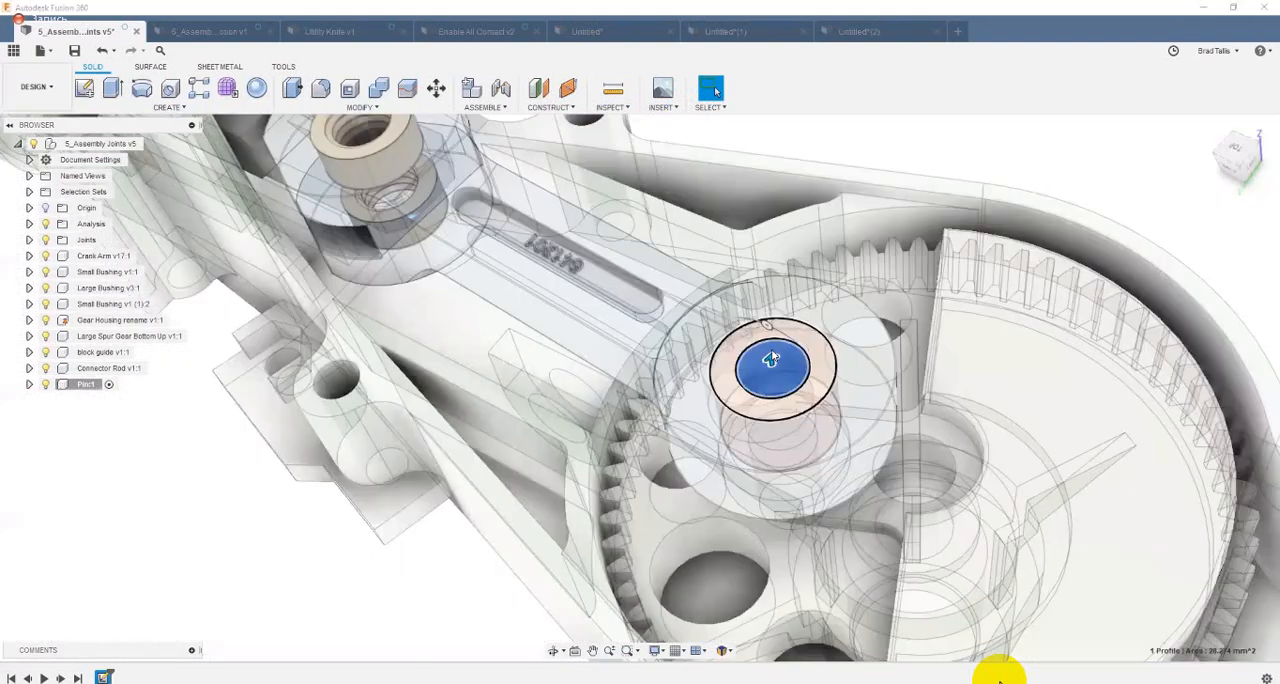
Step: Extrude the bushing's inner circle as a two-sided new body, about 4 mm upward and 21.128 mm down to the spur gear's underside
key(e)
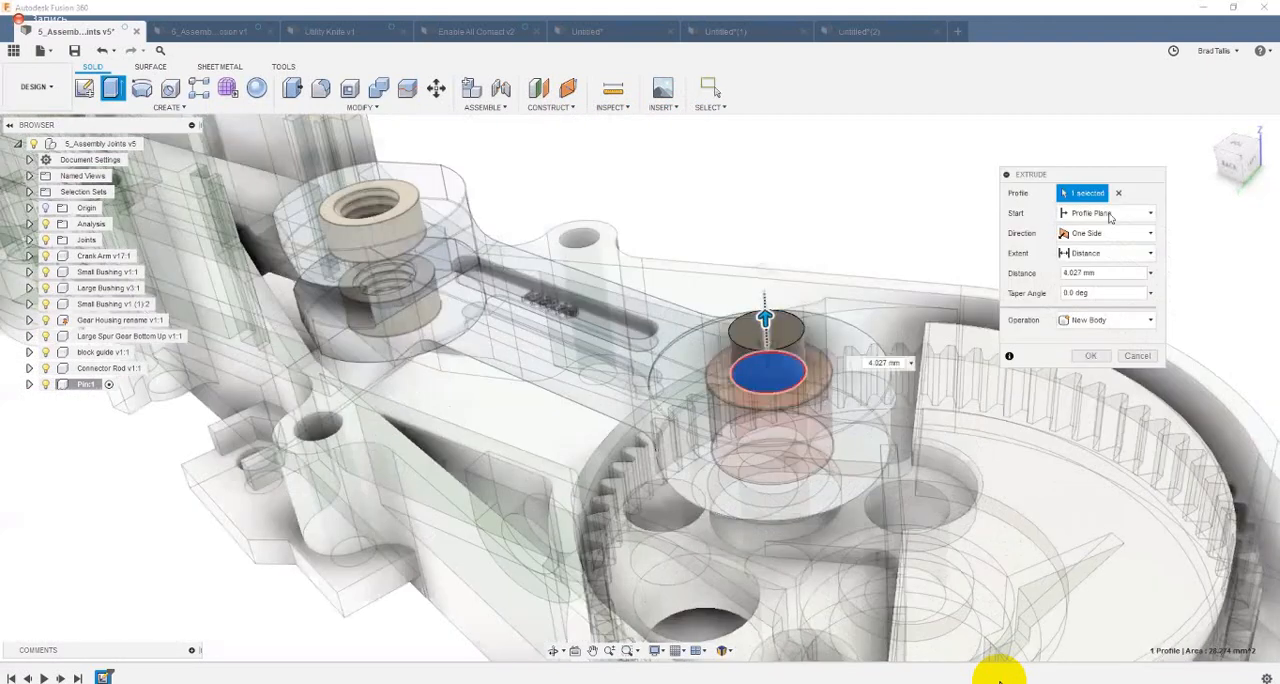
click(1118, 232)
click(1084, 269)
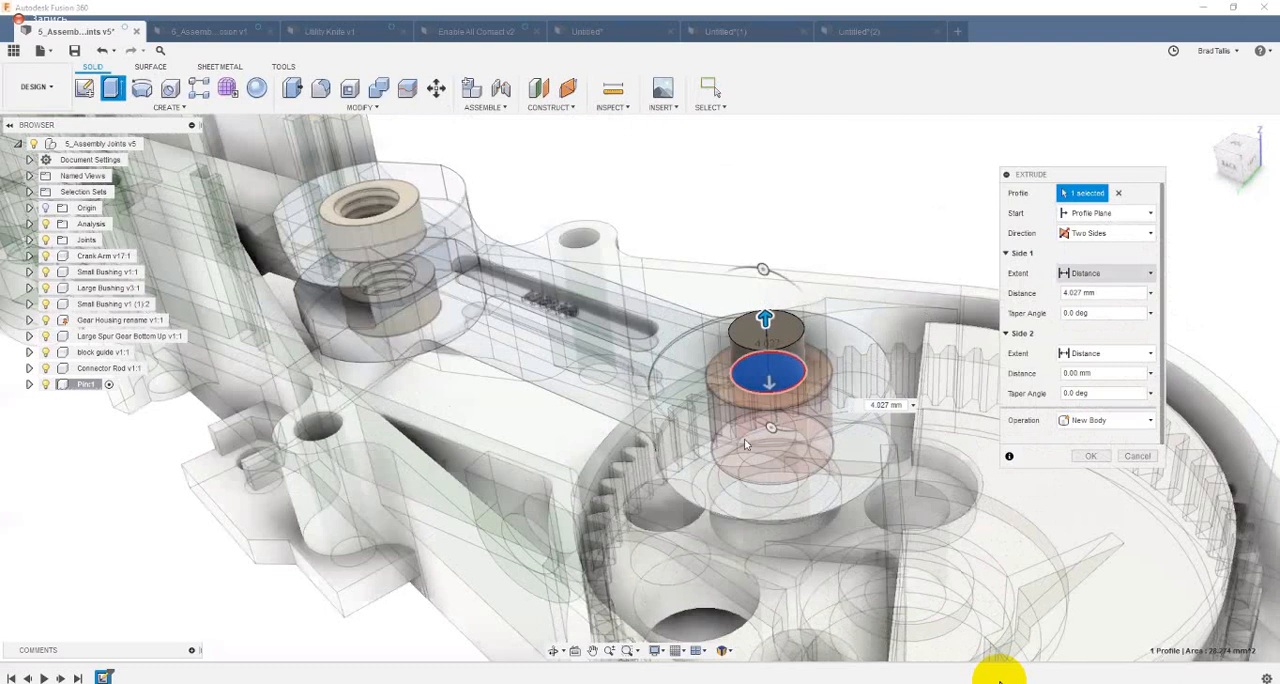
drag(779, 437, 796, 470)
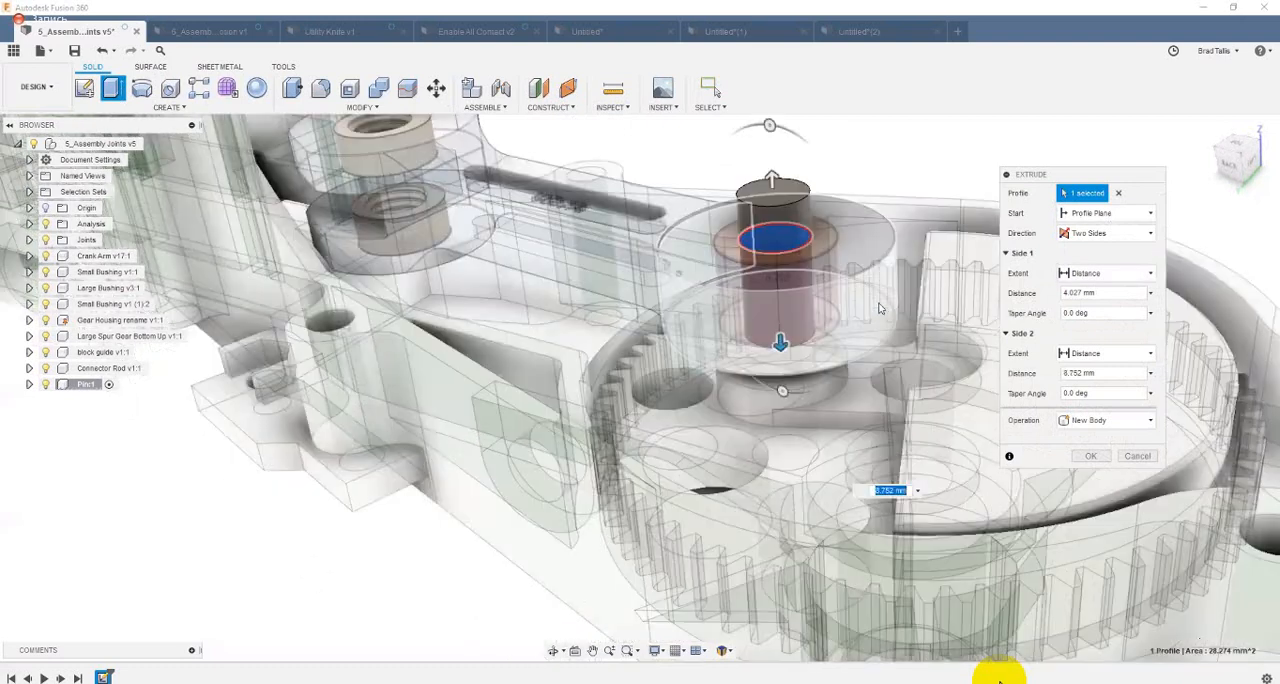
shift+middle_drag(883, 308, 745, 300)
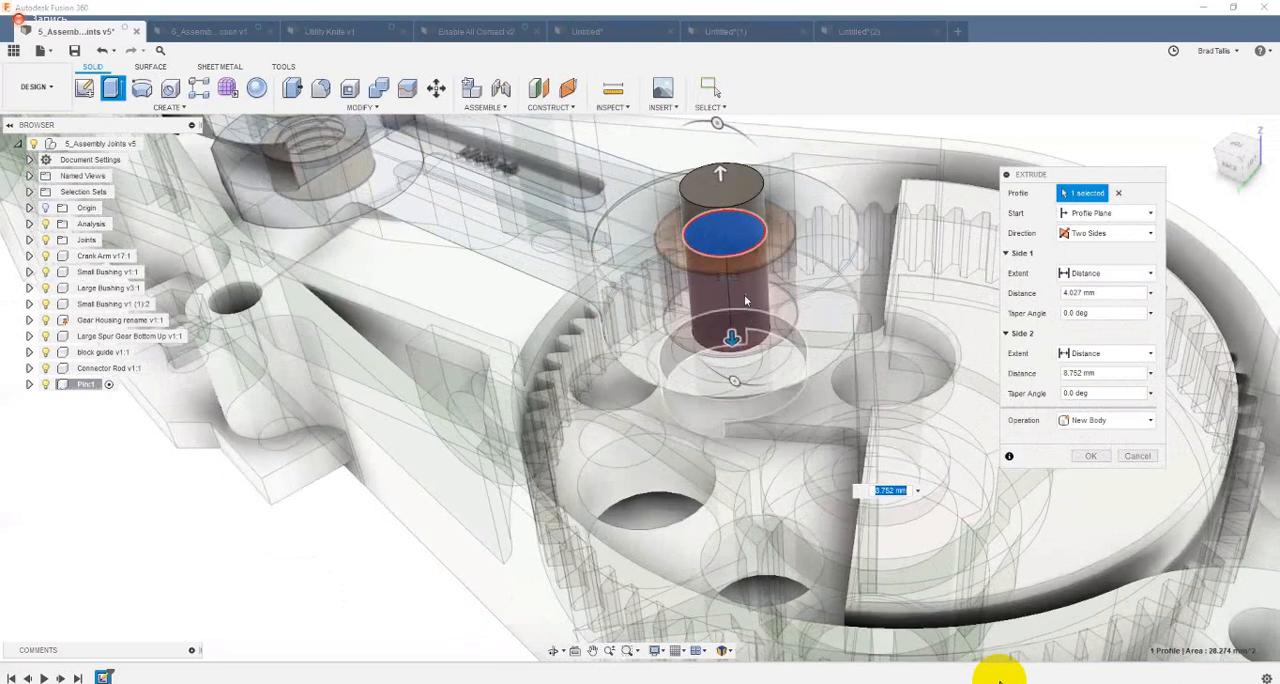
click(653, 483)
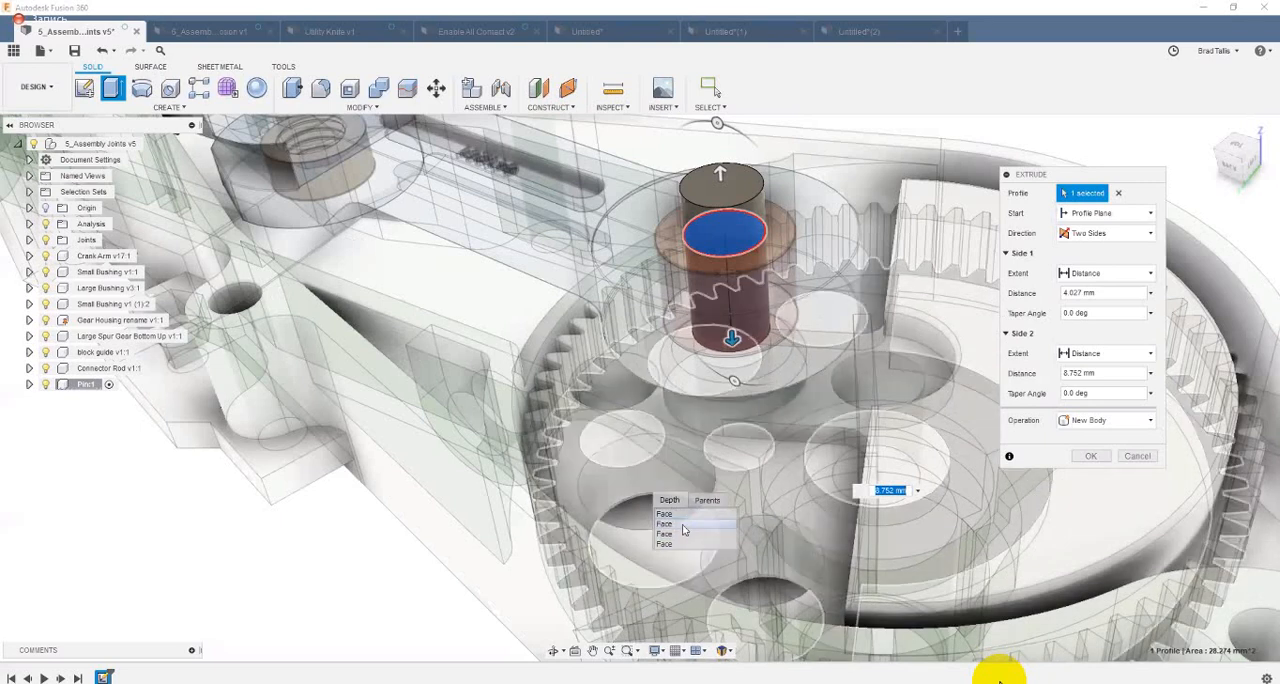
click(684, 530)
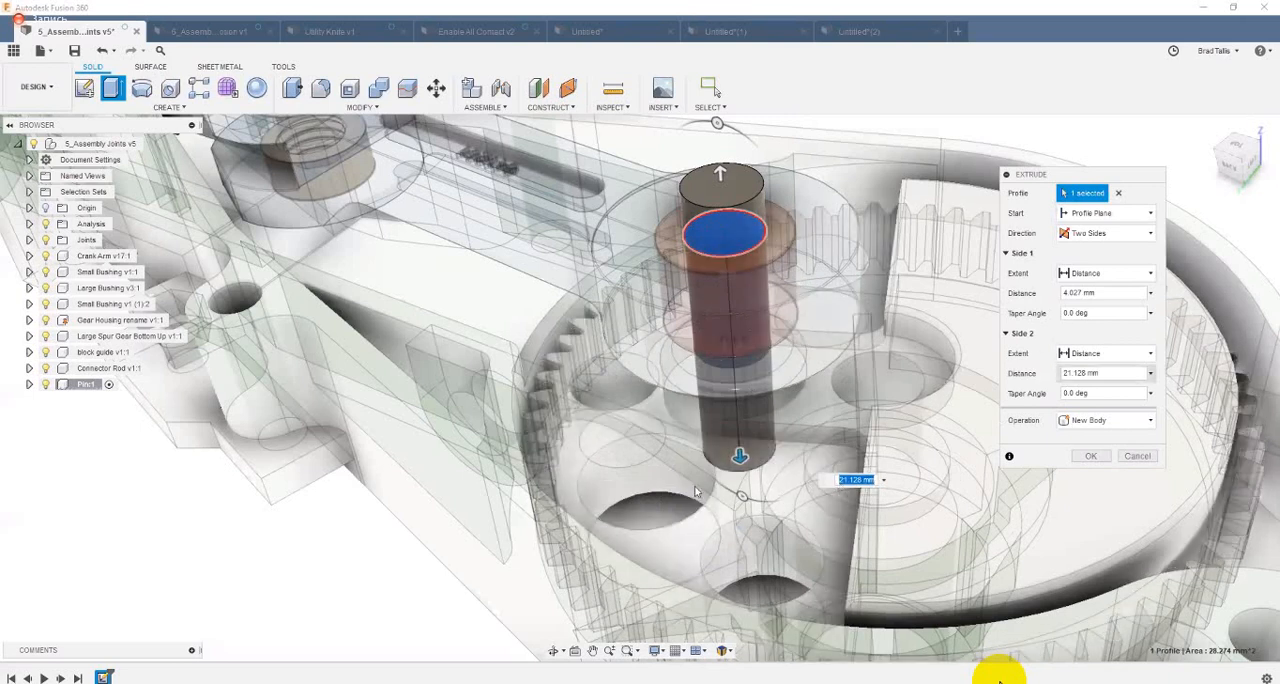
shift+middle_drag(690, 484, 945, 519)
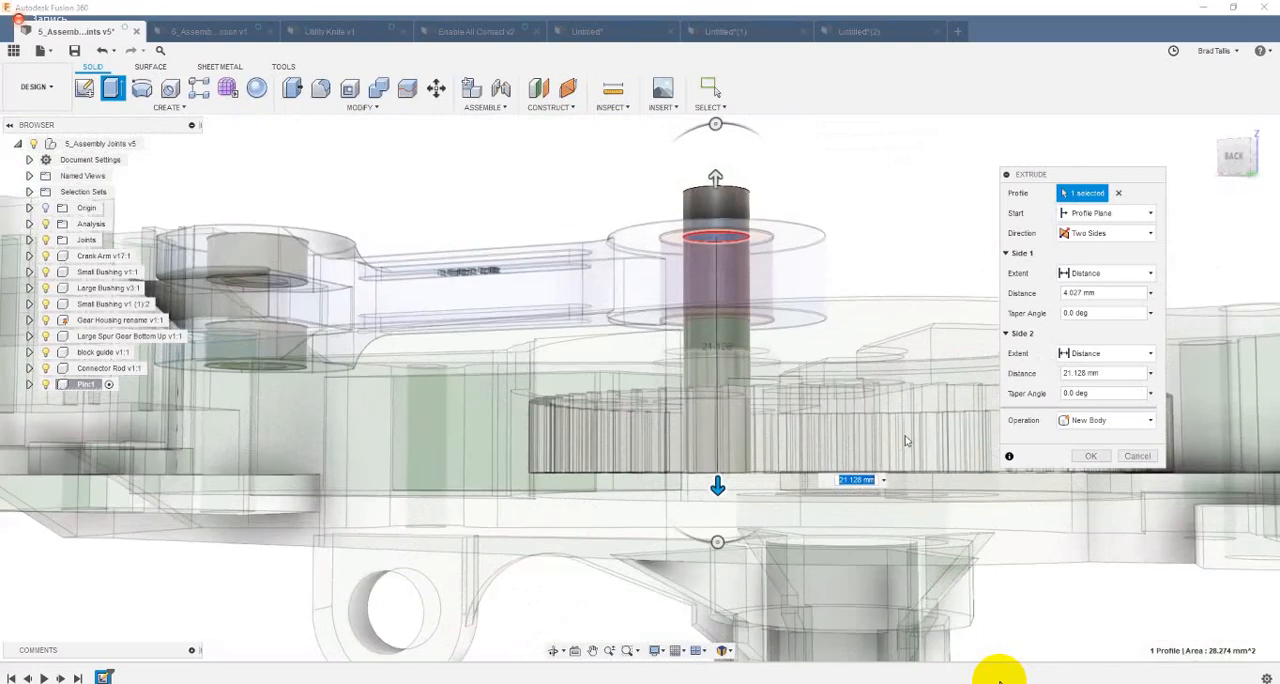
shift+middle_drag(905, 440, 909, 390)
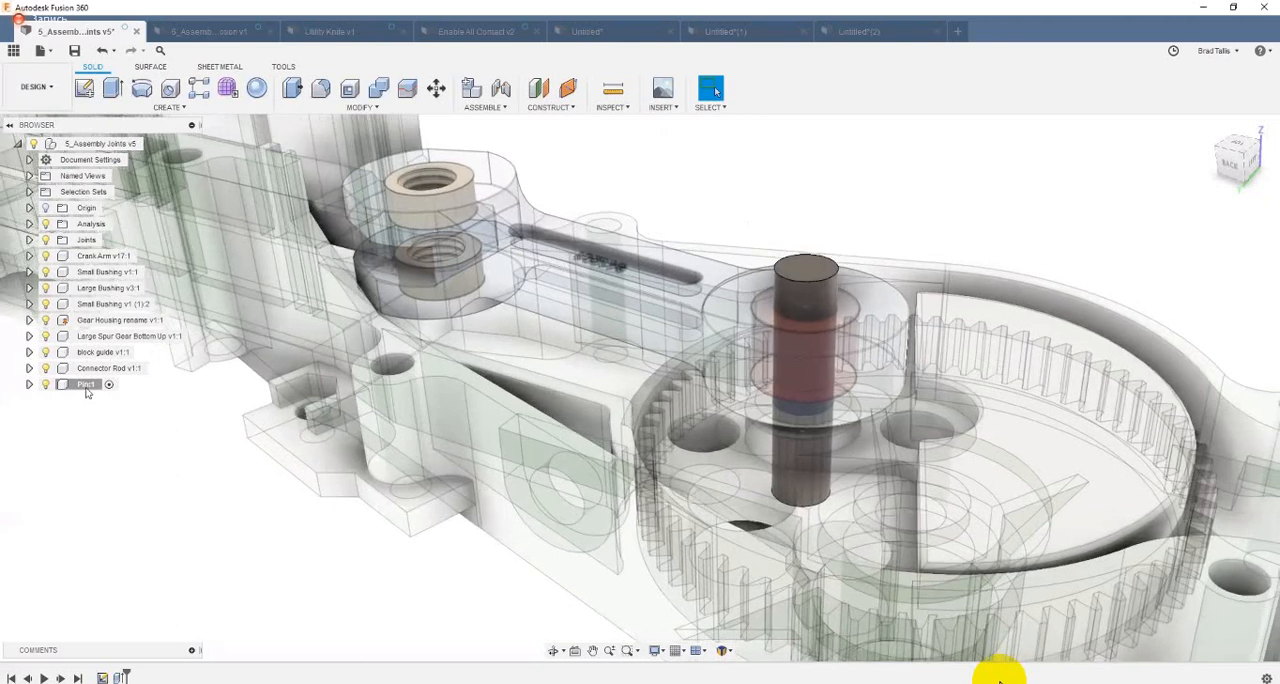
Step: Isolate the Pin component so only the pin is shown
right_click(86, 388)
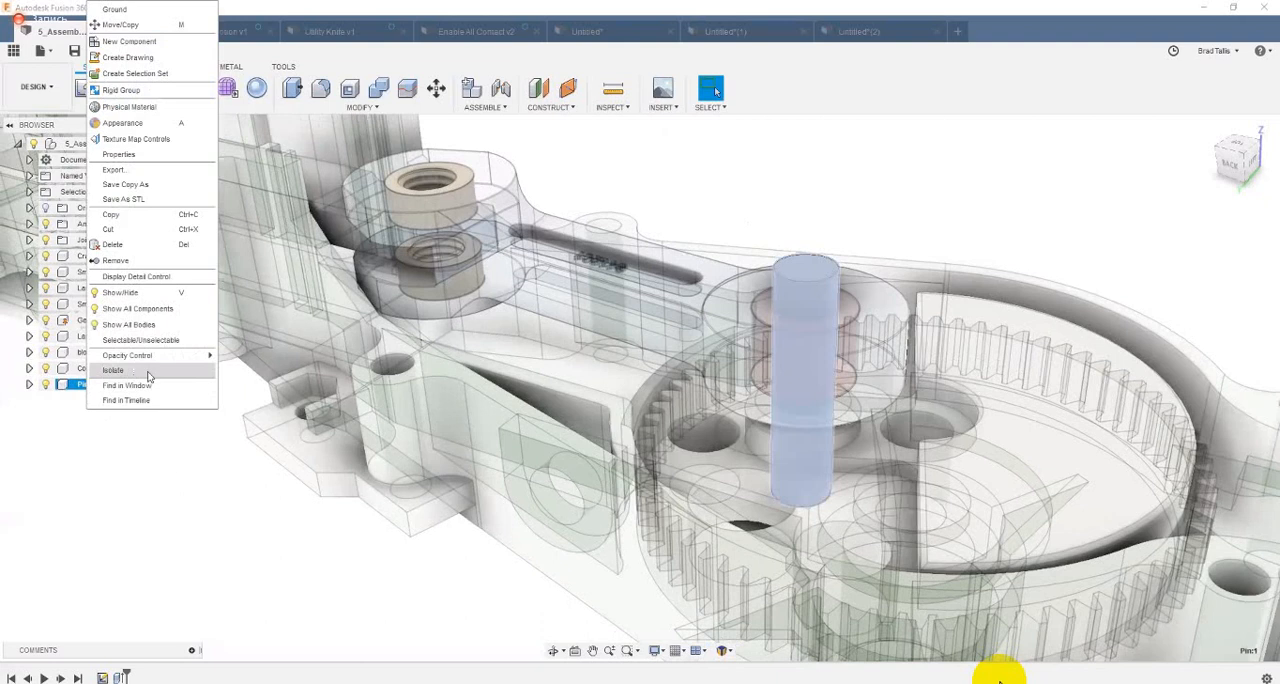
click(138, 373)
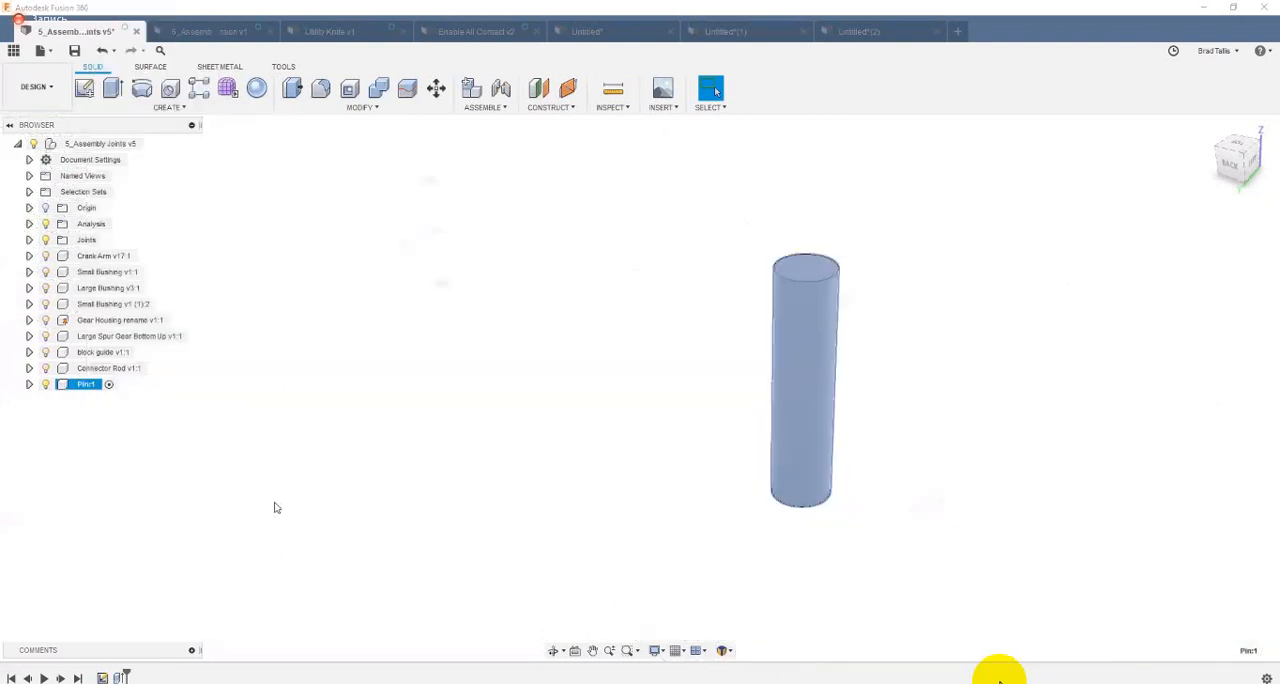
click(262, 518)
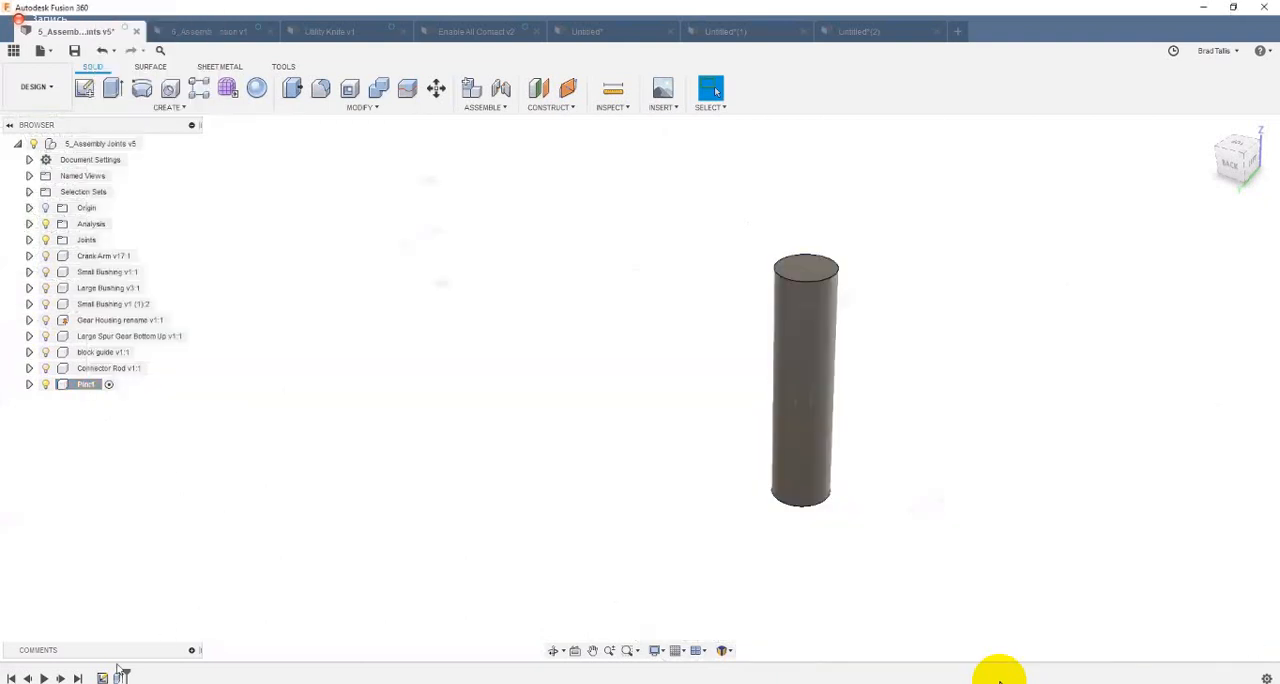
Step: Chamfer the top and bottom circular edges of the pin with an equal distance of 0.5 mm
click(792, 284)
right_click(791, 283)
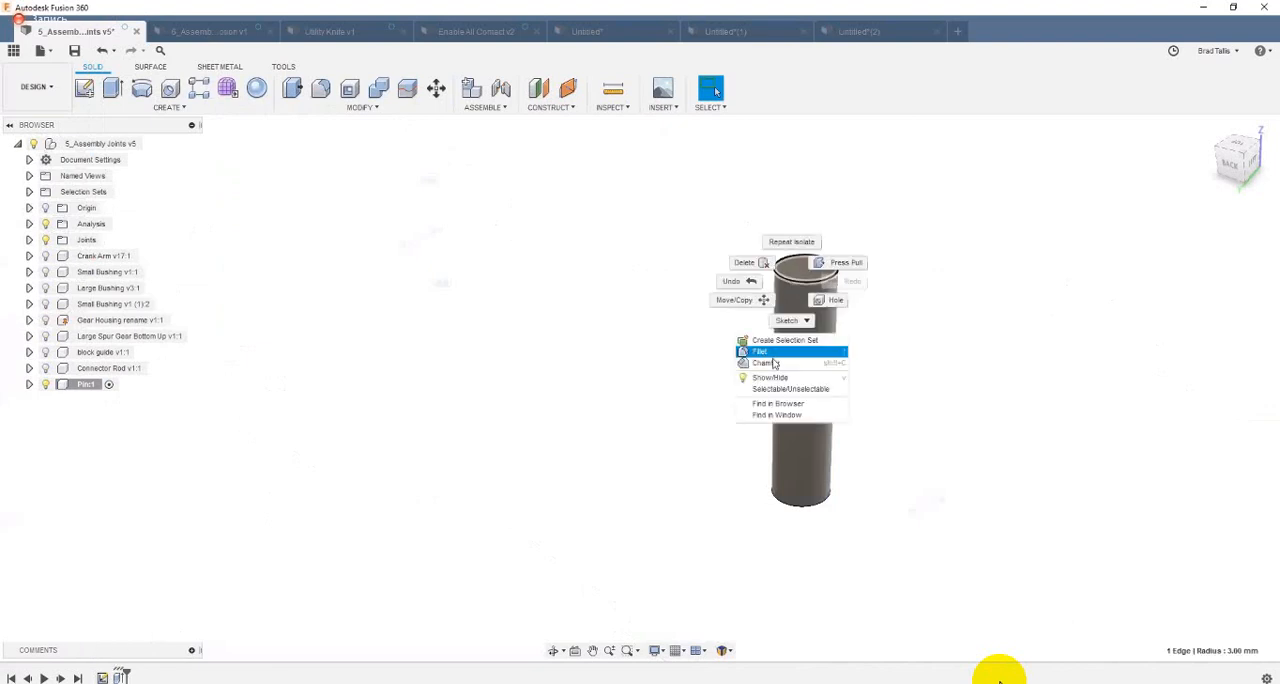
click(768, 362)
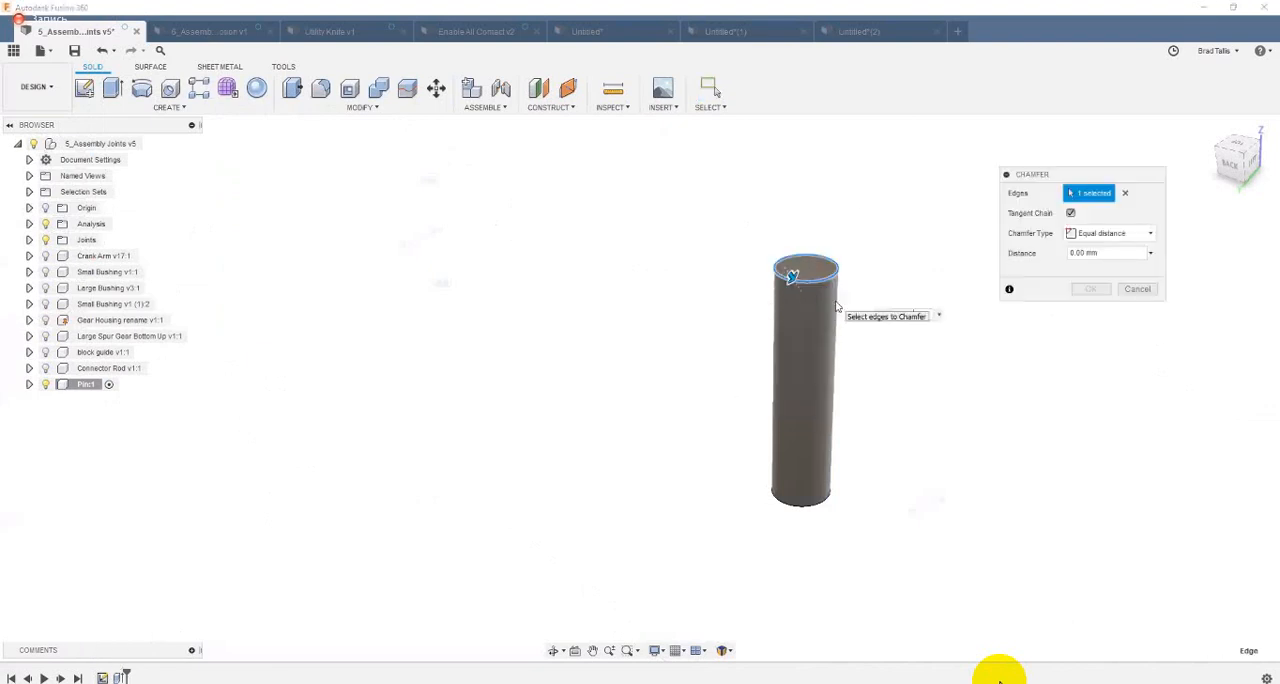
text(0.1)
text(1)
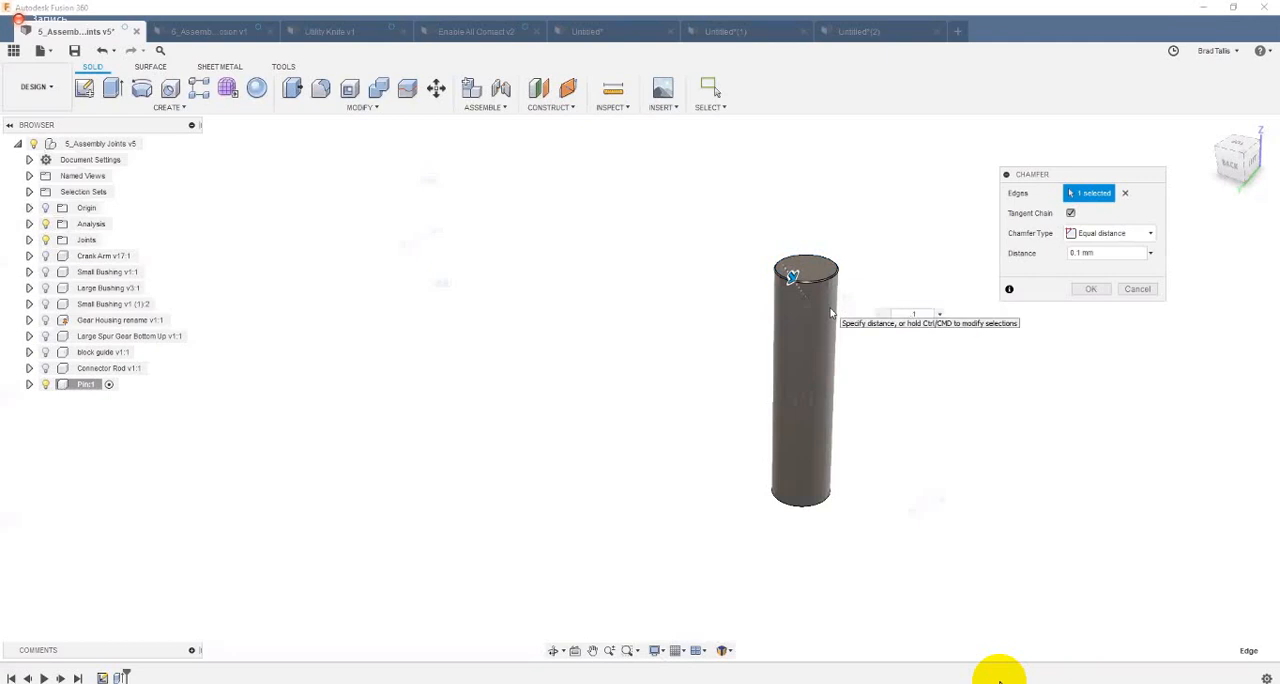
key(BackSpace)
text(5)
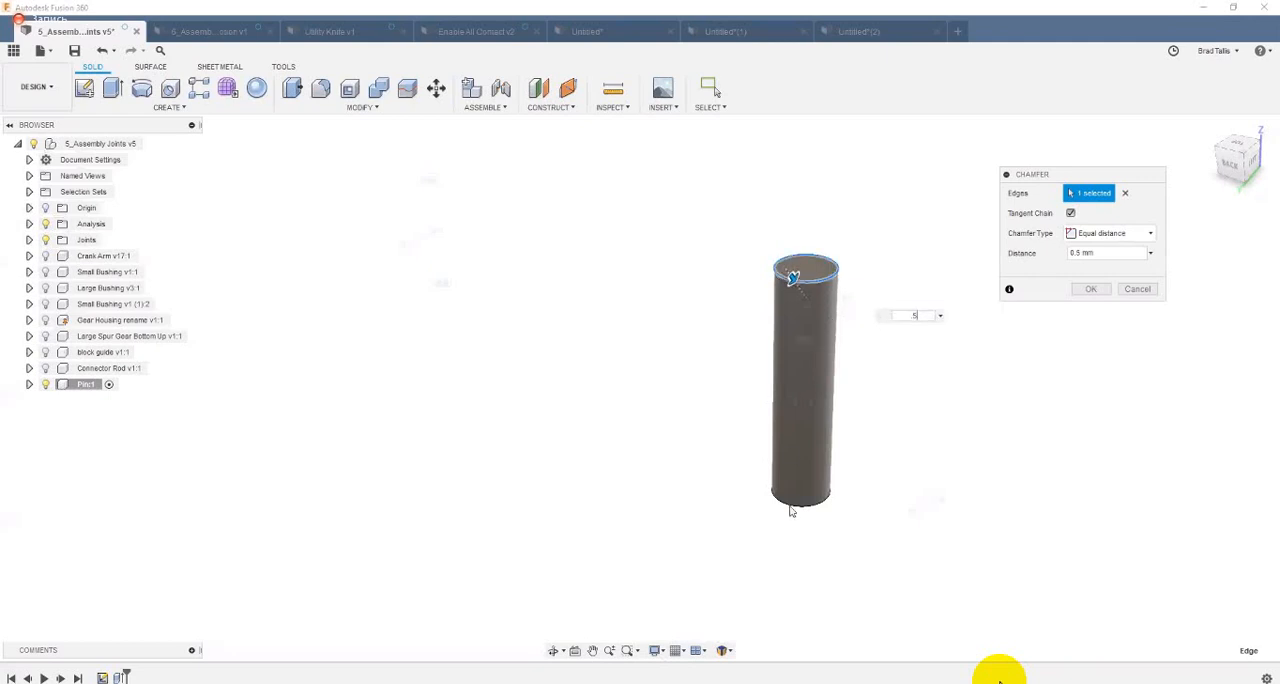
click(791, 508)
click(1099, 291)
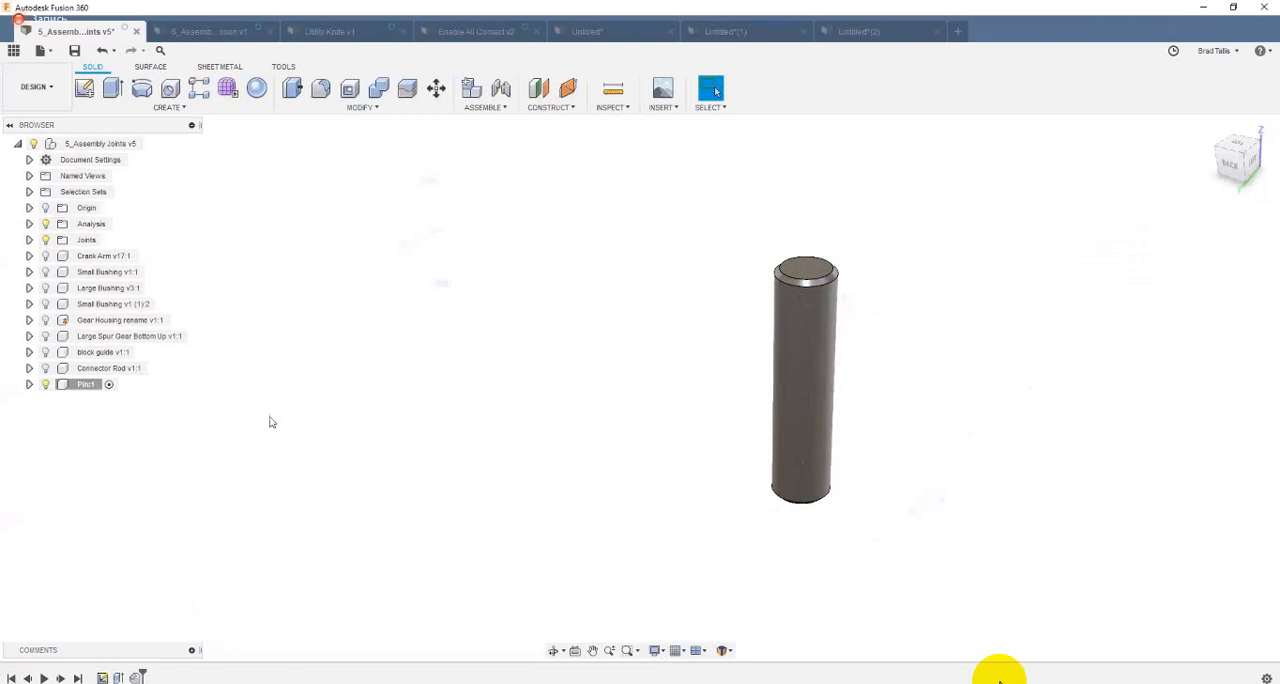
Step: Unisolate the pin, return to the full assembly, and move the linkage to check its motion against the unjointed pin
right_click(84, 389)
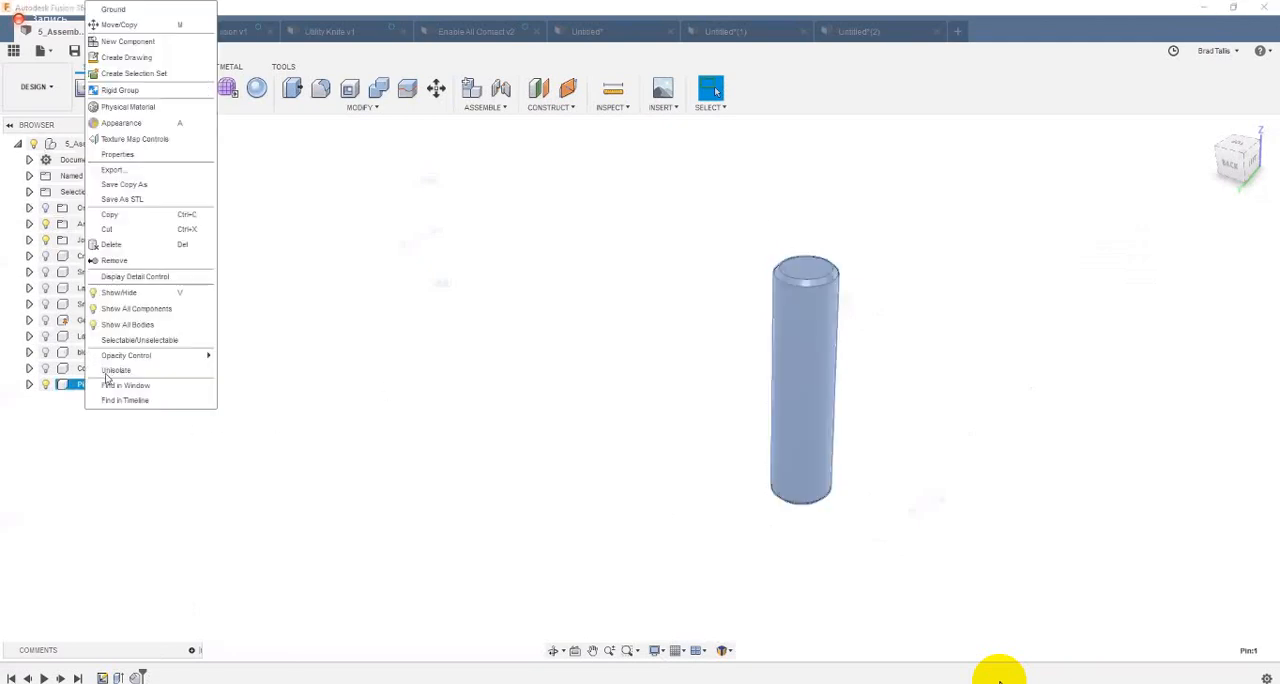
click(114, 371)
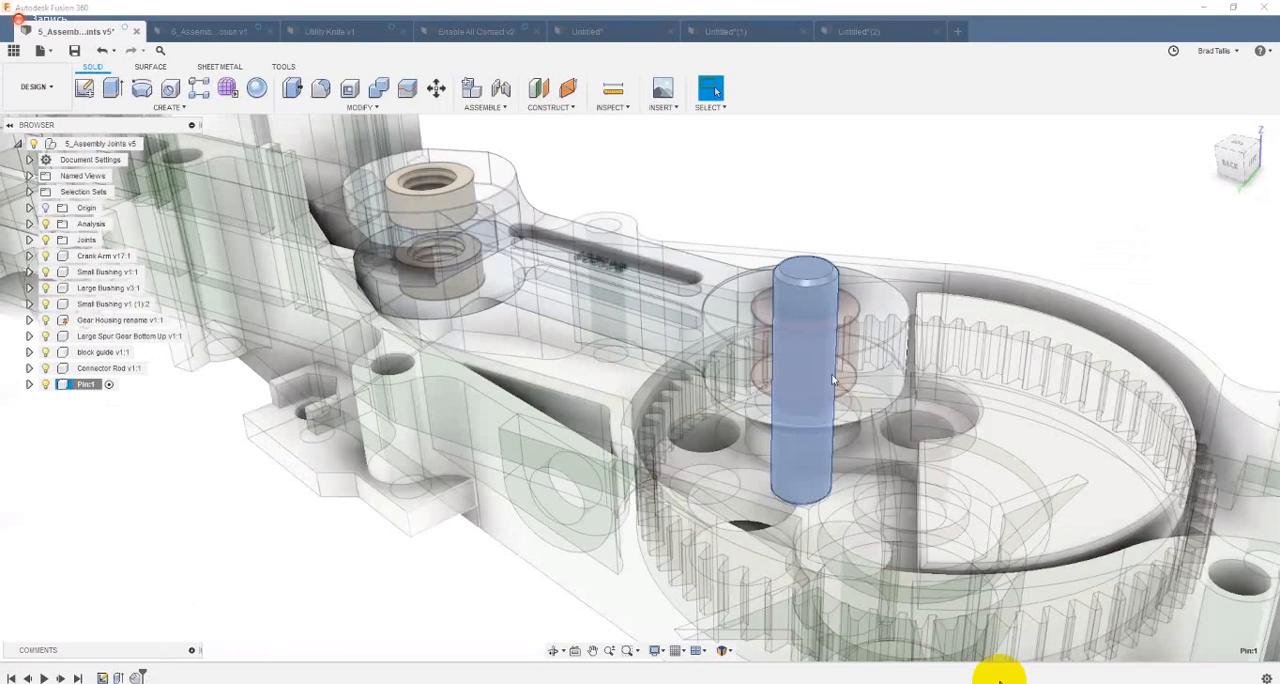
shift+middle_drag(967, 221, 965, 175)
shift+middle_drag(797, 475, 910, 340)
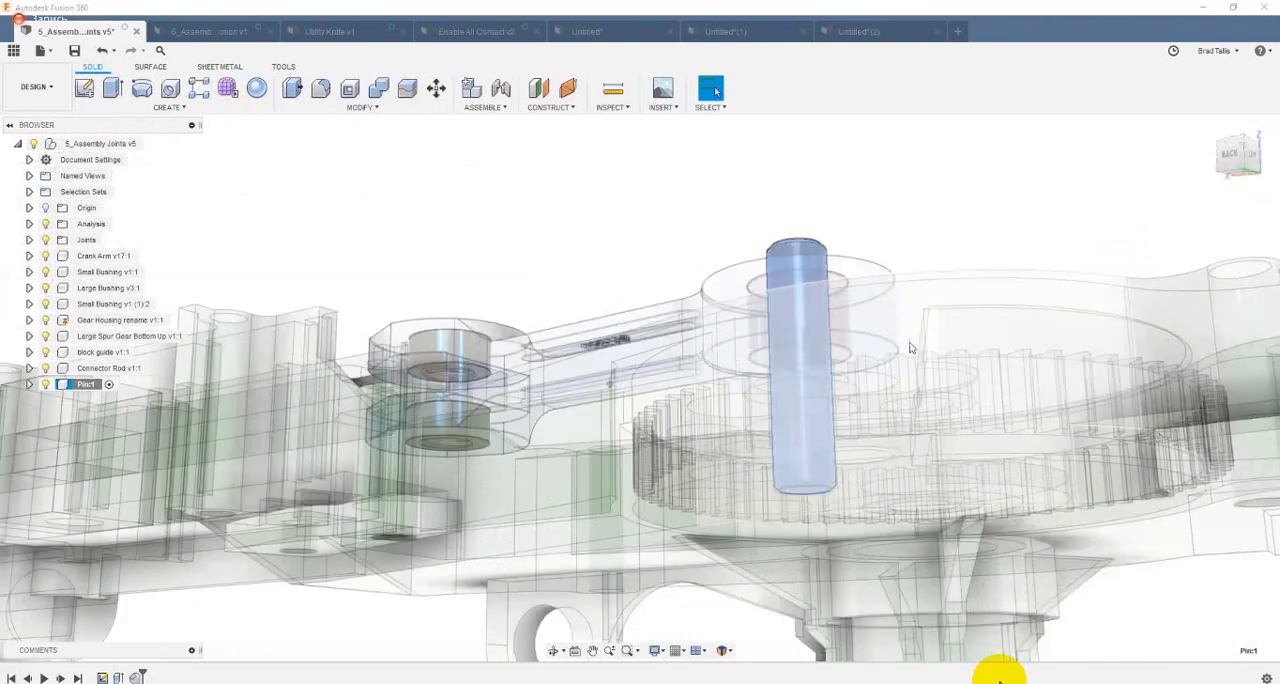
shift+middle_drag(906, 235, 885, 231)
shift+middle_drag(889, 186, 888, 185)
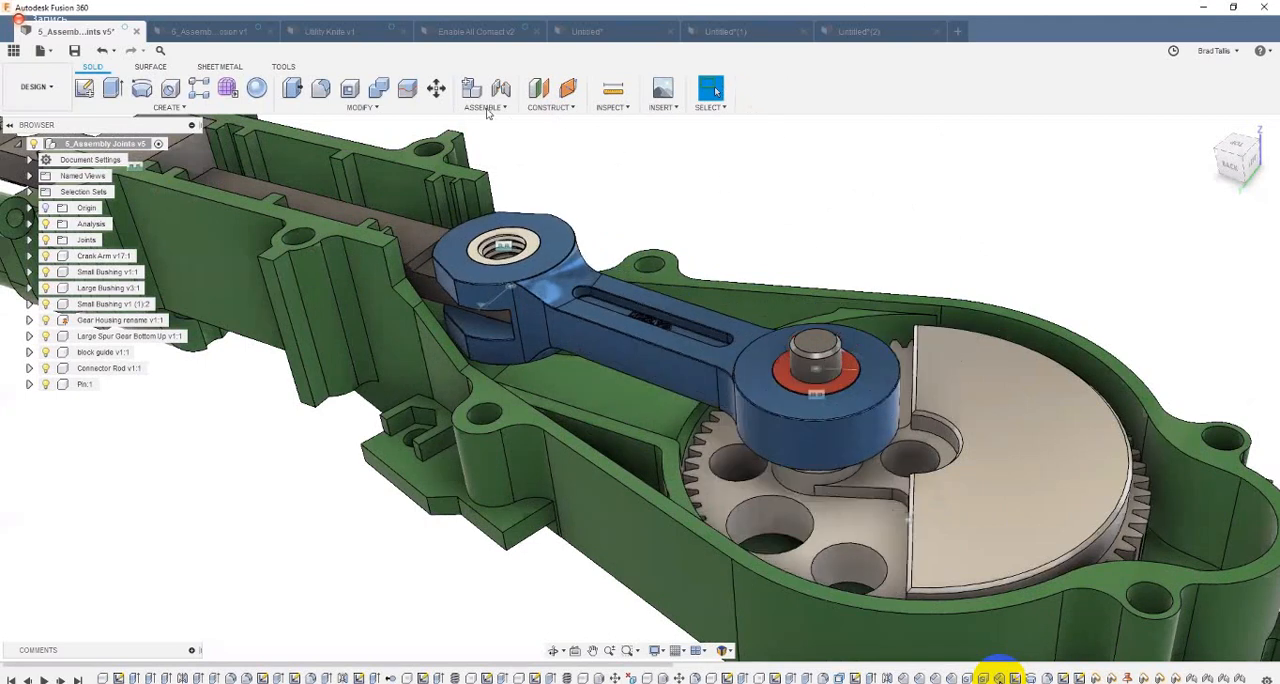
Step: Create a Rigid as-built joint between the pin and the red large bushing
click(486, 107)
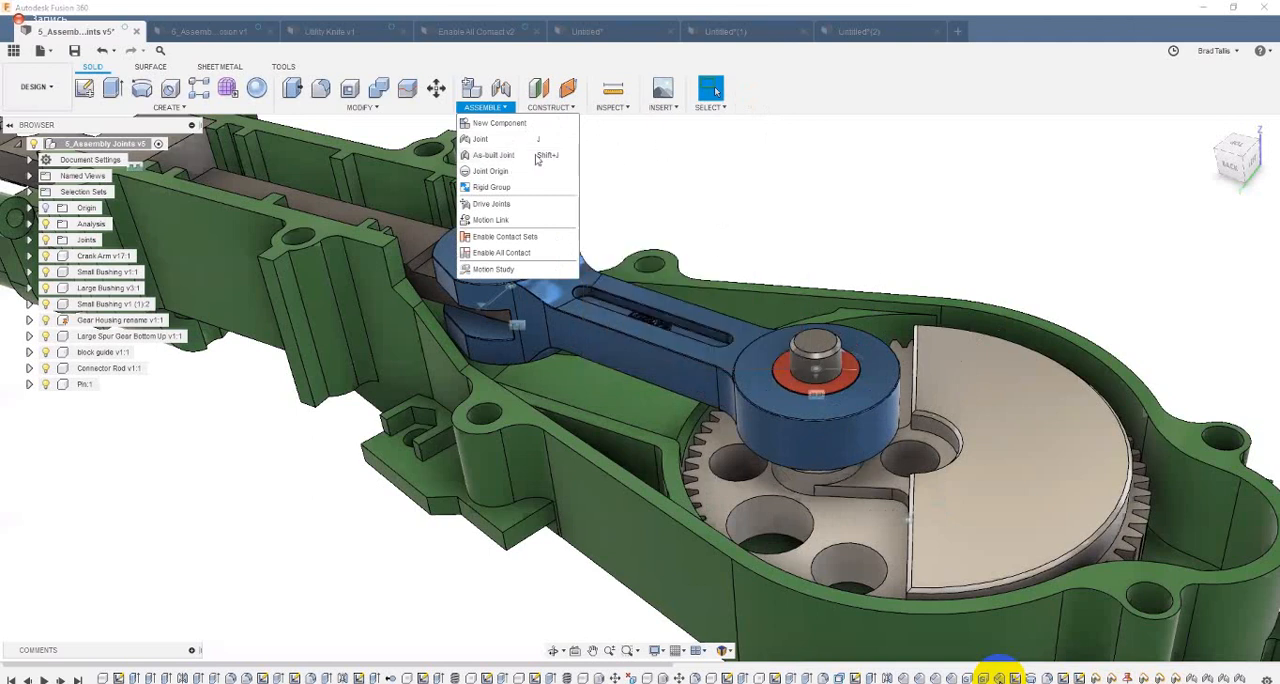
click(506, 156)
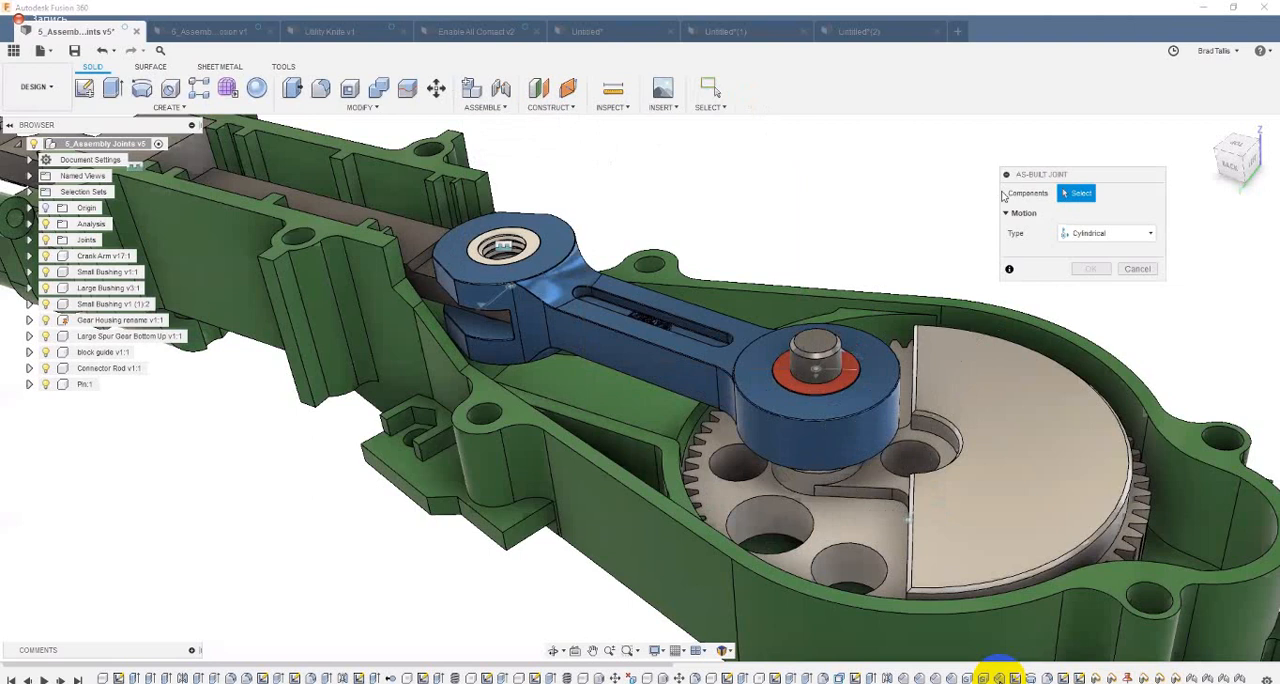
click(1106, 236)
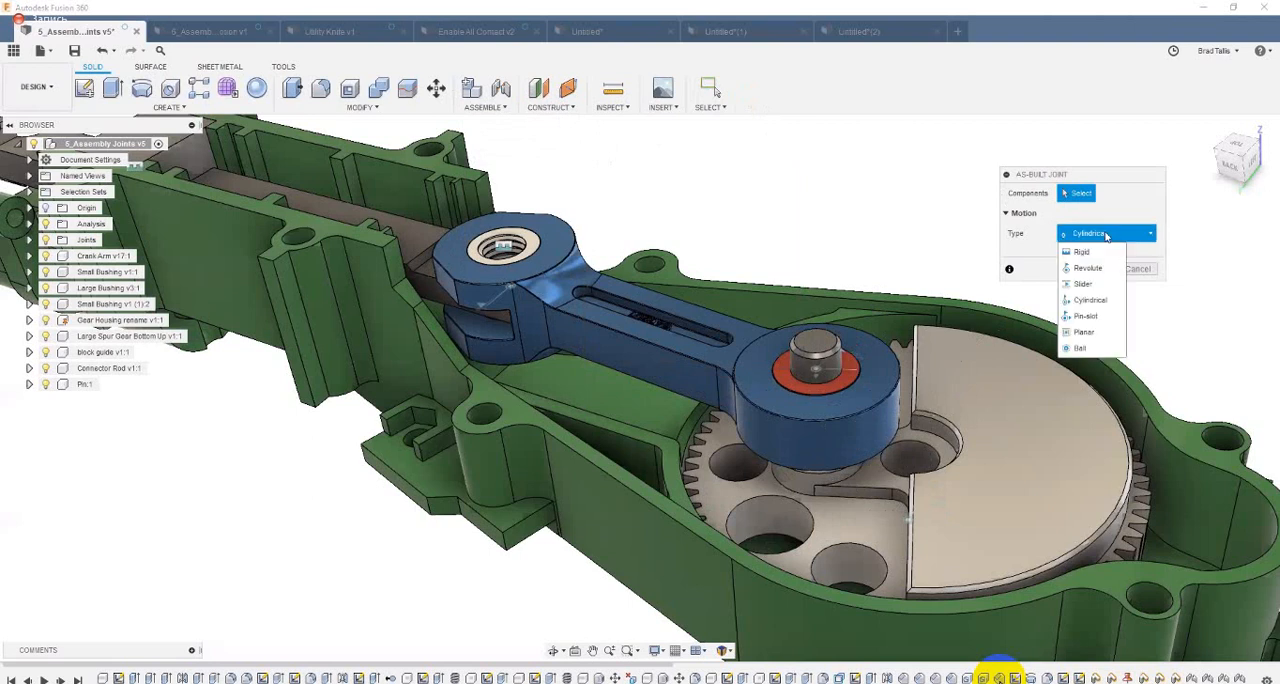
click(875, 229)
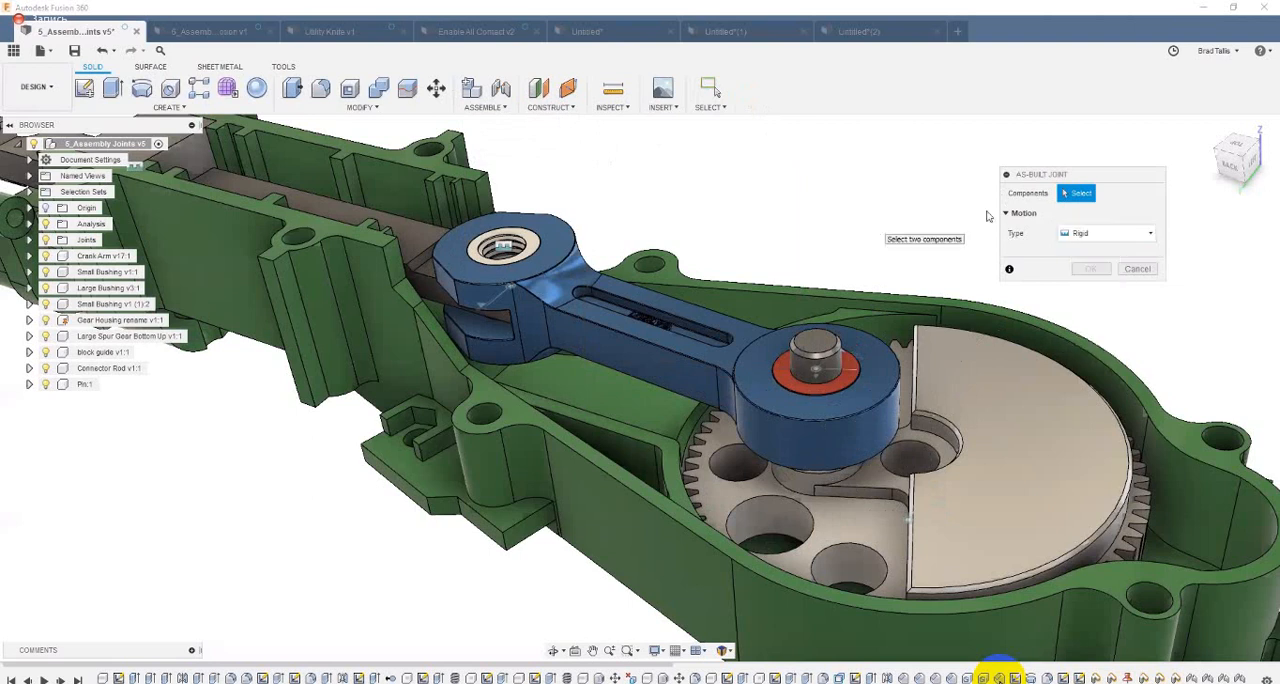
click(820, 345)
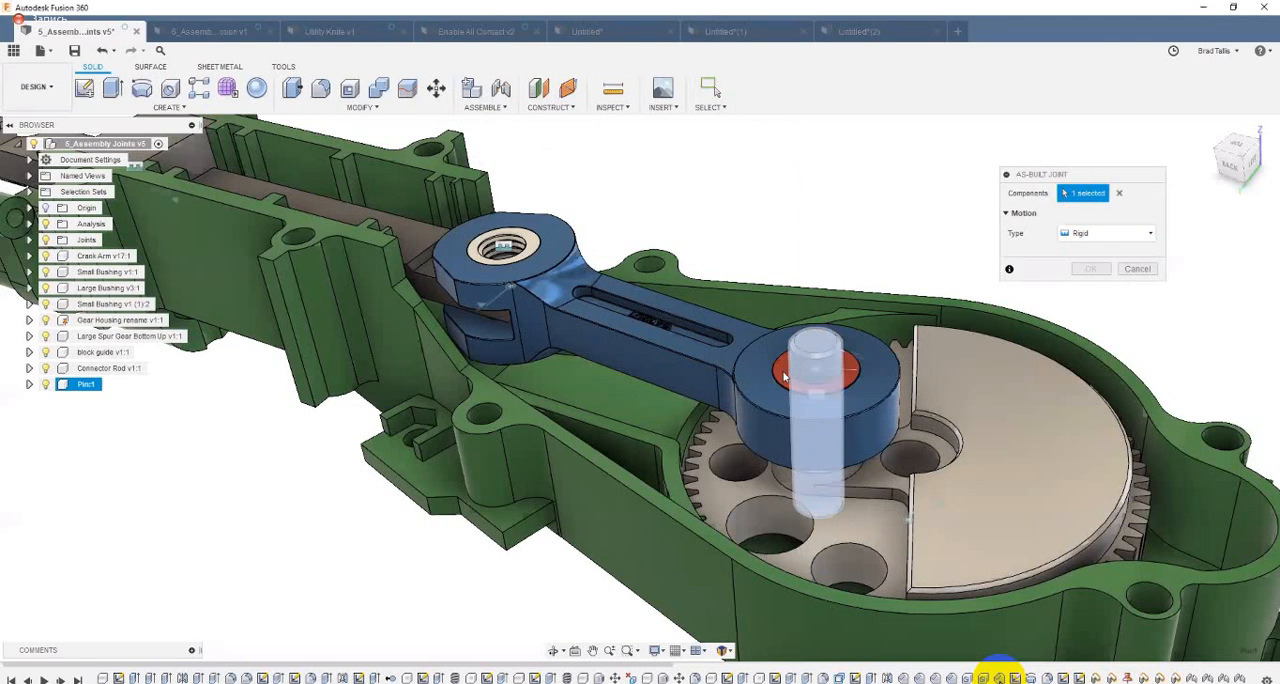
click(785, 377)
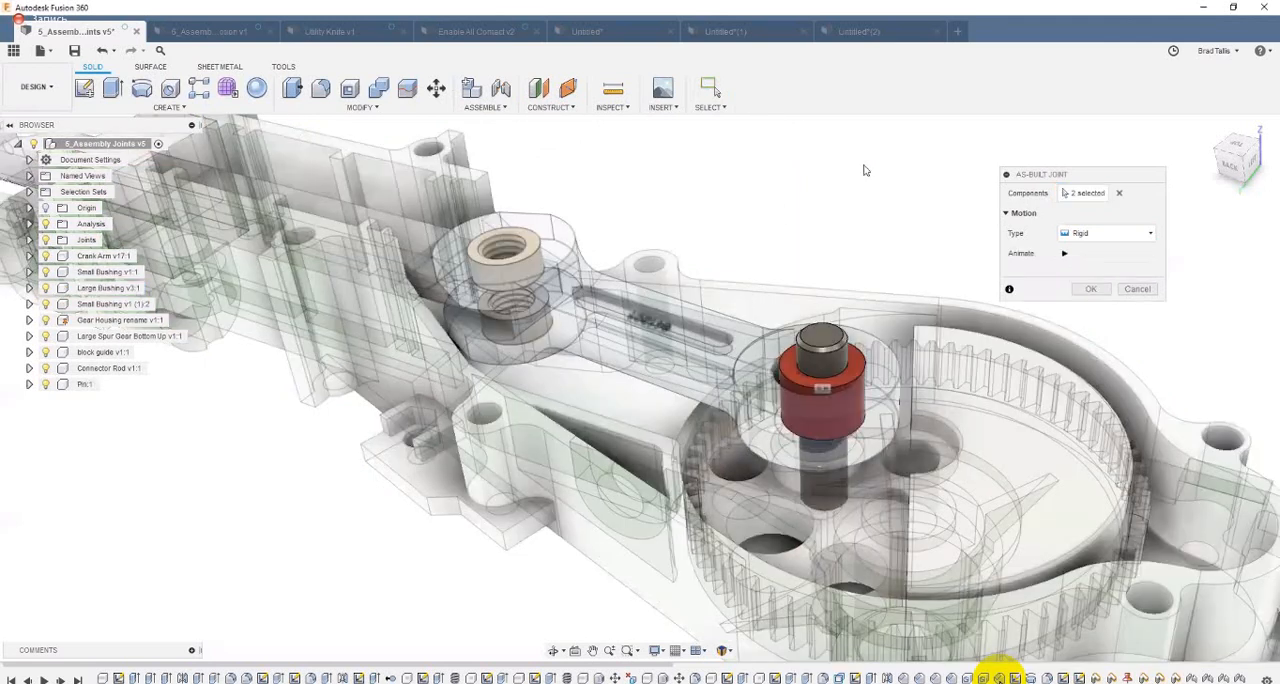
click(1074, 291)
Step: Turn the spur gear to test the pin's rigid joint, revert the component positions, and undo the as-built joint
mouse_move(977, 351)
mouse_down()
mouse_move(1016, 553)
mouse_move(922, 572)
mouse_move(977, 559)
mouse_move(928, 376)
mouse_move(816, 393)
mouse_move(775, 476)
mouse_move(788, 419)
mouse_move(985, 343)
mouse_move(1011, 460)
mouse_move(1021, 422)
mouse_move(930, 230)
mouse_up()
click(782, 89)
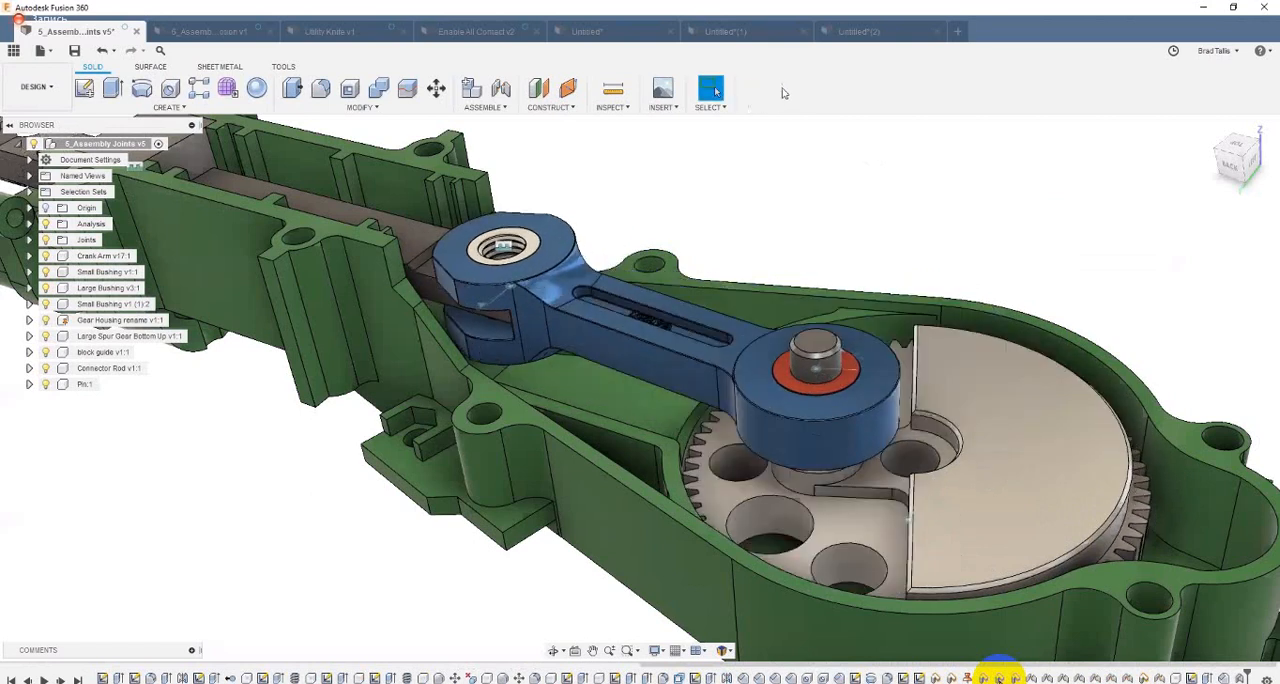
click(102, 54)
click(101, 54)
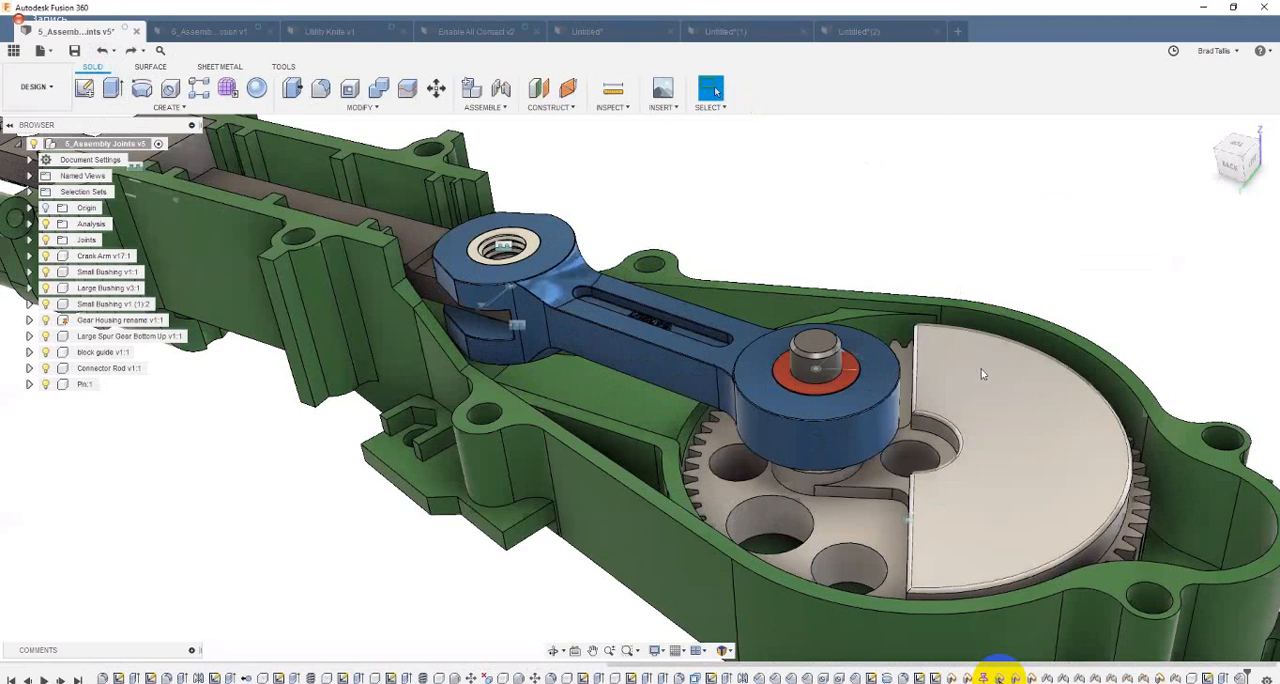
Step: Turn the spur gear and crank linkage to check their motion against the unjointed pin
drag(1097, 497, 829, 143)
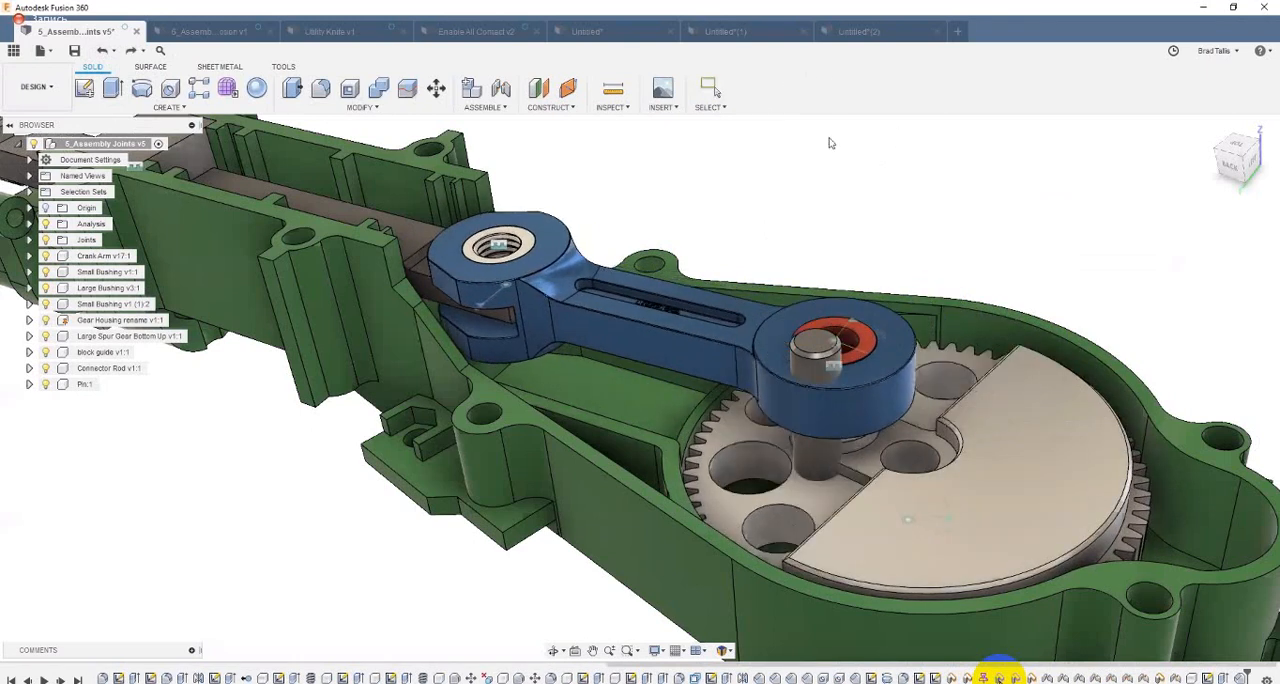
drag(613, 128, 822, 355)
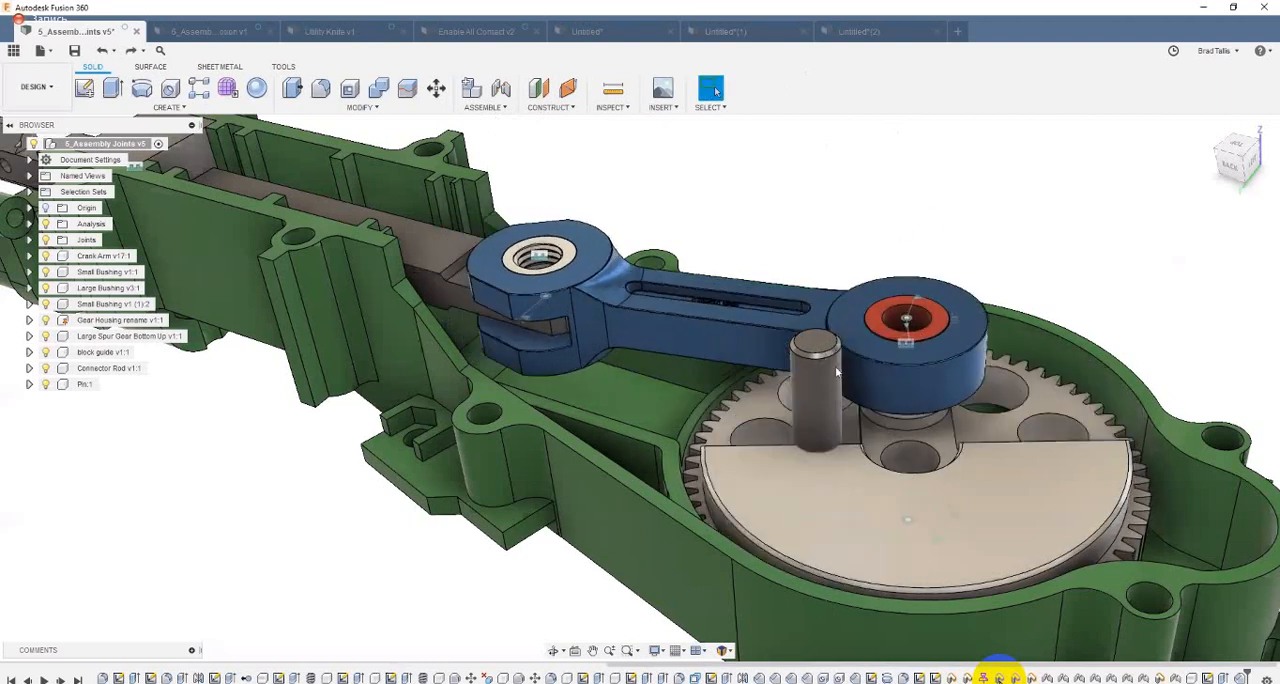
Step: Try to join the pin to the large end of the blue crank arm with a standard Rigid joint
key(j)
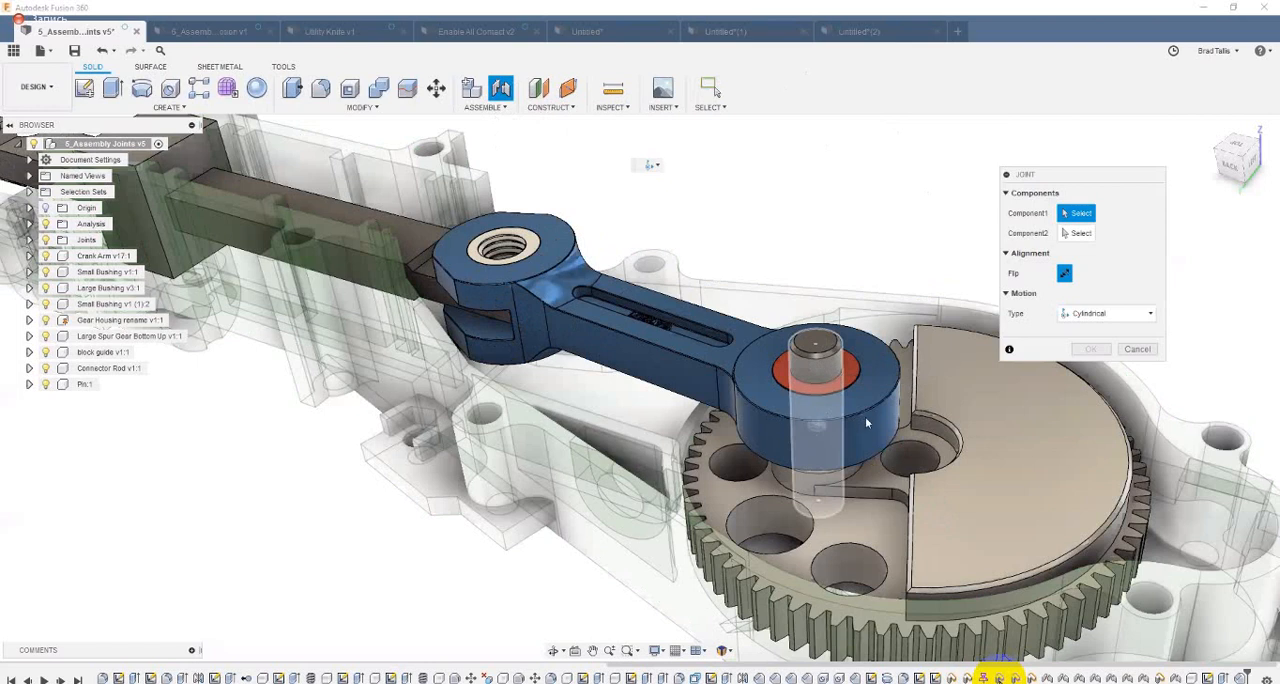
click(850, 368)
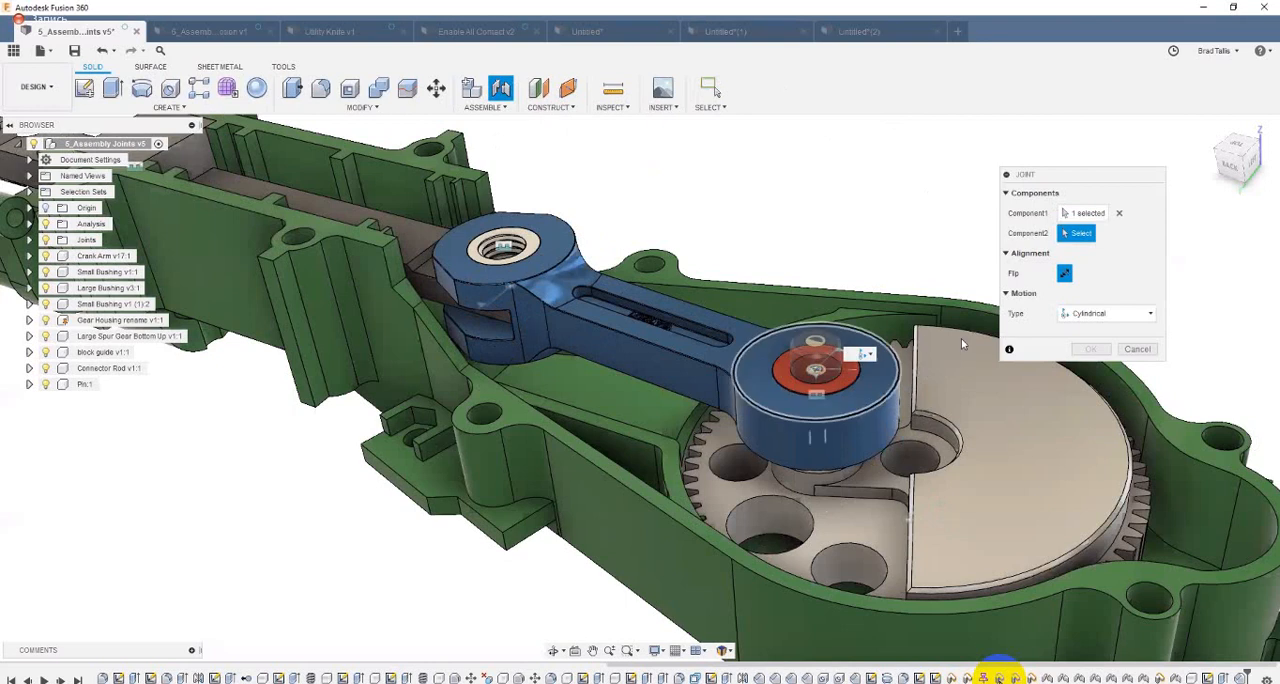
click(862, 364)
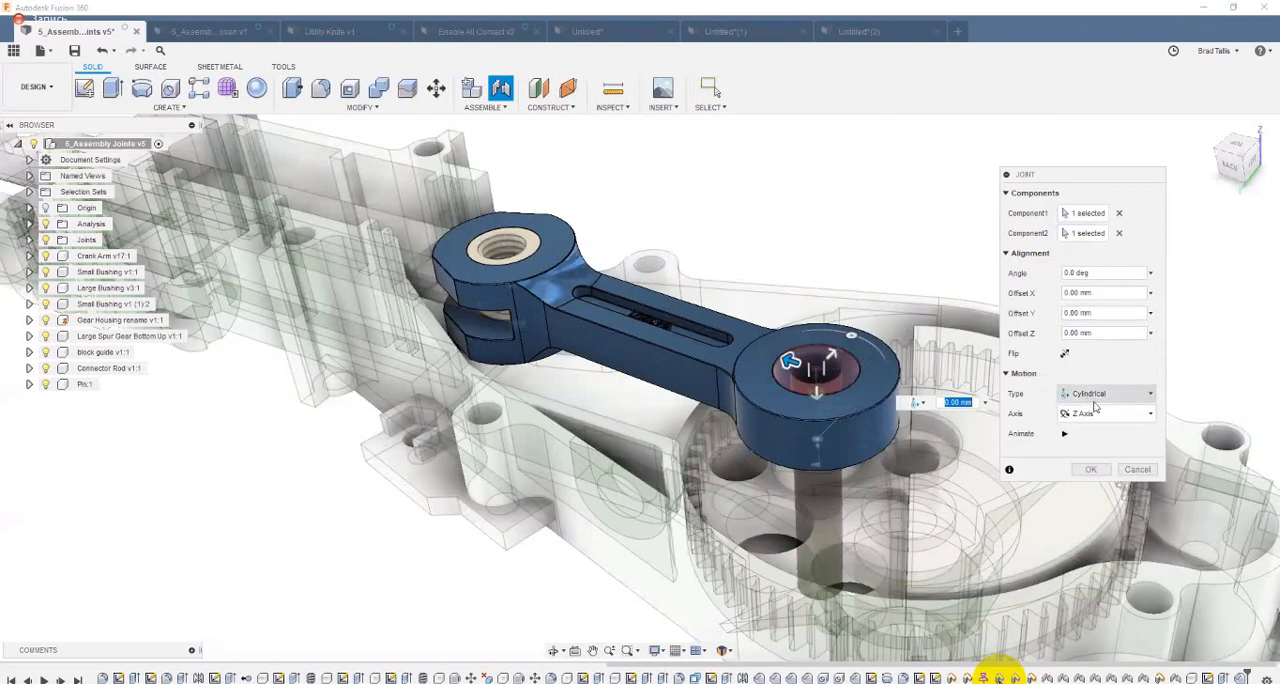
scroll(813, 388, up, 3)
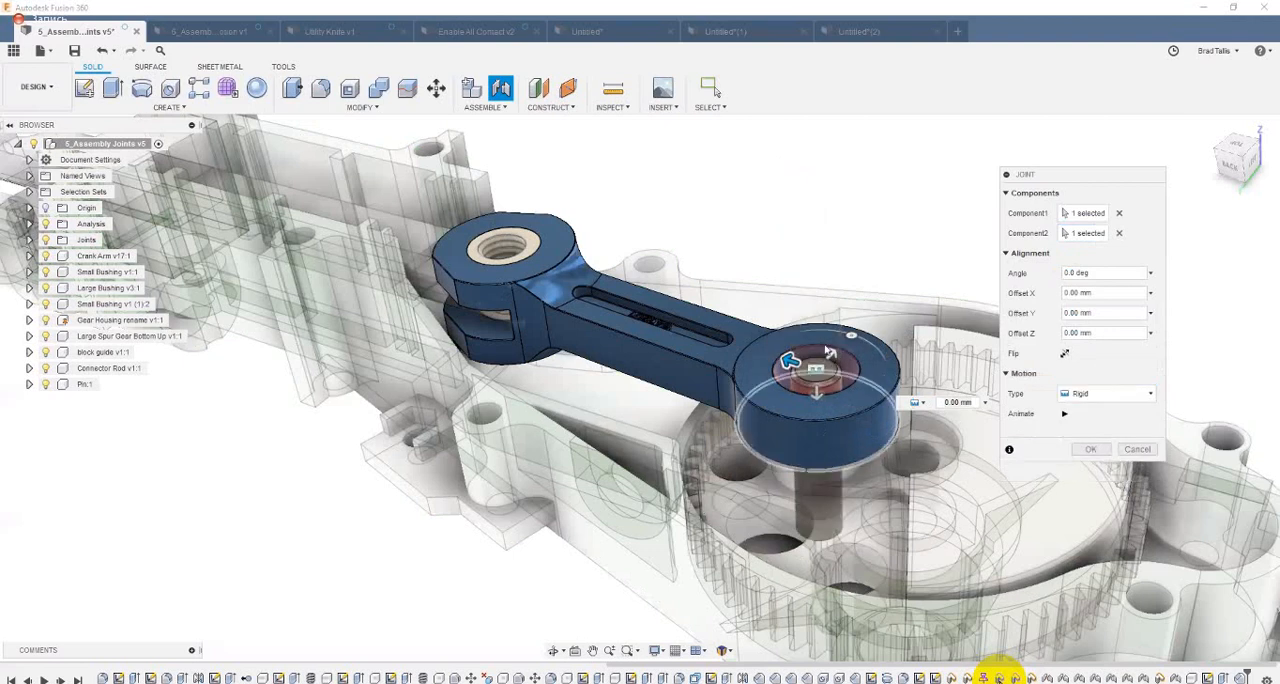
shift+middle_drag(816, 406, 797, 461)
shift+middle_drag(875, 463, 1140, 453)
shift+middle_drag(1030, 380, 899, 284)
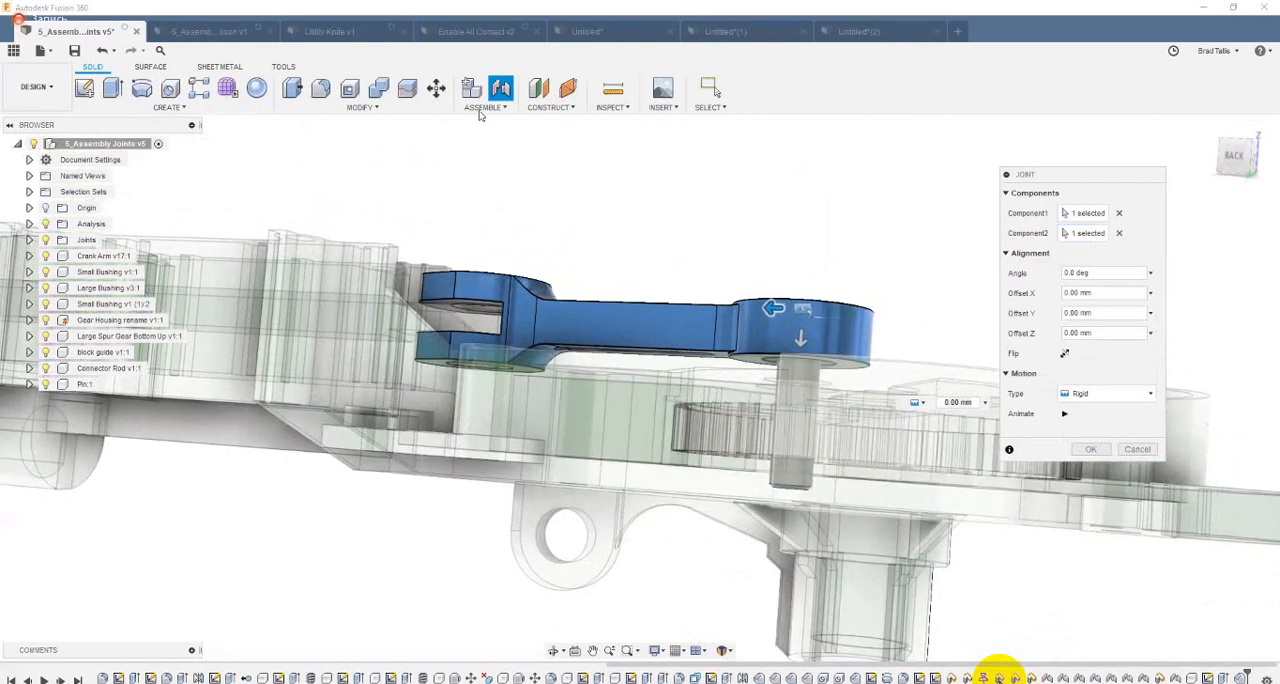
shift+middle_drag(480, 117, 481, 115)
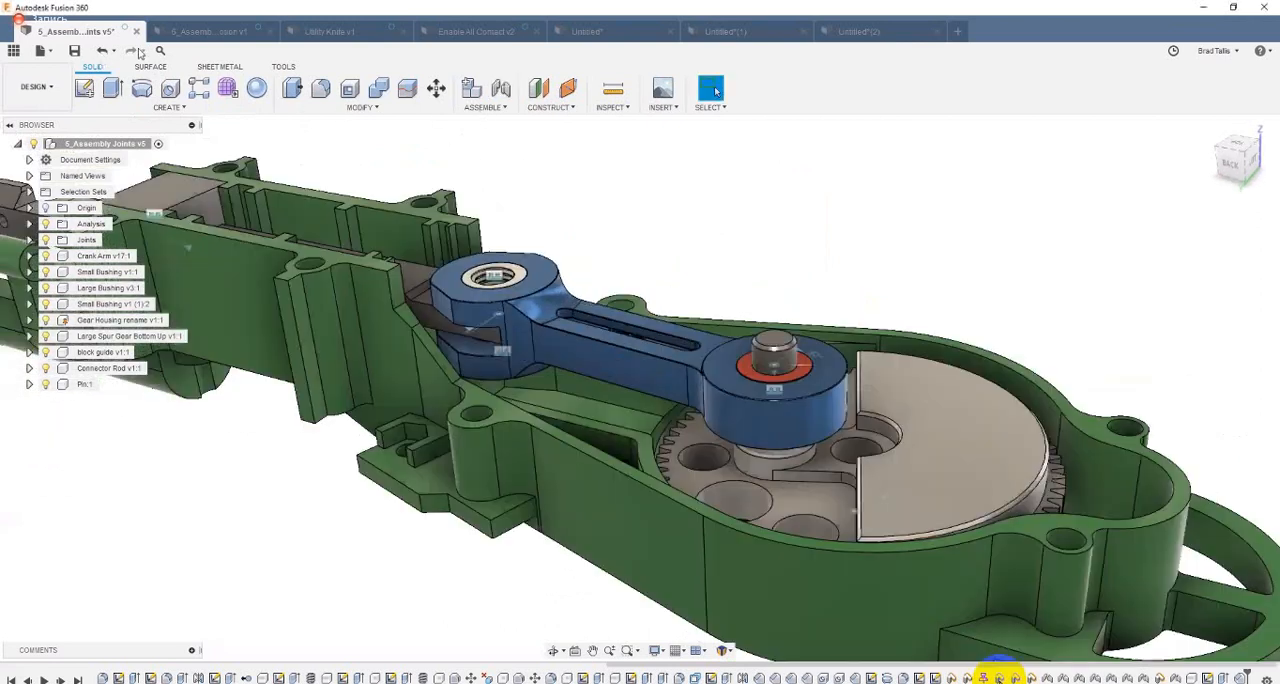
click(104, 51)
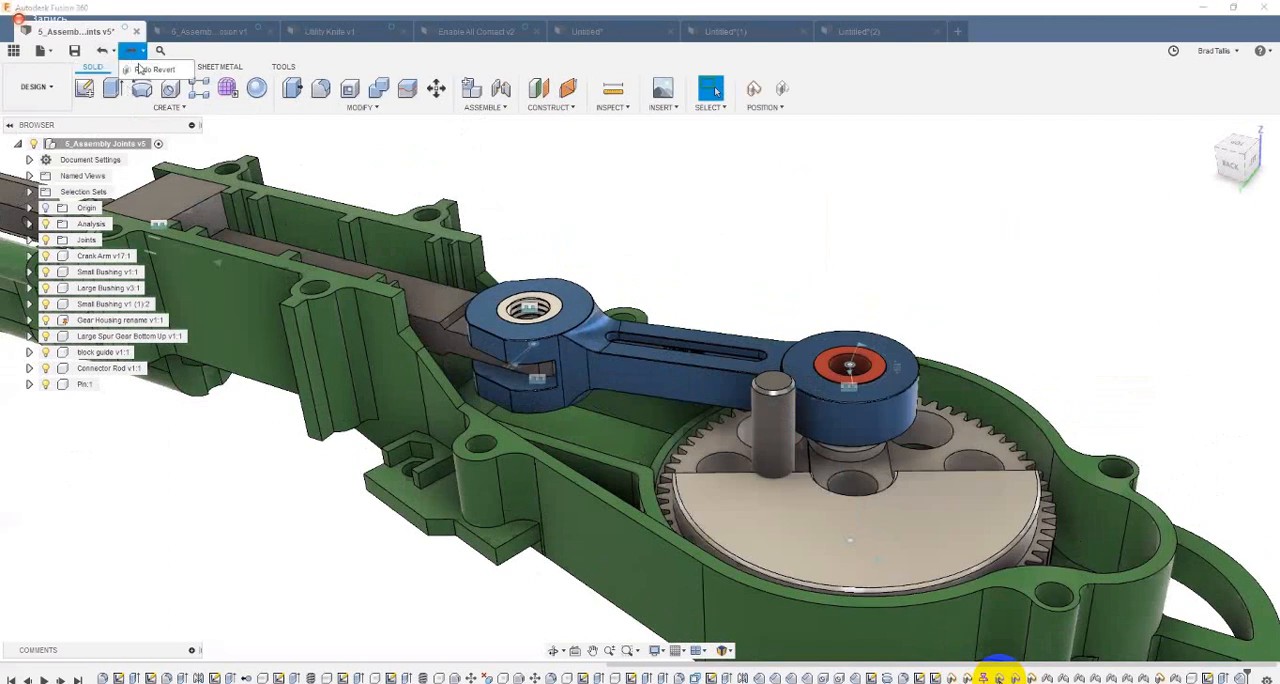
click(130, 51)
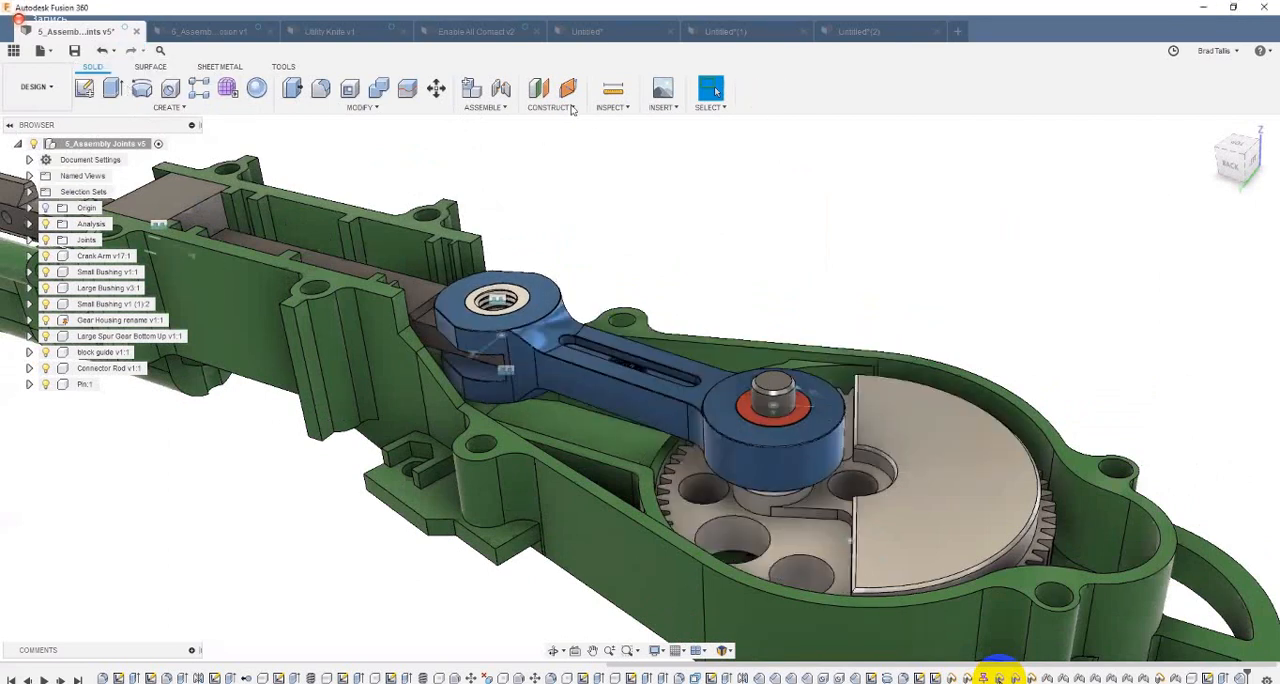
Step: Create a Rigid as-built joint between the pin and the blue crank arm, and turn the spur gear to test it
click(487, 107)
click(500, 155)
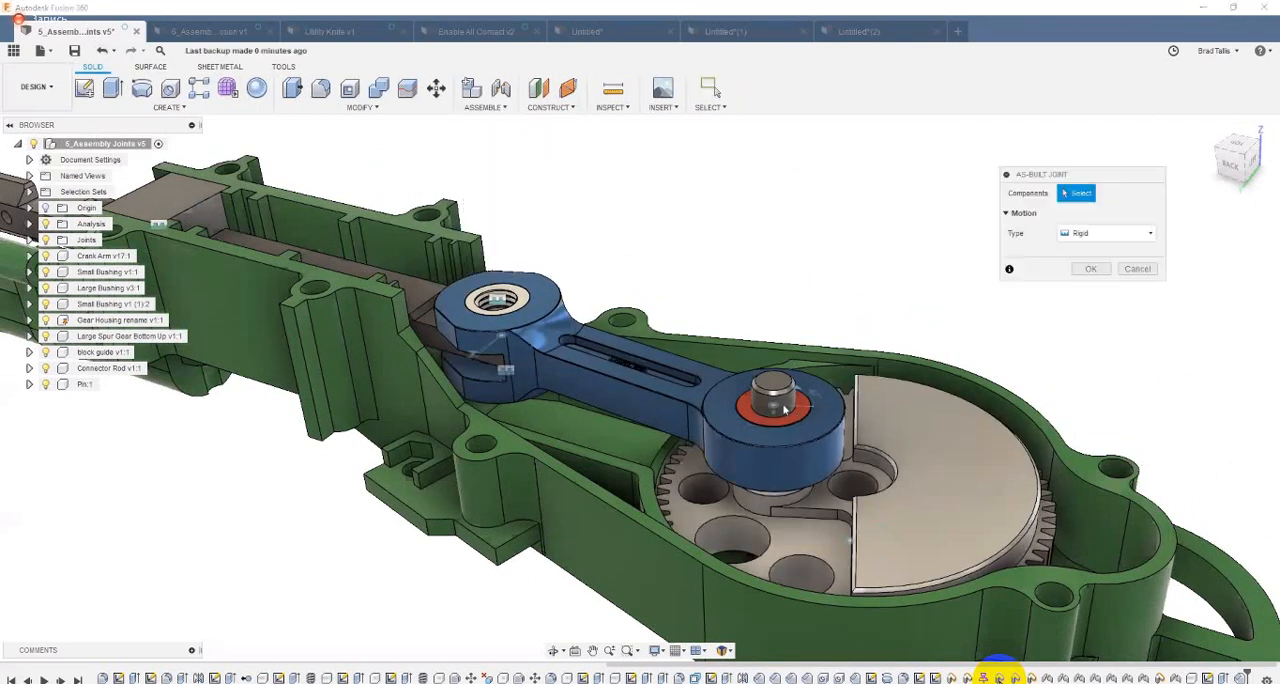
click(785, 408)
click(730, 440)
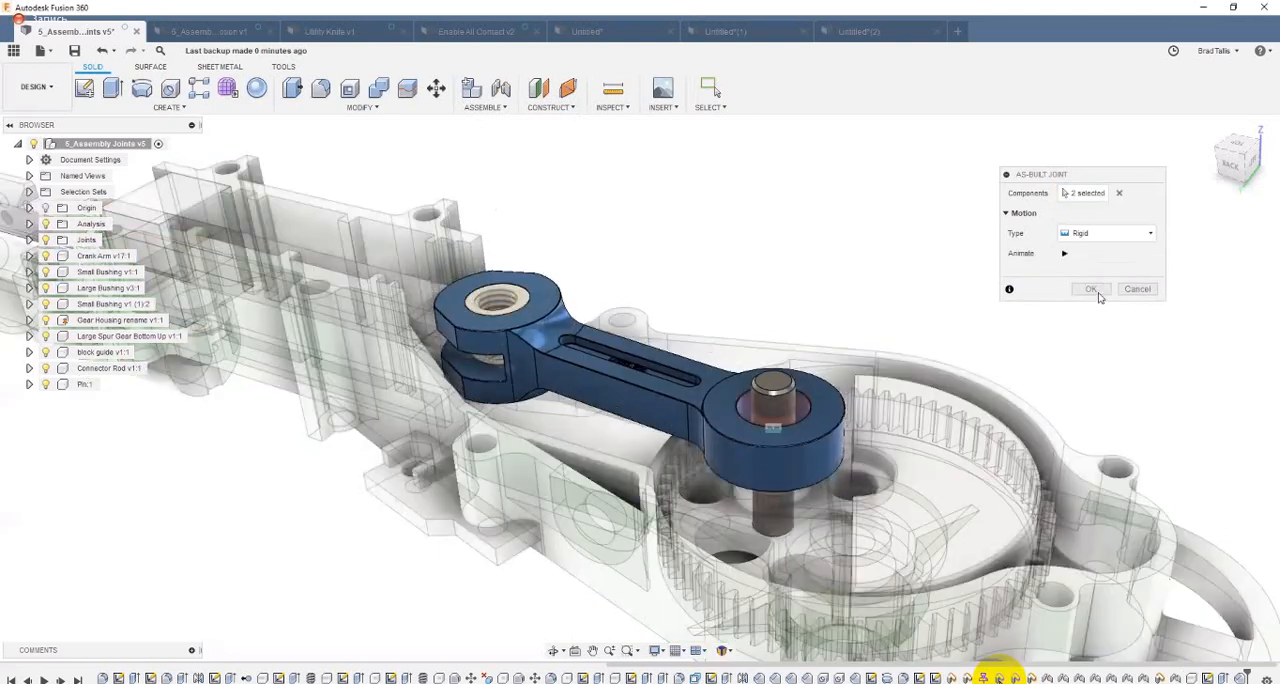
click(1097, 290)
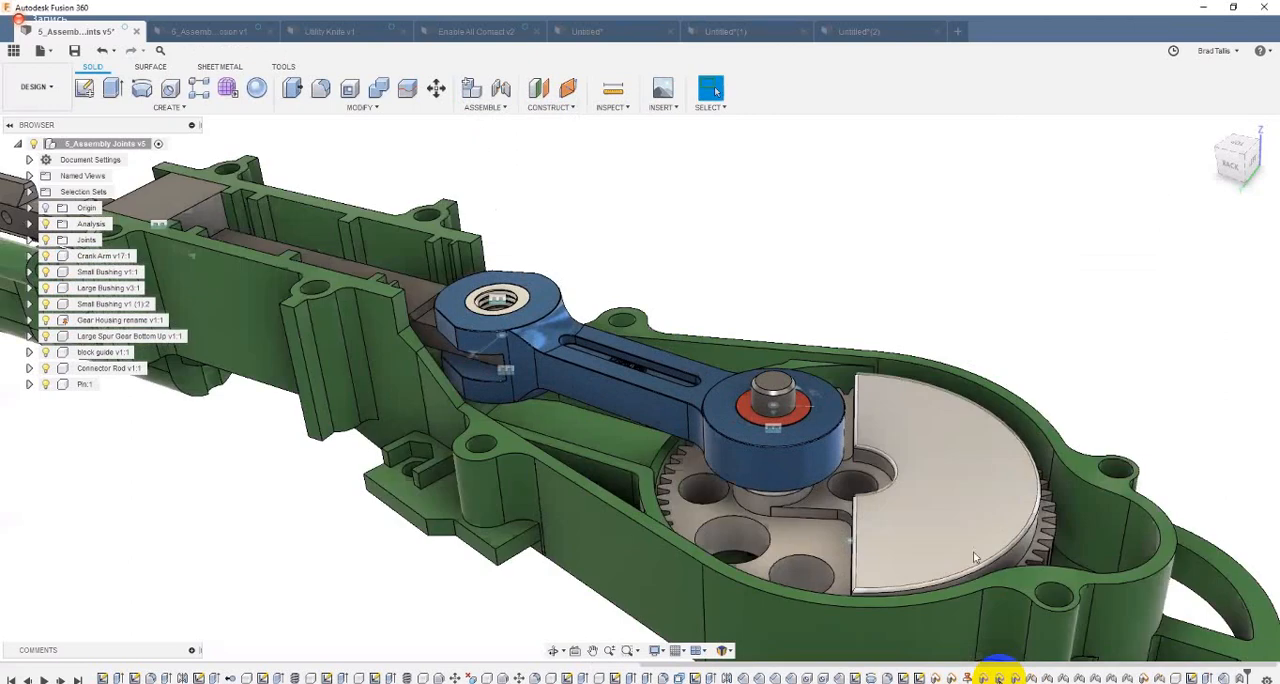
drag(962, 403, 897, 344)
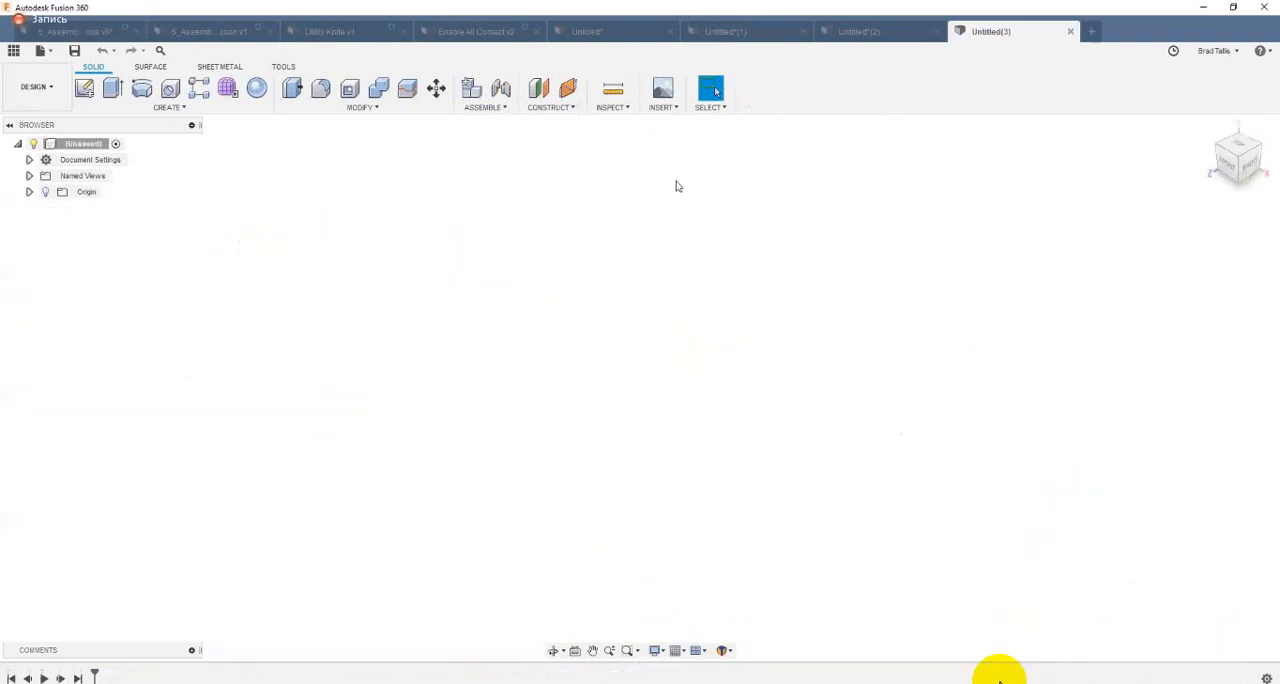
Step: In a new design, search the McMaster-Carr component library for "tog" and browse the Hold-Down Toggle Clamps listing
click(687, 220)
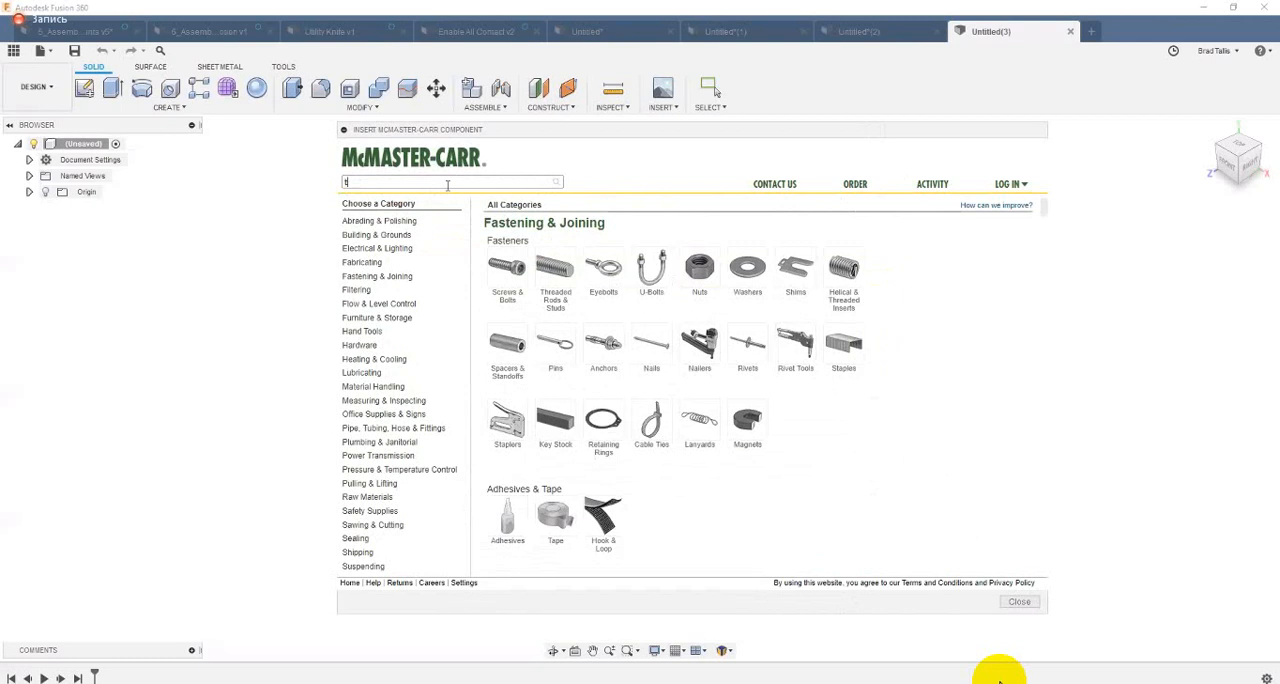
text(og)
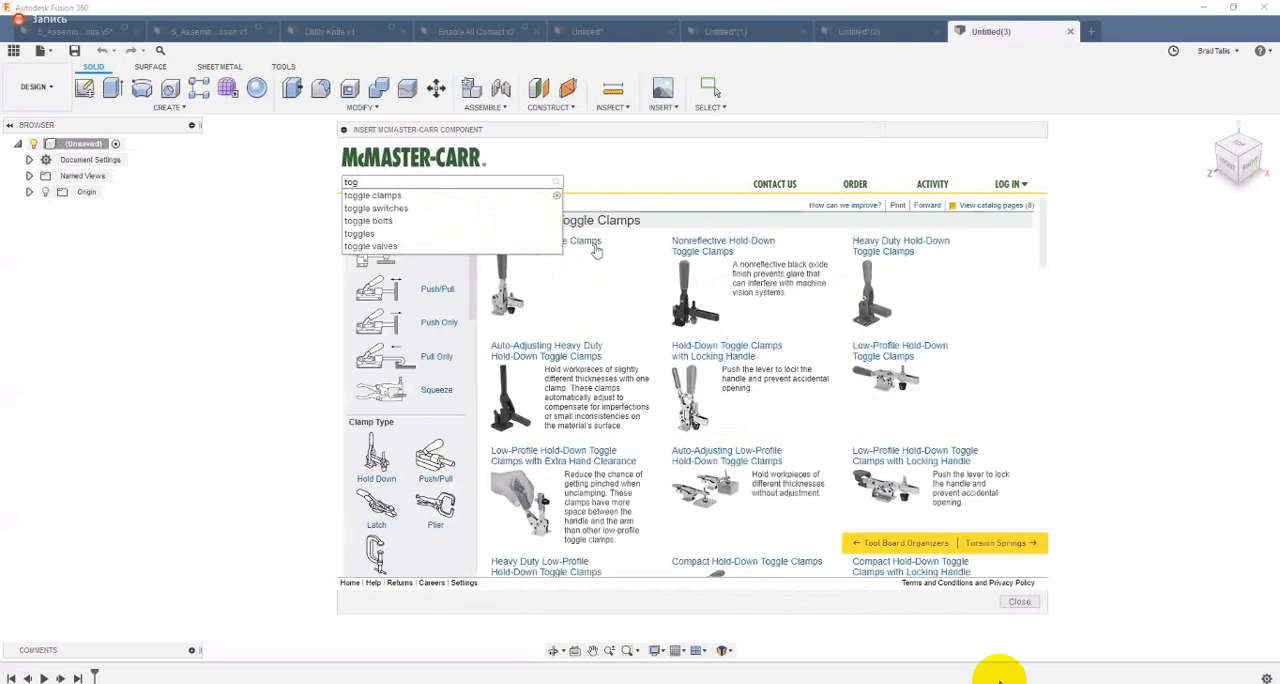
click(590, 245)
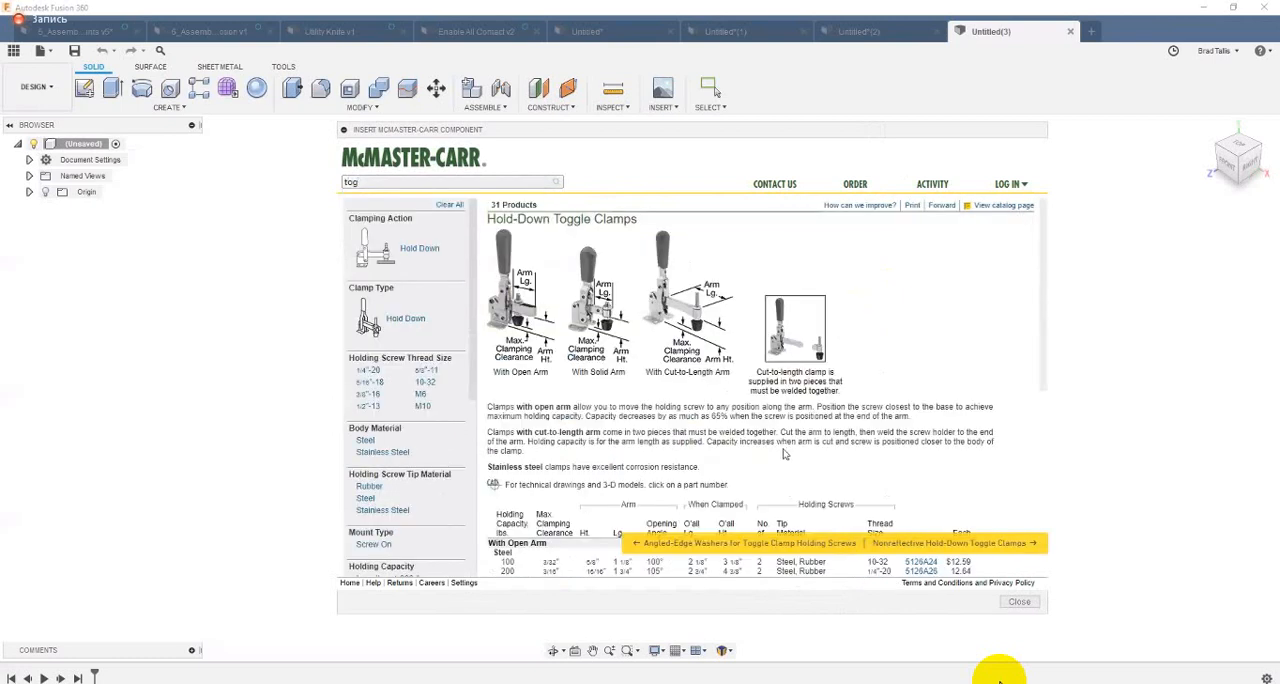
scroll(688, 343, down, 1)
scroll(600, 350, up, 1)
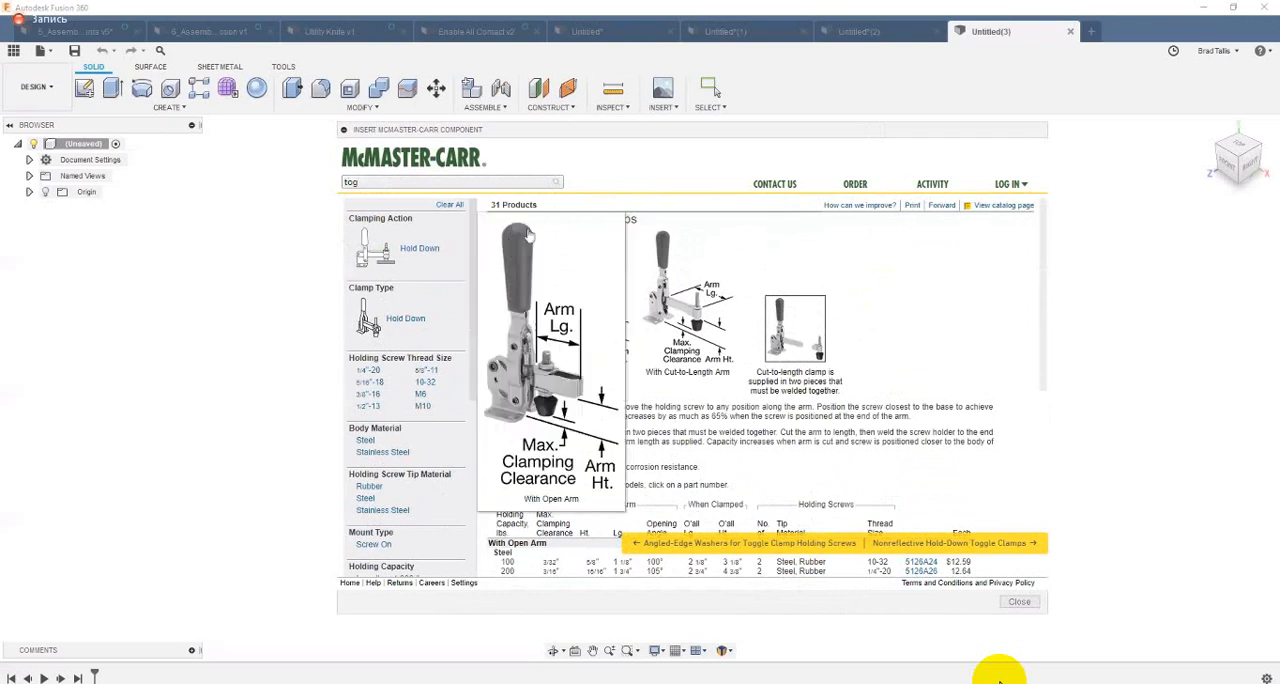
scroll(938, 430, down, 1)
scroll(940, 465, down, 1)
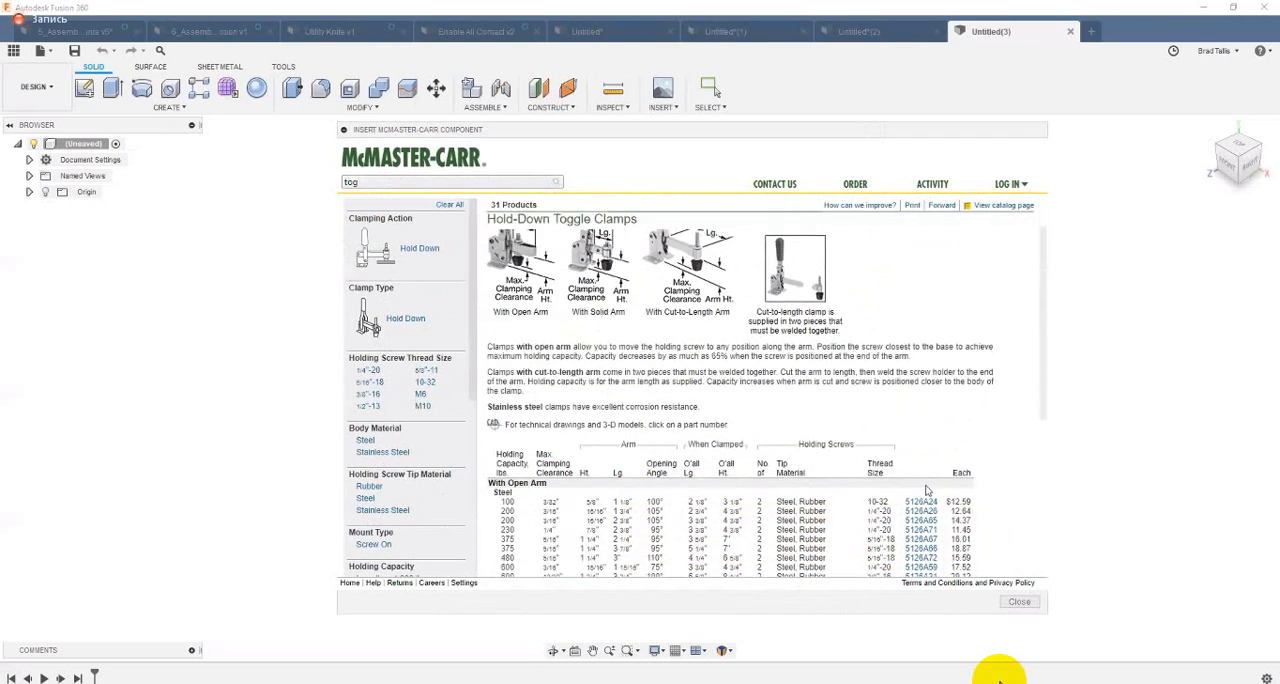
Step: Open the product details of toggle clamp 5126A24 and insert its 3-D STEP model at the default position
click(842, 503)
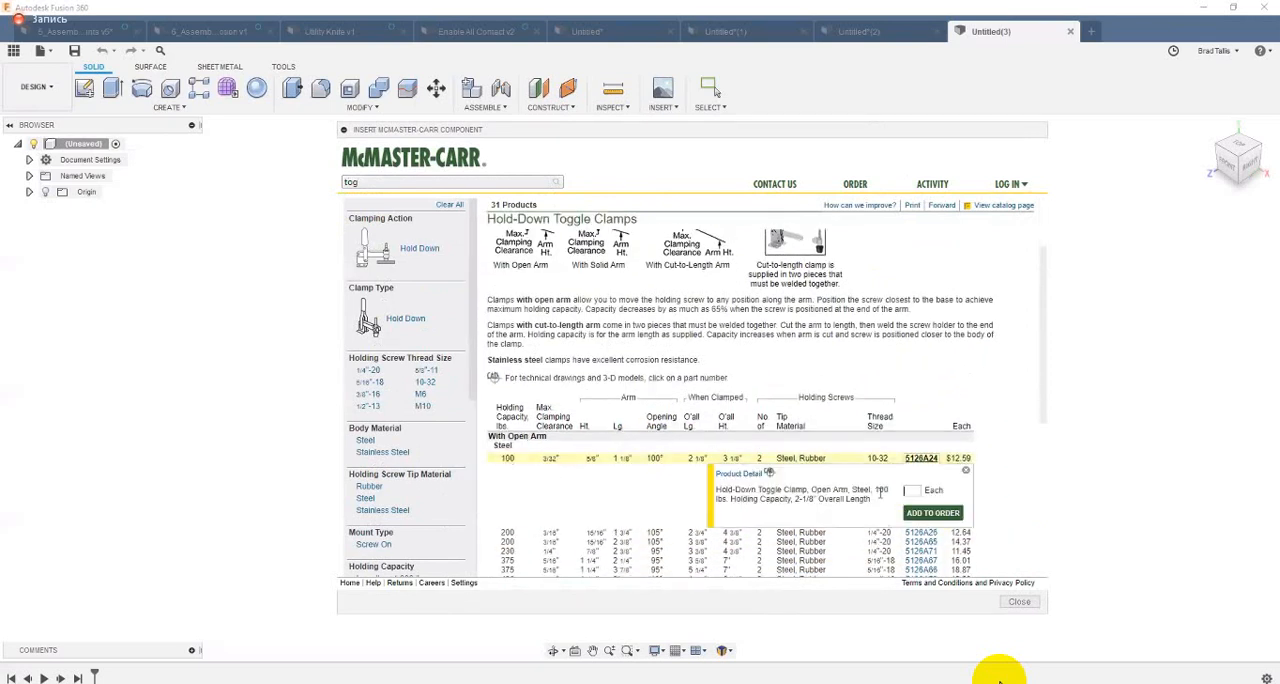
click(743, 497)
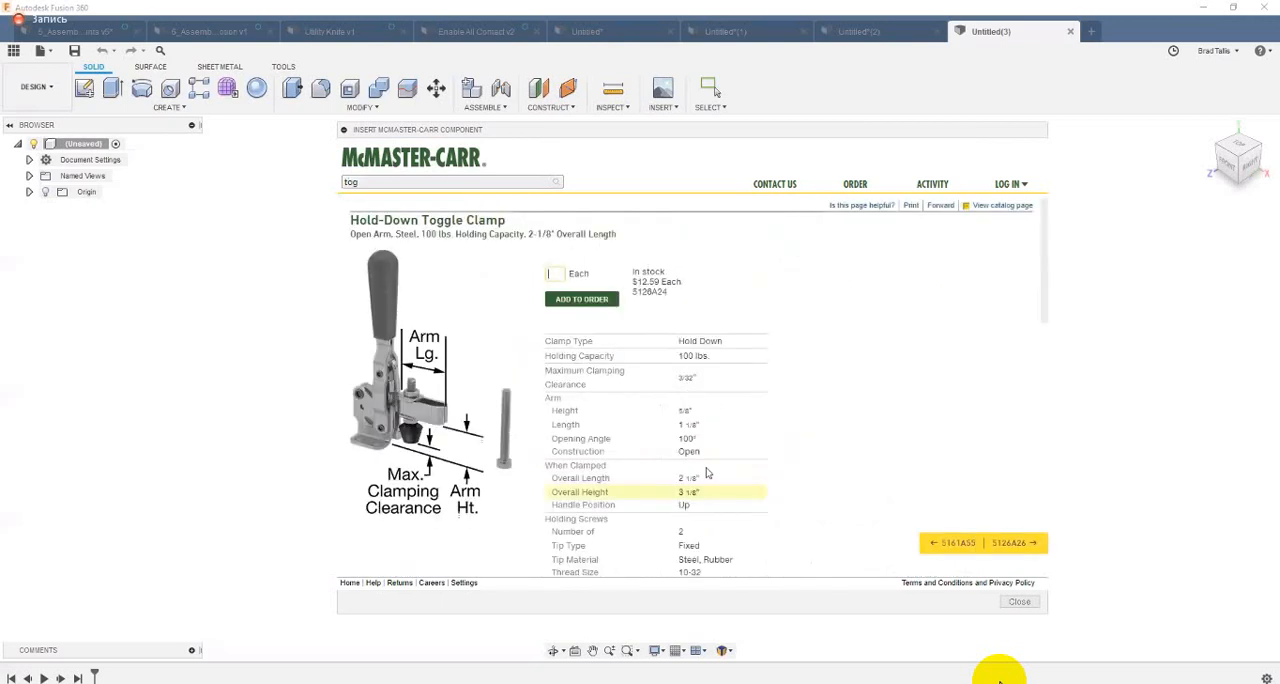
scroll(708, 472, down, 10)
scroll(614, 480, down, 1)
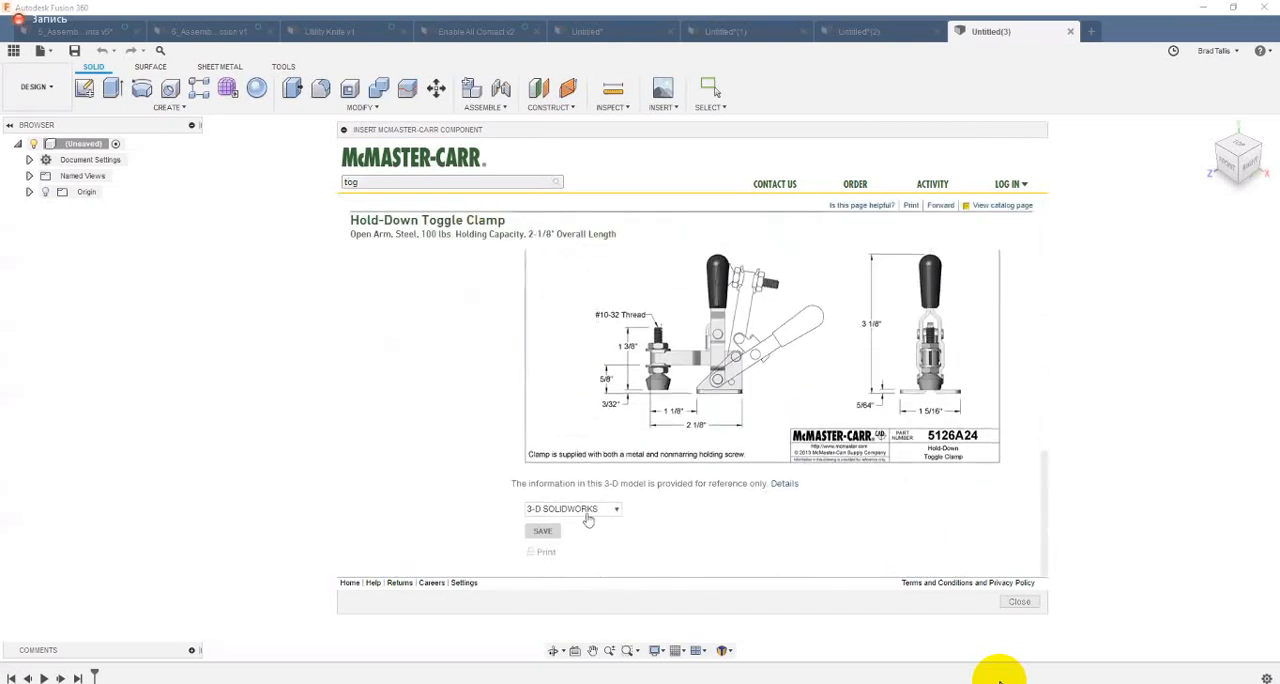
click(608, 507)
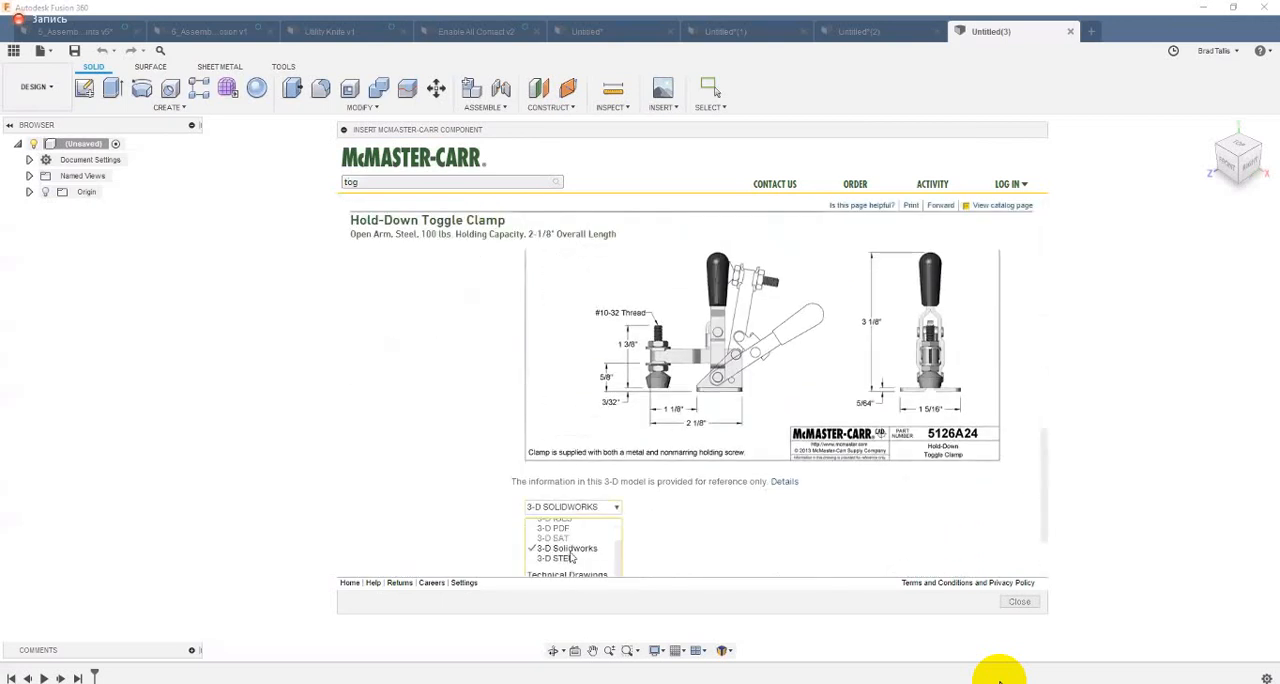
click(560, 565)
click(538, 529)
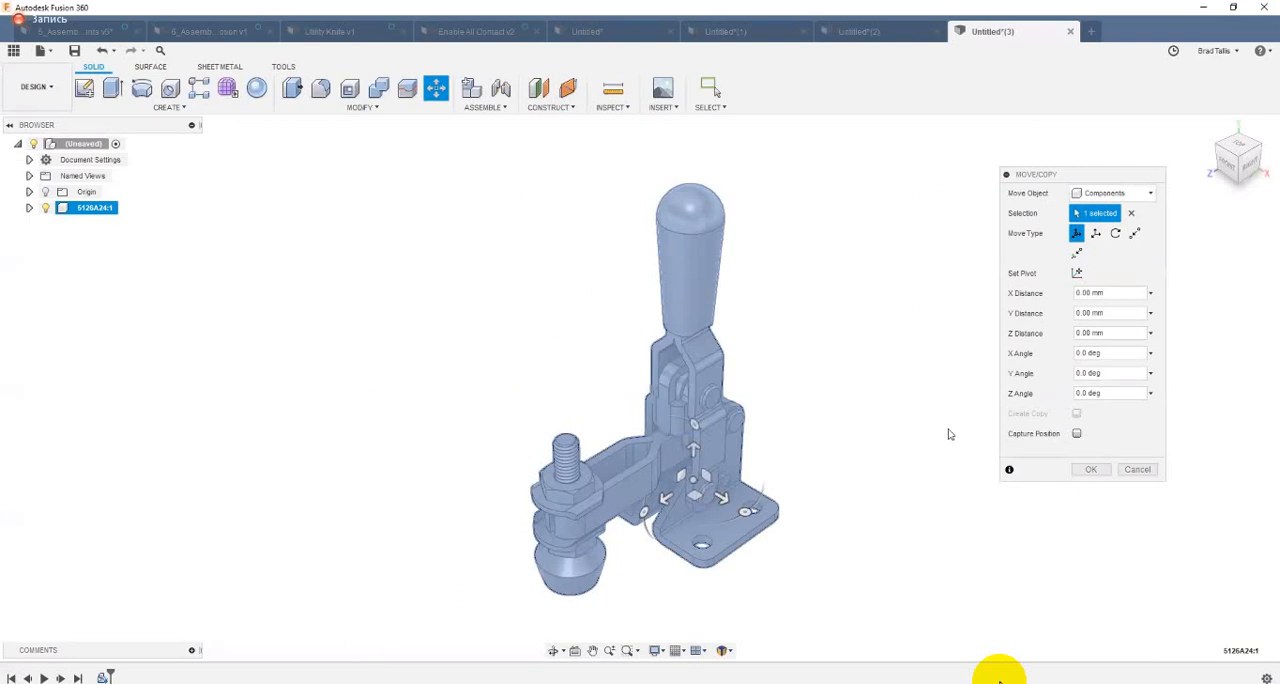
click(1090, 470)
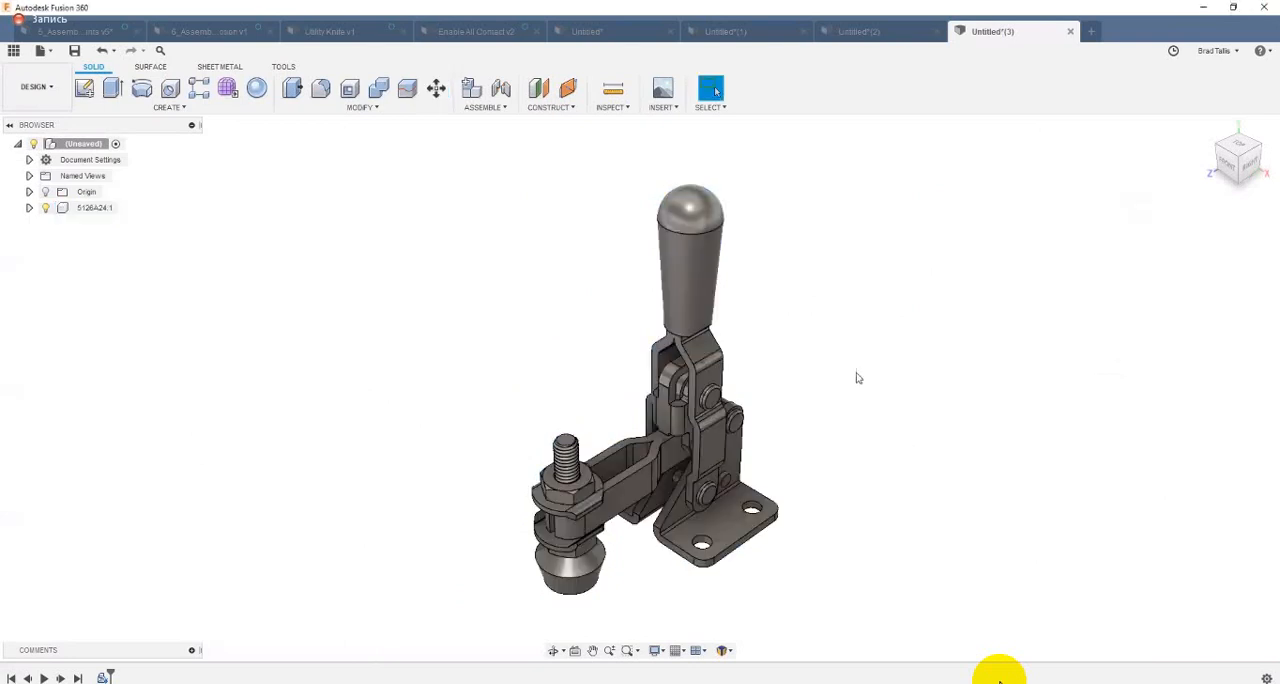
Step: Expand the imported clamp's bodies, move the clamp to test whether it moves as one component, and revert its position
shift+middle_drag(854, 374, 265, 378)
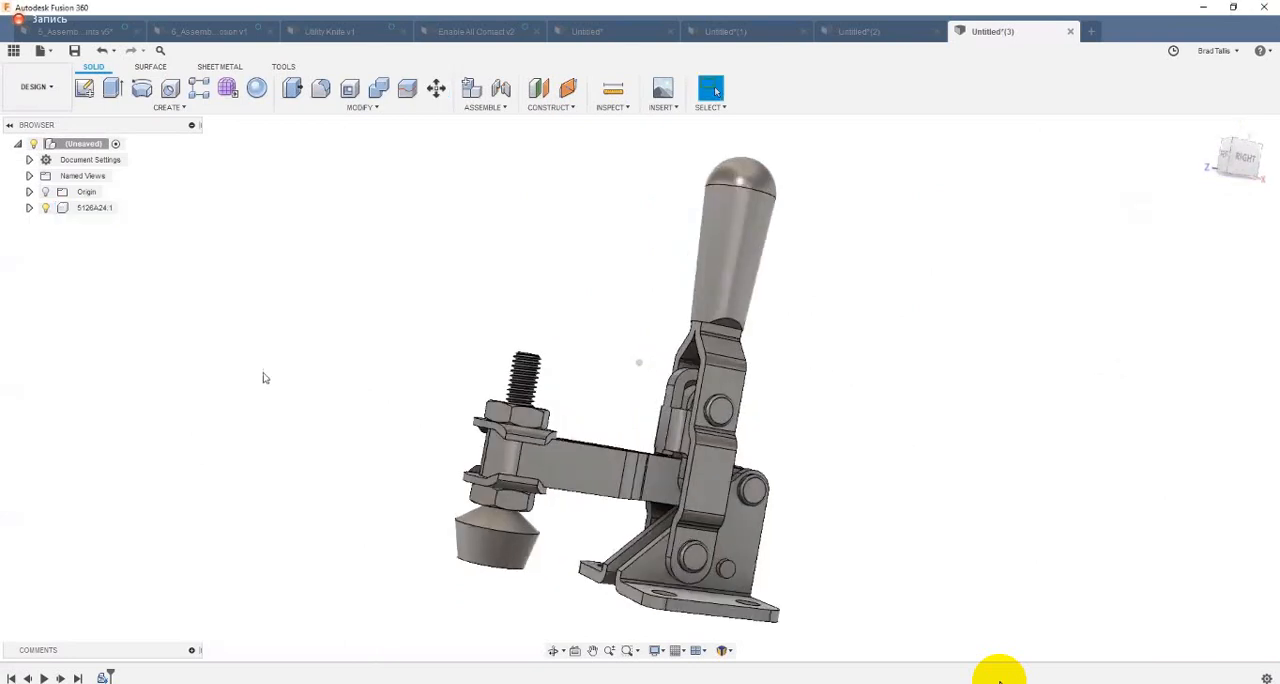
click(29, 207)
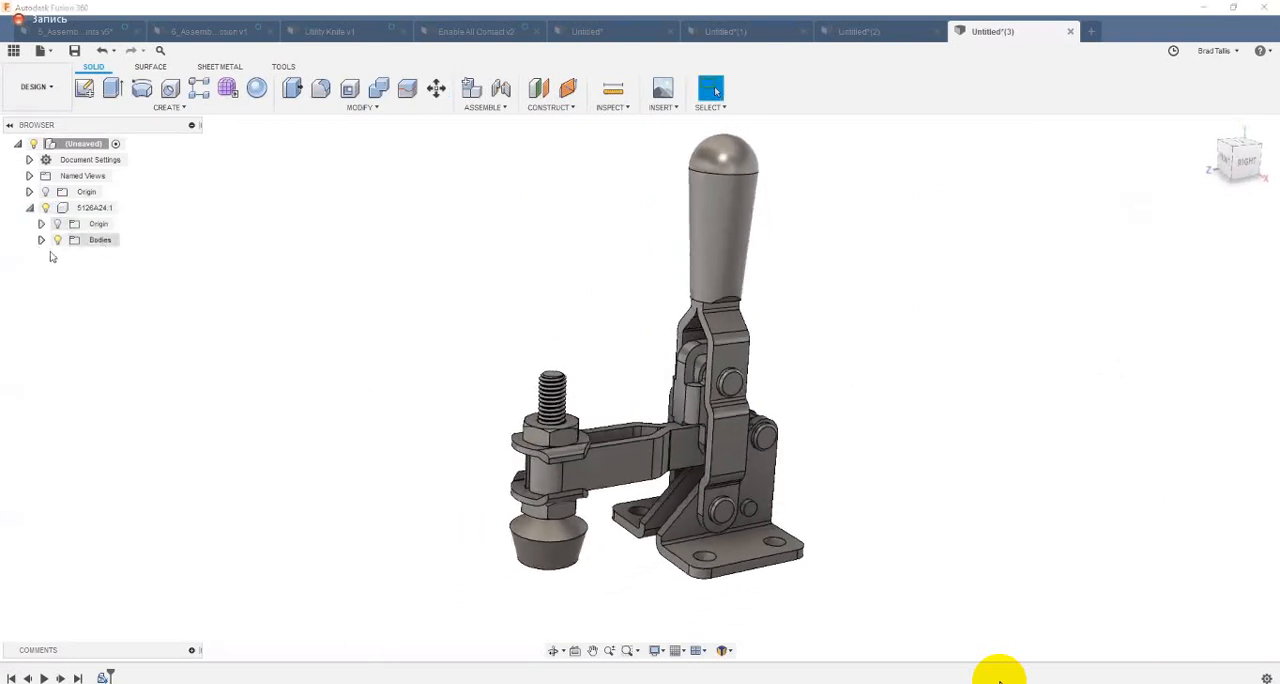
double_click(95, 241)
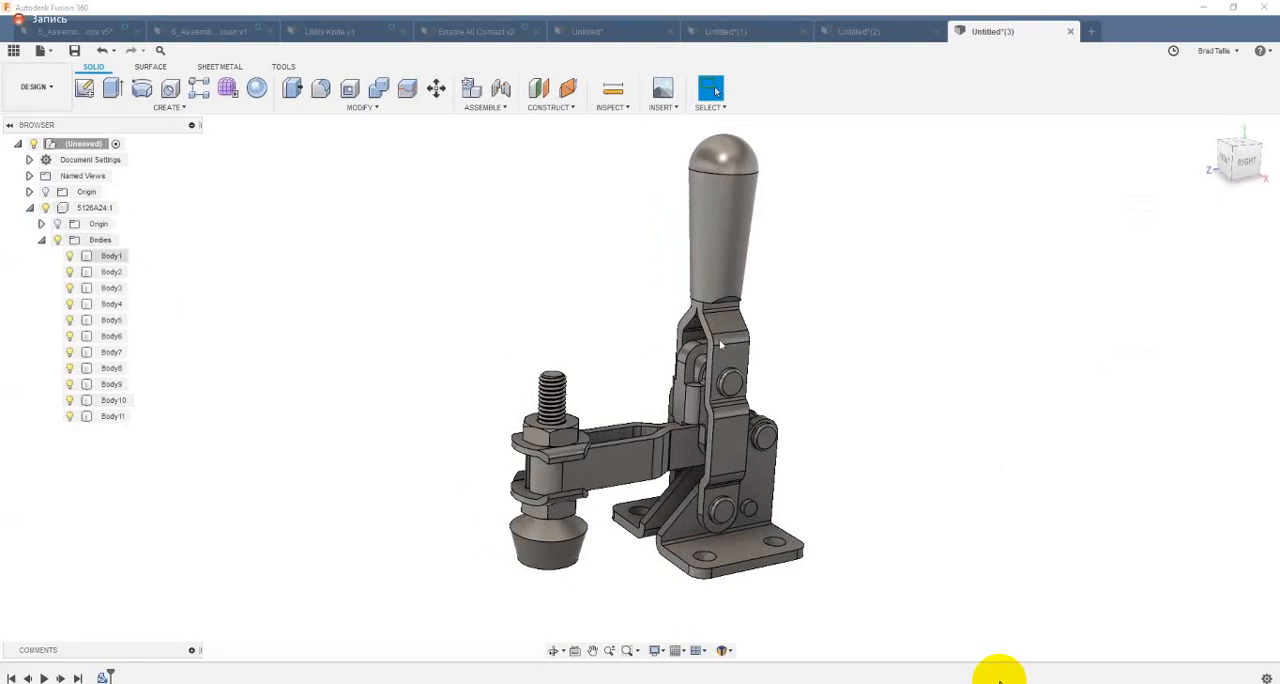
click(692, 389)
drag(833, 331, 881, 380)
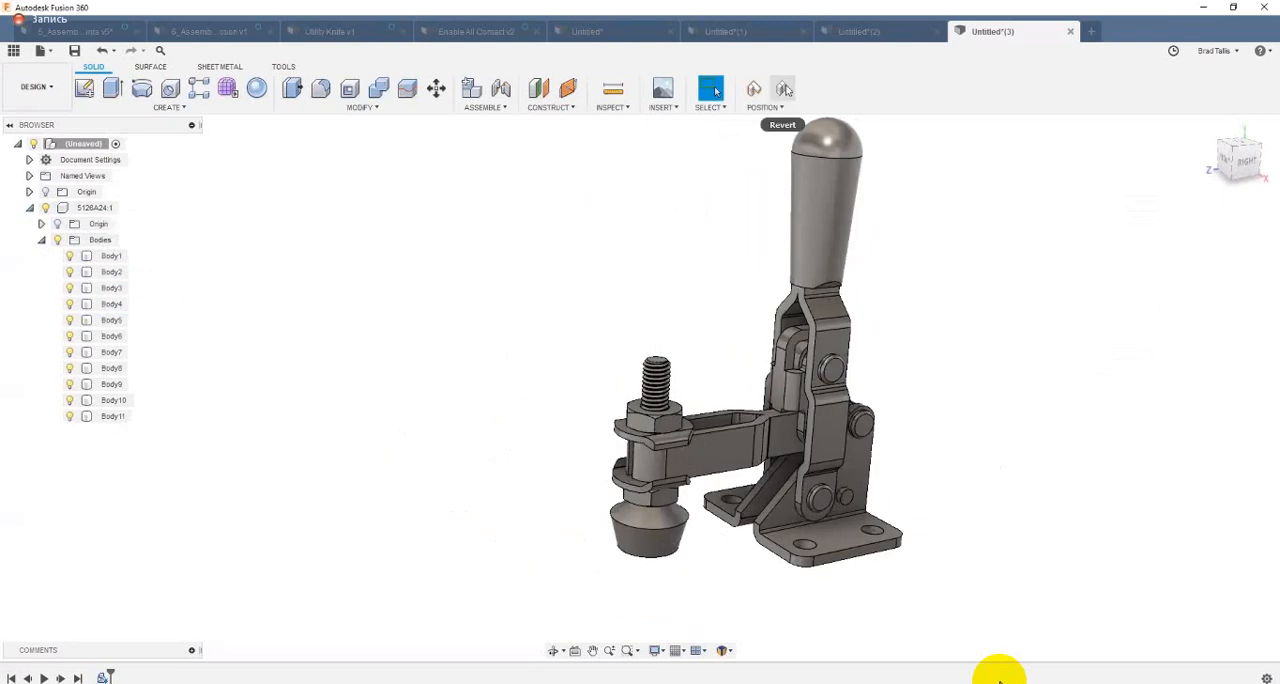
click(784, 89)
Step: Create separate components from all bodies of the 5126A24 clamp
right_click(109, 246)
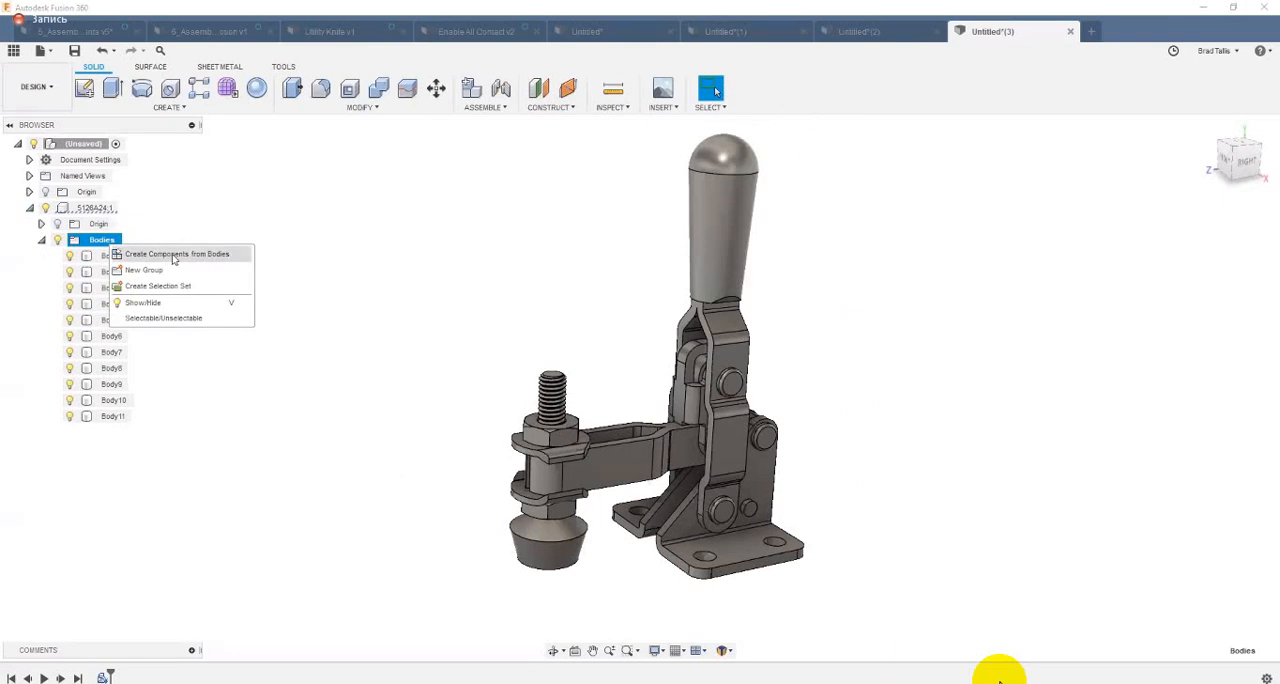
click(125, 255)
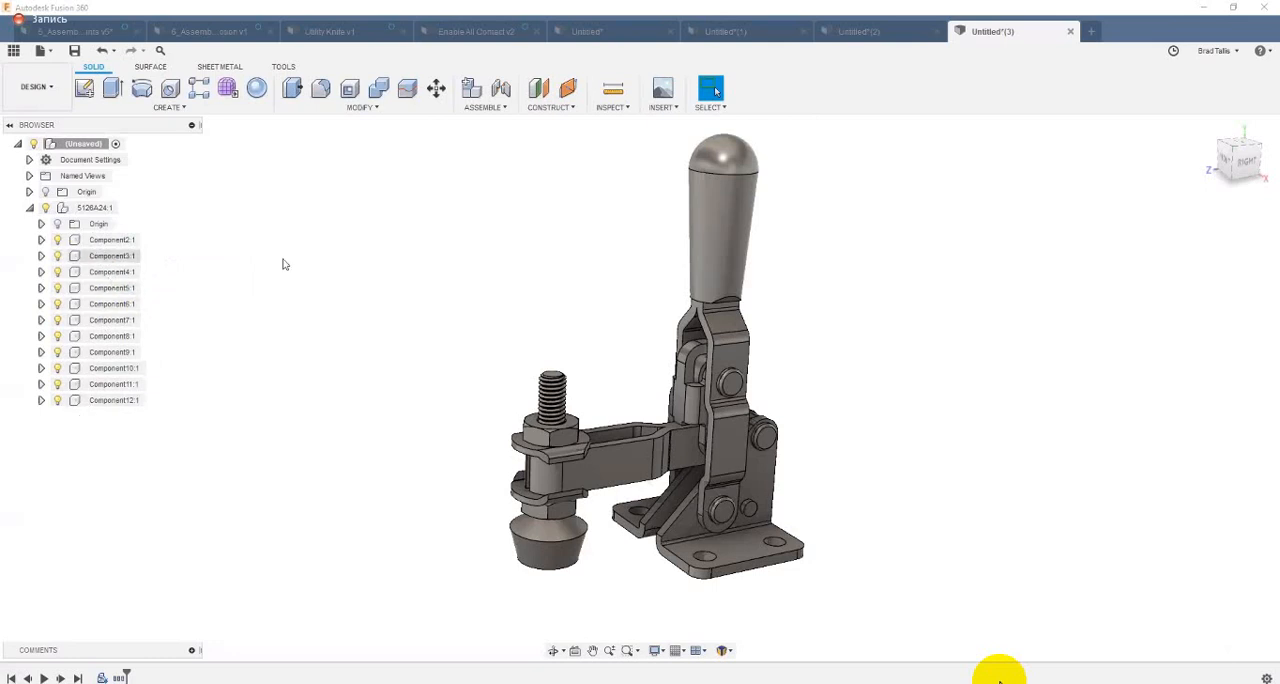
Step: Pull the clamp's handle lever, grip and arm apart to test their independent movement, and revert the component positions
drag(732, 314, 860, 280)
drag(727, 268, 620, 238)
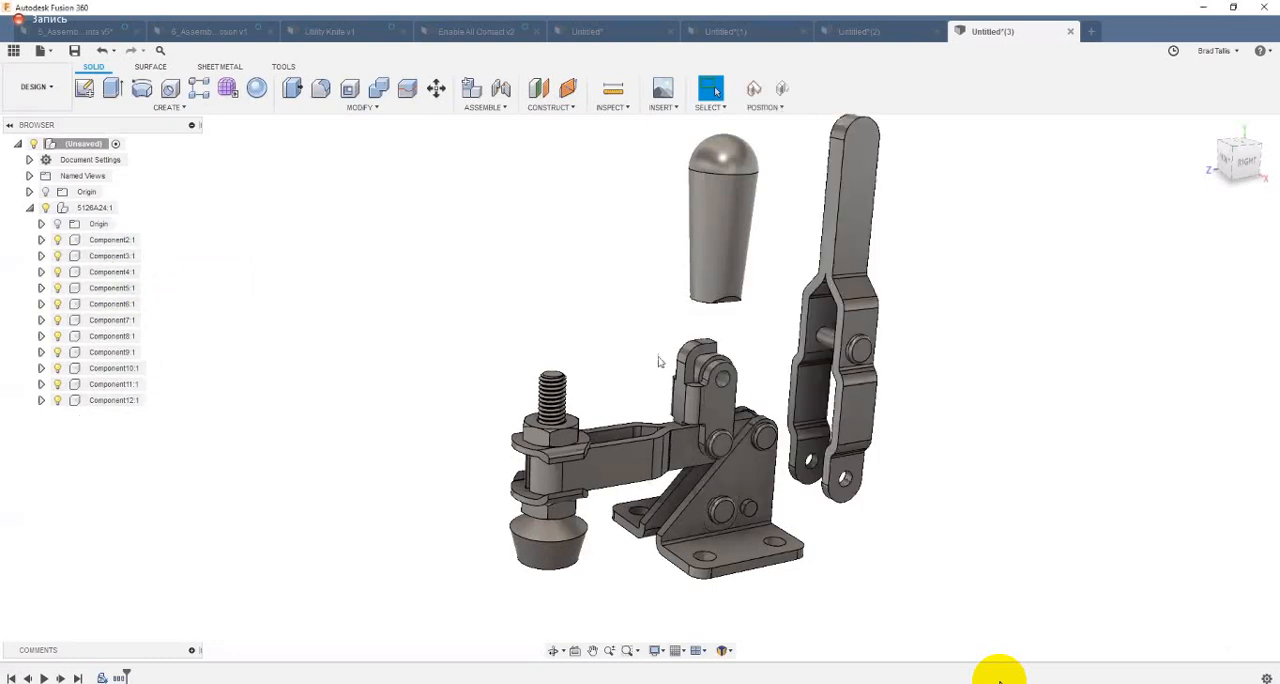
drag(645, 453, 547, 542)
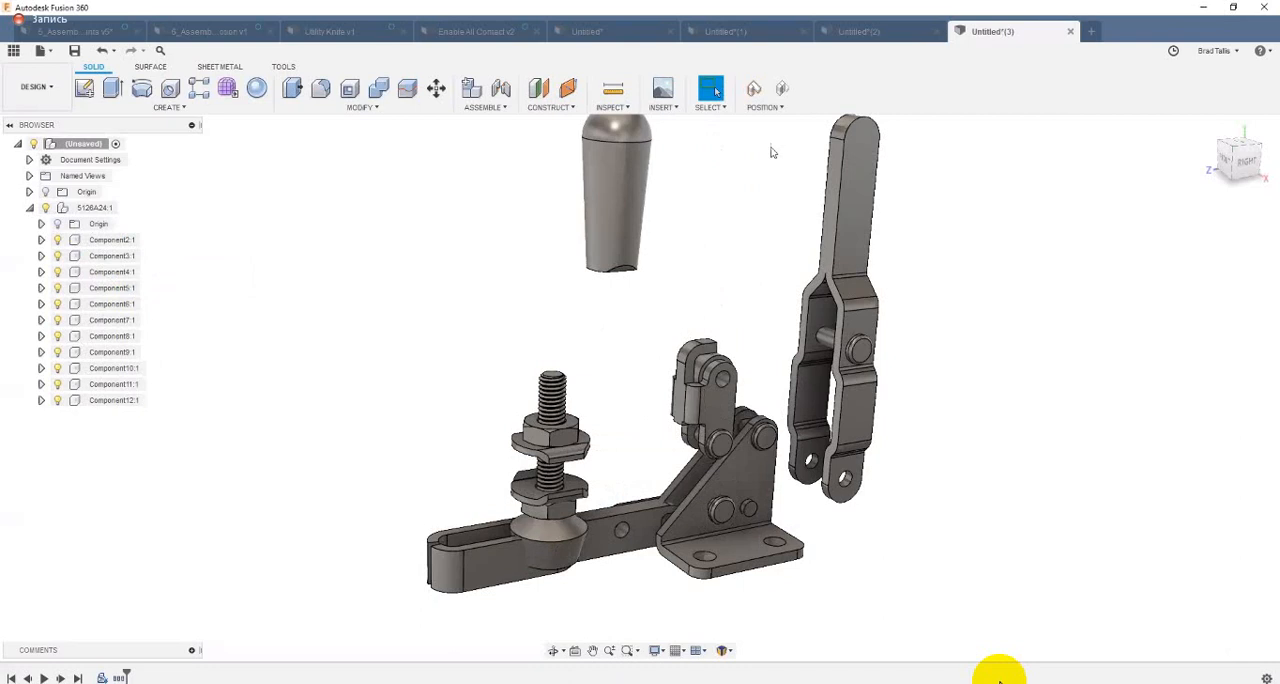
click(782, 90)
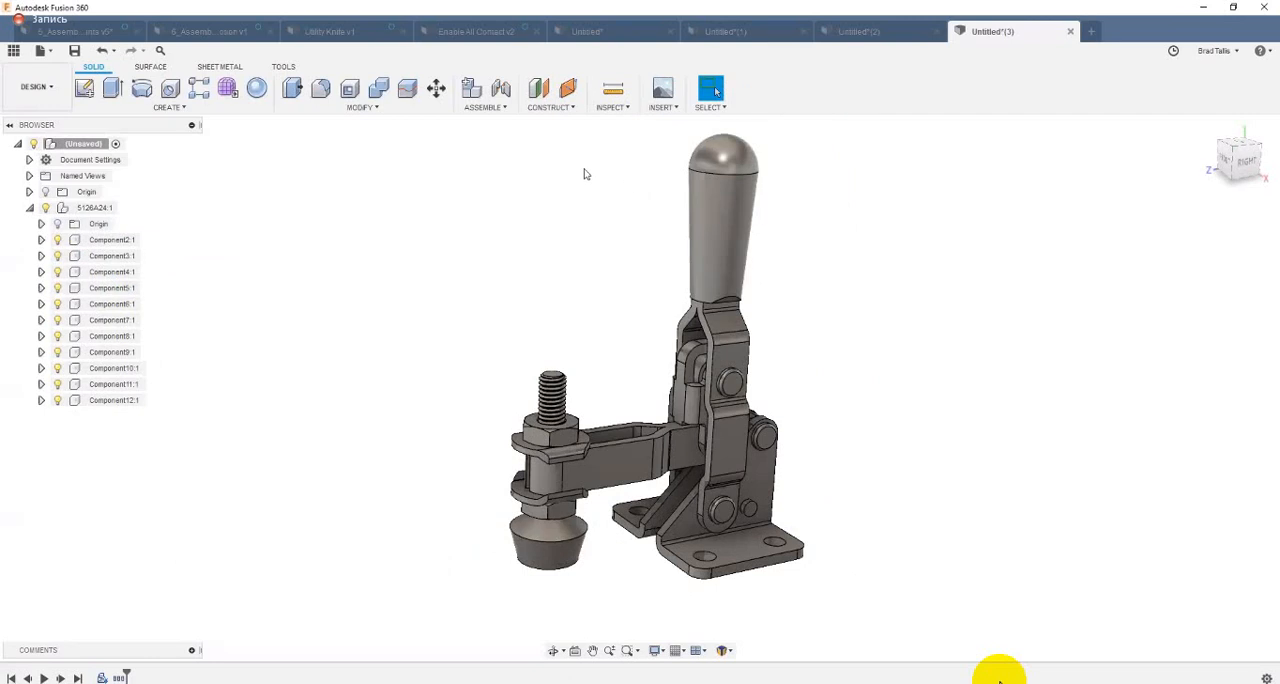
click(490, 107)
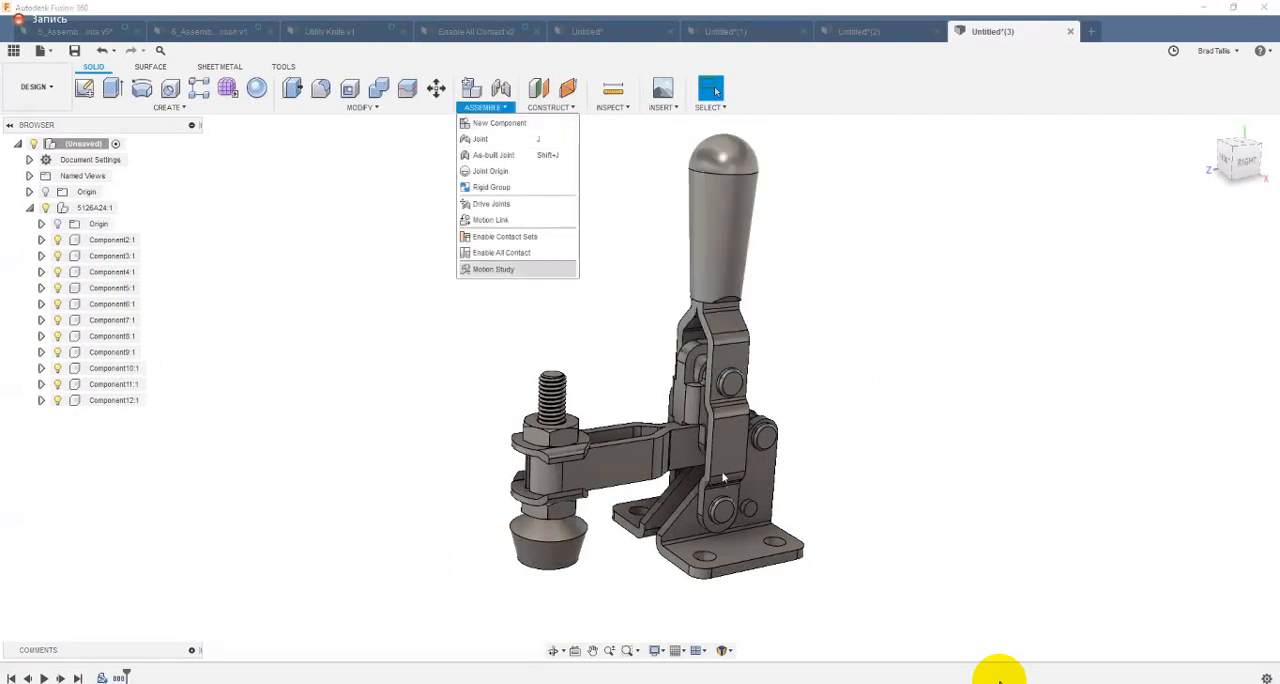
click(871, 307)
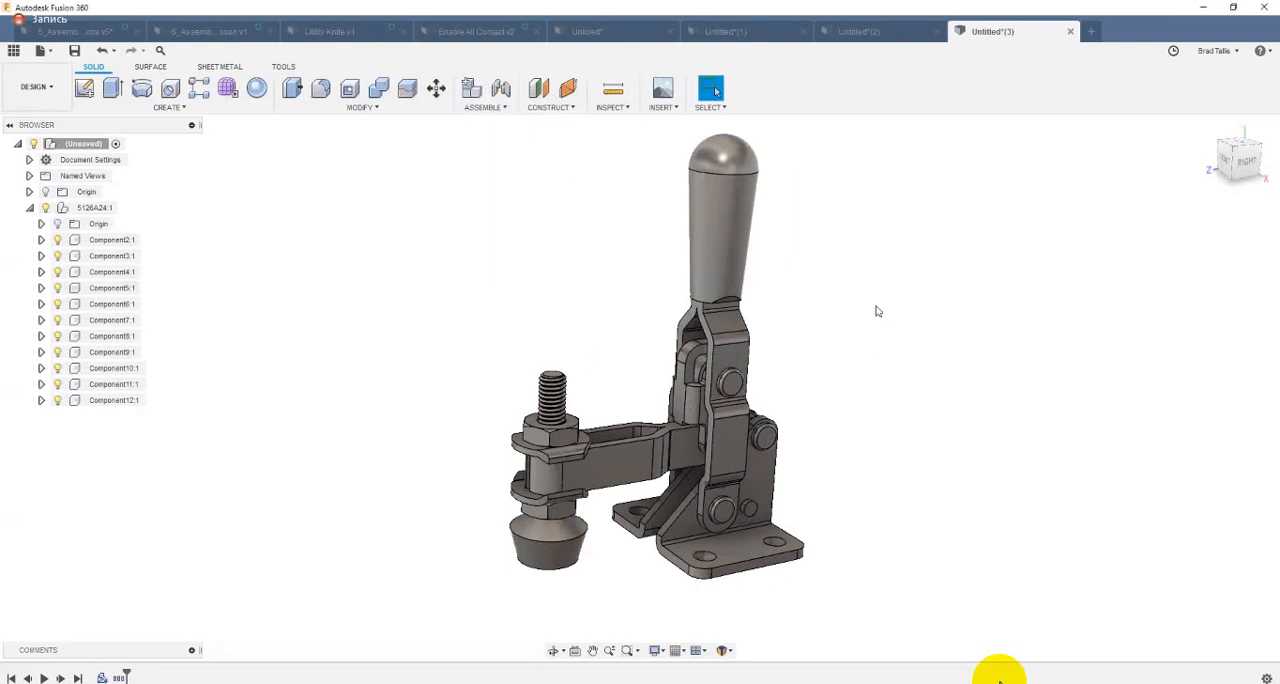
shift+middle_drag(877, 311, 919, 355)
scroll(860, 396, up, 1)
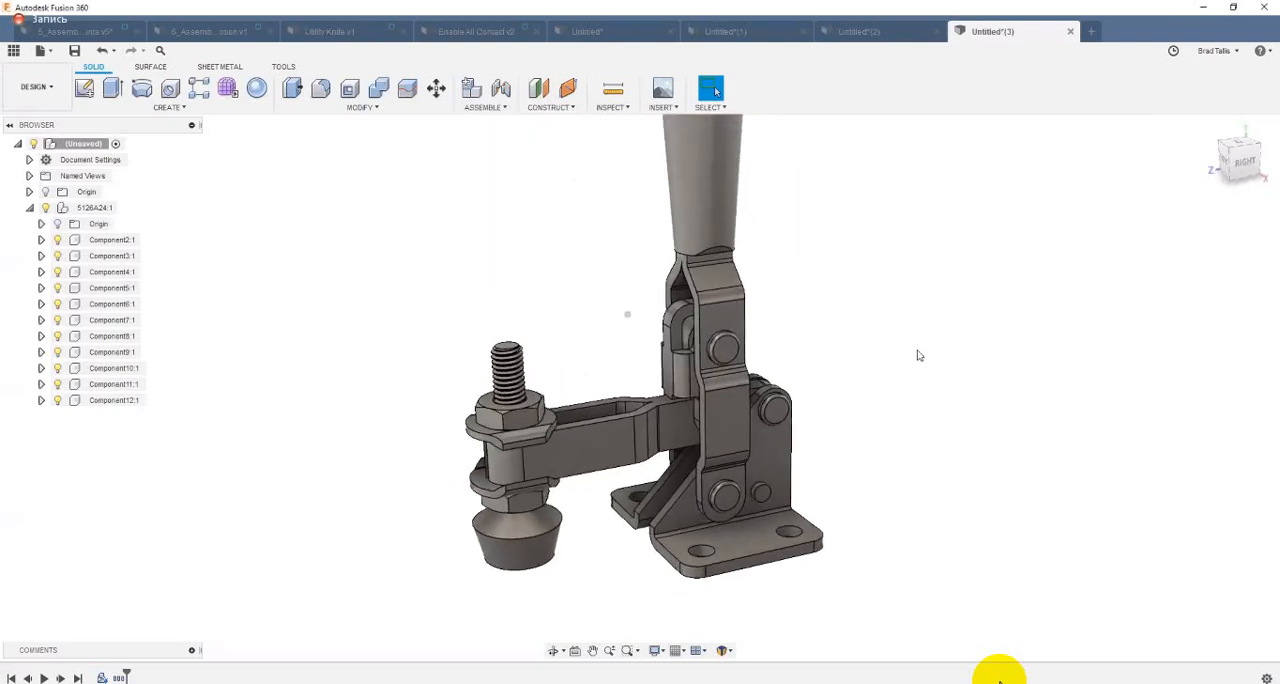
key(F6)
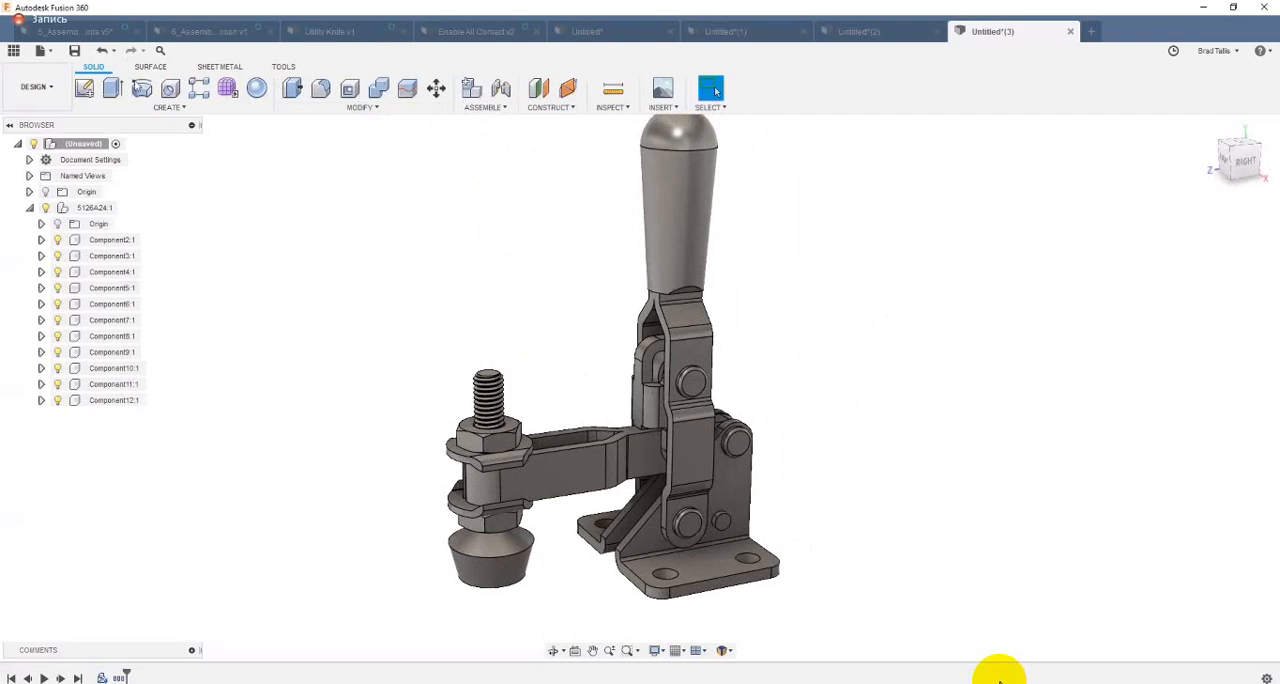
Step: Switch to the 5_Assembly Joints design and revert its moved components to their saved positions
click(76, 32)
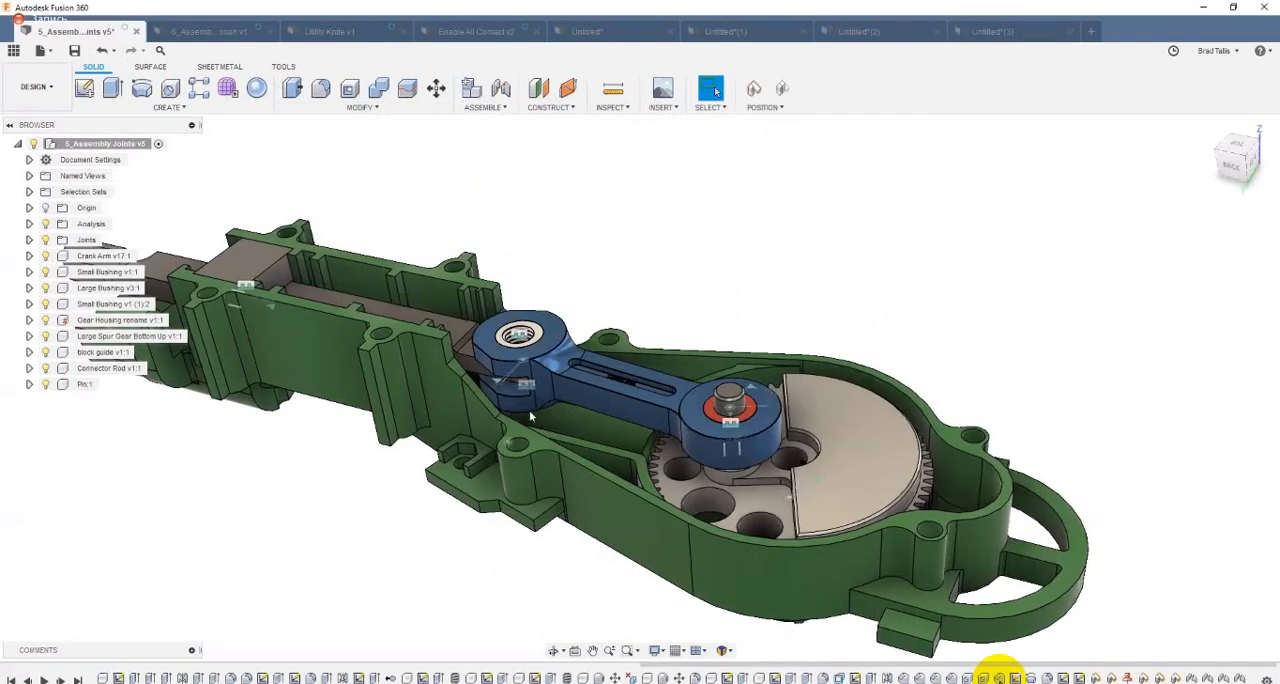
scroll(530, 415, down, 4)
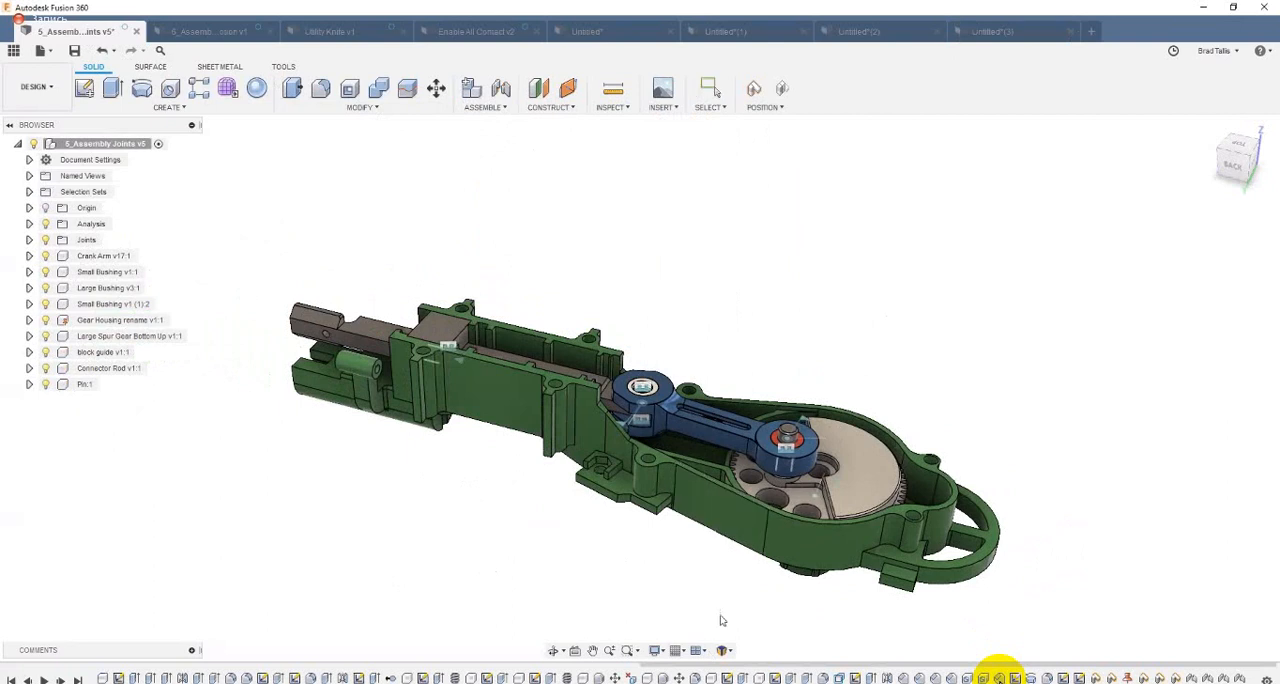
mouse_move(380, 352)
mouse_down()
mouse_move(429, 361)
mouse_move(393, 352)
mouse_up()
click(784, 91)
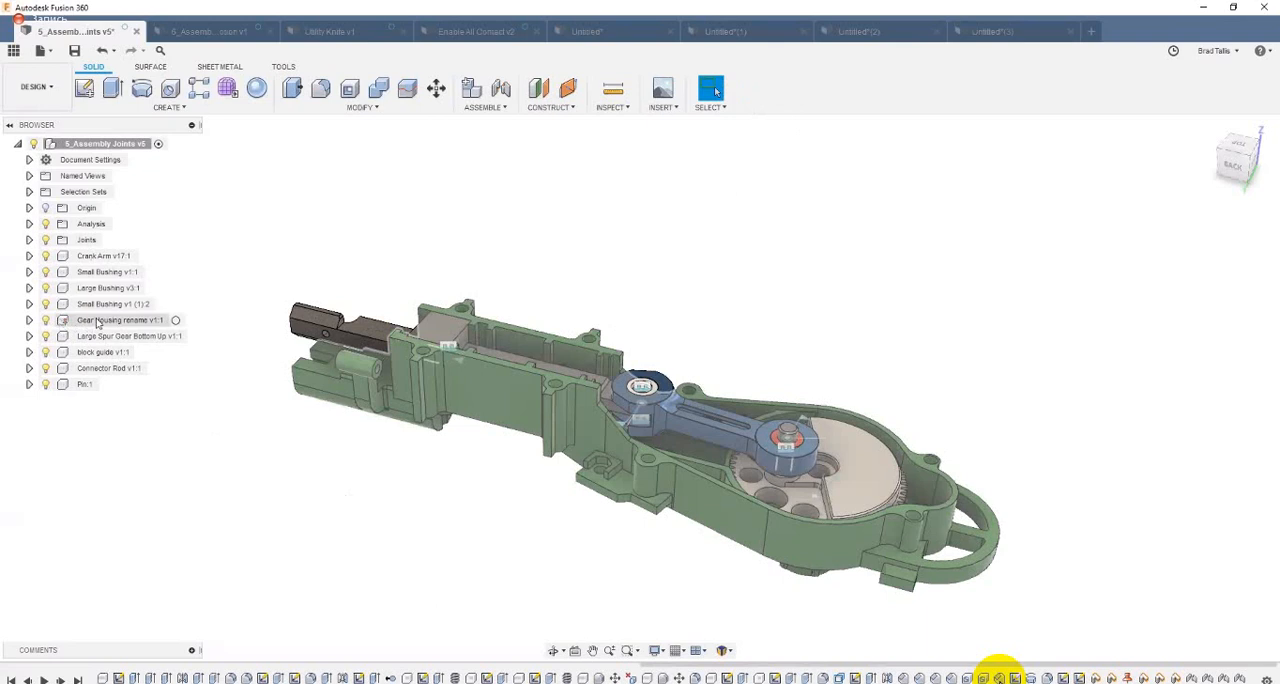
Step: Unground the Gear Housing component, move the whole assembly around to test its freedom, and revert its position
right_click(97, 322)
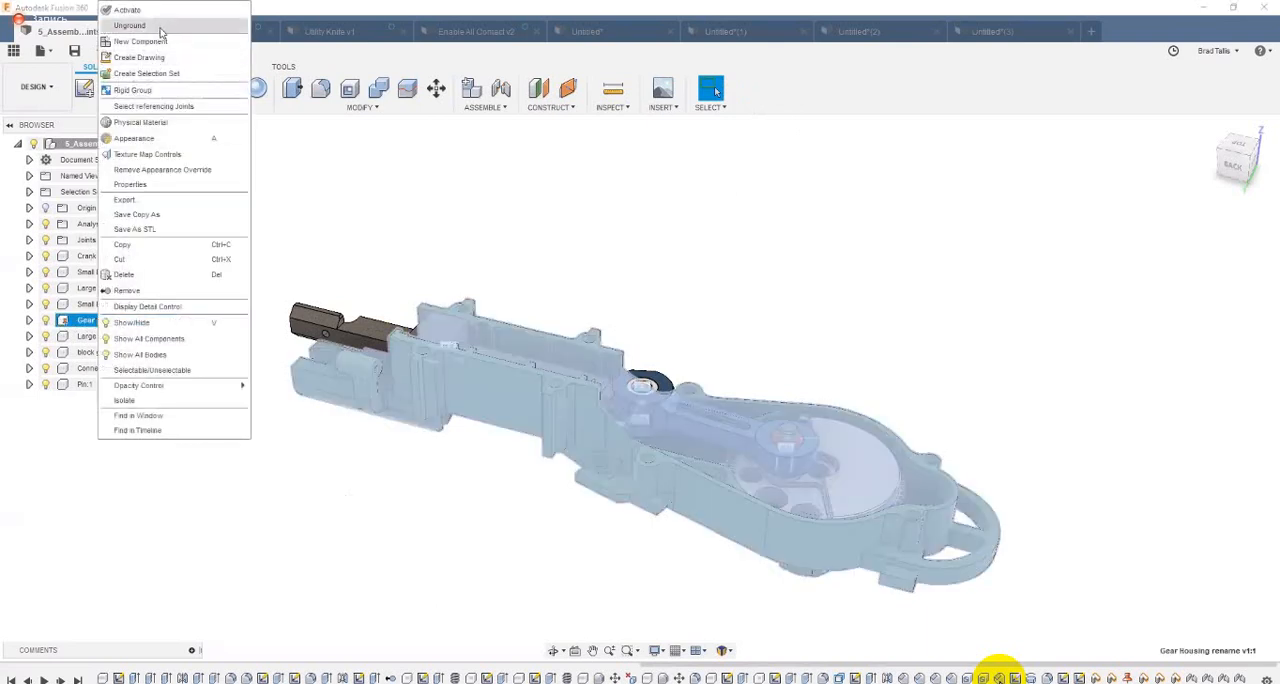
click(150, 548)
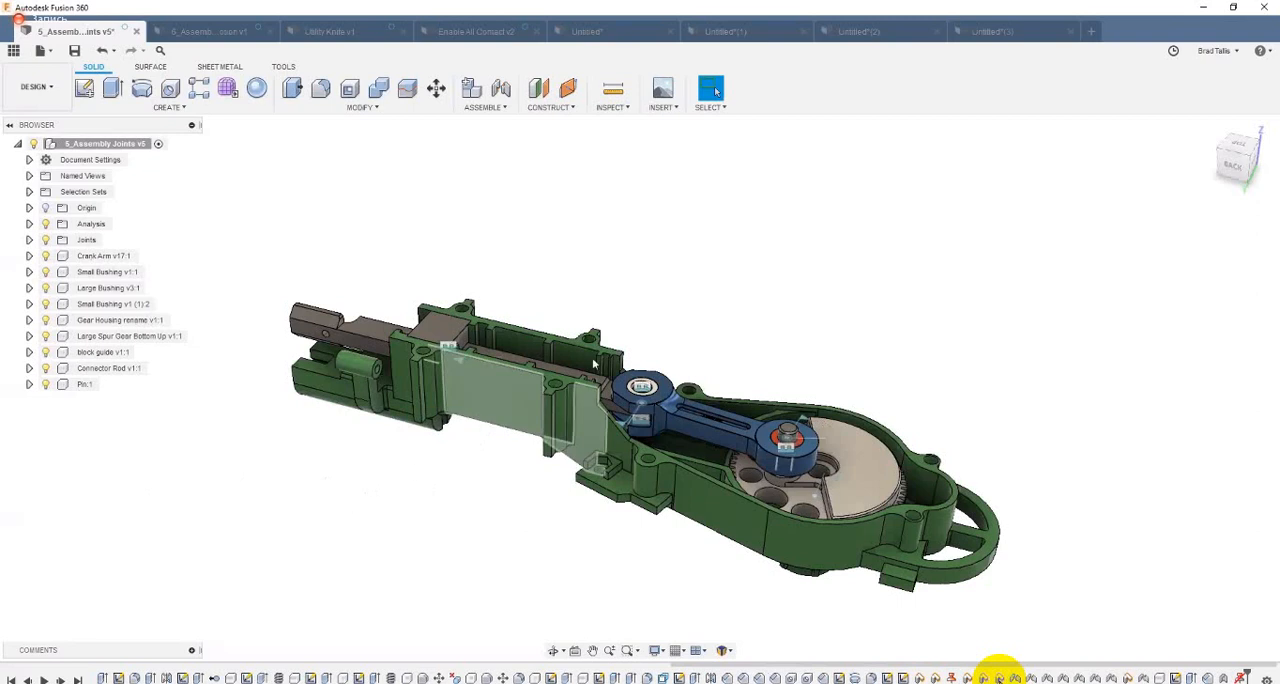
shift+middle_drag(450, 450, 897, 478)
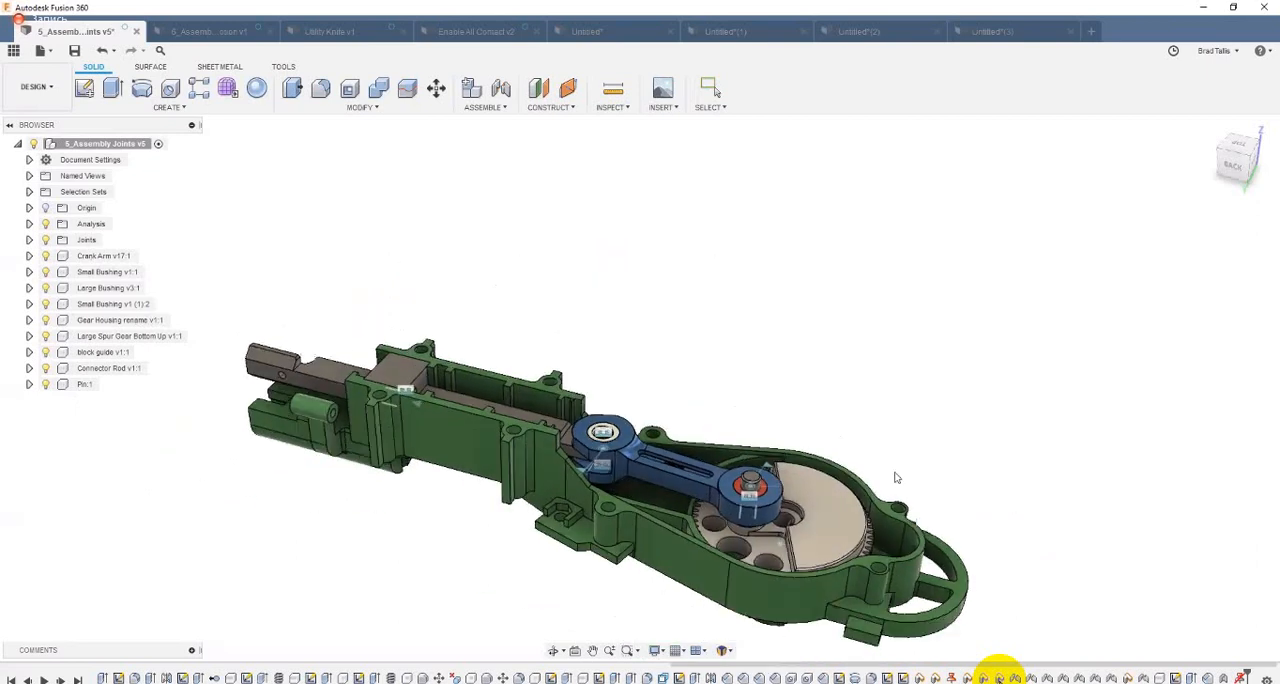
drag(817, 525, 913, 453)
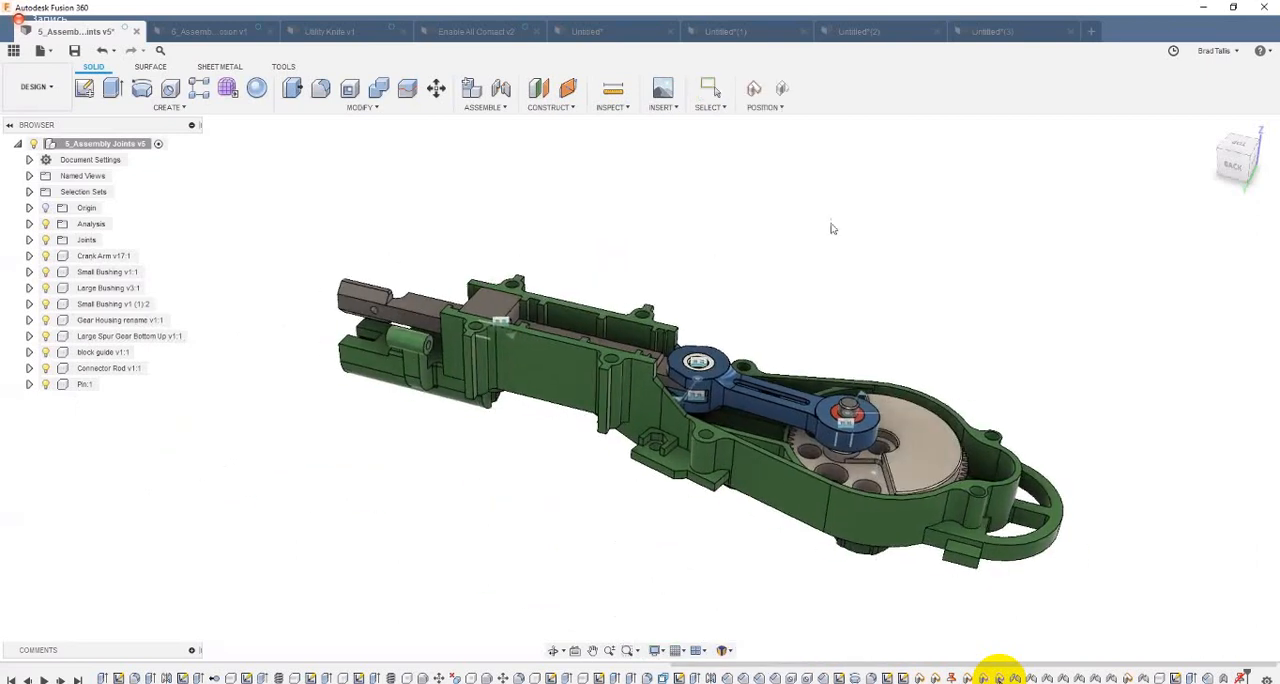
click(782, 89)
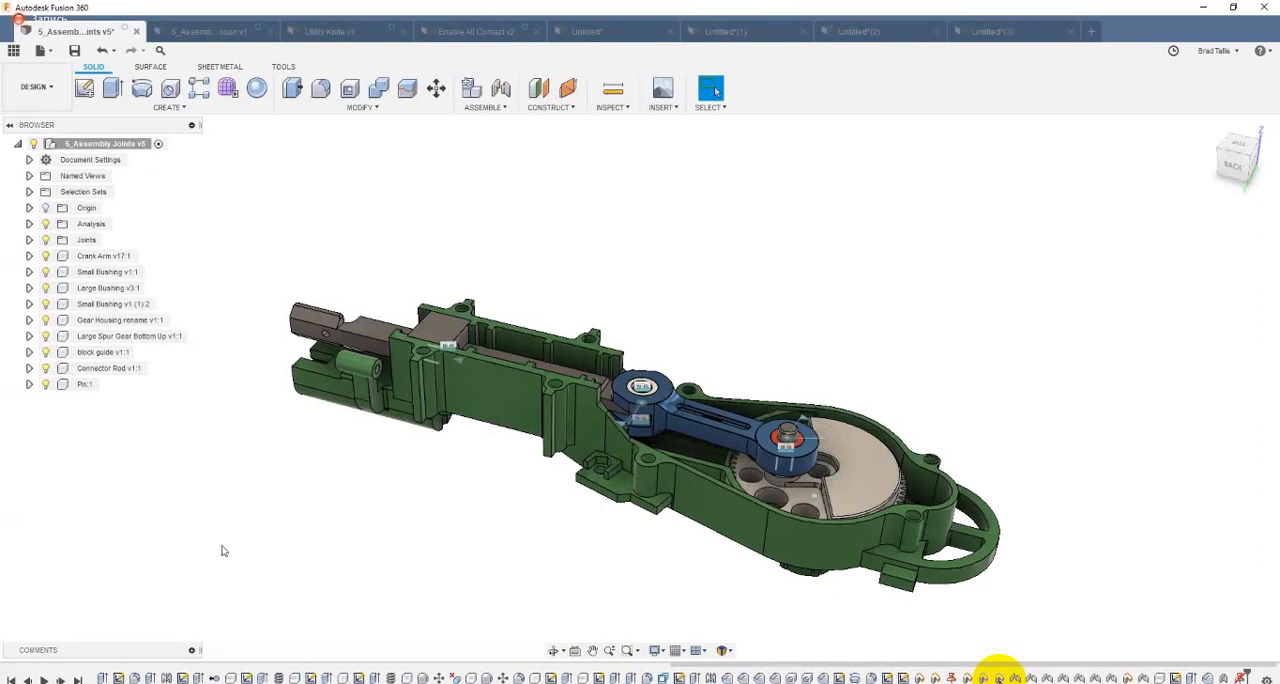
Step: Ground the Gear Housing component and clear the selection
right_click(104, 326)
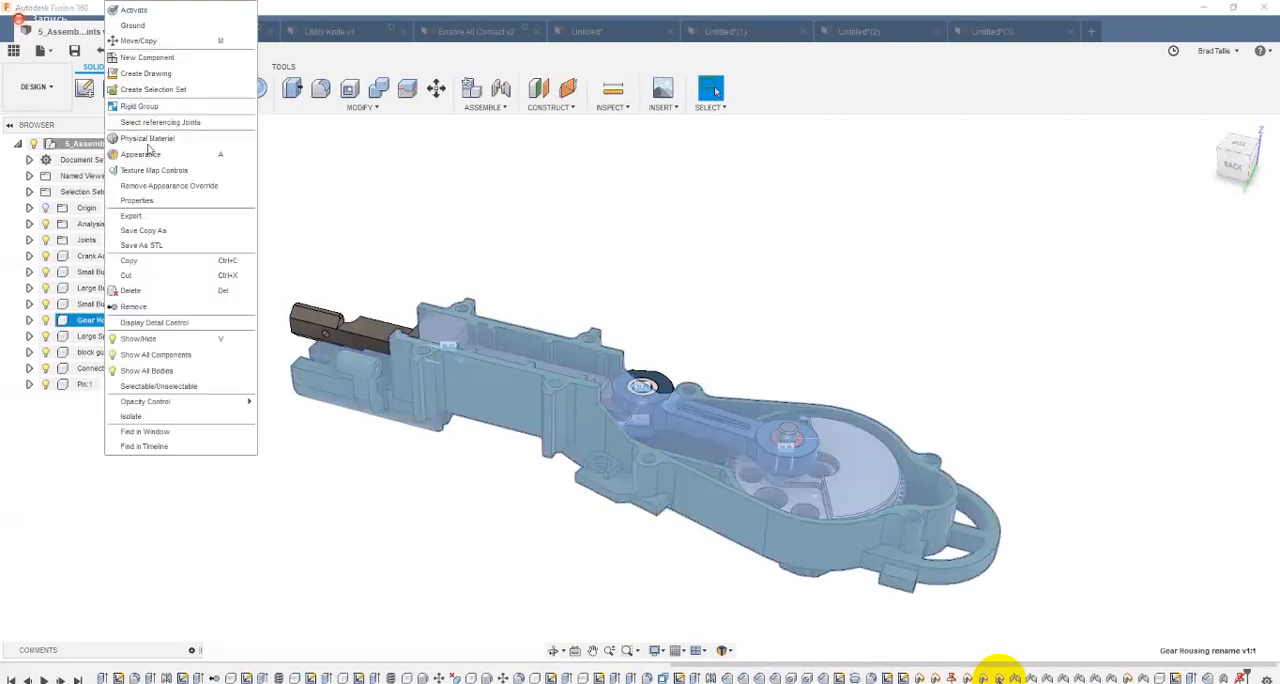
click(154, 25)
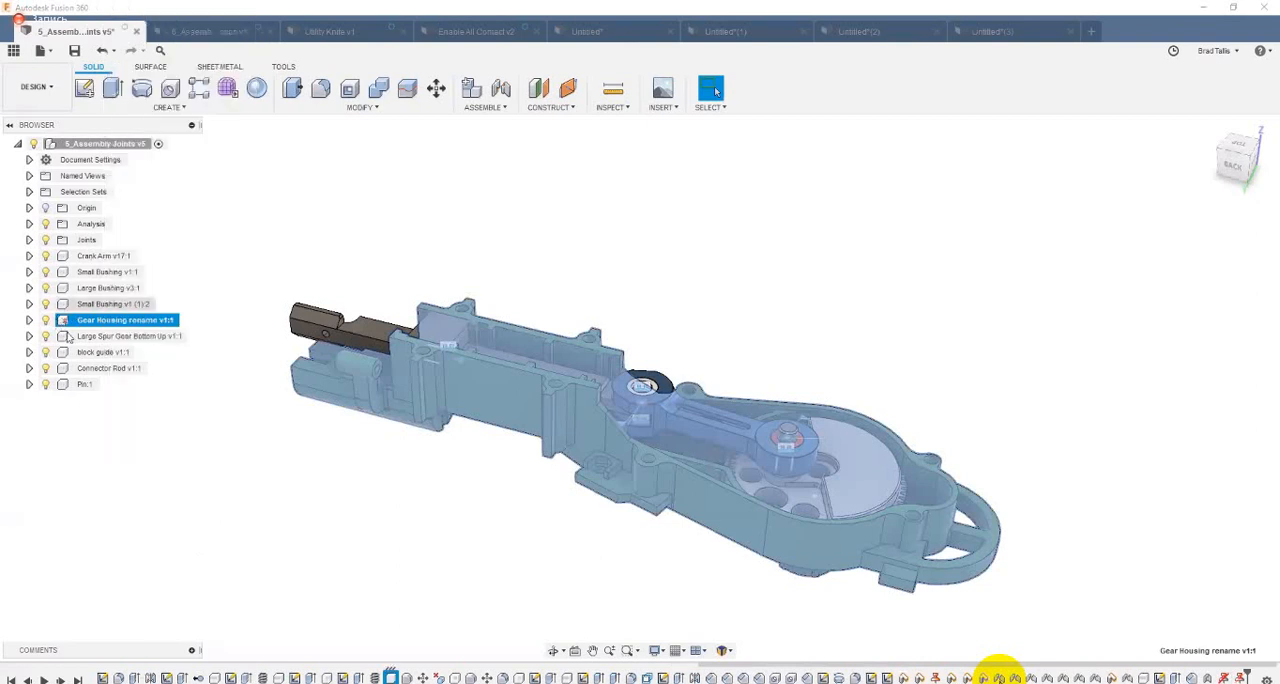
click(337, 437)
Step: Try to move the grounded gear housing and rotate the large spur gear to test the mechanism's motion
drag(478, 382, 450, 415)
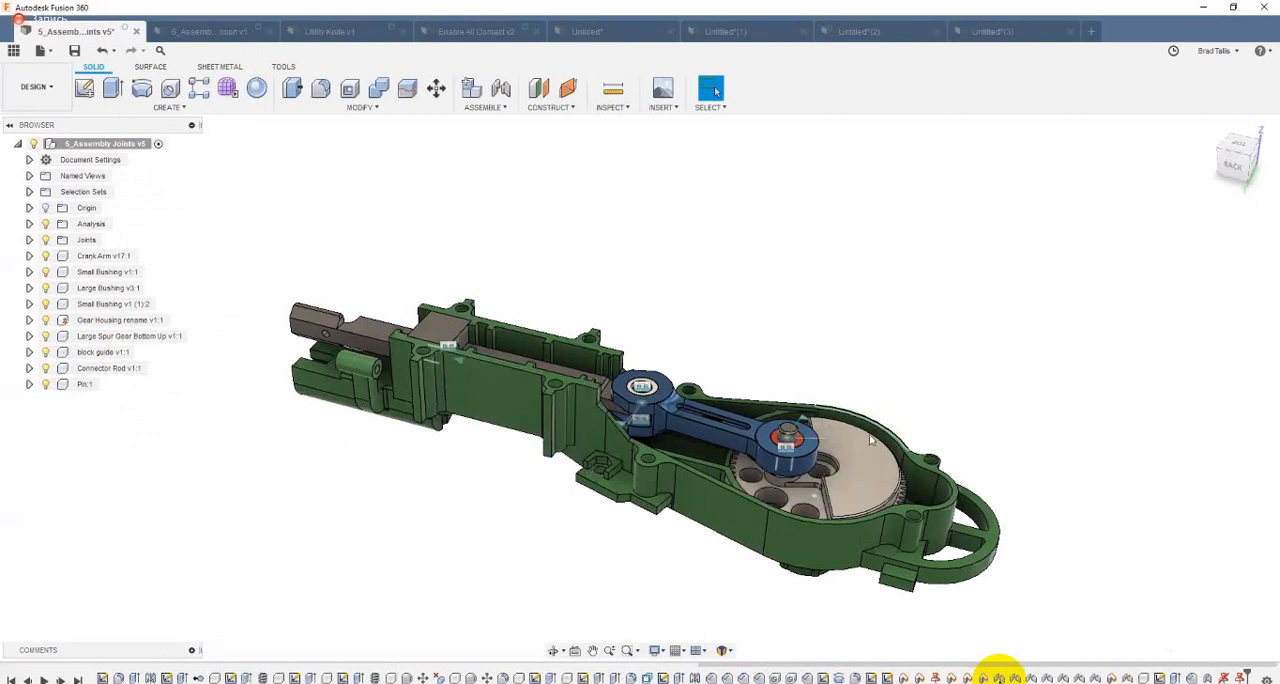
drag(872, 453, 856, 494)
drag(860, 409, 868, 500)
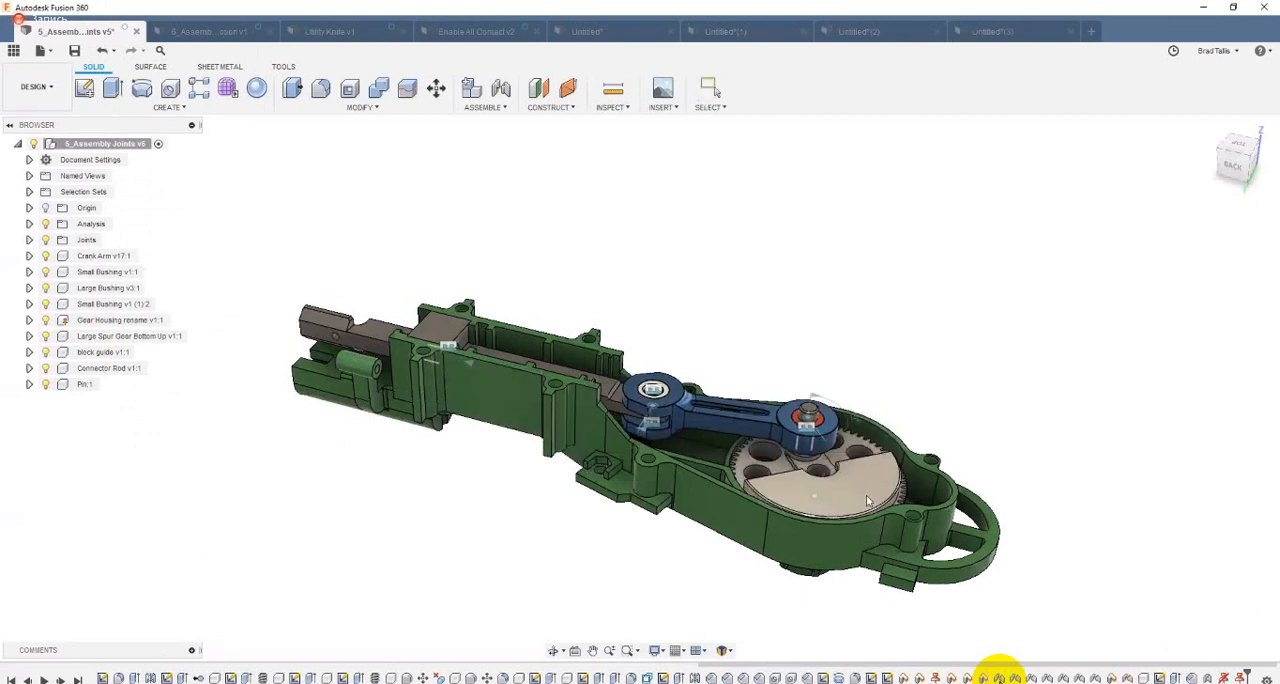
drag(843, 384, 870, 507)
drag(867, 383, 858, 246)
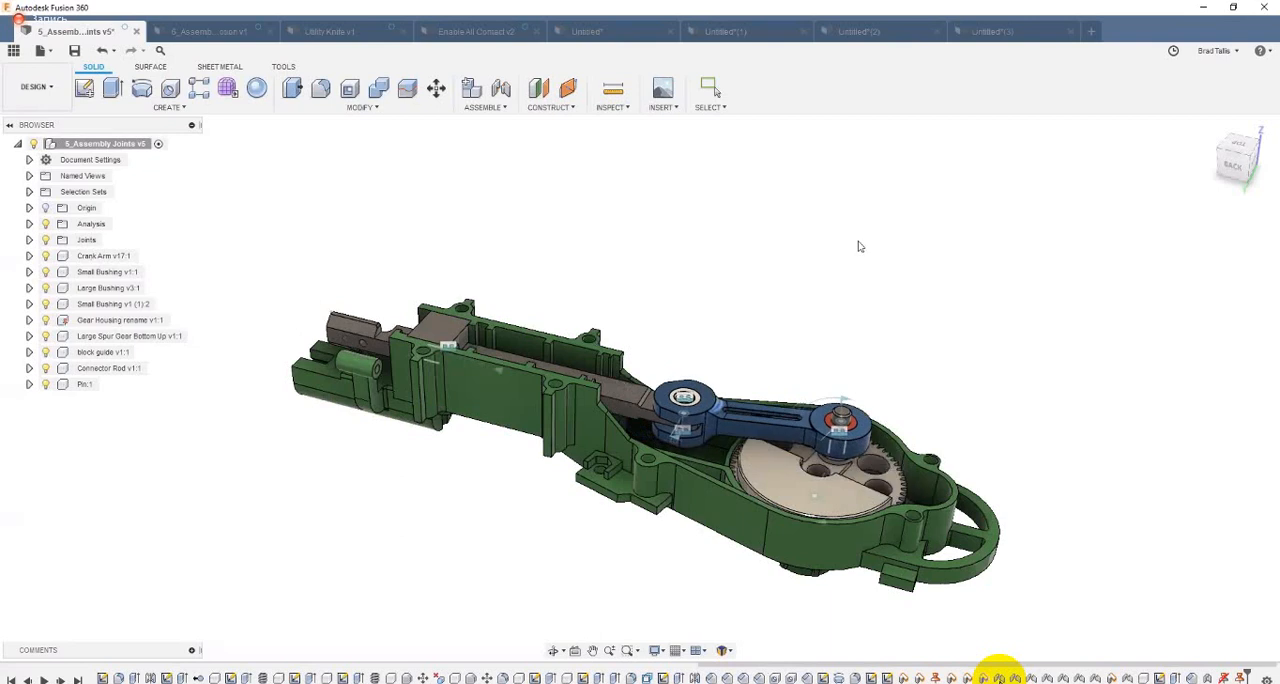
Step: Switch to the Untitled*(3) toggle clamp design and ground the clamp's base bracket, Component2
click(985, 34)
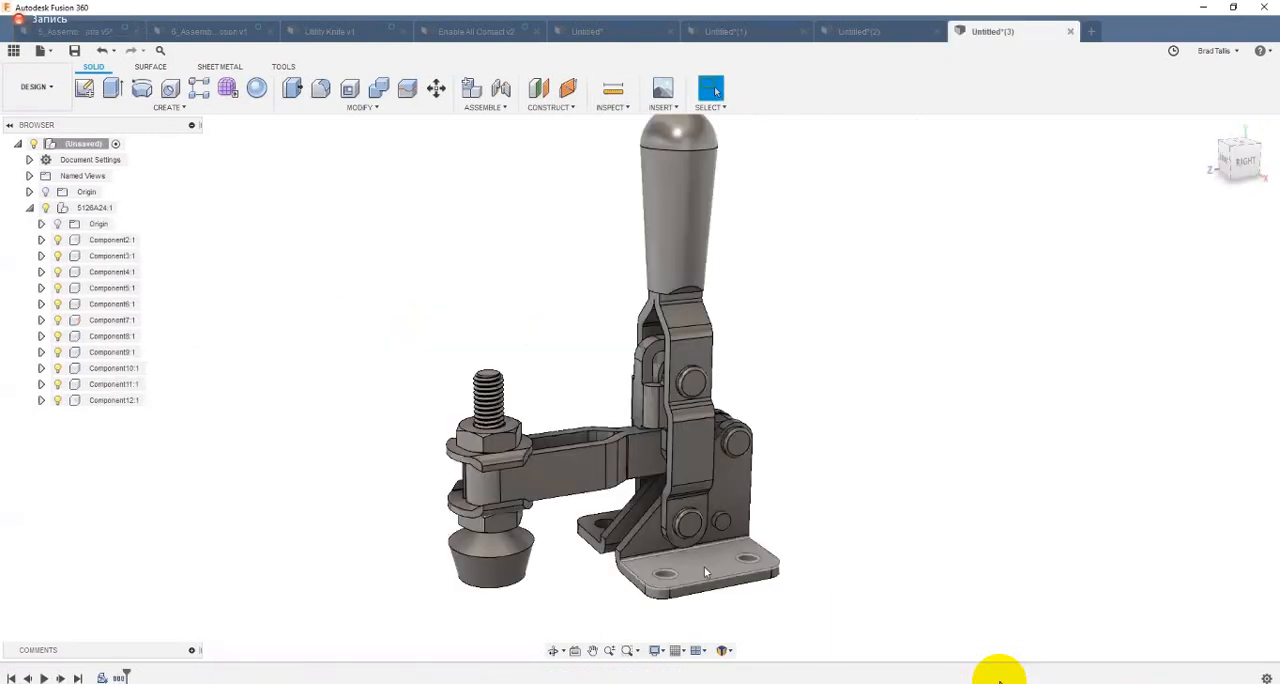
click(704, 567)
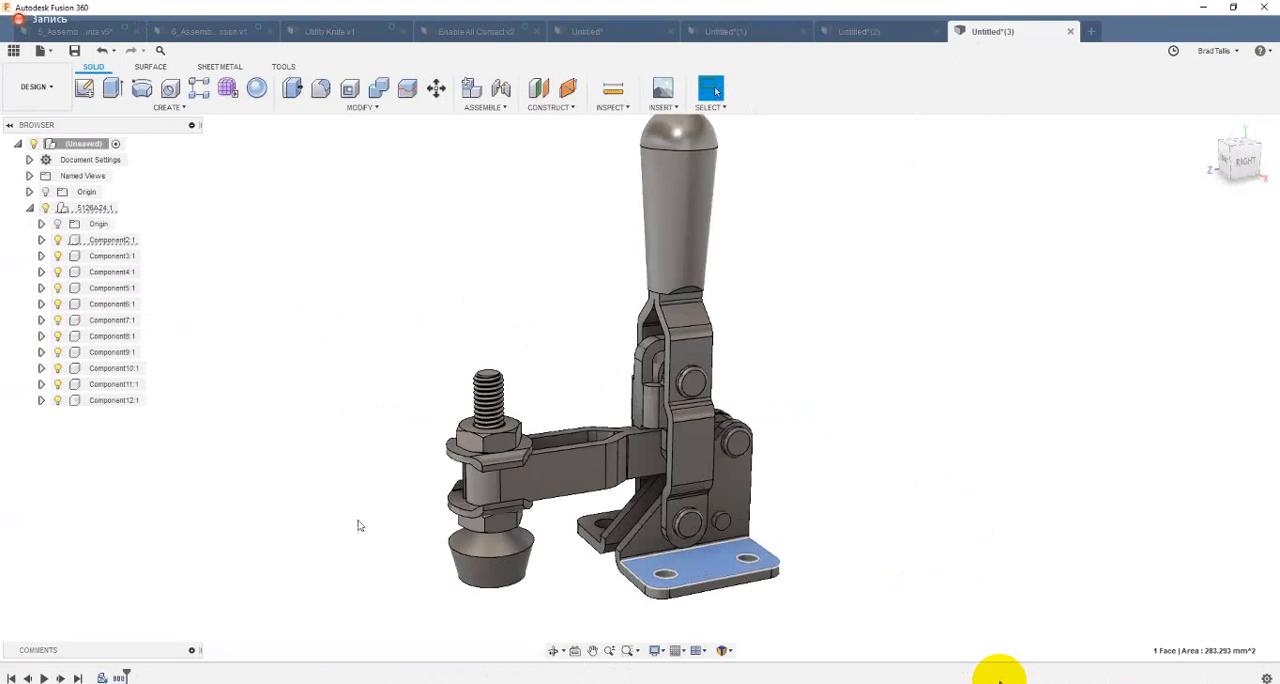
right_click(127, 248)
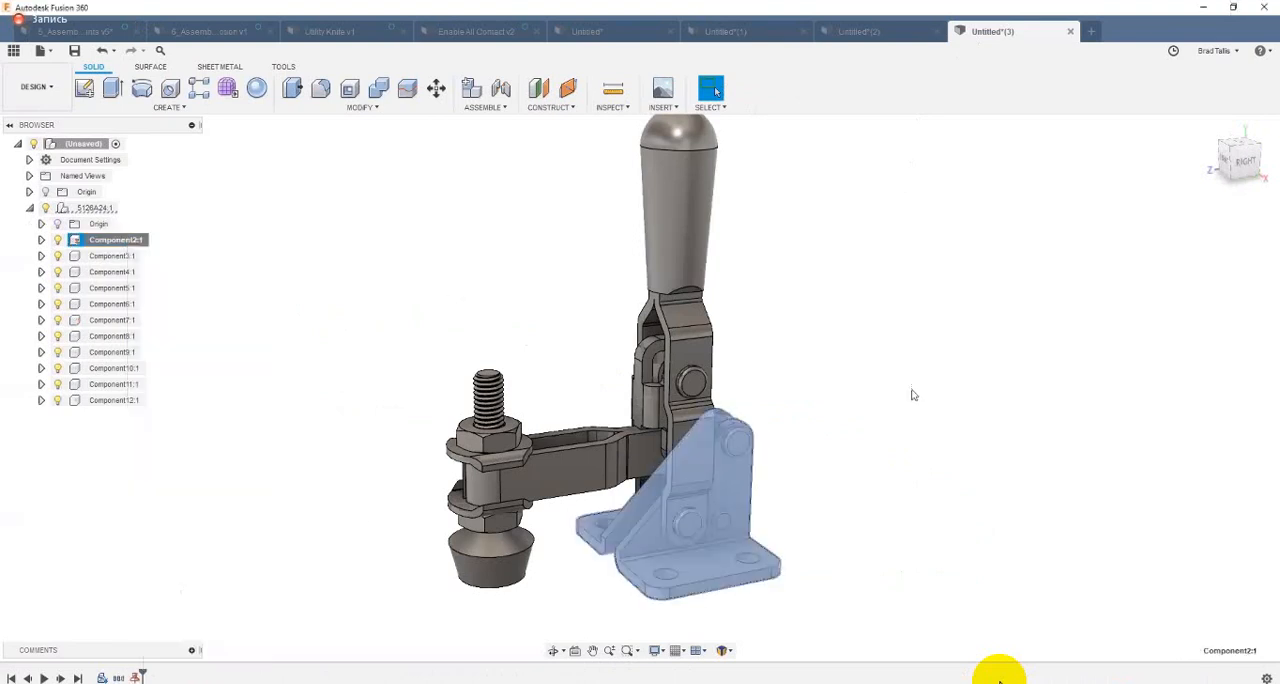
click(883, 467)
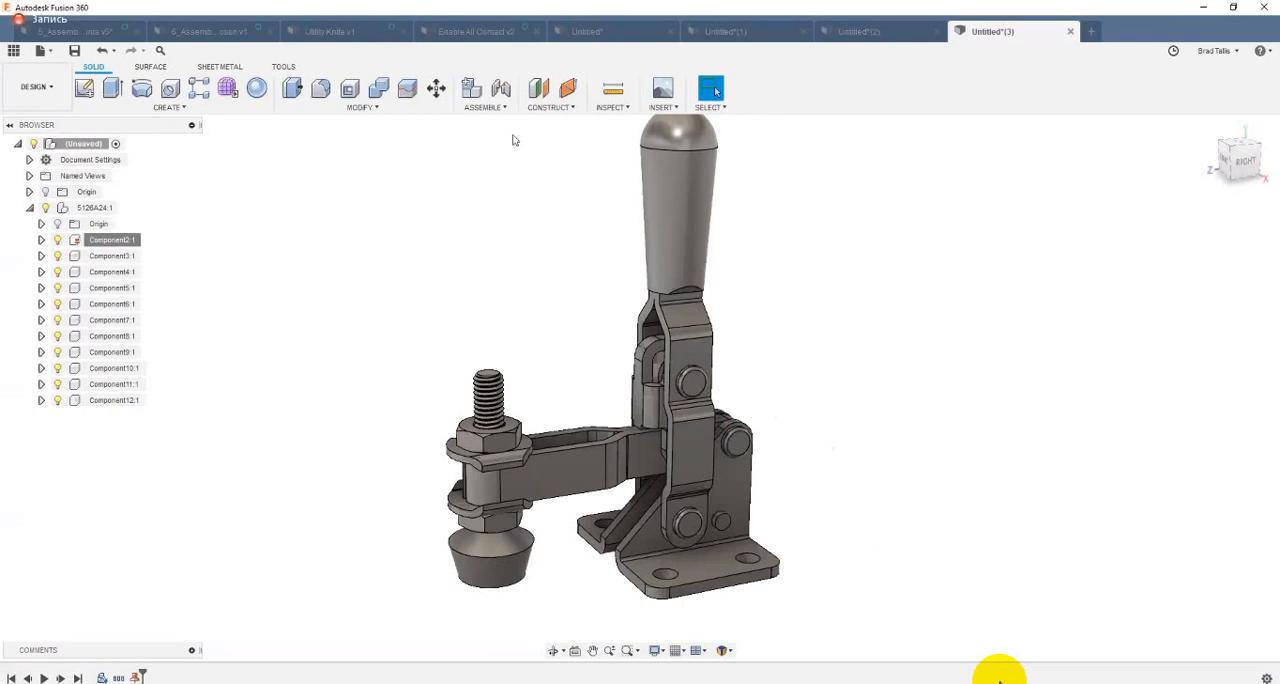
Step: Create a revolute as-built joint between the handle lever and the base bracket, positioned at their lower pivot pin
click(486, 108)
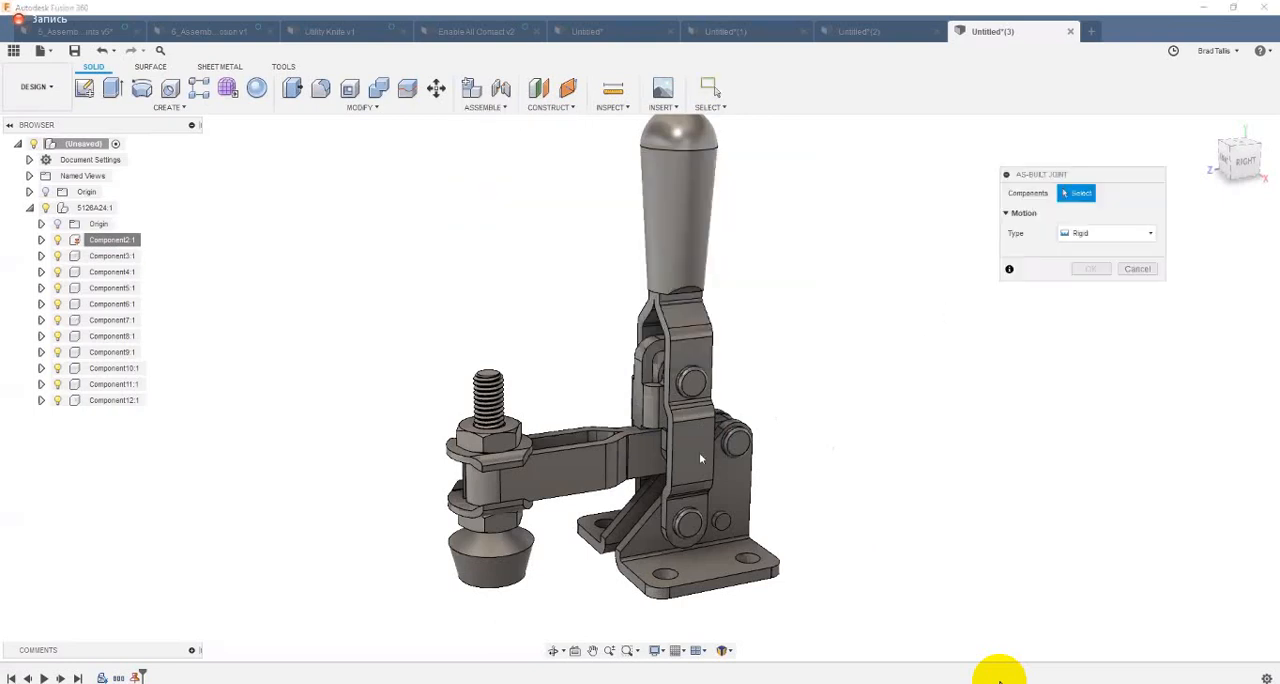
click(1095, 235)
click(1097, 266)
scroll(890, 380, up, 2)
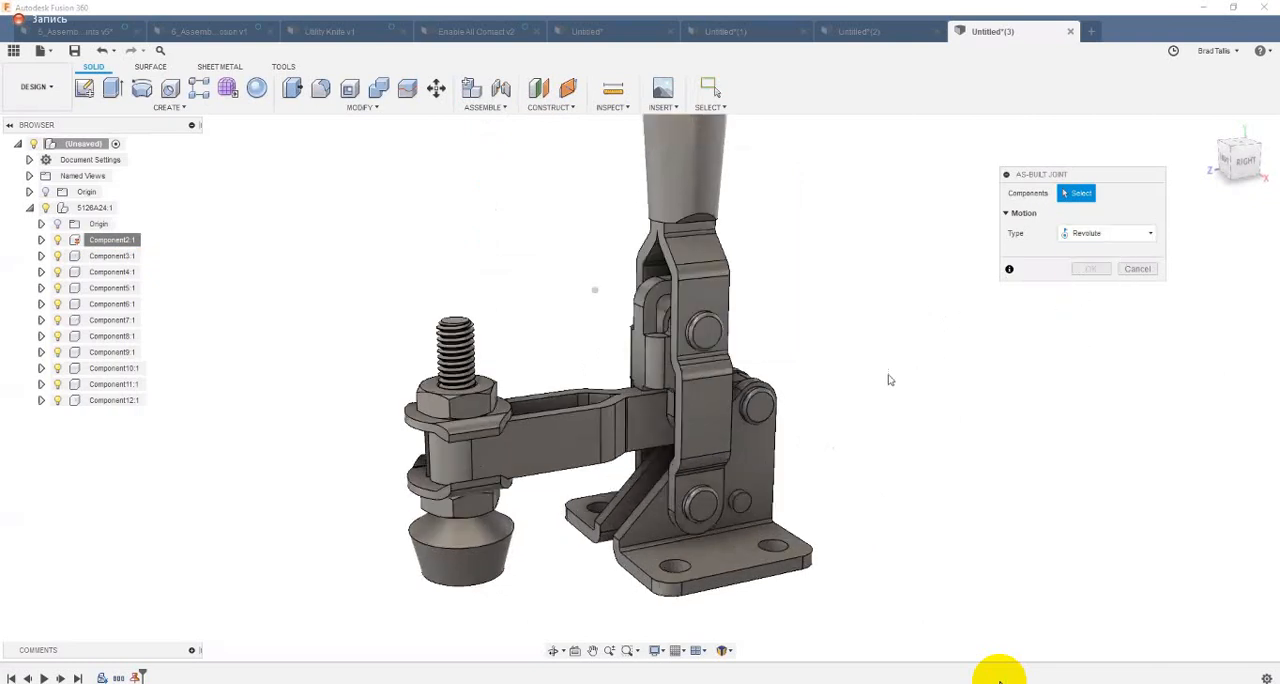
middle_drag(652, 450, 619, 458)
scroll(661, 440, up, 1)
click(686, 490)
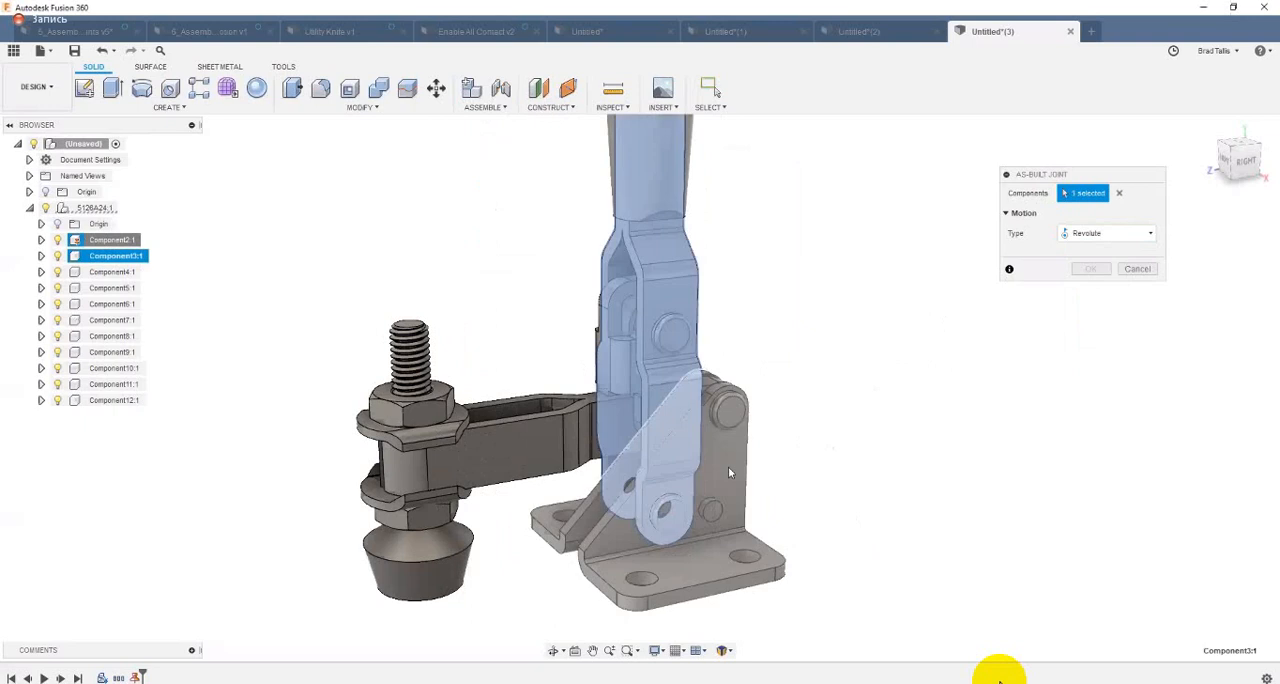
click(728, 466)
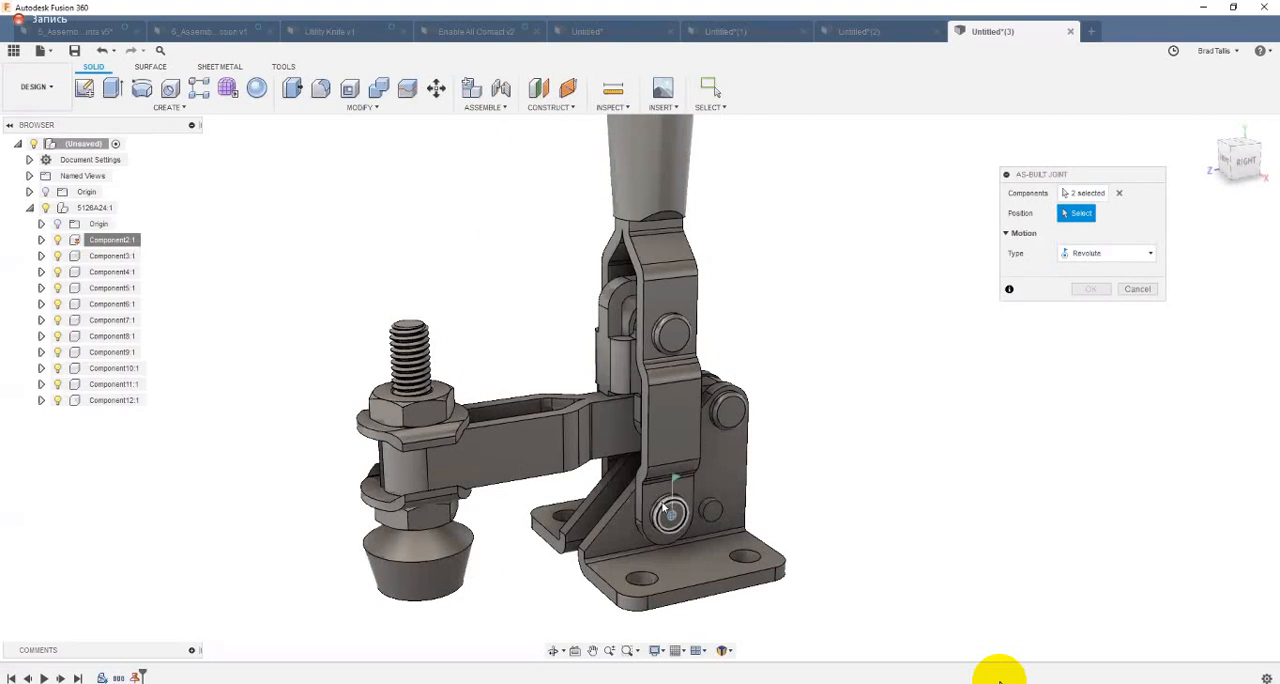
click(668, 510)
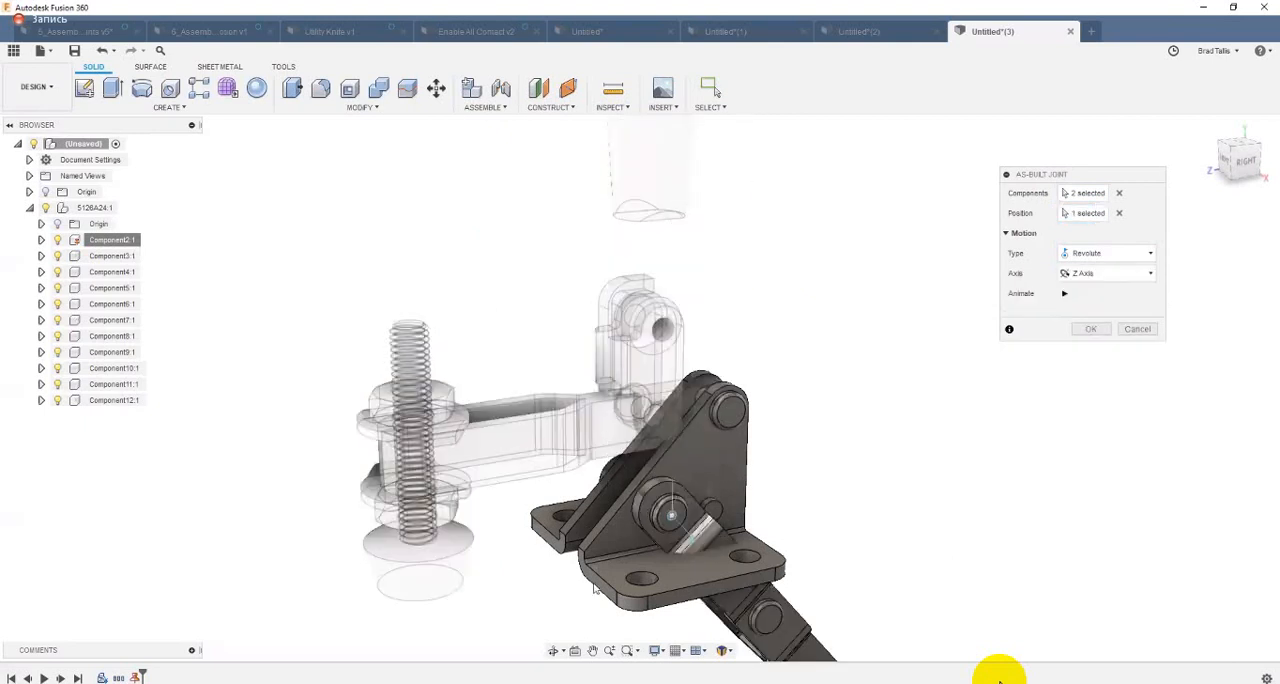
click(1091, 329)
Step: Swing the handle lever about its base pivot to test the revolute joint, and undo the movement
drag(770, 424, 592, 408)
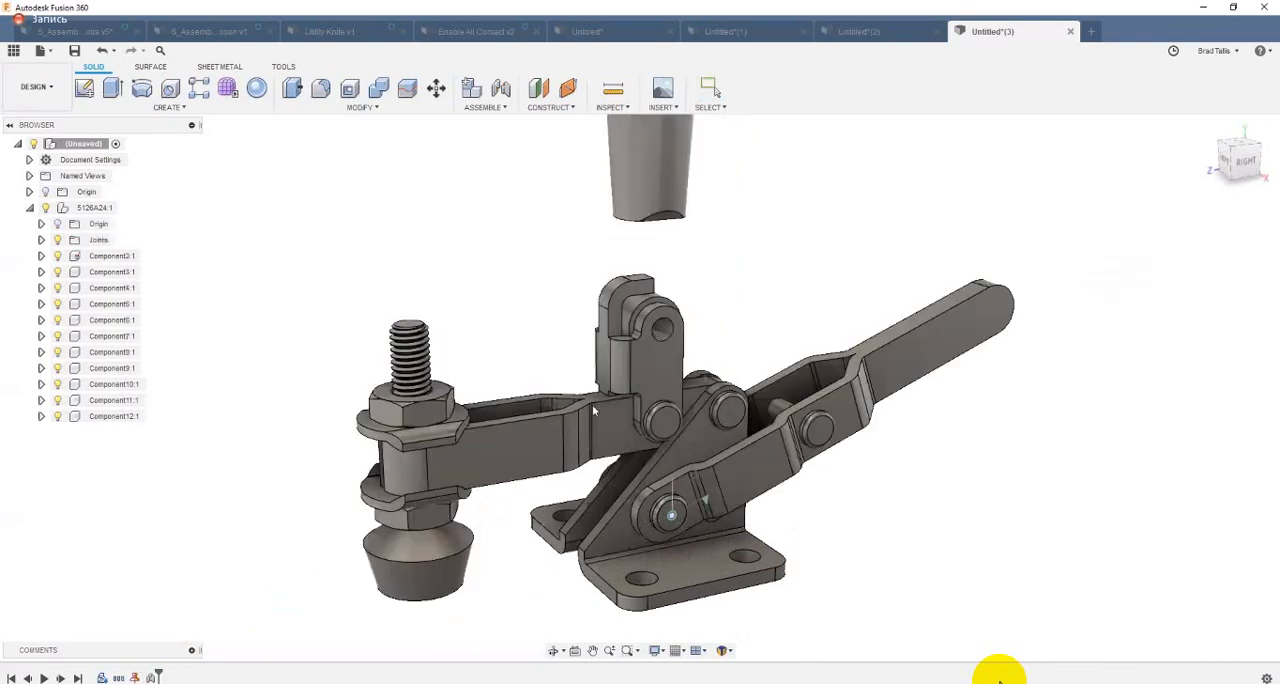
drag(748, 383, 557, 411)
drag(1112, 220, 468, 485)
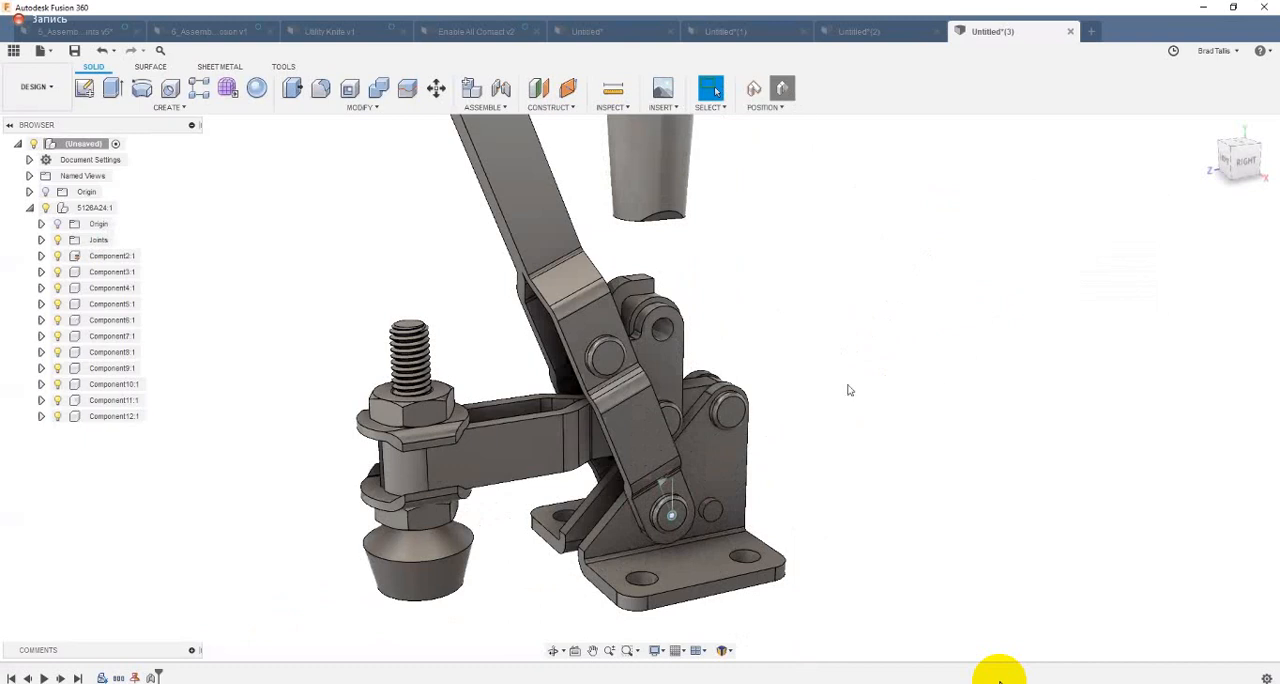
key(ctrl+z)
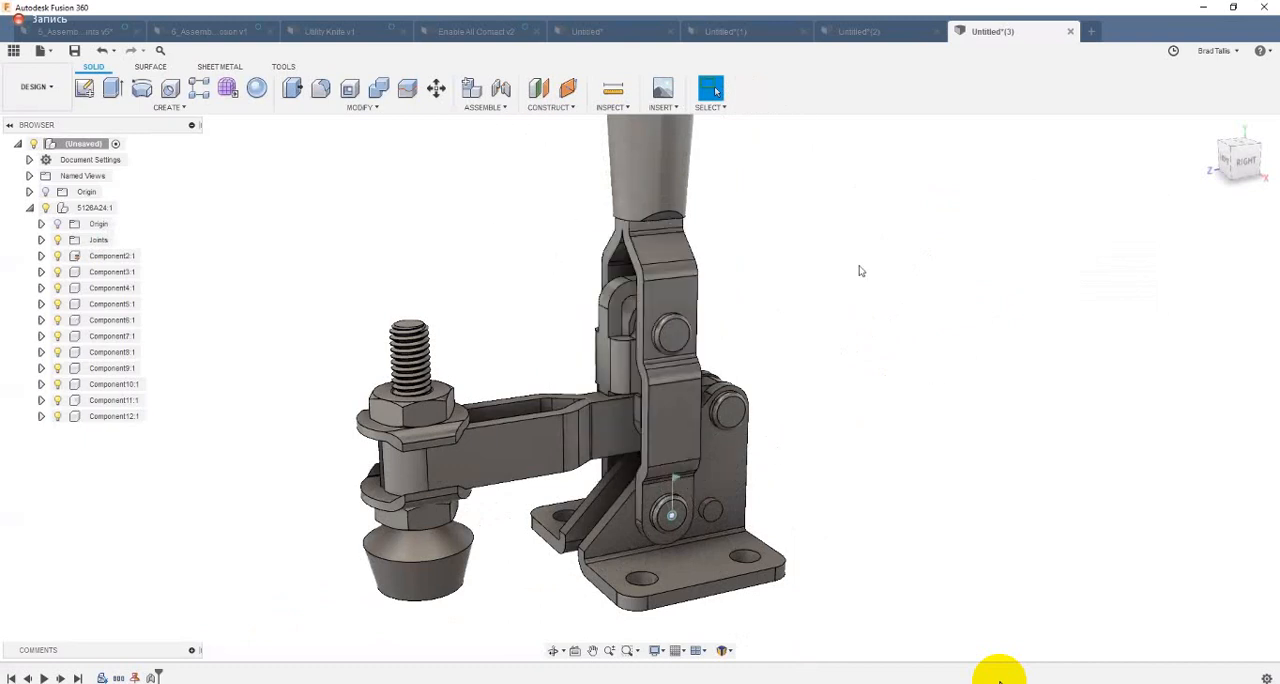
Step: Create a revolute as-built joint between the inner link and the clamping arm, positioned at their shared pivot
click(482, 107)
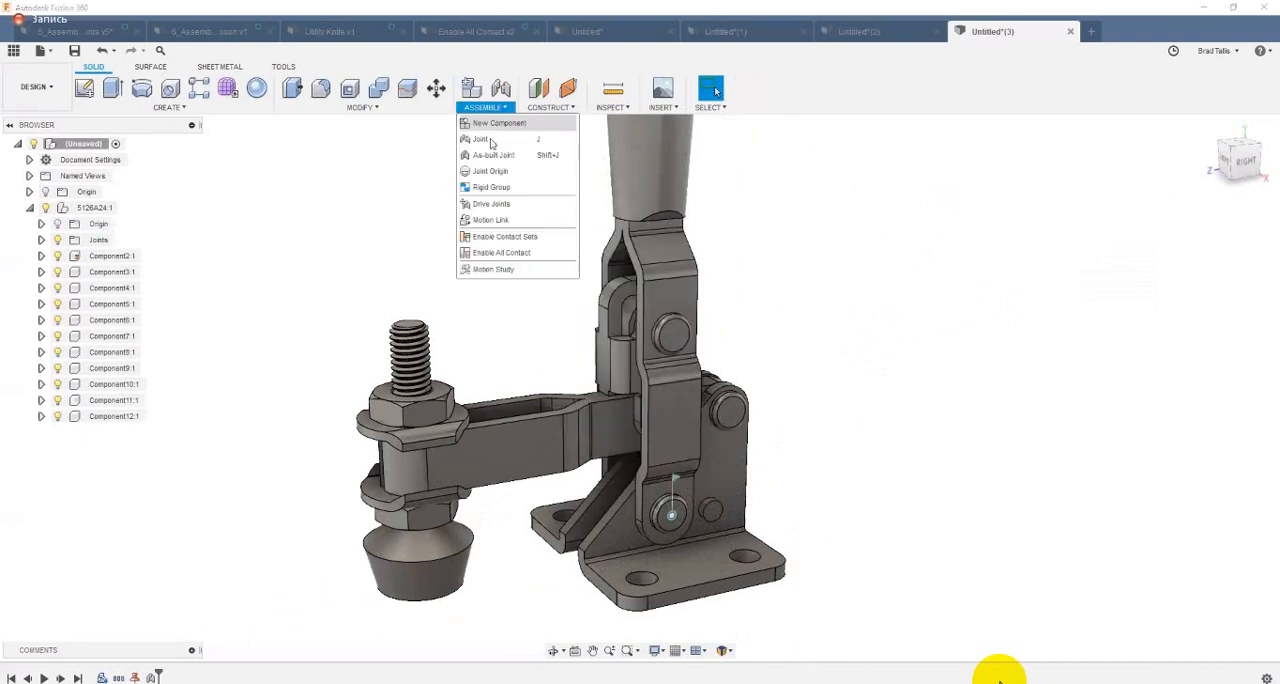
click(493, 153)
scroll(892, 337, up, 2)
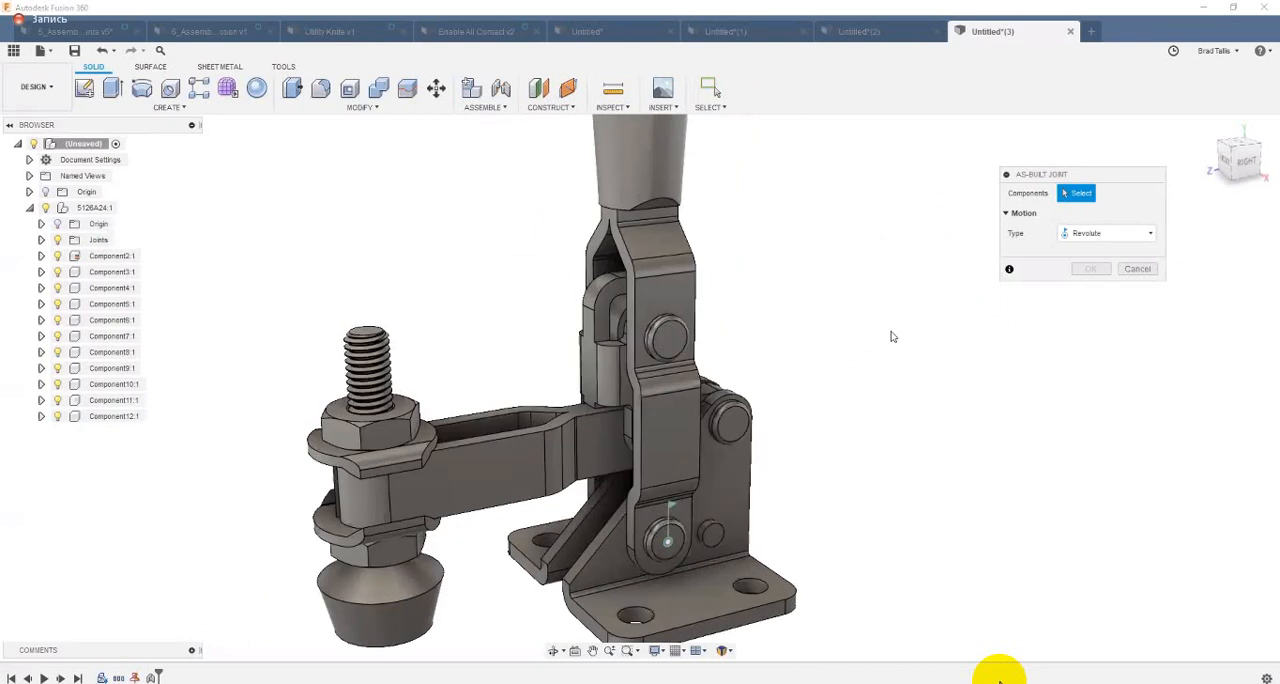
scroll(613, 433, up, 2)
click(613, 433)
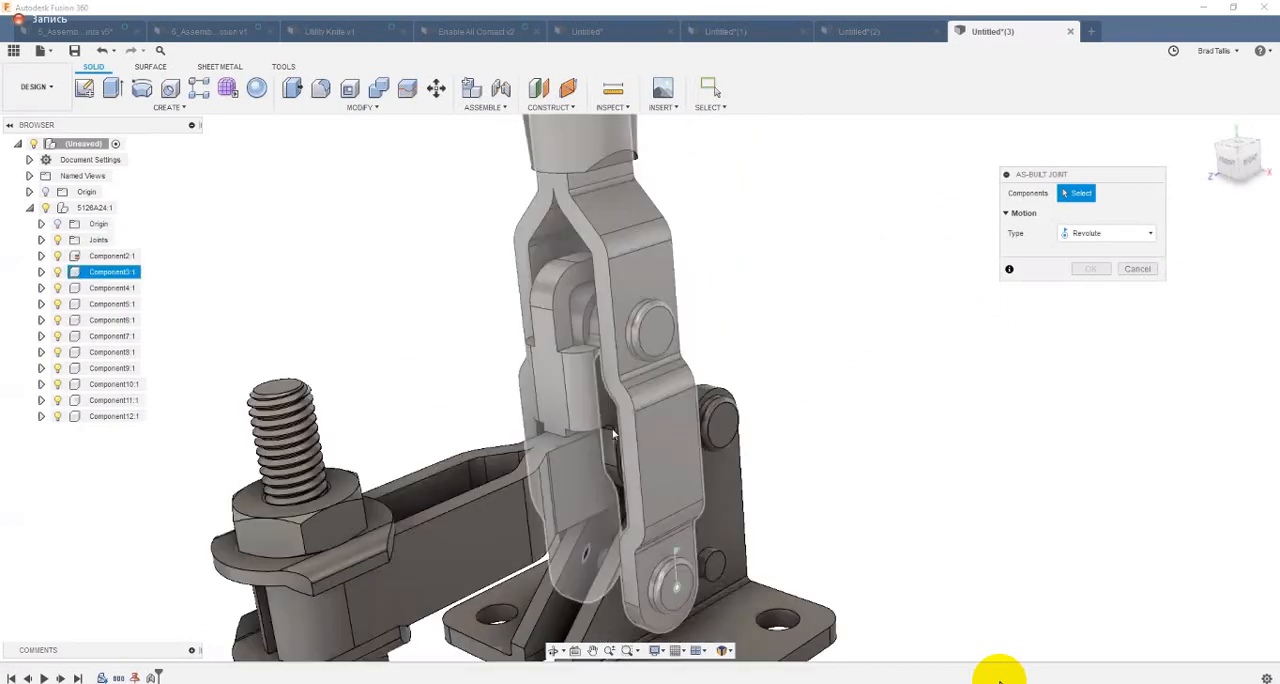
click(645, 493)
mouse_move(645, 493)
shift+middle_down()
mouse_move(590, 508)
mouse_move(663, 463)
mouse_move(629, 509)
shift+middle_up()
shift+middle_drag(557, 532, 533, 532)
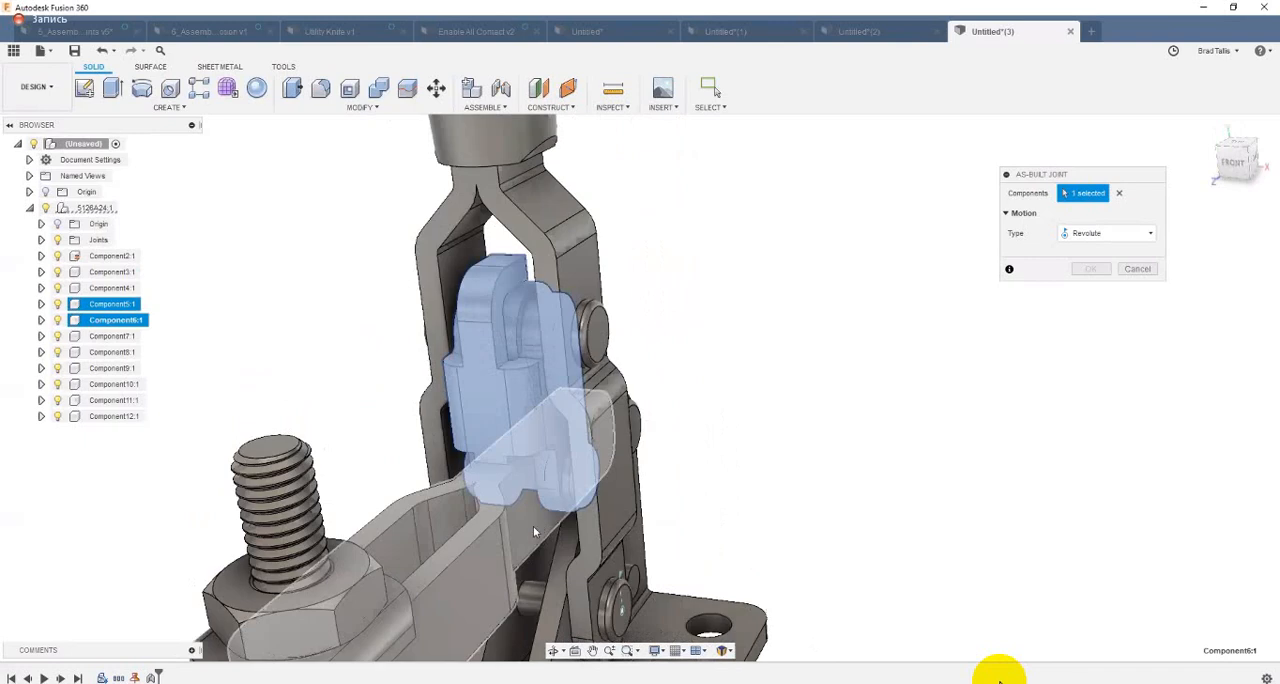
click(558, 492)
click(565, 470)
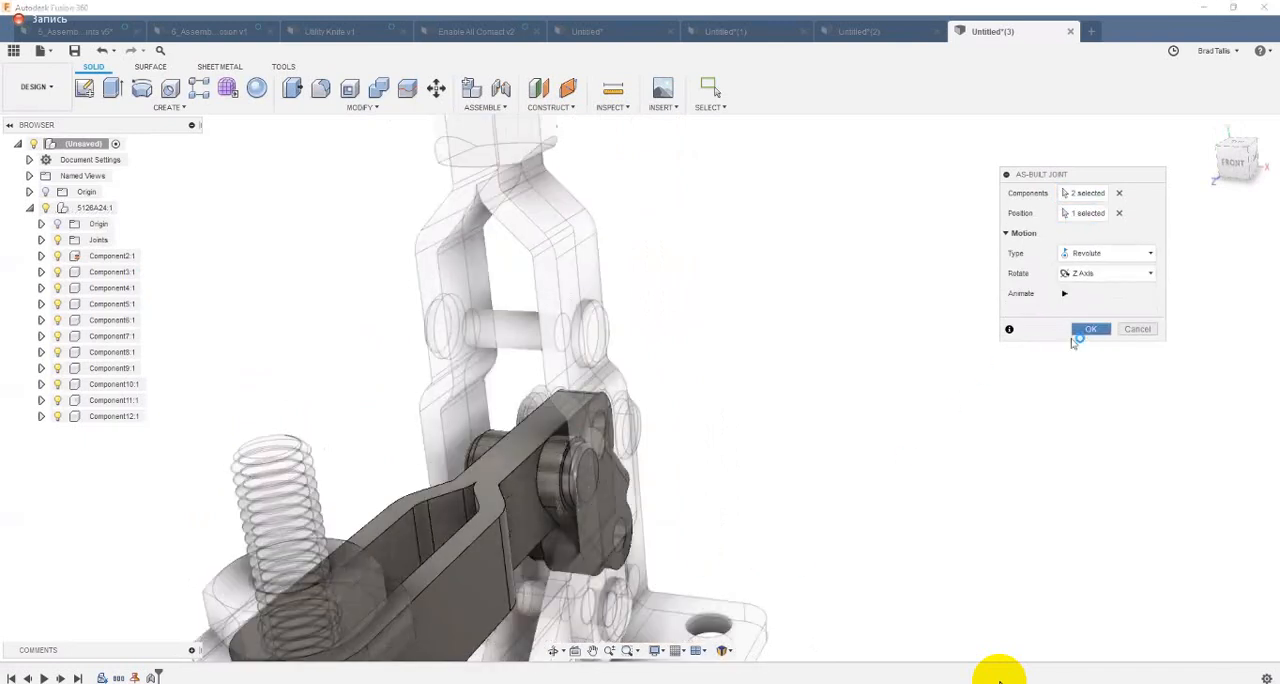
click(1076, 333)
Step: Create a revolute as-built joint between the inner link and the handle lever, positioned at the lever's upper pivot pin
right_drag(889, 570, 880, 243)
click(506, 447)
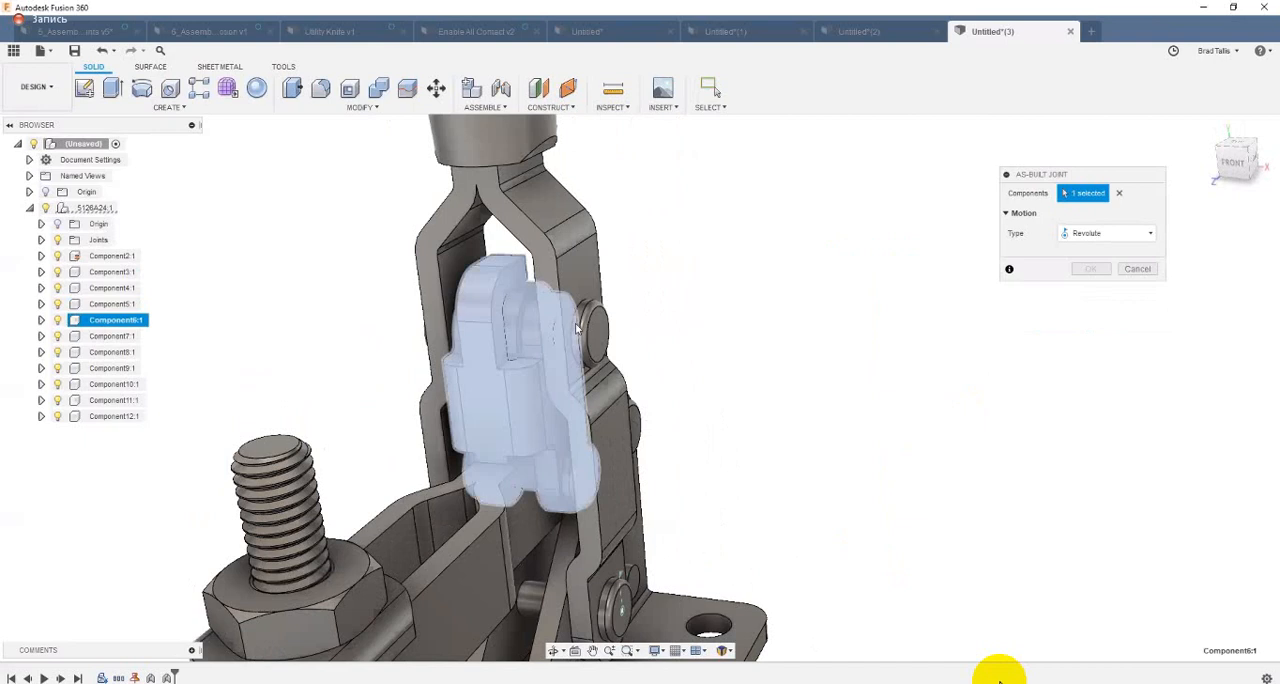
click(581, 279)
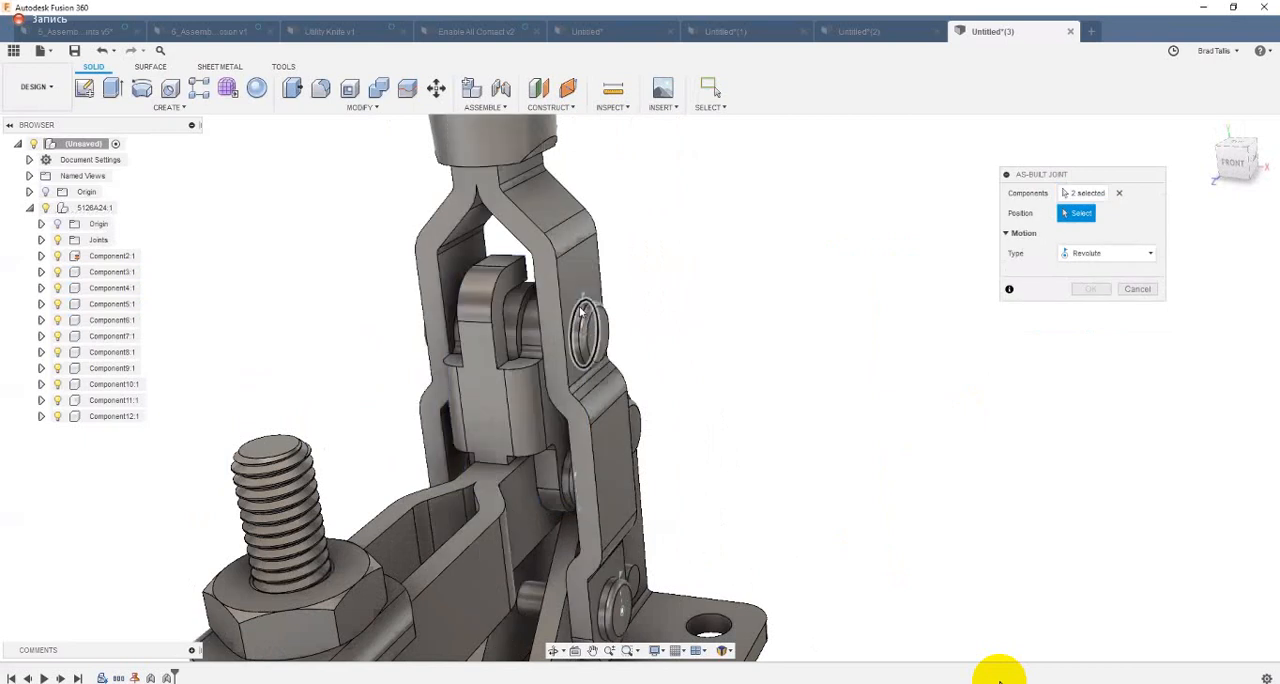
click(586, 311)
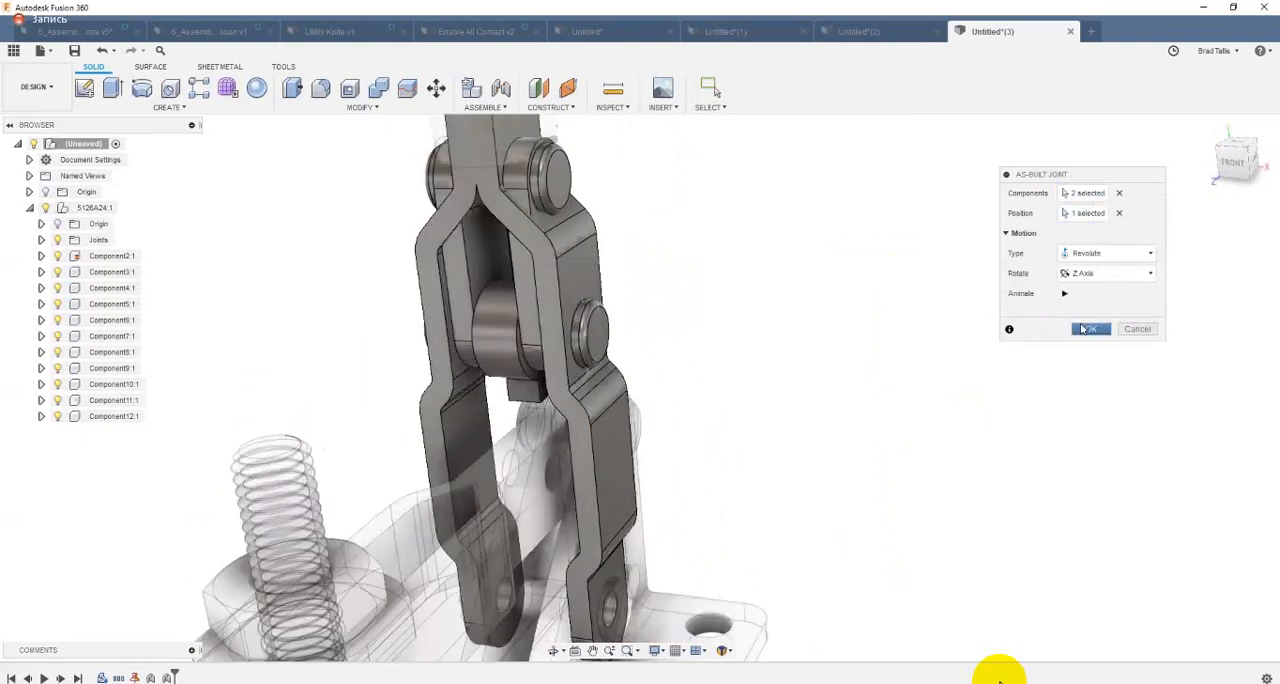
key(Return)
Step: Create a revolute as-built joint between the clamping arm and the base bracket, positioned at the bracket's rear pivot pin
shift+middle_drag(911, 464, 897, 528)
right_drag(897, 528, 943, 200)
shift+middle_drag(434, 434, 655, 477)
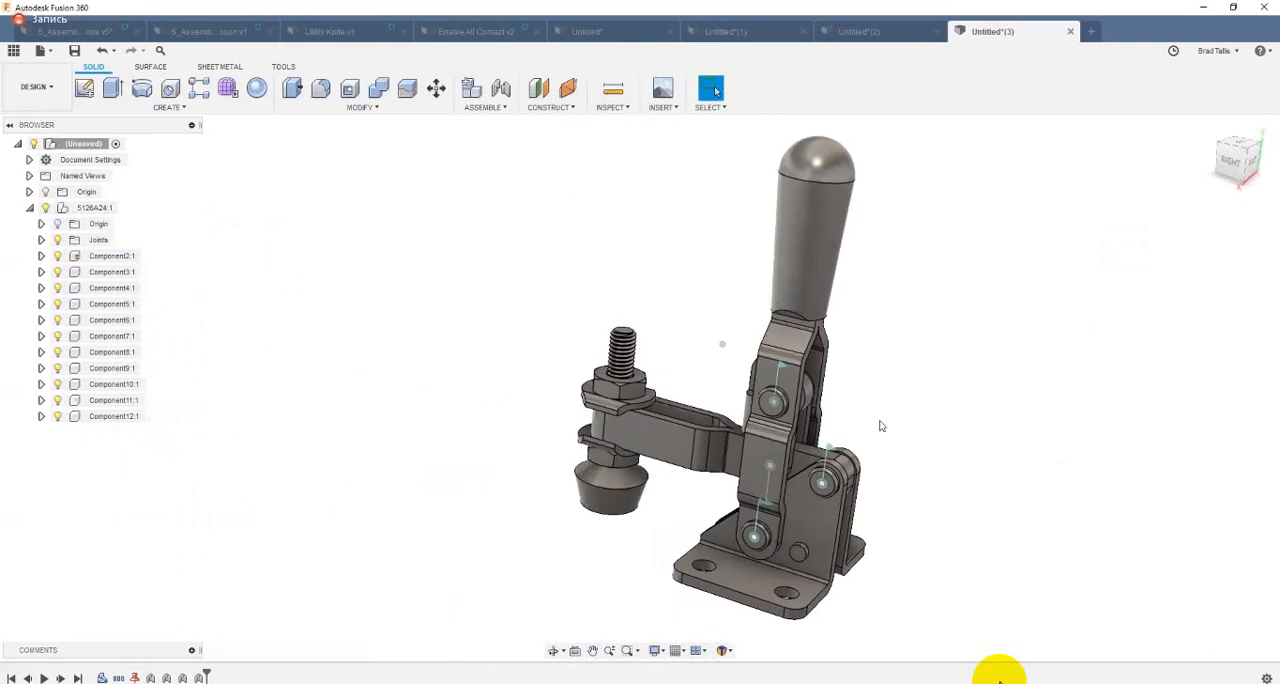
shift+middle_drag(880, 426, 749, 347)
drag(720, 351, 728, 156)
drag(782, 86, 775, 266)
Step: Create a rigid group from the handle lever and its grip, Component3 and Component4
shift+middle_drag(563, 232, 474, 113)
click(474, 113)
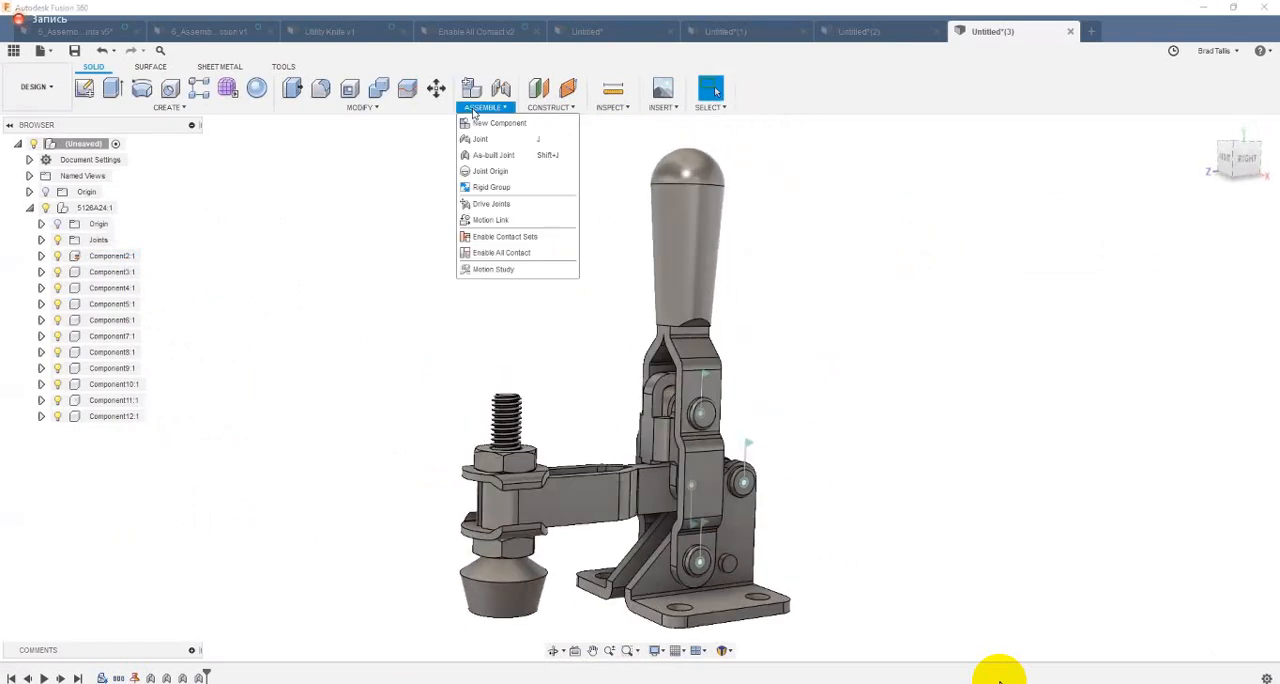
click(515, 192)
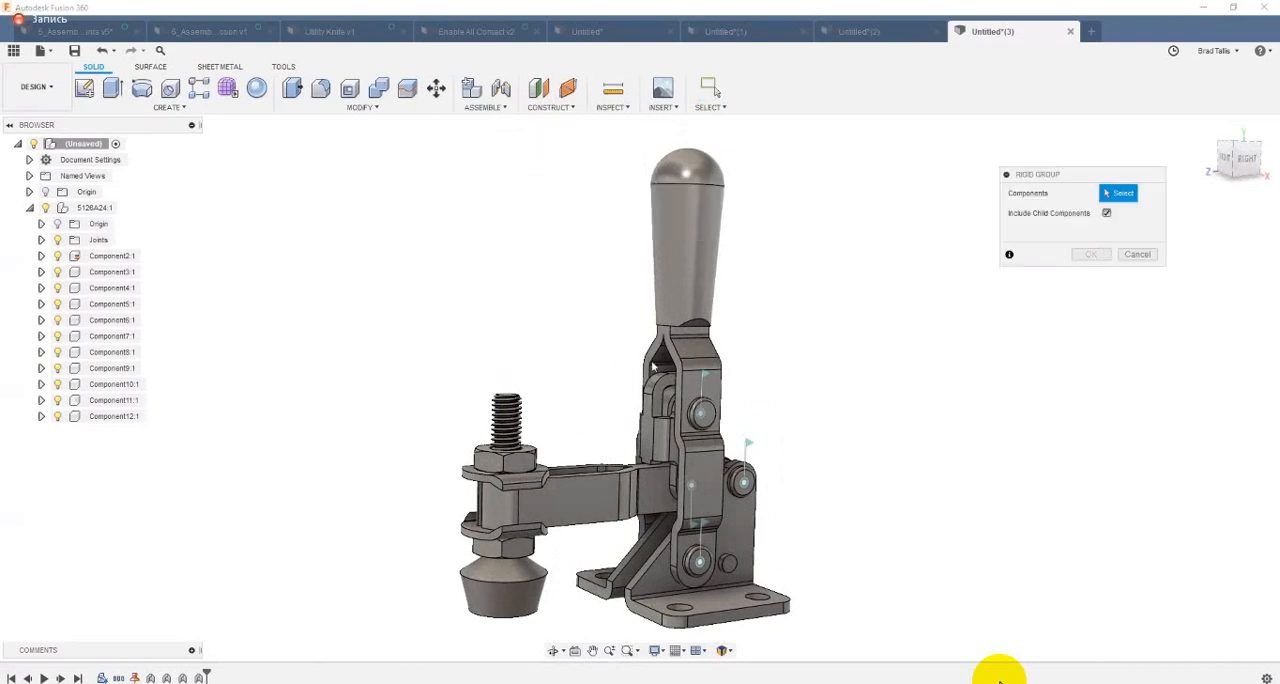
click(703, 174)
click(690, 295)
click(692, 351)
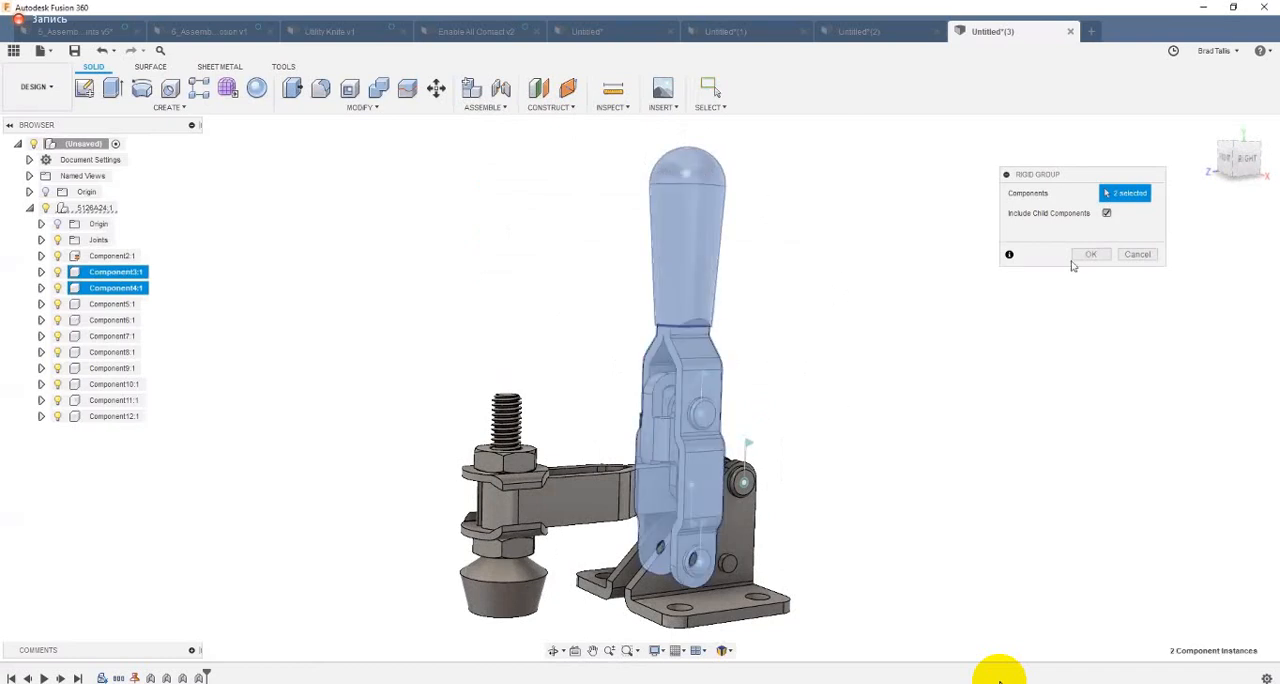
click(1090, 255)
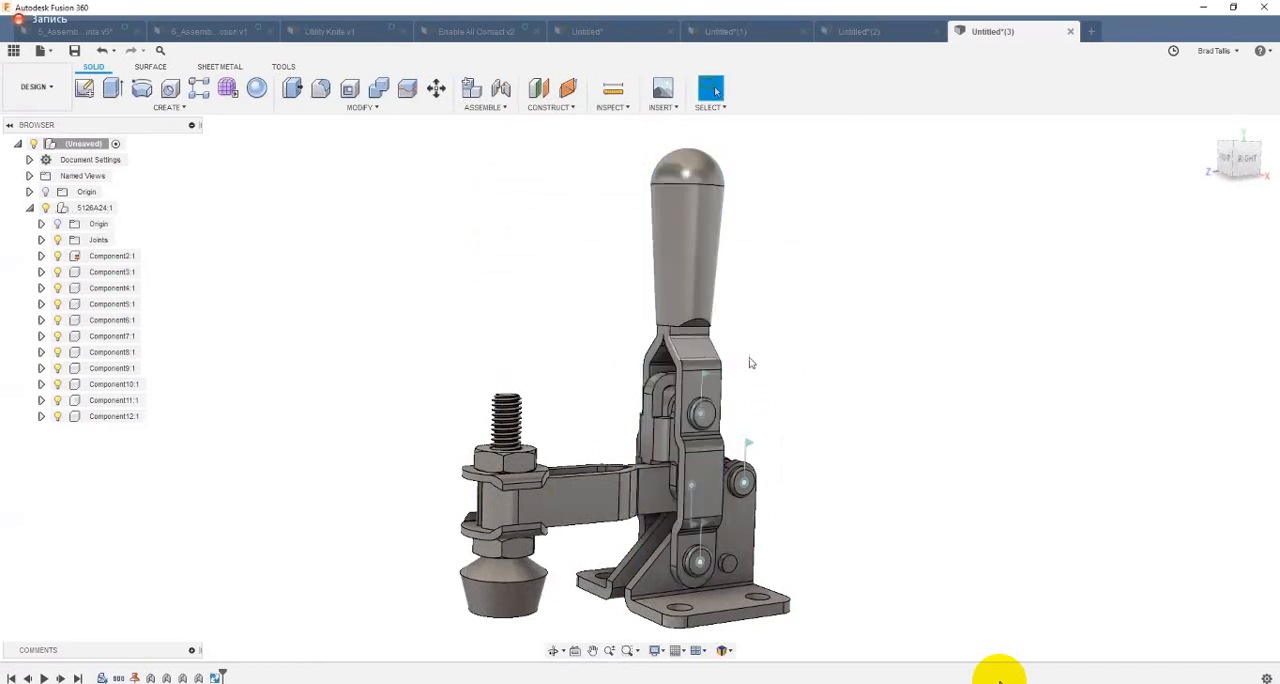
Step: Swing the handle and pull the loose nut and flanged washers away from the arm to test their motion, reverting both movements
drag(752, 363, 823, 109)
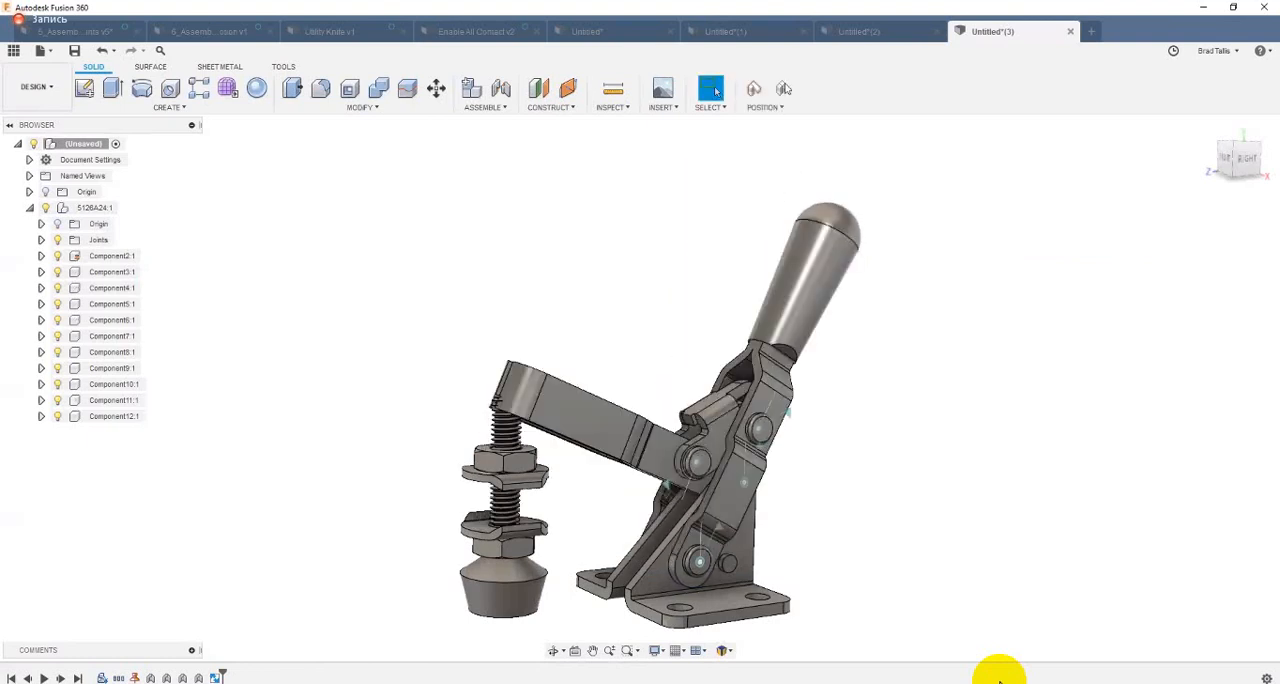
click(784, 88)
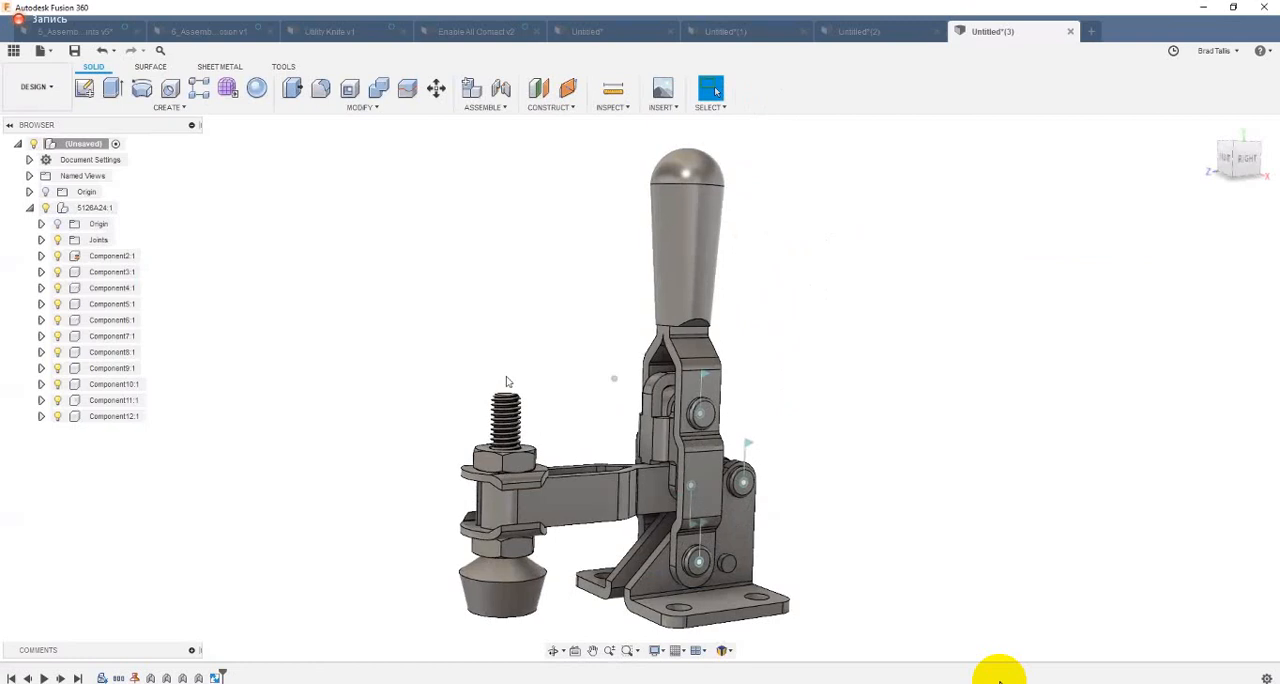
shift+middle_drag(506, 381, 533, 372)
scroll(533, 373, up, 2)
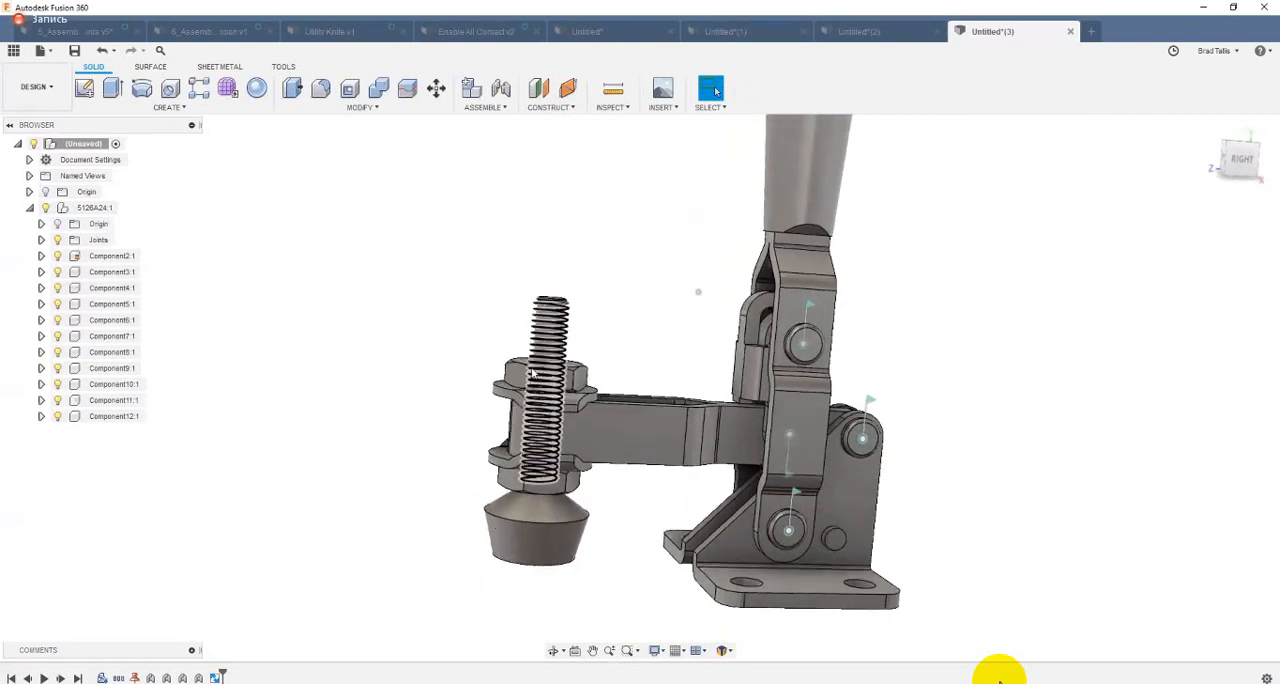
drag(516, 378, 415, 445)
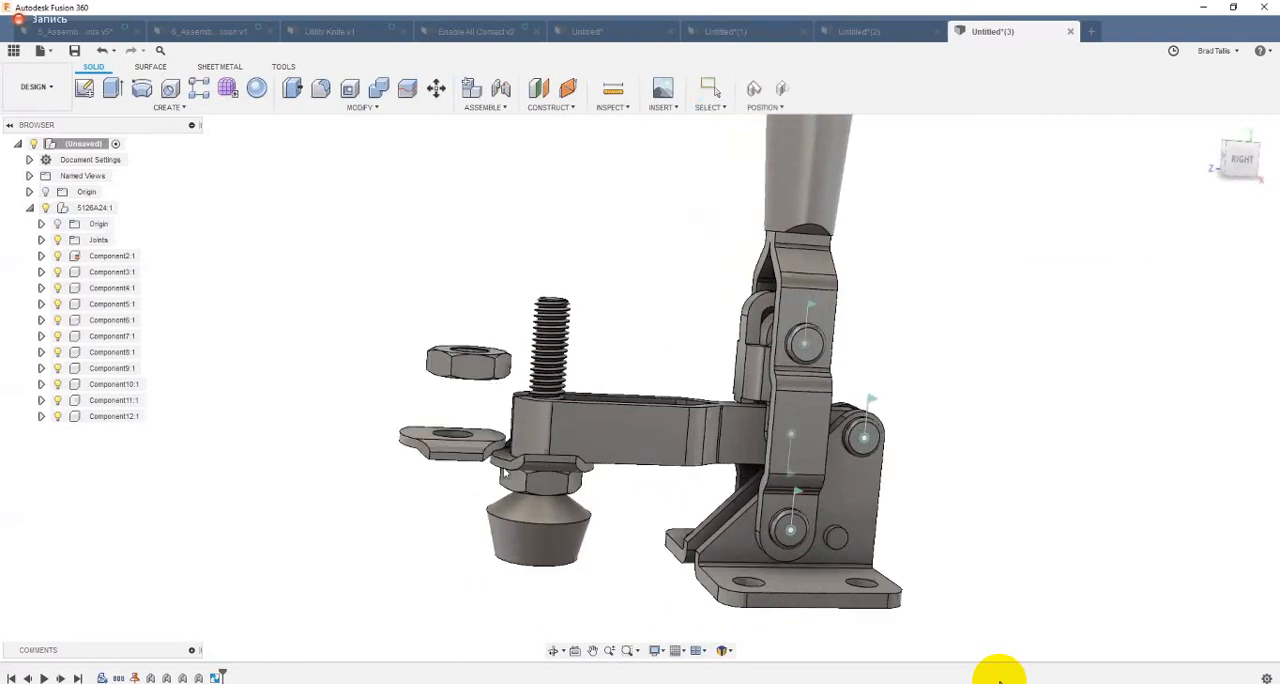
drag(505, 475, 416, 527)
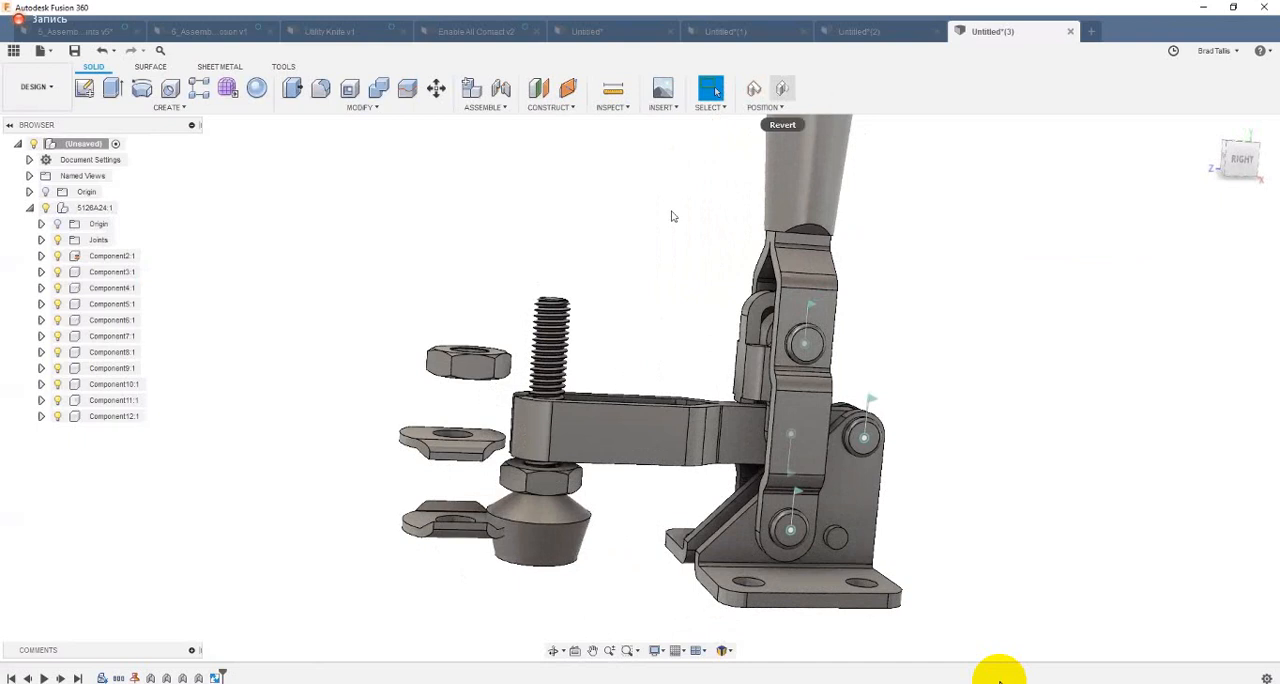
shift+middle_drag(631, 274, 481, 116)
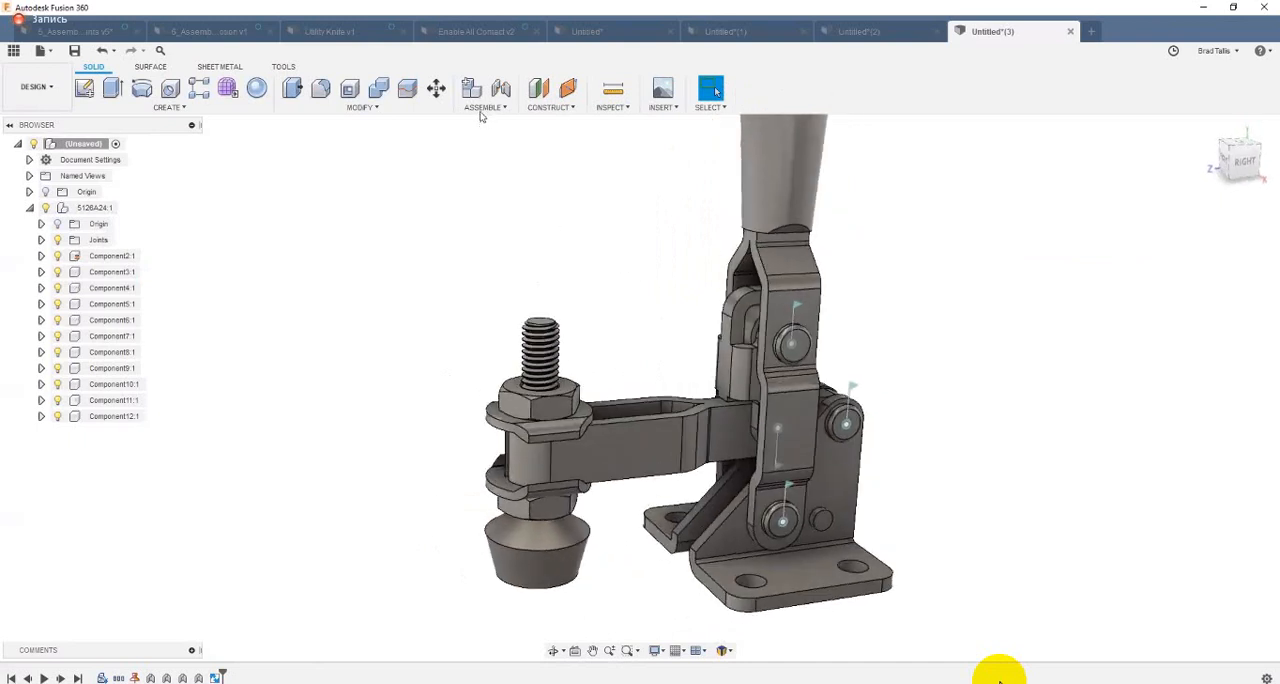
Step: Create a rigid group from the six spindle parts, Component7 to Component12, and test it by pulling it off the arm and reverting the move
click(483, 109)
click(493, 186)
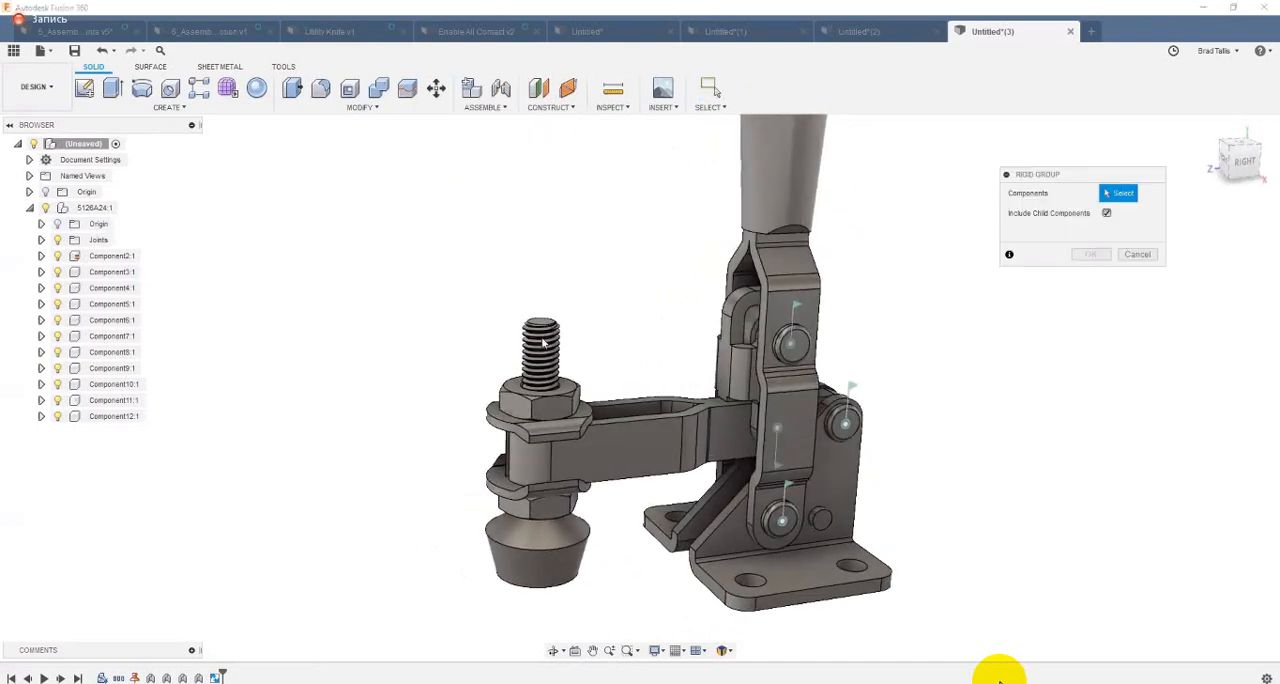
click(542, 345)
click(505, 420)
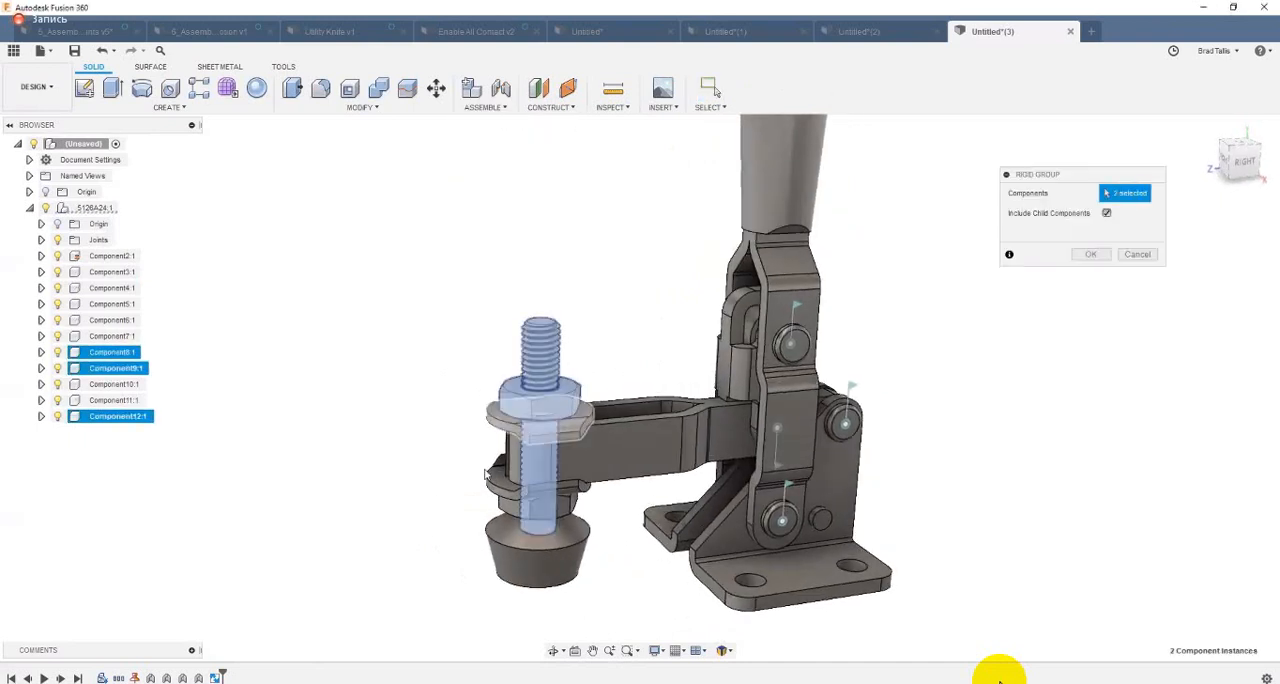
click(489, 477)
click(500, 506)
click(511, 534)
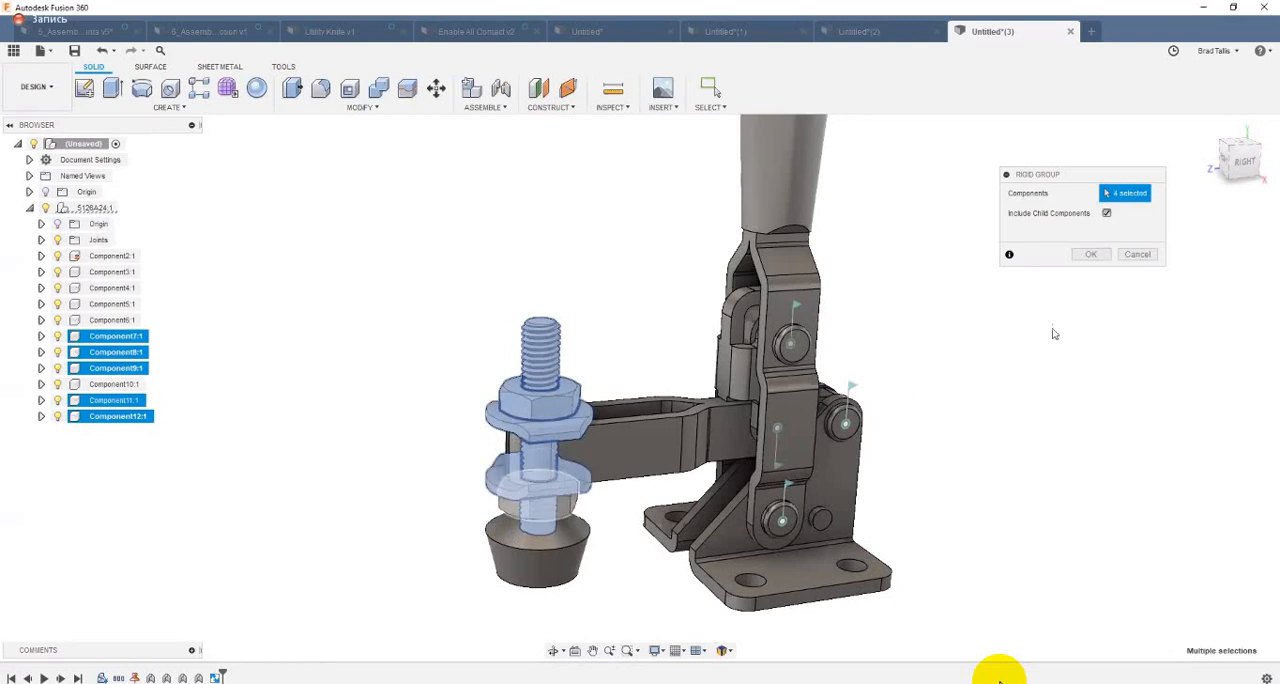
click(1090, 255)
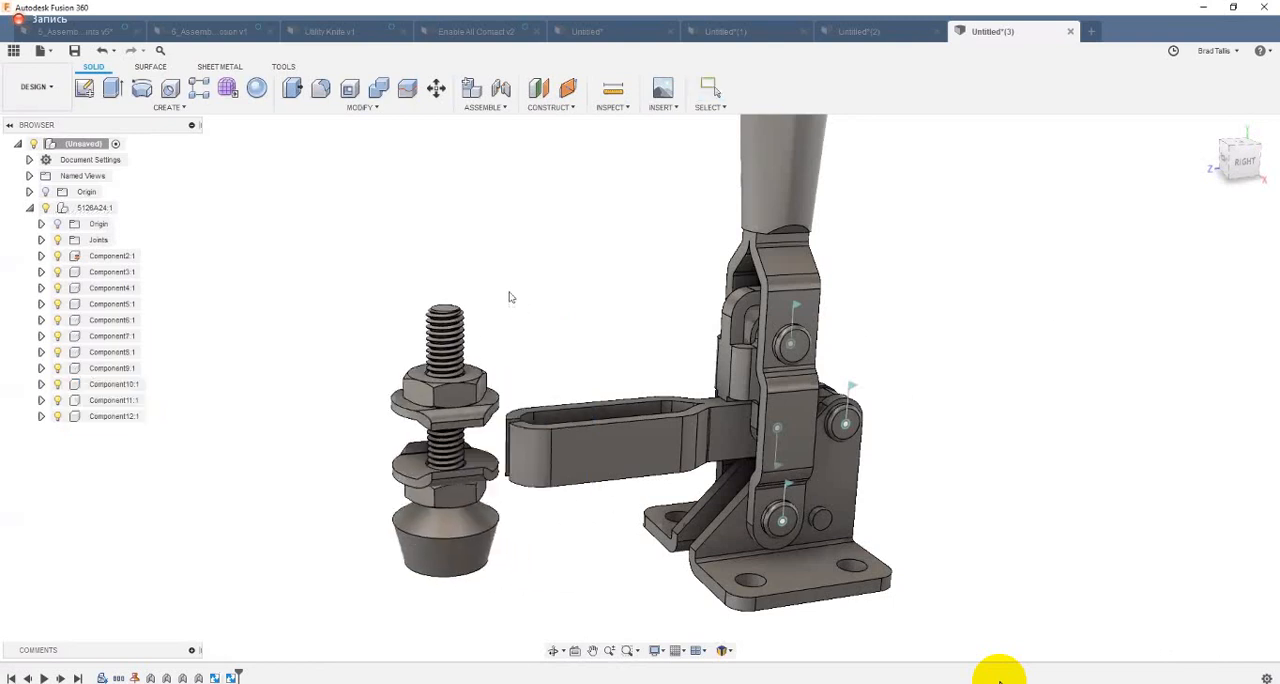
drag(510, 297, 376, 419)
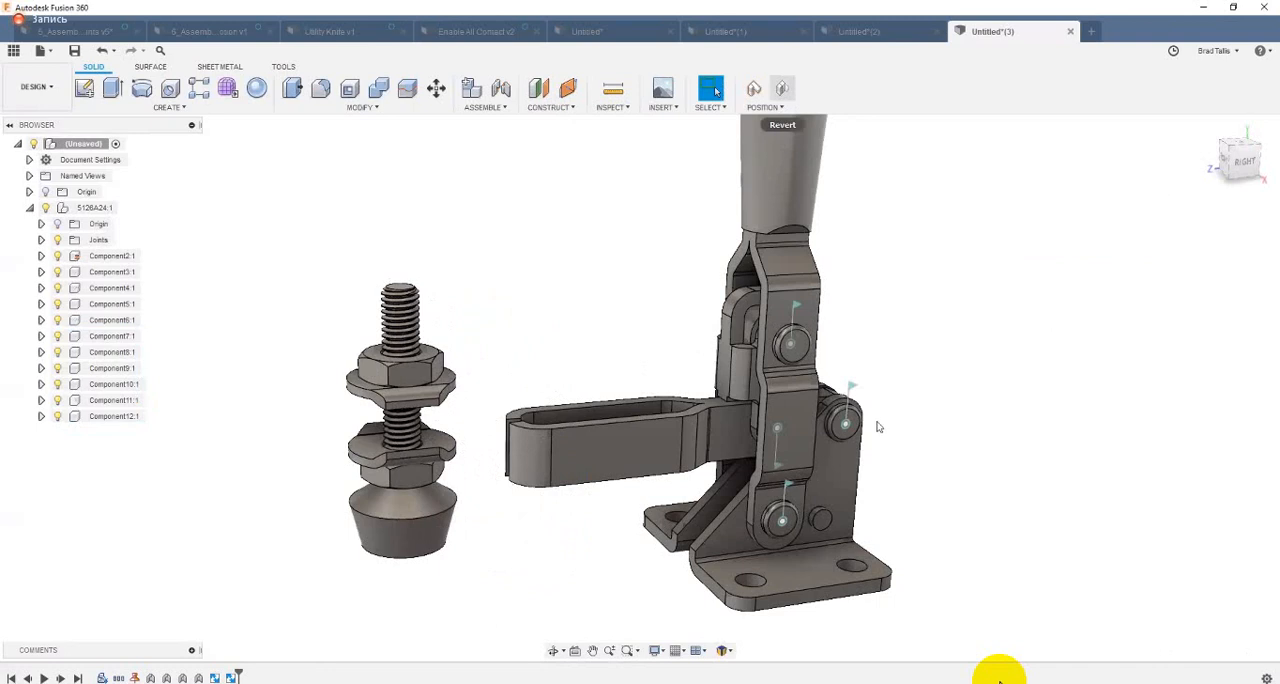
click(786, 88)
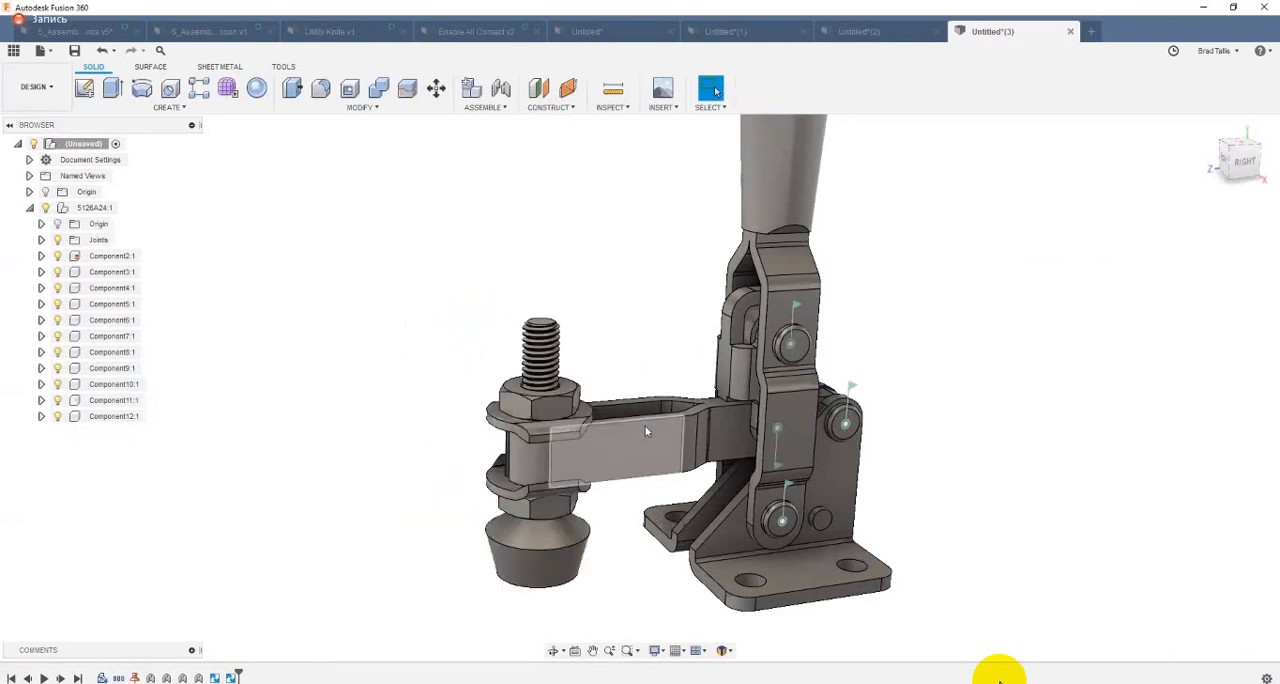
Step: Create a slider as-built joint between the upper flanged washer and the clamping arm, positioned on the arm's straight upper edge
click(490, 110)
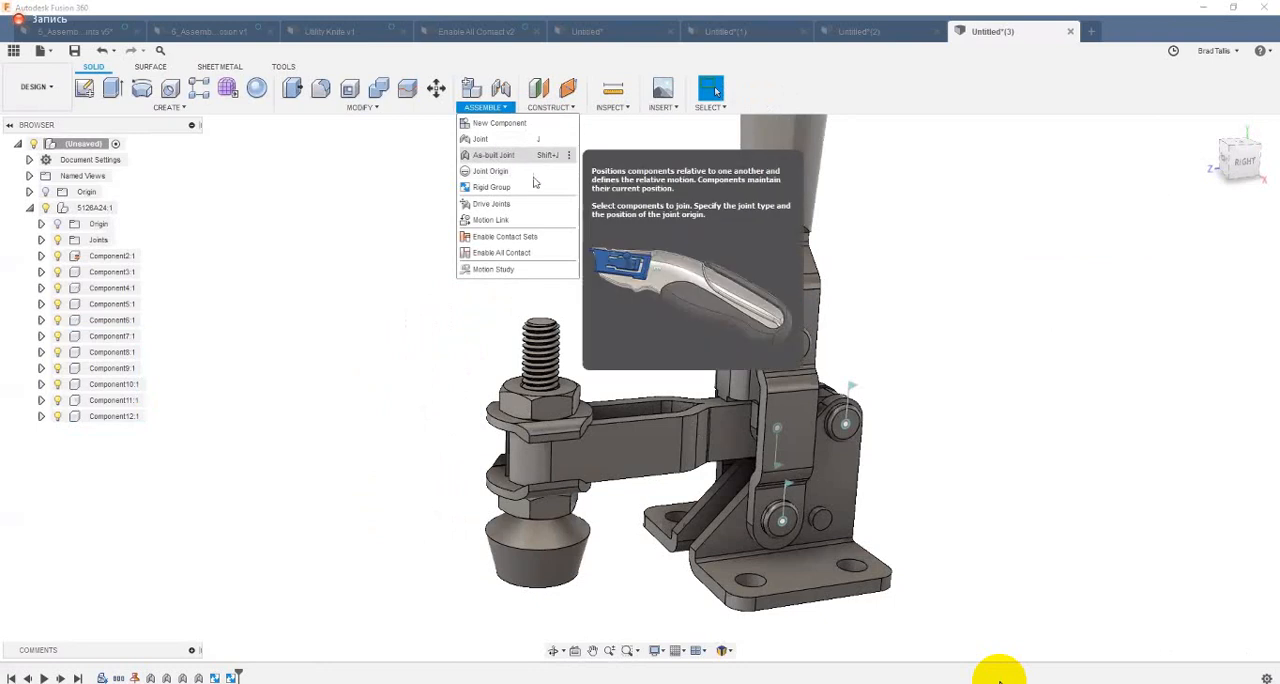
click(490, 159)
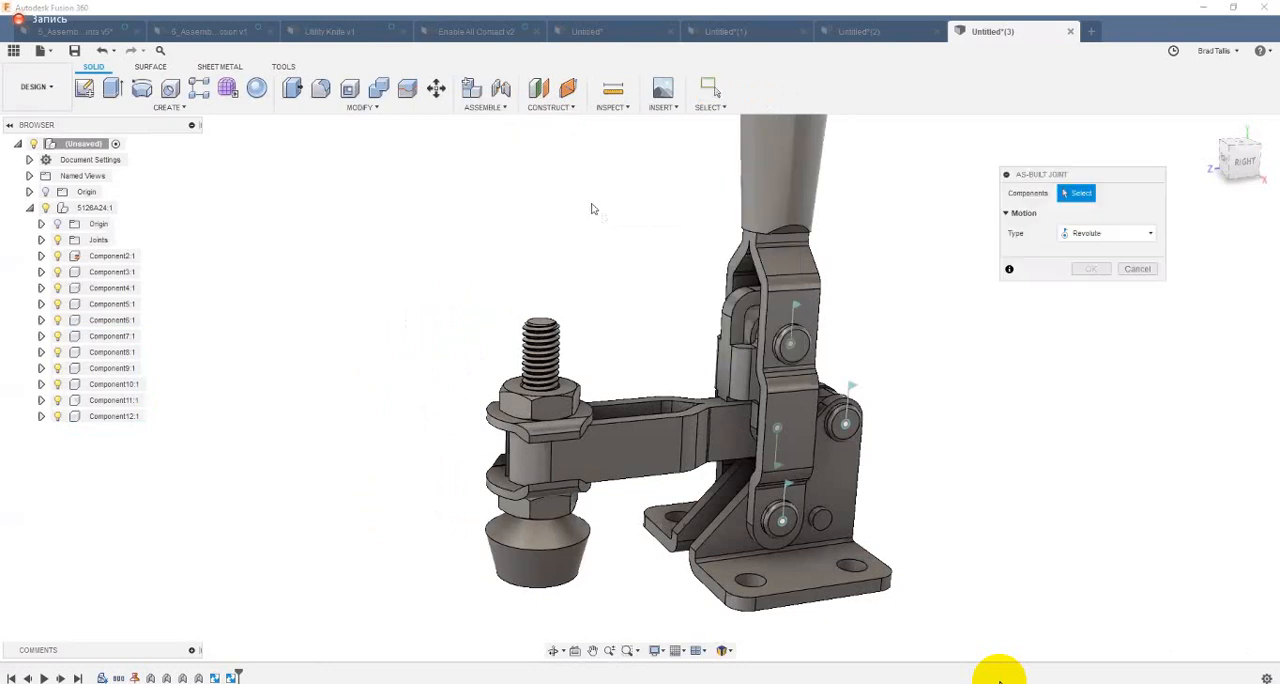
click(1080, 234)
click(1082, 284)
click(616, 448)
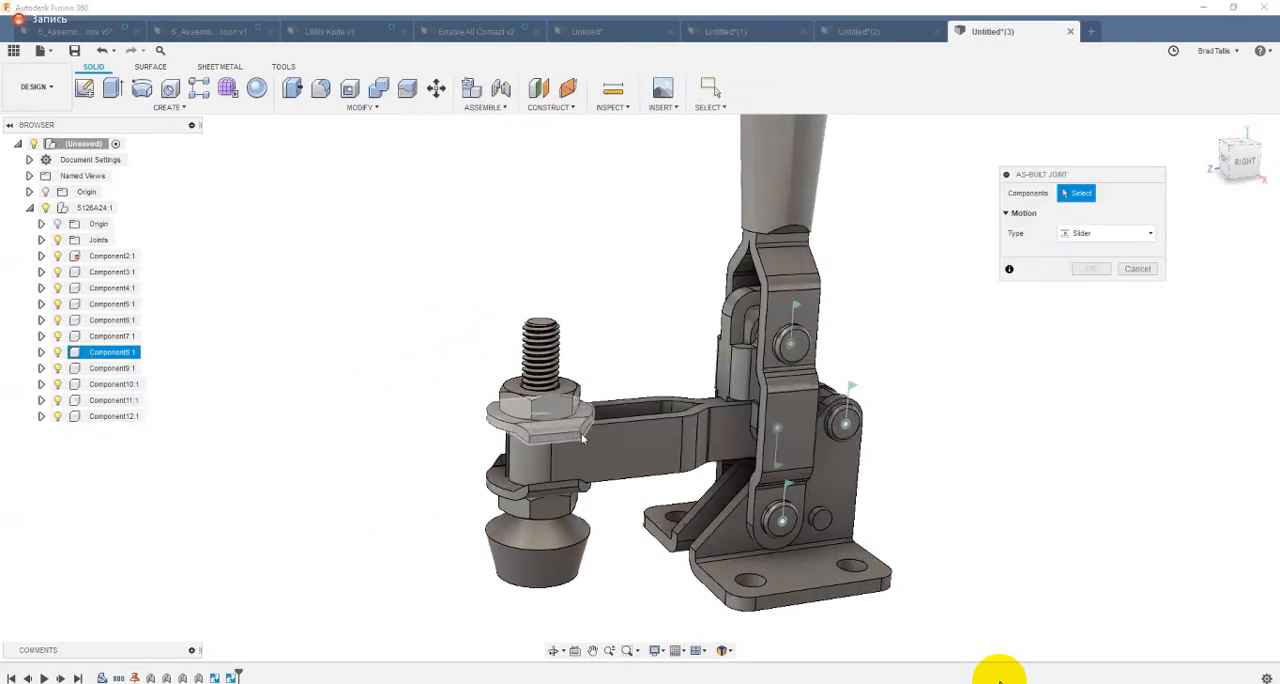
click(618, 450)
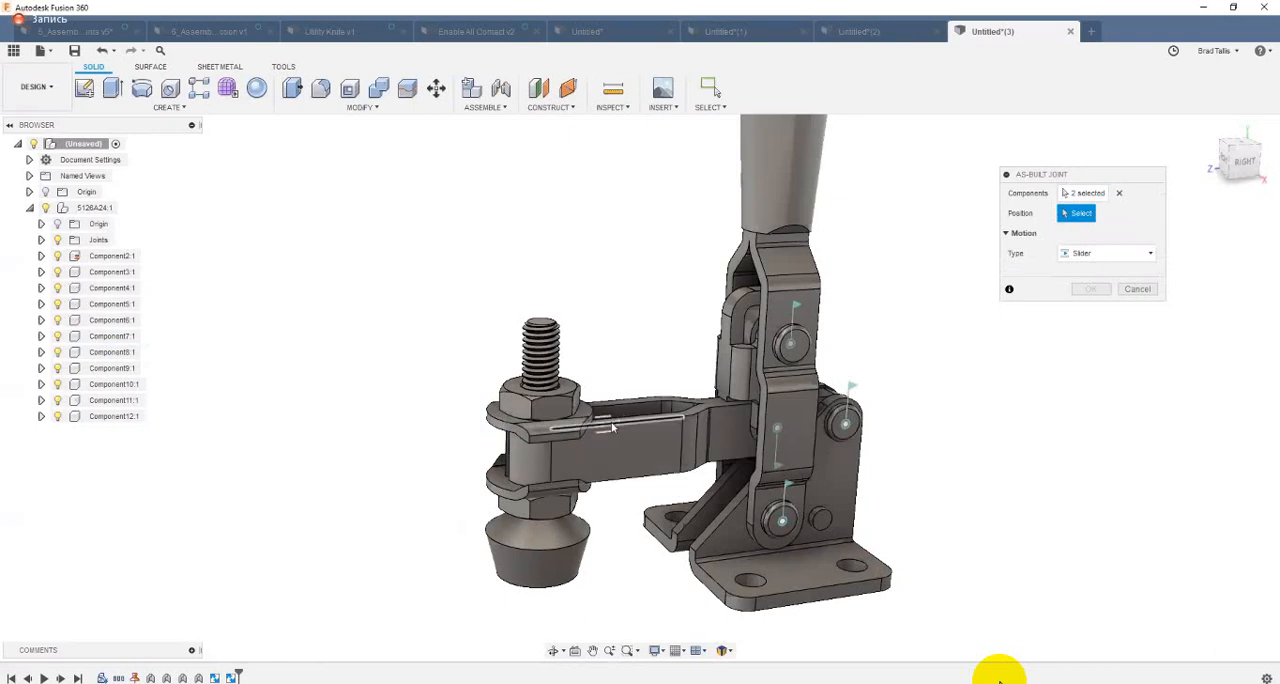
click(613, 427)
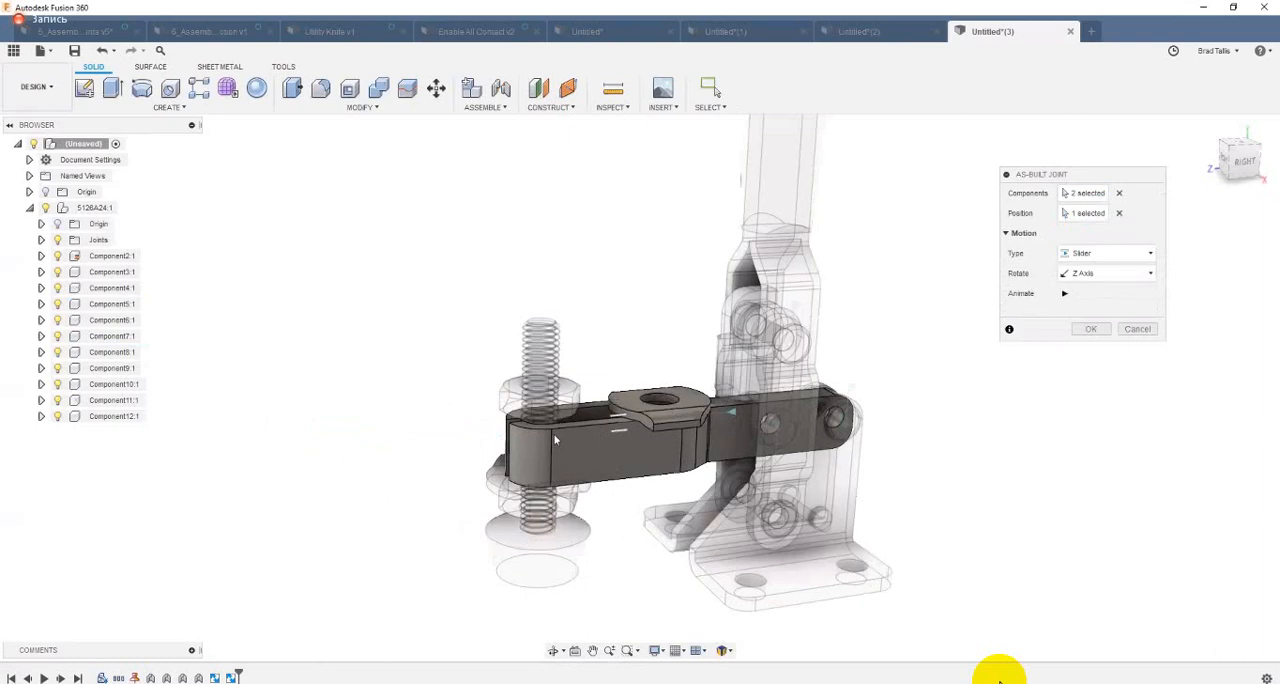
click(1093, 329)
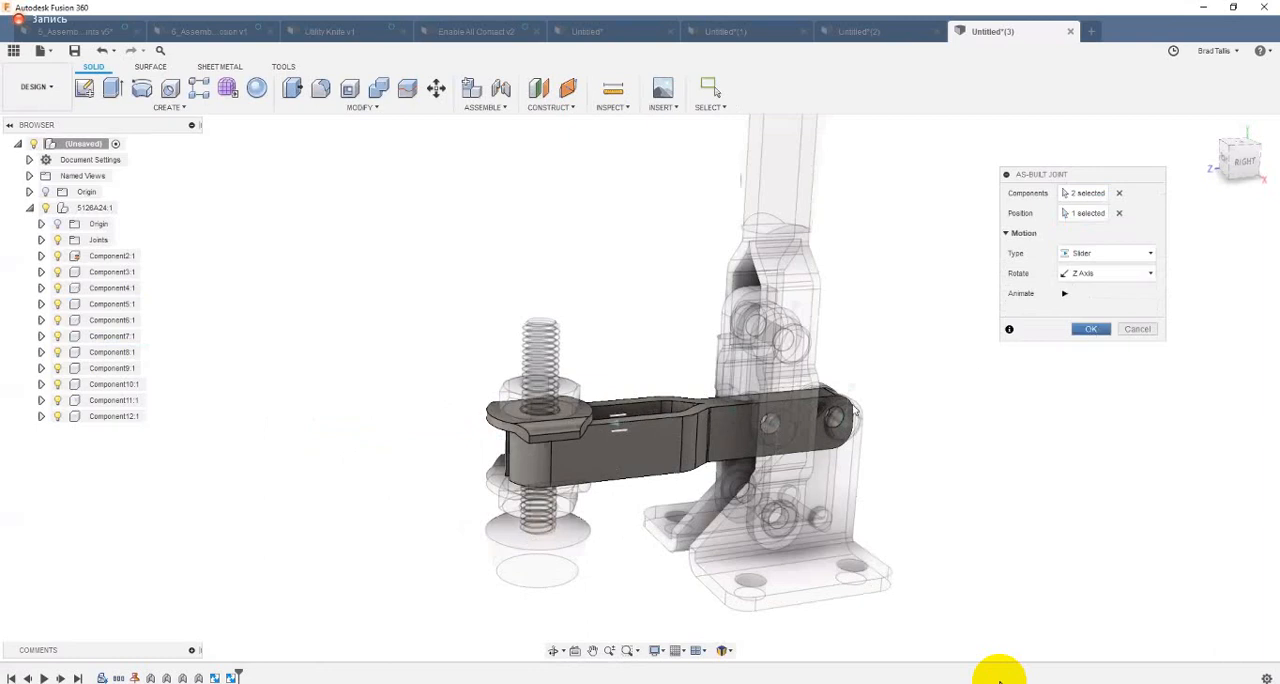
Step: Slide the spindle assembly along the clamping arm and move the handle to test the motion, and revert the positions
drag(577, 453, 606, 559)
scroll(757, 257, down, 1)
scroll(757, 257, down, 3)
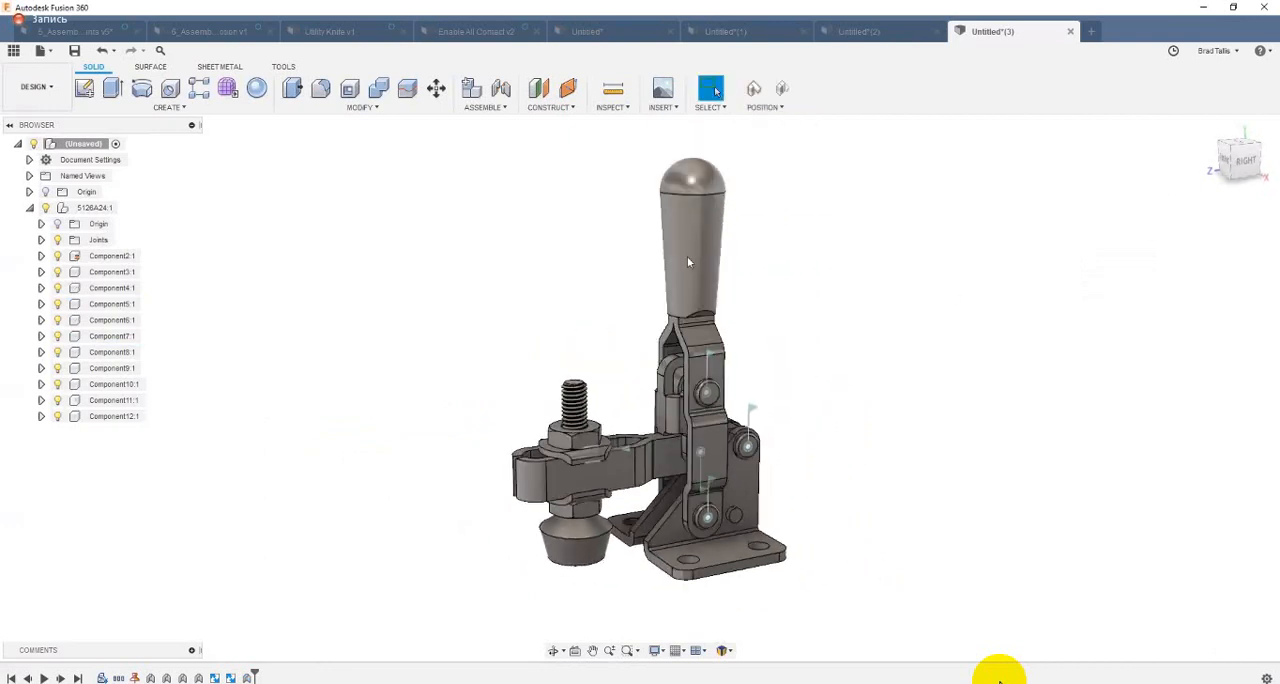
drag(682, 285, 668, 312)
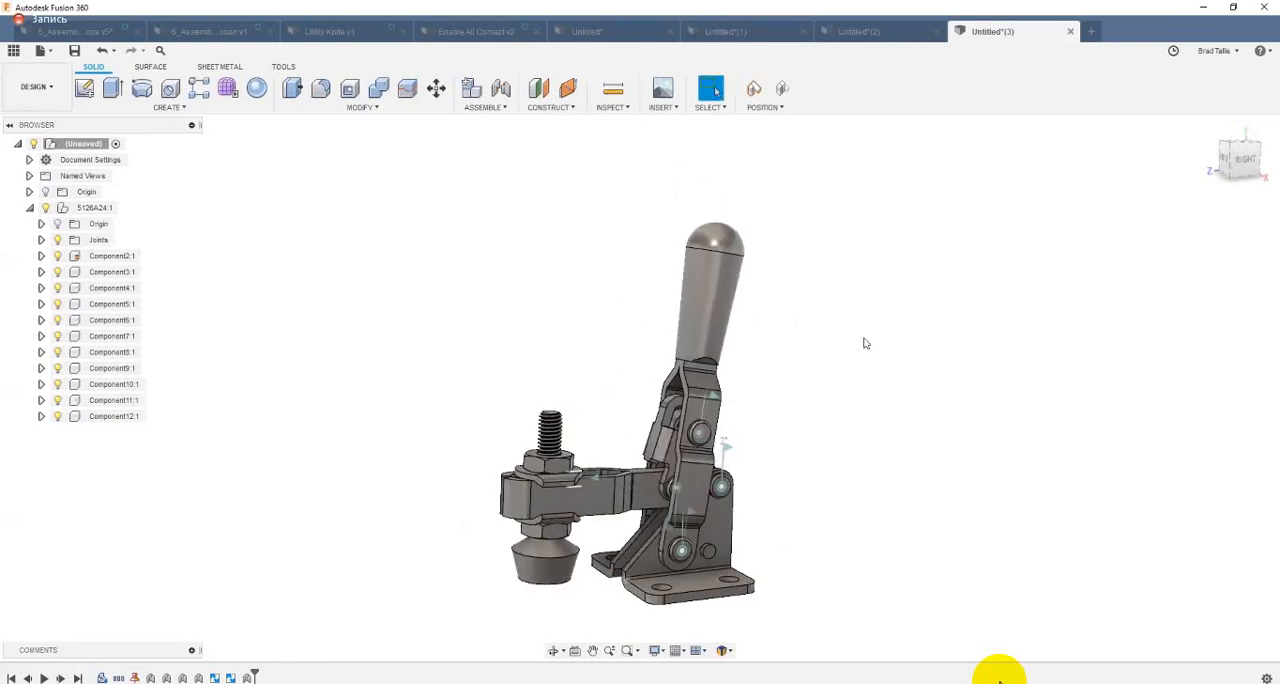
key(F6)
click(785, 92)
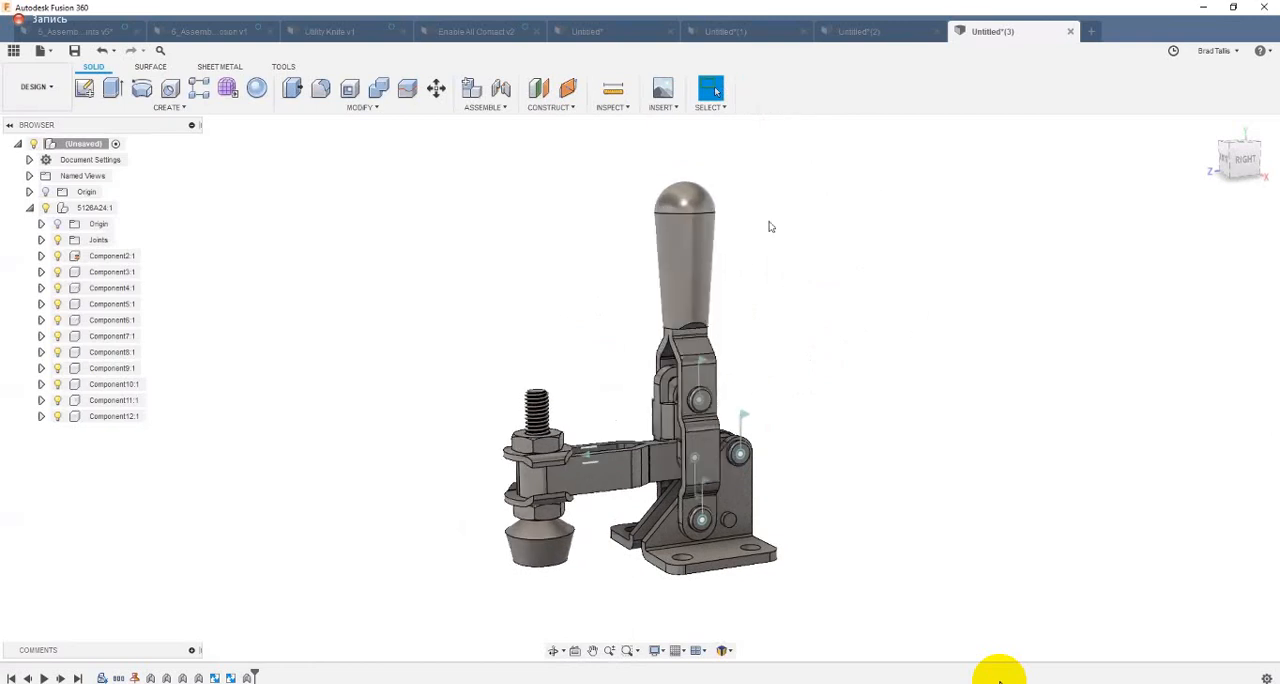
Step: Slide the spindle assembly inward along the clamping arm's slot, closer to the handle, and capture the position
middle_drag(626, 372, 646, 362)
drag(598, 452, 612, 458)
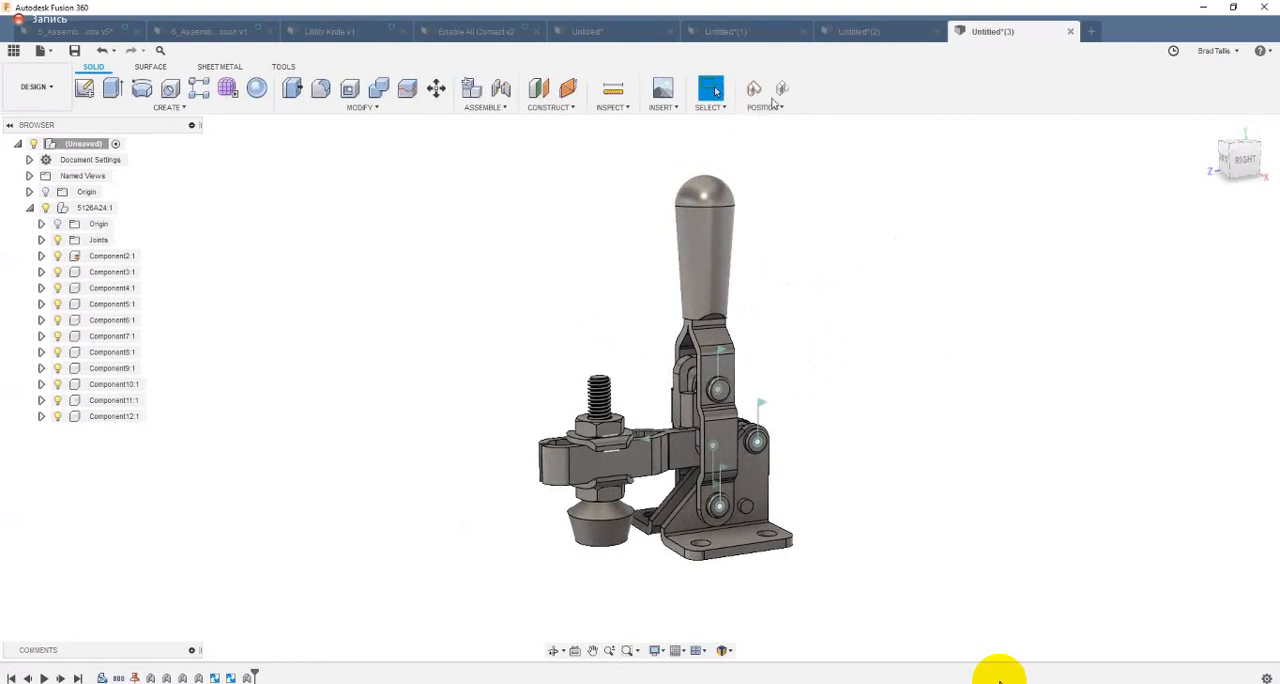
Step: Swing the handle all the way over to test the full clamp motion, and revert the movement
drag(728, 230, 775, 272)
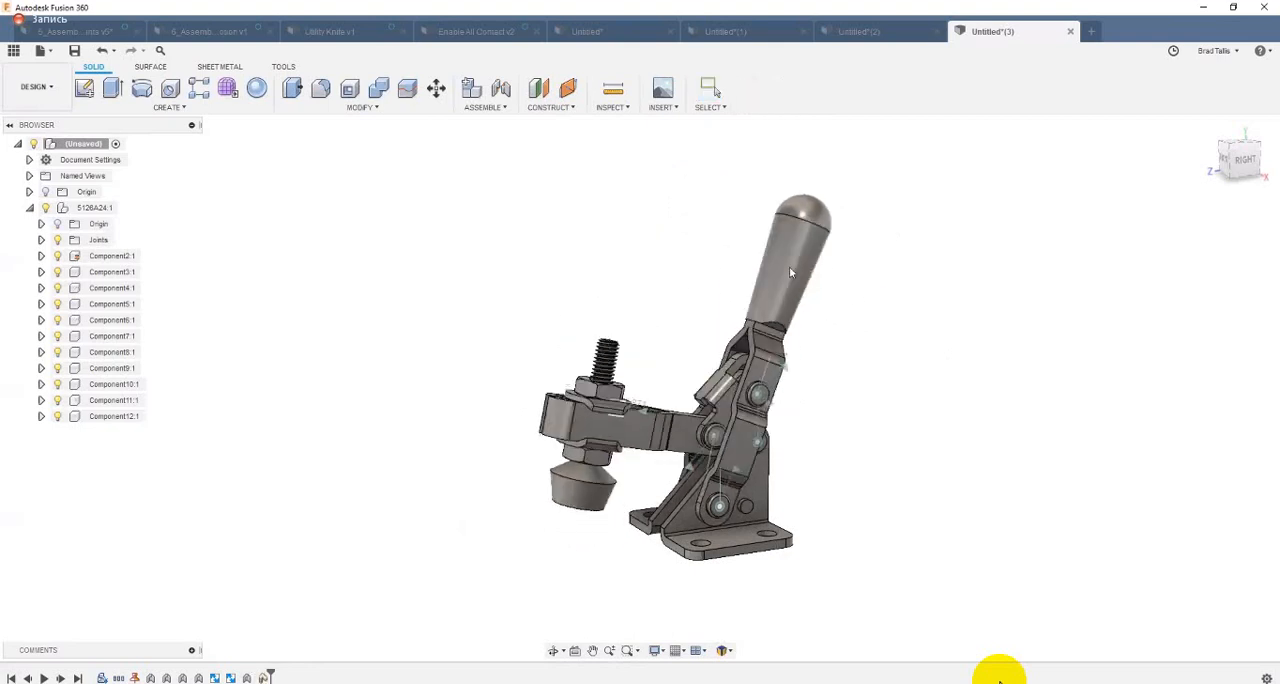
shift+middle_drag(886, 293, 718, 519)
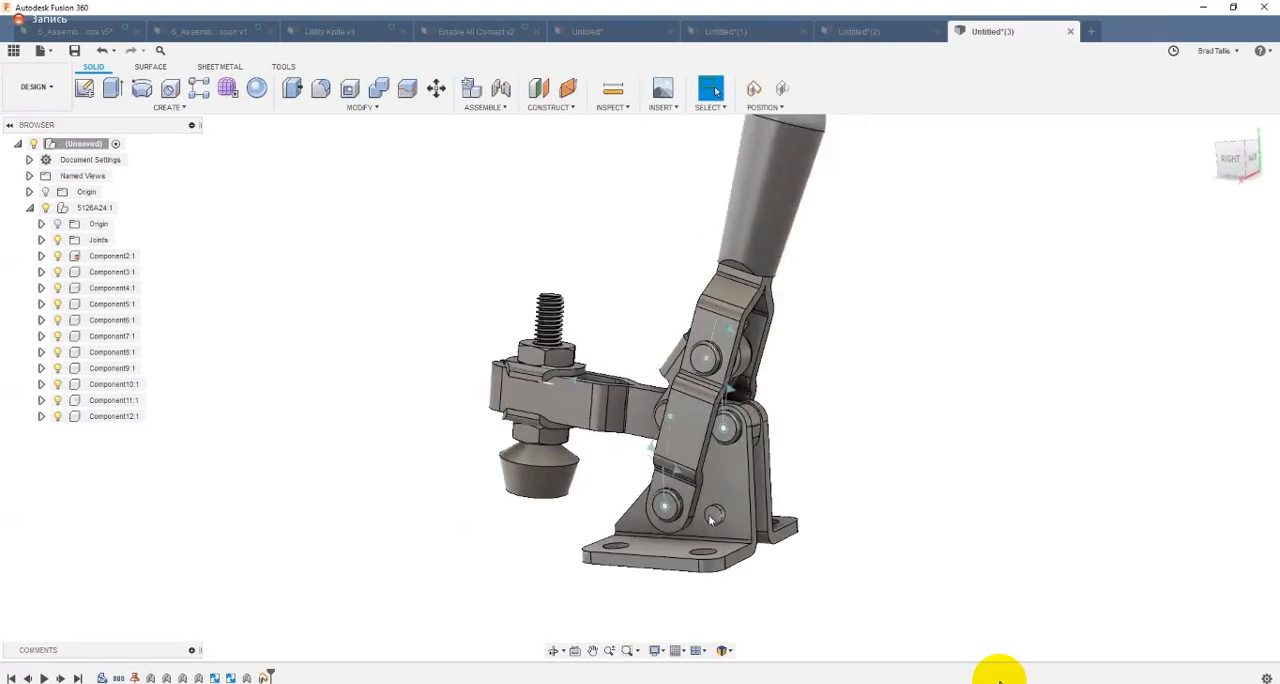
drag(782, 246, 820, 354)
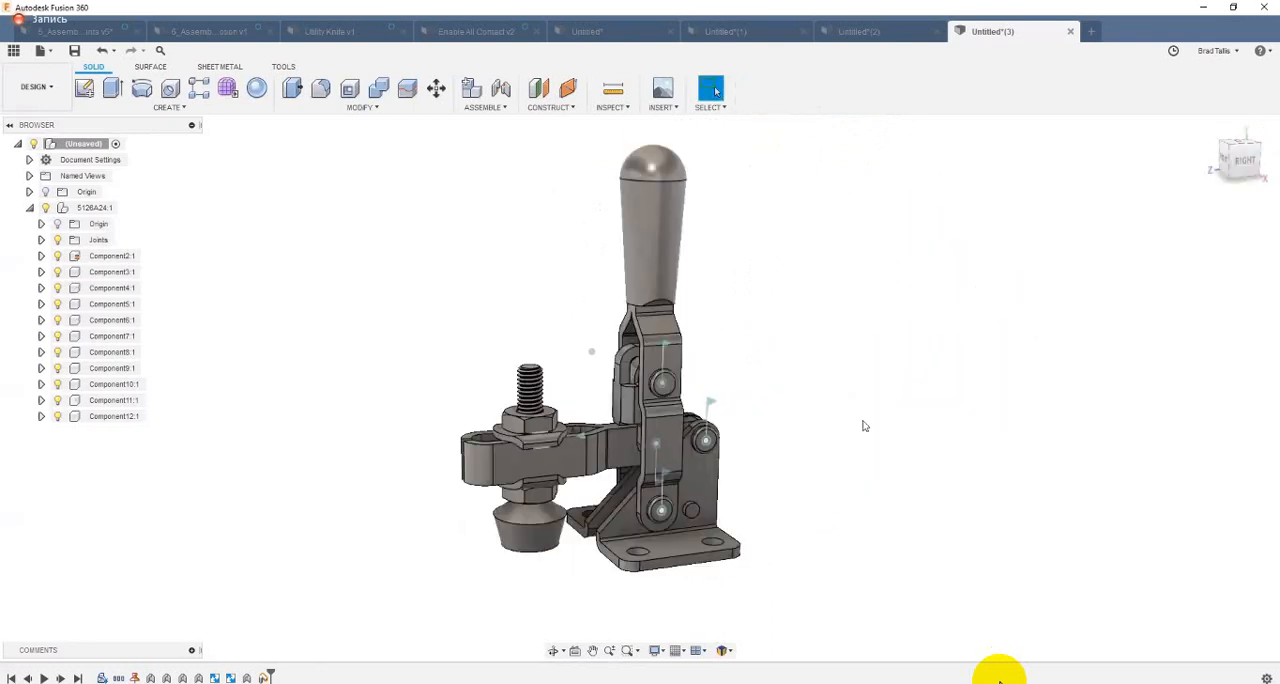
shift+middle_drag(865, 426, 840, 275)
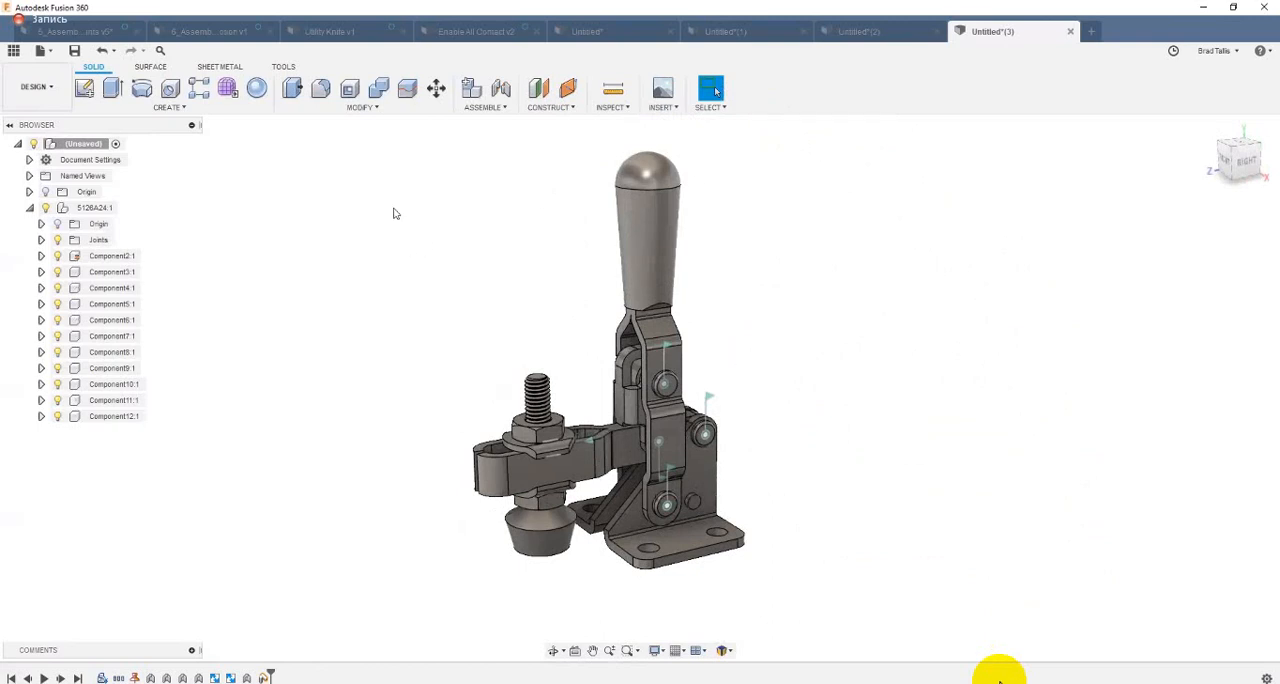
click(484, 107)
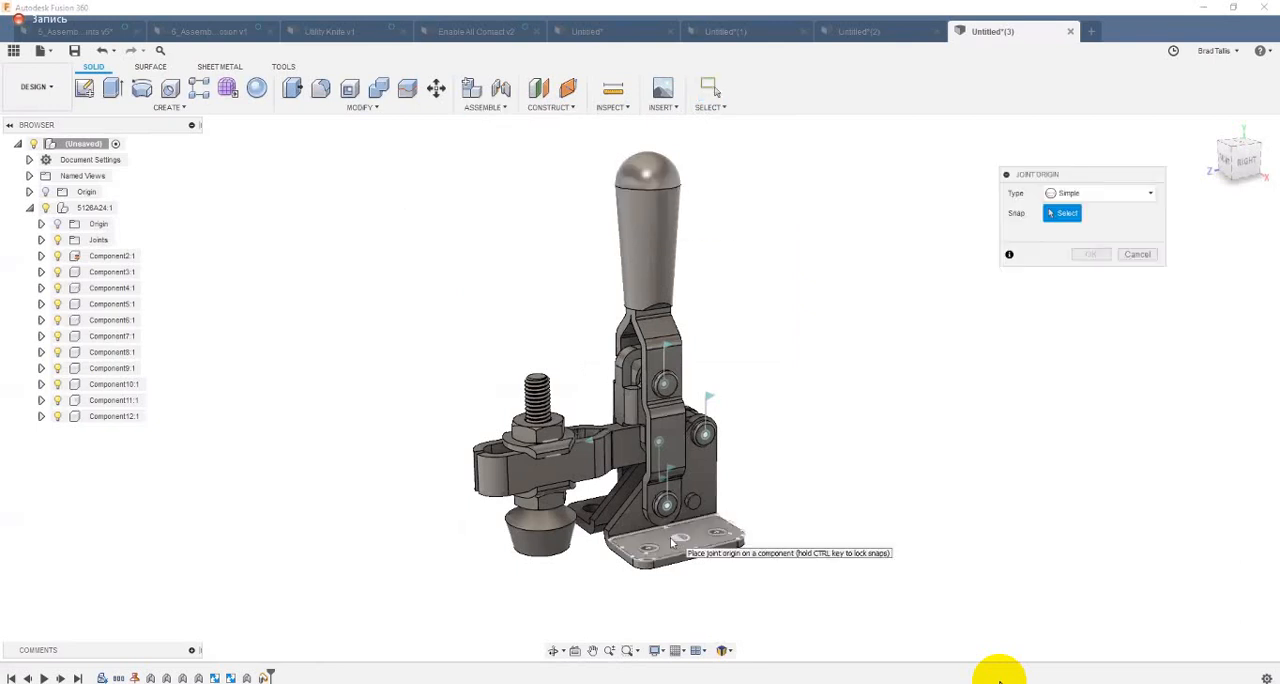
scroll(672, 541, up, 2)
scroll(672, 530, up, 2)
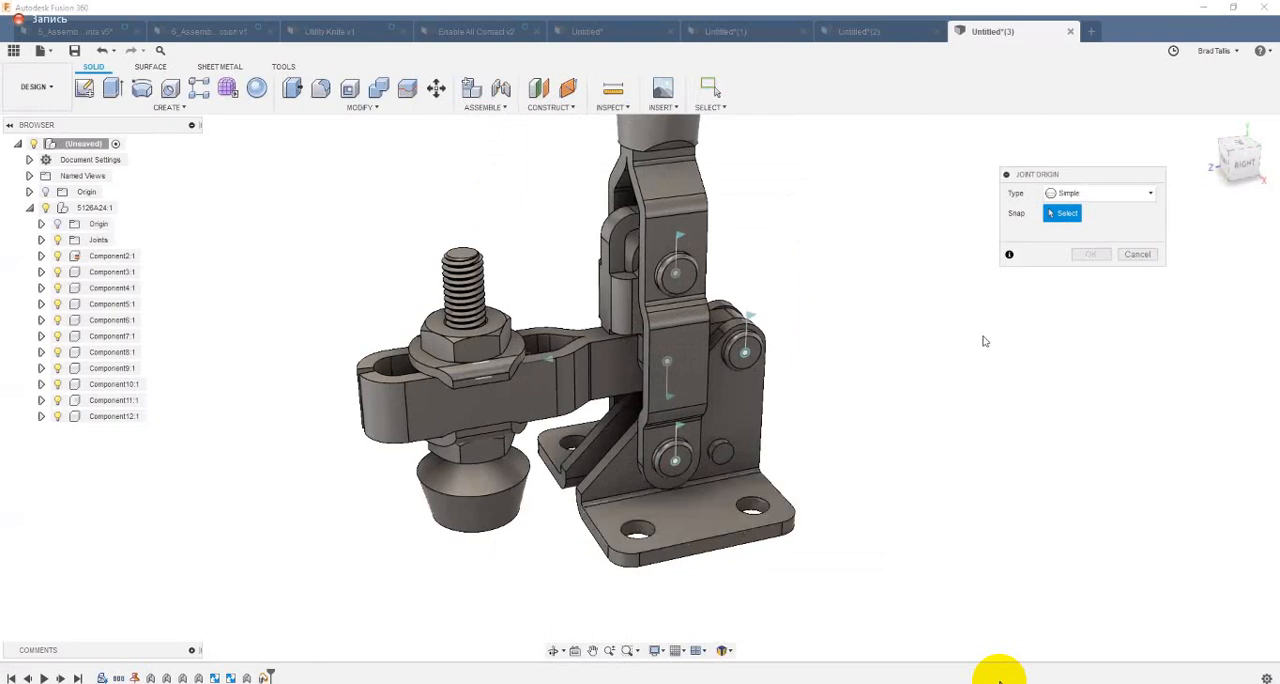
click(1145, 257)
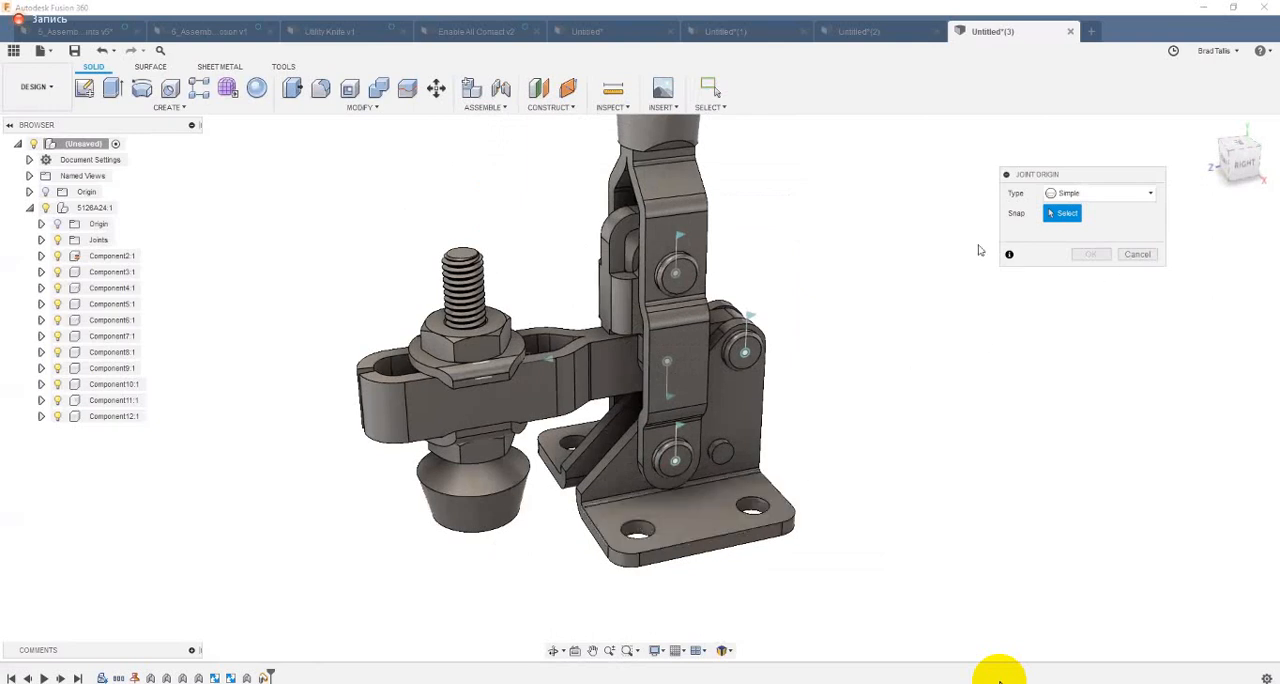
Step: Switch to the open 6_Assembly Motion vise document and view the vise assembly from the front
click(500, 108)
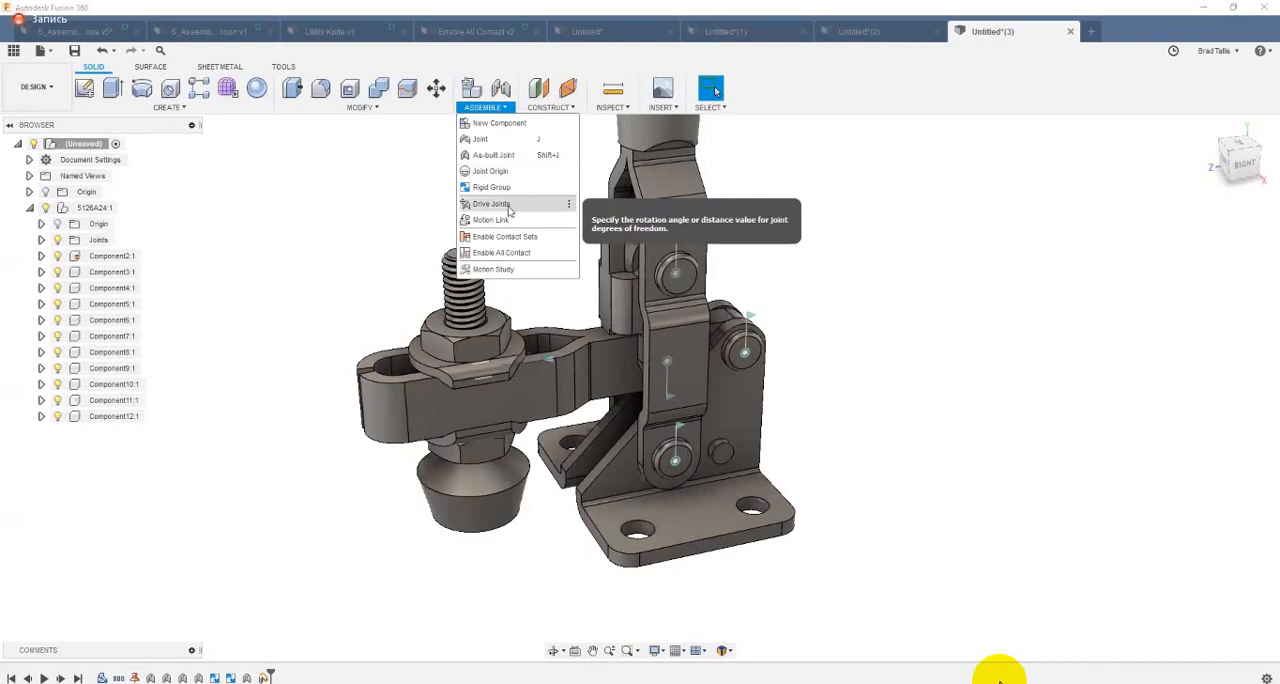
click(187, 35)
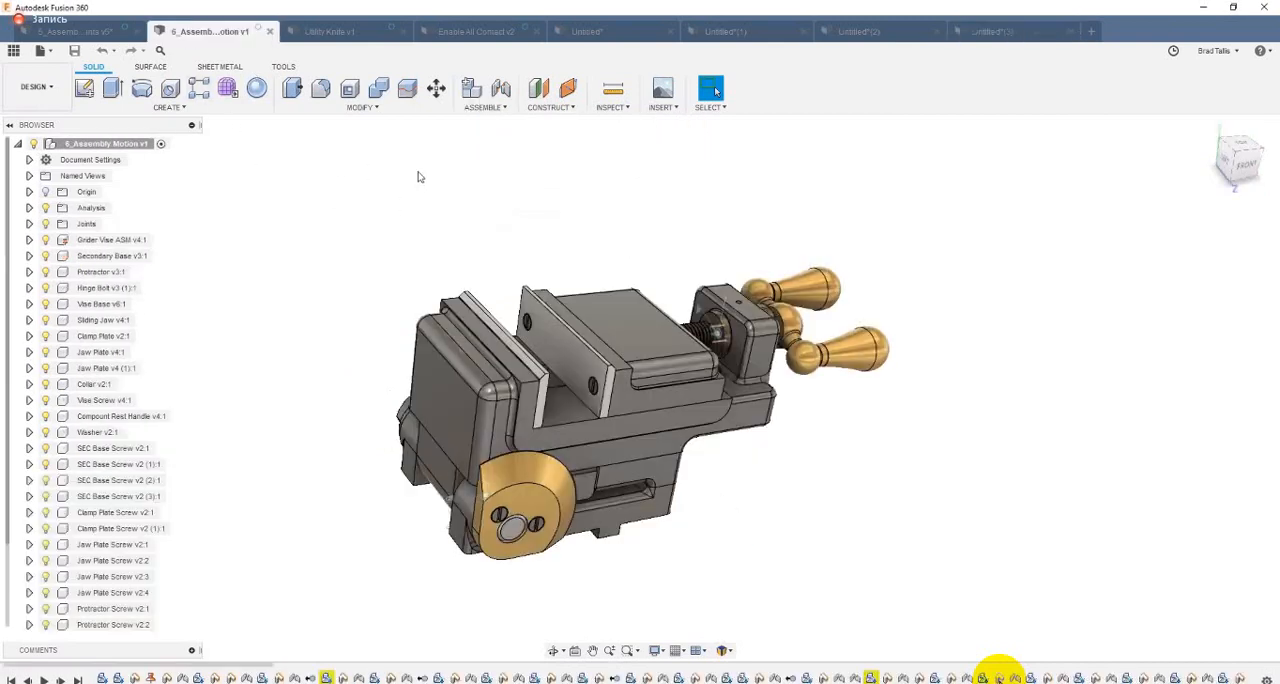
shift+middle_drag(420, 177, 344, 199)
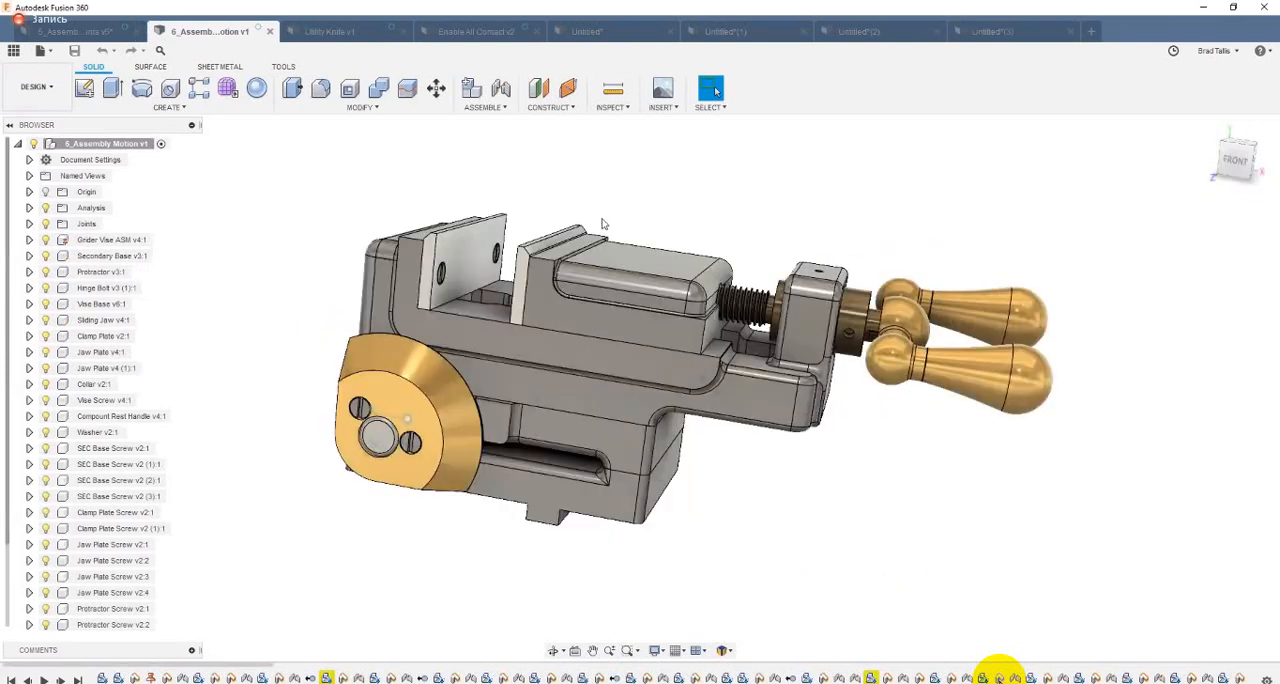
Step: Move the sliding jaw along the vise base and rotate the crank handle to test their separate motions, and revert the positions
shift+middle_drag(612, 264, 623, 333)
drag(557, 361, 587, 400)
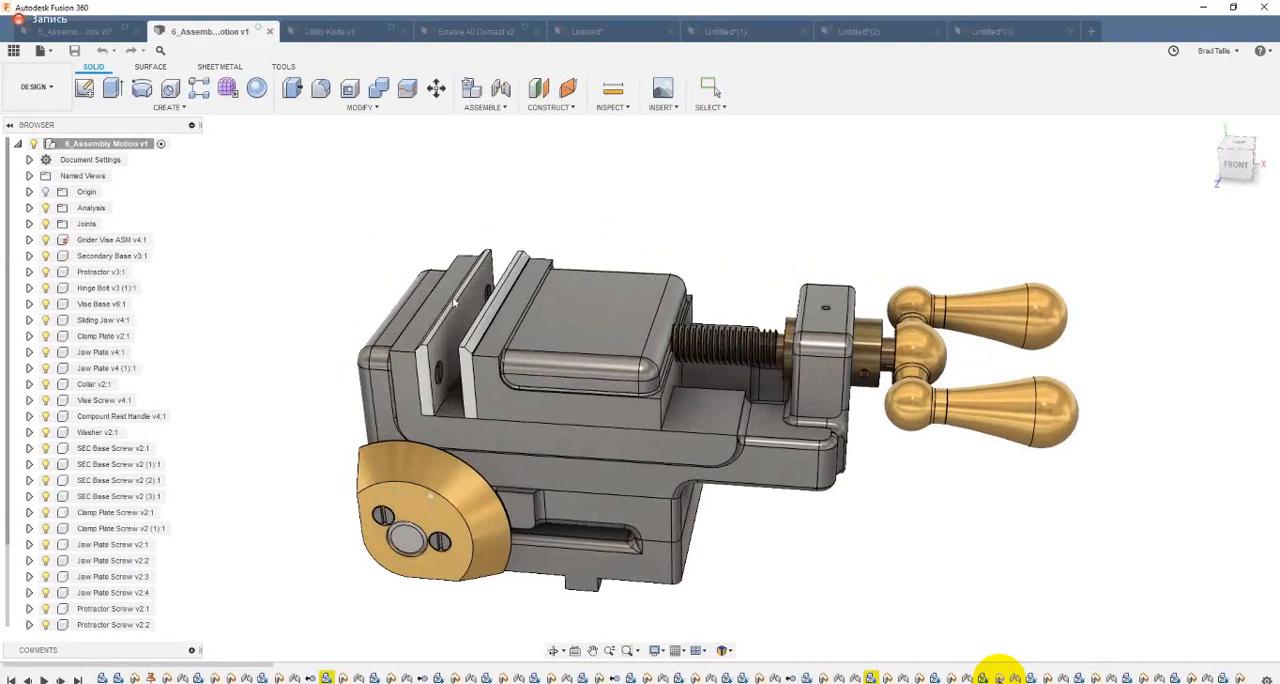
drag(467, 348, 486, 349)
shift+middle_drag(601, 363, 655, 373)
drag(637, 378, 682, 368)
shift+middle_drag(797, 381, 866, 488)
mouse_move(866, 488)
mouse_down()
mouse_move(931, 371)
mouse_move(888, 465)
mouse_move(862, 488)
mouse_up()
shift+middle_drag(695, 330, 762, 358)
drag(849, 493, 743, 480)
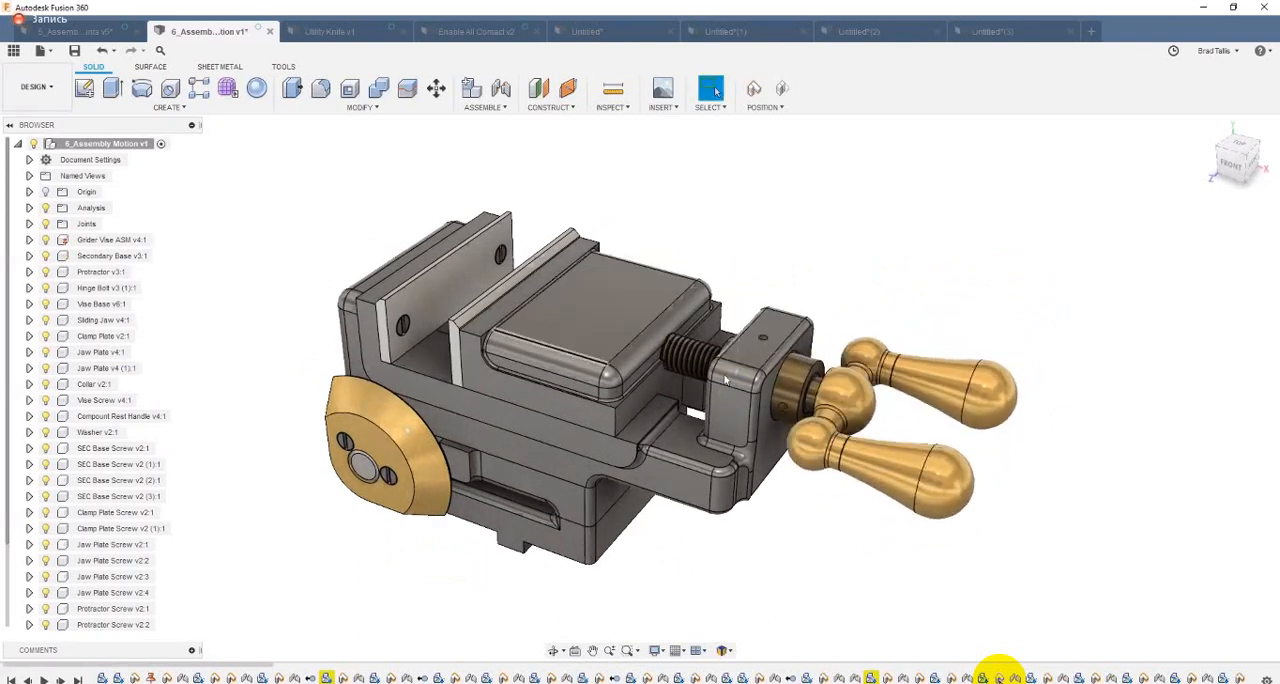
click(781, 90)
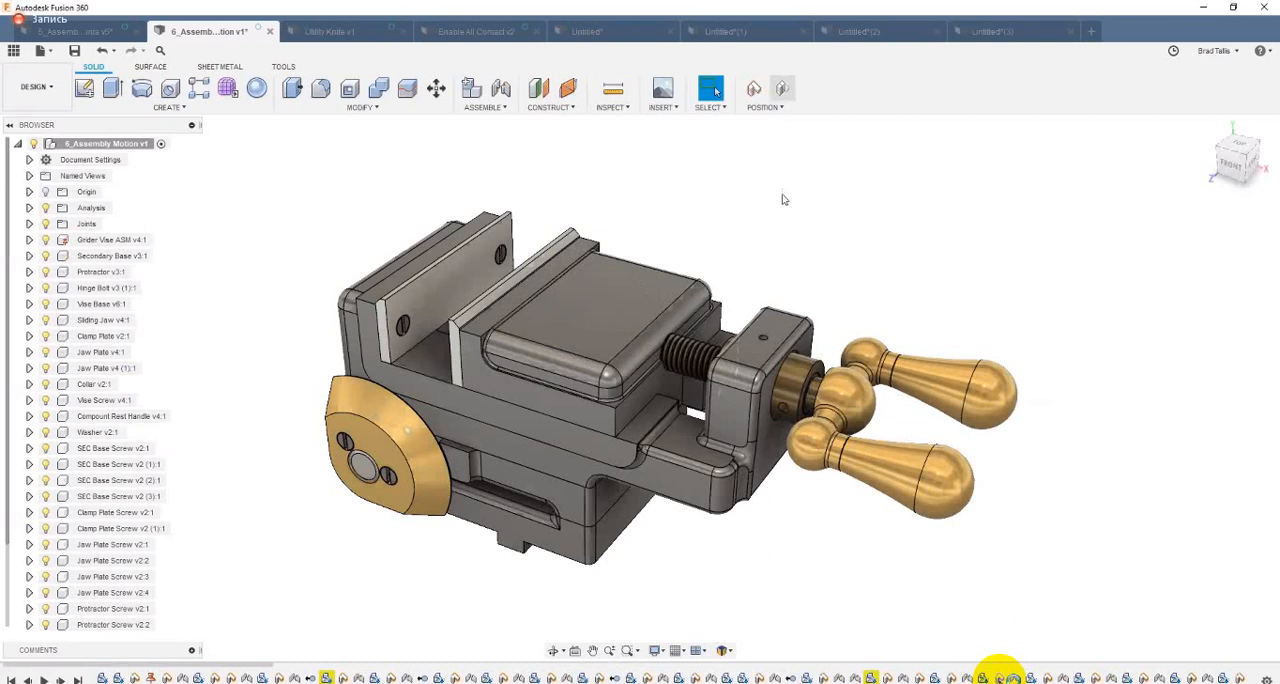
Step: Slide the movable jaw towards the fixed jaw to test its travel, and revert the position
click(484, 109)
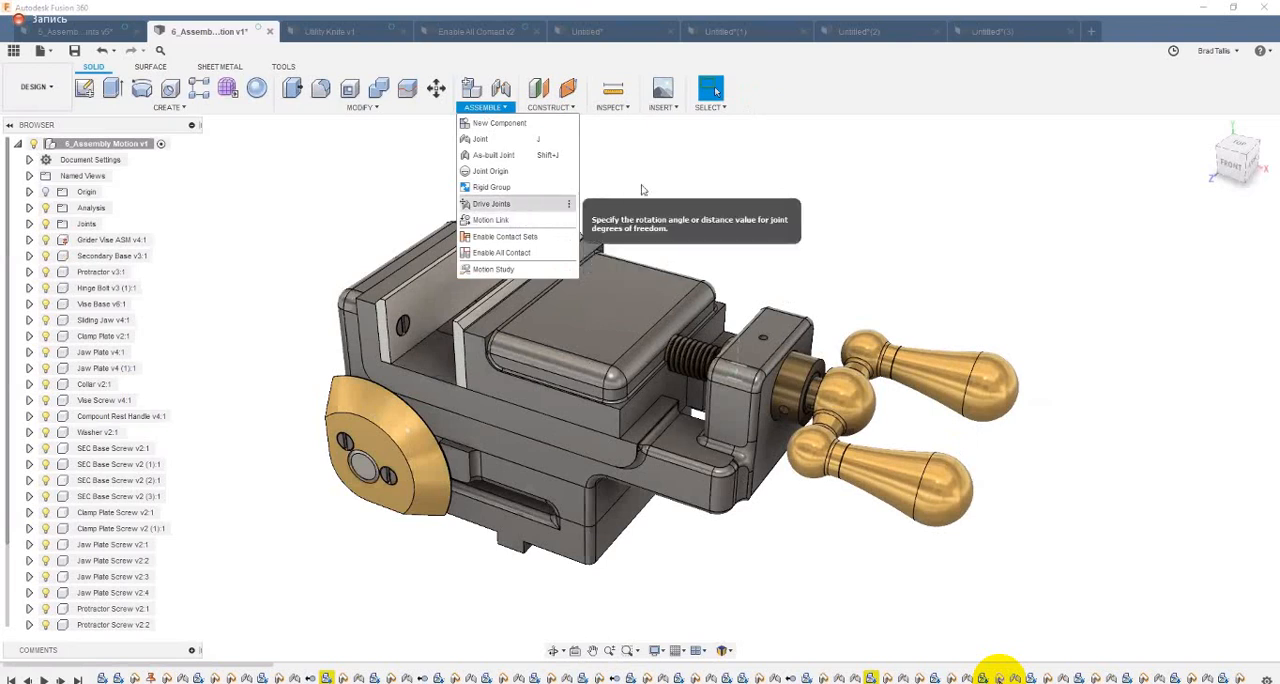
click(690, 187)
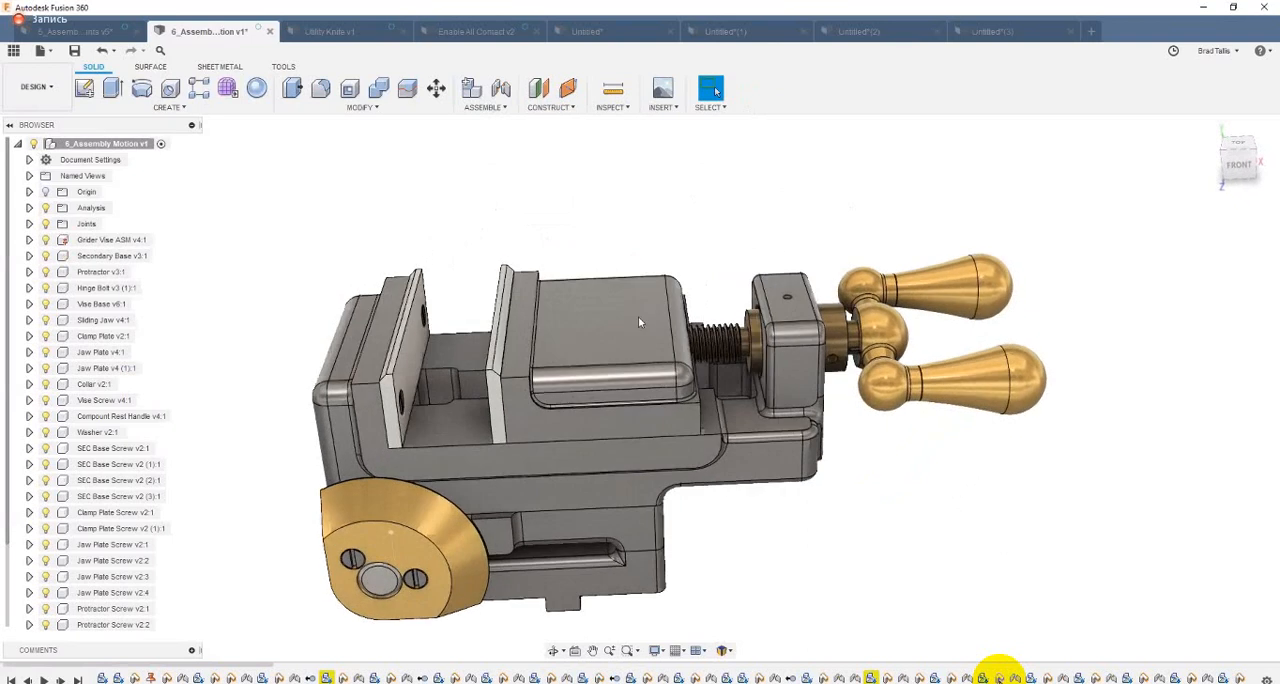
shift+middle_drag(640, 322, 571, 351)
drag(686, 360, 626, 364)
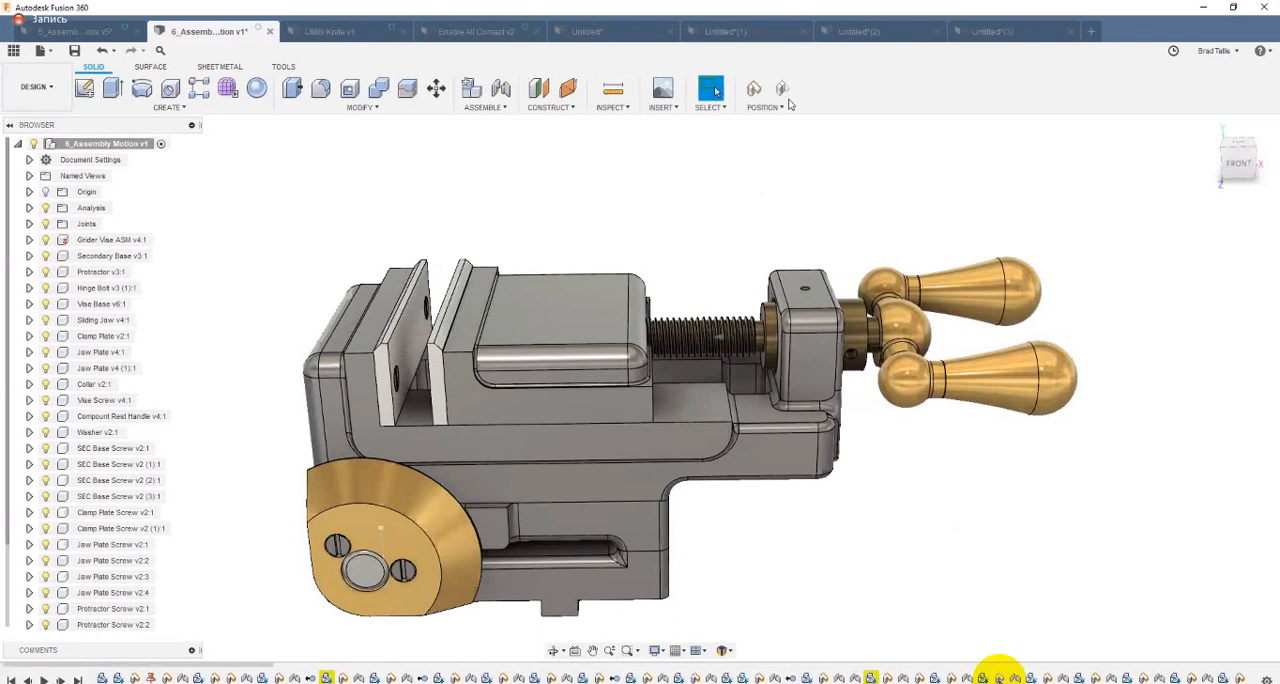
click(783, 92)
Step: Try driving the sliding jaw's slider joint Slider42 to a distance of 1 in with Drive Joints, and clear the joint selection
click(494, 110)
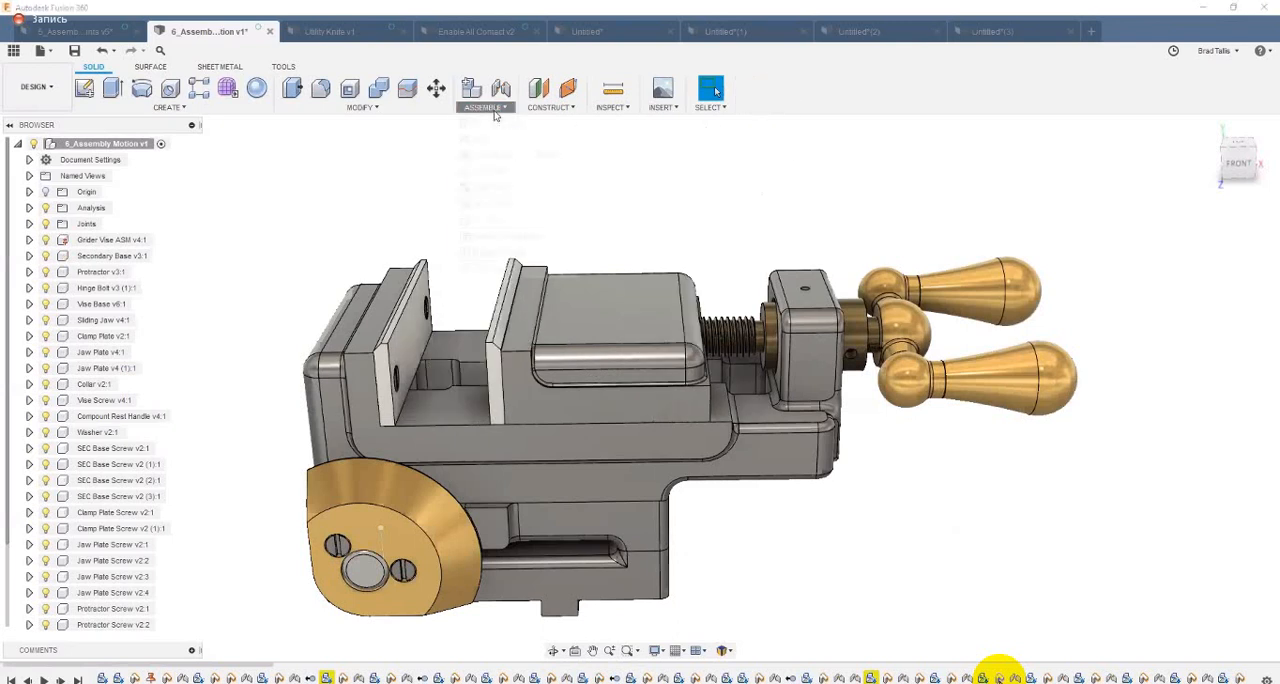
click(493, 203)
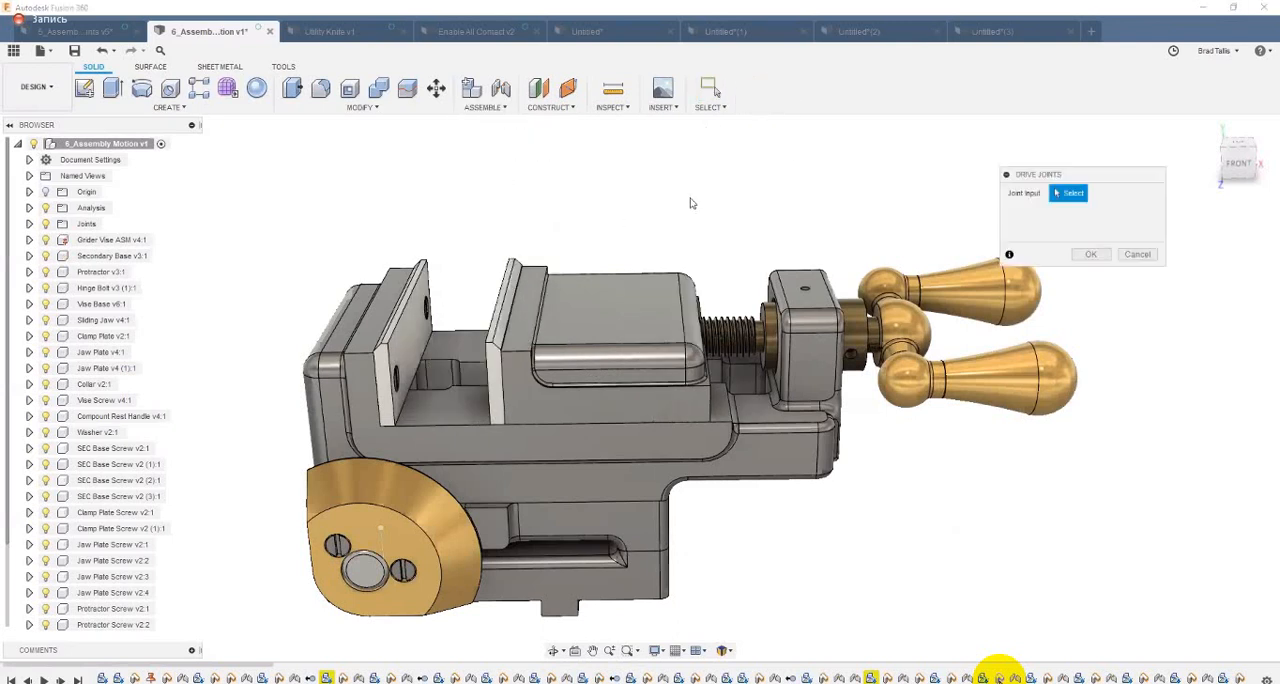
shift+middle_drag(746, 268, 755, 335)
click(755, 335)
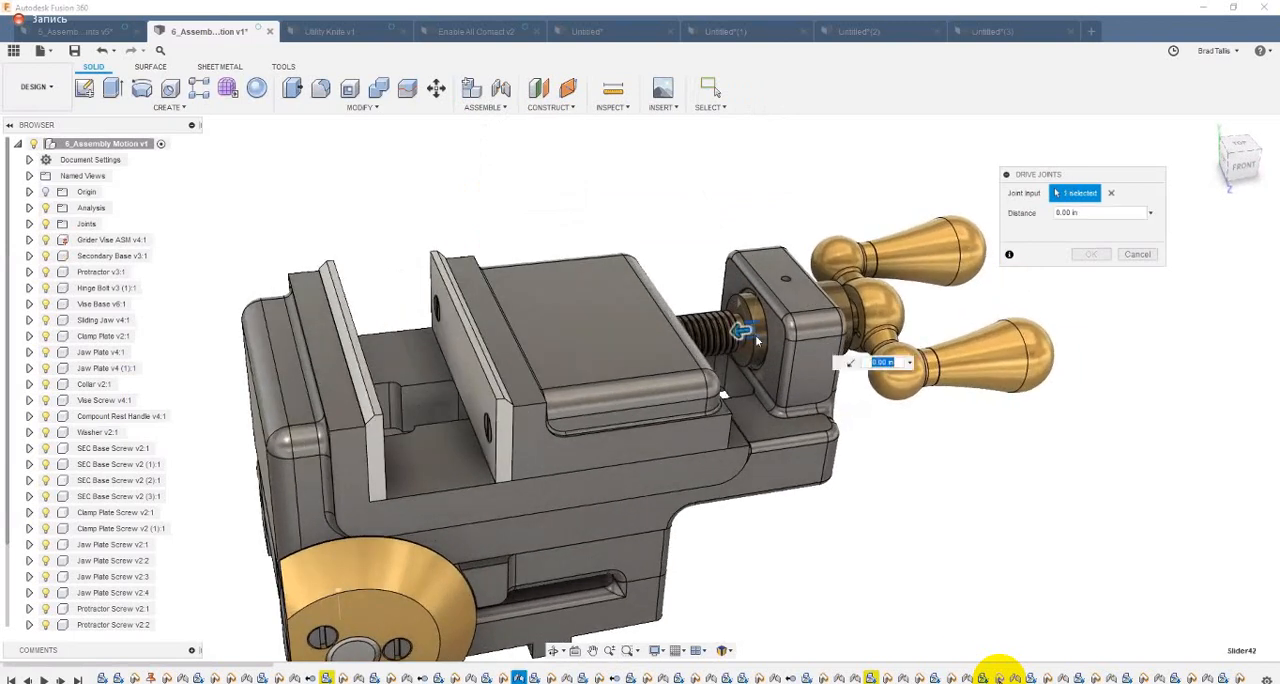
text(1)
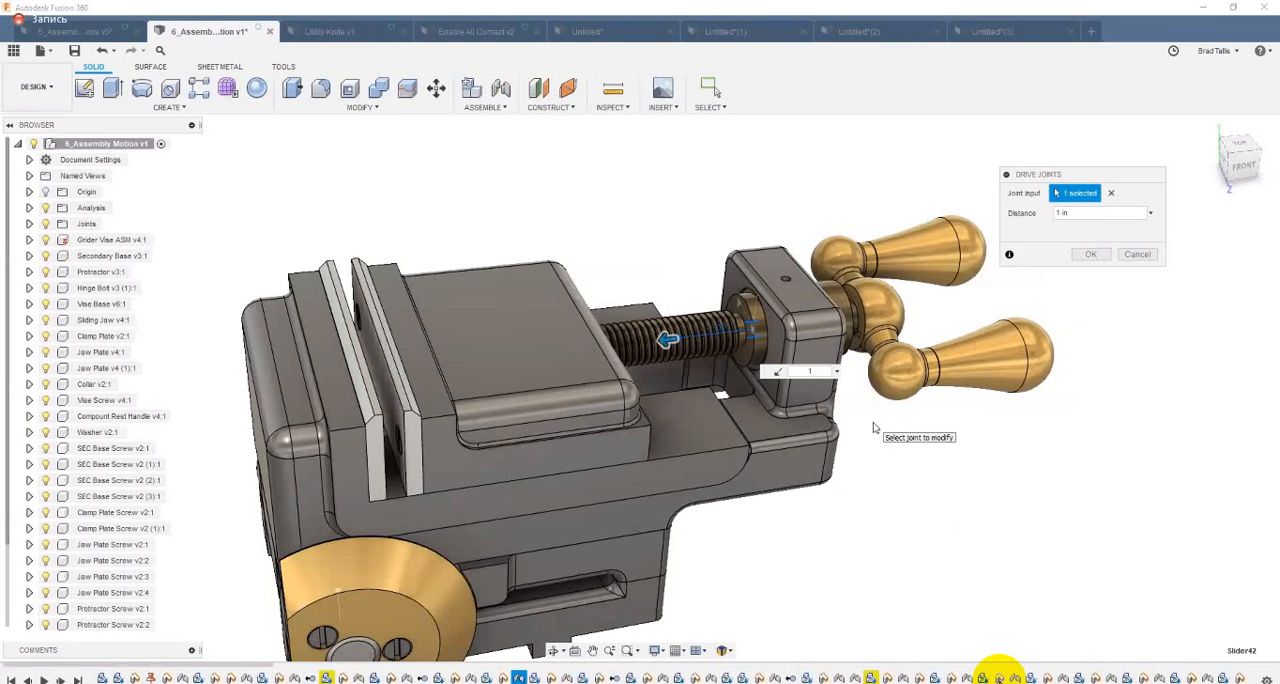
click(1113, 193)
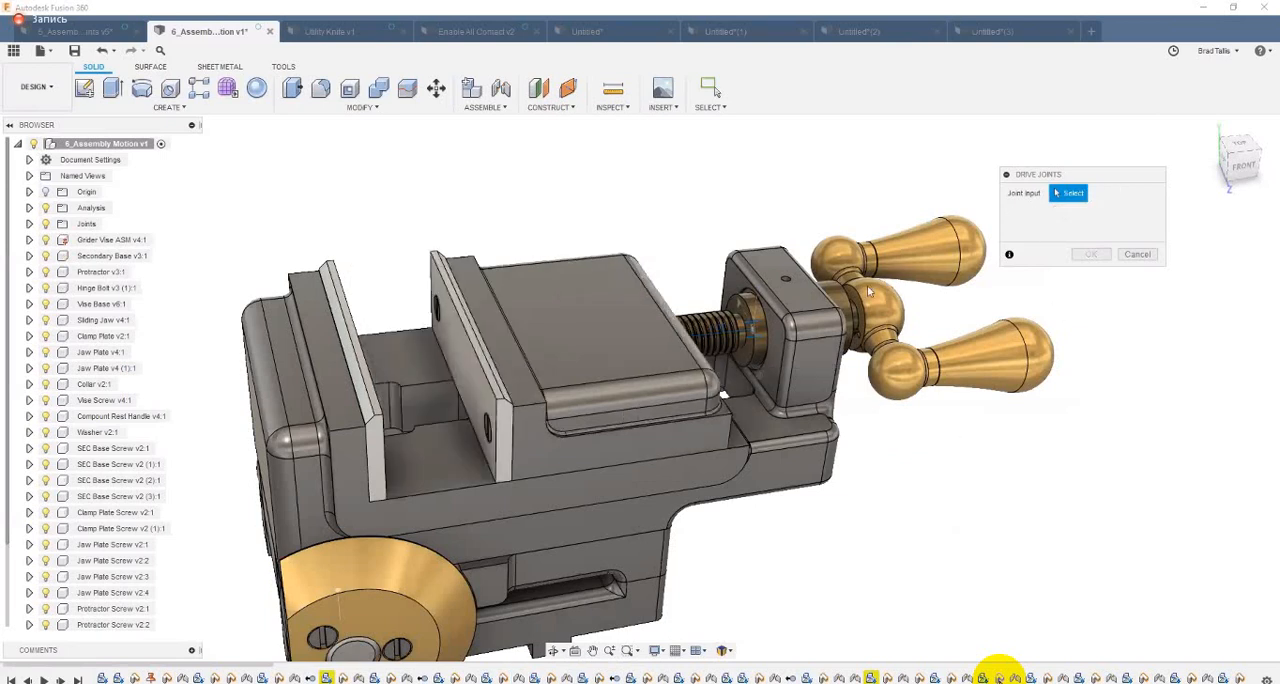
Step: Try driving the crank's revolute joint Rev16 to a rotation of 180 deg, and cancel the Drive Joints command
click(760, 313)
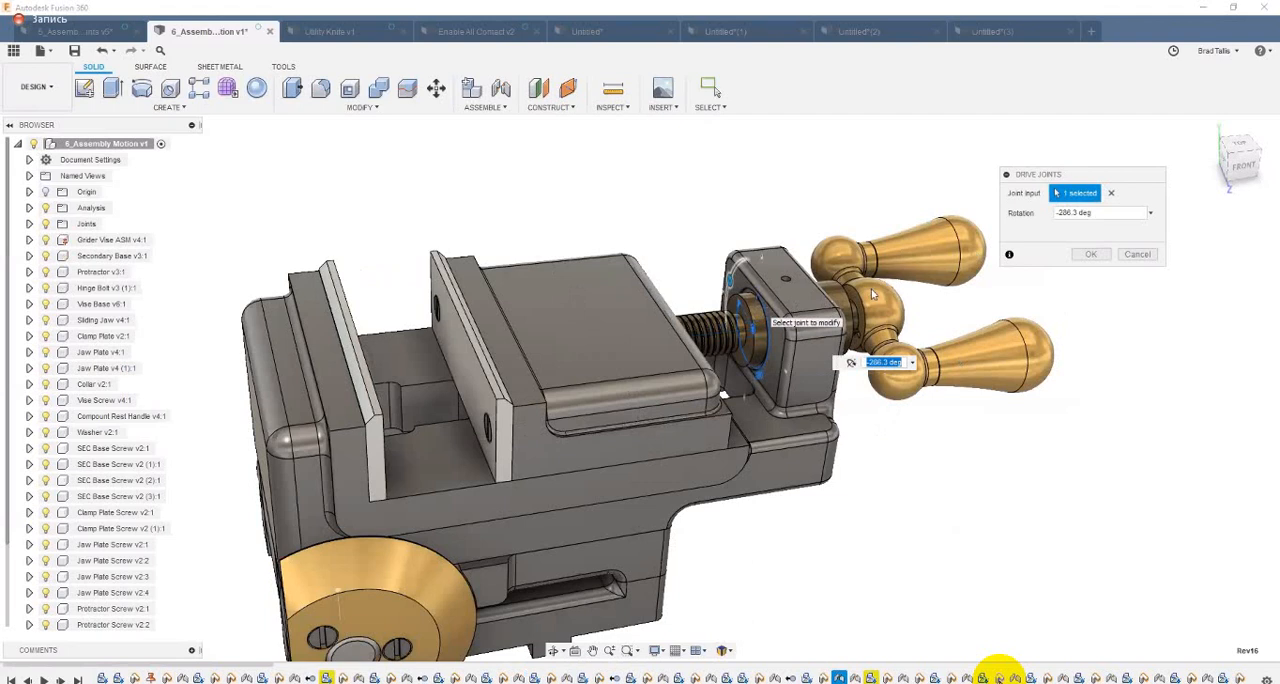
drag(1100, 211, 1045, 224)
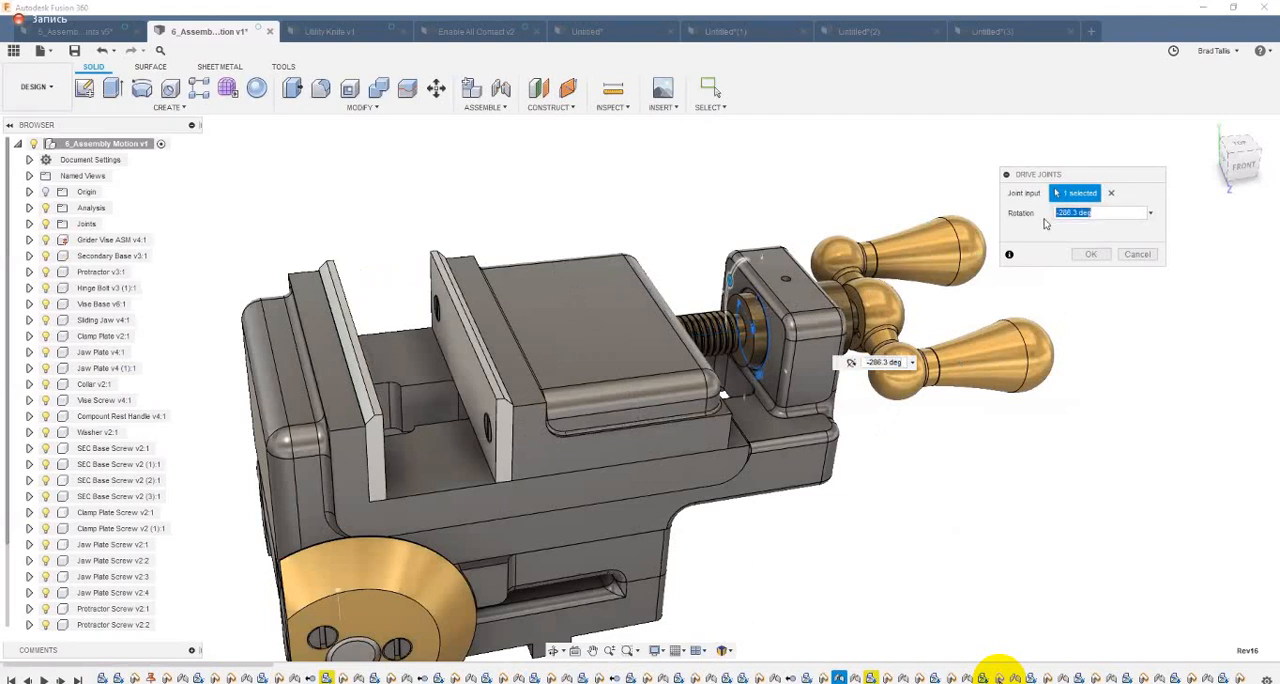
text(-12)
key(Tab)
key(BackSpace)
text(90)
key(Return)
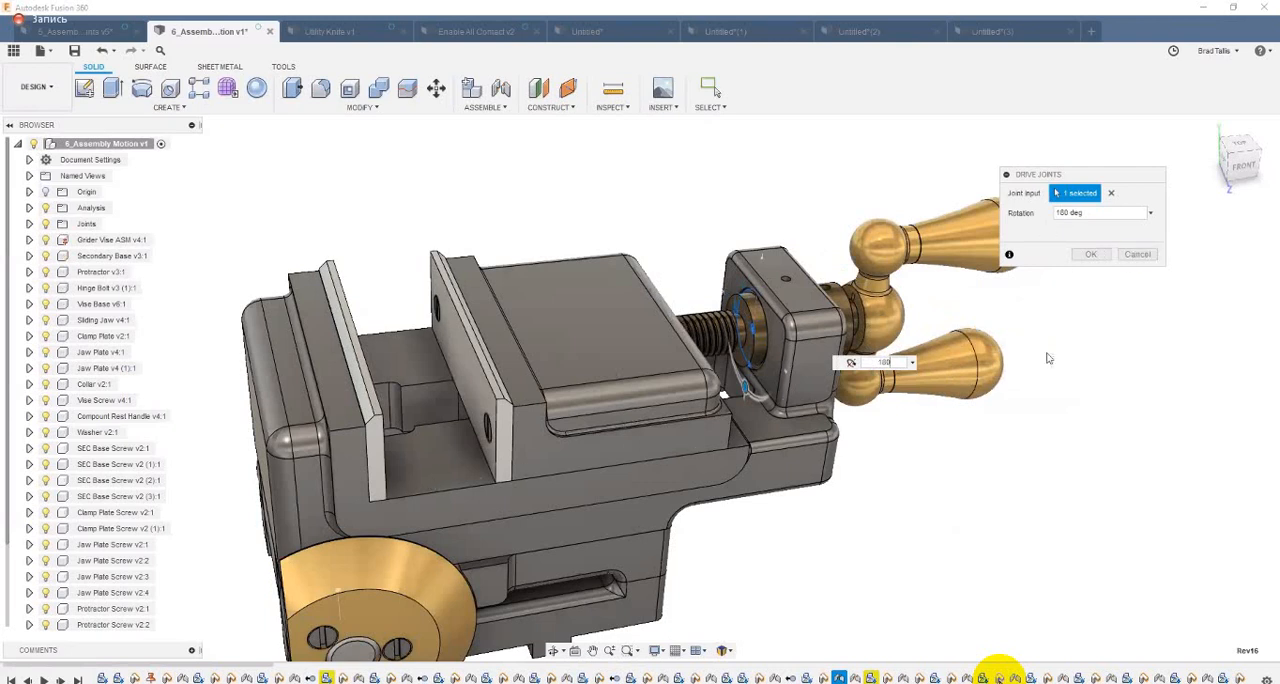
click(1137, 255)
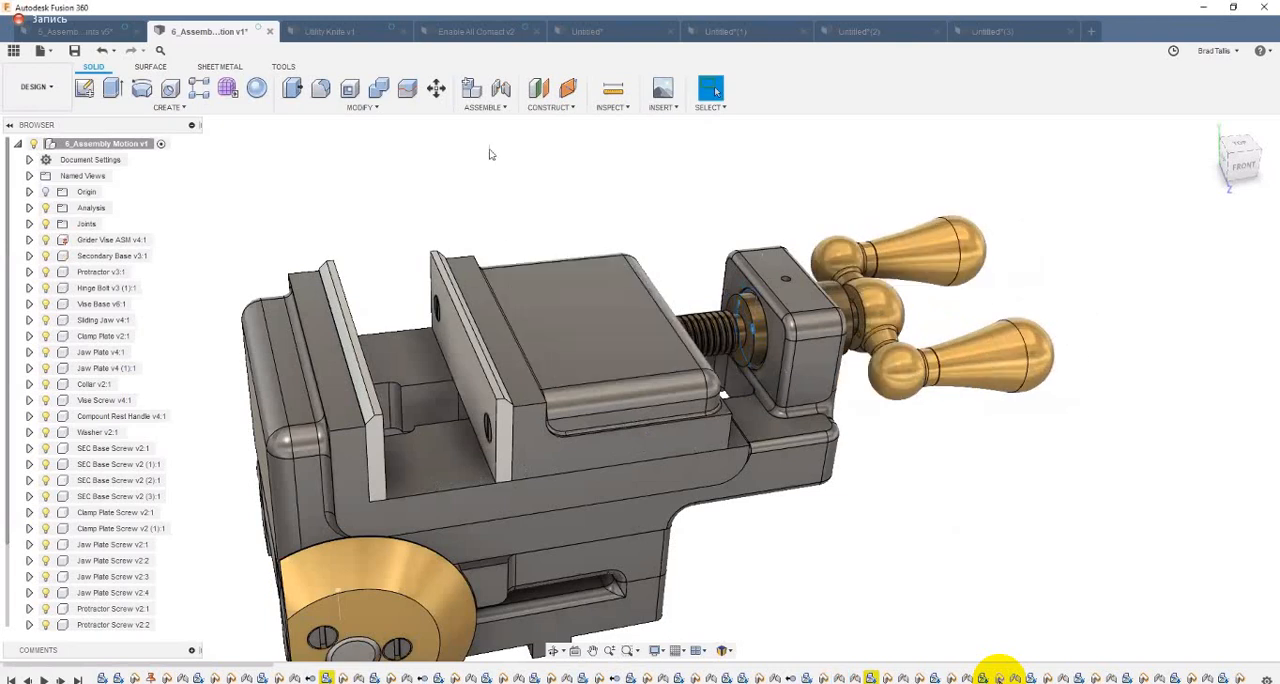
Step: Create a motion link between the crank's revolute joint Rev16 and the jaw's Slider42, with 360 deg per 0.394 in
click(480, 110)
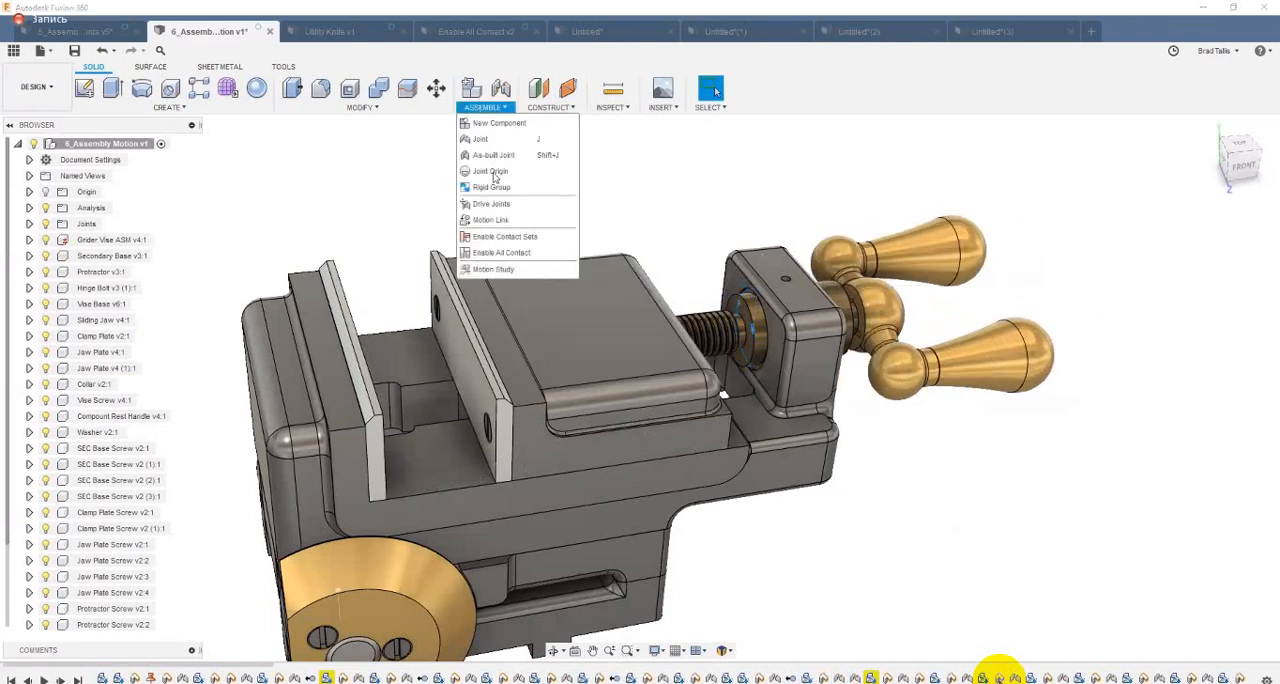
click(490, 220)
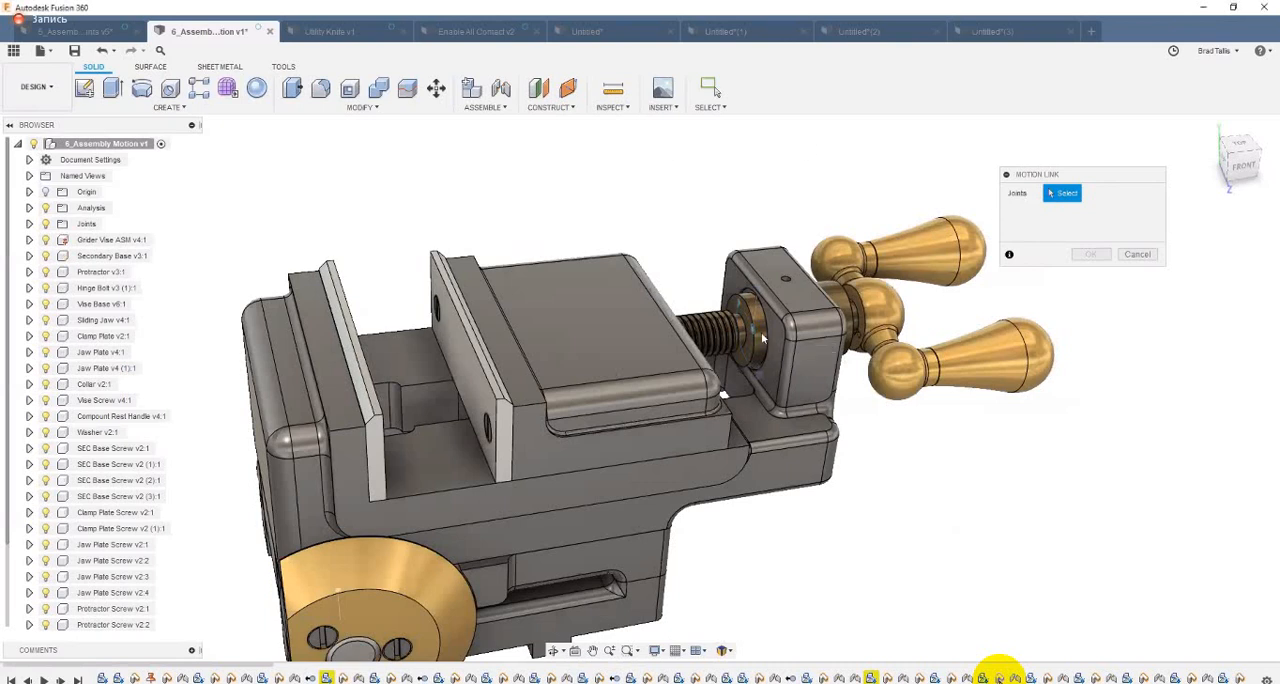
click(757, 383)
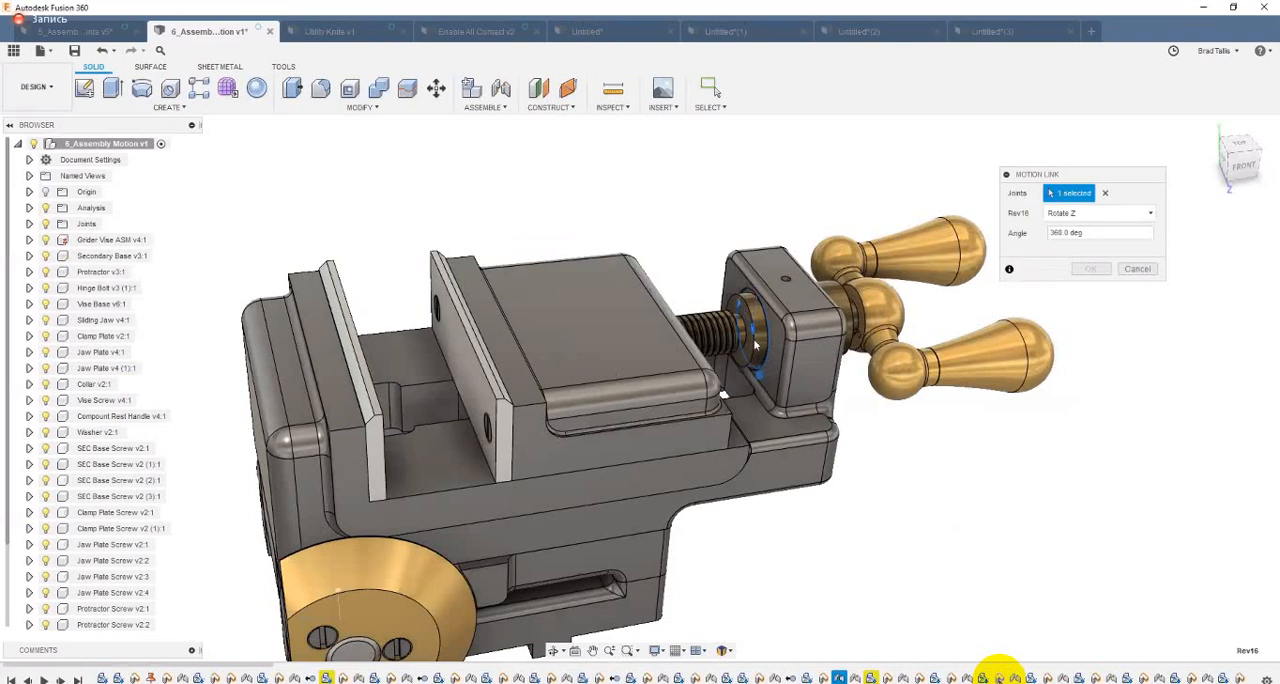
click(759, 338)
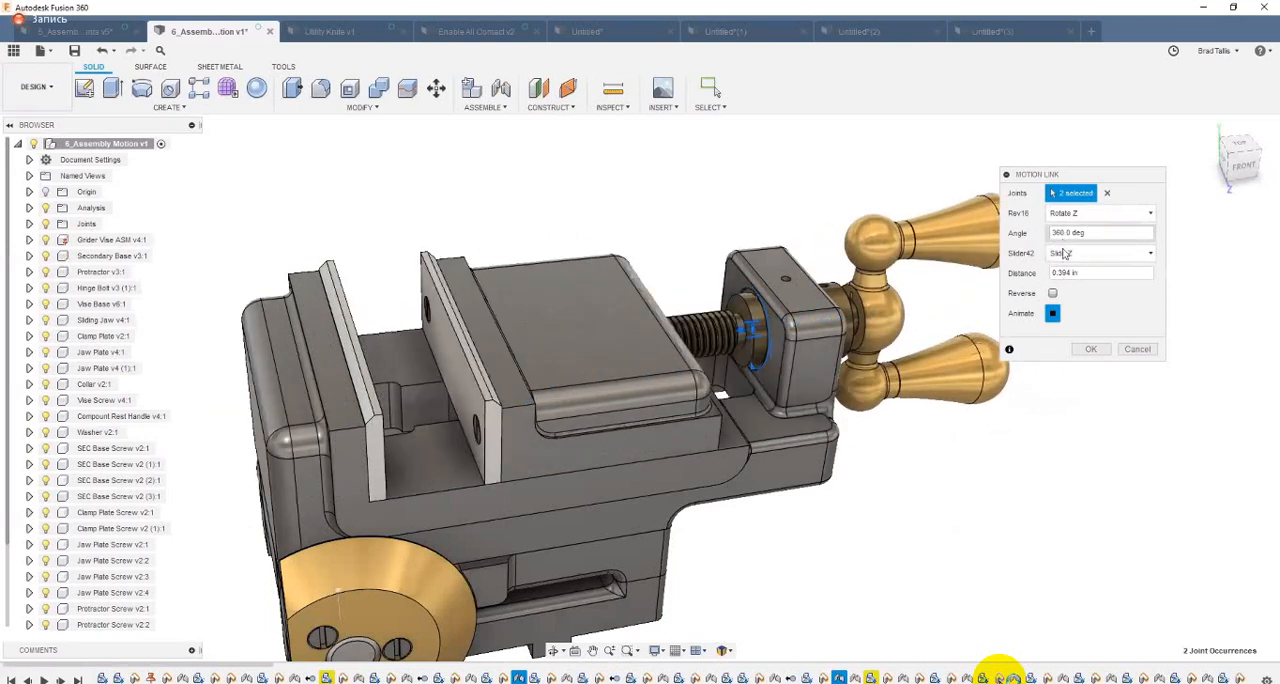
click(1091, 349)
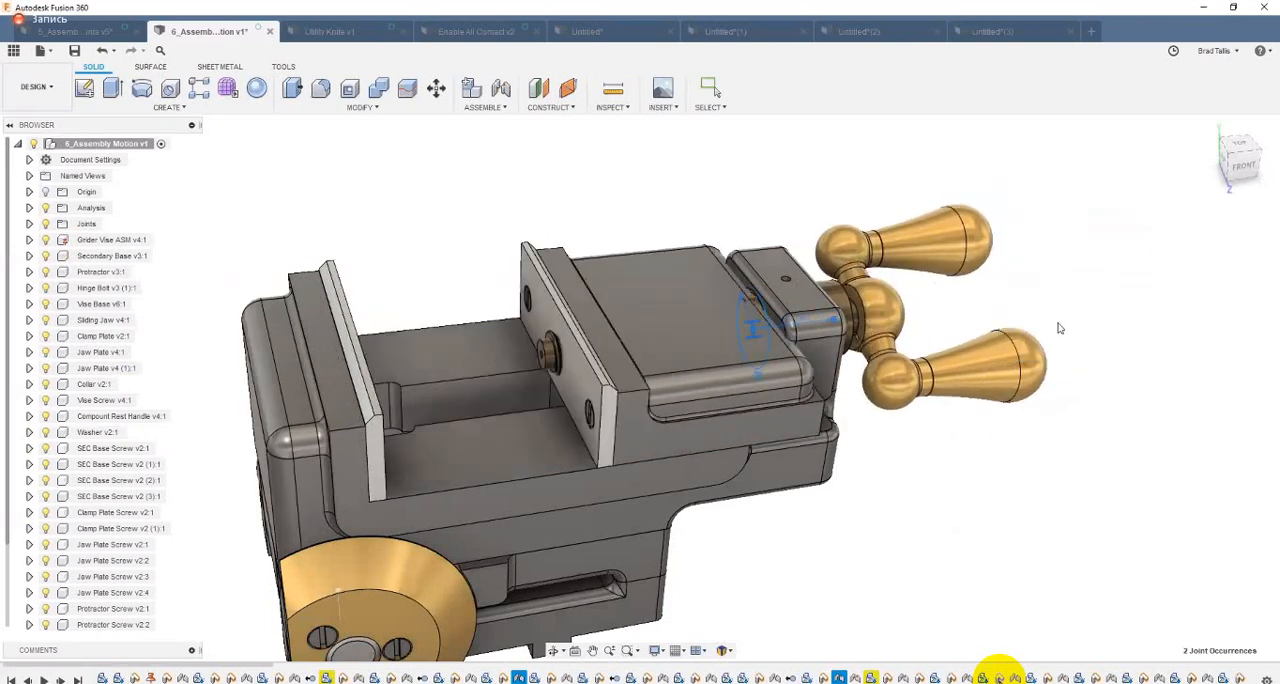
Step: Rotate the crank handle to test the linked movement of the sliding jaw
shift+middle_drag(967, 404, 911, 512)
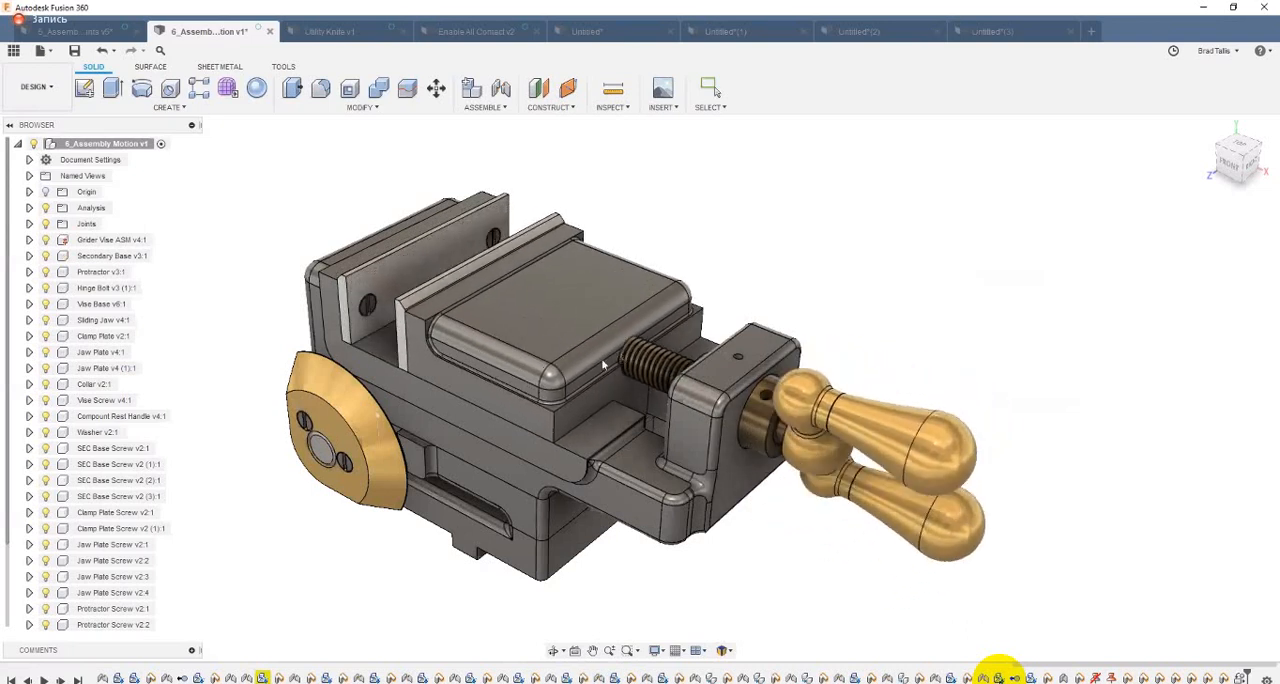
key(Escape)
mouse_move(533, 370)
shift+middle_down()
mouse_move(614, 387)
mouse_move(544, 386)
shift+middle_up()
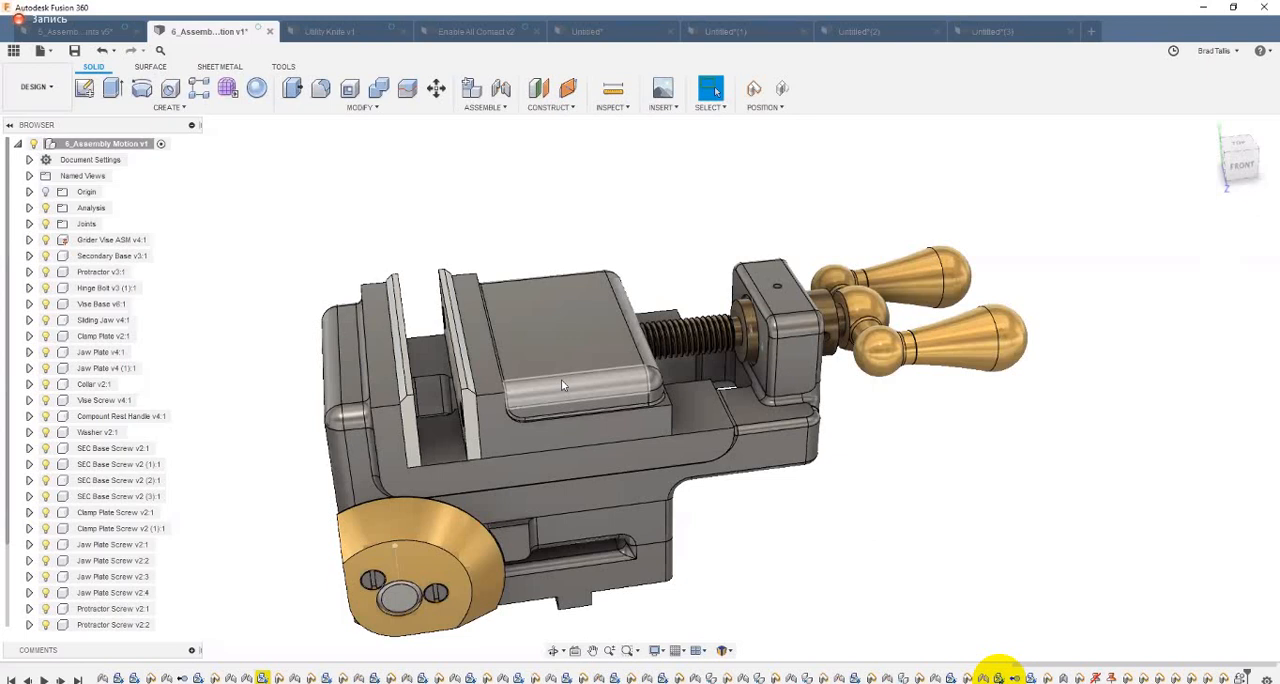
Step: Edit the motion link in the Joints folder and set its slide distance to 0.0394 in per 360 deg
click(30, 224)
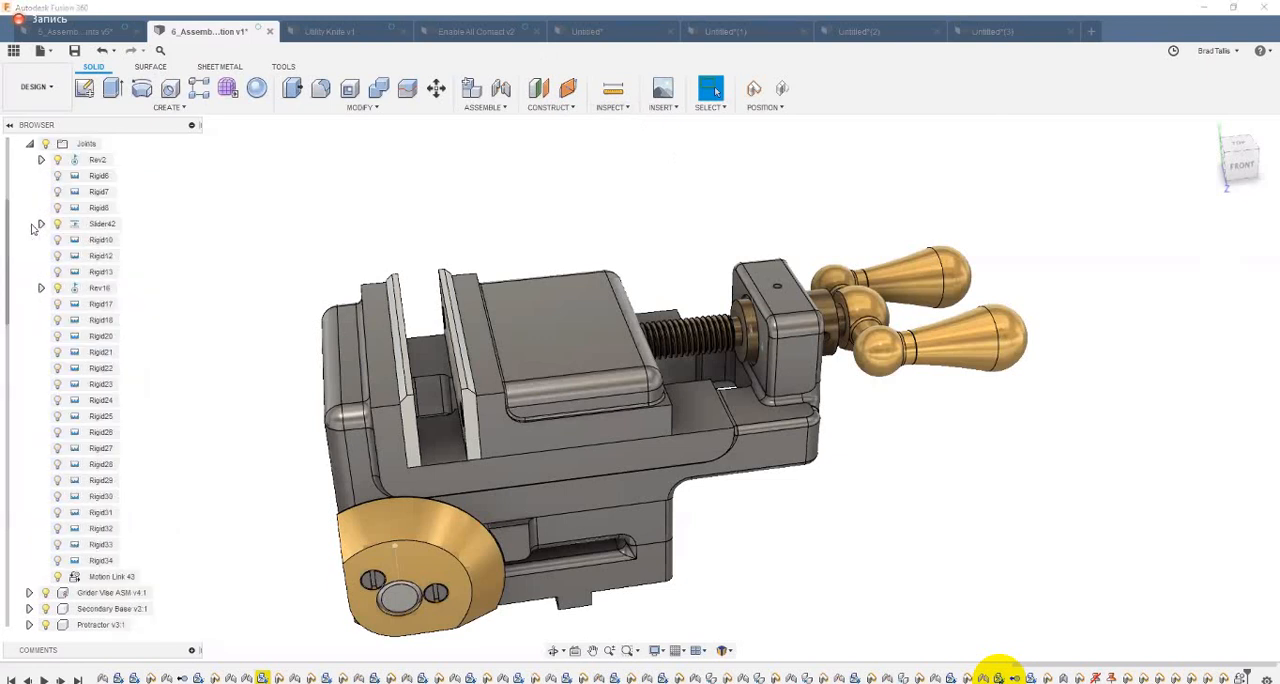
right_click(110, 576)
click(150, 608)
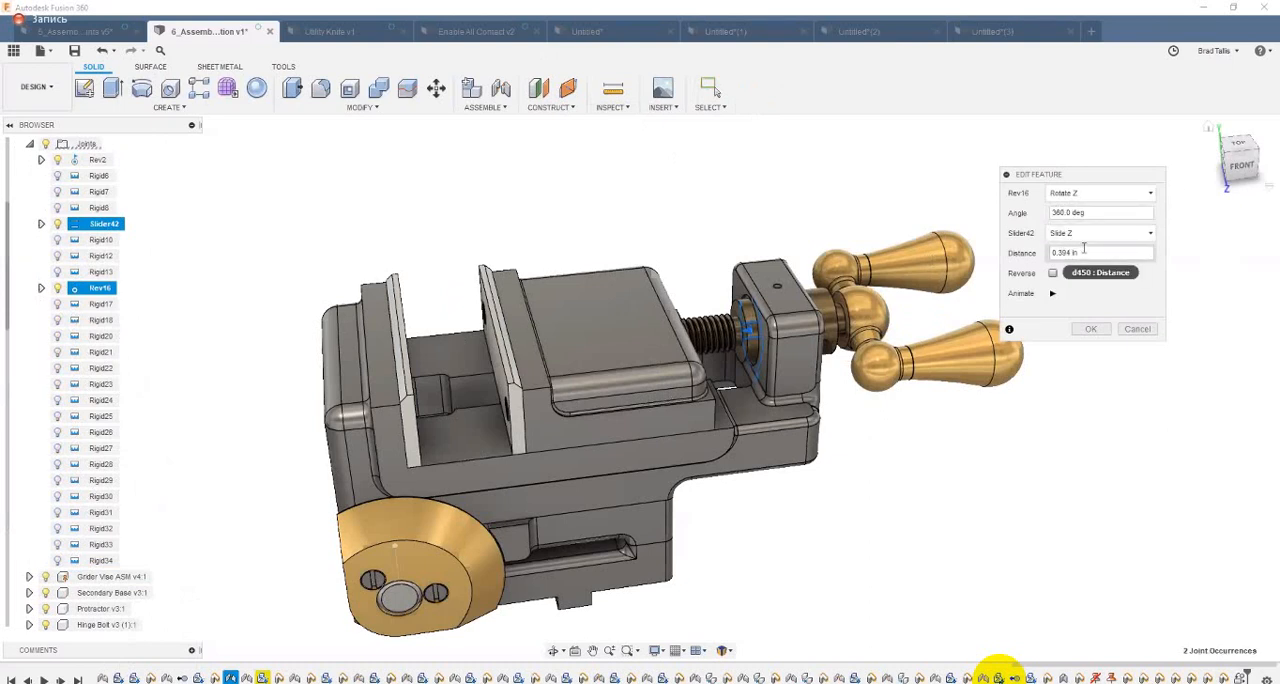
click(1078, 251)
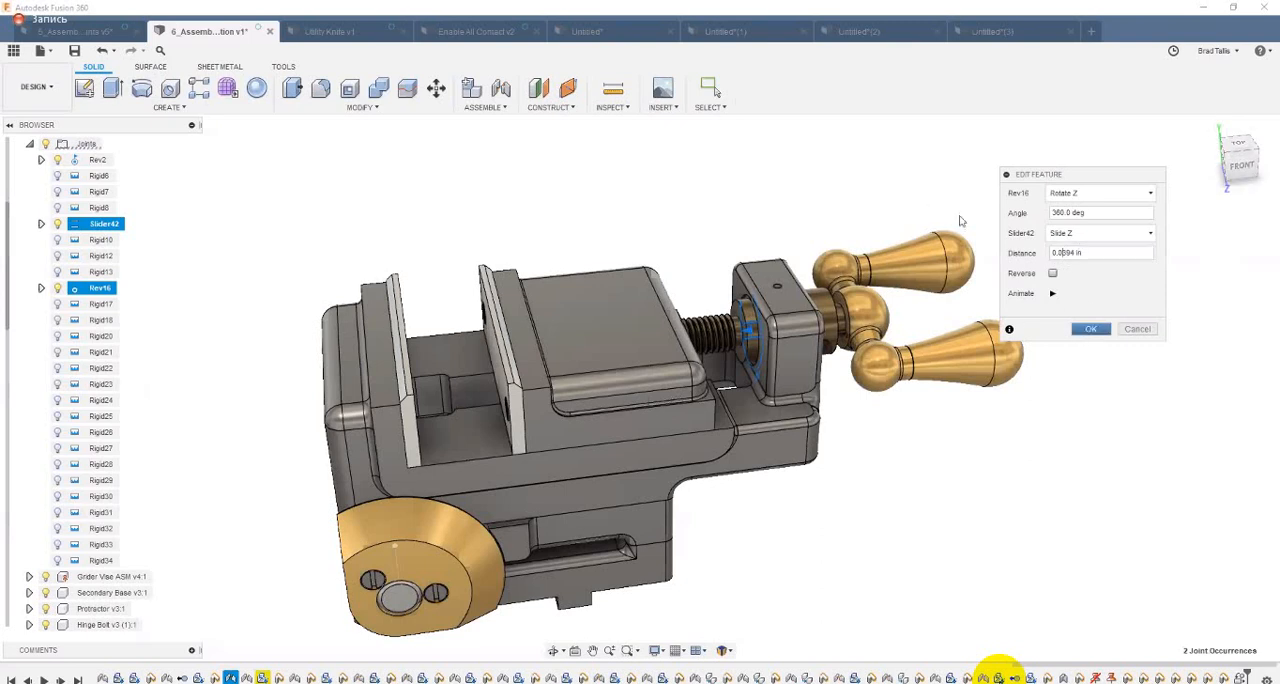
click(1090, 329)
Step: Turn the crank handle through several positions to test the slower jaw travel, and revert the positions
shift+middle_drag(882, 379, 938, 443)
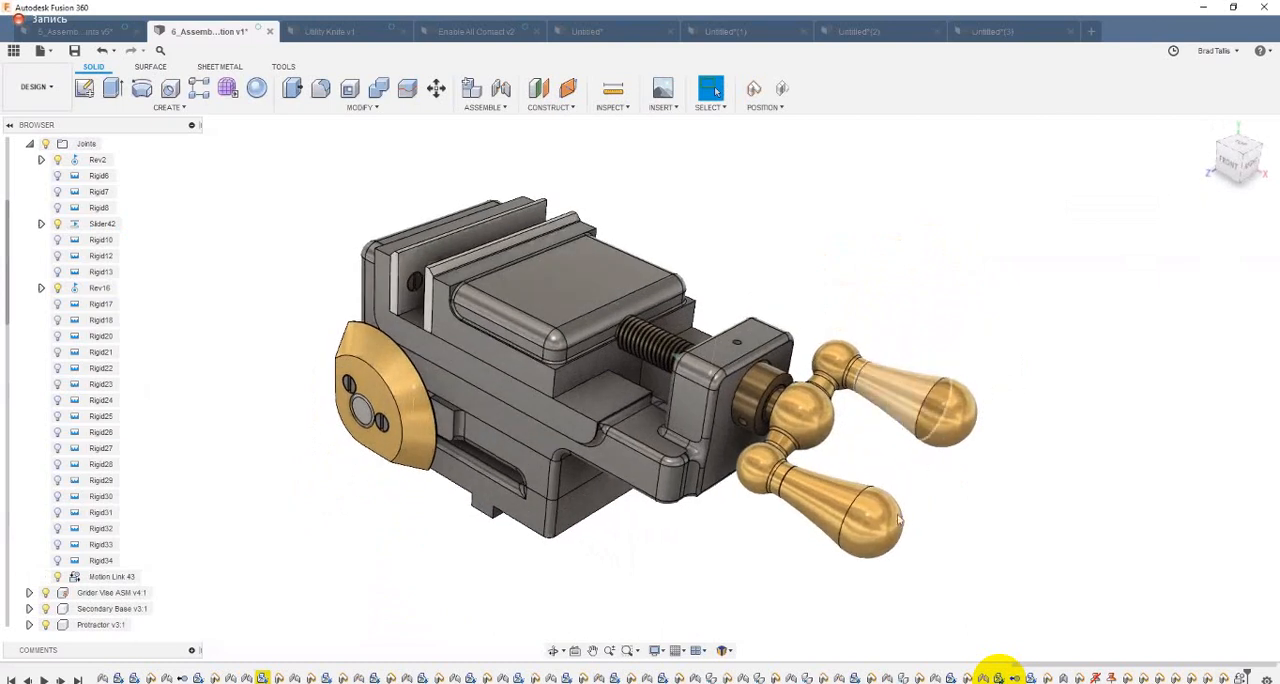
drag(947, 314, 339, 454)
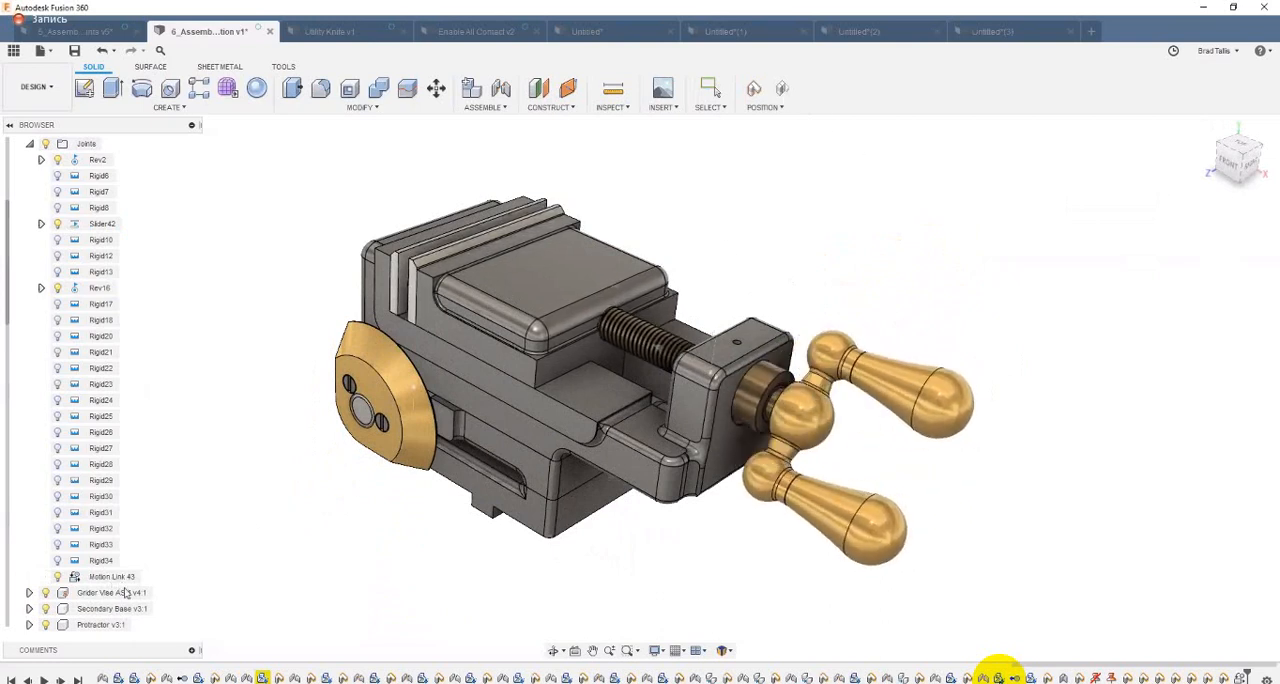
click(783, 89)
Step: Edit the motion link again and set its slide distance back to 0.394 in
shift+middle_drag(1038, 243, 1086, 266)
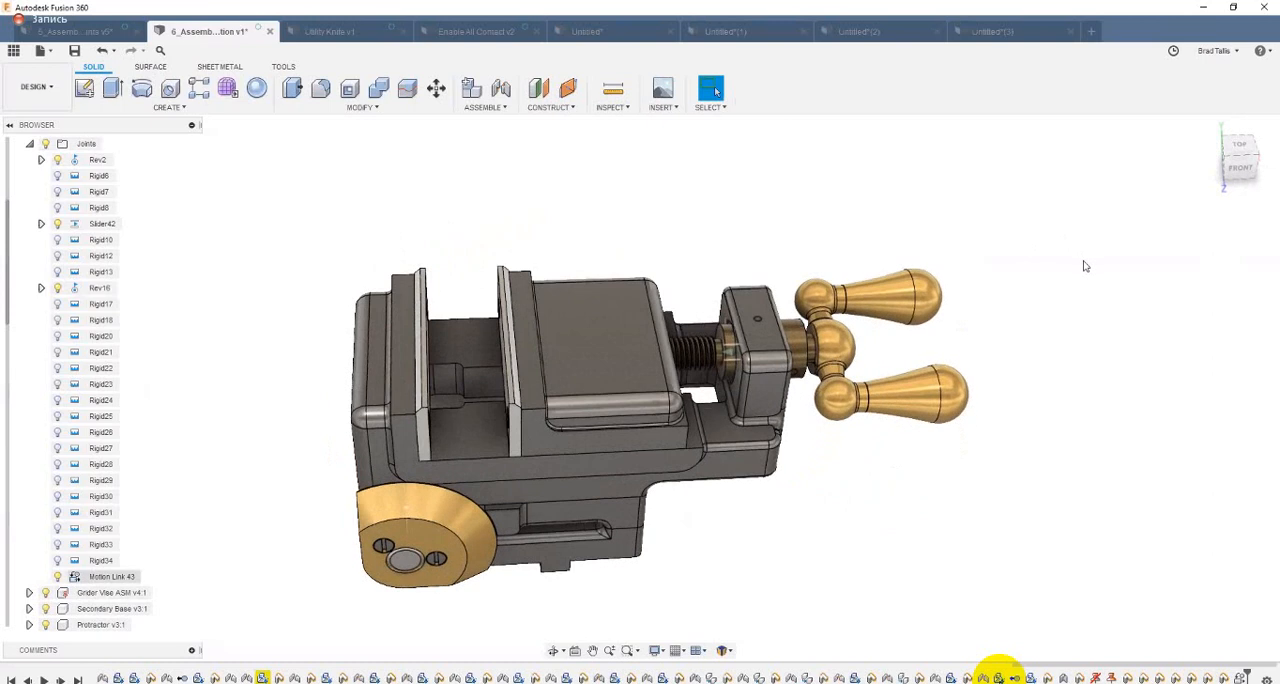
right_click(112, 576)
click(150, 650)
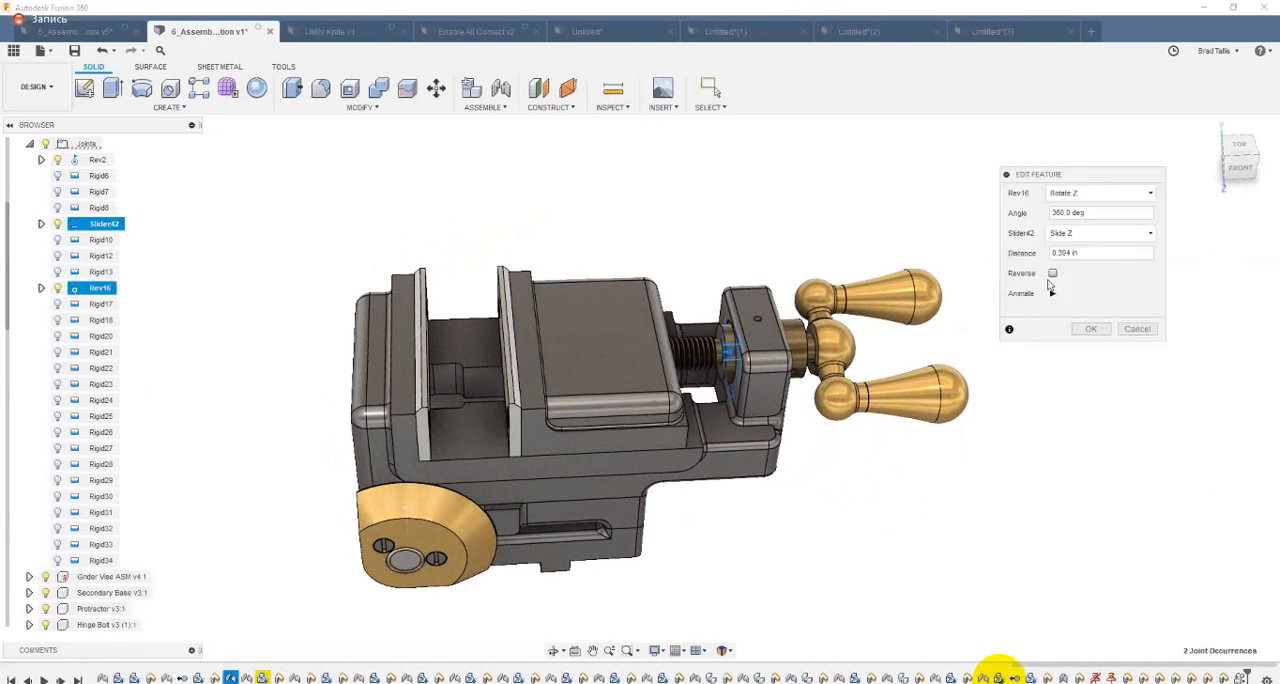
click(1096, 330)
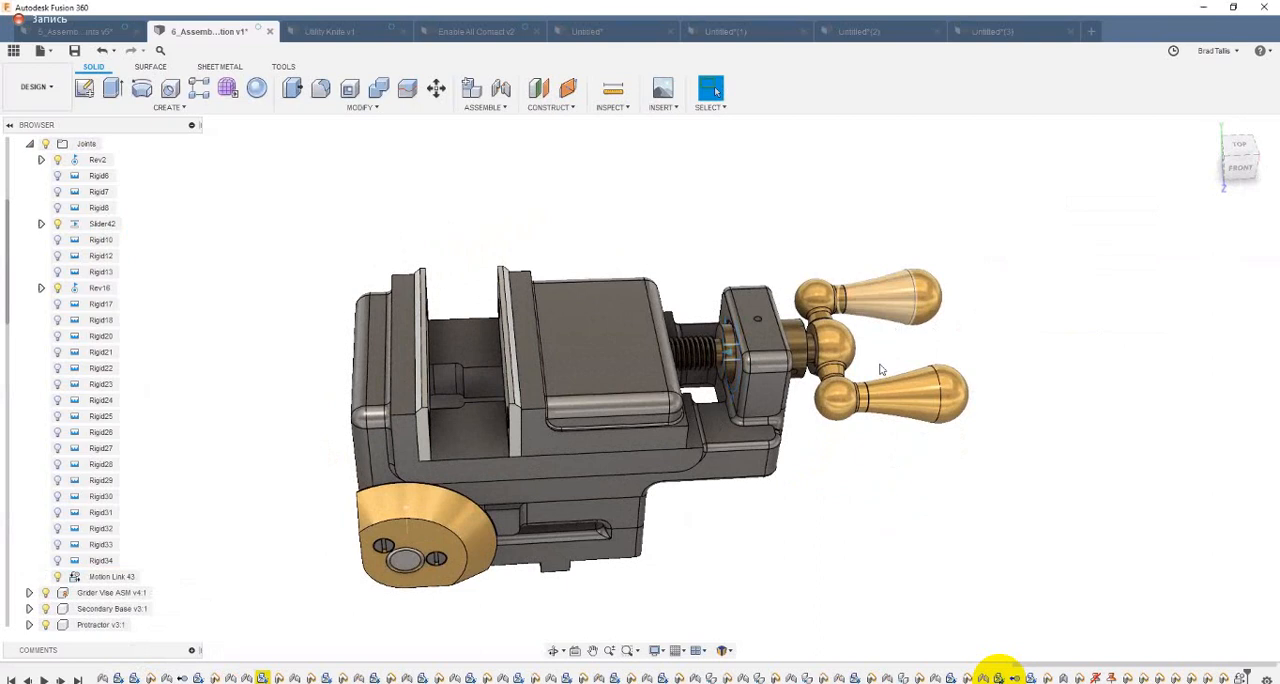
Step: Slide the movable jaw back and forth to check the linked crank rotation, and revert the captured positions
shift+middle_drag(888, 440, 873, 260)
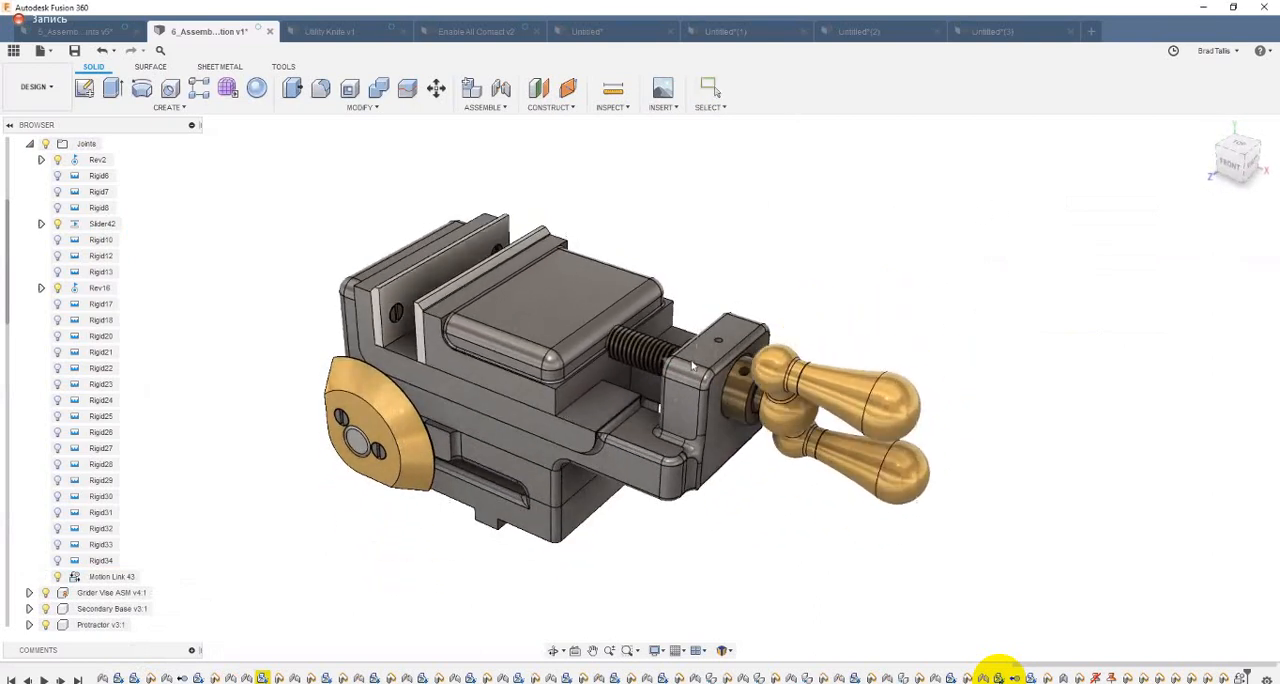
key(Escape)
shift+middle_drag(562, 340, 630, 364)
click(782, 89)
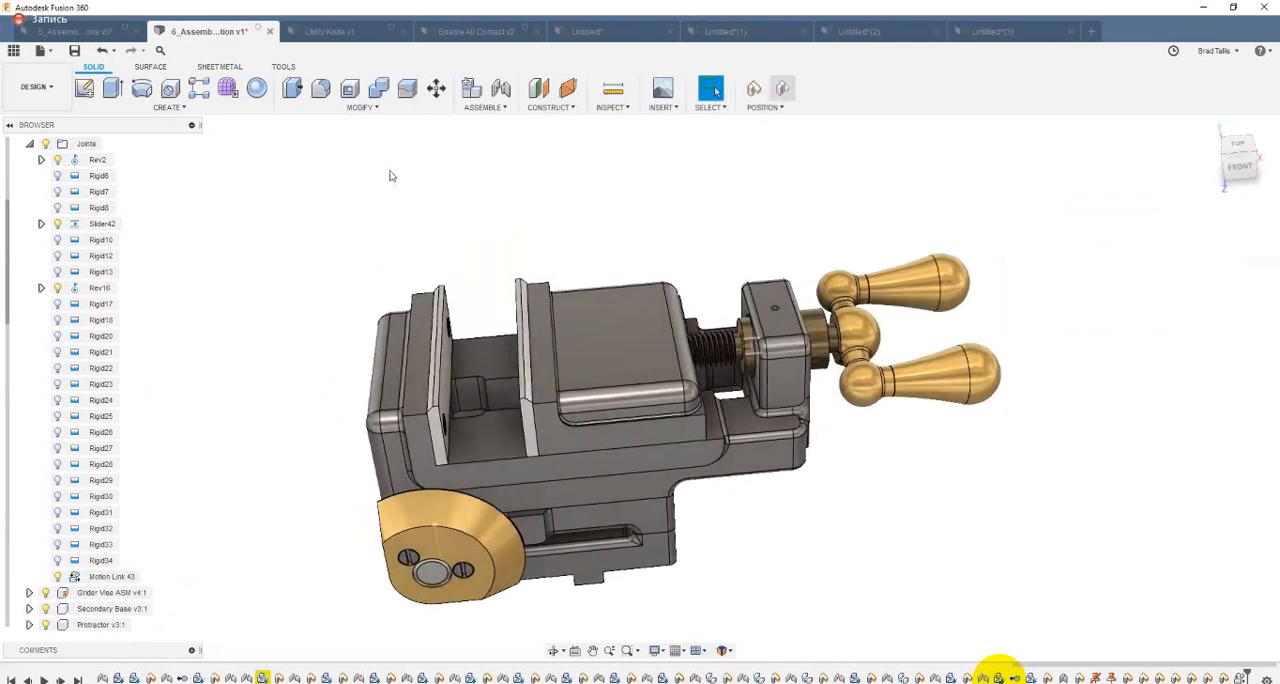
shift+middle_drag(510, 380, 488, 388)
scroll(490, 396, up, 1)
shift+middle_drag(570, 400, 558, 398)
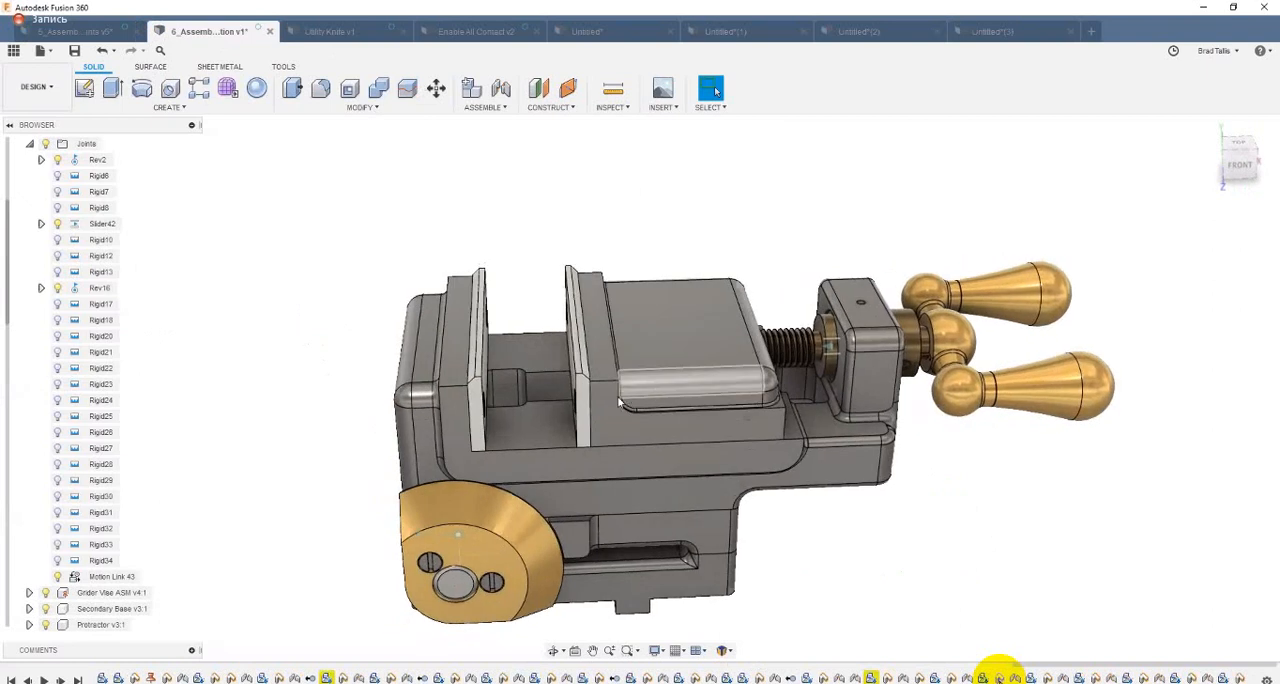
drag(620, 400, 666, 373)
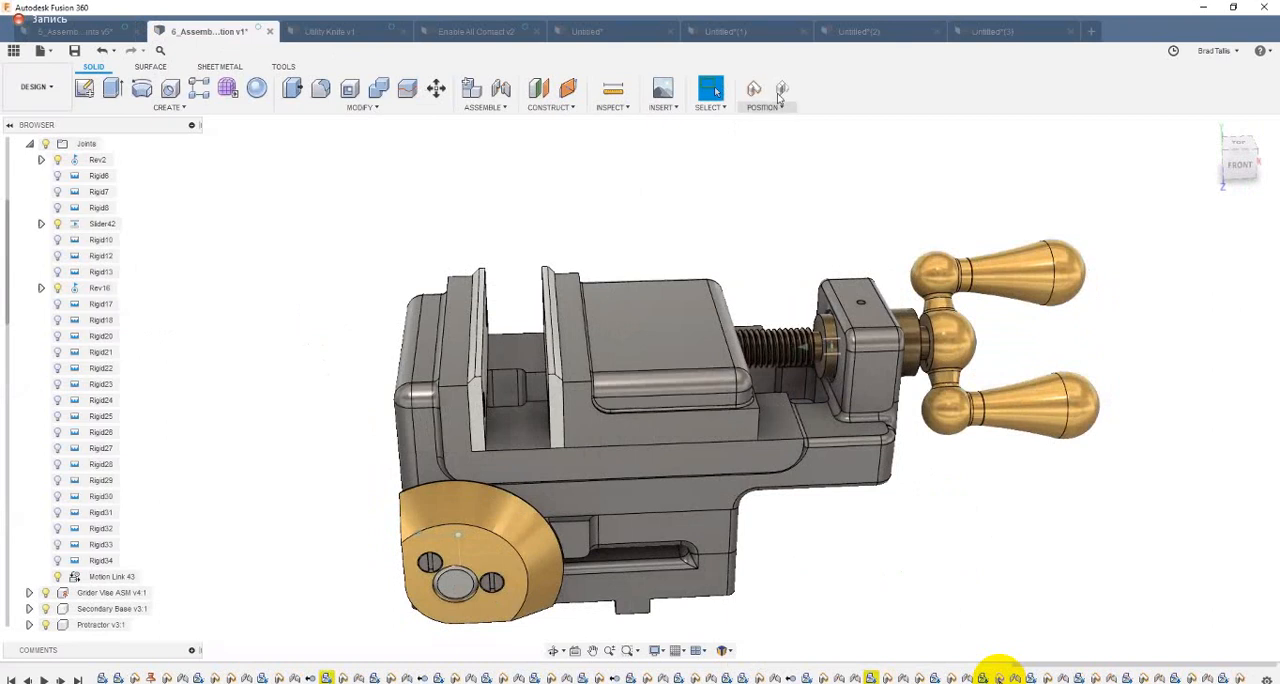
click(781, 90)
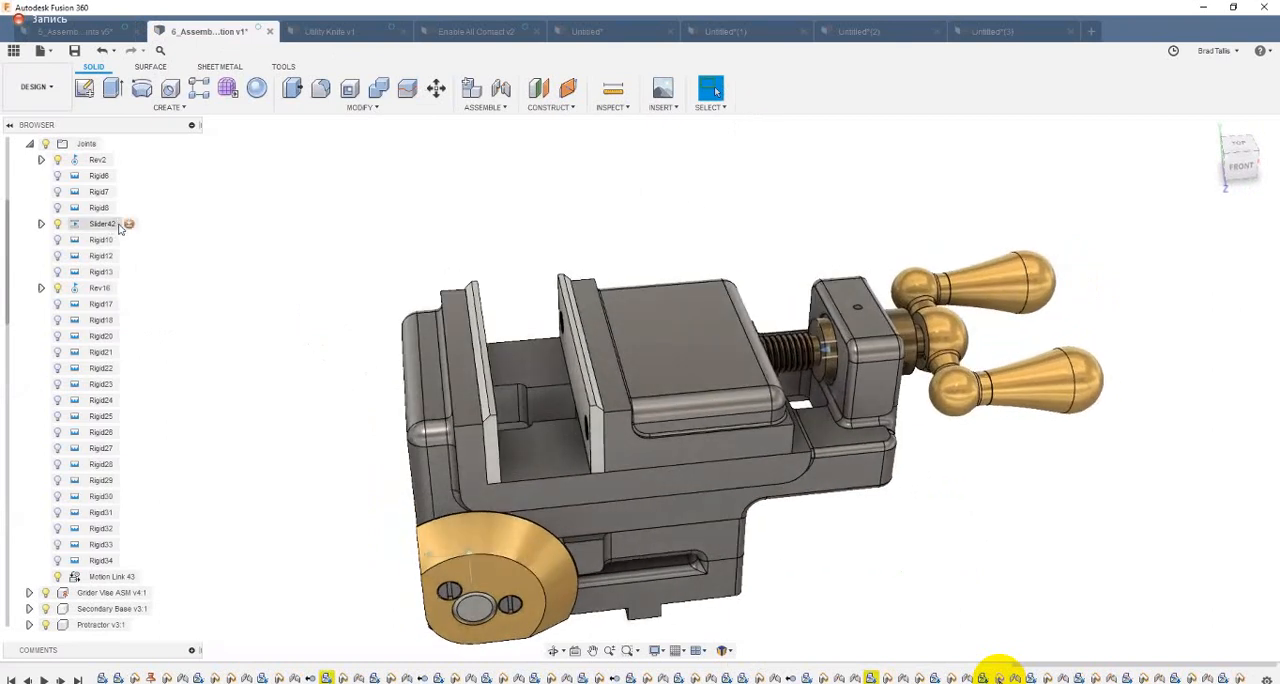
Step: Edit the joint limits of Slider42 and enable a maximum slide limit of 1 in
right_click(117, 226)
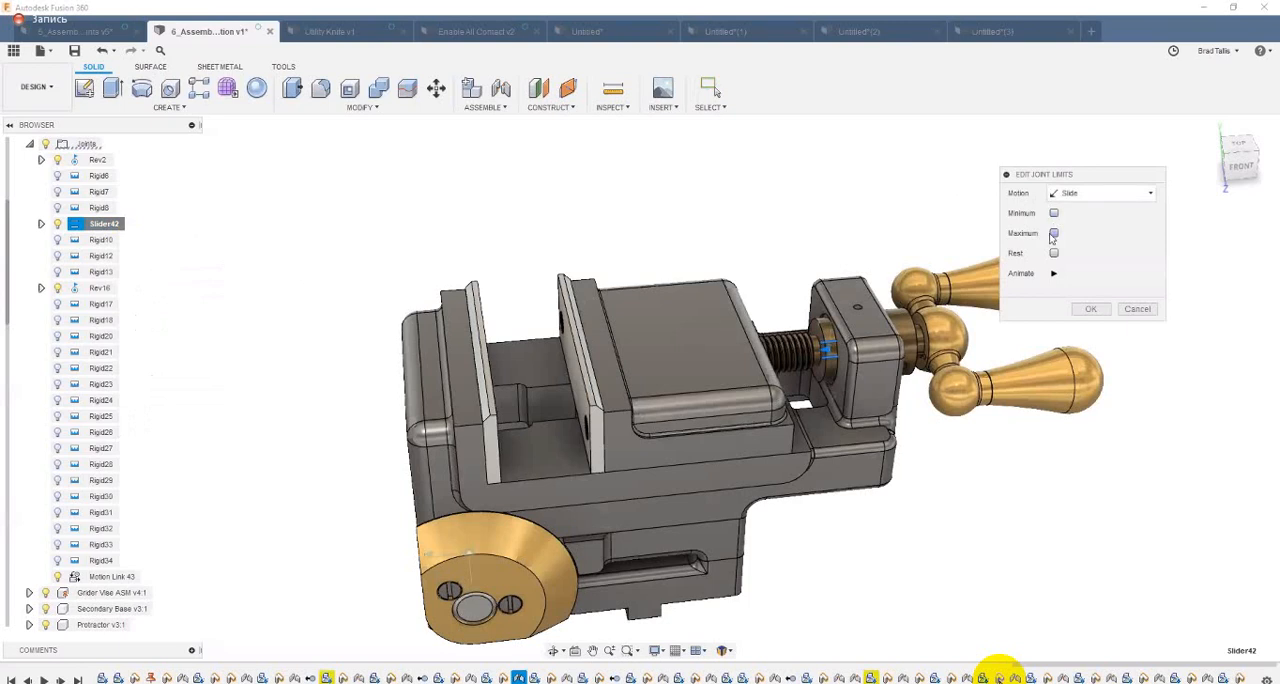
click(1054, 233)
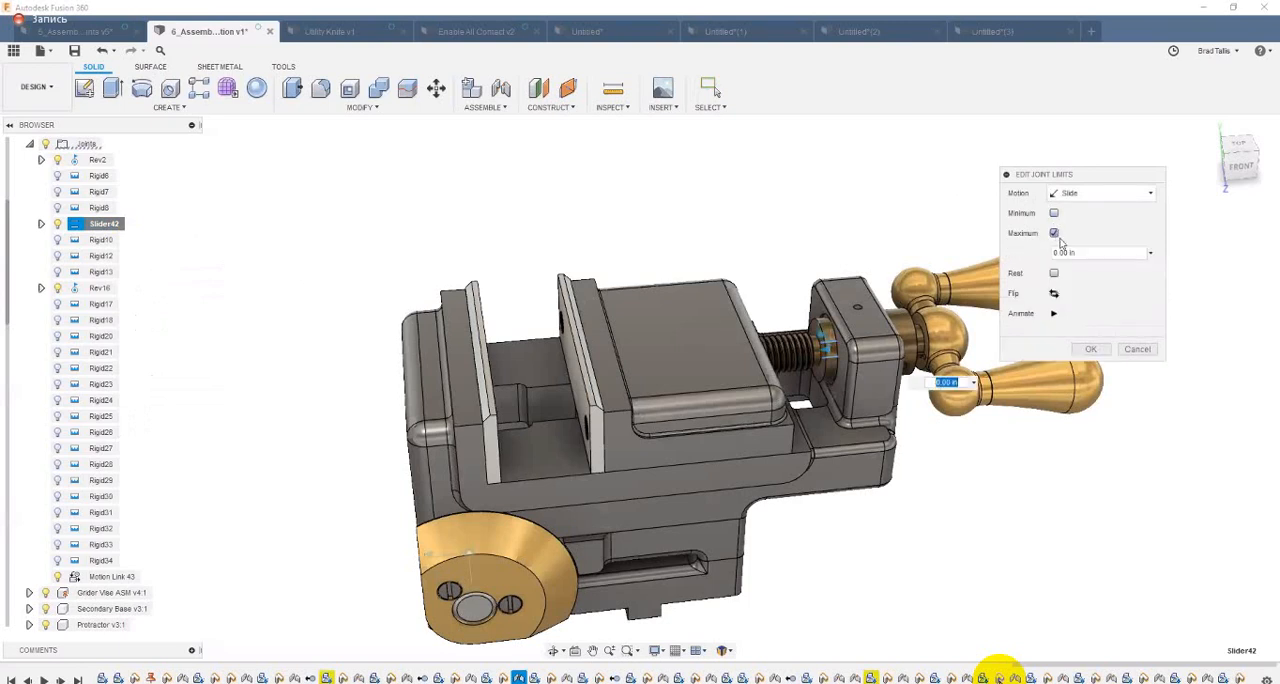
drag(1029, 263, 1011, 262)
text(1)
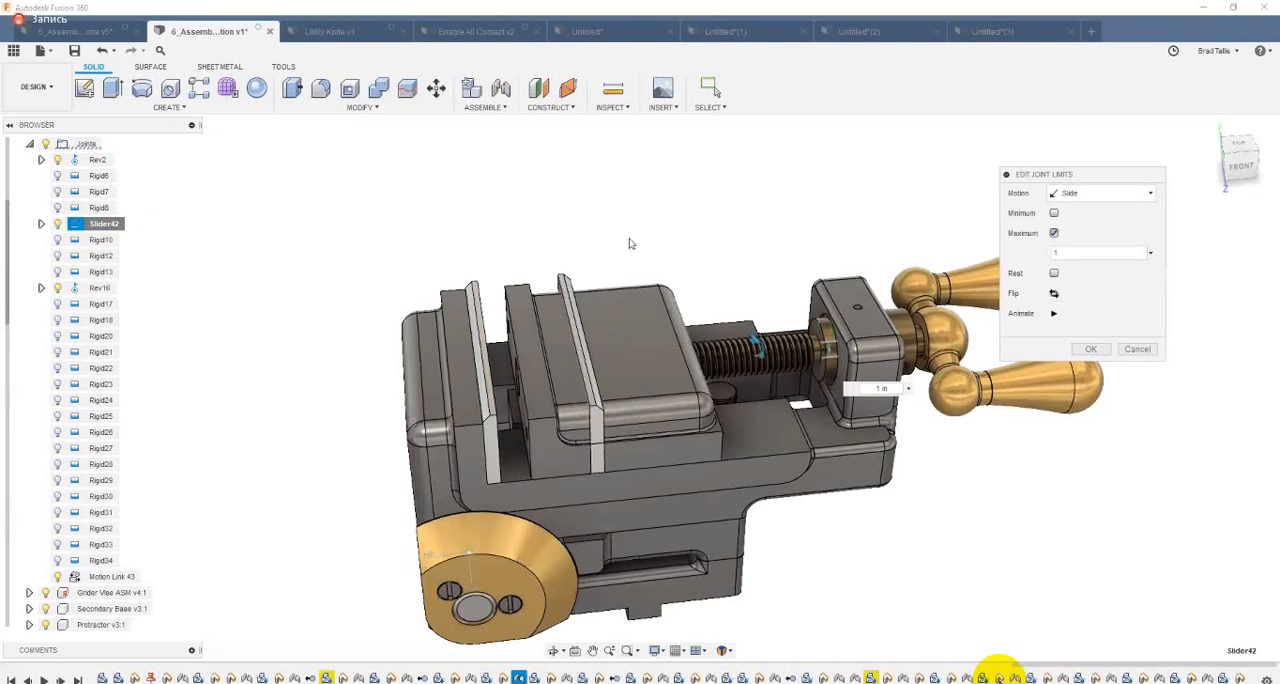
click(1090, 352)
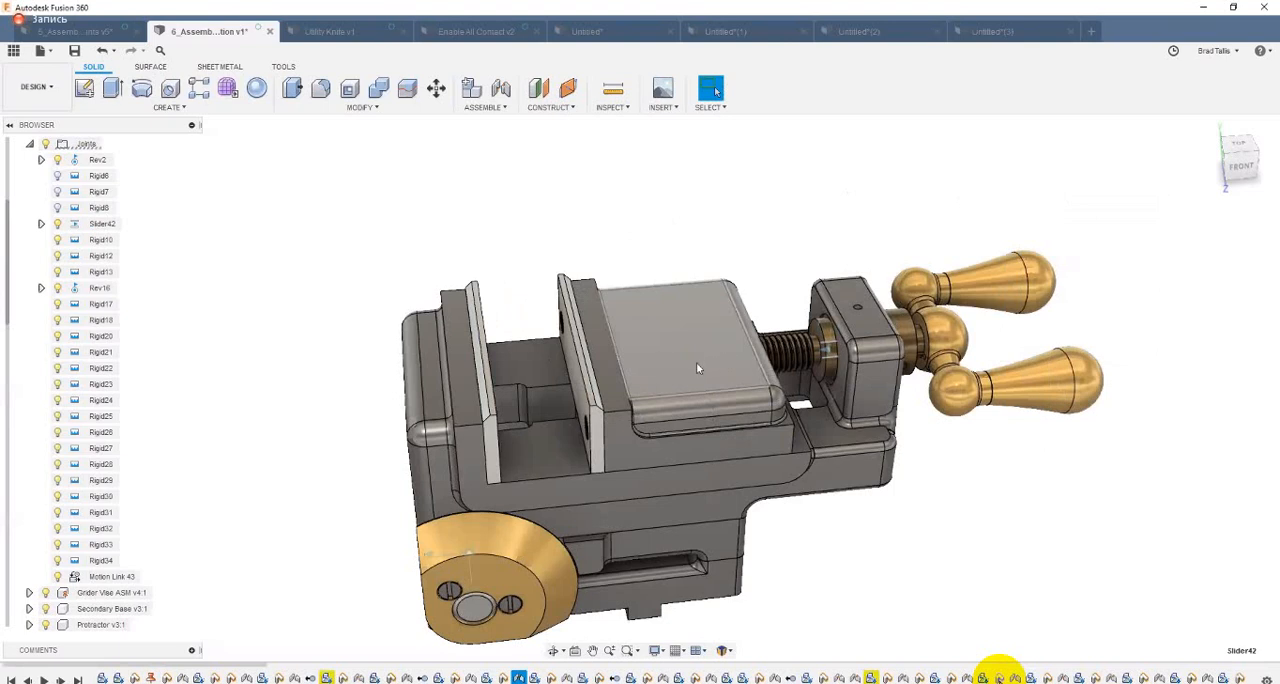
Step: Slide the movable jaw in both directions to test the maximum limit, reverting its position after each try
drag(698, 368, 625, 377)
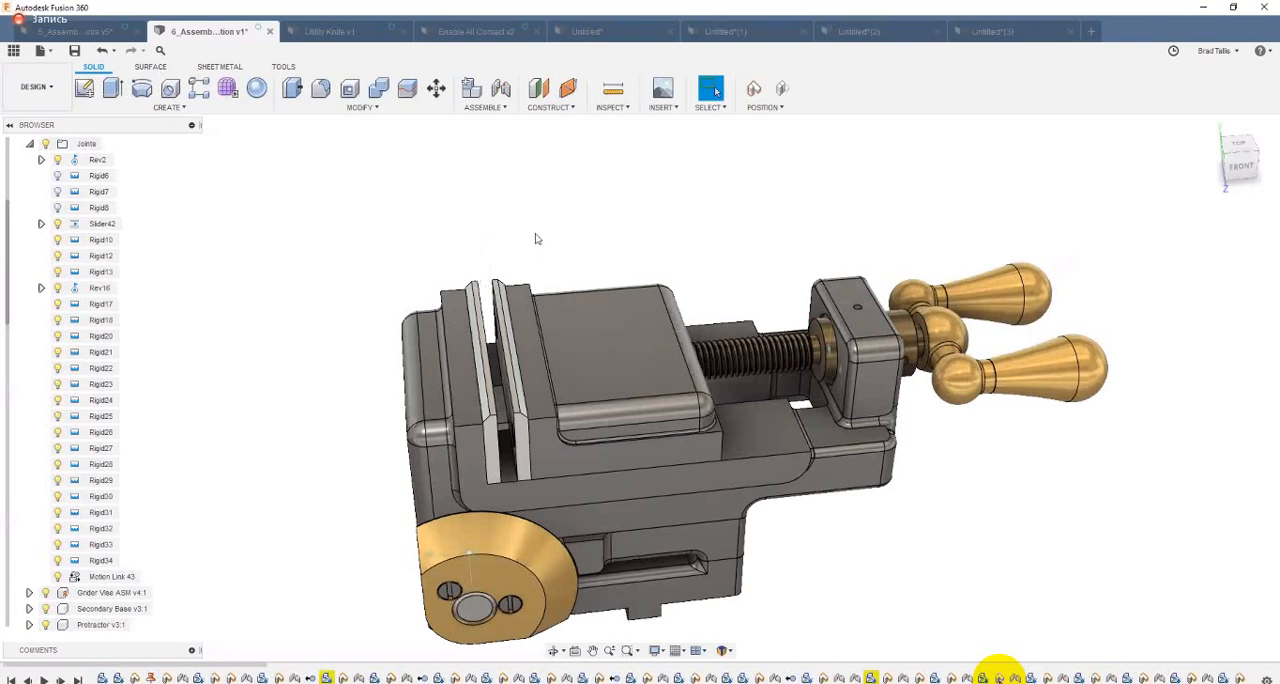
click(782, 90)
drag(657, 368, 708, 360)
click(786, 91)
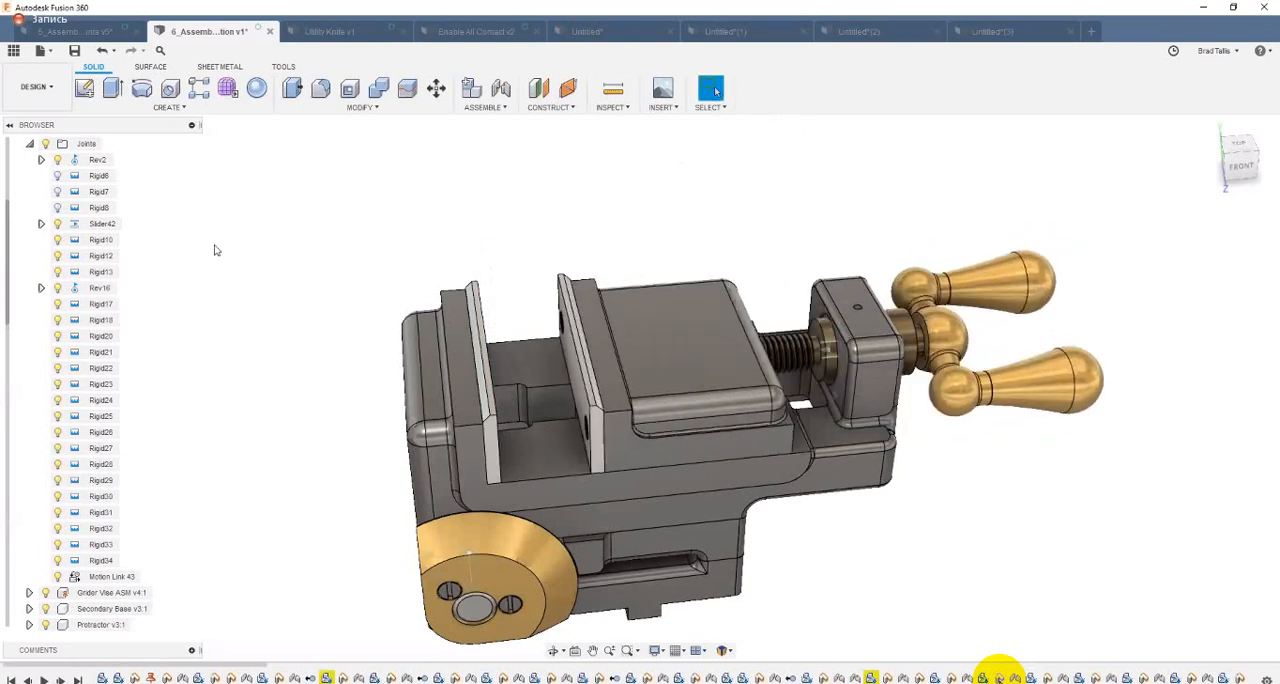
Step: Edit the Slider42 joint limits again and enable a minimum slide limit of -0.25 in
click(104, 224)
right_click(104, 224)
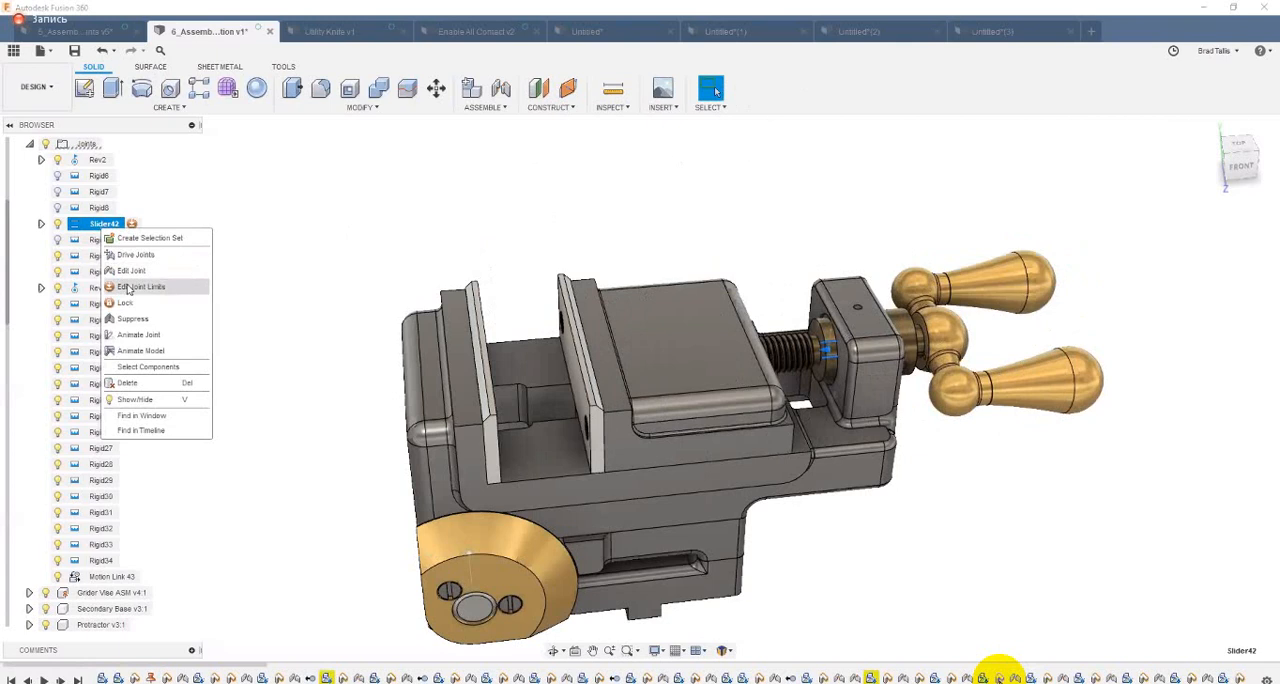
click(134, 287)
click(1053, 233)
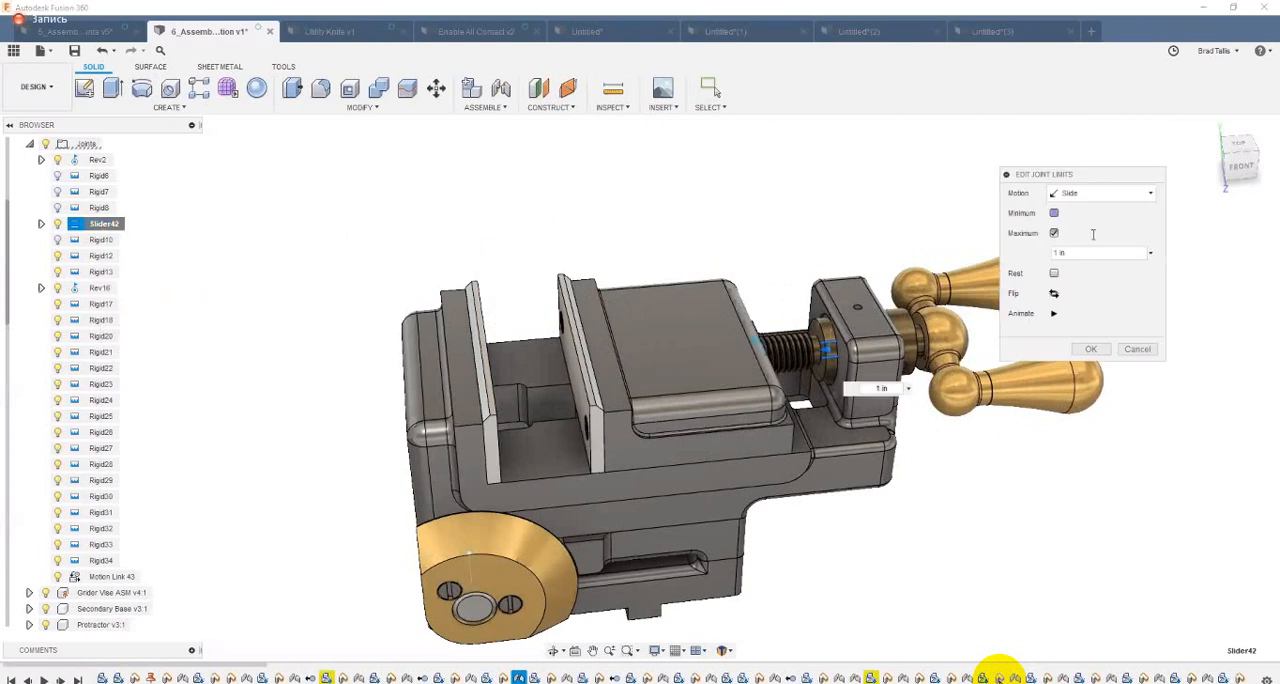
click(1053, 213)
text(-.)
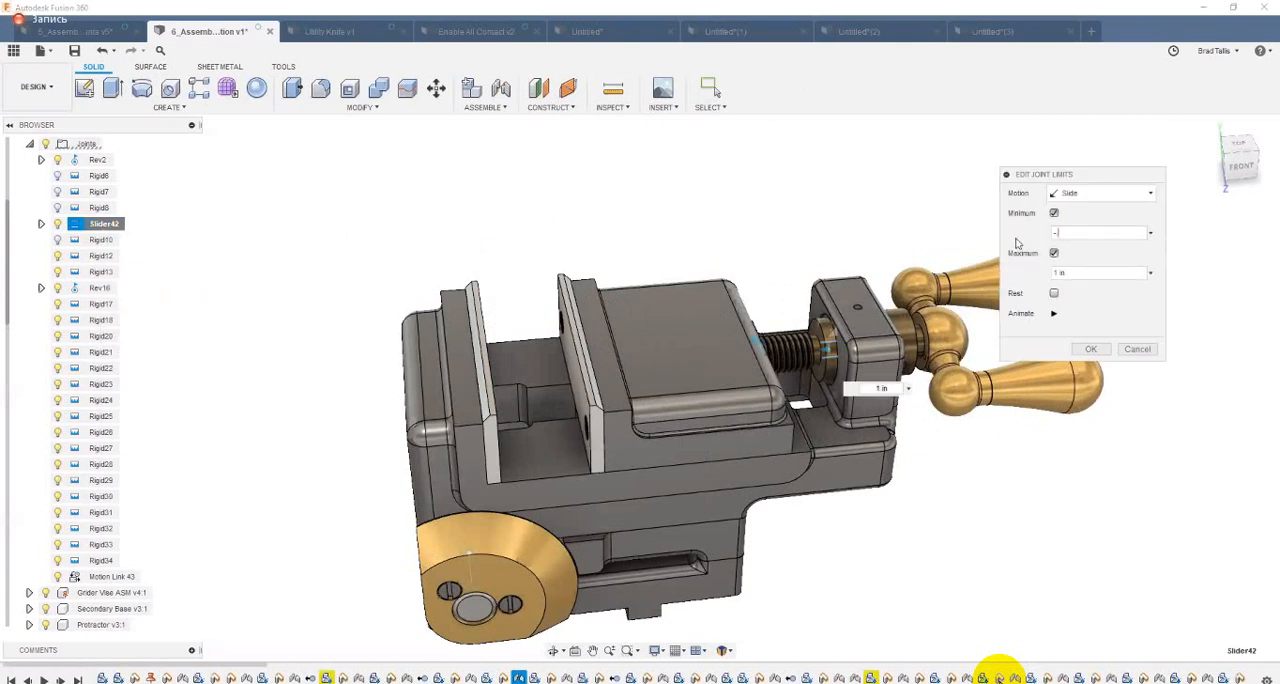
text(25)
click(1091, 349)
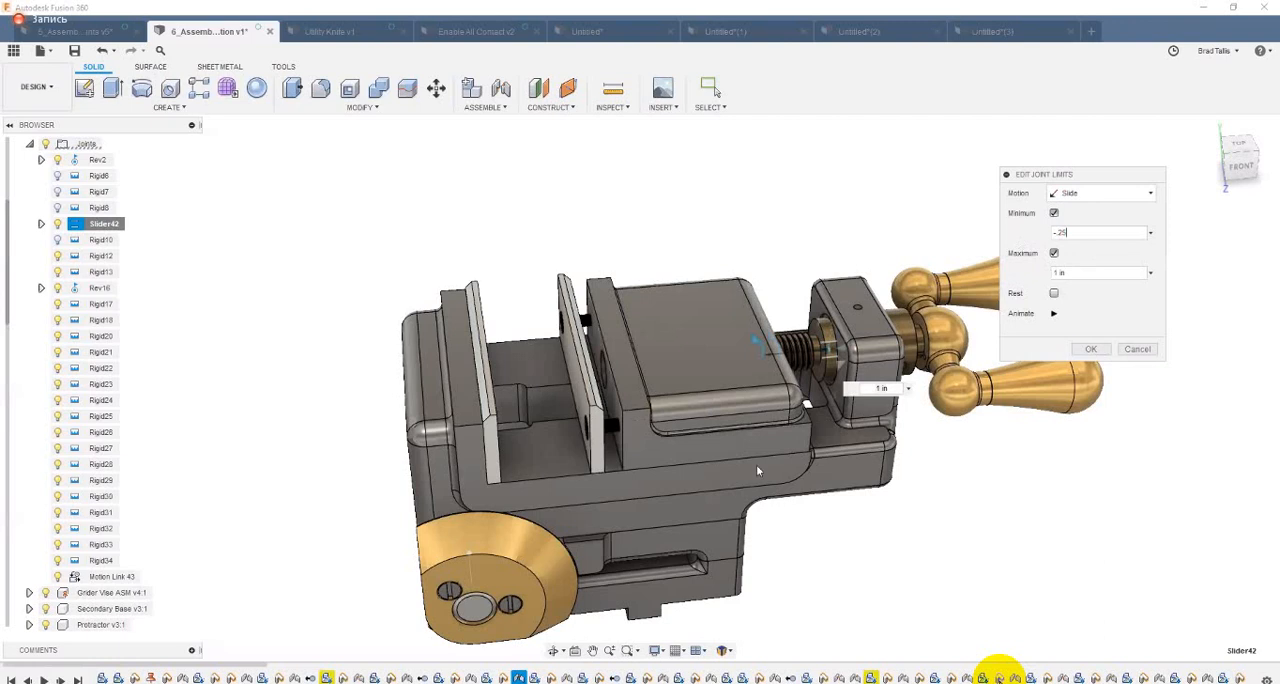
click(1091, 349)
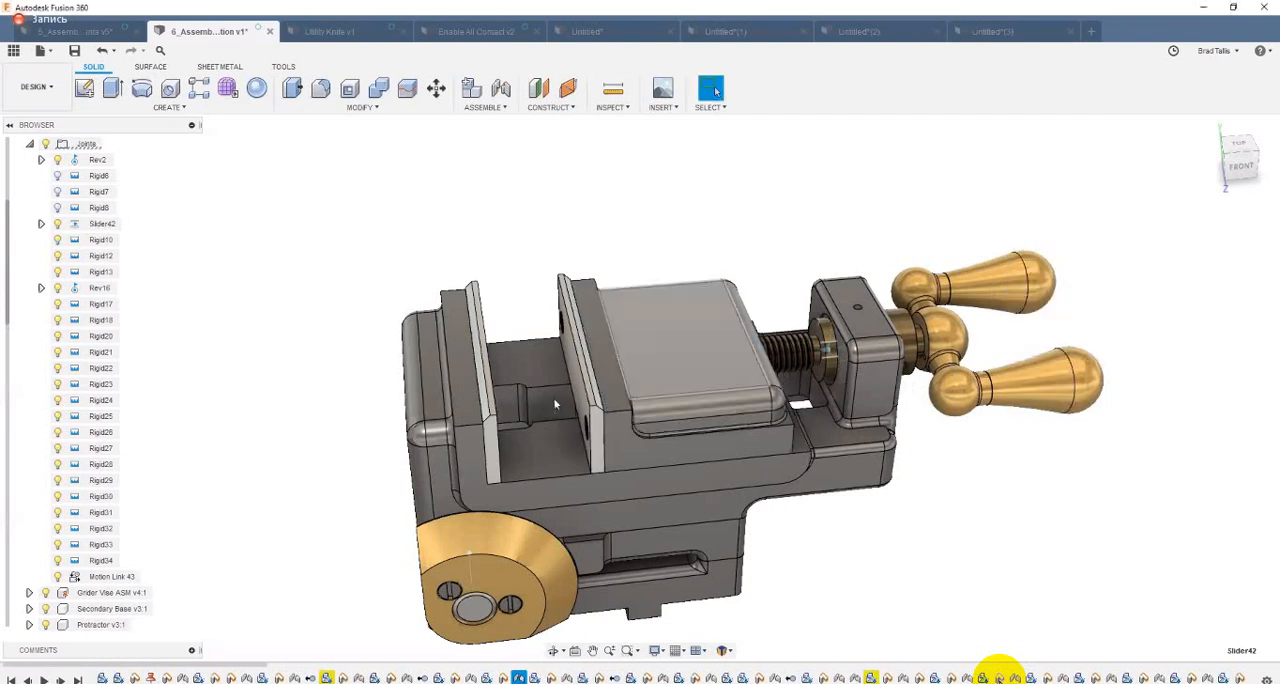
Step: Slide the movable jaw between its closed and open ends to test both joint limits
drag(425, 425, 370, 441)
drag(474, 456, 794, 443)
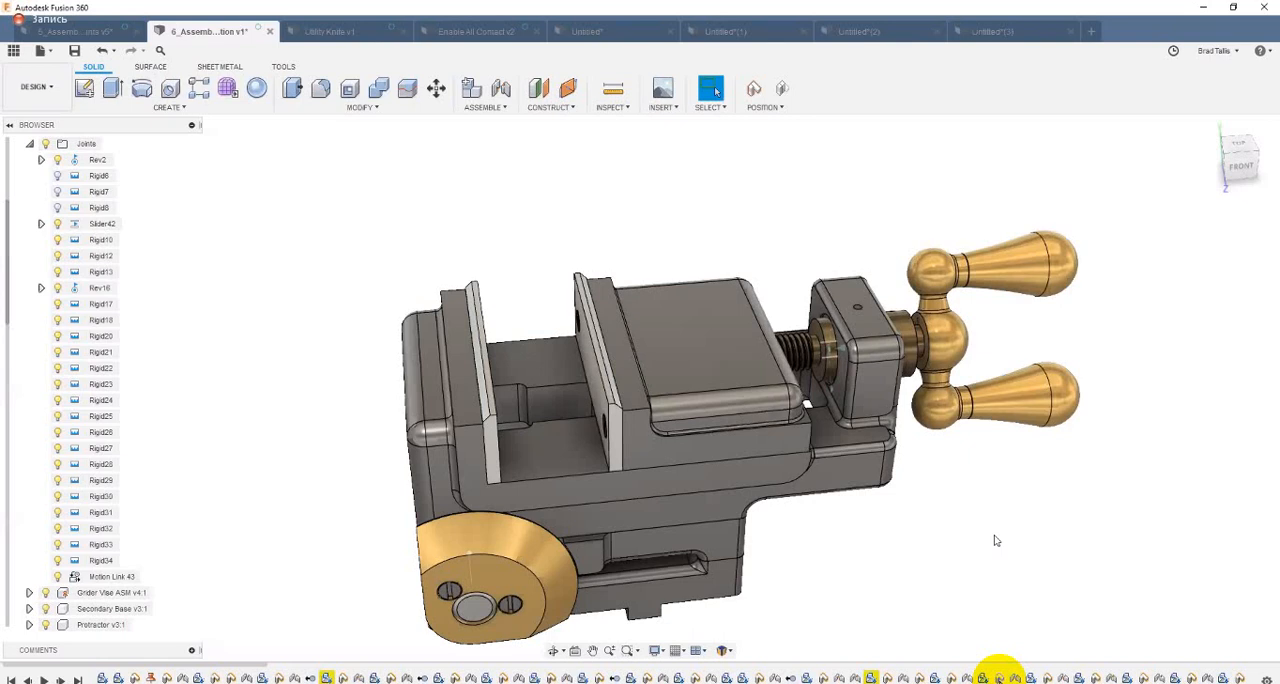
click(471, 570)
click(310, 375)
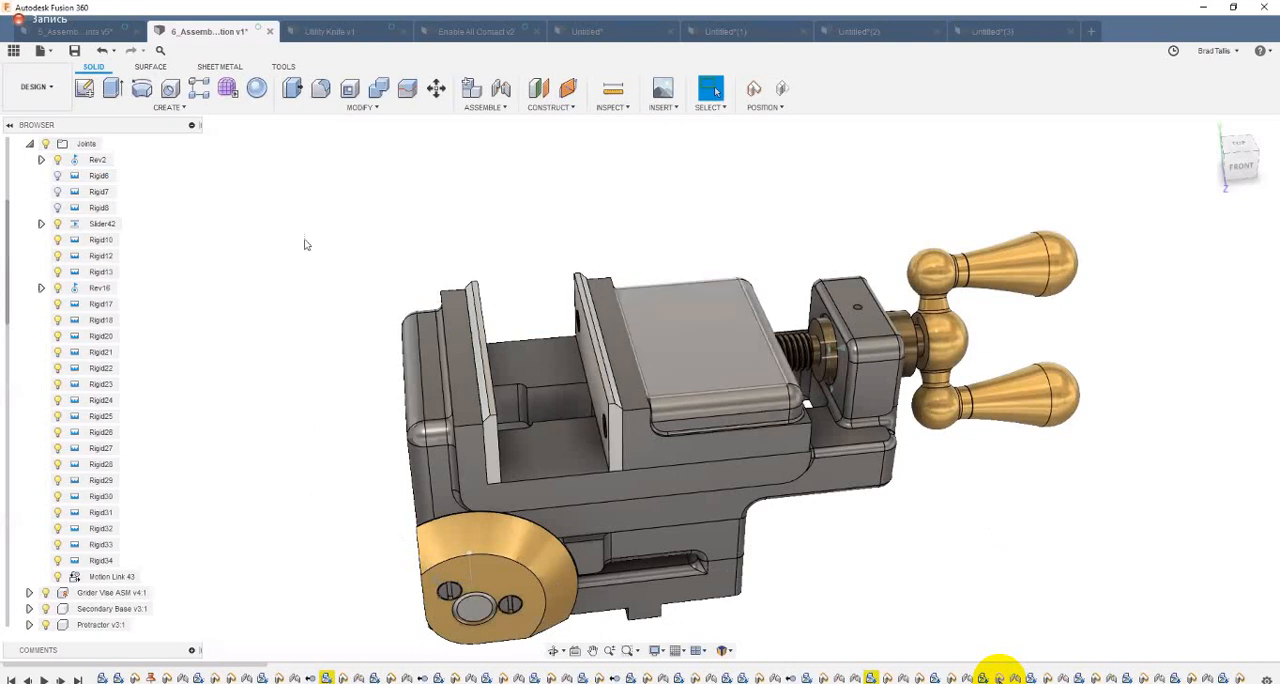
Step: Disable the minimum and maximum slide limits of Slider42, move the jaw to check its free travel, and revert its position
right_click(107, 225)
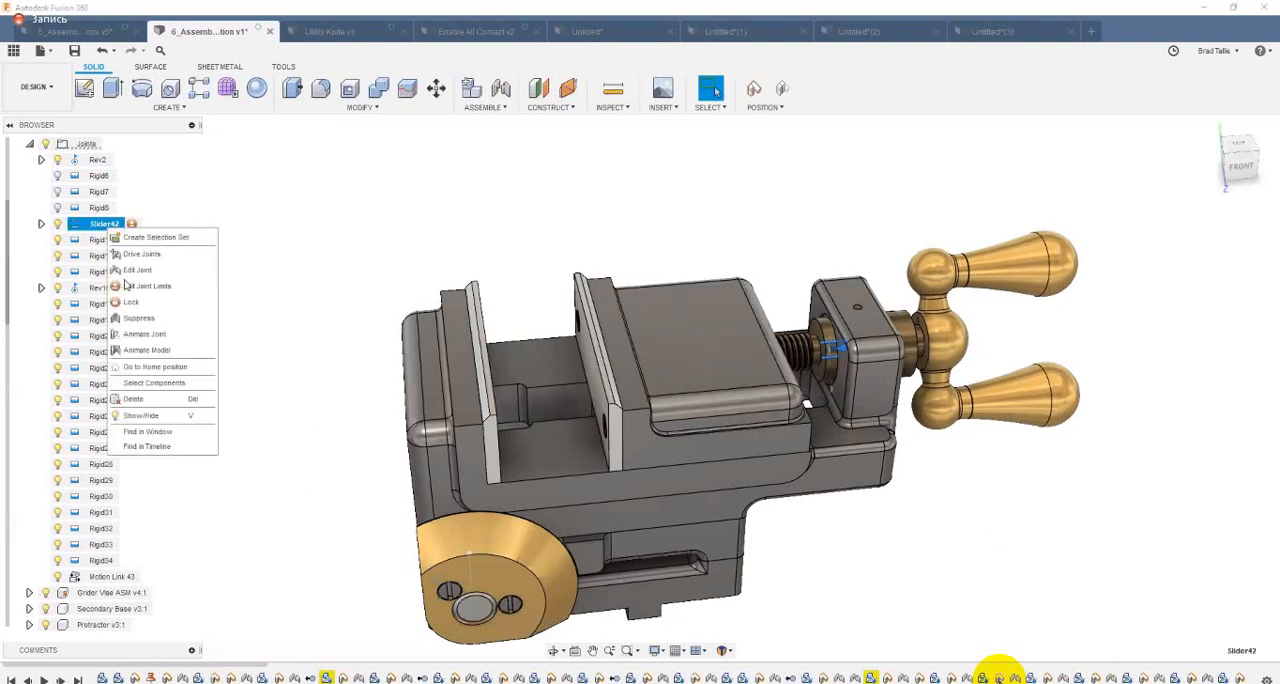
click(147, 286)
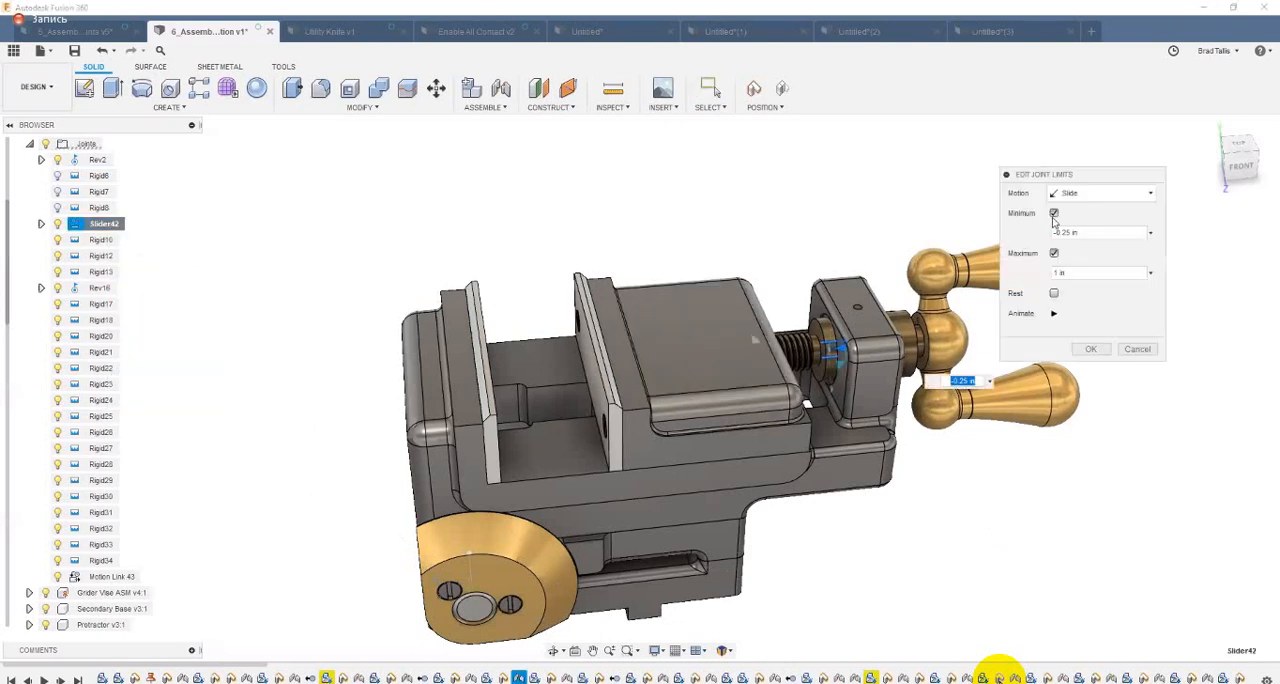
click(1053, 213)
click(1053, 233)
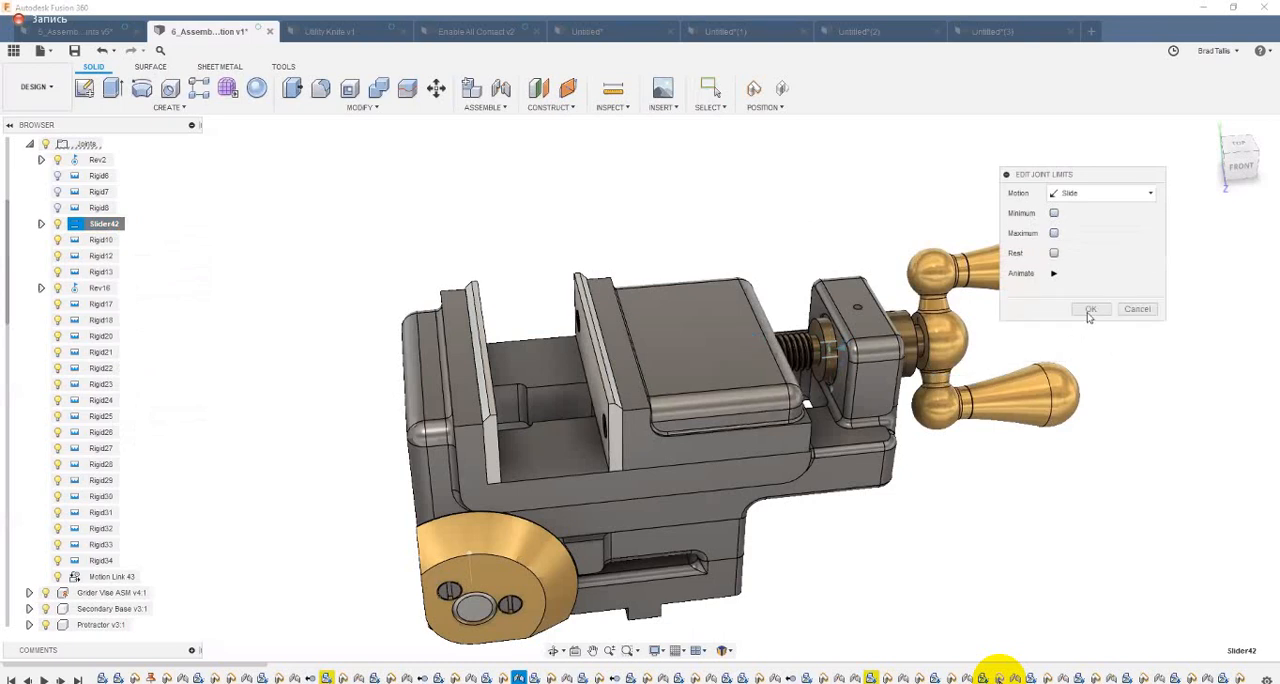
click(1090, 310)
drag(686, 391, 725, 422)
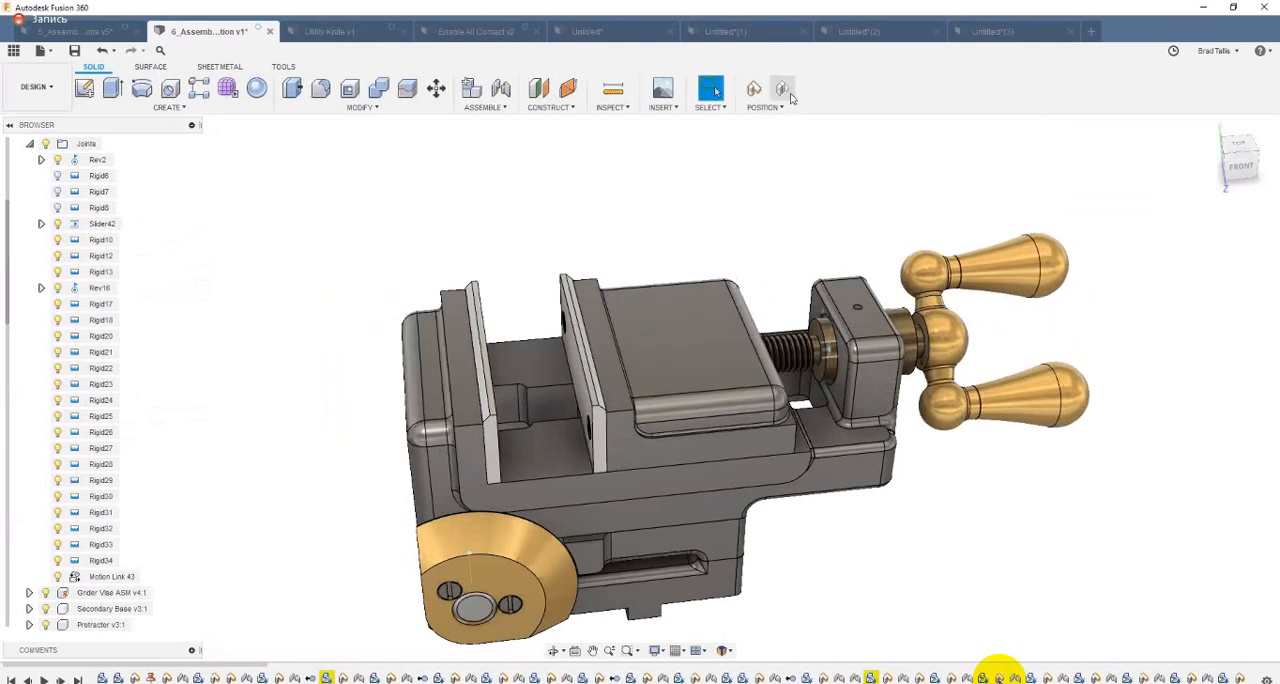
click(782, 95)
Step: Enable contact sets for the assembly and create a new contact set from the two facing jaw plates
click(490, 107)
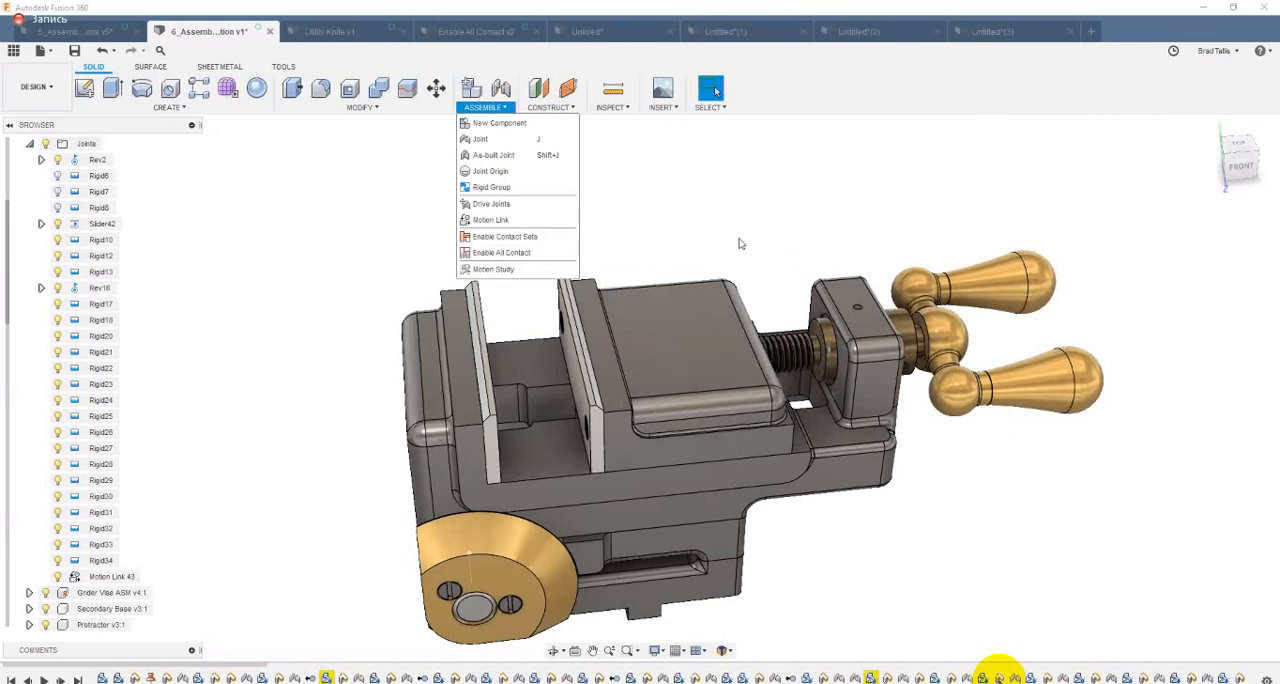
click(487, 241)
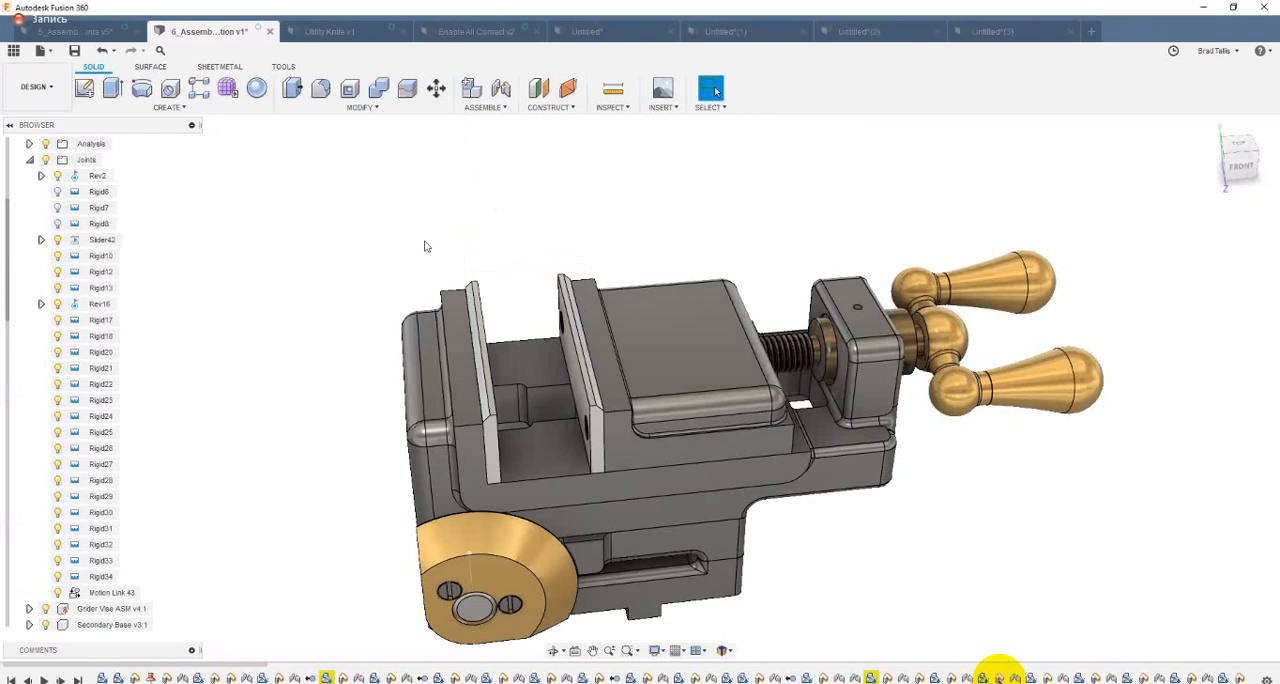
click(489, 108)
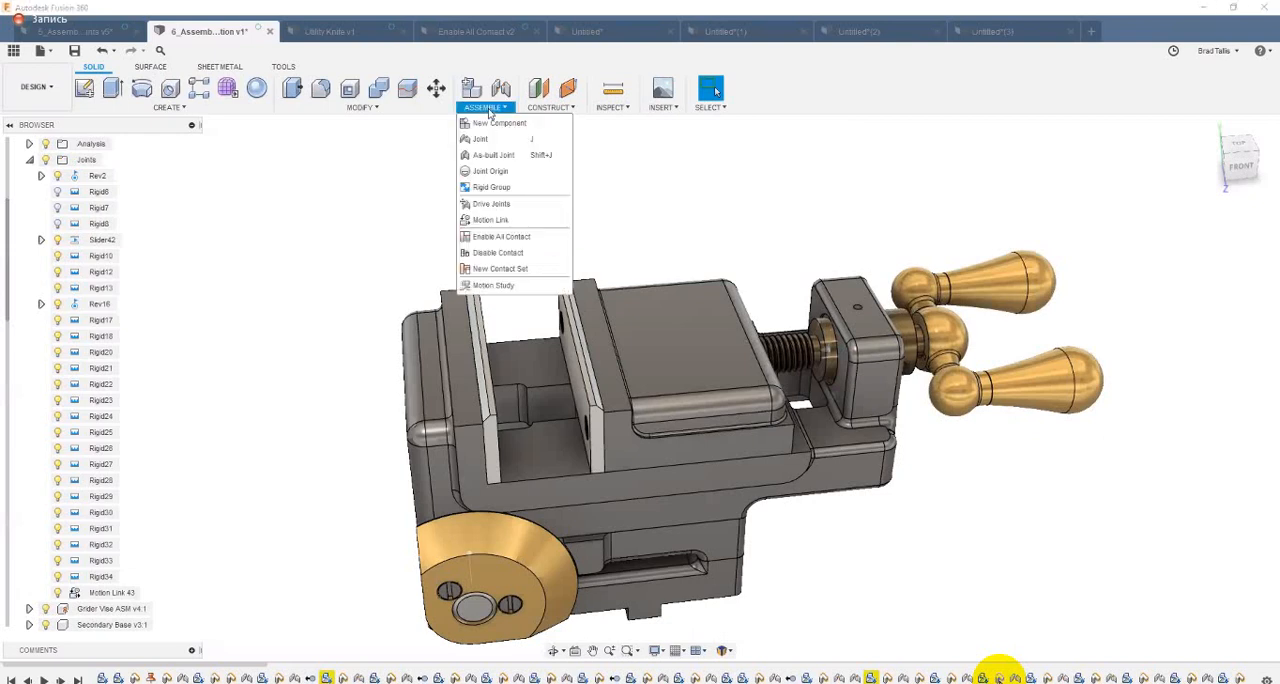
click(502, 272)
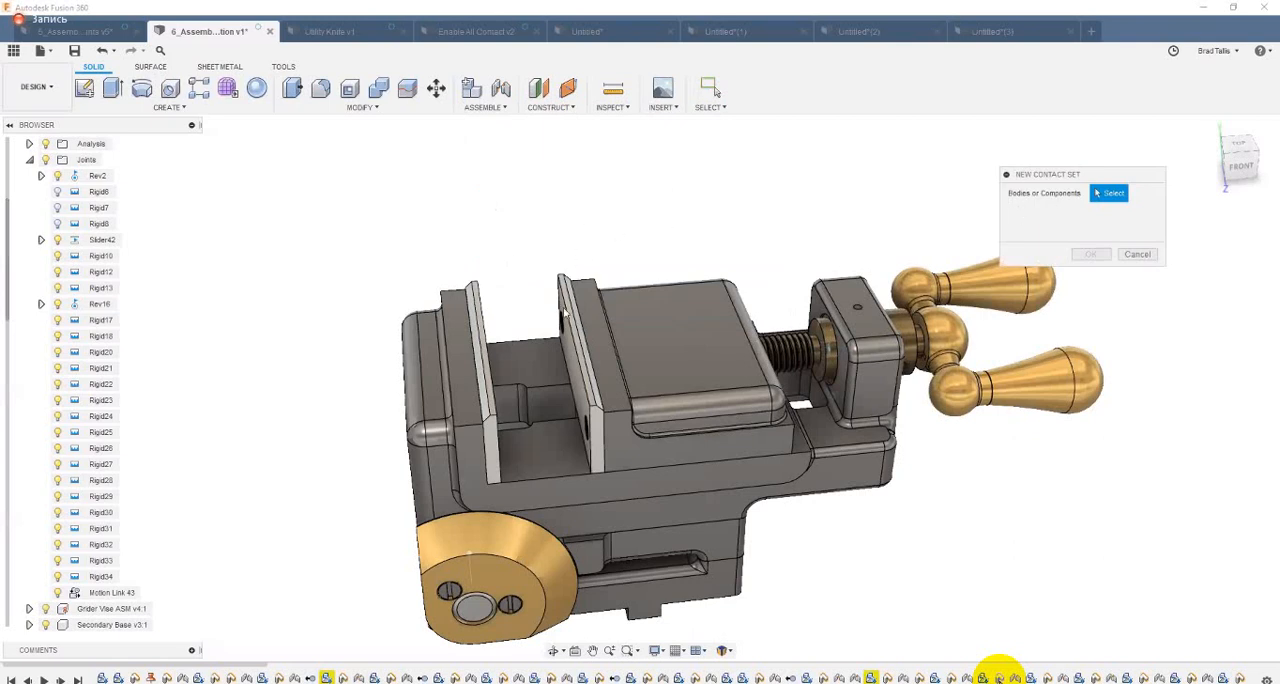
click(566, 345)
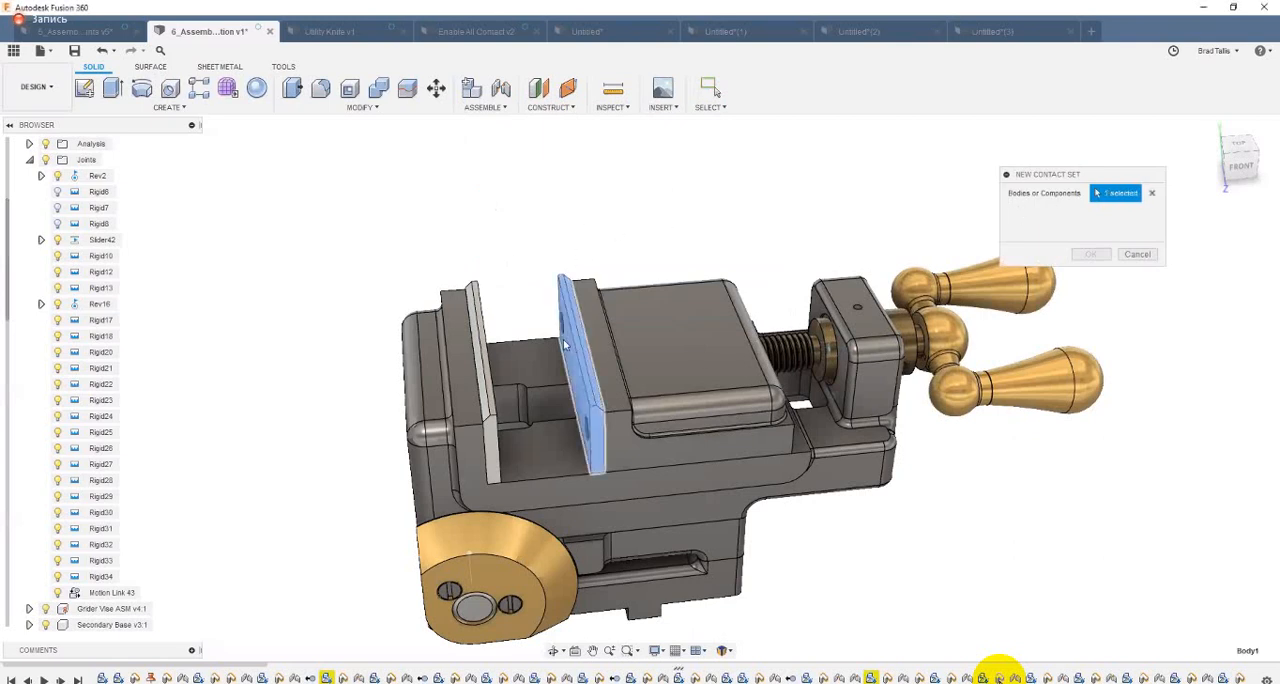
click(485, 310)
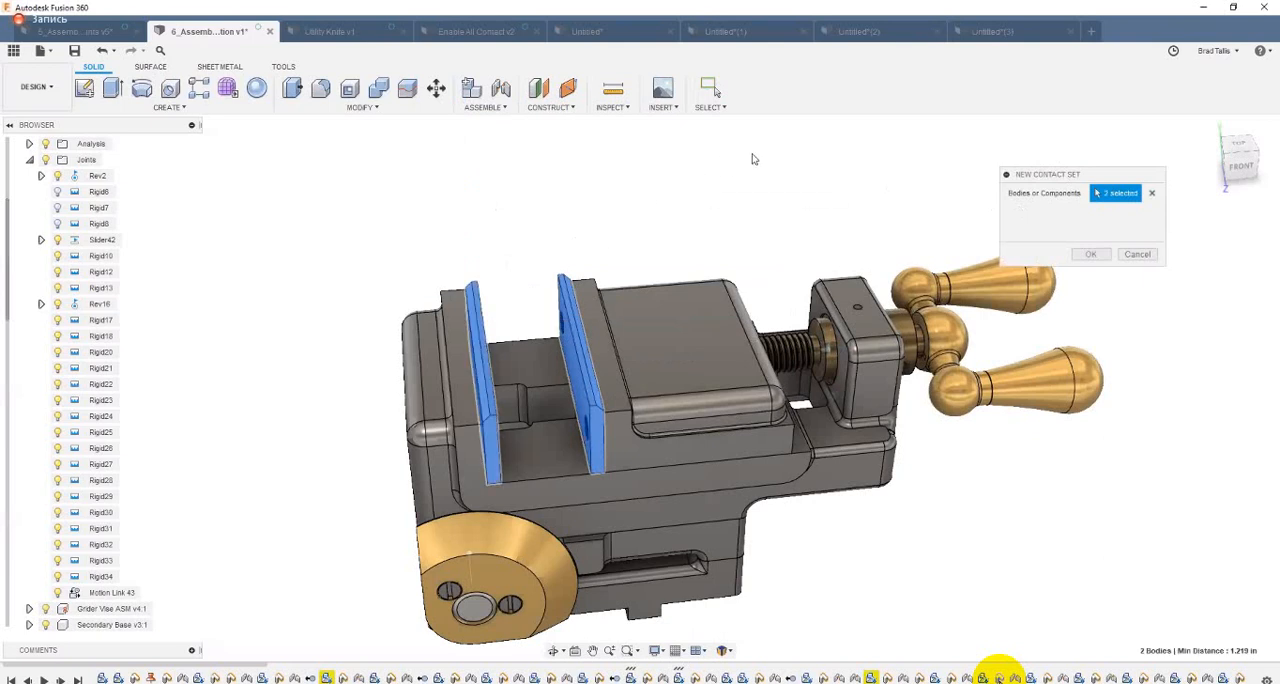
click(1090, 254)
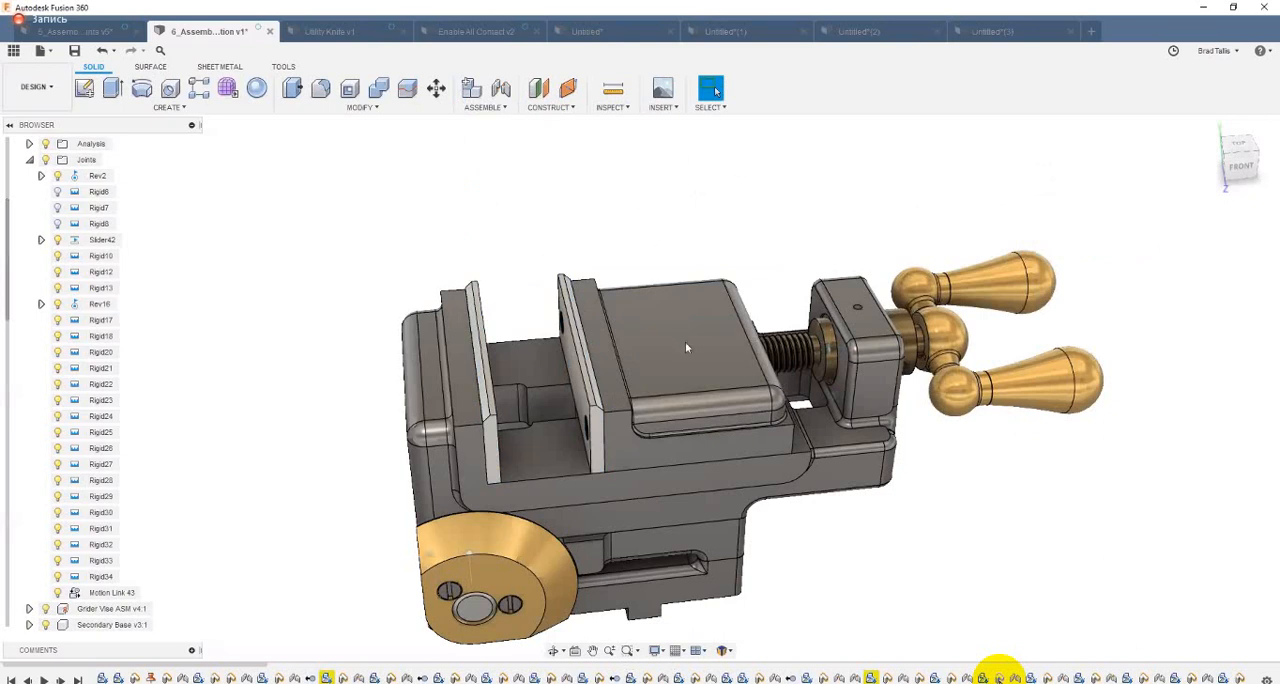
Step: Slide the movable jaw toward the fixed jaw several times to test the plate contact, reverting its position between tries
drag(669, 364, 549, 409)
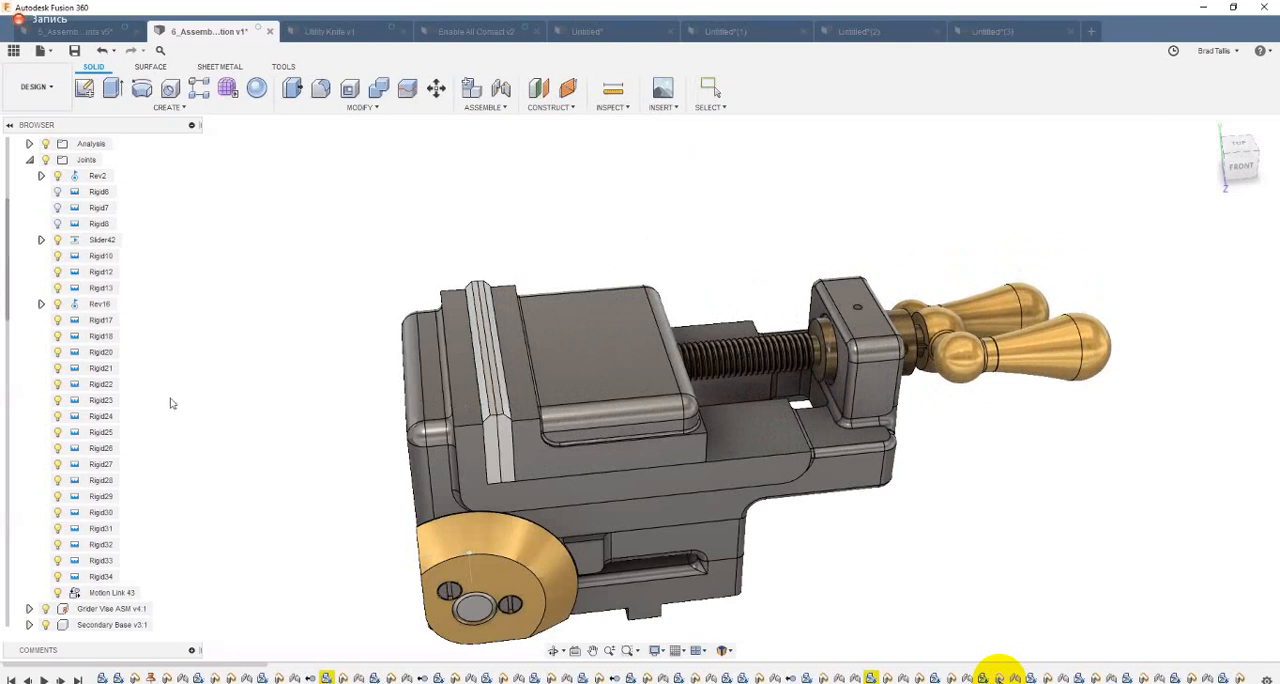
key(Escape)
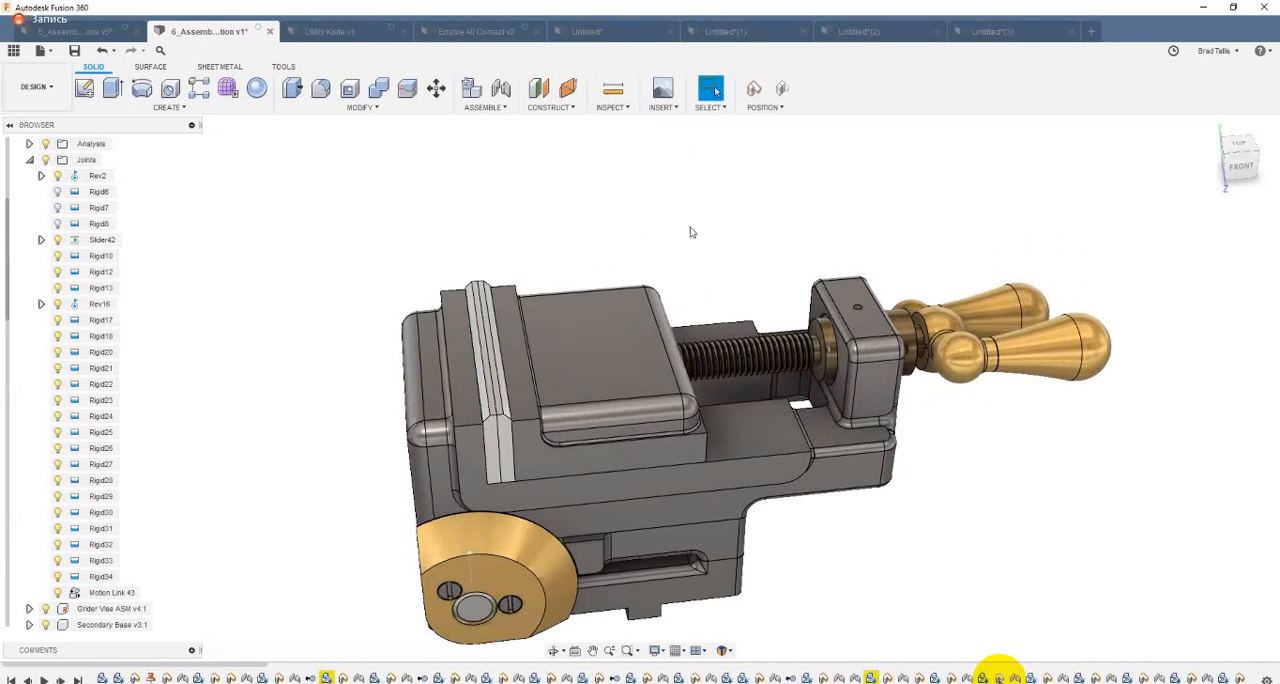
click(784, 94)
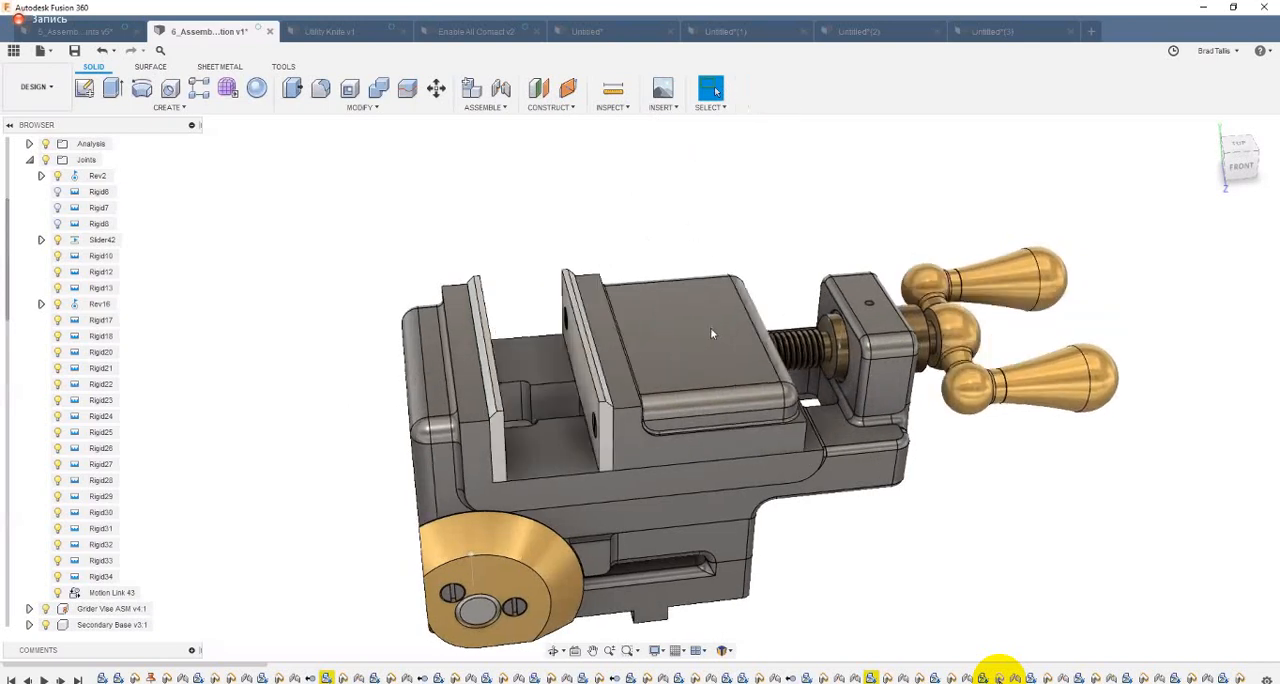
shift+middle_drag(711, 328, 667, 330)
drag(667, 330, 582, 342)
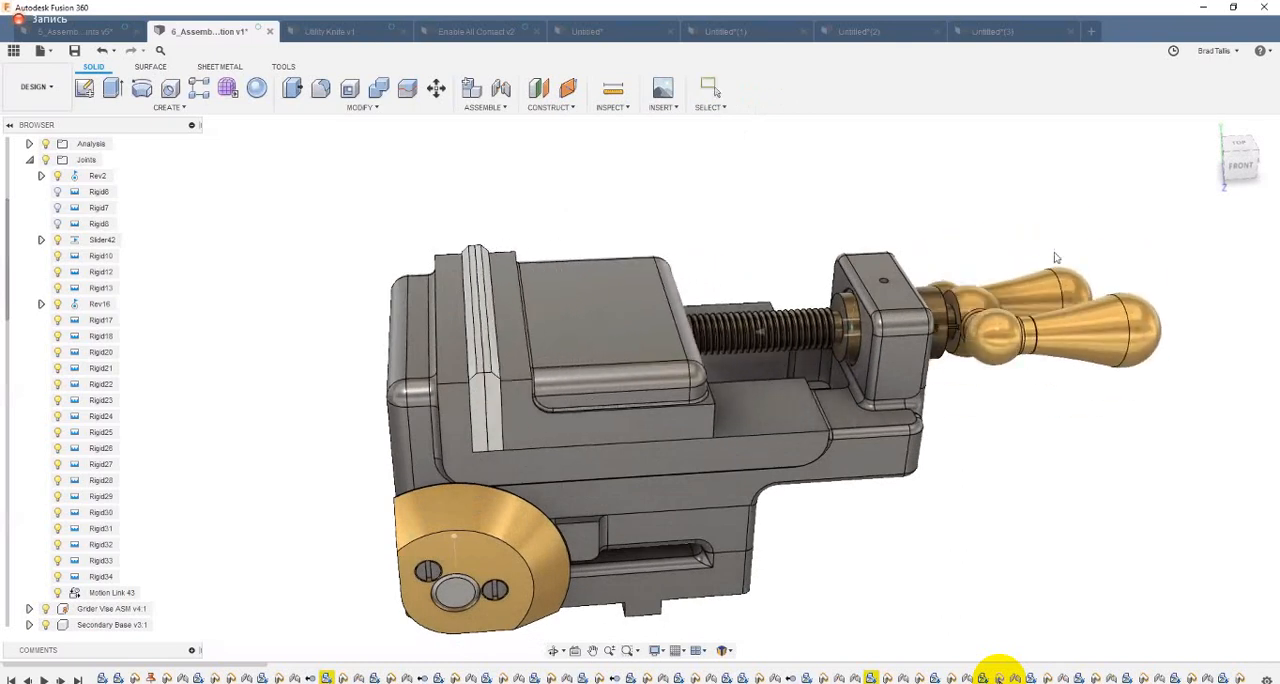
click(782, 89)
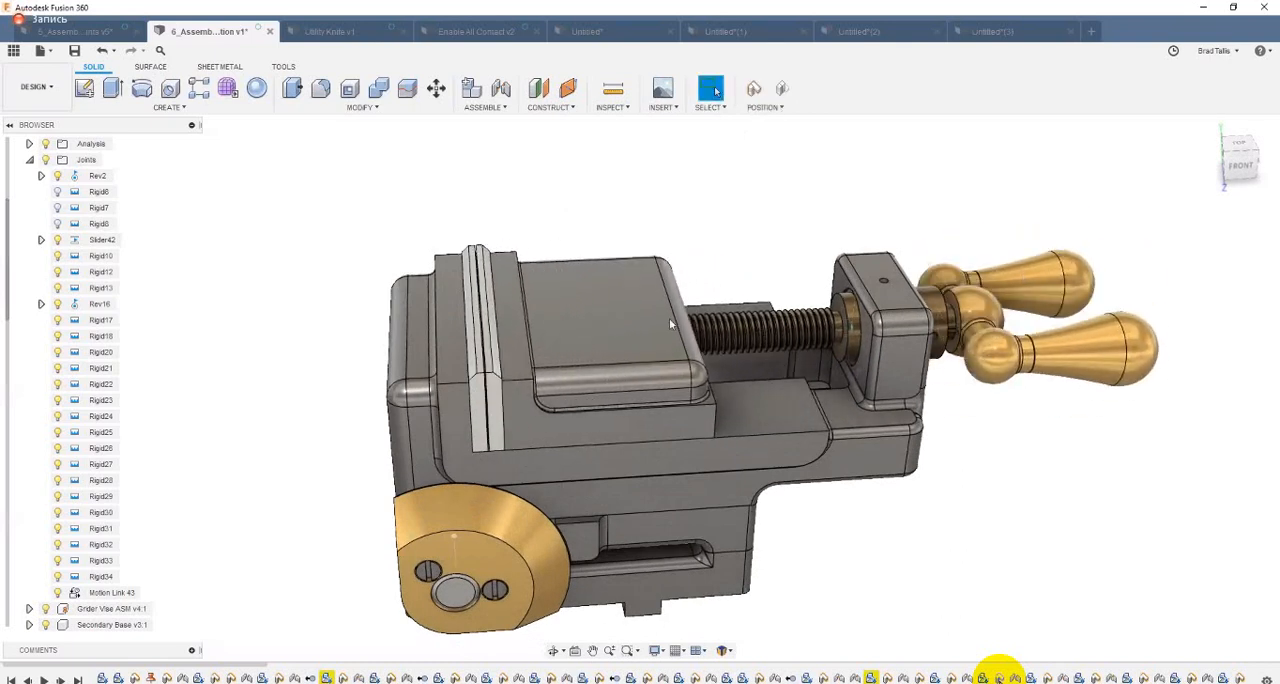
drag(684, 342, 560, 349)
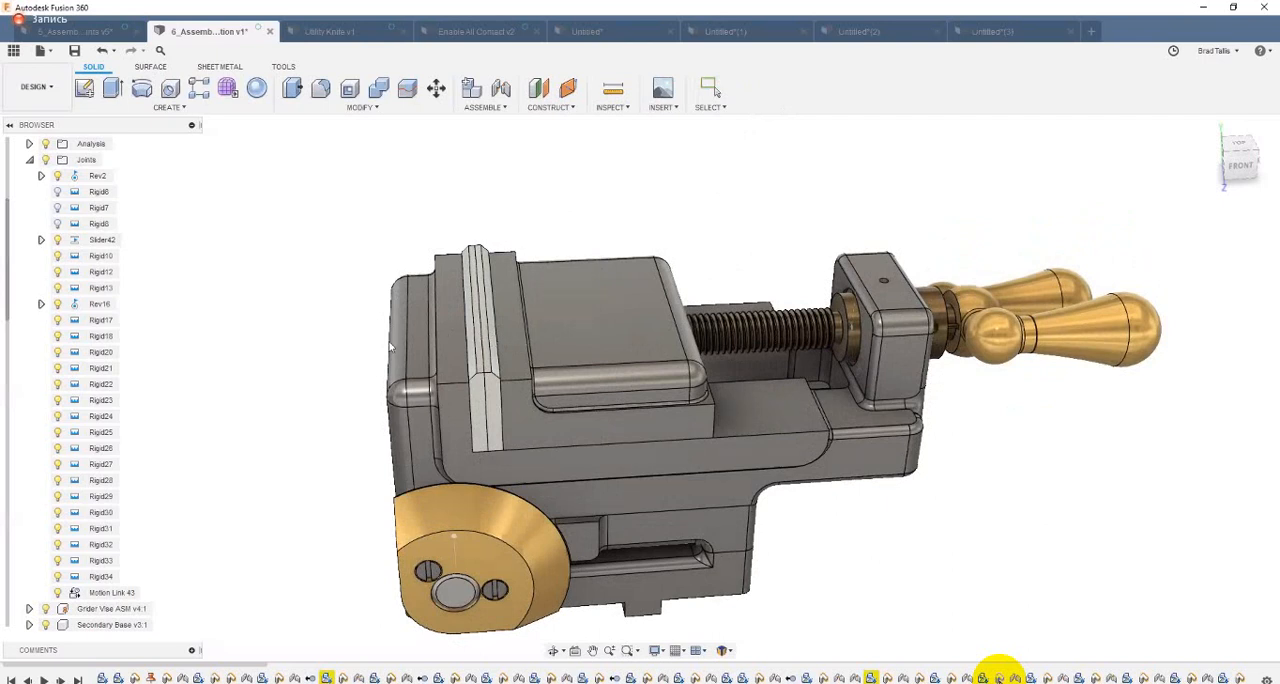
Step: Read the current drive distance of the Slider42 joint with the jaw closed, without changing the joint
drag(389, 342, 394, 343)
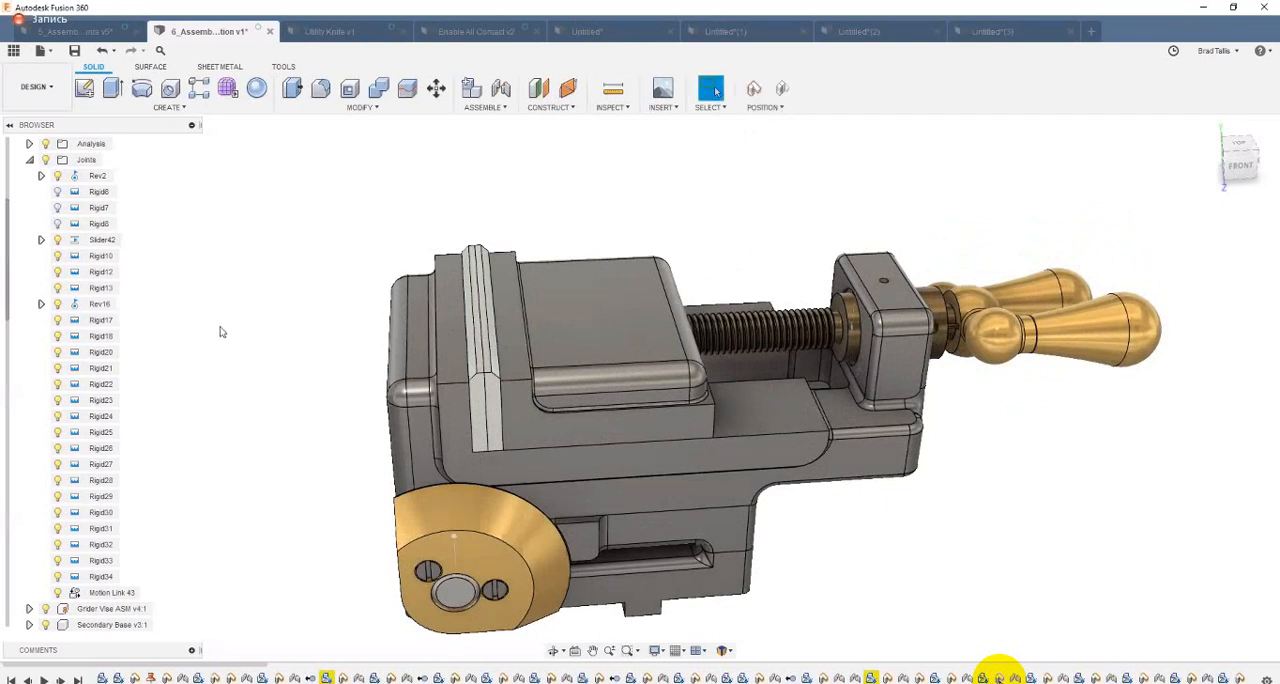
click(478, 107)
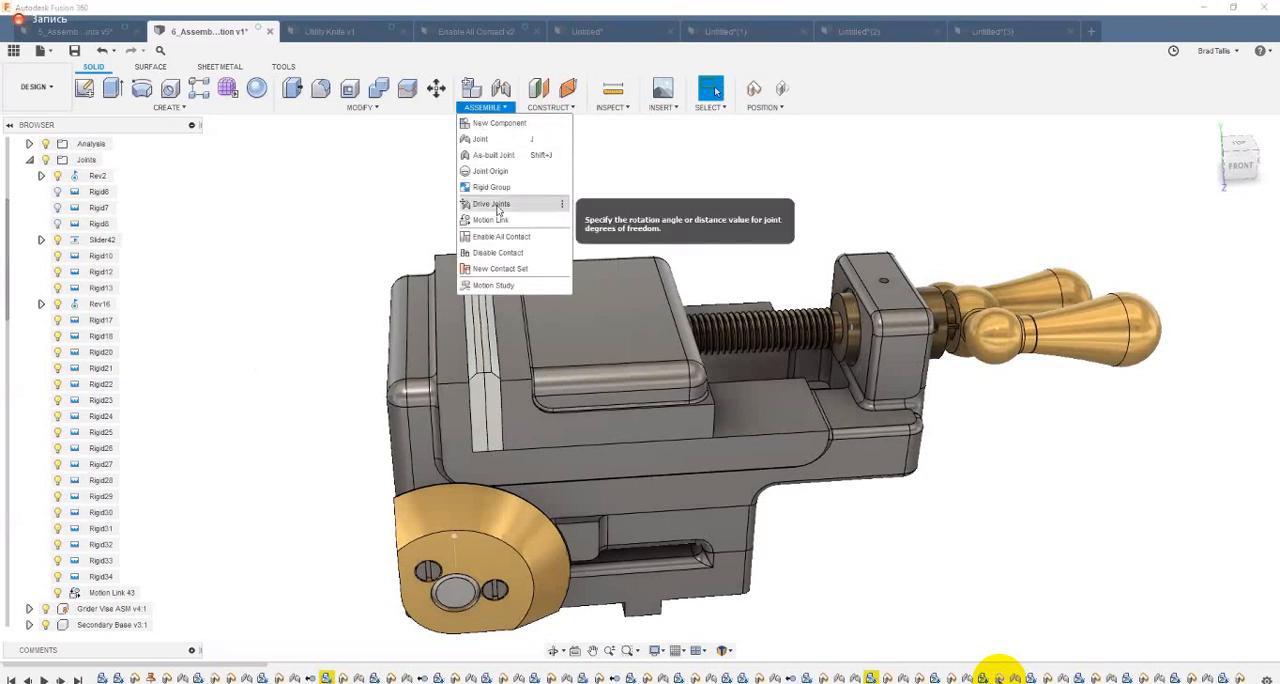
click(505, 205)
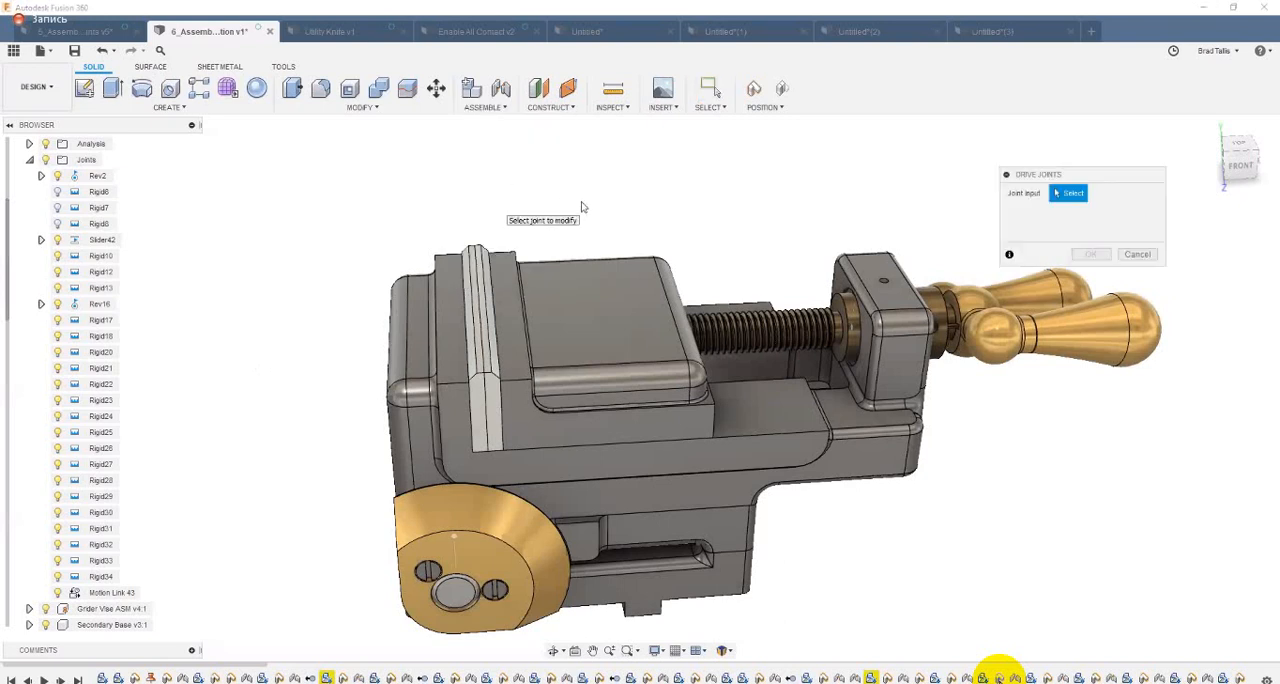
click(848, 334)
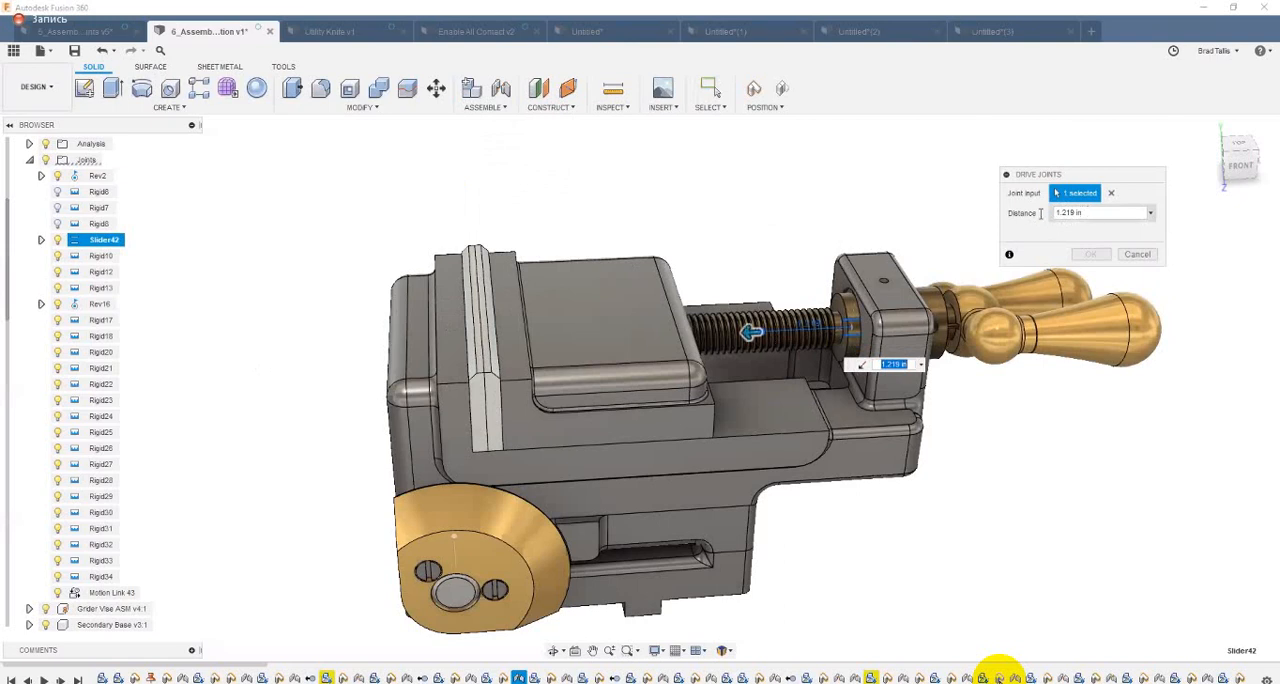
click(1053, 216)
key(Escape)
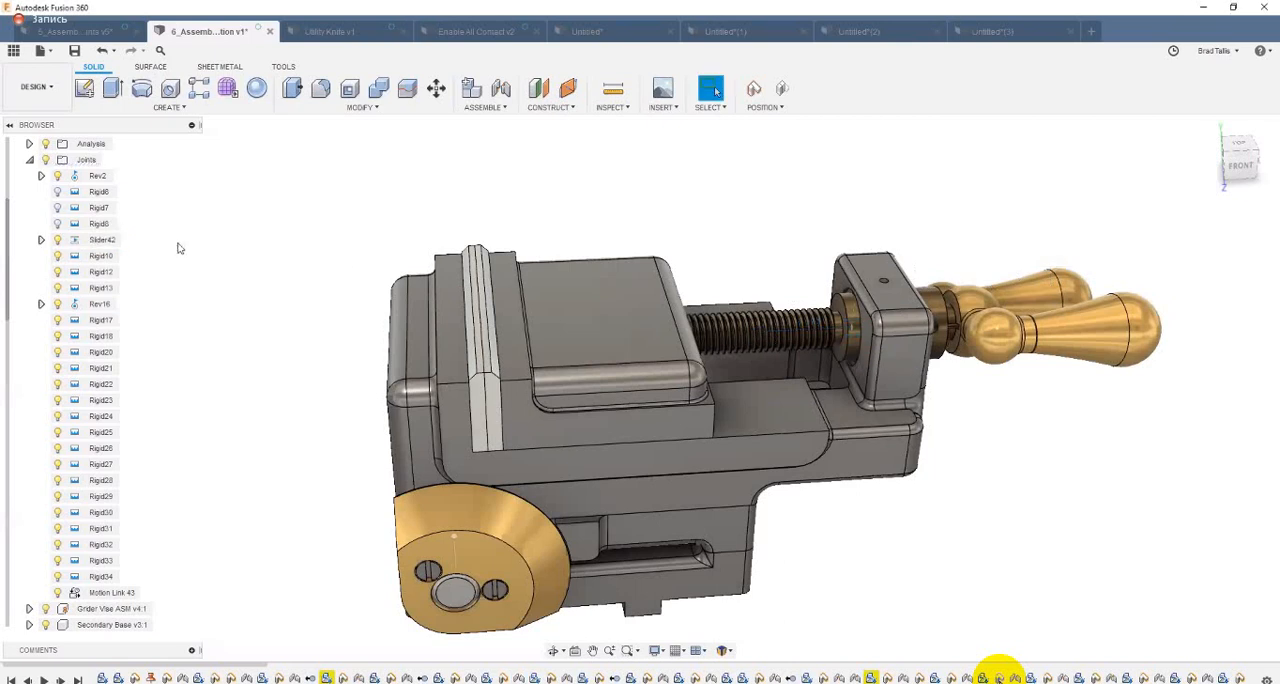
Step: Enable the maximum slide limit of the Slider42 joint and set it to 1.219 in
right_click(118, 241)
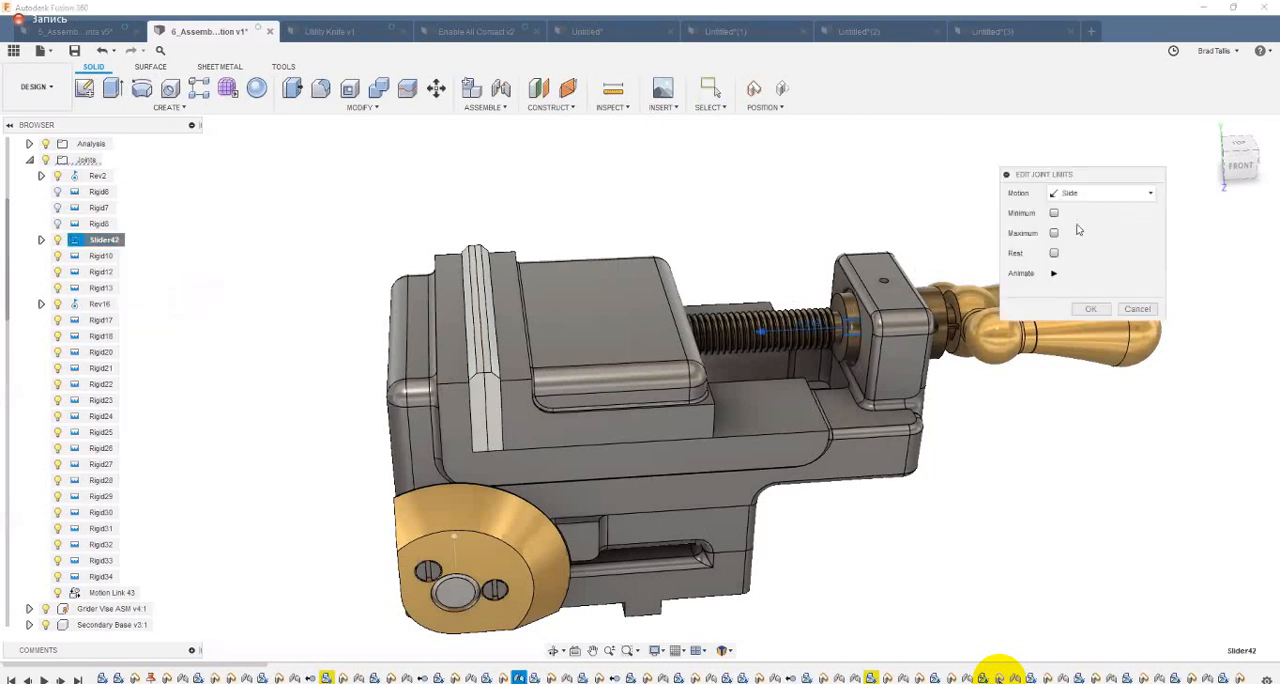
click(1054, 232)
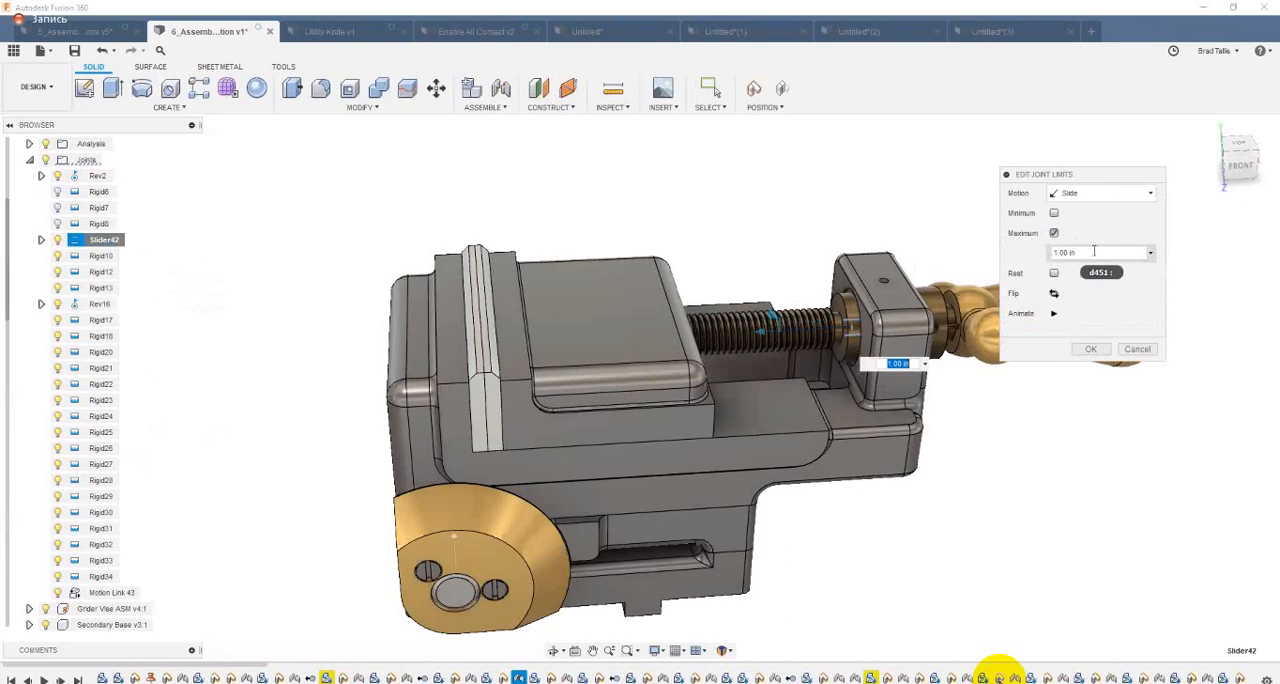
drag(1080, 252, 1038, 259)
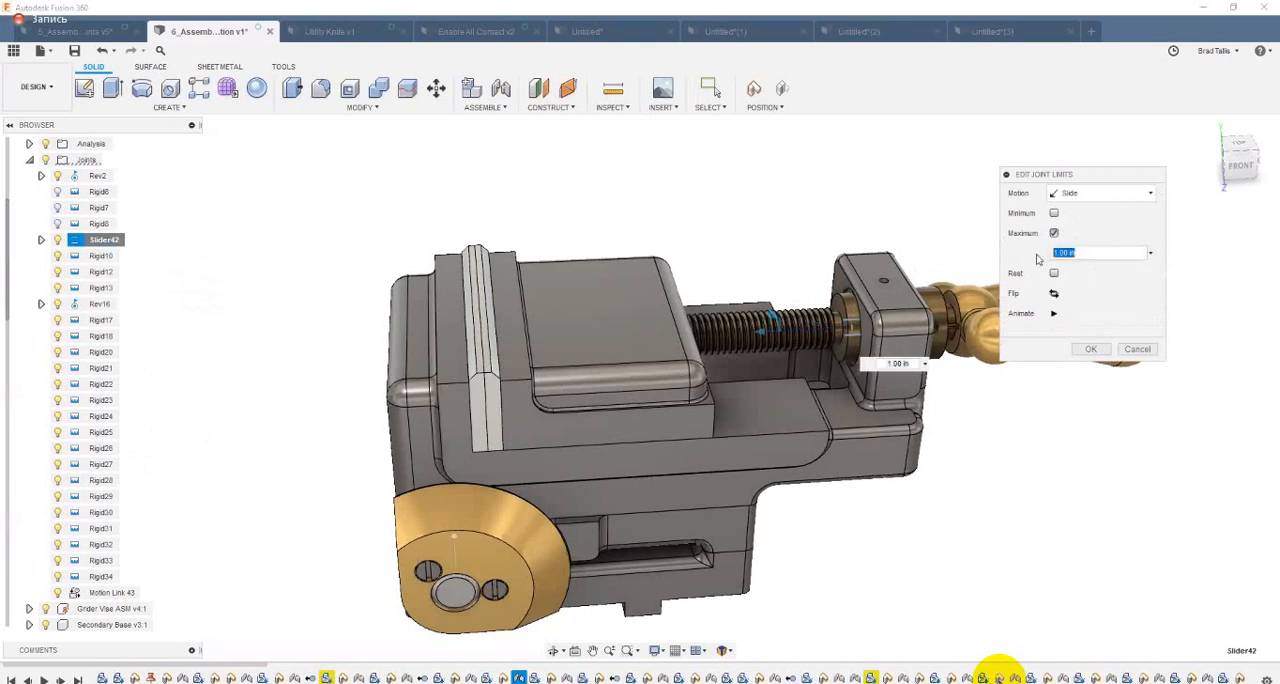
text(1.219 in)
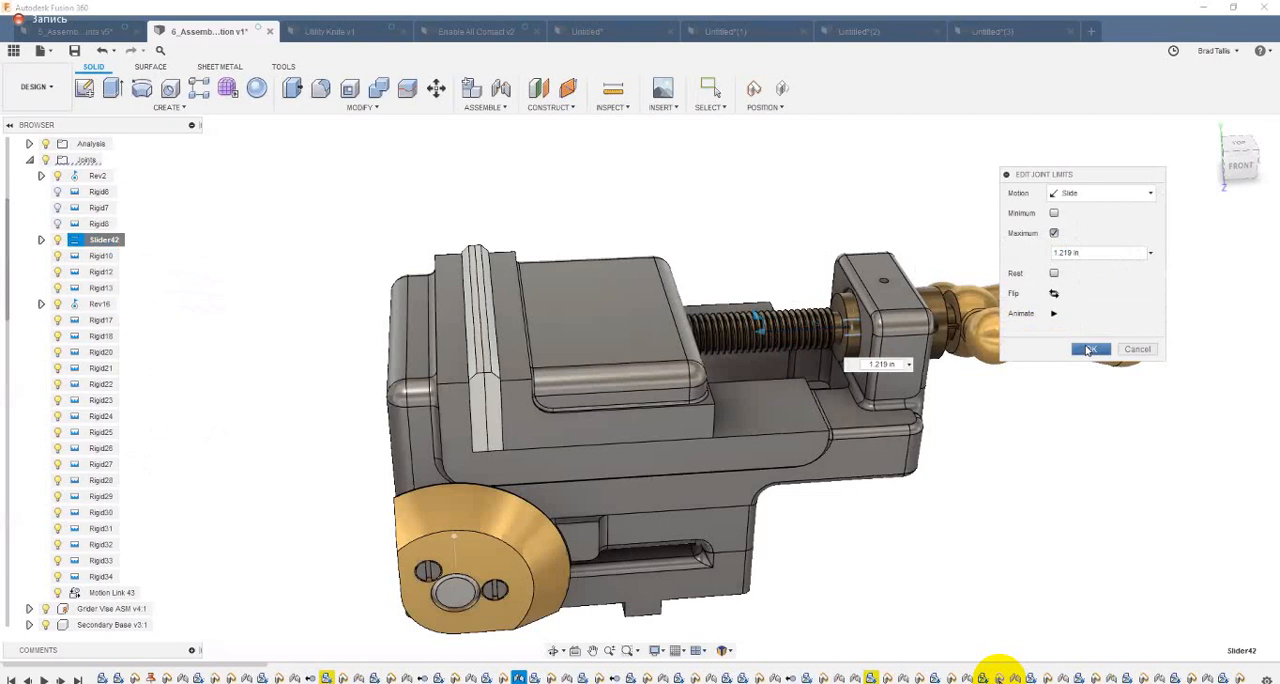
key(Return)
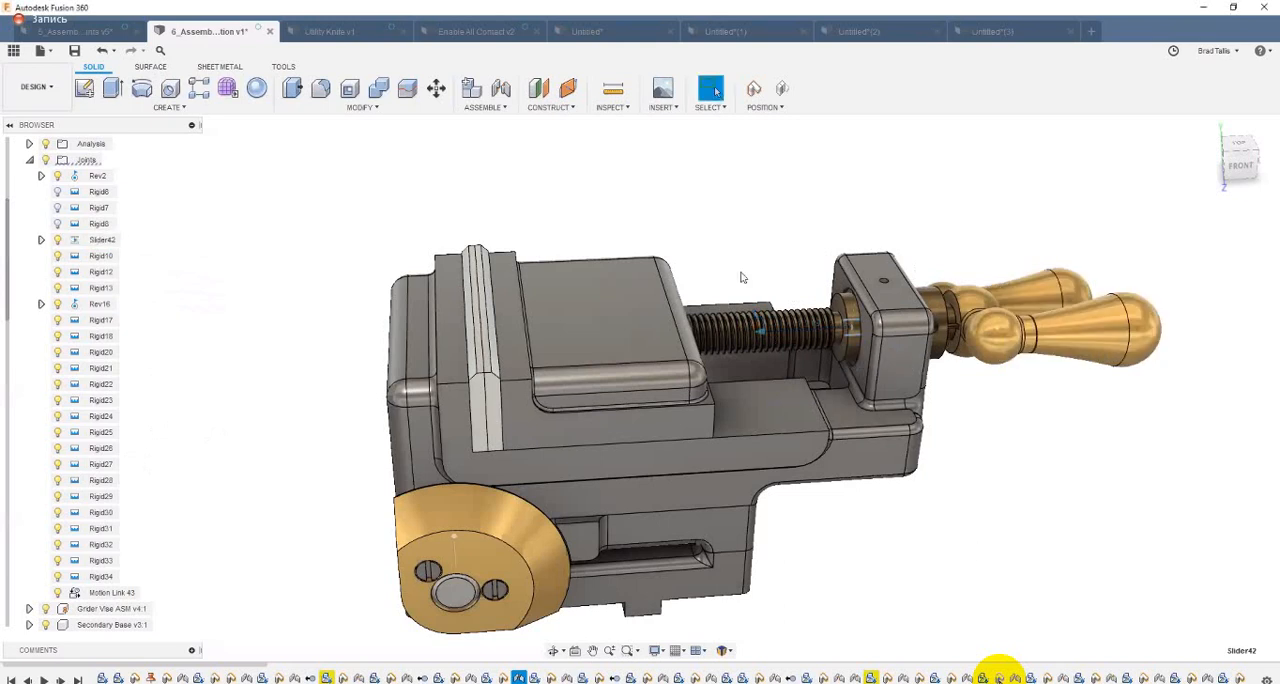
Step: Create a new contact set from the vise body and the movable jaw, and slide the jaw to its open end
click(503, 107)
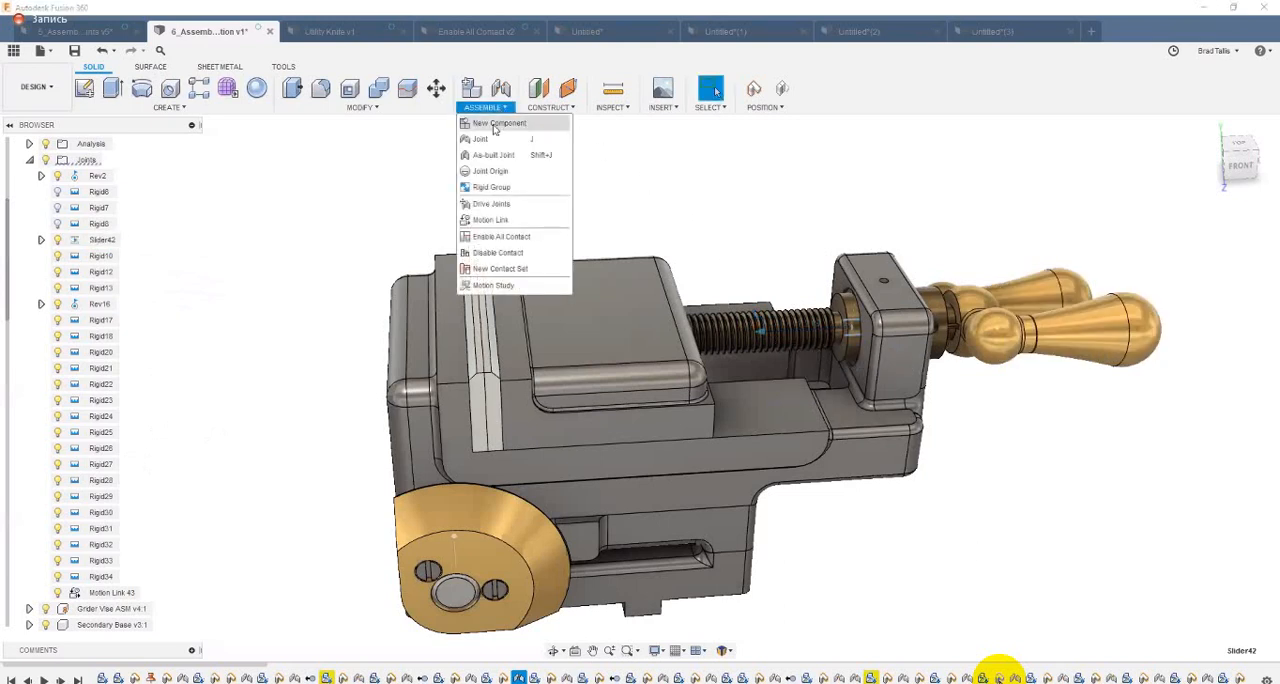
click(500, 268)
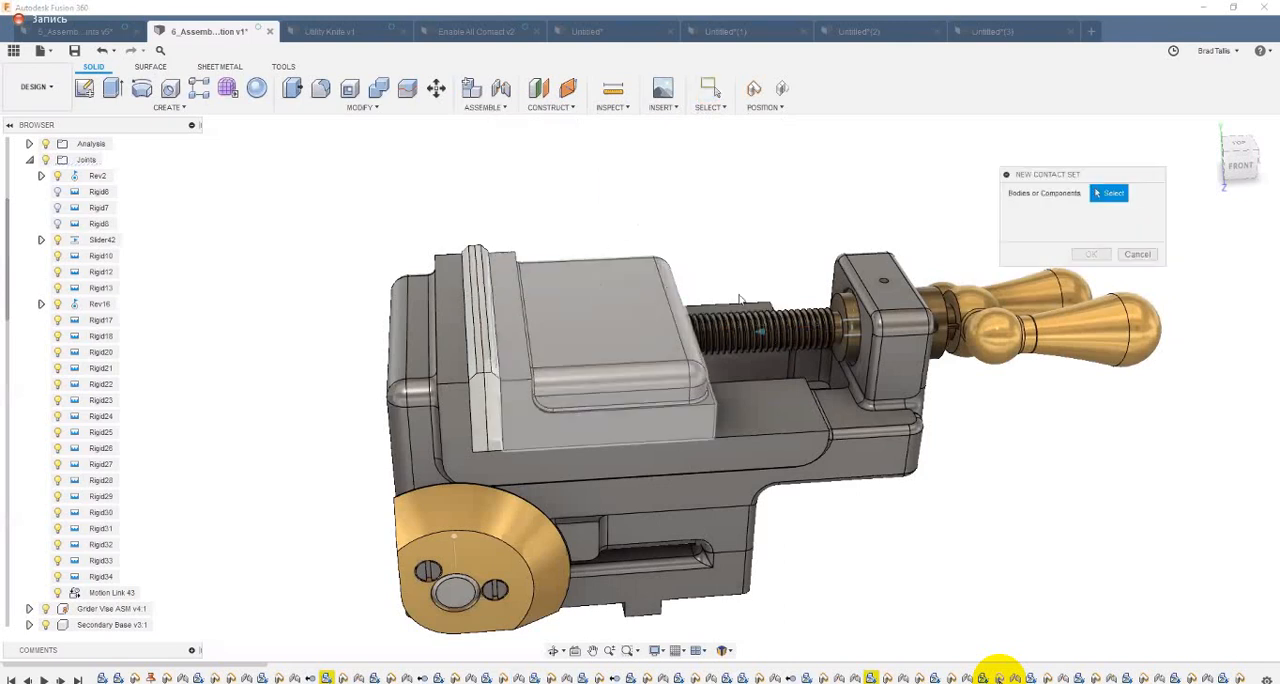
click(605, 284)
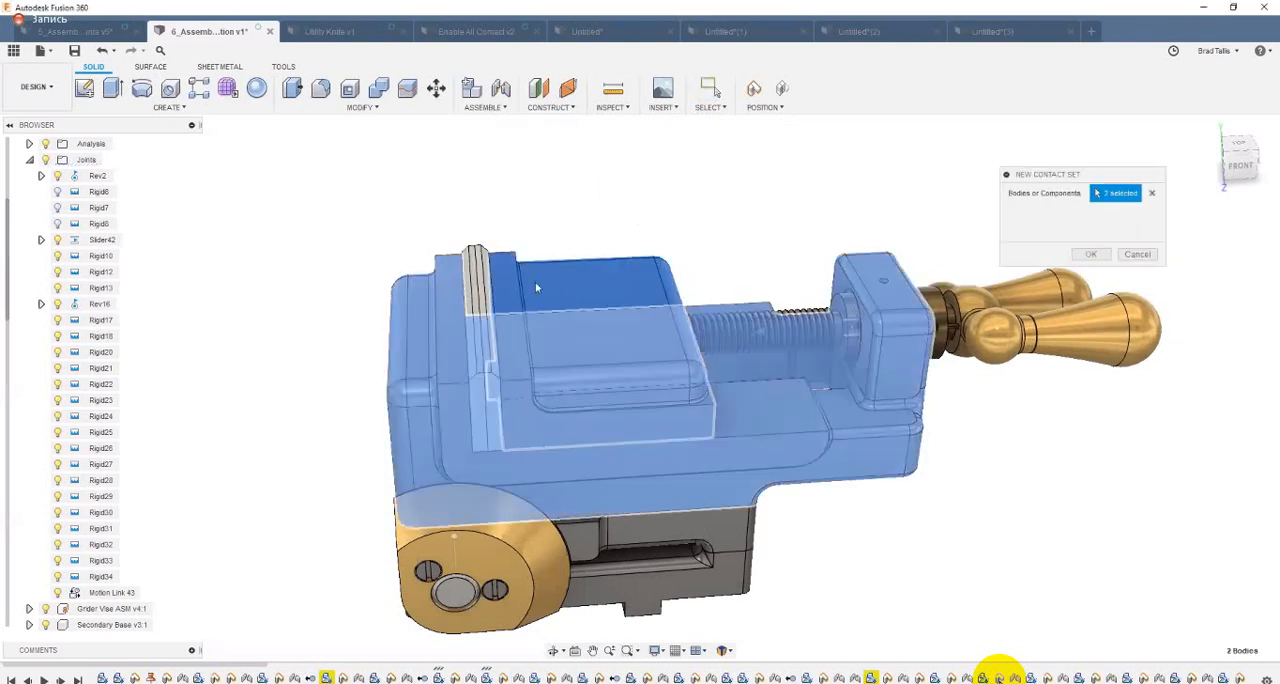
click(877, 260)
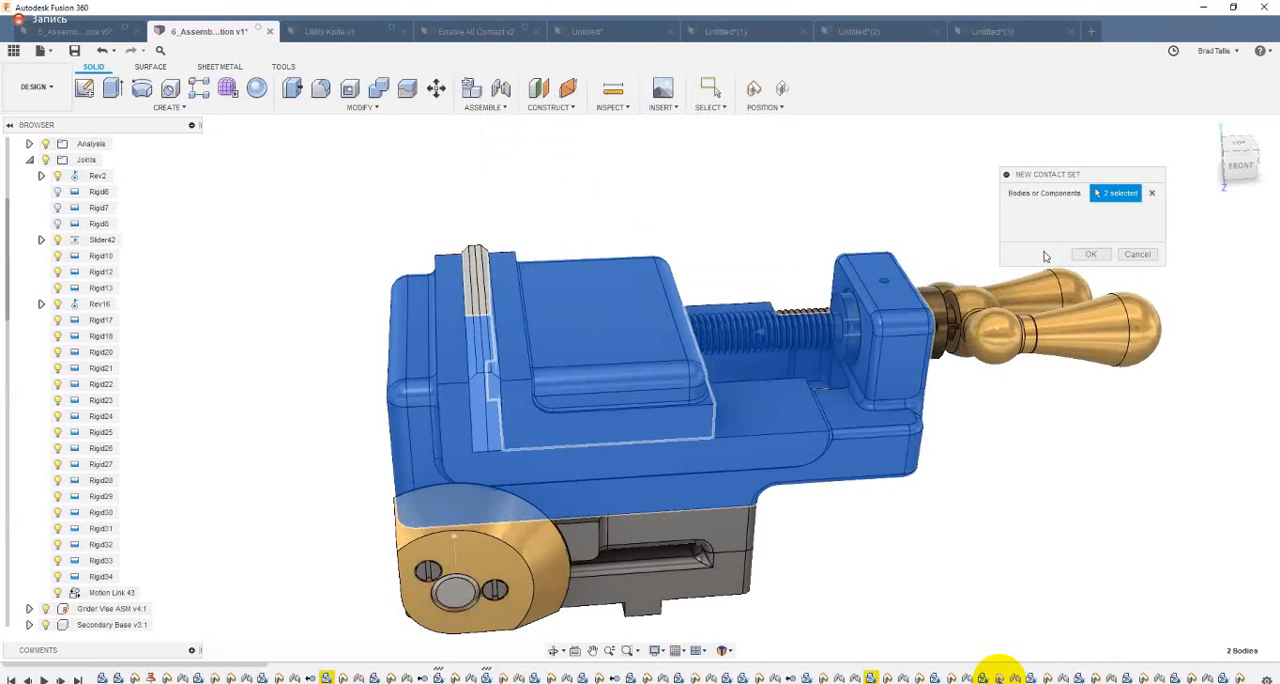
click(1091, 254)
drag(653, 290, 806, 276)
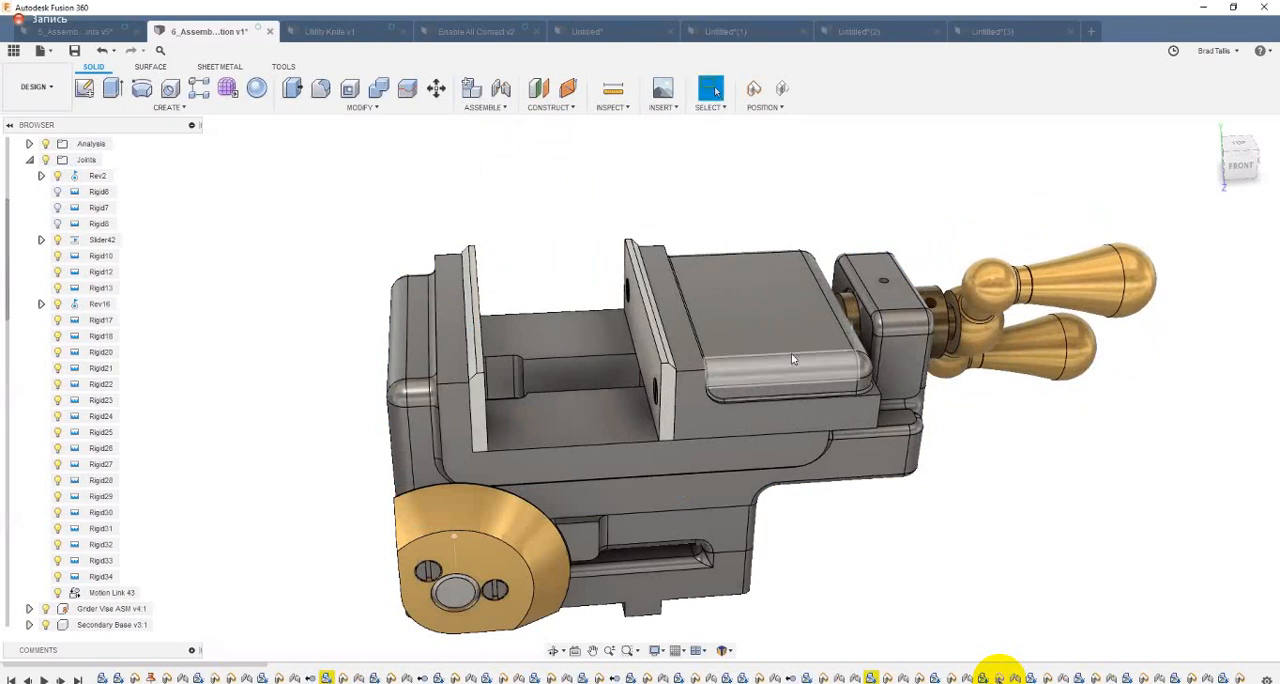
Step: Read the drive distance of the Slider42 joint with the jaw fully open, without changing the joint
click(478, 108)
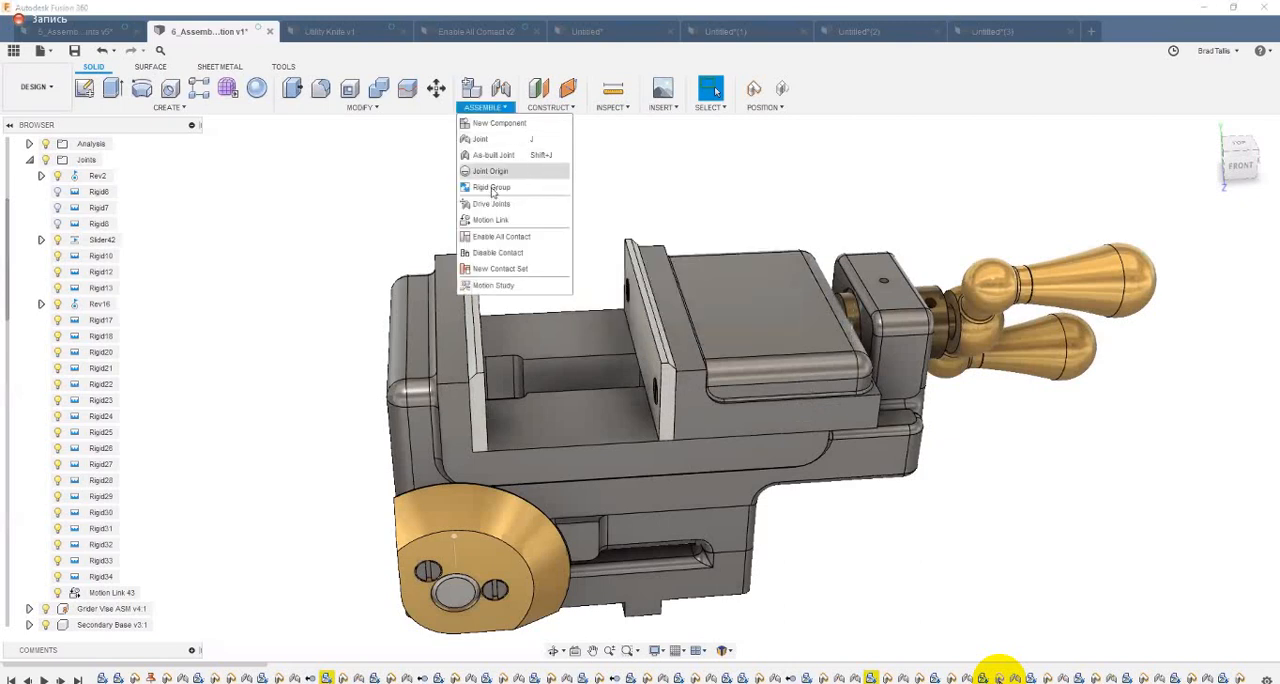
click(494, 204)
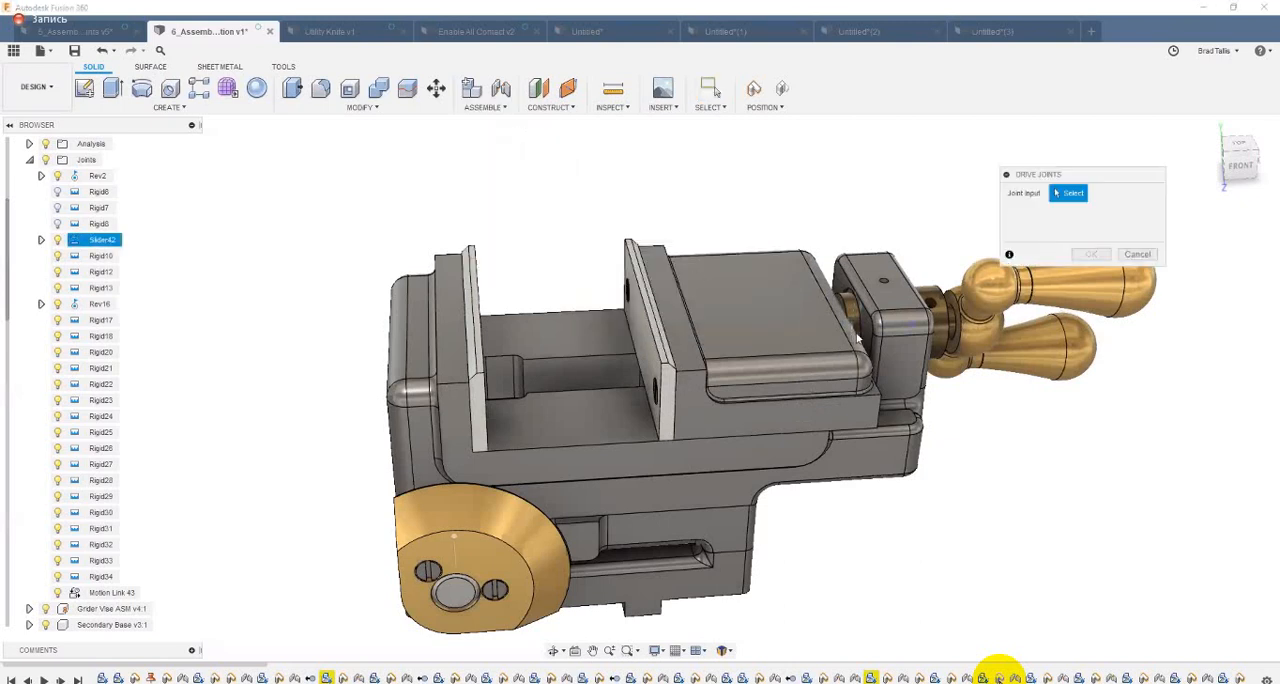
click(860, 342)
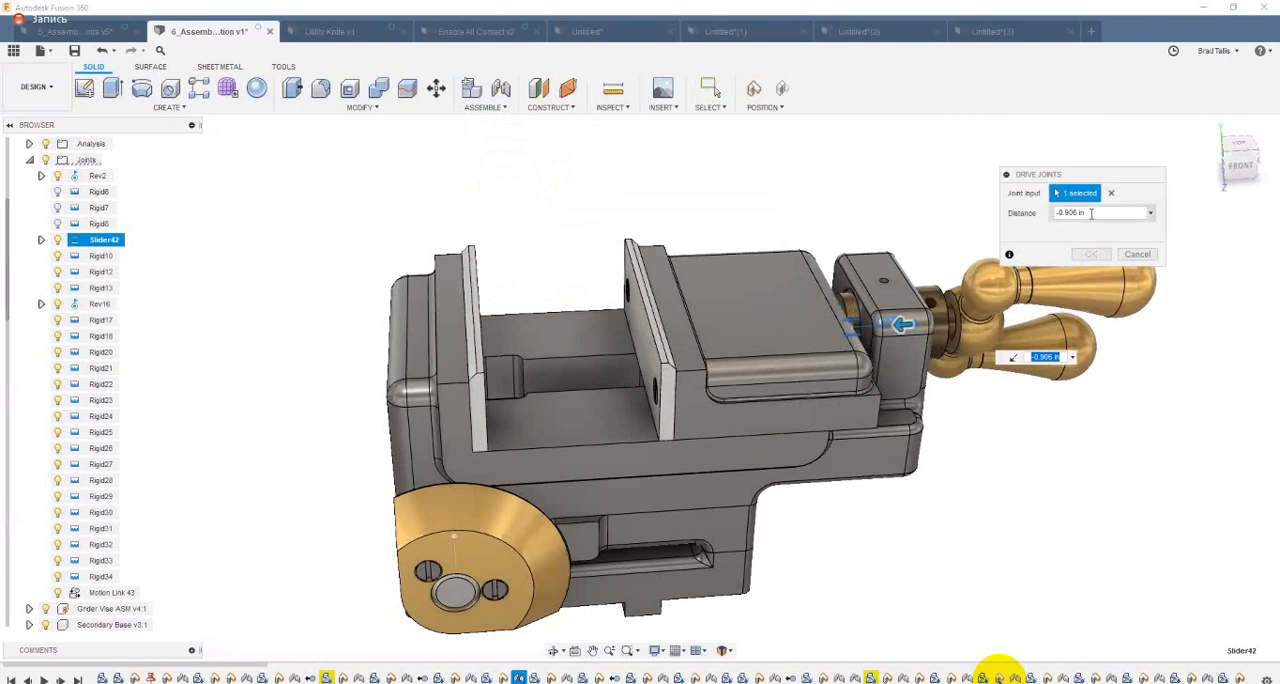
drag(1089, 213, 1003, 209)
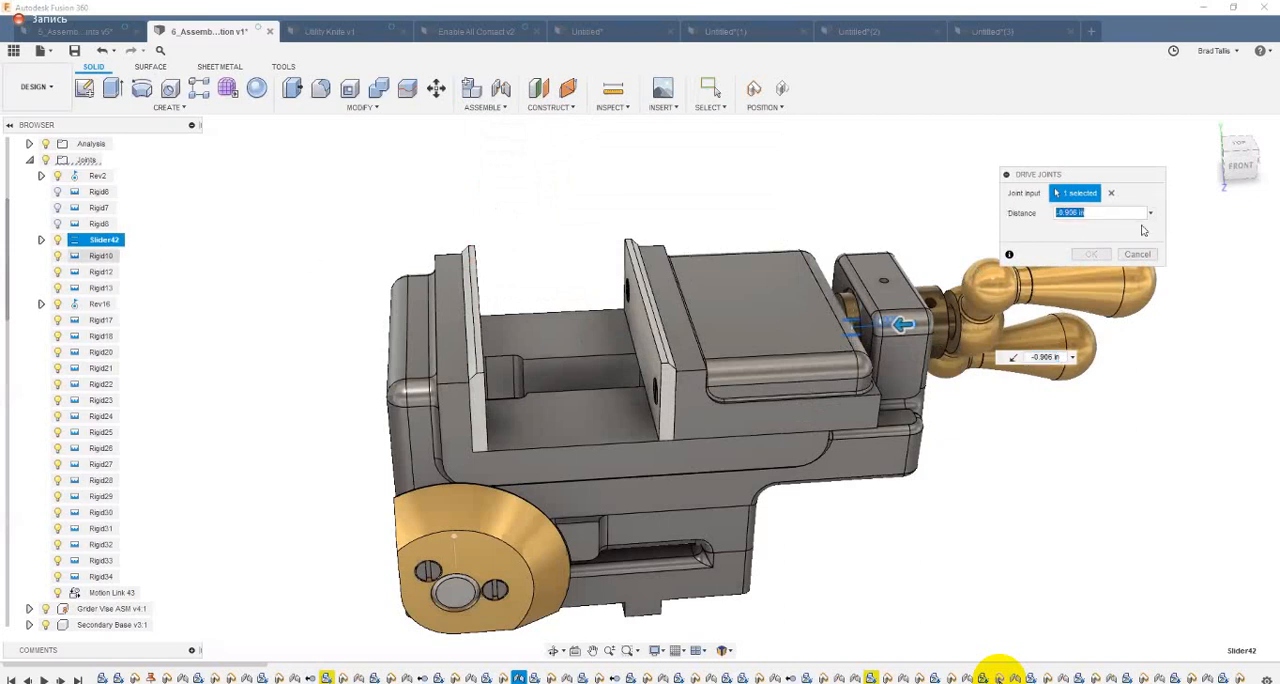
key(Escape)
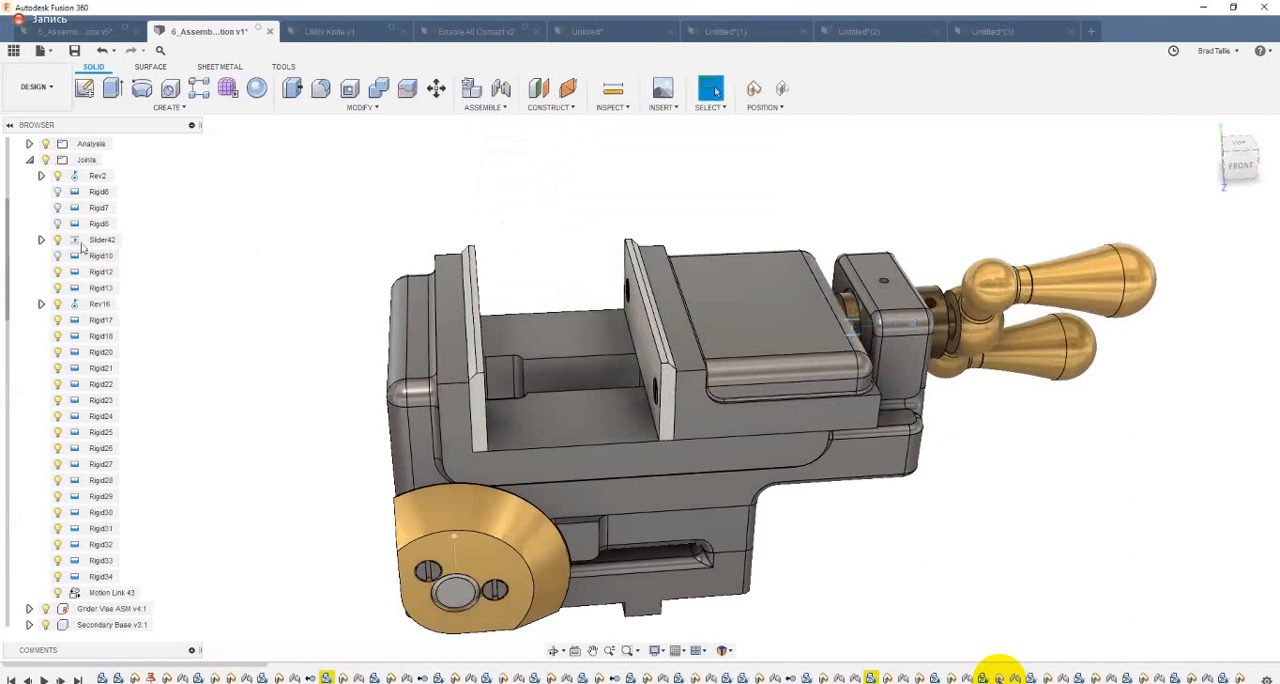
Step: Enable the minimum slide limit of the Slider42 joint and set it to -0.906 in
right_click(98, 242)
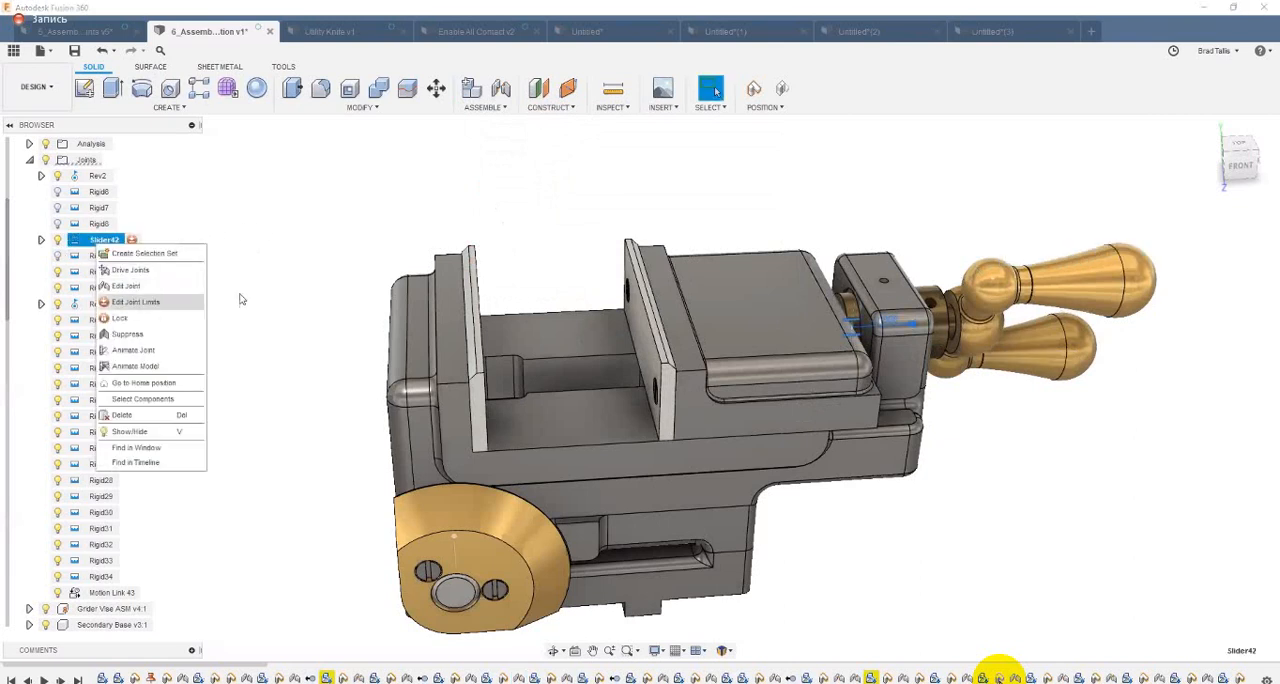
click(135, 301)
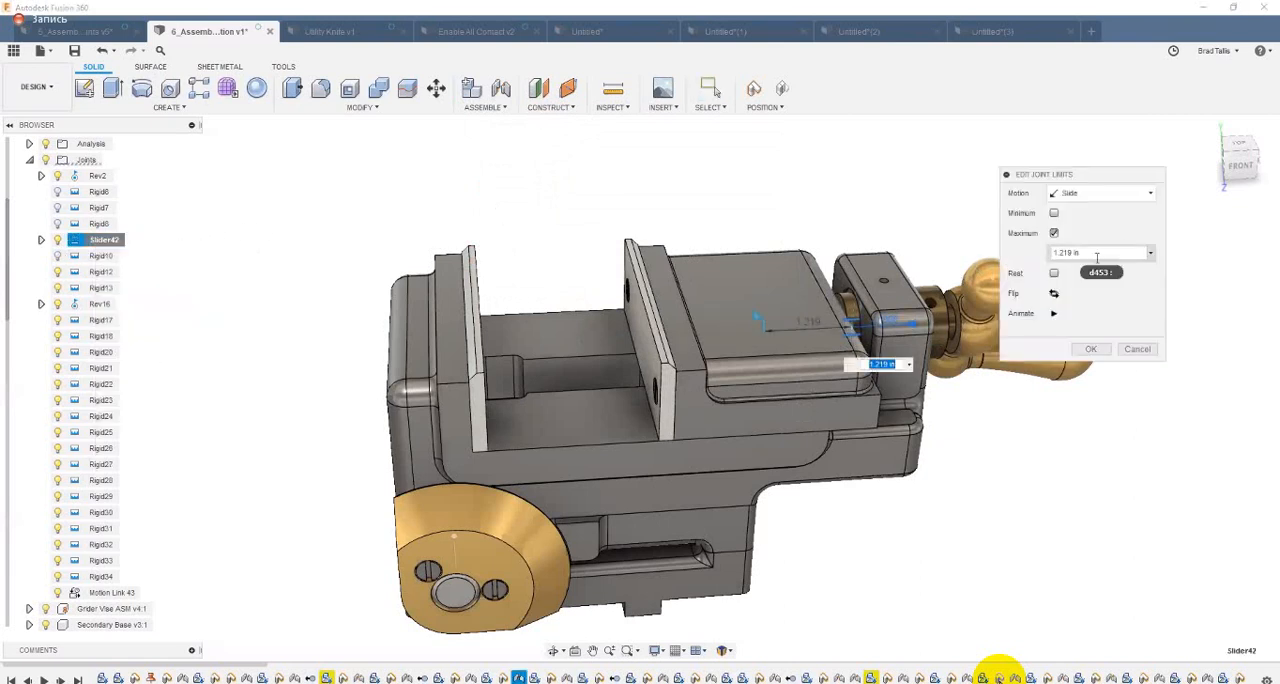
click(1054, 213)
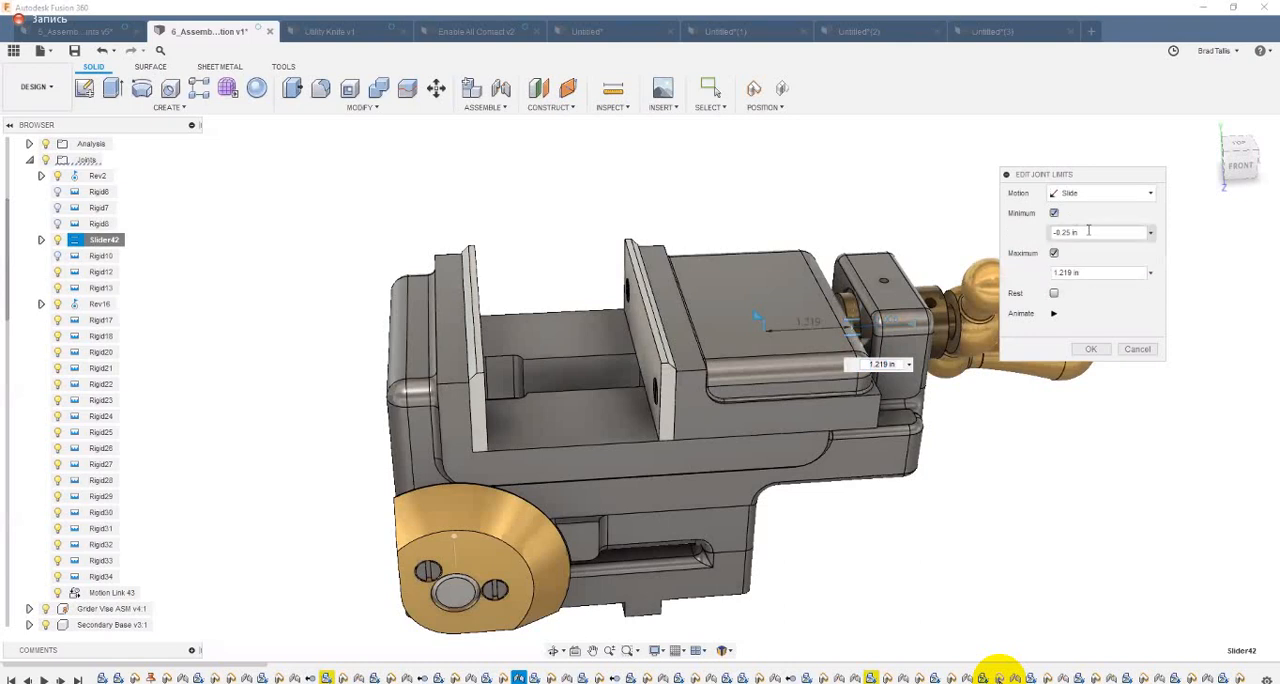
drag(1048, 232, 1021, 237)
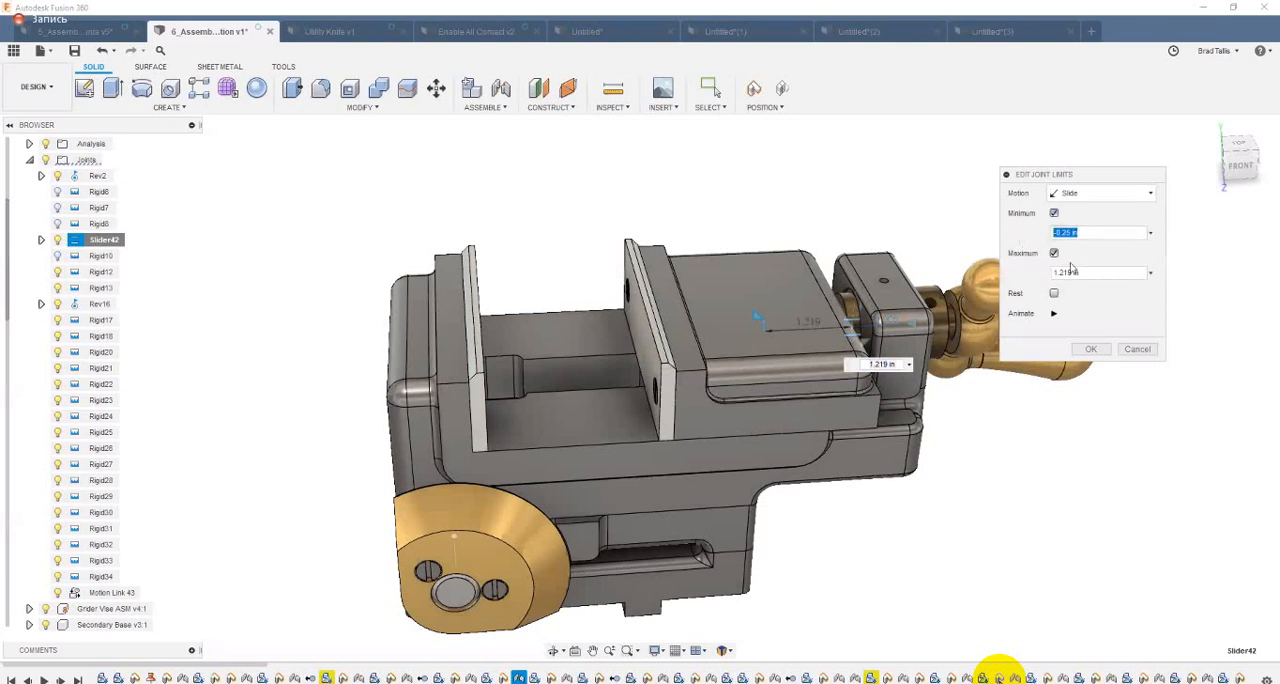
text(-8.906 in)
click(1091, 349)
click(1090, 348)
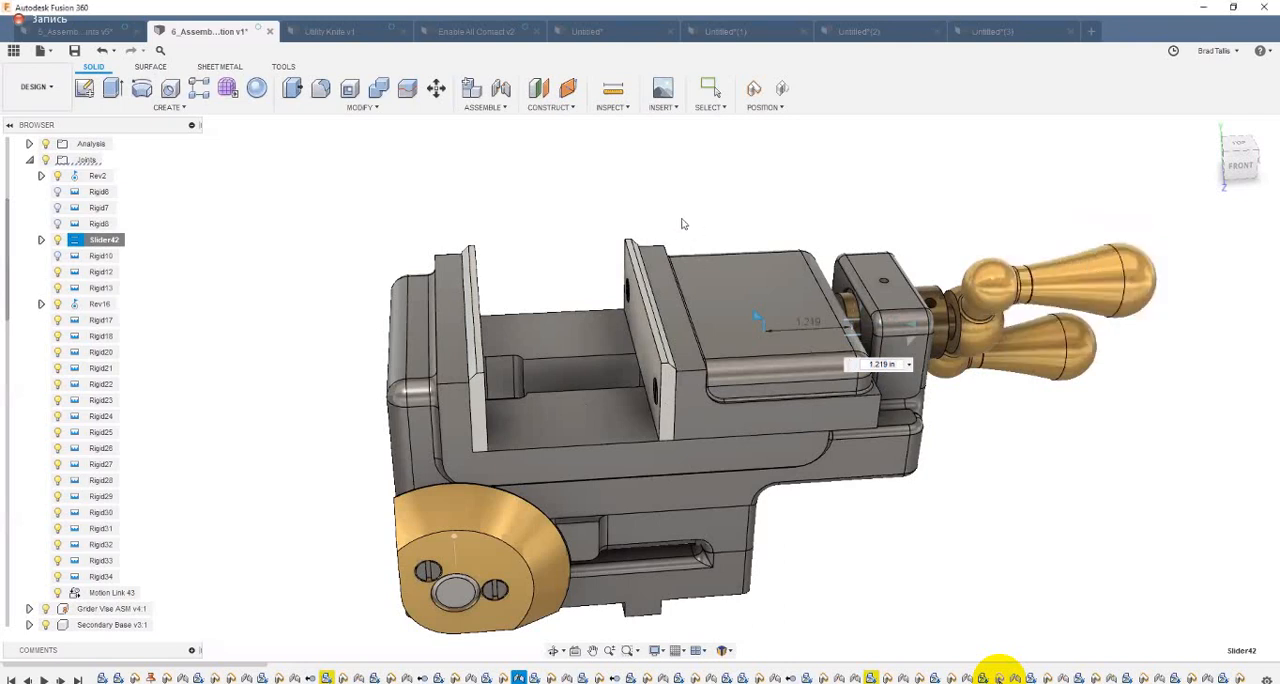
Step: Disable contact for the vise assembly and slide the movable jaw between its open and closed ends to test both joint limits
click(484, 107)
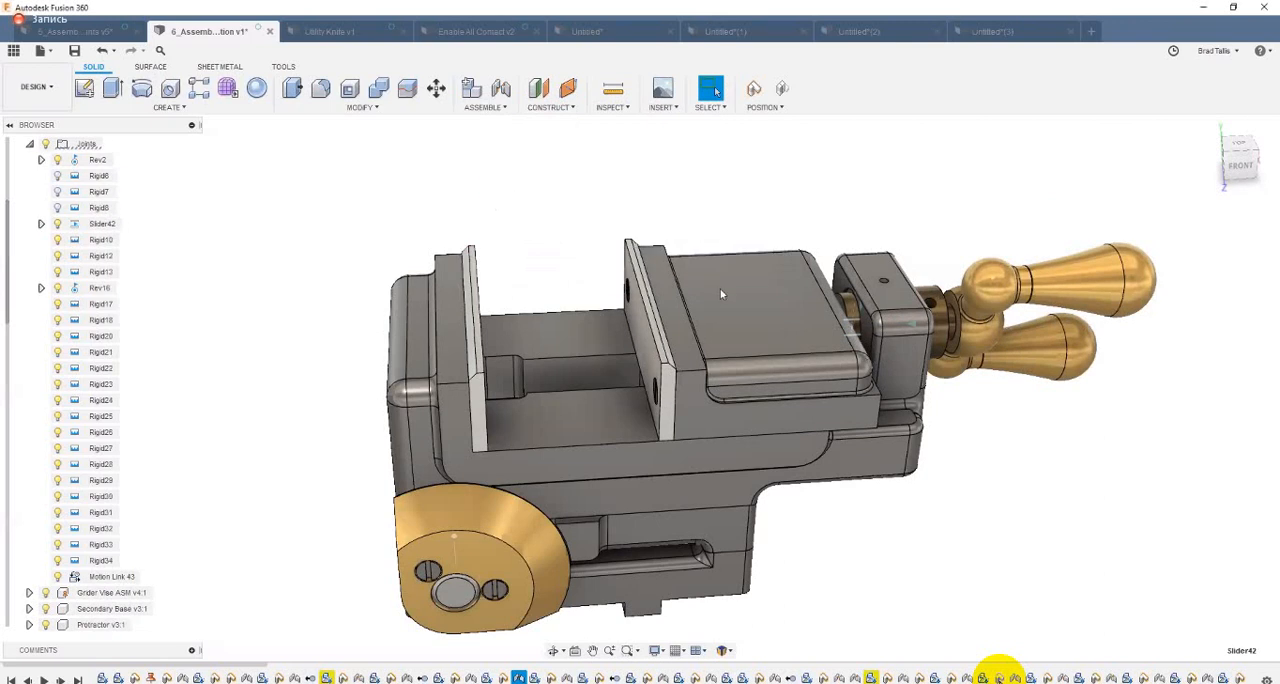
drag(652, 320, 914, 318)
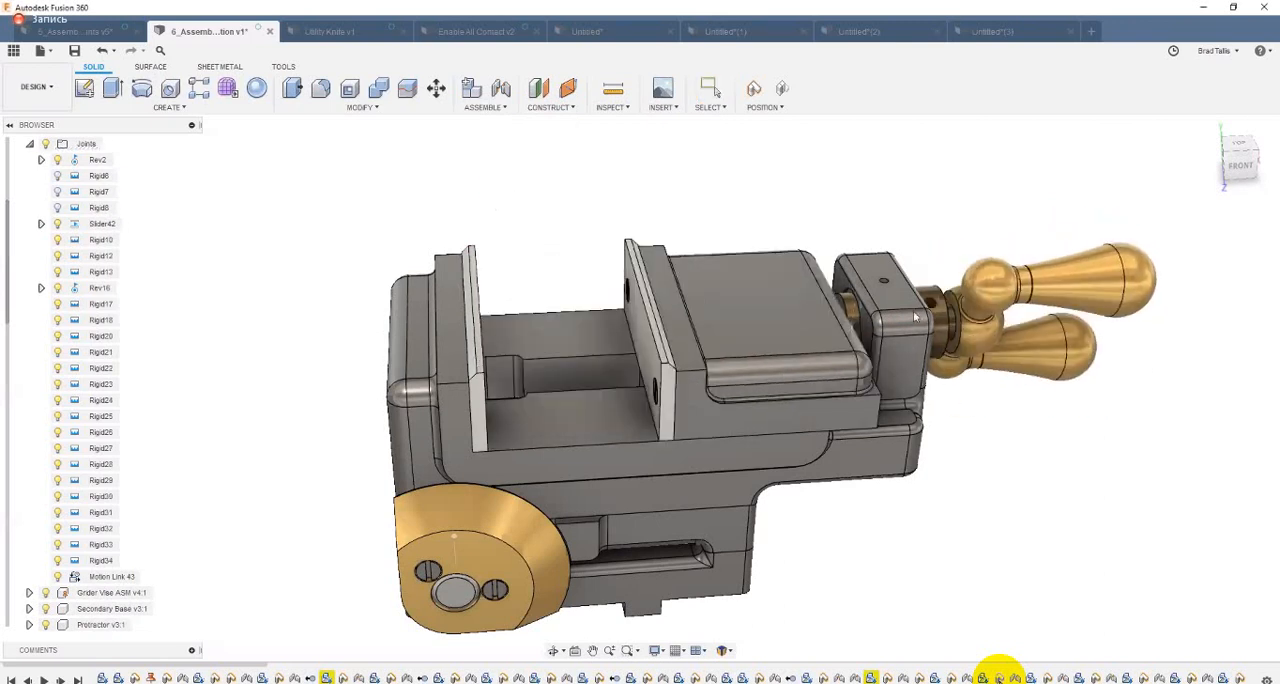
drag(468, 362, 287, 375)
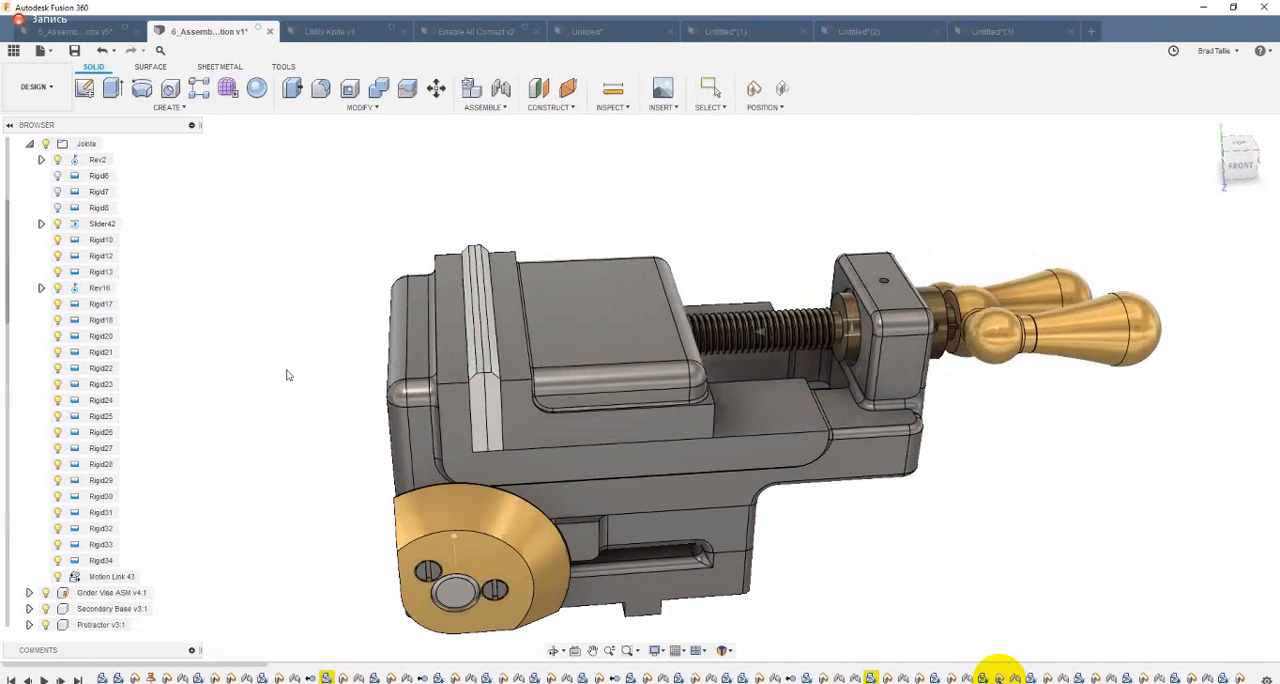
drag(502, 357, 723, 336)
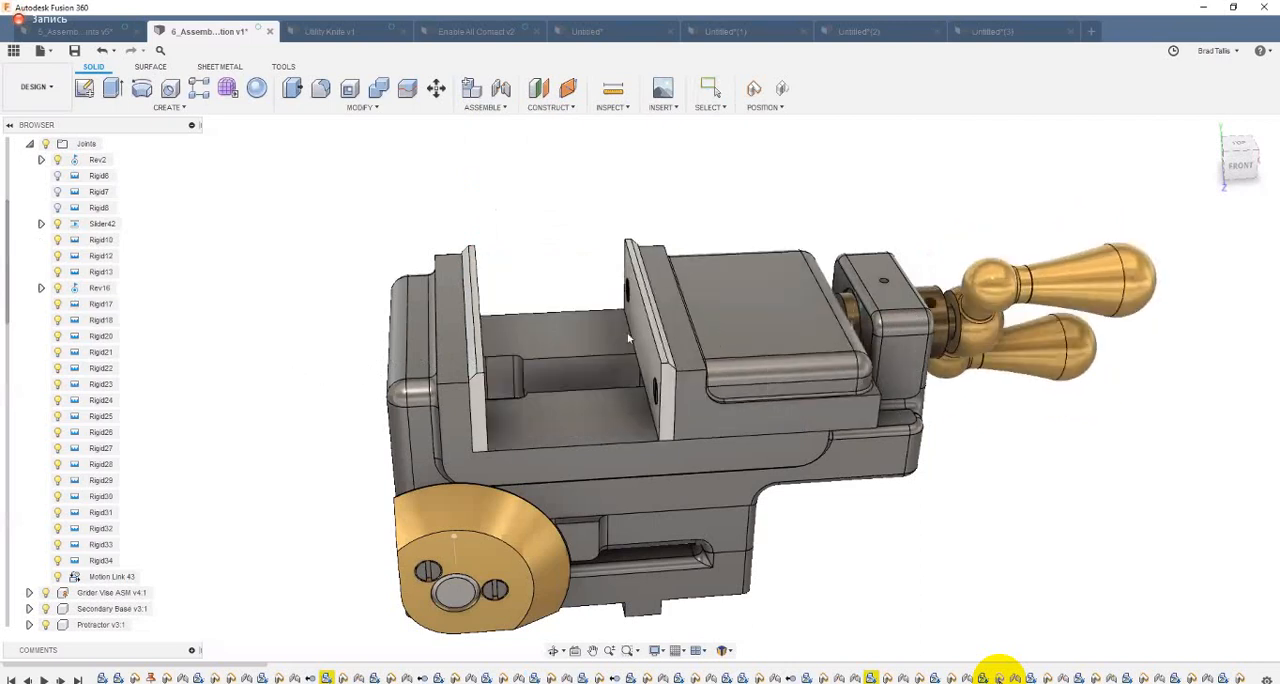
drag(628, 340, 775, 318)
drag(676, 316, 317, 303)
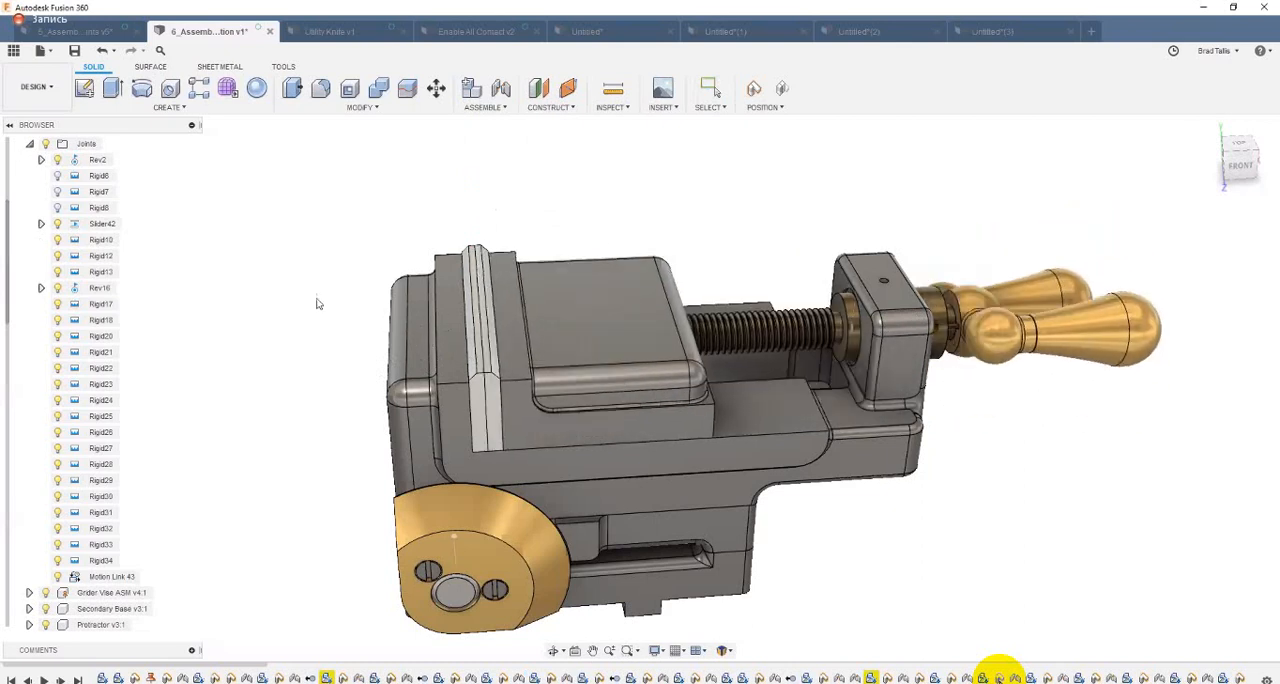
Step: Switch to the untitled toggle clamp design and enable contact sets for the assembly
click(990, 31)
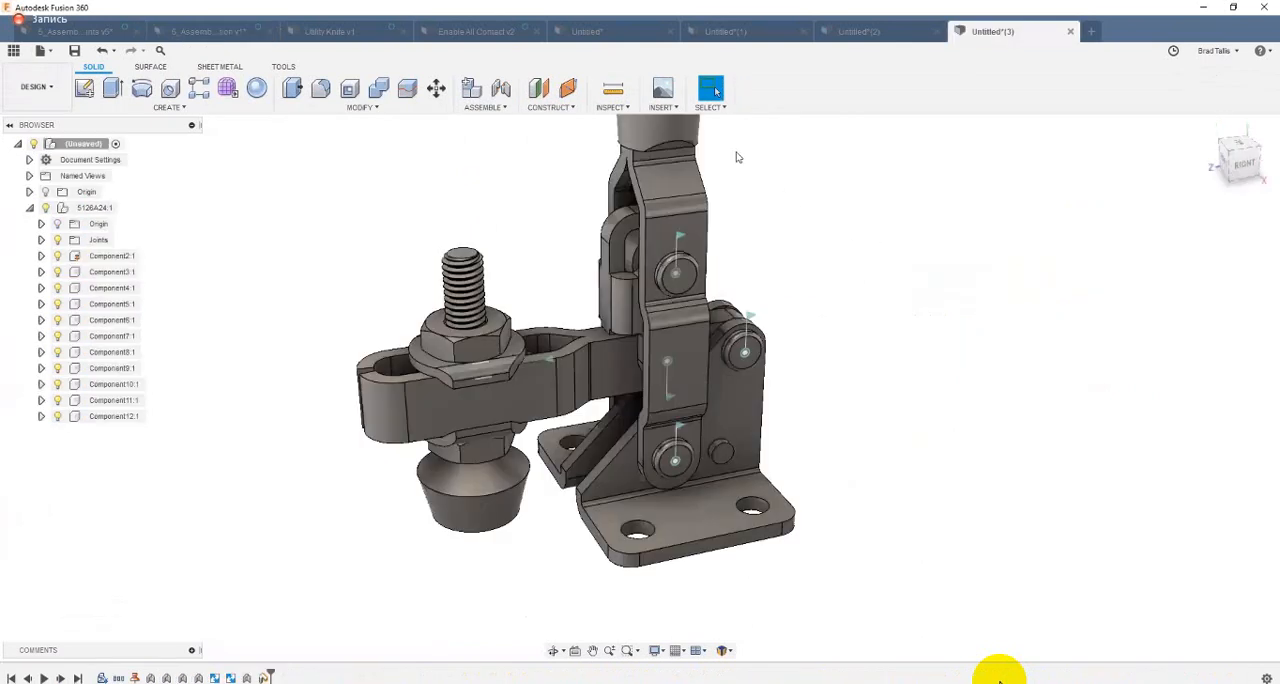
click(485, 107)
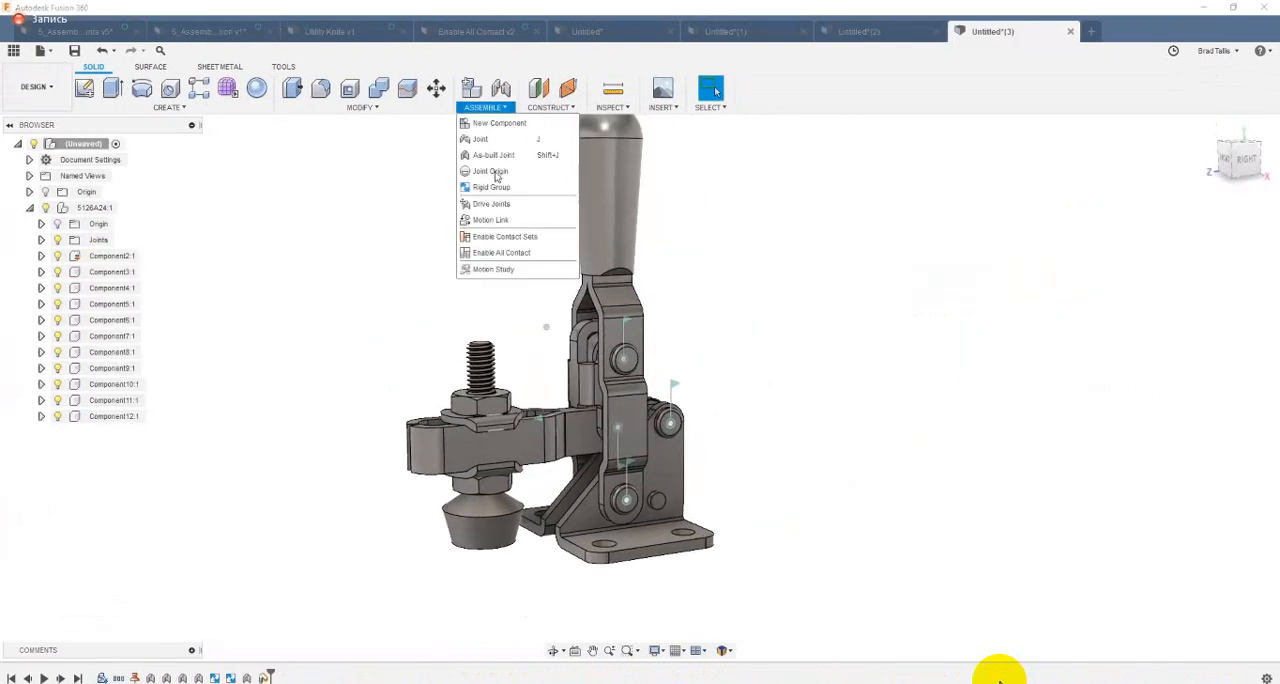
click(485, 235)
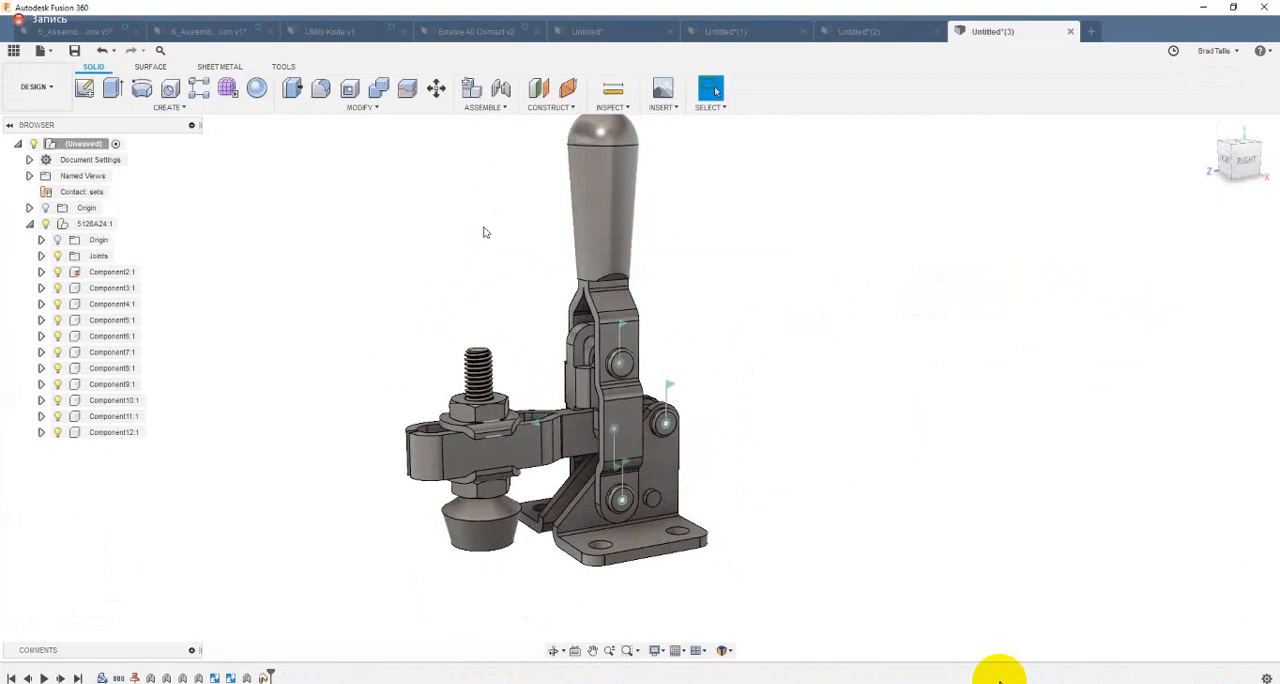
Step: Create a new contact set from the toggle clamp's handle body and its base bracket body
click(487, 109)
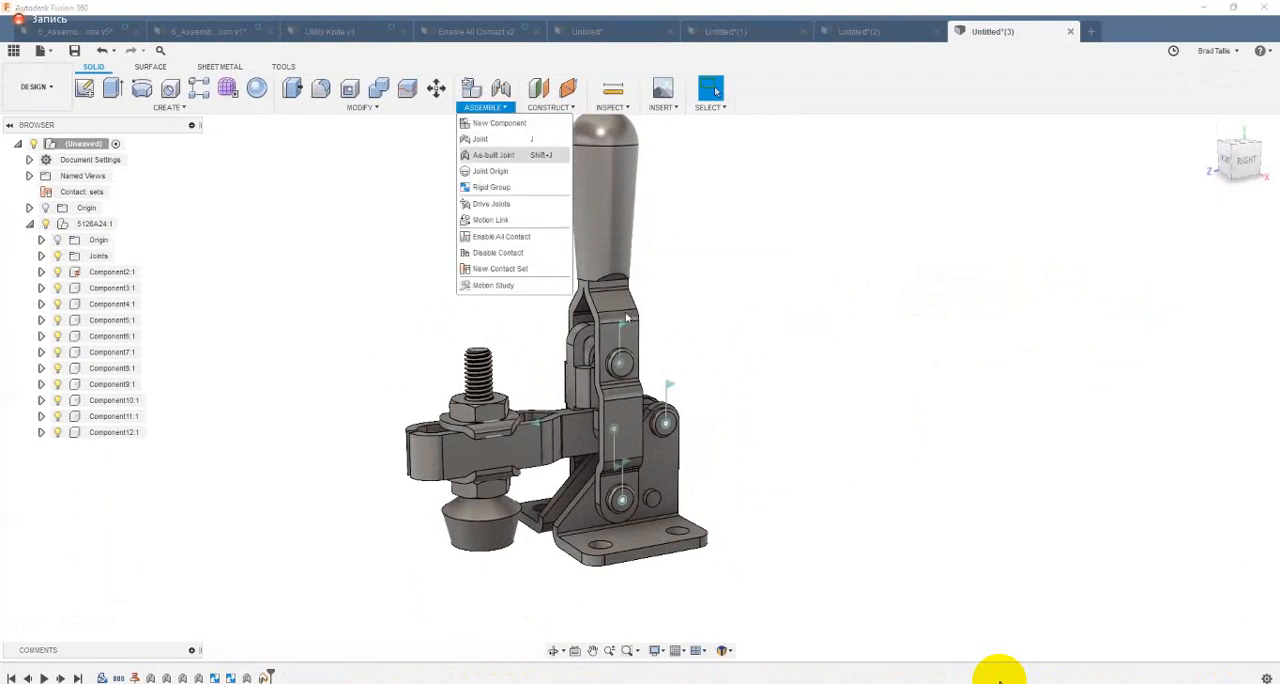
click(500, 268)
shift+middle_drag(560, 336, 514, 342)
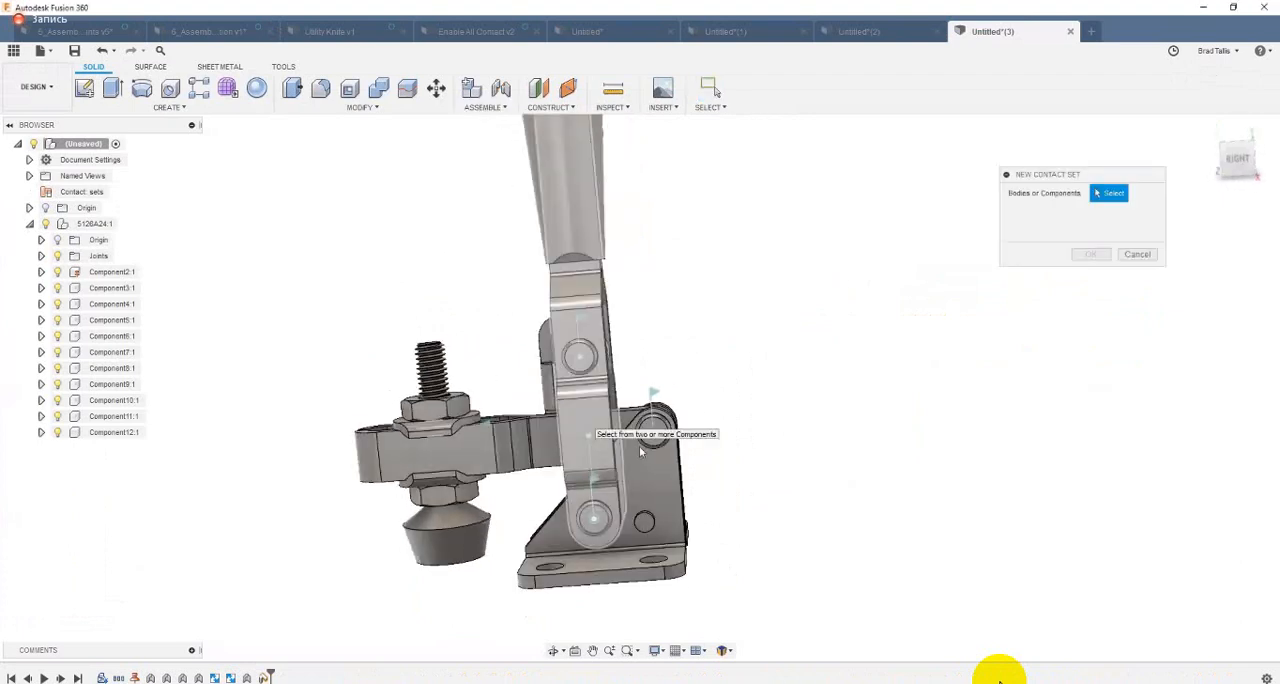
click(592, 420)
shift+middle_drag(707, 498, 570, 546)
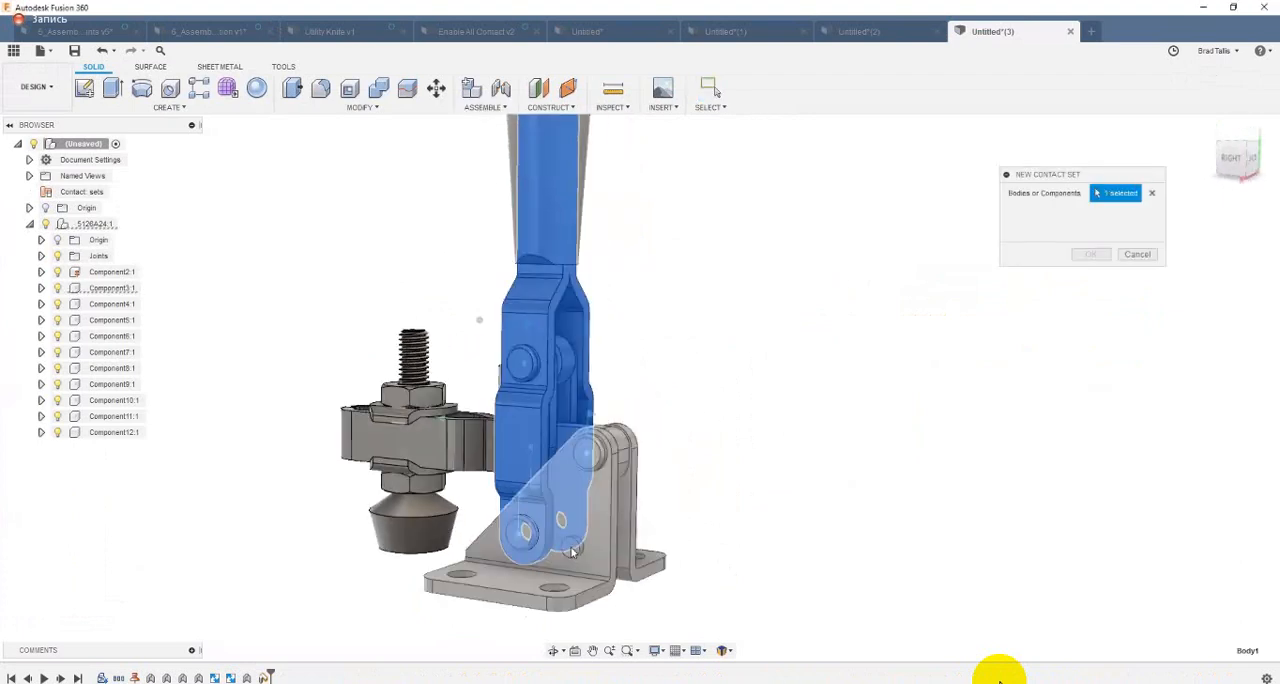
click(563, 484)
shift+middle_drag(1014, 278, 1055, 267)
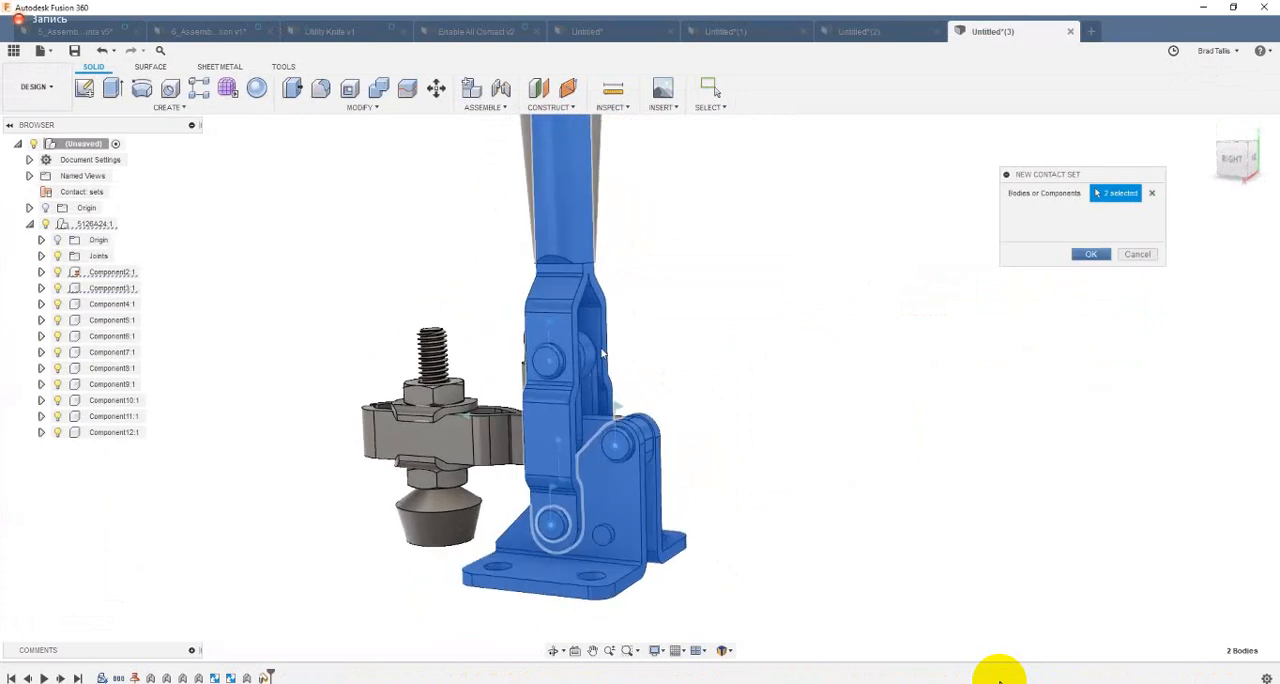
key(Return)
Step: Swing the toggle clamp's handle fully open and back closed, viewed from the right, to test contact with the base
scroll(567, 252, down, 1)
drag(697, 310, 841, 532)
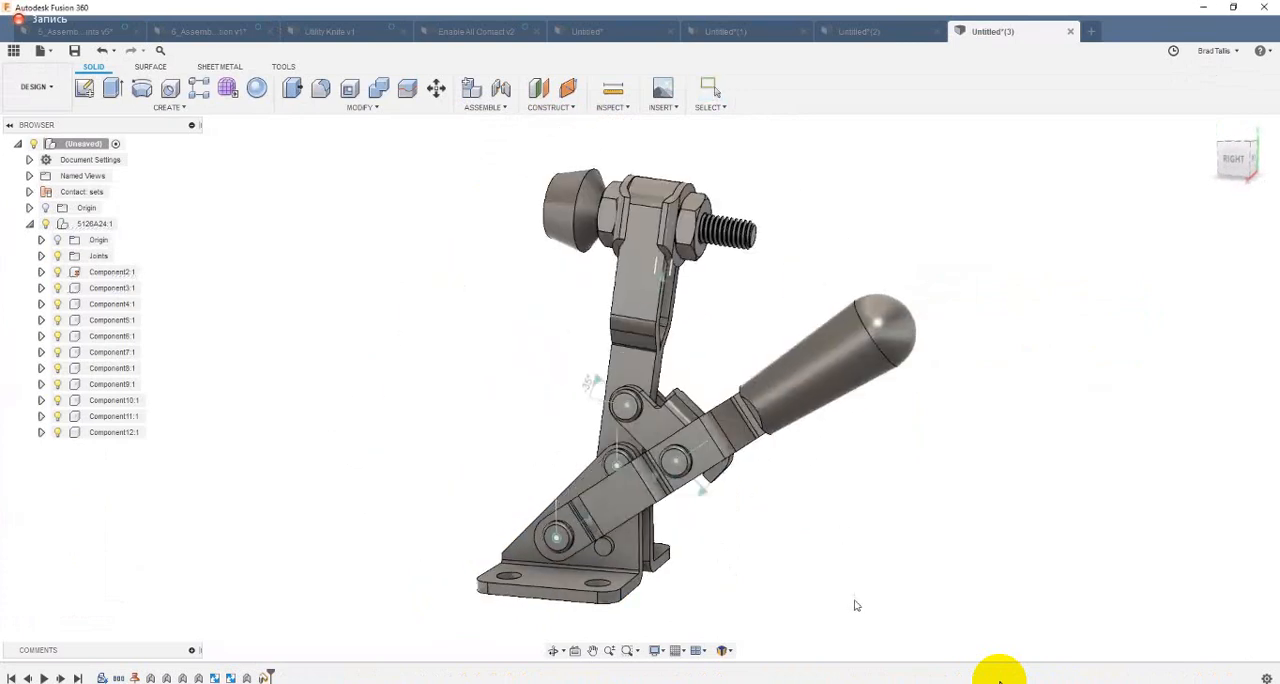
shift+middle_drag(1046, 450, 848, 322)
click(1235, 160)
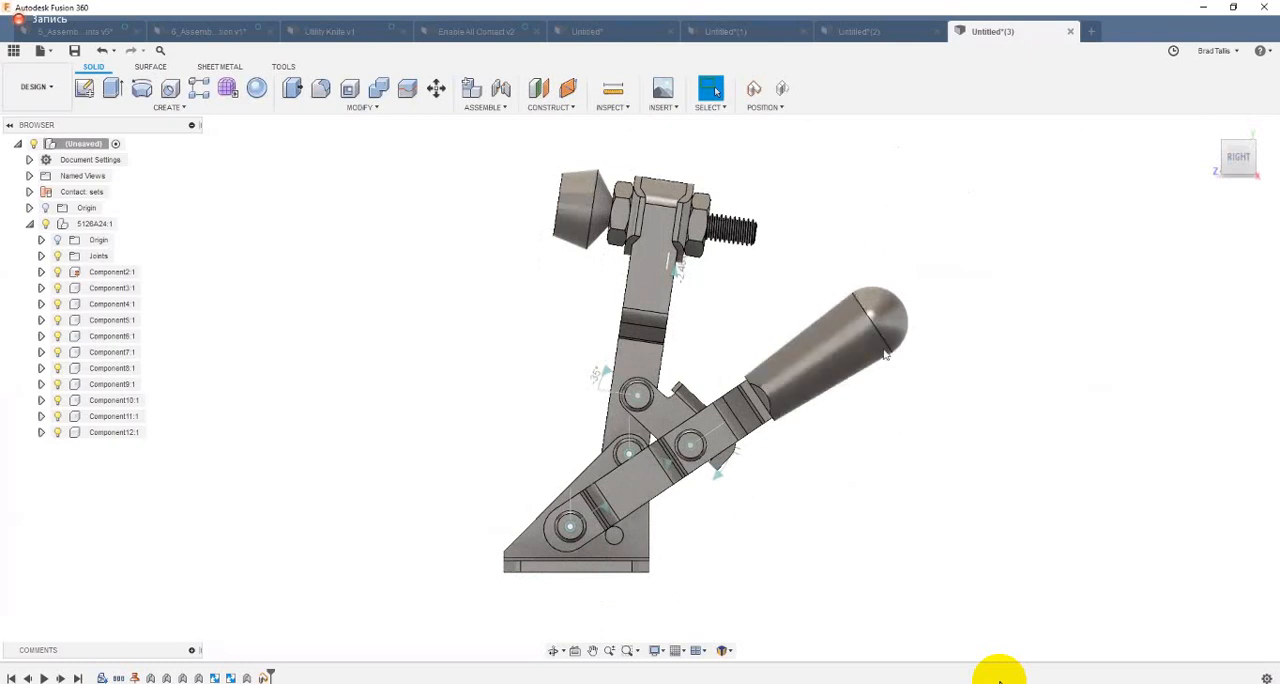
drag(654, 302, 841, 496)
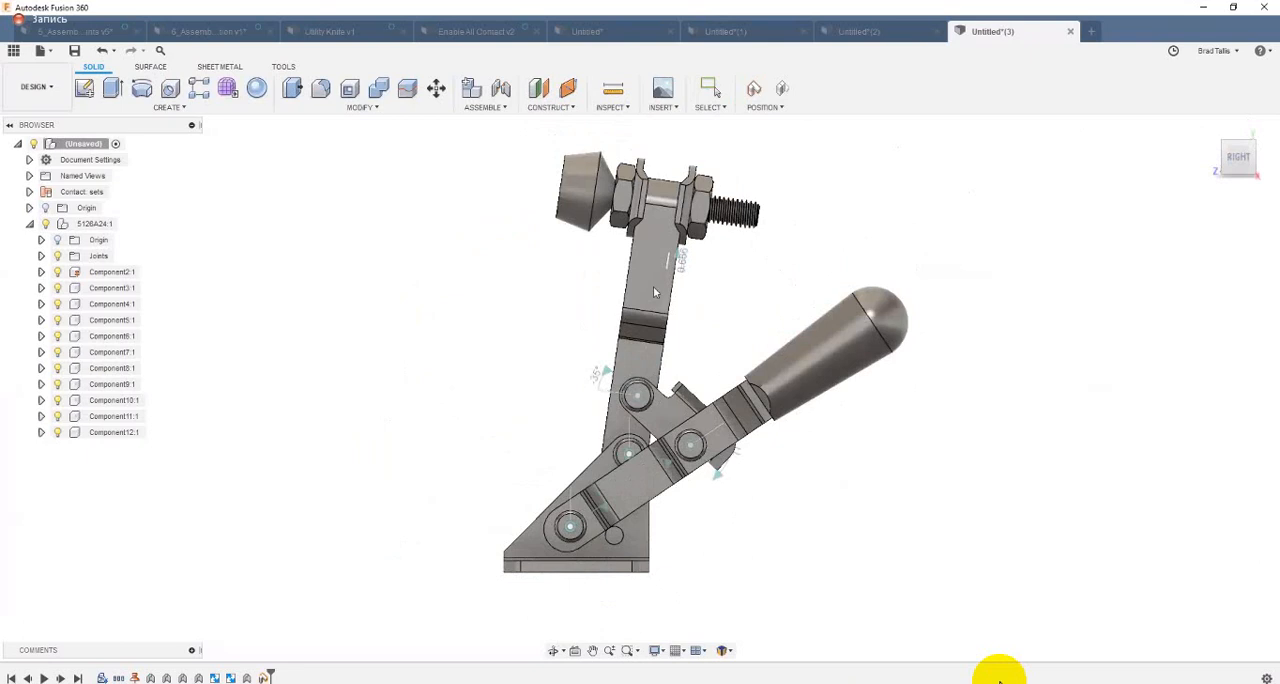
drag(653, 290, 796, 306)
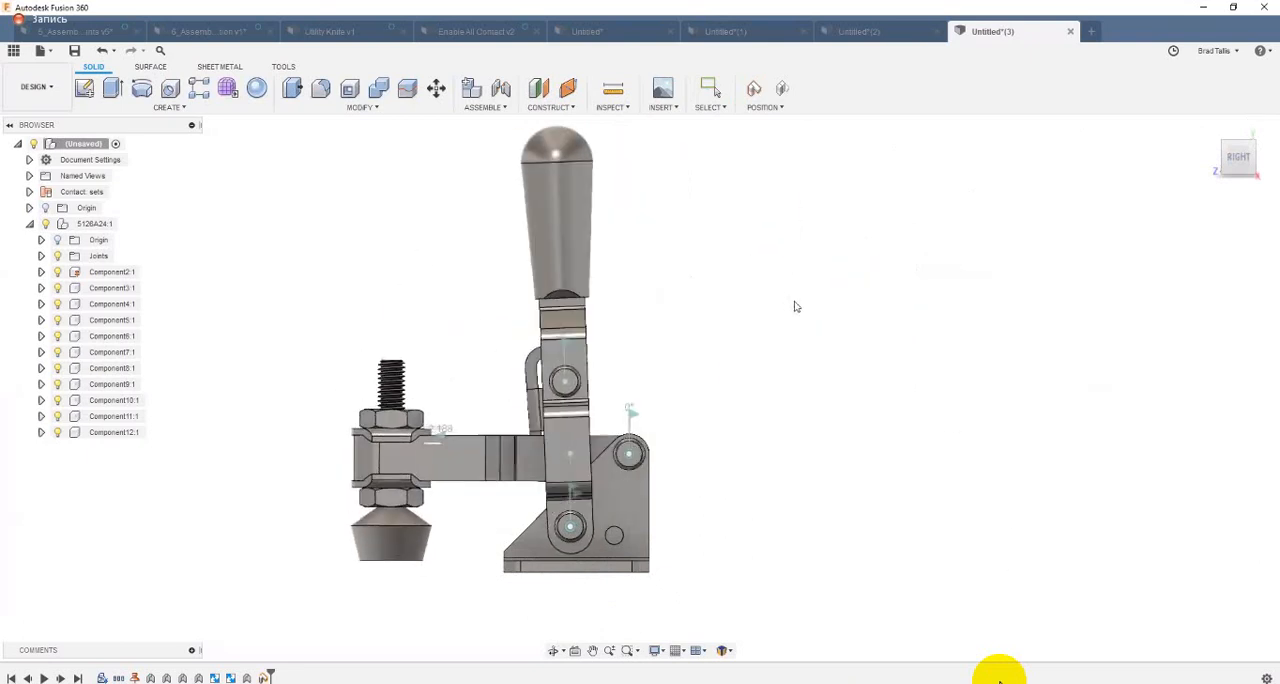
Step: Move the handle and the clamp arm to check how the links meet, and revert the components to their saved position
shift+middle_drag(794, 297, 586, 323)
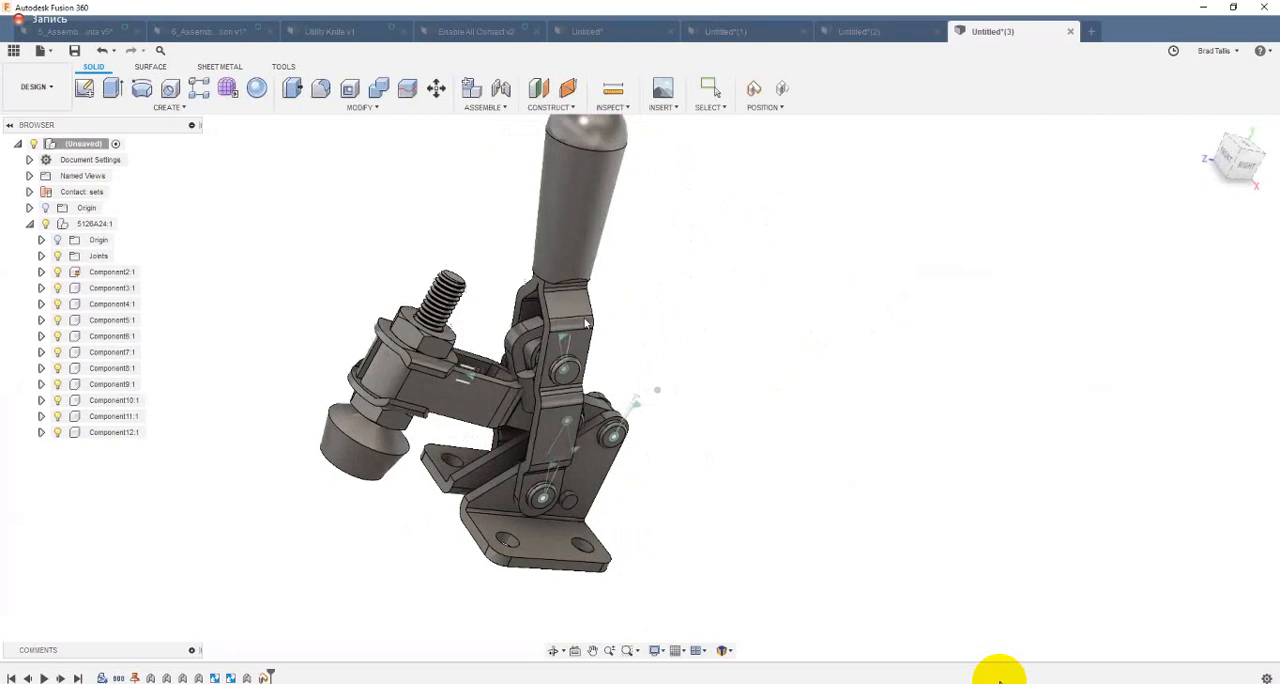
drag(586, 323, 644, 326)
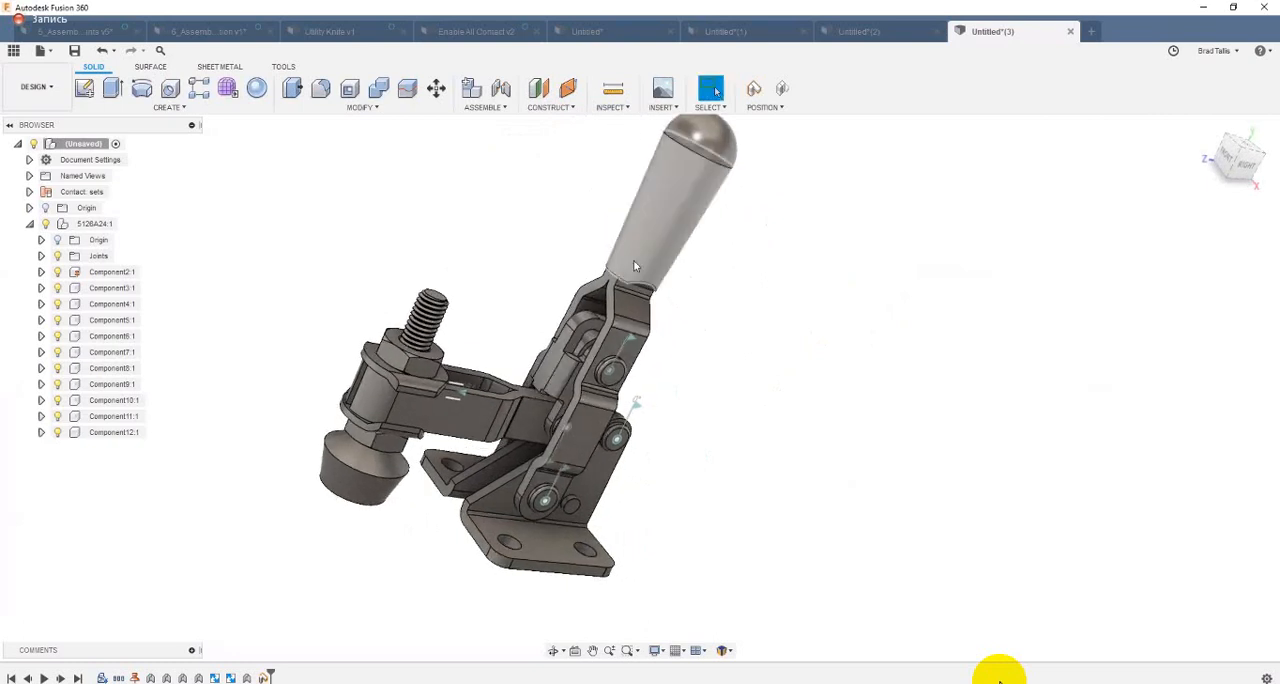
drag(425, 325, 506, 390)
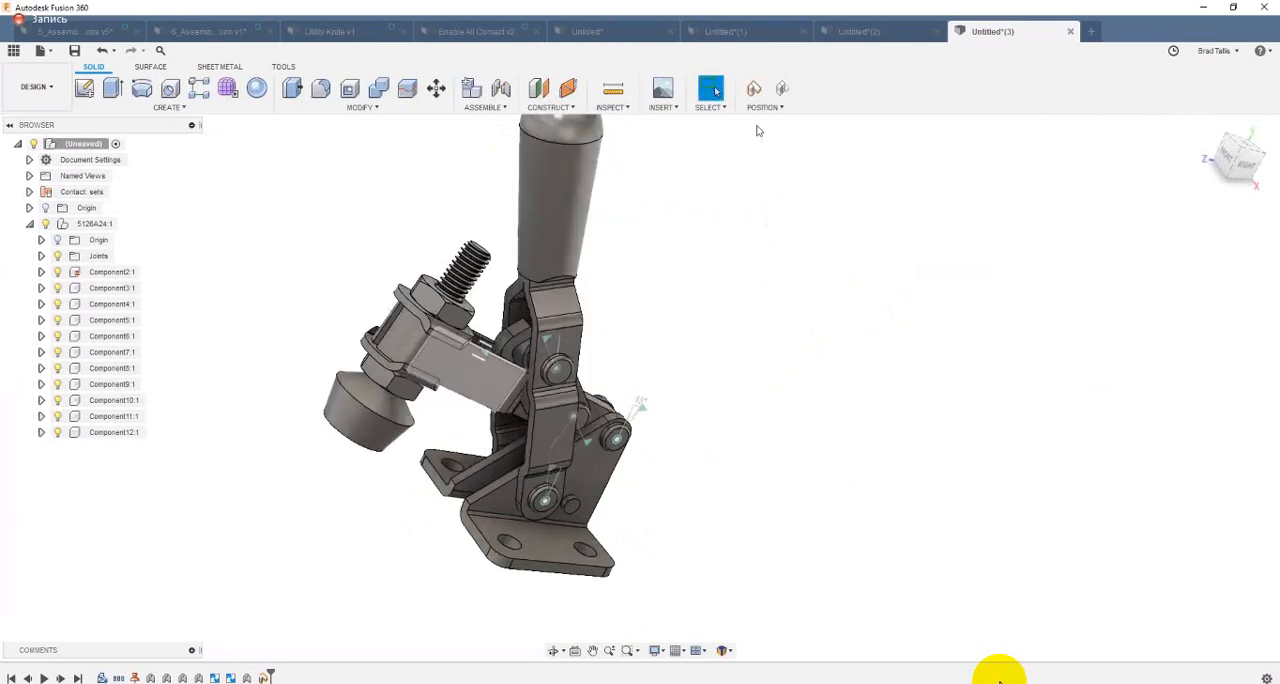
click(782, 92)
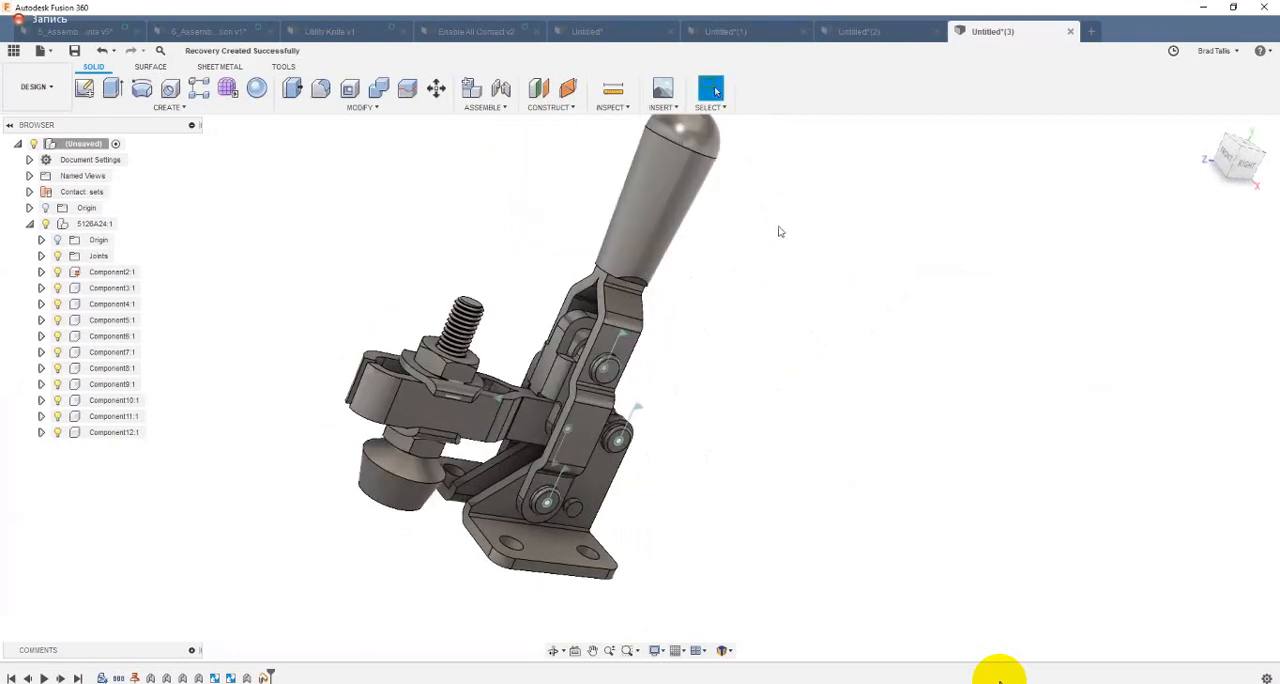
Step: Create a new contact set from the inner connecting link and the clamp arm
click(484, 107)
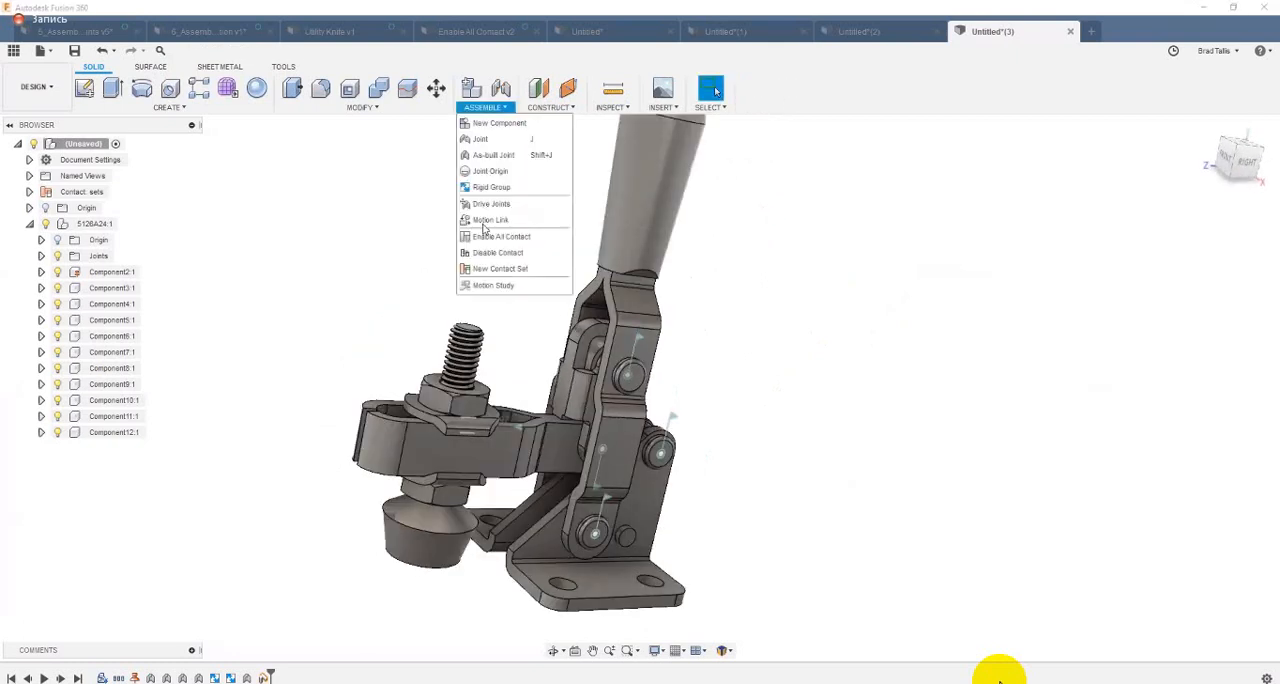
click(505, 262)
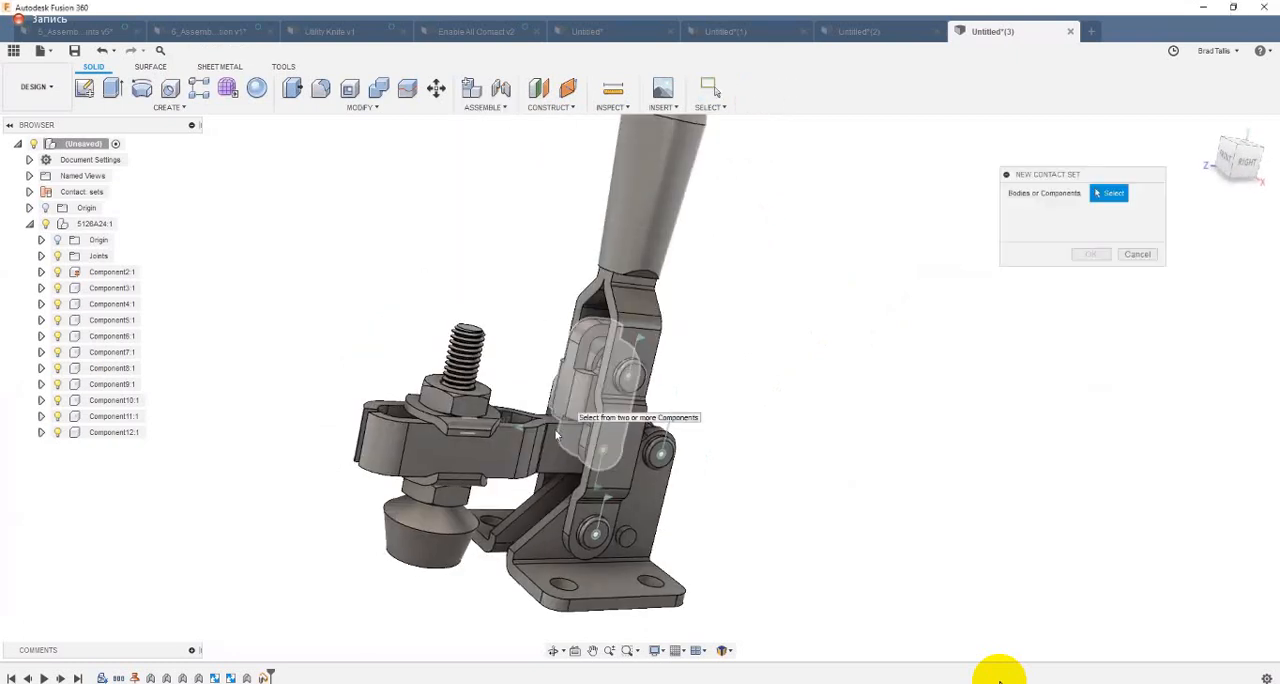
click(575, 412)
click(558, 444)
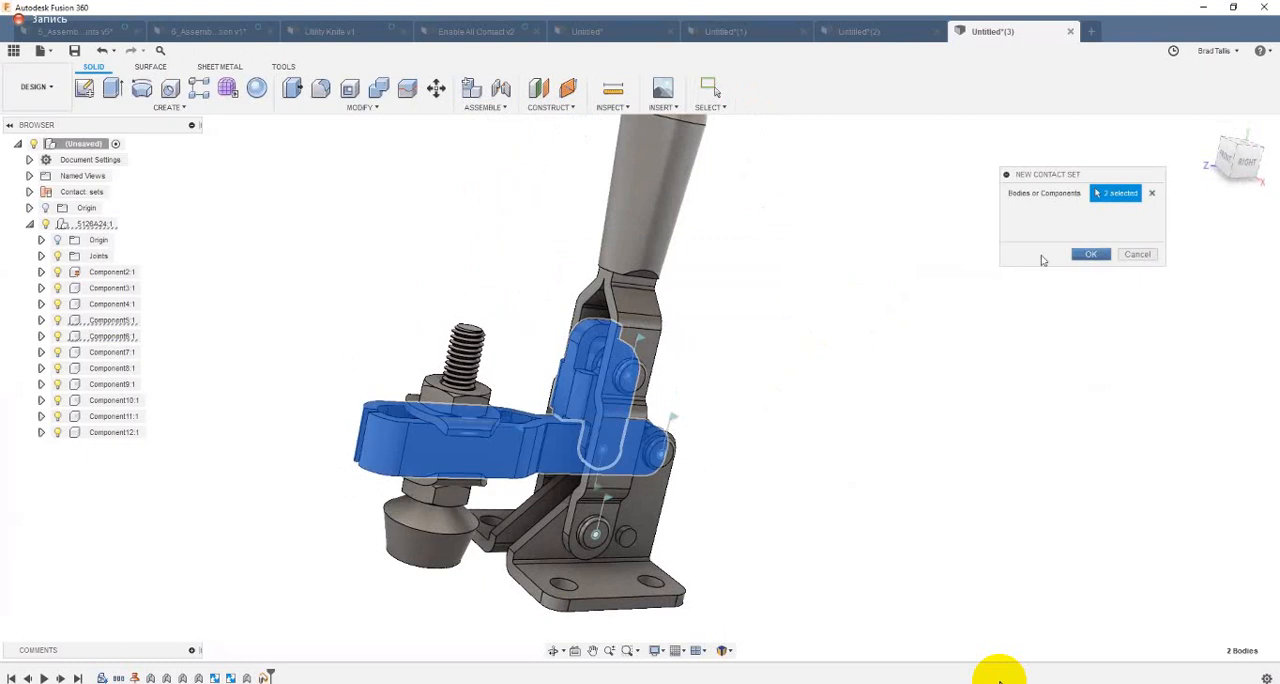
click(1088, 254)
Step: Swing the toggle clamp open and back closed to test the contact between the connecting link and the clamp arm
shift+middle_drag(720, 282, 882, 433)
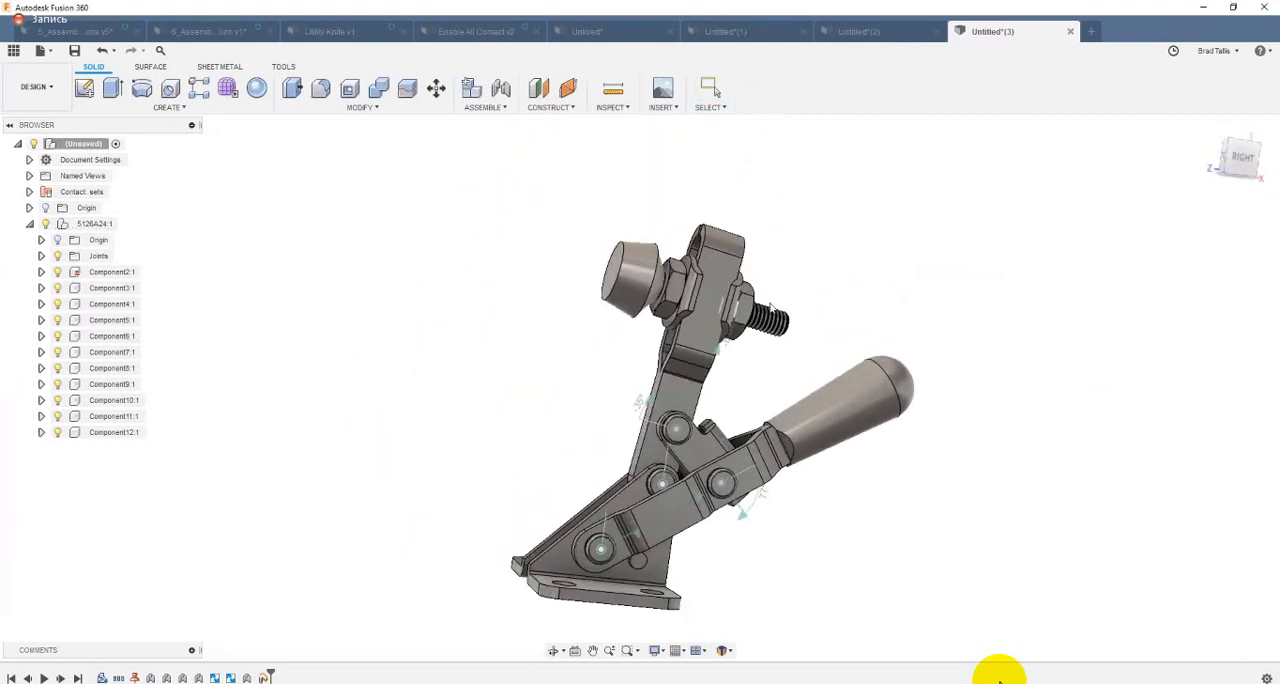
mouse_move(698, 268)
mouse_down()
mouse_move(487, 242)
mouse_move(700, 257)
mouse_up()
drag(624, 243, 440, 250)
shift+middle_drag(394, 261, 369, 266)
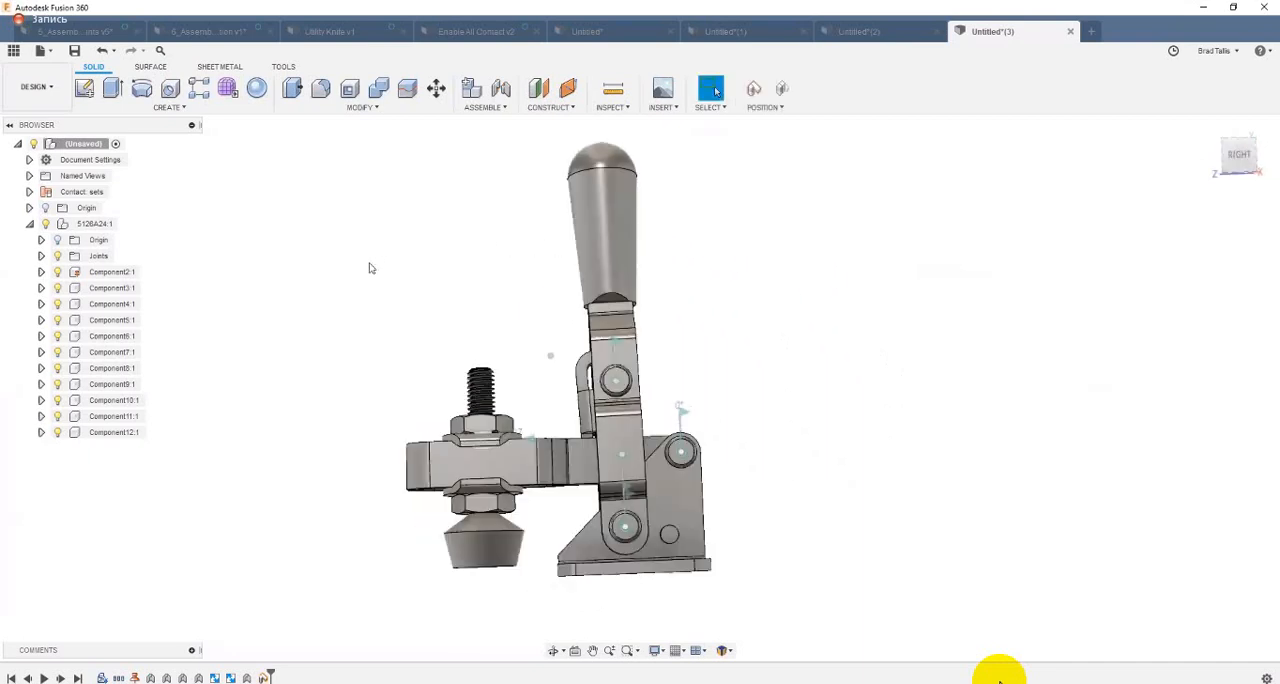
drag(369, 266, 806, 112)
shift+middle_drag(855, 136, 680, 203)
shift+middle_drag(471, 54, 477, 43)
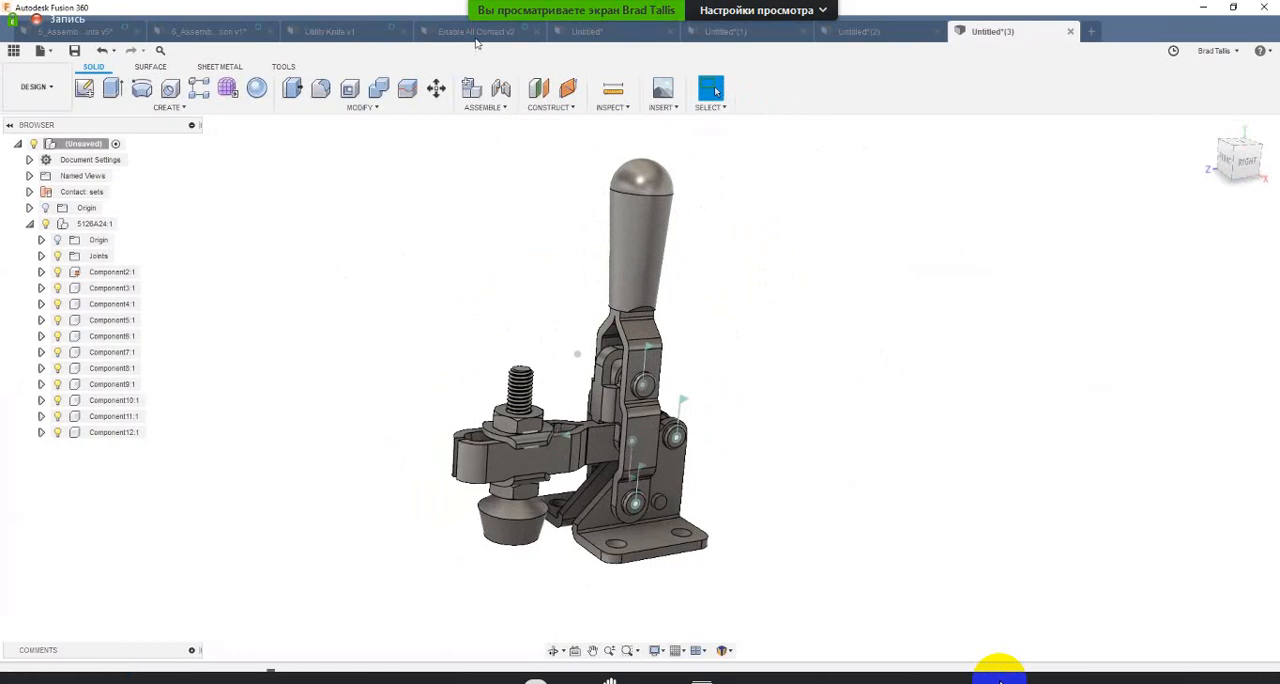
Step: Switch to the Enable All Contact v2 design and bring up its assembly commands
click(477, 33)
click(485, 107)
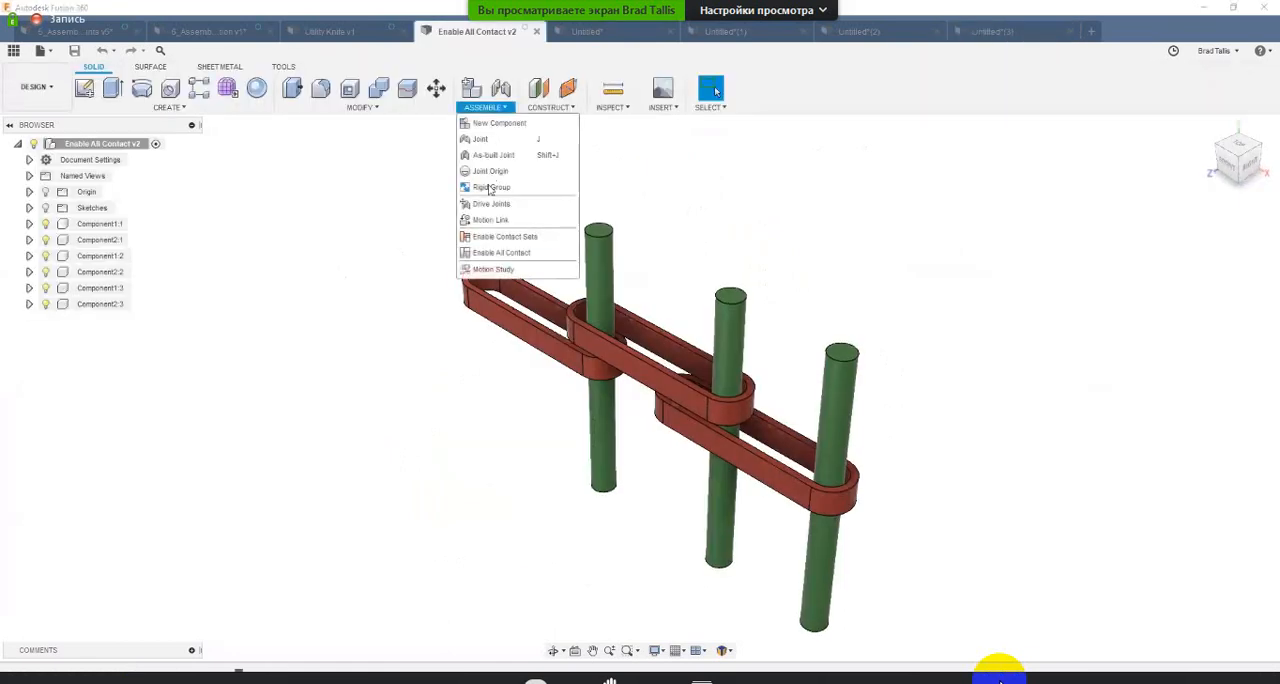
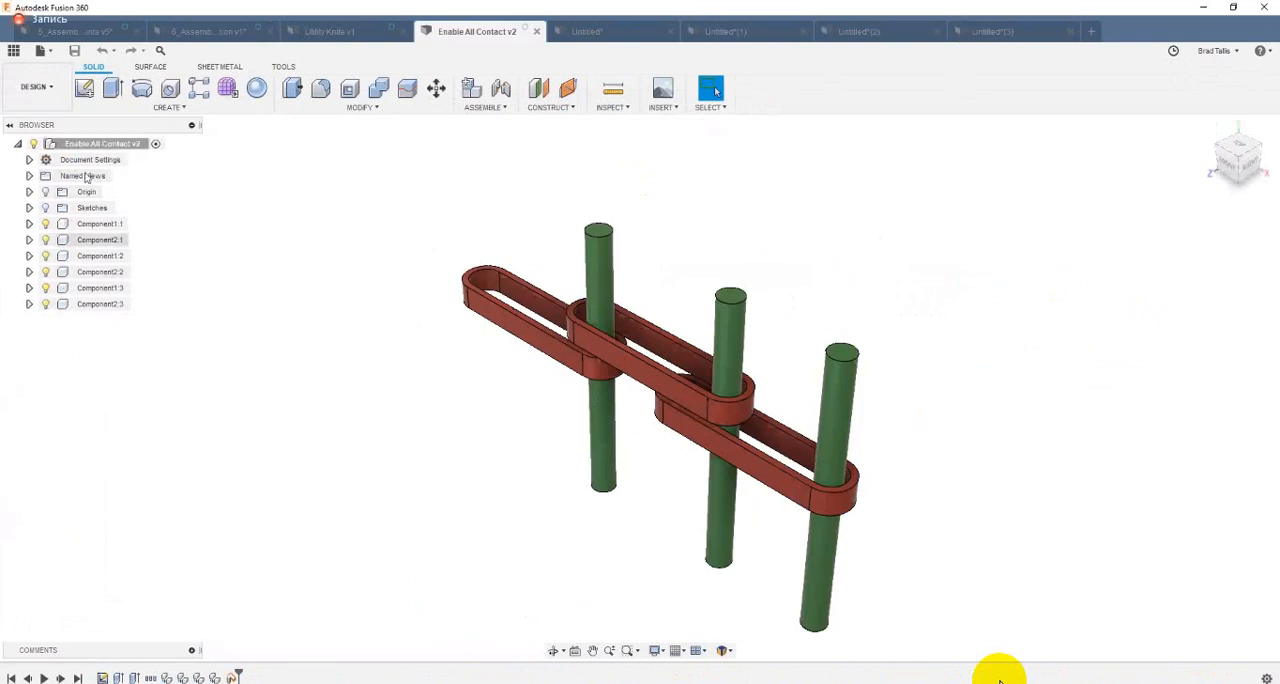
Step: Enable contact analysis between all components of the link assembly and check the available contact commands
shift+middle_drag(361, 324, 476, 151)
click(485, 107)
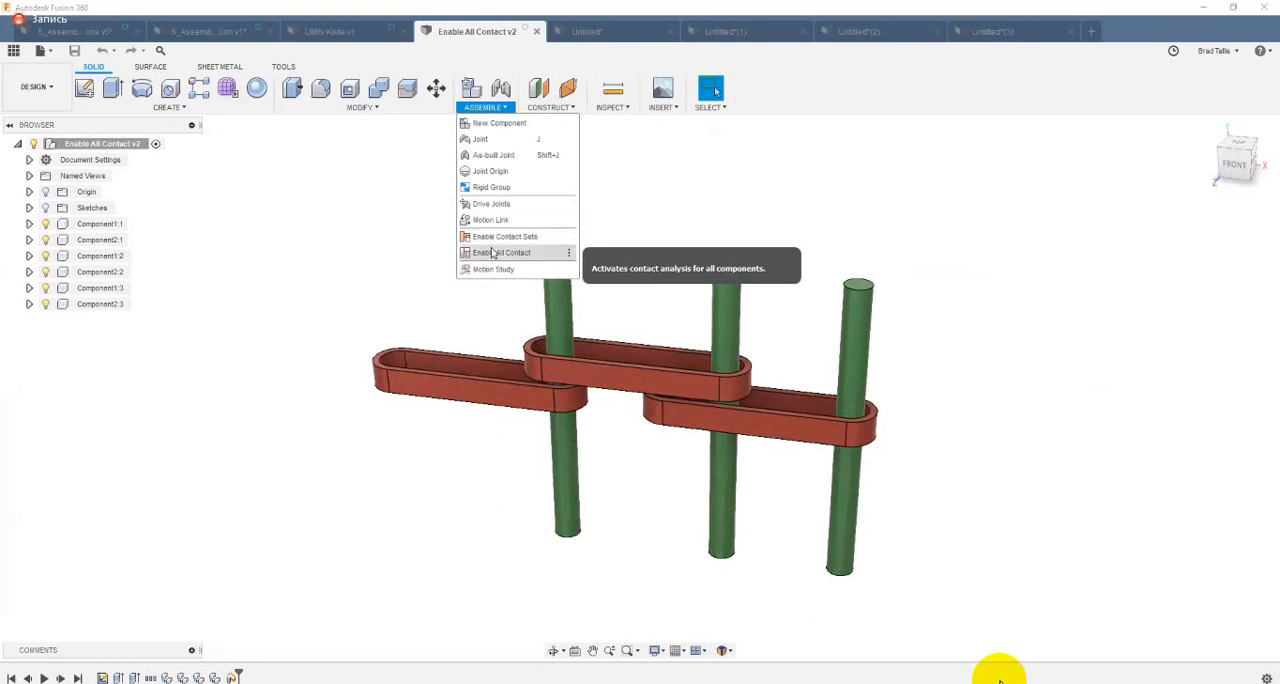
click(574, 262)
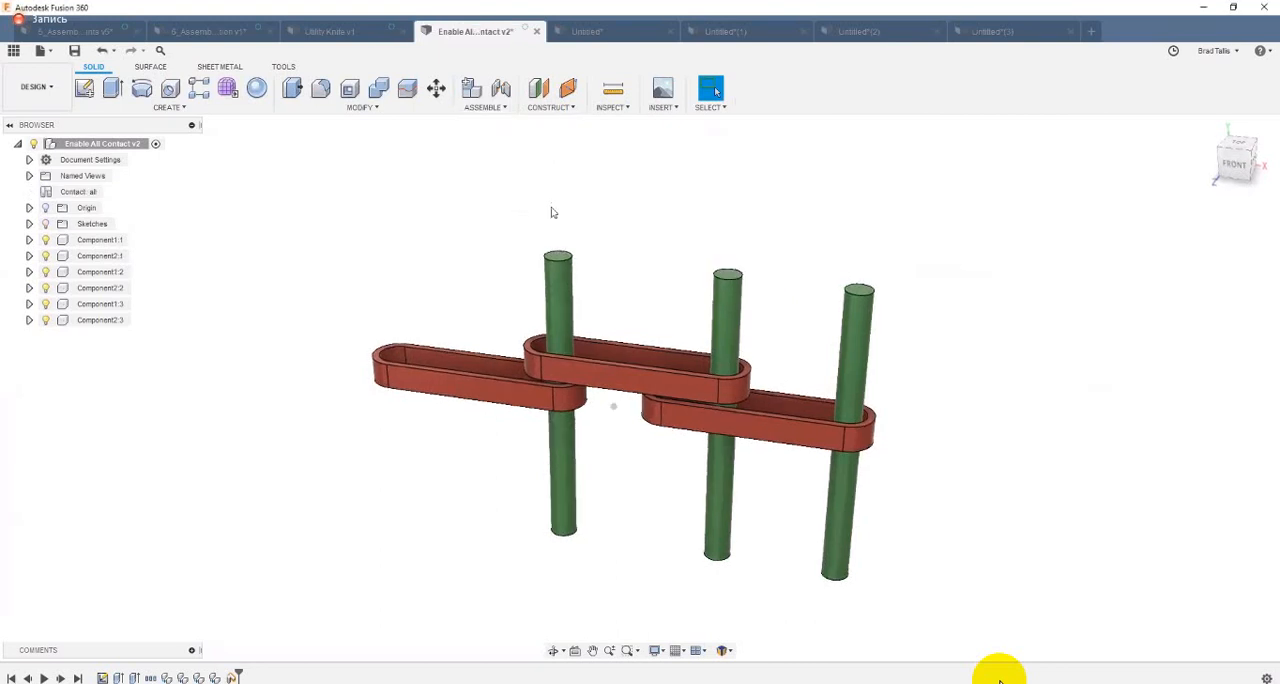
click(472, 89)
click(1108, 332)
click(484, 107)
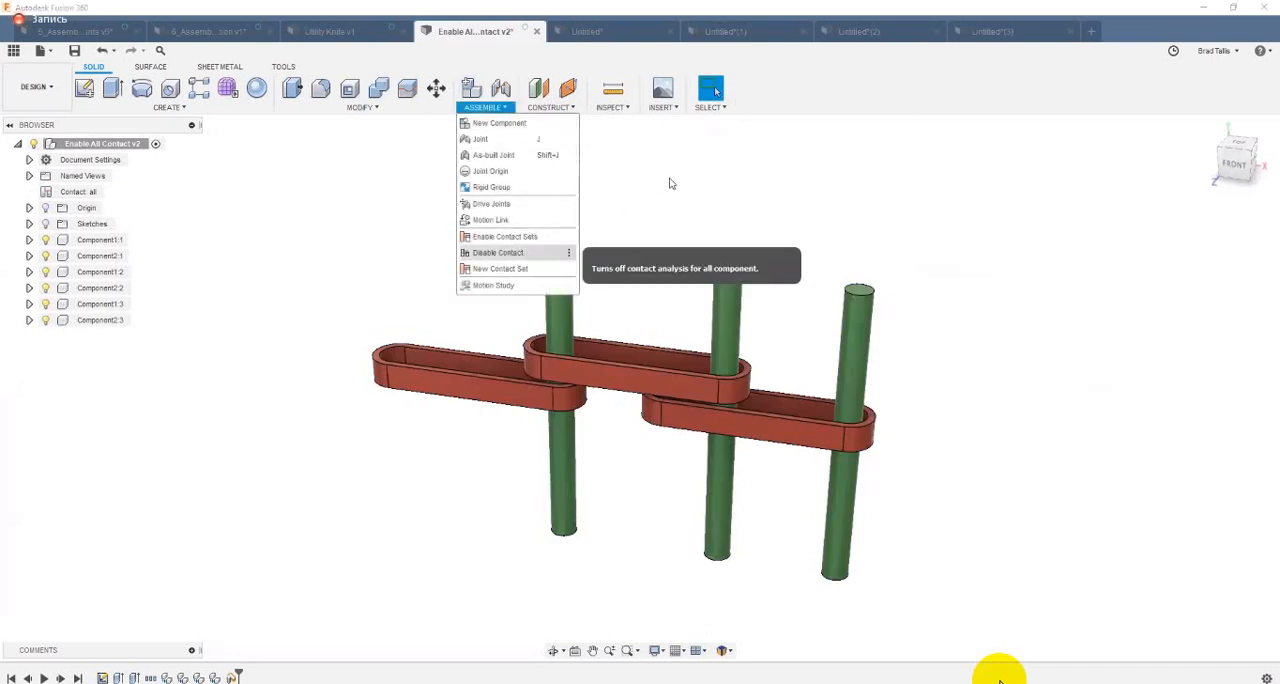
click(748, 243)
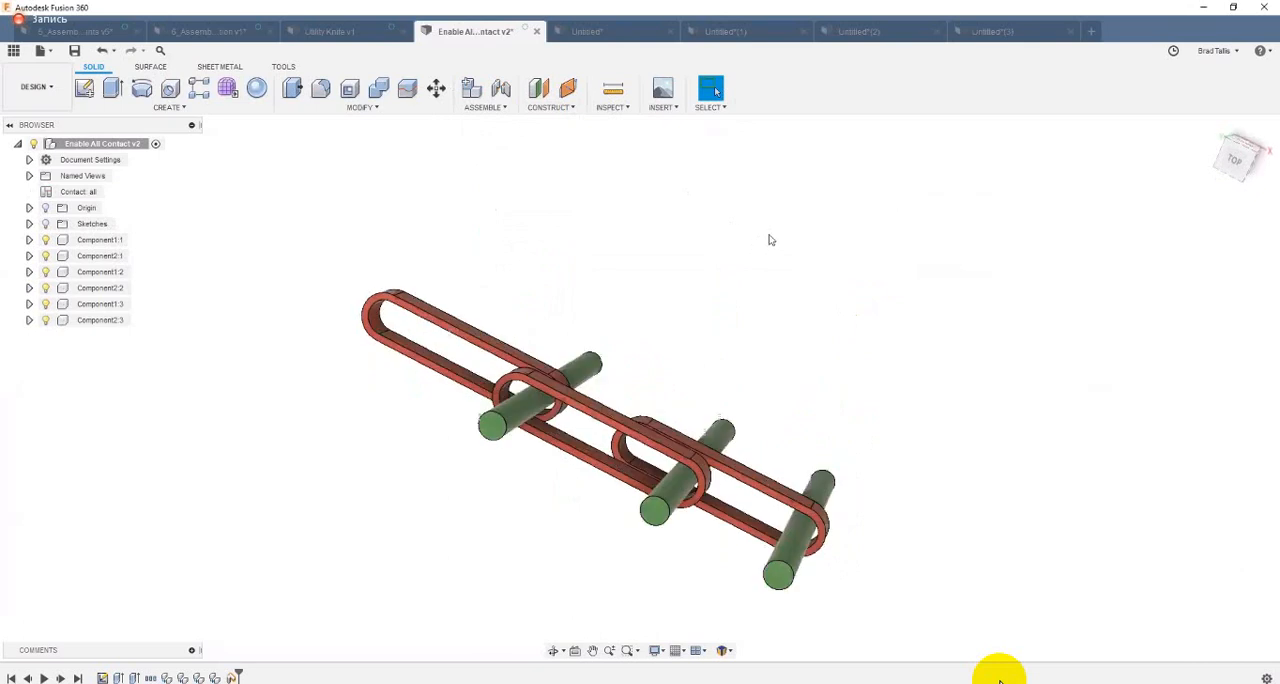
Step: Pull the green rods through the slotted red links to test how all-contact makes the chain move
shift+middle_drag(770, 240, 833, 288)
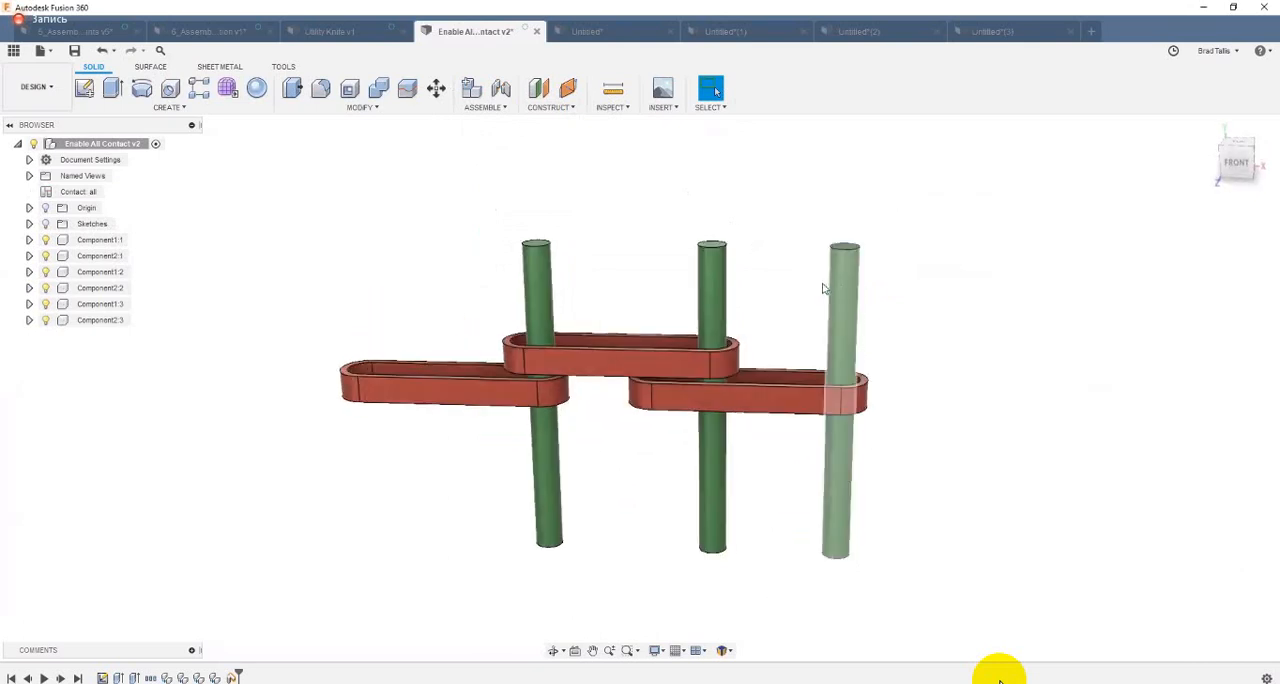
mouse_move(823, 289)
mouse_down()
mouse_move(805, 278)
mouse_move(1008, 297)
mouse_move(860, 280)
mouse_move(841, 298)
mouse_up()
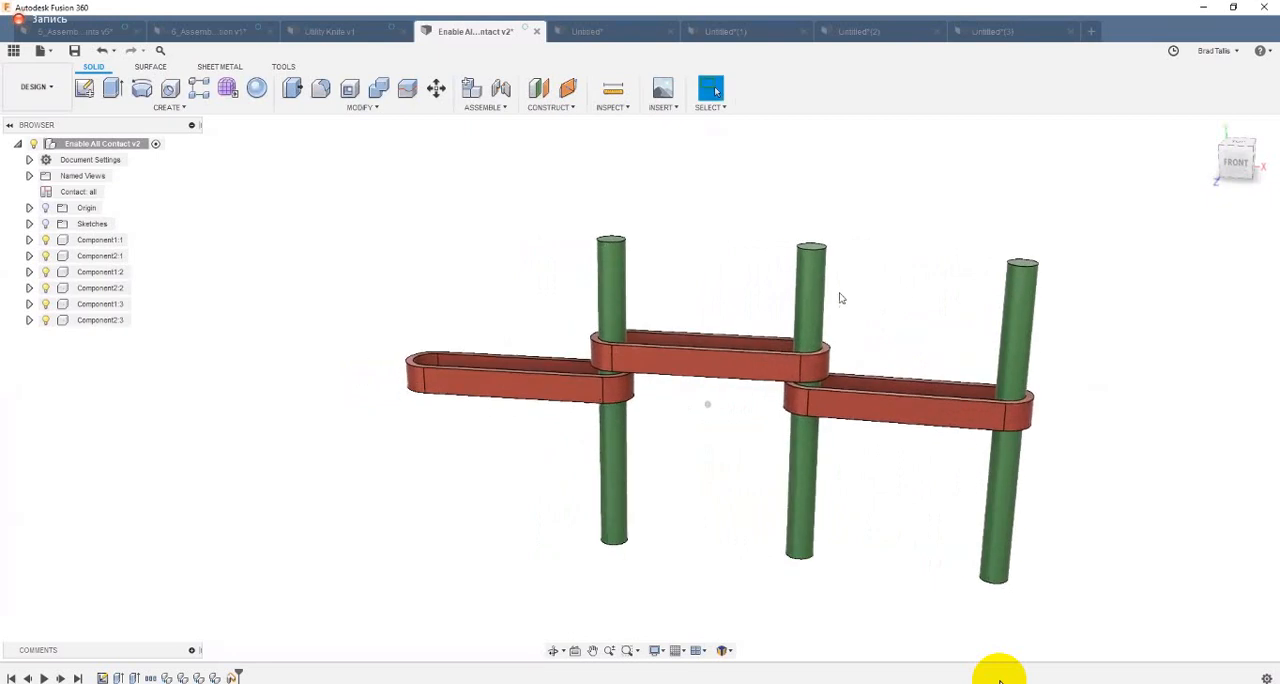
shift+middle_drag(841, 298, 745, 262)
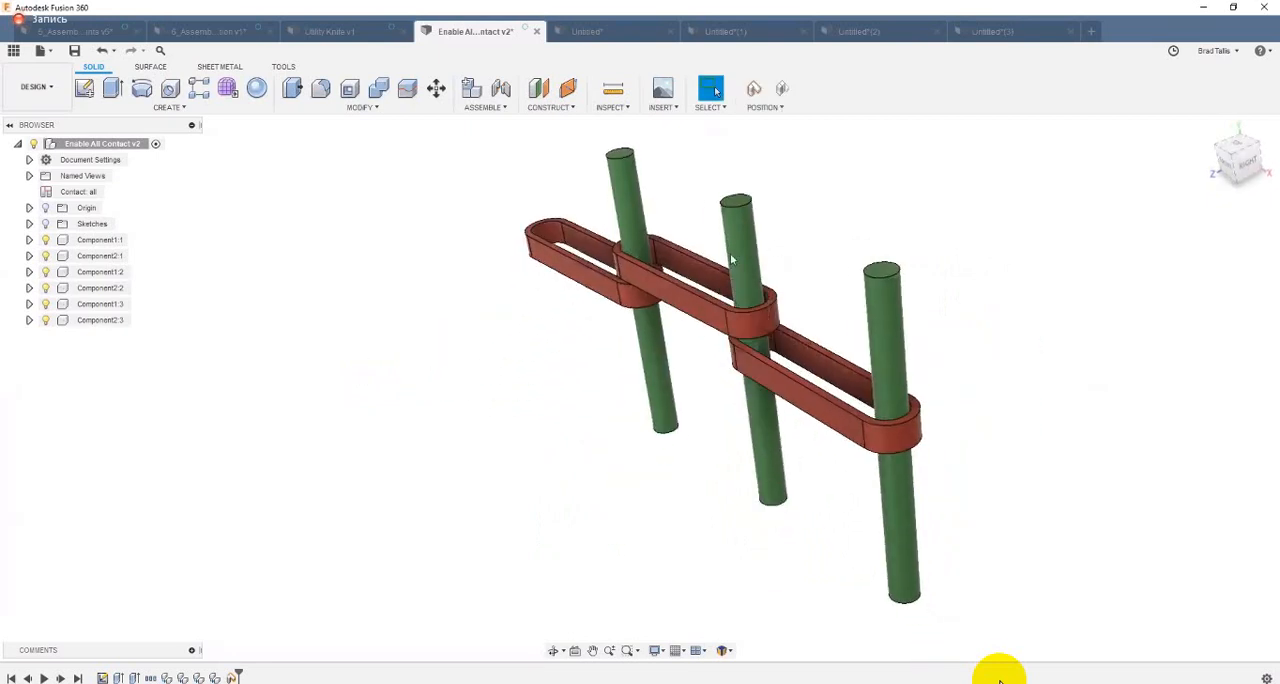
drag(731, 260, 449, 319)
shift+middle_drag(664, 279, 537, 331)
drag(541, 331, 417, 353)
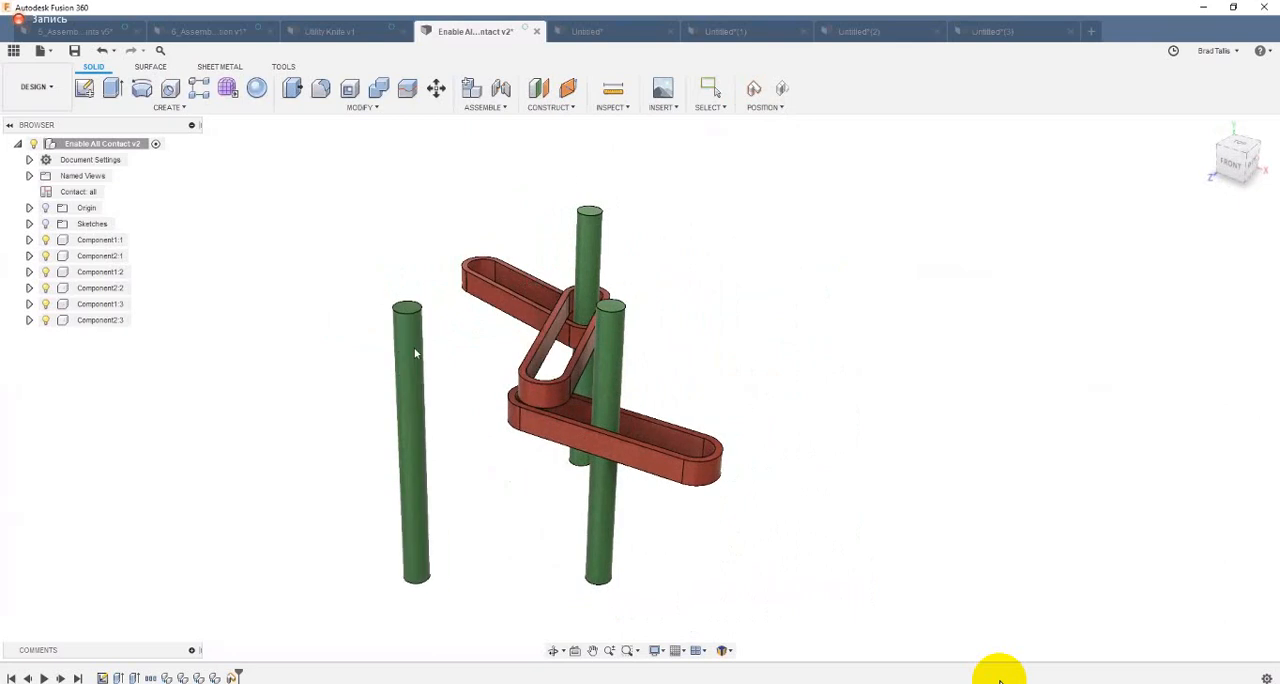
Step: Swing the displaced rods back against the red links from several directions, and revert the components to their saved position
shift+middle_drag(415, 352, 458, 342)
drag(466, 351, 709, 345)
shift+middle_drag(650, 325, 687, 317)
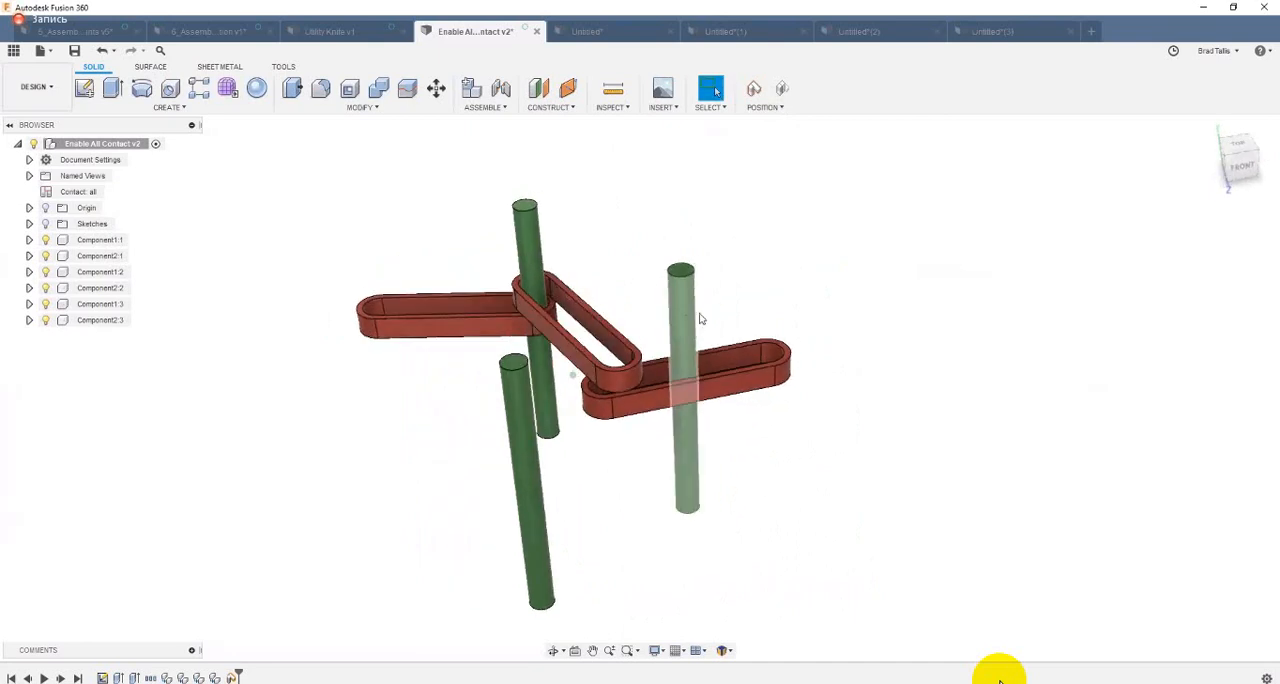
drag(700, 318, 580, 275)
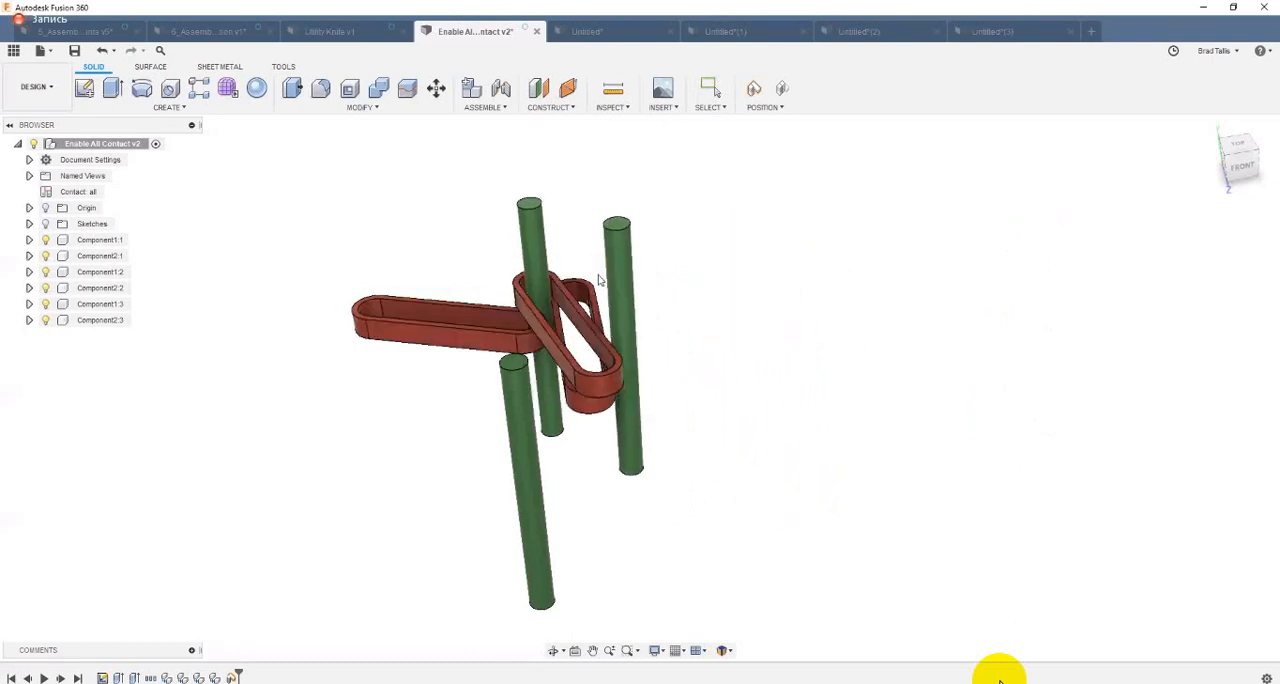
click(781, 95)
Step: Move the rods and links from another viewpoint to repeat the contact test, and revert the component positions
shift+middle_drag(814, 229, 485, 350)
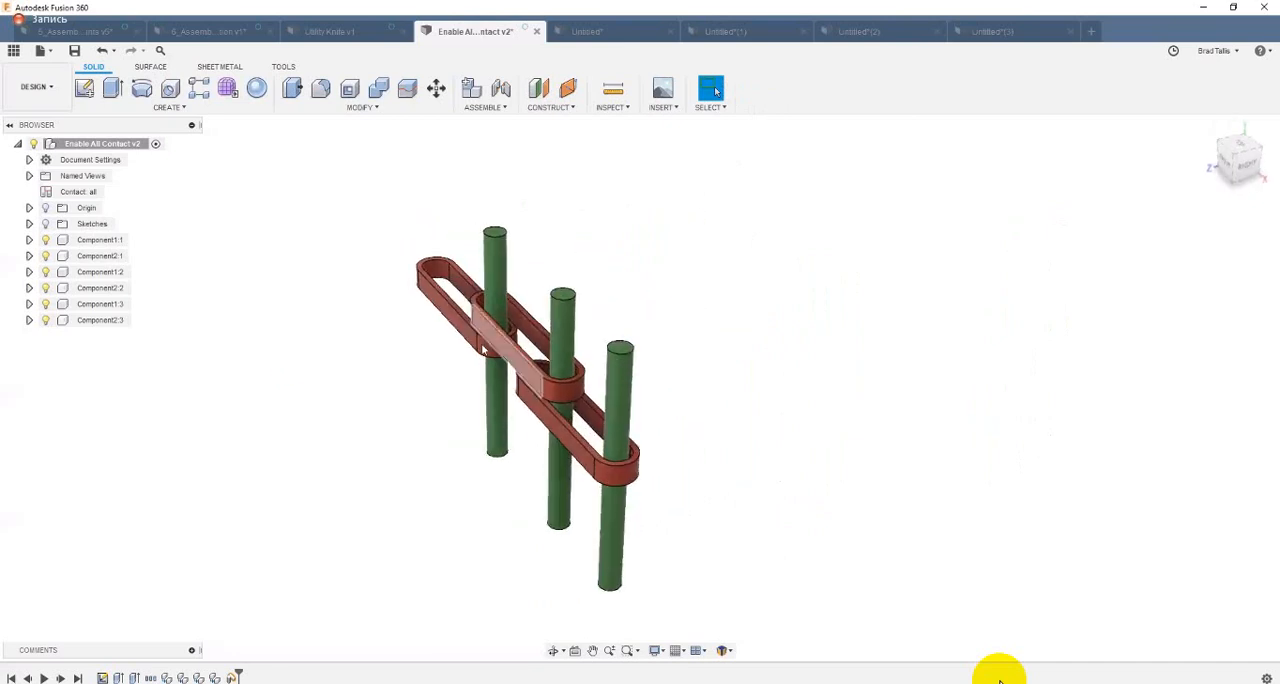
drag(483, 349, 524, 303)
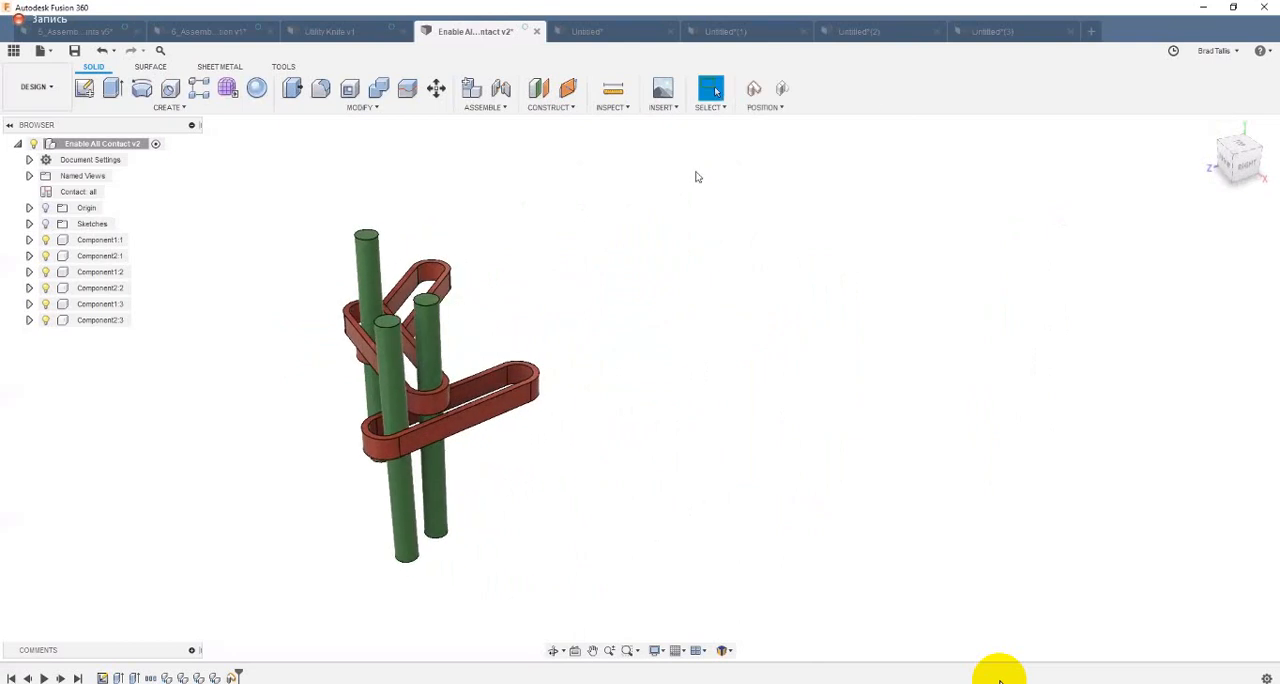
click(782, 90)
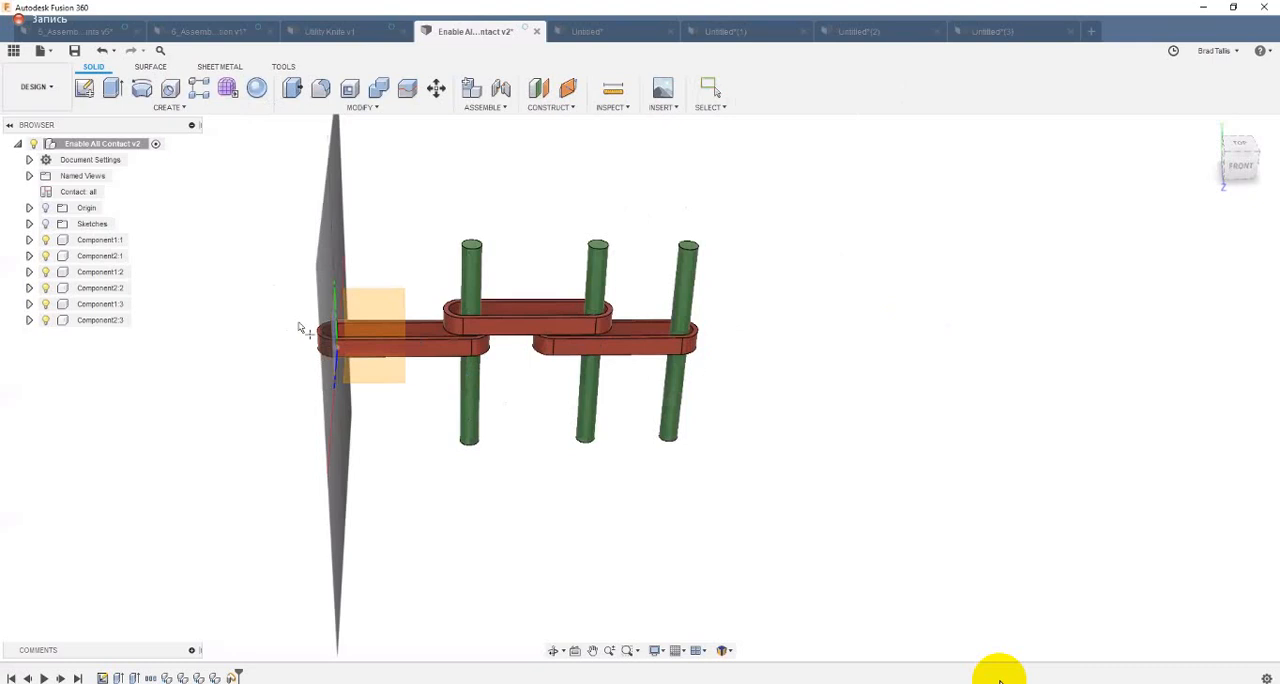
Step: Create a sphere about 86 mm in diameter as a new body on the front origin plane above the links
click(385, 308)
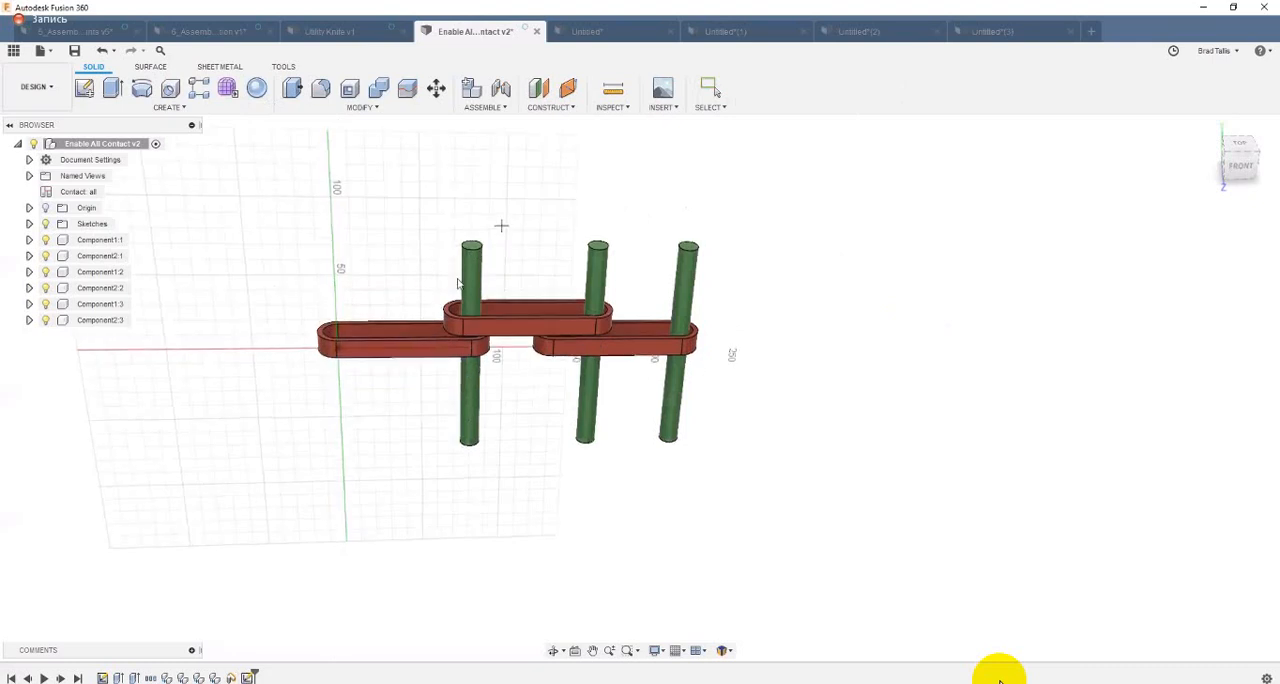
click(423, 266)
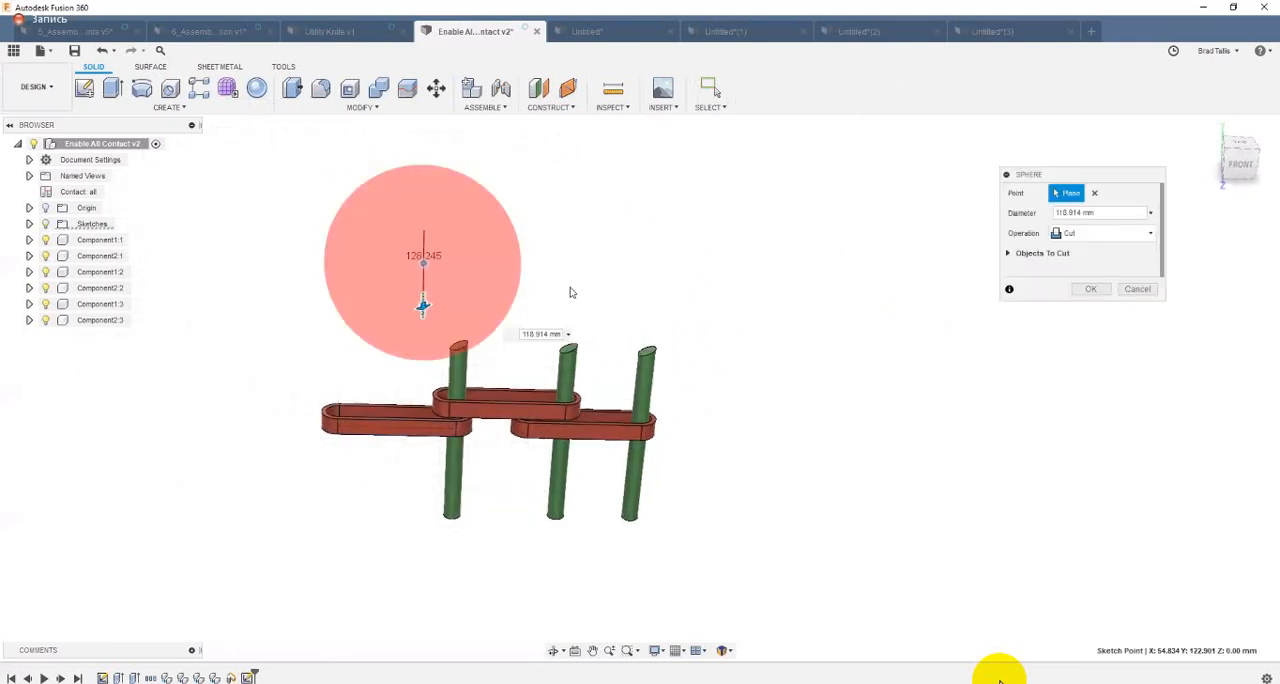
shift+middle_drag(420, 290, 466, 292)
drag(466, 292, 450, 282)
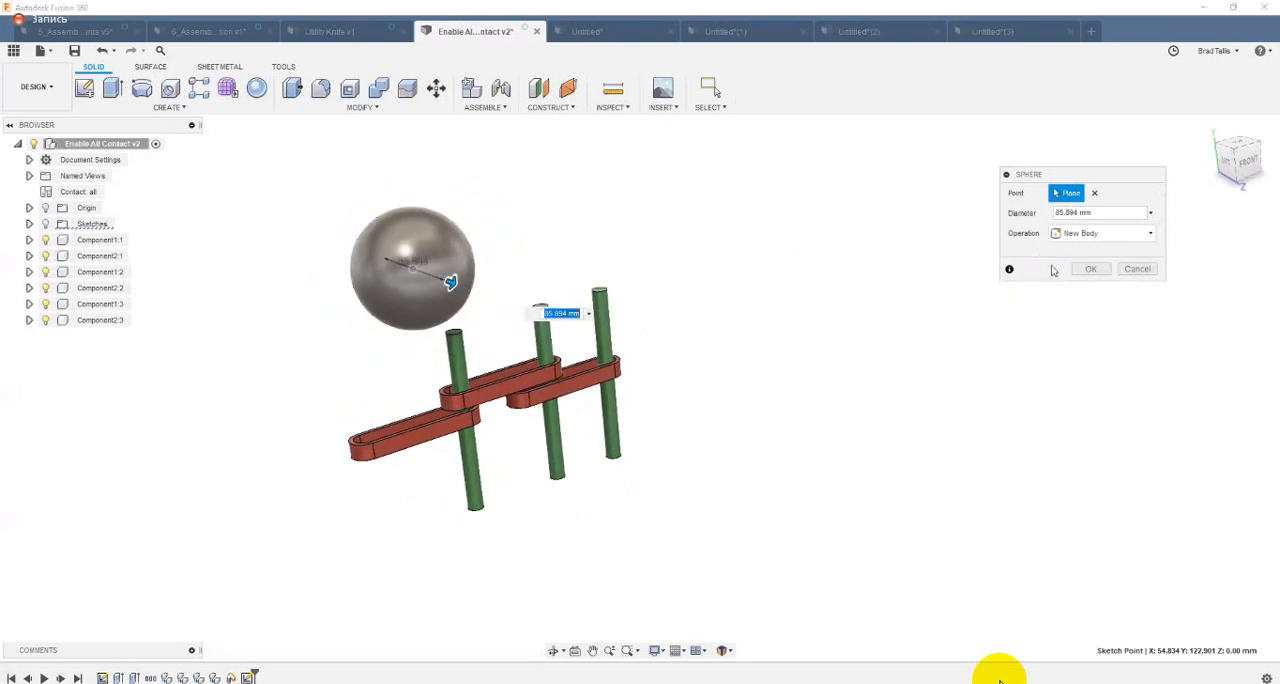
click(1092, 272)
shift+middle_drag(751, 183, 268, 92)
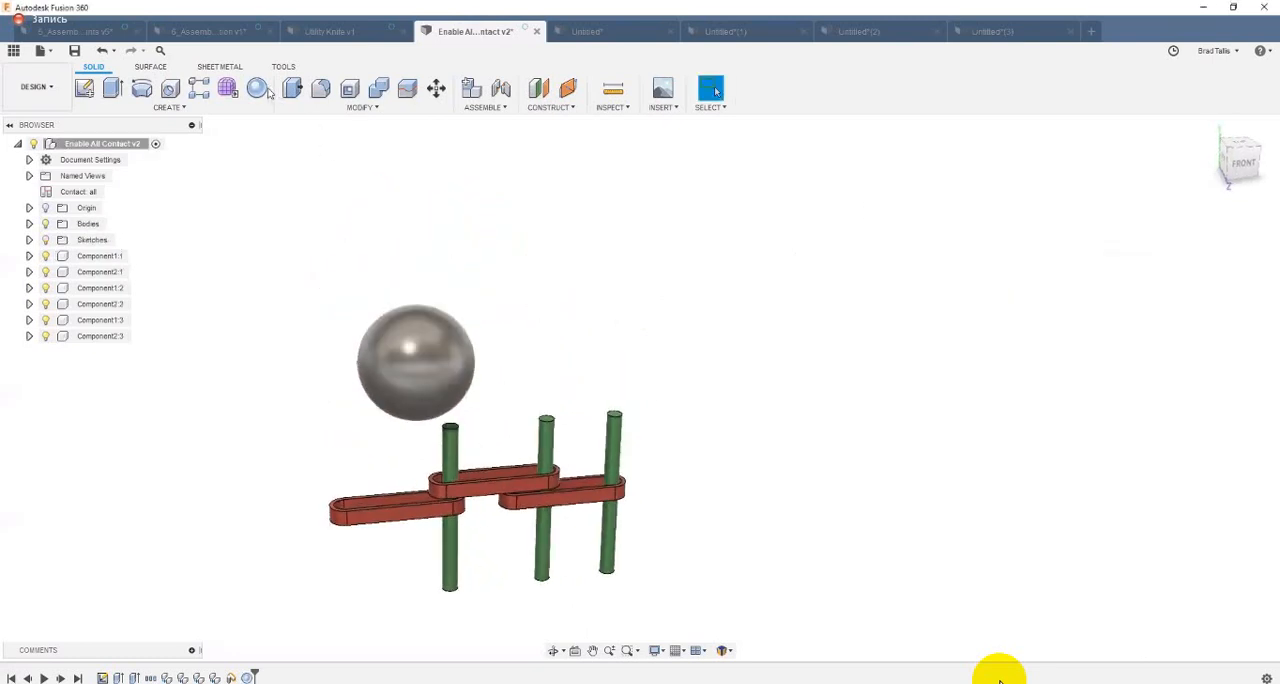
Step: Create a second sphere, 40 mm in diameter, as a new body above and beside the large sphere
click(266, 90)
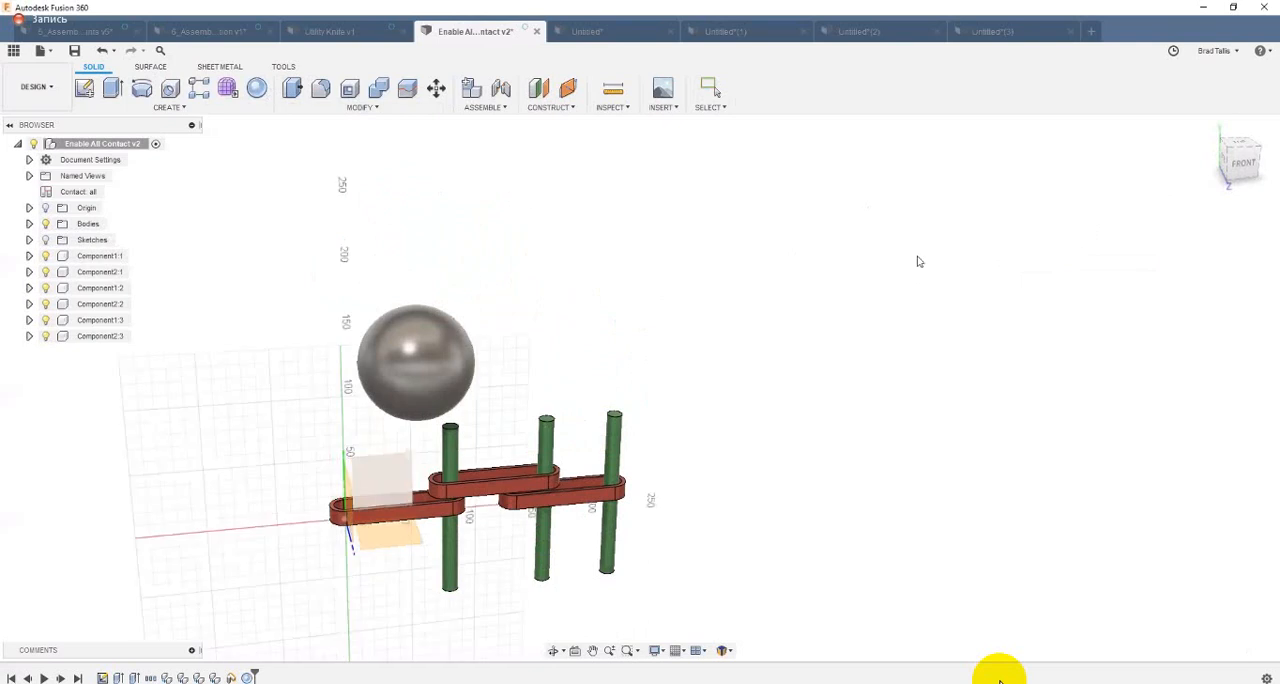
click(558, 222)
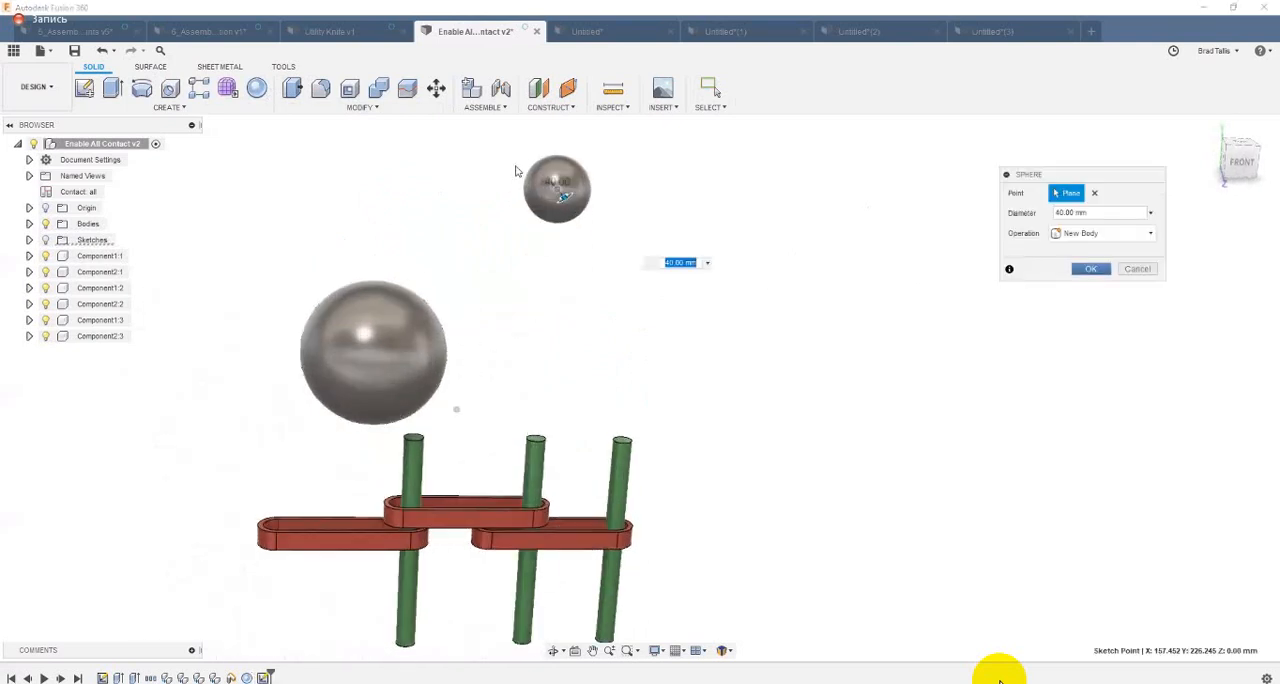
key(Return)
shift+middle_drag(474, 250, 372, 331)
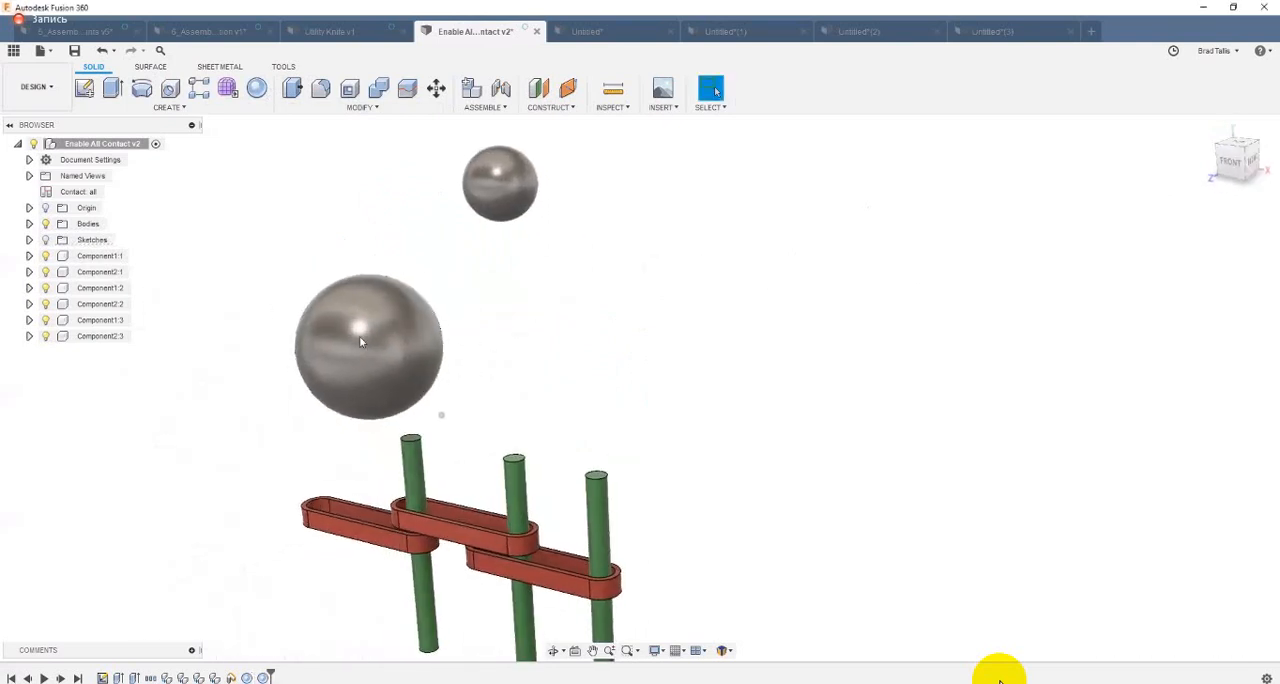
Step: Turn both sphere bodies into components and ground the large sphere
right_click(90, 225)
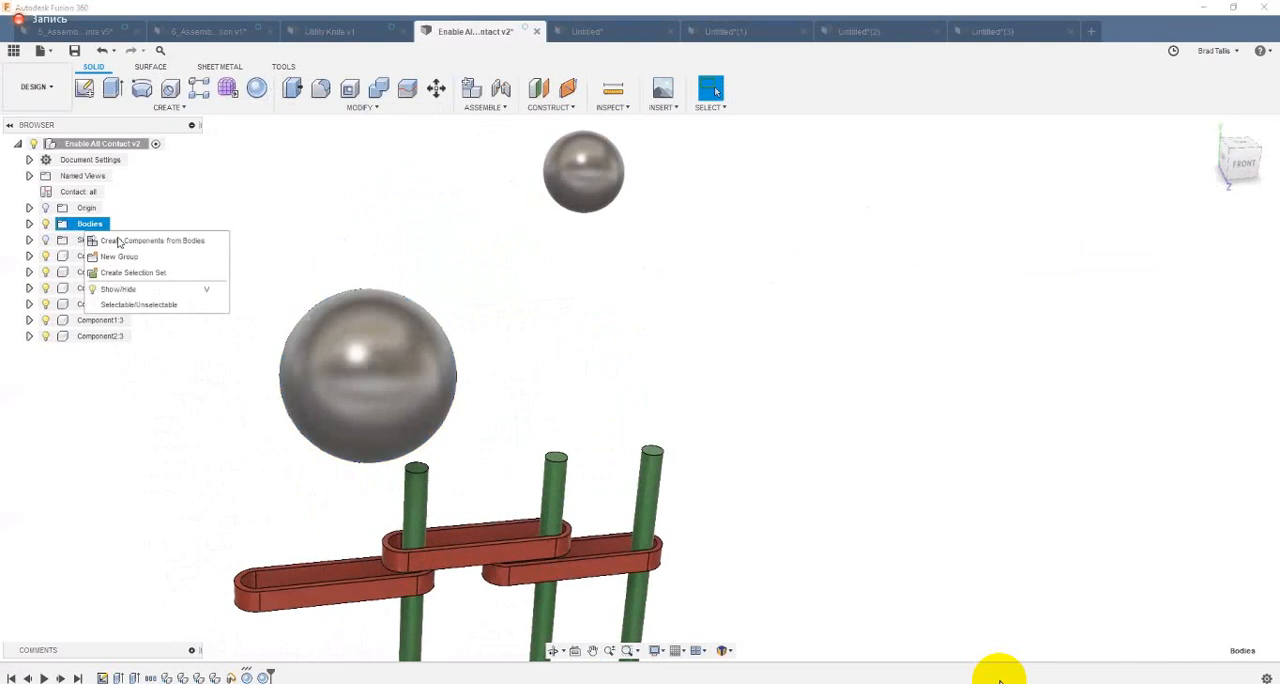
click(152, 240)
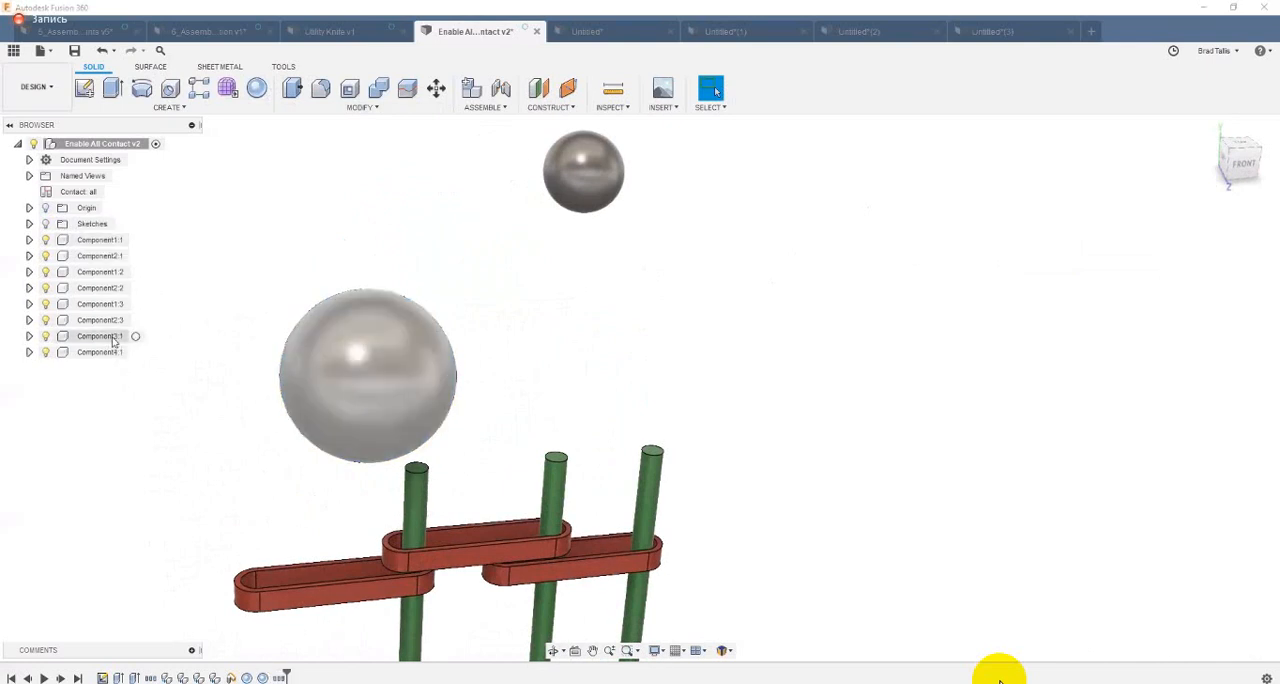
click(110, 337)
right_click(113, 341)
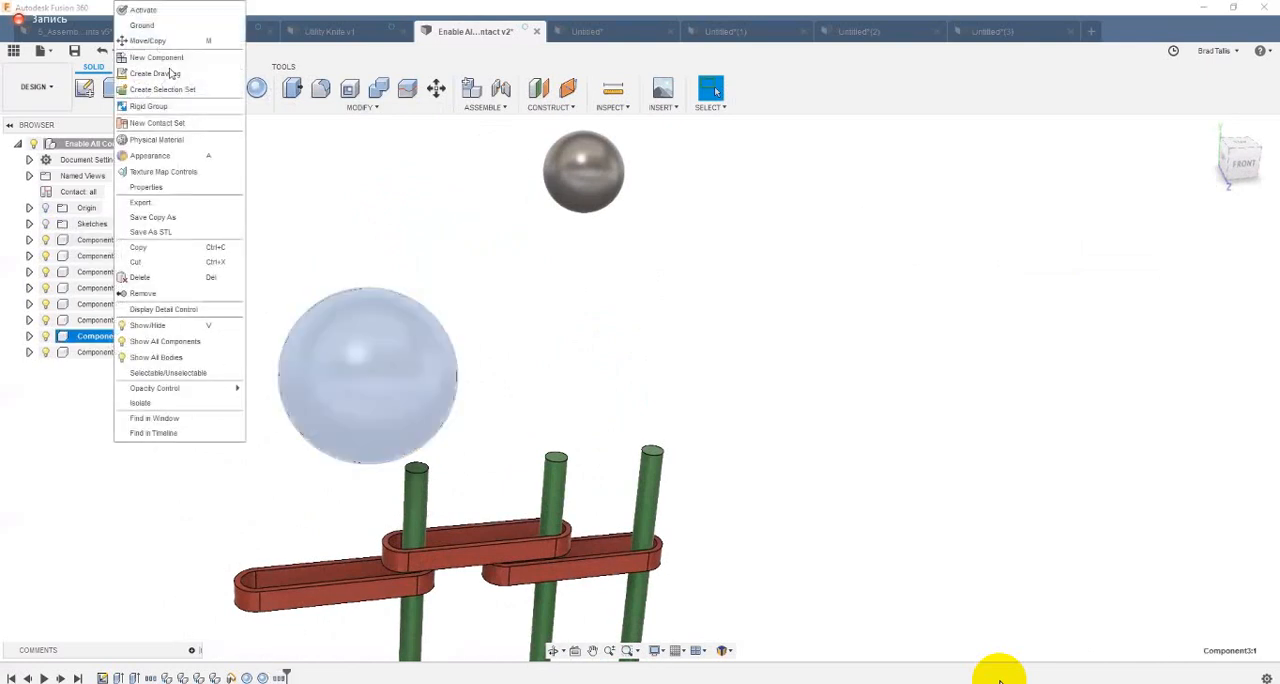
click(335, 176)
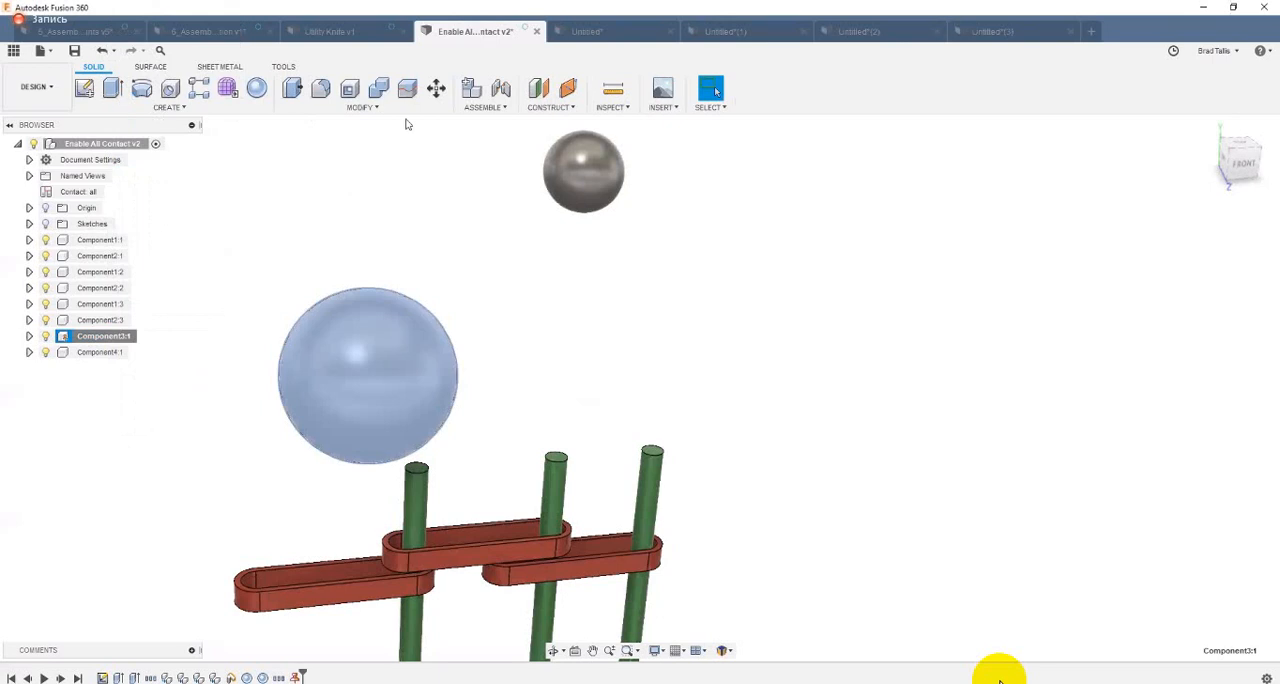
Step: Create a new contact set from the large and the small sphere
click(484, 107)
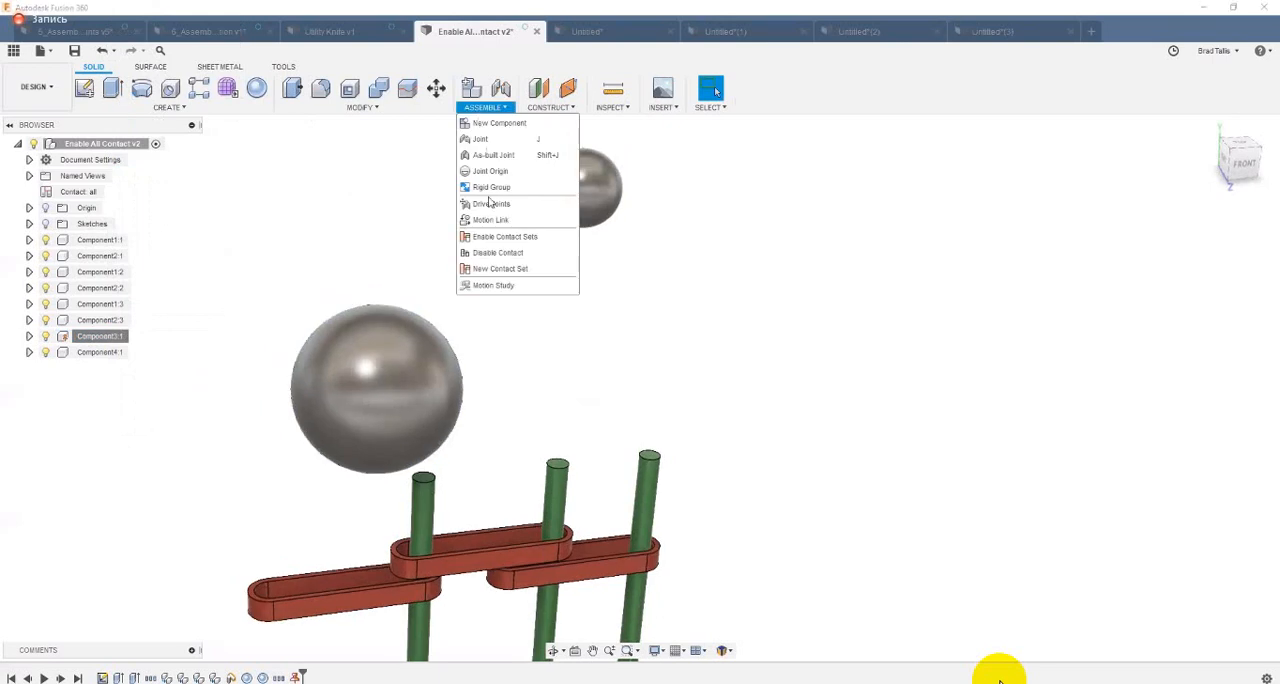
click(493, 269)
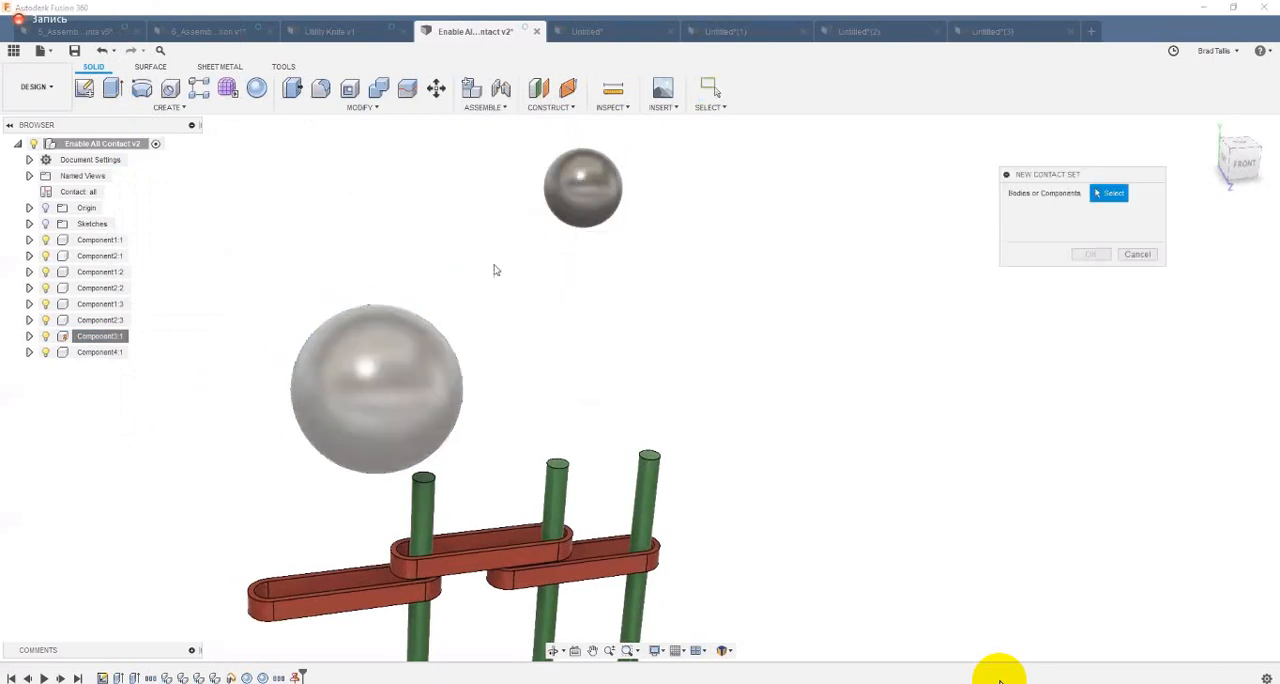
click(414, 353)
click(600, 212)
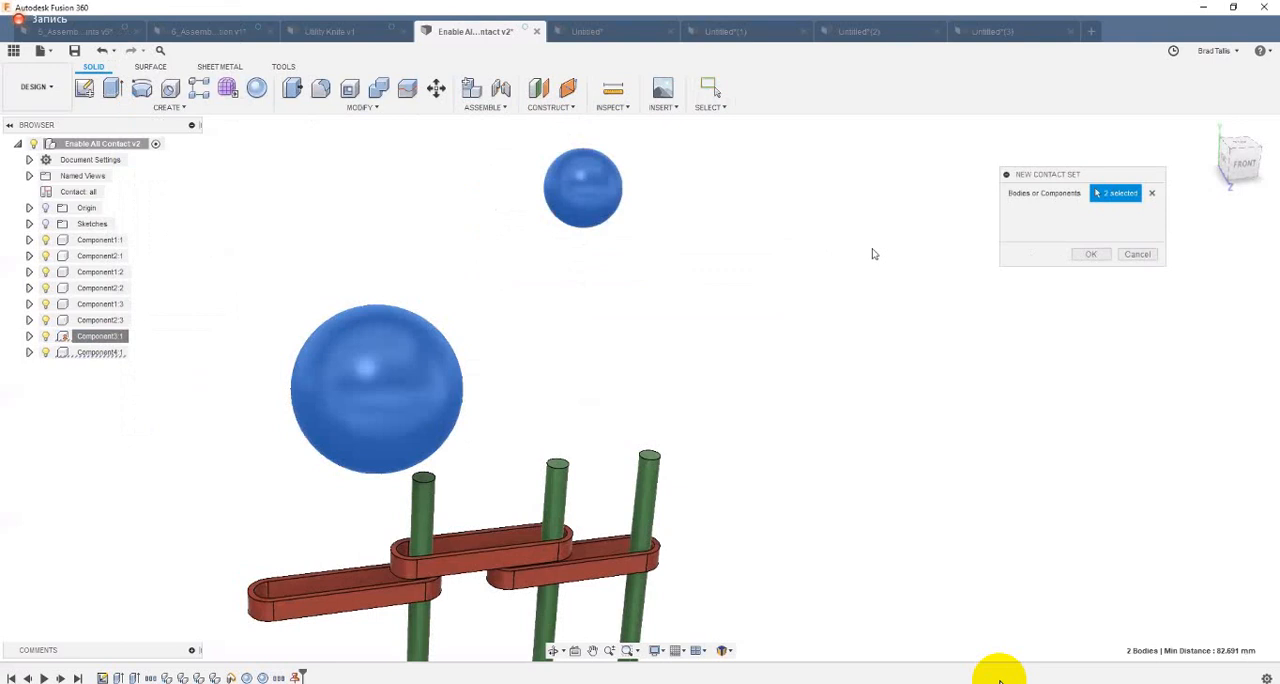
click(1091, 254)
Step: Move the small sphere against and around the grounded large sphere to test the contact between them
drag(505, 271, 466, 293)
shift+middle_drag(466, 293, 462, 336)
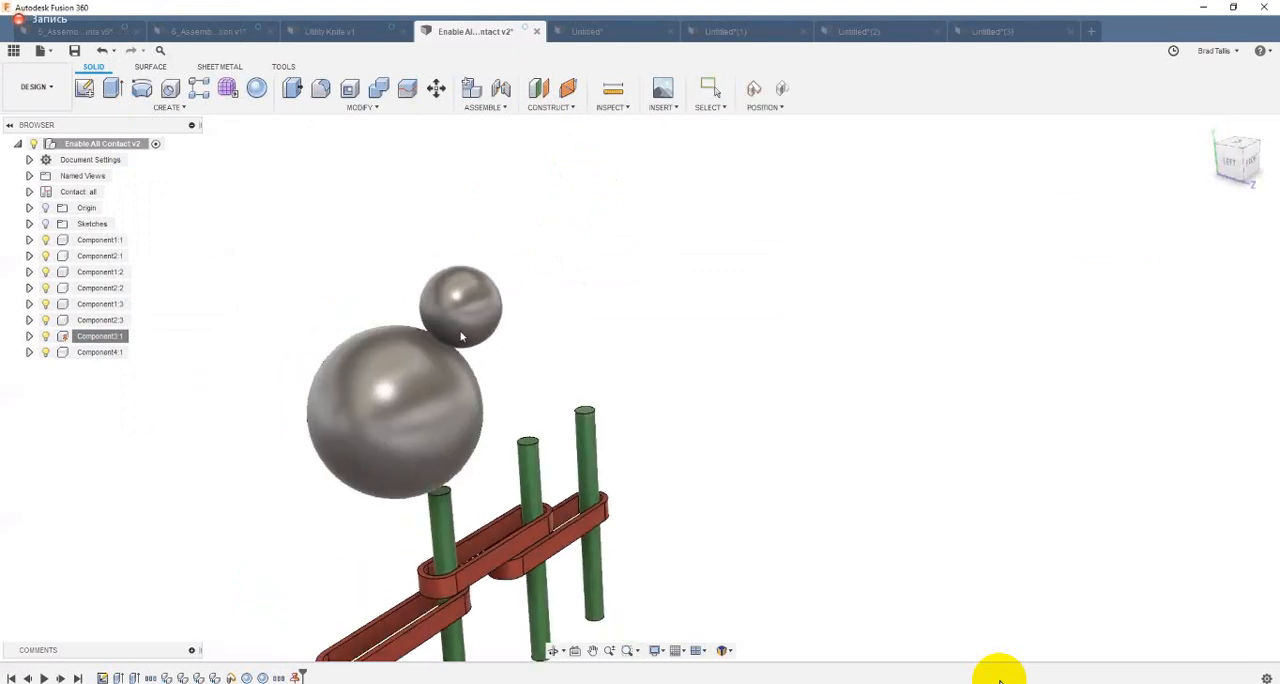
shift+middle_drag(585, 305, 381, 327)
shift+middle_drag(471, 283, 505, 425)
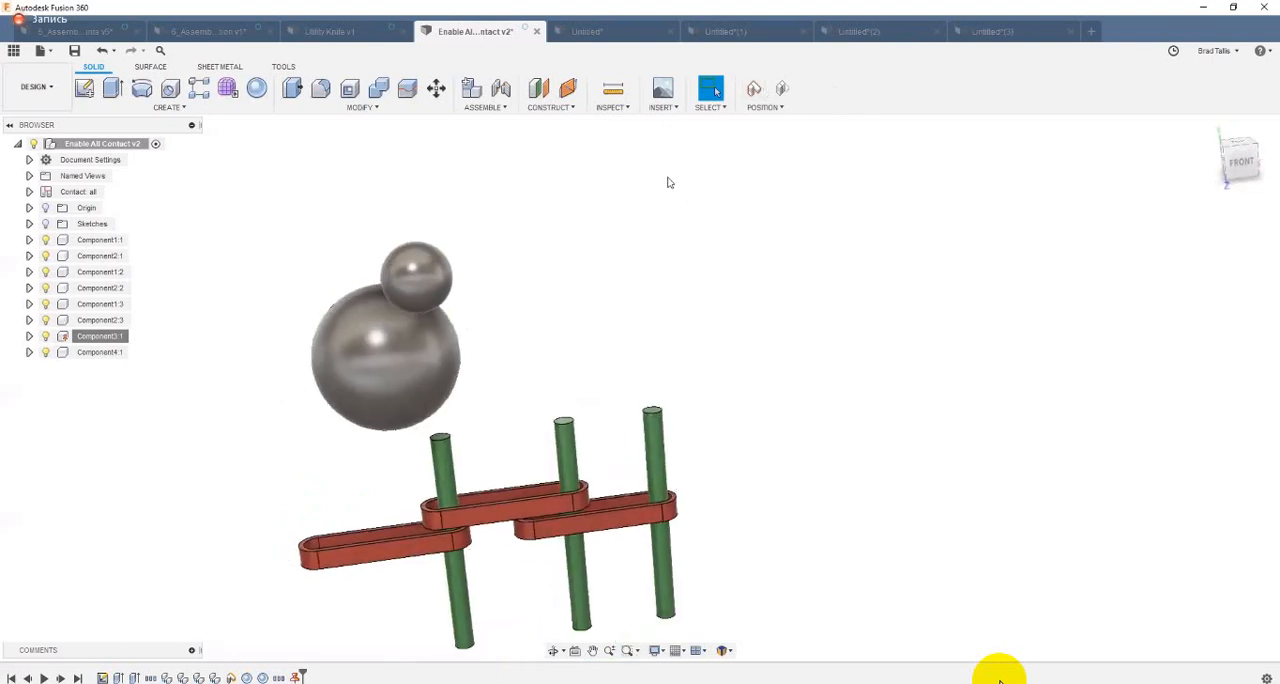
shift+middle_drag(669, 182, 657, 179)
Step: Close the untitled block-and-rod, notched rod and bike assembly designs without saving, and switch to the 5_Assembly Joints v5 design
click(641, 36)
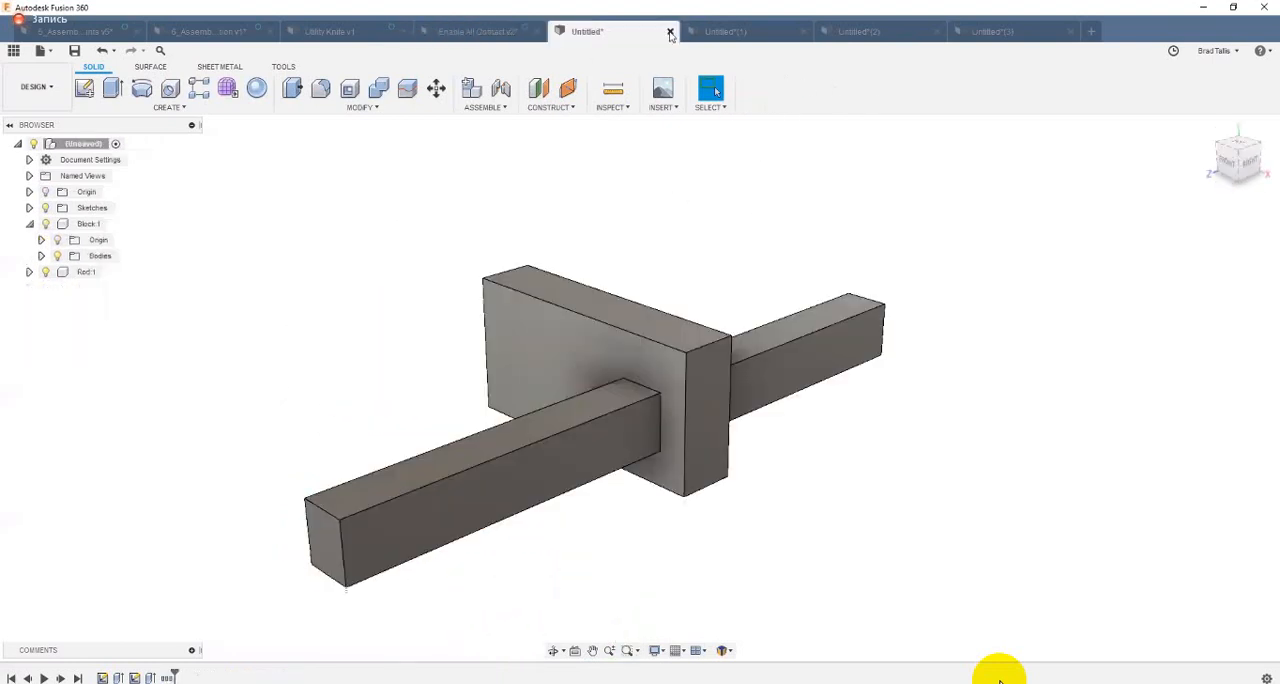
key(ctrl+w)
click(651, 411)
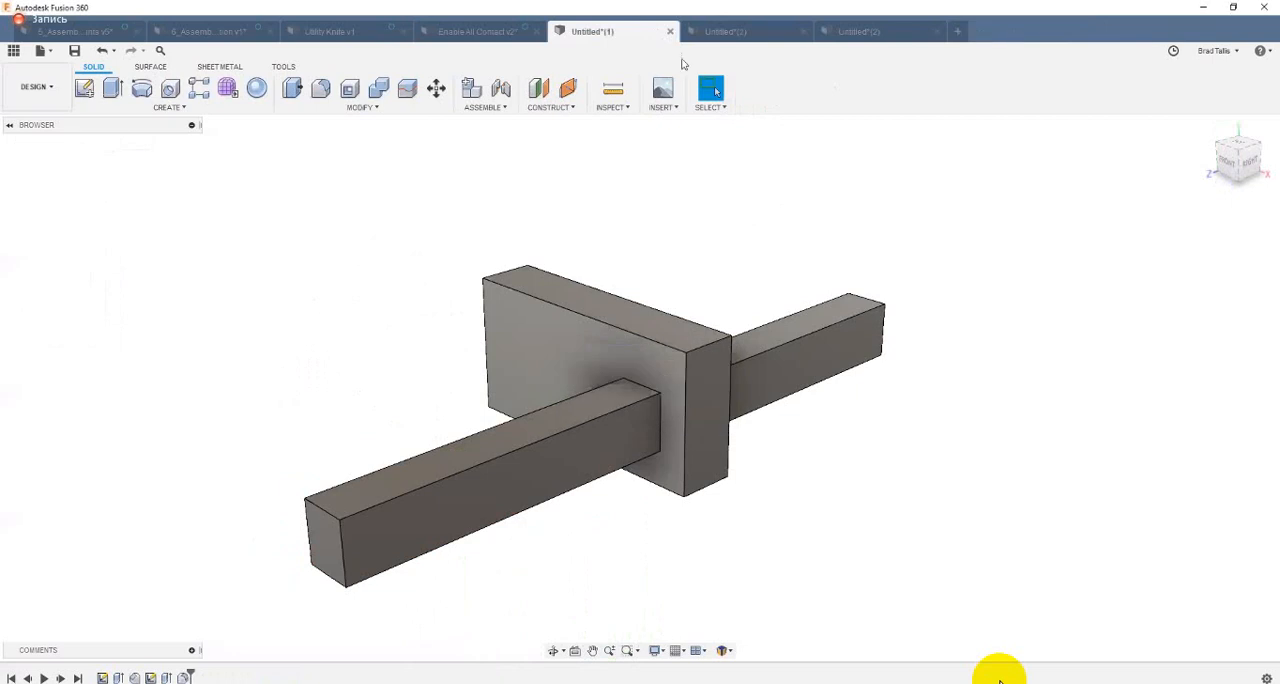
key(ctrl+w)
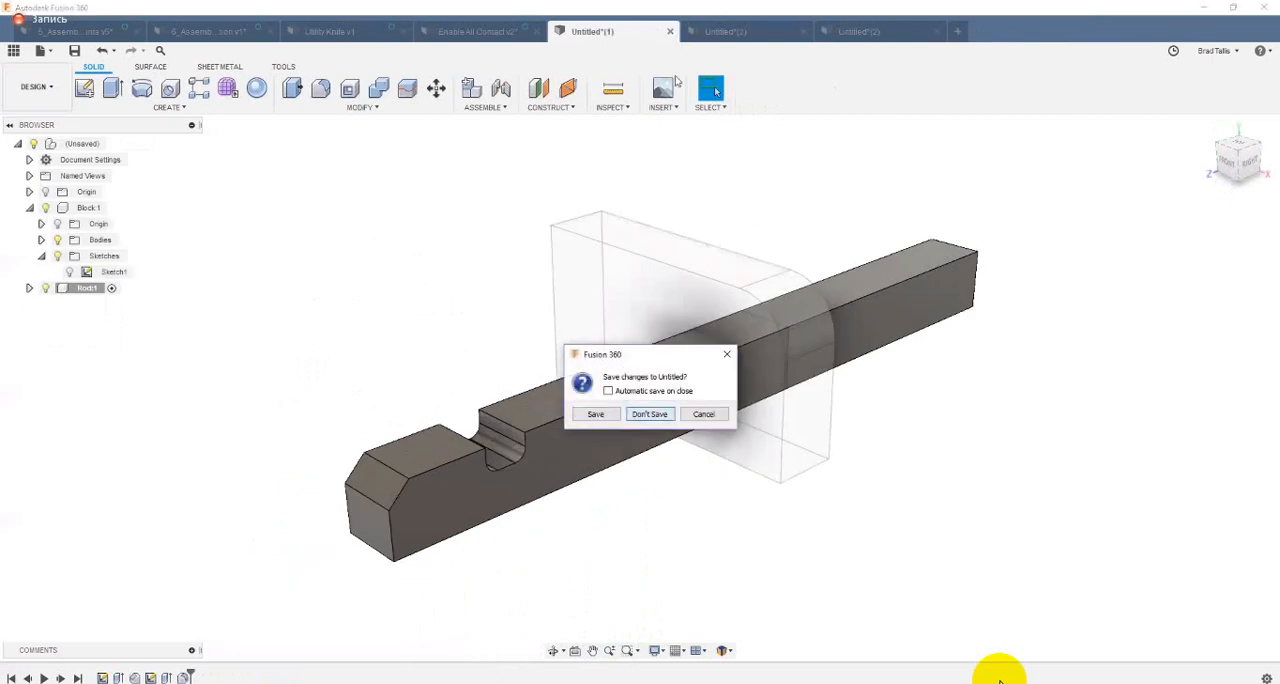
click(652, 412)
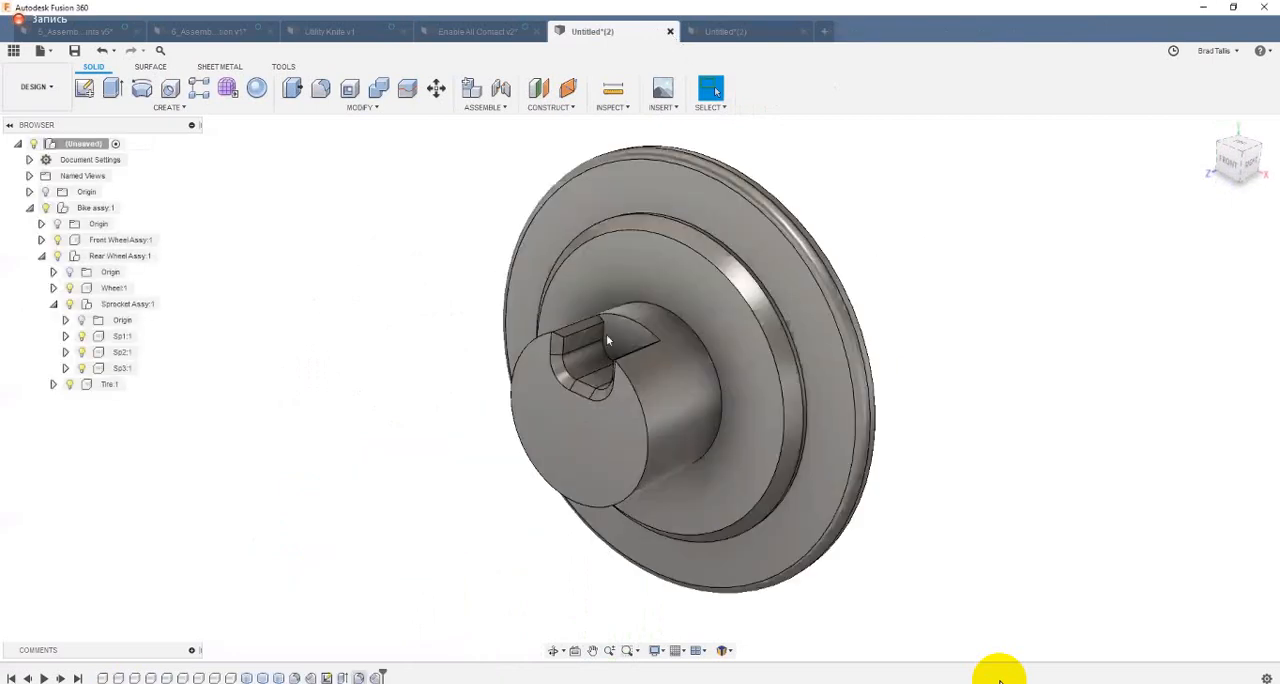
key(ctrl+w)
click(649, 413)
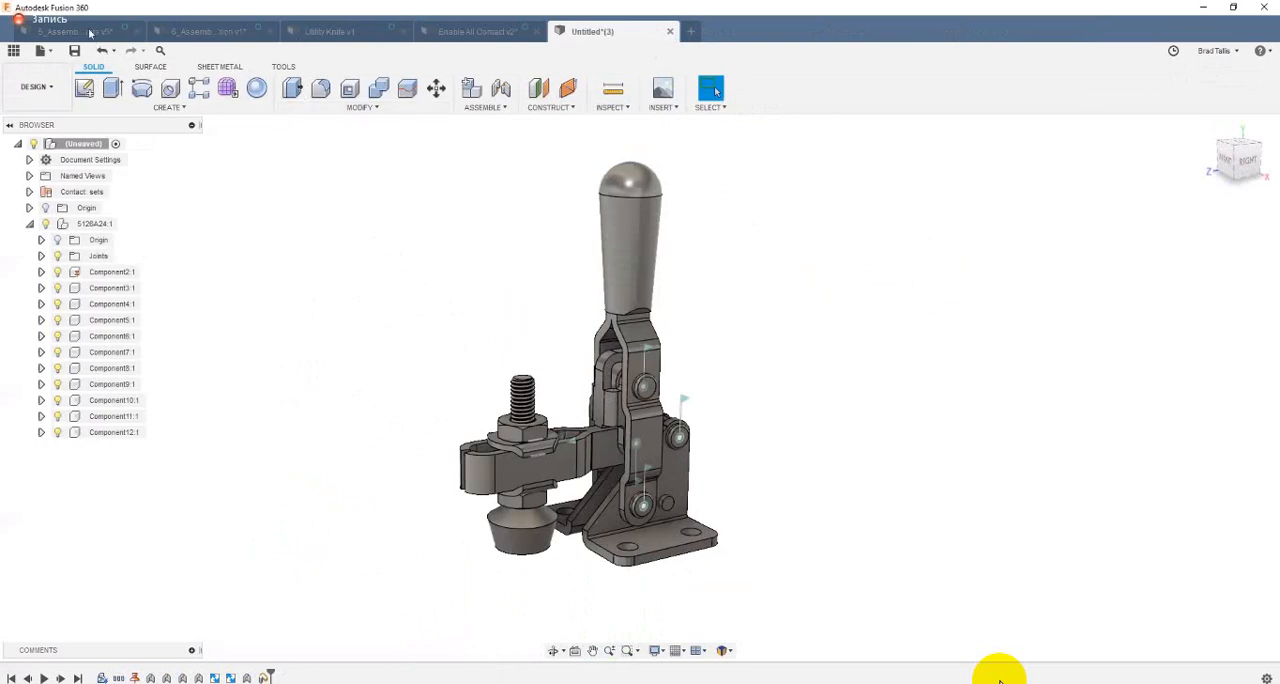
key(ctrl+Tab)
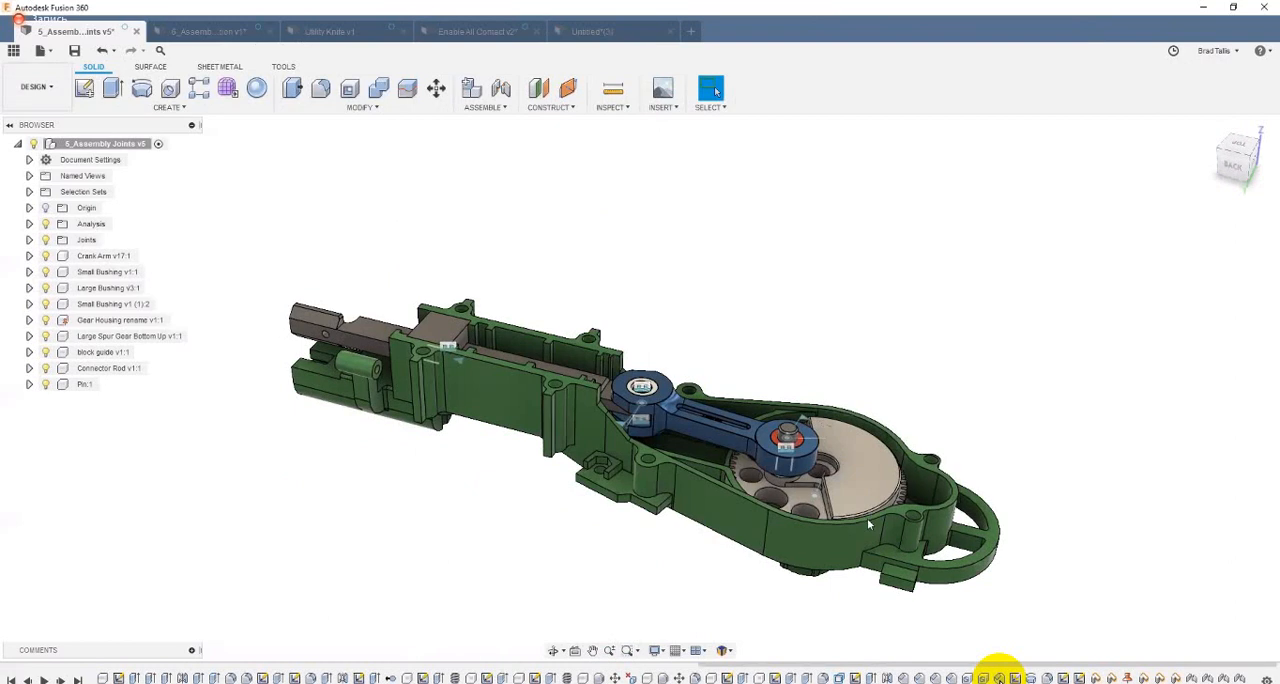
Step: Turn the large gear repeatedly to move the crank arm and connector rod, reverting the mechanism to its original position after each move
shift+middle_drag(863, 540, 817, 202)
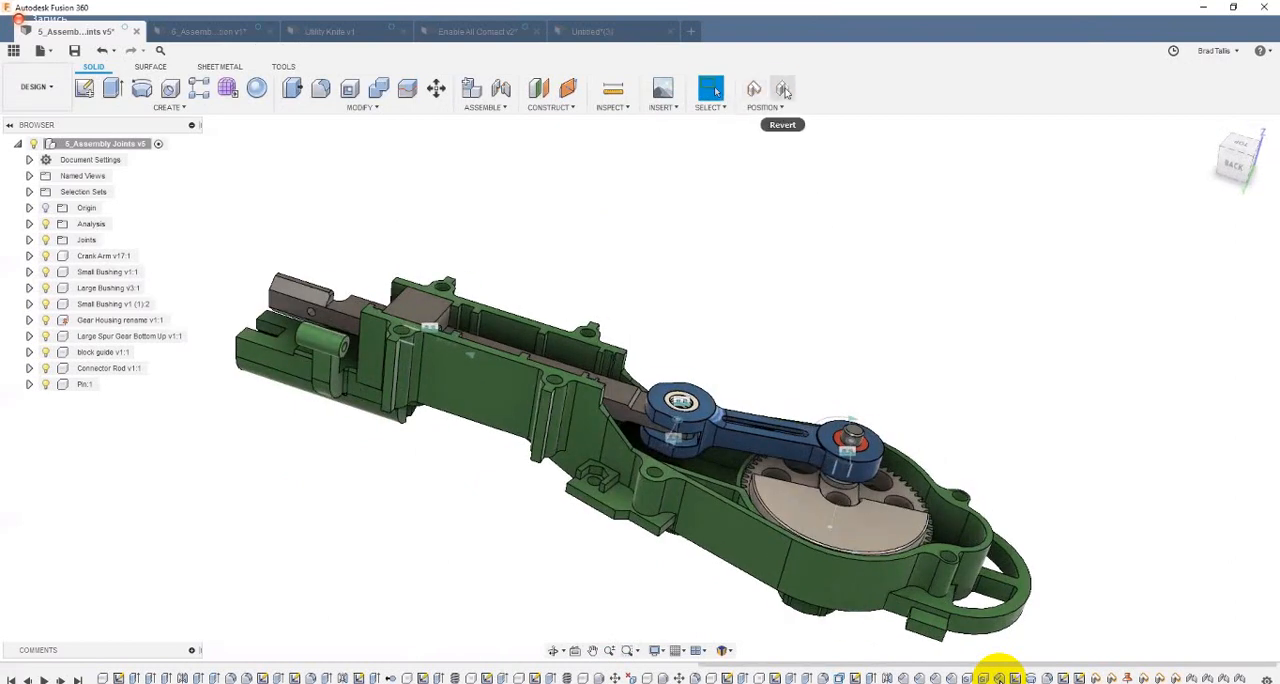
click(785, 92)
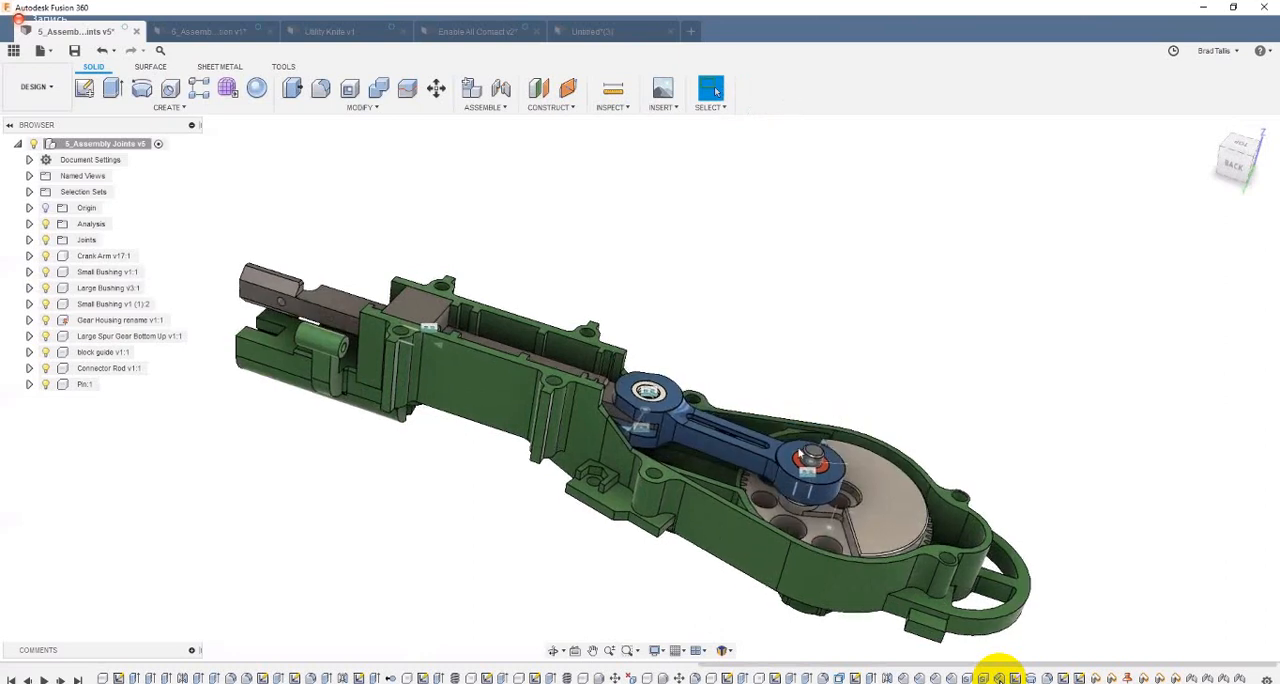
drag(827, 414, 925, 498)
click(791, 90)
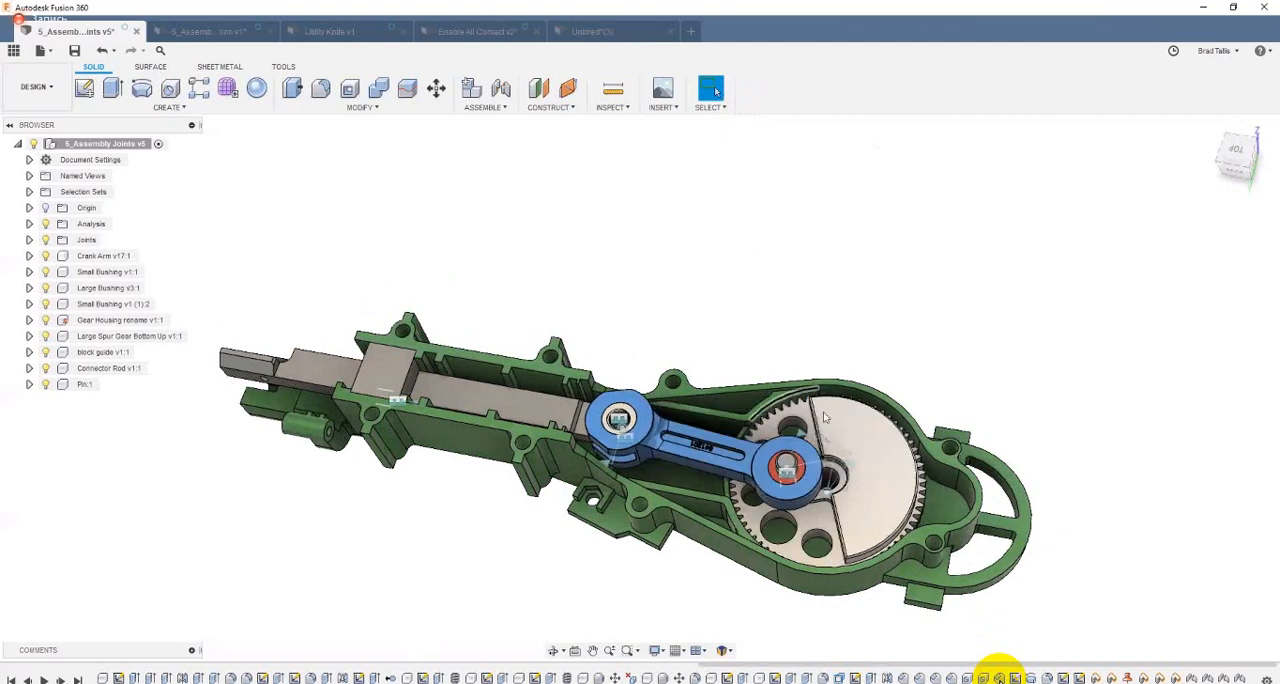
drag(880, 537, 808, 343)
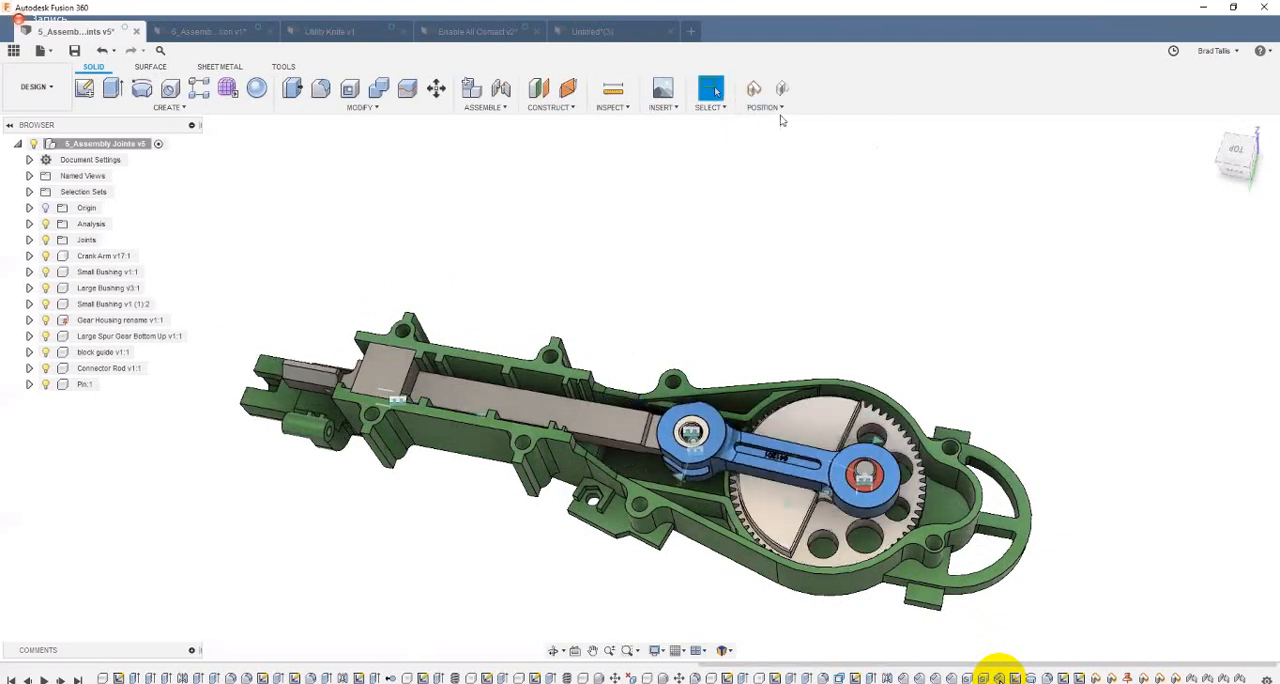
click(783, 91)
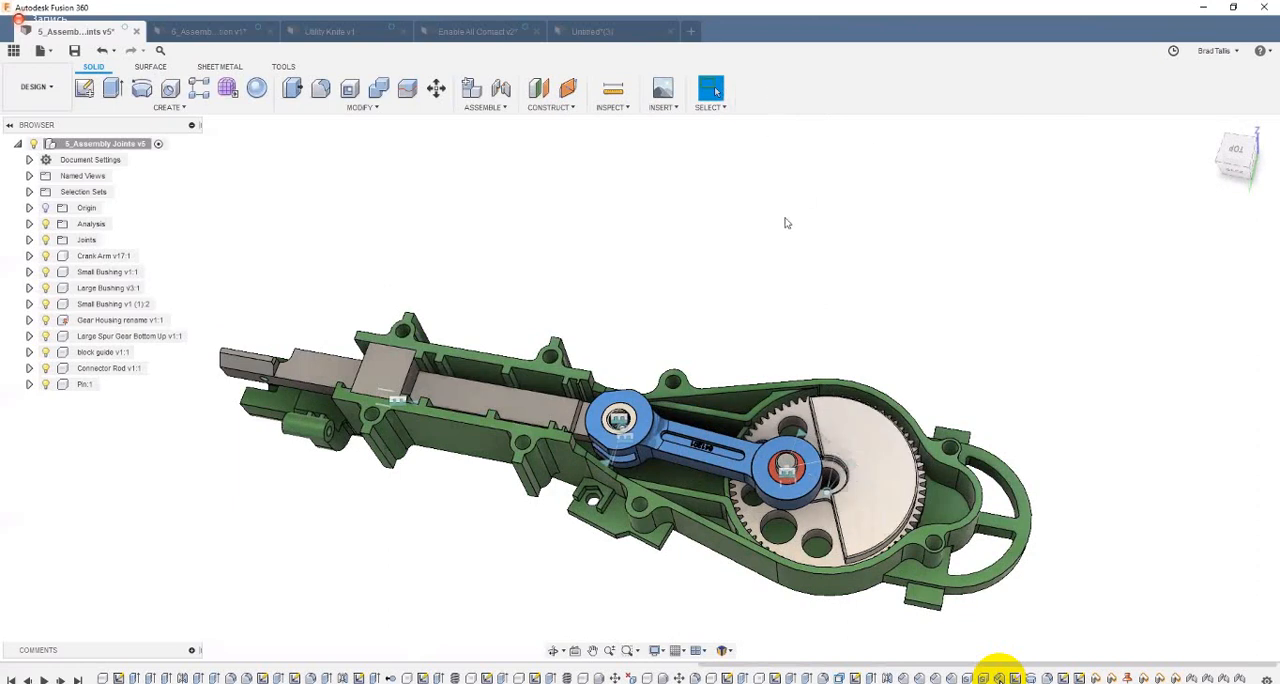
Step: Move the gear and crank mechanism to two different positions and capture each position in the design history
shift+middle_drag(825, 393, 913, 483)
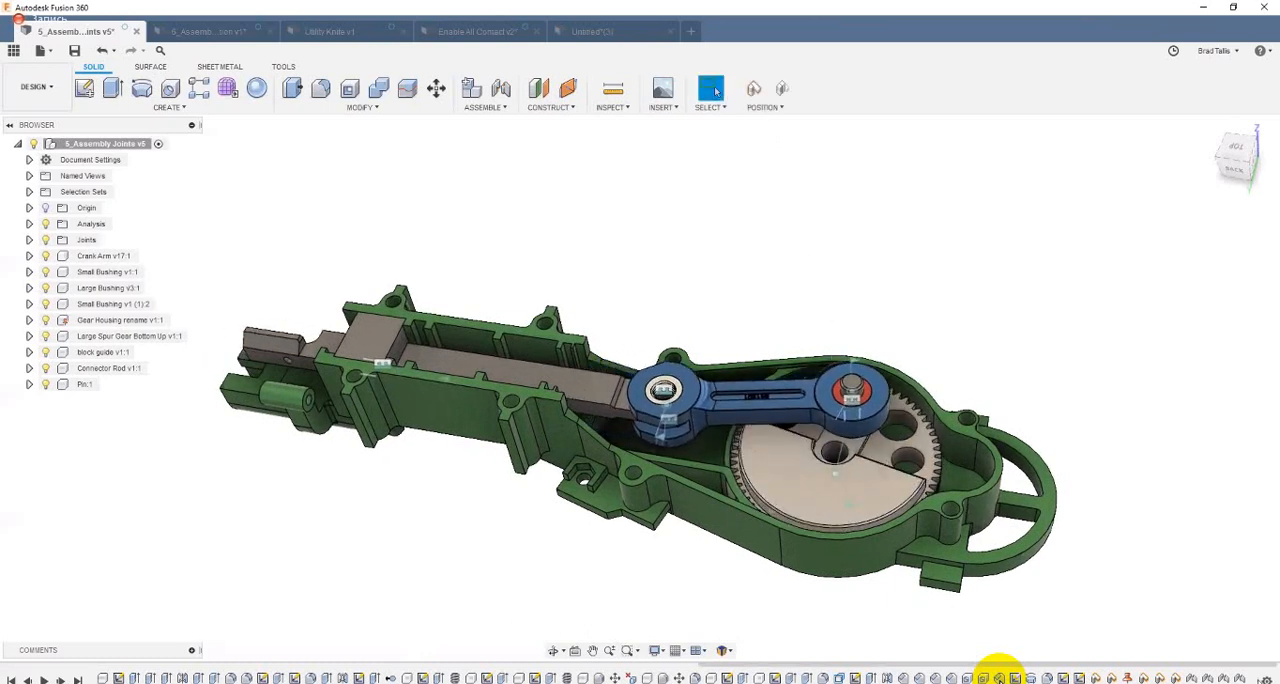
click(756, 91)
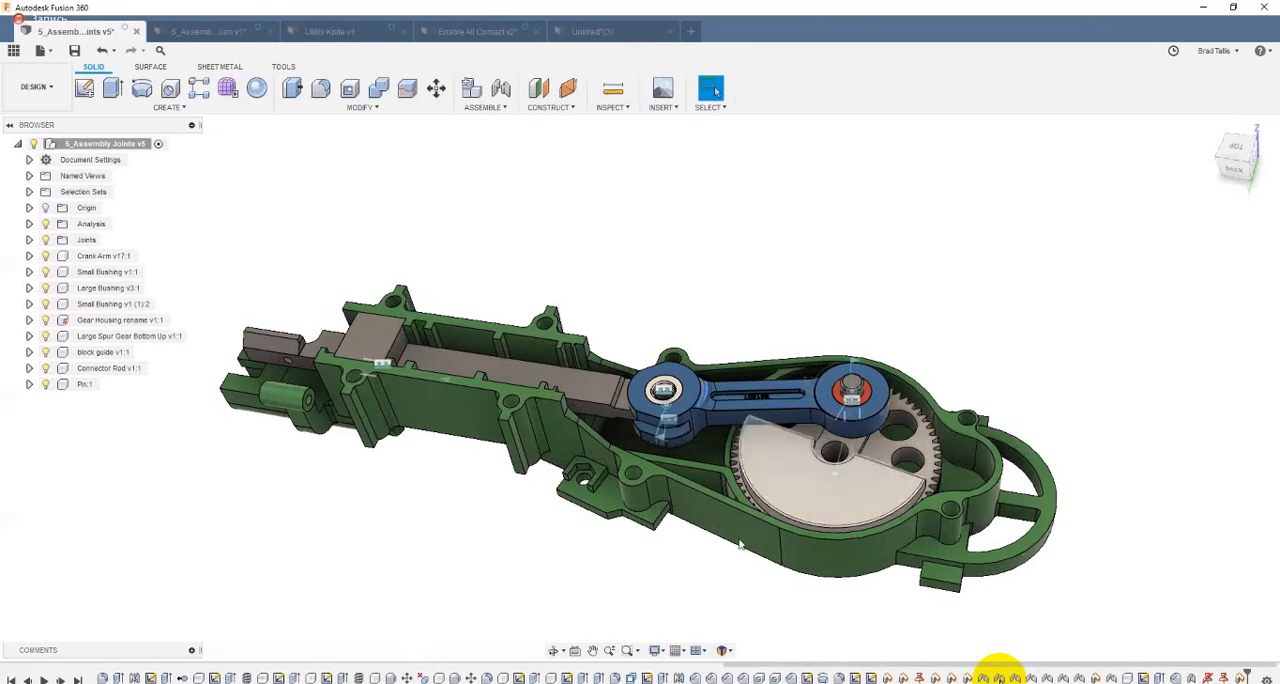
drag(762, 456, 818, 448)
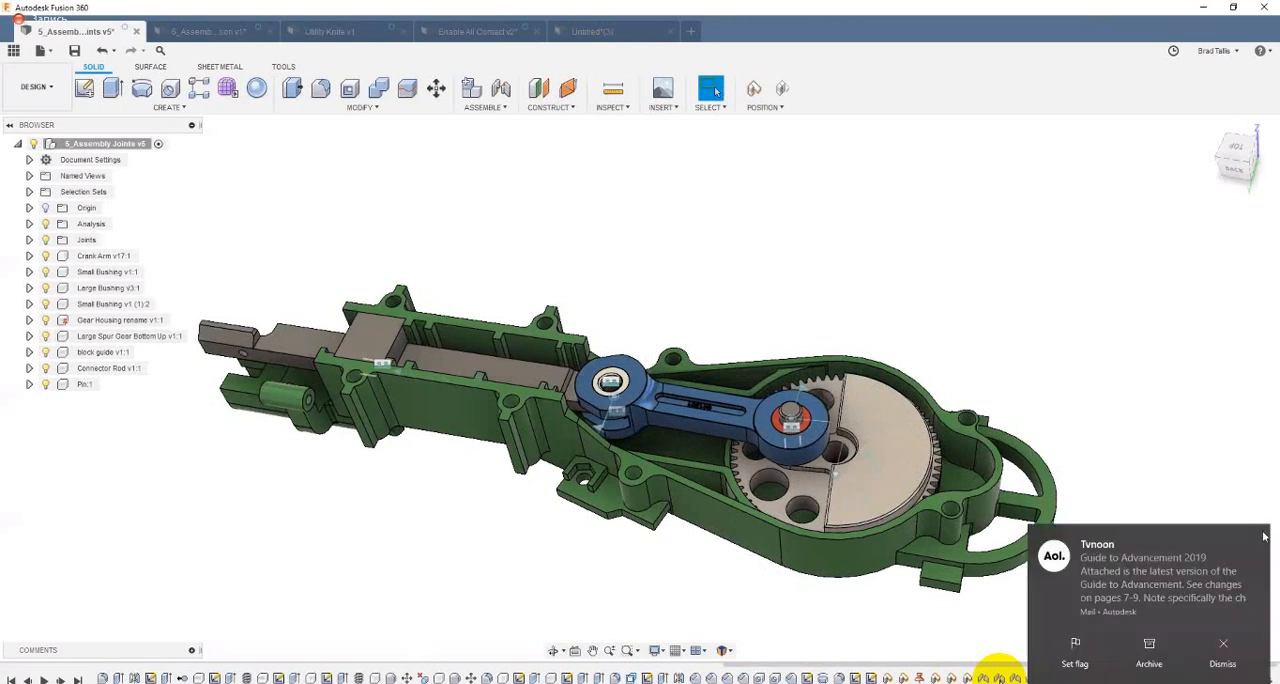
click(1254, 537)
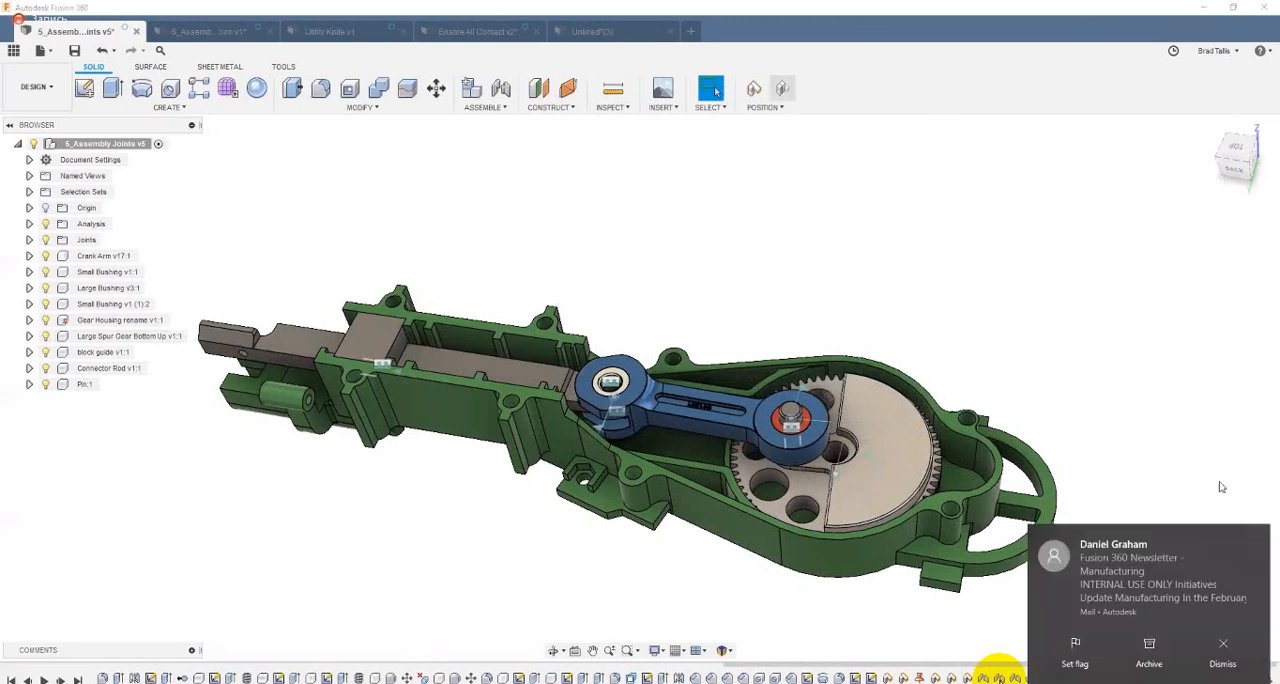
click(1251, 530)
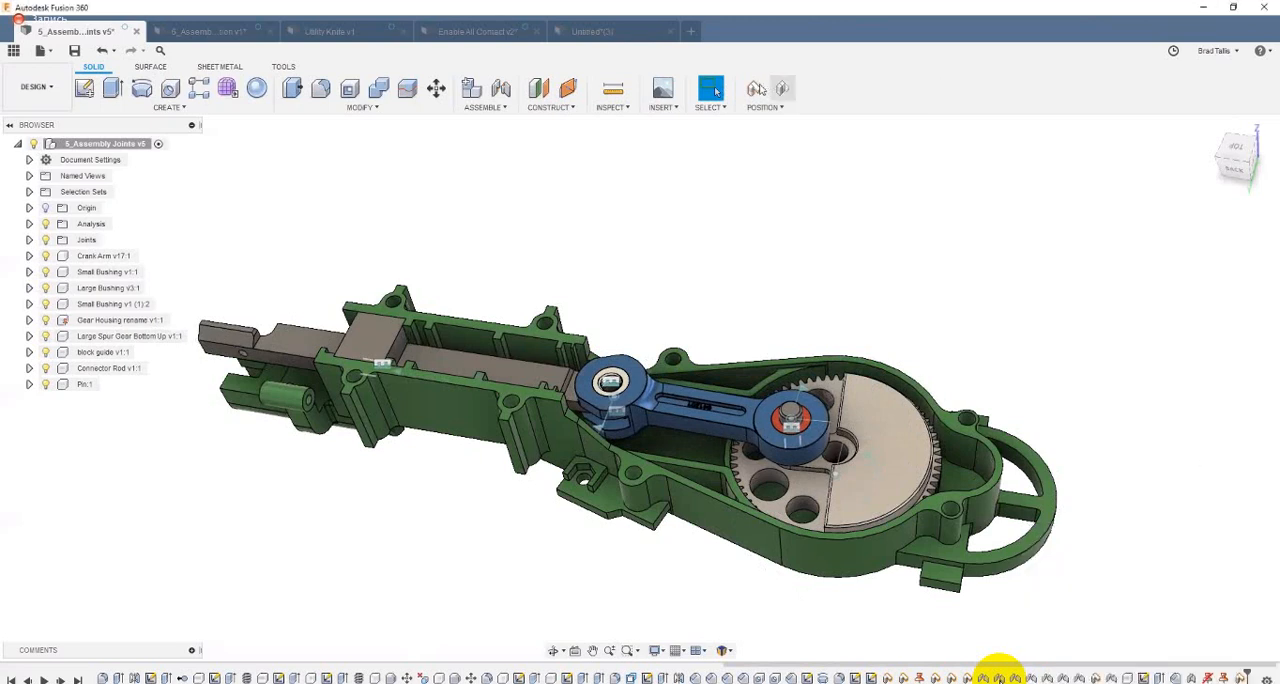
click(754, 89)
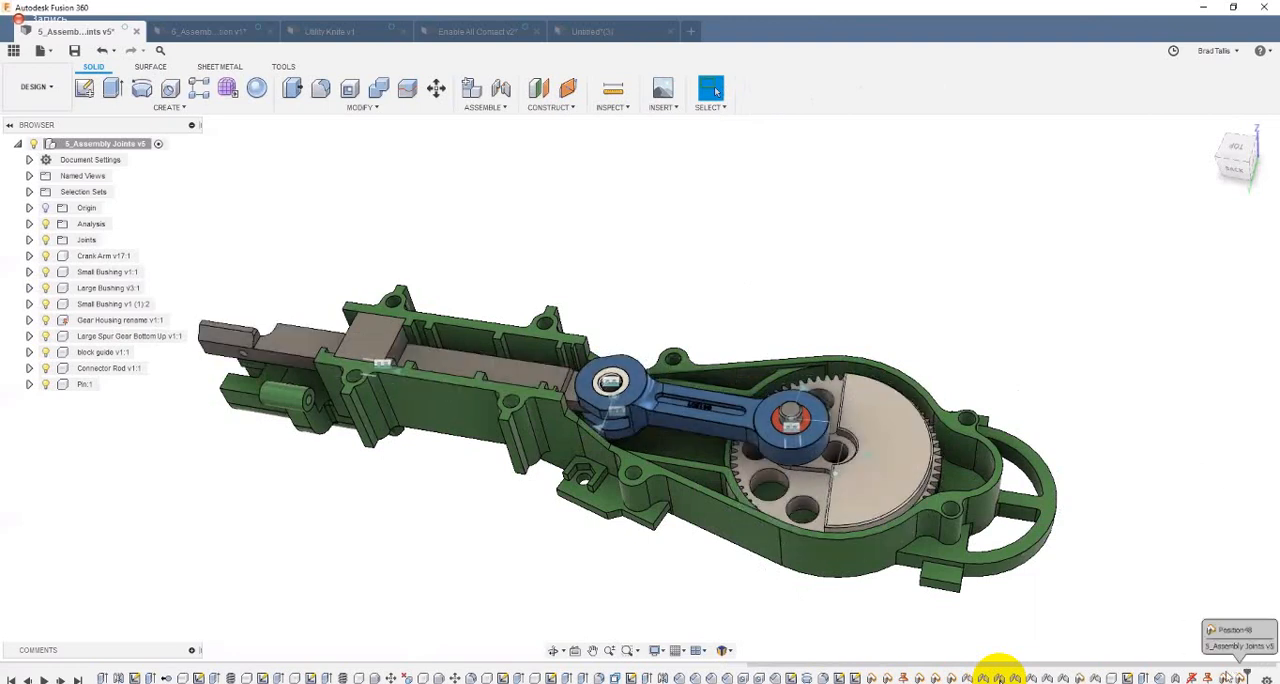
Step: Roll the design history back before the last captured position and forward again several times to compare the two mechanism positions
drag(1247, 676, 1228, 677)
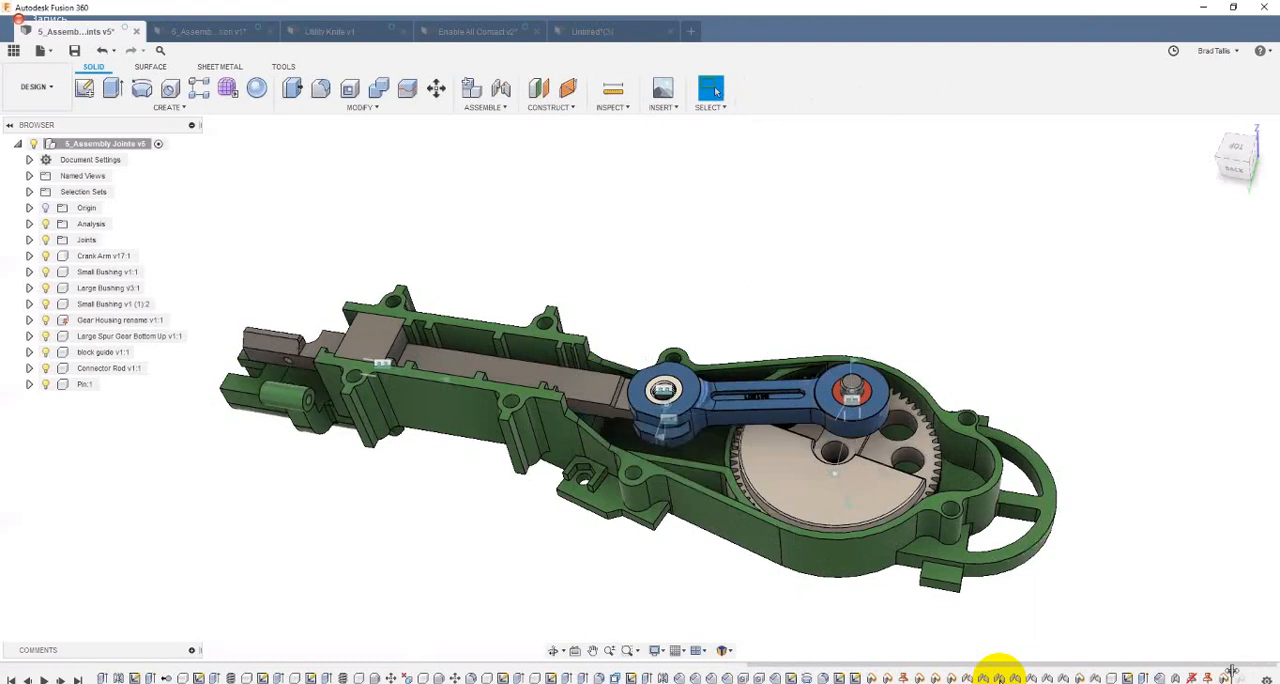
drag(1232, 672, 1247, 676)
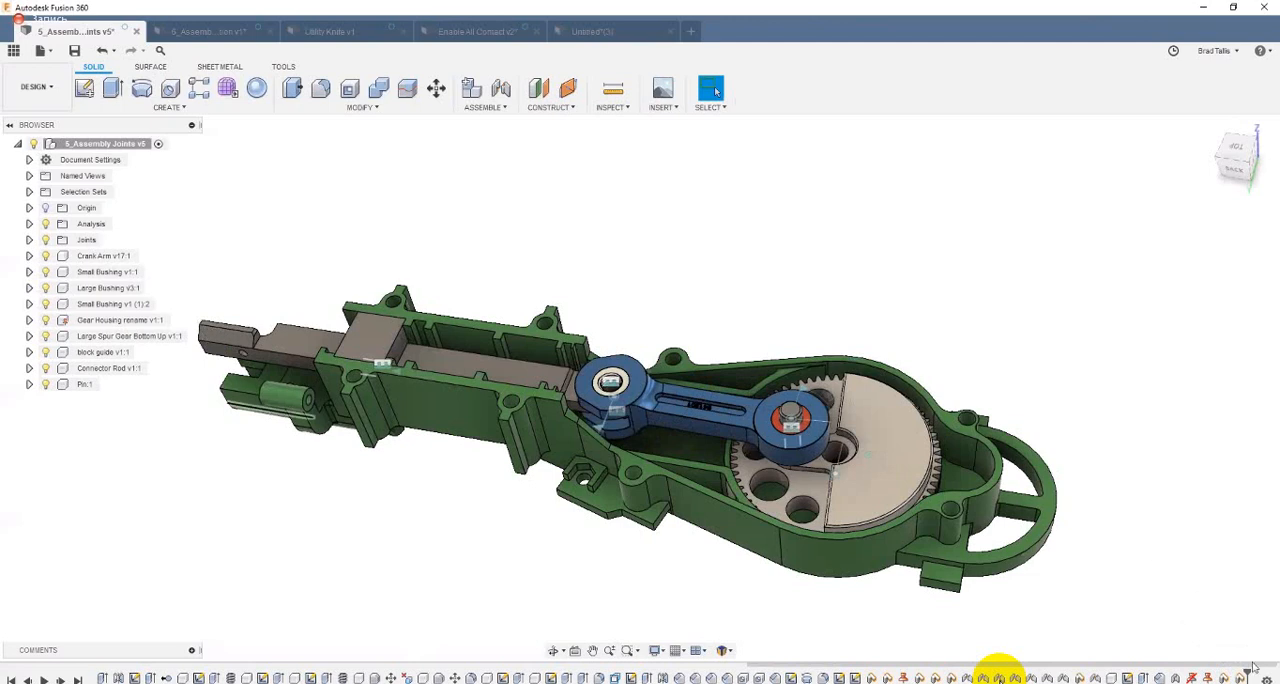
drag(1247, 676, 1228, 678)
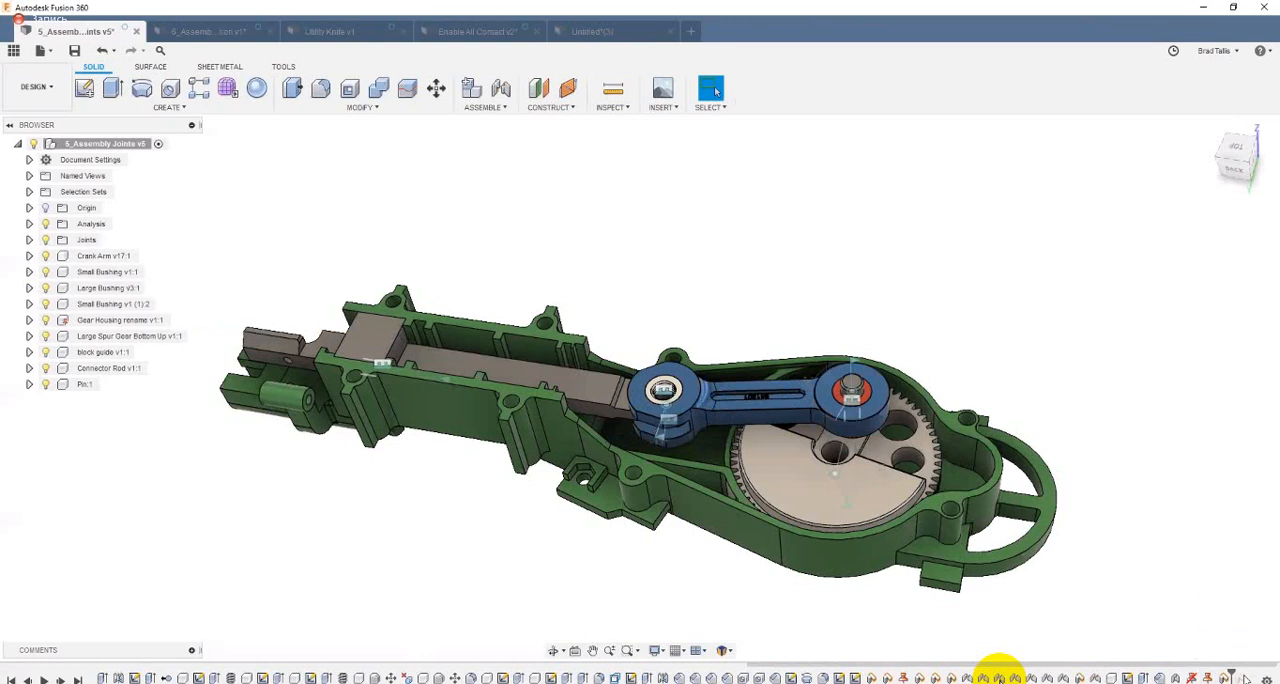
drag(1230, 675, 1248, 677)
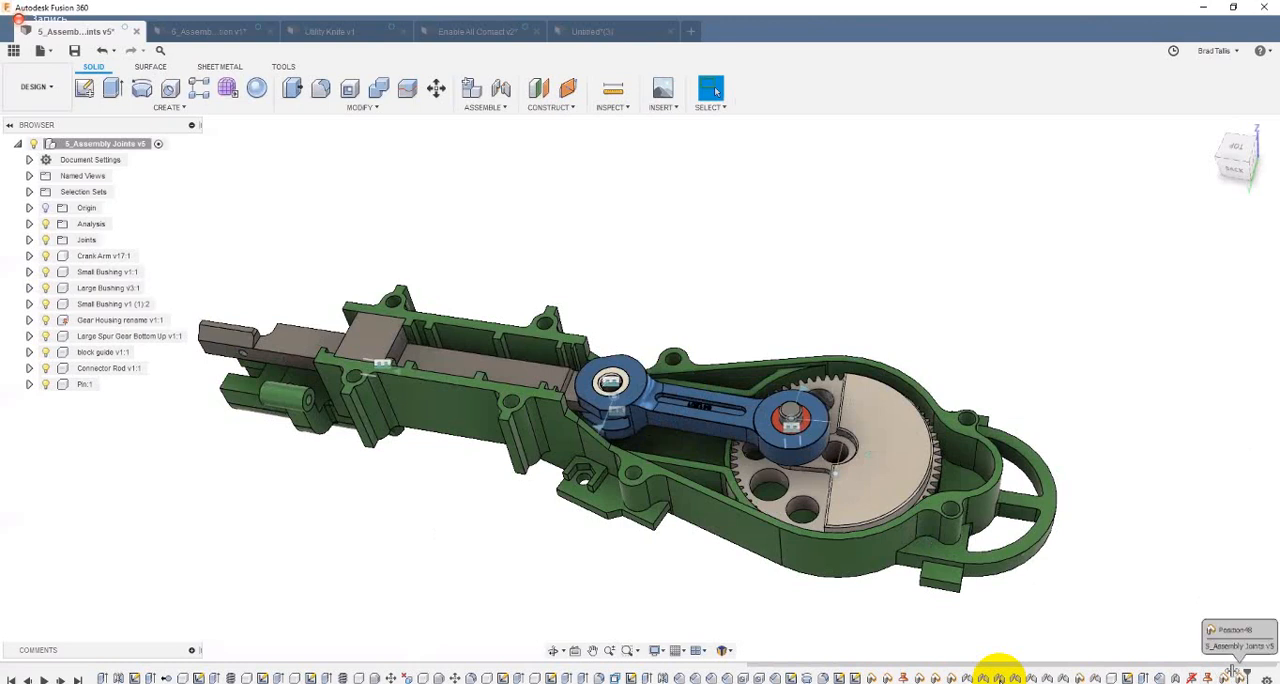
drag(1246, 675, 1232, 672)
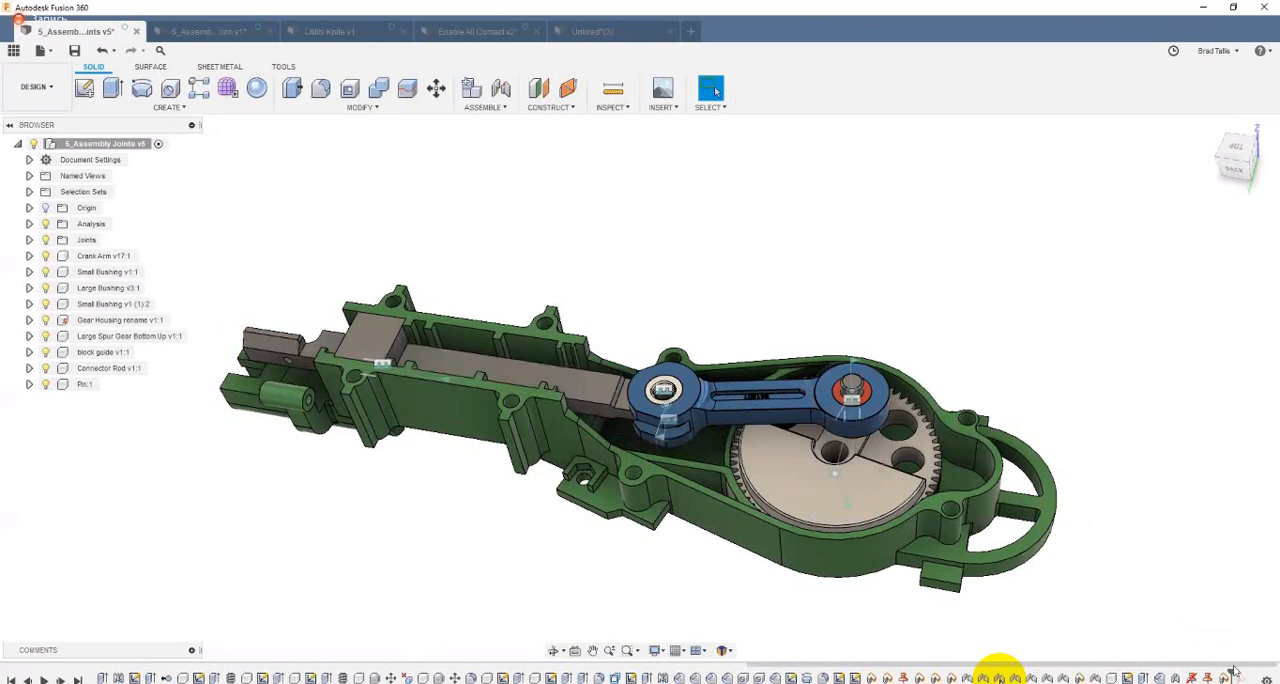
drag(1234, 672, 1246, 674)
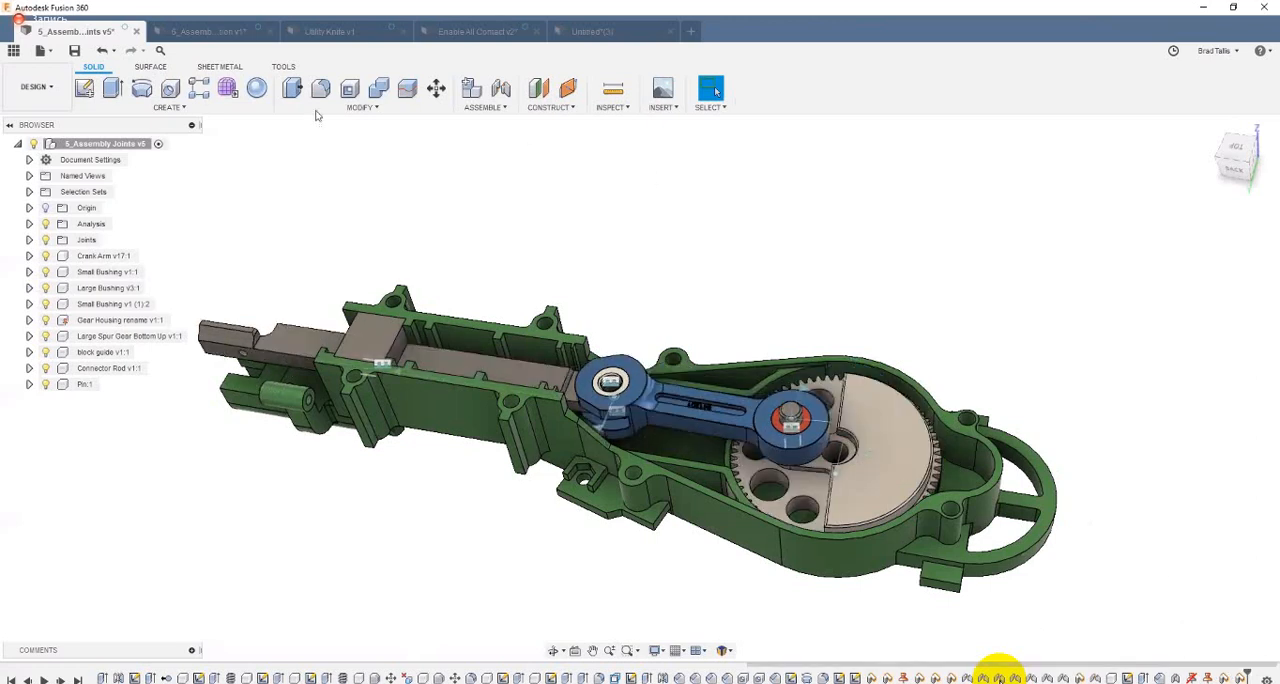
Step: Switch to the Utility Knife v1 design and test the blade travel by sliding its blue button, ending in the original position
click(313, 33)
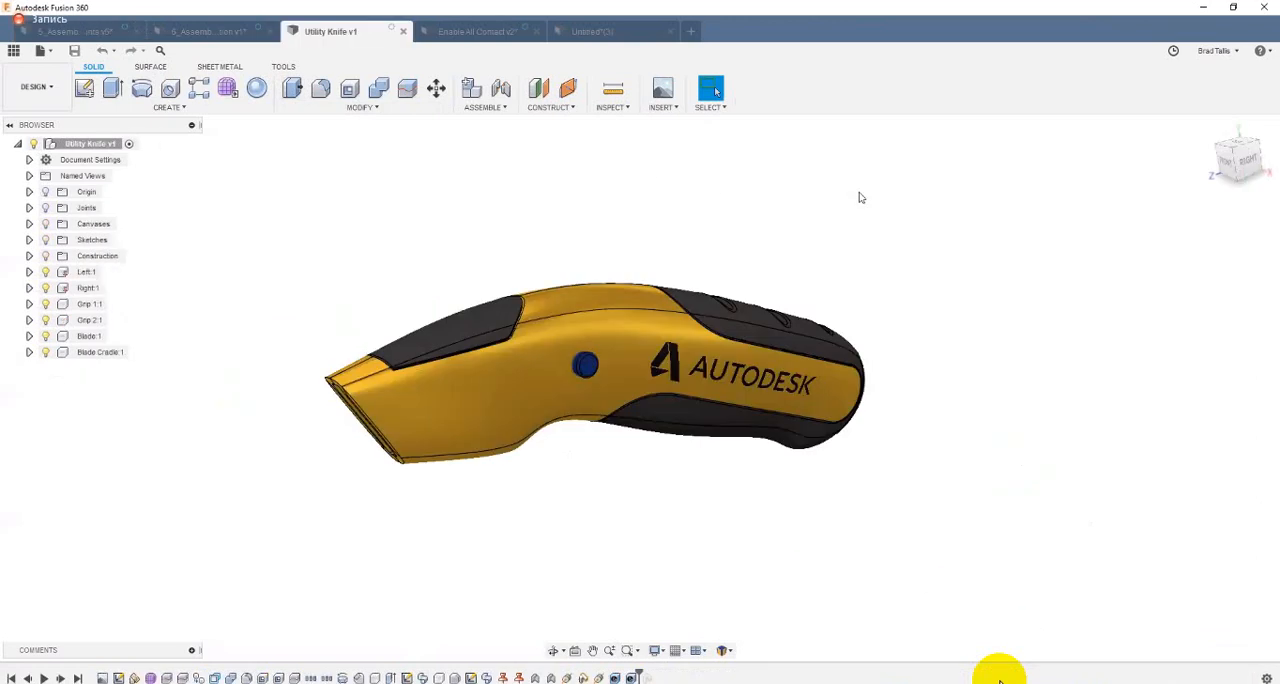
shift+middle_drag(860, 197, 628, 333)
mouse_move(713, 319)
mouse_down()
mouse_move(648, 334)
mouse_move(738, 318)
mouse_up()
key(Escape)
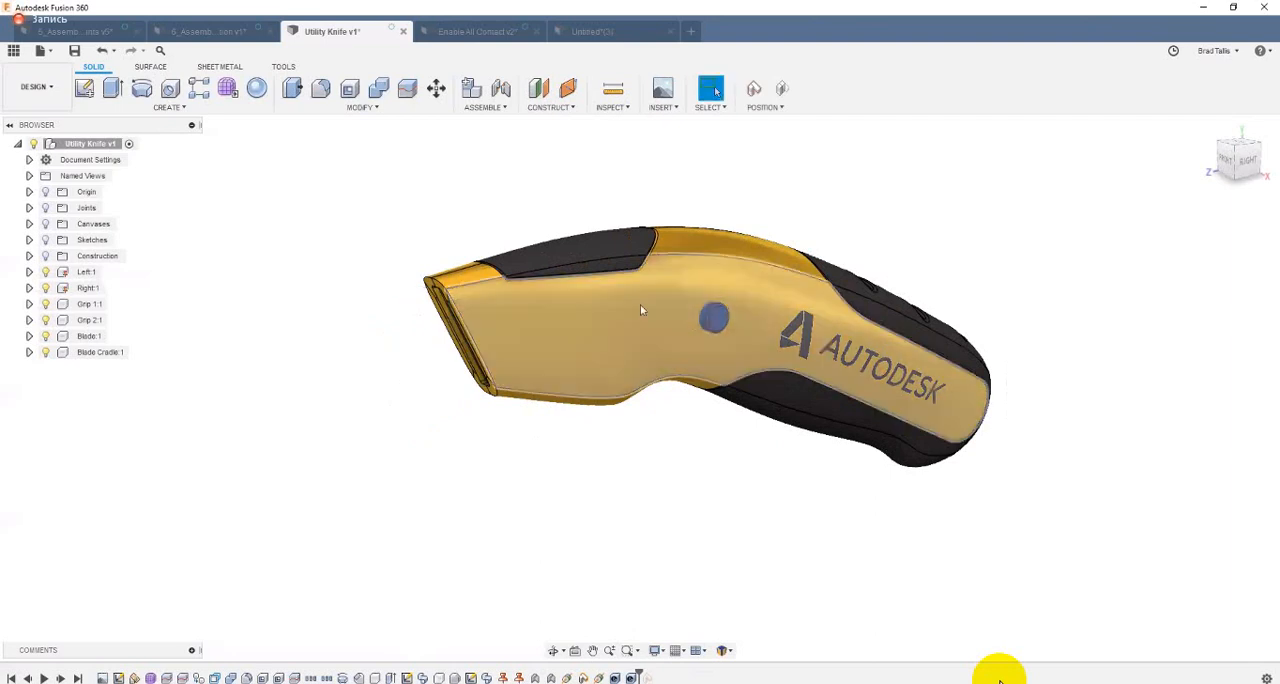
shift+middle_drag(642, 310, 693, 335)
shift+middle_drag(485, 398, 686, 346)
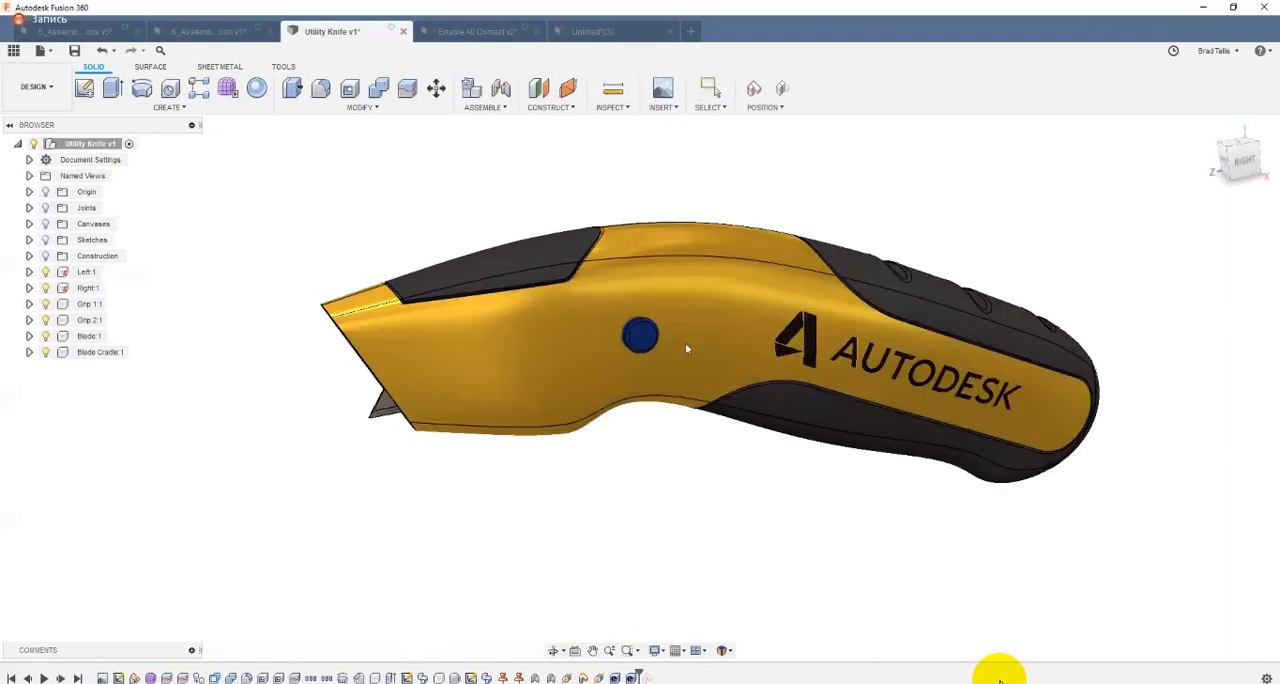
drag(514, 366, 746, 309)
shift+middle_drag(746, 309, 706, 338)
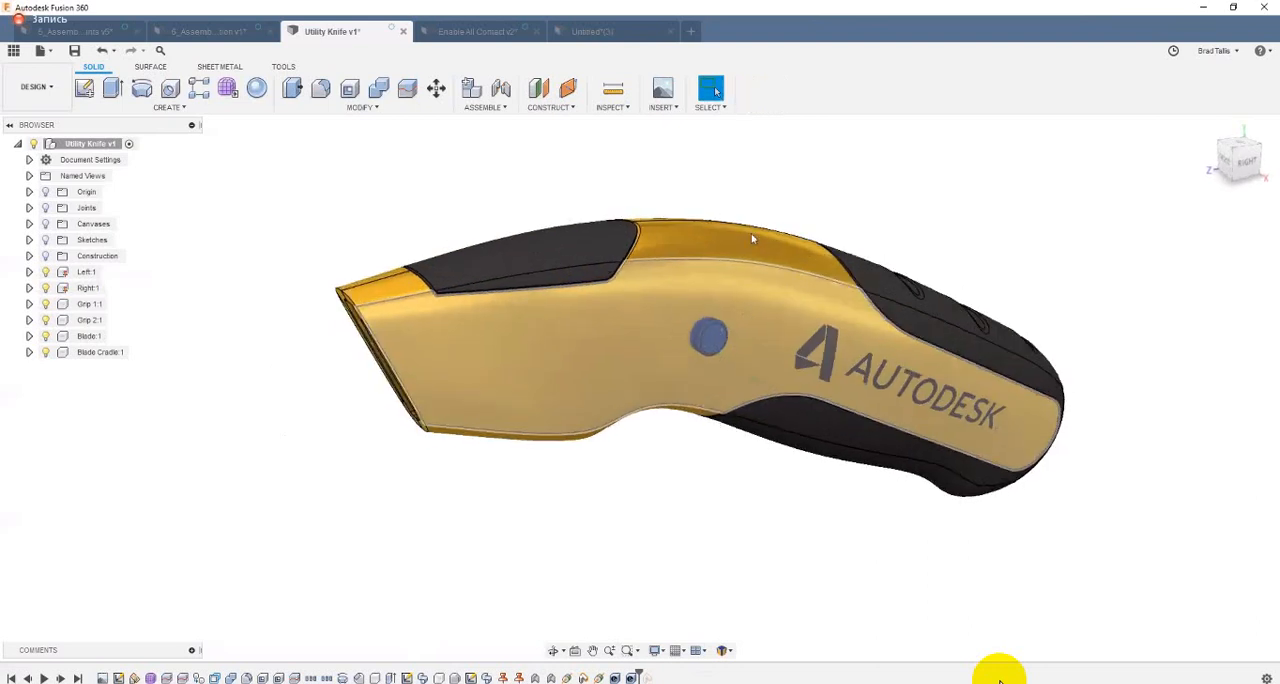
Step: Slide the utility knife's blade out of the handle again and return it to its original retracted position
scroll(704, 345, up, 2)
drag(705, 345, 347, 415)
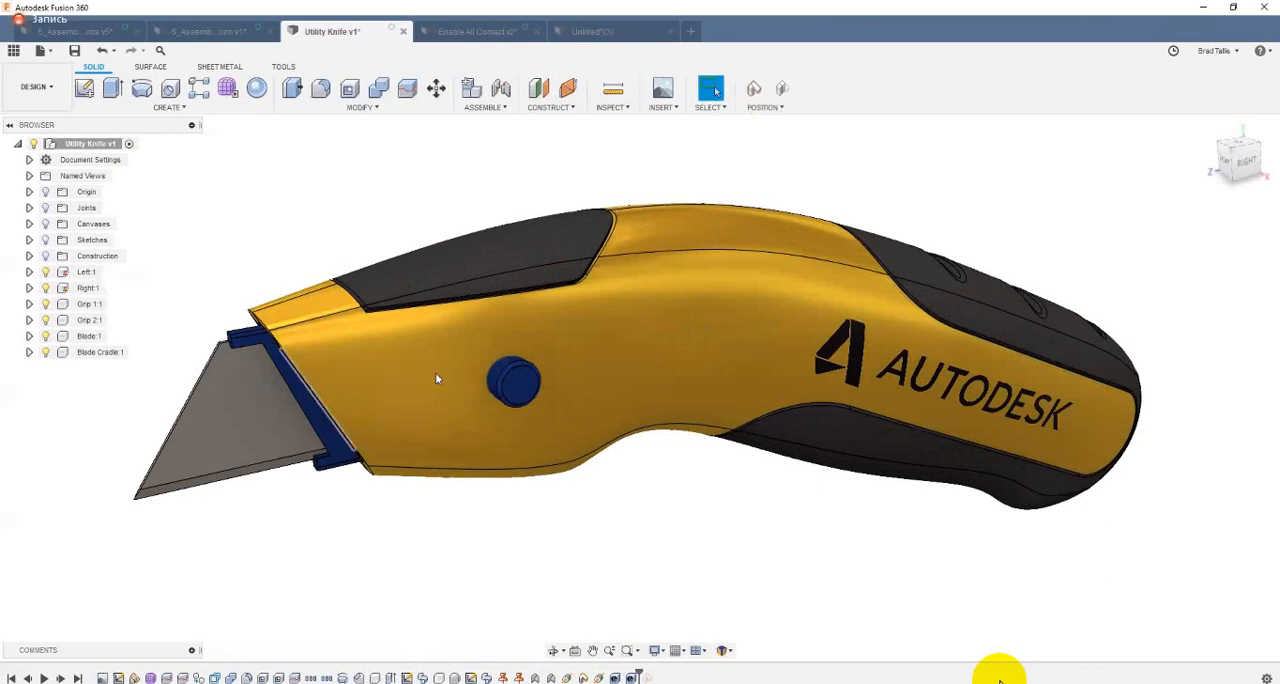
drag(650, 364, 435, 417)
mouse_move(530, 392)
mouse_down()
mouse_move(396, 421)
mouse_move(778, 331)
mouse_move(514, 393)
mouse_up()
drag(736, 364, 790, 355)
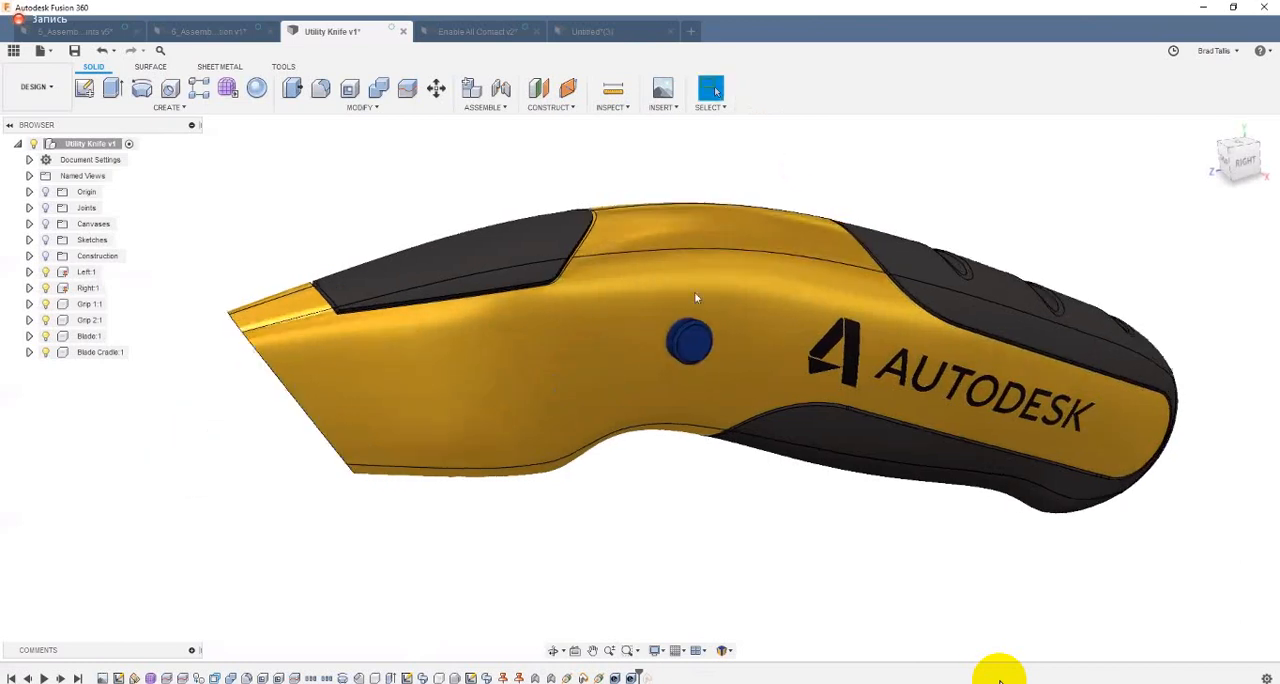
Step: Project the retracted blade button's circular edge into a new sketch on its face, and capture the position with the blade slid out
click(691, 344)
right_click(691, 344)
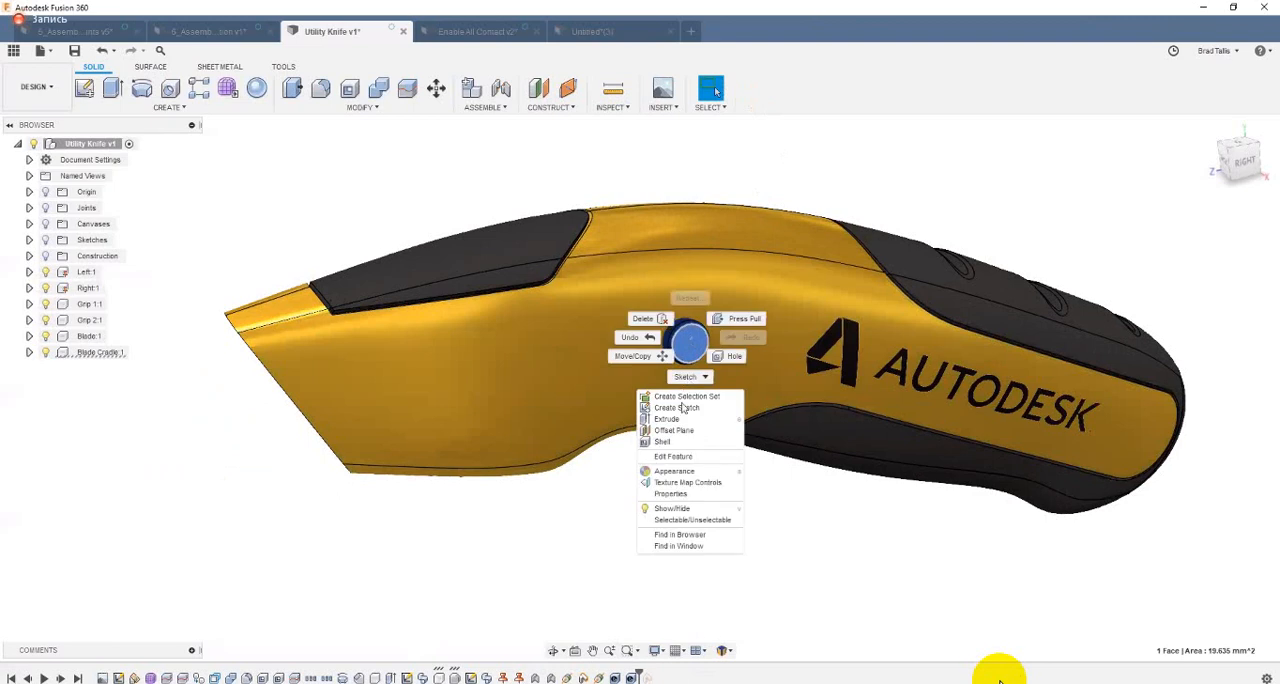
click(685, 408)
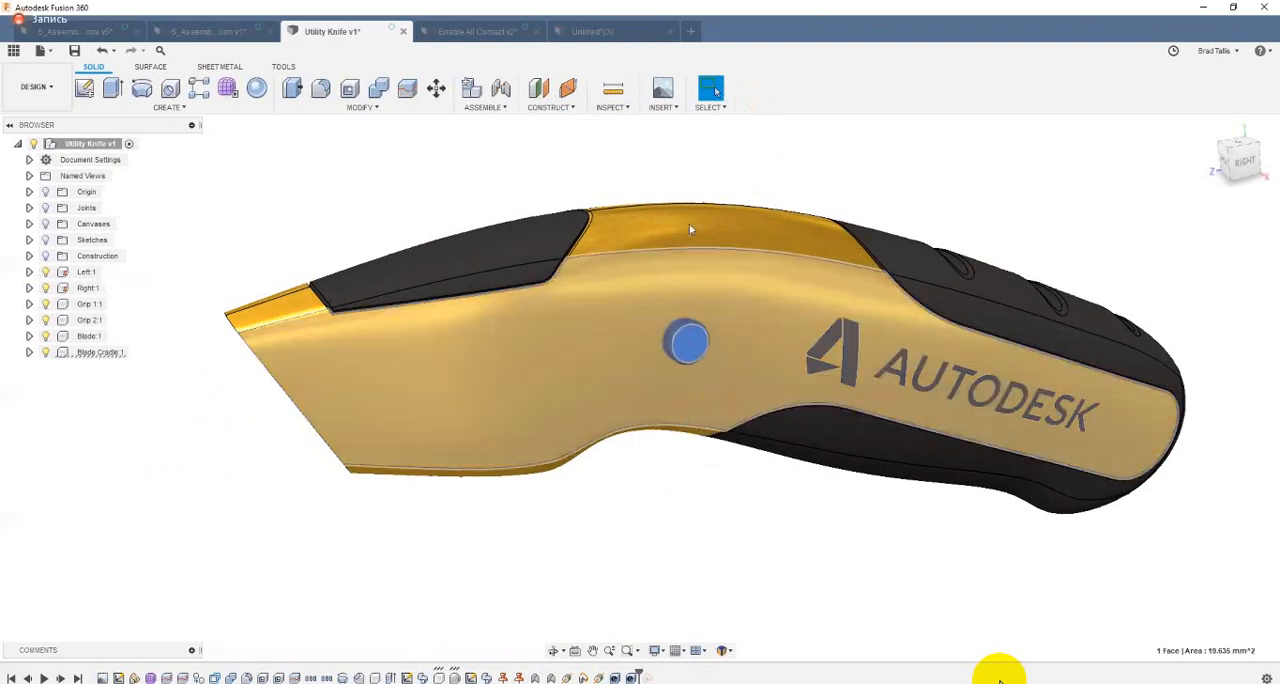
shift+middle_drag(630, 400, 637, 427)
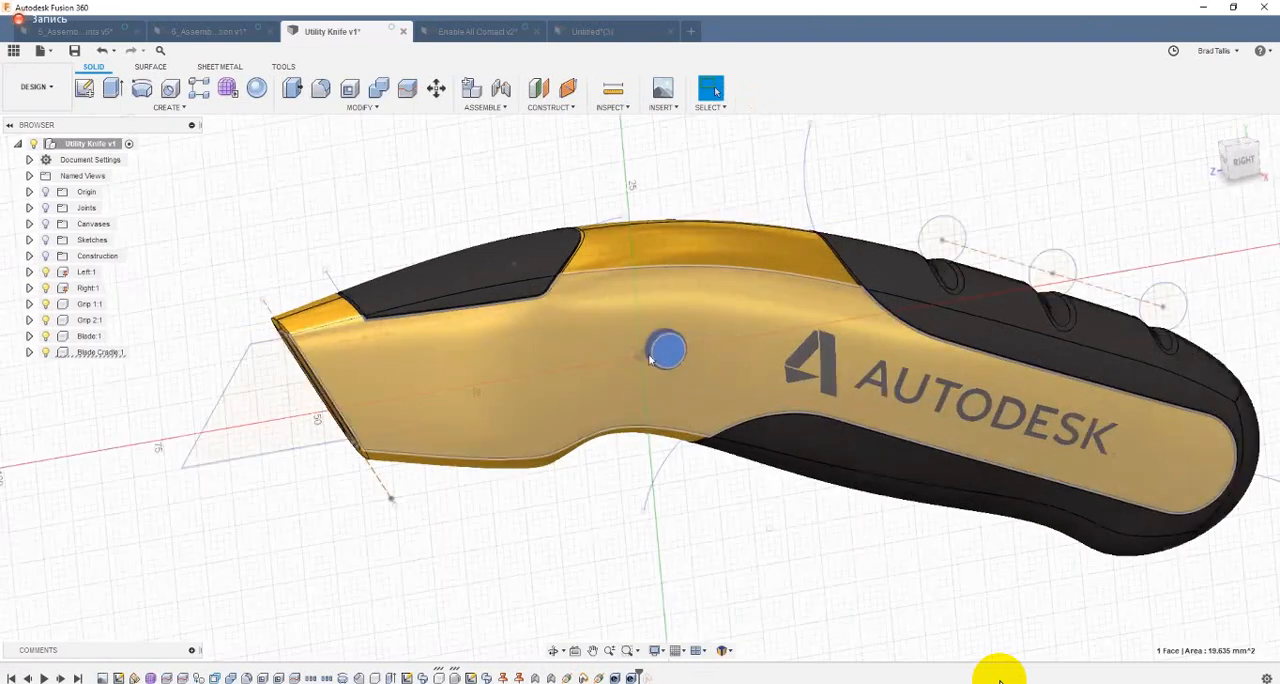
shift+middle_drag(713, 387, 740, 367)
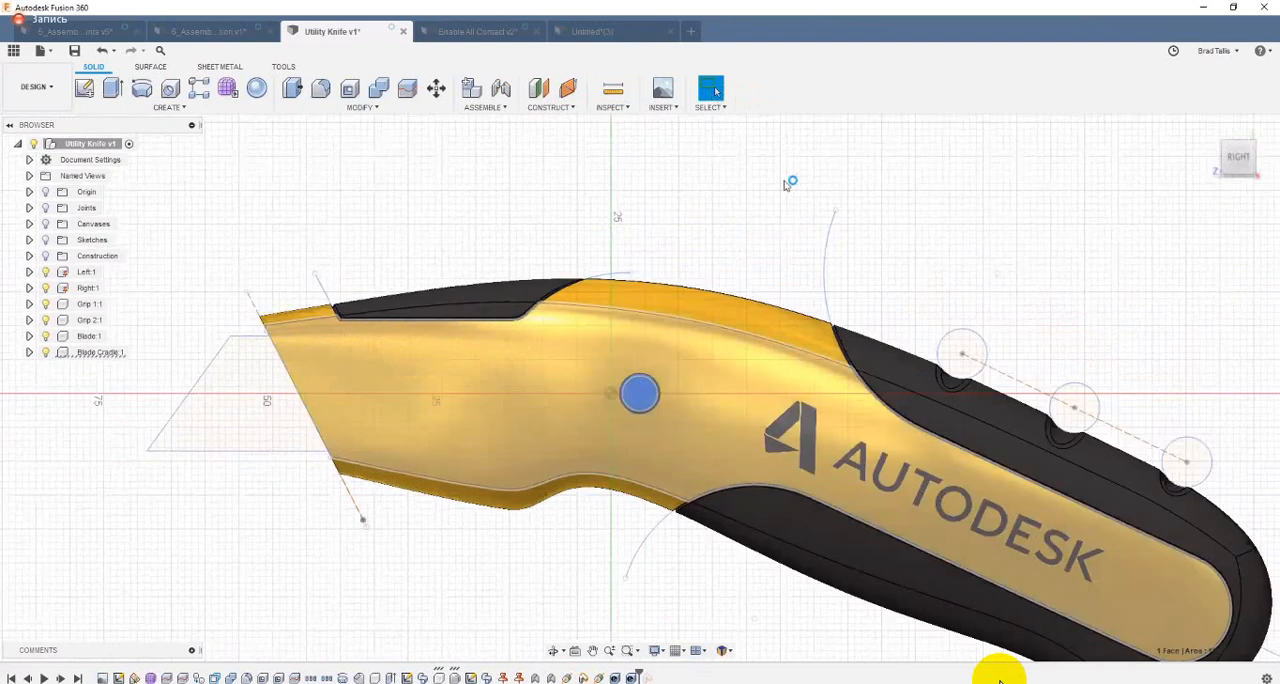
key(p)
scroll(704, 333, up, 3)
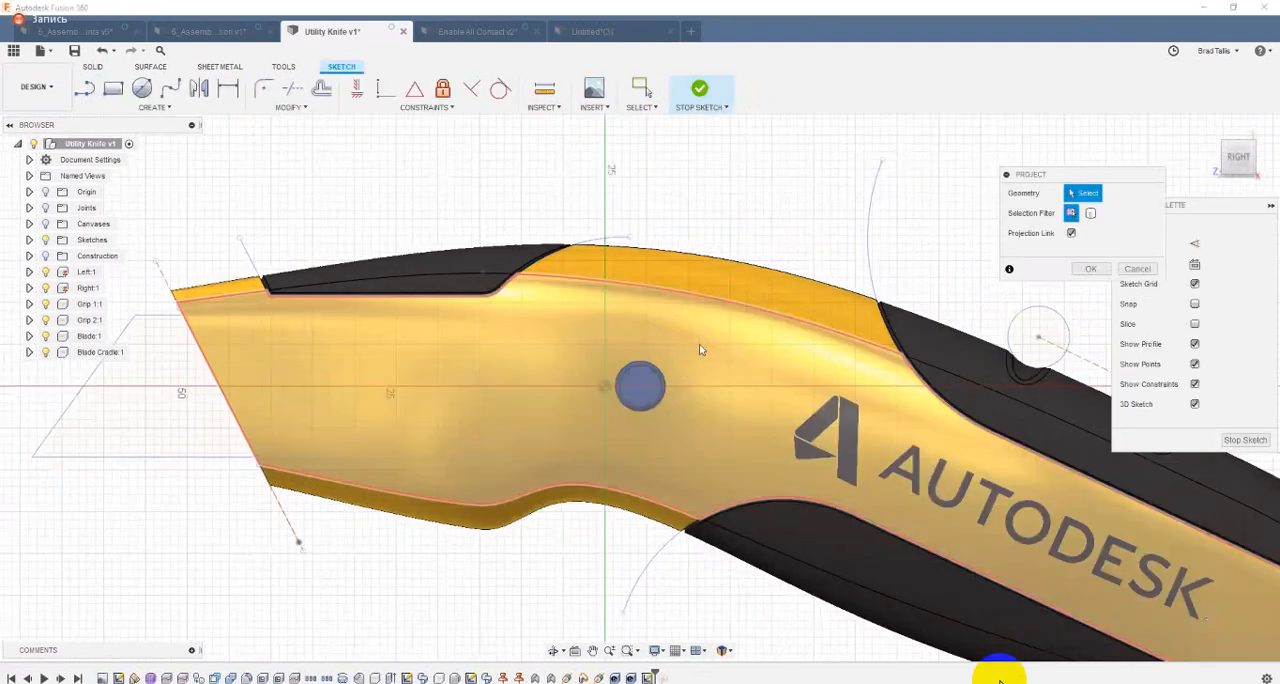
scroll(584, 382, up, 1)
key(e)
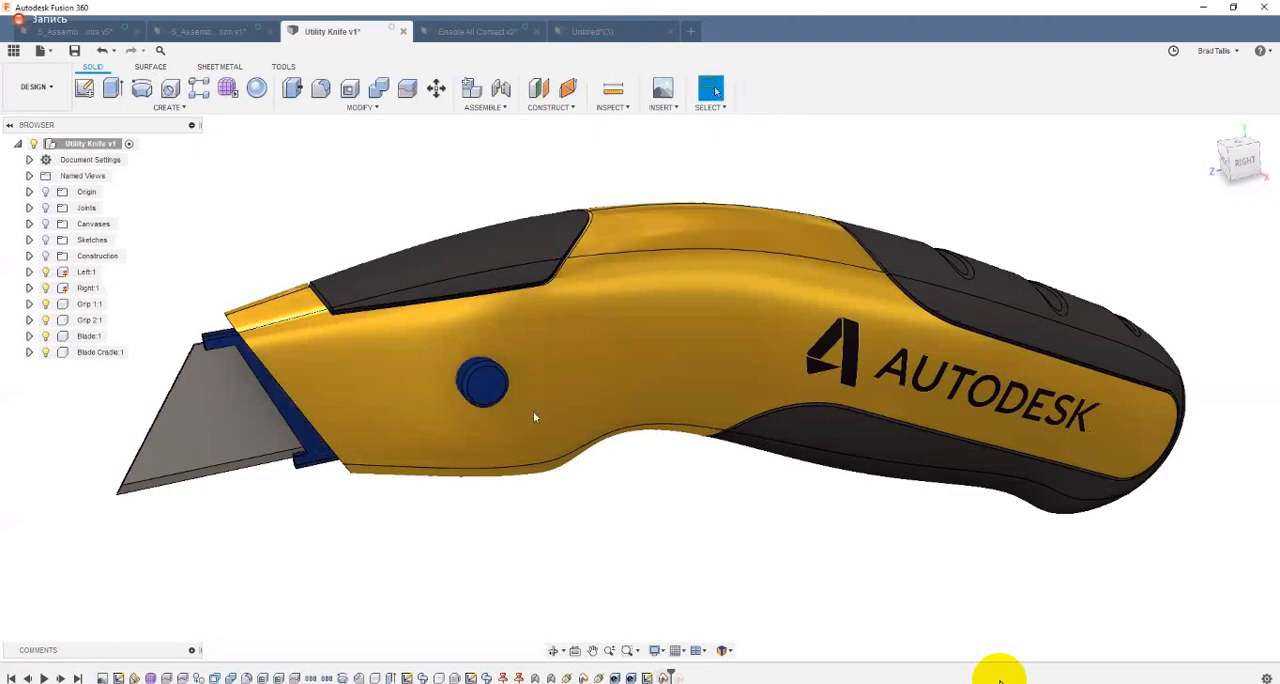
Step: Create another sketch on the blade button's face and project the button's circular edge in the extended position
right_click(491, 387)
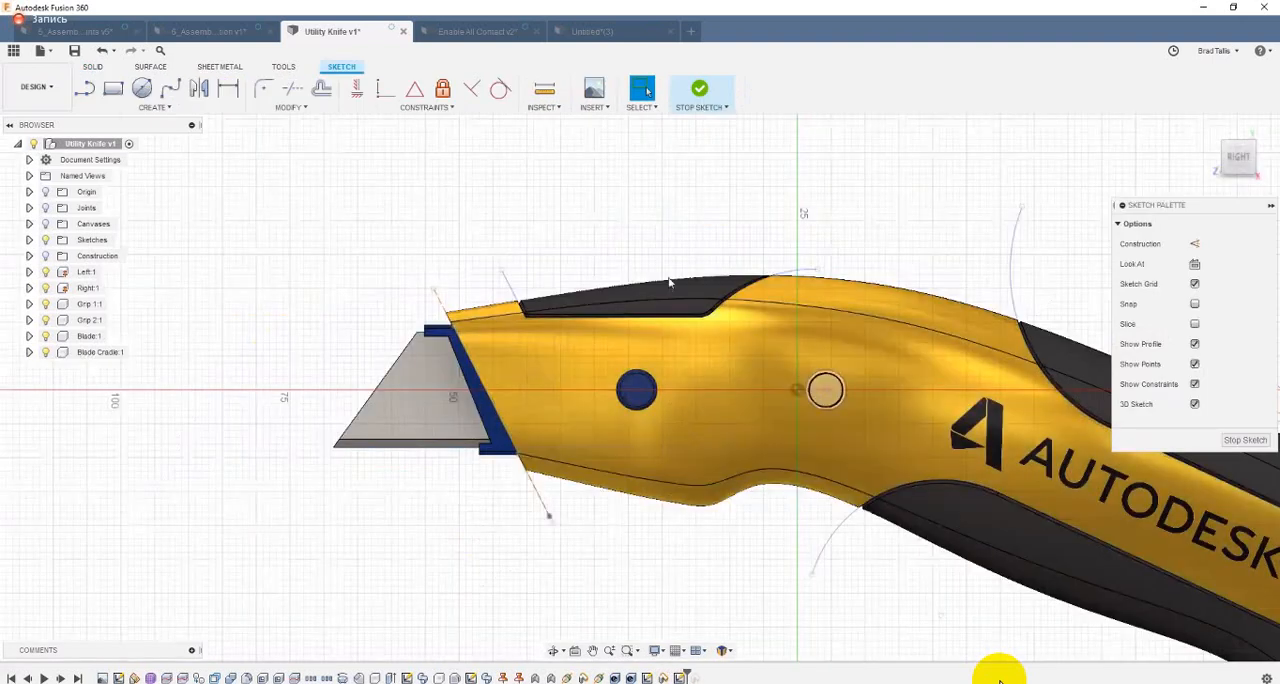
scroll(655, 376, up, 1)
middle_drag(643, 382, 641, 396)
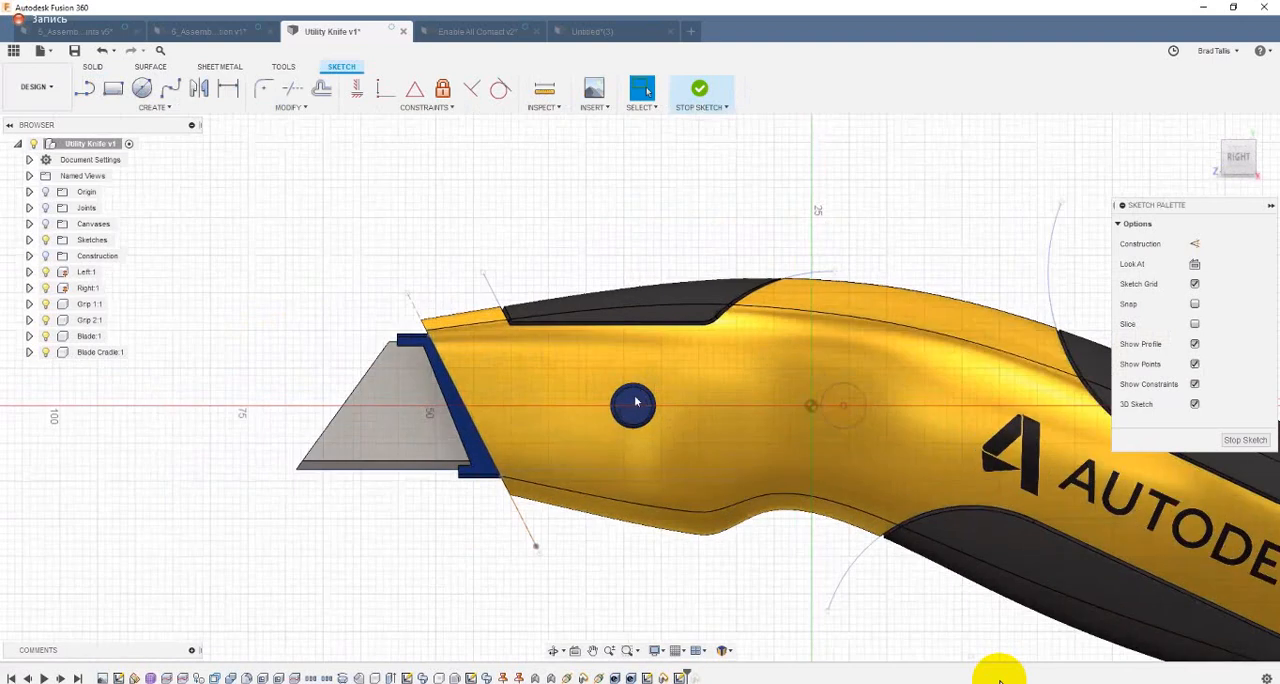
scroll(640, 399, up, 1)
key(p)
click(877, 328)
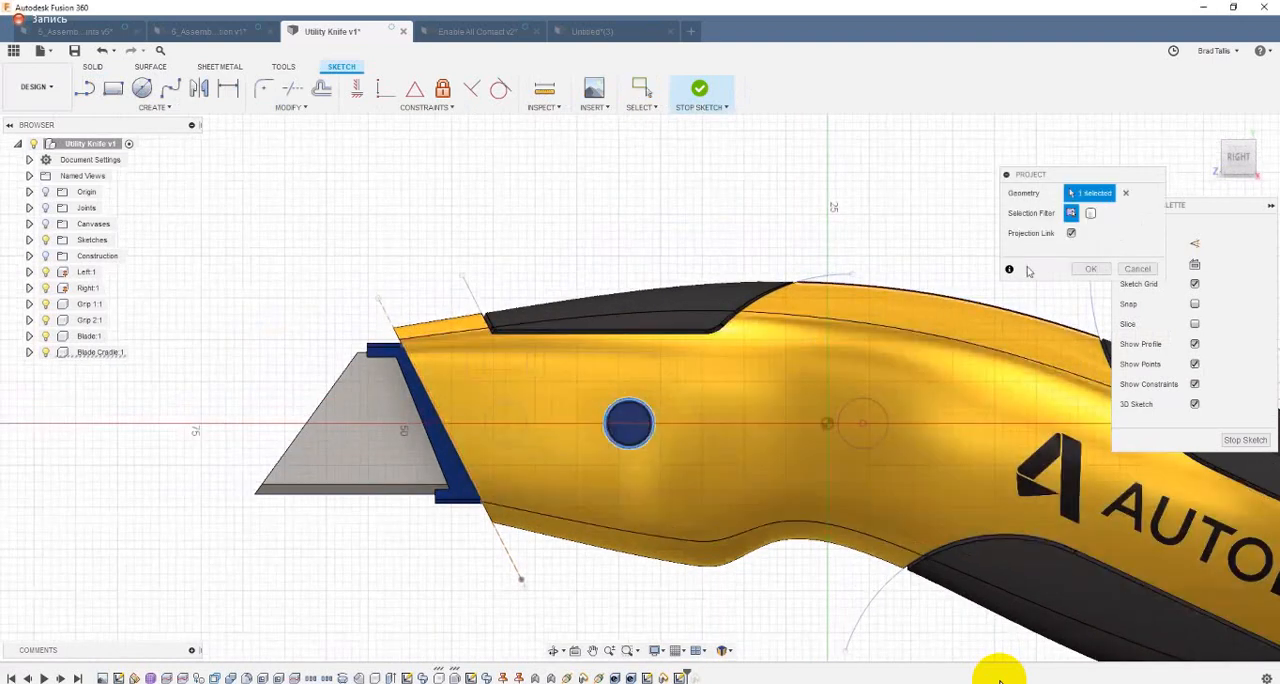
click(1084, 269)
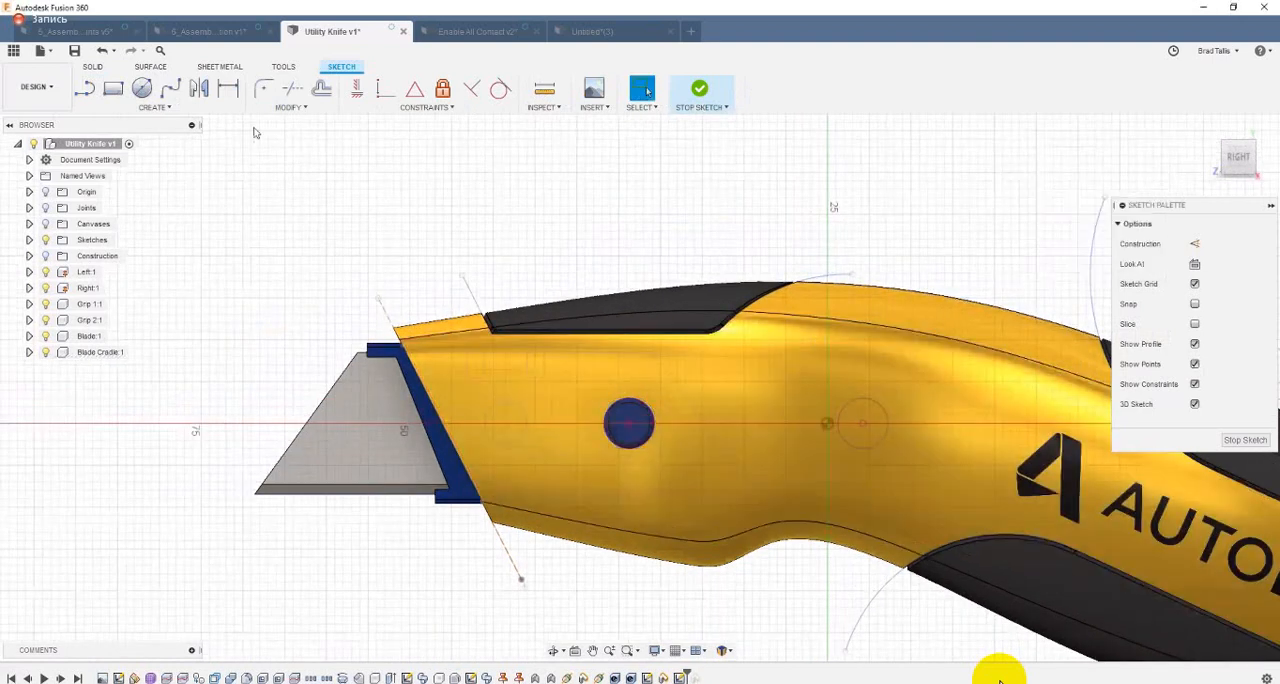
Step: Draw a center-to-center slot between the centers of the two projected button circles, slightly wider than the button, and finish the sketch
click(154, 107)
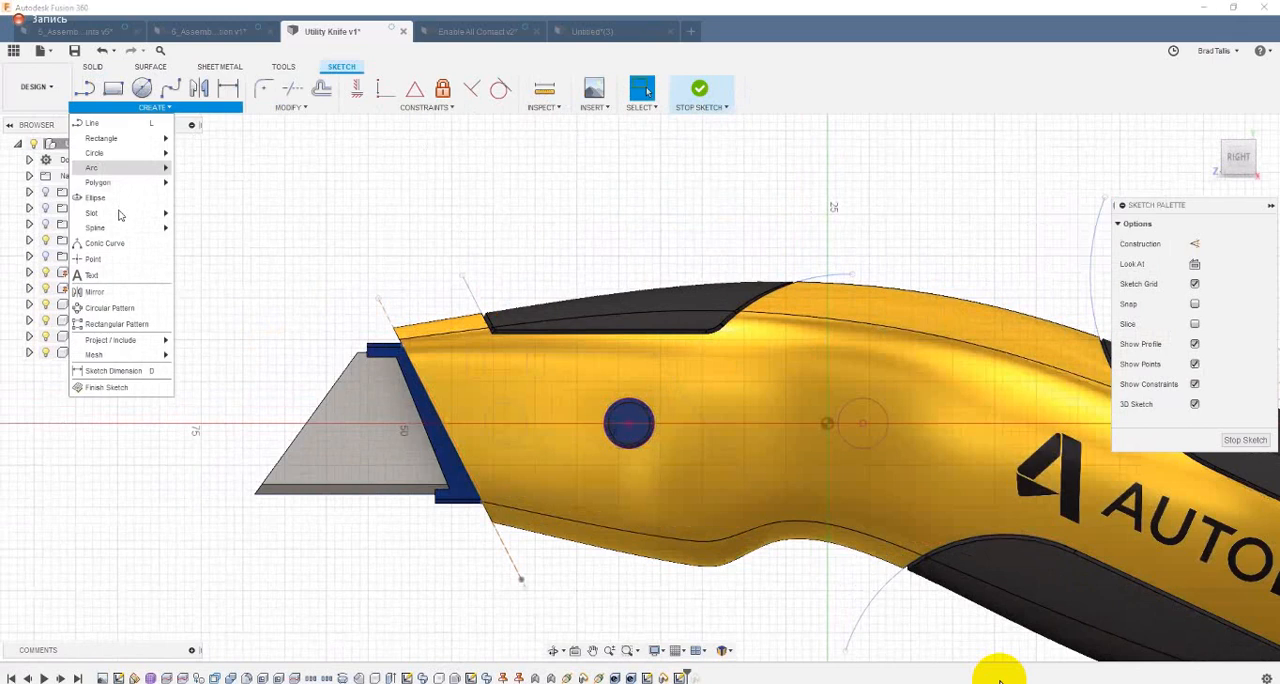
mouse_move(168, 217)
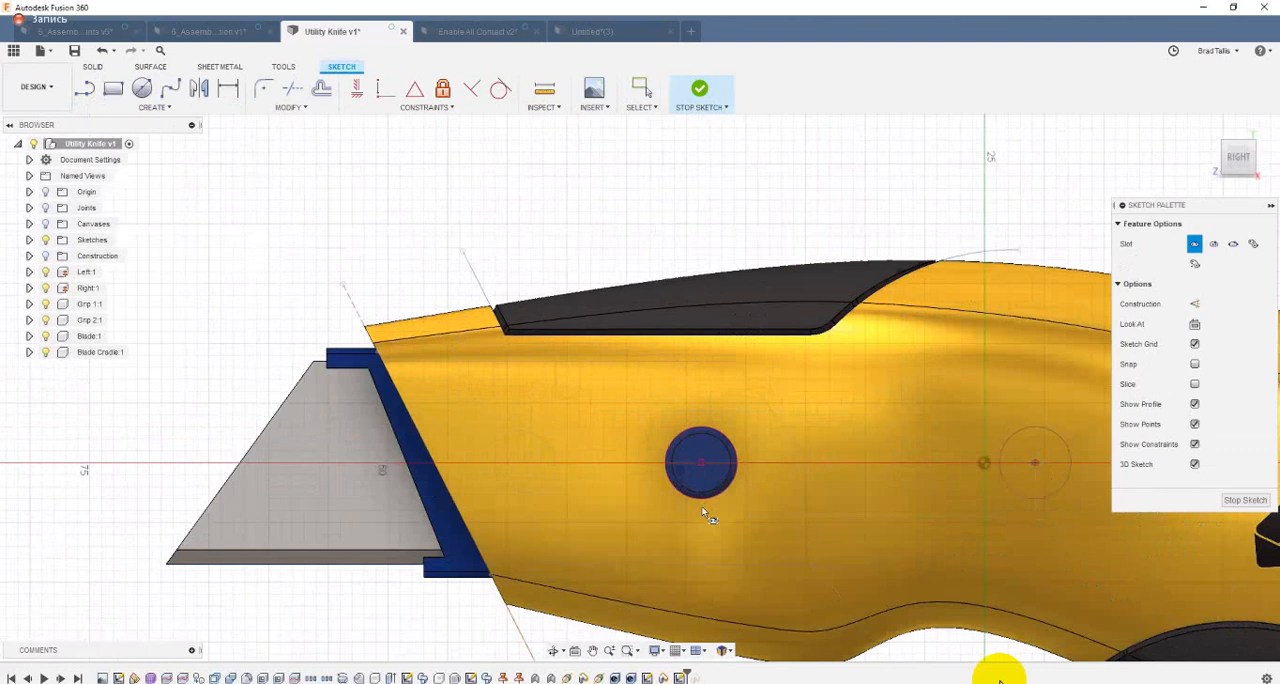
click(768, 466)
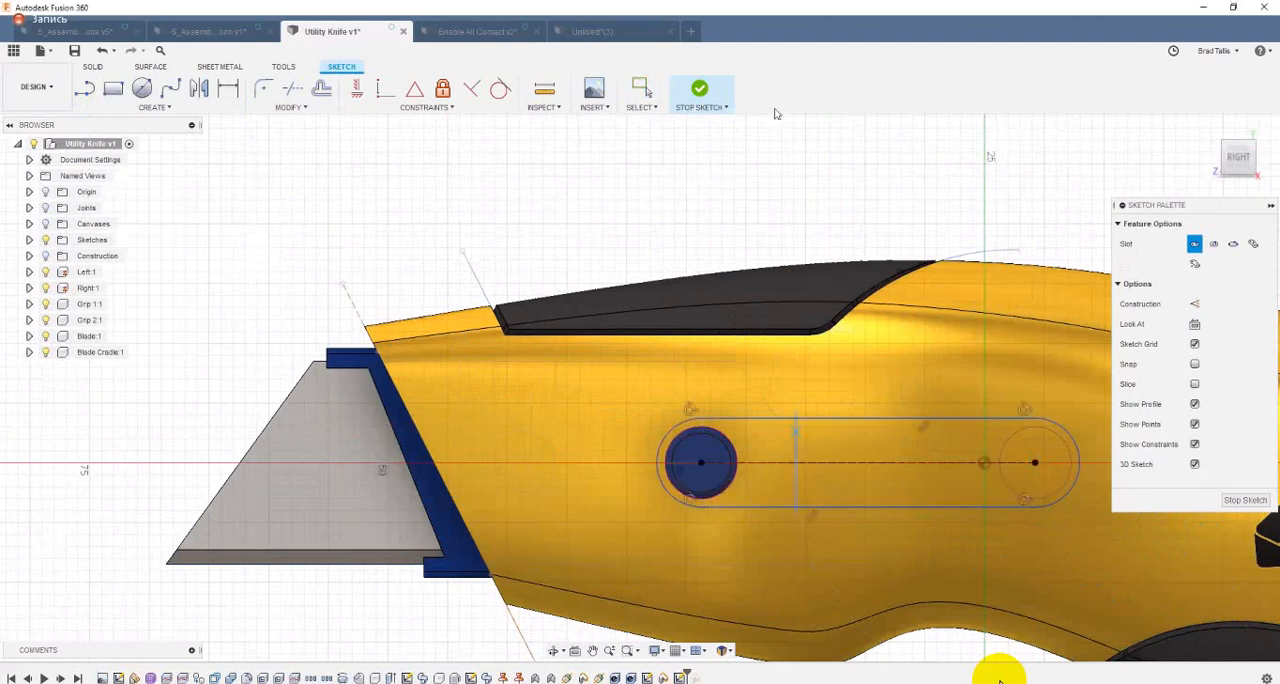
click(716, 90)
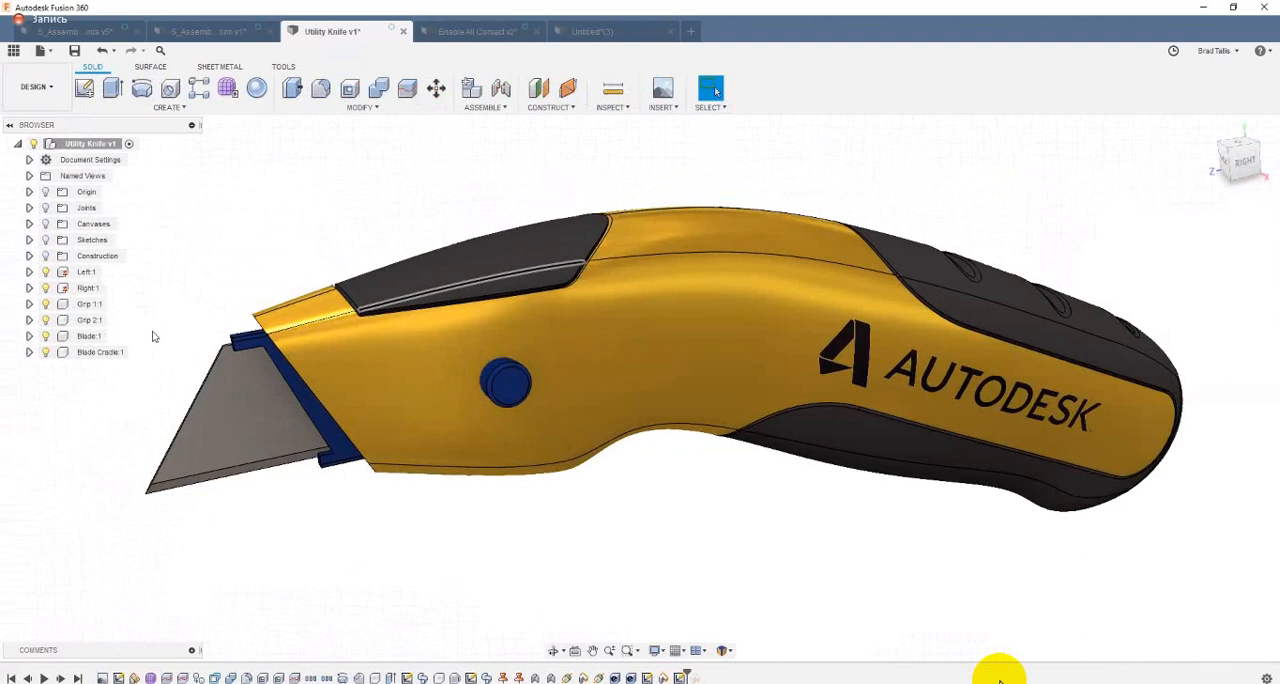
Step: Show the sketches and extrude the slot profile together with the button circle profiles as a -7.394 mm cut into the handle
click(45, 240)
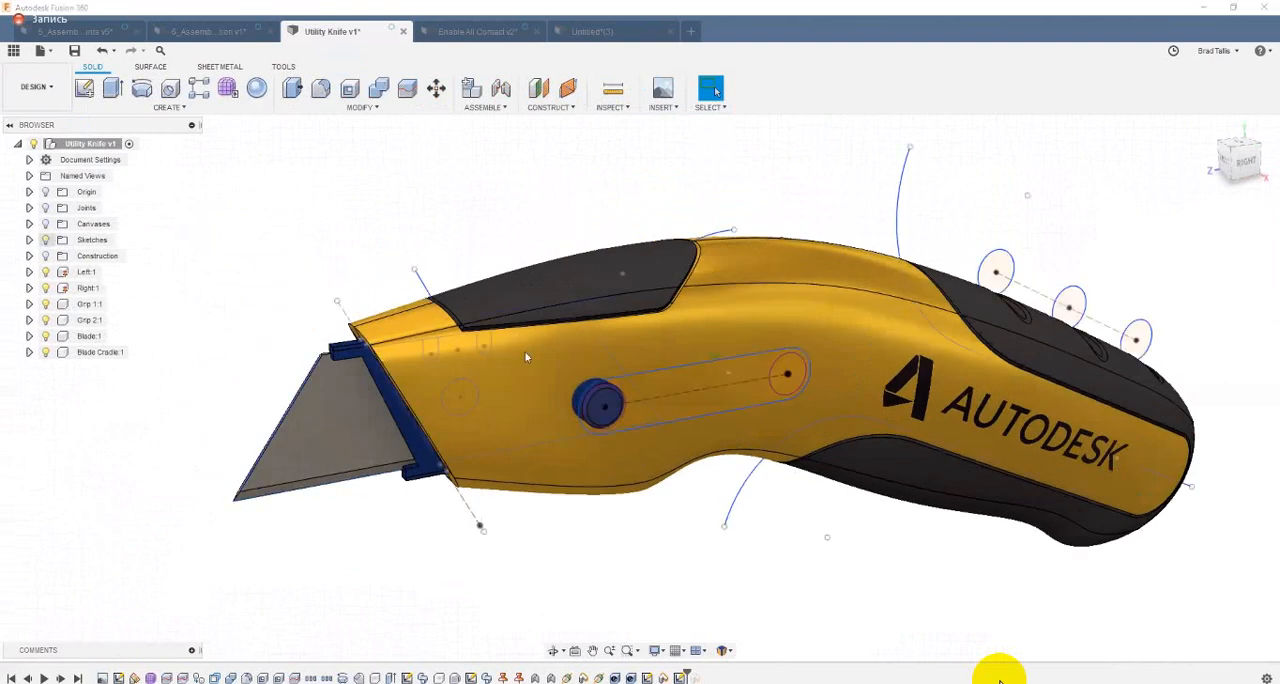
click(685, 389)
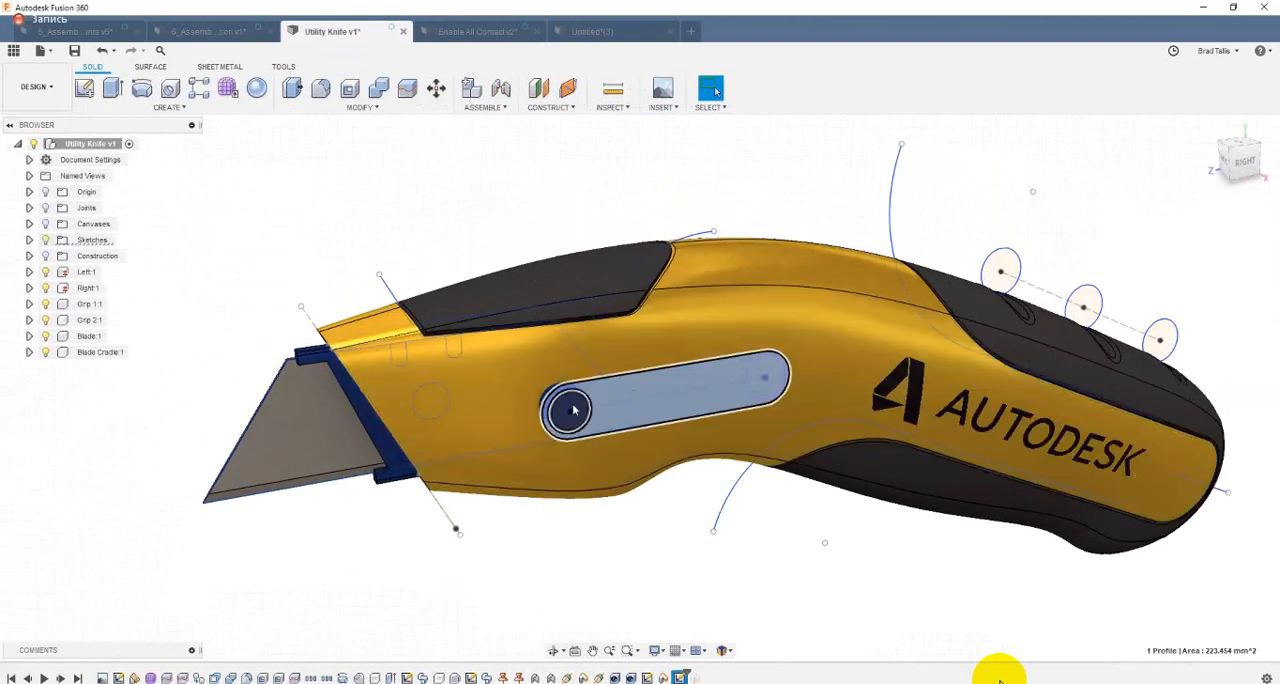
scroll(570, 405, up, 2)
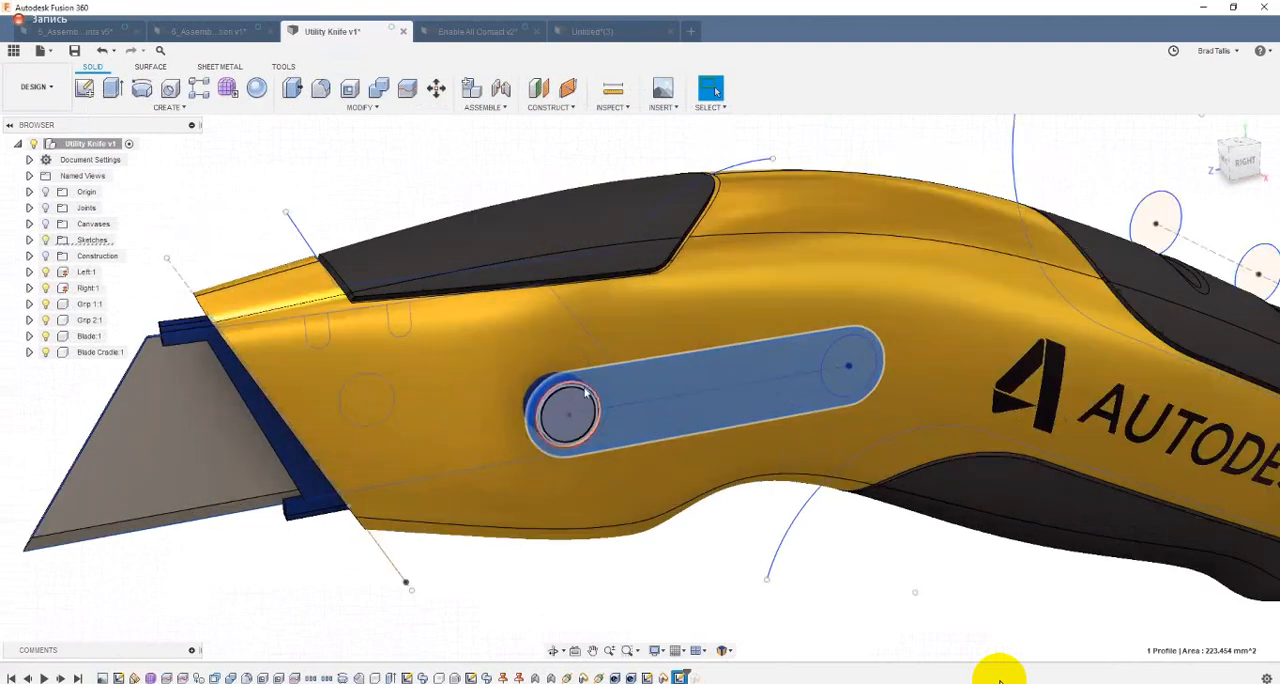
scroll(586, 393, up, 5)
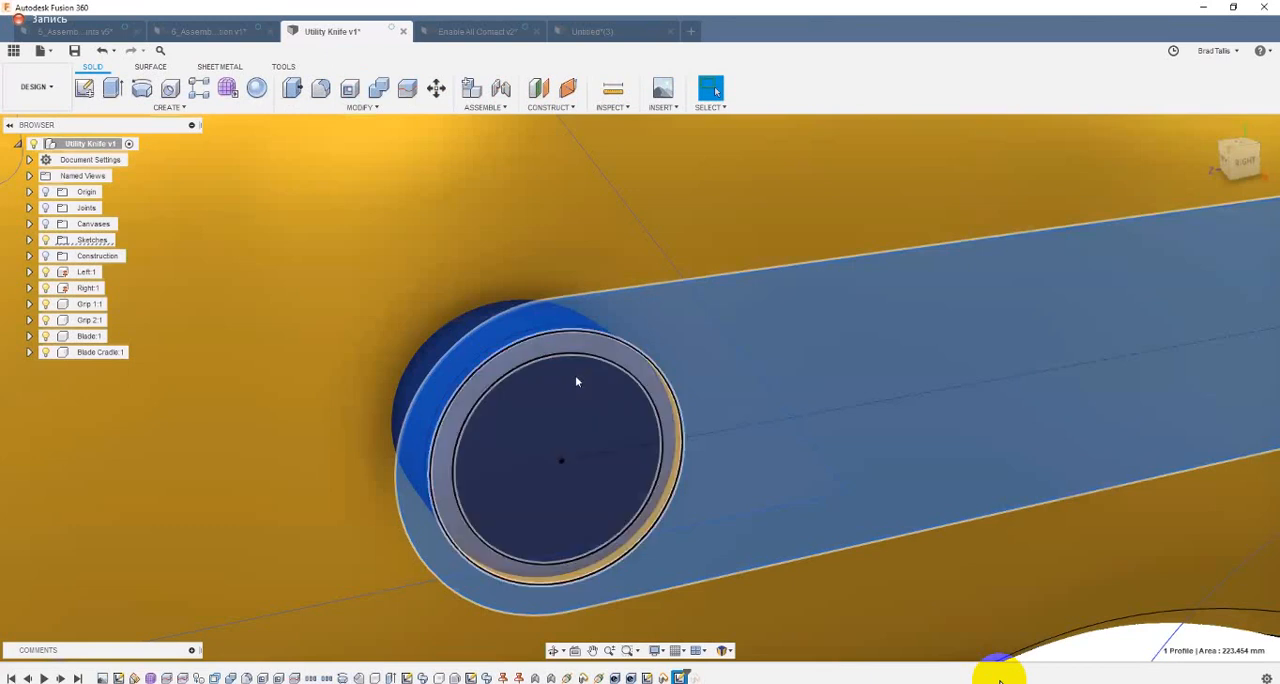
click(575, 381)
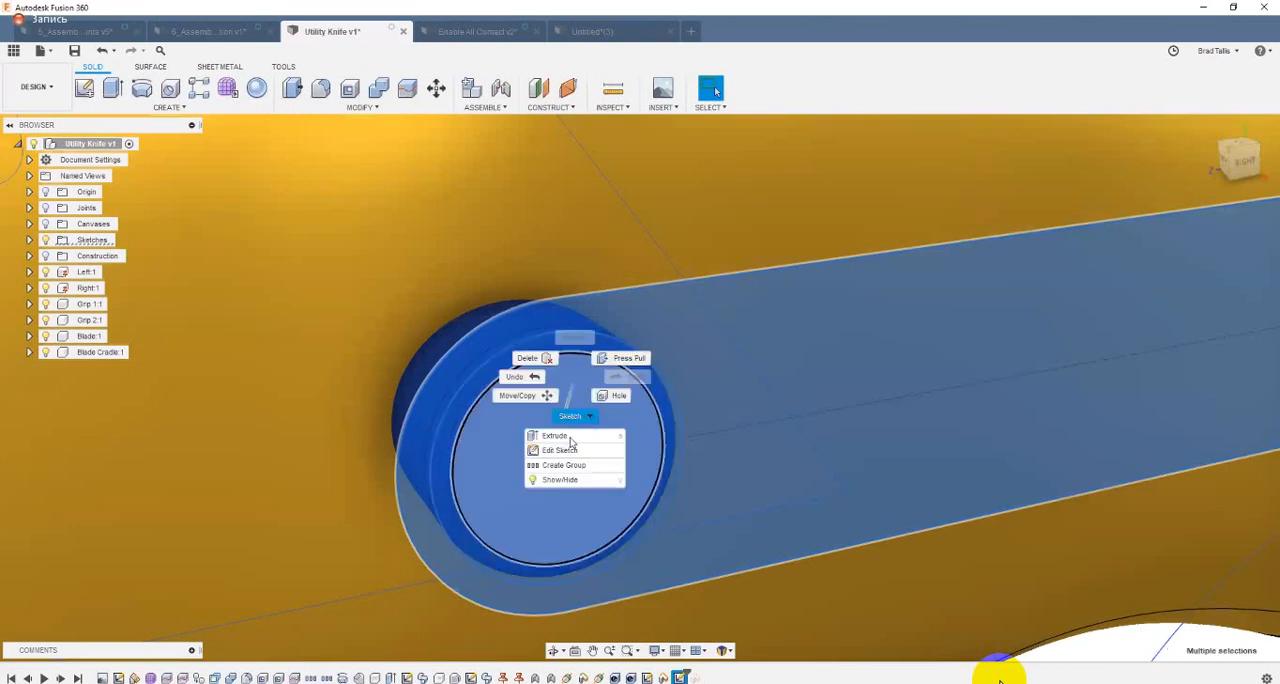
click(571, 437)
scroll(591, 442, down, 10)
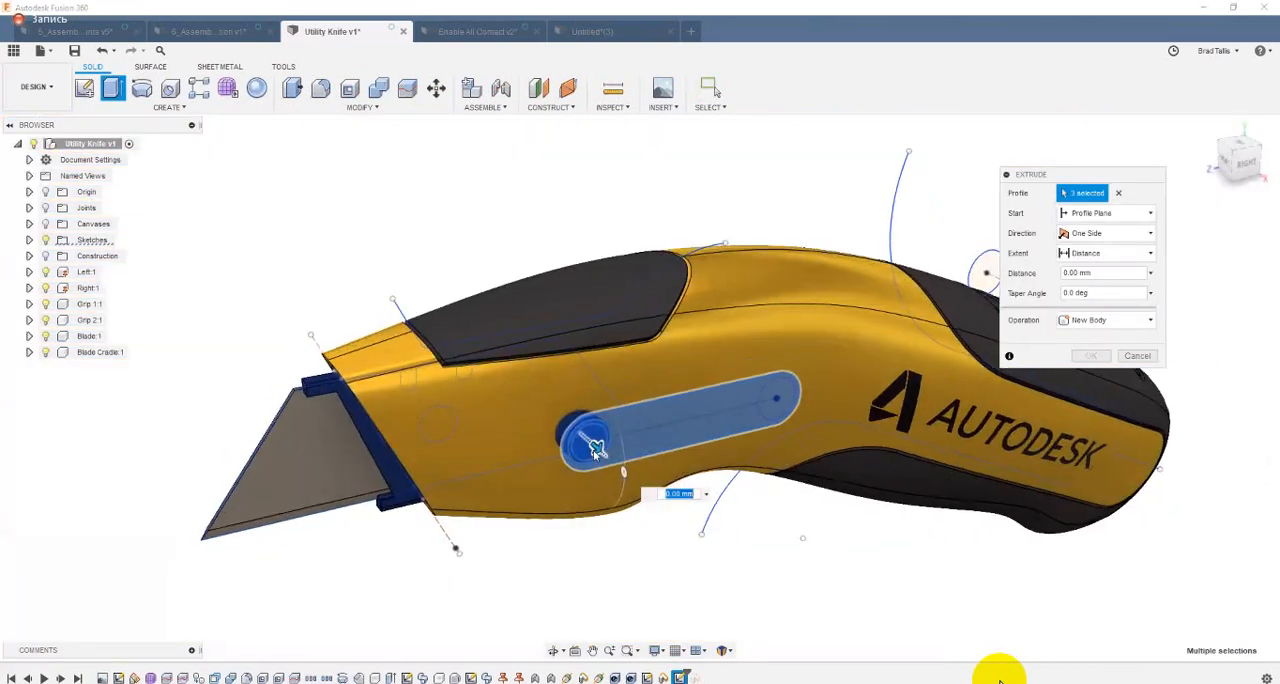
drag(586, 447, 564, 426)
shift+middle_drag(818, 419, 677, 459)
scroll(601, 536, up, 2)
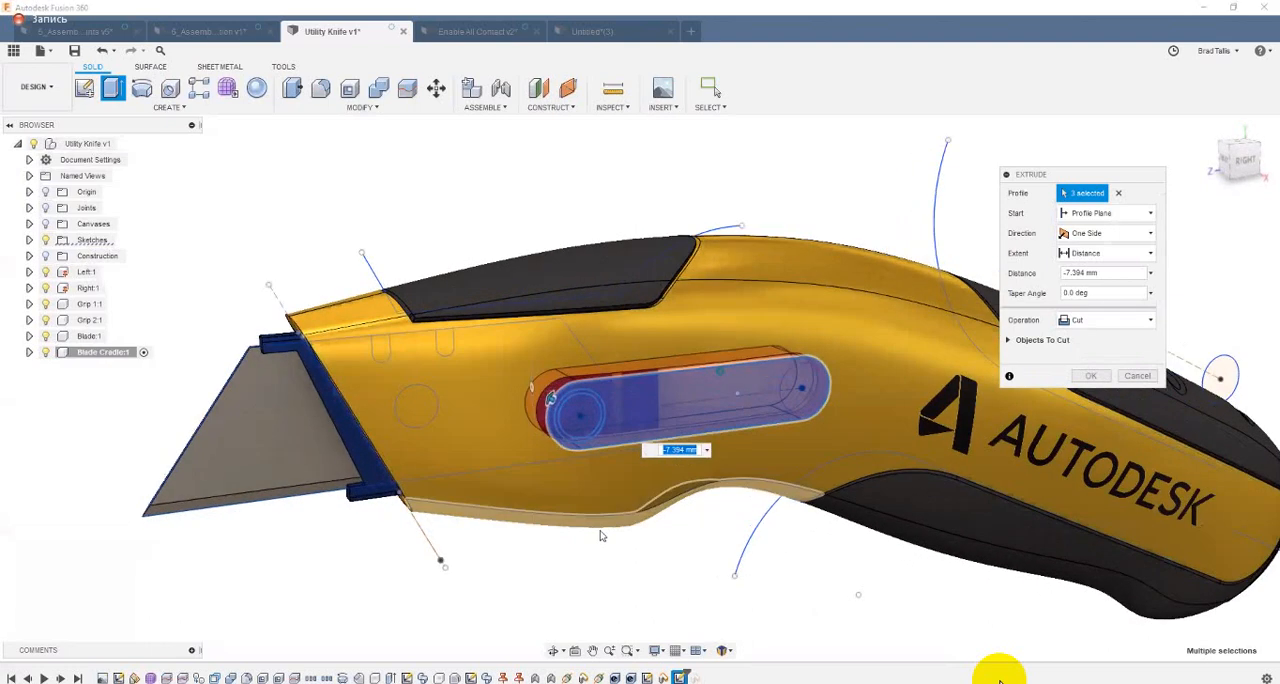
shift+middle_drag(601, 536, 578, 408)
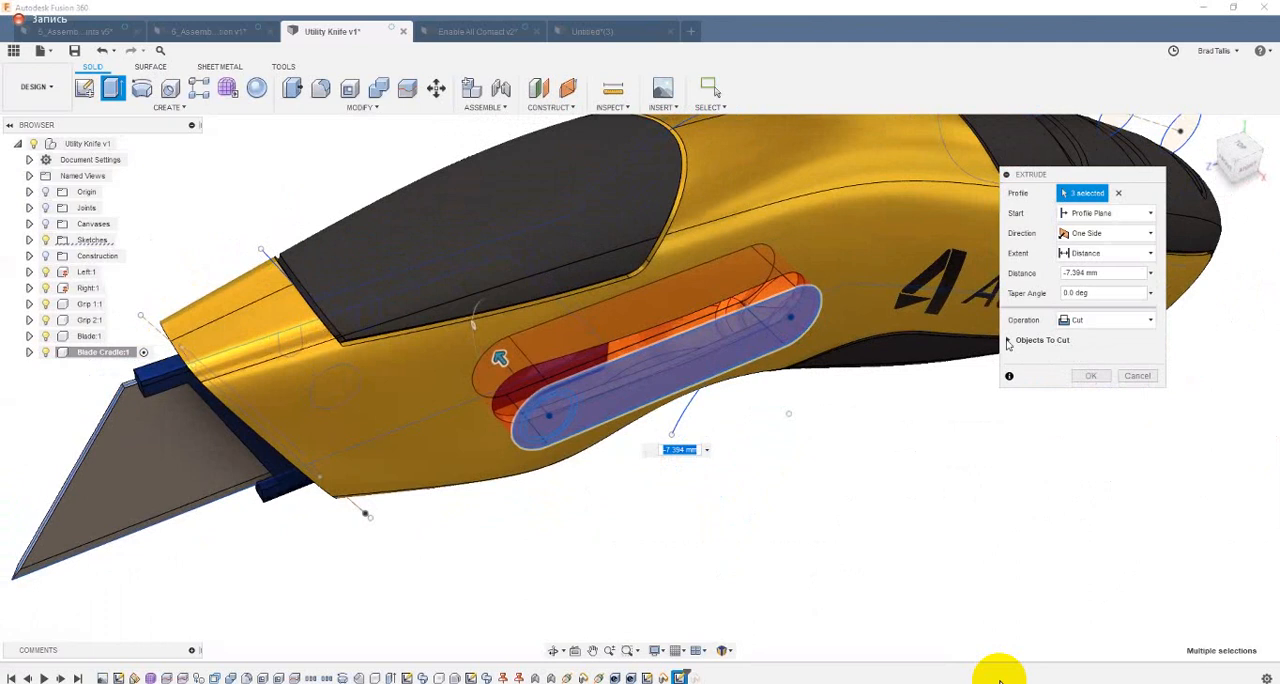
Step: Exclude the Blade Cradle body (Body7) from the objects to cut, and complete the slot cut through the Left body only
click(1008, 341)
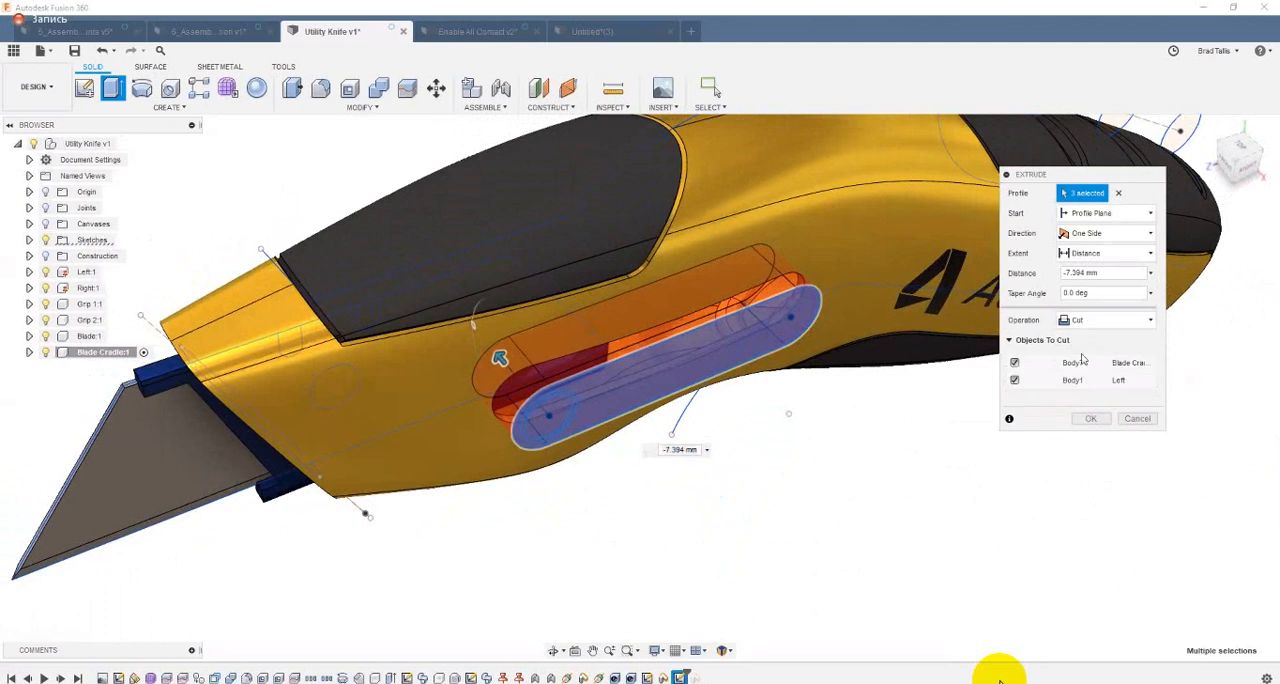
click(1015, 363)
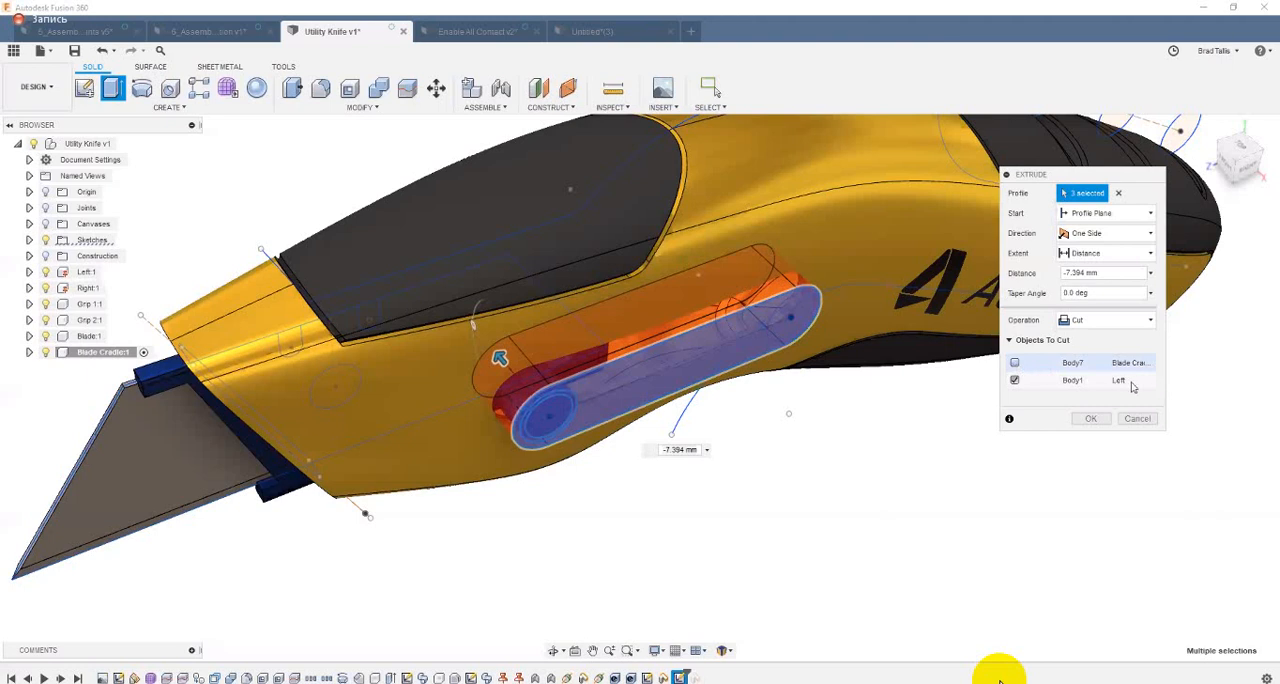
click(1091, 418)
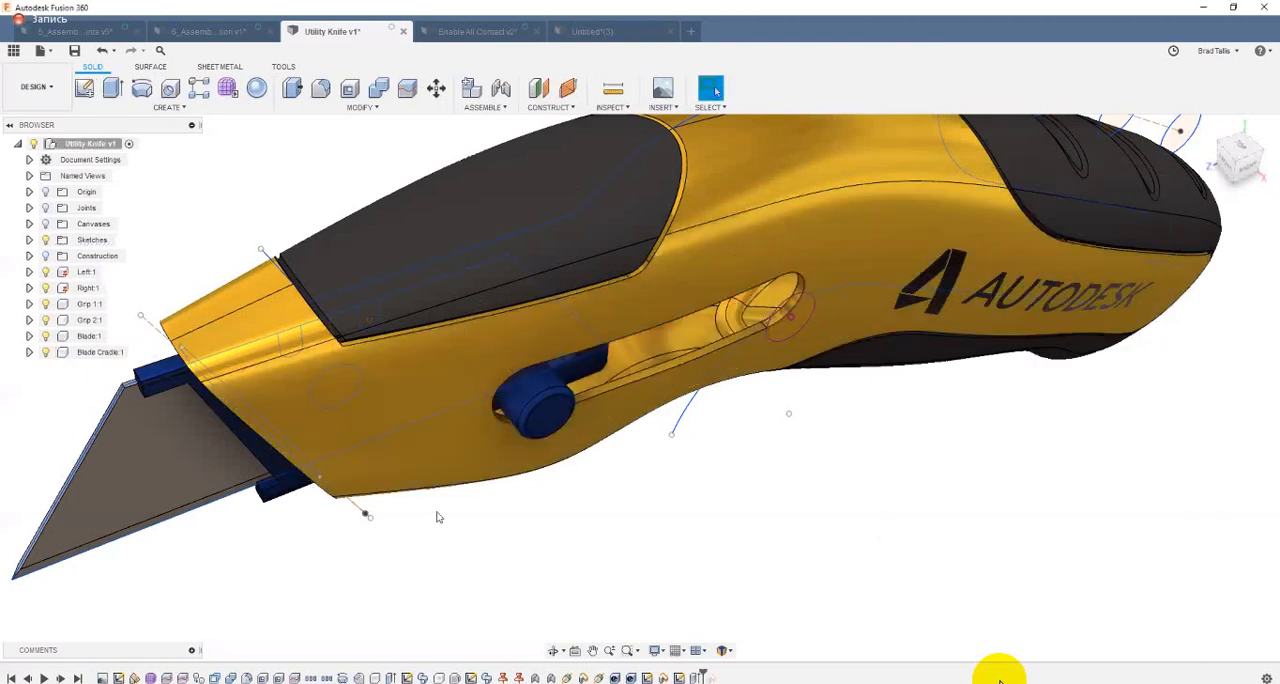
Step: Hide the sketches and slide the blade button back and forth along the new slot, ending with the blade retracted
mouse_move(360, 415)
shift+middle_down()
mouse_move(505, 431)
mouse_move(577, 416)
mouse_move(920, 435)
shift+middle_up()
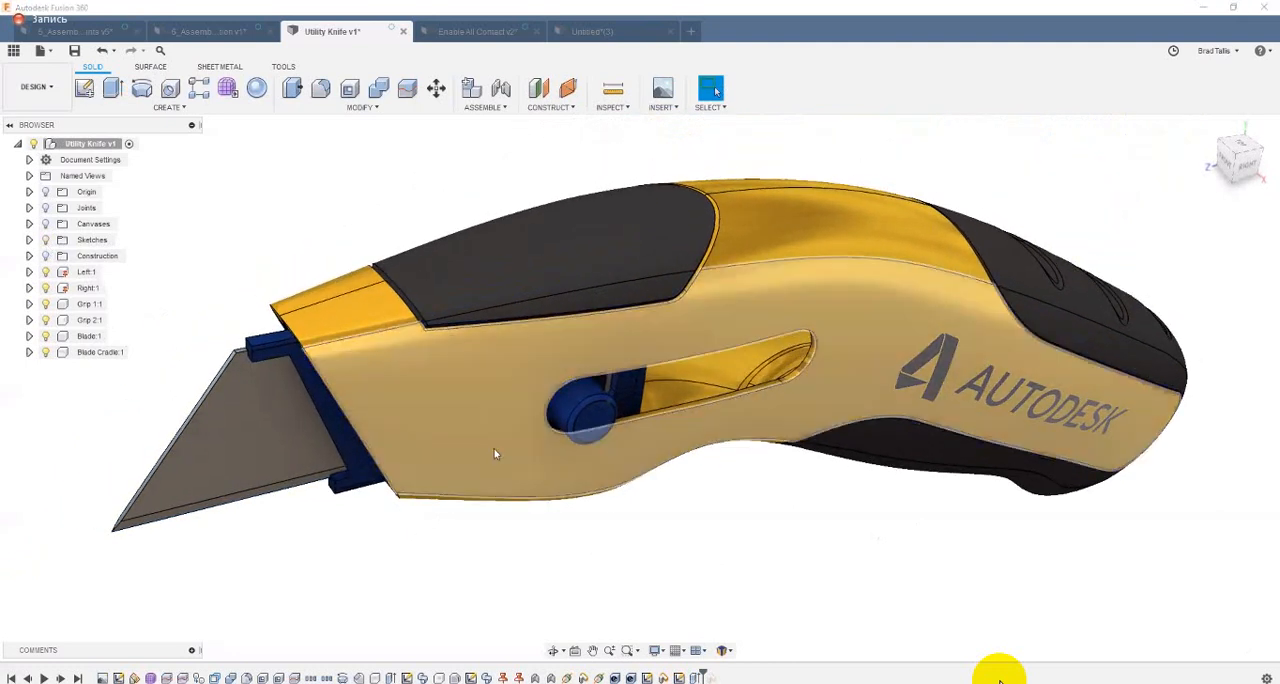
shift+middle_drag(495, 447, 784, 435)
shift+middle_drag(949, 412, 895, 412)
shift+middle_drag(599, 427, 885, 405)
drag(659, 437, 805, 395)
shift+middle_drag(801, 393, 722, 420)
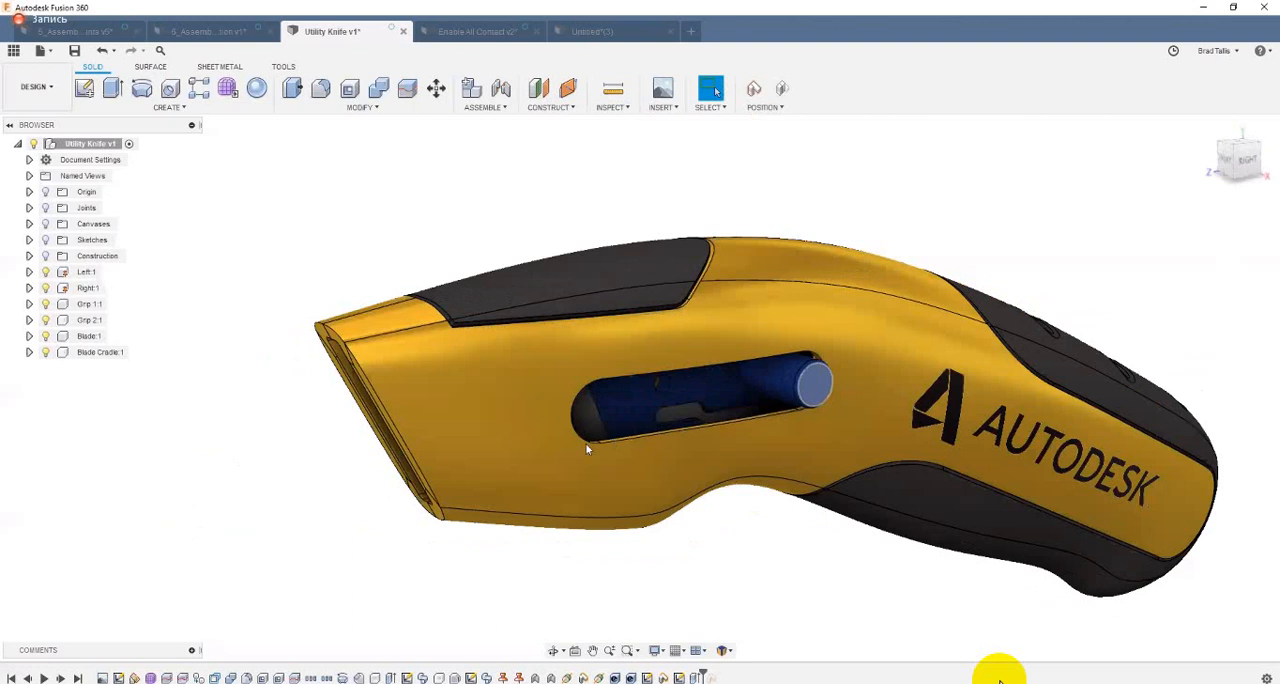
drag(587, 449, 752, 436)
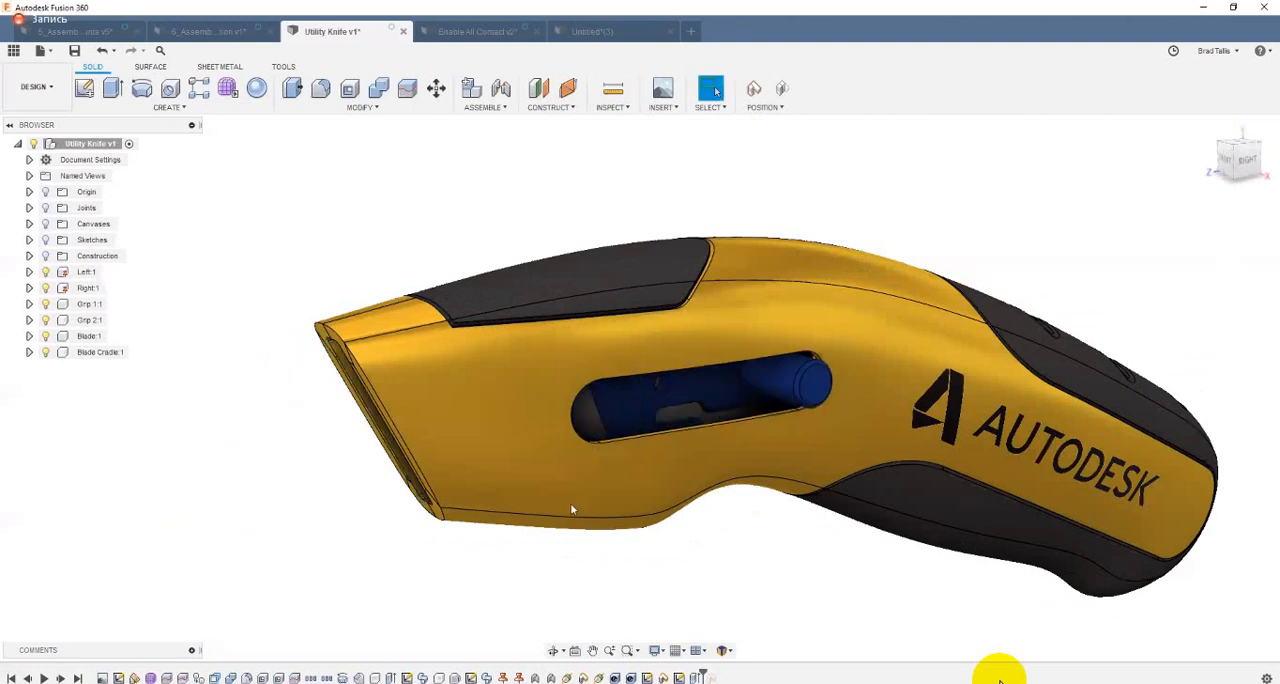
Step: Switch to the 5_Assembly Joints design, start a Motion Study and place its window clear of the mechanism
click(470, 109)
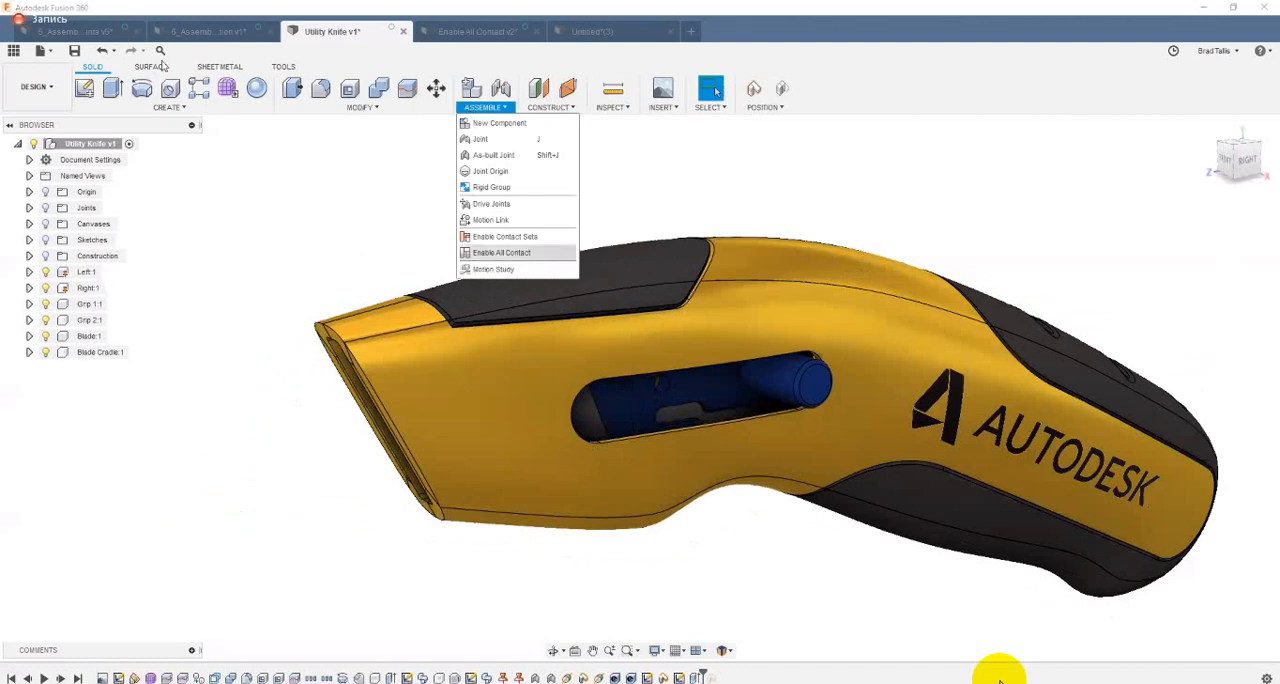
click(86, 31)
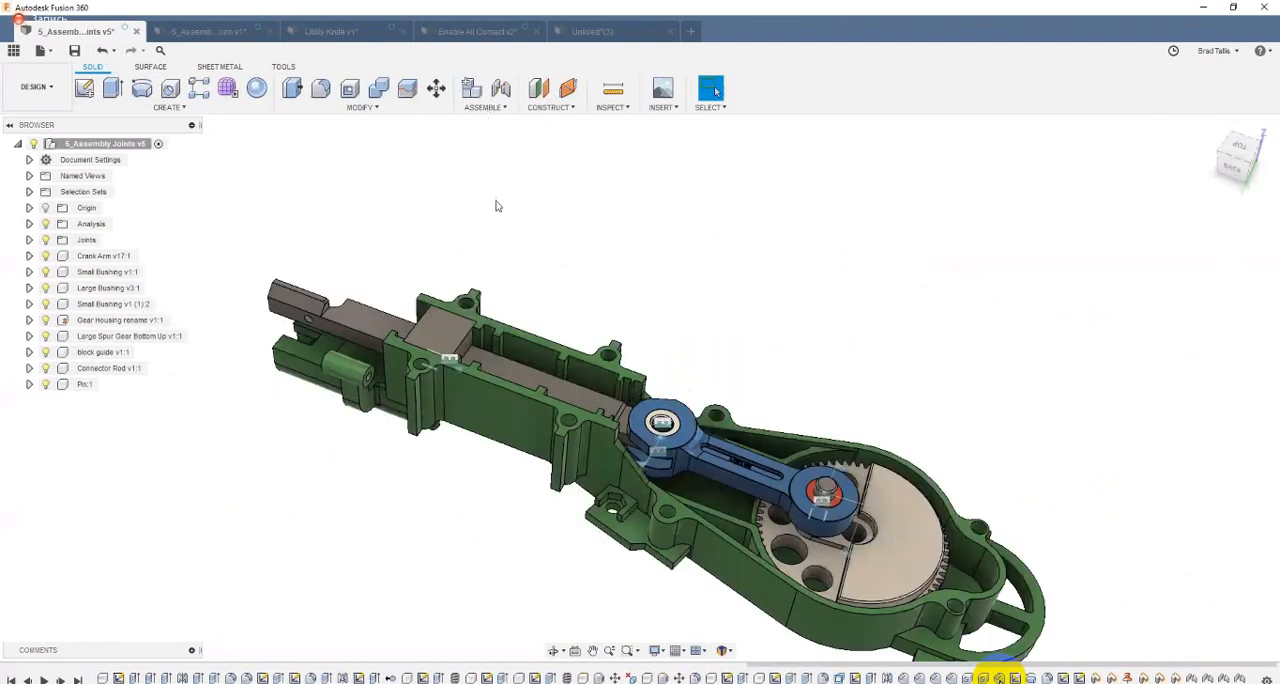
click(485, 107)
click(497, 266)
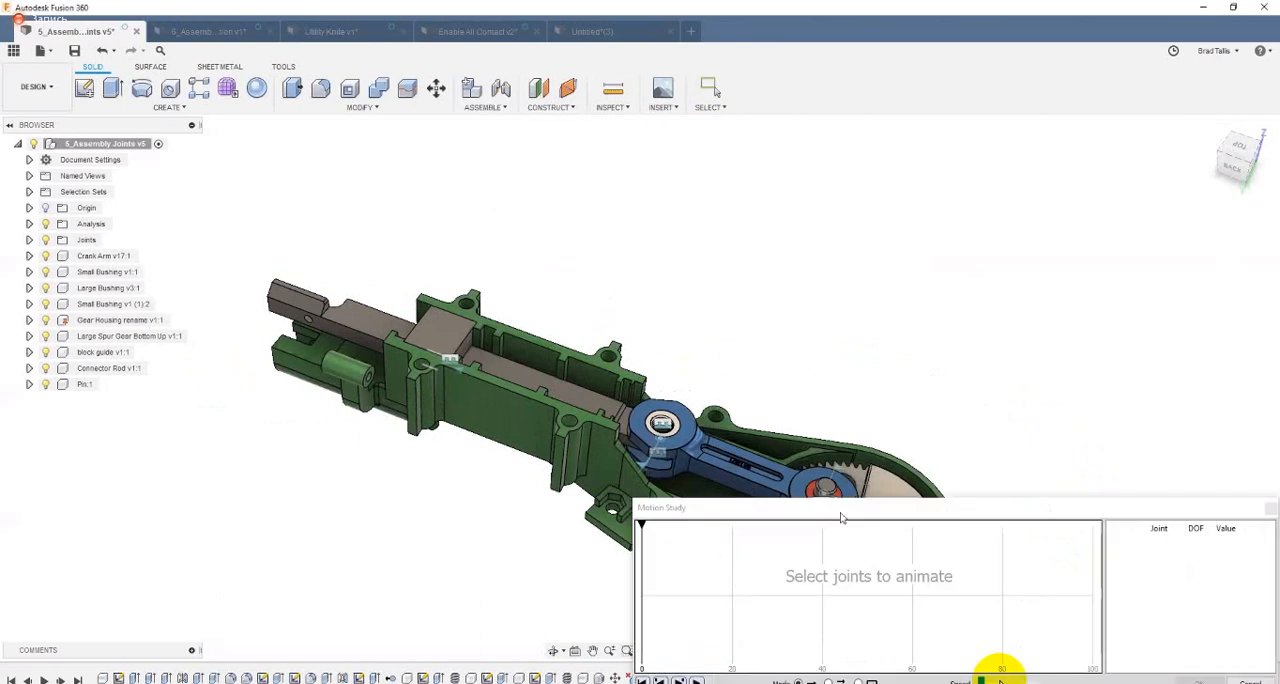
drag(833, 504, 743, 130)
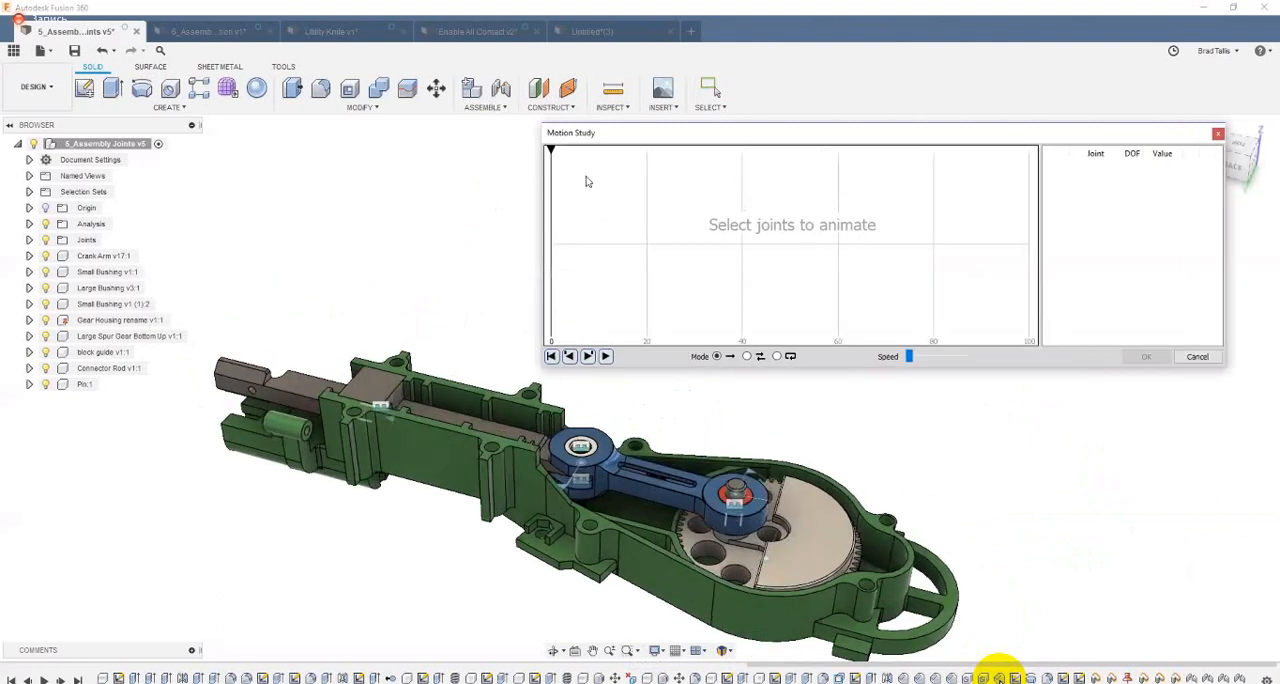
Step: Add the large spur gear's revolute joint, Rev75, to the motion study
drag(551, 147, 525, 203)
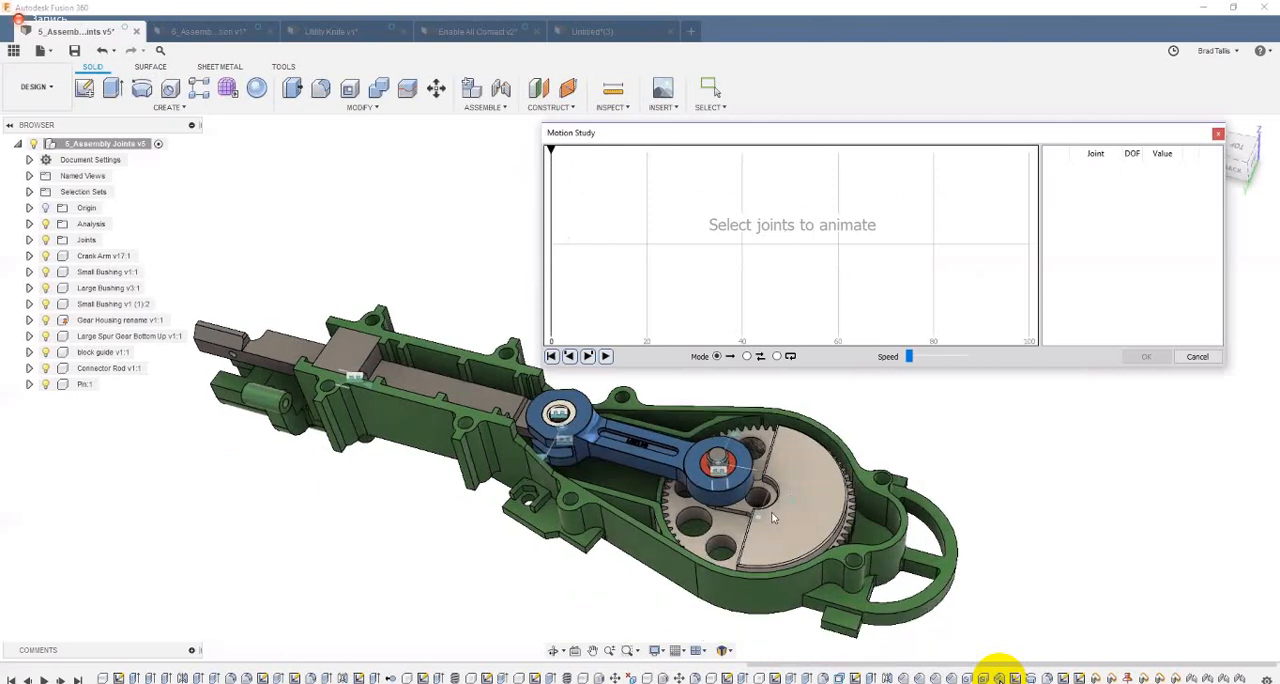
shift+middle_drag(773, 517, 771, 524)
click(770, 524)
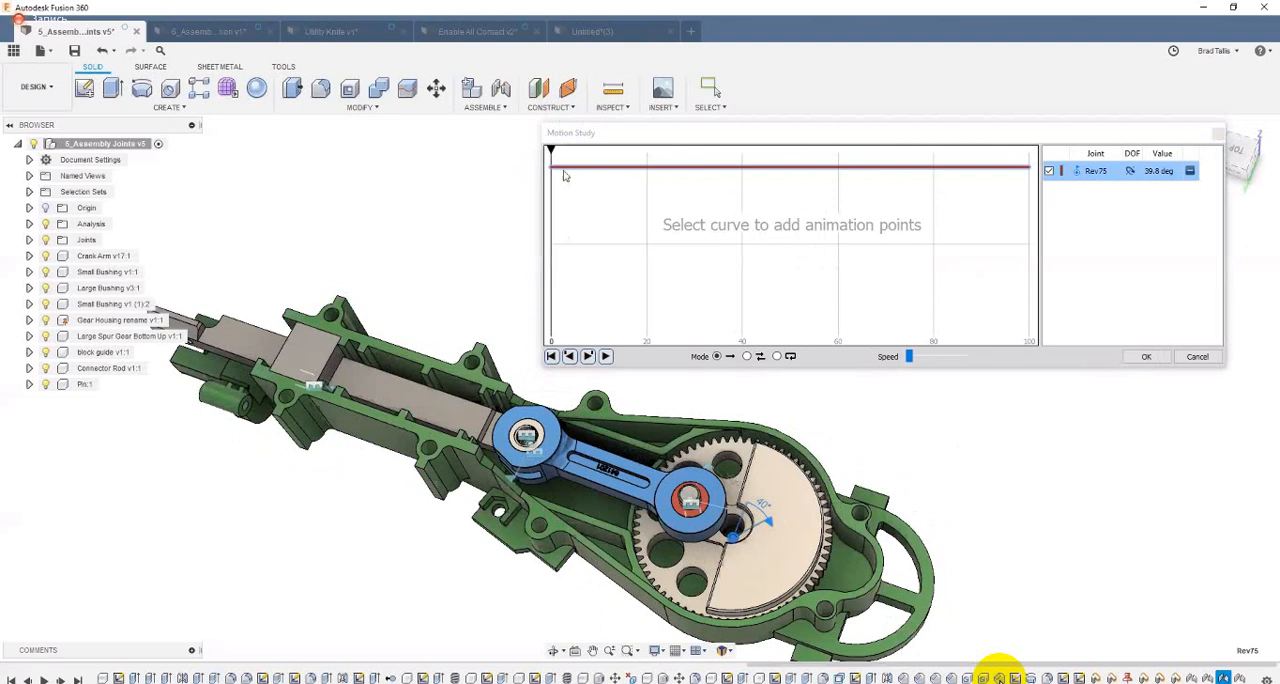
Step: Add an animation point at step 40 on the Rev75 curve with an angle of -12 degrees
drag(549, 150, 624, 156)
click(743, 152)
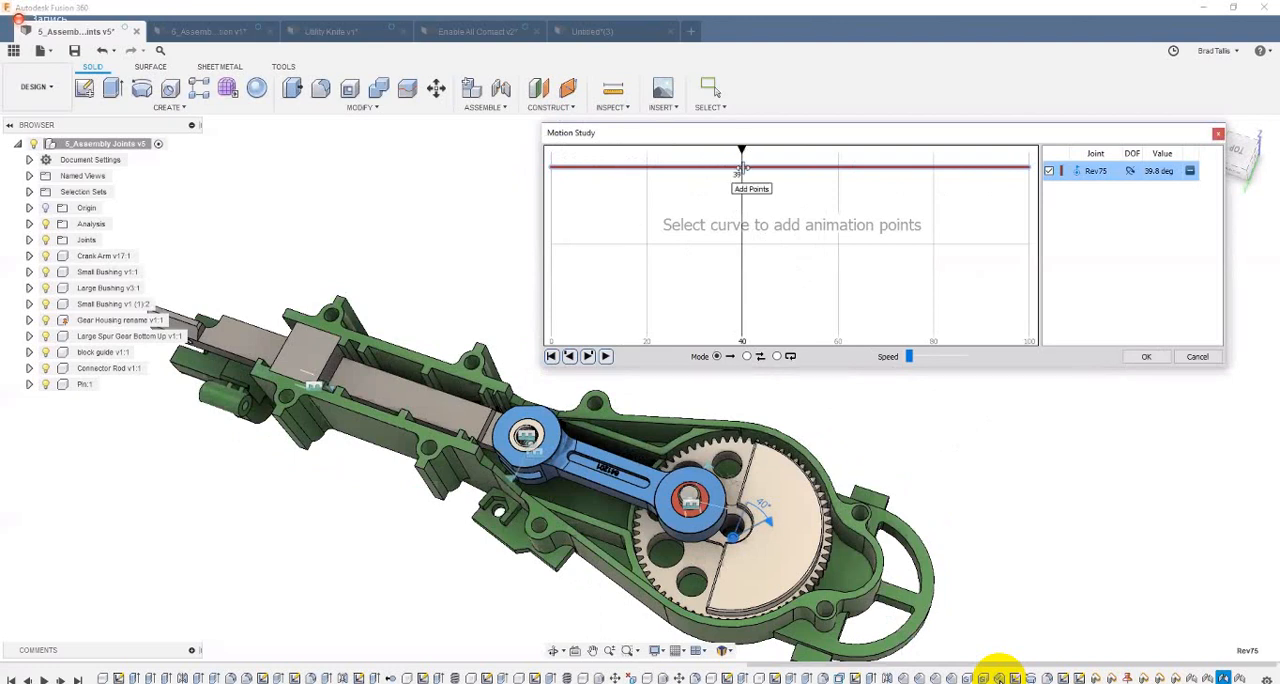
click(741, 168)
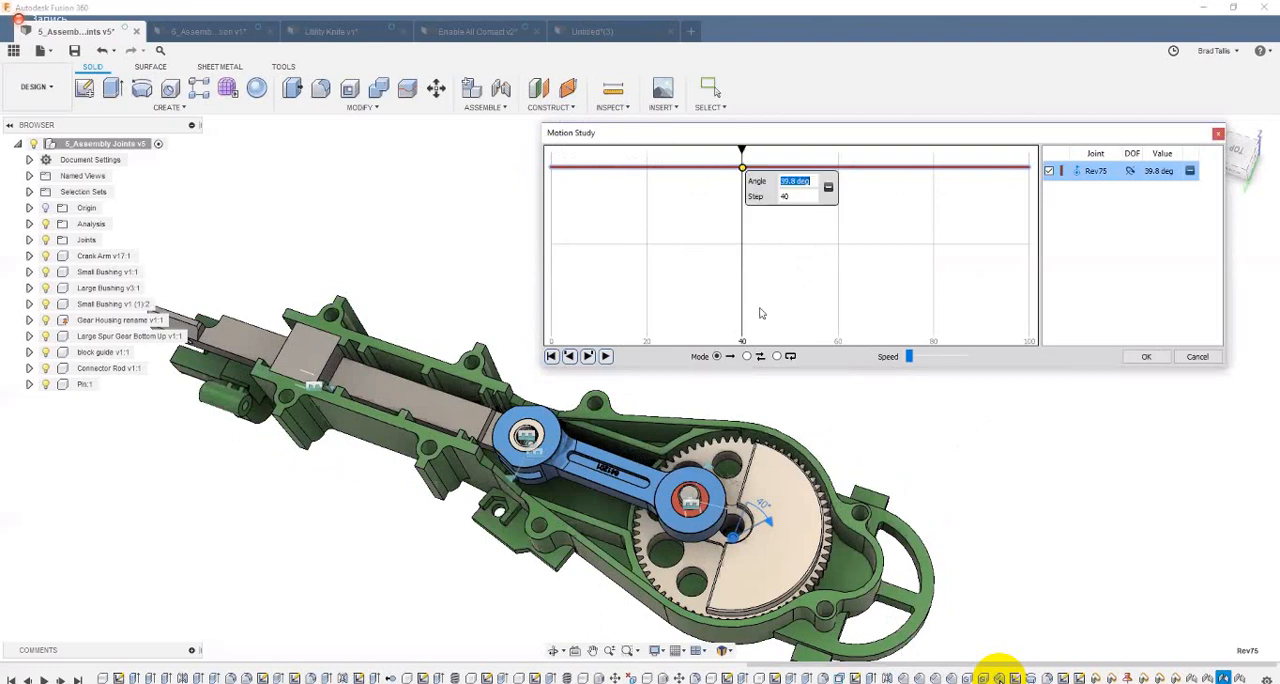
text(-12)
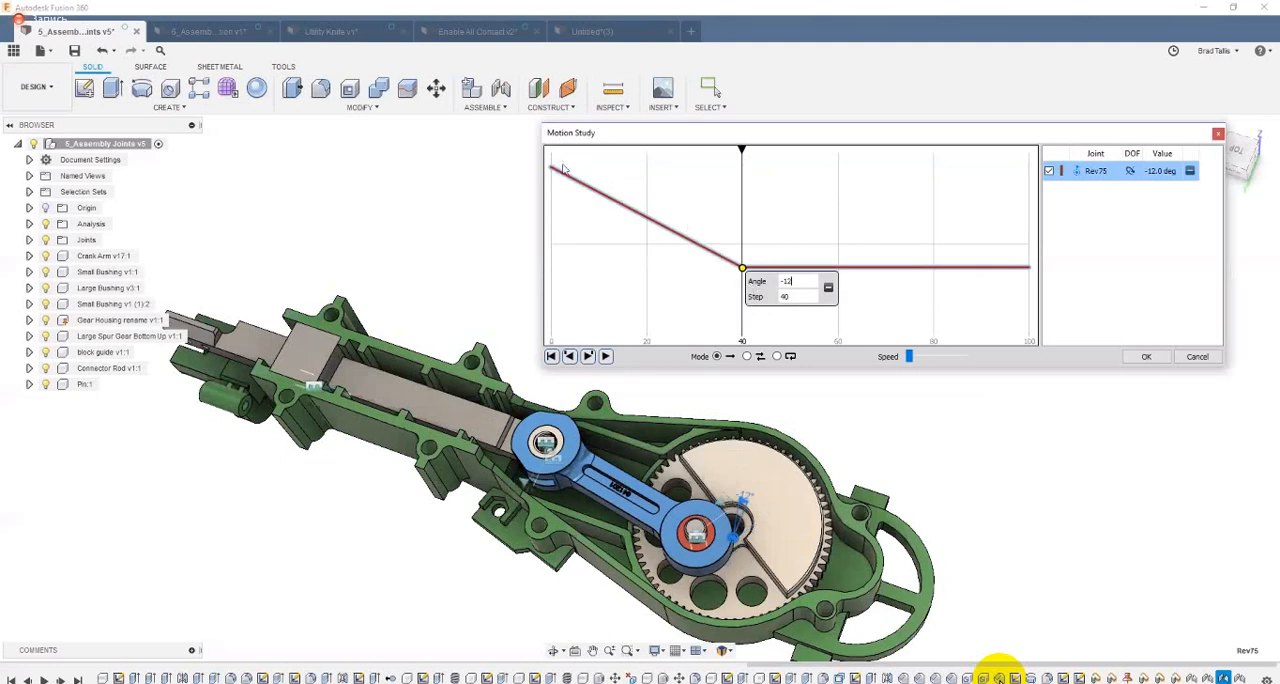
Step: Scrub the motion study between its beginning and step 40 to preview the gear and crank arm movement
click(742, 150)
click(565, 147)
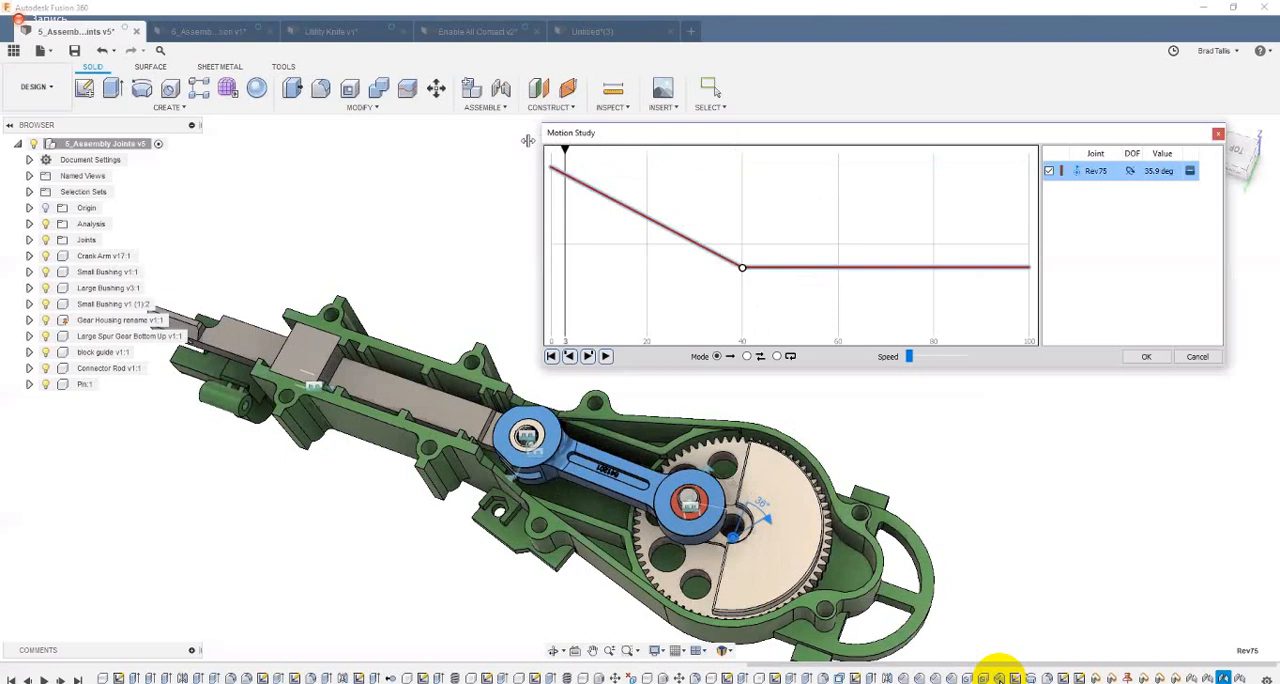
drag(528, 141, 745, 203)
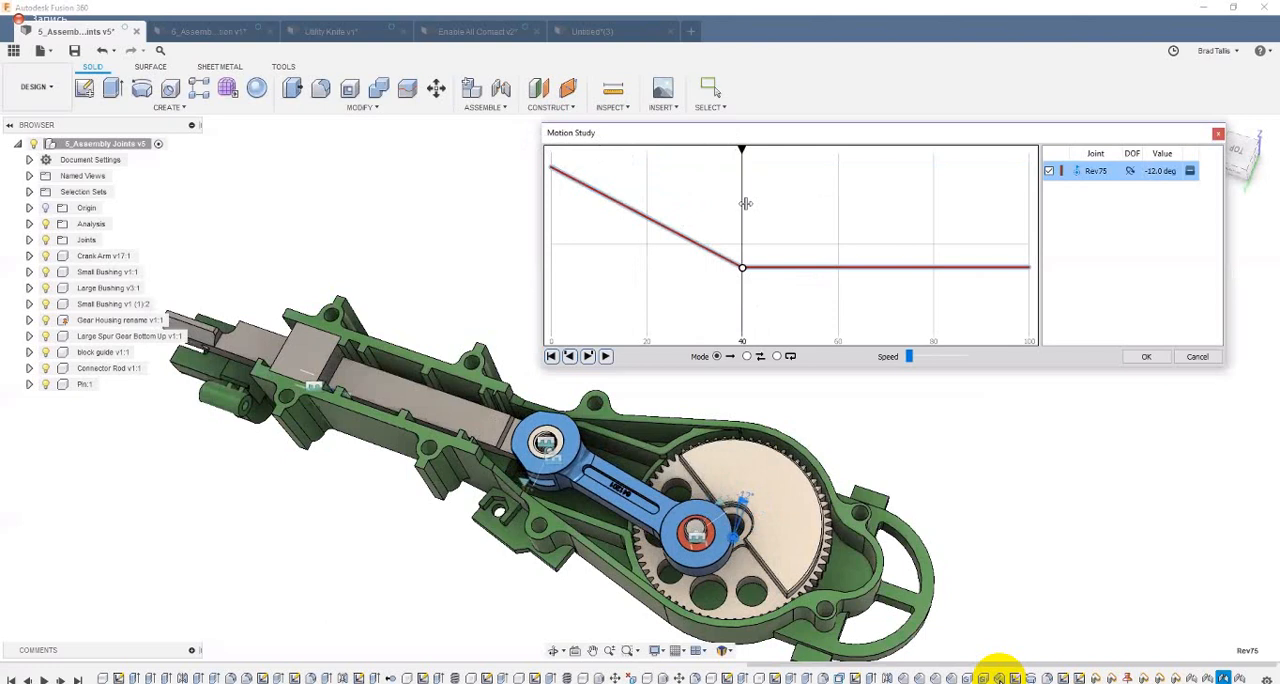
Step: Add an animation point at step 50 on the Rev75 curve with an angle of 20 degrees, and dismiss the incoming chat notification
drag(745, 203, 791, 200)
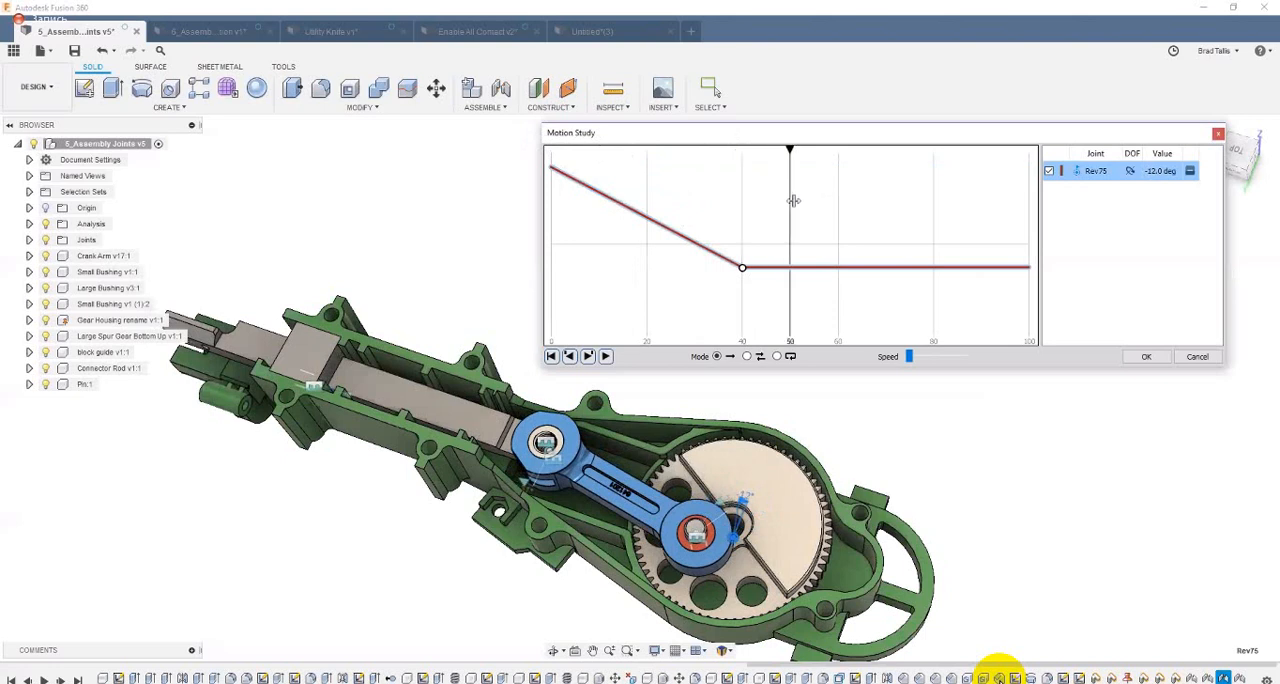
click(791, 269)
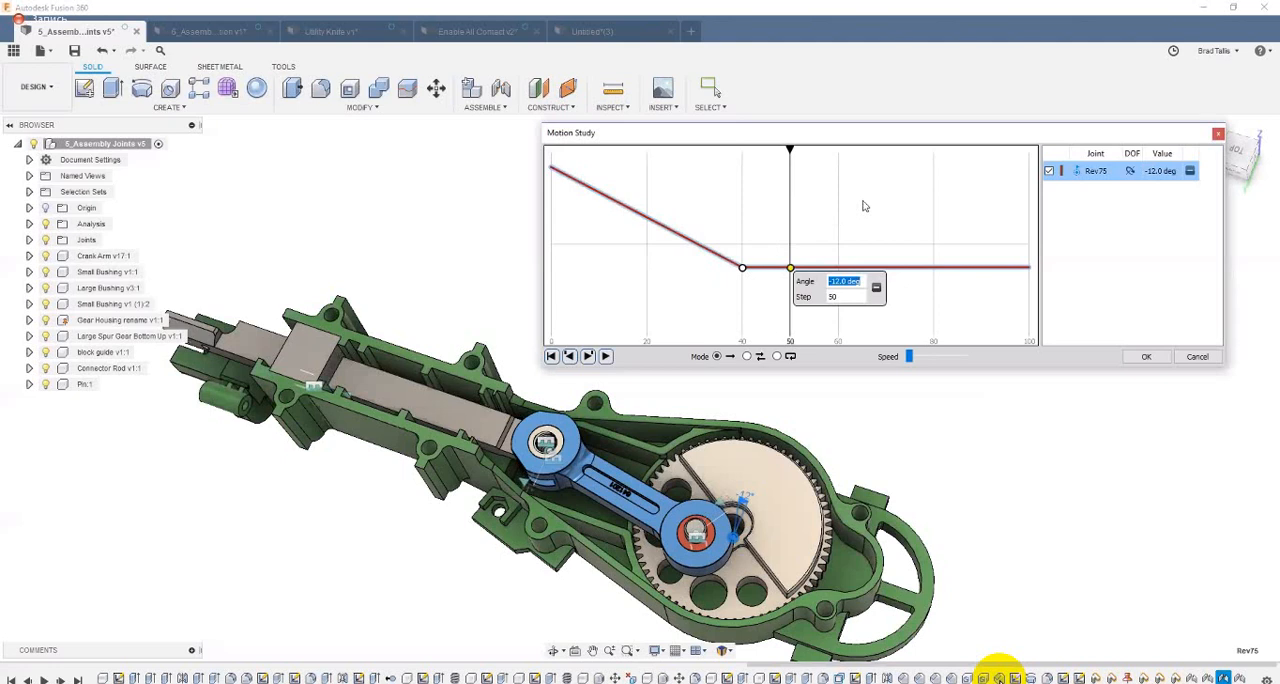
text(20)
key(Return)
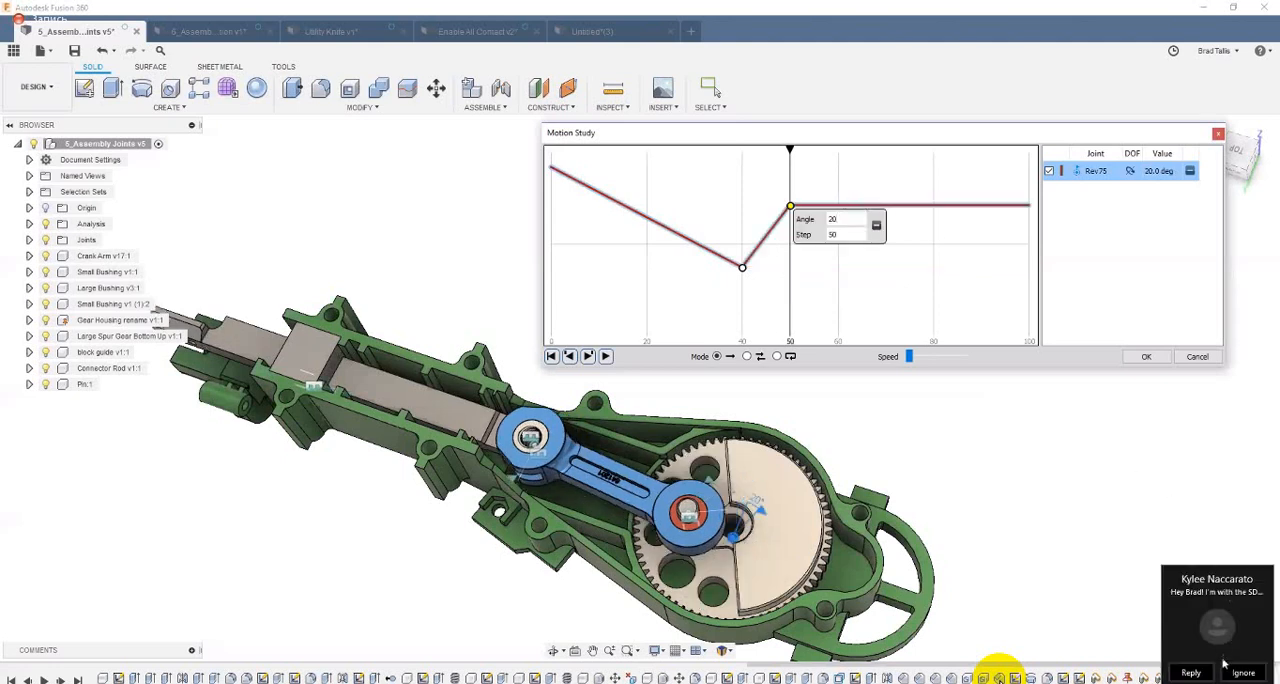
click(1236, 670)
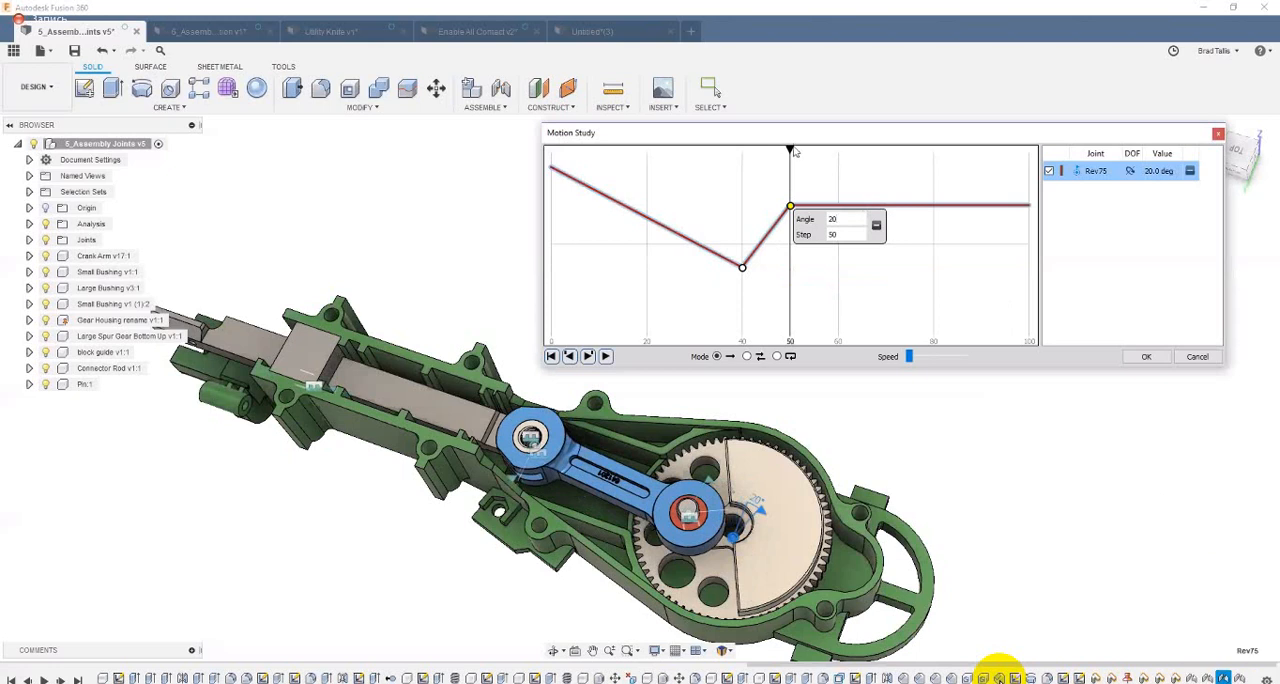
Step: Add an animation point at step 80 on the Rev75 curve with an angle of -30 degrees
click(844, 157)
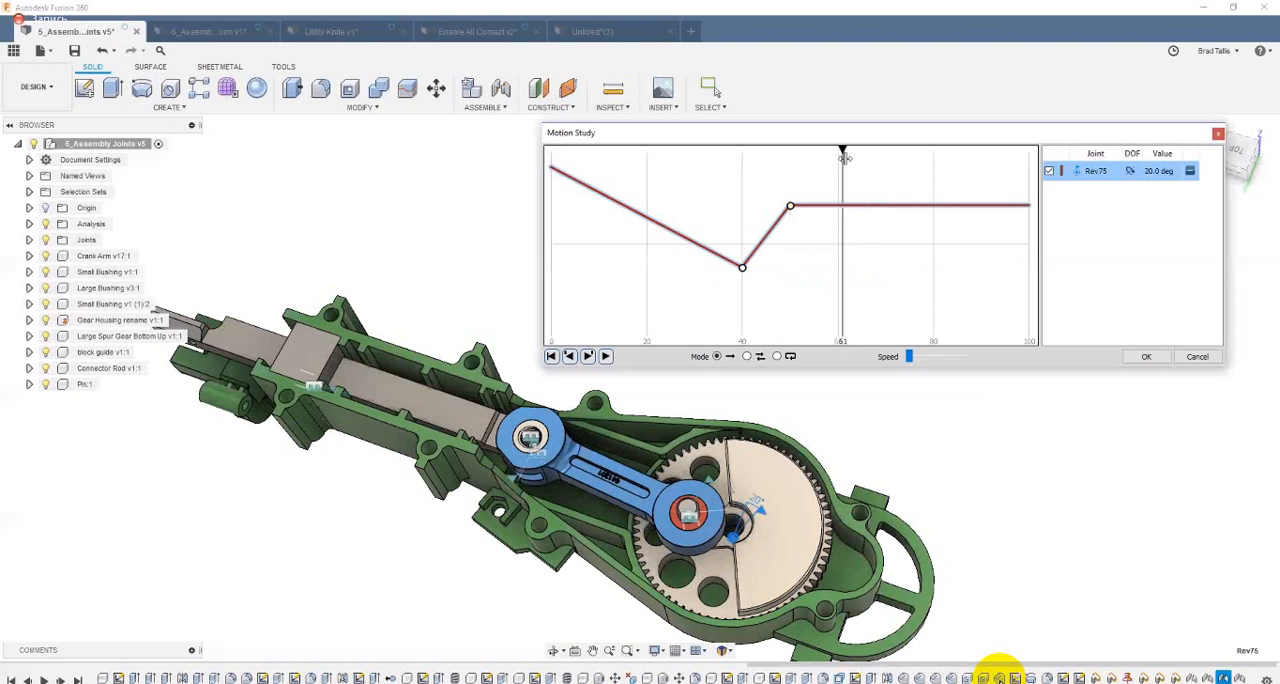
drag(844, 157, 934, 157)
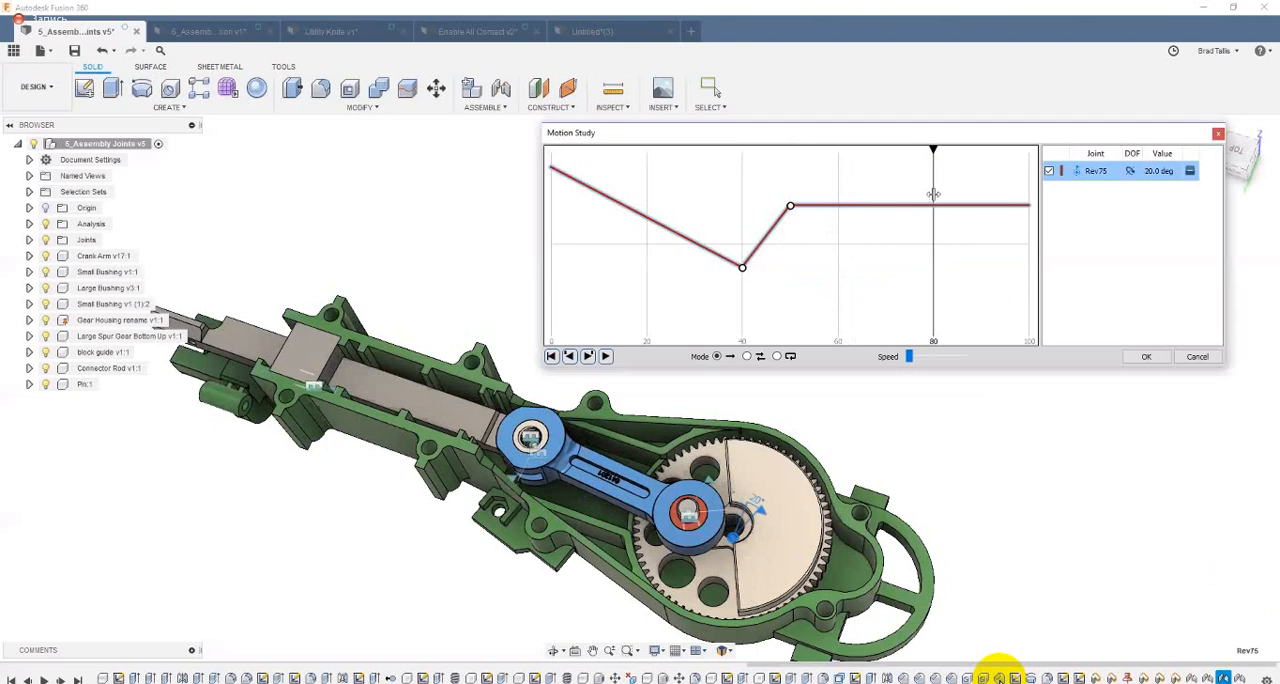
click(932, 206)
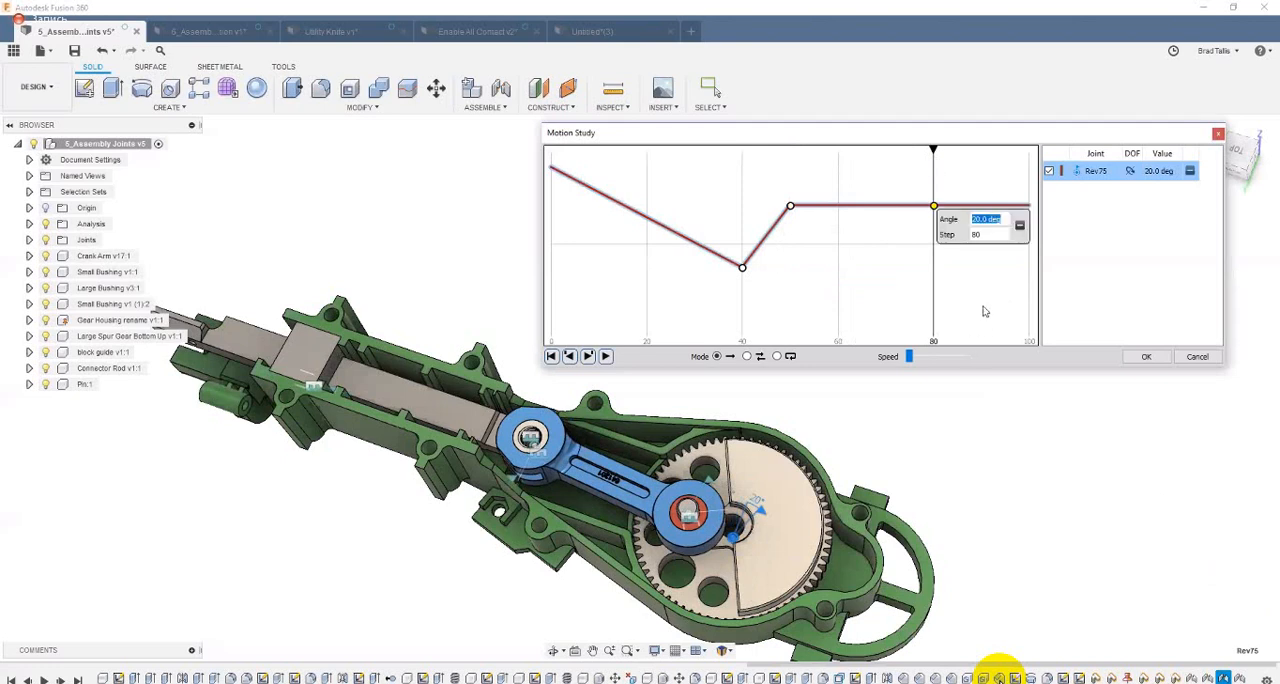
text(-)
text(2)
text(0)
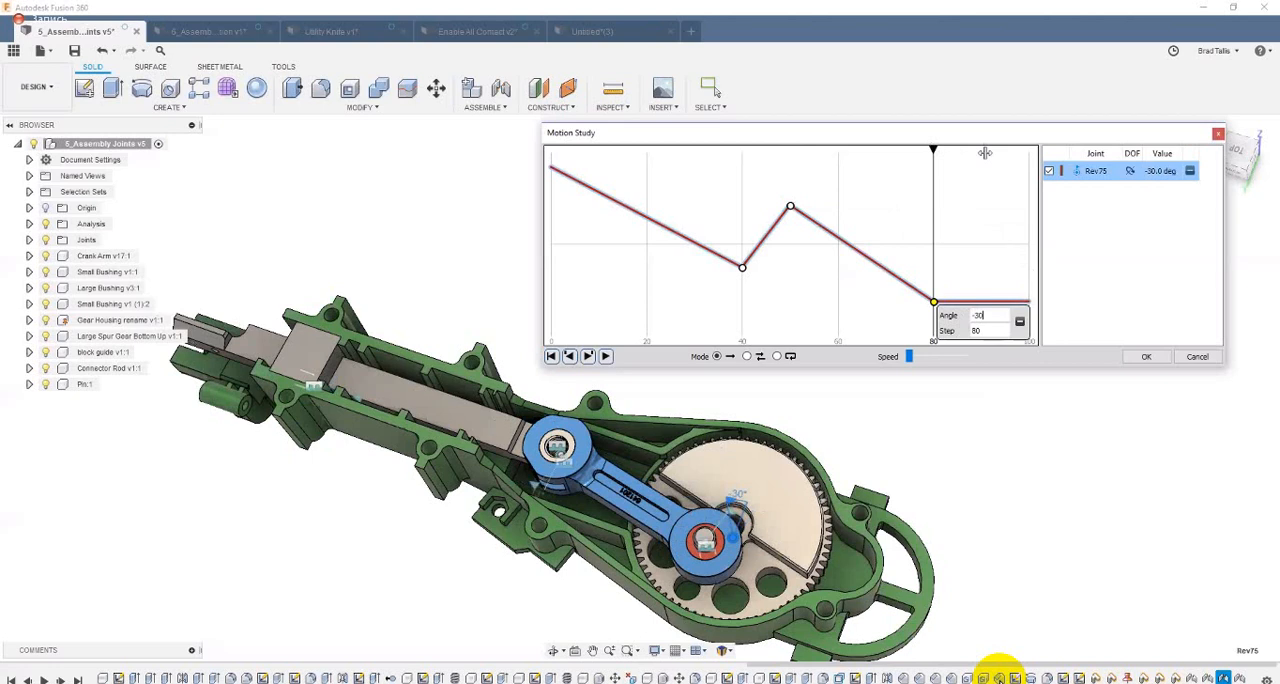
Step: Add an animation point at step 100 on the Rev75 curve with an angle of 12 degrees
click(1028, 150)
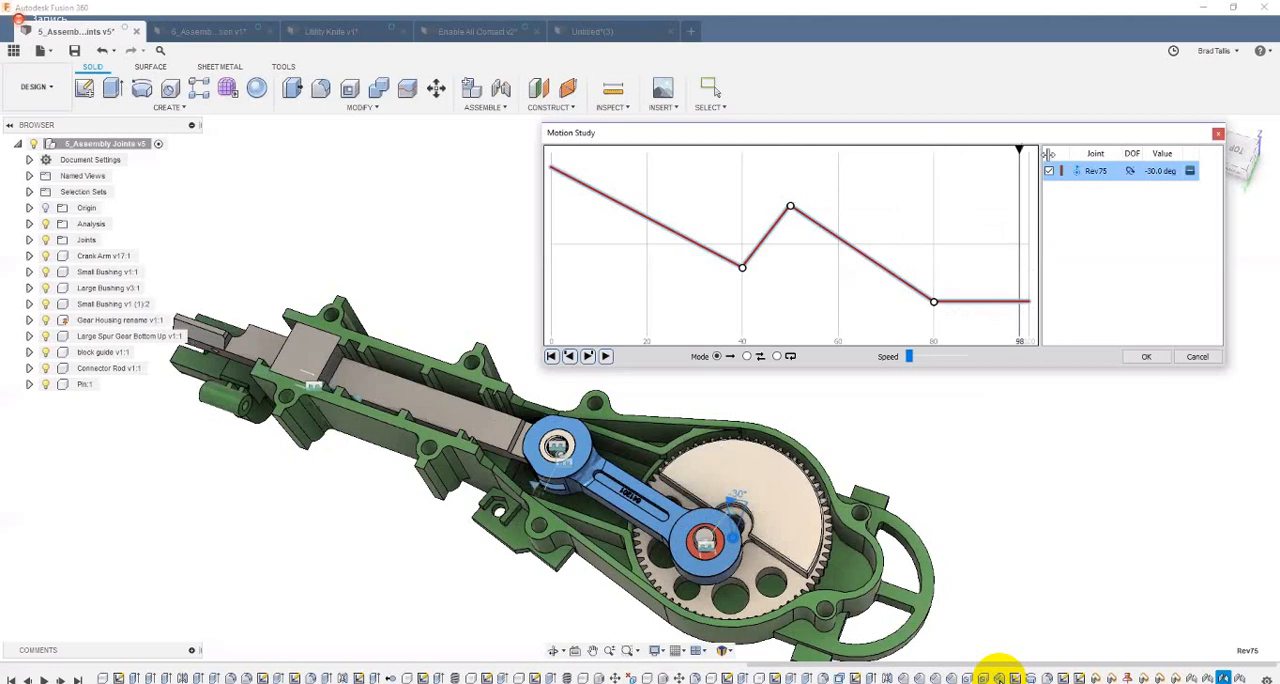
click(1029, 301)
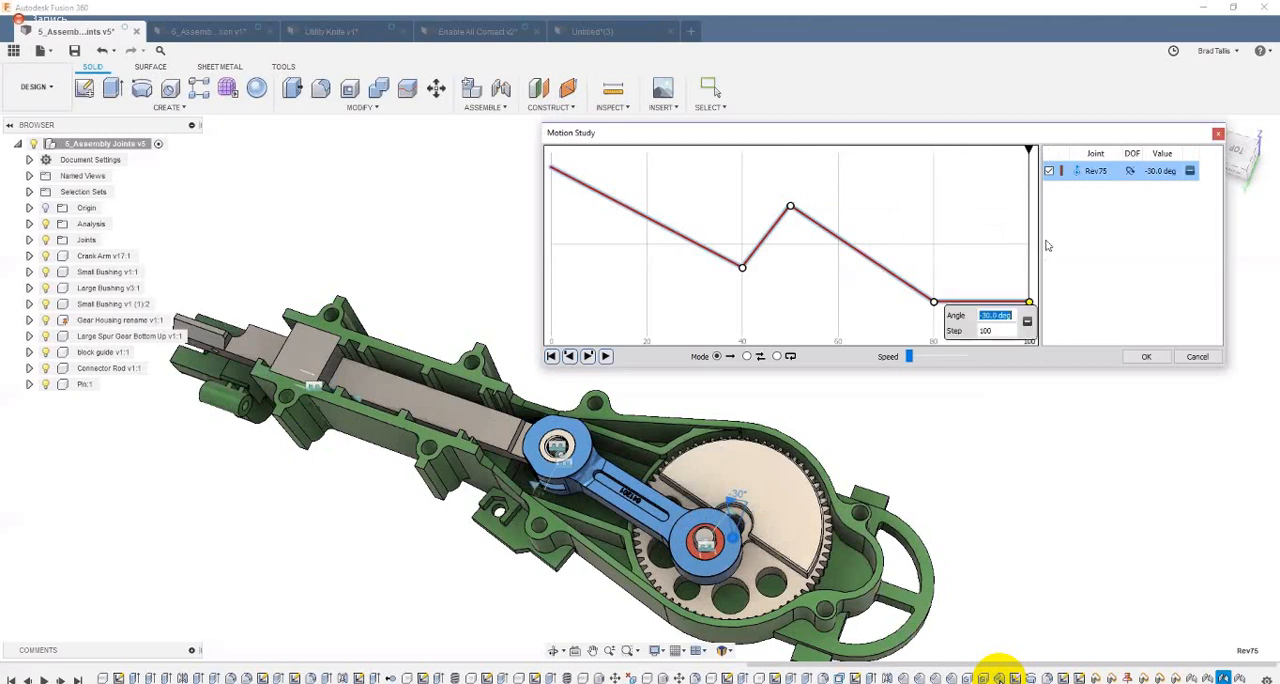
text(12)
key(Return)
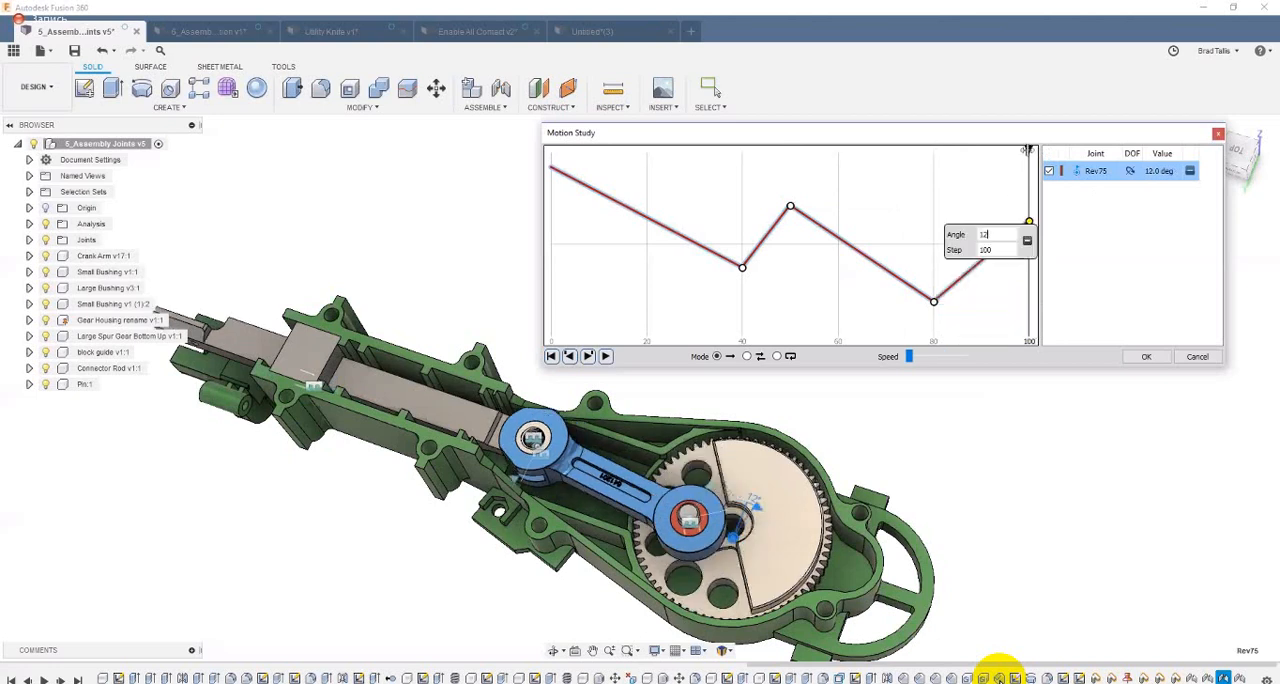
Step: Scrub back and forth through the whole Rev75 curve to preview the gear motion, and return to the beginning
click(909, 171)
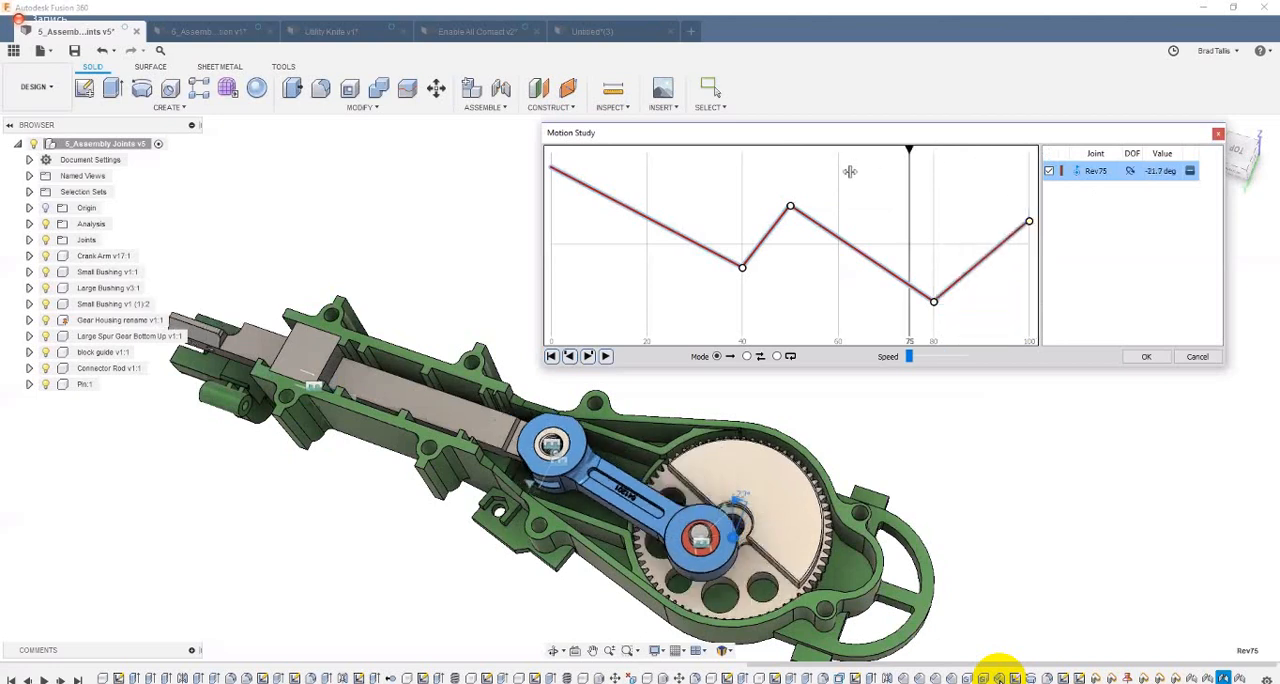
click(761, 174)
click(560, 172)
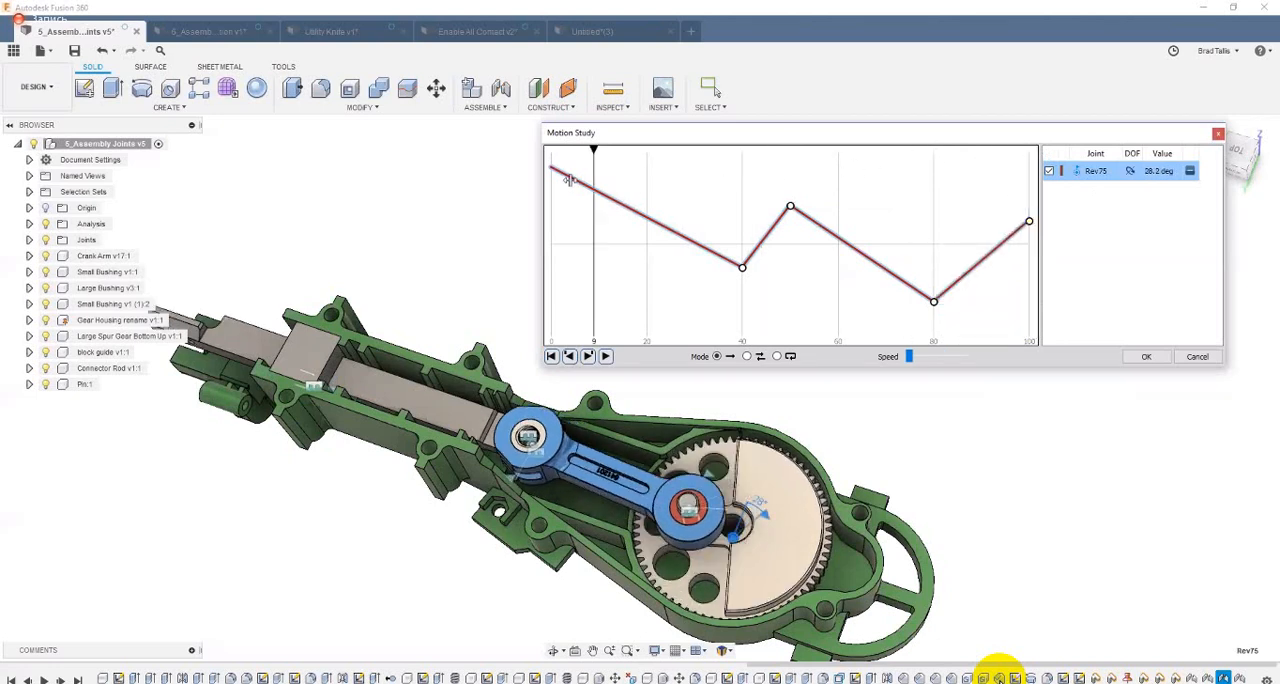
click(622, 184)
click(798, 180)
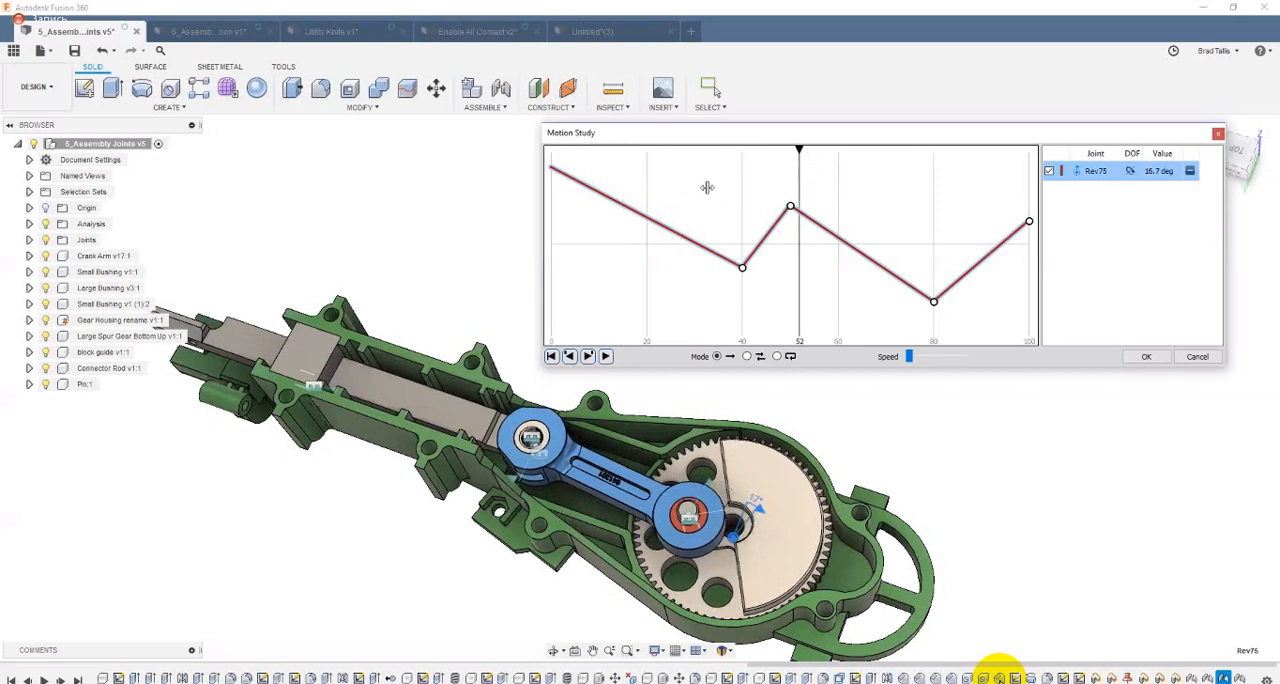
click(616, 172)
click(659, 180)
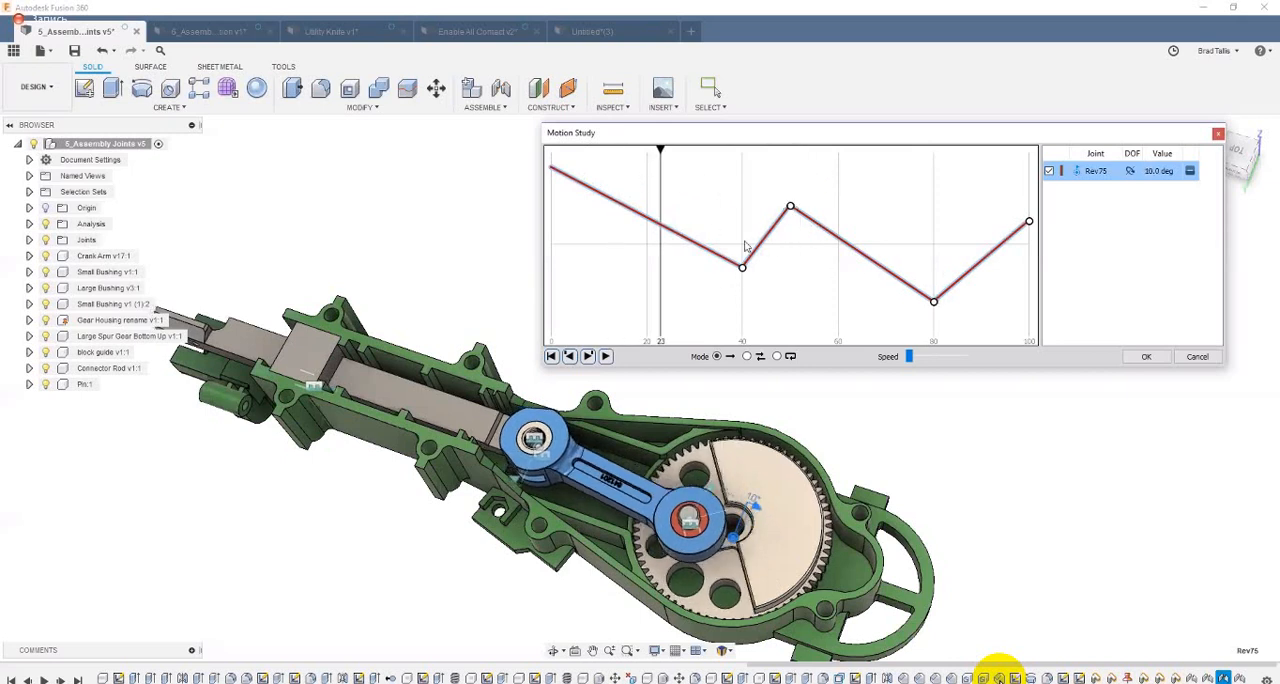
drag(661, 149, 587, 221)
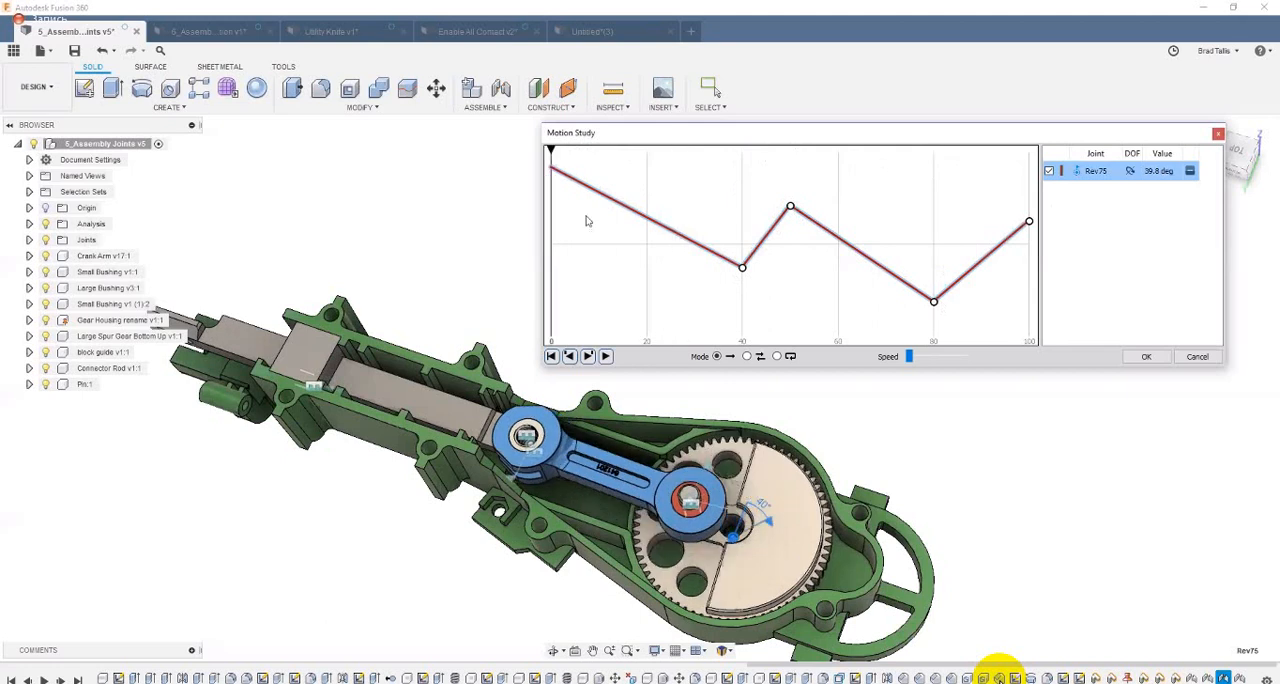
Step: Play the motion study in one-way mode, and replay it in back-and-forth mode
click(604, 357)
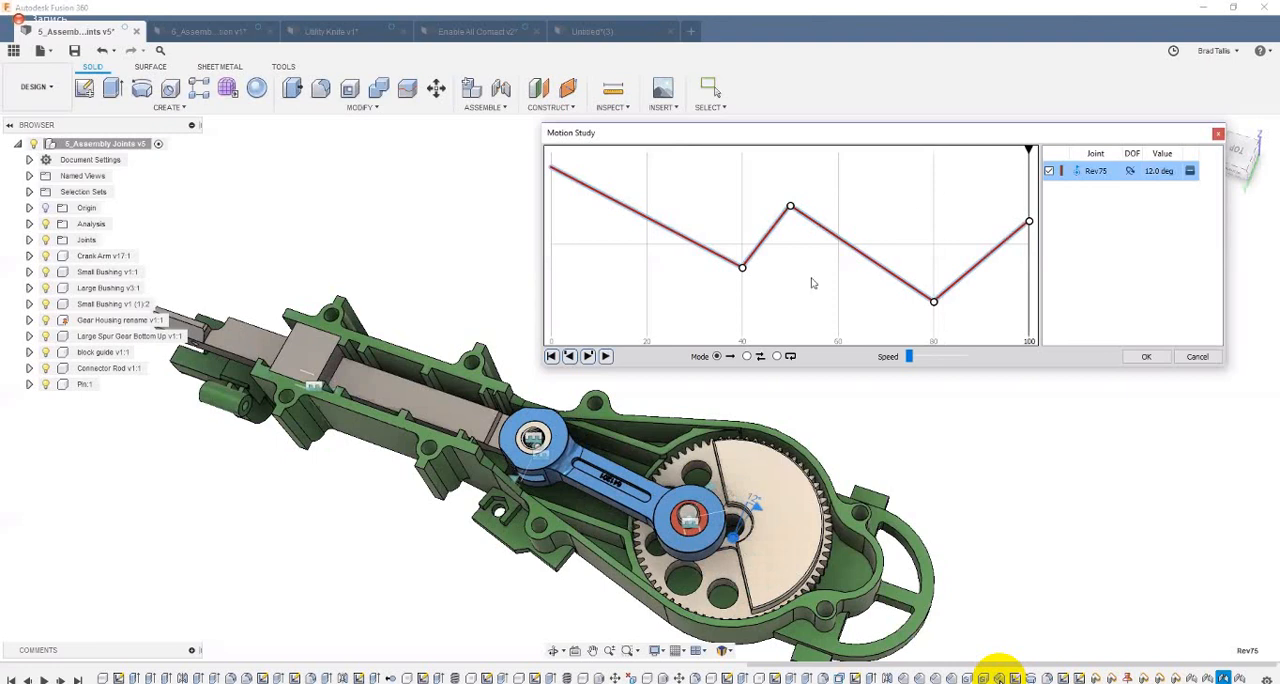
click(605, 357)
click(747, 356)
click(605, 356)
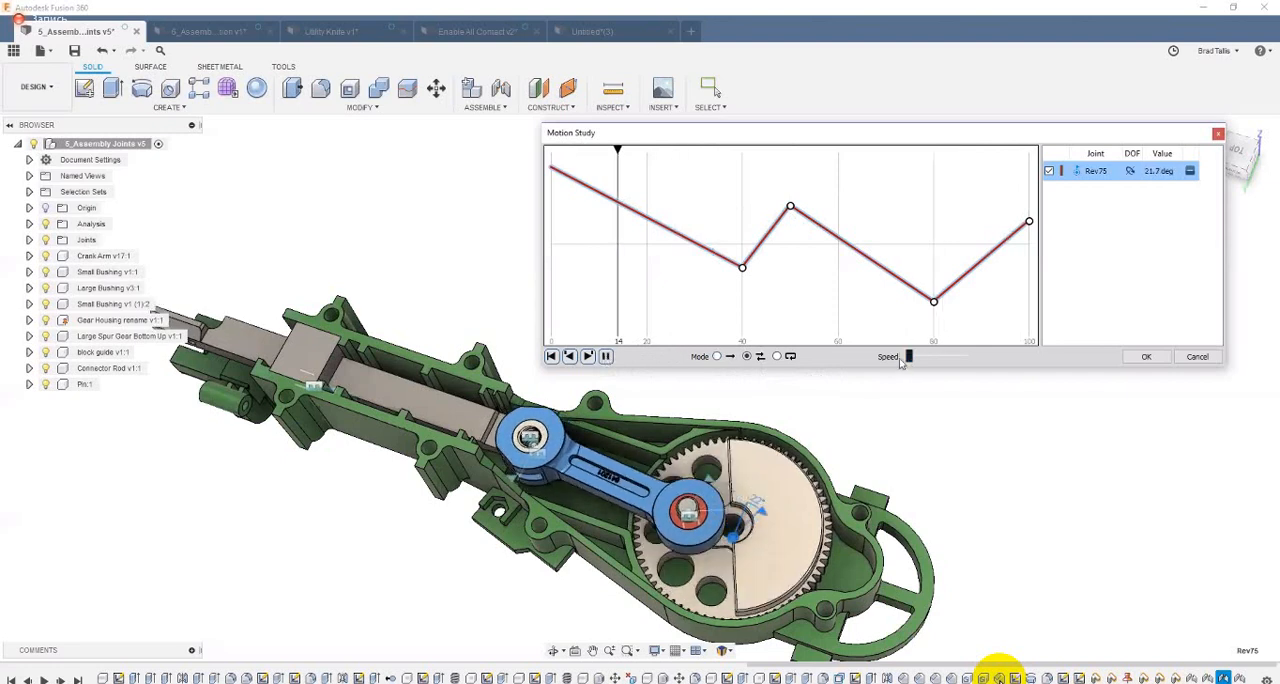
Step: Reduce the motion study's playback speed to its slowest setting and switch the playback mode to continuous loop
mouse_move(900, 359)
mouse_down()
mouse_move(920, 357)
mouse_move(904, 357)
mouse_up()
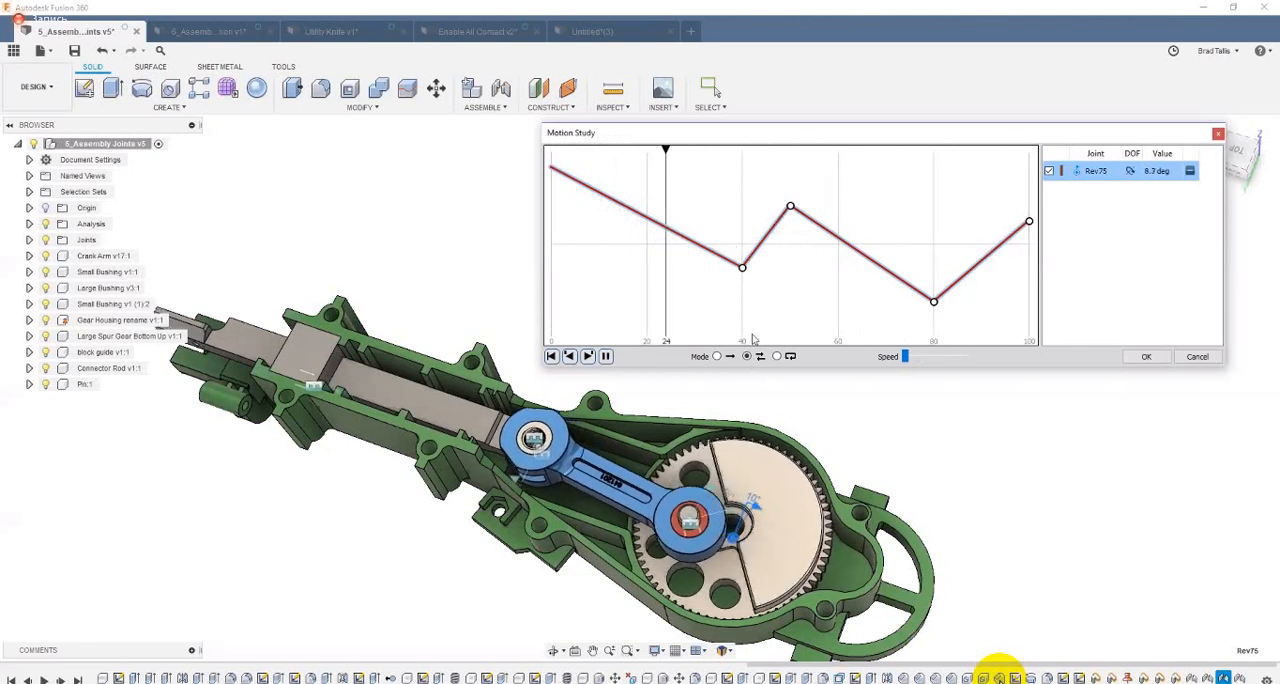
click(776, 356)
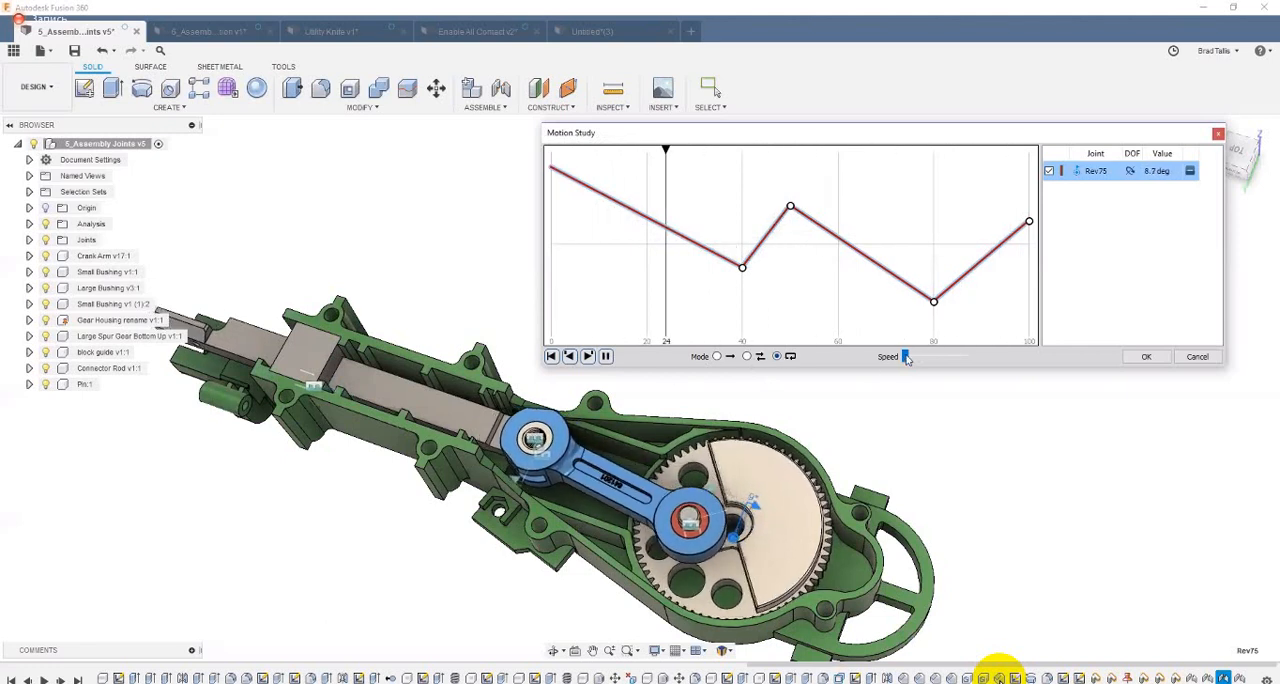
drag(906, 358, 910, 357)
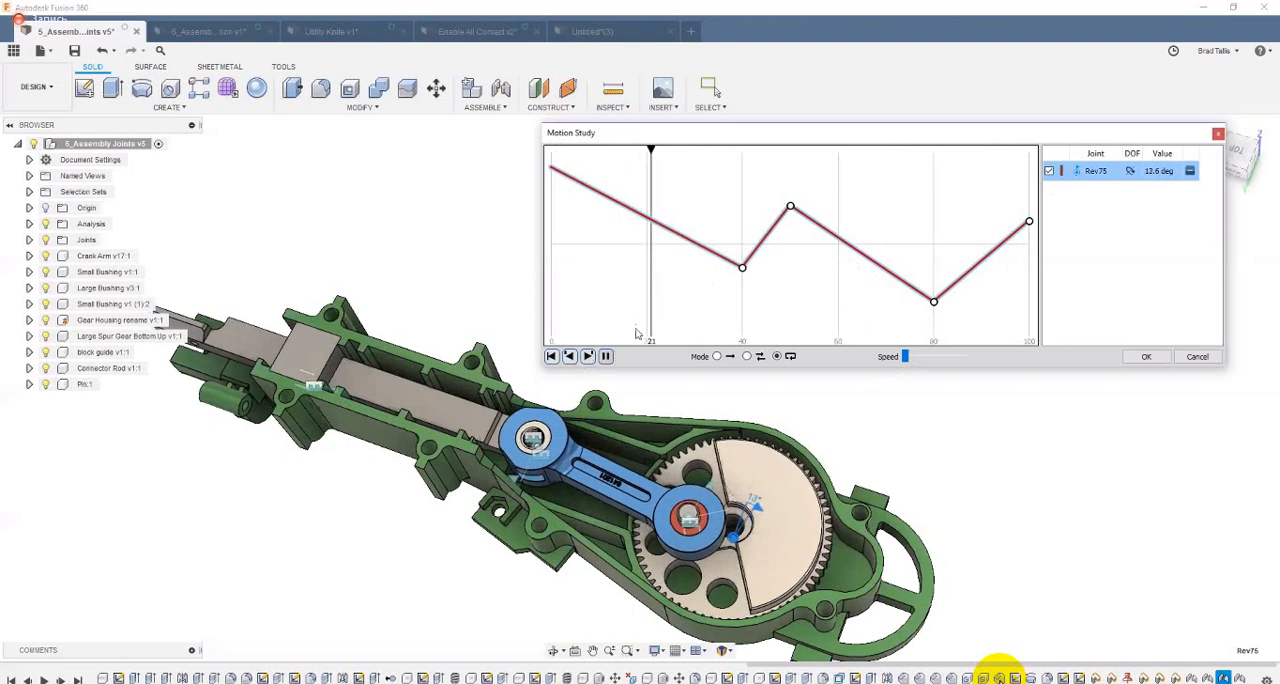
Step: Stop the playback, scrub past the step 40 animation point to inspect the motion, and return to the beginning
mouse_move(668, 150)
mouse_down()
mouse_move(657, 152)
mouse_move(688, 160)
mouse_move(675, 155)
mouse_up()
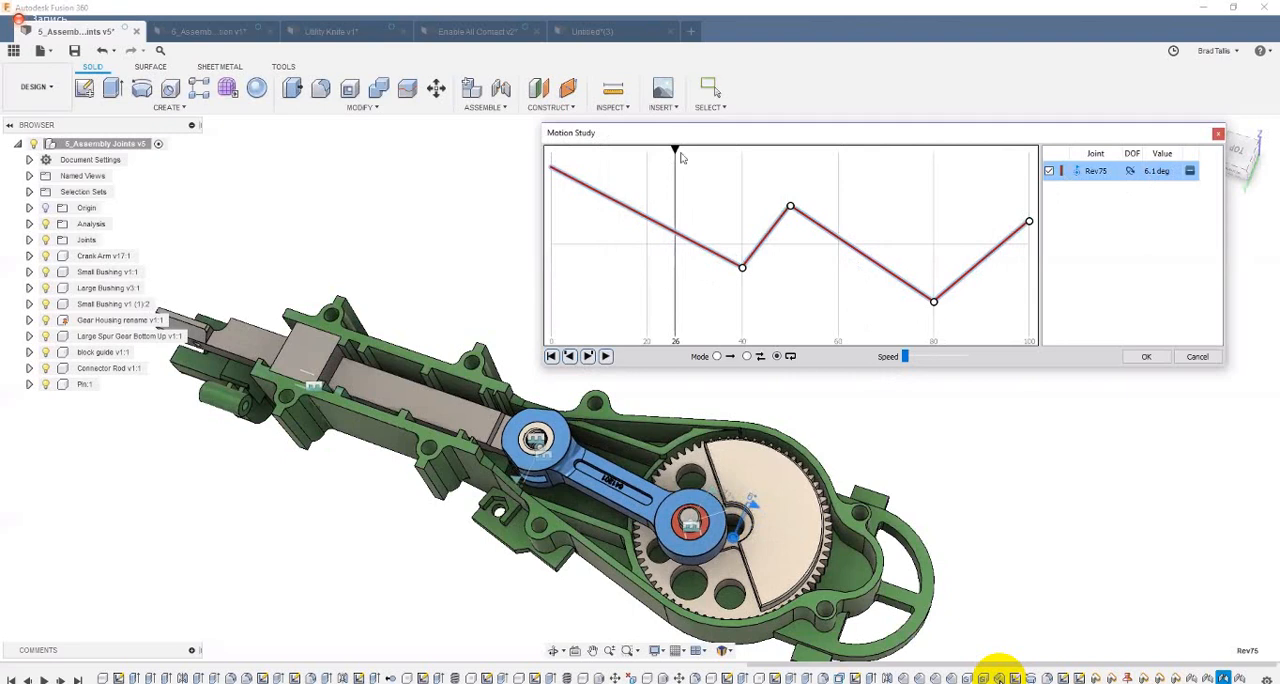
drag(677, 149, 700, 157)
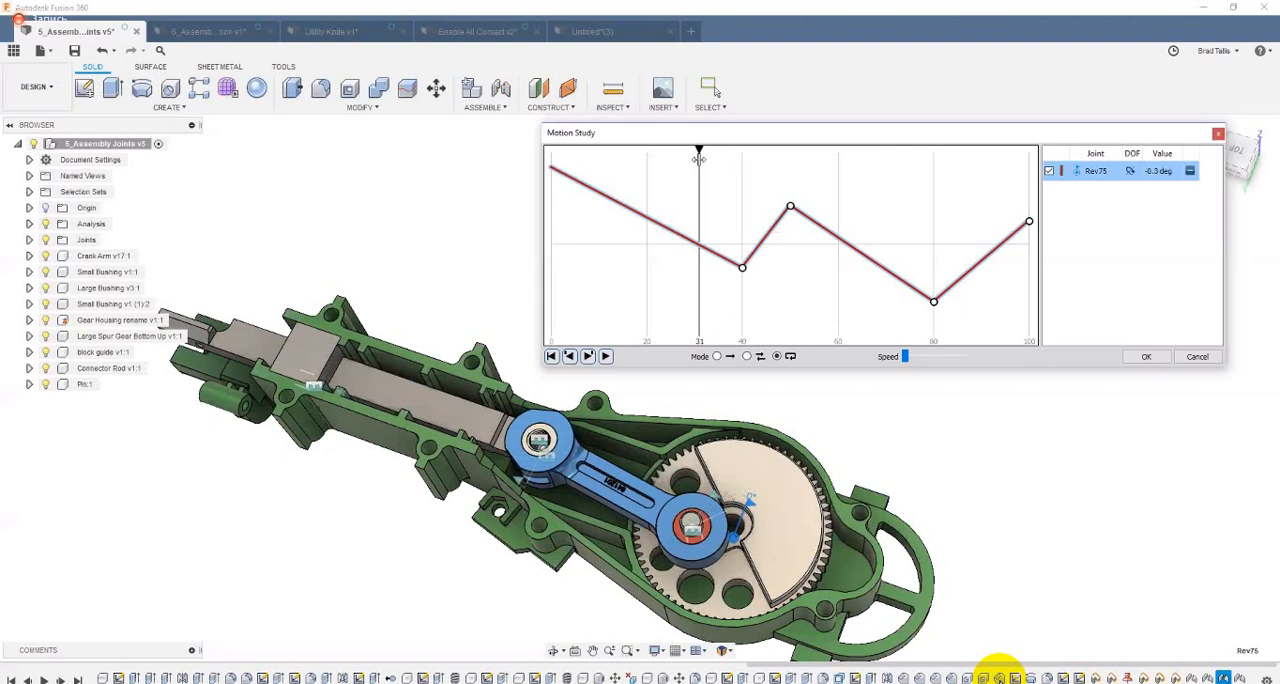
drag(699, 159, 753, 162)
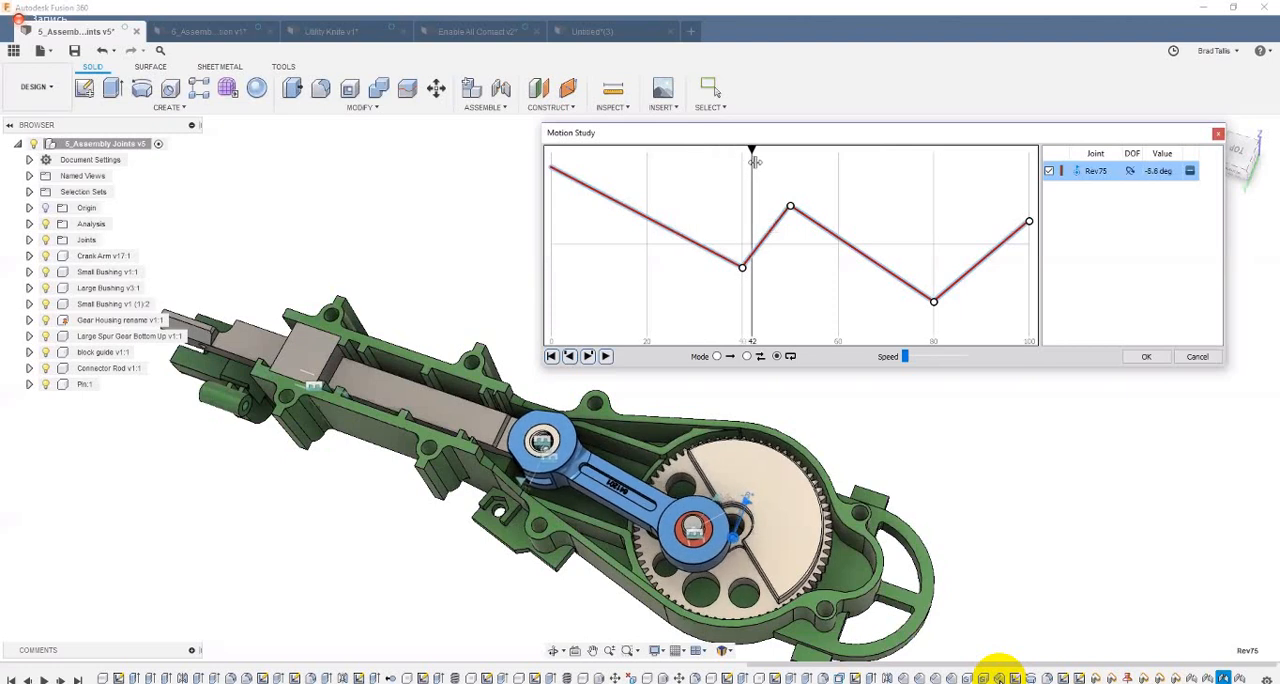
drag(758, 162, 752, 163)
drag(830, 172, 545, 166)
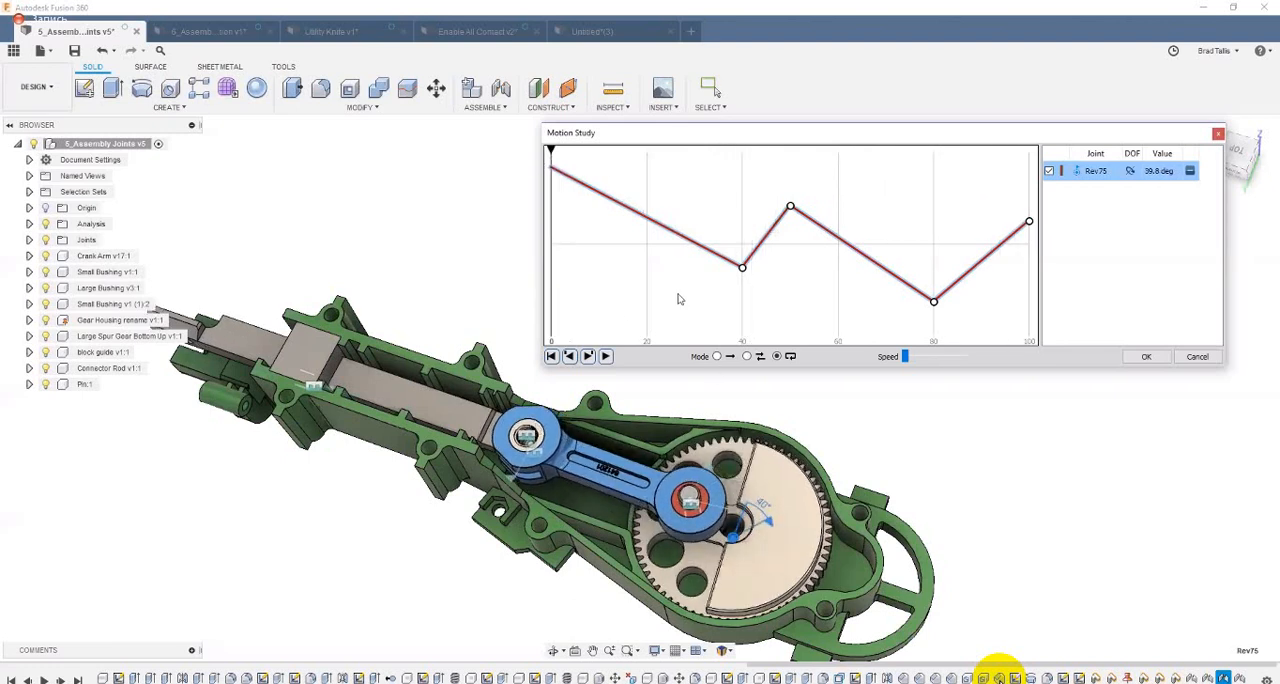
Step: Add the sliding block's joint, Slider74, to the motion study and scrub the timeline with both joints listed
shift+middle_drag(650, 428, 329, 404)
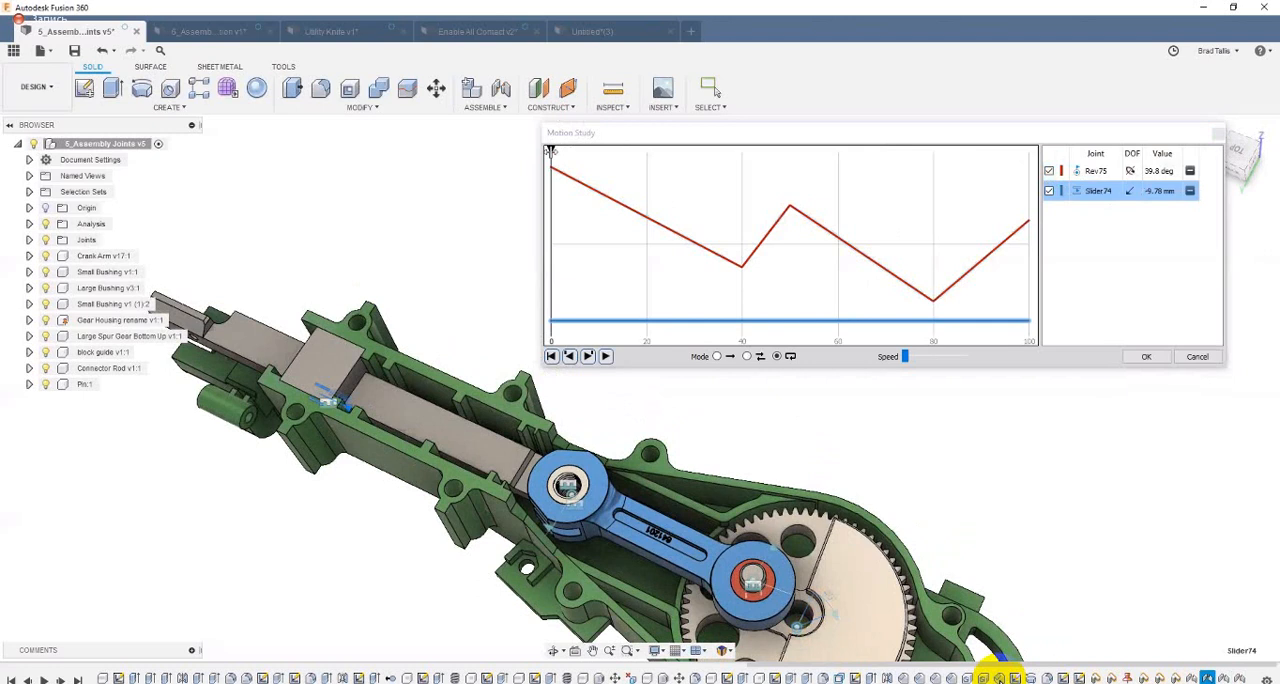
drag(550, 150, 659, 150)
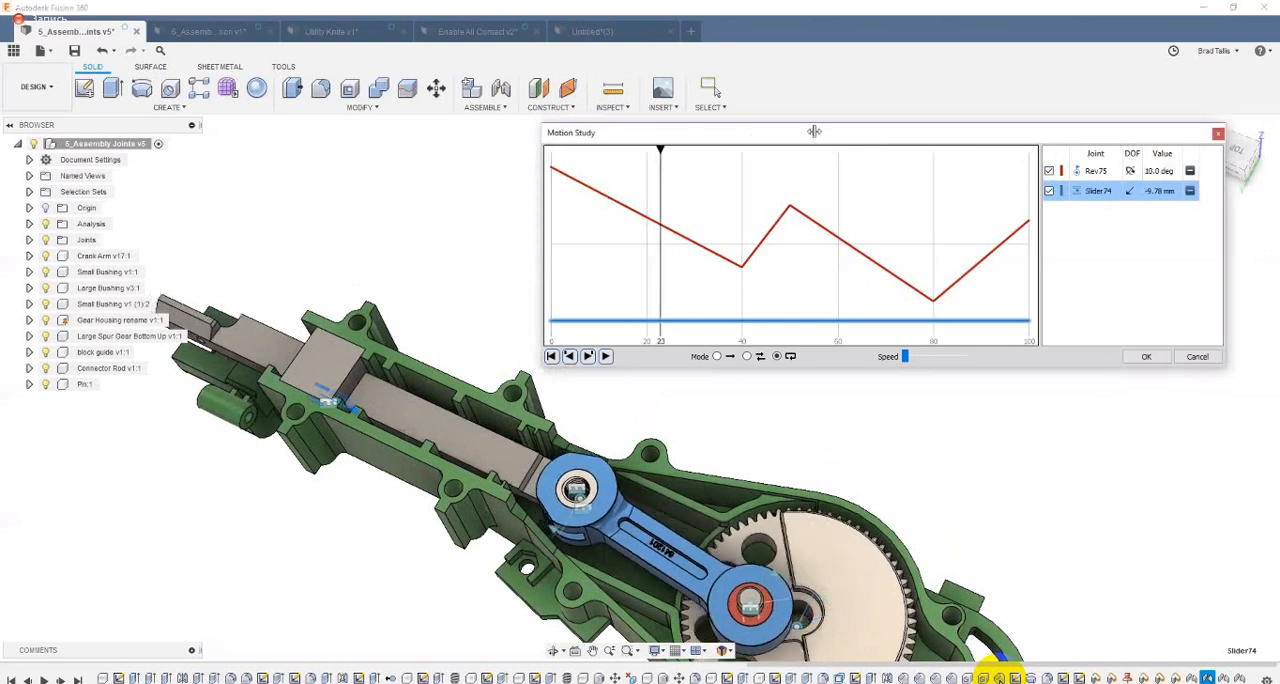
mouse_move(814, 131)
mouse_down()
mouse_move(694, 145)
mouse_move(790, 151)
mouse_up()
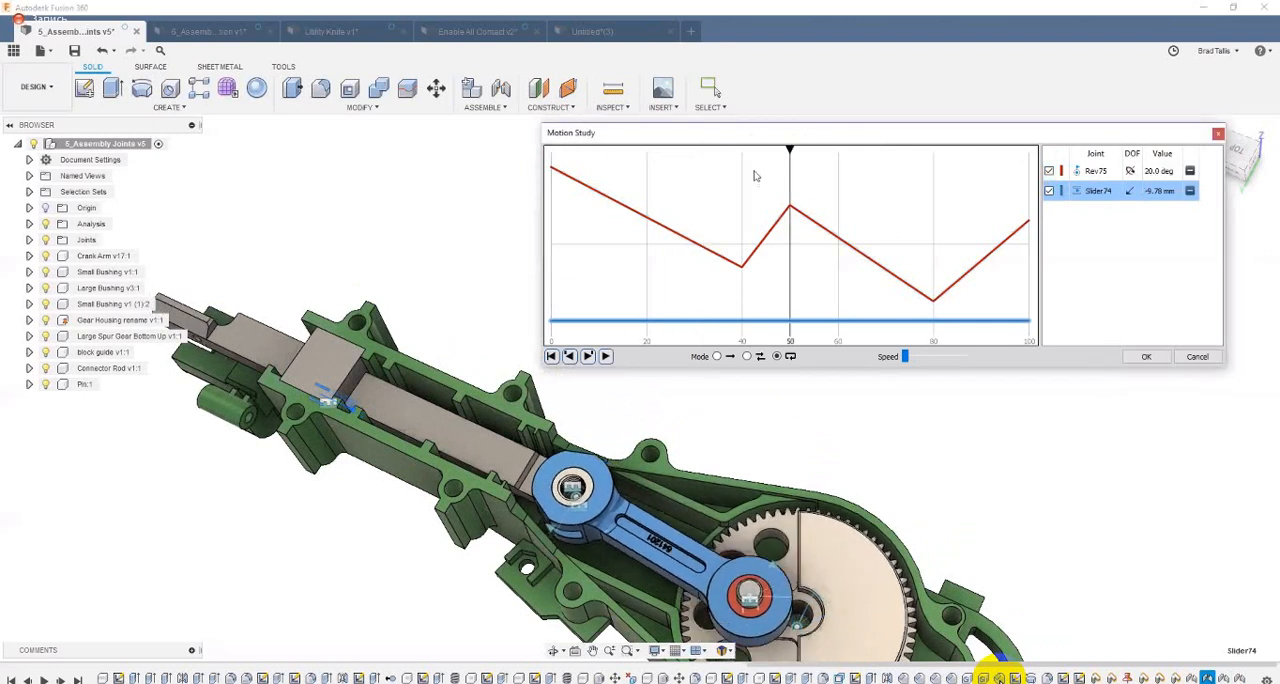
click(690, 174)
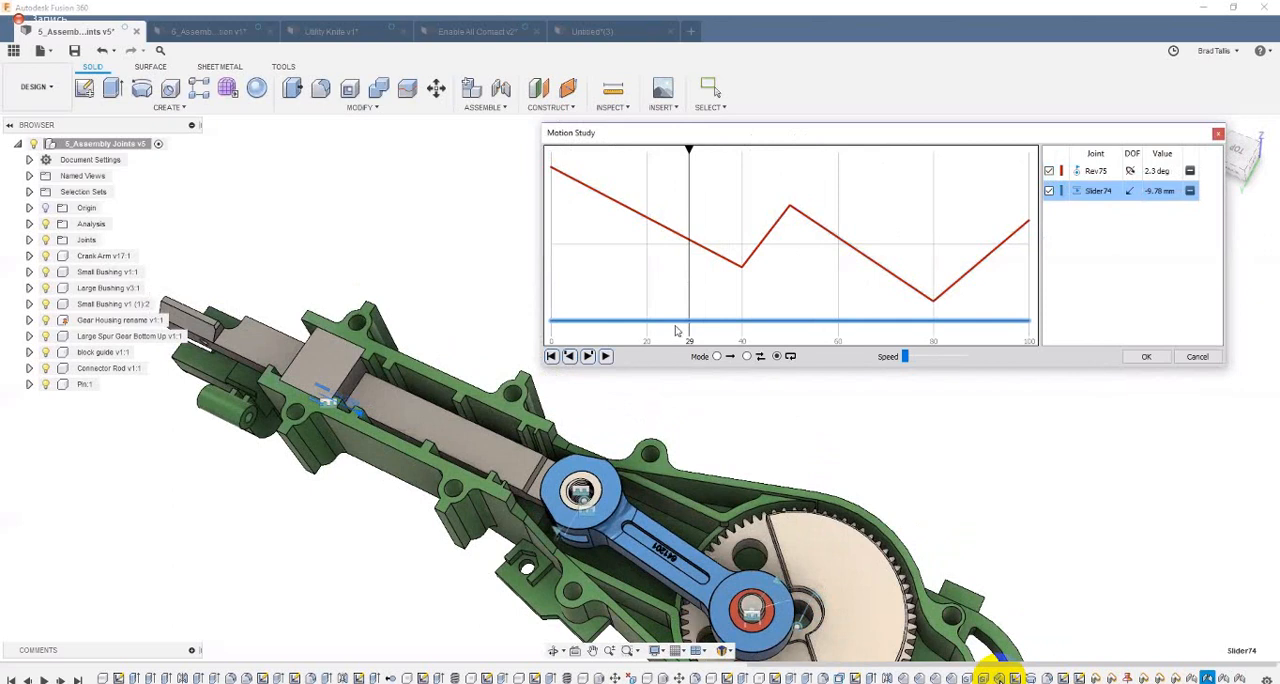
Step: Add an animation point at step 28 on the Slider74 curve with a distance of -6 mm
click(684, 321)
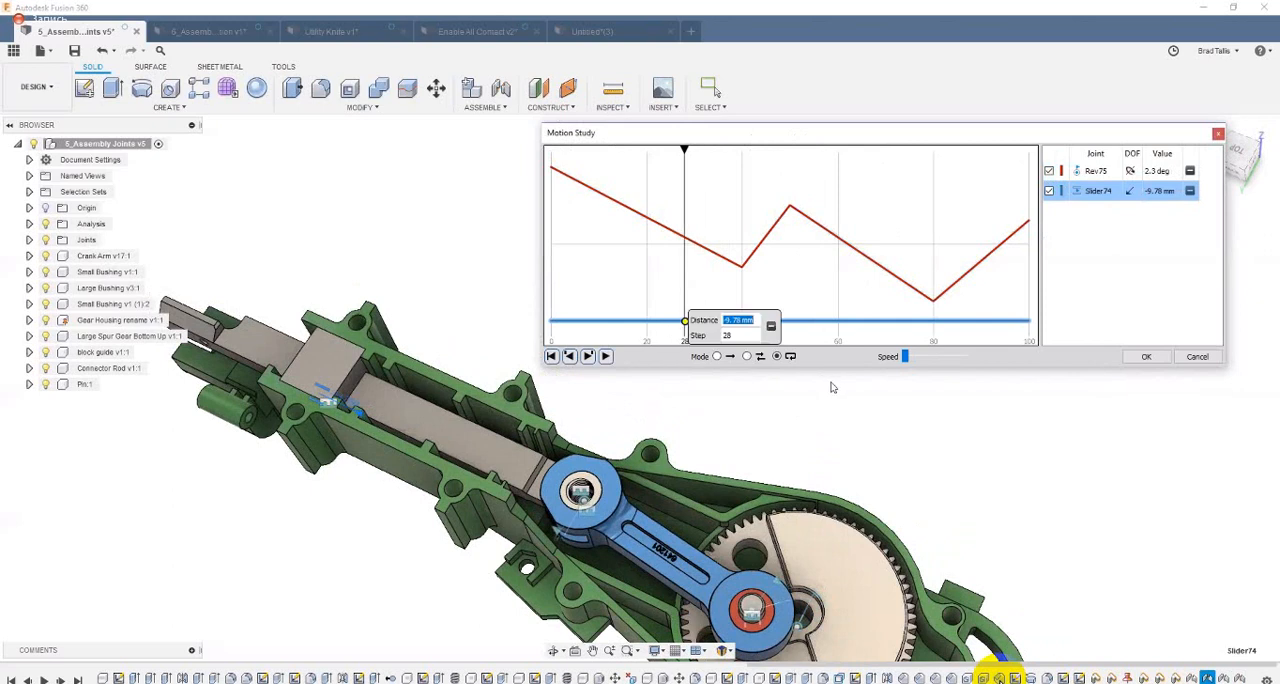
key(BackSpace)
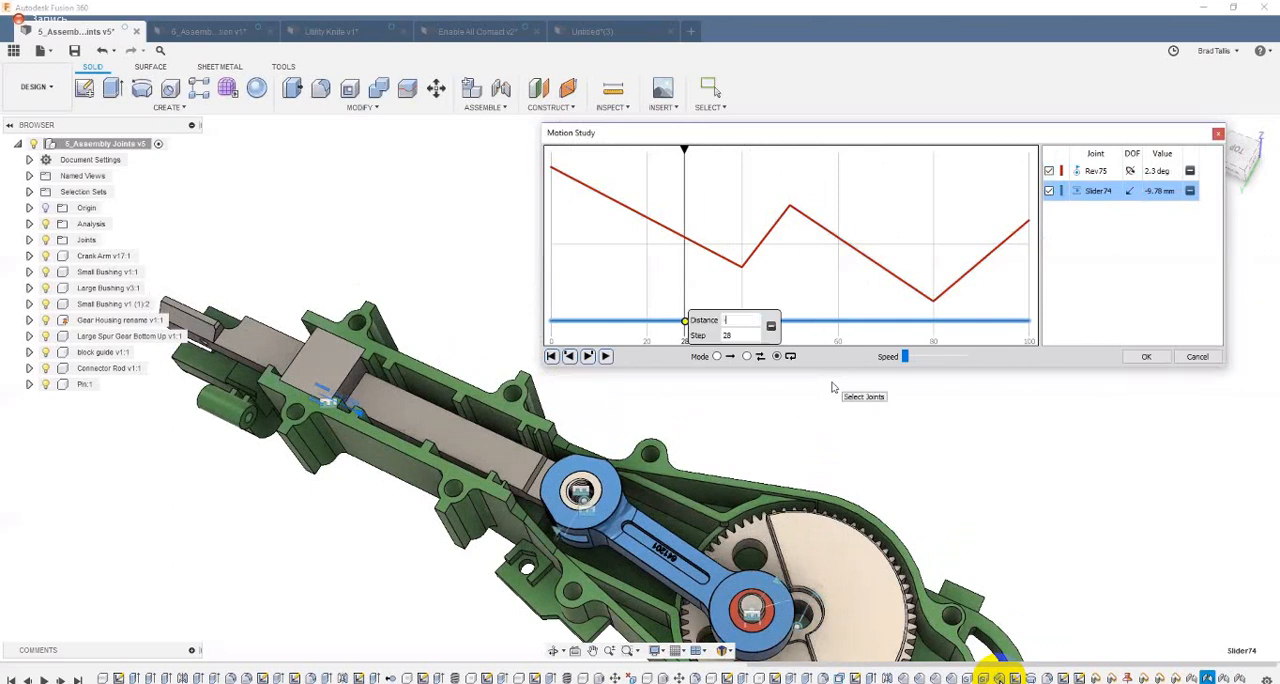
text(-6)
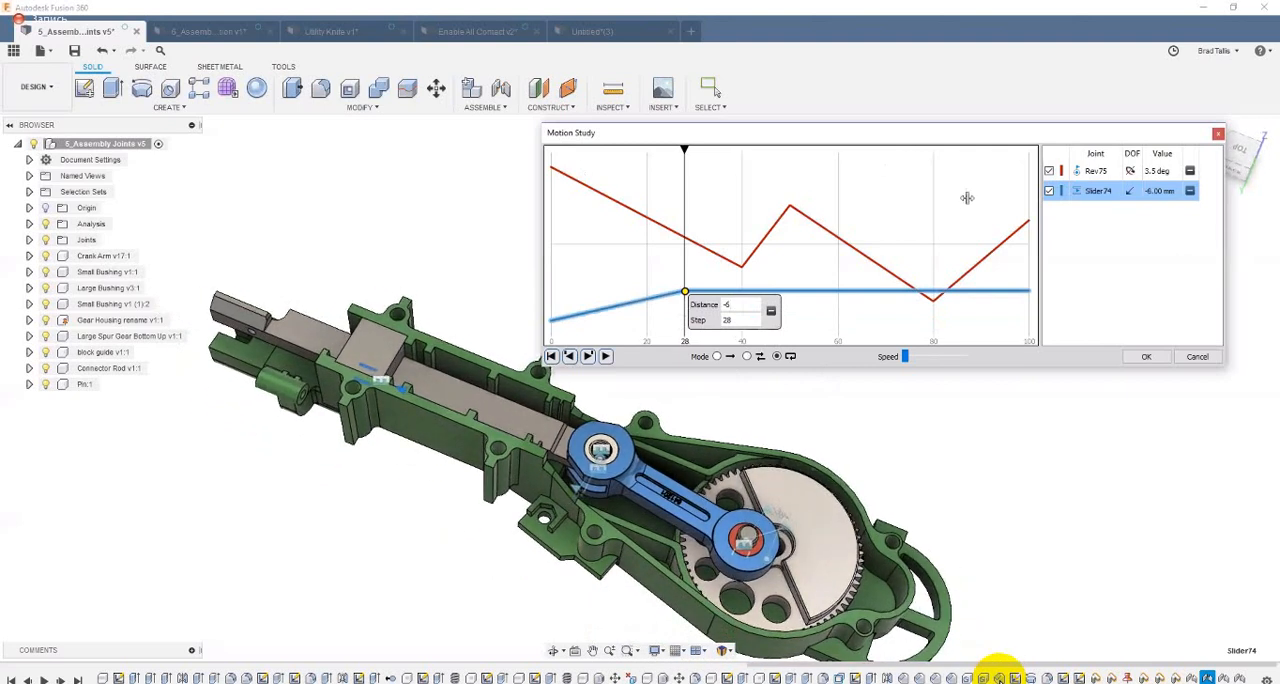
Step: Scrub around the step 28 point to check how the Rev75 and Slider74 motions interact, and cancel the motion study
mouse_move(684, 205)
mouse_down()
mouse_move(852, 205)
mouse_move(709, 203)
mouse_up()
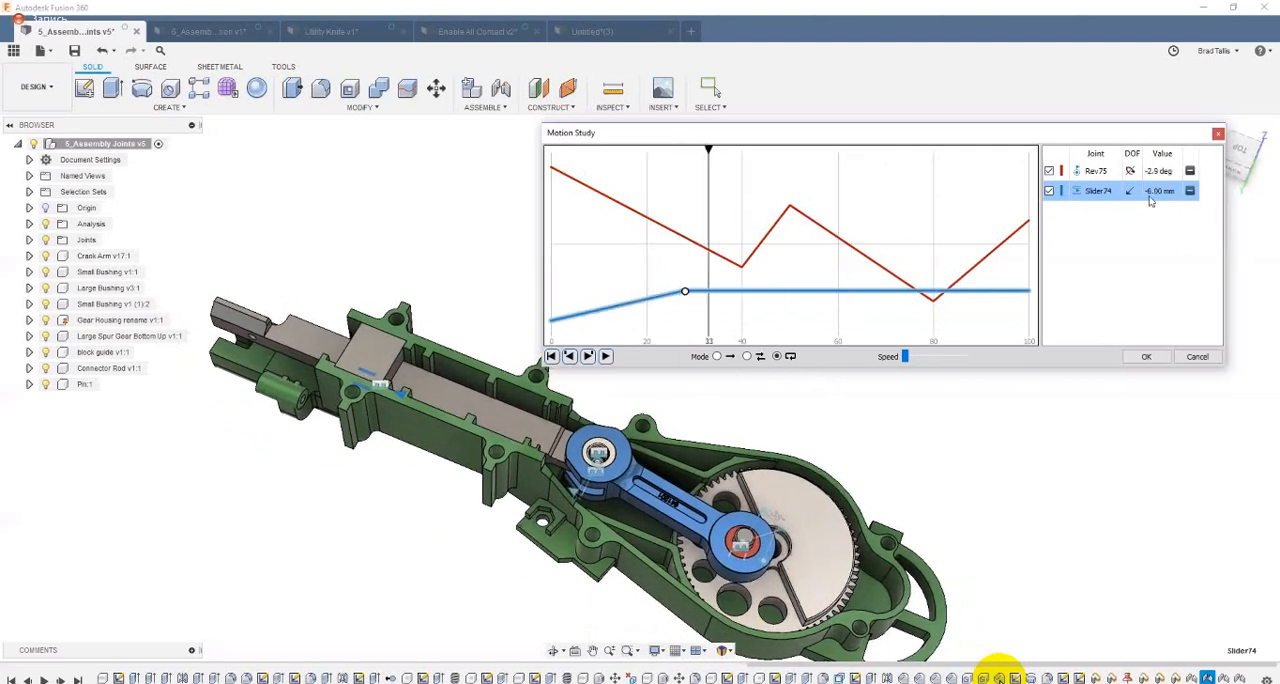
drag(638, 151, 615, 193)
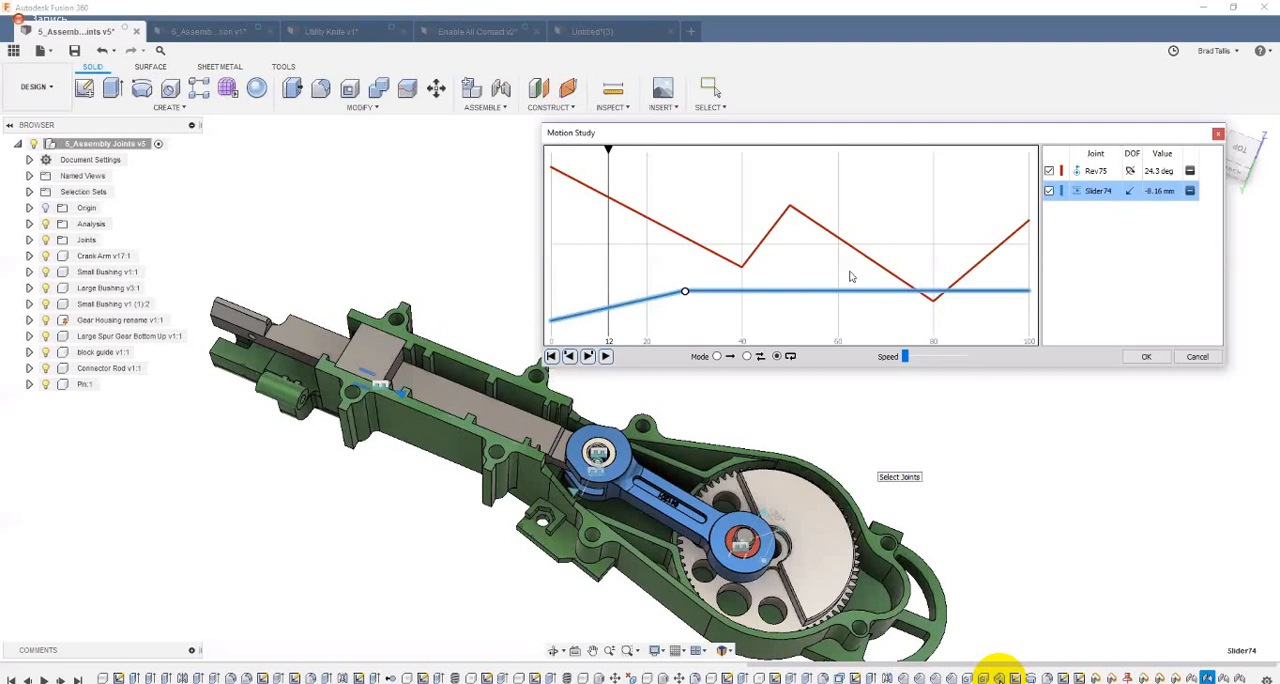
mouse_move(624, 176)
mouse_down()
mouse_move(674, 180)
mouse_move(574, 163)
mouse_move(627, 160)
mouse_up()
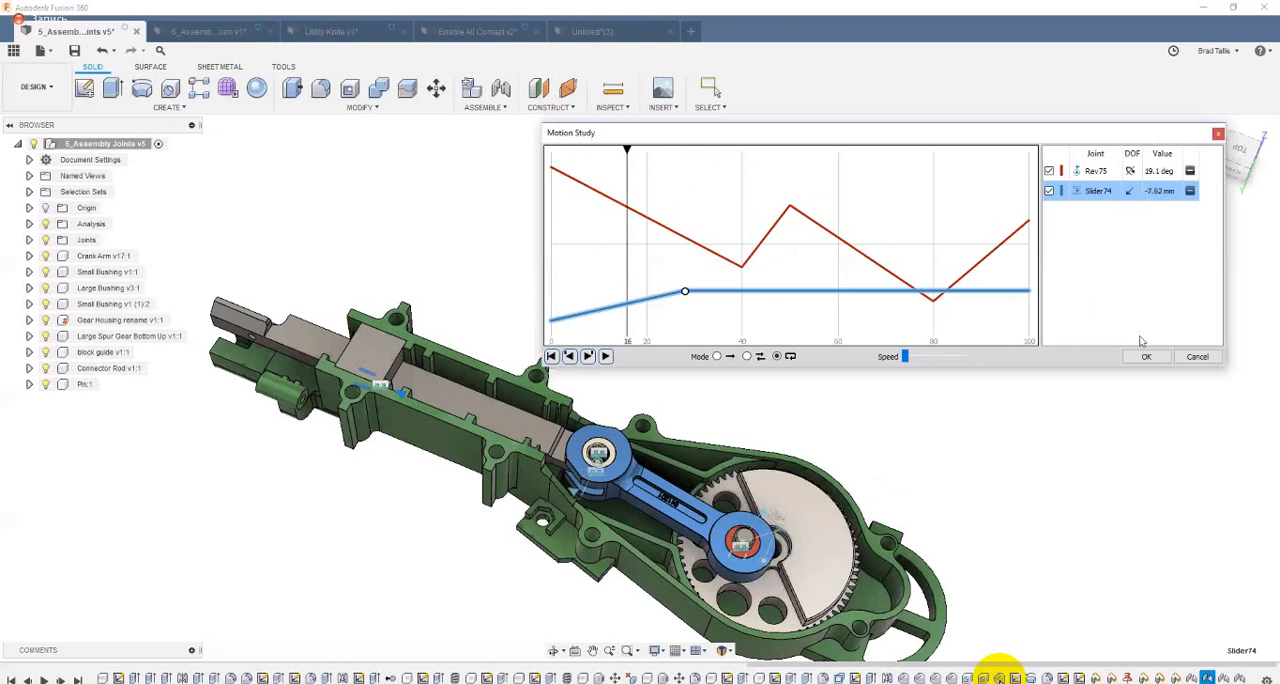
click(1196, 358)
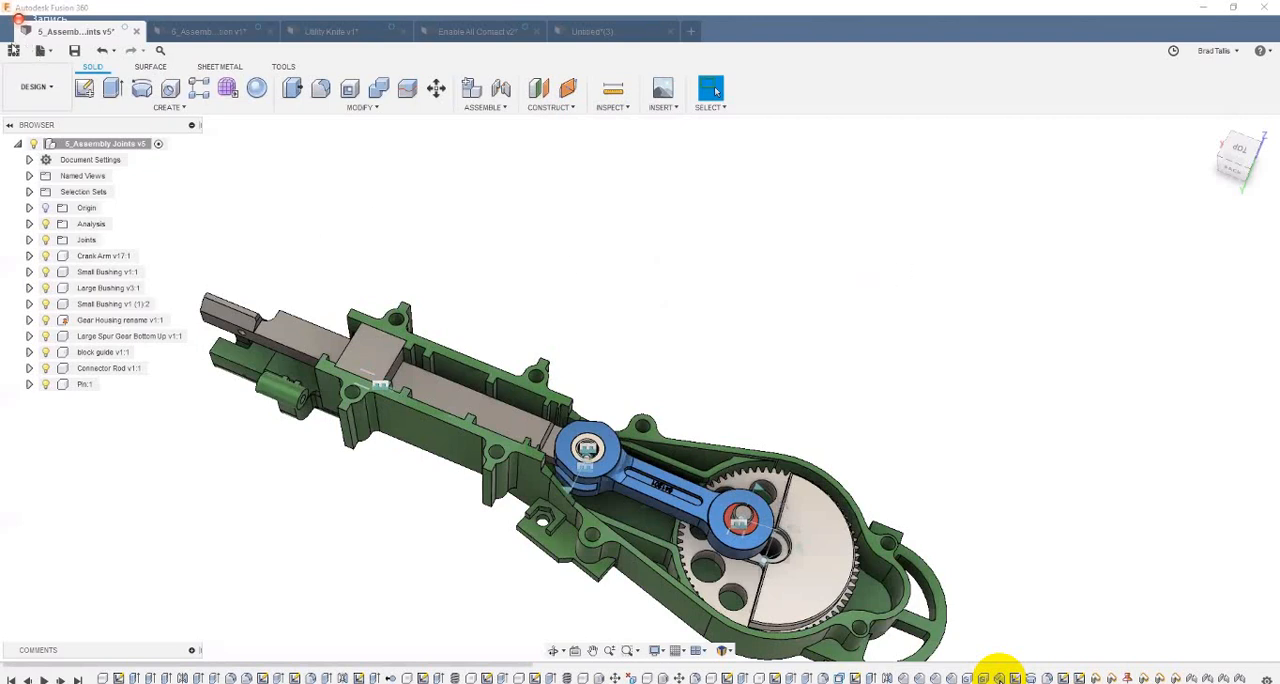
Step: Open the Turnigy 9X design from its project and view the transmitter's front and control sticks up close
click(14, 49)
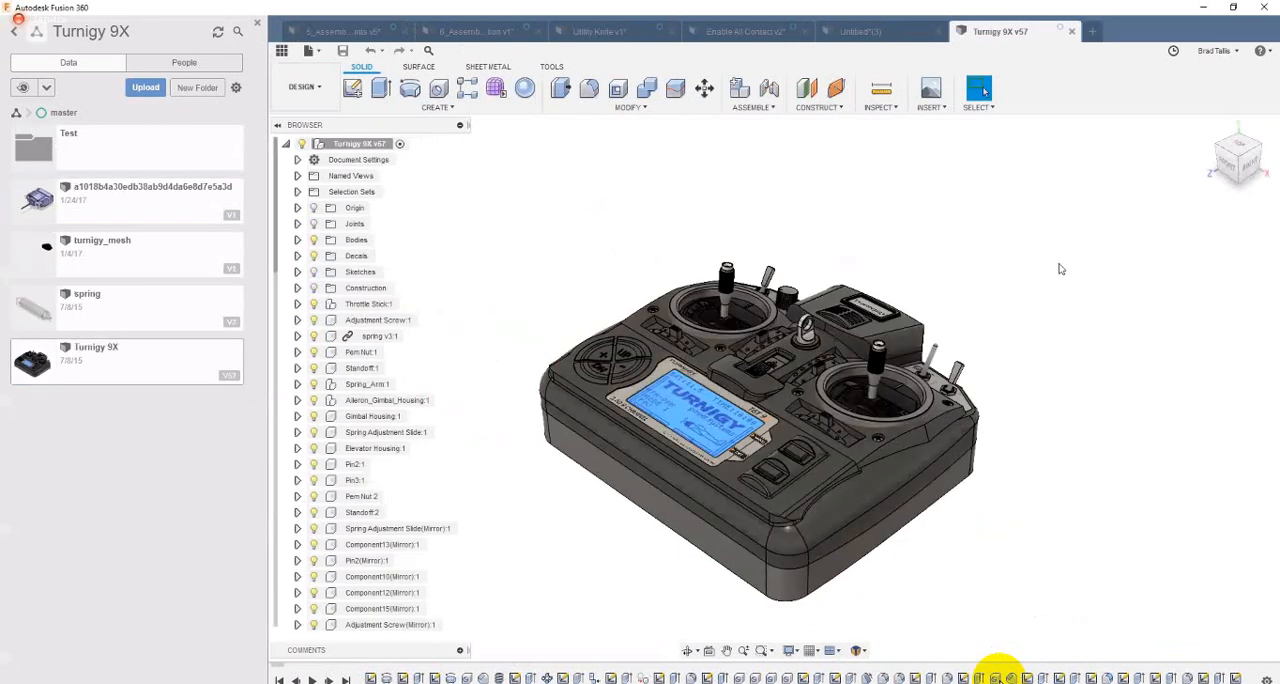
shift+middle_drag(1061, 269, 1043, 254)
scroll(1010, 235, up, 3)
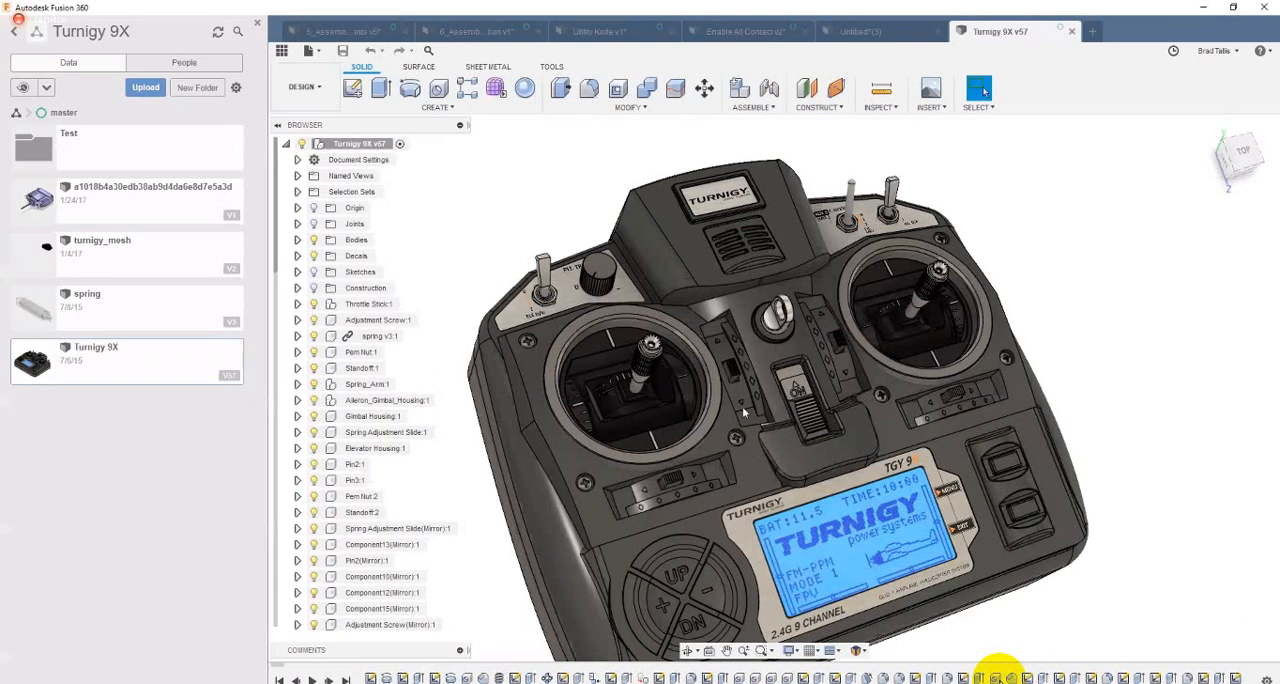
shift+middle_drag(697, 512, 704, 572)
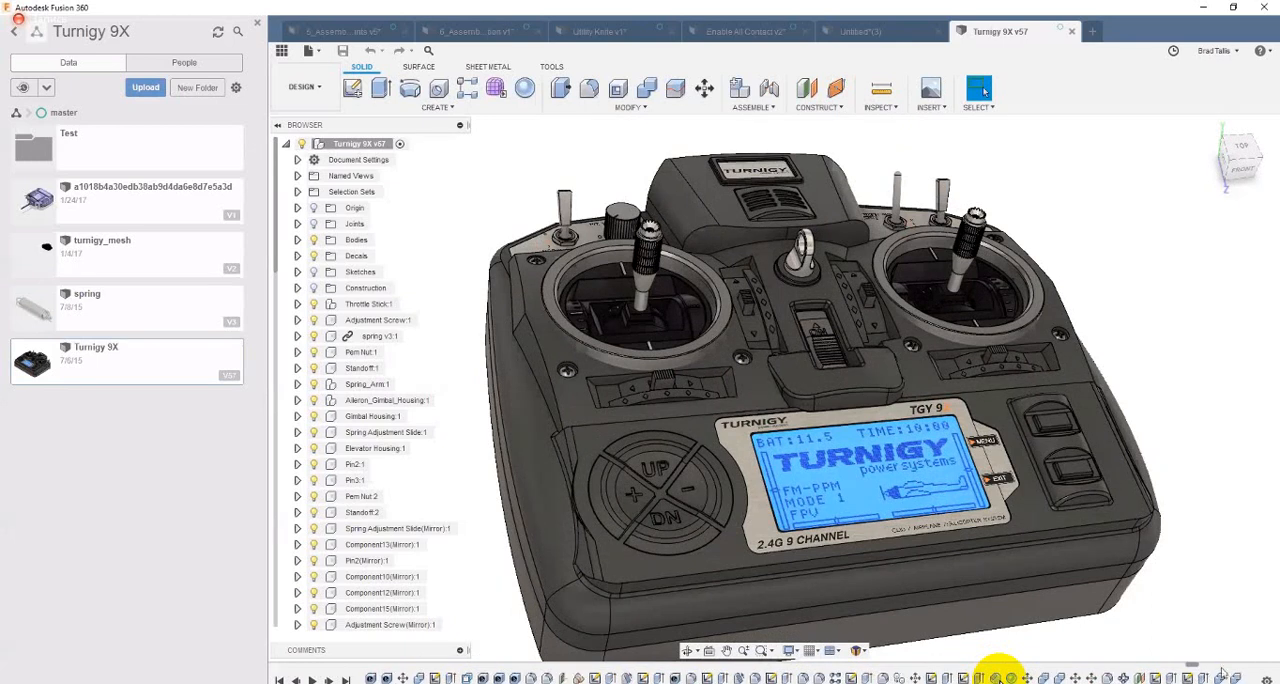
Step: Activate Gimbal Housing:1, Spring Adjustment Slide(Mirror):1 and spring v3(Mirror):1 in turn to view each component's own timeline
drag(1260, 669, 1277, 666)
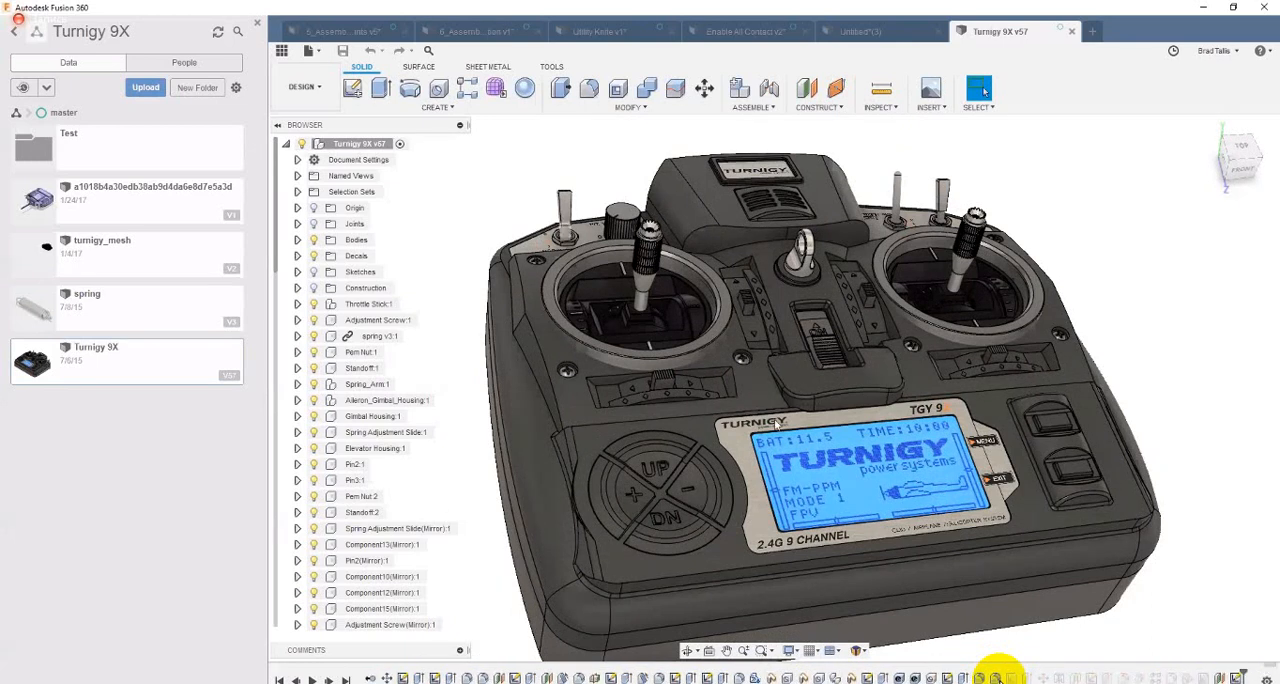
shift+middle_drag(727, 387, 803, 312)
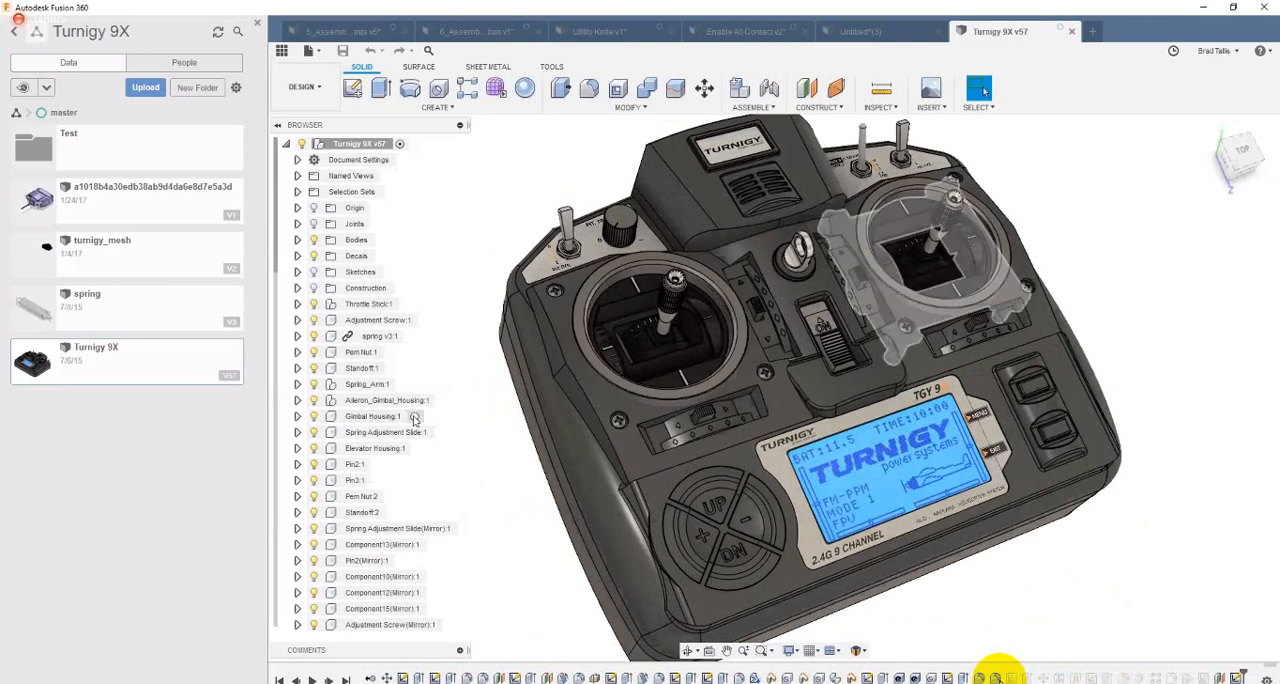
click(414, 419)
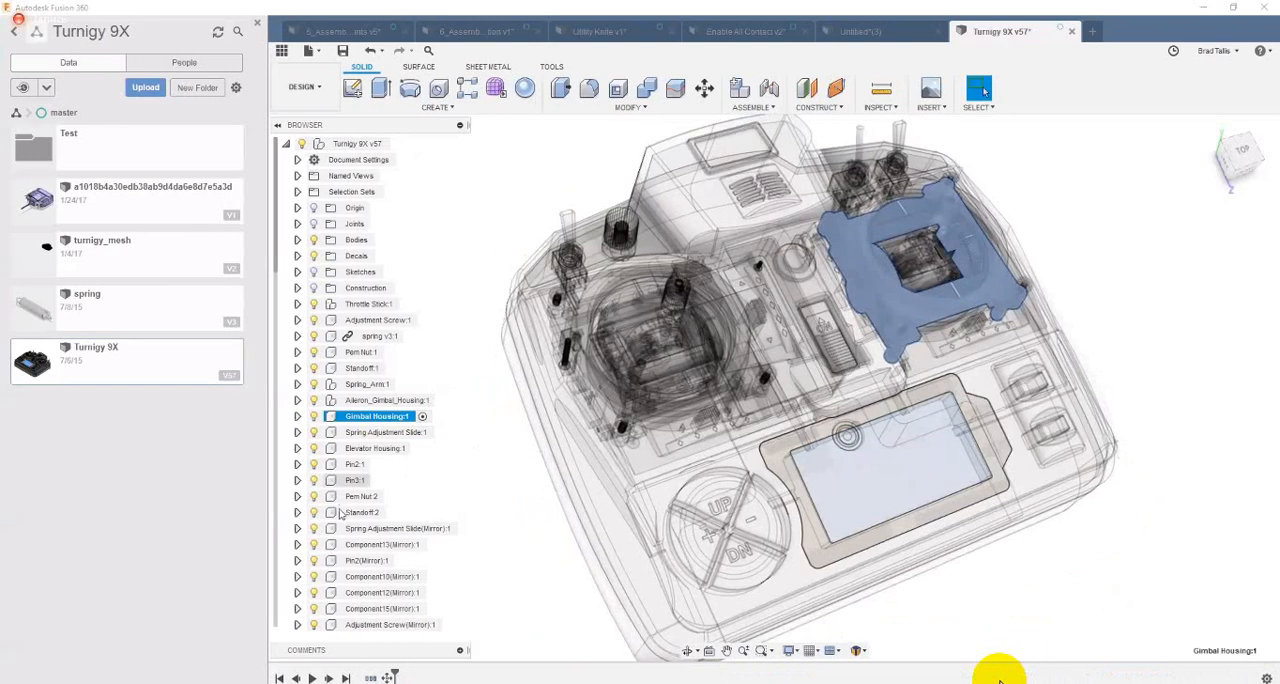
click(455, 533)
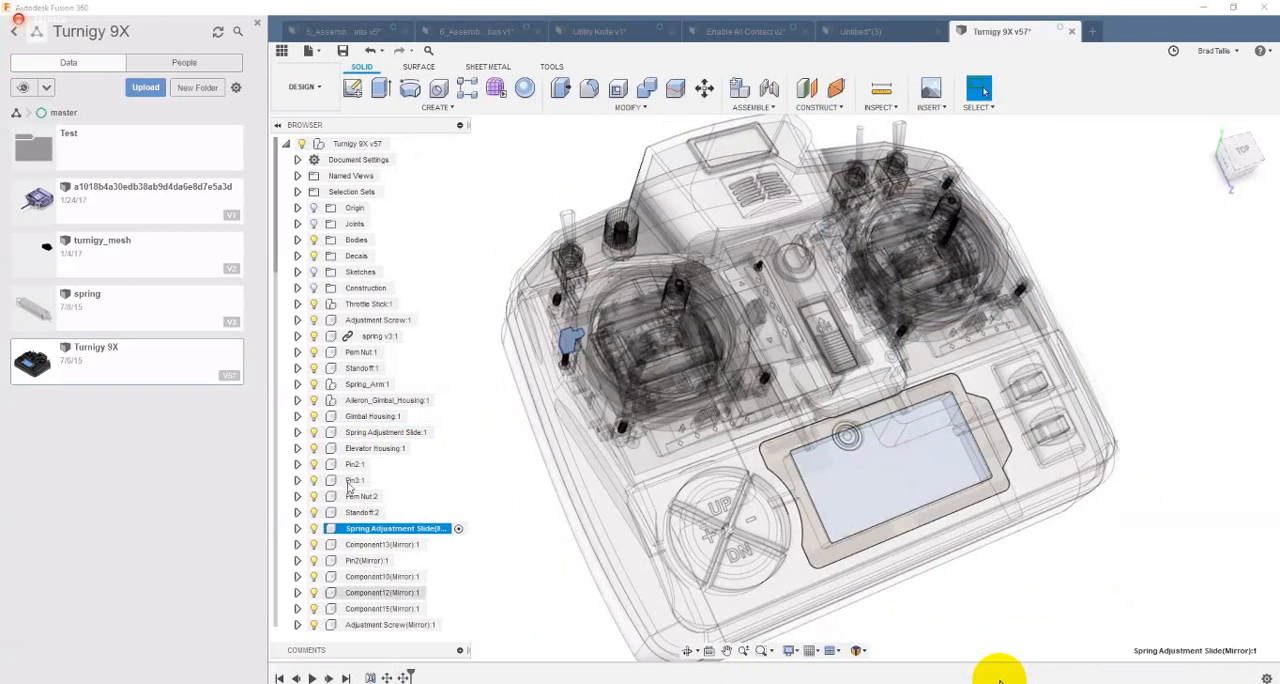
scroll(388, 530, down, 2)
scroll(383, 548, down, 1)
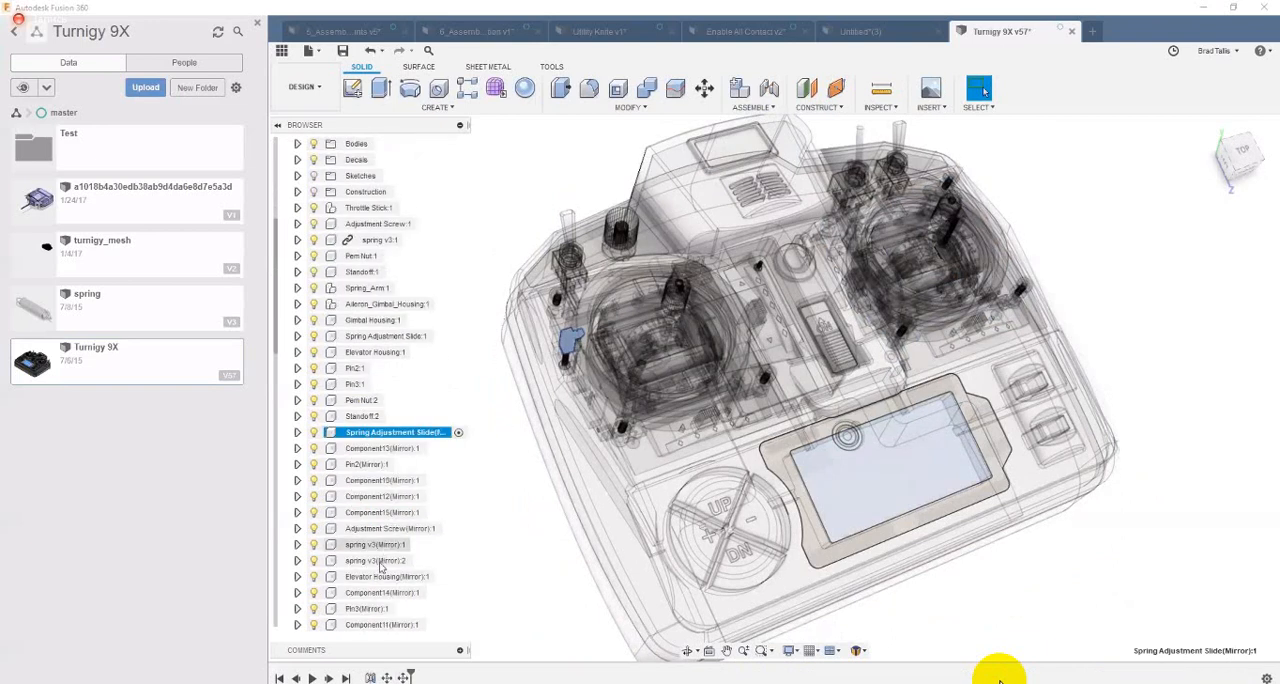
click(380, 544)
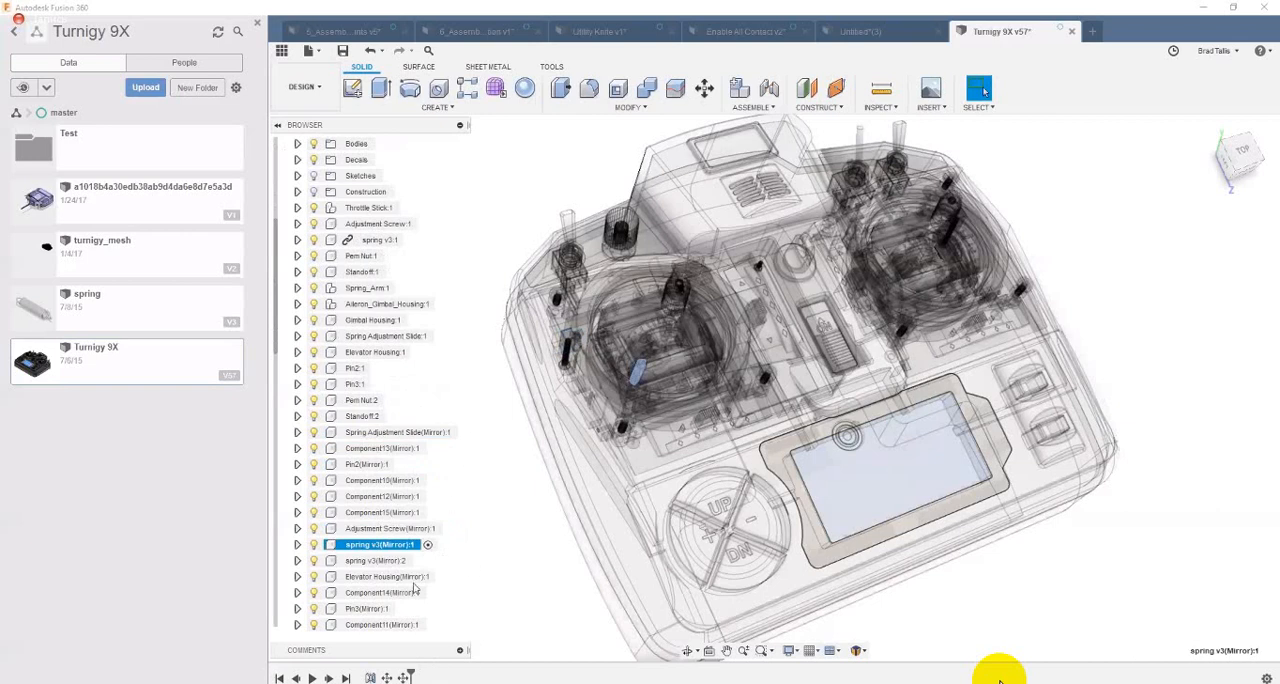
Step: Reactivate the top-level Turnigy 9X v57 assembly and clear the selection
scroll(338, 247, up, 3)
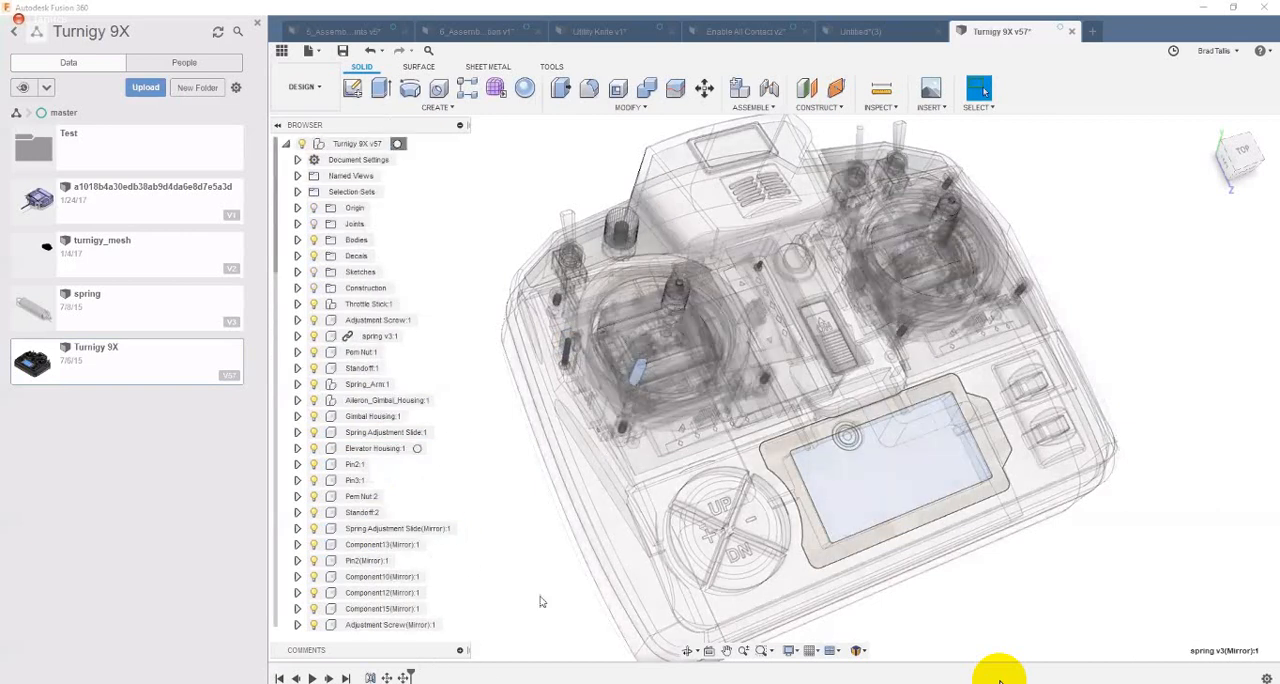
double_click(1127, 240)
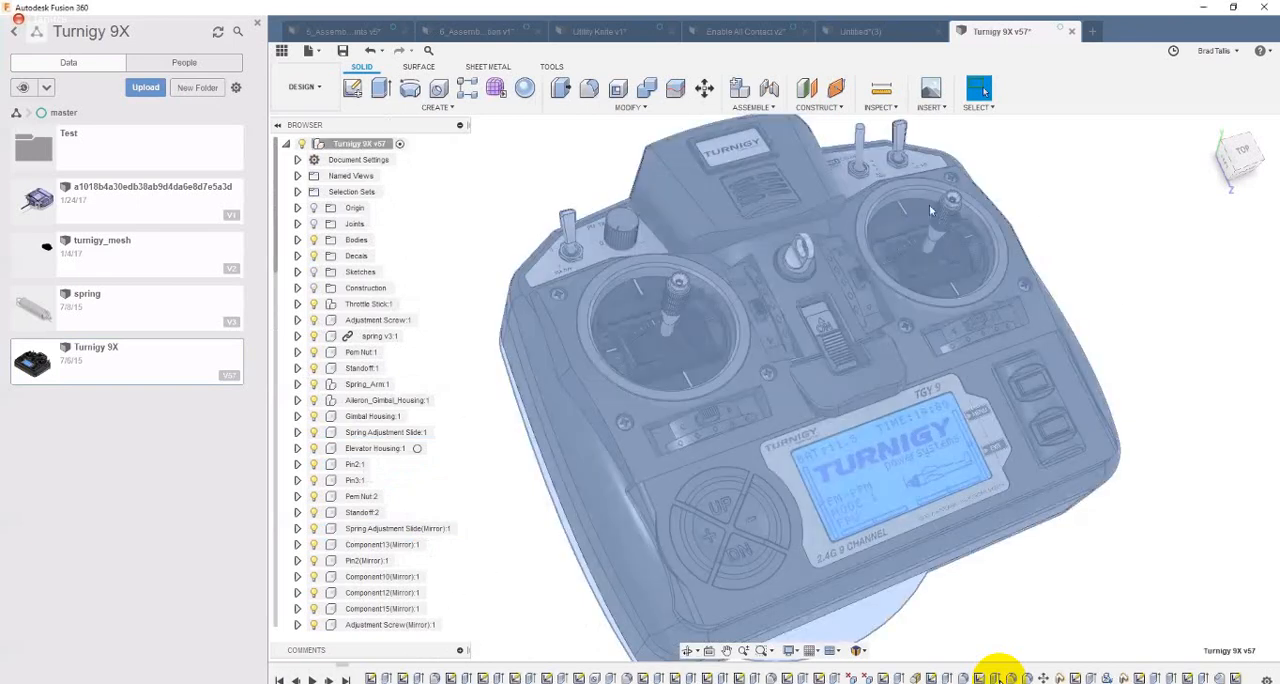
key(Escape)
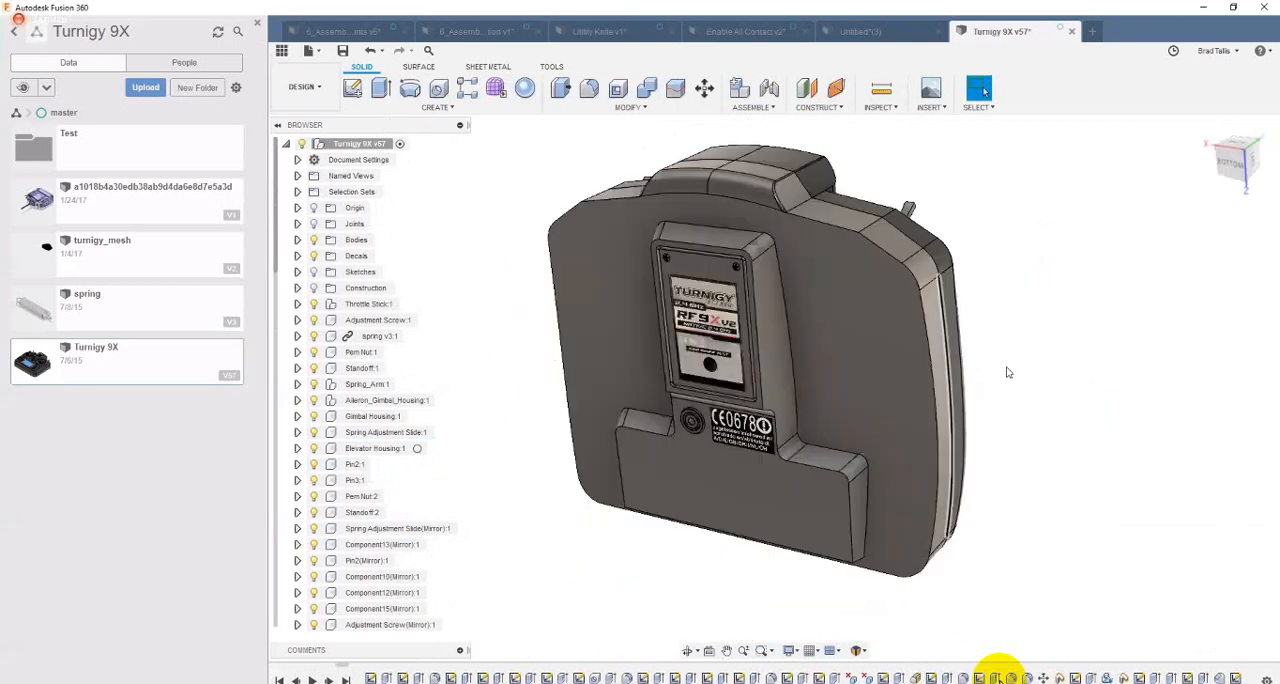
Step: View the transmitter from above and close the Turnigy 9X design
shift+middle_drag(1008, 372, 947, 347)
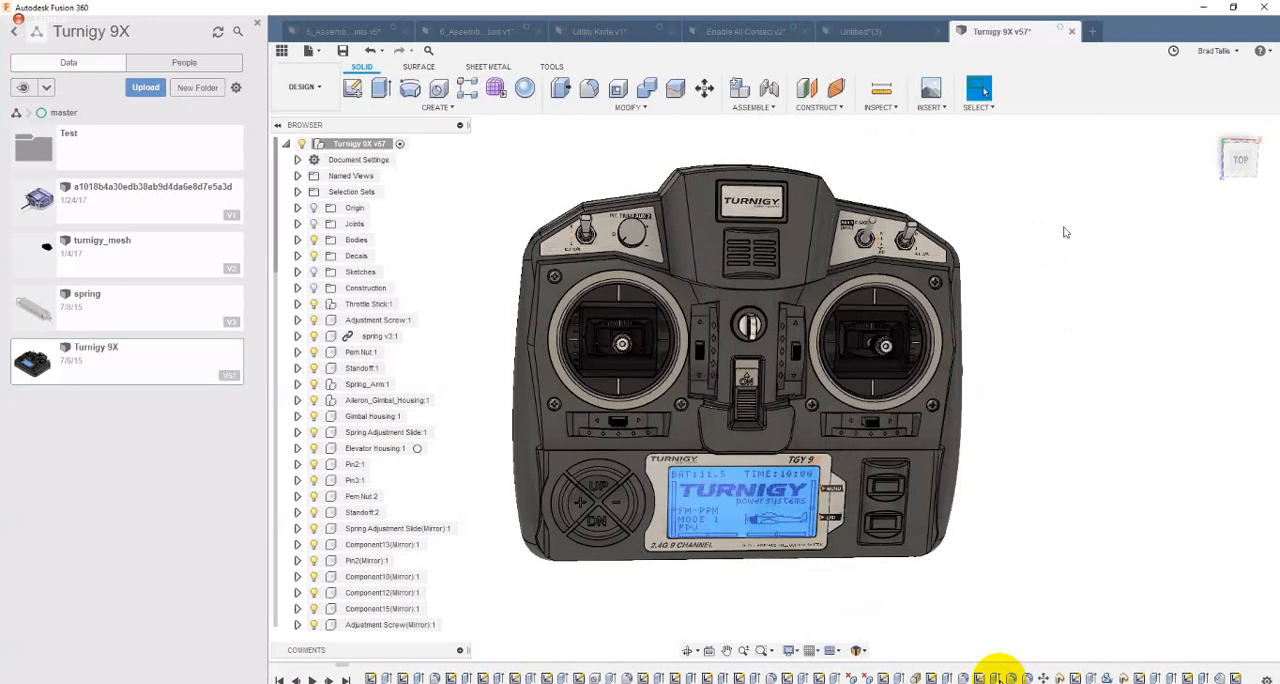
shift+middle_drag(1064, 228, 1026, 129)
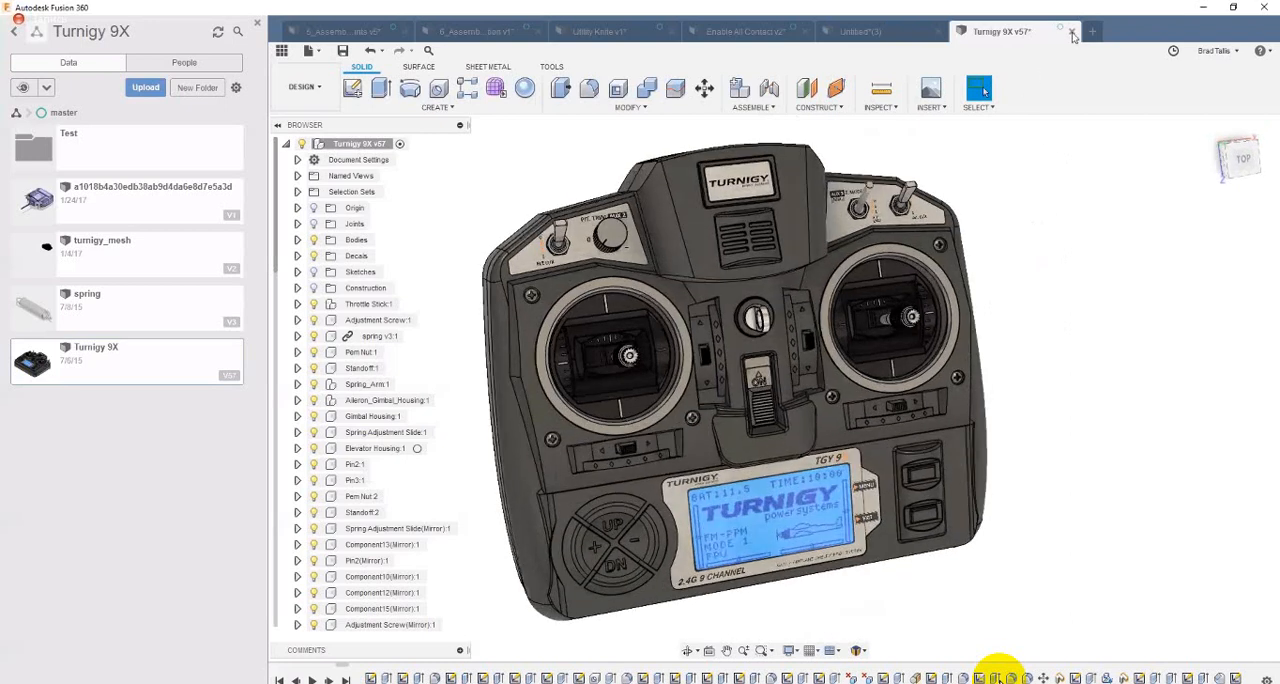
click(1072, 33)
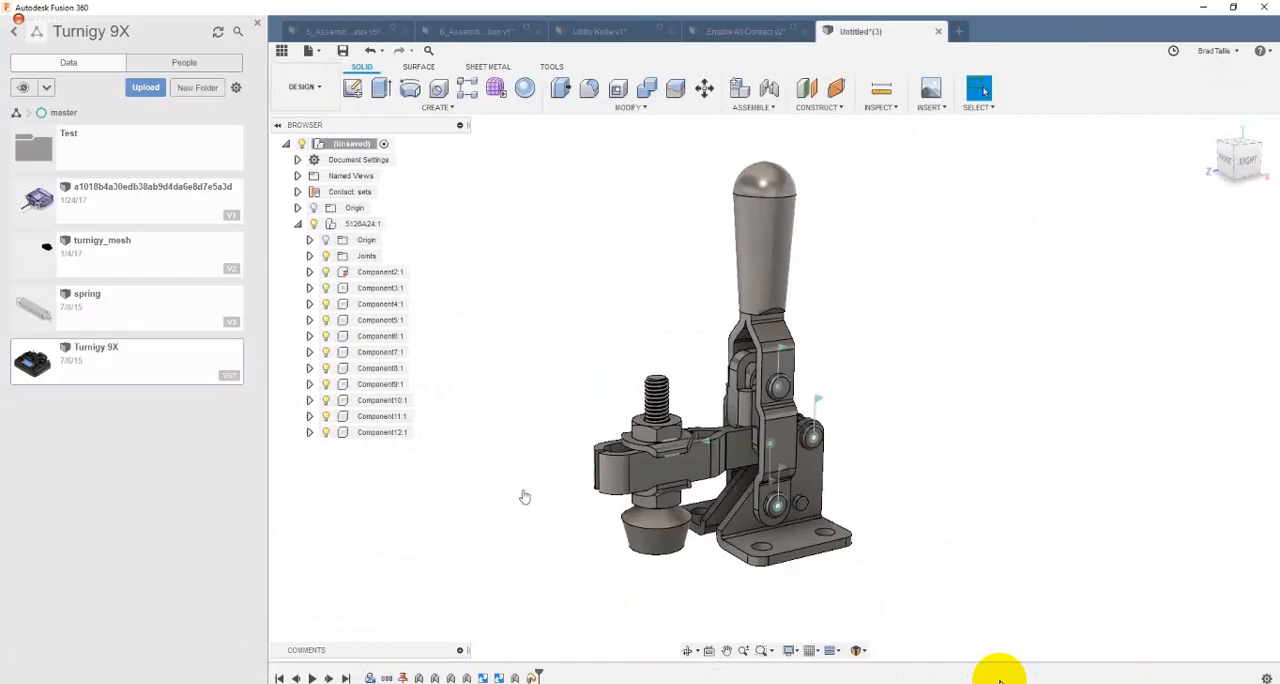
Step: Switch to the YouTube channel page in the browser, highlight the channel name, and browse the uploaded Fusion 360 episodes
key(alt+Tab)
key(ctrl+Tab)
key(ctrl+Tab)
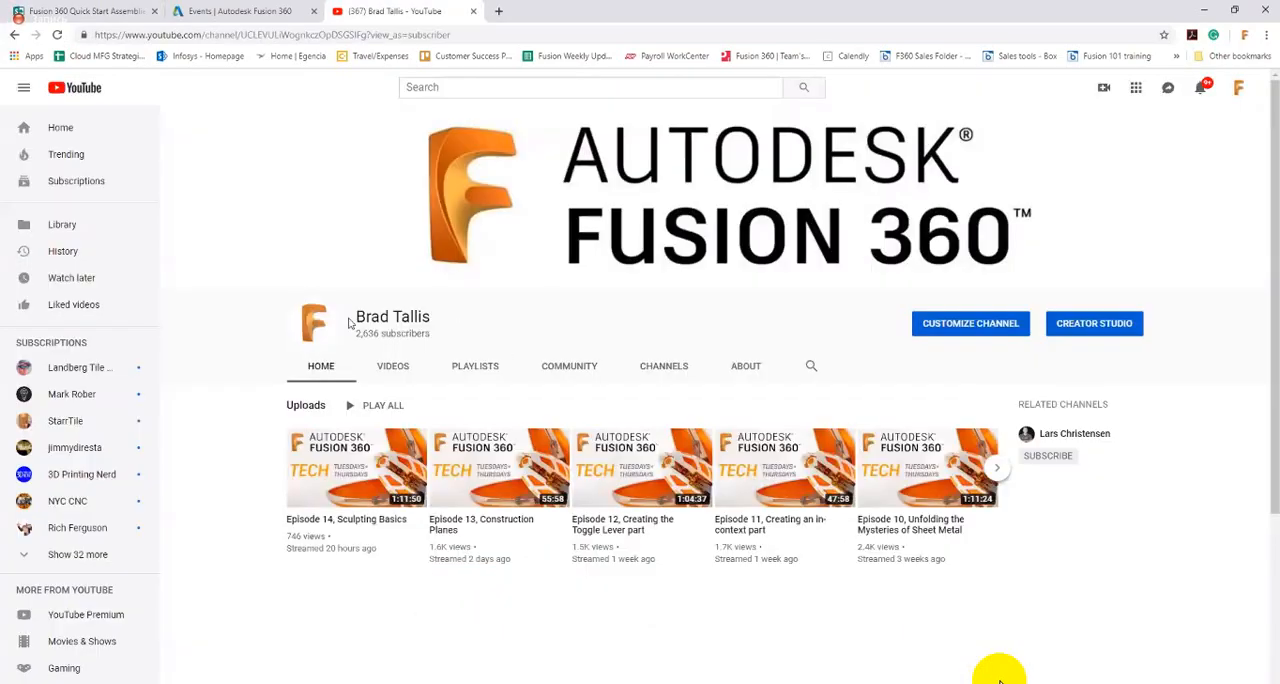
triple_click(390, 317)
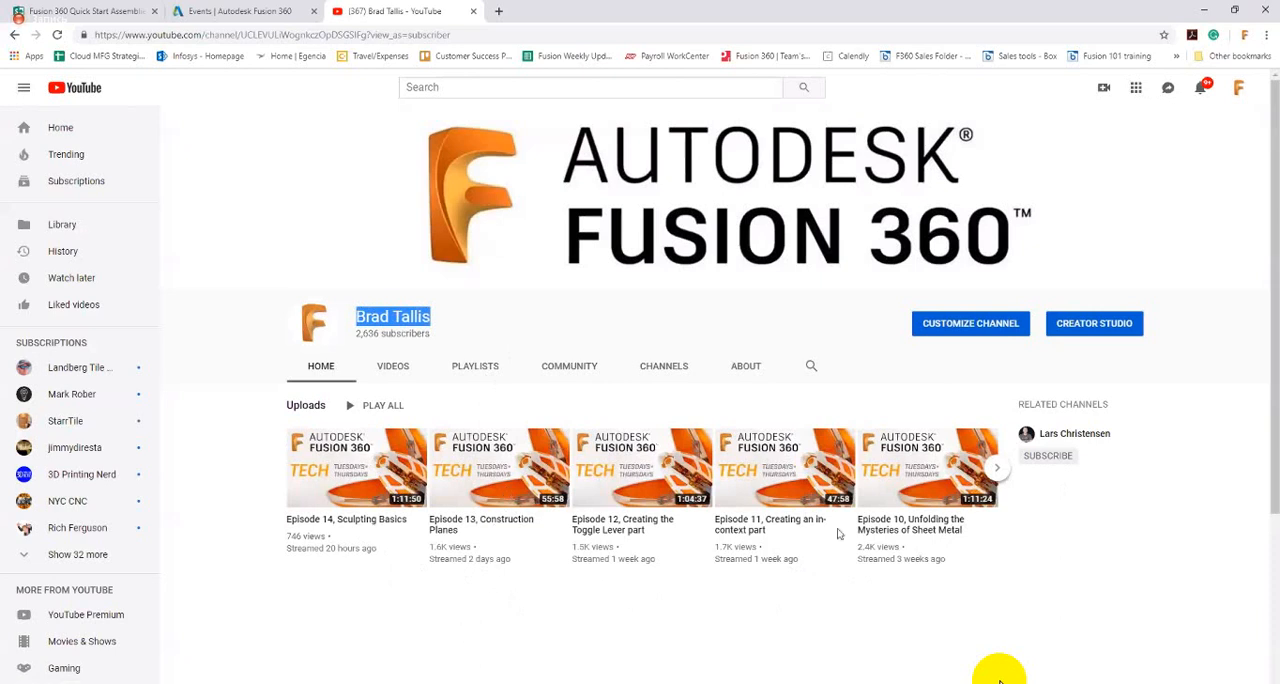
click(997, 468)
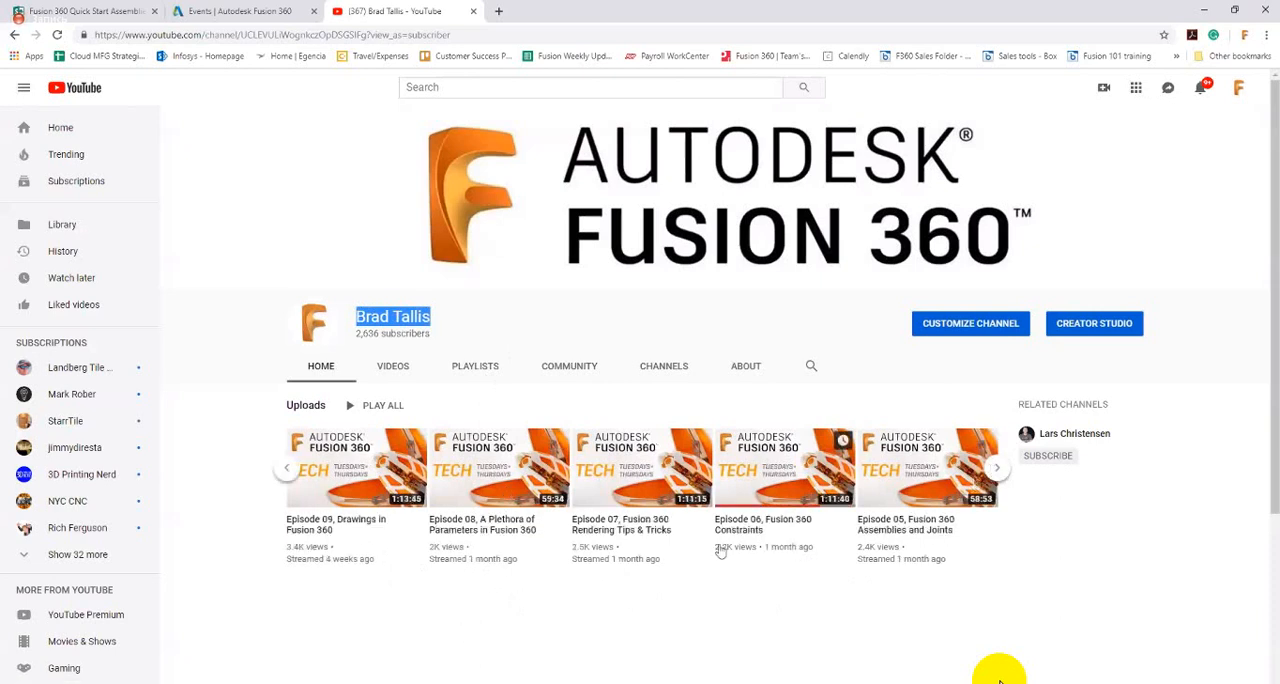
click(284, 471)
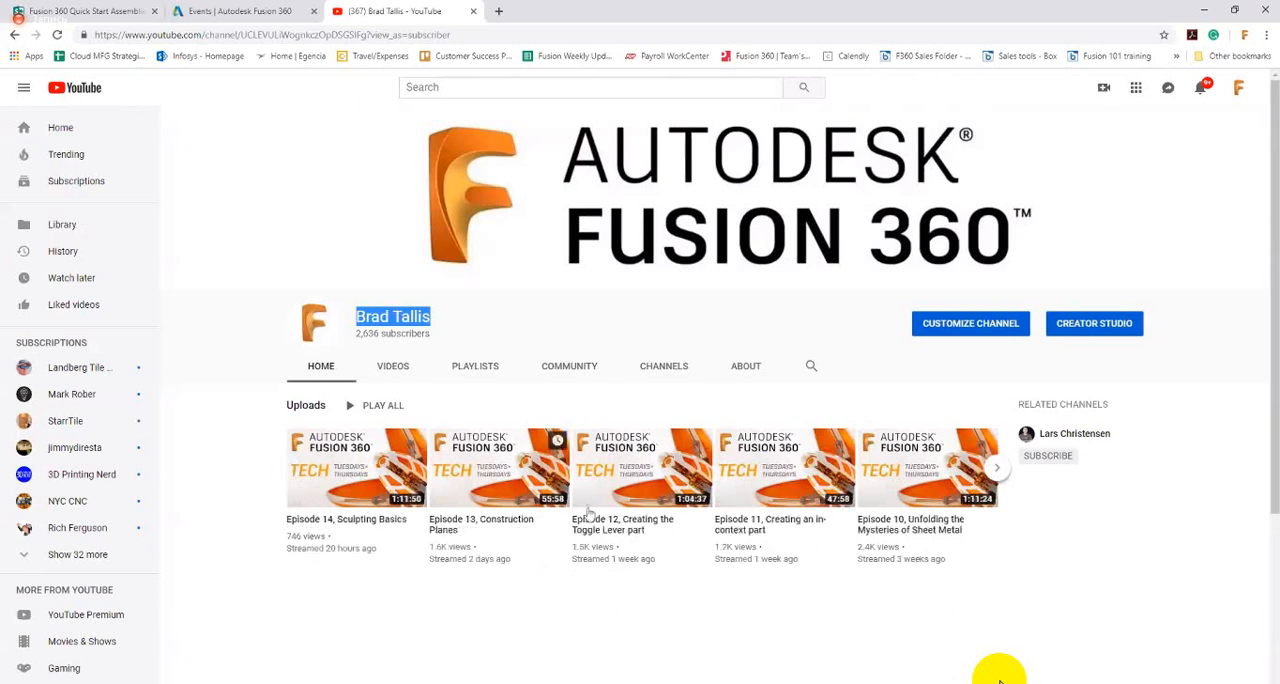
Step: Open the video "Episode 12, Creating the Toggle Lever part" and skip ahead through its final portion
click(637, 461)
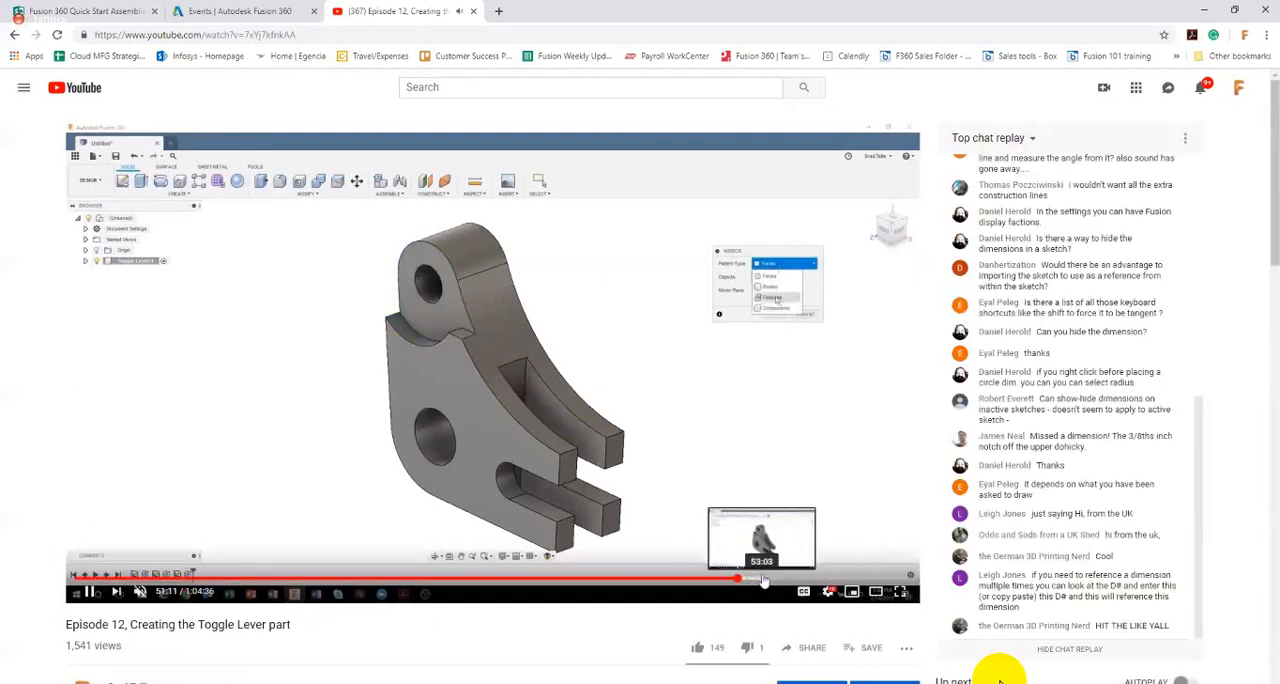
click(760, 580)
click(815, 578)
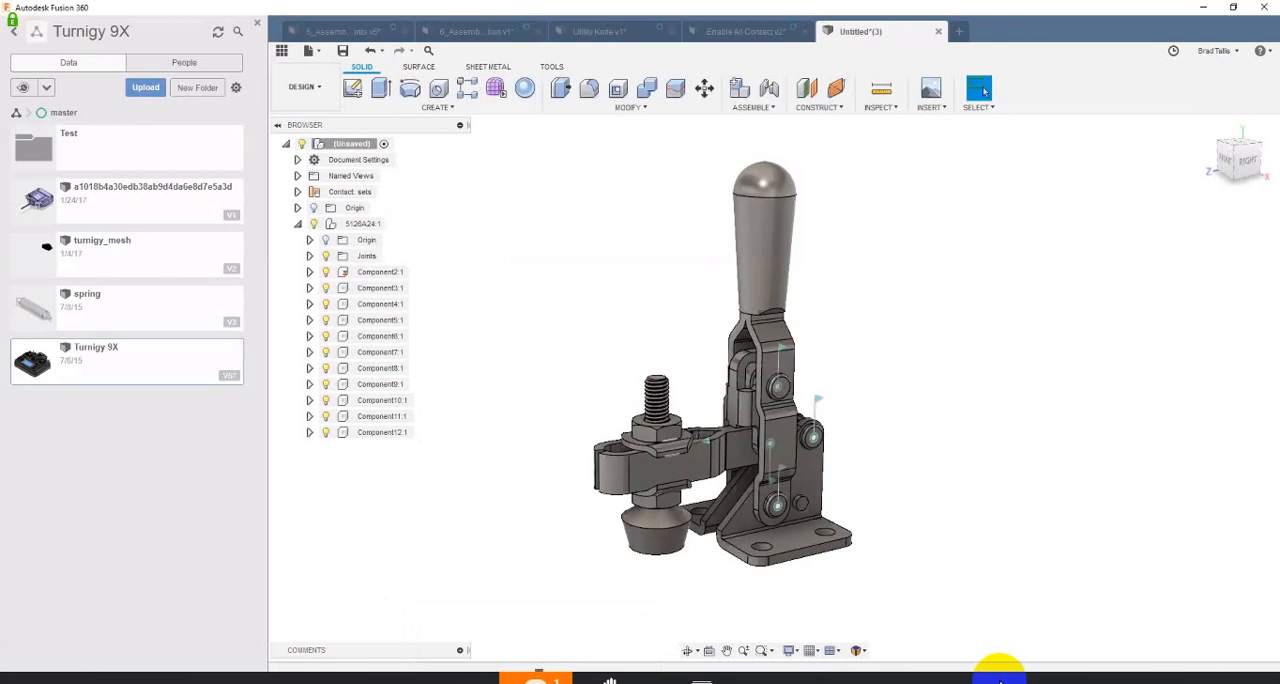
click(1000, 682)
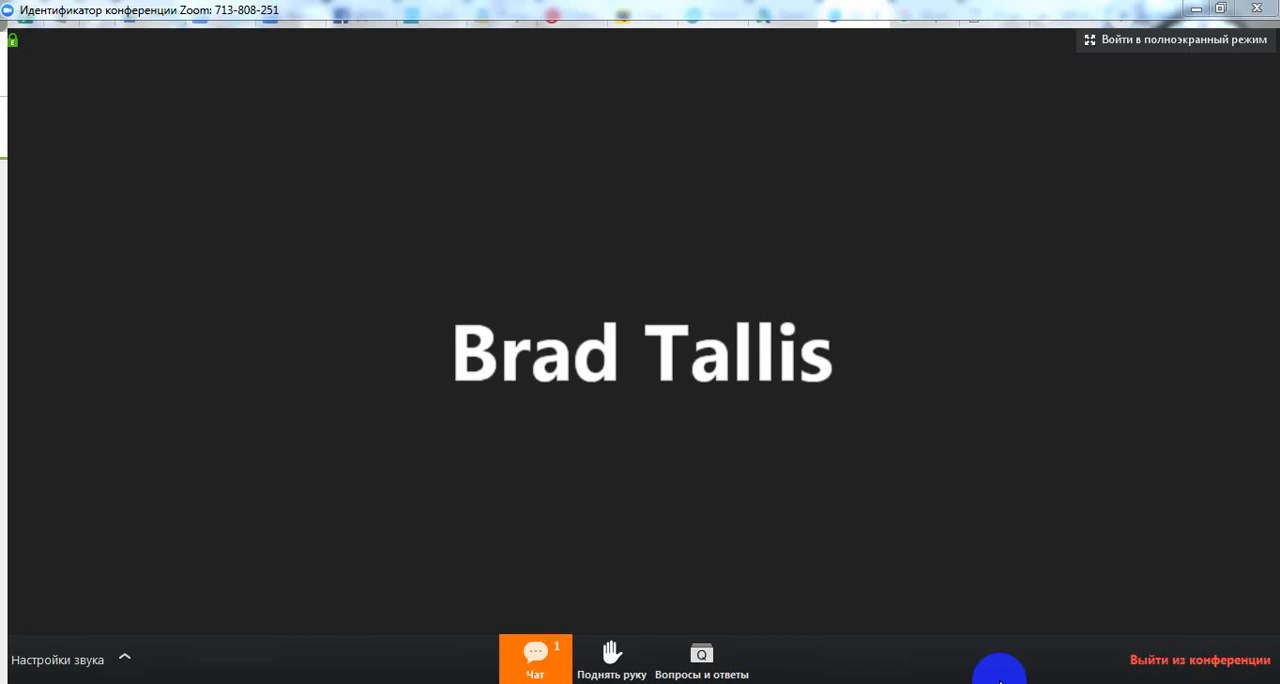